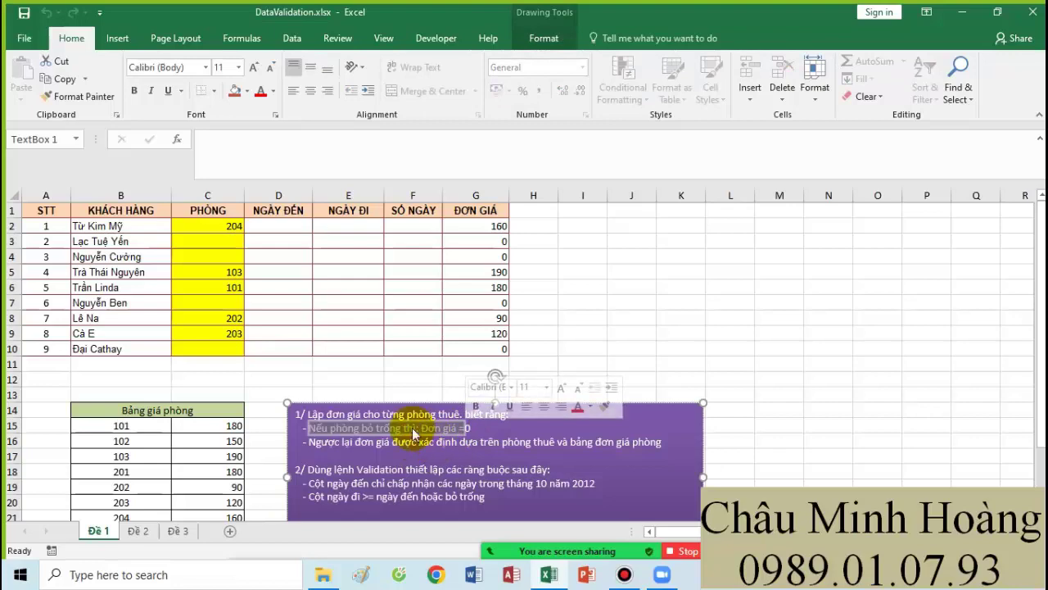
Step: Set the font size of the first ĐƠN GIÁ cell, G2, to 24
left_click_drag(154, 429, 222, 480)
scroll(400, 353, "up", 1)
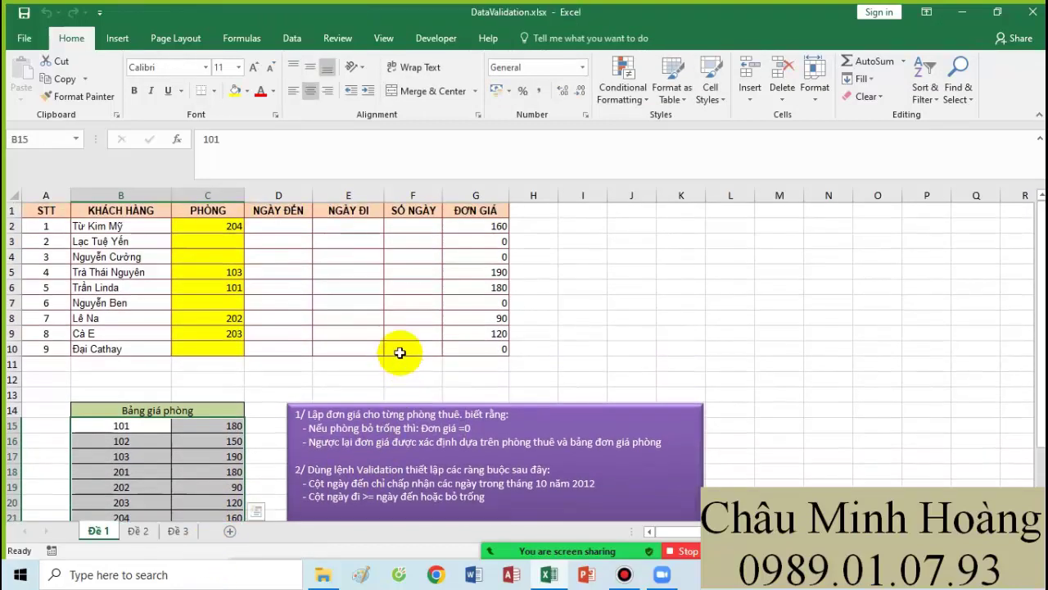
left_click(479, 226)
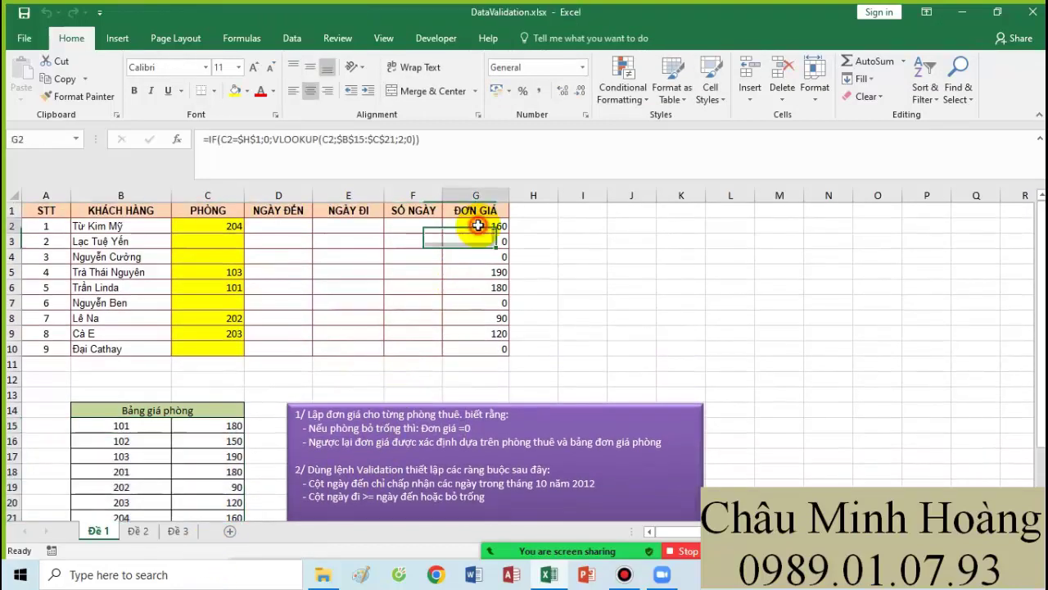
left_click(239, 67)
key("Escape")
type("24")
key("Return")
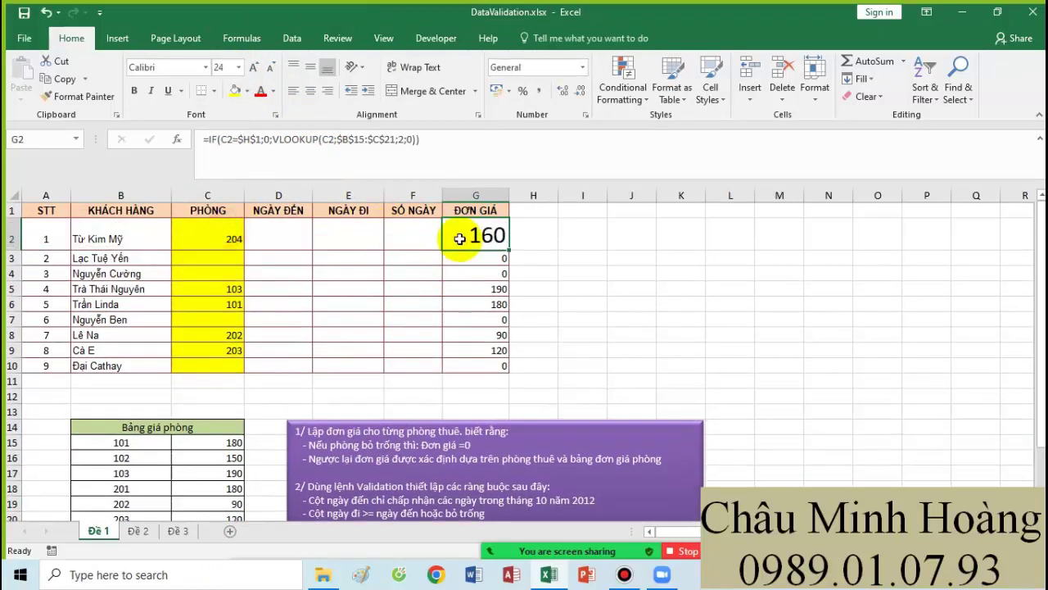
Step: Clear the existing formula in G2, keeping only the equals sign
double_click(468, 234)
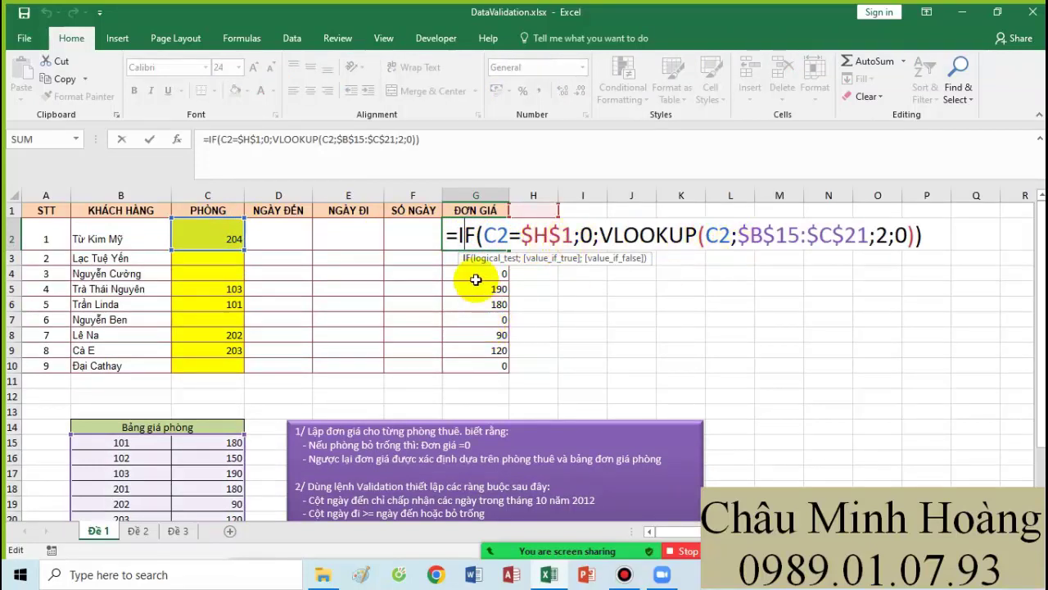
left_click_drag(448, 235, 980, 231)
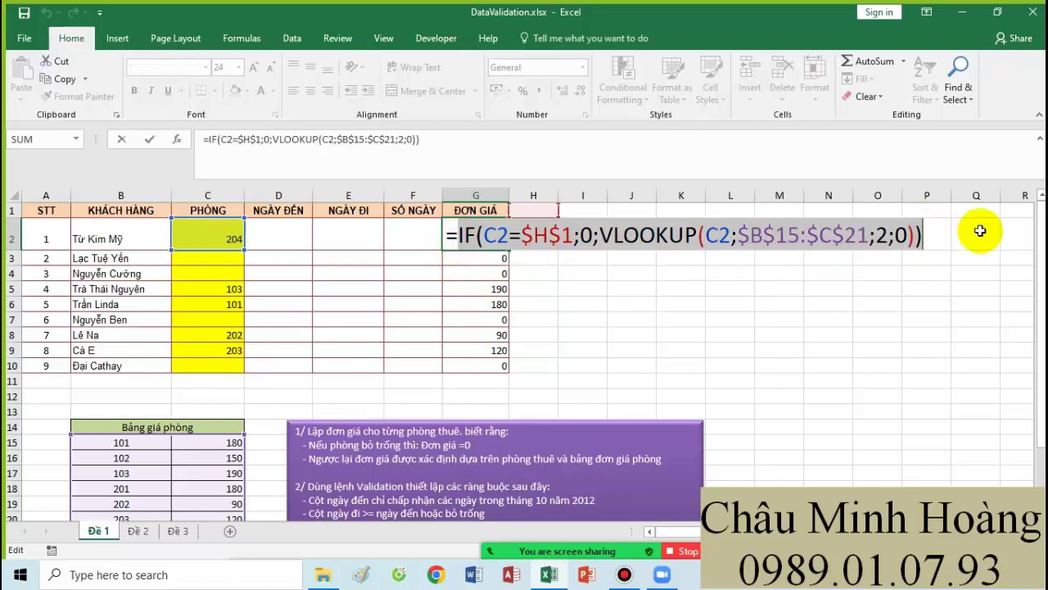
key("BackSpace")
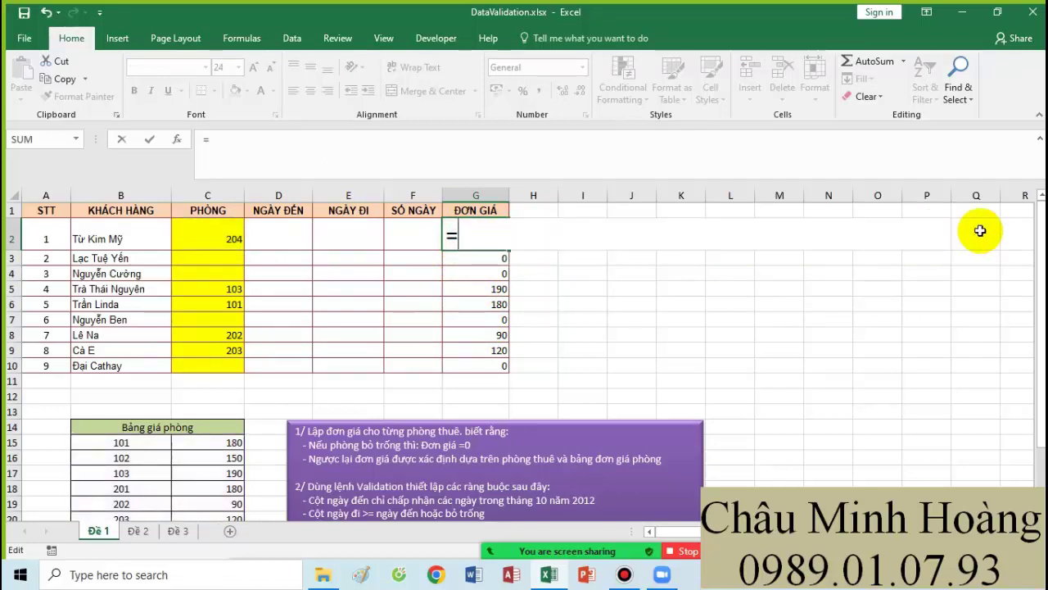
key("ctrl+z")
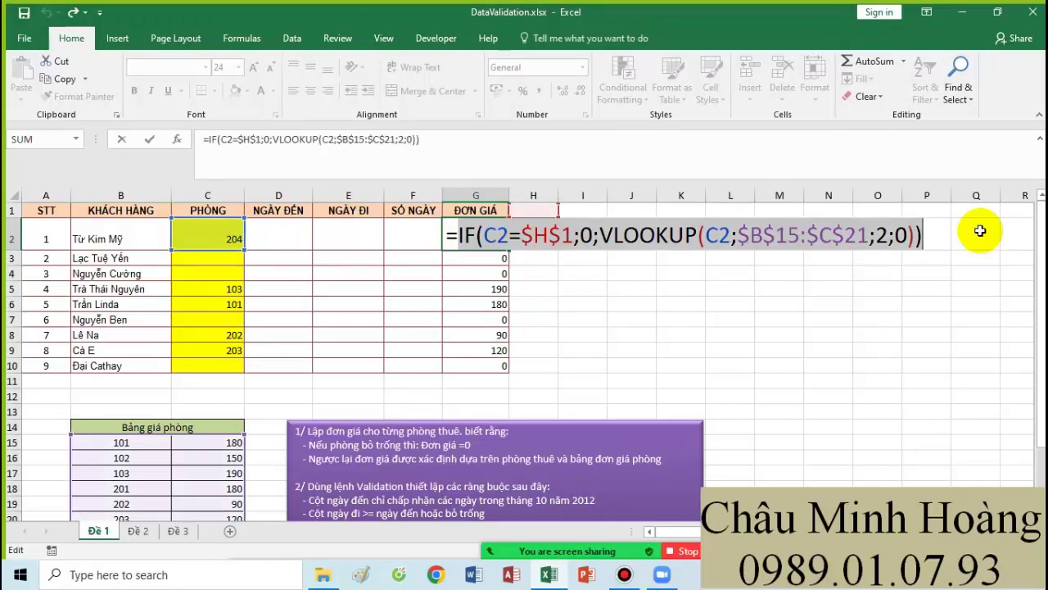
key("BackSpace")
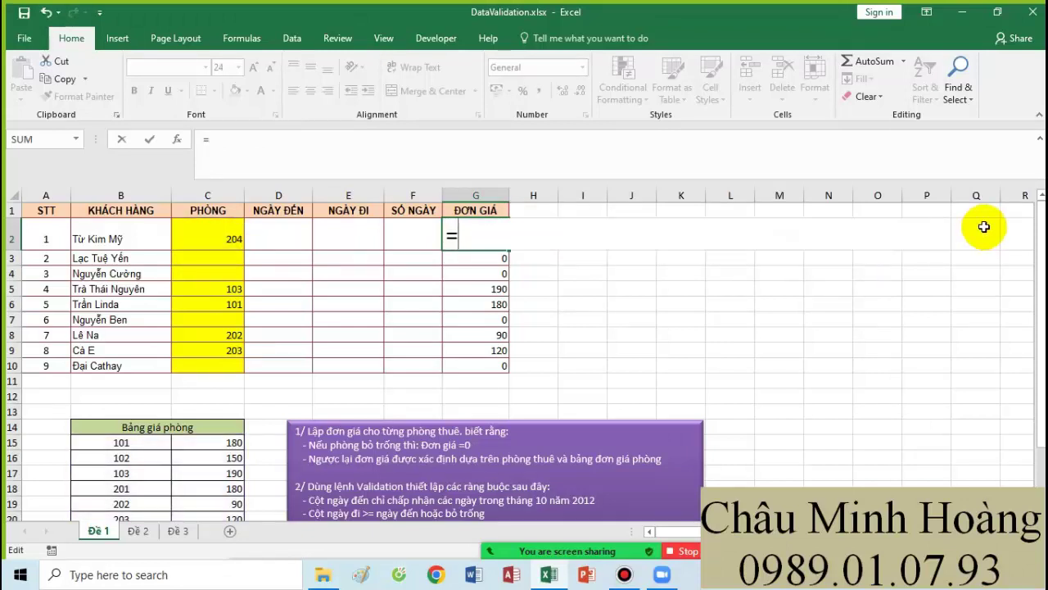
Step: Start an IF formula in G2 with ISBLANK(C2) as the condition and 0 as the value if true
type("if(")
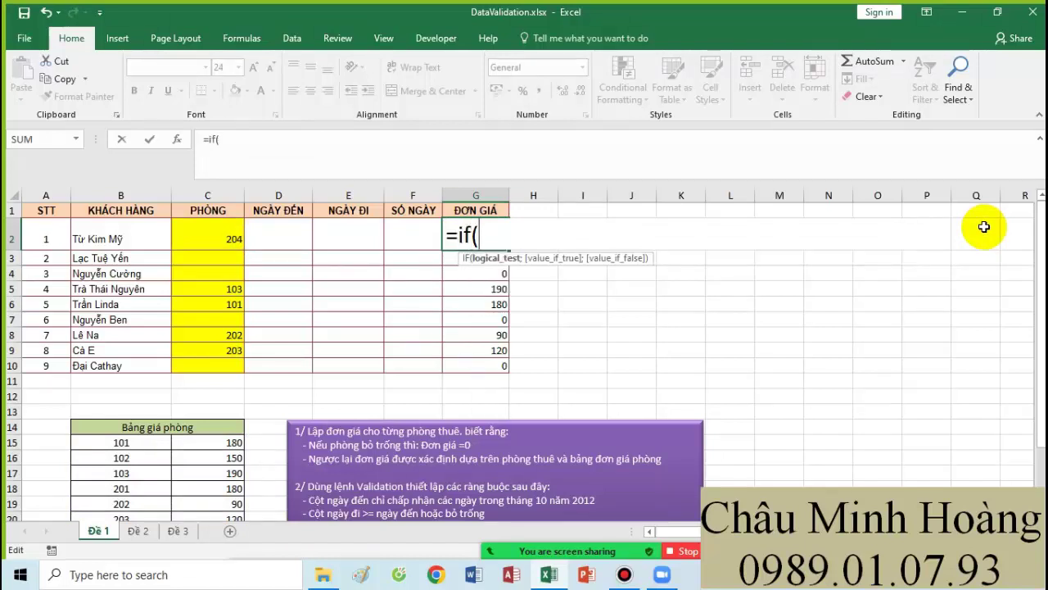
type("is")
key("Tab")
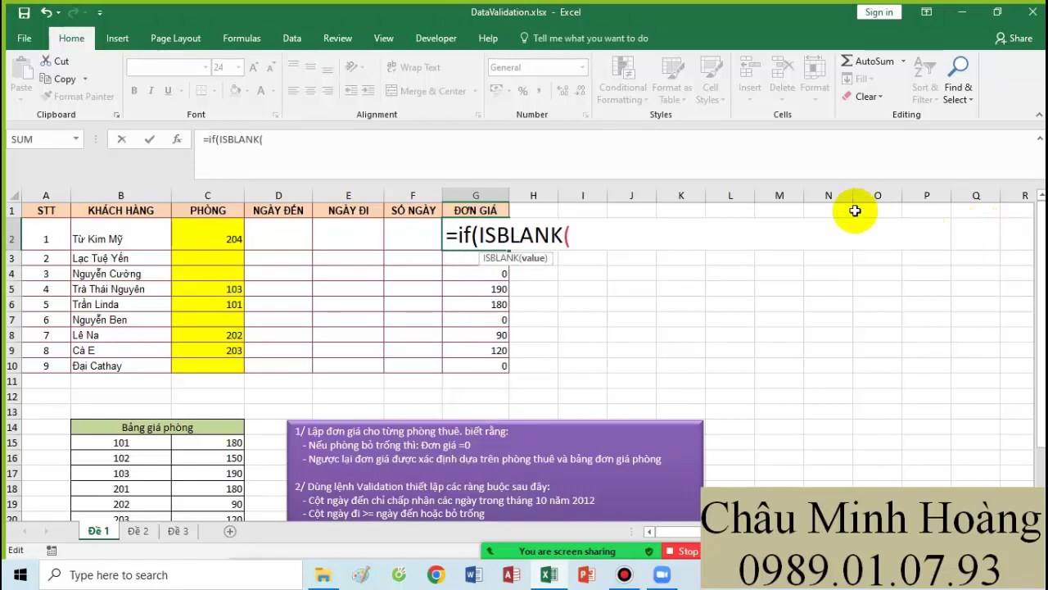
left_click(213, 235)
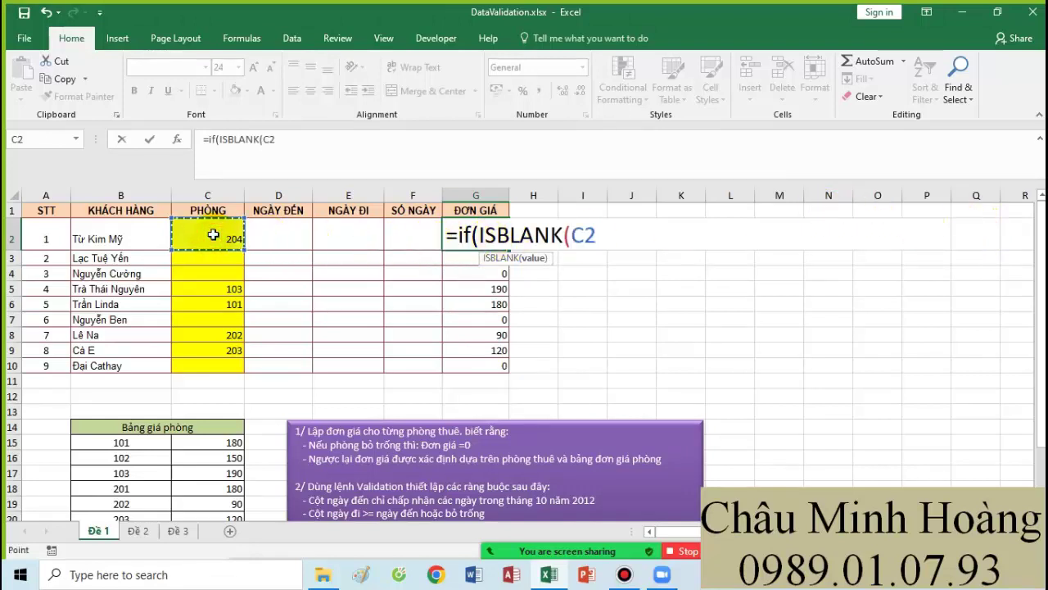
type(")")
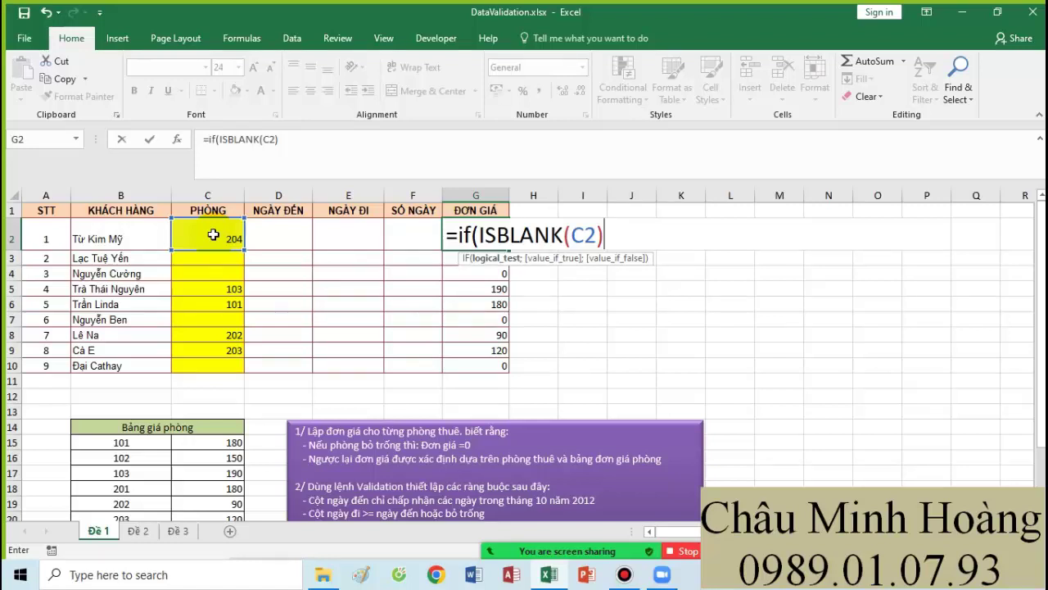
type(";0;")
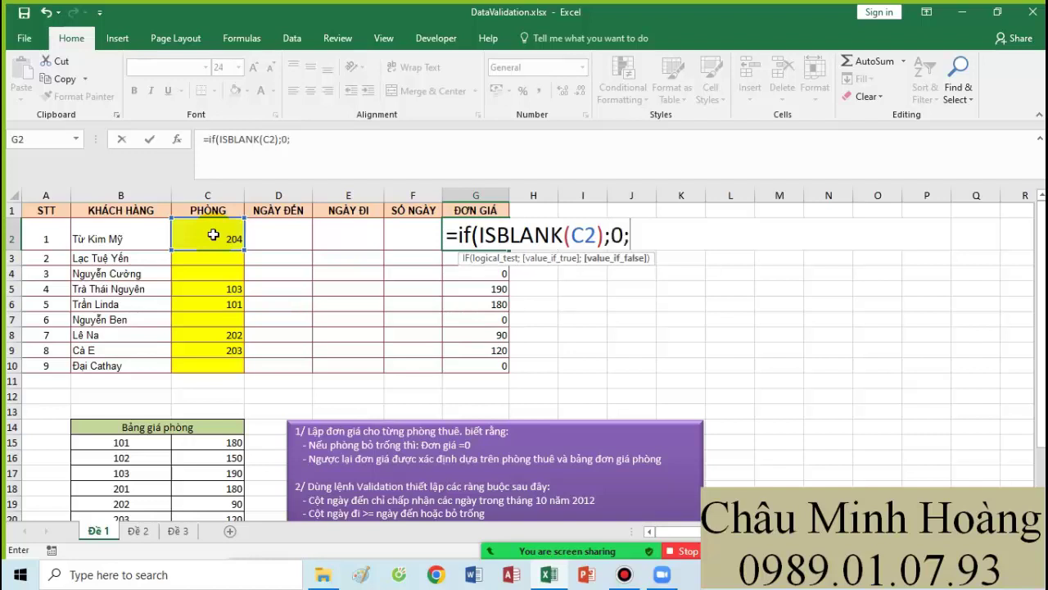
left_click(543, 259)
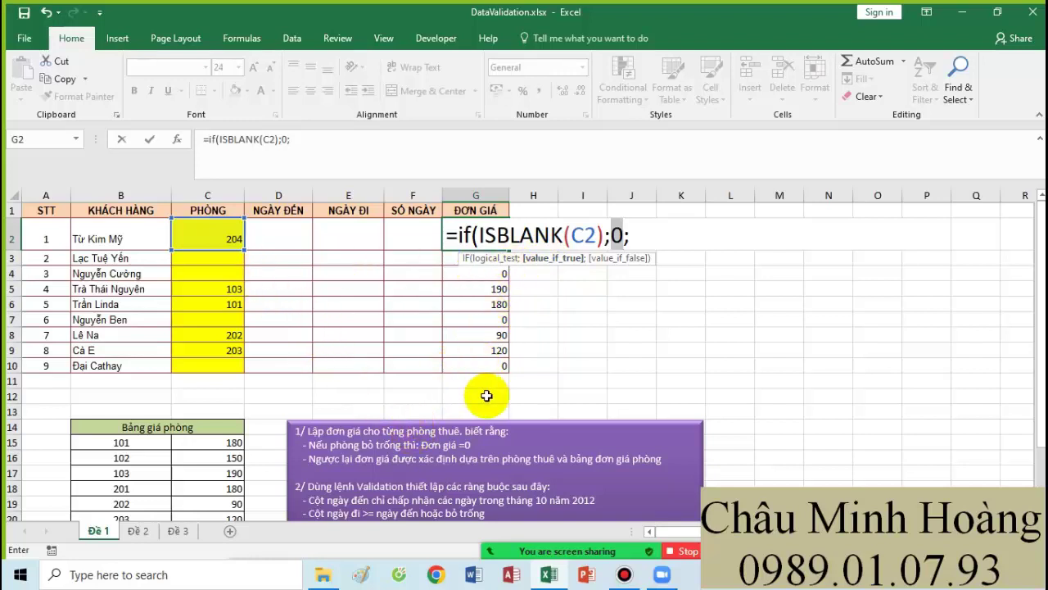
Step: Add INDEX as the value if false, using the room price range $C$15:$C$21 as an absolute array
left_click(639, 235)
type("in")
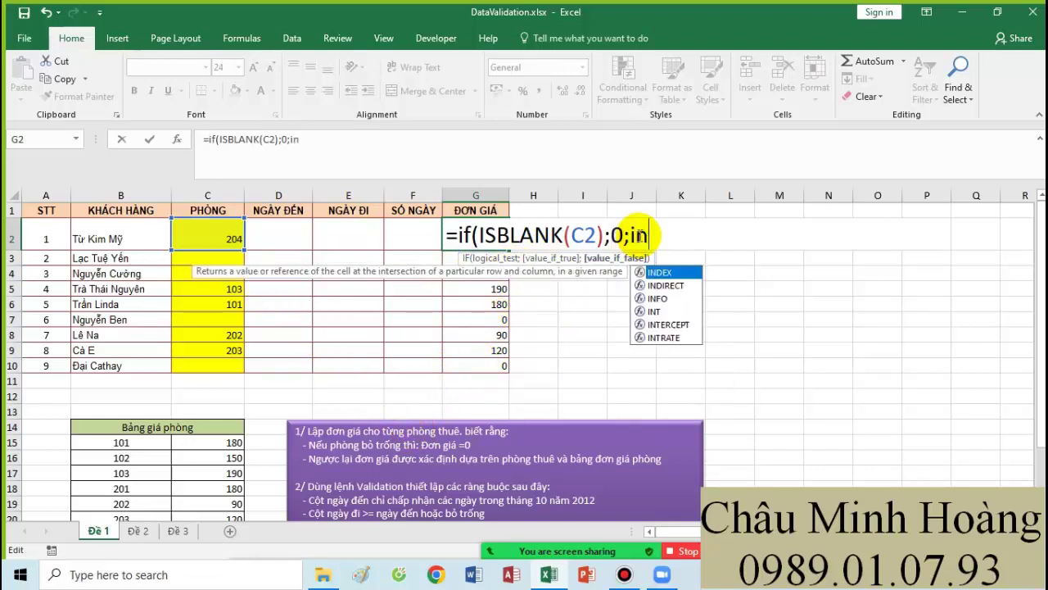
type("dex(")
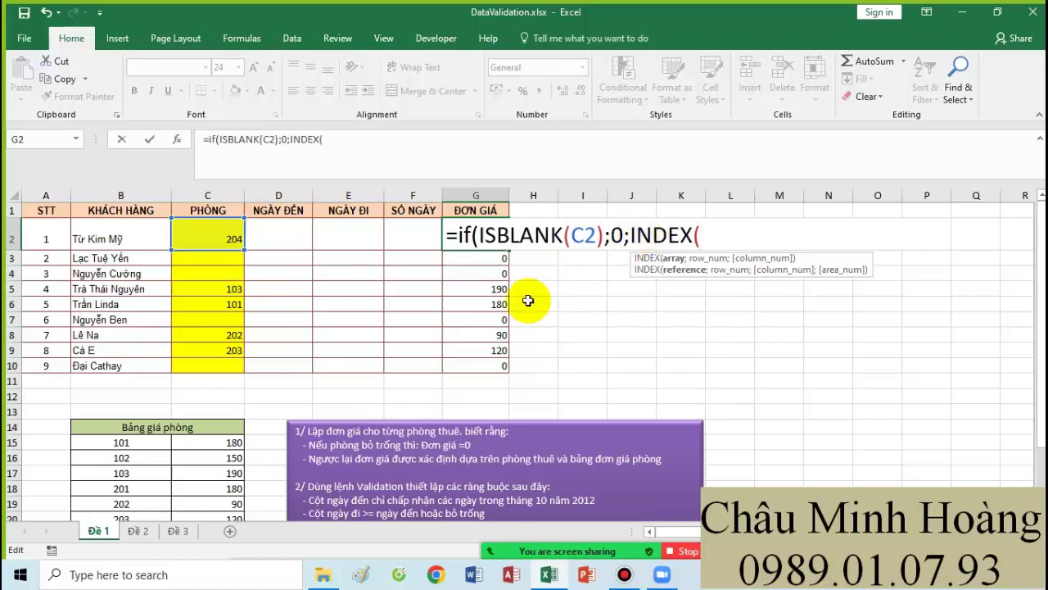
scroll(311, 402, "down", 1)
left_click(233, 381)
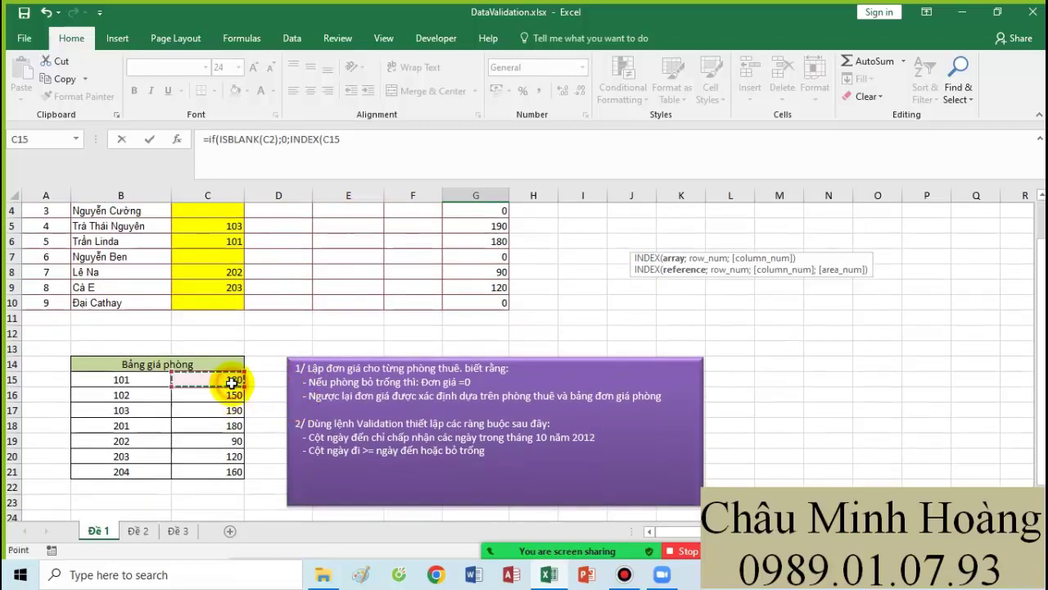
left_click_drag(233, 381, 250, 461)
scroll(251, 461, "up", 1)
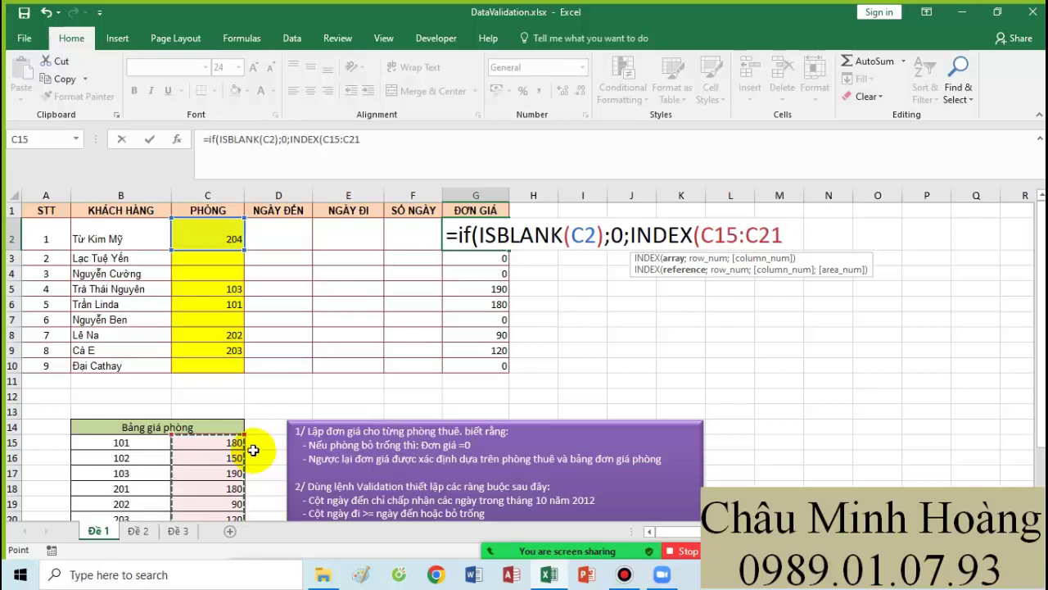
key("F4")
type(";")
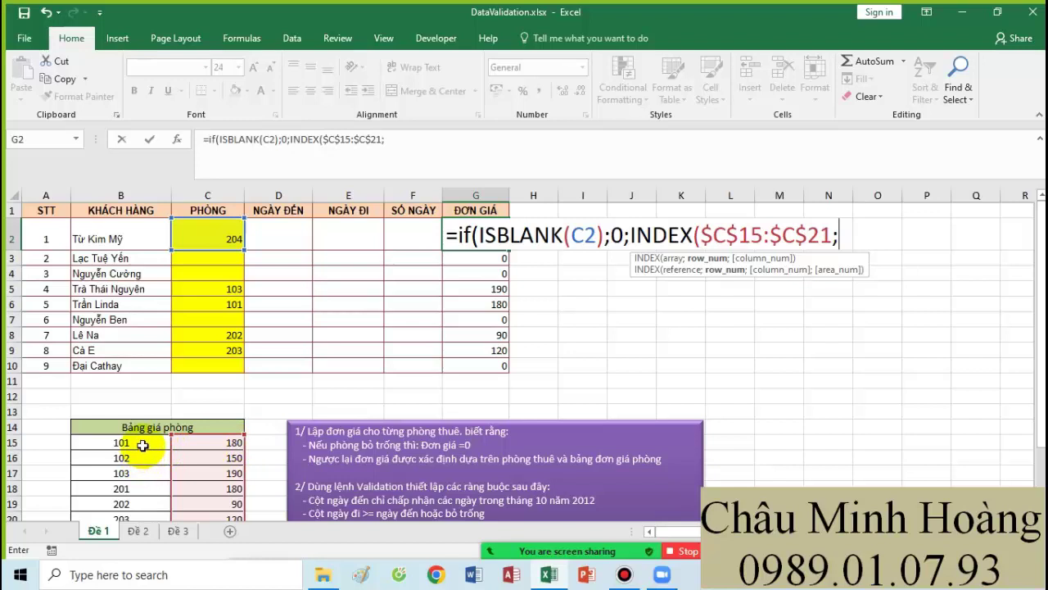
Step: Nest MATCH as the INDEX row number, looking up C2 in the absolute room number range $B$15:$B$21
type("ma")
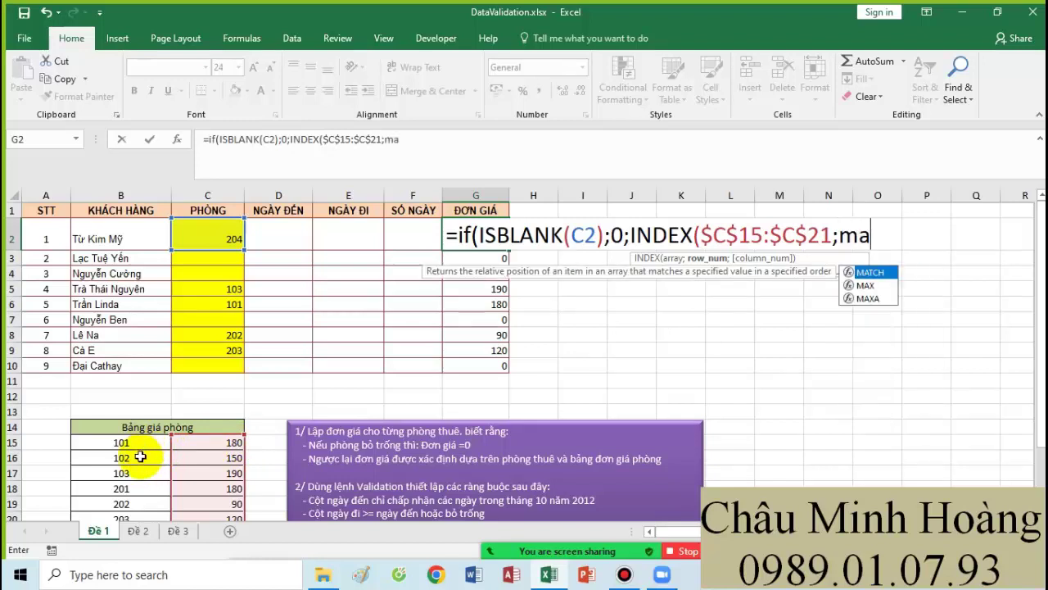
key("Tab")
left_click(217, 236)
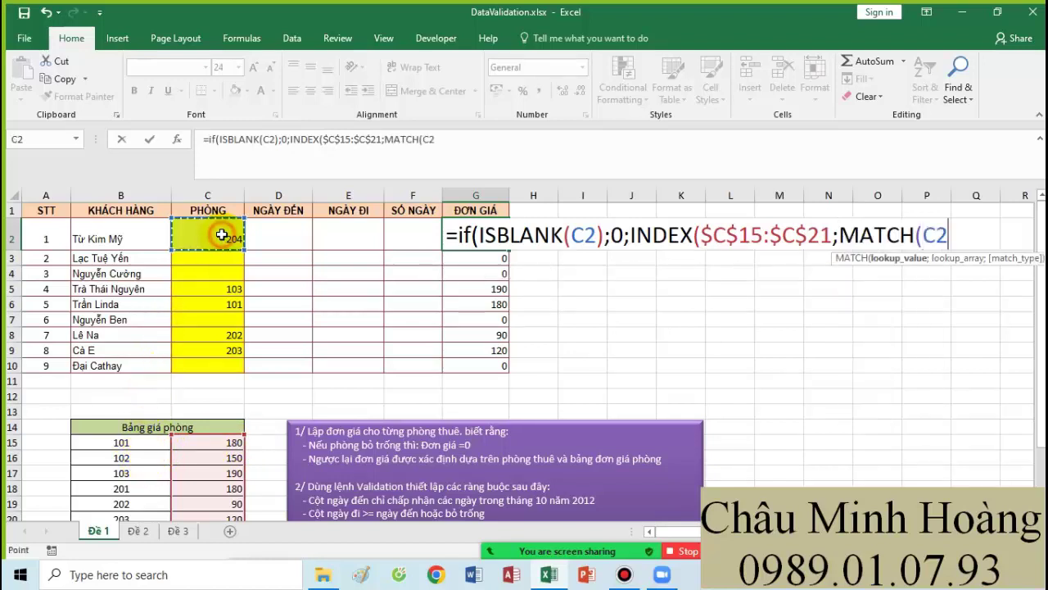
type(";")
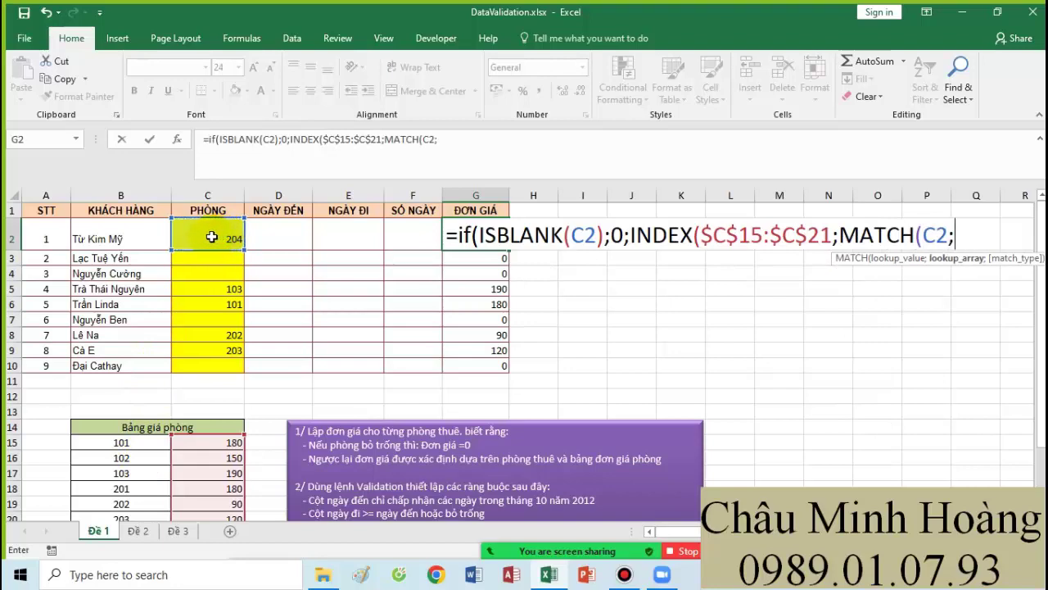
scroll(168, 345, "down", 2)
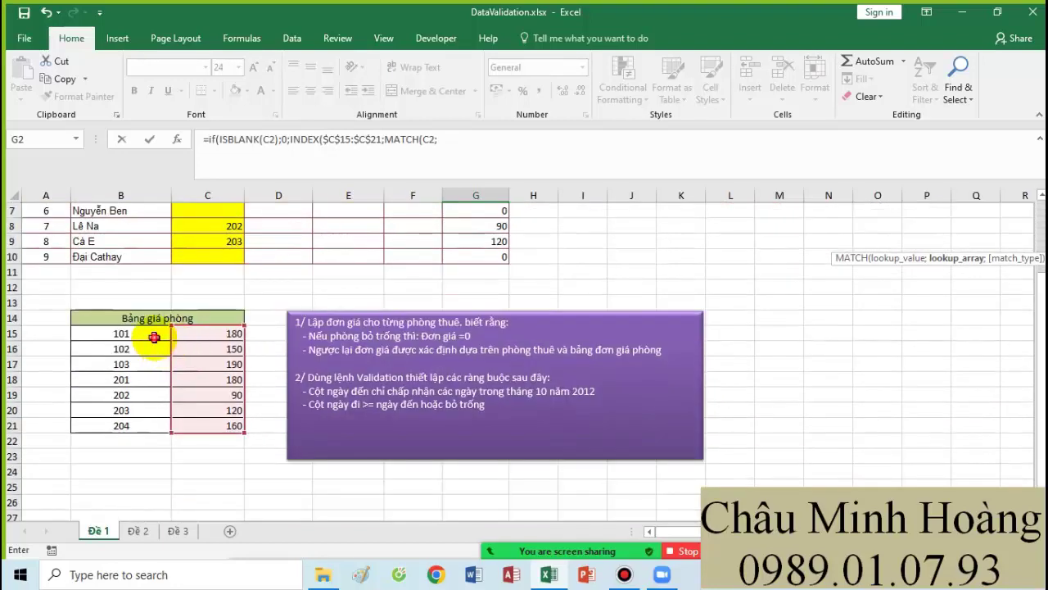
left_click(151, 334)
left_click_drag(151, 349, 145, 425)
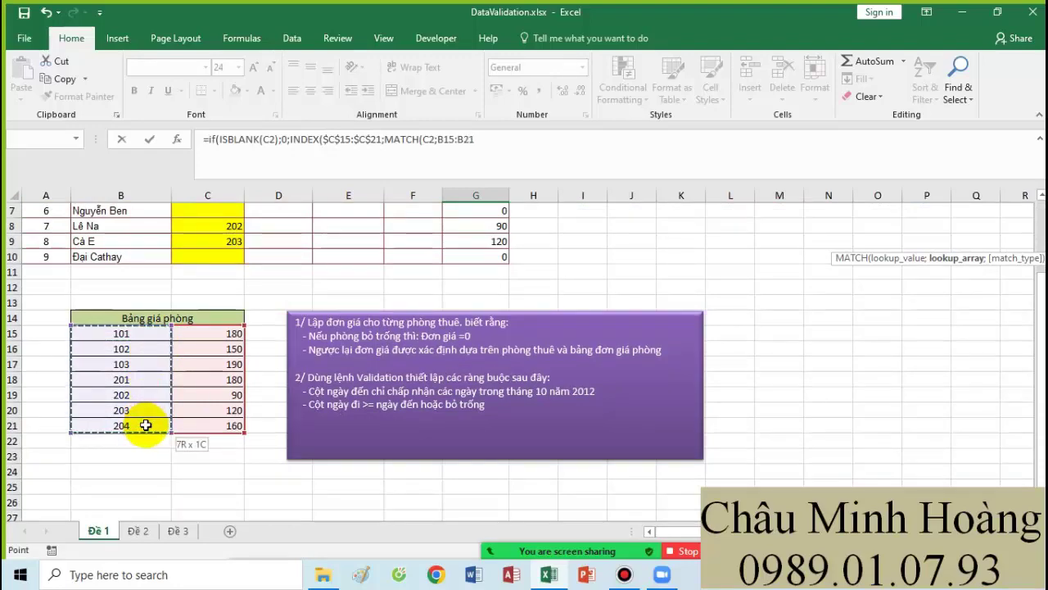
key("F4")
scroll(145, 423, "up", 1)
scroll(145, 423, "up", 1)
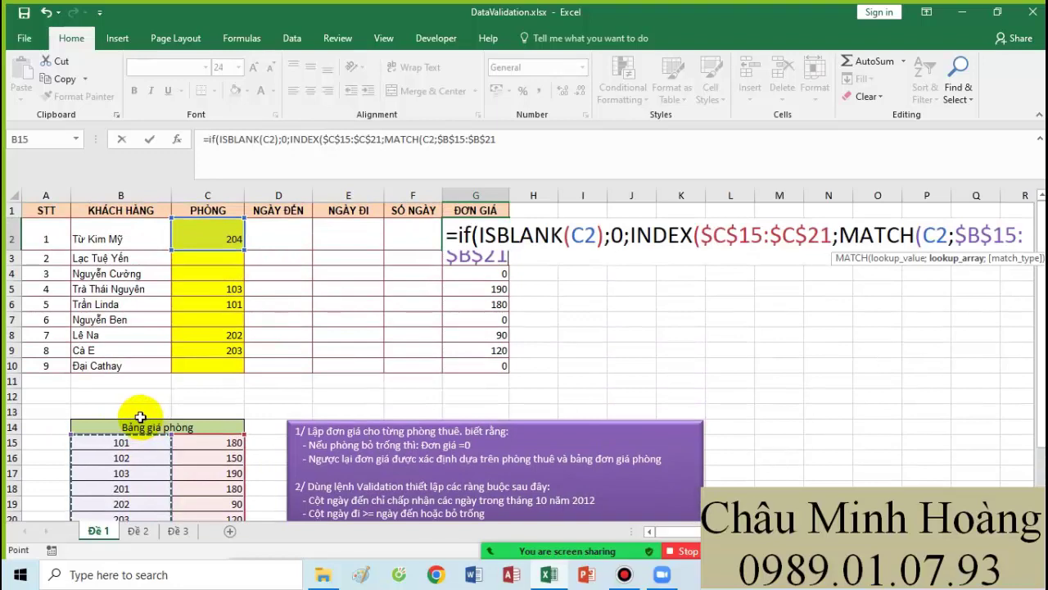
Step: Complete the formula with match type 0 and INDEX column number 1, and enter it in G2
type(";")
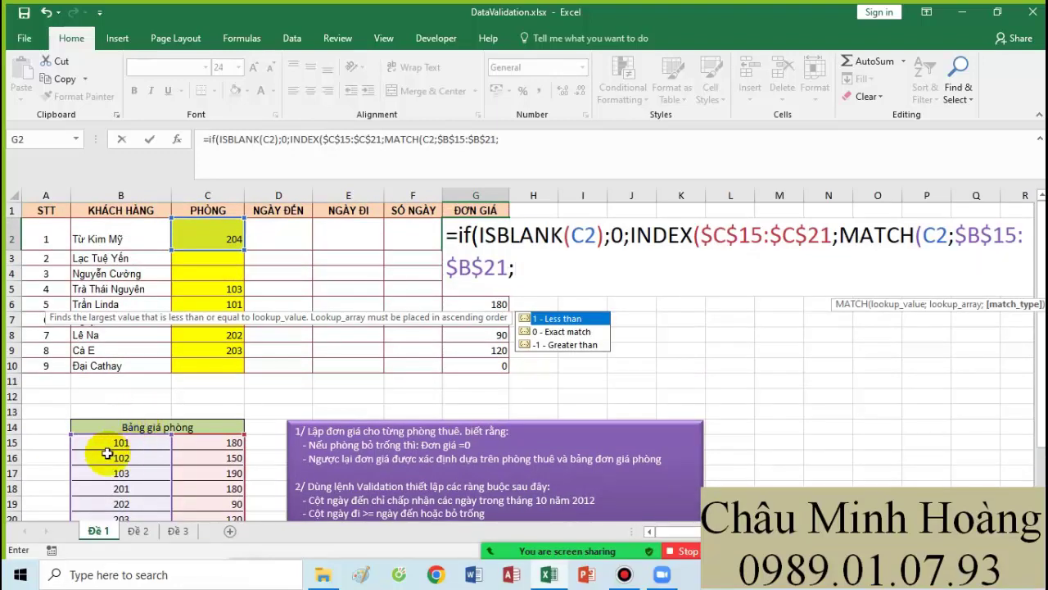
scroll(106, 453, "down", 1)
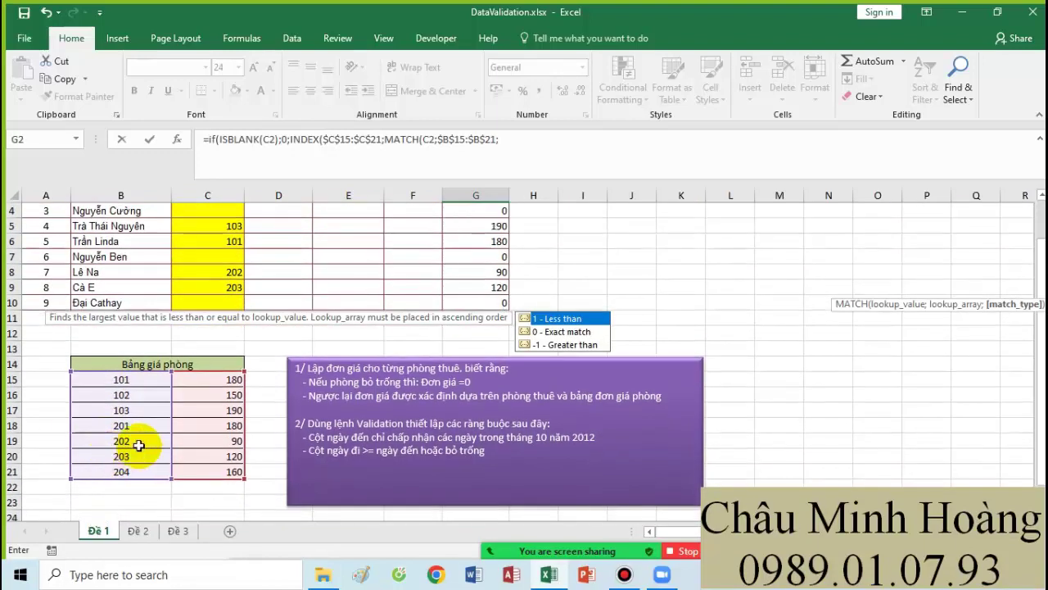
scroll(141, 444, "up", 1)
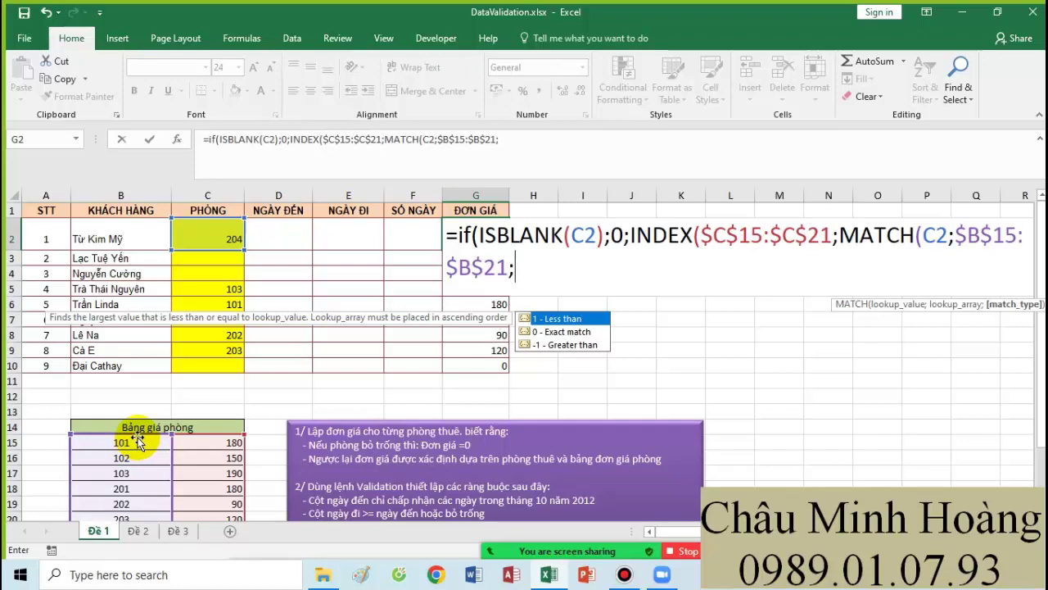
type("0")
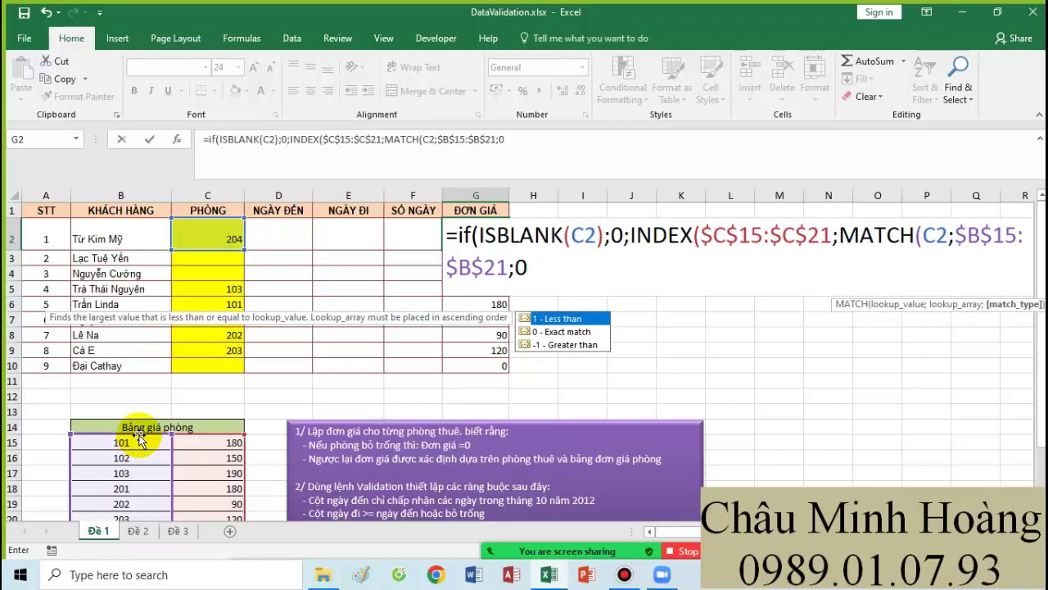
type(");1))")
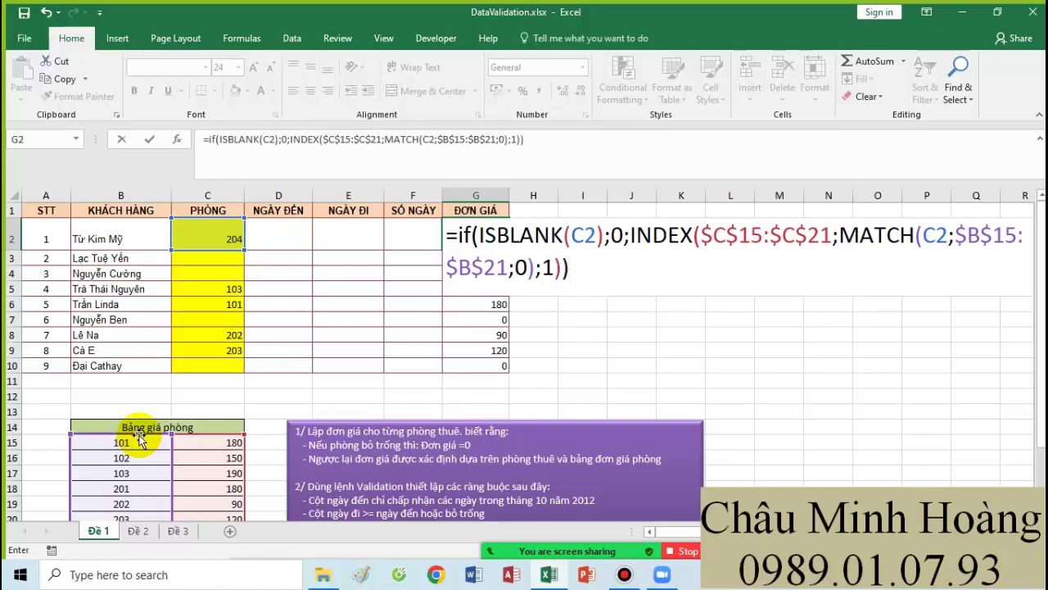
key("Return")
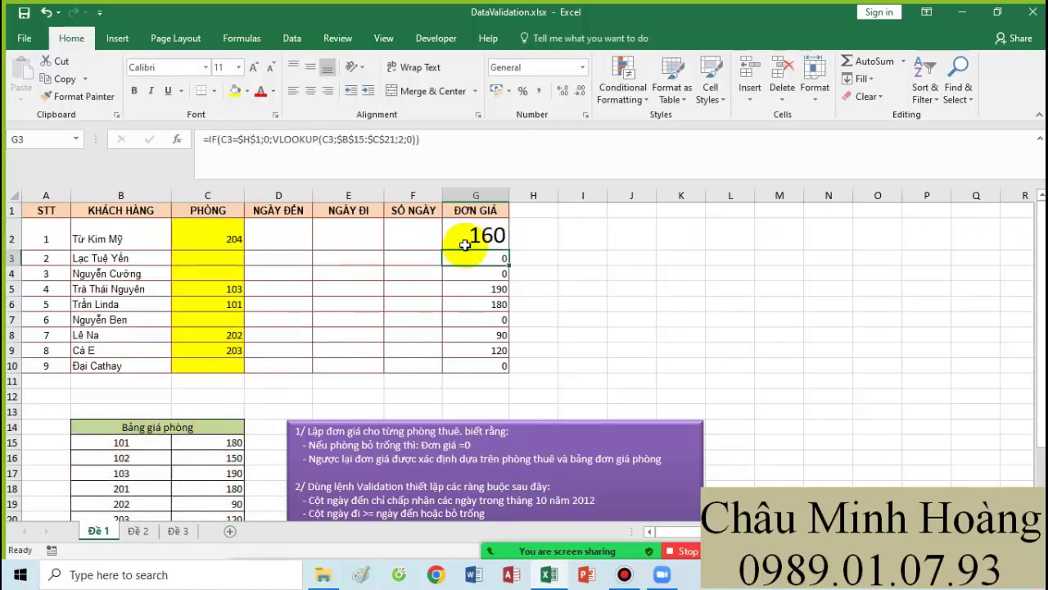
Step: Copy G2's formula text without the equals sign into A25 and select a block from A25 across to column L
double_click(465, 245)
left_click_drag(457, 235, 573, 261)
key("ctrl+c")
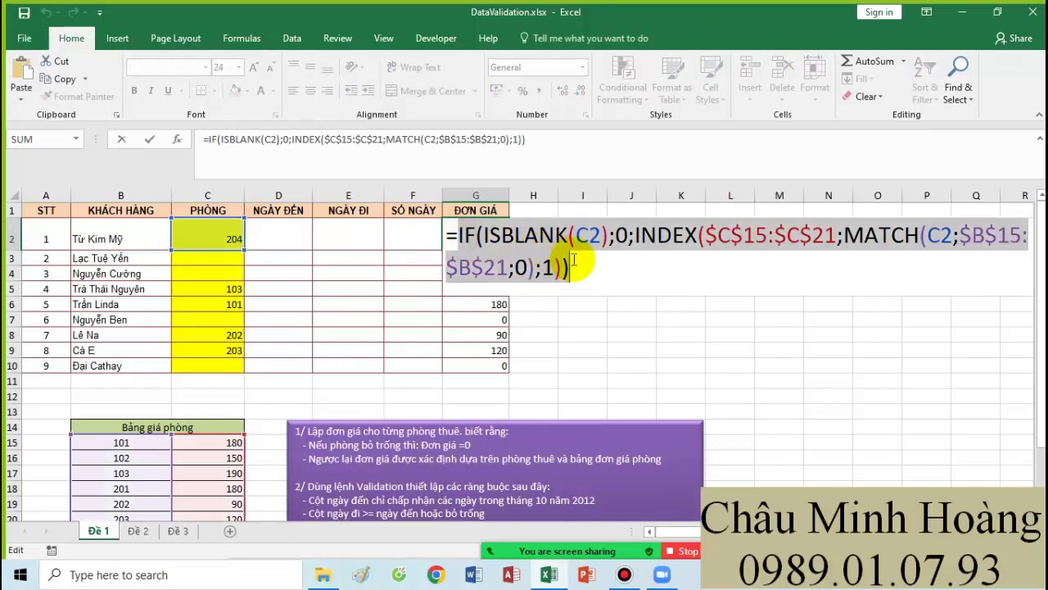
key("Return")
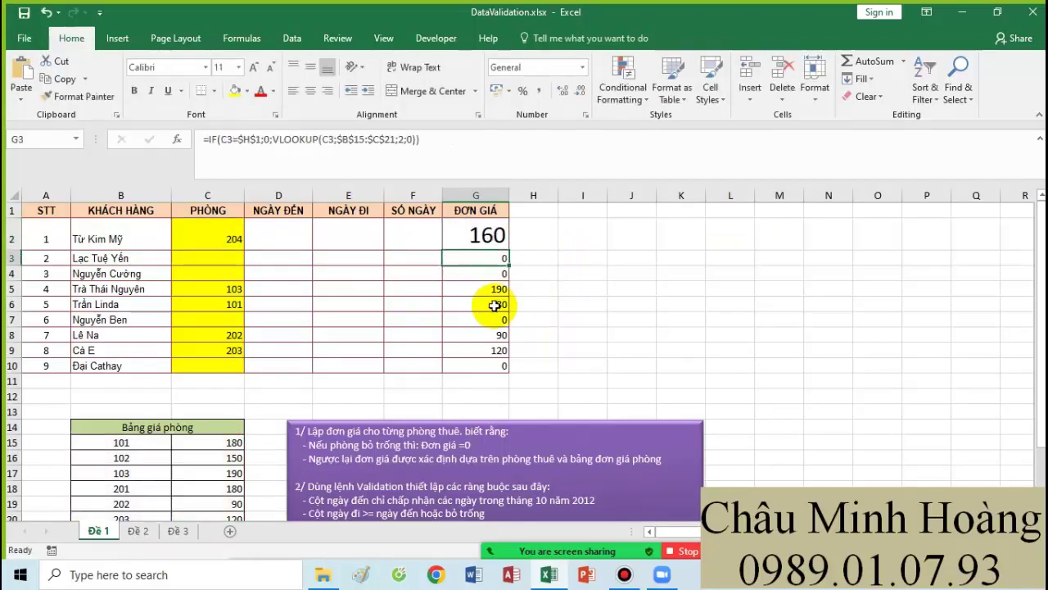
scroll(498, 302, "down", 3)
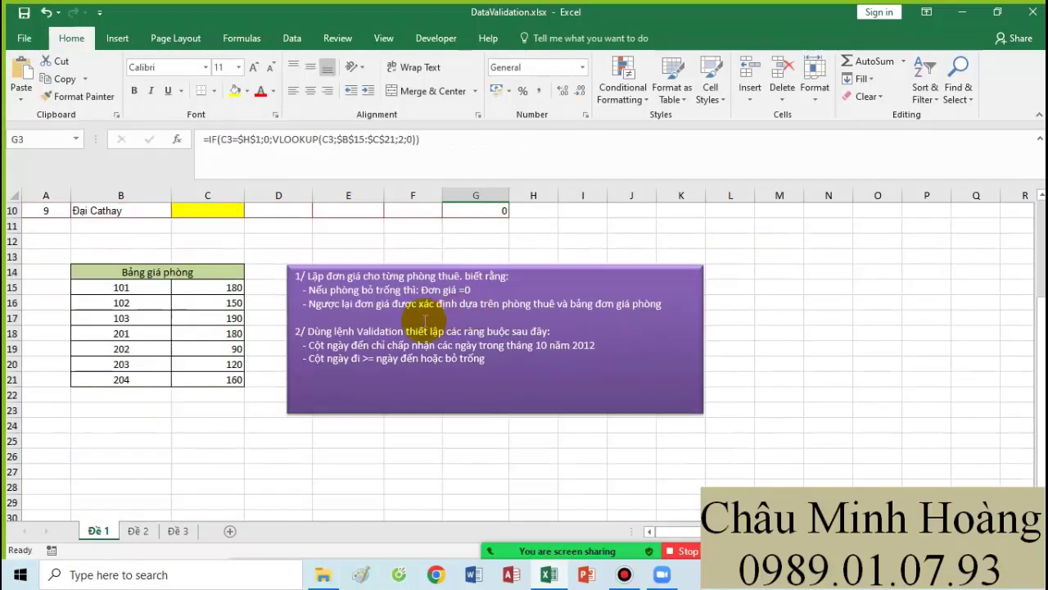
left_click(54, 441)
key("ctrl+v")
left_click_drag(52, 442, 651, 494)
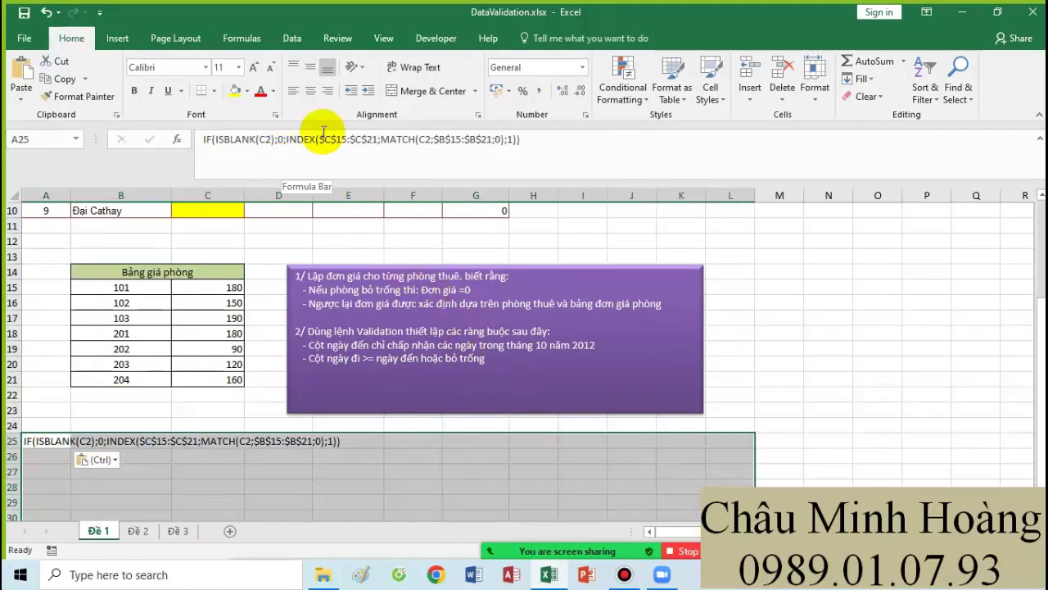
Step: Format the selected block around the A25 formula text in Times New Roman at size 20
left_click(175, 67)
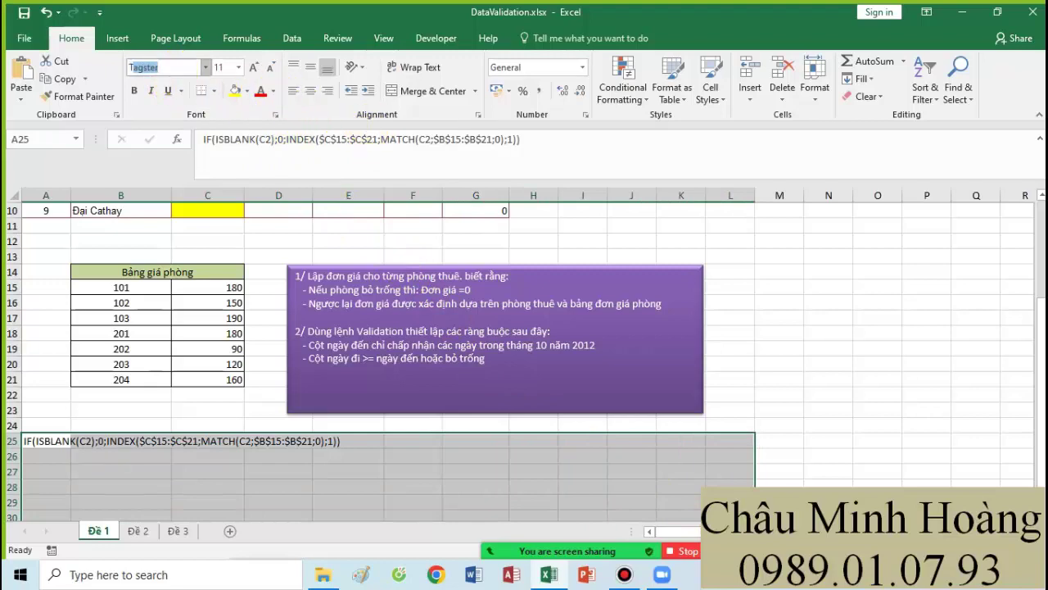
type("T")
key("Return")
left_click(220, 67)
type("20")
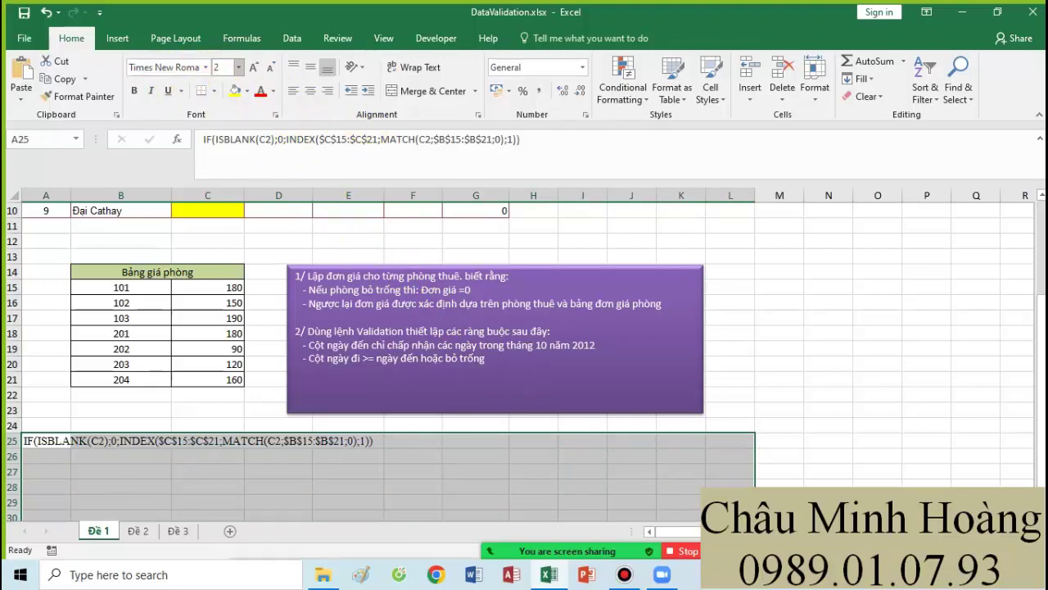
key("Return")
Step: Open data validation for the arrival date cells D2:D10 and change the allowed type from Custom to Date
scroll(414, 290, "up", 3)
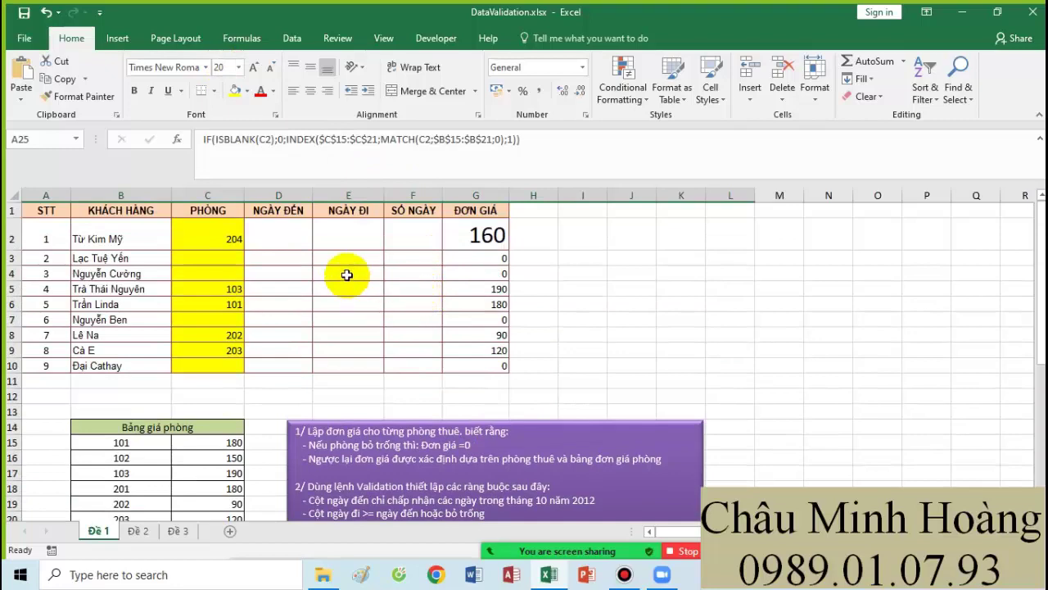
scroll(351, 331, "down", 1)
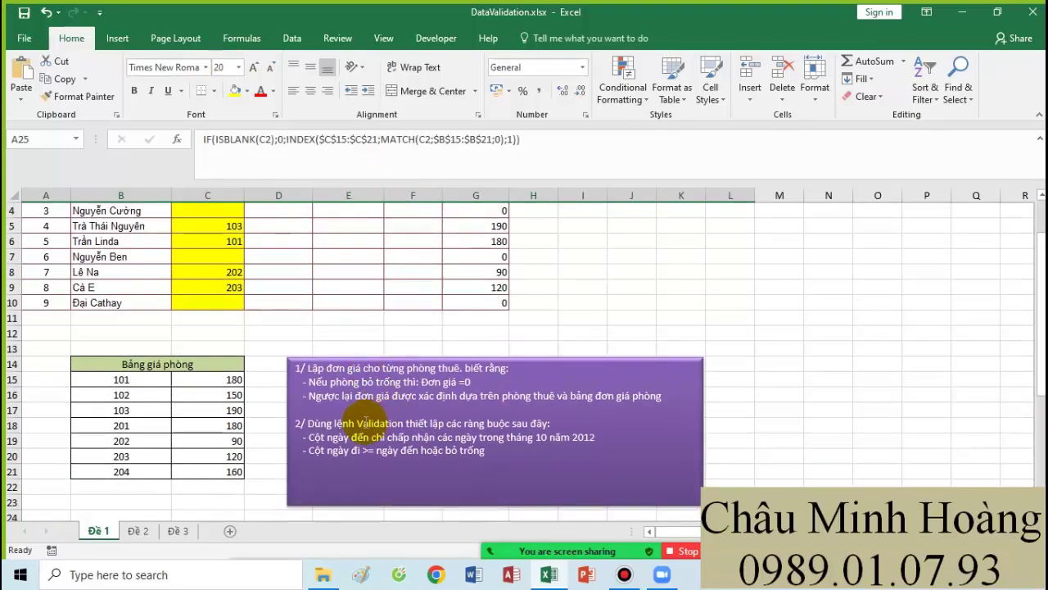
left_click_drag(357, 422, 513, 439)
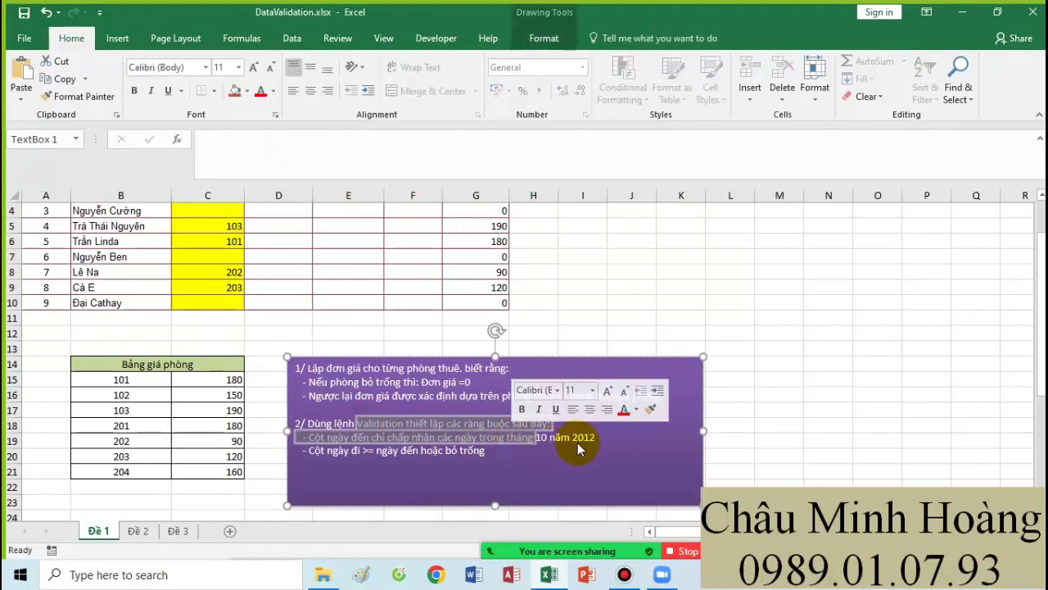
scroll(574, 440, "up", 1)
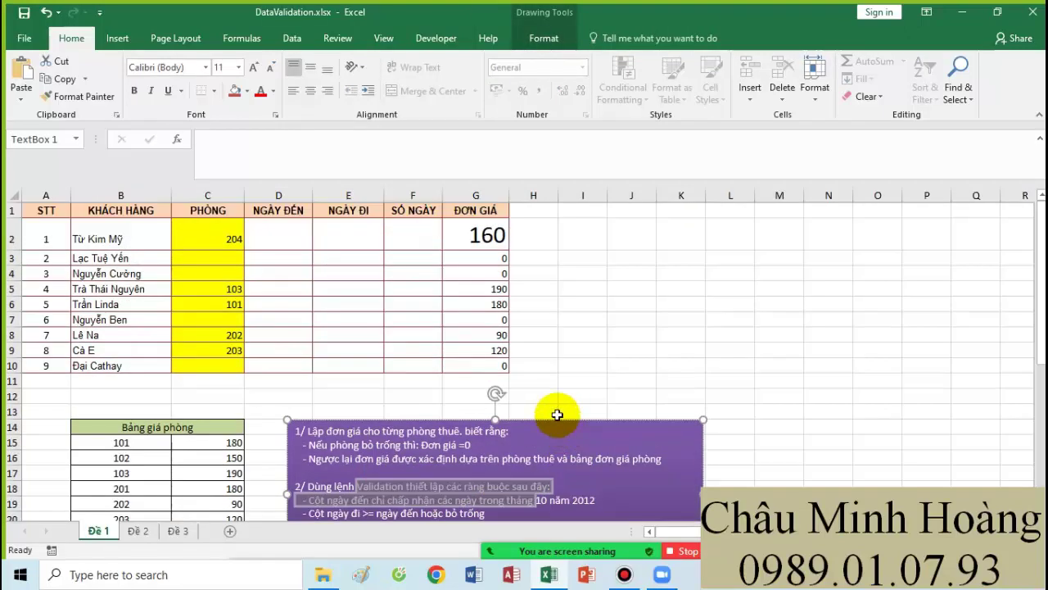
left_click(574, 241)
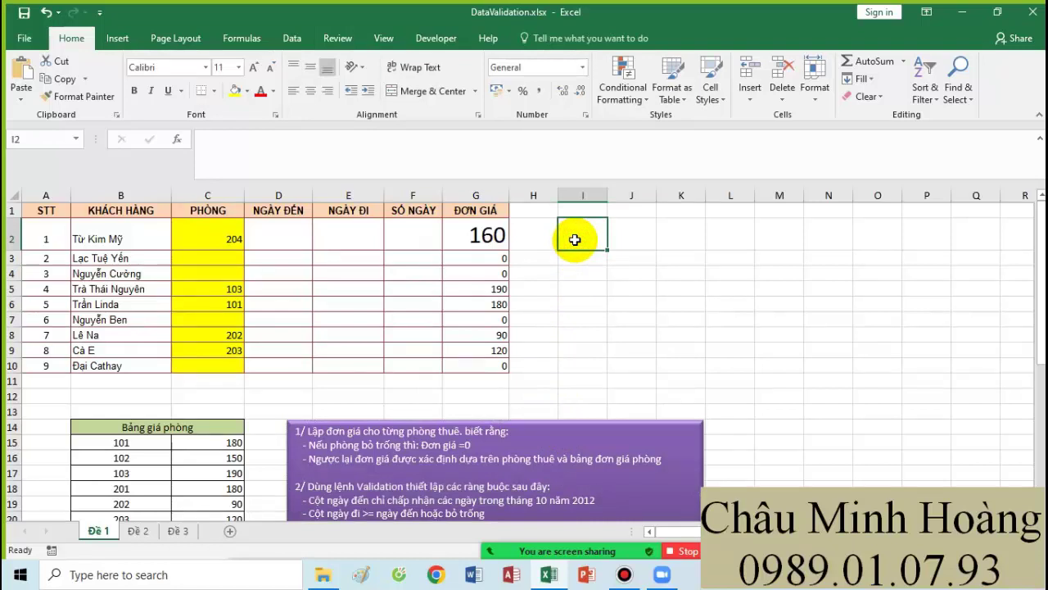
left_click_drag(286, 236, 288, 361)
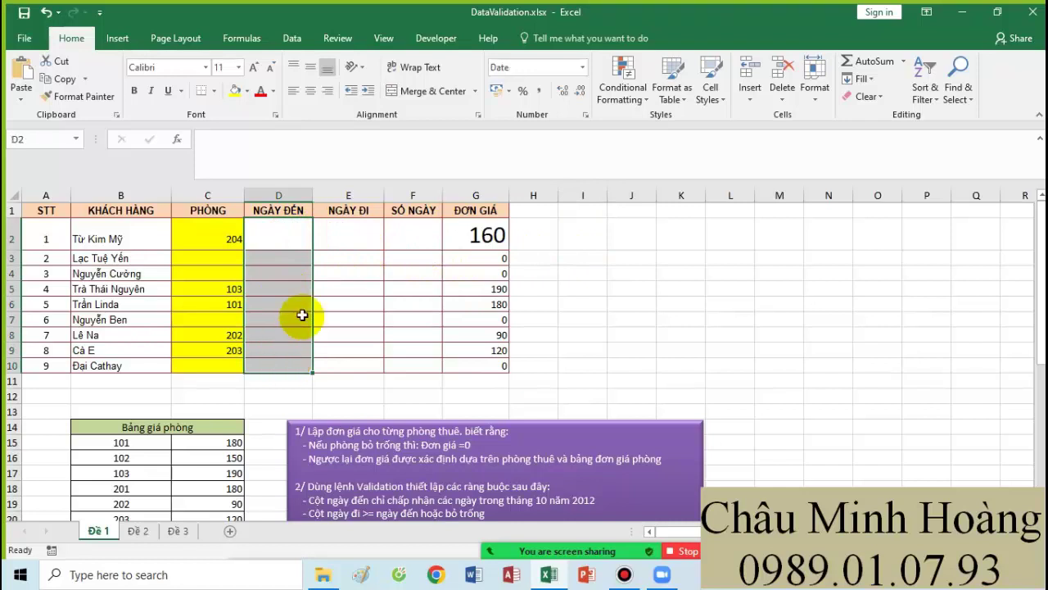
left_click(299, 38)
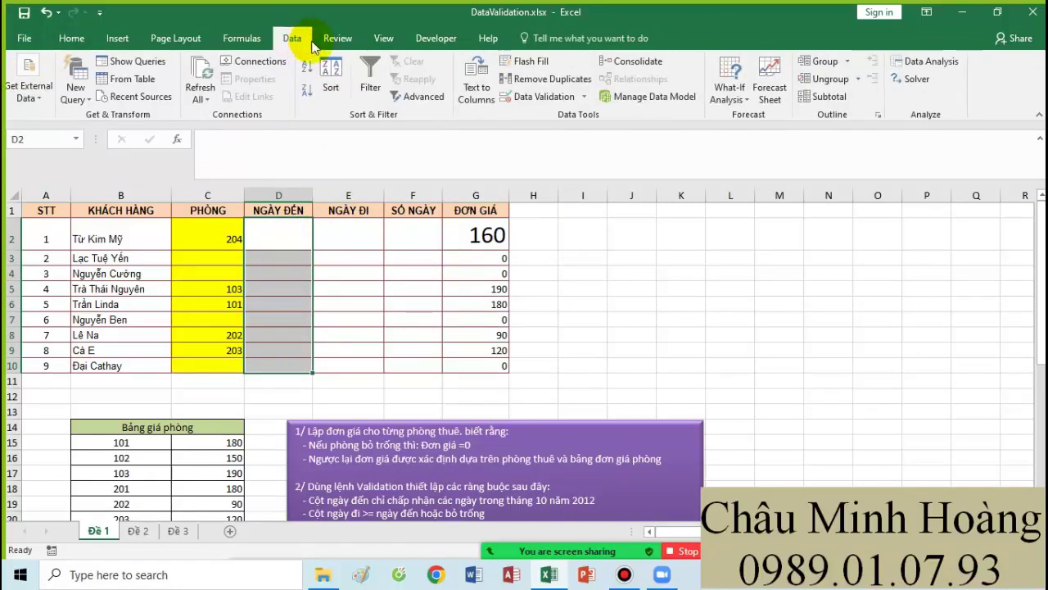
left_click(537, 98)
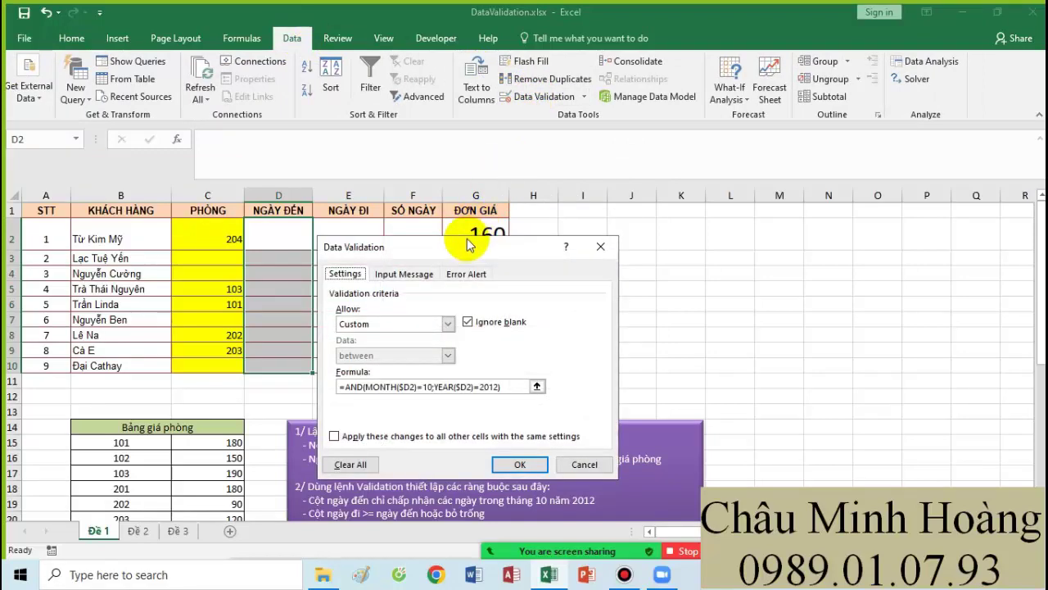
left_click_drag(461, 243, 616, 155)
left_click(547, 239)
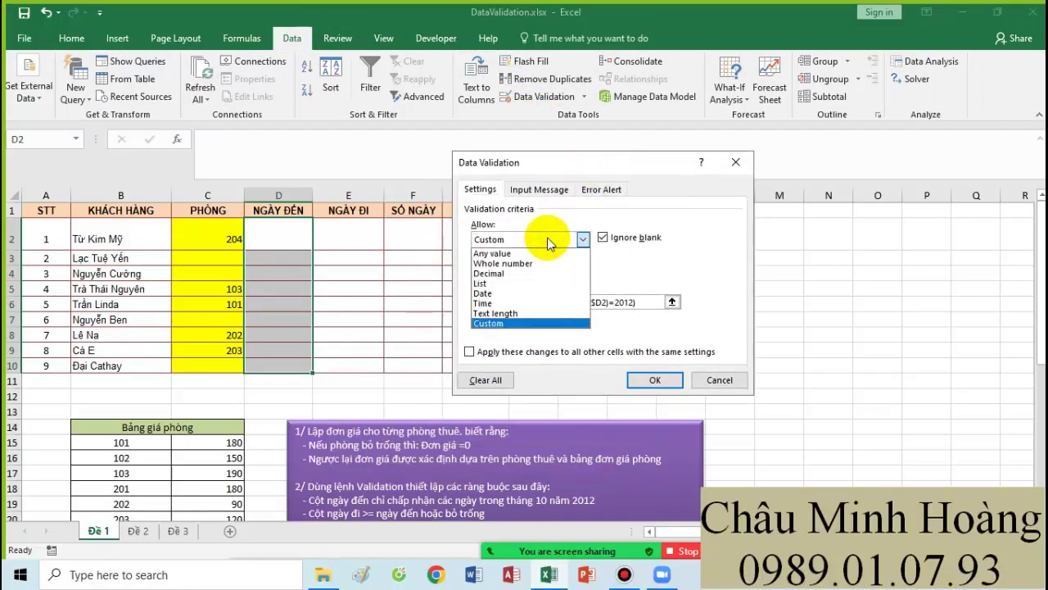
left_click(504, 292)
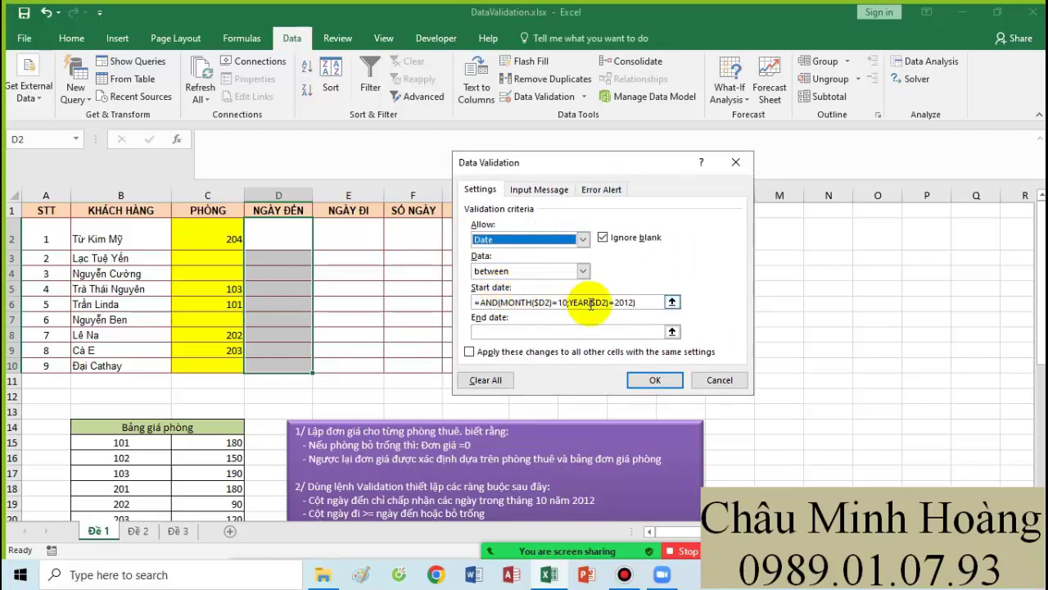
Step: Set the validation start date to 2012/10/01 and end date to 2012/10/31, and apply the rule
left_click_drag(642, 304, 464, 304)
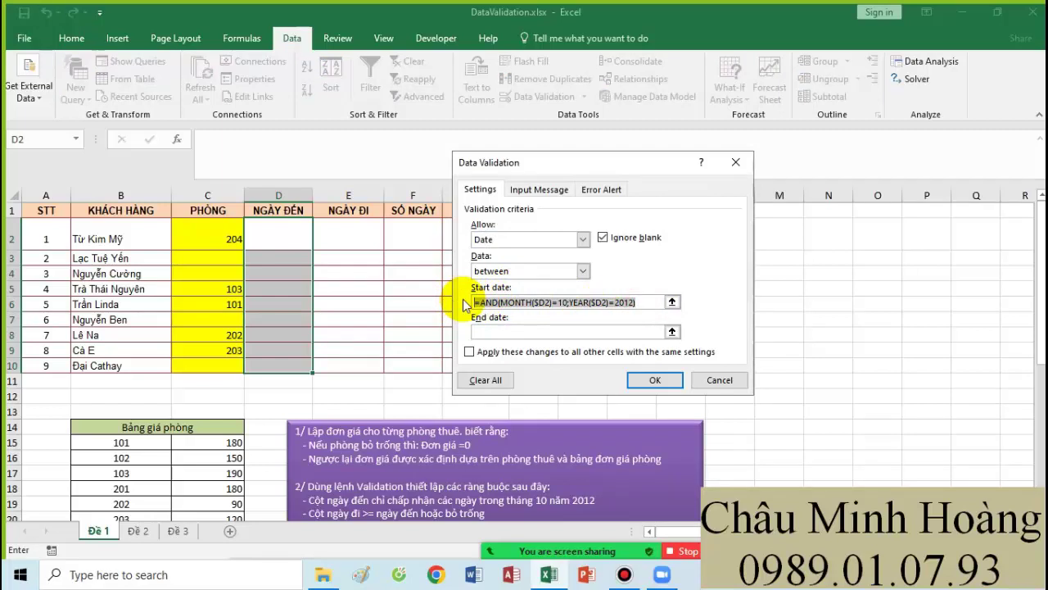
type("202")
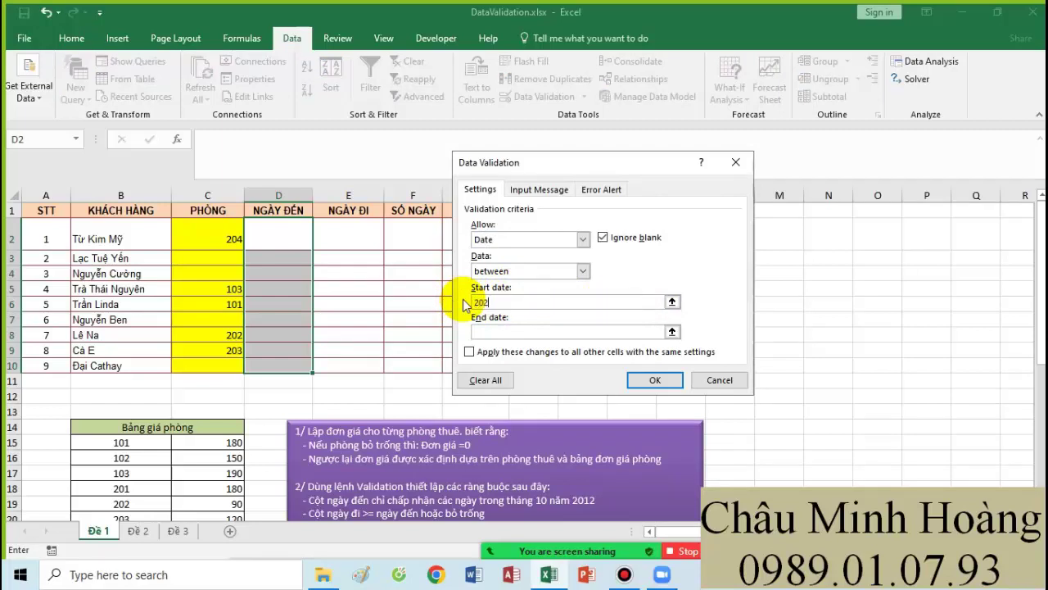
type("2/10/01")
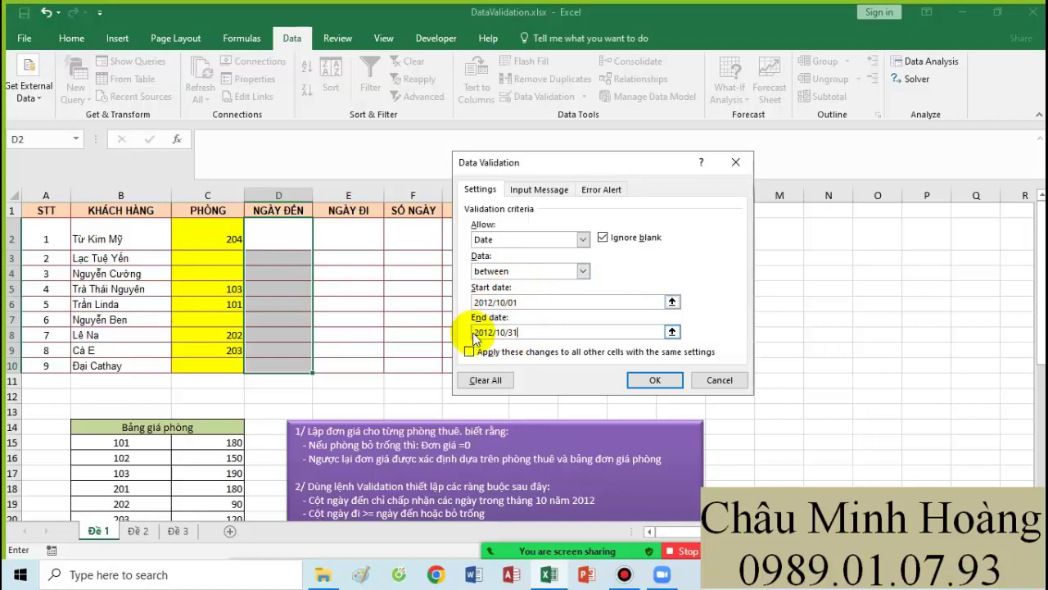
left_click(653, 380)
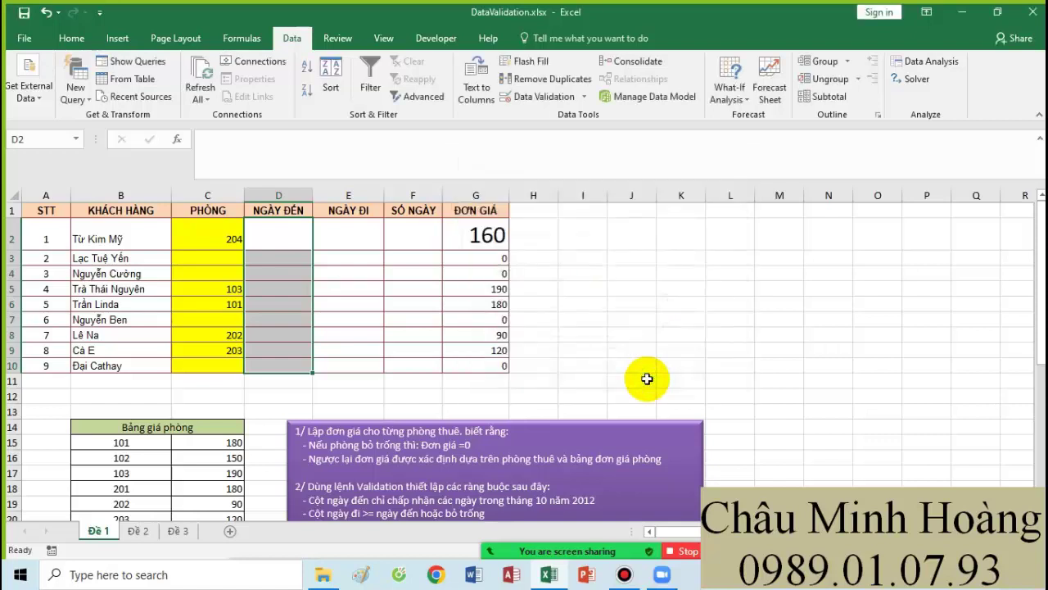
Step: Enter the arrival date 2012/10/02 in D2
left_click(307, 246)
type("201")
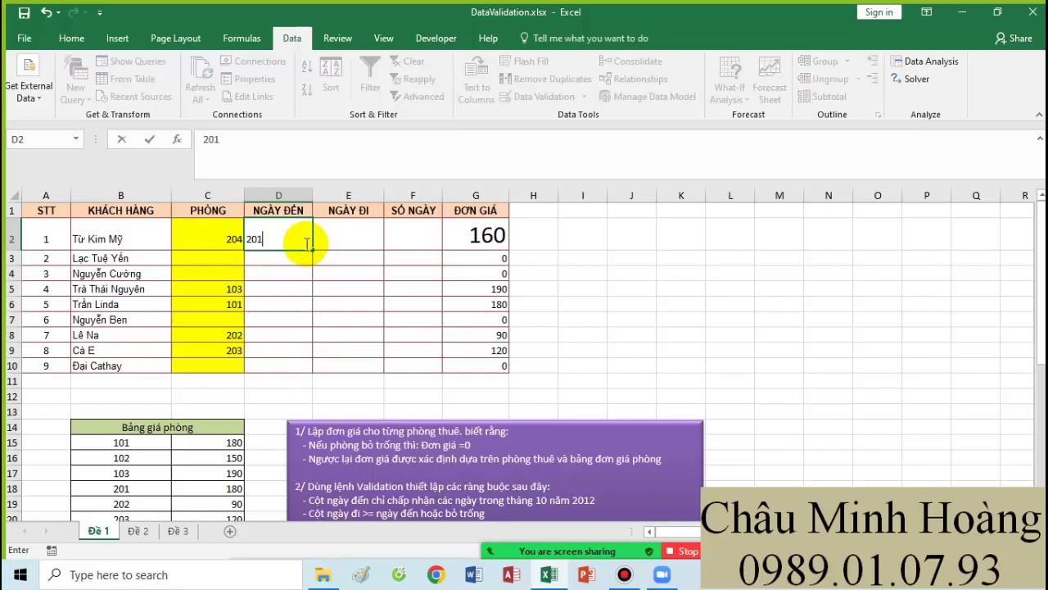
type("2/10/02")
key("Return")
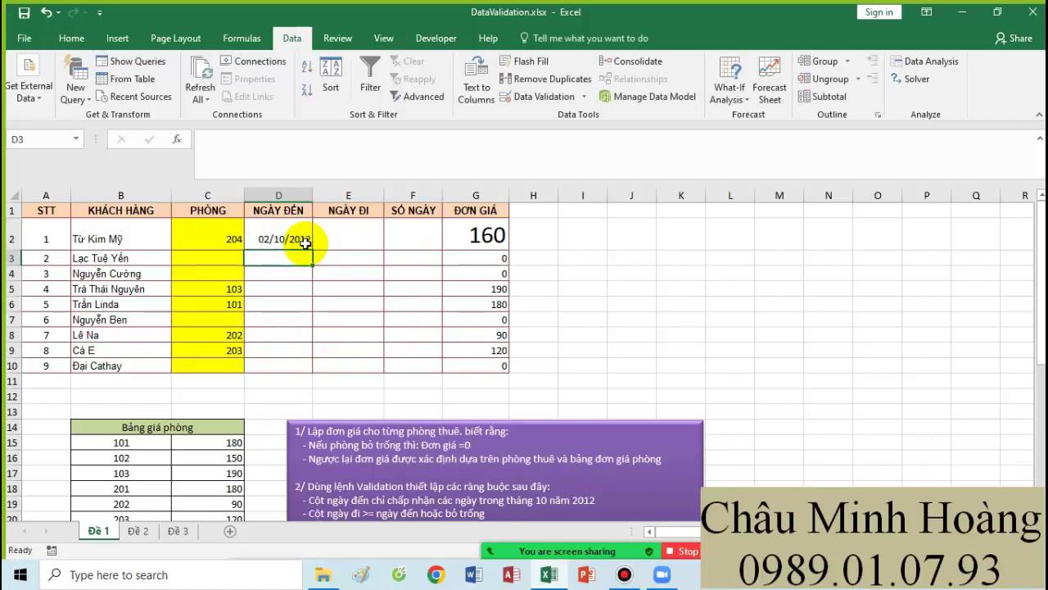
Step: Test the validation rule by trying to enter 2012/9/23 in D3, and cancel the entry
type("2012/")
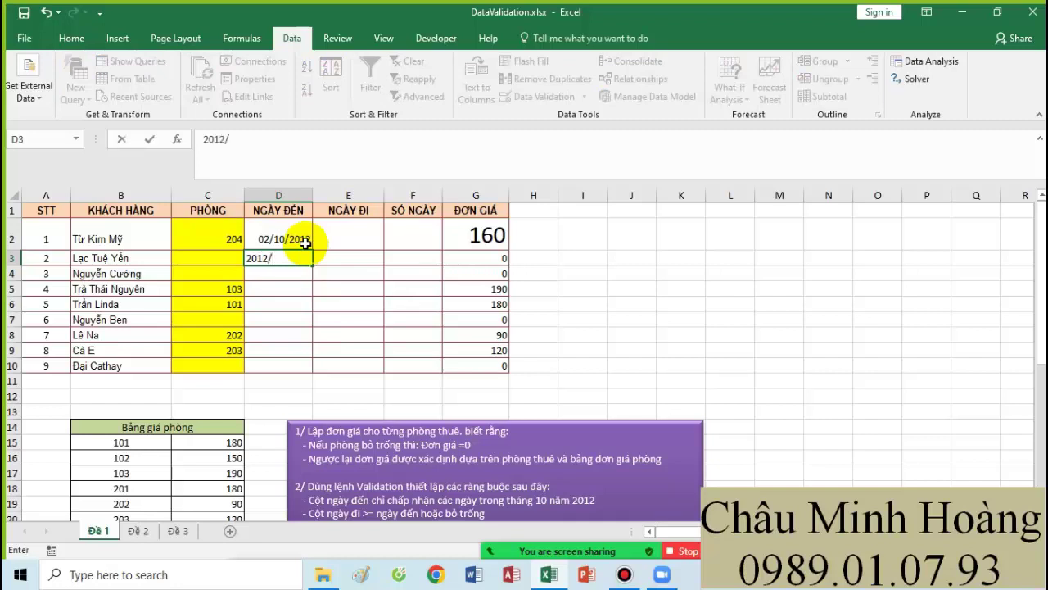
type("9/23")
key("Return")
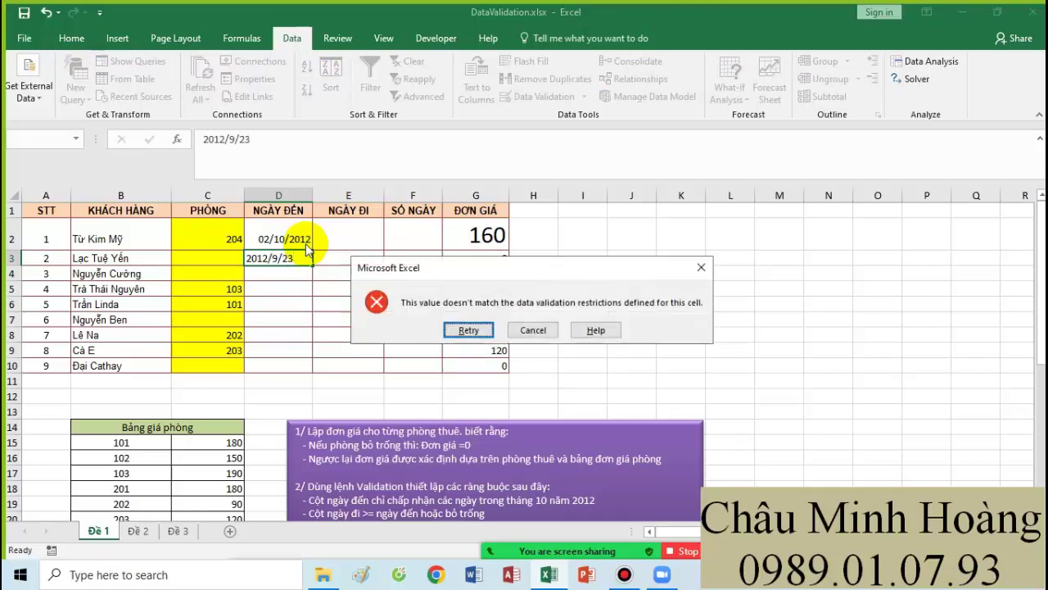
left_click(531, 331)
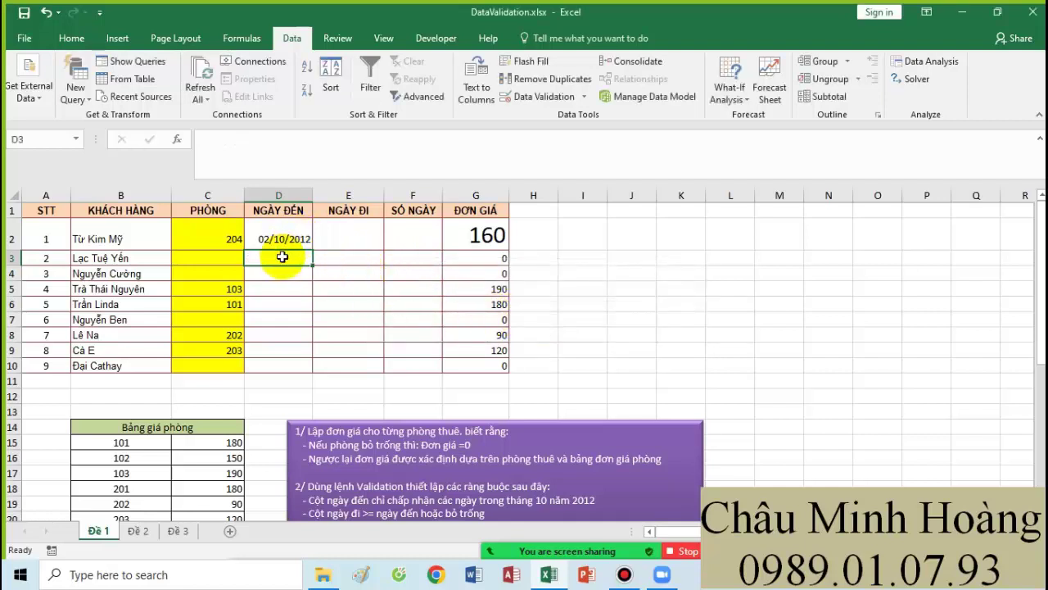
Step: Enter 2012/10/7 in D3 and extend the date series from D2:D3 down to D7
type("2012/10/7")
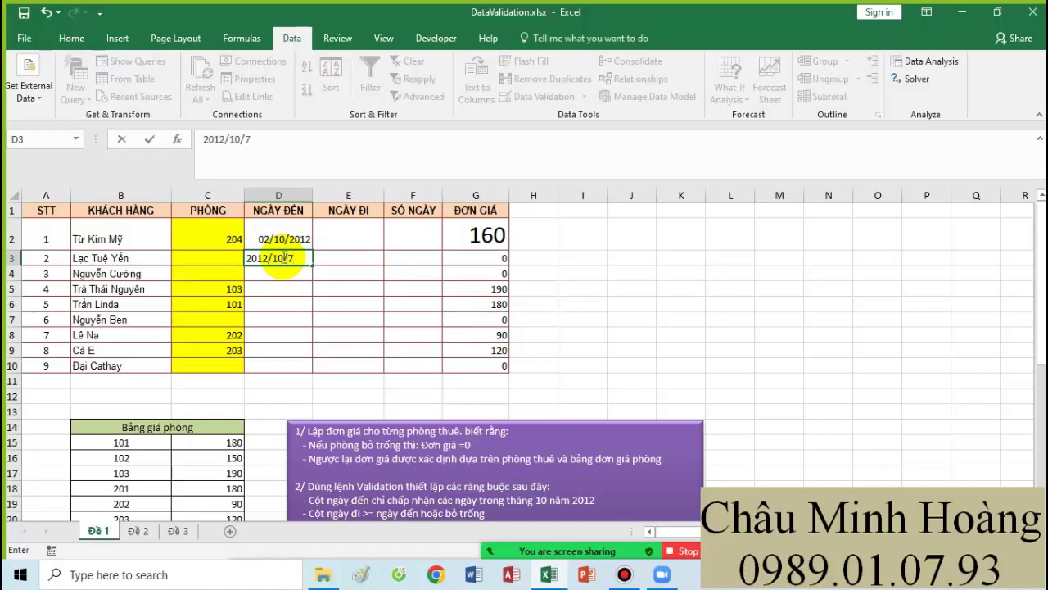
key("Return")
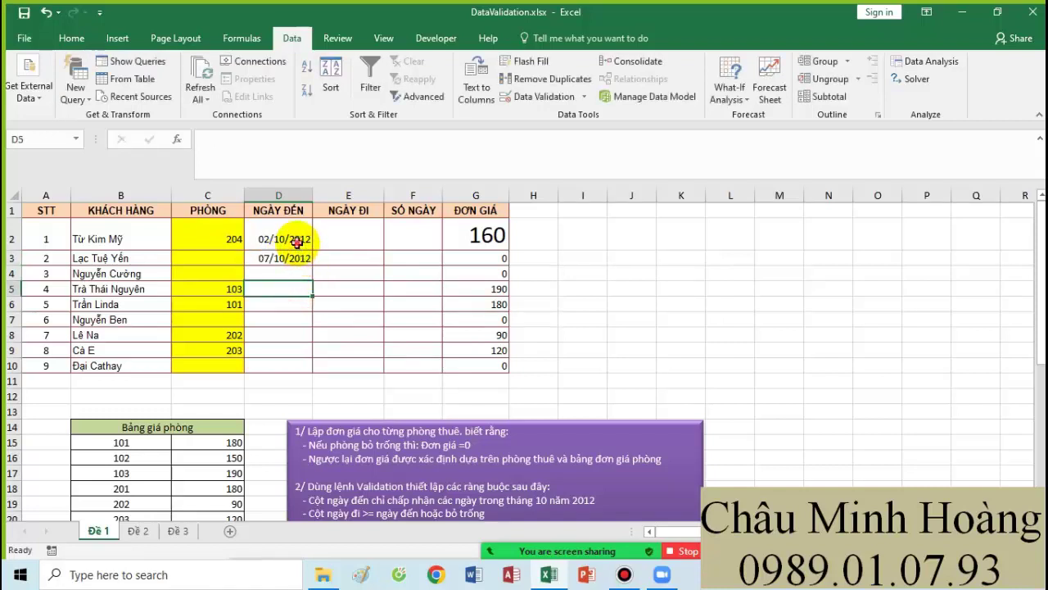
left_click_drag(299, 241, 309, 337)
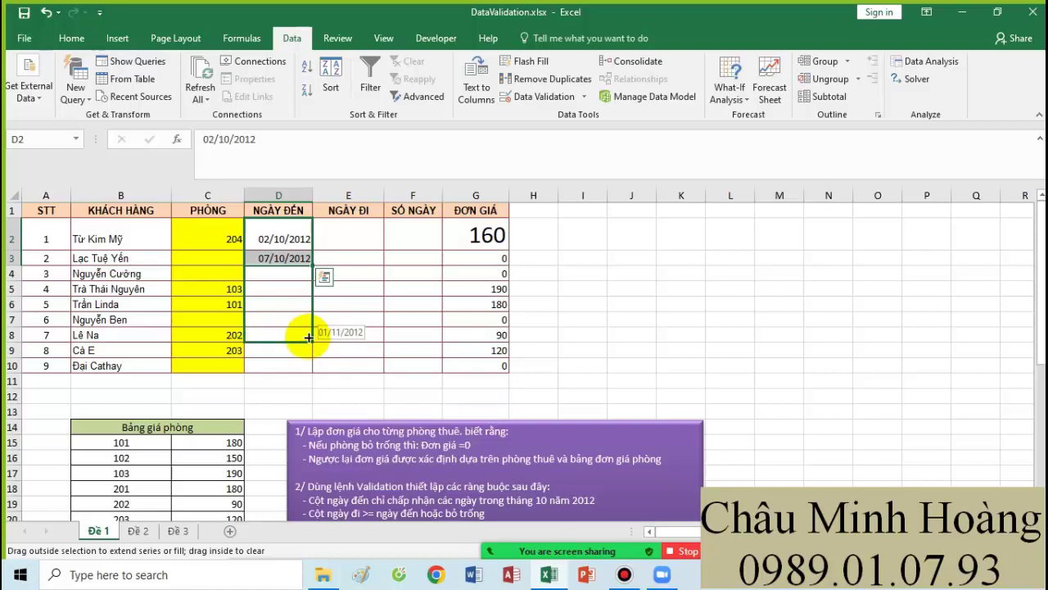
left_click_drag(309, 337, 306, 331)
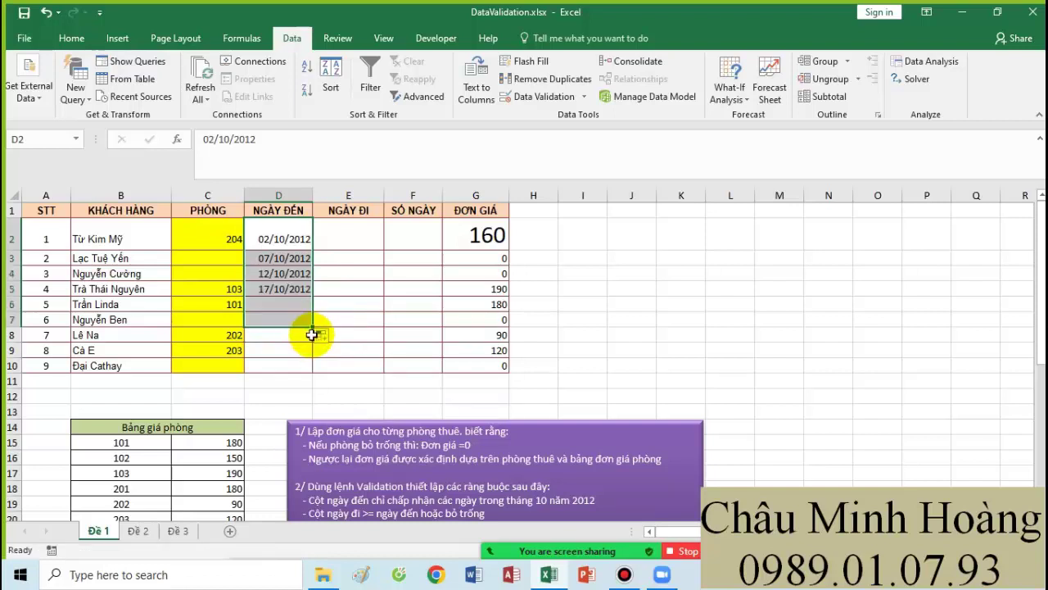
Step: Copy the arrival dates in D4:D5 into D8:D9
left_click(300, 342)
type("20")
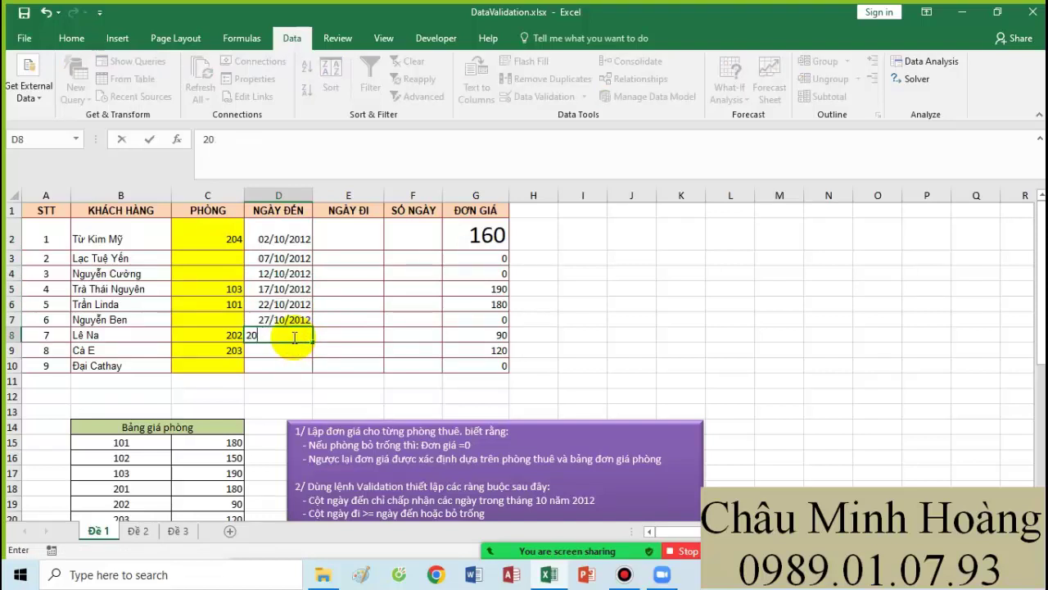
left_click_drag(278, 304, 283, 290)
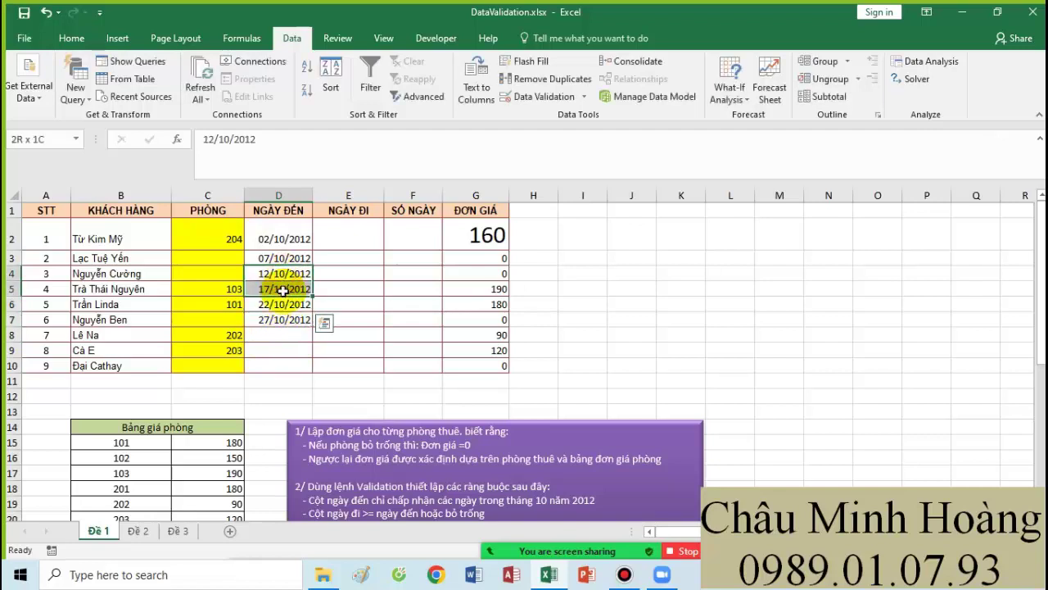
key("ctrl+c")
left_click(276, 334)
key("ctrl+v")
Step: Copy the arrival date in D7 into D10
left_click(275, 368)
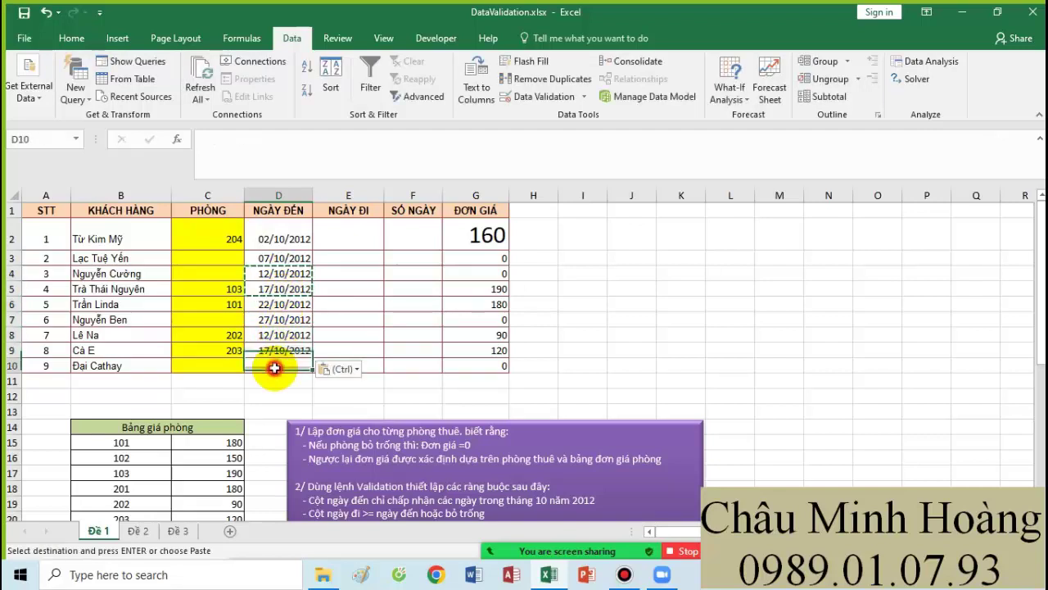
left_click(285, 322)
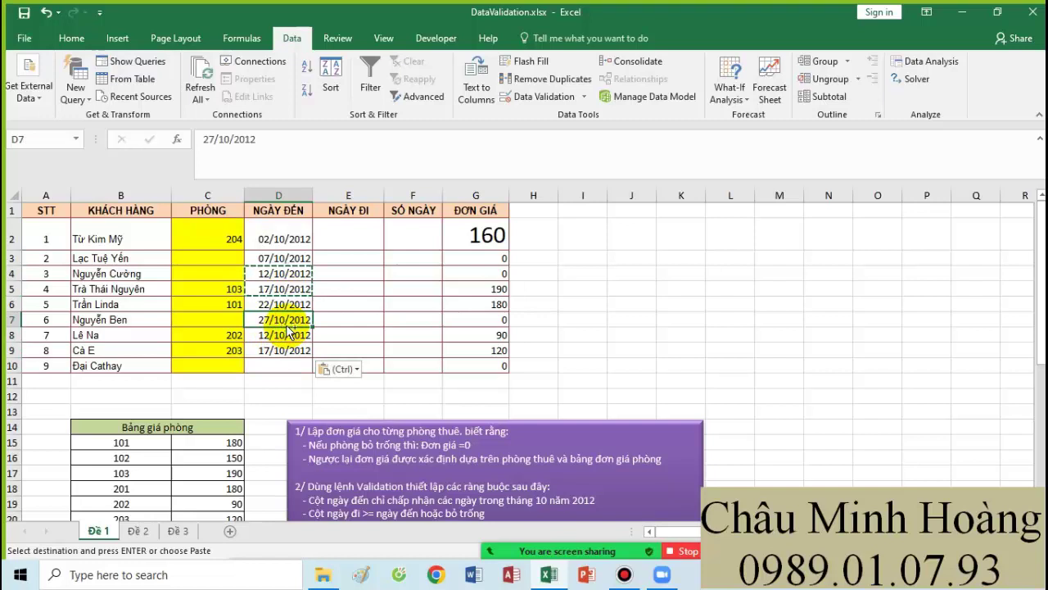
key("ctrl+c")
left_click(280, 359)
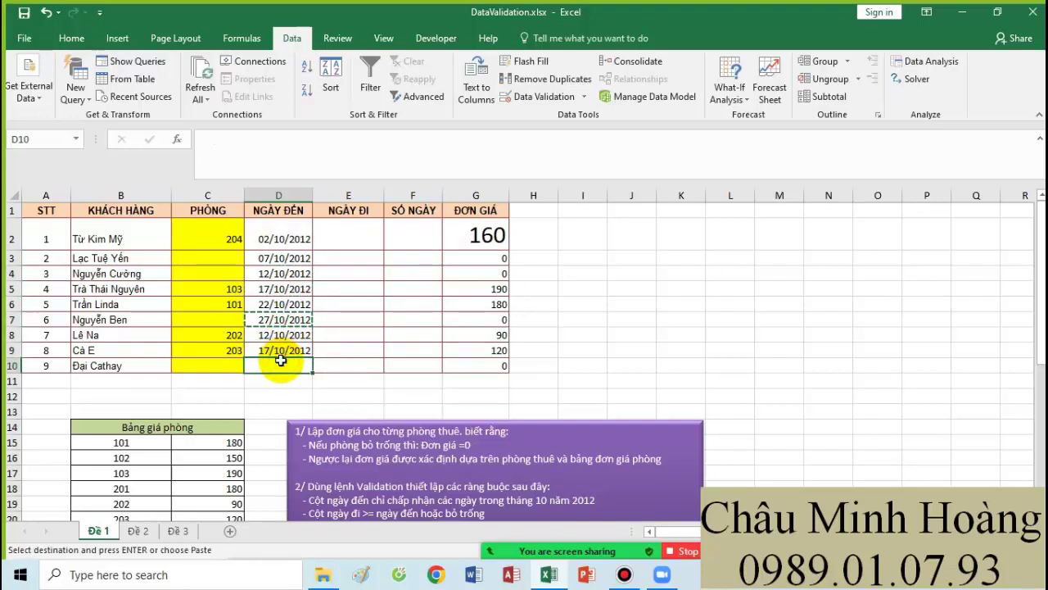
key("ctrl+v")
Step: Set the font size of cell I2 to 20
left_click(293, 246)
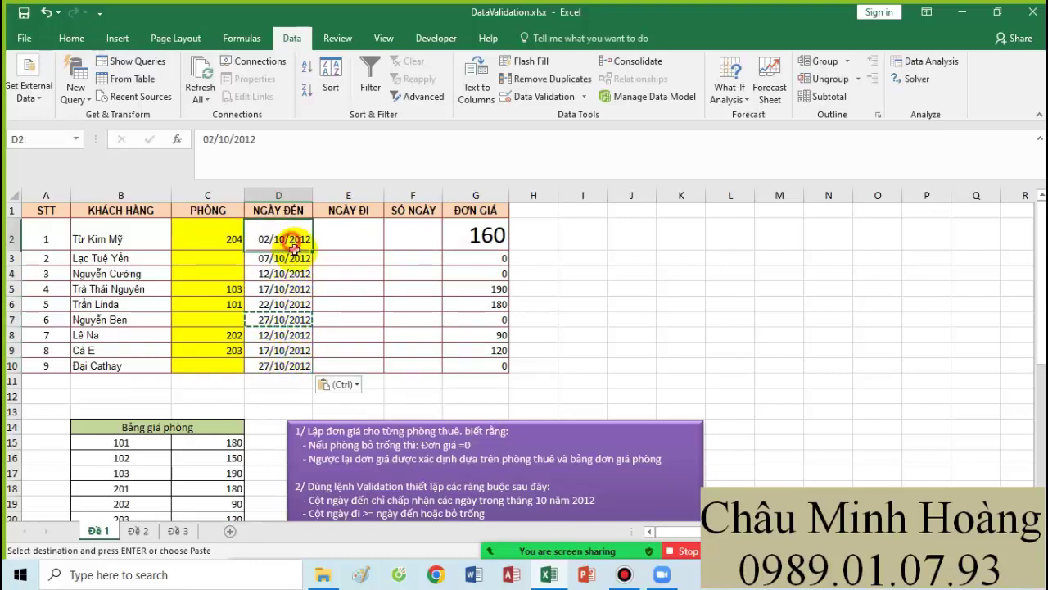
left_click_drag(293, 248, 295, 255)
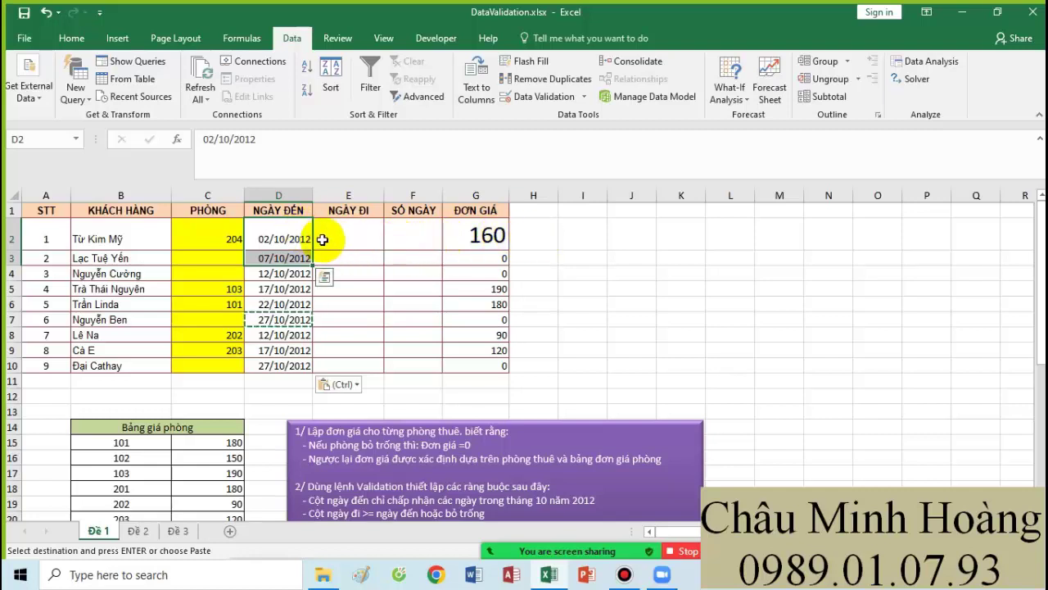
left_click(563, 237)
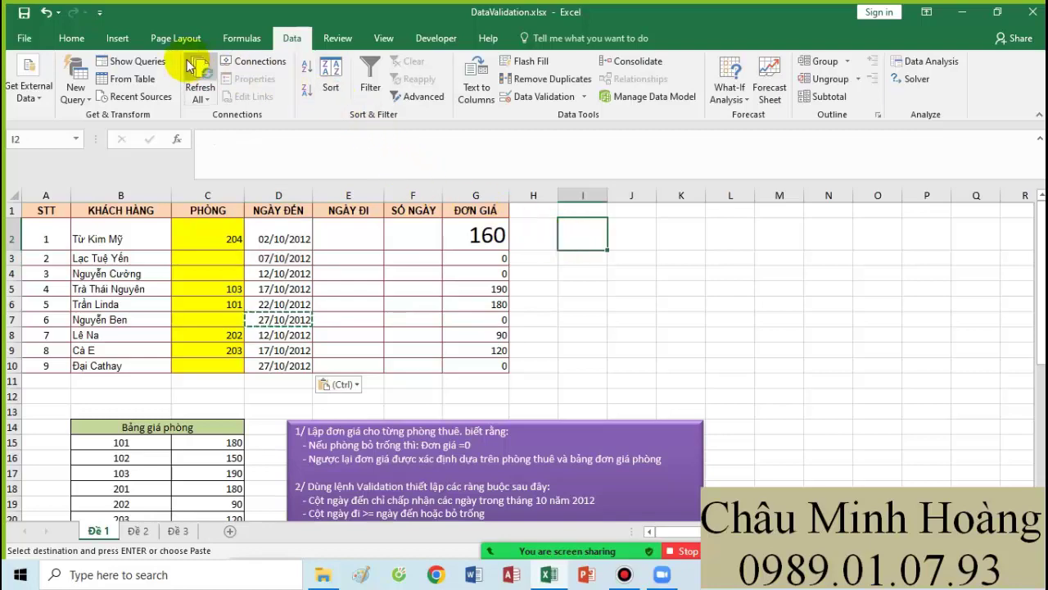
left_click(74, 39)
left_click(238, 67)
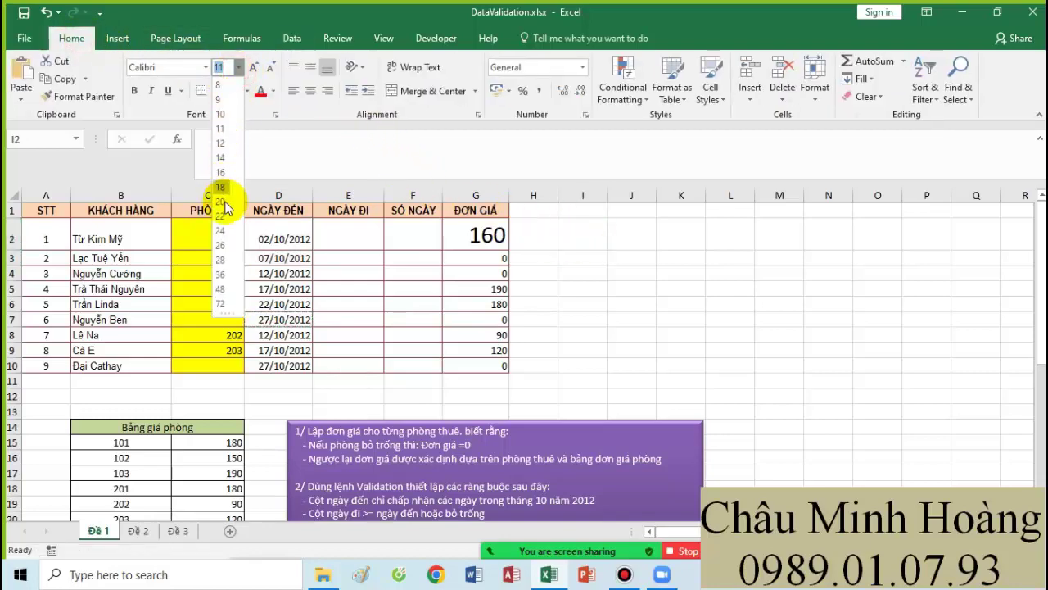
left_click(226, 205)
scroll(398, 287, "down", 5)
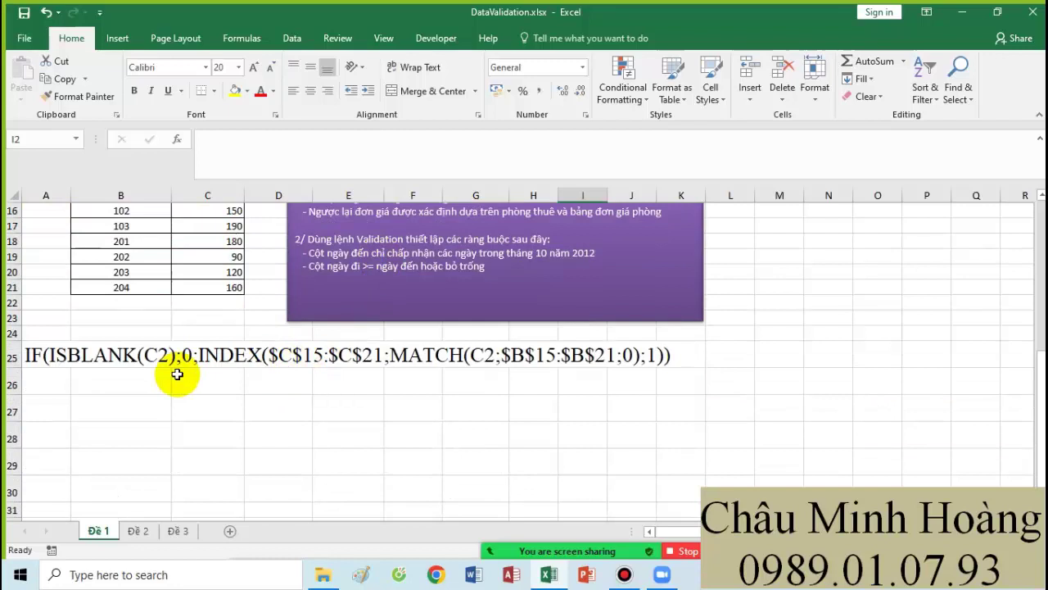
Step: Enter the note "cách 1 : date - between" in A26, below the room price formula
left_click(56, 385)
type("ca")
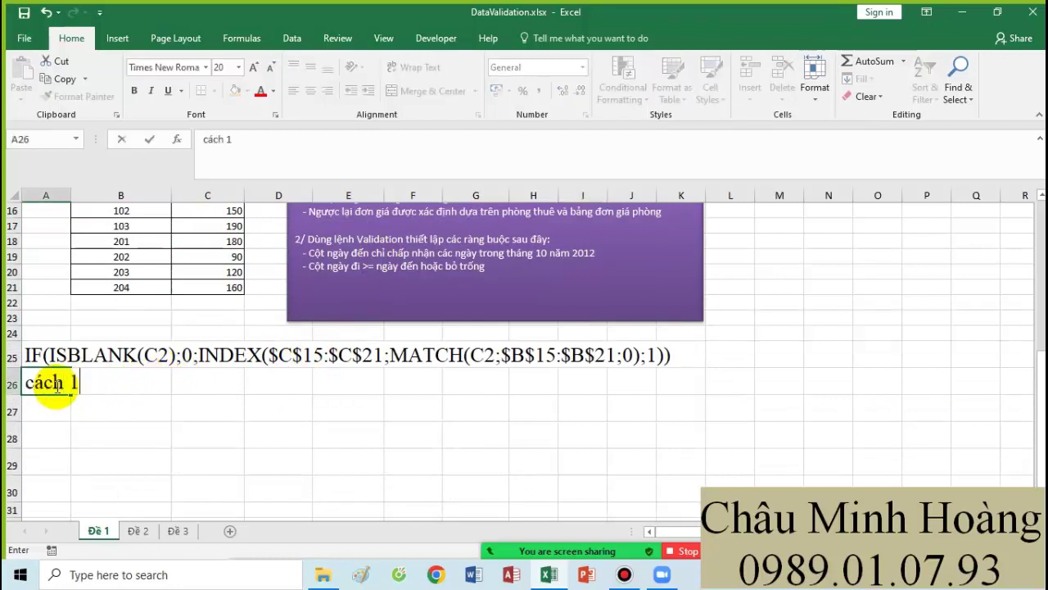
type("ch 1 : date")
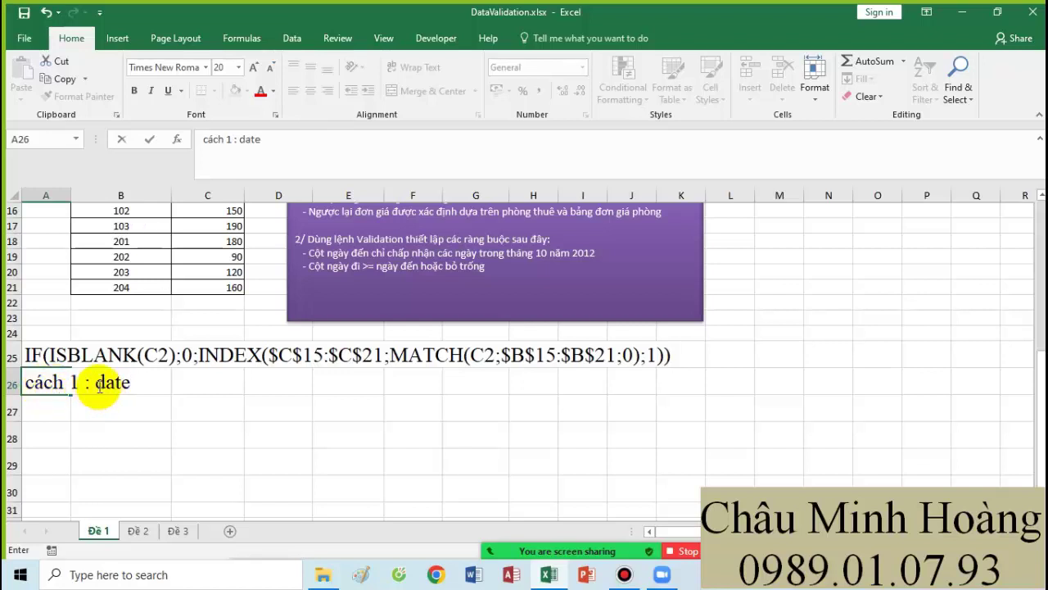
left_click(142, 386)
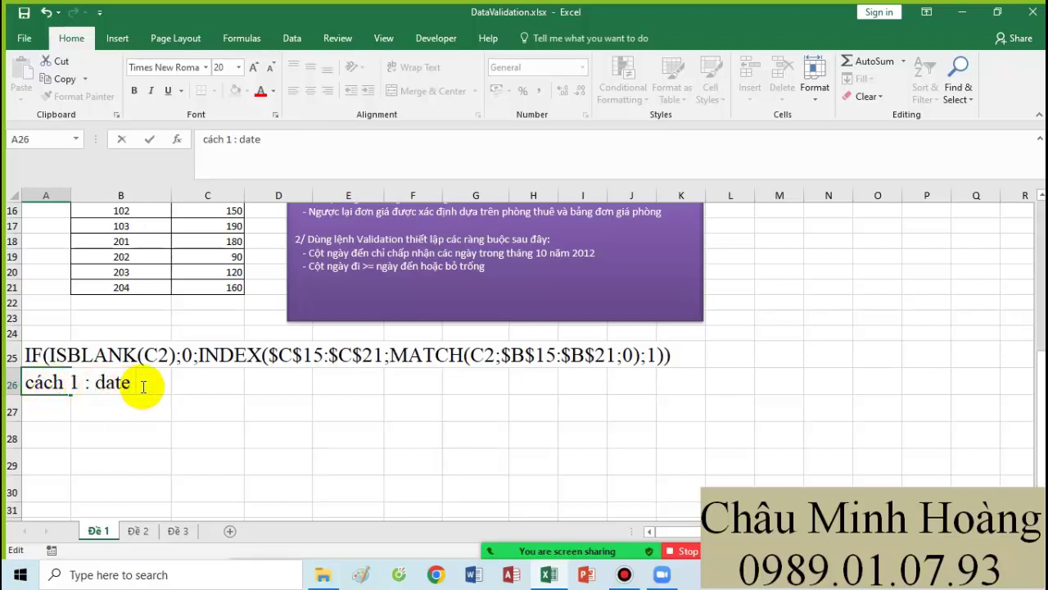
type("- b")
type("etww")
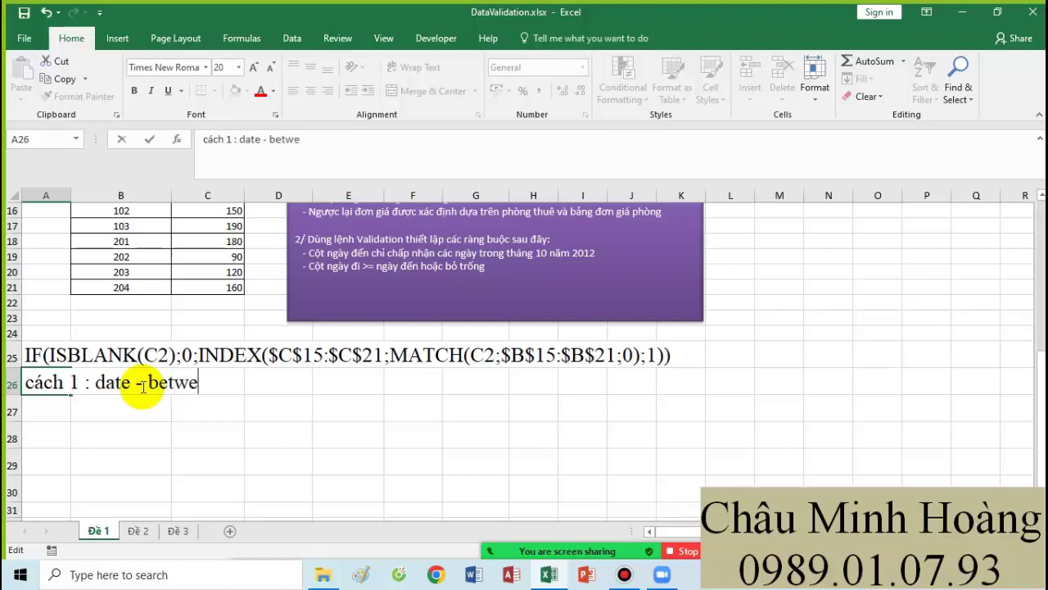
type("en")
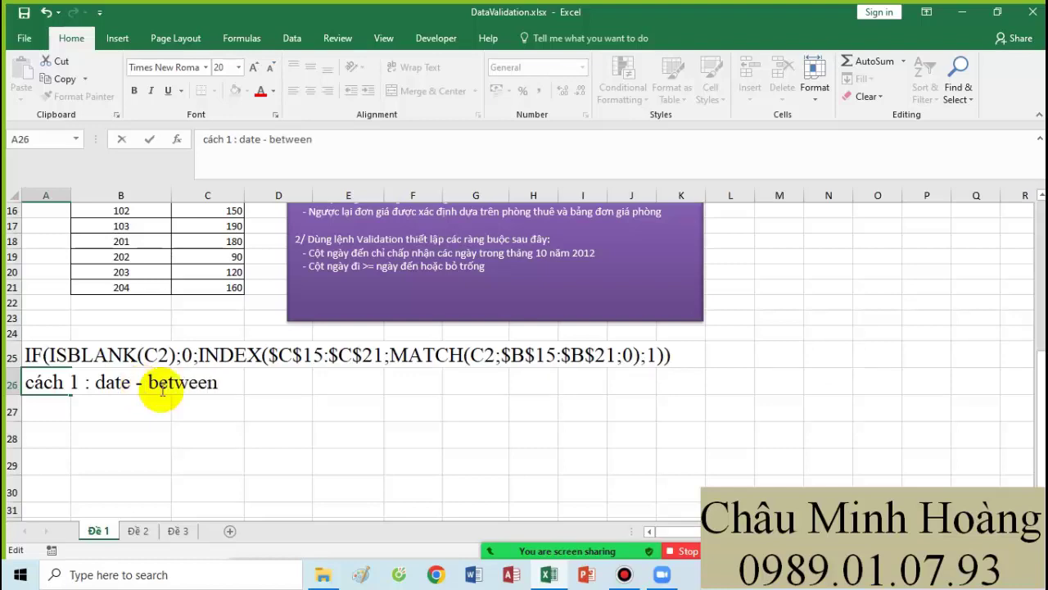
left_click(281, 398)
Step: Begin an AND formula in I2 with the condition MONTH($C2)=10
scroll(475, 385, "up", 5)
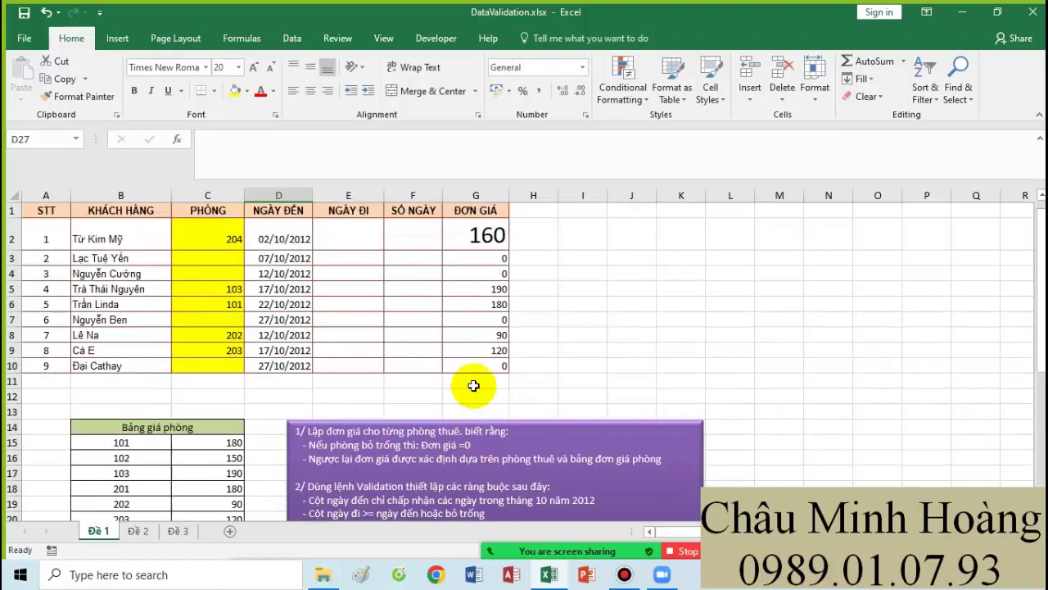
left_click(576, 239)
type("=and(")
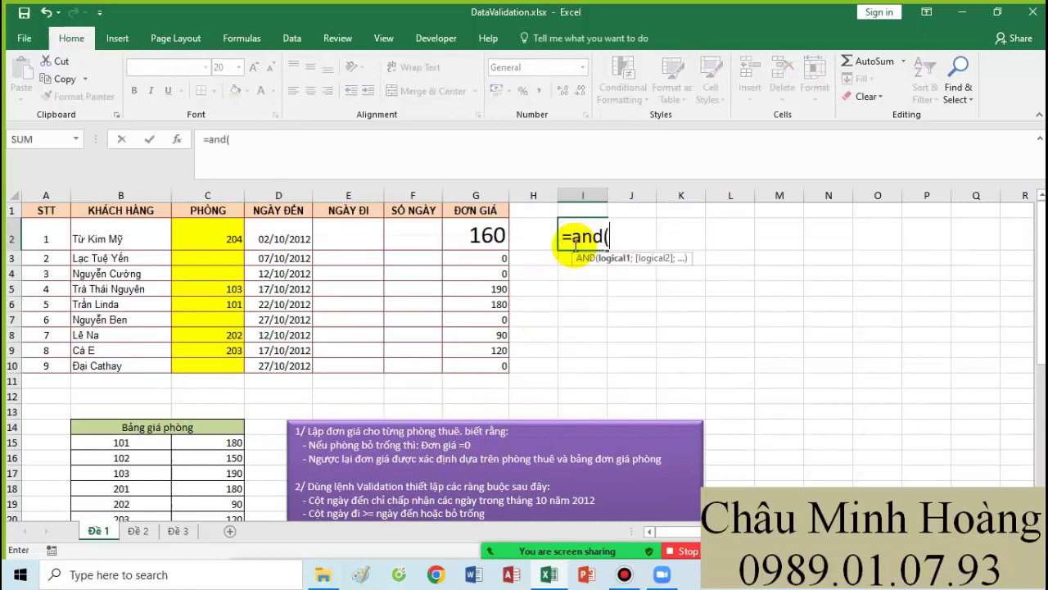
type("mont")
key("Tab")
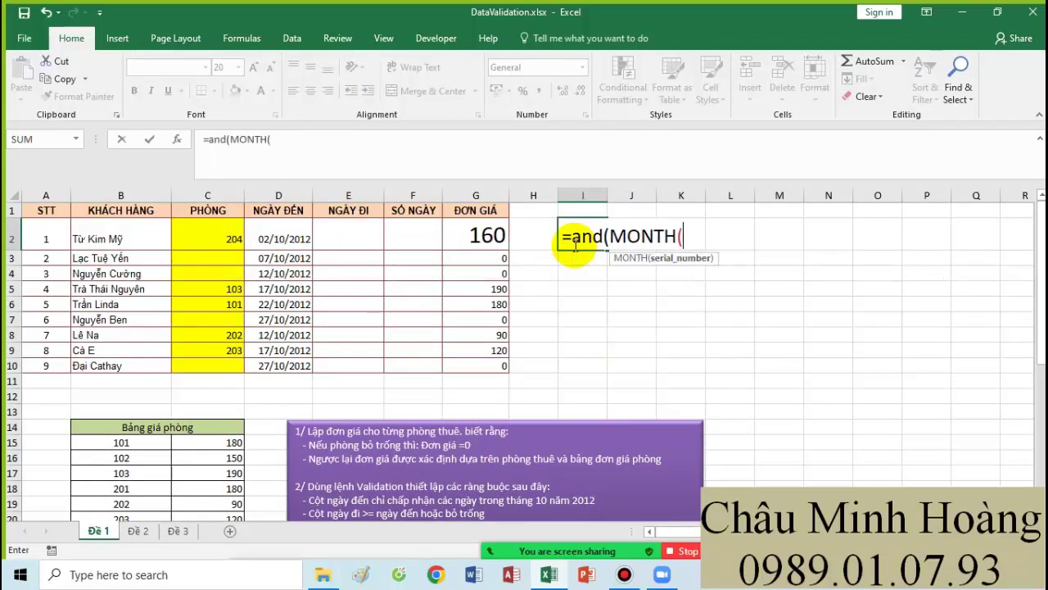
left_click(233, 238)
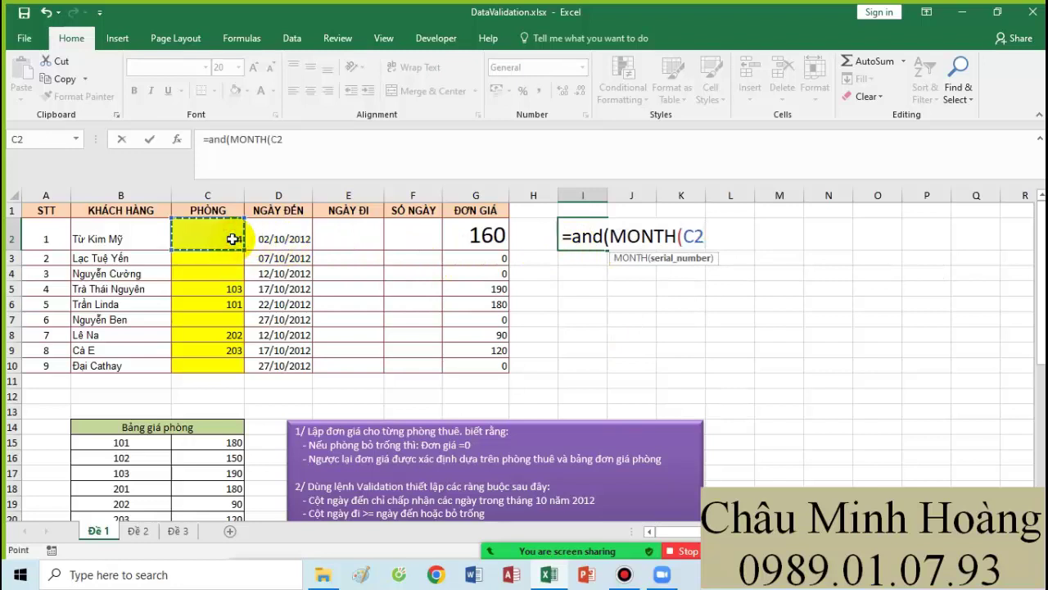
key("F4")
key("F4")
key("F4")
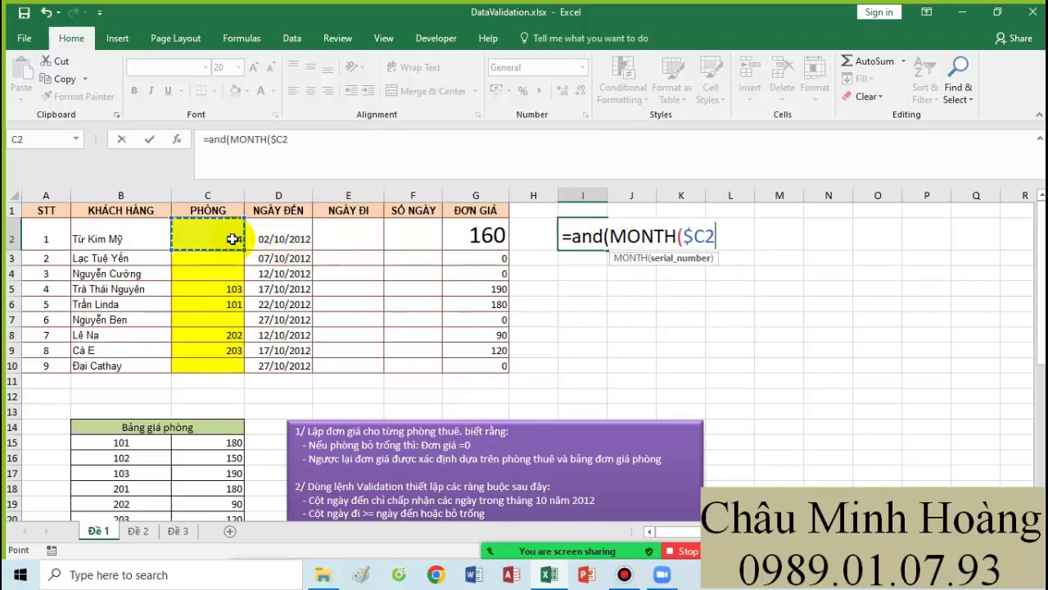
type(")=10;yea")
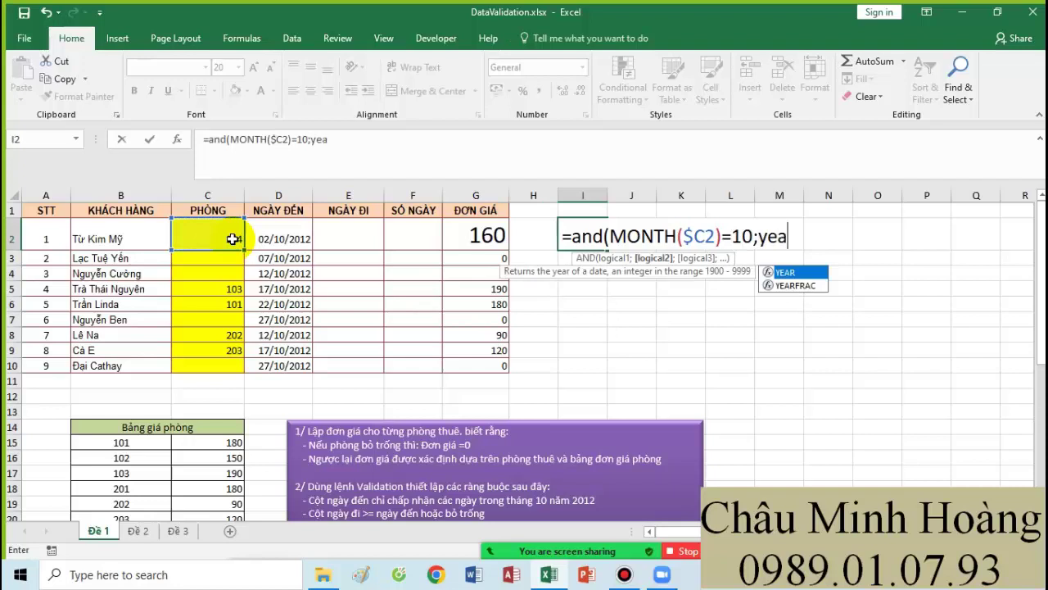
Step: Add the condition YEAR($C2)=2012 to the AND formula in I2 and complete it
key("Tab")
left_click(233, 239)
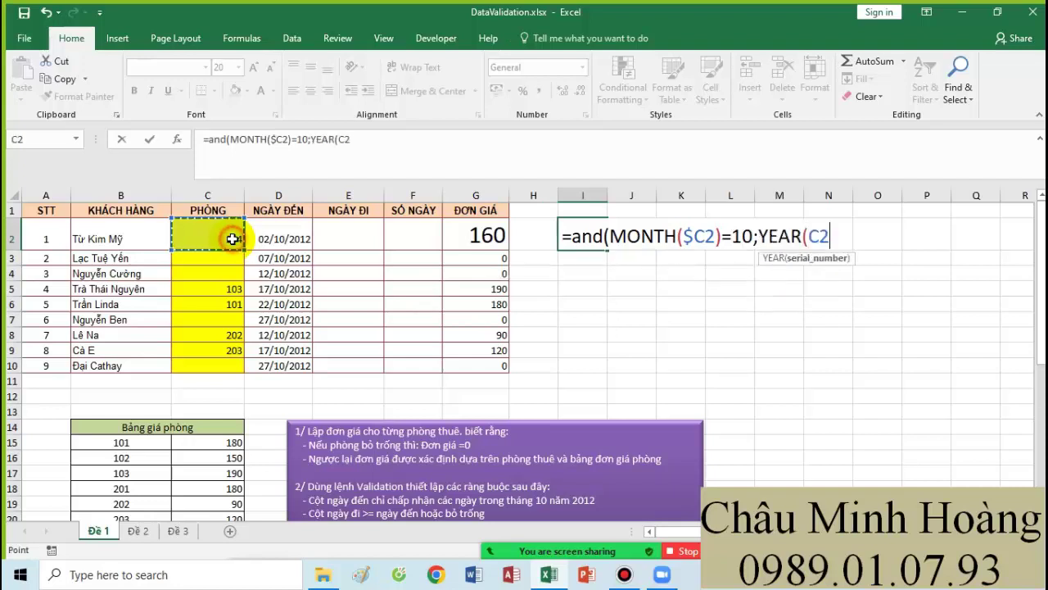
key("F4")
key("F4")
key("F4")
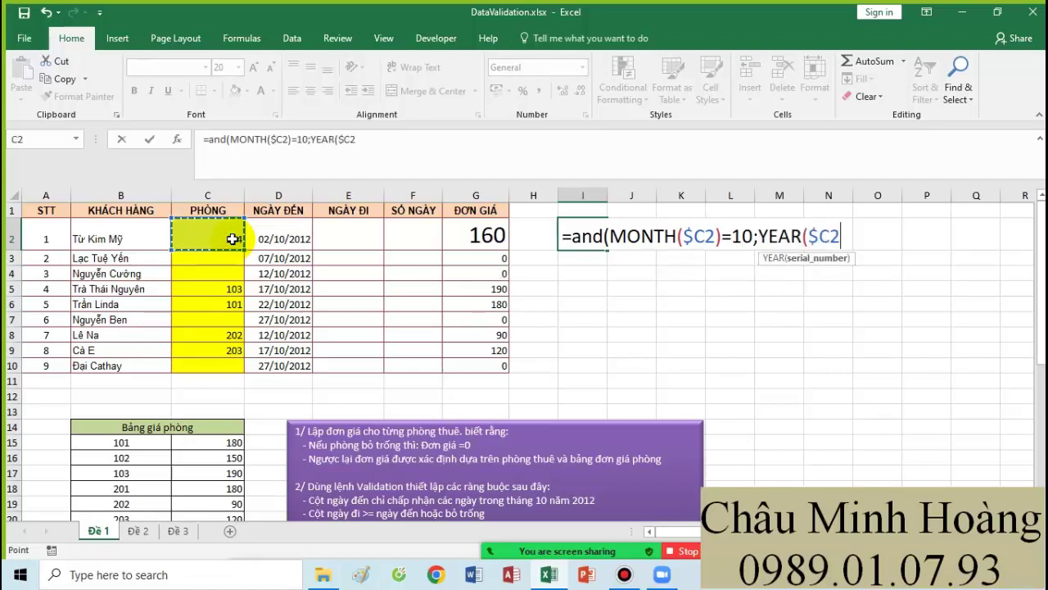
type(")=2010")
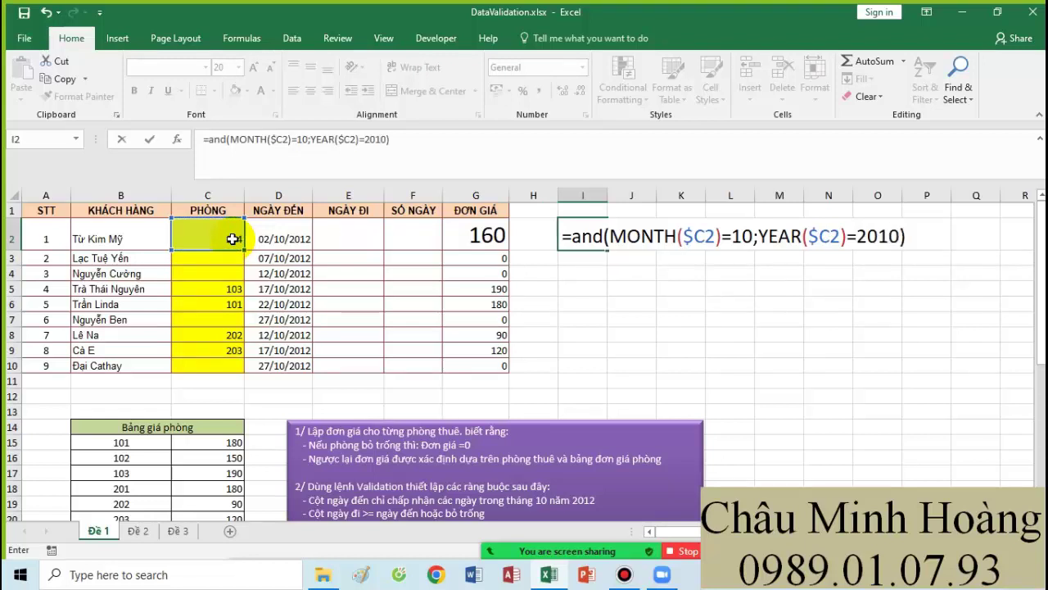
key("BackSpace")
type(")")
key("Return")
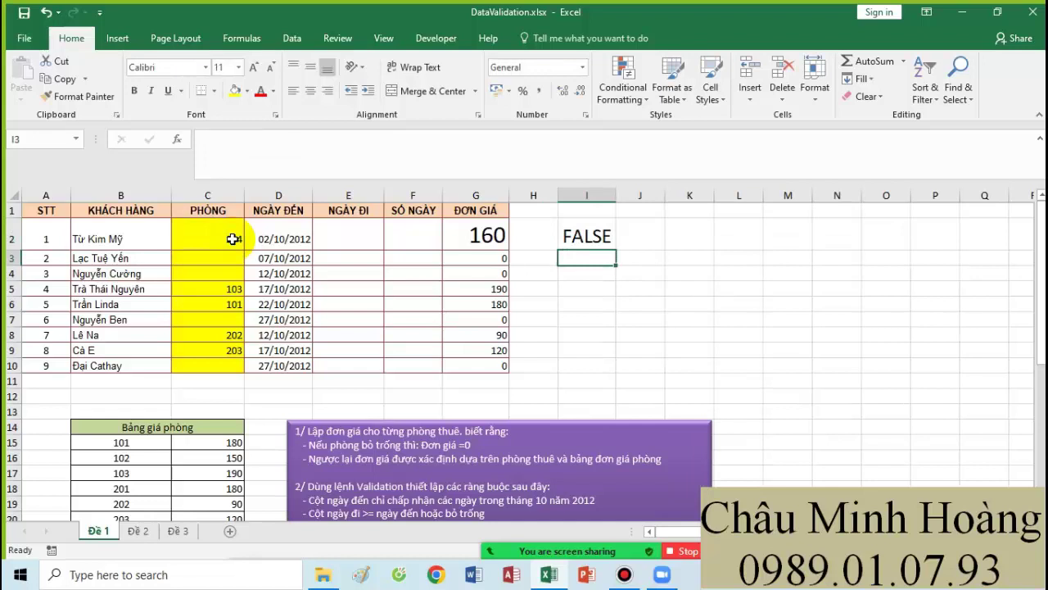
Step: Correct the I2 formula so both MONTH and YEAR refer to the arrival date in $D2
left_click(571, 236)
double_click(571, 236)
left_click_drag(571, 235, 692, 236)
left_click(702, 236)
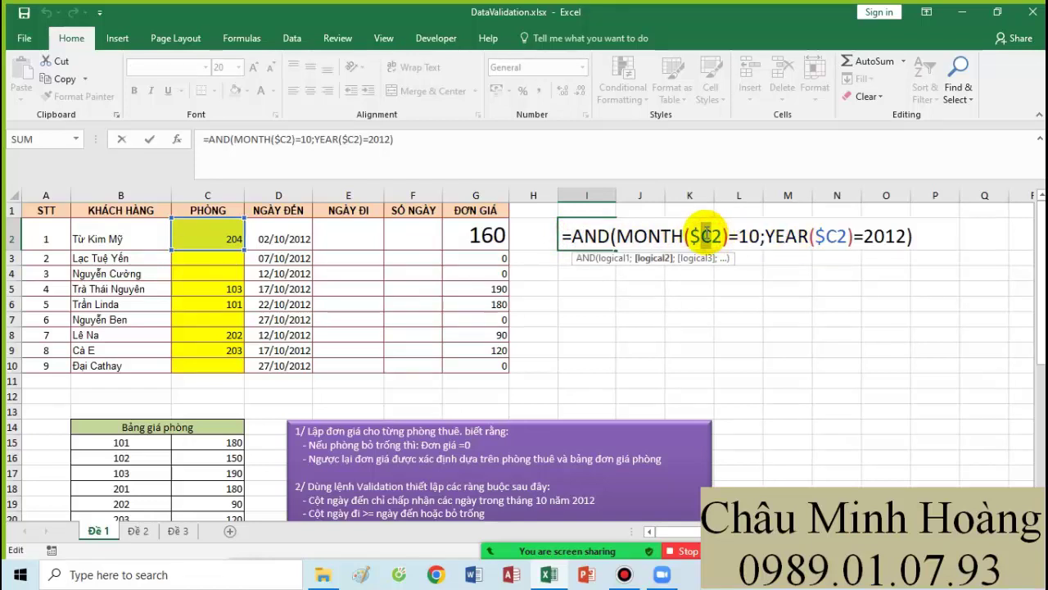
type("D")
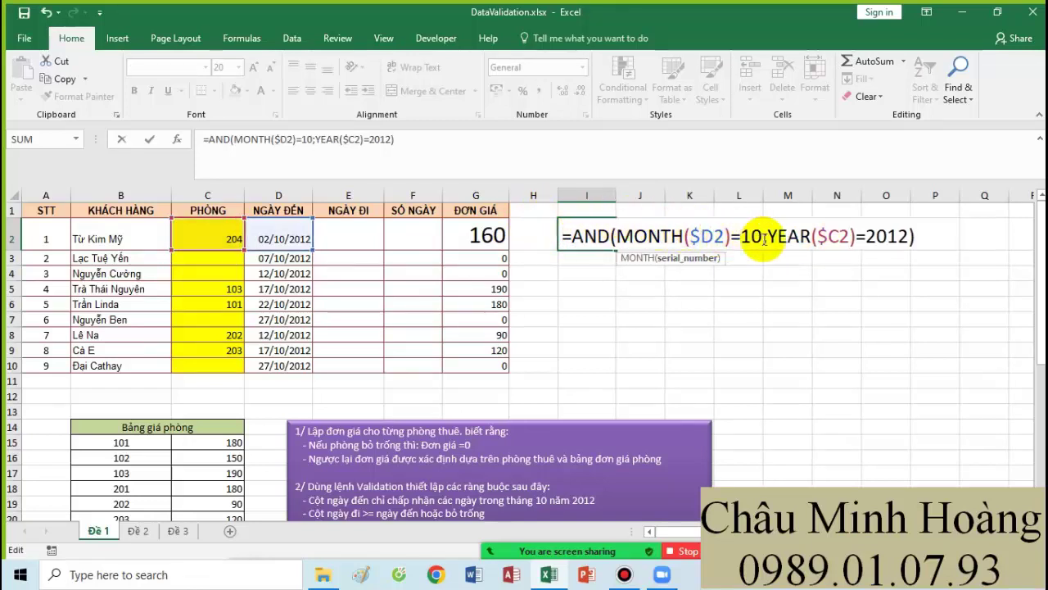
left_click_drag(825, 236, 836, 236)
type("D")
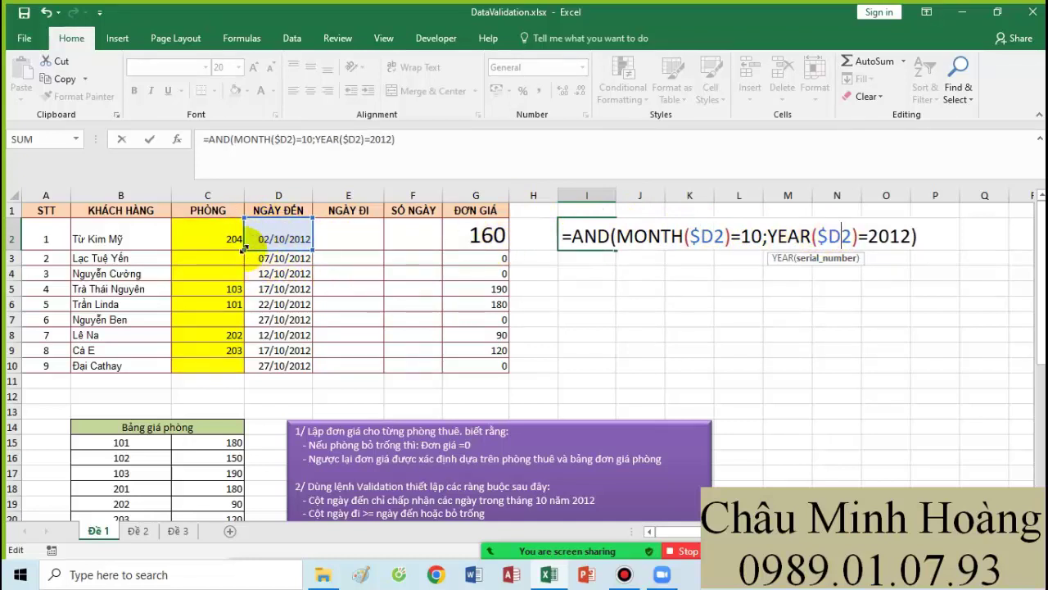
key("Return")
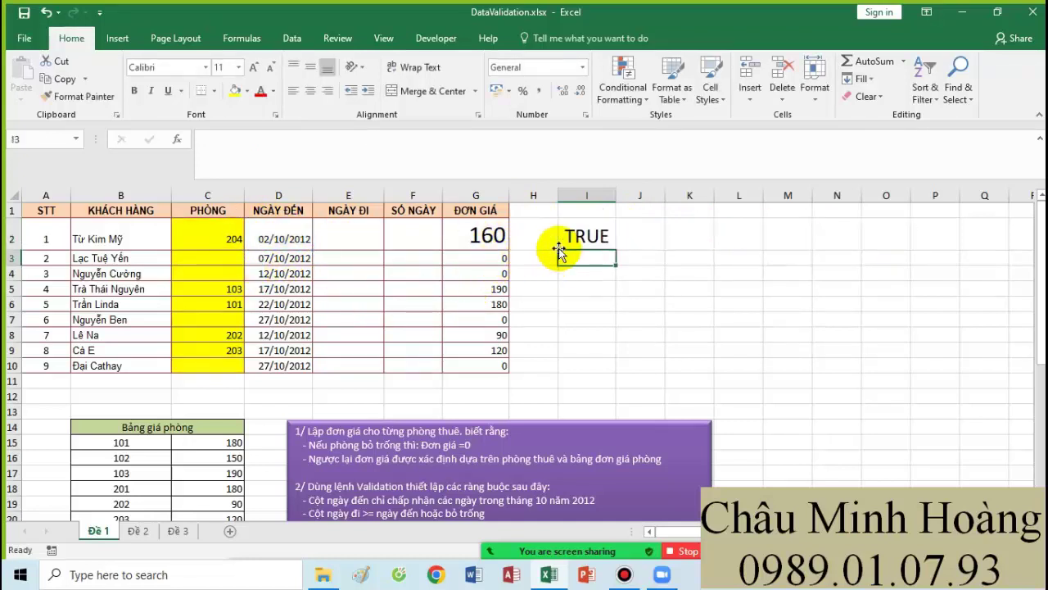
Step: Copy the whole formula text from I2, then empty the cell
double_click(589, 237)
mouse_move(571, 236)
left_mouse_down()
mouse_move(924, 239)
mouse_move(561, 239)
left_mouse_up()
key("ctrl+c")
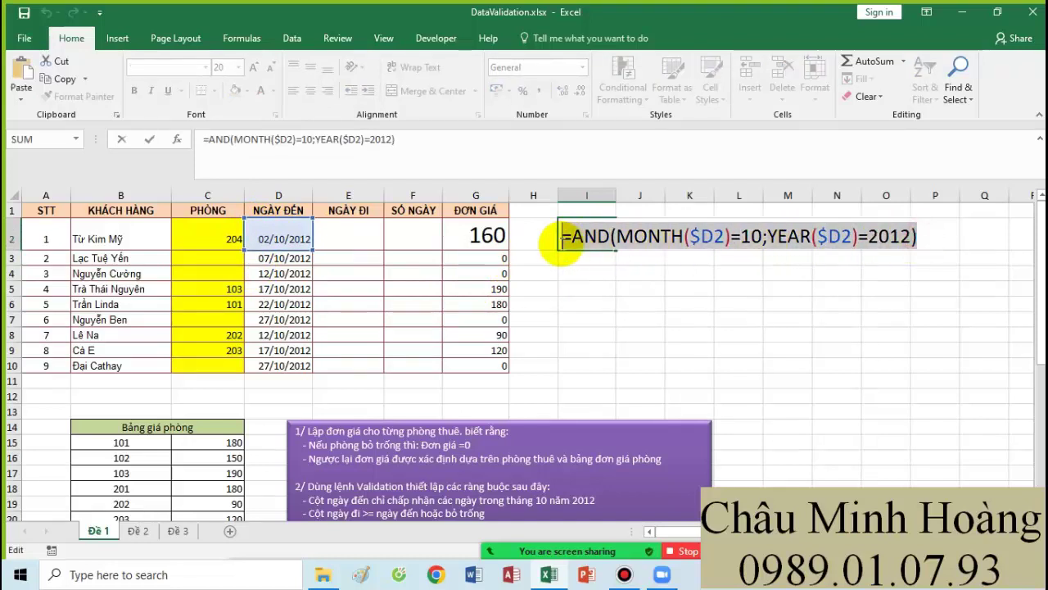
key("BackSpace")
left_click(565, 270)
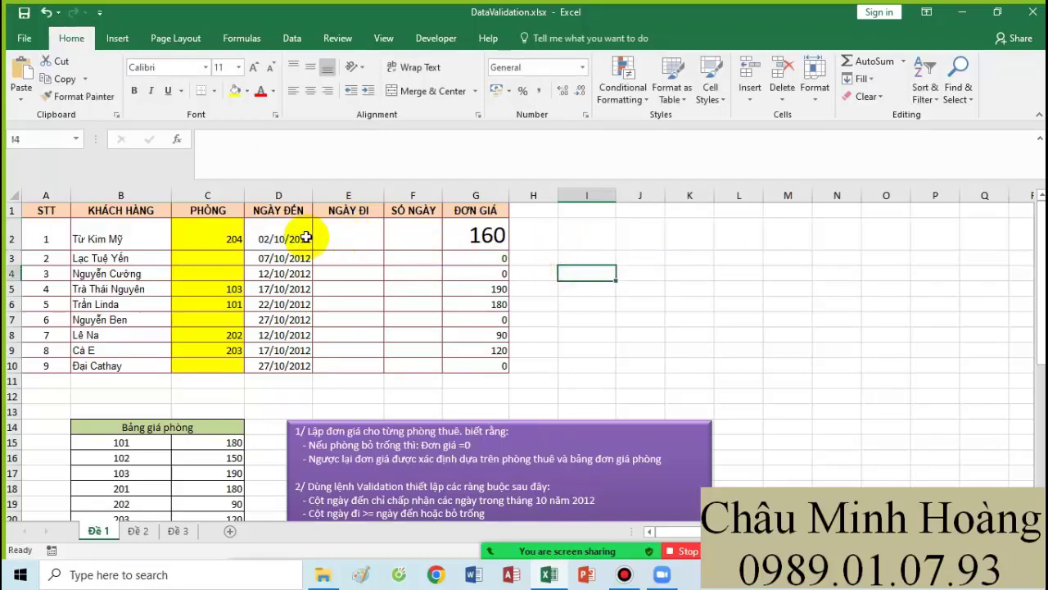
Step: Change the validation of arrival dates D2:D10 to a Custom rule with the copied formula =AND(MONTH($D2)=10;YEAR($D2)=2012)
left_click_drag(306, 238, 293, 368)
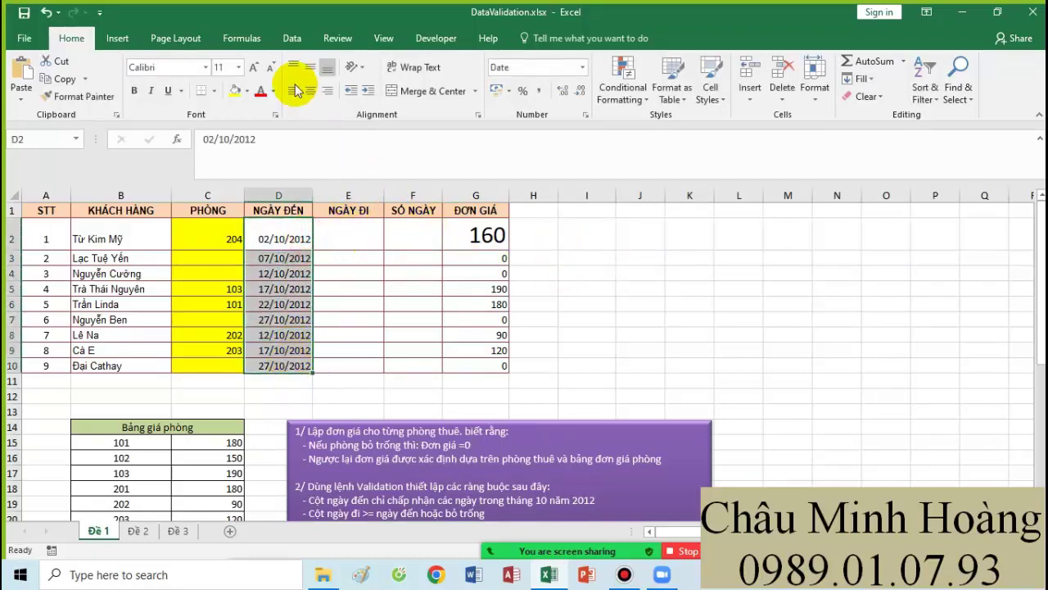
left_click(292, 38)
left_click(540, 97)
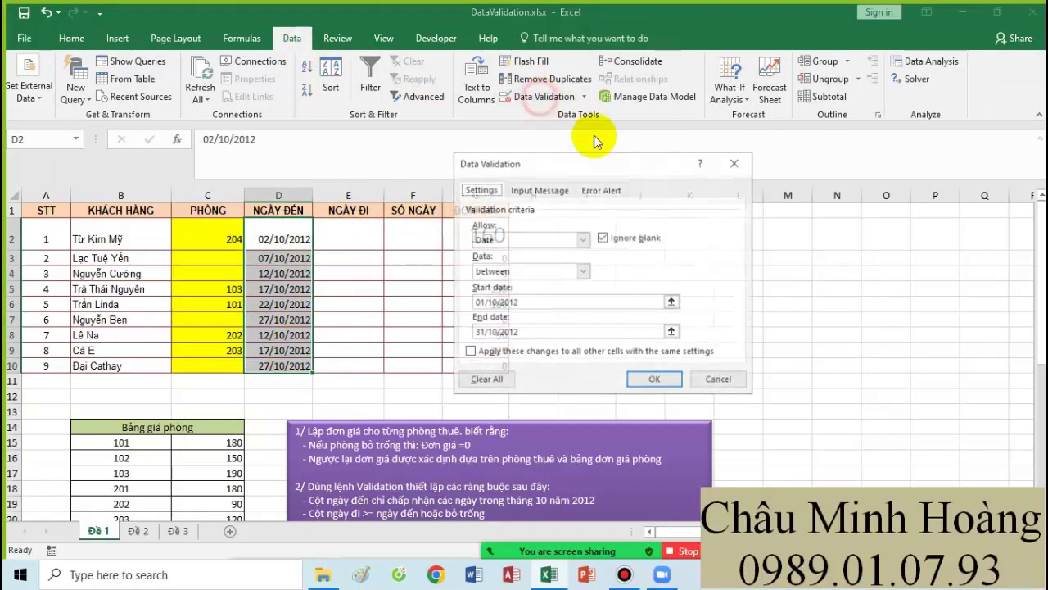
left_click(582, 239)
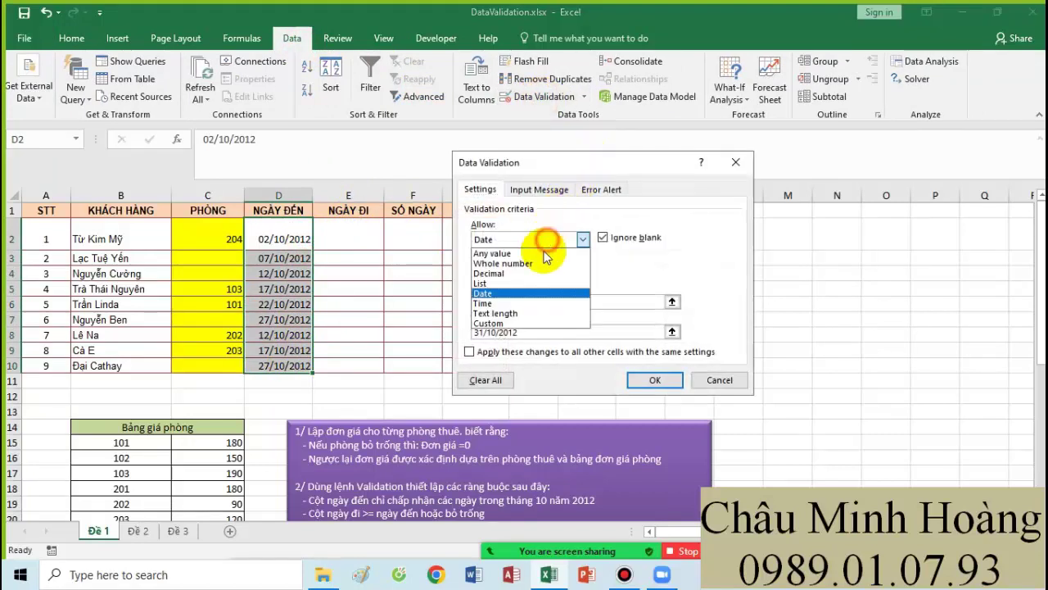
left_click(492, 322)
left_click_drag(533, 302, 429, 295)
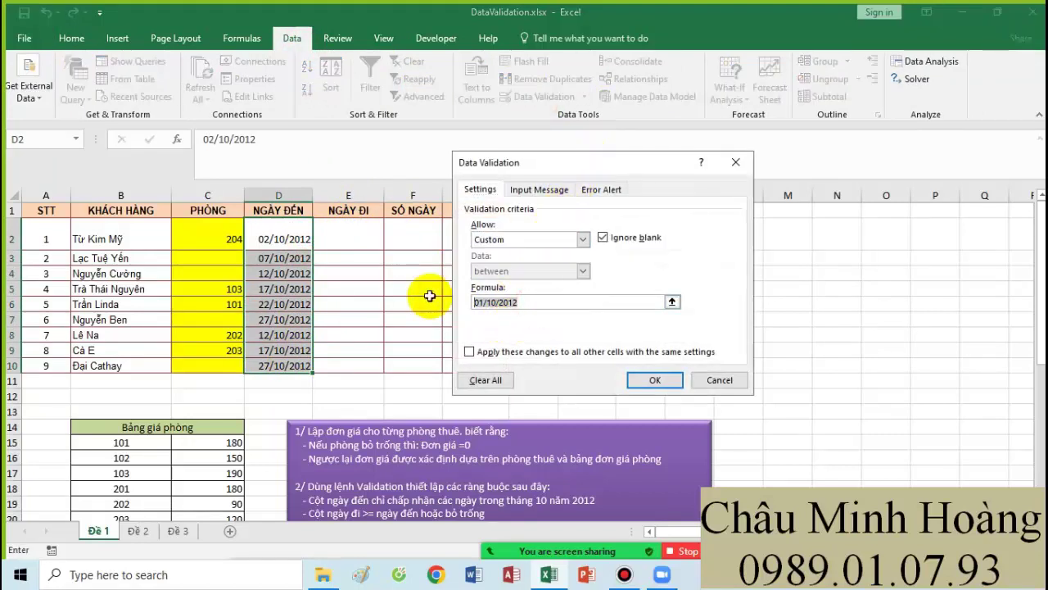
key("ctrl+v")
left_click(647, 380)
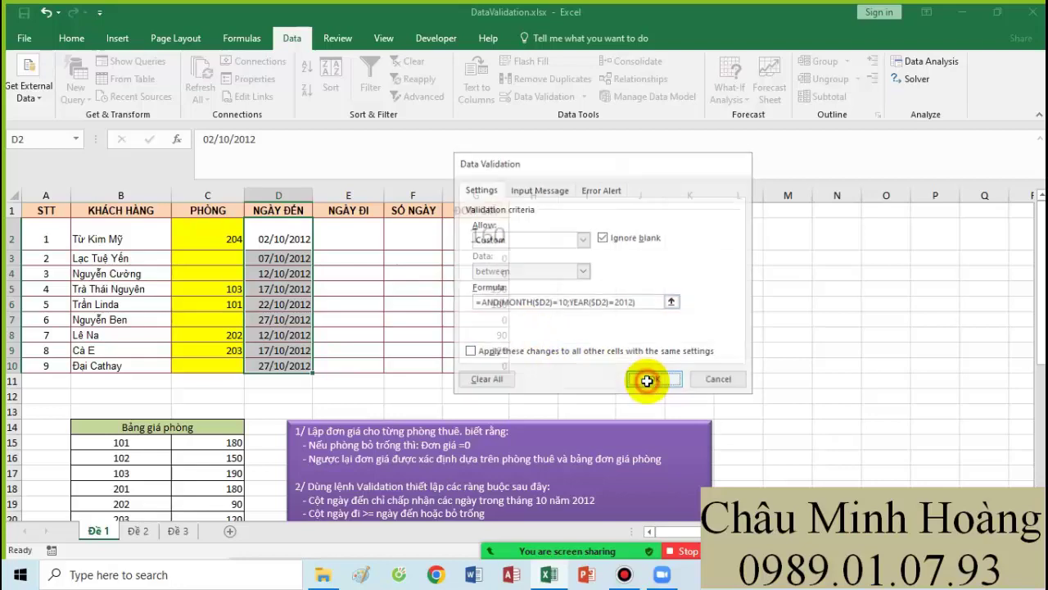
Step: Paste the validation formula into A27 and remove its equals sign so it is kept as text
scroll(620, 360, "down", 5)
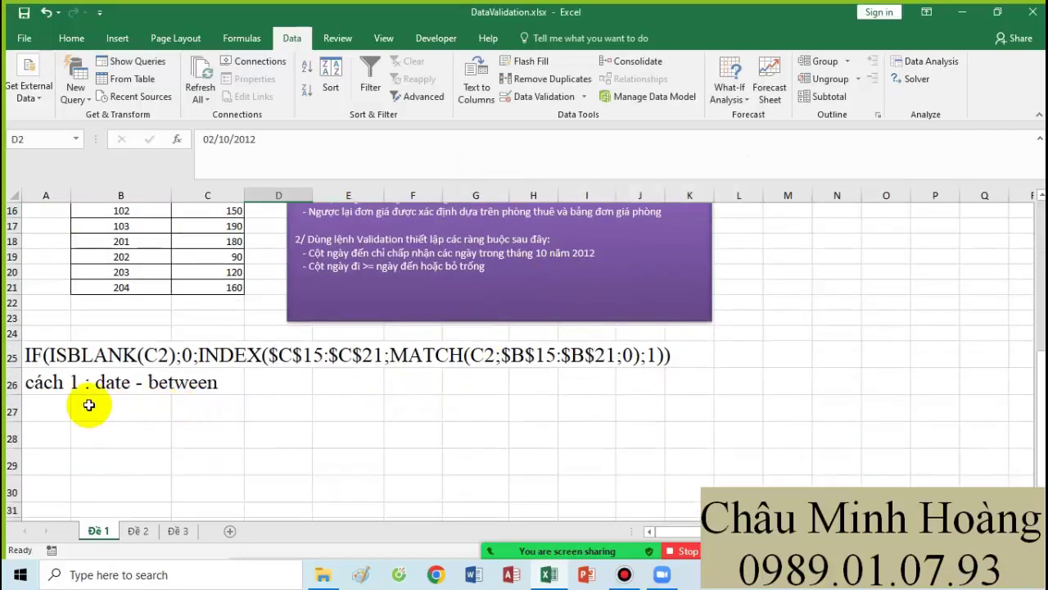
left_click(50, 407)
key("ctrl+v")
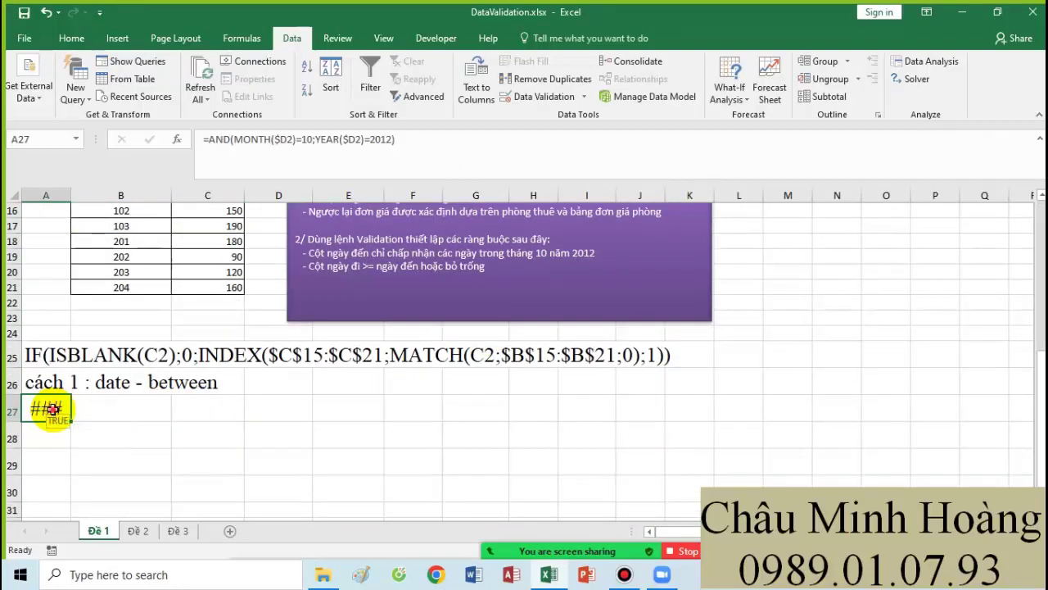
double_click(50, 407)
left_click(29, 408)
key("BackSpace")
key("Return")
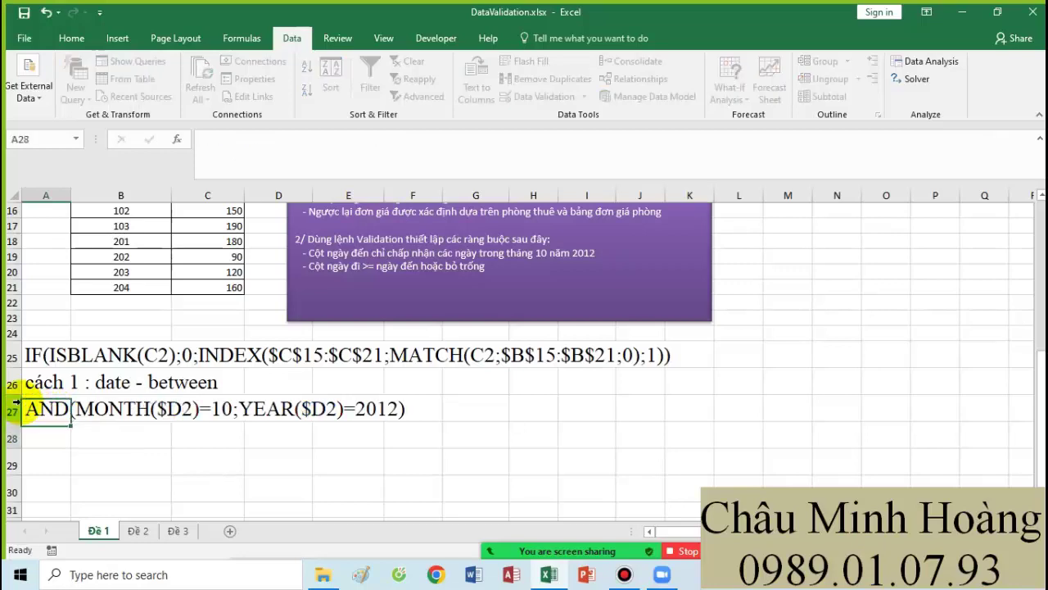
Step: Begin an AND formula in I2 with the condition that the arrival date $D2>=date(2012;10;01)
scroll(274, 379, "up", 5)
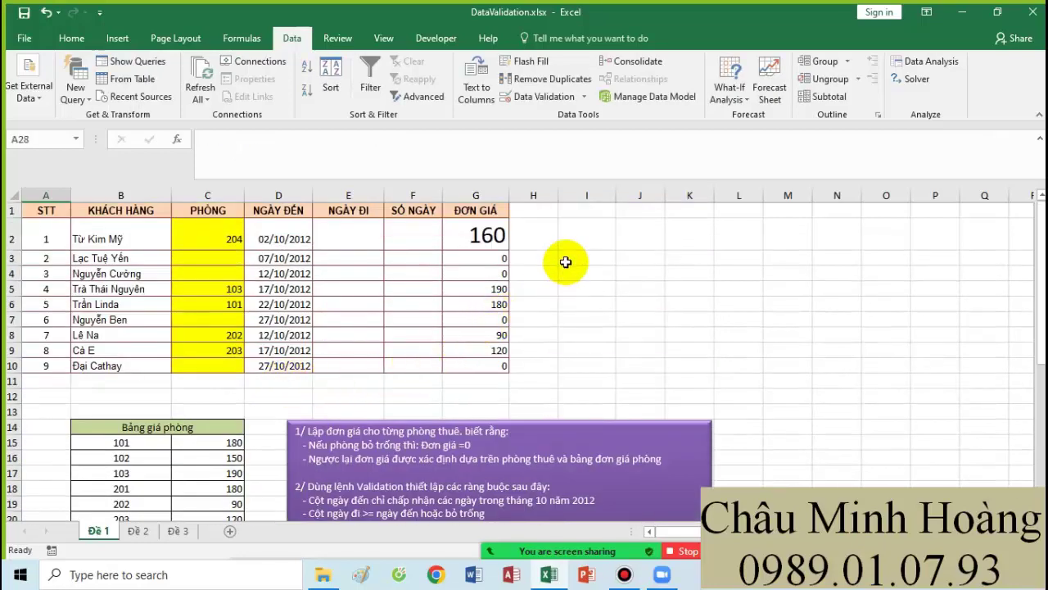
left_click(581, 238)
type("=and")
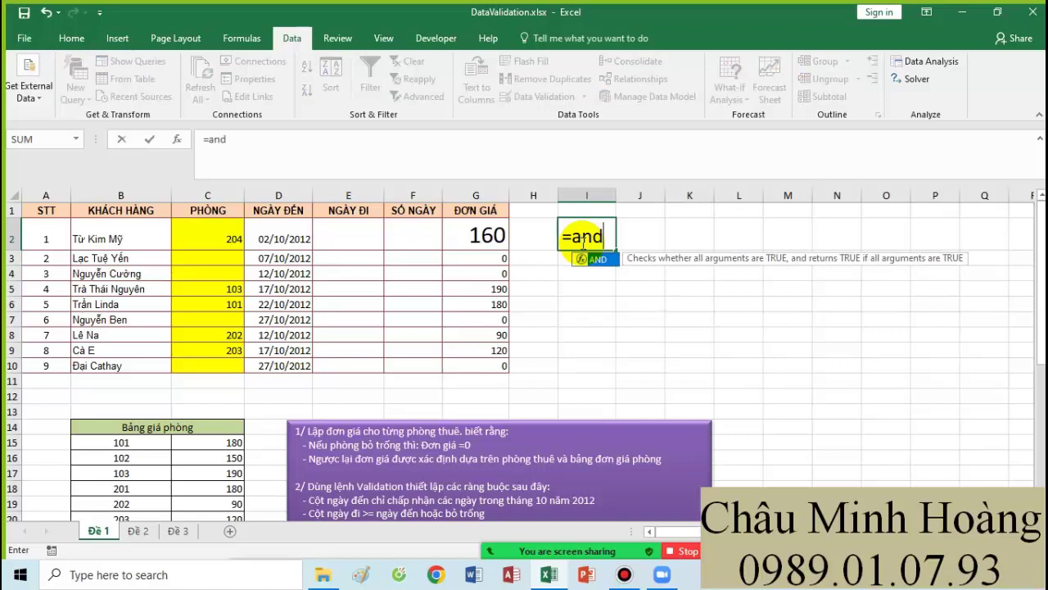
type("(")
left_click(286, 238)
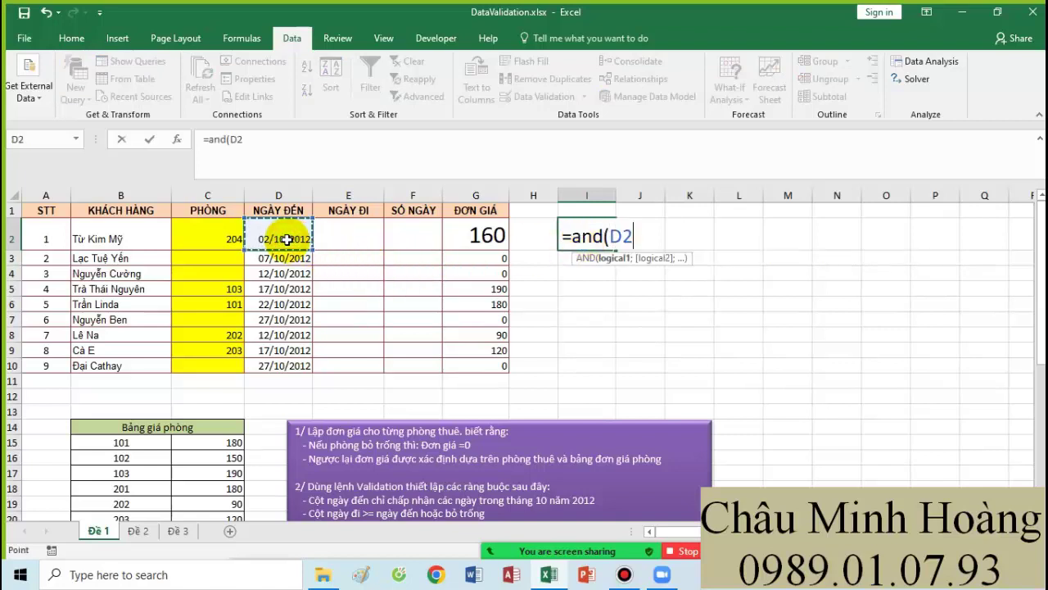
key("F4")
key("F4")
key("F4")
type(">=date(2")
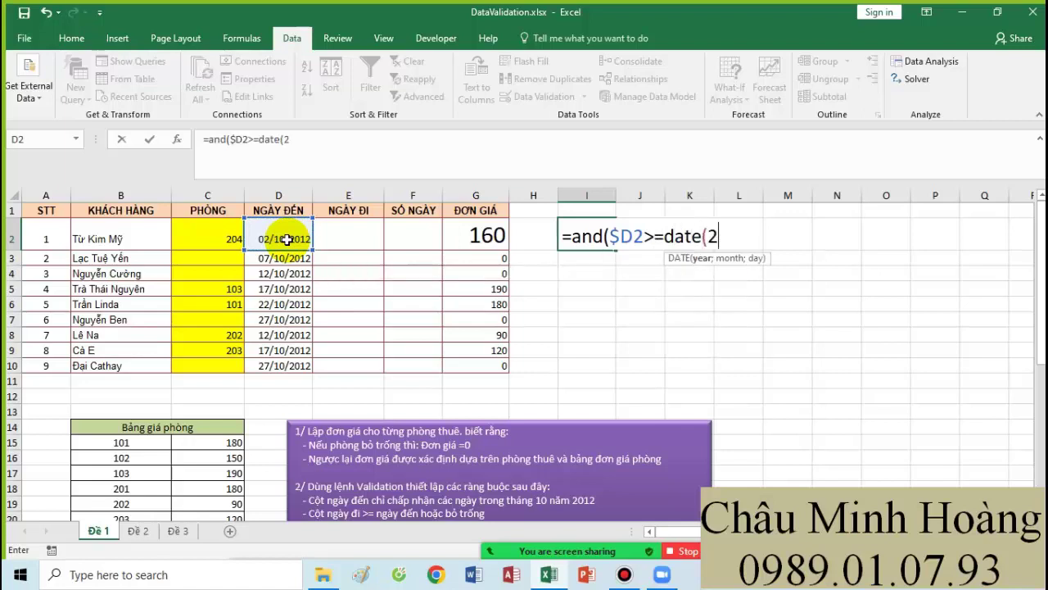
type("012;10;01")
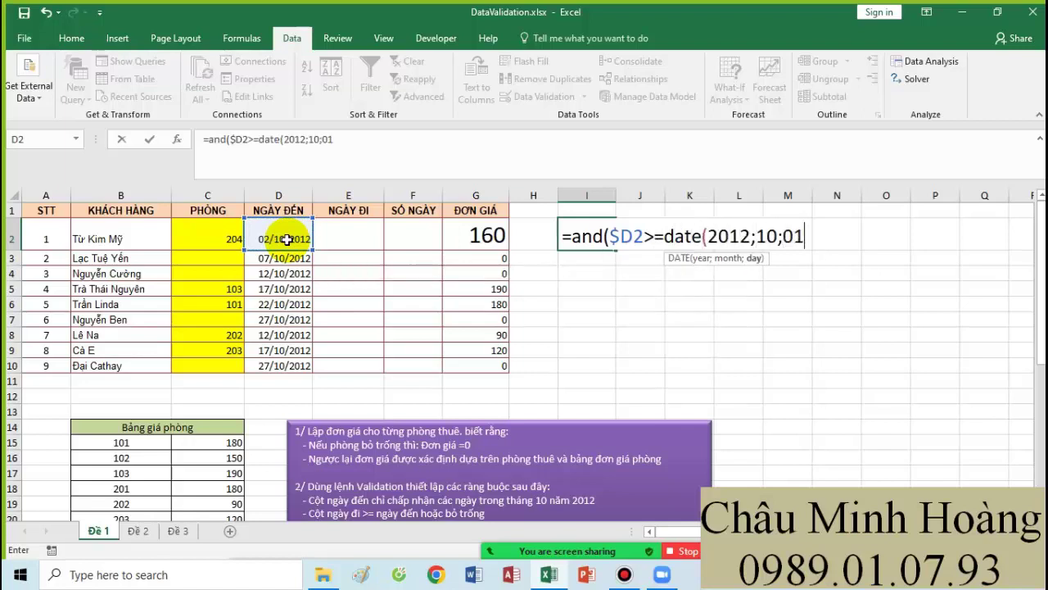
type(");")
Step: Complete the I2 formula with the second condition $D2<=date(2012;10;31) and enter it
left_click(286, 239)
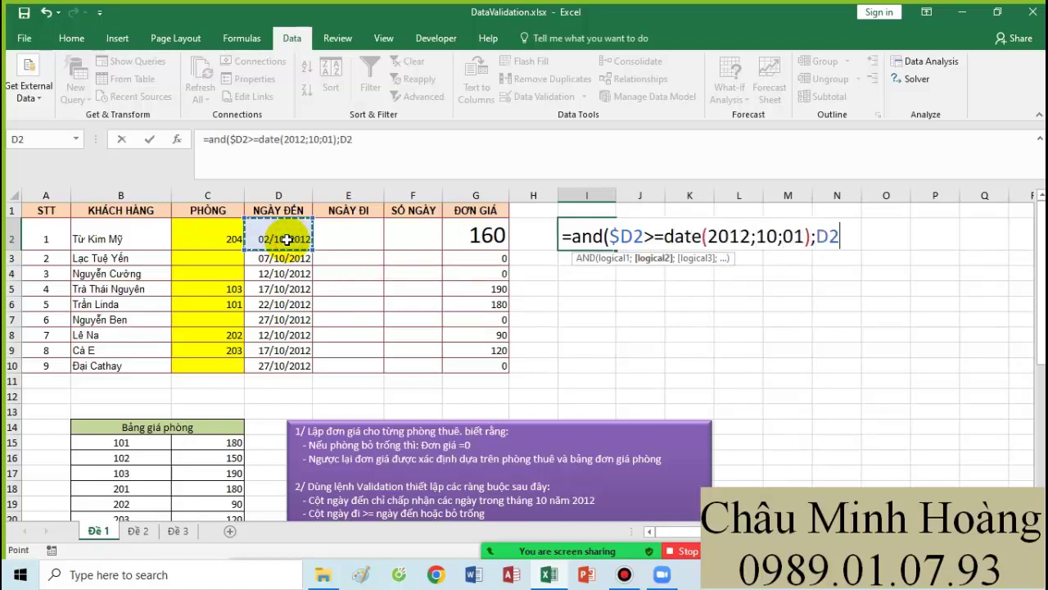
key("F4")
key("F4")
key("F4")
type("<=date(")
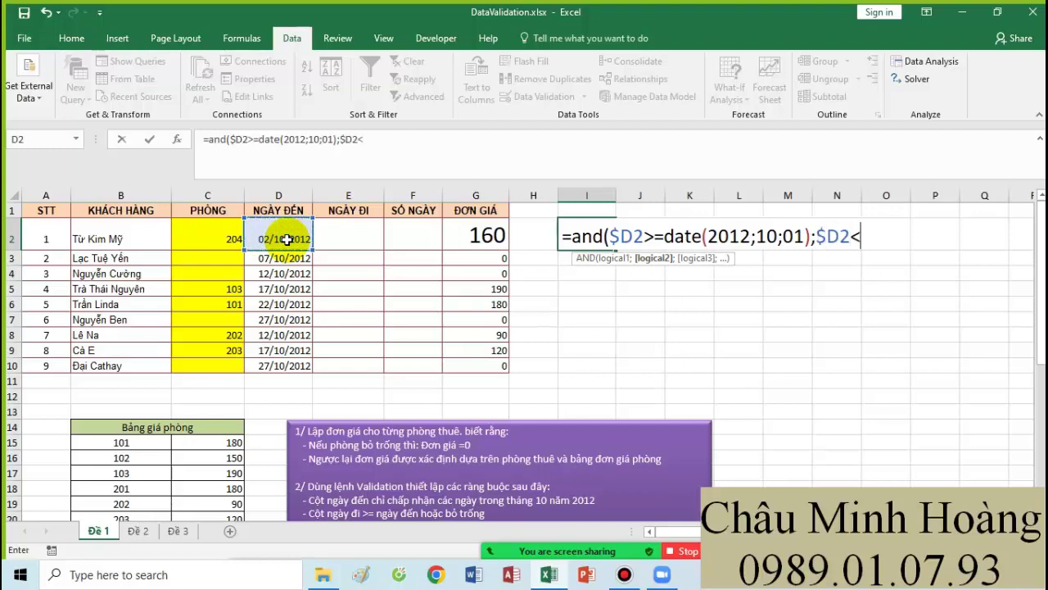
type("202")
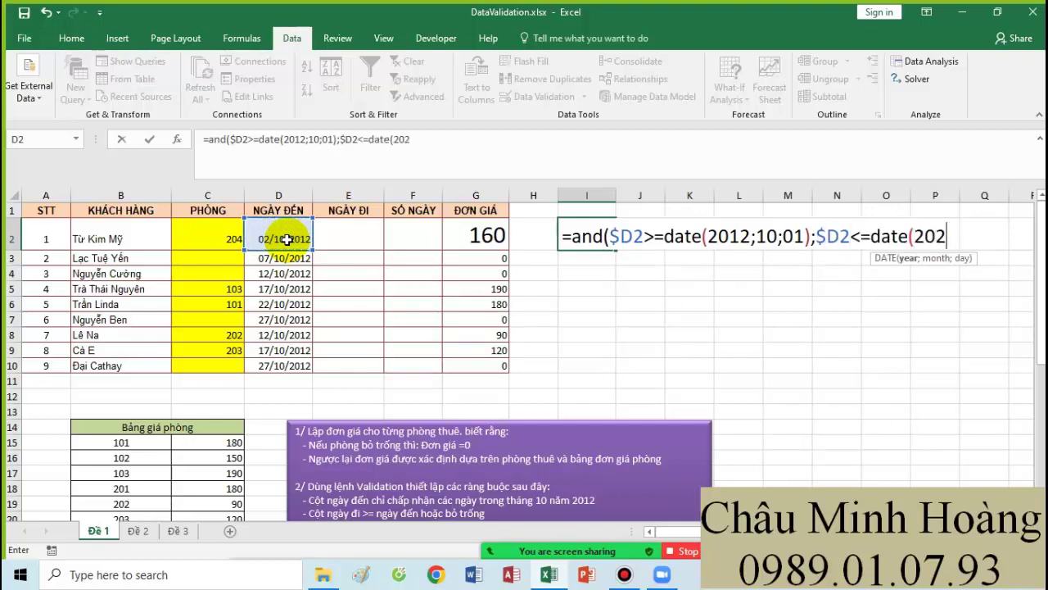
key("BackSpace")
type("12;10")
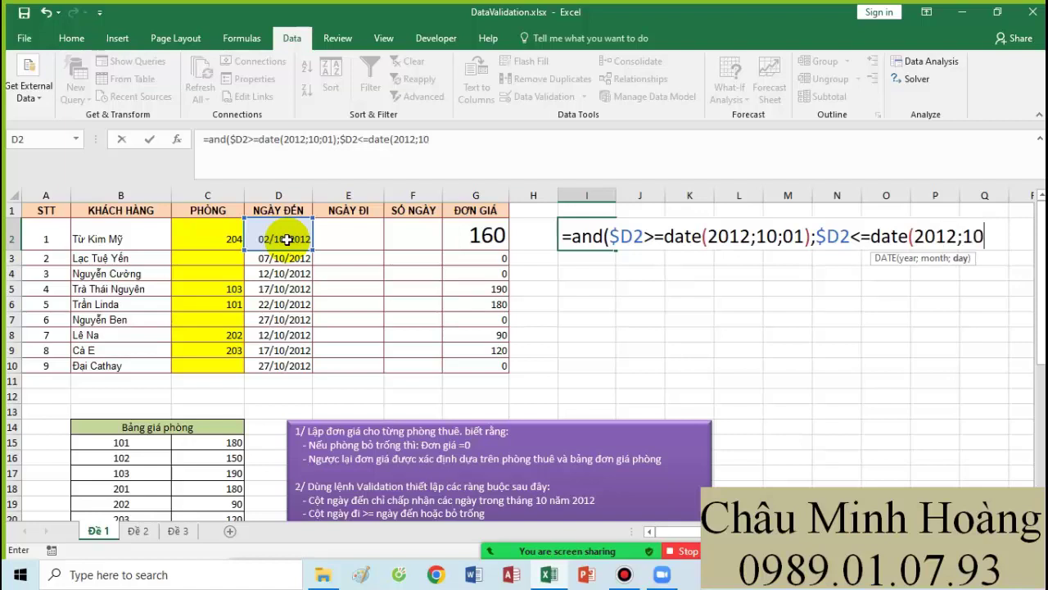
type(";31))")
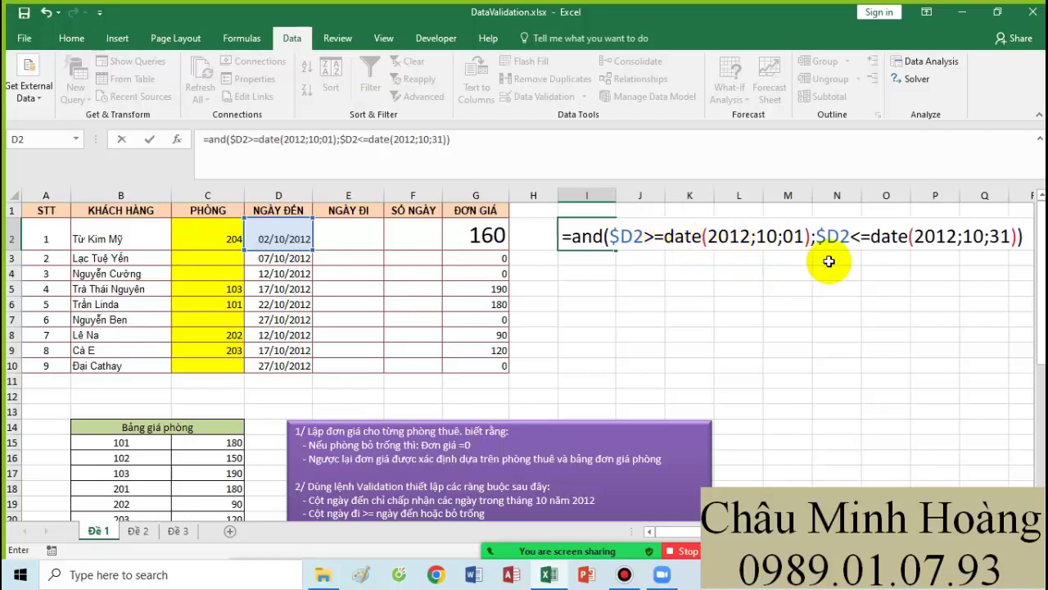
key("Return")
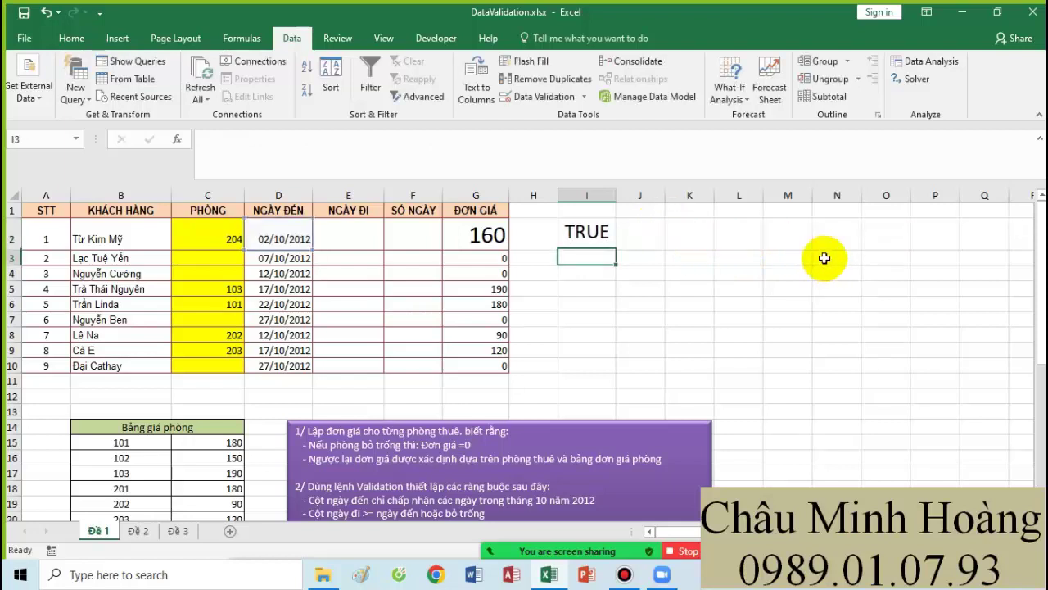
double_click(589, 237)
left_click_drag(558, 236, 592, 262)
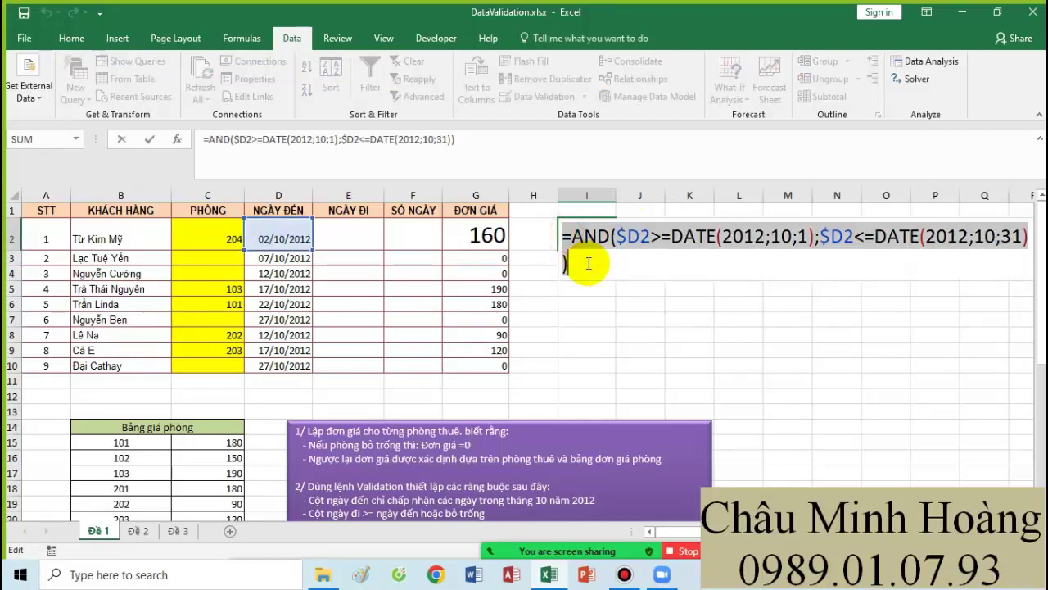
key("Delete")
left_click_drag(282, 238, 282, 366)
left_click(534, 100)
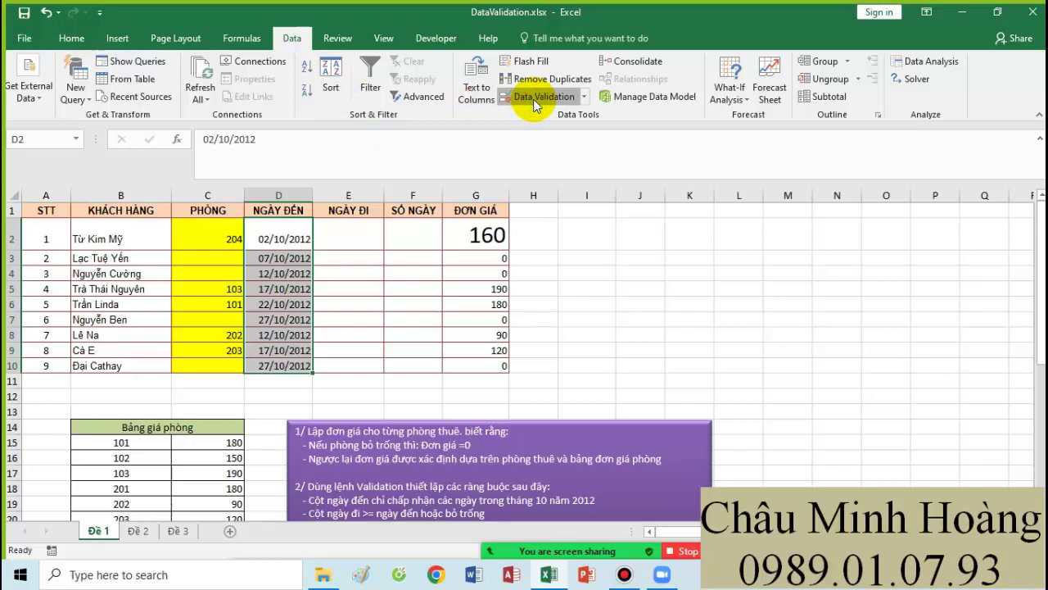
left_click(538, 97)
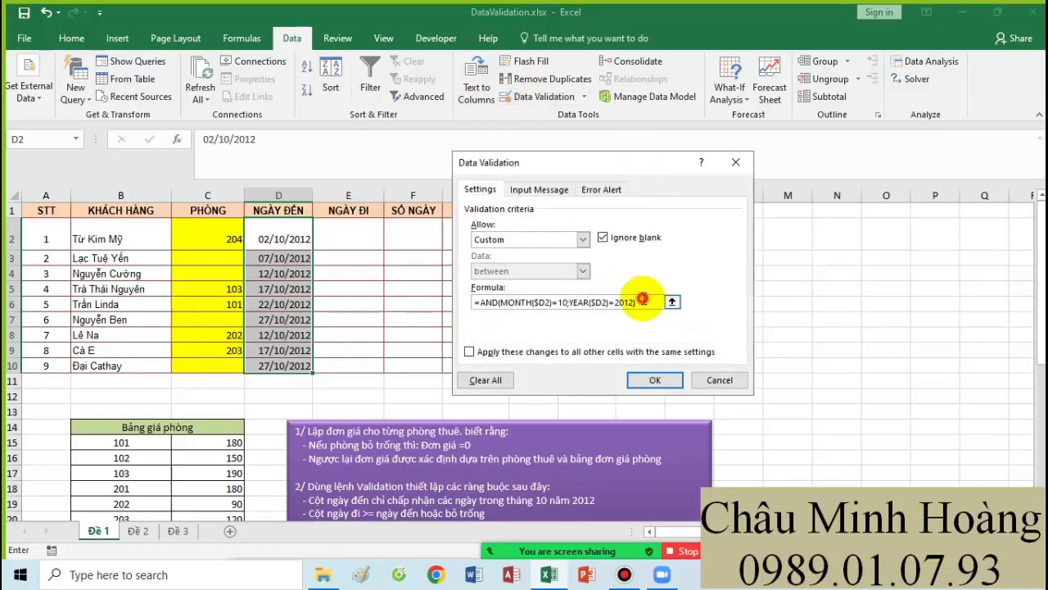
left_click_drag(642, 300, 479, 302)
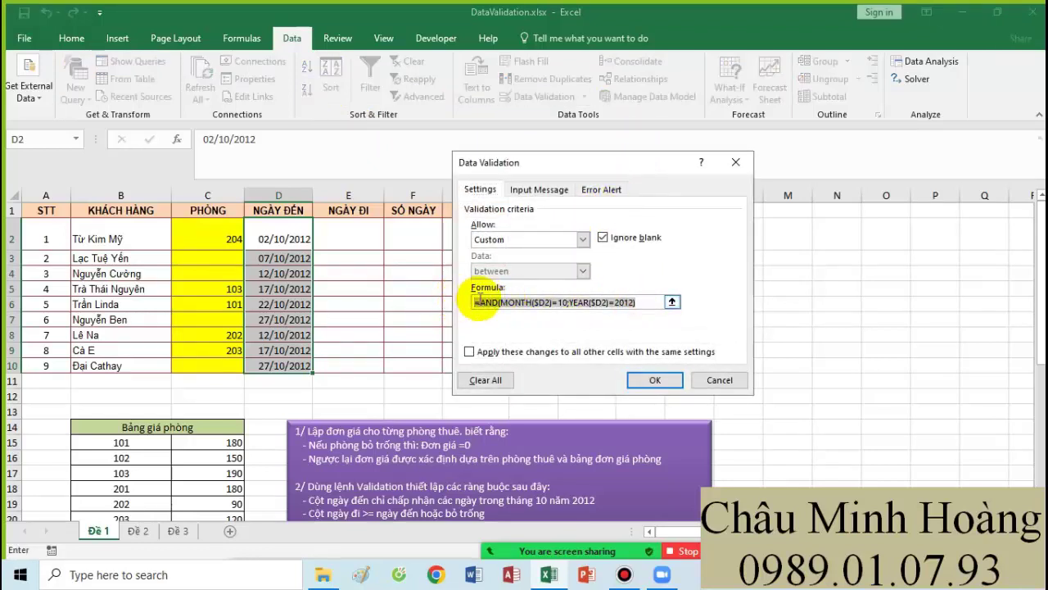
left_click(718, 380)
left_click(653, 319)
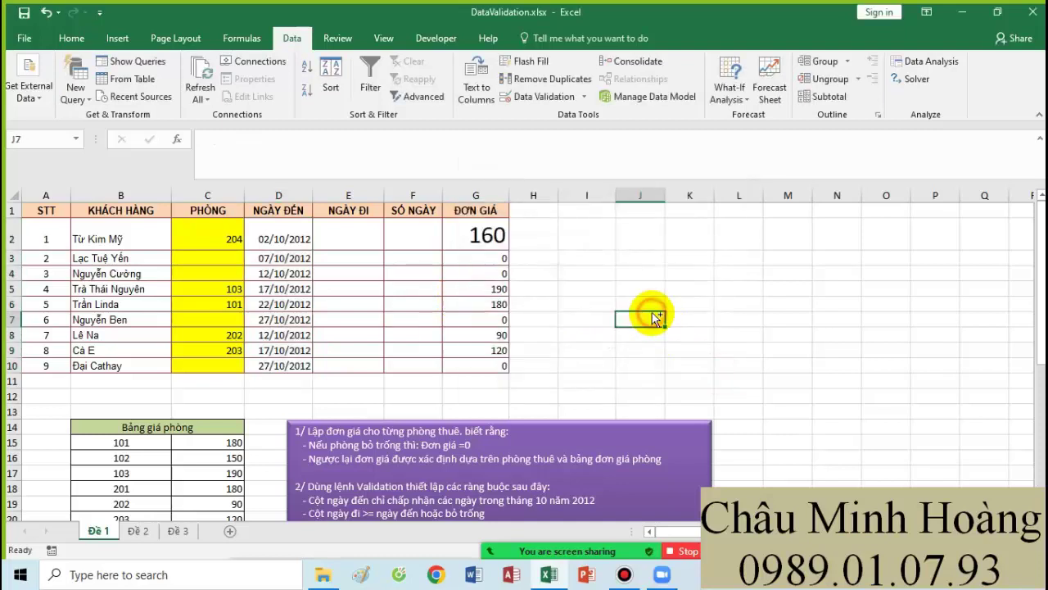
Step: Copy the whole AND formula text from I2 and empty the cell
left_click(606, 239)
double_click(585, 237)
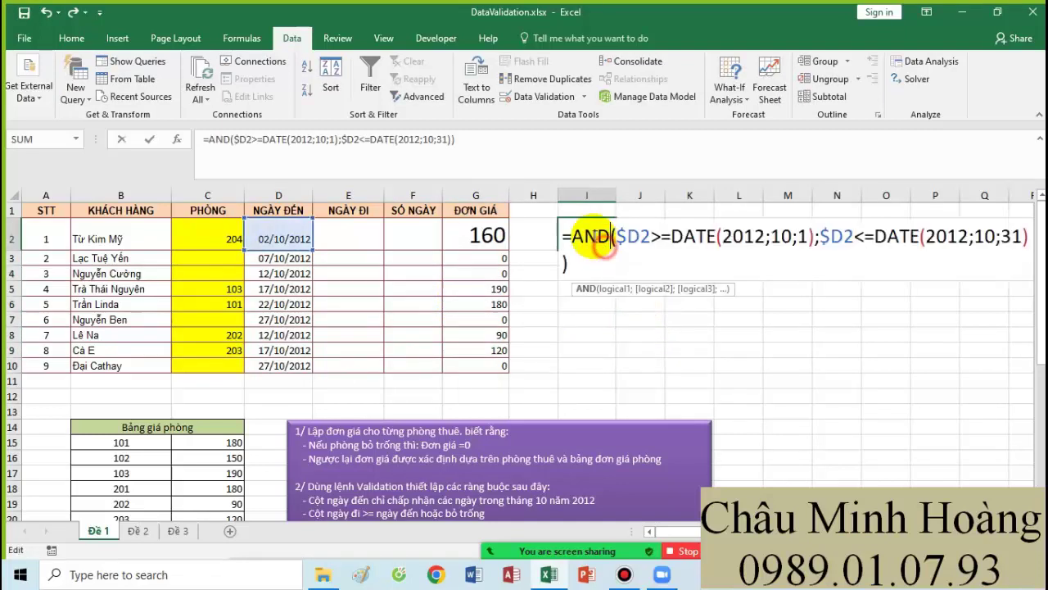
left_click_drag(565, 236, 592, 262)
key("ctrl+c")
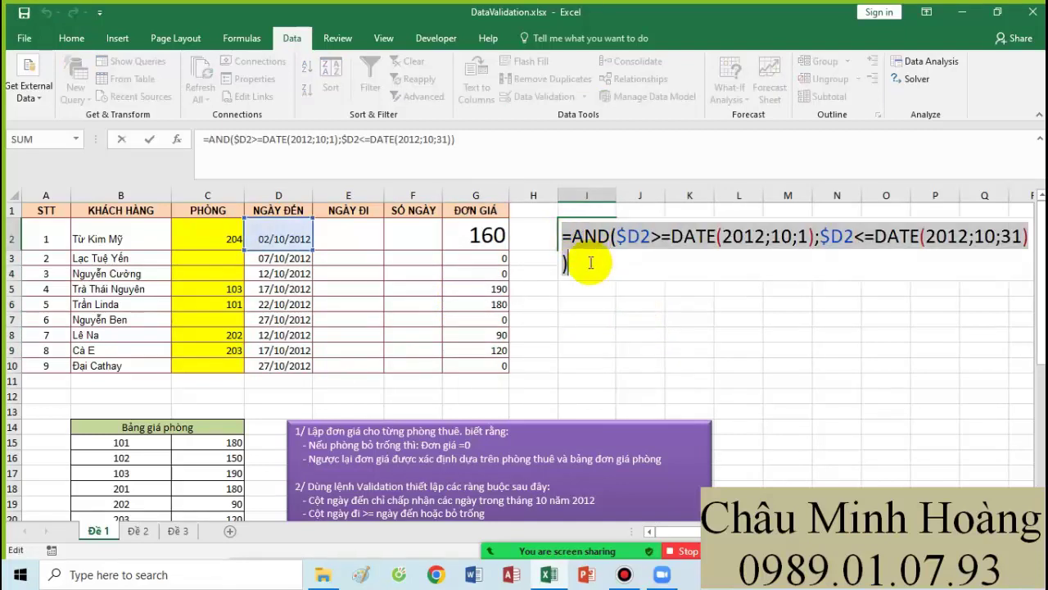
key("Delete")
Step: Replace the Custom validation formula of arrival dates D2:D10 with the copied =AND($D2>=DATE(2012;10;1);$D2<=DATE(2012;10;31))
left_click_drag(282, 238, 278, 365)
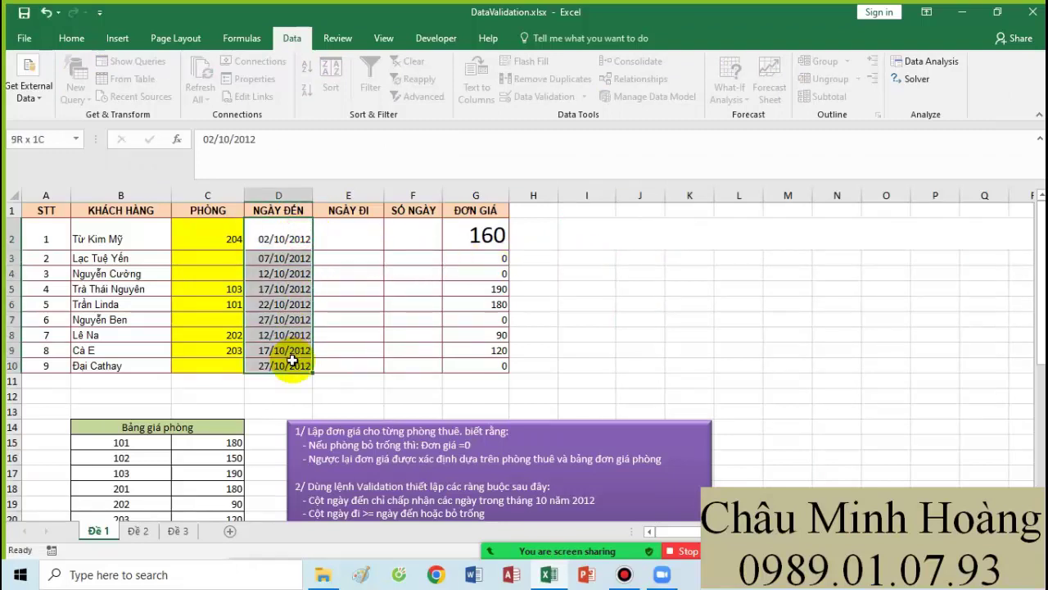
left_click(537, 96)
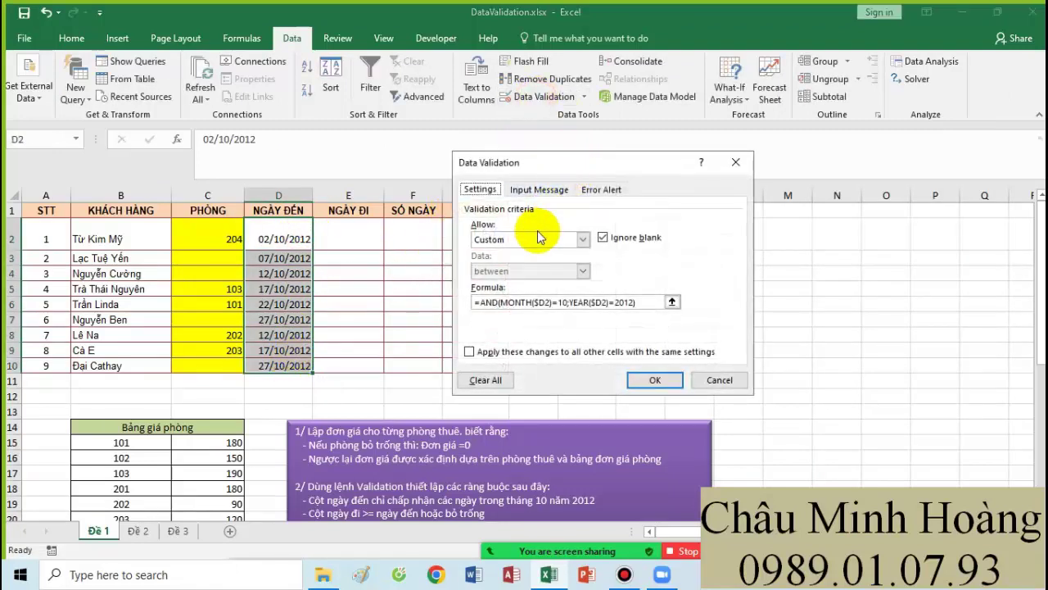
left_click_drag(644, 302, 490, 298)
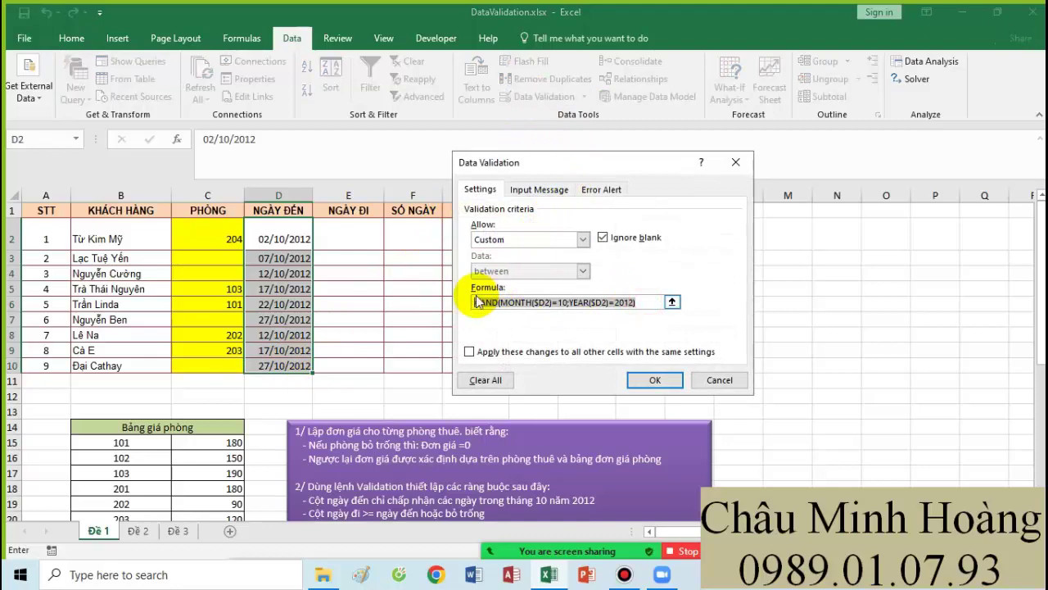
key("ctrl+v")
left_click(649, 378)
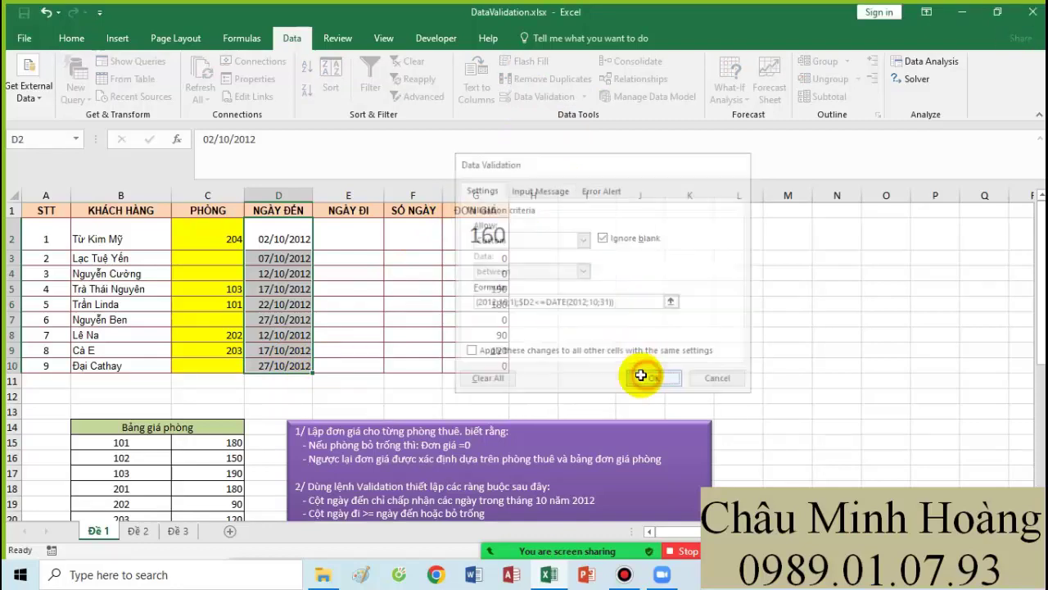
Step: Paste the date-range formula into A28 and remove its equals sign so it is kept as text
scroll(292, 391, "down", 6)
left_click(62, 389)
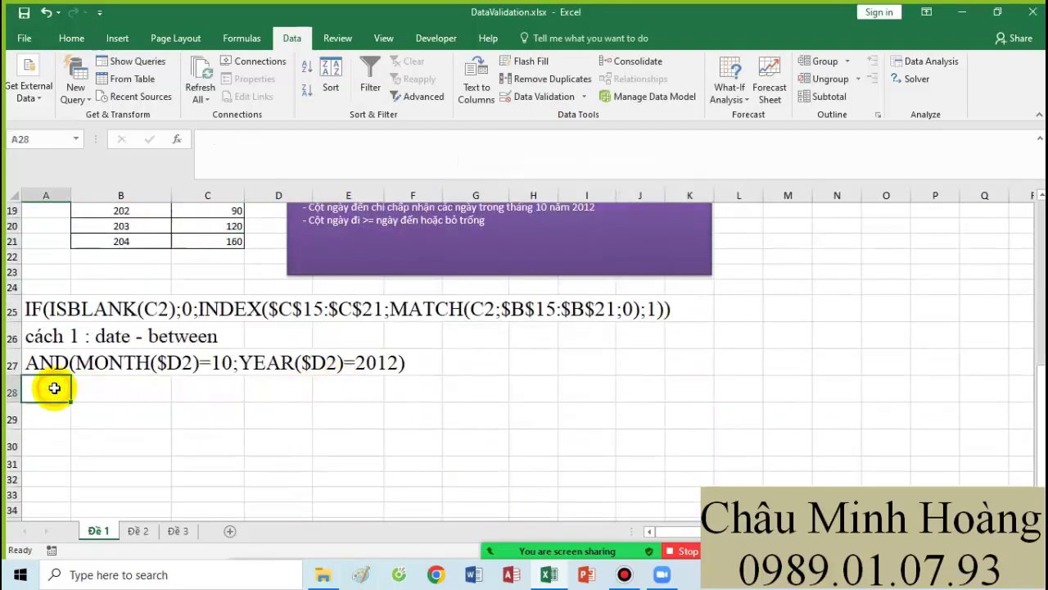
key("ctrl+v")
double_click(38, 386)
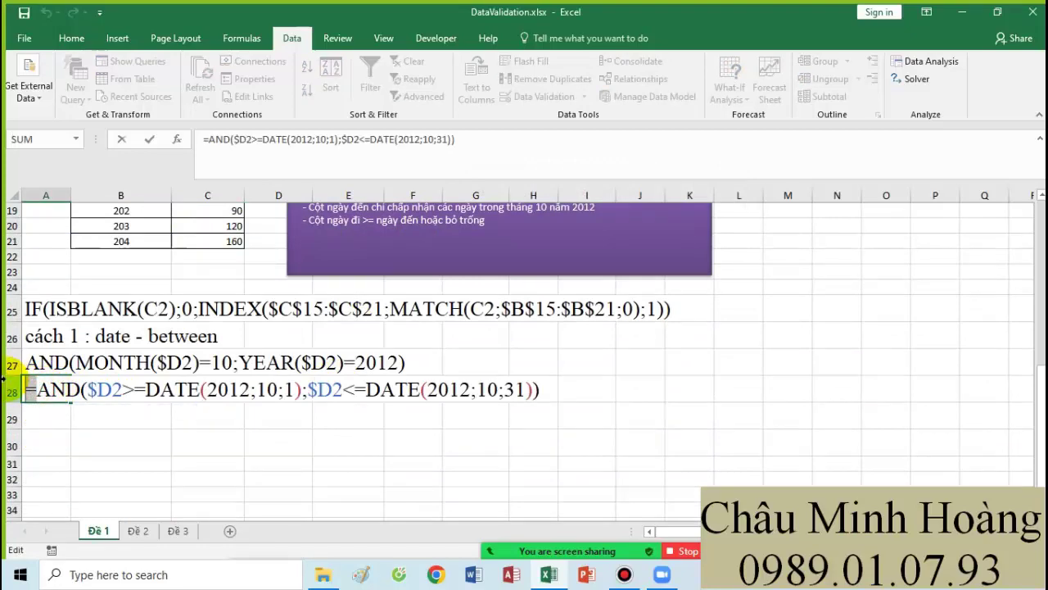
key("BackSpace")
key("Return")
Step: Write the departure date condition =or(E2="";E2>=D2) in I2
scroll(323, 295, "up", 2)
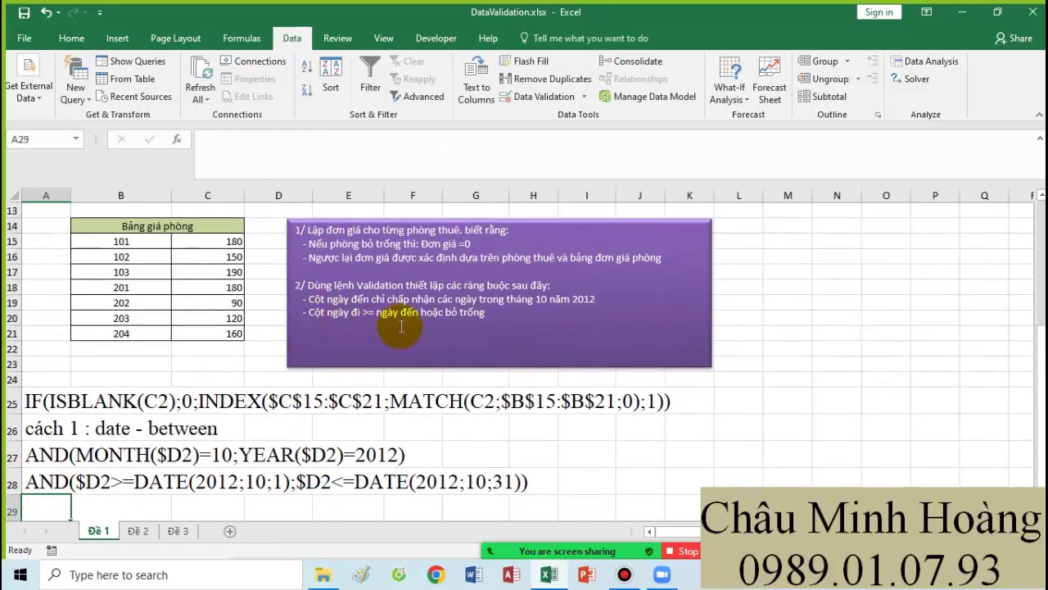
scroll(401, 326, "up", 4)
left_click(561, 240)
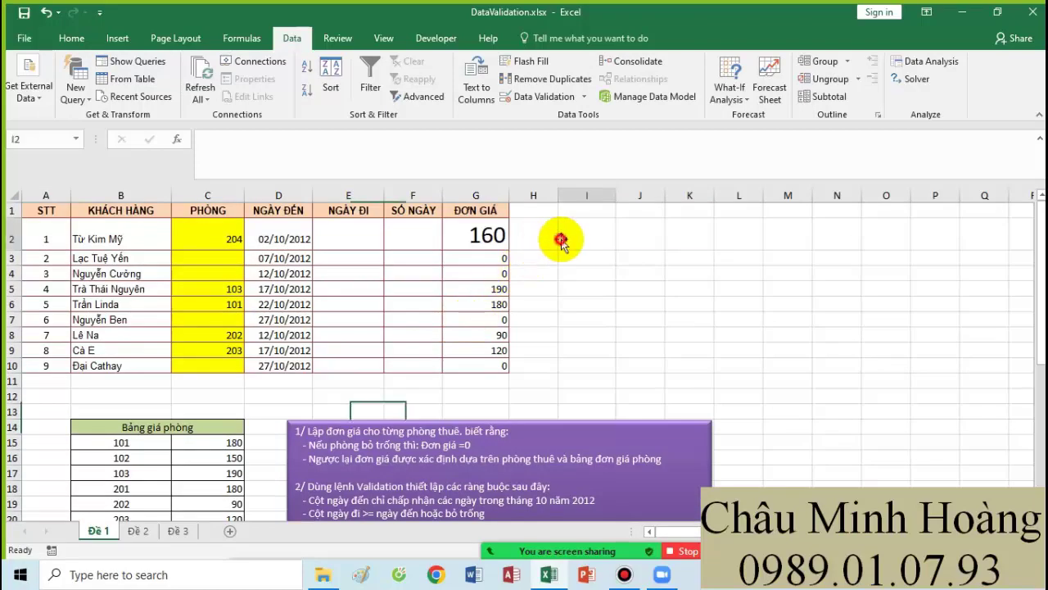
type("=or")
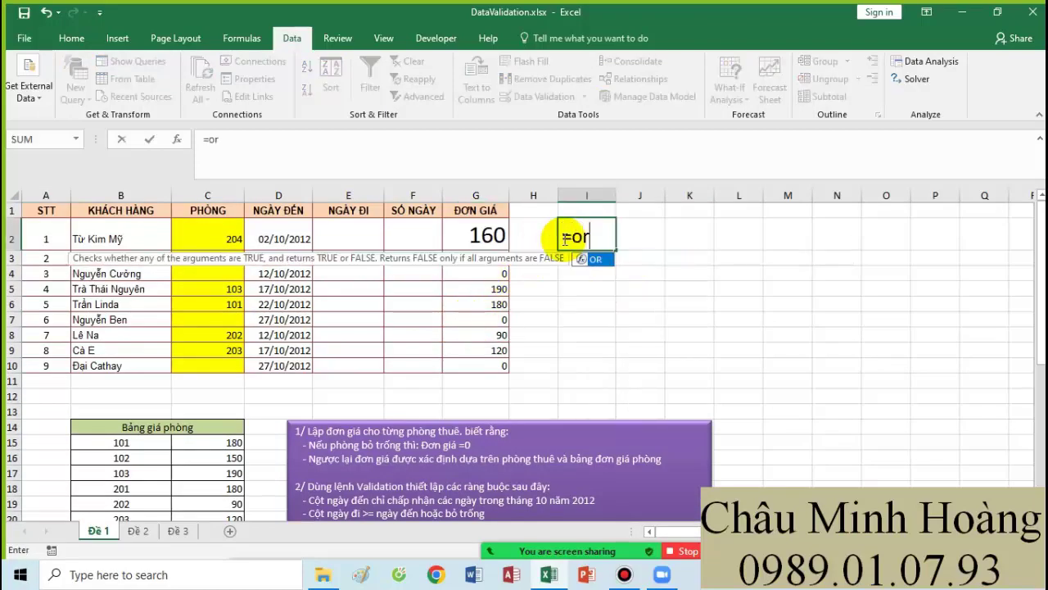
type("(")
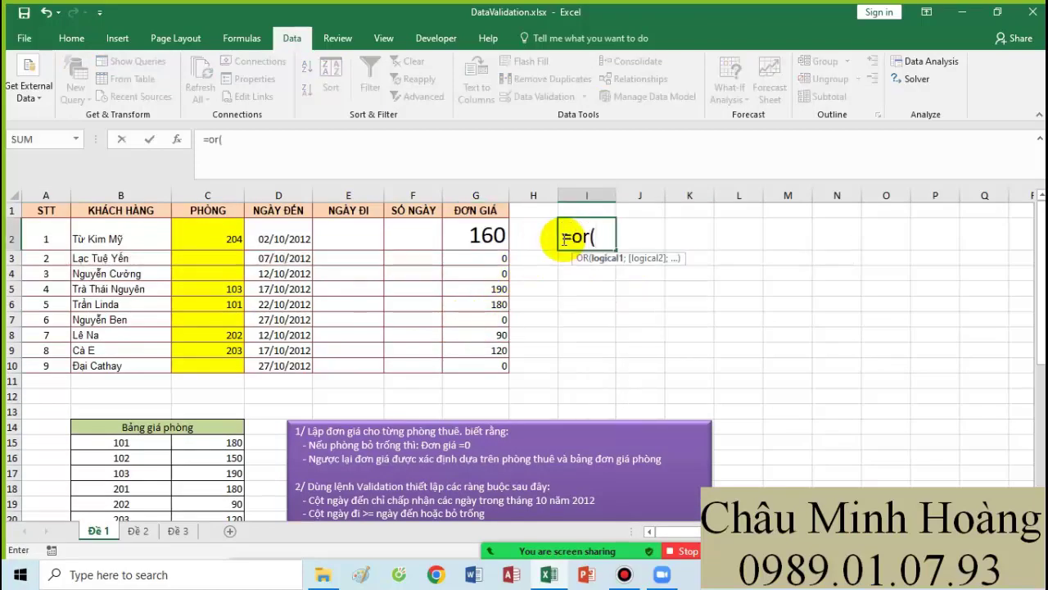
left_click(354, 235)
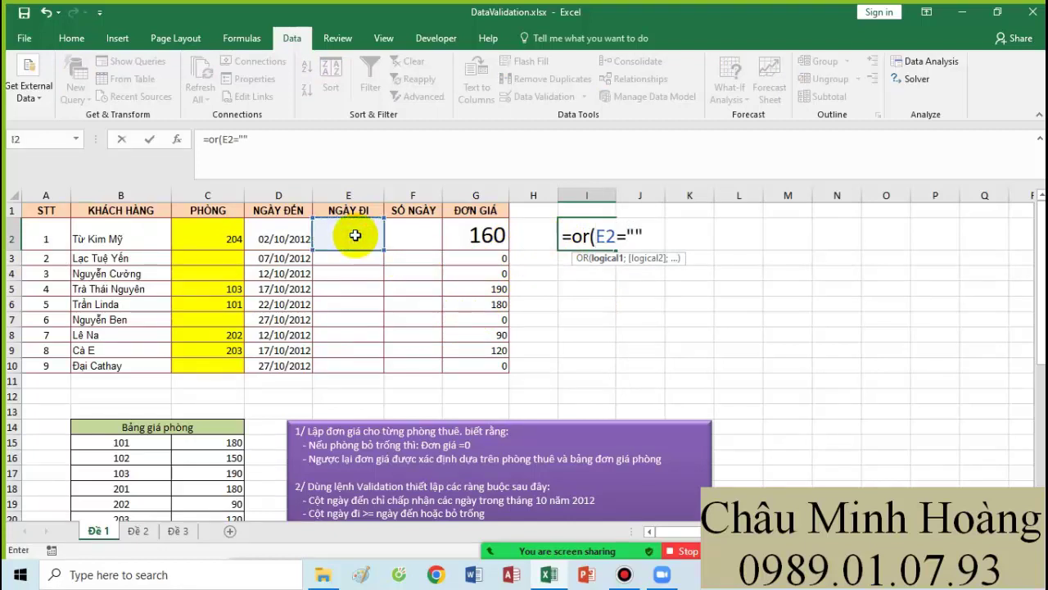
left_click(343, 238)
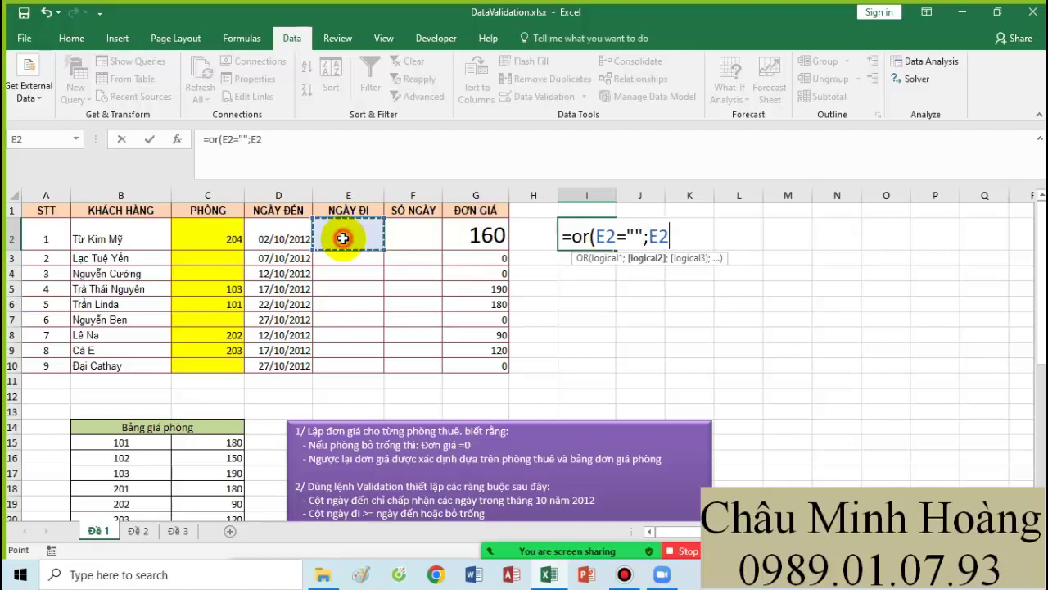
left_click(297, 238)
type(")")
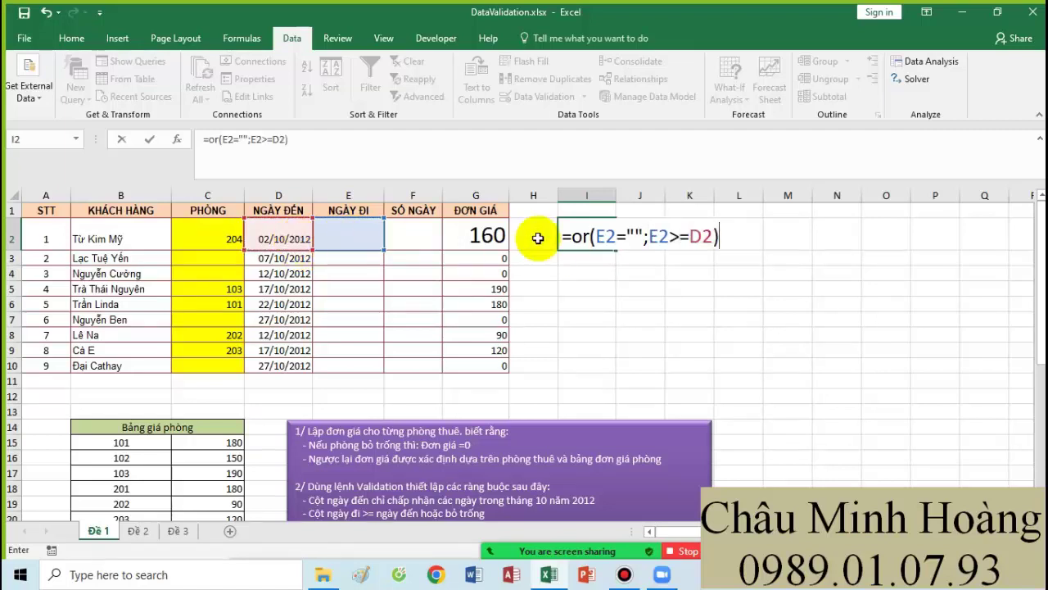
Step: Lock the columns of the I2 formula's references so it reads =or($E2="";$E2>=$D2), and select the whole formula text
left_click(608, 236)
key("F4")
key("F4")
key("F4")
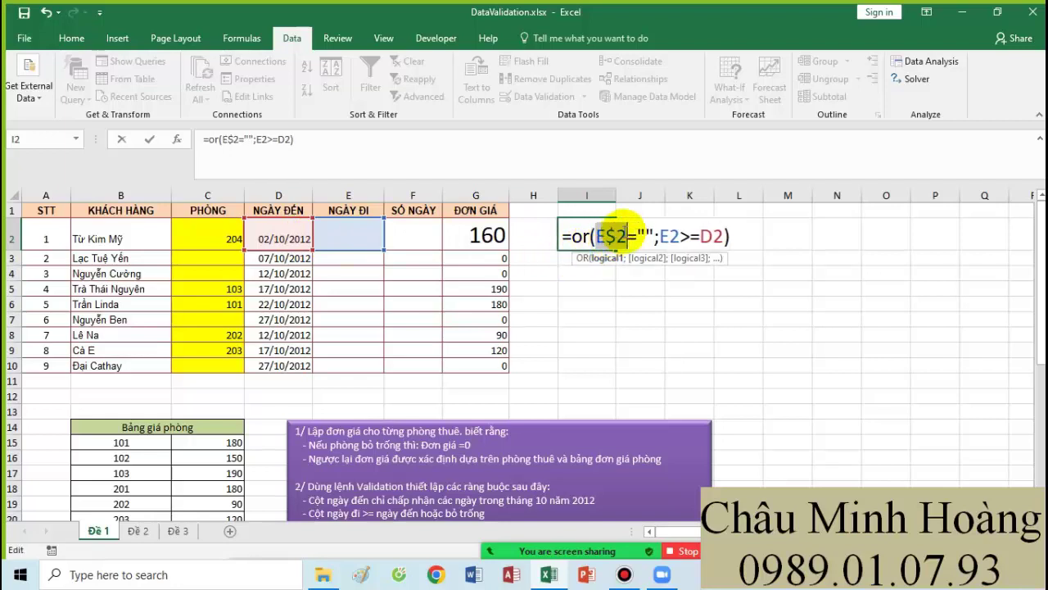
key("F4")
key("F4")
key("F4")
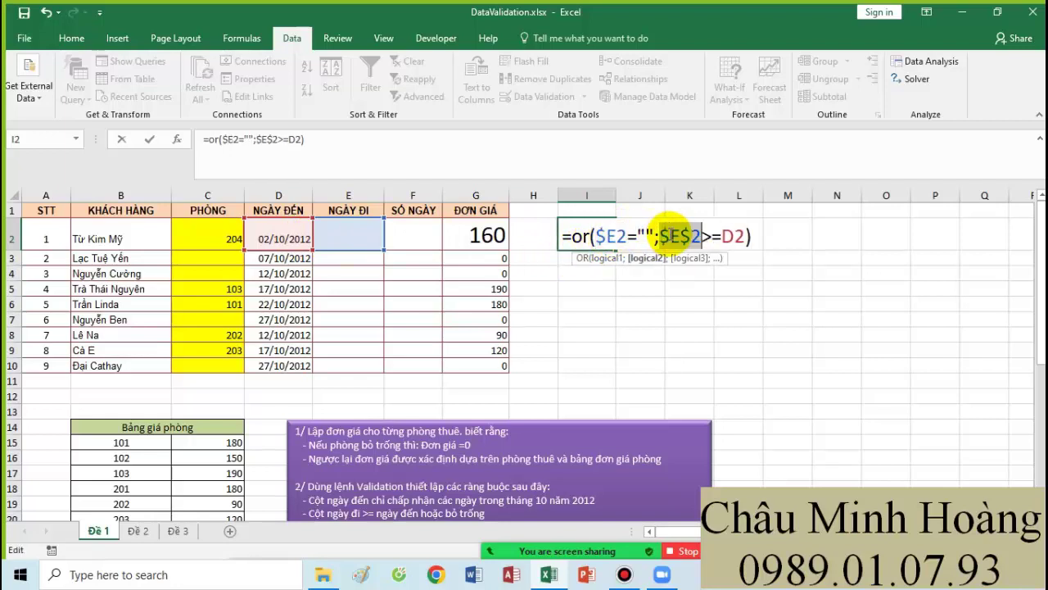
left_click(712, 236)
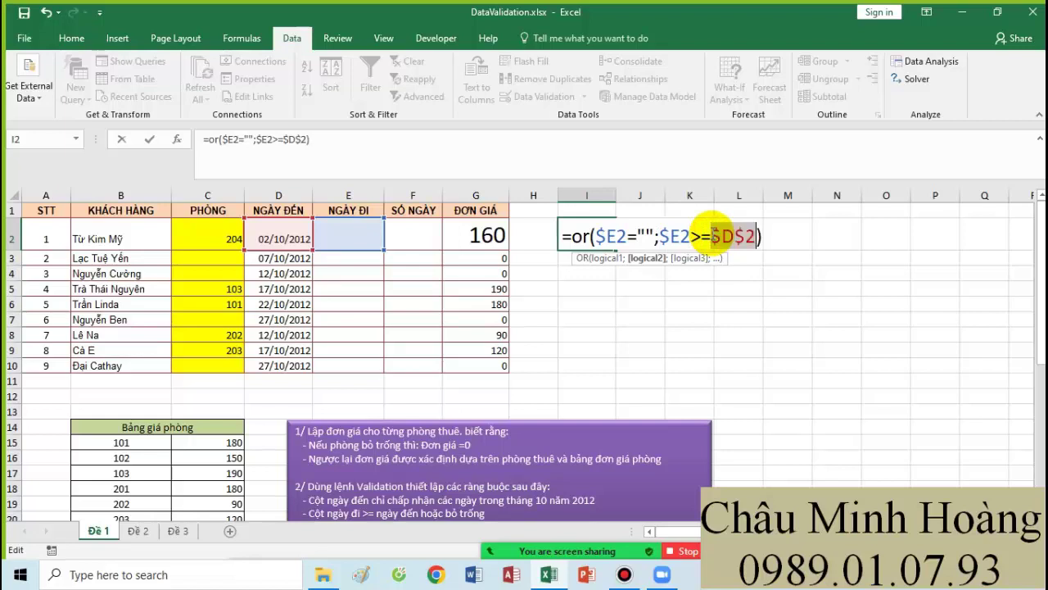
key("F4")
key("F4")
left_click_drag(752, 236, 561, 238)
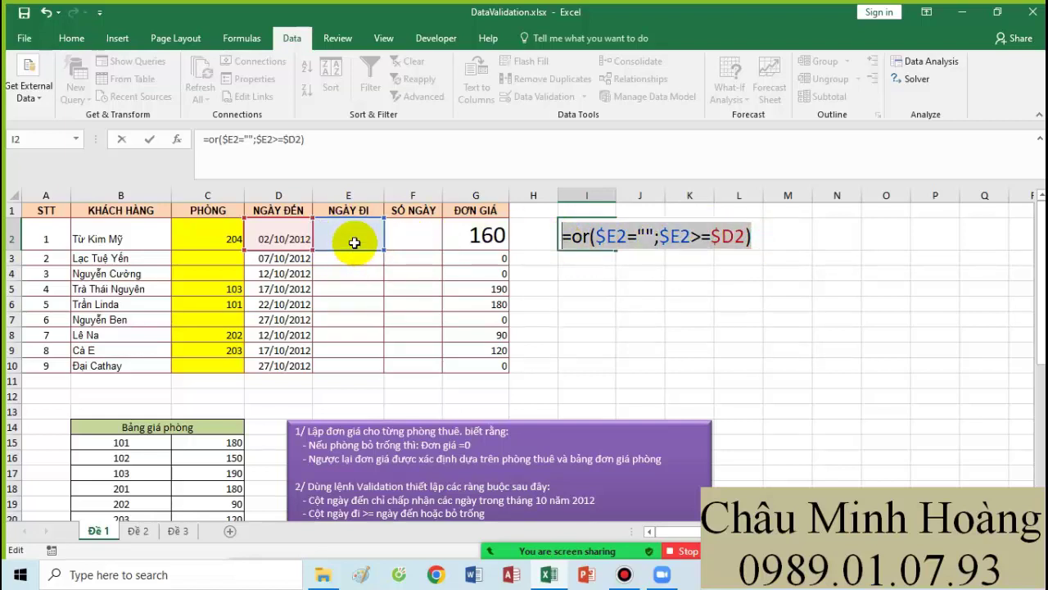
Step: Try the formula =or($E2="";$E2>=$D2), cut from I2, as the Custom validation formula for departure dates E2:E10
key("ctrl+x")
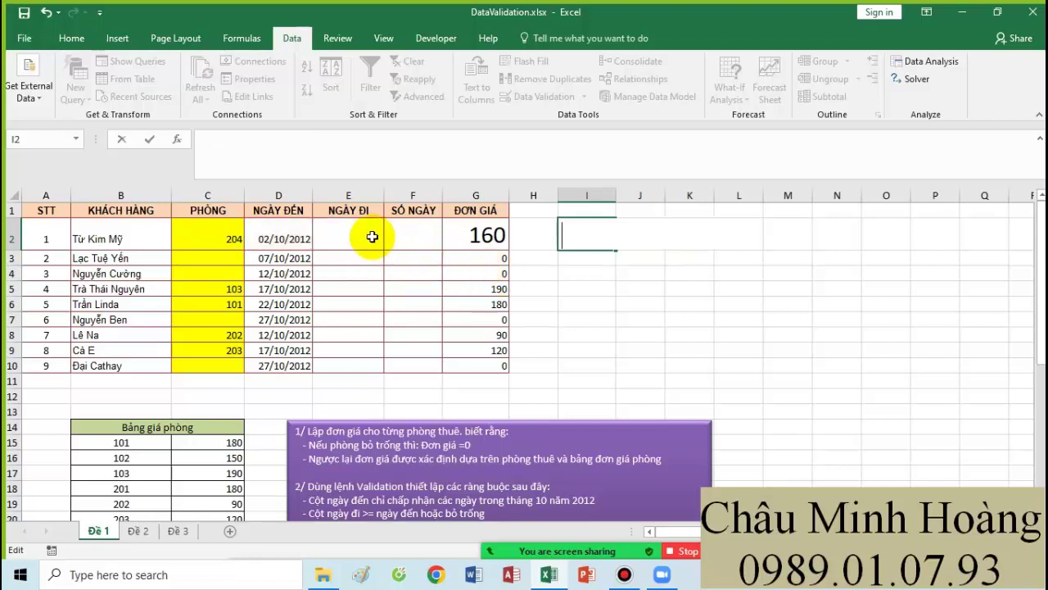
left_click_drag(363, 236, 360, 356)
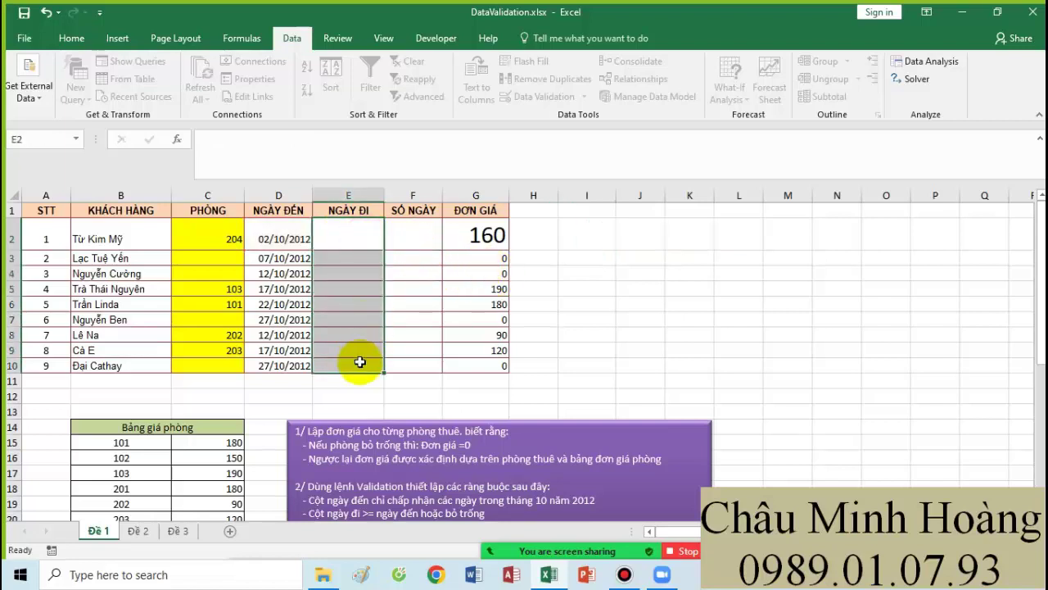
left_click(540, 98)
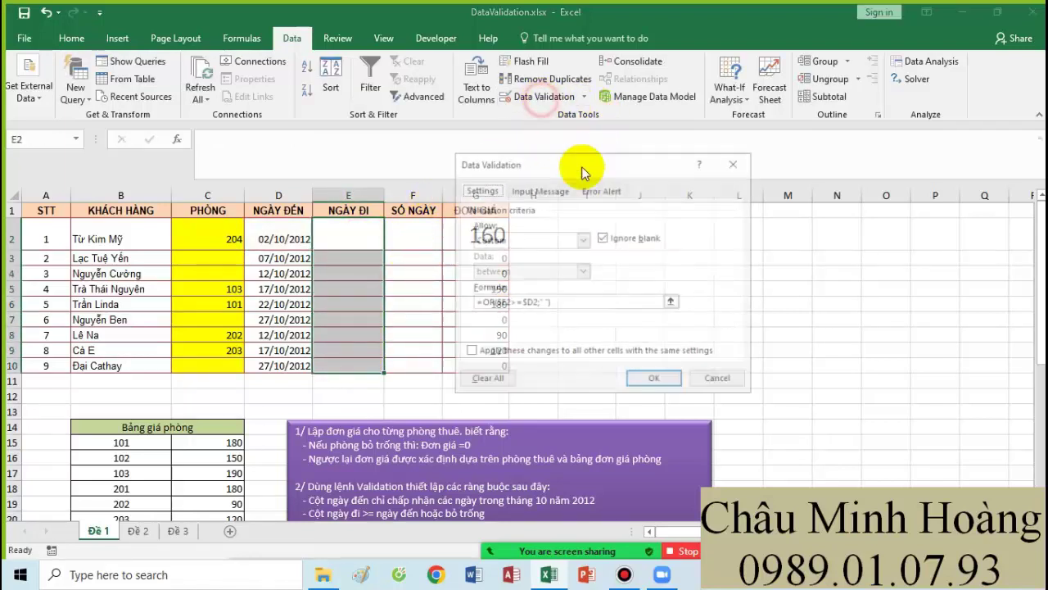
left_click_drag(588, 300, 457, 310)
key("ctrl+v")
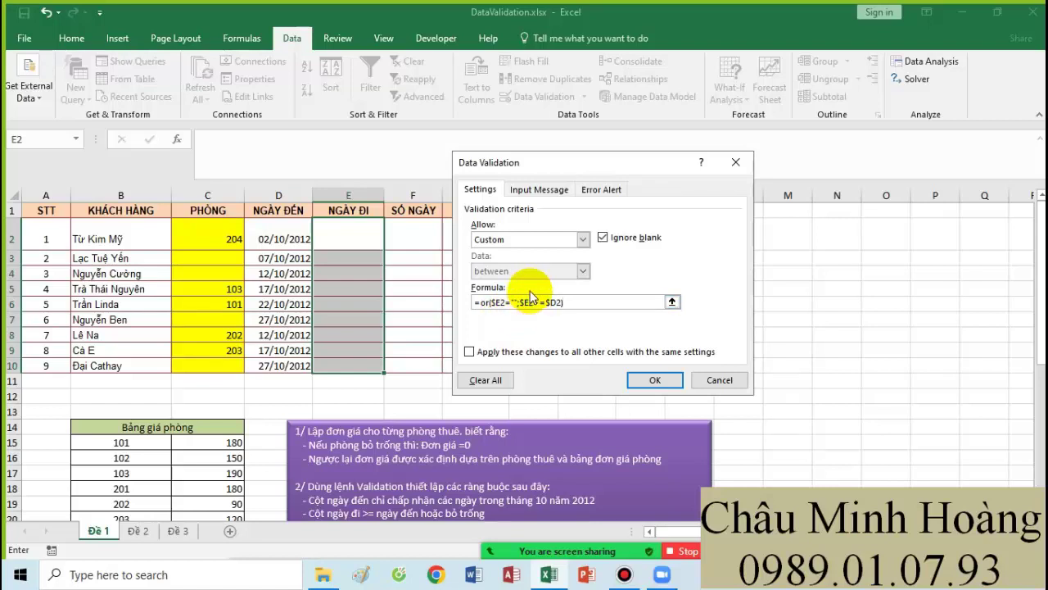
left_click(715, 380)
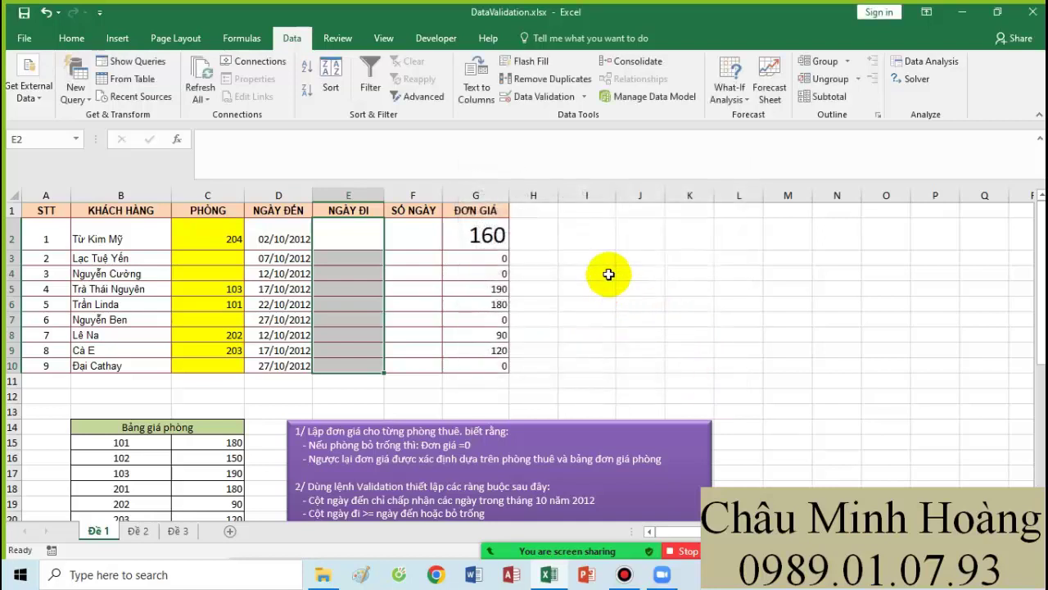
Step: Enter two quotation marks separated by a space in I2 and two adjacent quotation marks in I3
left_click(592, 241)
double_click(594, 243)
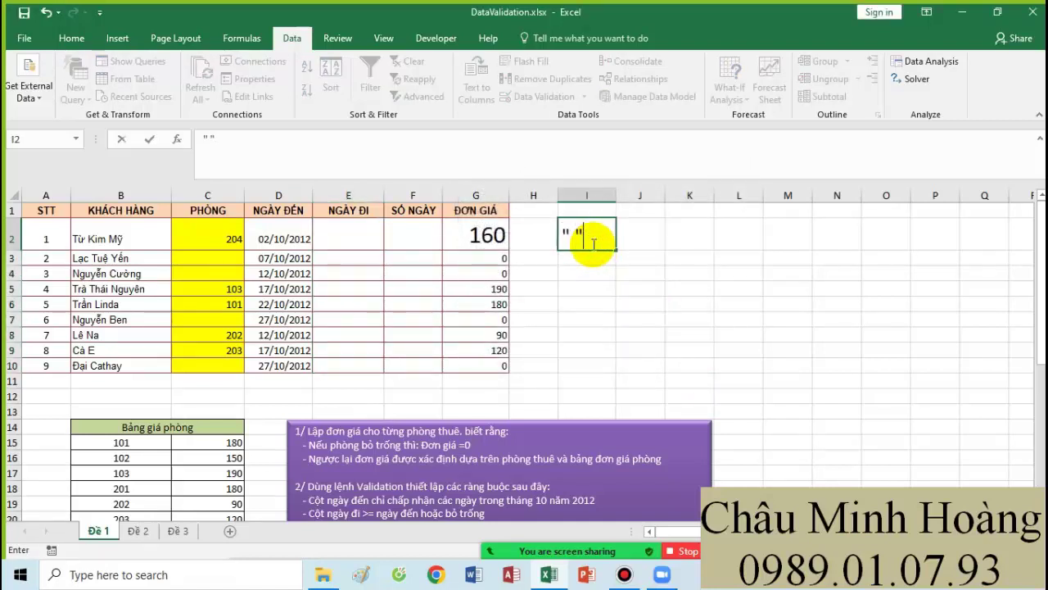
key("Return")
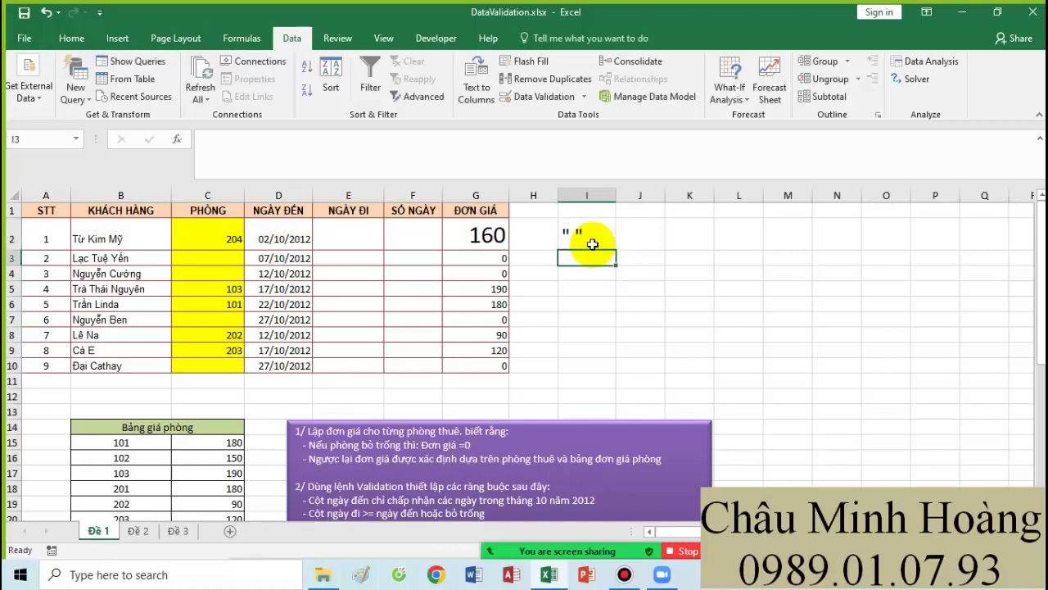
type("\"")
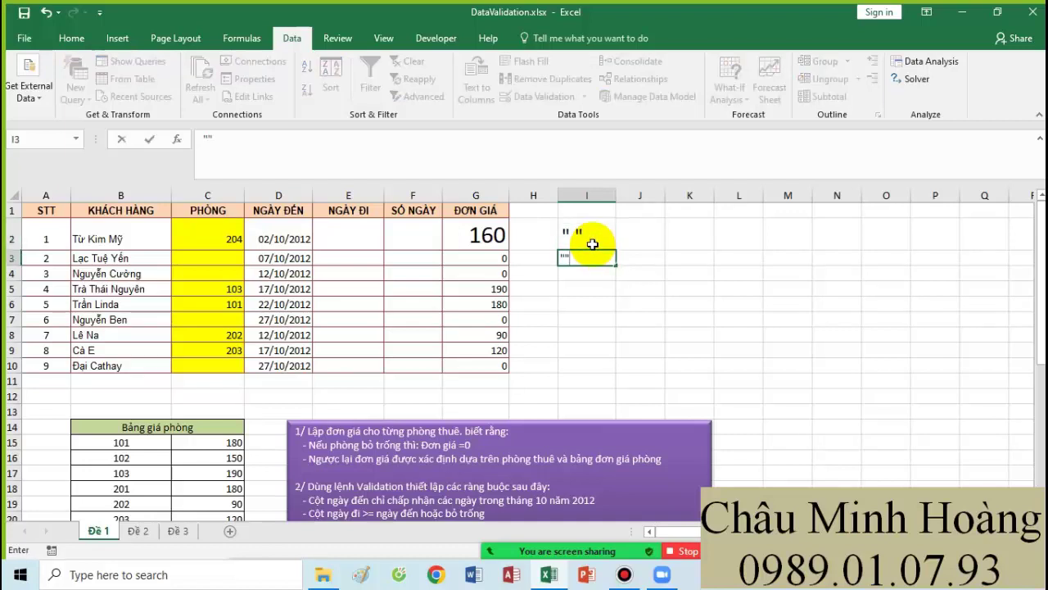
type("\"")
key("Return")
Step: Enlarge the quotation marks in I3 to font size 22 and select I2:I3 to compare both versions
left_click(594, 255)
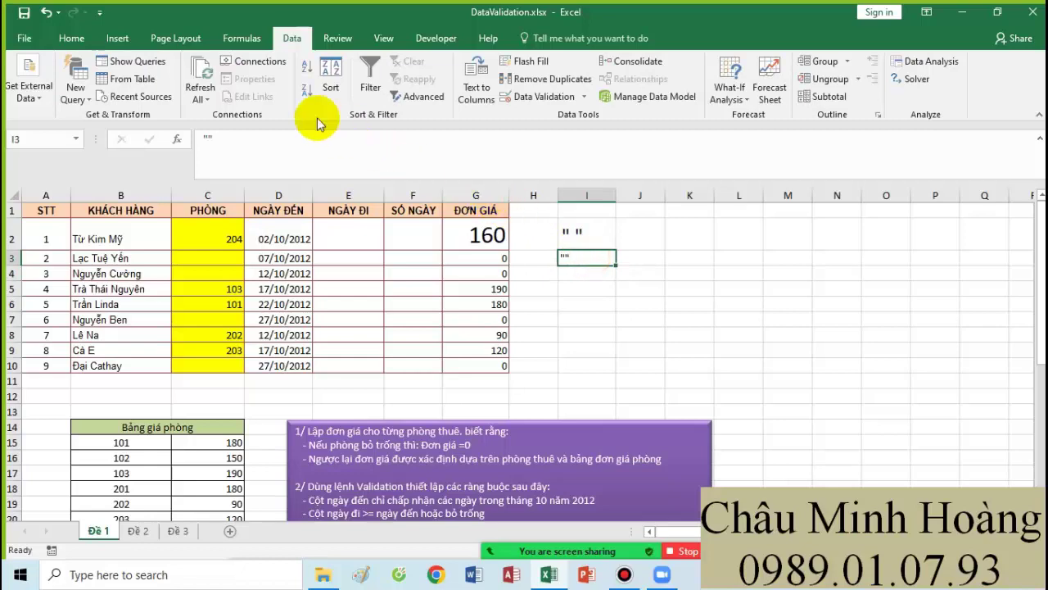
left_click(99, 39)
left_click(72, 37)
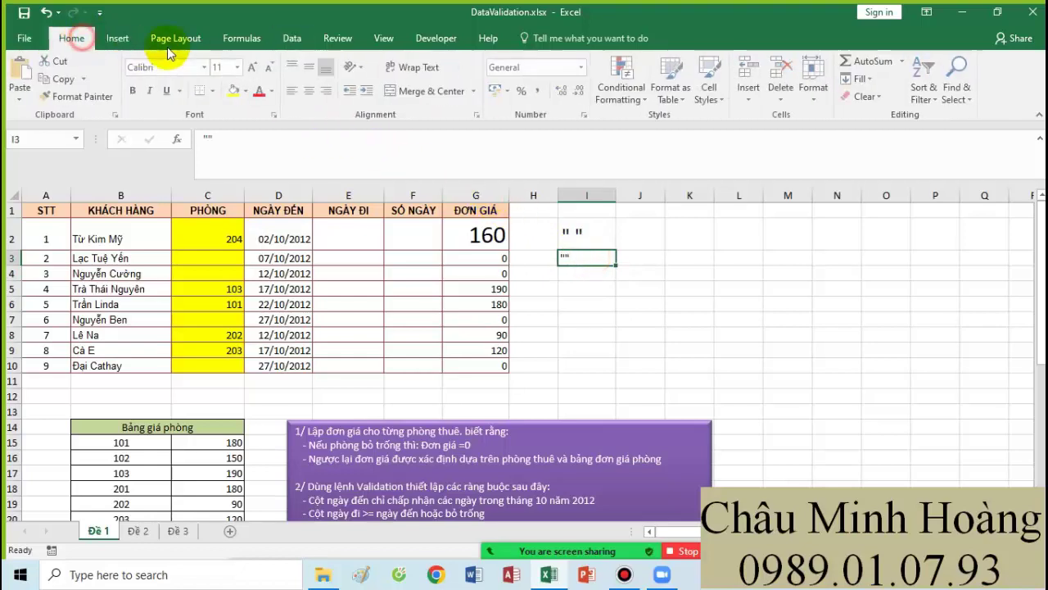
left_click(251, 68)
left_click(251, 69)
left_click(251, 68)
left_click(252, 69)
left_click(252, 69)
left_click(251, 69)
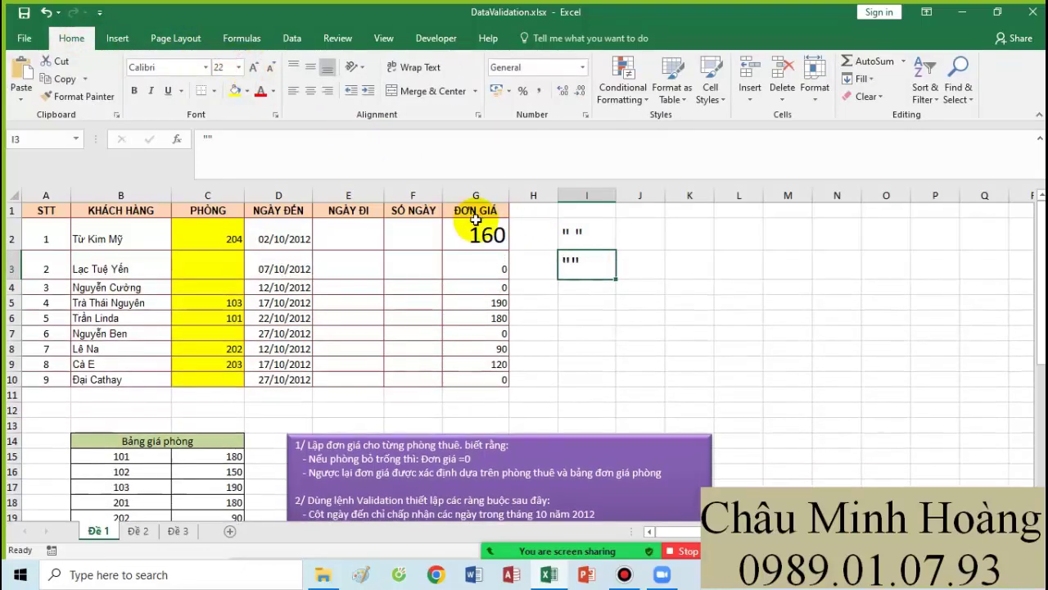
left_click_drag(580, 241, 562, 265)
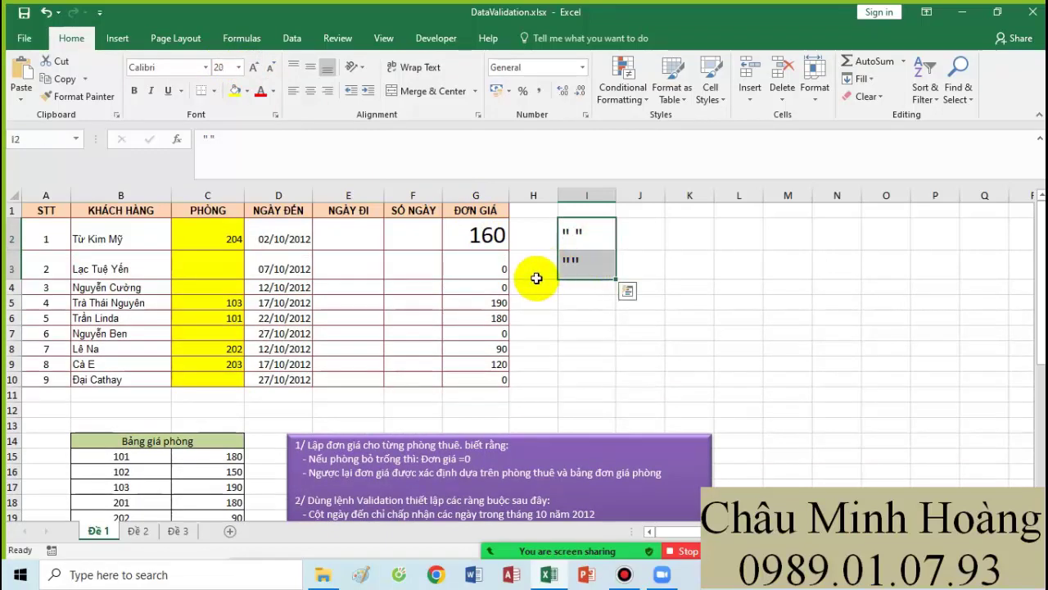
Step: Copy the formula notes in A25:K30 of sheet Đề 1 to sheet Đề 2, starting at A19
scroll(293, 319, "down", 5)
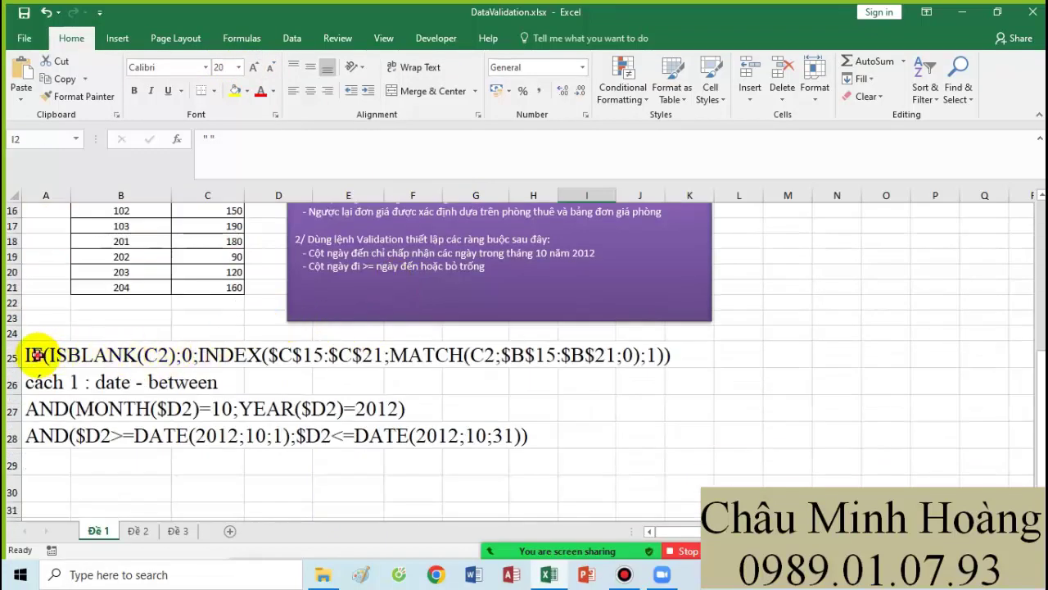
left_click_drag(39, 354, 702, 482)
key("ctrl+c")
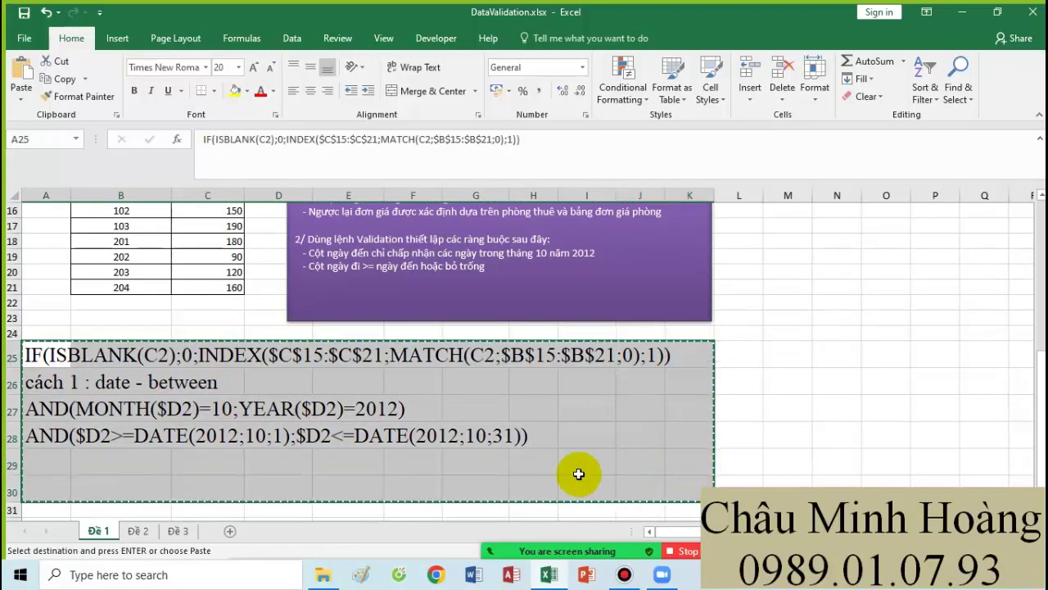
left_click(138, 532)
scroll(254, 459, "down", 3)
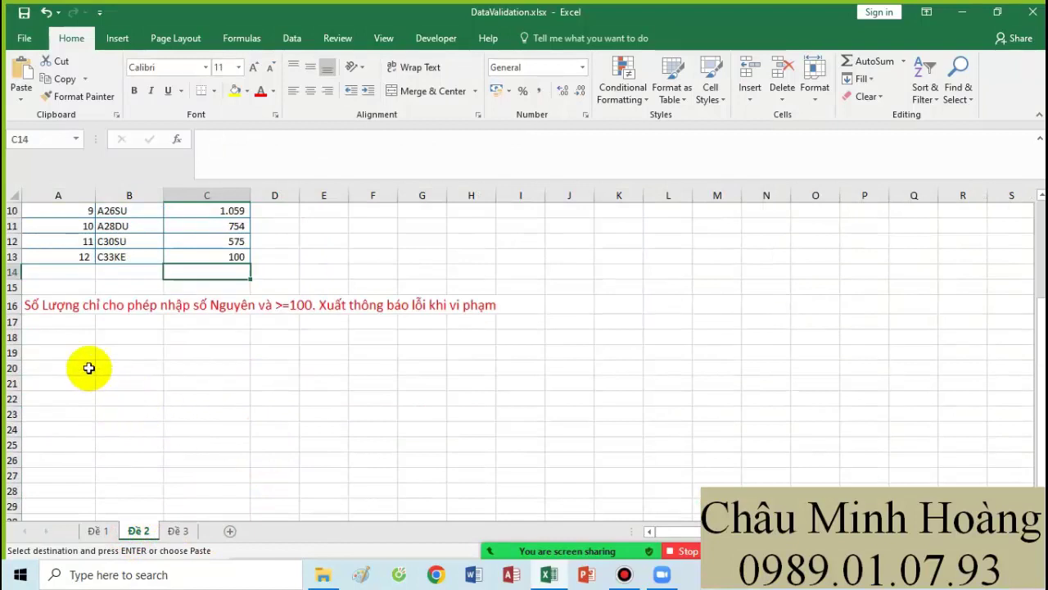
left_click(81, 350)
key("ctrl+v")
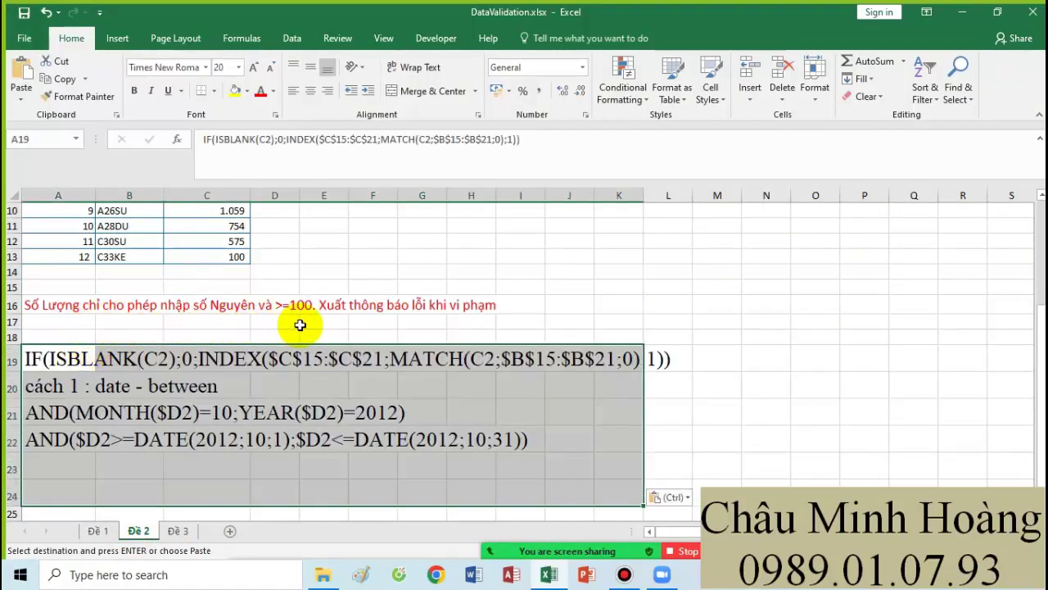
Step: Try a whole number validation of greater than or equal to 100 on the Số lượng cells C2:C13
scroll(386, 322, "up", 3)
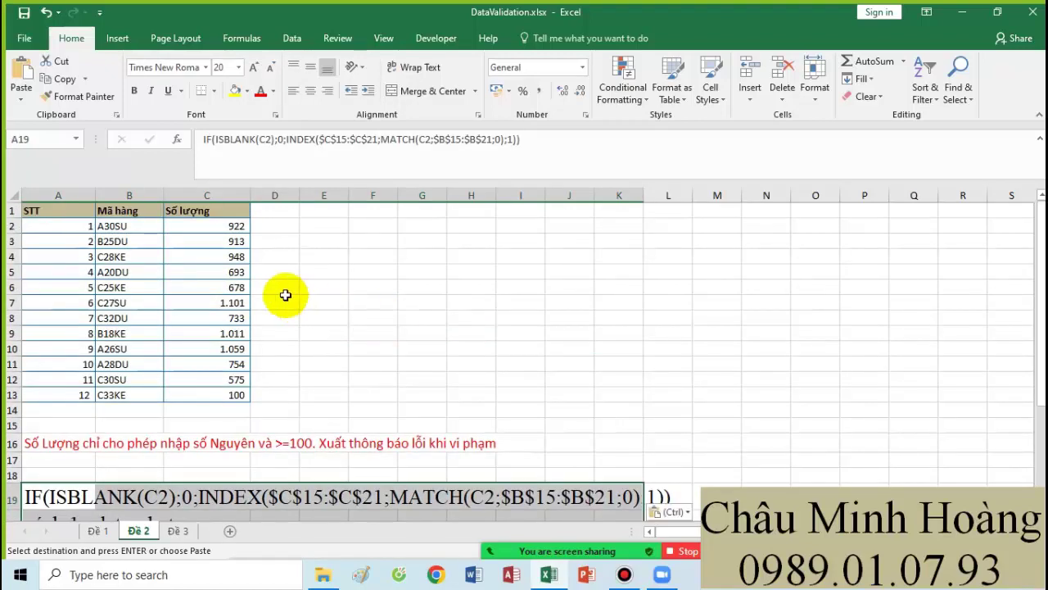
left_click_drag(234, 229, 235, 393)
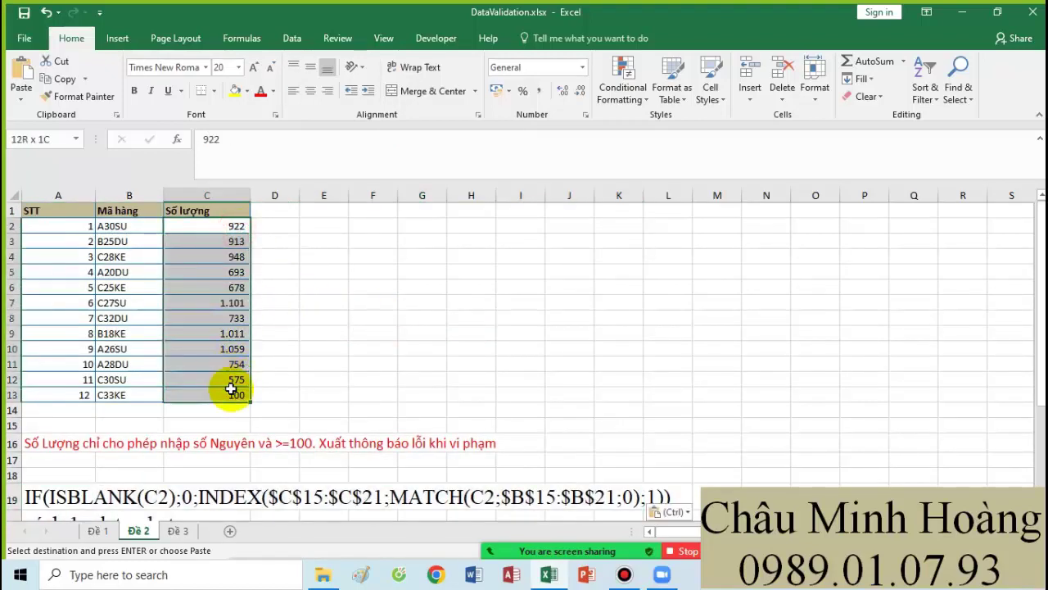
left_click(292, 38)
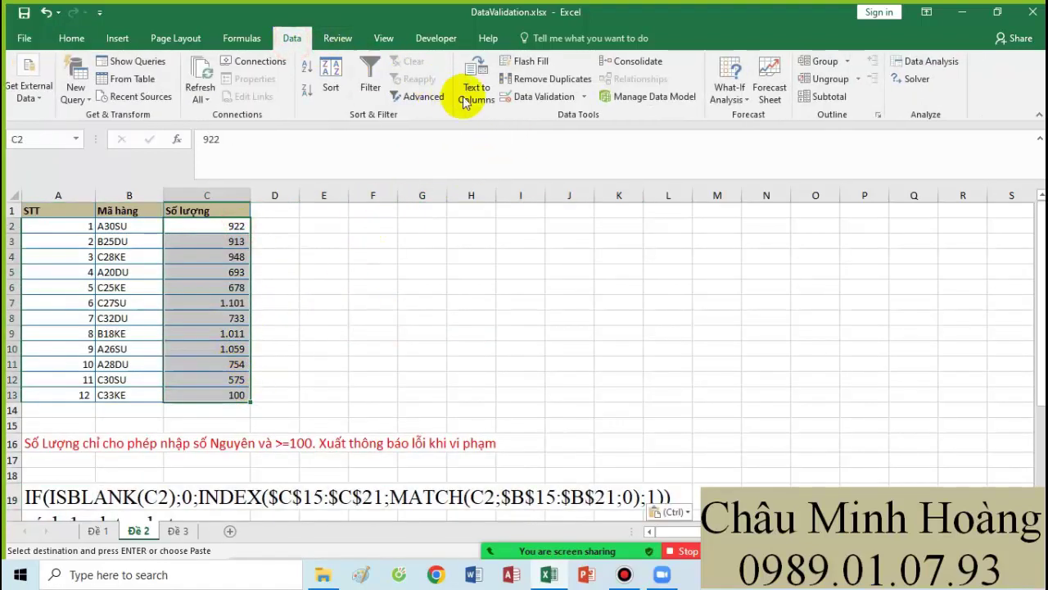
left_click(509, 95)
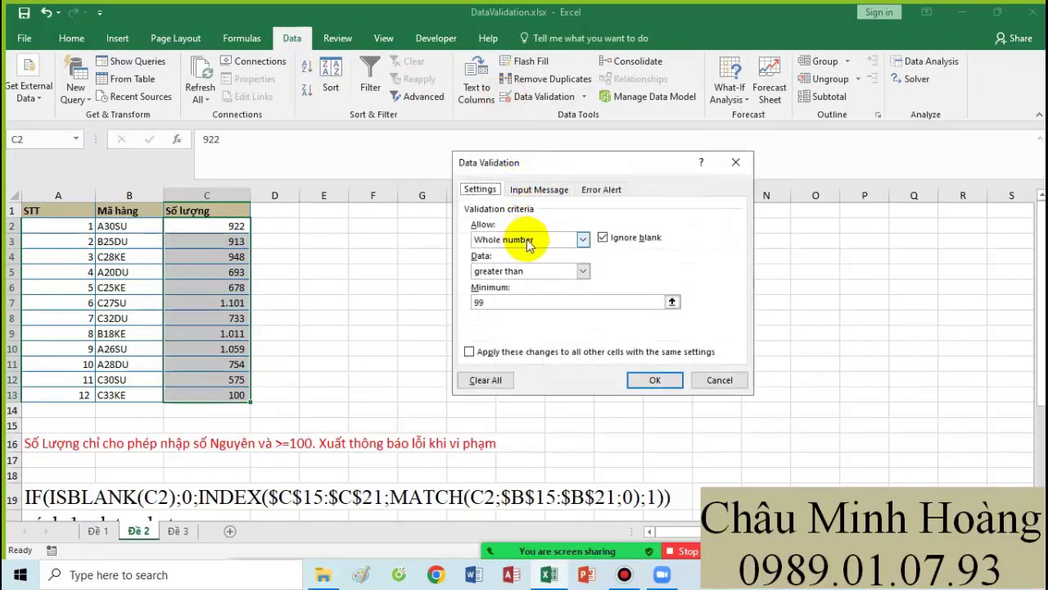
left_click(498, 302)
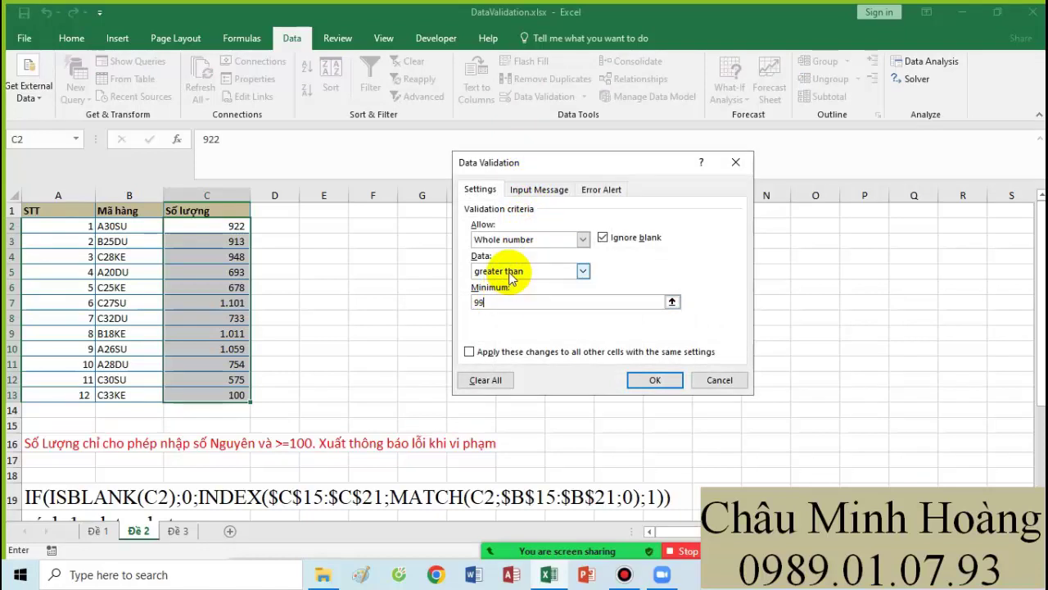
left_click(509, 274)
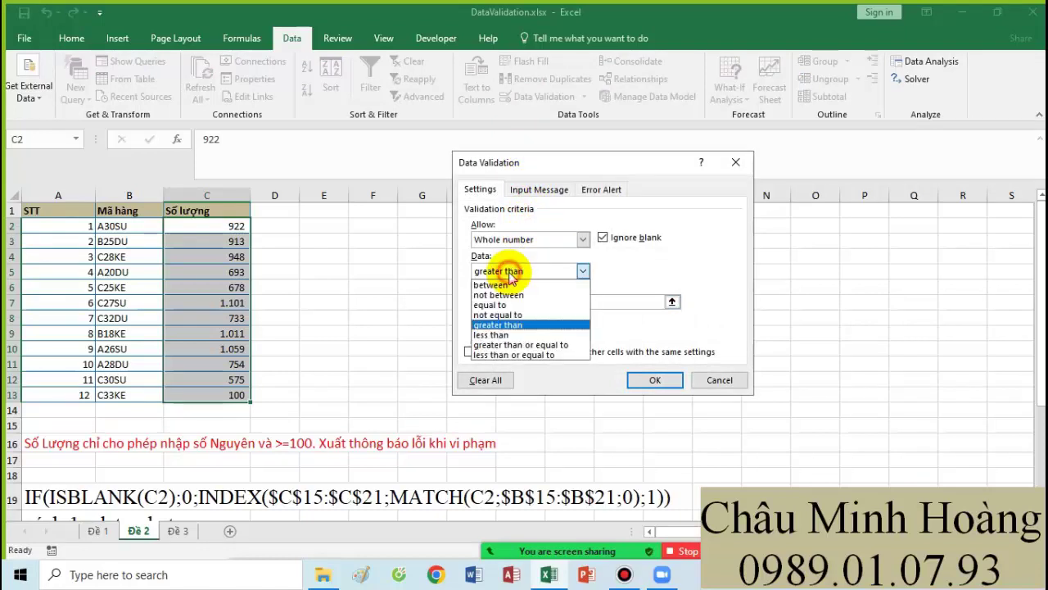
left_click(521, 351)
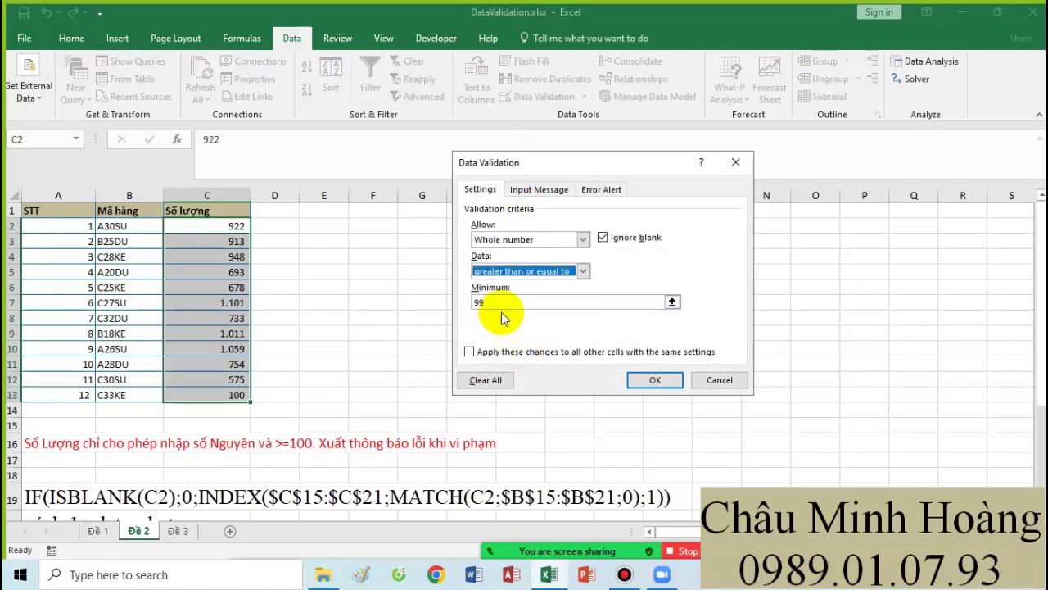
left_click_drag(497, 303, 464, 302)
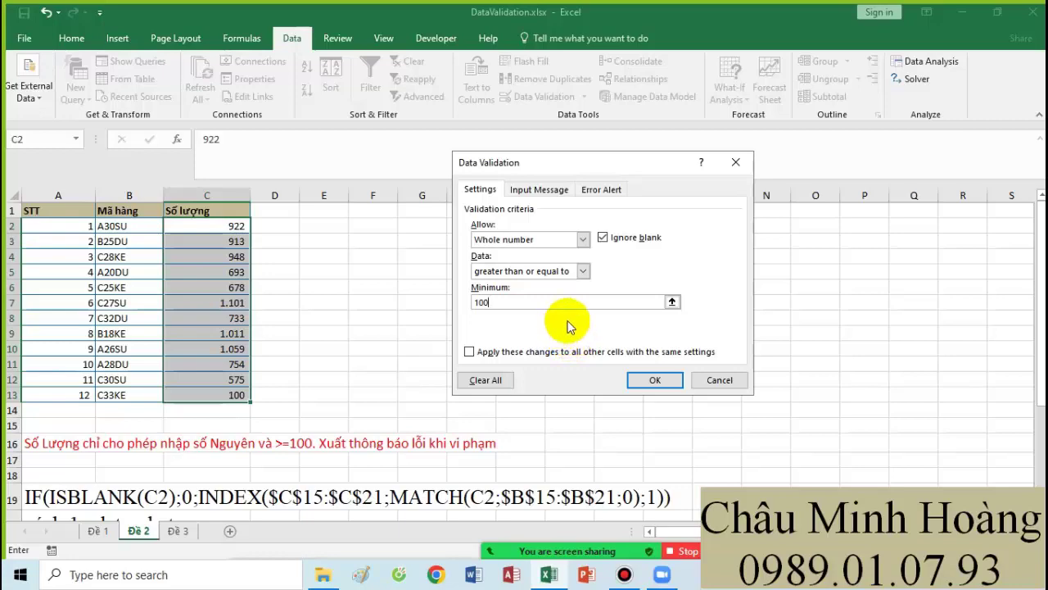
left_click(708, 380)
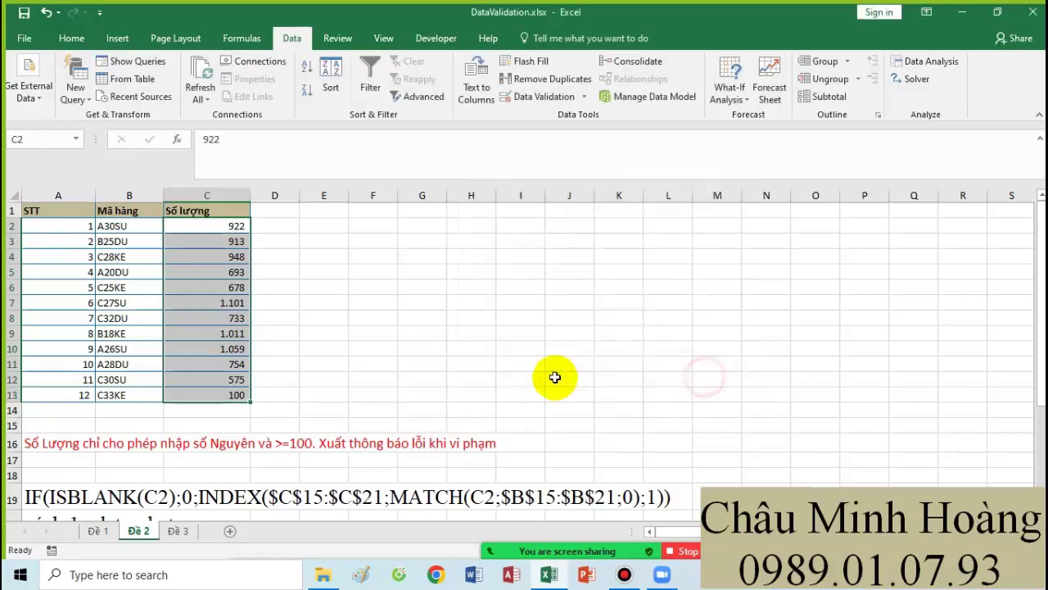
Step: Copy the formula notes in A19:M23 of sheet Đề 2 to sheet Đề 3, starting at A19
scroll(554, 377, "down", 4)
left_click_drag(50, 311, 702, 416)
key("ctrl+c")
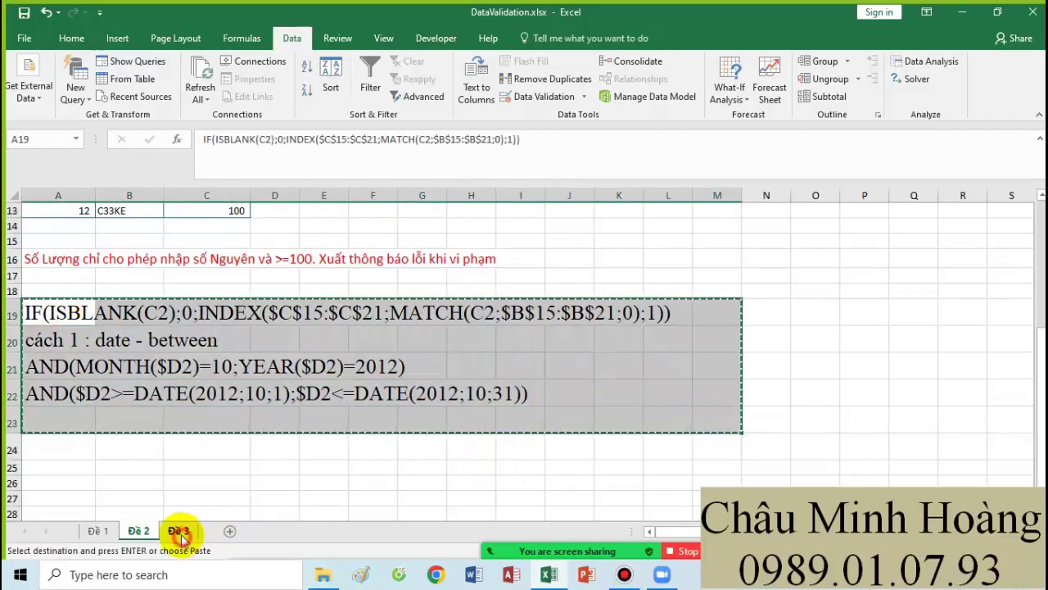
left_click(180, 531)
scroll(189, 430, "down", 2)
left_click(135, 408)
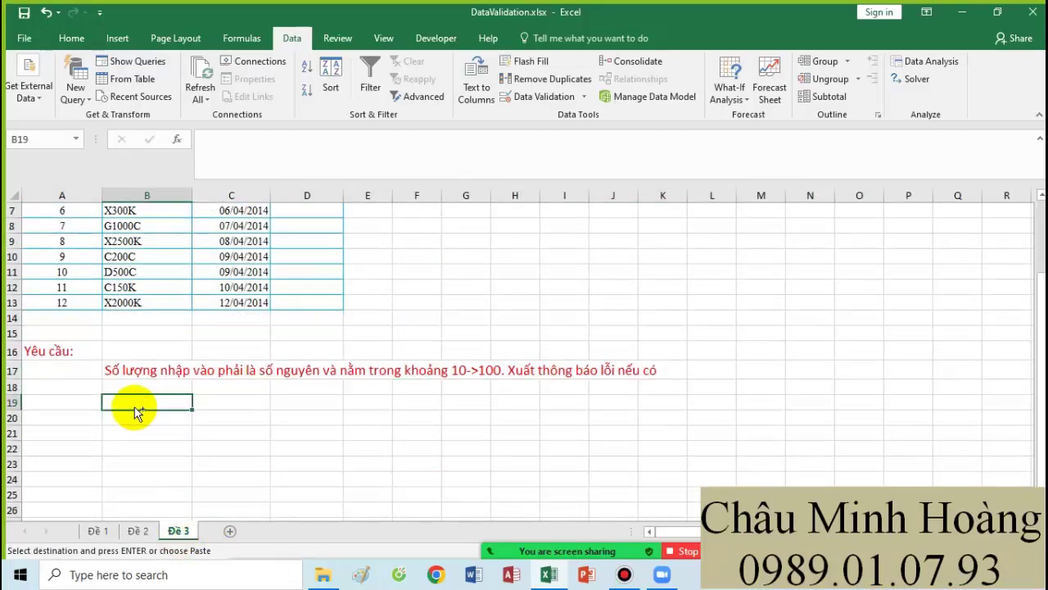
left_click(86, 402)
key("ctrl+v")
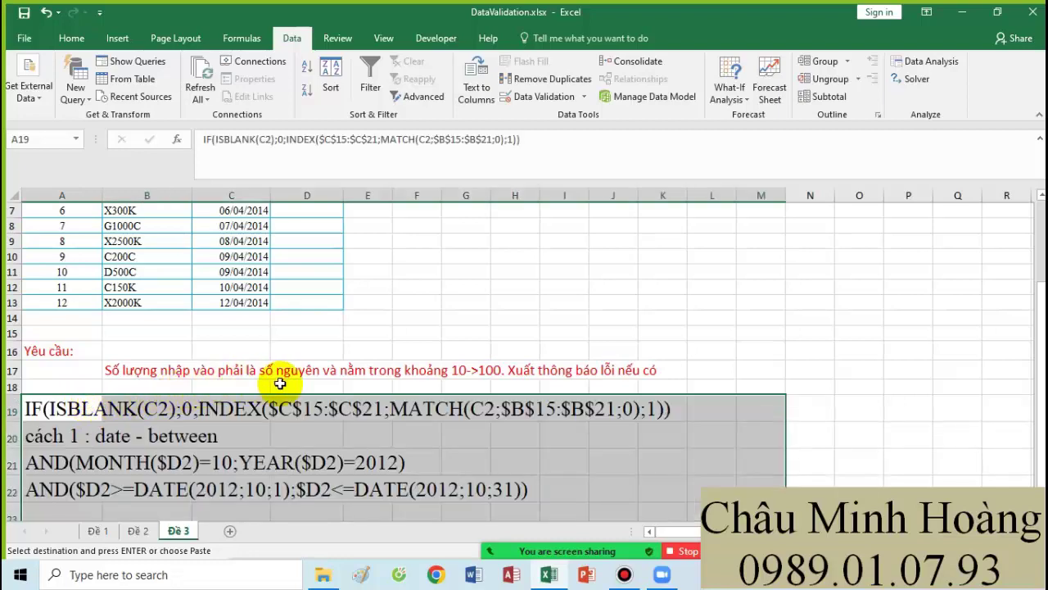
Step: Review the data validation settings of the Số Lượng cells D2:D13
scroll(485, 375, "up", 2)
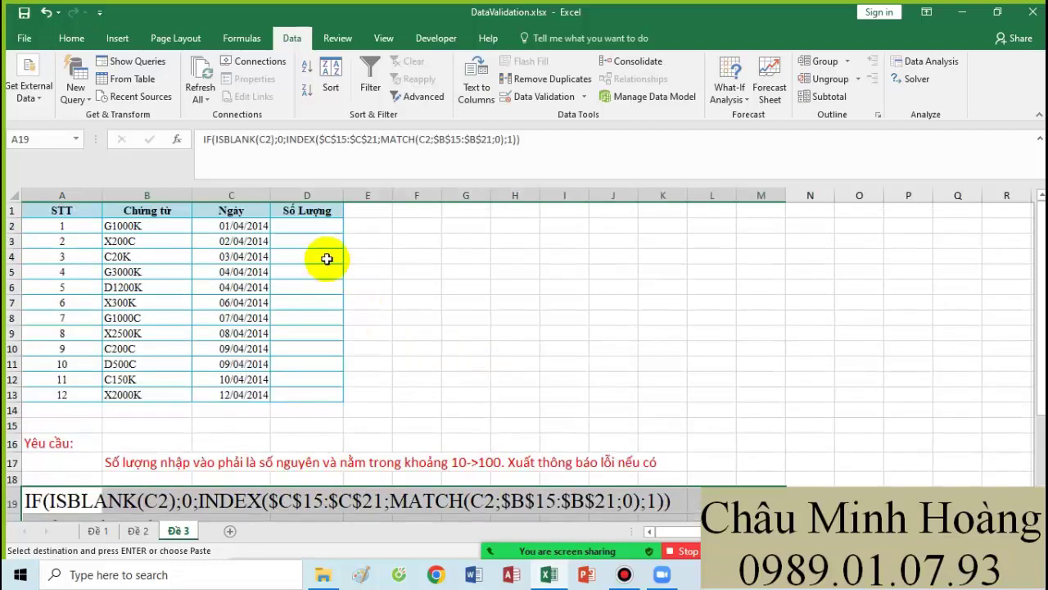
left_click_drag(311, 226, 309, 392)
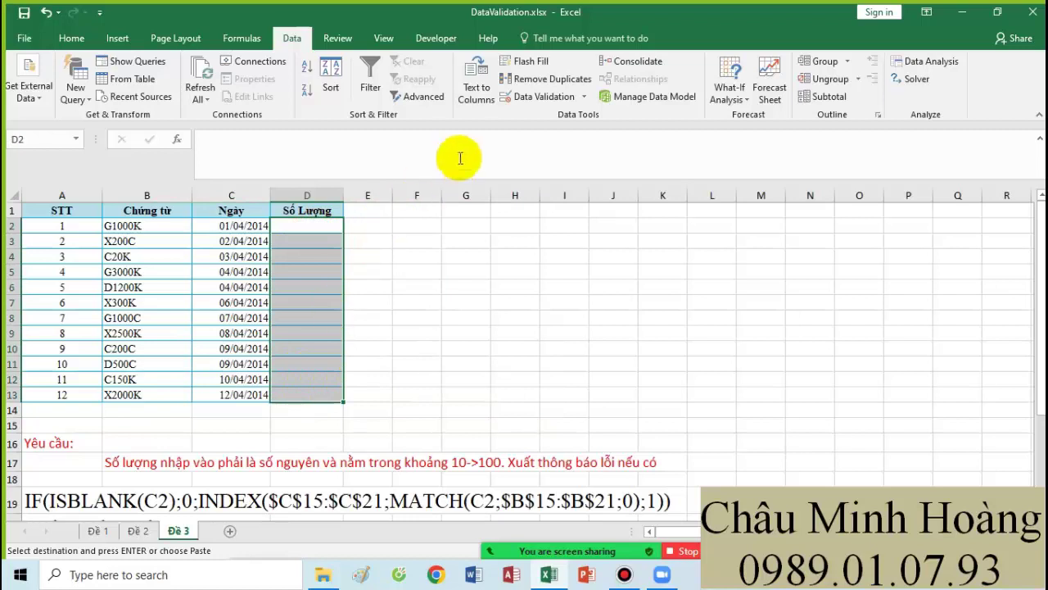
left_click(528, 100)
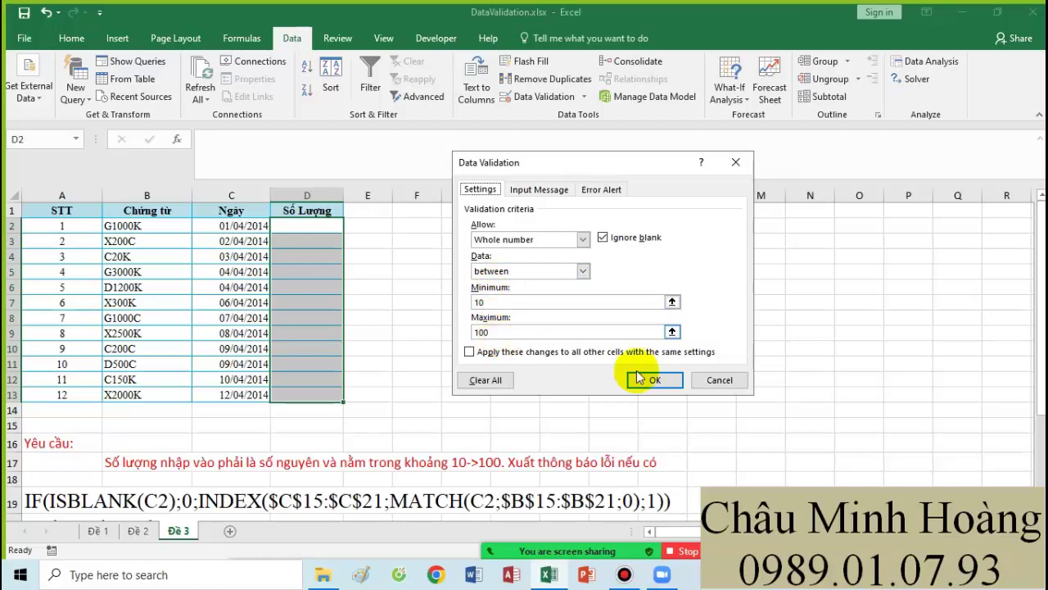
left_click(718, 379)
Step: Set cell F2 to font size 20 and enter the formula =AND($D2>=10;$D2<=100) in it
left_click(419, 225)
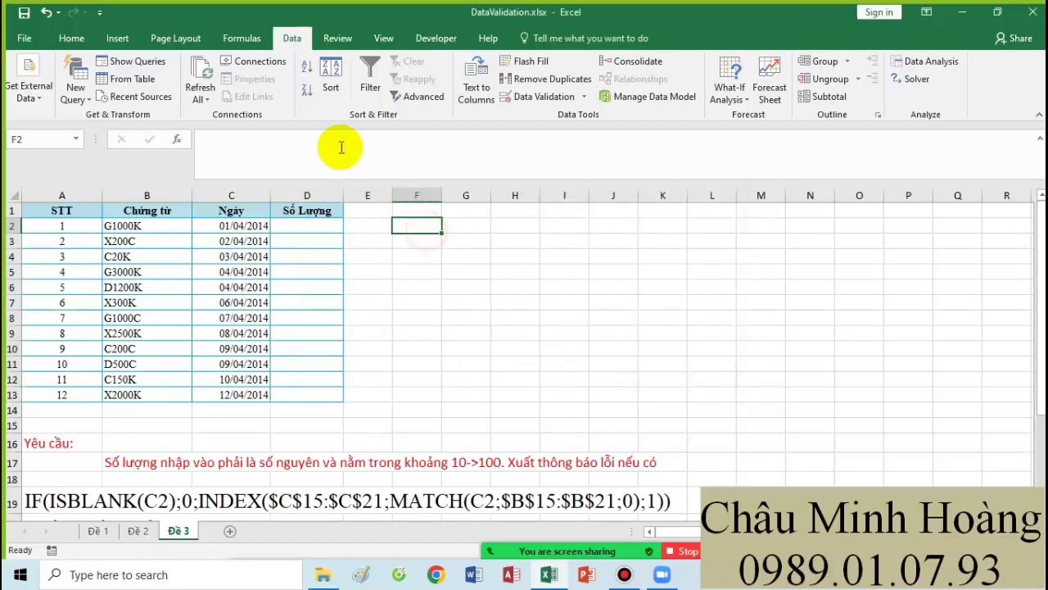
left_click(78, 41)
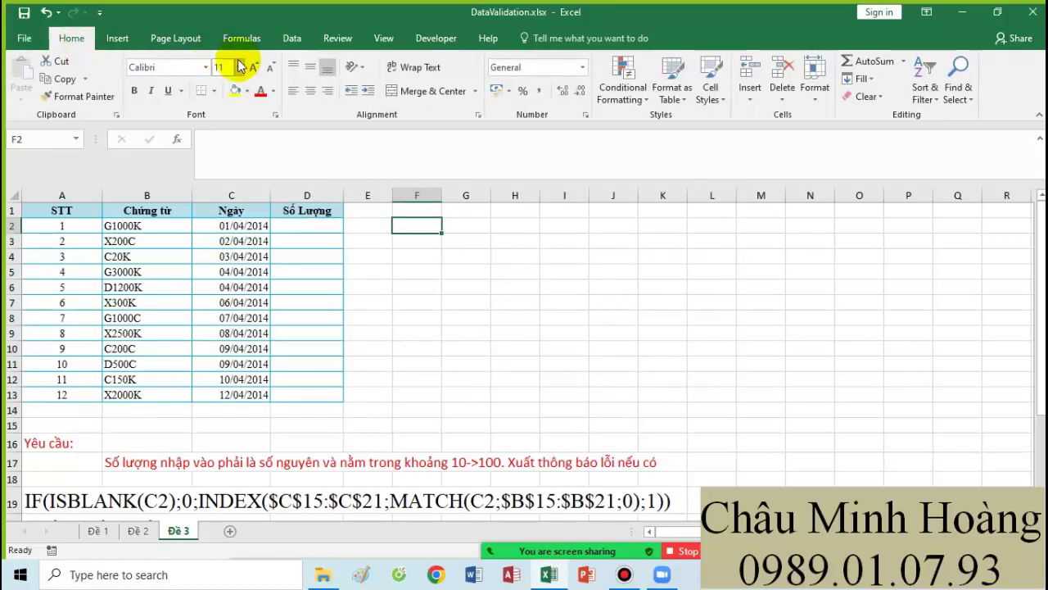
left_click(240, 66)
left_click(222, 206)
type("=")
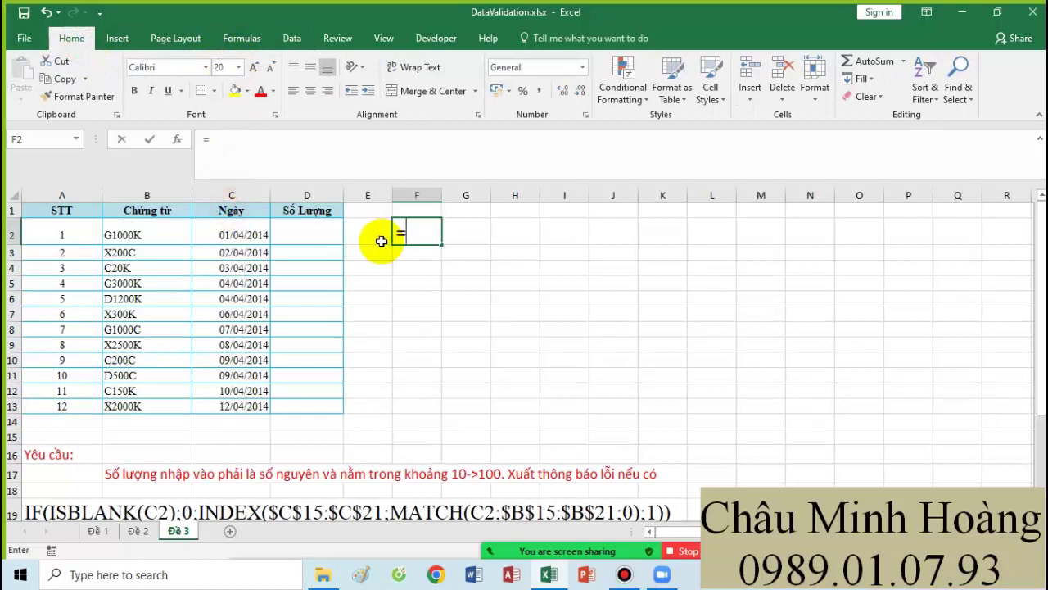
type("and(")
left_click(290, 237)
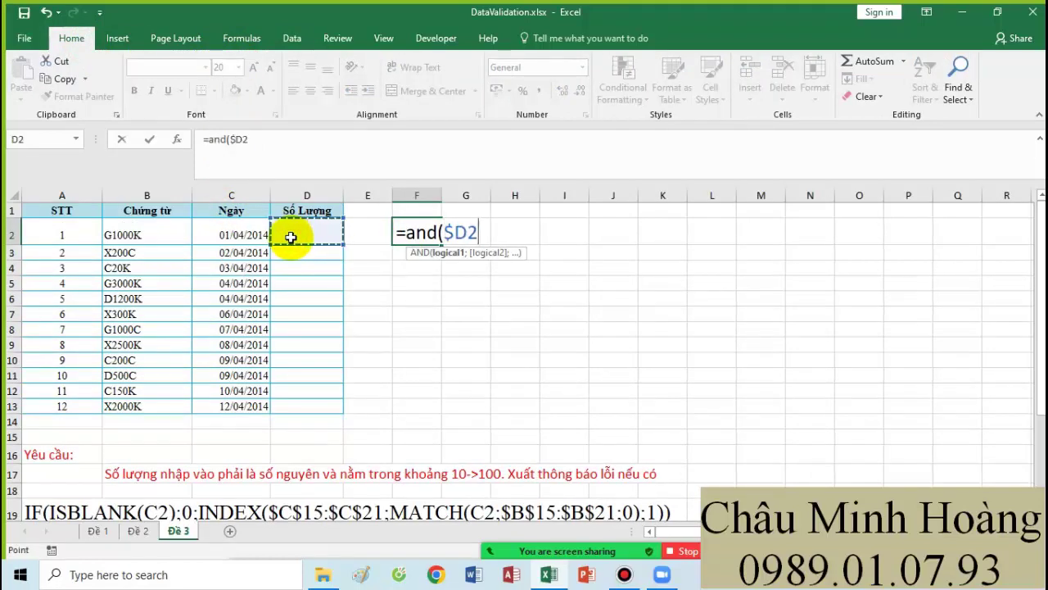
type(">=10;")
left_click(291, 236)
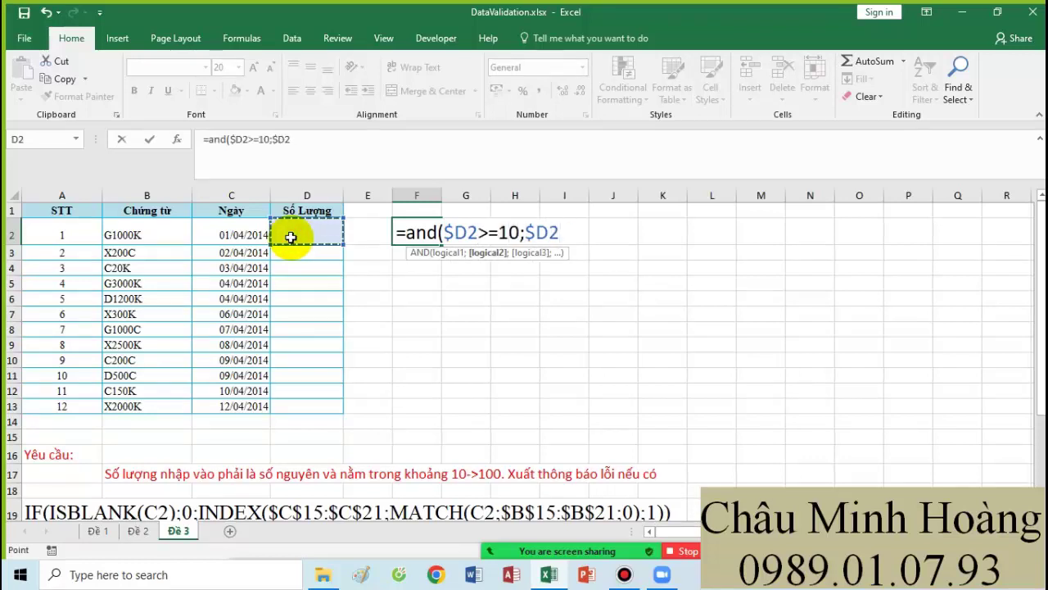
type("<=100)")
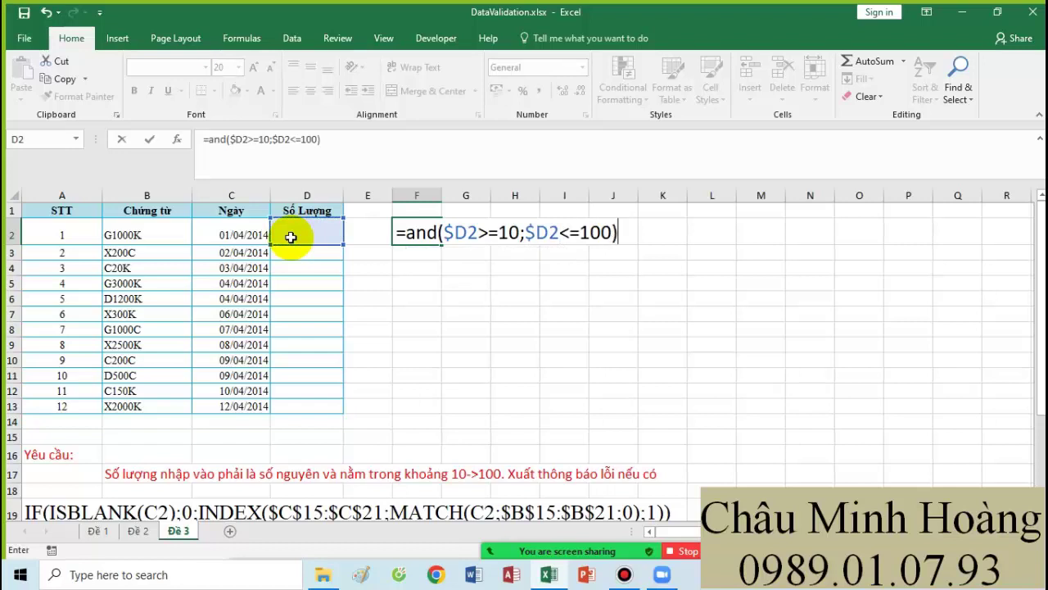
left_click_drag(406, 234, 599, 238)
key("Return")
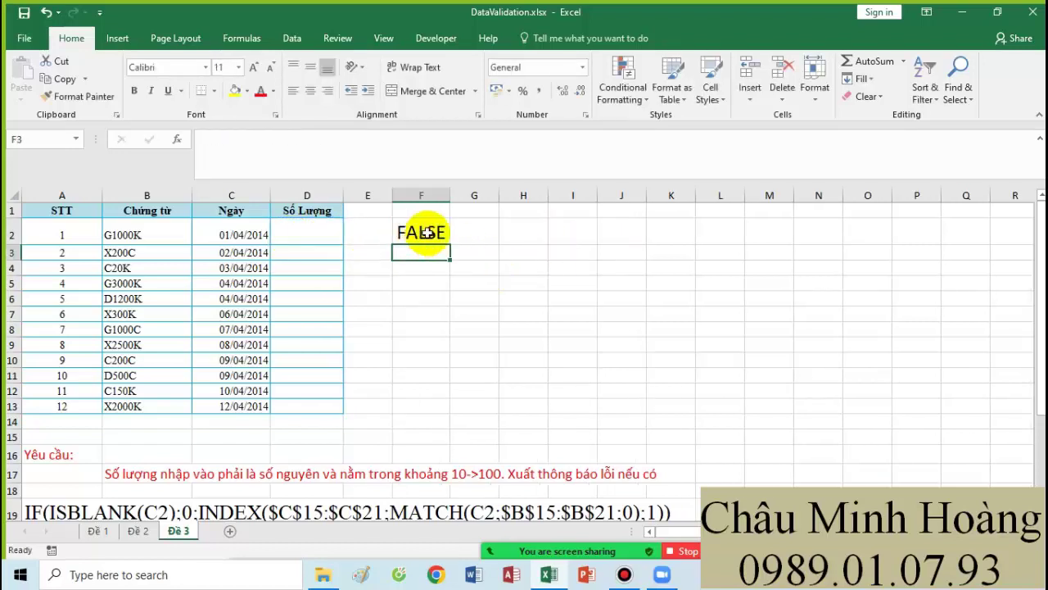
Step: Copy the formula text AND($D2>=10;$D2<=100) from F2 into the formula notes at cell A23
double_click(423, 232)
left_click_drag(423, 231, 632, 232)
key("Return")
scroll(409, 339, "down", 5)
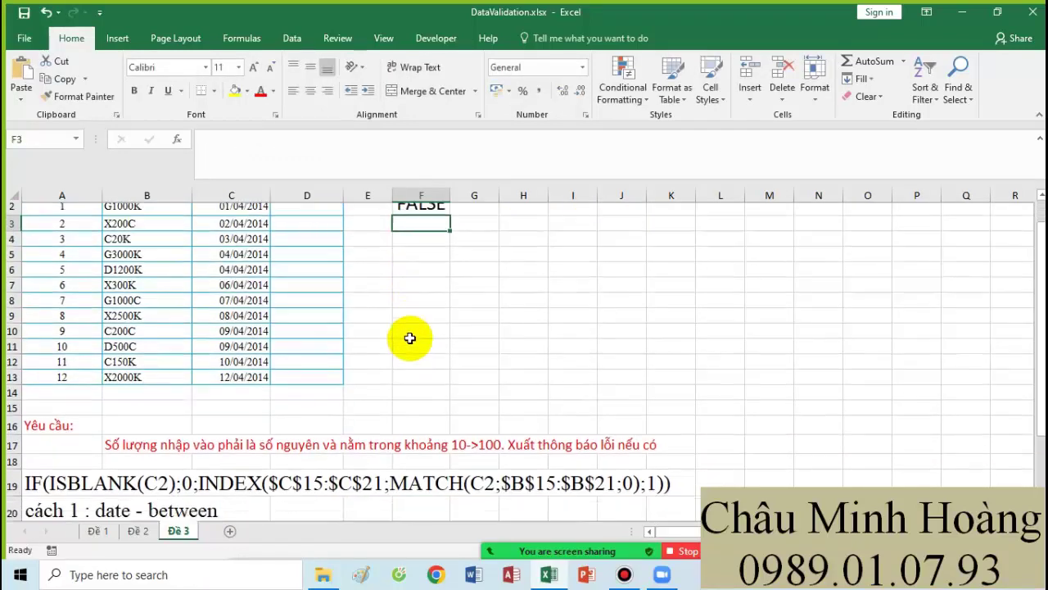
left_click(87, 378)
key("ctrl+v")
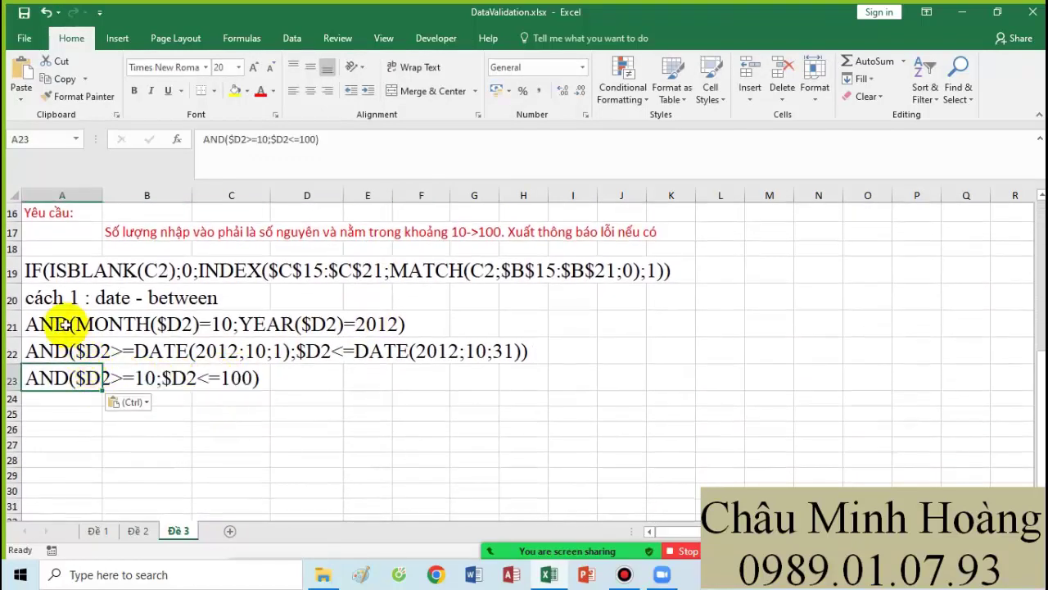
left_click_drag(47, 279, 663, 392)
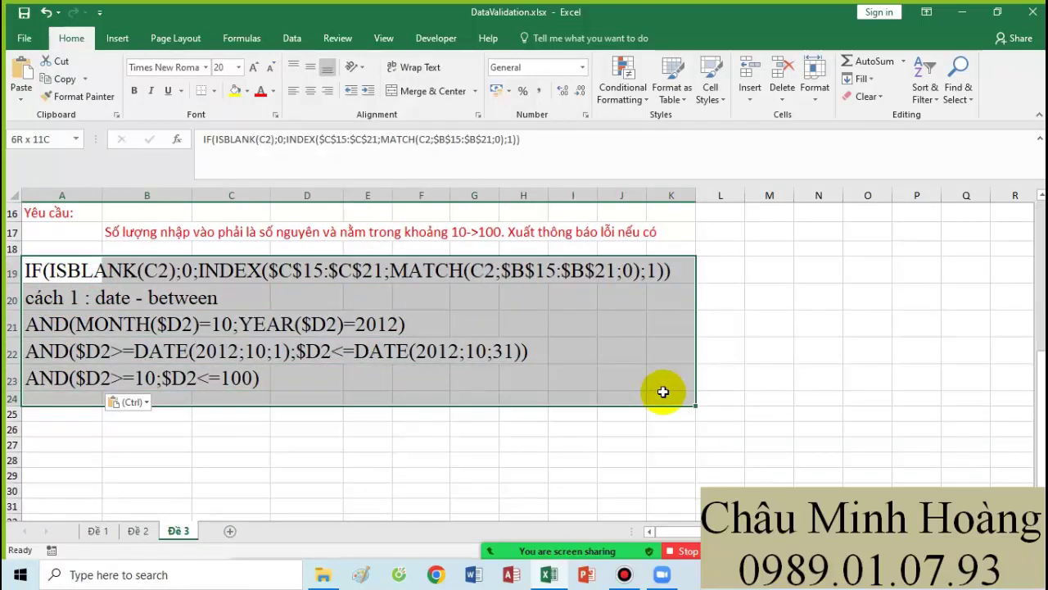
left_click(624, 575)
left_click(557, 103)
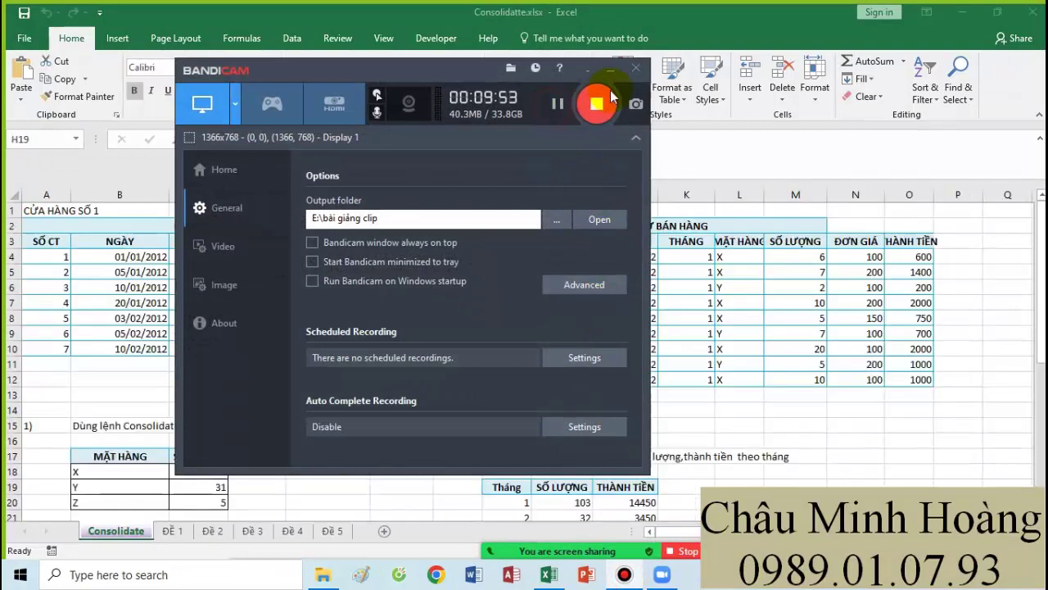
left_click(611, 72)
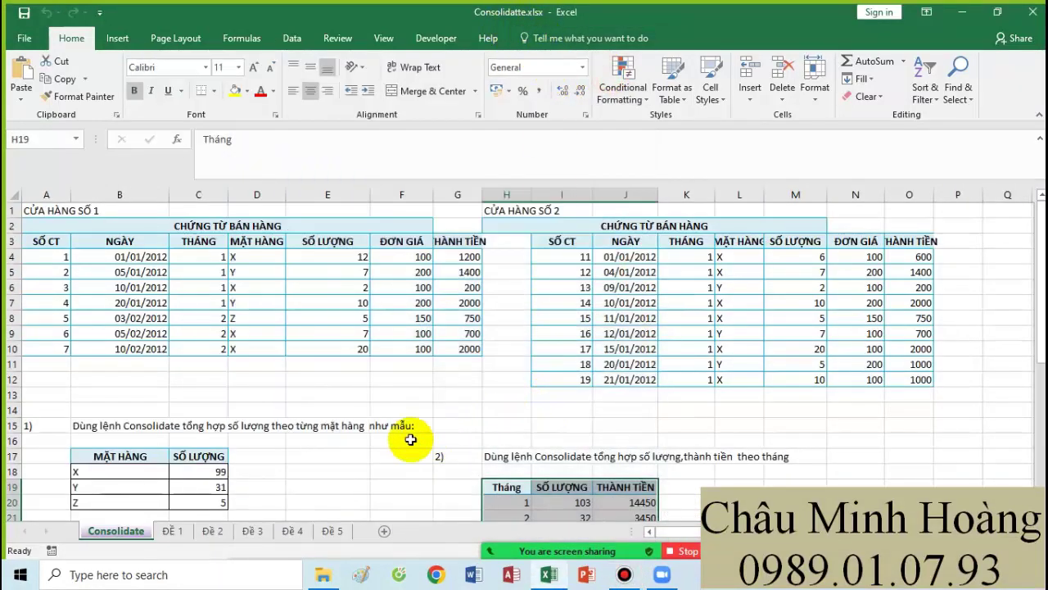
Step: Examine the two store tables and the Consolidate exercise requirements with their sample results on the Consolidate sheet
scroll(382, 440, "down", 4)
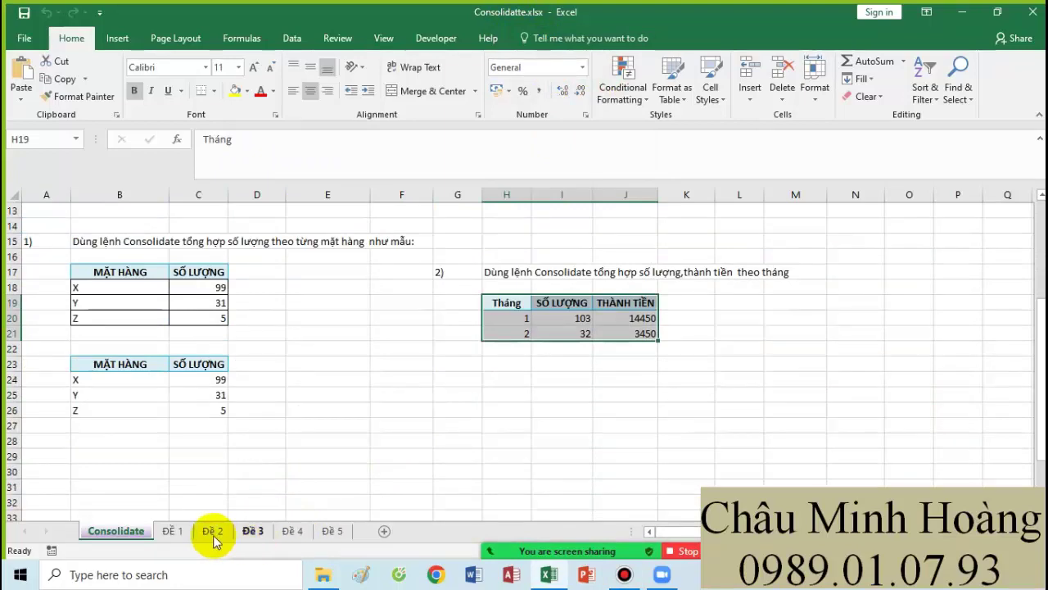
left_click(378, 453)
scroll(379, 448, "up", 4)
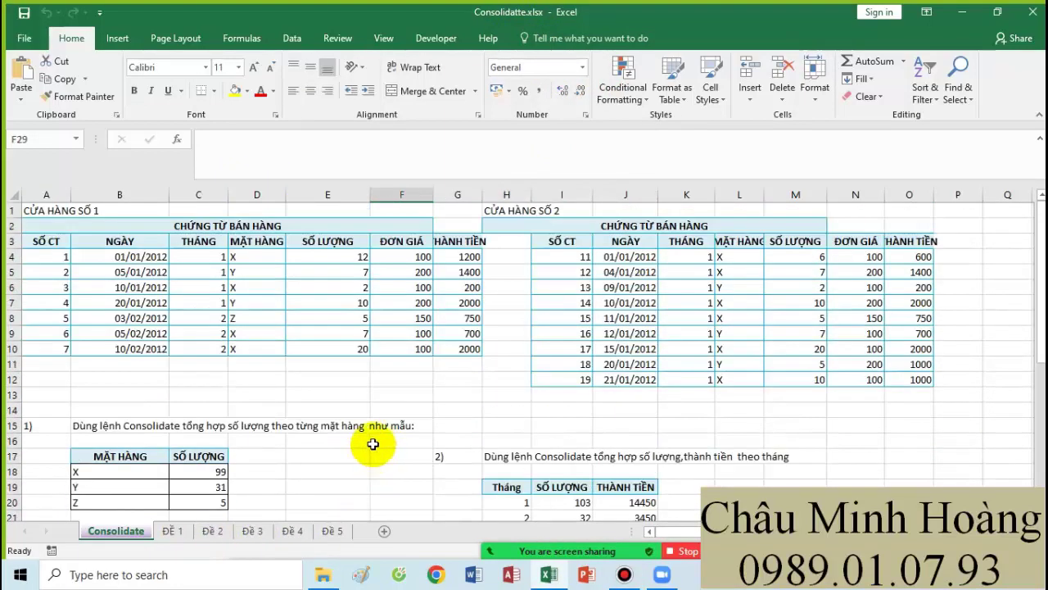
scroll(373, 443, "down", 5)
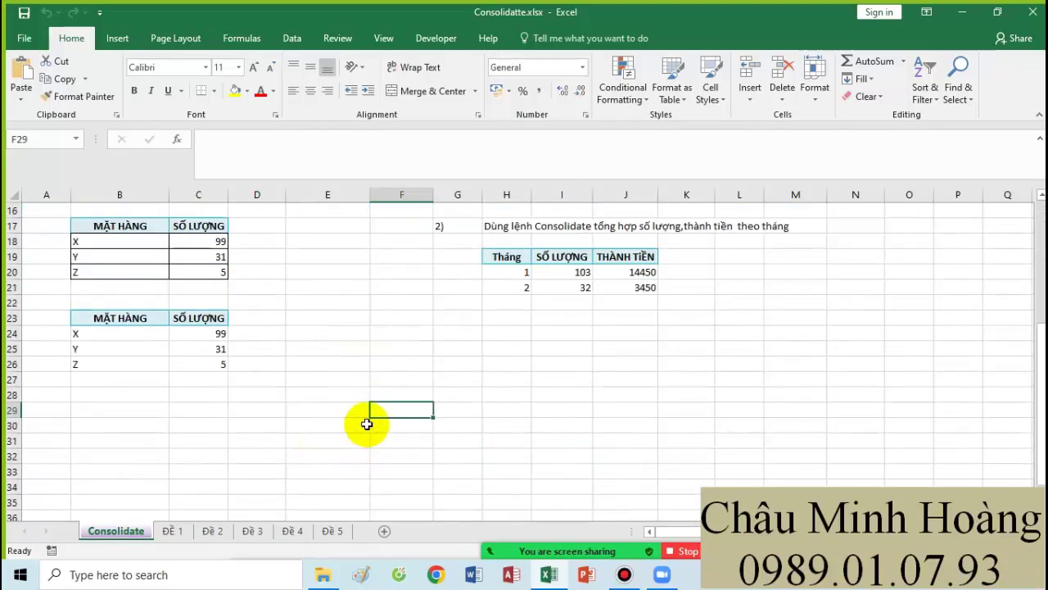
scroll(367, 424, "up", 3)
scroll(367, 423, "up", 1)
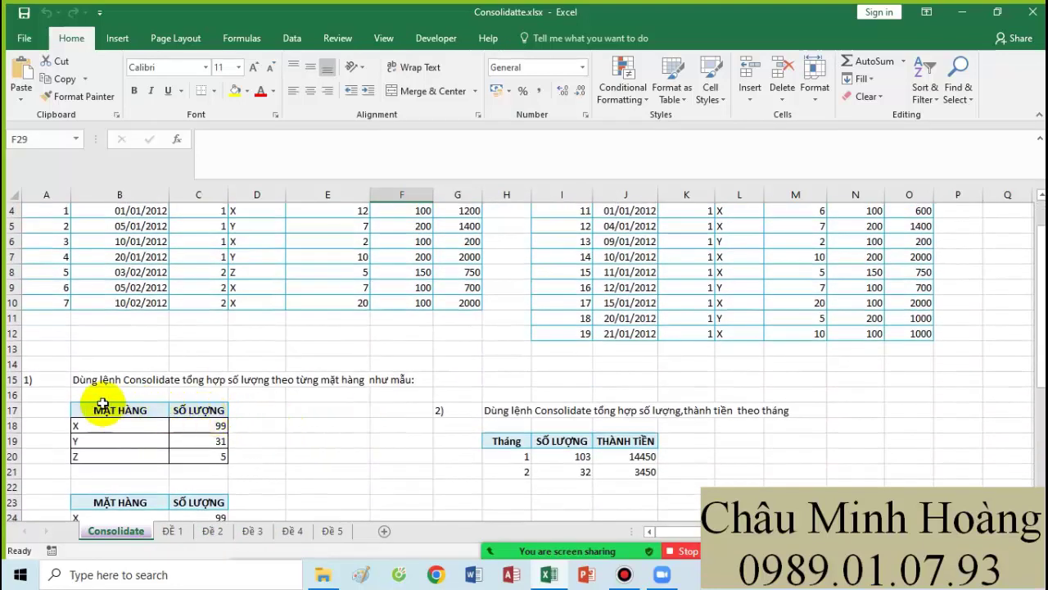
left_click_drag(103, 409, 224, 461)
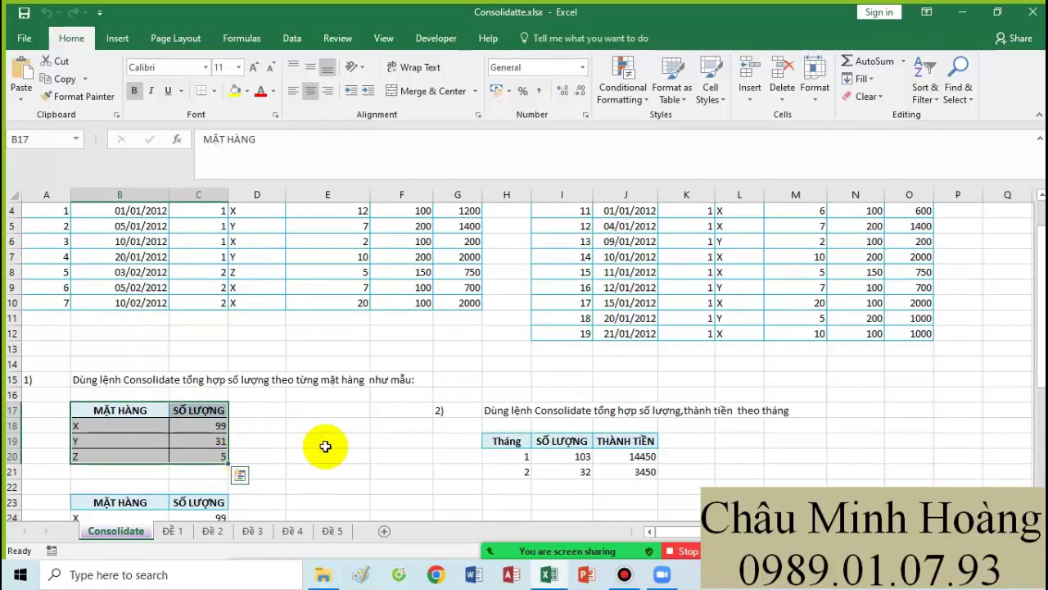
scroll(336, 436, "up", 1)
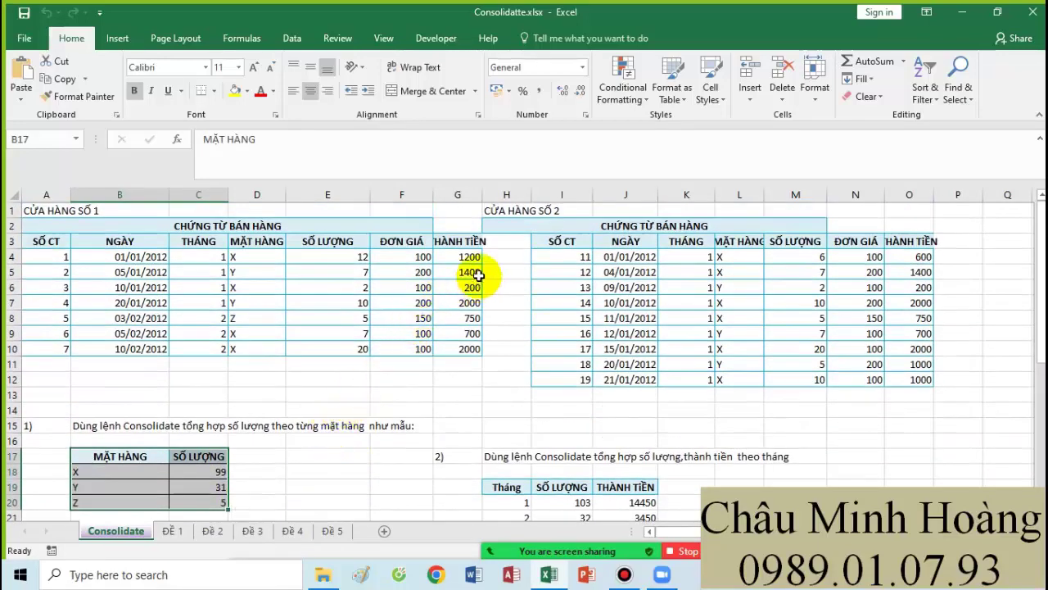
Step: Merge and center the CHỨNG TỪ BÁN HÀNG titles across I2:O2 for store 2 and A2:G2 for store 1
left_click(508, 228)
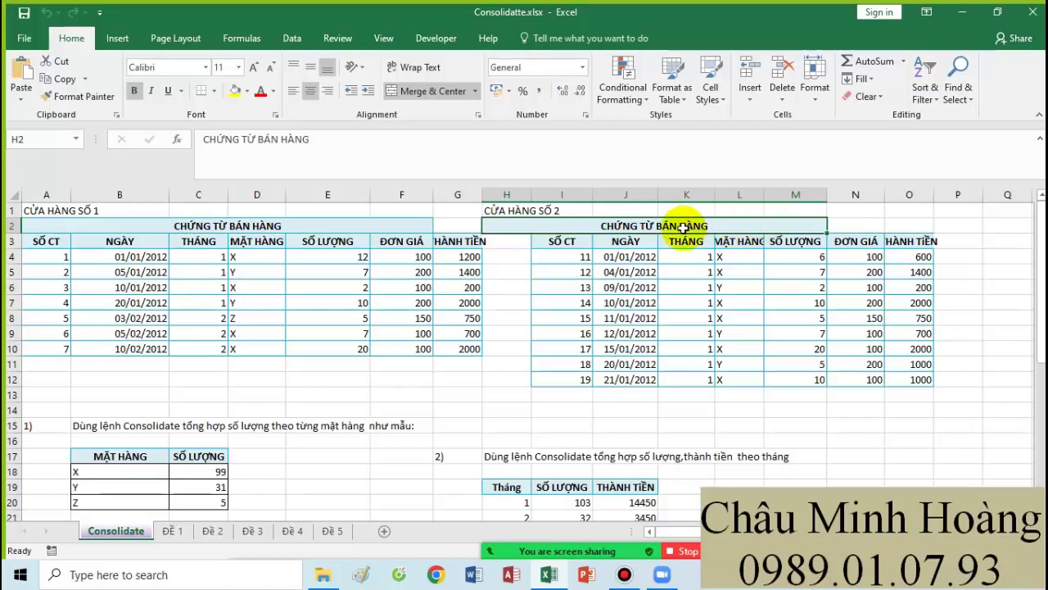
key("ctrl+c")
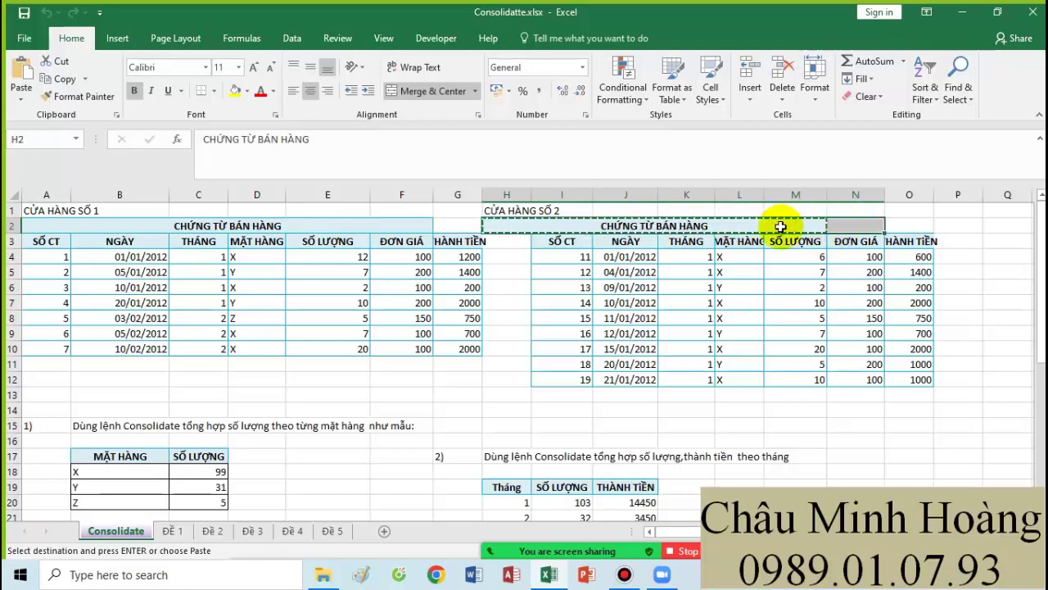
left_click(445, 91)
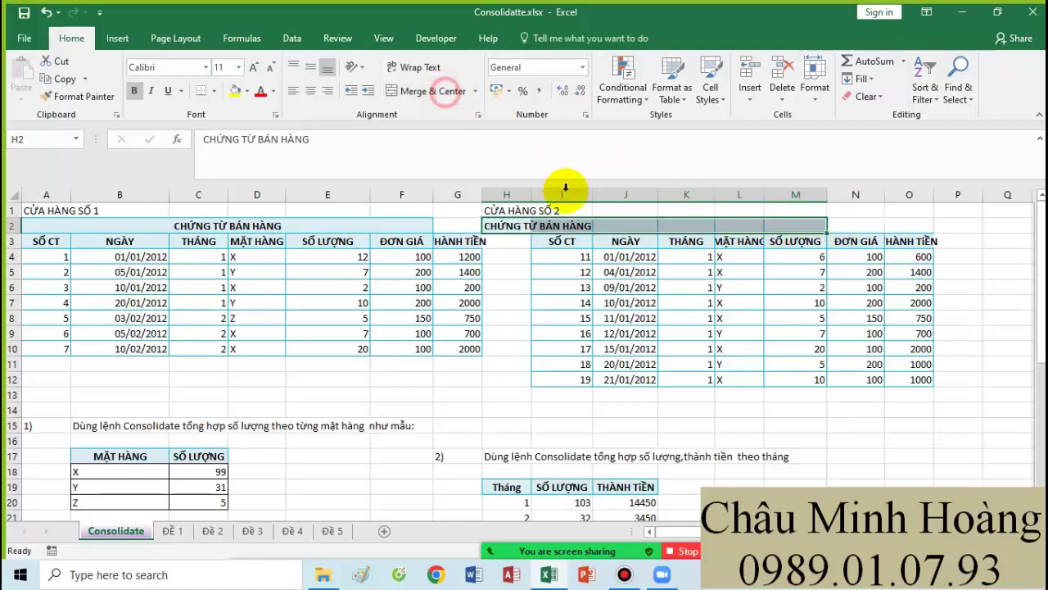
left_click(517, 227)
key("ctrl+c")
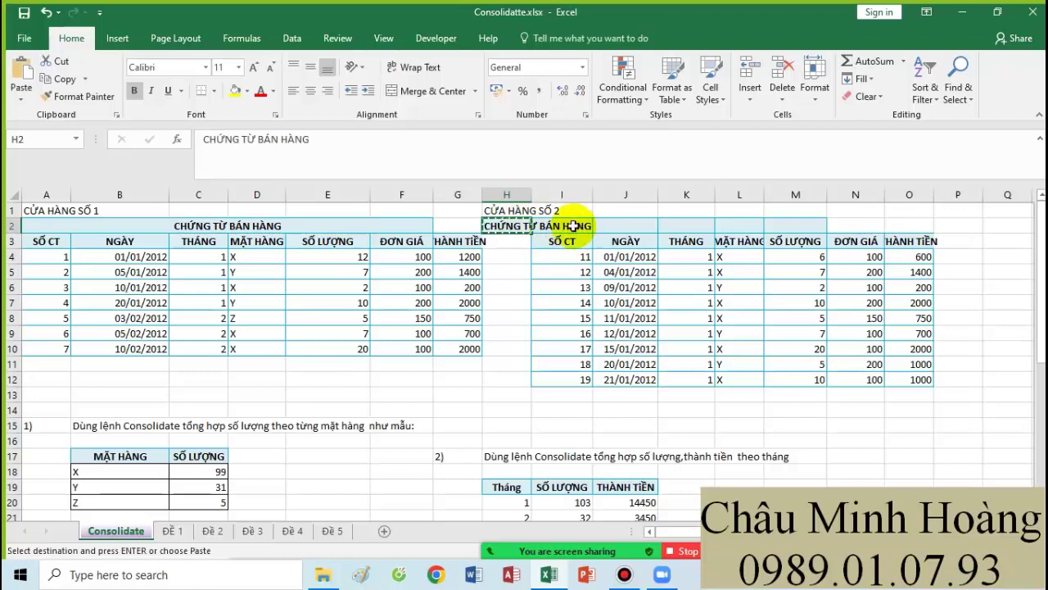
left_click(576, 227)
left_click_drag(576, 226, 909, 226)
key("ctrl+v")
left_click(433, 91)
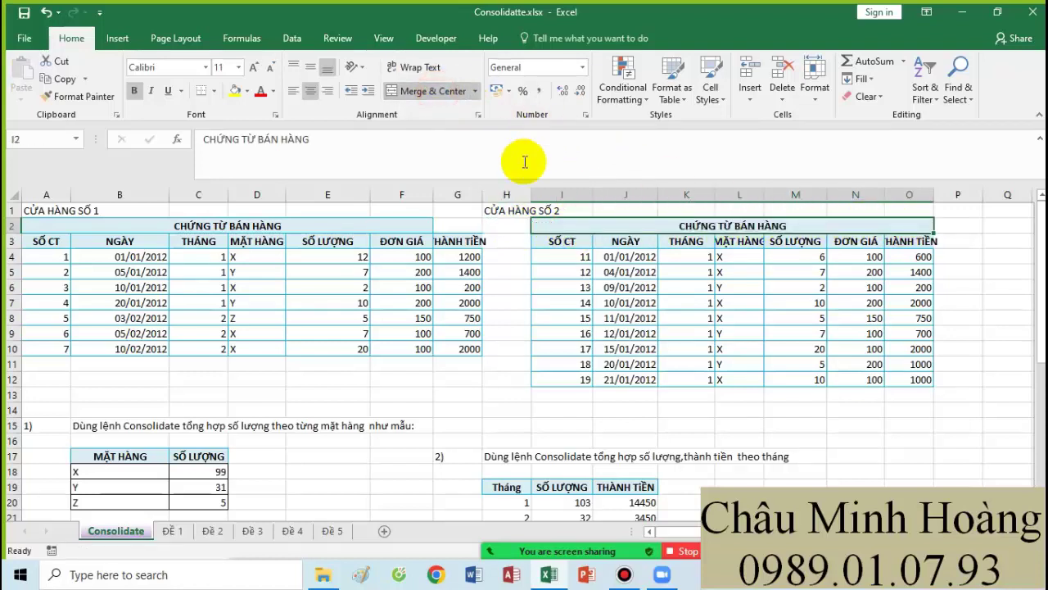
left_click_drag(192, 231, 459, 223)
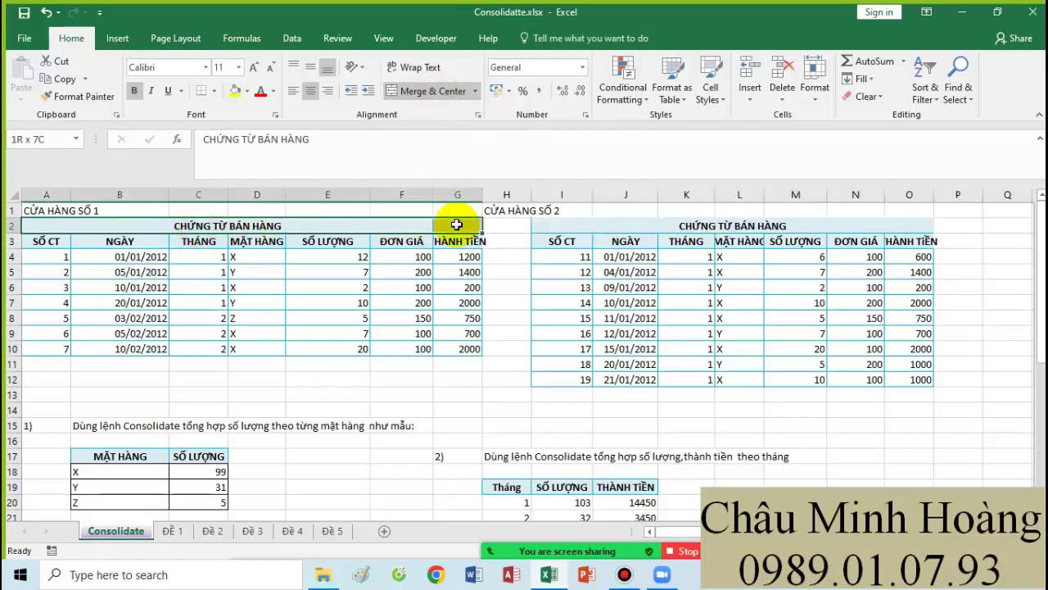
left_click(408, 100)
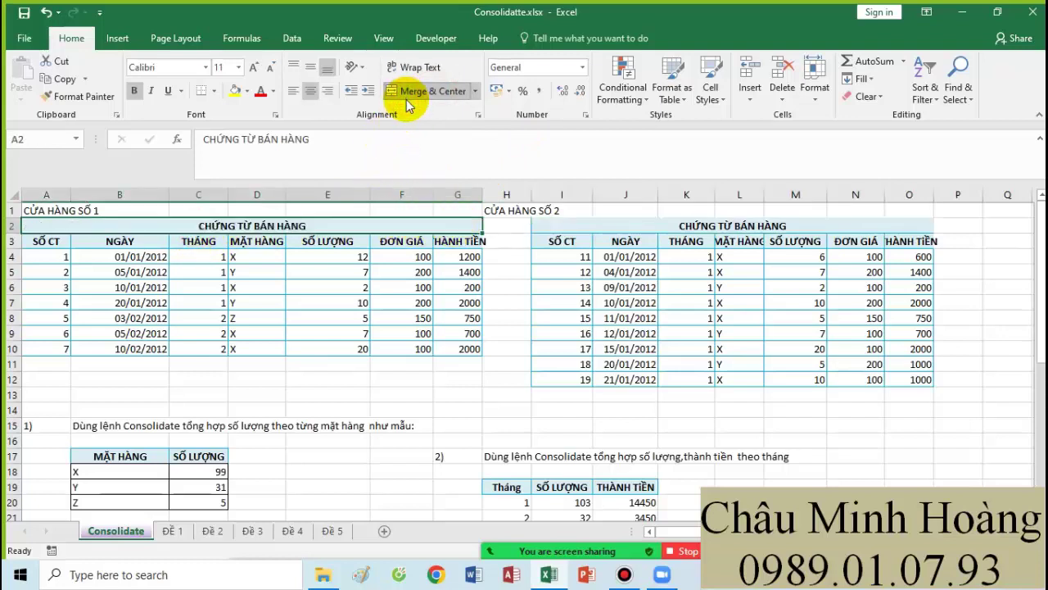
Step: Move the CỬA HÀNG SỐ 2 label from H1 to I1
left_click(495, 211)
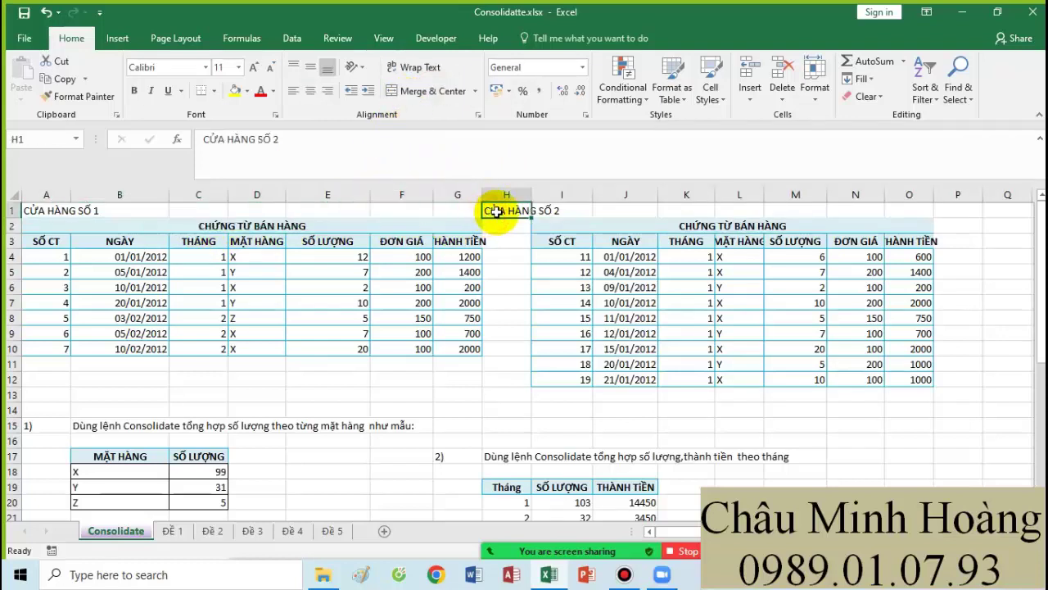
key("ctrl+x")
left_click(584, 210)
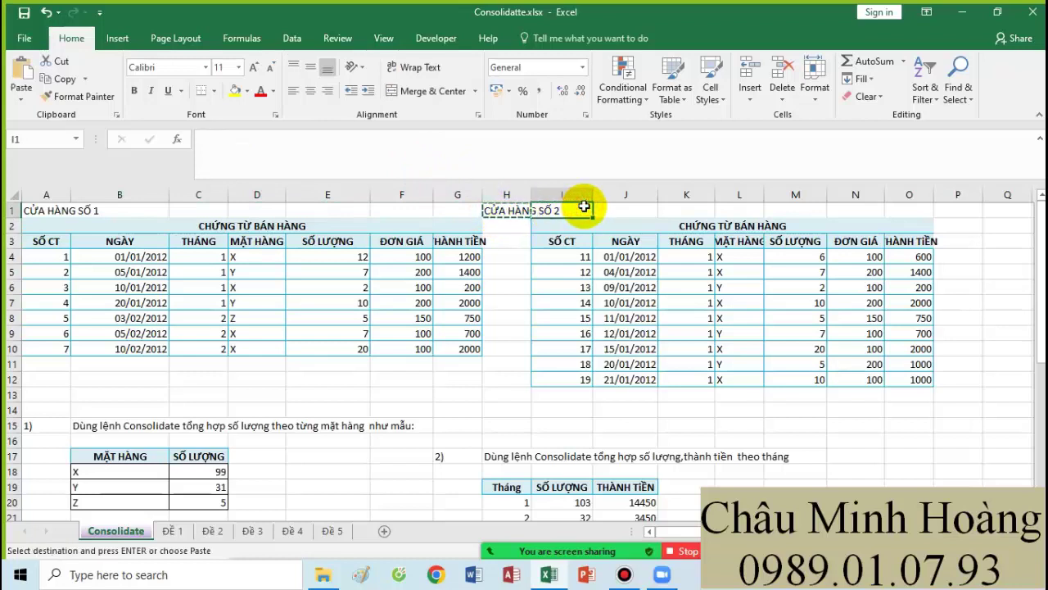
key("ctrl+v")
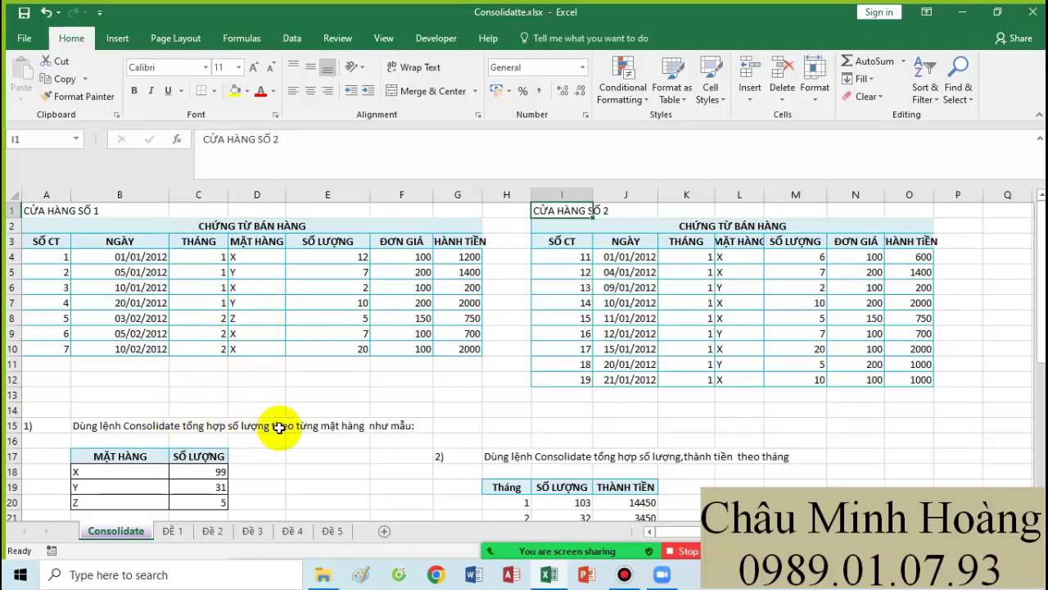
Step: Copy the MẶT HÀNG and SỐ LƯỢNG headers from D3:E3 to B29:C29
scroll(271, 420, "down", 1)
scroll(258, 352, "up", 1)
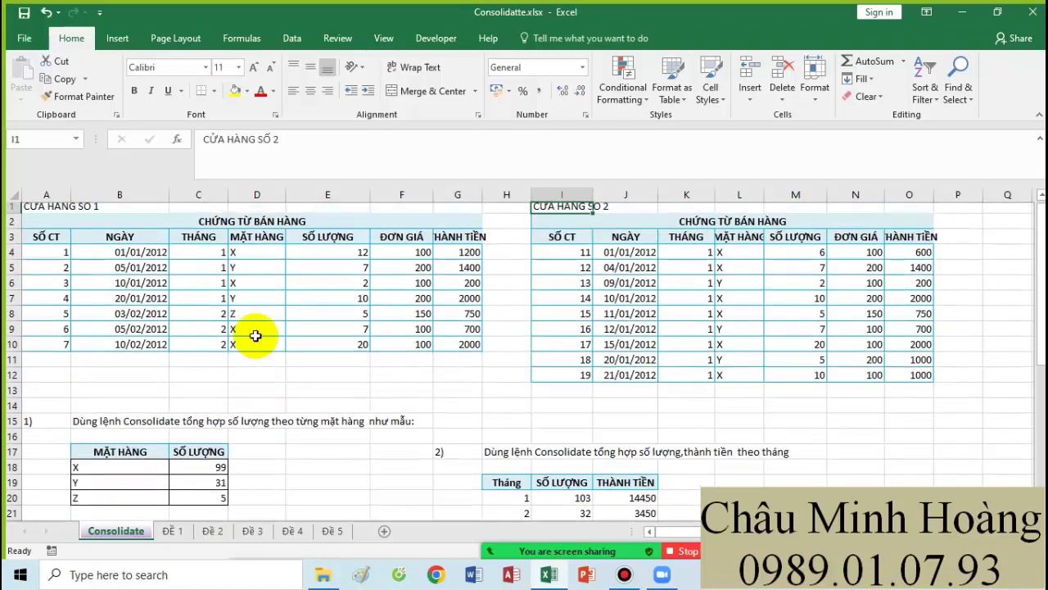
left_click(262, 245)
left_click(328, 241, "ctrl")
key("ctrl+c")
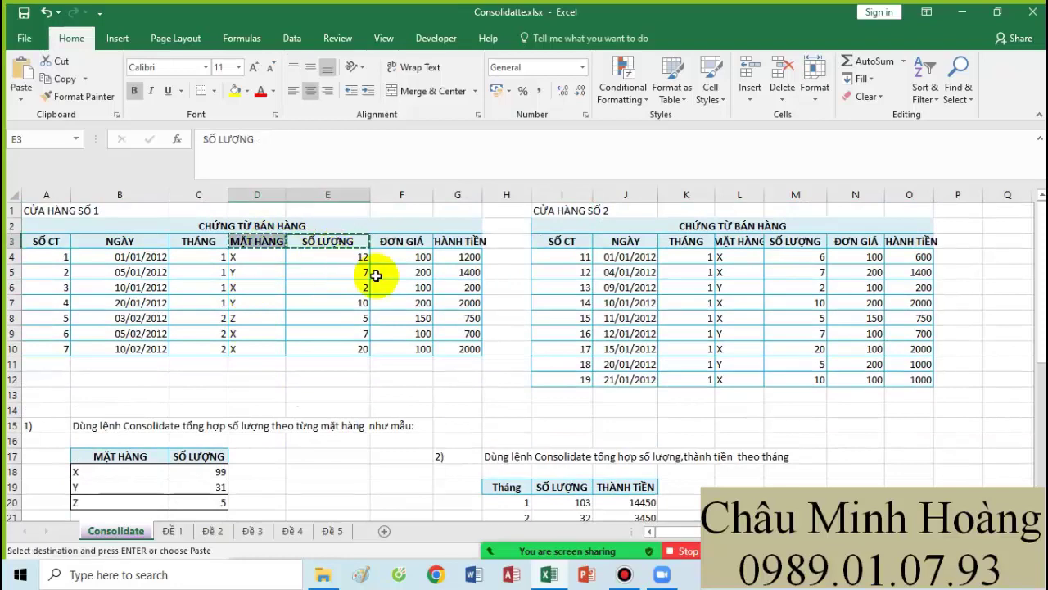
scroll(374, 276, "down", 6)
left_click(123, 366)
key("ctrl+v")
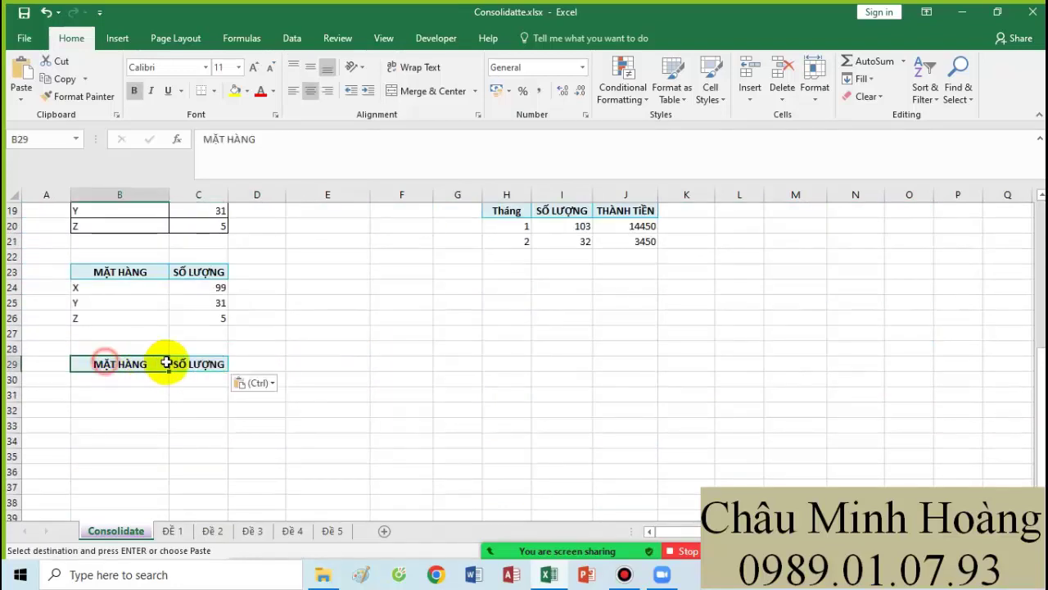
Step: Start a Consolidate for B29:C29 and delete the references $C$3:$G$10 and $K$3:$O$12 from its list
left_click(292, 41)
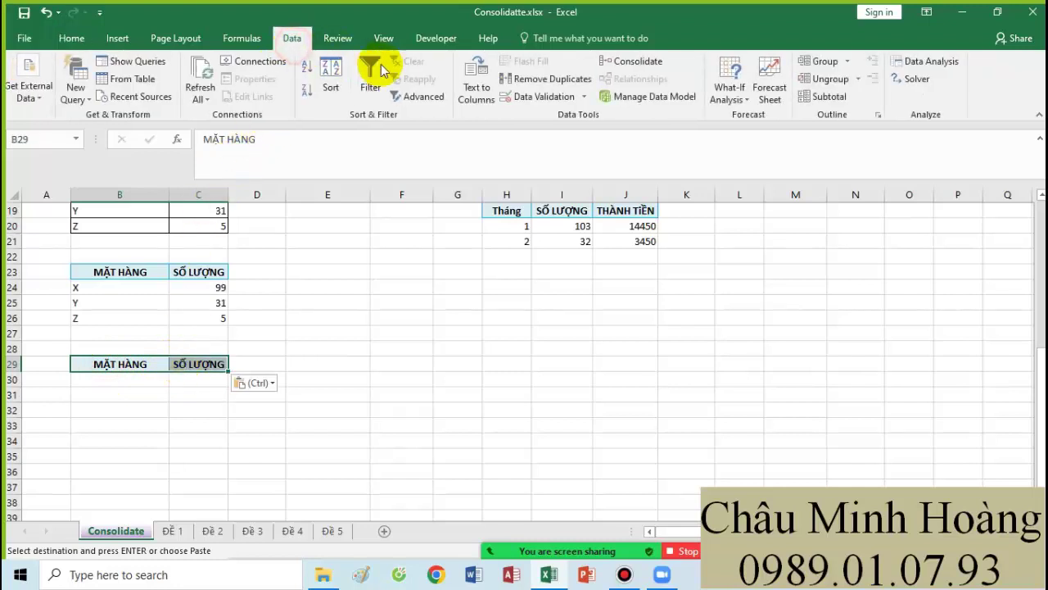
left_click(652, 62)
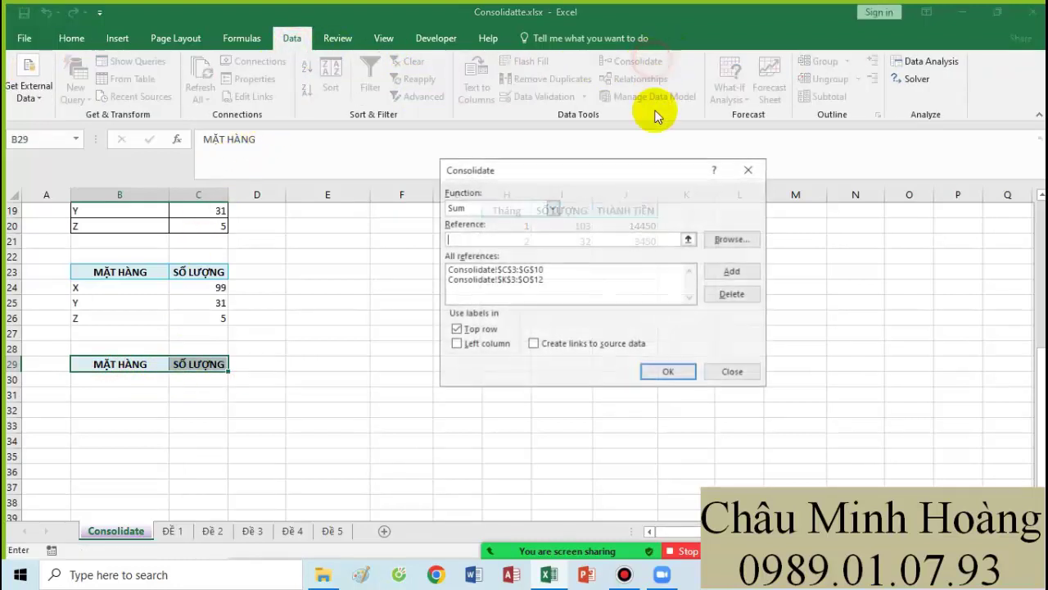
left_click(538, 270)
left_click(733, 294)
left_click(596, 270)
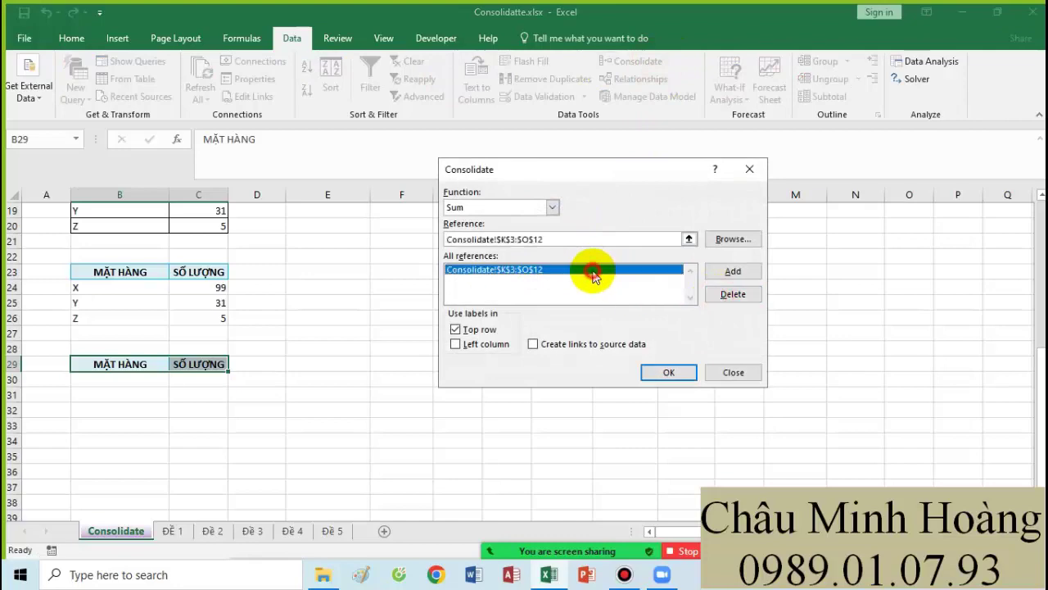
left_click(733, 294)
left_click(554, 238)
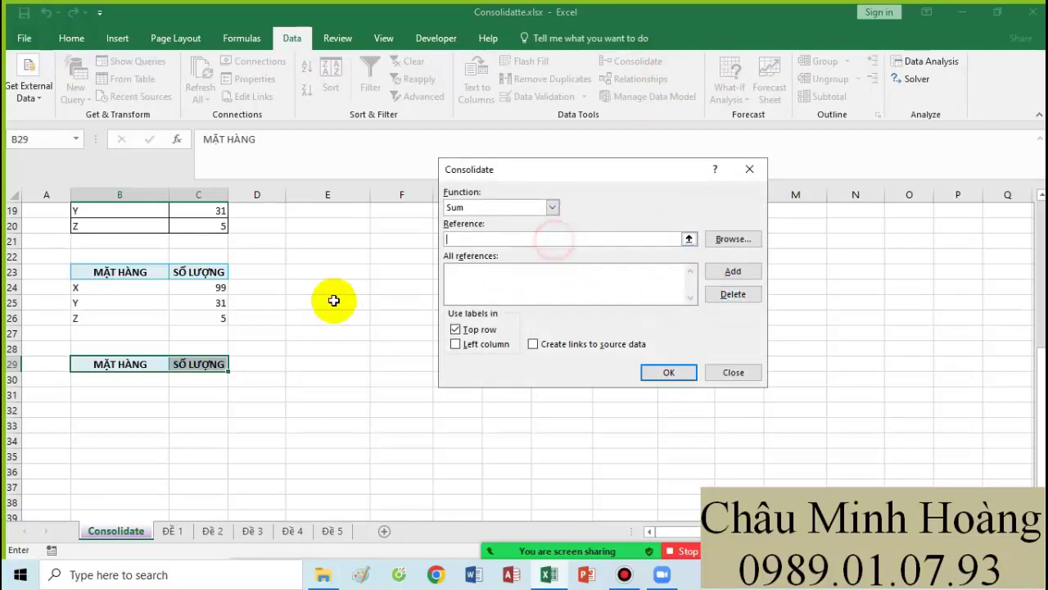
Step: Add store 1's MẶT HÀNG and SỐ LƯỢNG range D3:E10 to the Consolidate references
scroll(327, 304, "up", 1)
scroll(328, 304, "up", 5)
scroll(210, 274, "up", 1)
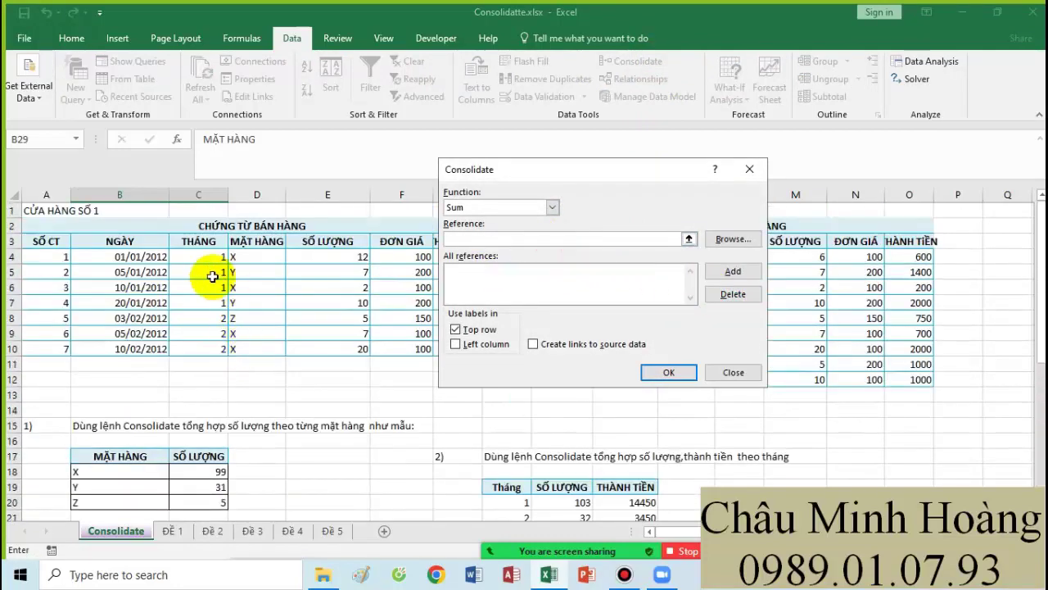
left_click_drag(244, 246, 361, 350)
left_click(733, 271)
Step: Use both the top row and left column labels, run the Sum consolidation at B29:C29, and compare its X total with the sample
left_click(455, 330)
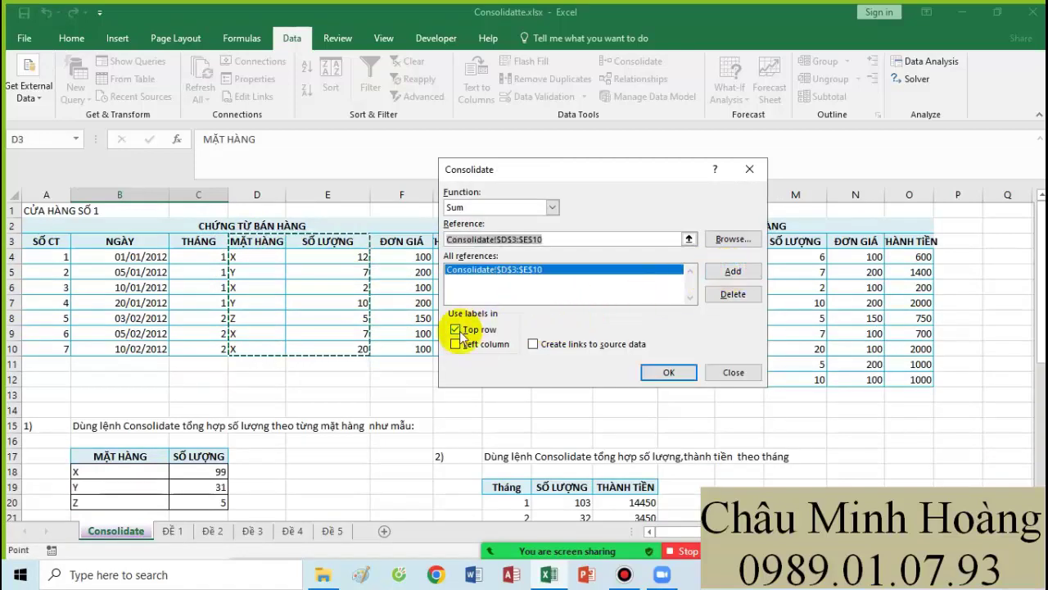
left_click(456, 344)
left_click(668, 372)
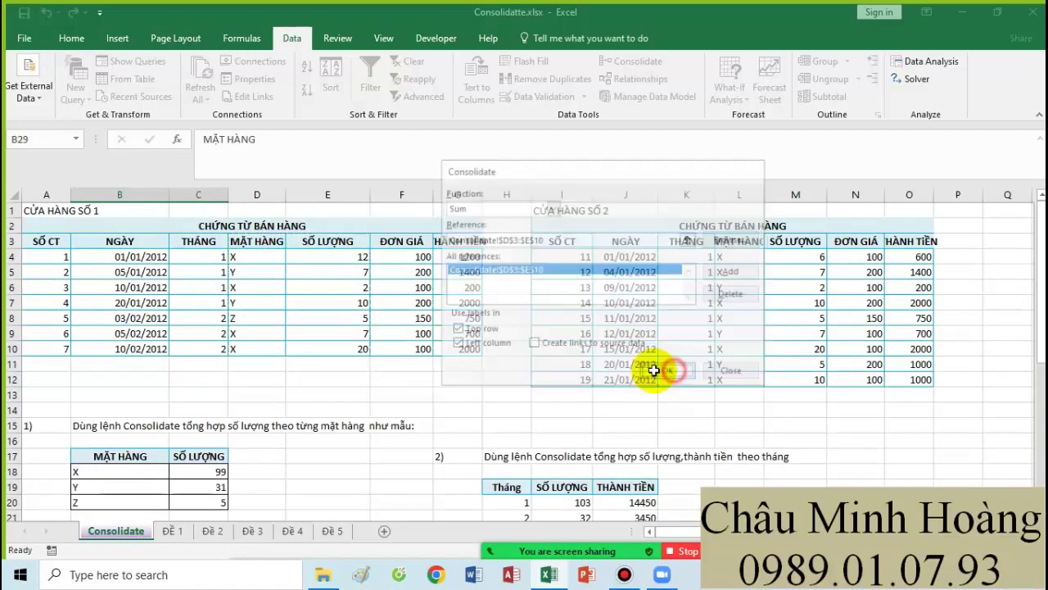
scroll(239, 390, "down", 2)
scroll(215, 336, "up", 3)
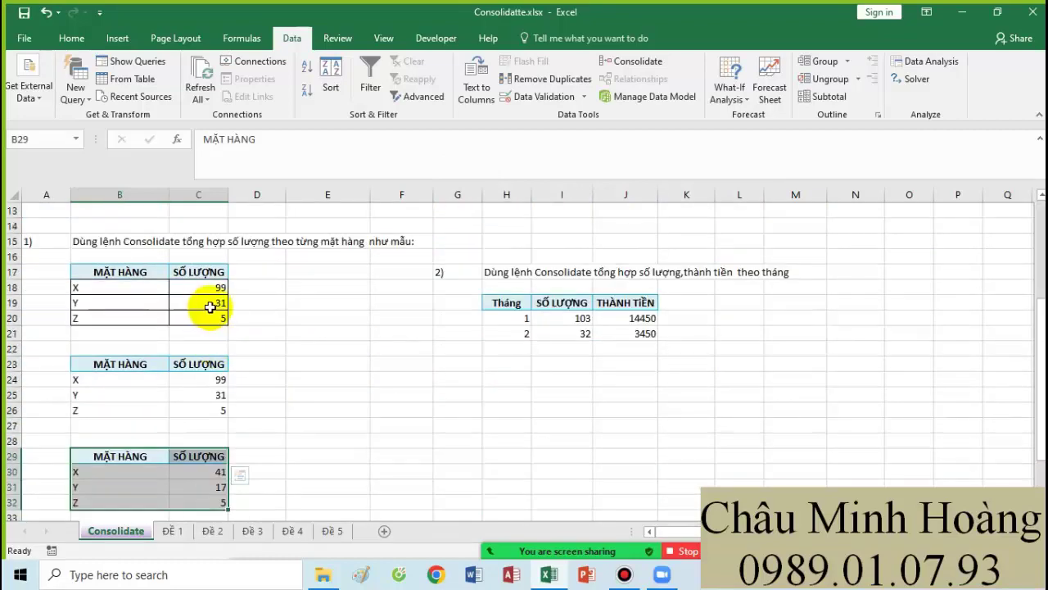
left_click(204, 280)
scroll(215, 421, "down", 2)
left_click(213, 423)
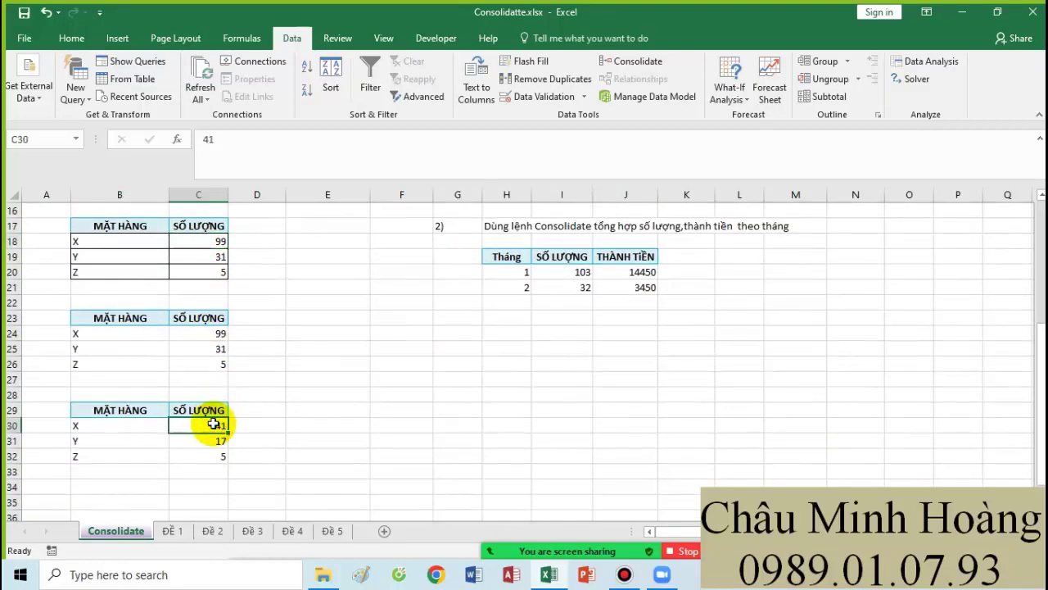
Step: Rerun Consolidate at B29:C29 with store 2's range L3:M12 added alongside the D3:E10 reference
left_click_drag(134, 411, 175, 412)
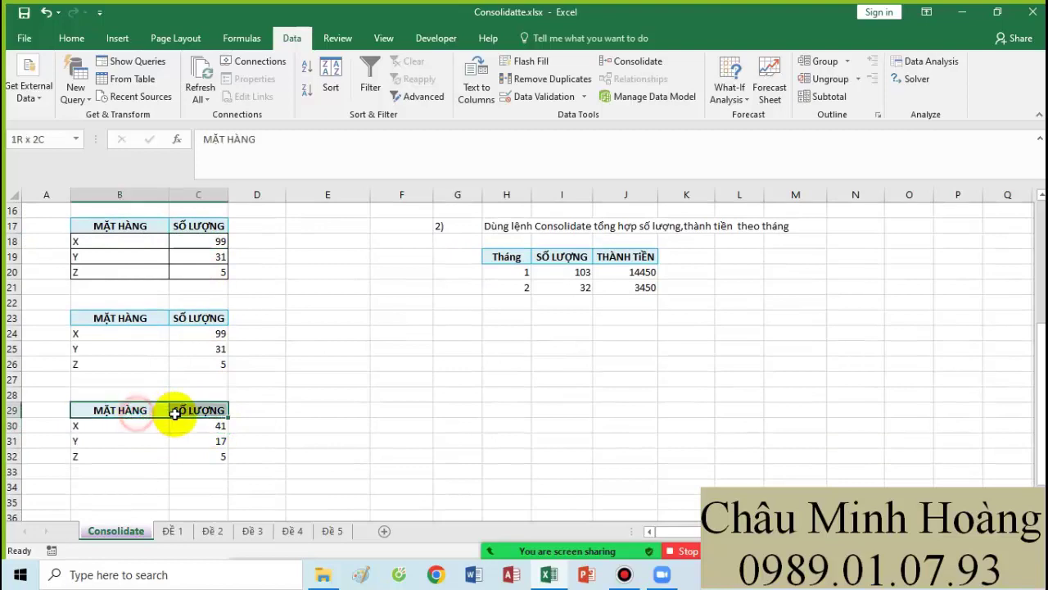
left_click(632, 61)
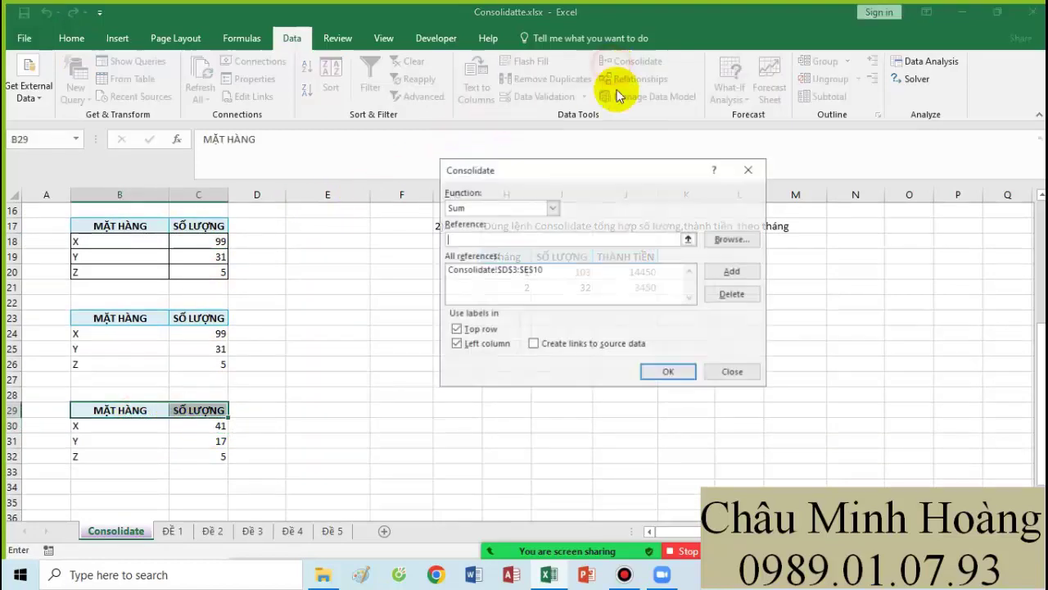
left_click(545, 239)
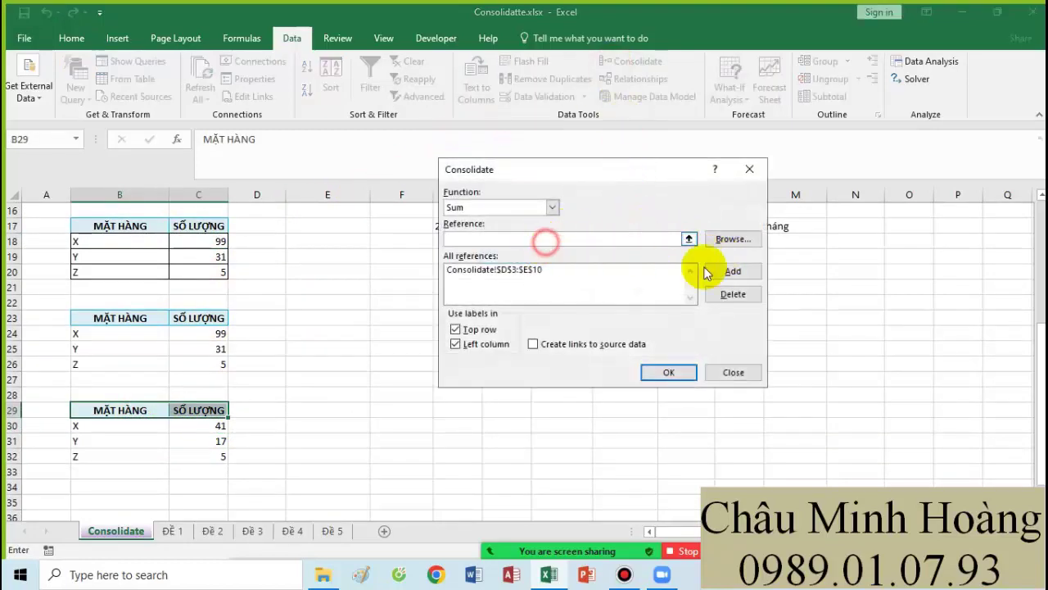
scroll(773, 270, "up", 5)
left_click_drag(592, 169, 360, 196)
left_click_drag(741, 241, 763, 377)
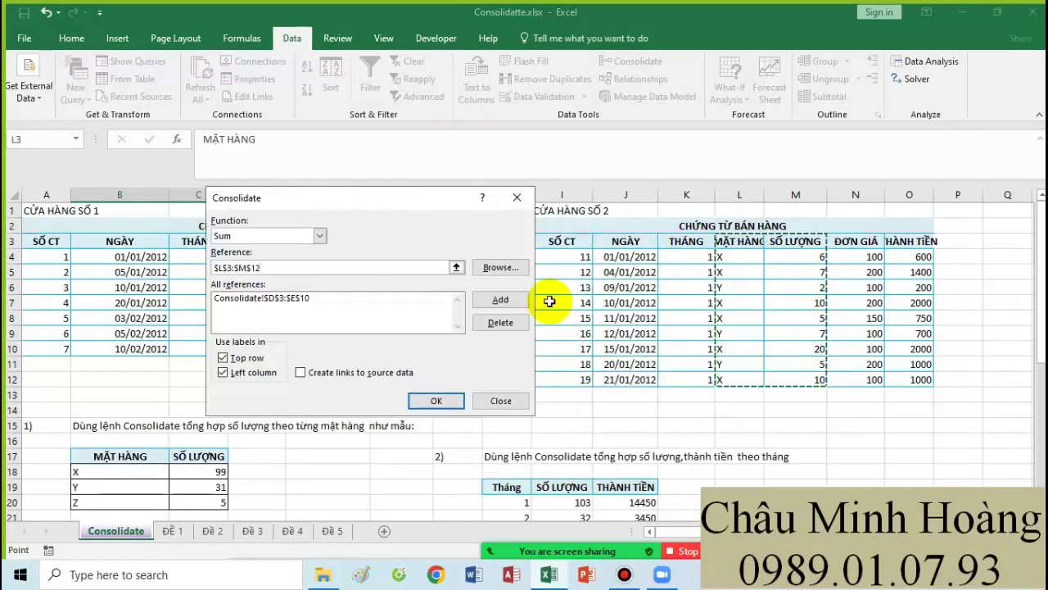
left_click(500, 301)
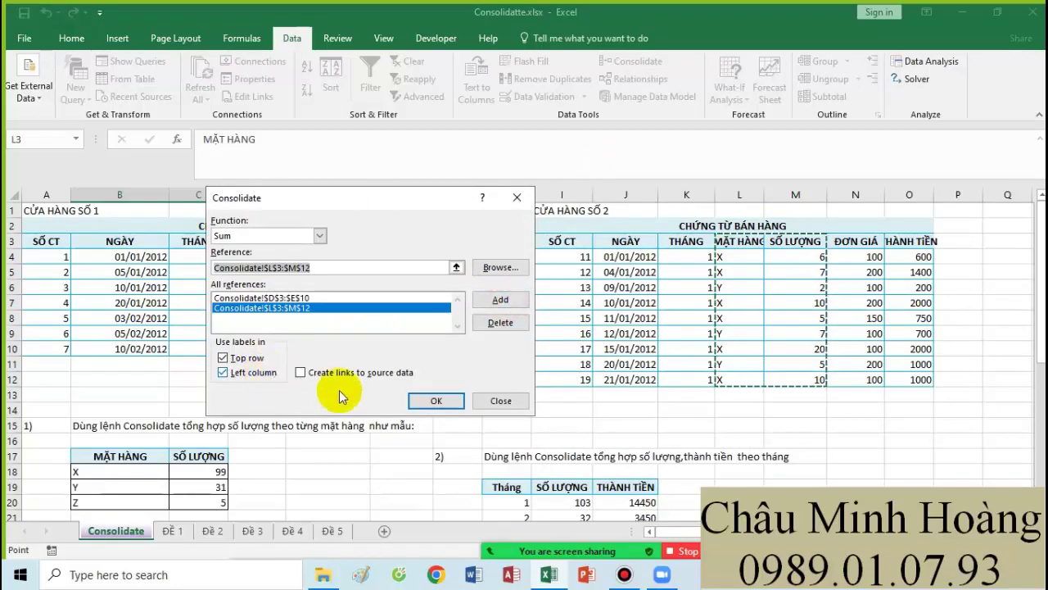
left_click(436, 401)
left_click_drag(141, 363, 208, 410)
Step: Examine the sample monthly summary in H19:J21 and the THÁNG column of the store 1 table
scroll(468, 391, "up", 4)
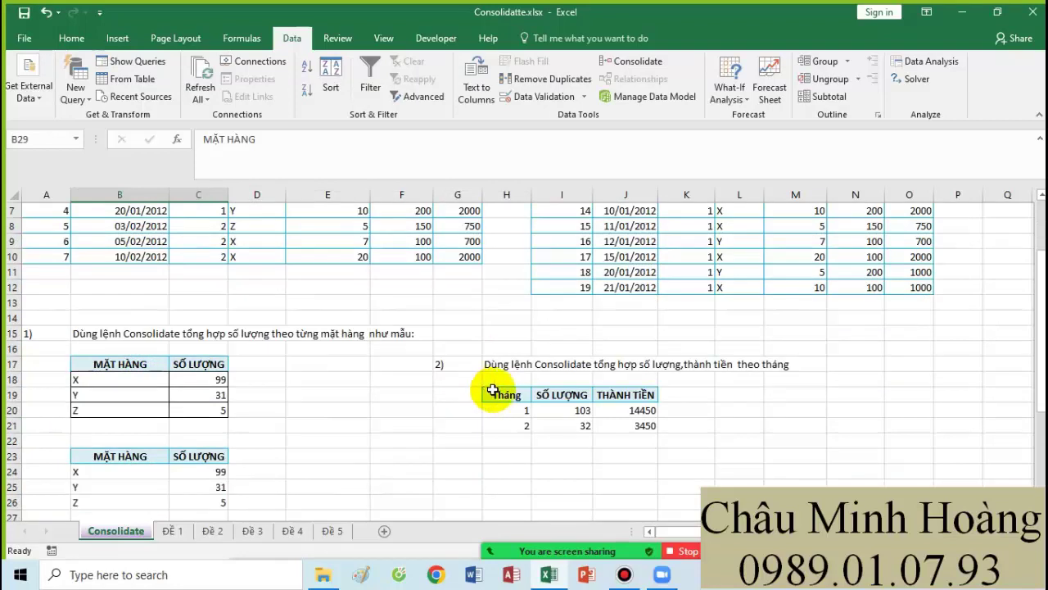
left_click_drag(492, 389, 627, 426)
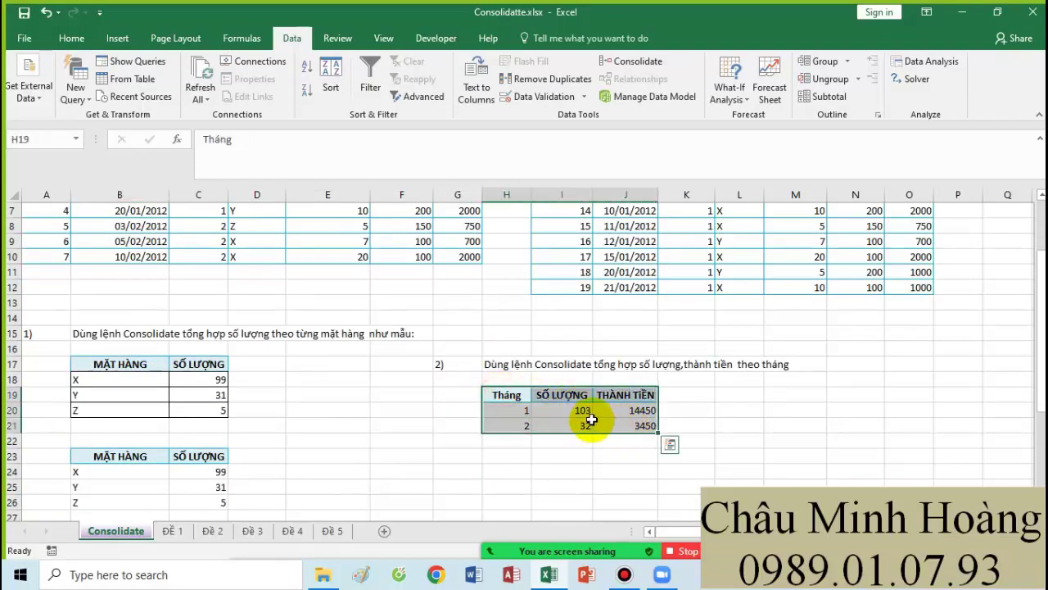
left_click_drag(508, 396, 601, 396)
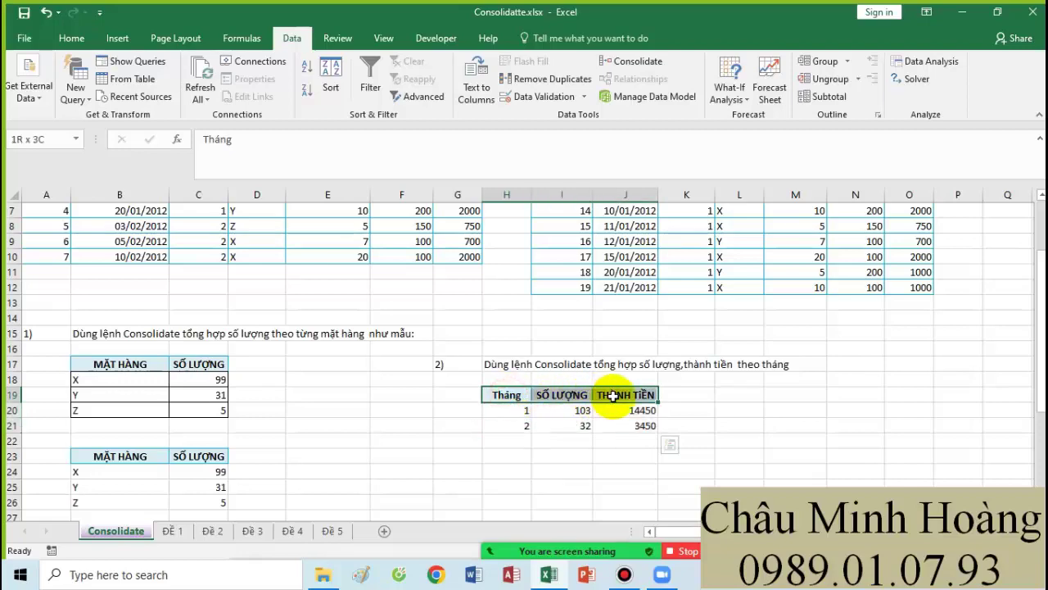
scroll(607, 401, "down", 5)
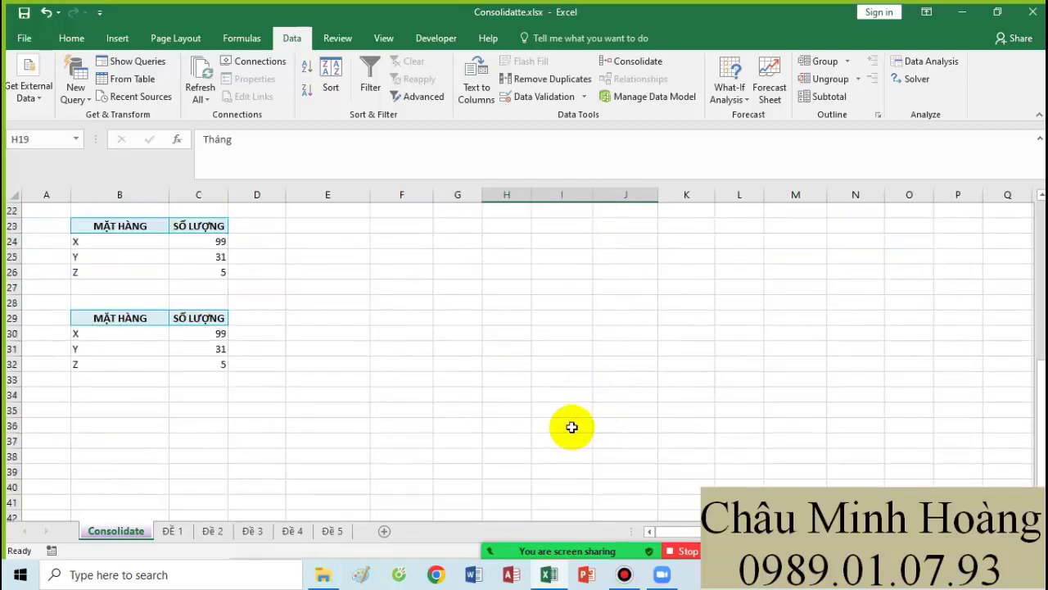
left_click(529, 420)
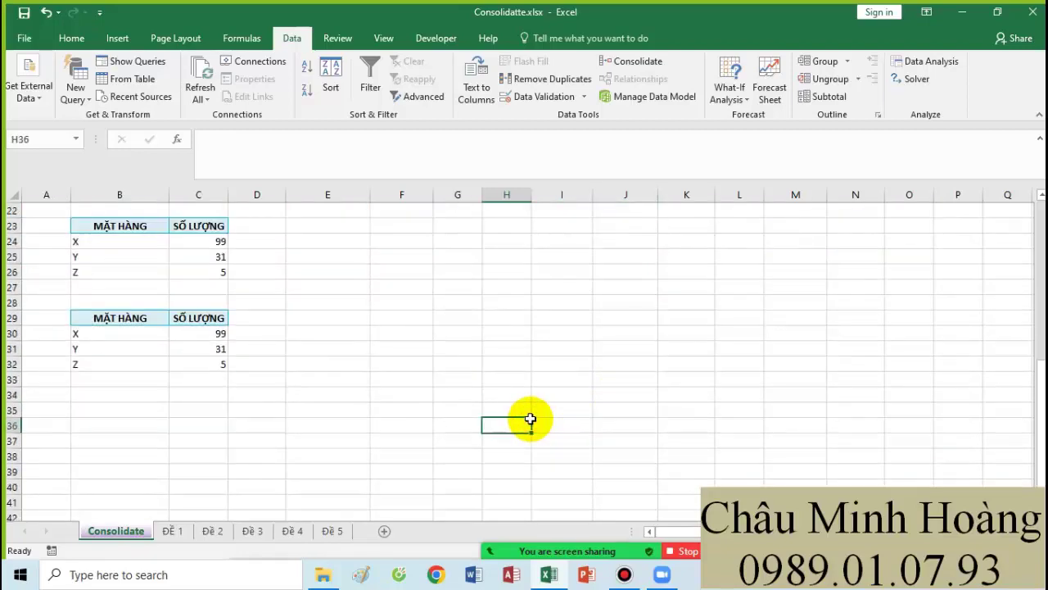
scroll(491, 393, "up", 4)
left_click_drag(516, 350, 624, 384)
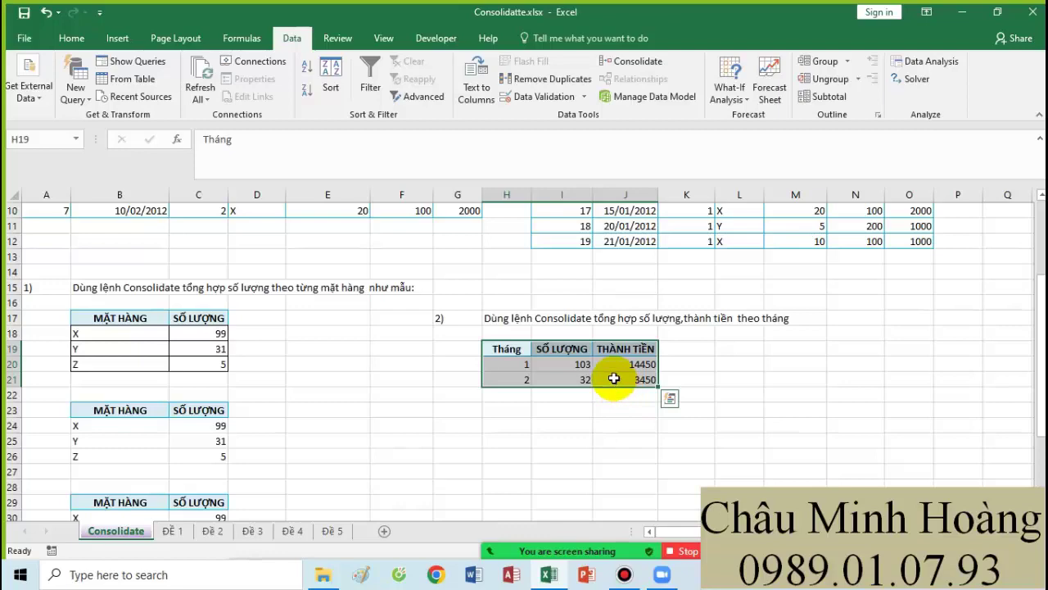
scroll(614, 379, "up", 3)
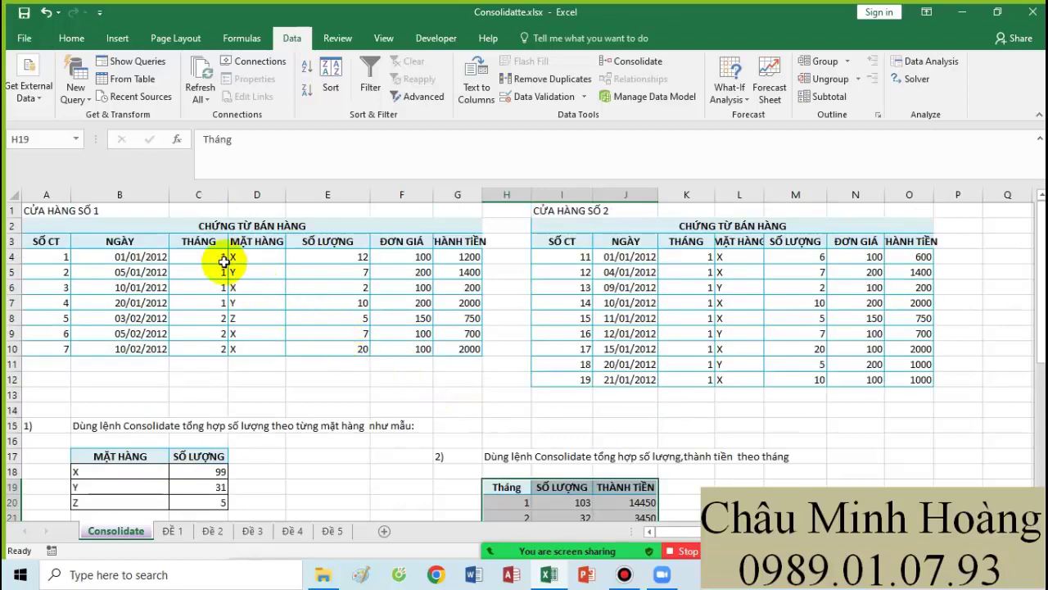
left_click_drag(221, 256, 224, 333)
Step: Copy the THÁNG, SỐ LƯỢNG and THÀNH TIỀN headers from C3, E3 and G3 to H33:J33
left_click(199, 242)
left_click(318, 241, "ctrl")
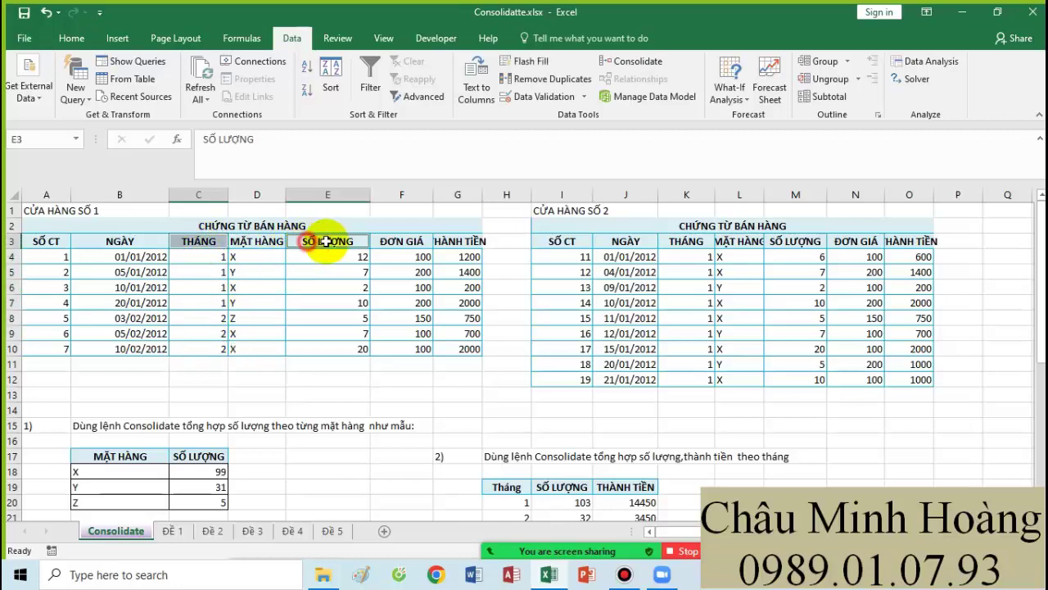
left_click(456, 239, "ctrl")
scroll(545, 319, "down", 6)
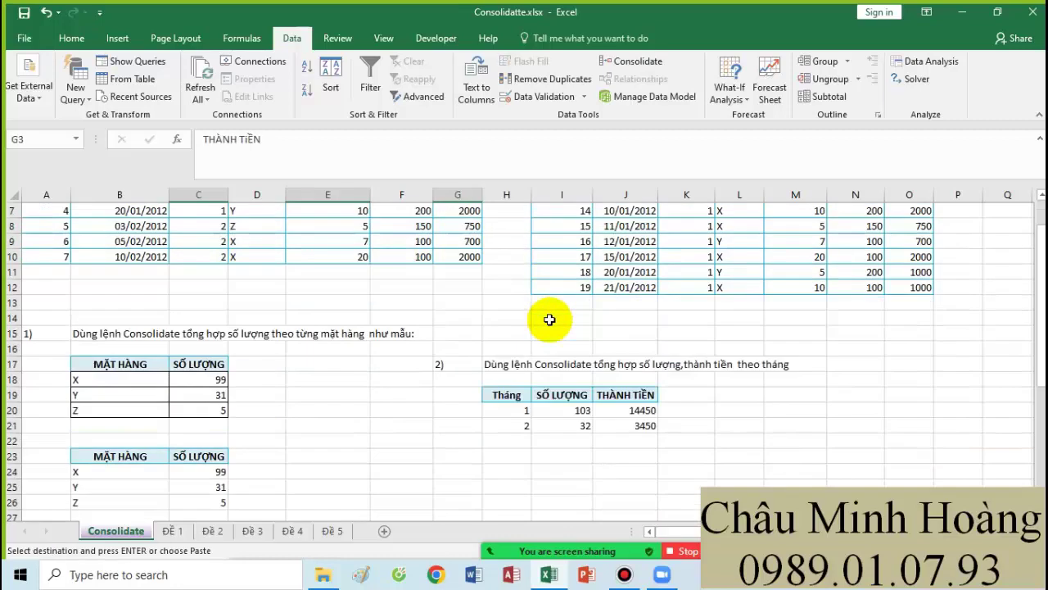
left_click(496, 425)
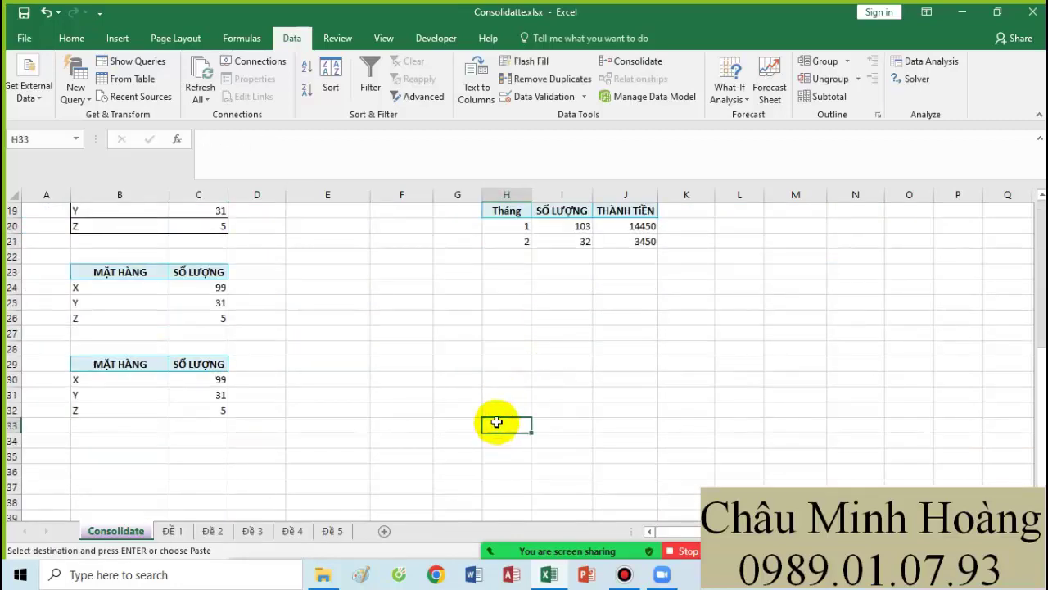
type("THÁNG\tSỐ LƯỢNG\tTHÀNH TIỀN")
left_click_drag(200, 364, 688, 391)
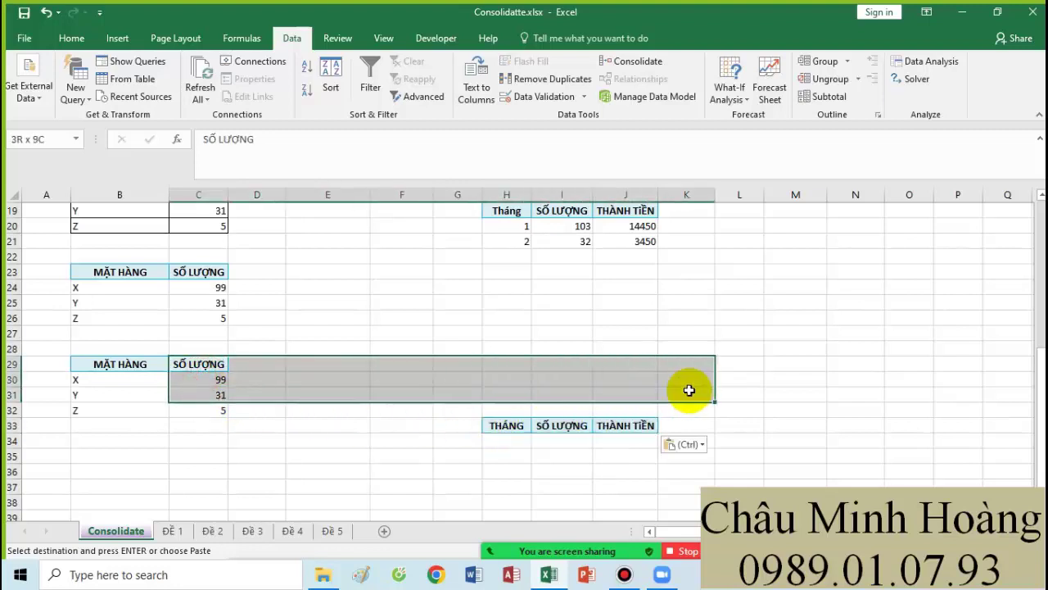
Step: Start a Consolidate for H33:J33 and delete the references $D$3:$E$10 and $L$3:$M$12 from its list
left_click_drag(506, 427, 627, 431)
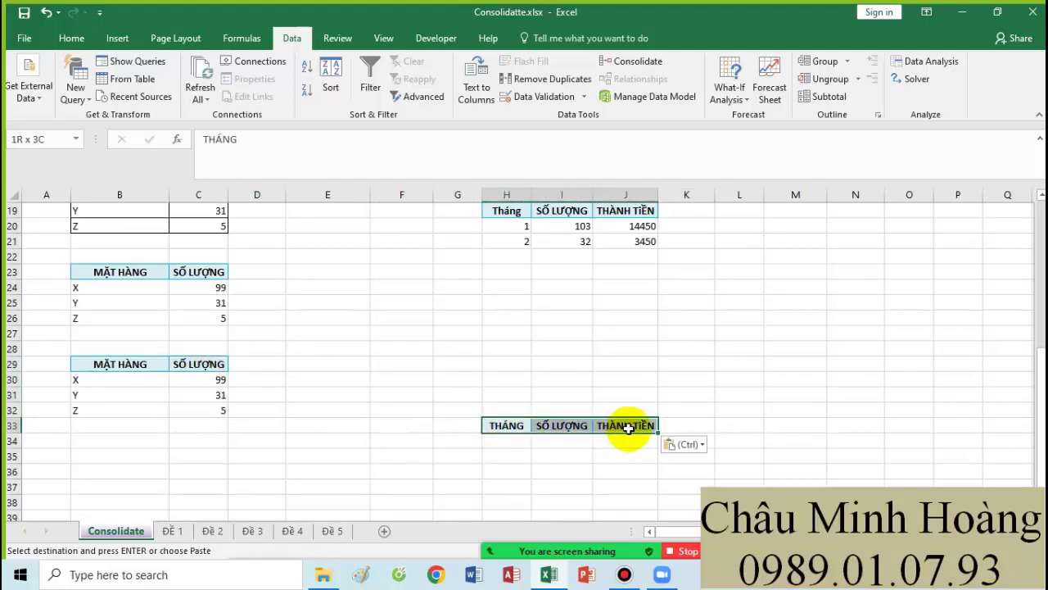
left_click(636, 61)
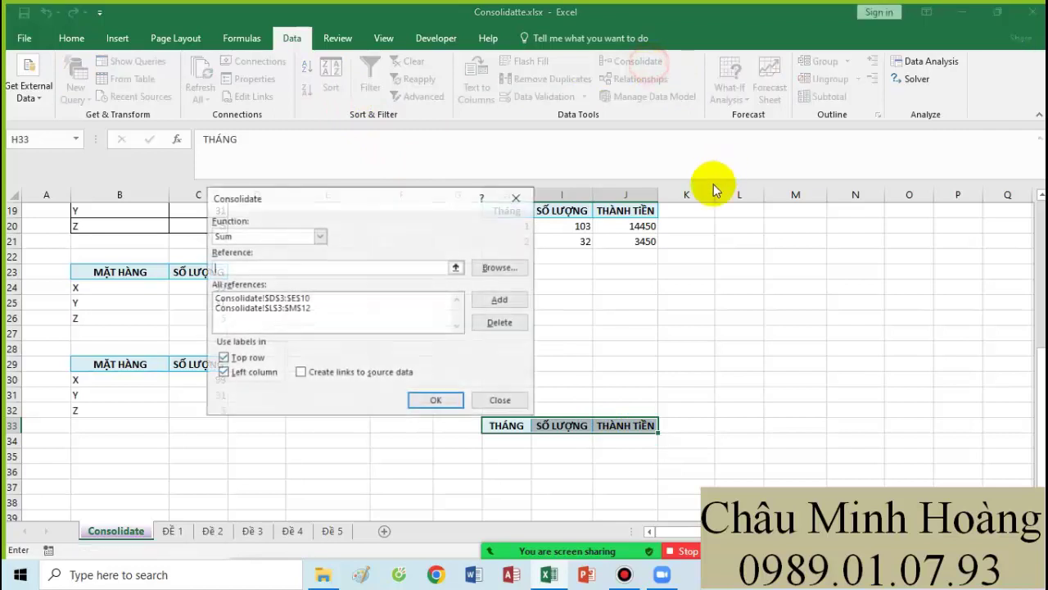
left_click(347, 297)
left_click(500, 322)
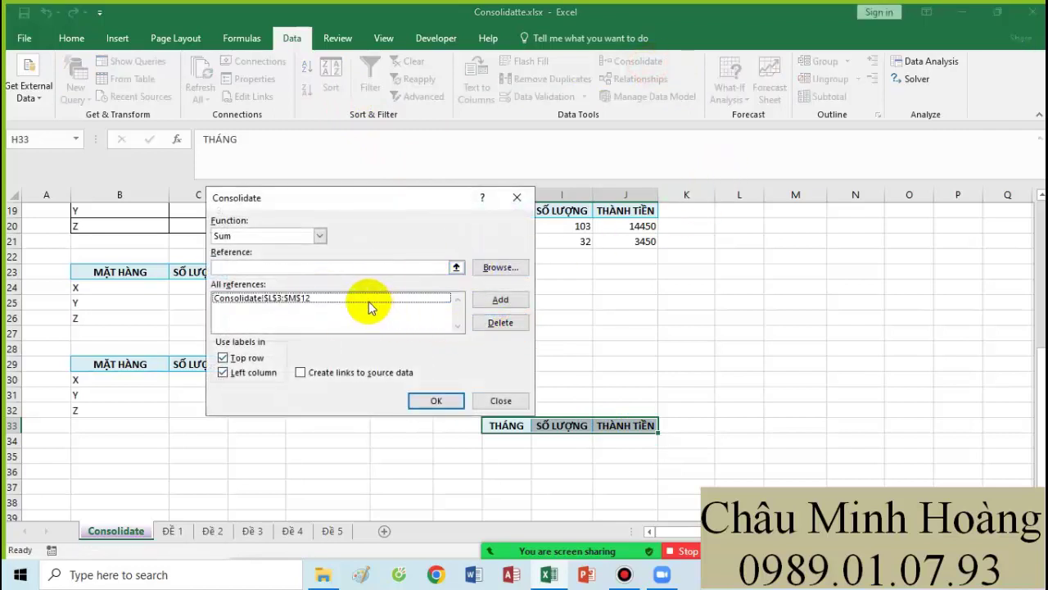
left_click(368, 300)
left_click(484, 322)
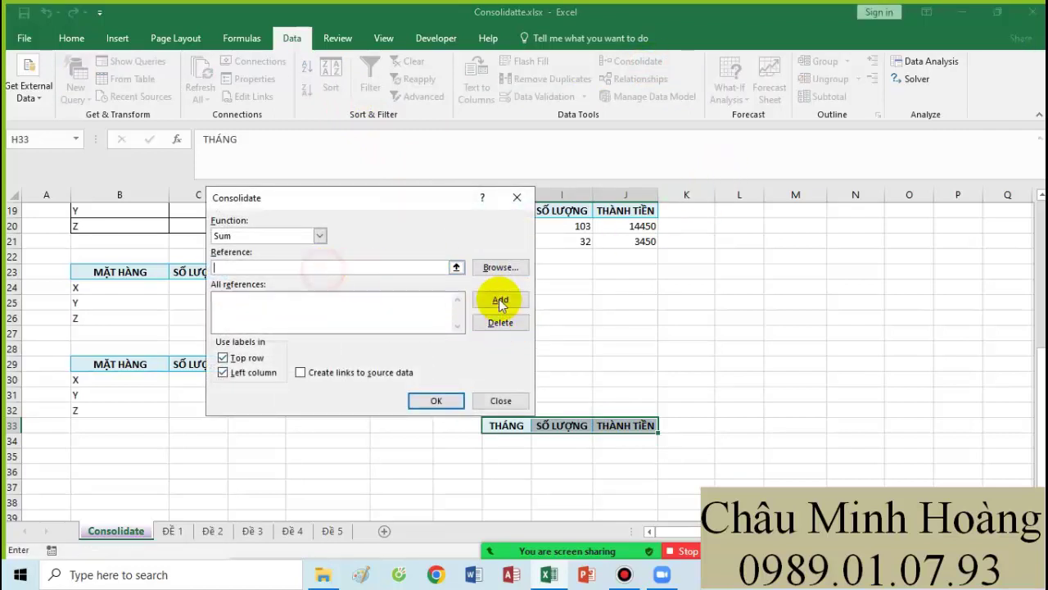
Step: Add store 1's range C3:G10, from THÁNG to THÀNH TIỀN, to the Consolidate references
scroll(348, 217, "up", 2)
left_click_drag(348, 217, 566, 240)
scroll(344, 300, "up", 4)
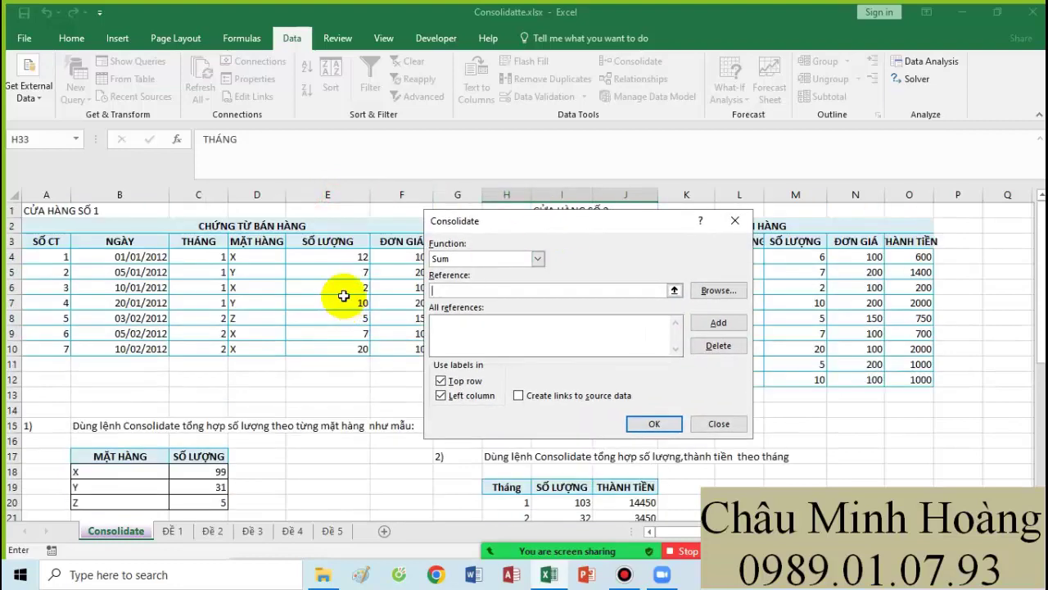
left_click_drag(216, 240, 475, 349)
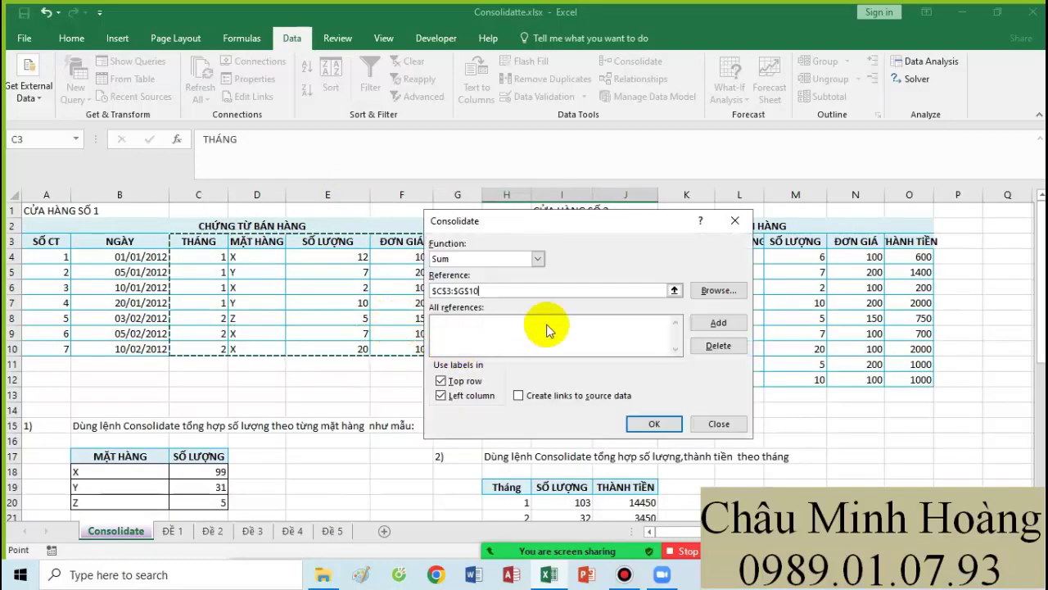
left_click(713, 323)
Step: Add store 2's range K3:O12 to the references and run the Sum consolidation by month at H33:J33
left_click_drag(620, 229, 378, 210)
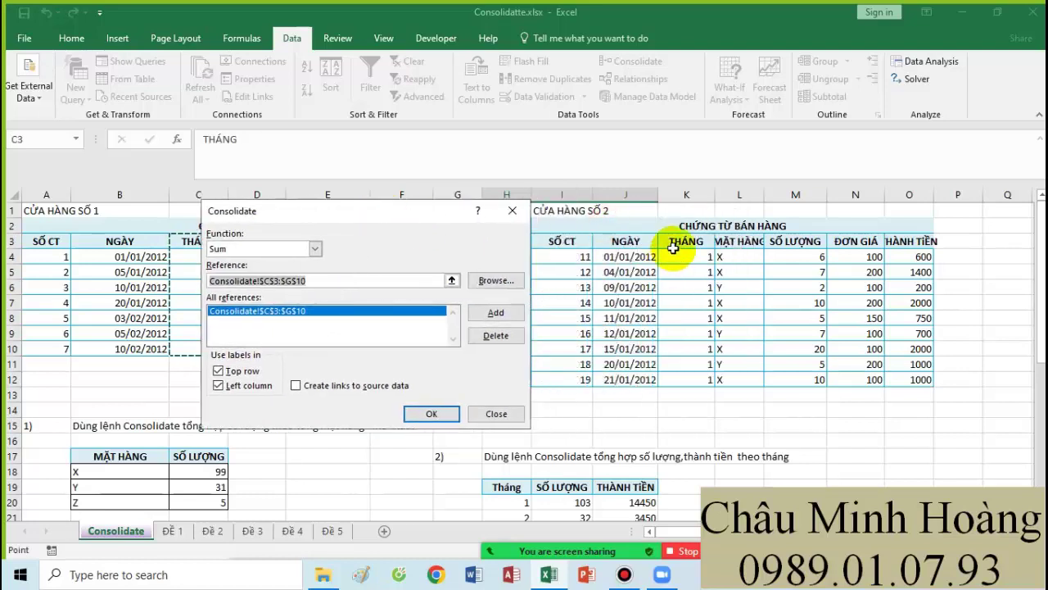
left_click_drag(679, 245, 930, 380)
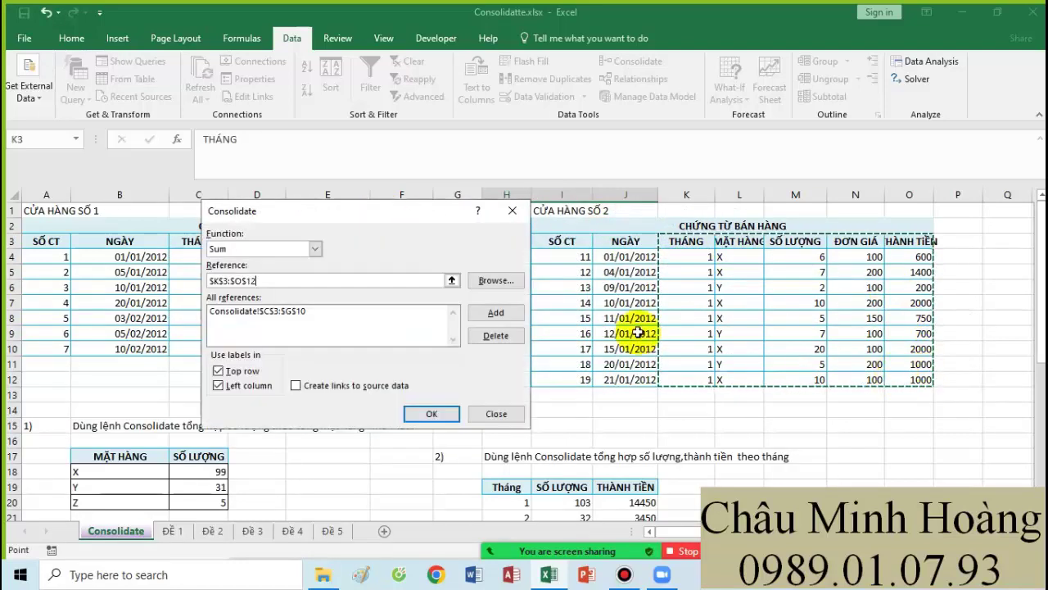
left_click(509, 320)
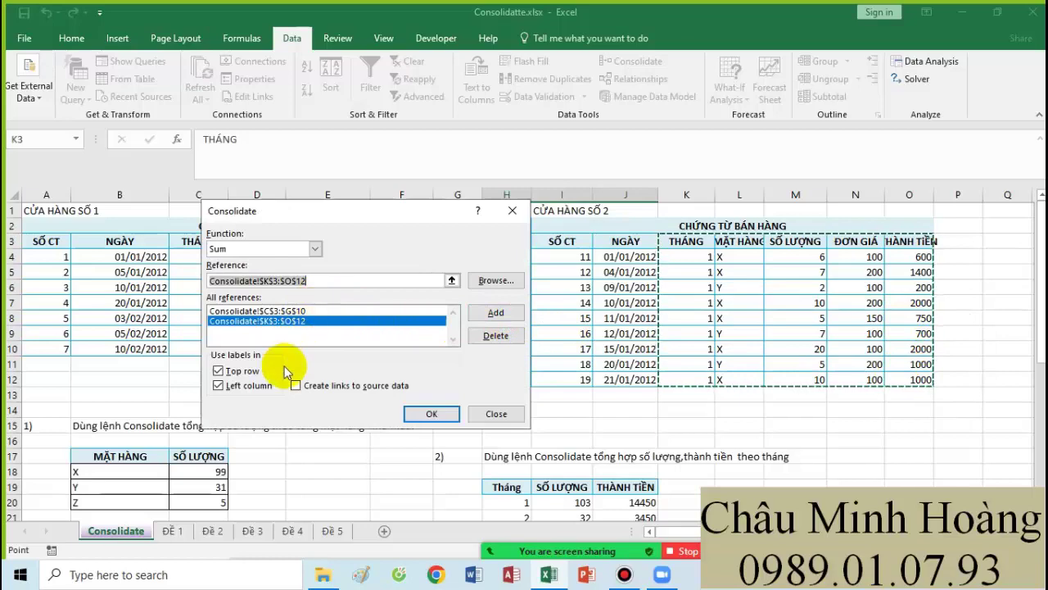
left_click(439, 419)
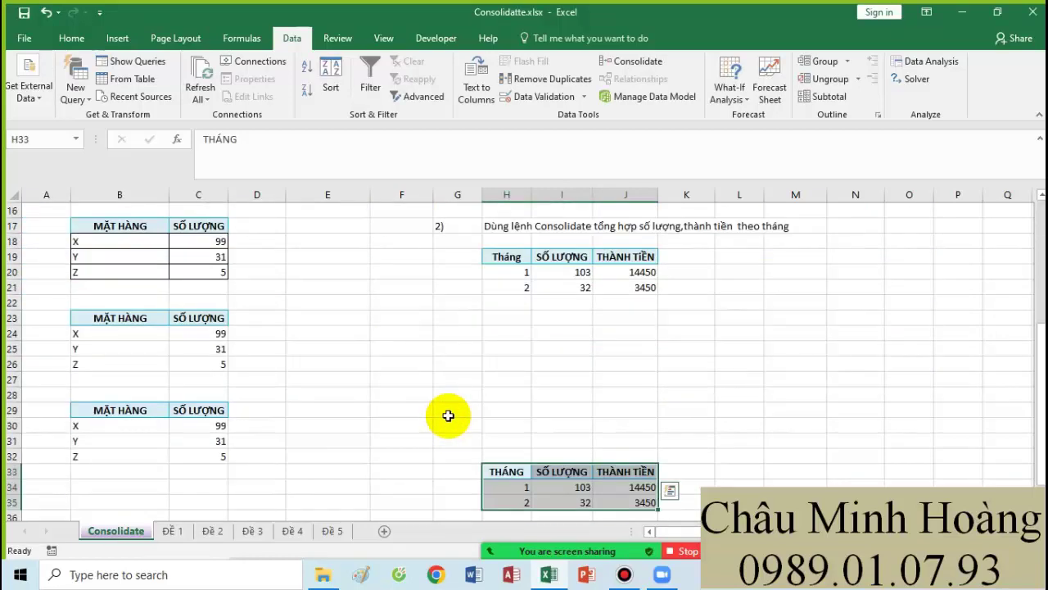
Step: On the ĐỀ 1 sheet, copy the Tên hàng, Số lượng and Thành tiền headers from C1, D1 and F1 to C24:E24
left_click(173, 530)
scroll(556, 407, "up", 1)
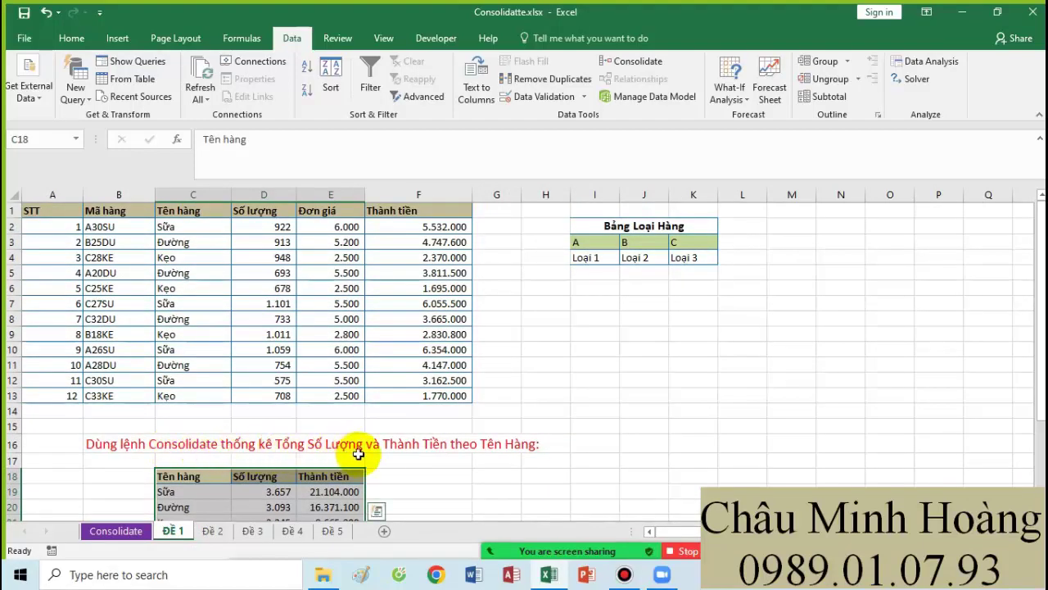
left_click(191, 231)
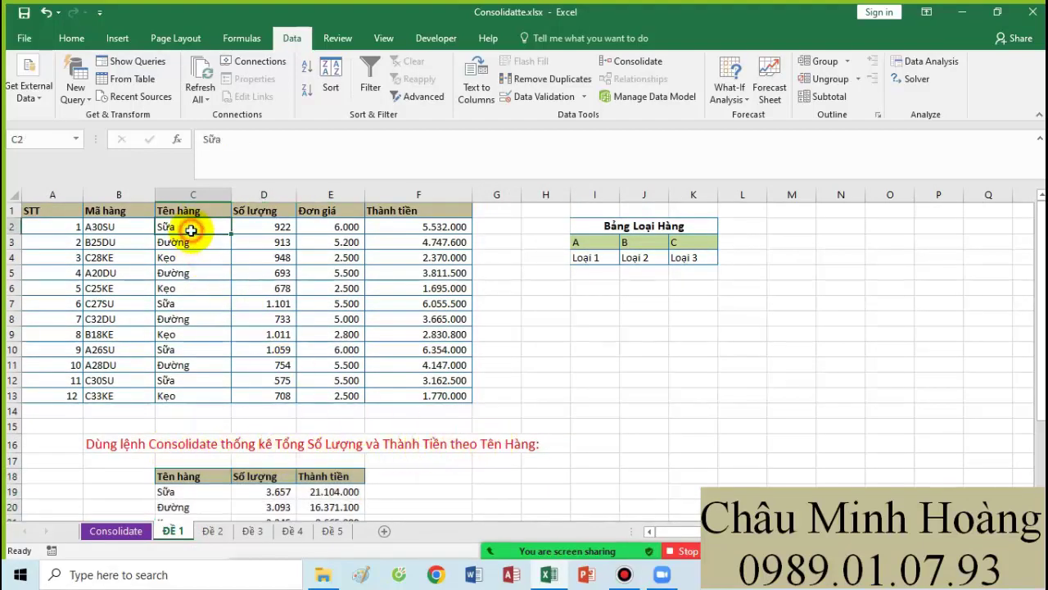
left_click(261, 211, "ctrl")
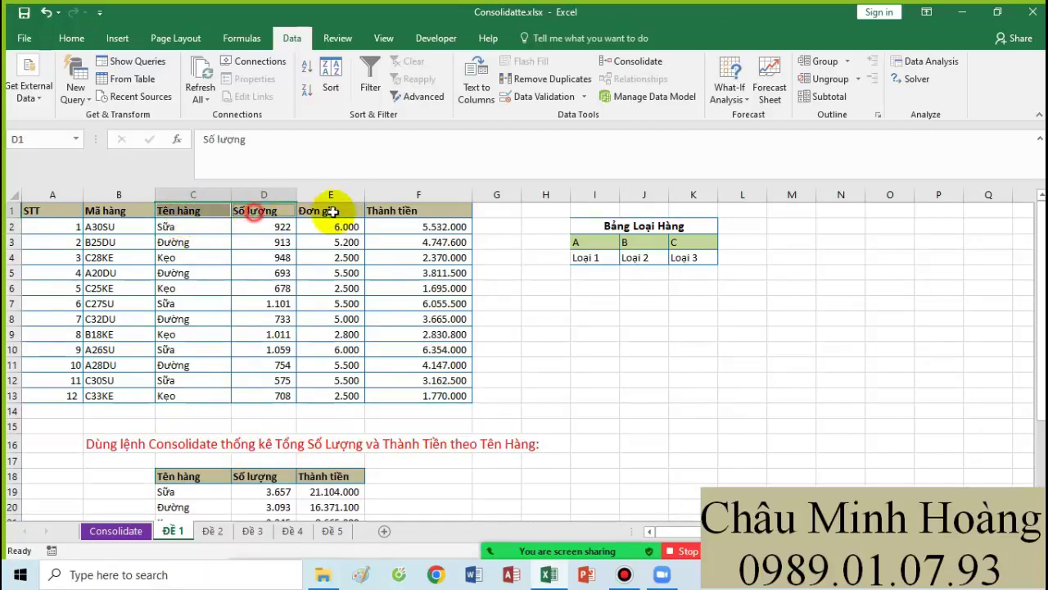
left_click(405, 210, "ctrl")
key("ctrl+c")
scroll(434, 279, "down", 4)
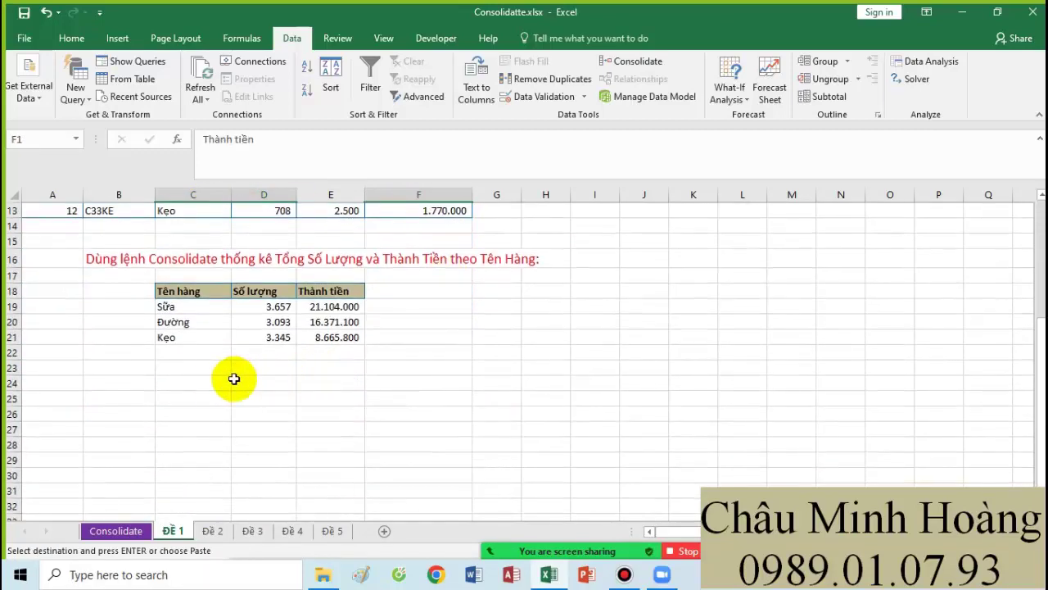
left_click(206, 386)
key("ctrl+v")
Step: Start a Consolidate for C24:E24 and delete the reference $C$1:$F$13 from its list
left_click_drag(202, 386, 336, 383)
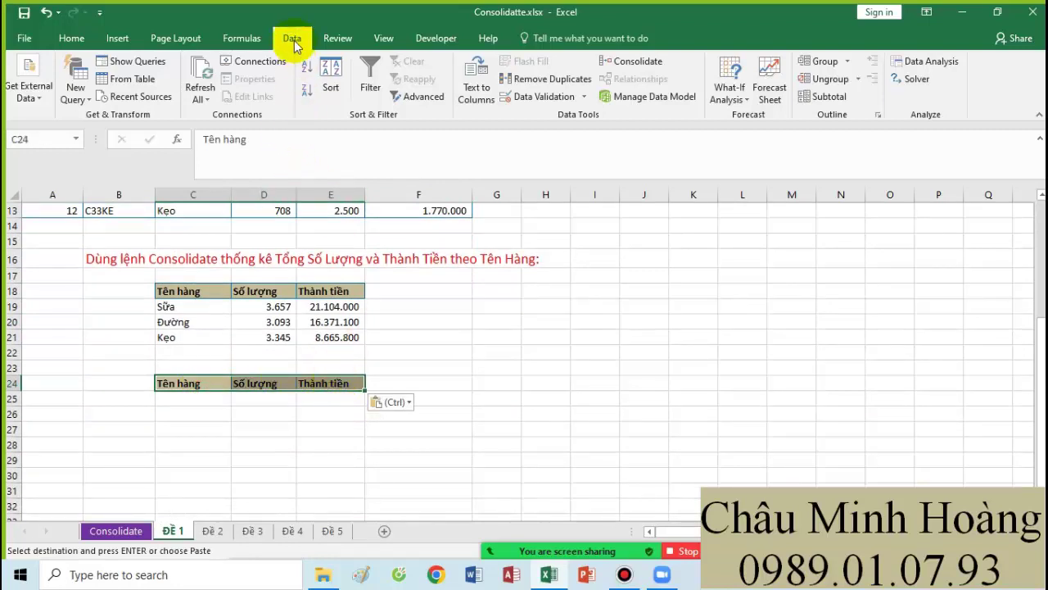
left_click(638, 61)
left_click(315, 311)
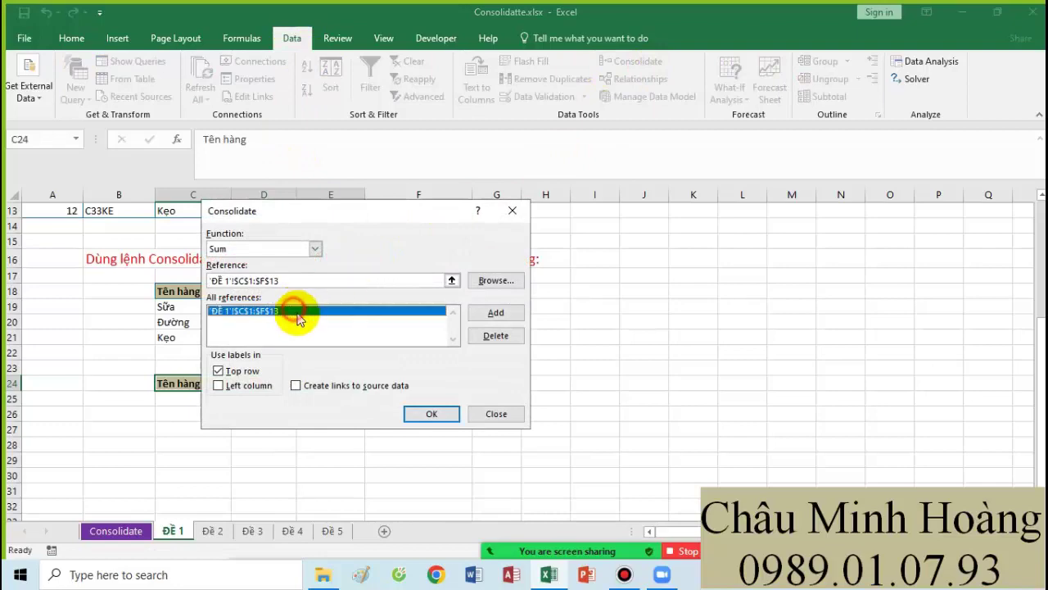
left_click(495, 335)
left_click(302, 281)
left_click_drag(318, 212, 552, 243)
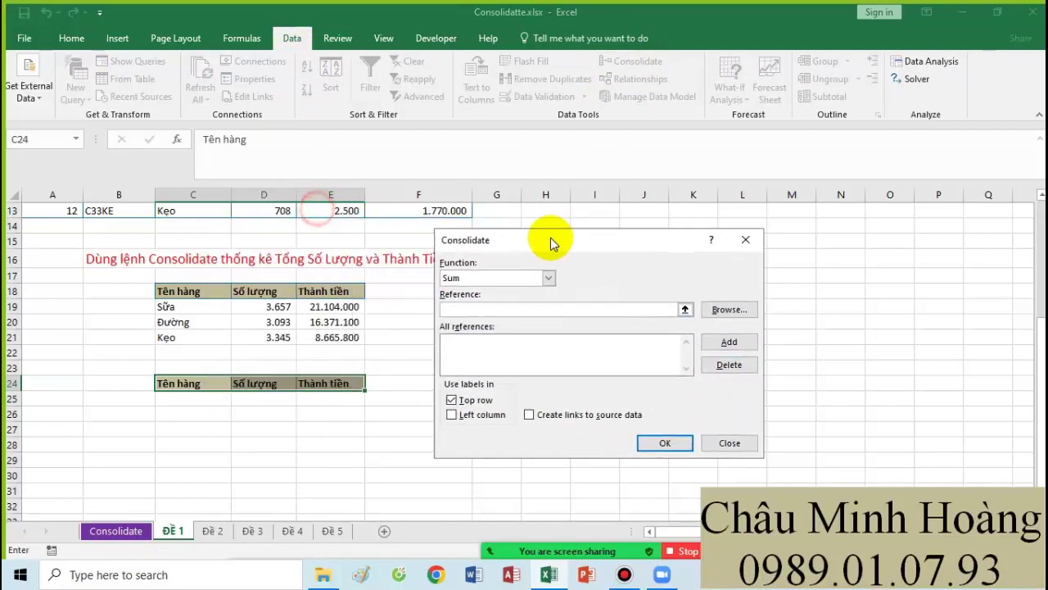
Step: Add the range C1:F13 as reference, use left column labels too, and run the Sum consolidation by Tên hàng
scroll(295, 319, "up", 4)
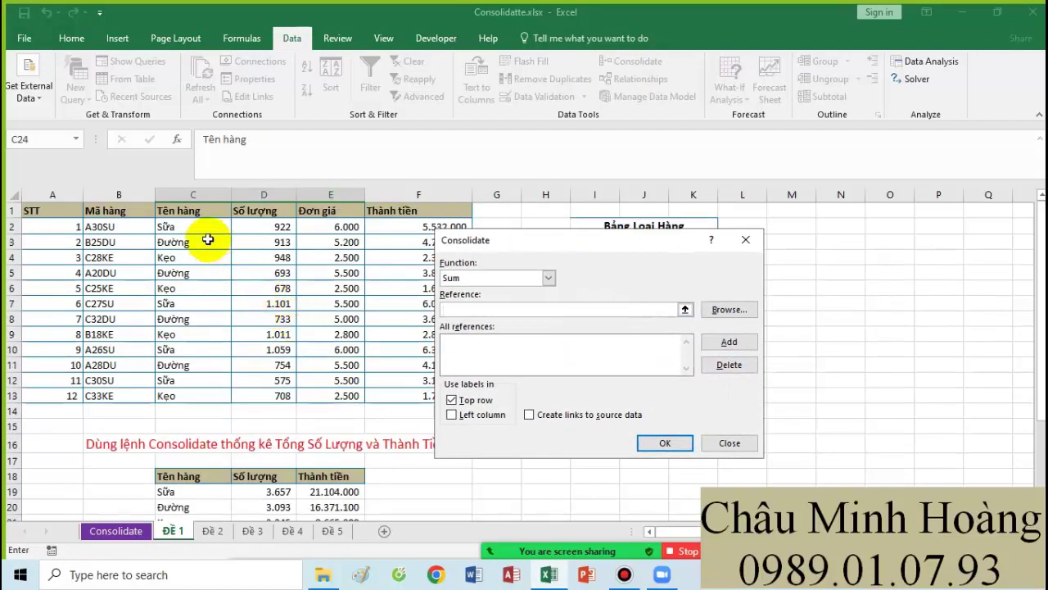
left_click_drag(196, 213, 484, 398)
left_click(729, 342)
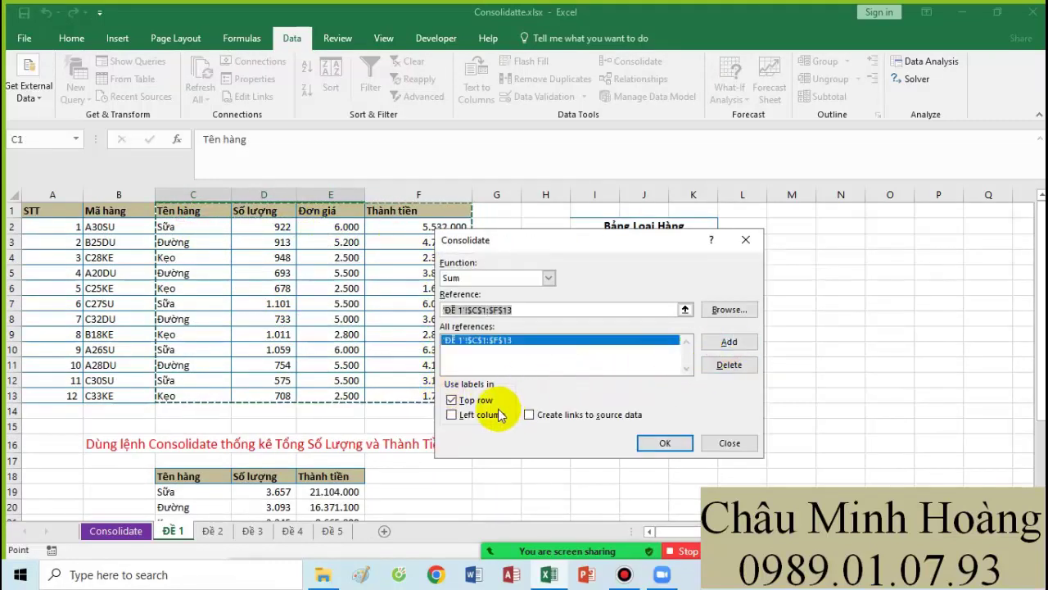
left_click(491, 414)
left_click(647, 443)
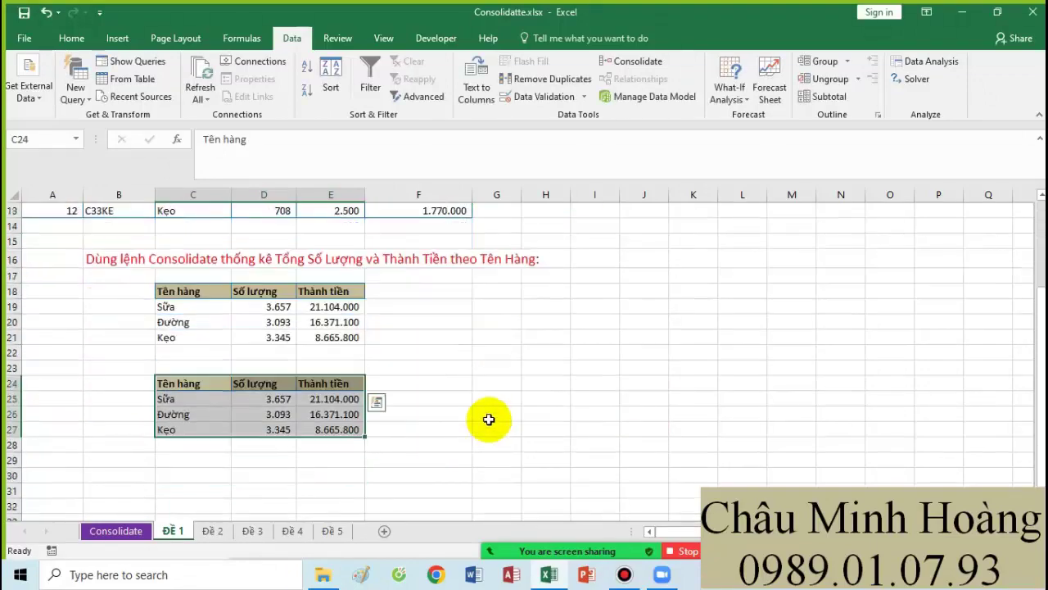
scroll(459, 434, "down", 1)
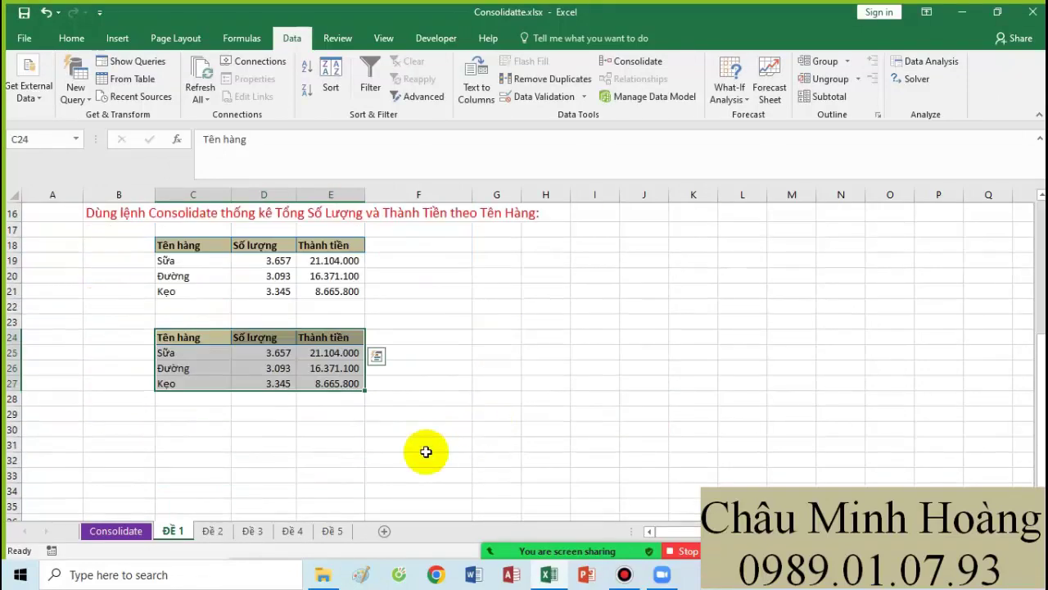
Step: On the Đề 2 sheet, copy the quarter formula from C5 without its equals sign and paste it as text into B21
left_click(215, 530)
scroll(410, 450, "down", 3)
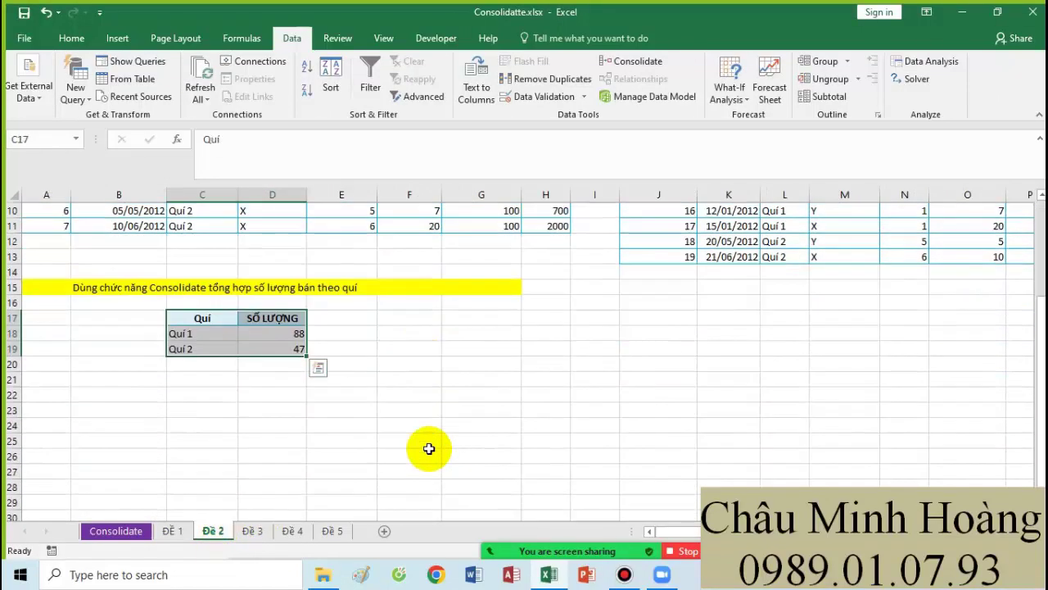
scroll(429, 448, "up", 3)
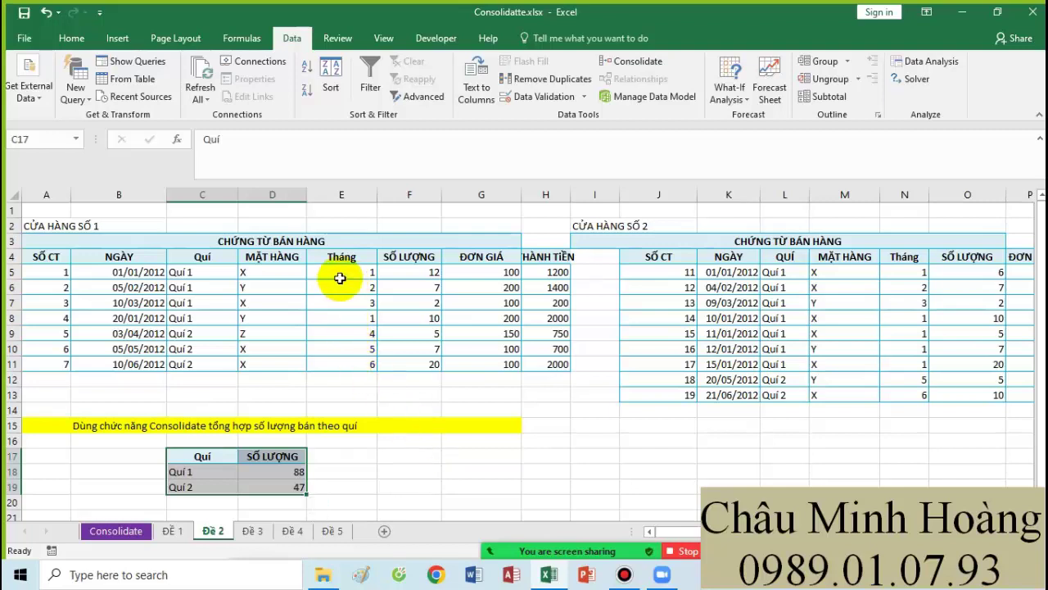
left_click(211, 273)
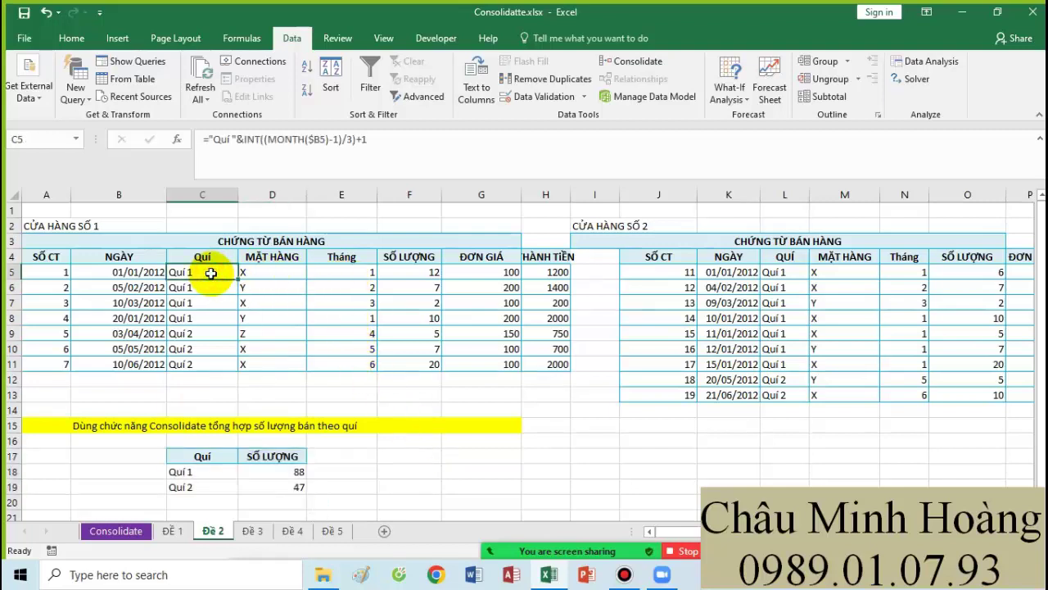
double_click(210, 273)
left_click_drag(176, 272, 348, 275)
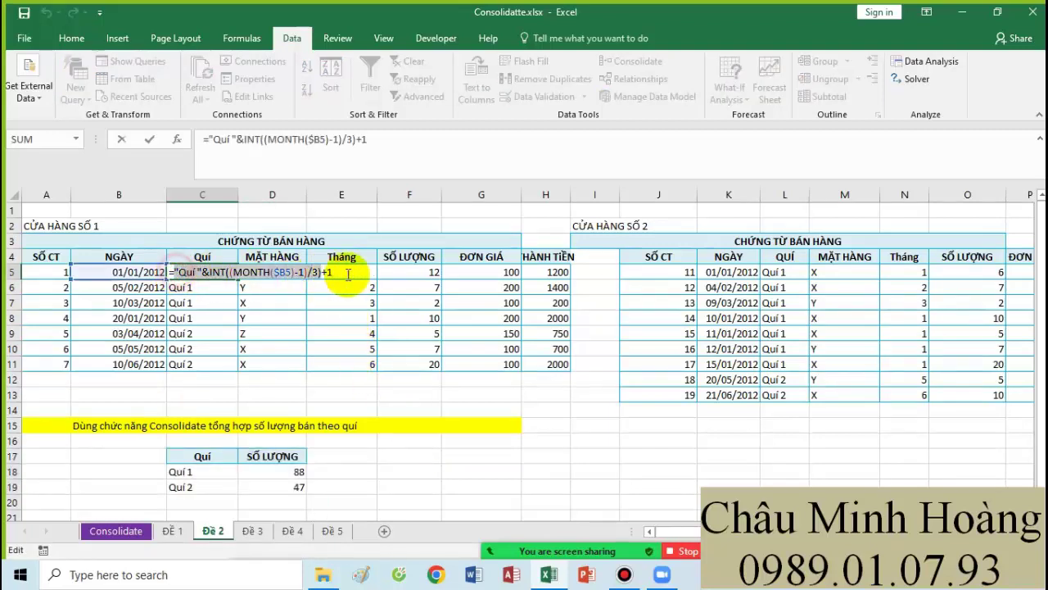
key("Escape")
scroll(335, 341, "down", 4)
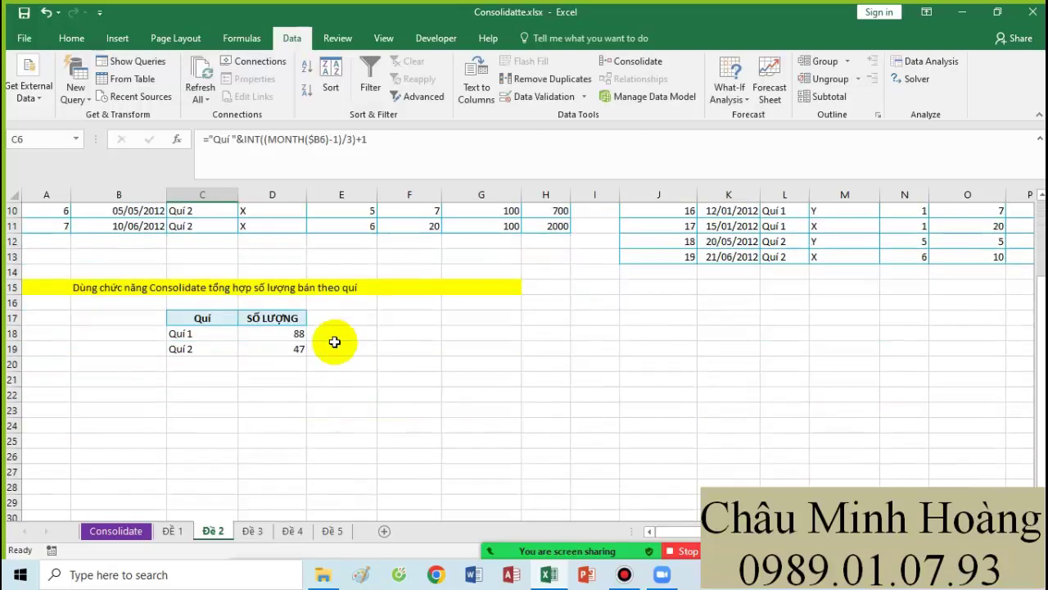
left_click(142, 335)
key("ctrl+v")
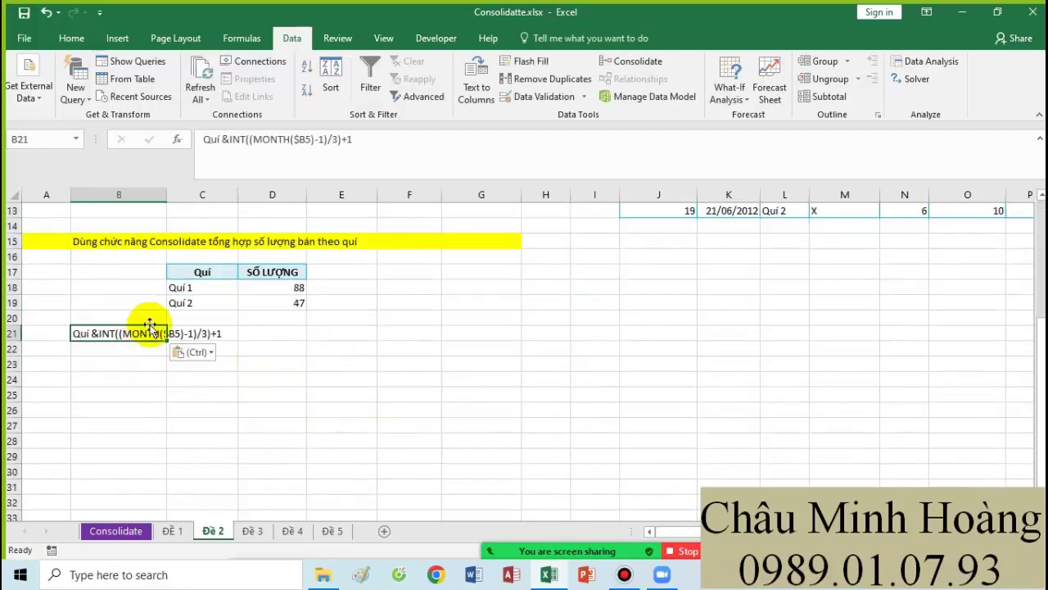
Step: Set the font size of the formula text in B21 to 28
left_click(64, 41)
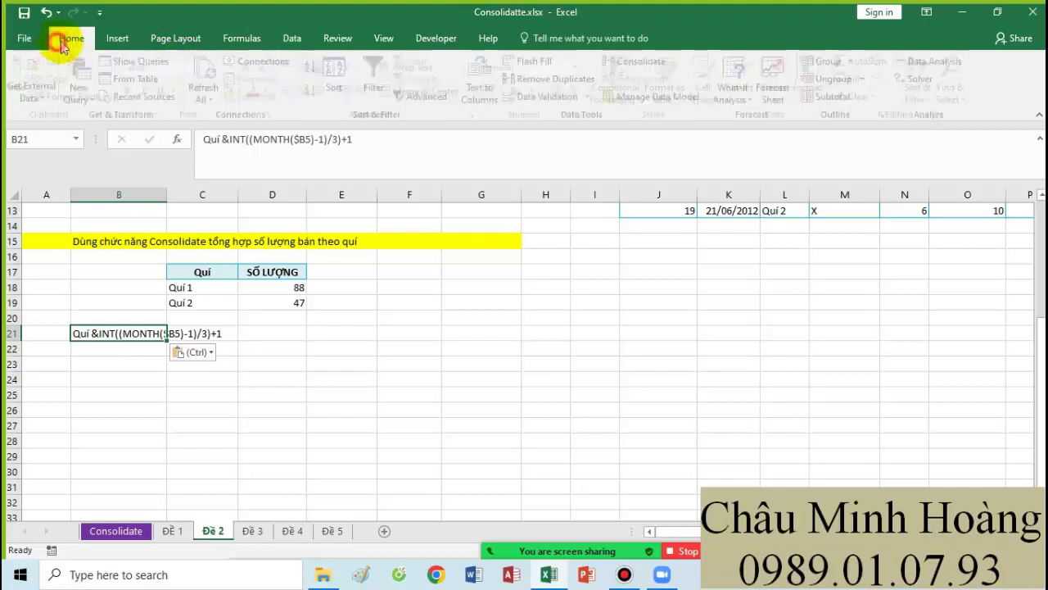
left_click(238, 68)
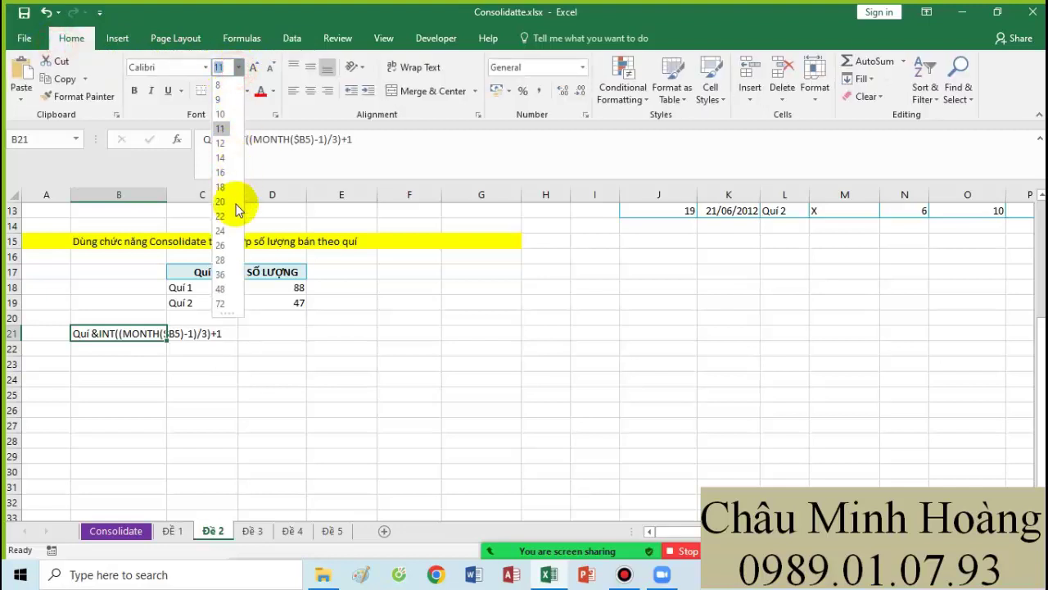
left_click(219, 257)
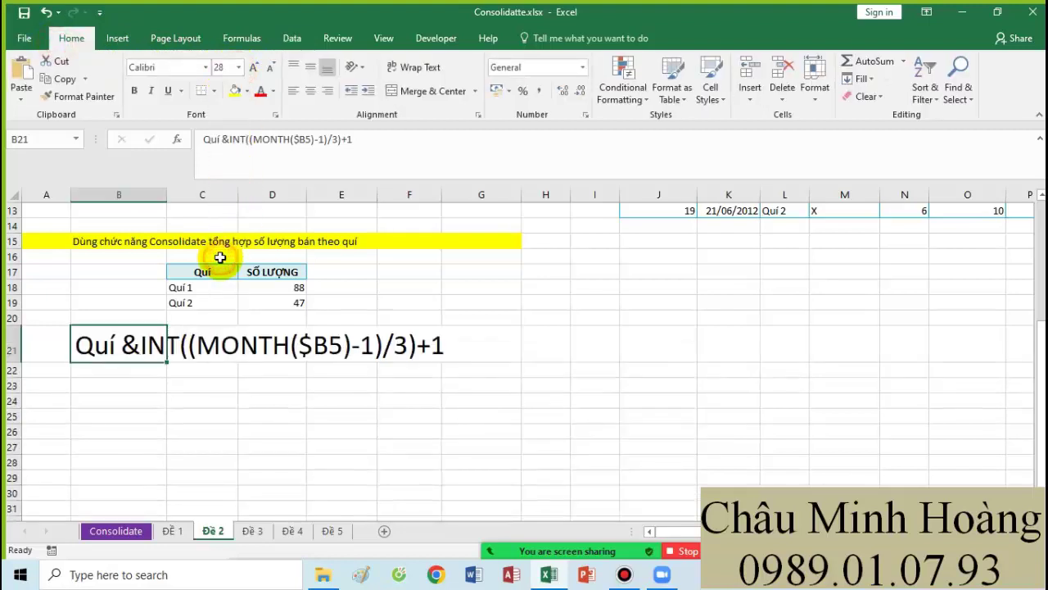
double_click(115, 342)
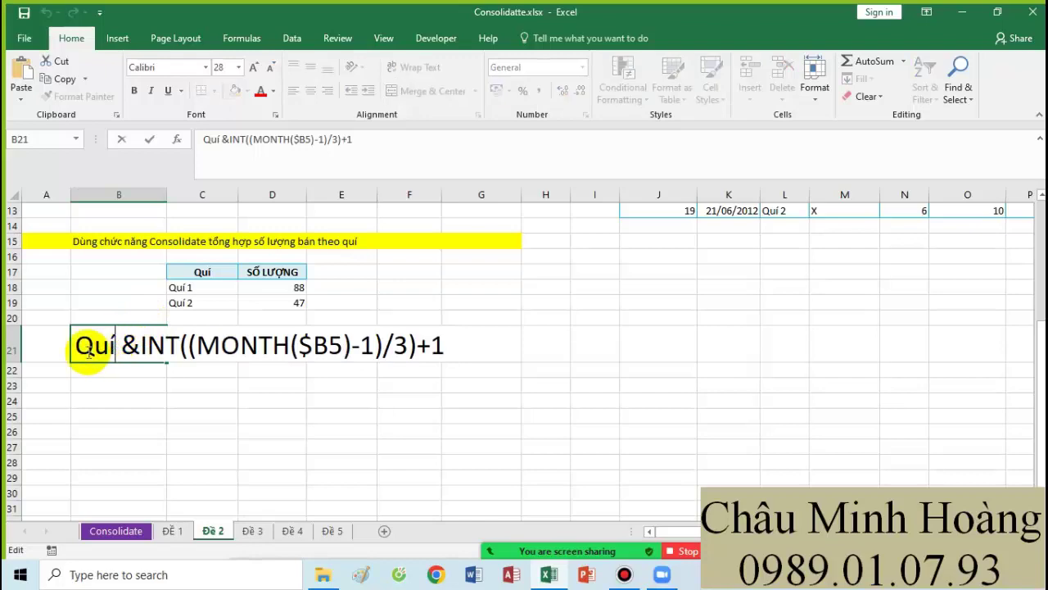
scroll(131, 348, "up", 4)
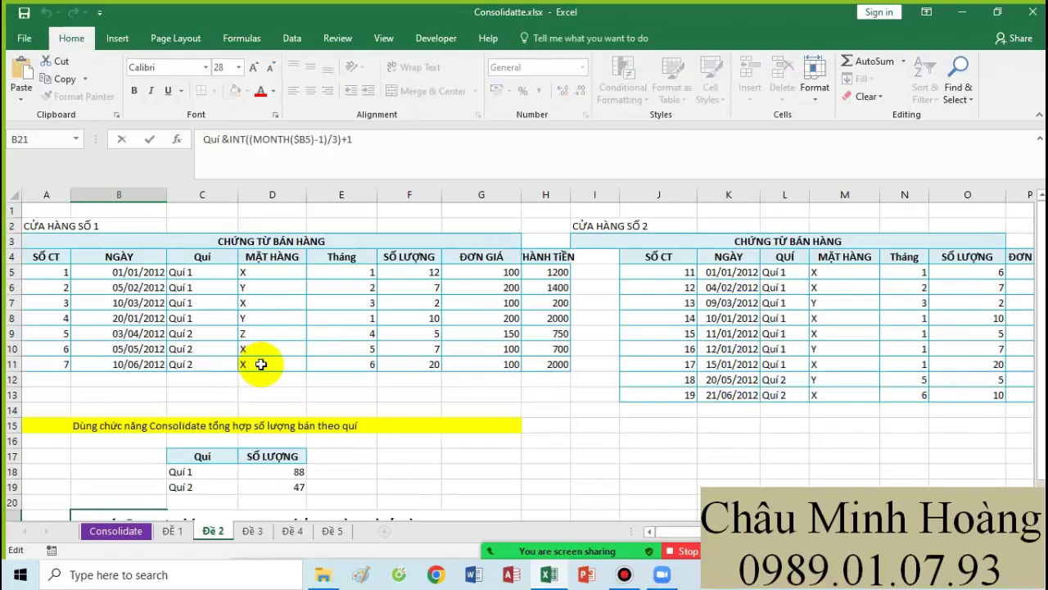
scroll(344, 389, "down", 5)
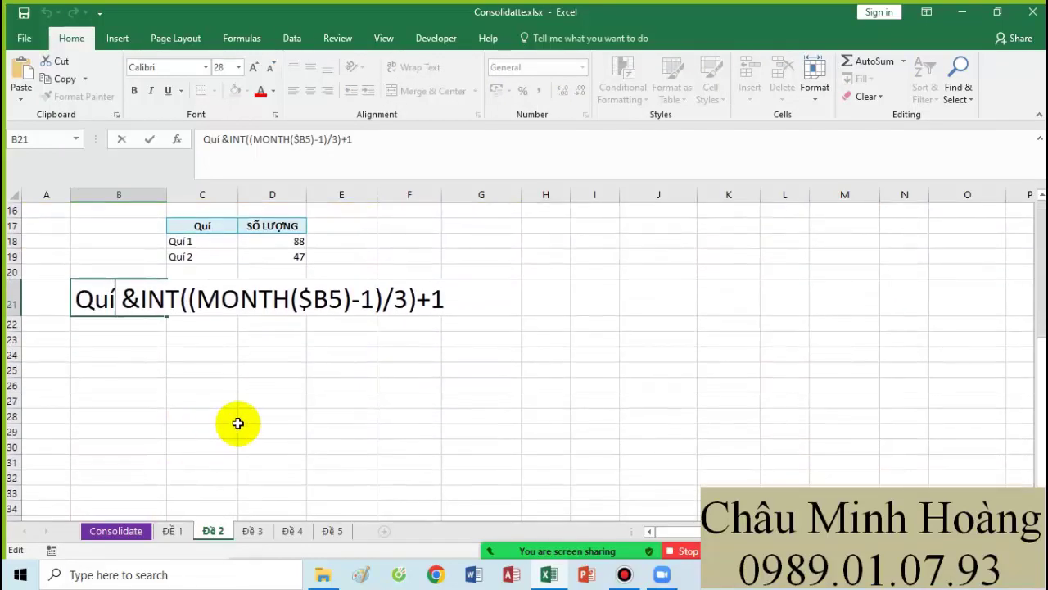
left_click(239, 420)
scroll(377, 330, "up", 3)
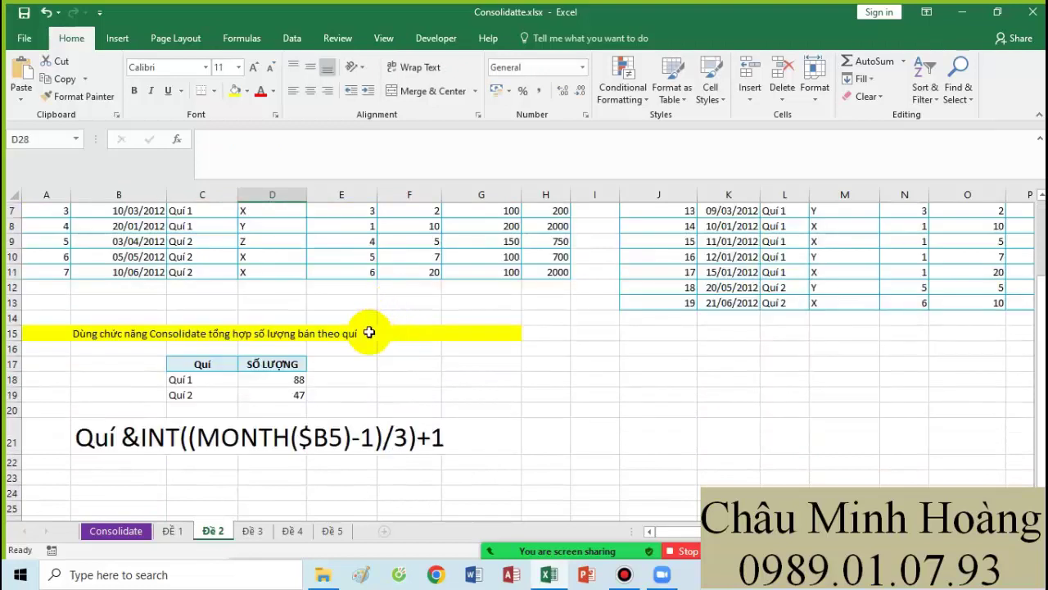
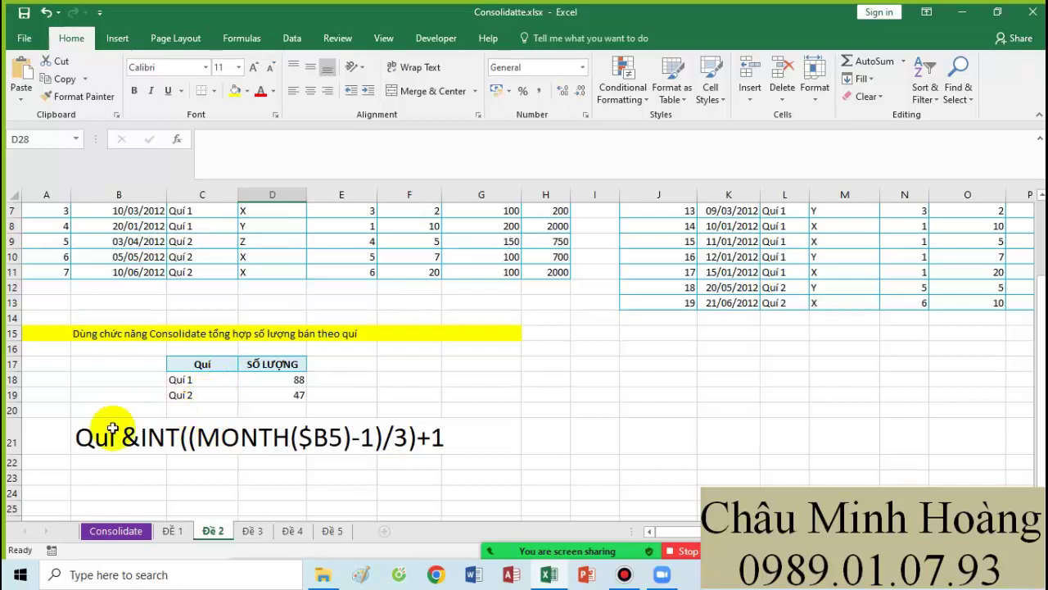
left_click_drag(110, 434, 415, 438)
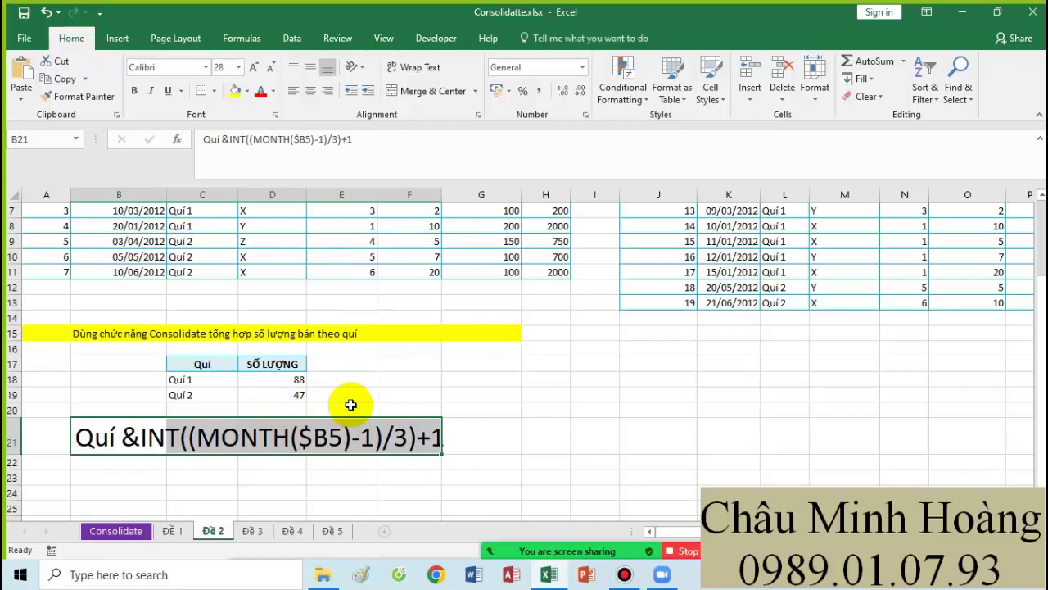
Step: Copy the Quí and SỐ LƯỢNG headers from C4 and F4 to C24:D24
scroll(350, 404, "up", 2)
left_click(205, 255)
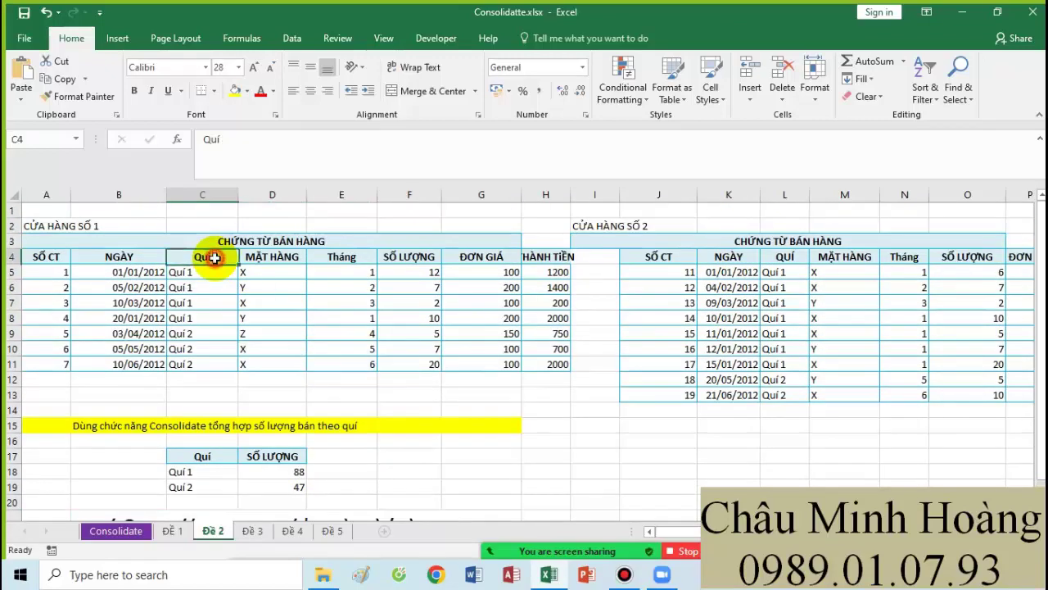
left_click(408, 257, "ctrl")
key("ctrl+c")
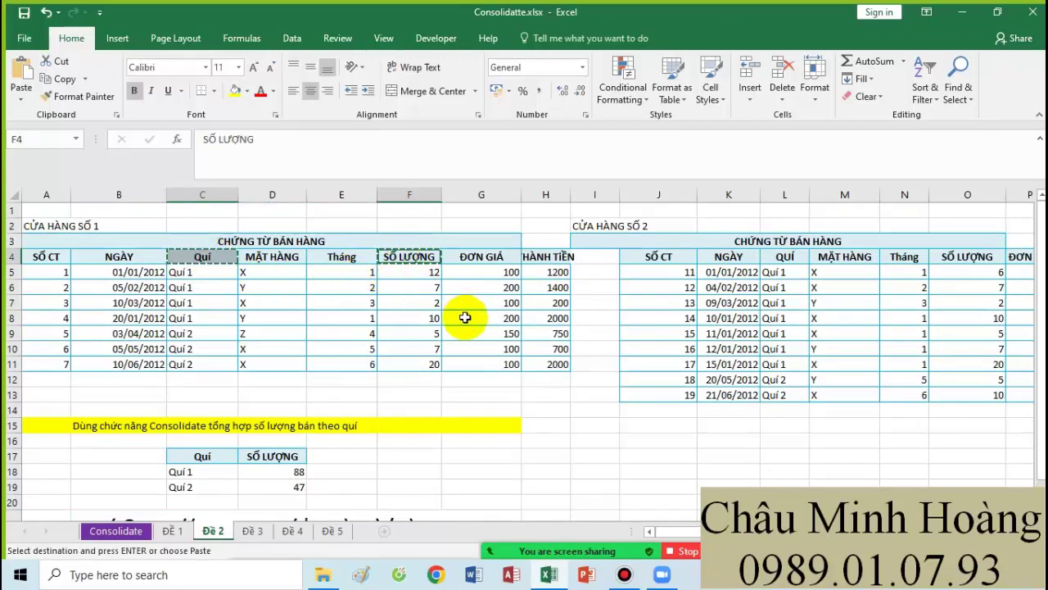
scroll(459, 320, "down", 5)
left_click(222, 351)
key("ctrl+v")
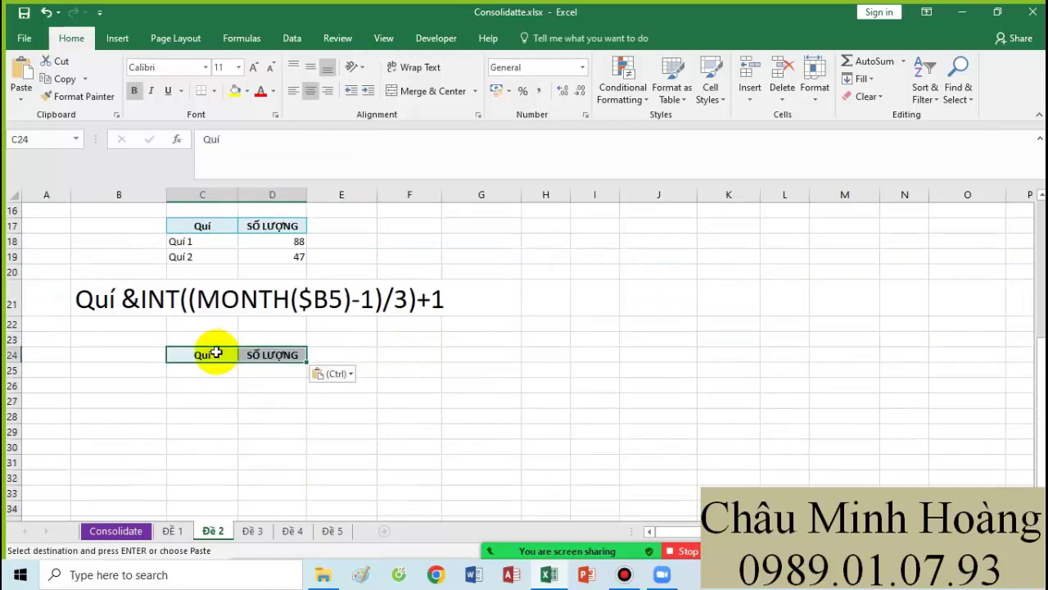
Step: Start a Consolidate for C24:D24 and delete the references $C$4:$F$11 and $L$4:$O$13 from its list
left_click(288, 42)
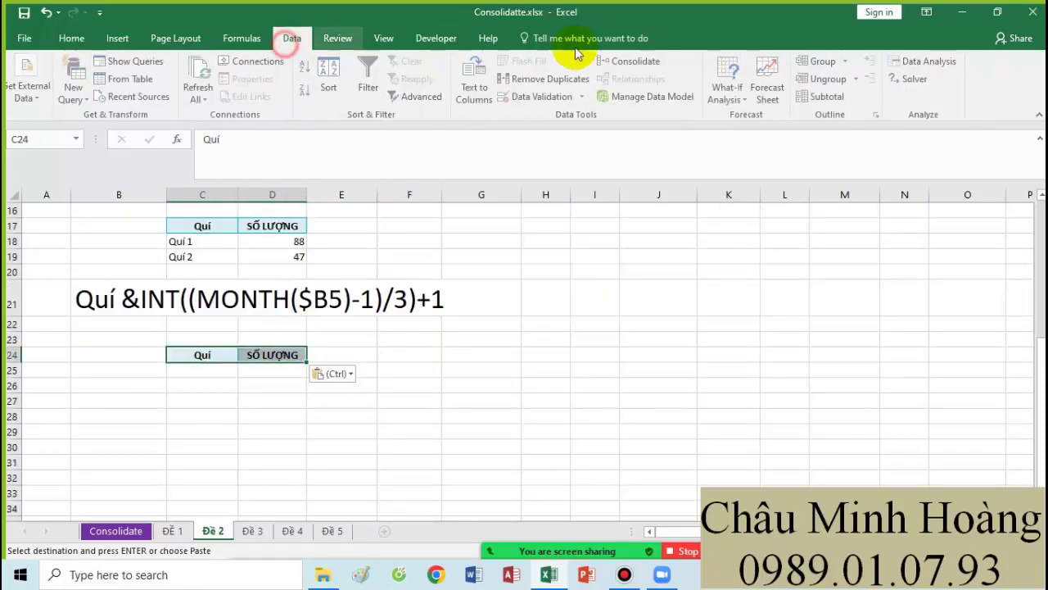
left_click(632, 64)
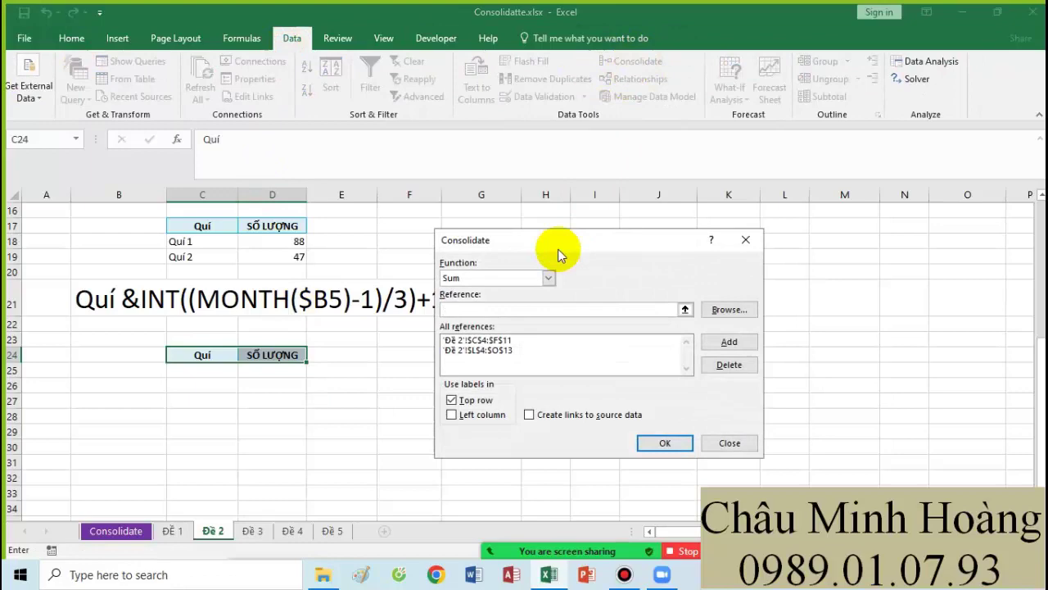
left_click(497, 340)
left_click(721, 365)
left_click(563, 341)
left_click(719, 366)
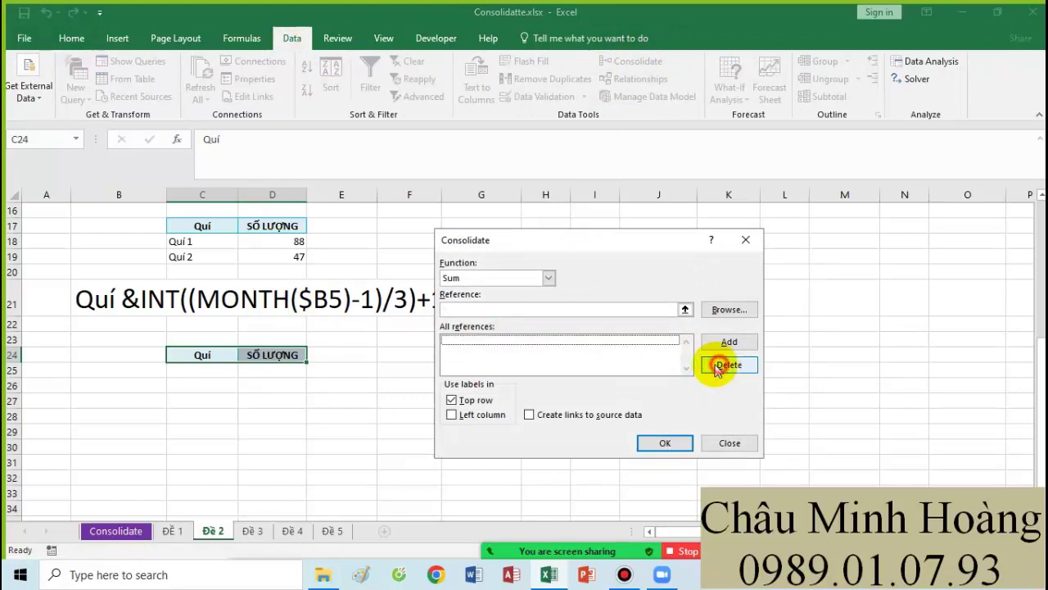
Step: Add store 1's range C4:F11 and store 2's range L4:O13, from Quí to SỐ LƯỢNG, to the Consolidate references
scroll(361, 331, "up", 5)
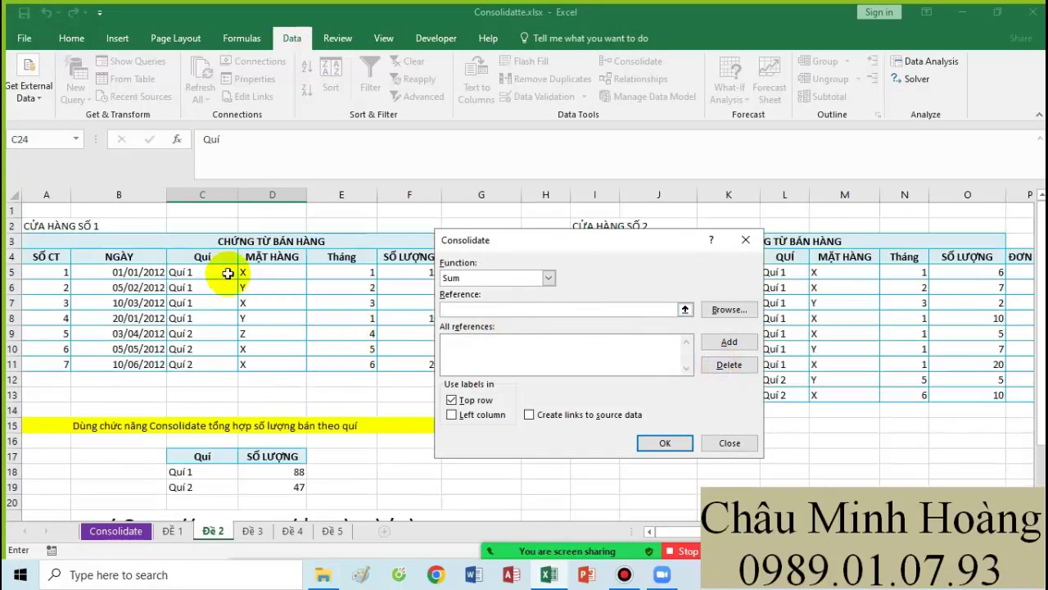
left_click_drag(217, 257, 410, 364)
left_click(702, 344)
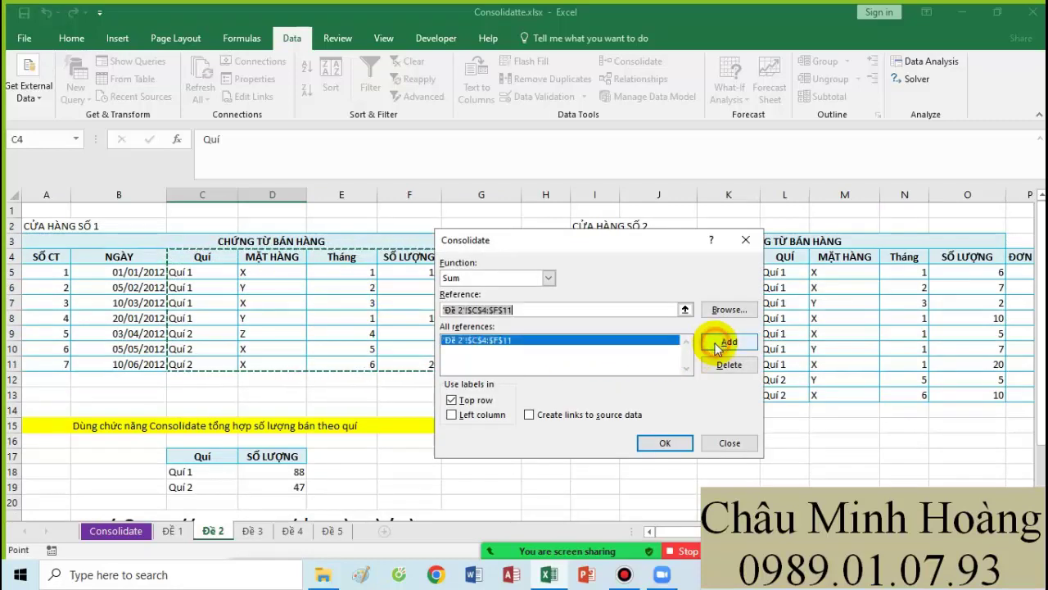
left_click(795, 257)
left_click_drag(794, 257, 964, 394)
left_click(728, 342)
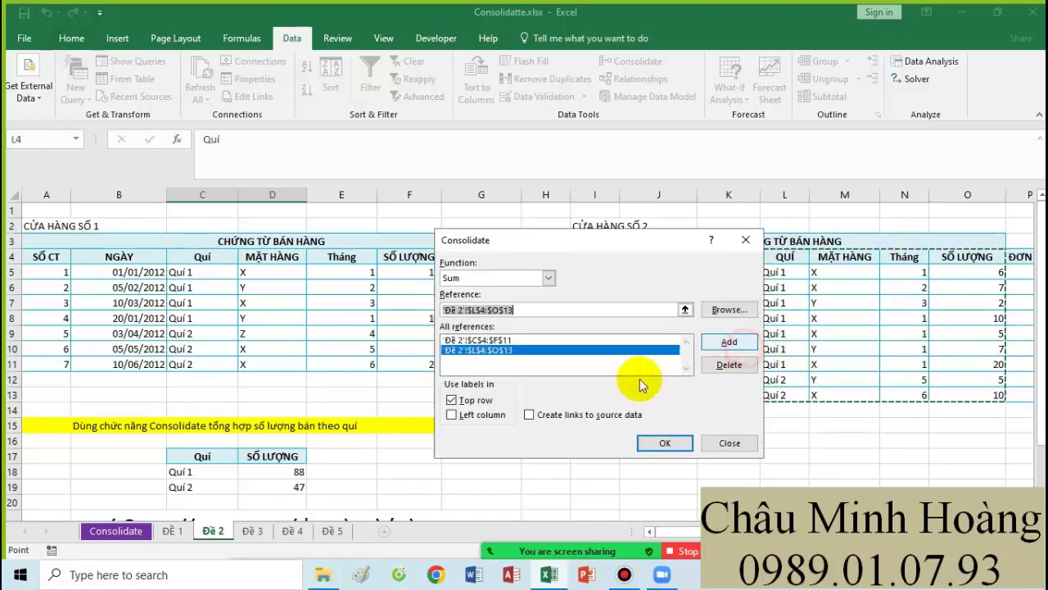
Step: Enable left-column labels alongside the top-row labels and run the consolidation into C24:D24
left_click(483, 415)
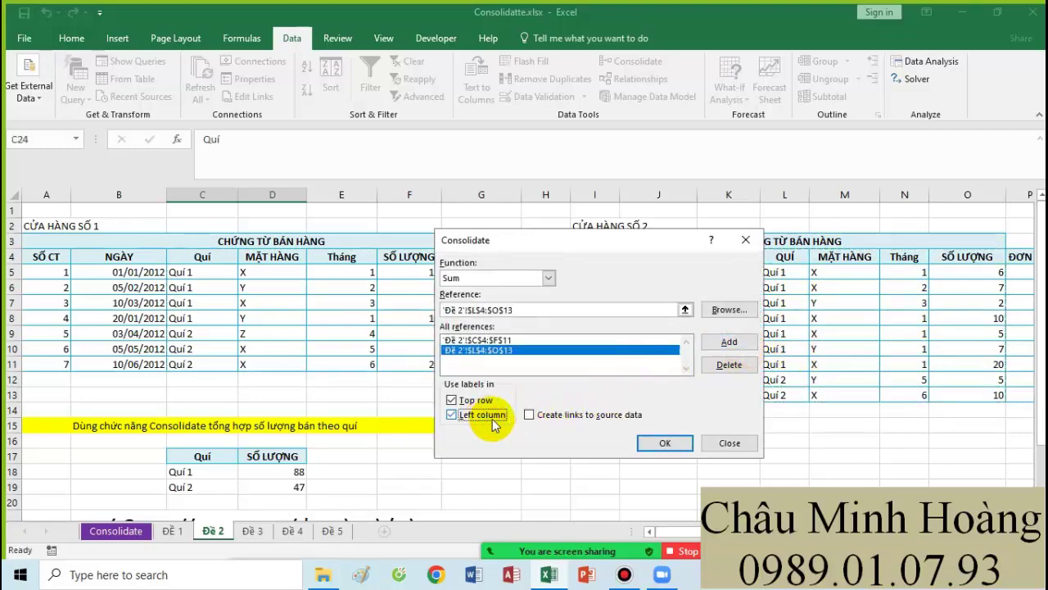
left_click(663, 442)
scroll(449, 423, "down", 5)
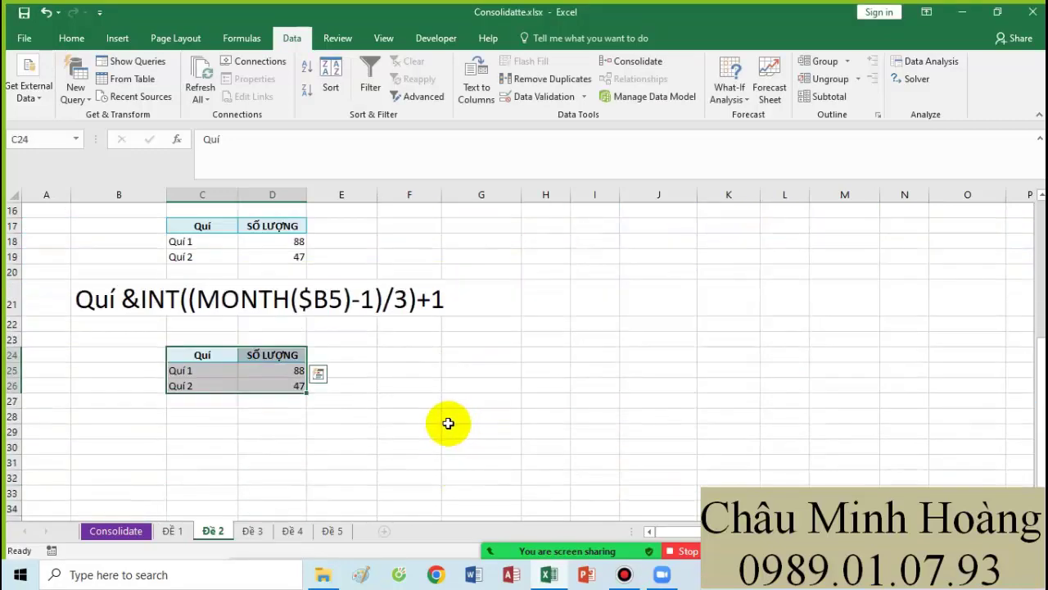
Step: Copy the quarter formula text from B21 to cell C27 on the Đề 3 sheet
left_click(139, 299)
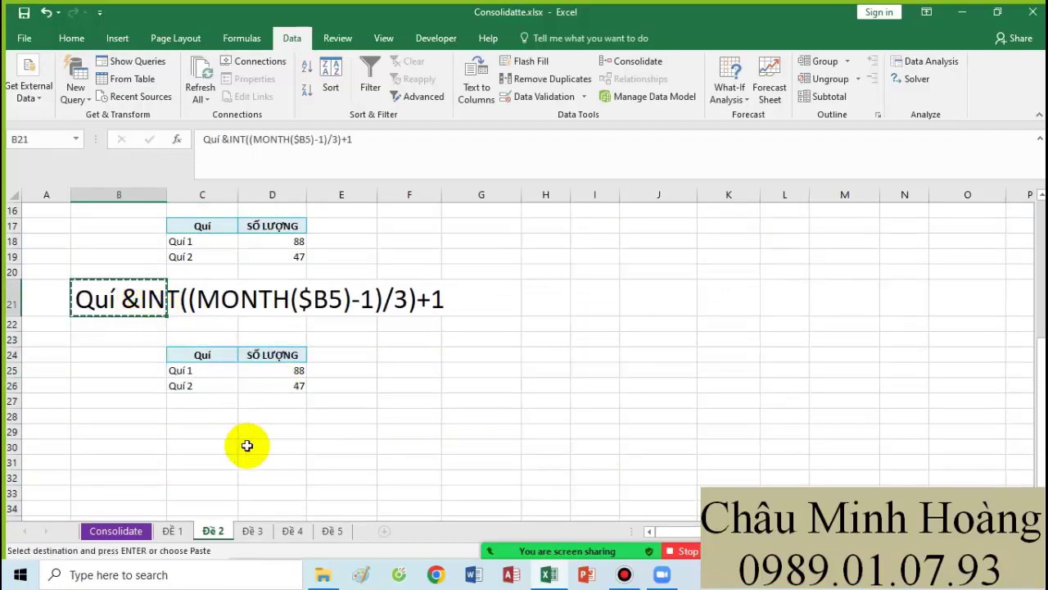
left_click(252, 531)
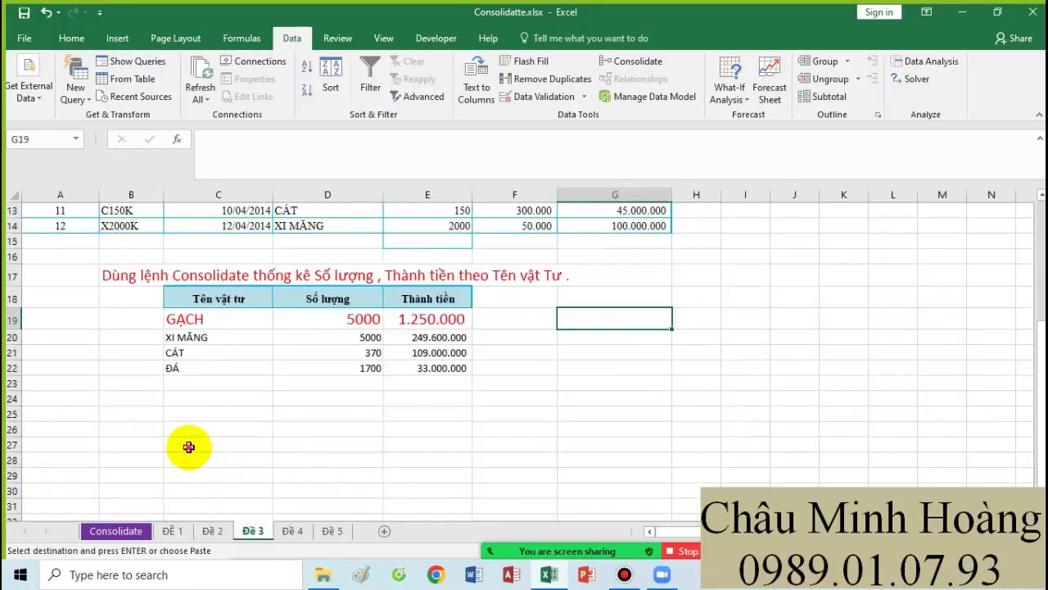
left_click(188, 446)
type("Quí &INT((MONTH($B5)-1)/3)+1")
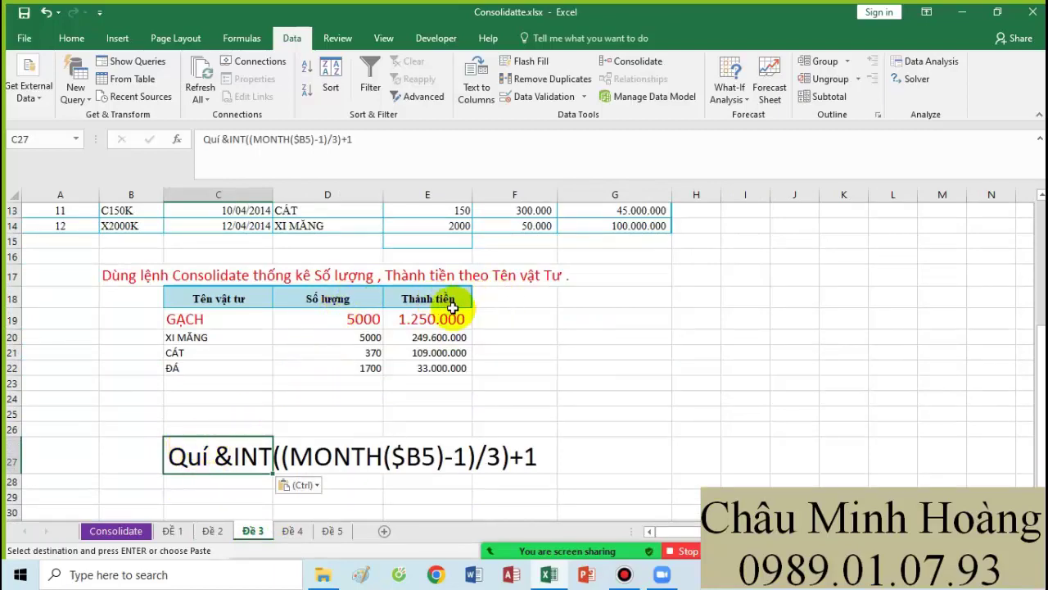
Step: Copy the Tên vật tư, Số lượng and Thành tiền headers from D2, E2 and G2 to C30:E30
scroll(453, 307, "up", 4)
left_click(331, 227)
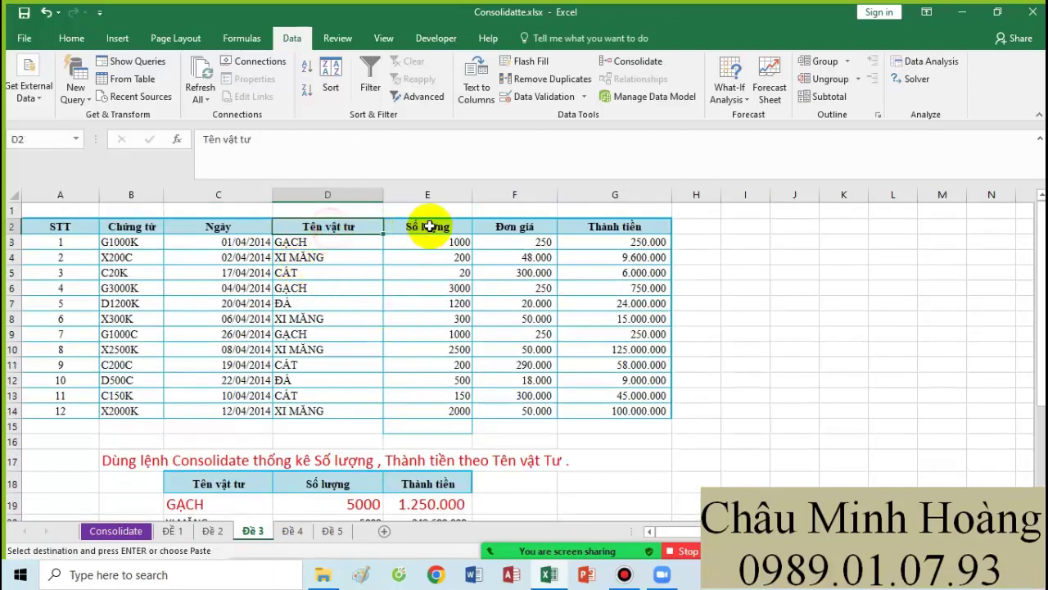
left_click(429, 227)
left_click(614, 226)
scroll(545, 311, "down", 6)
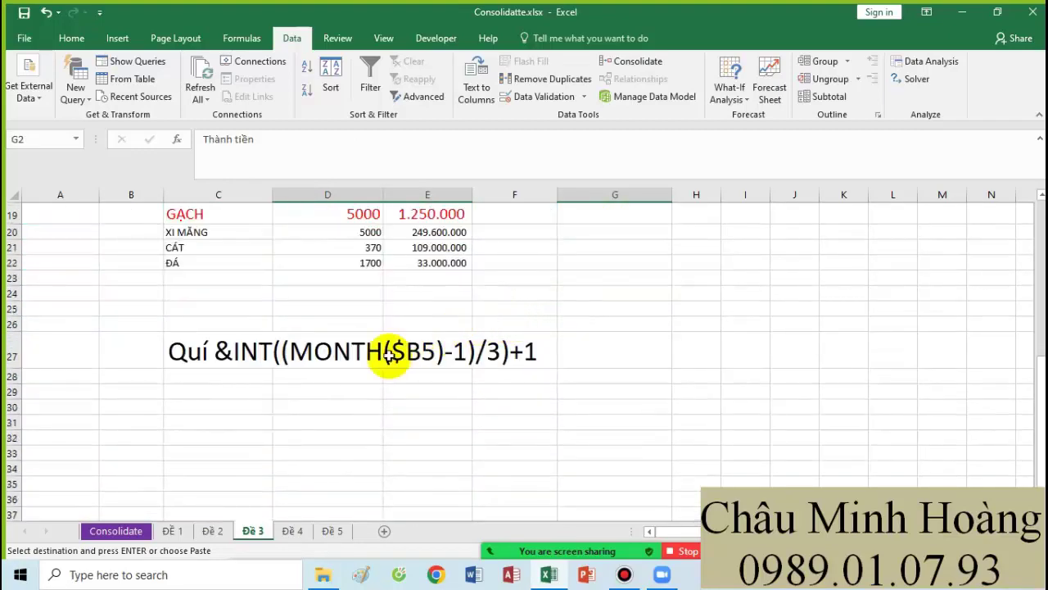
left_click(233, 401)
type("Tên vật tư\tSố lượng\tThành tiền")
Step: Start a Consolidate for C30:E30 and delete the existing reference $D$2:$G$14 from its list
left_click_drag(221, 407, 392, 405)
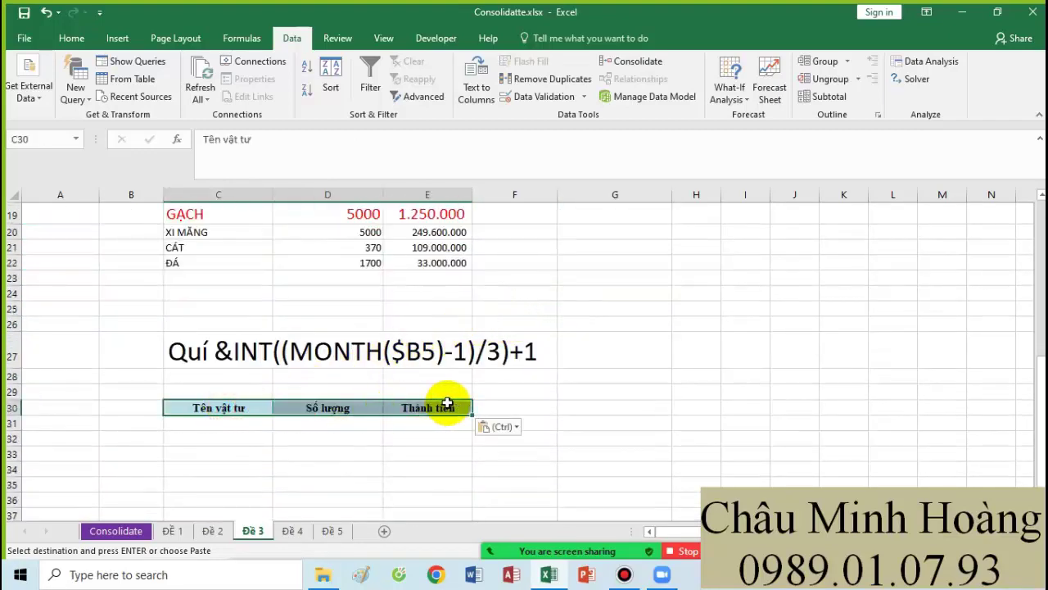
left_click(644, 66)
left_click(533, 340)
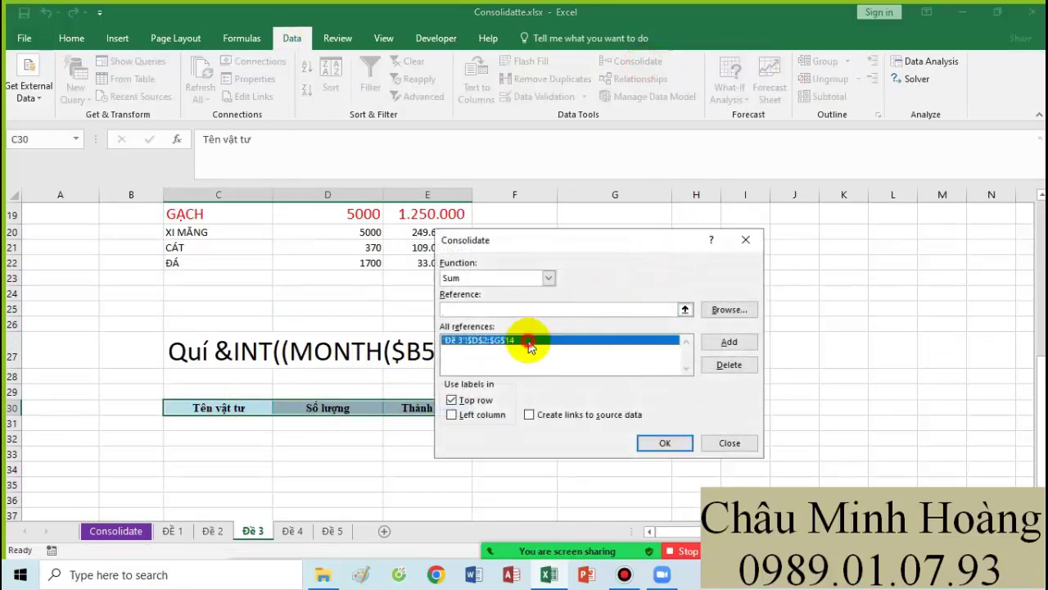
left_click(729, 365)
Step: Add range D2:G14 as the reference and consolidate by Sum using top-row and left-column labels
left_click(513, 308)
scroll(339, 316, "up", 6)
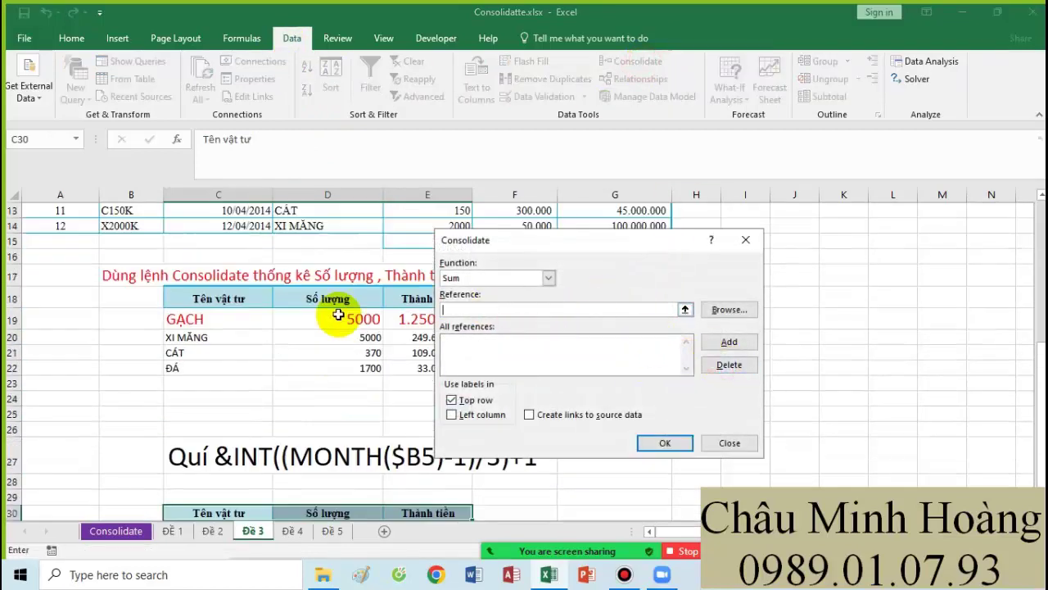
left_click_drag(303, 227, 640, 404)
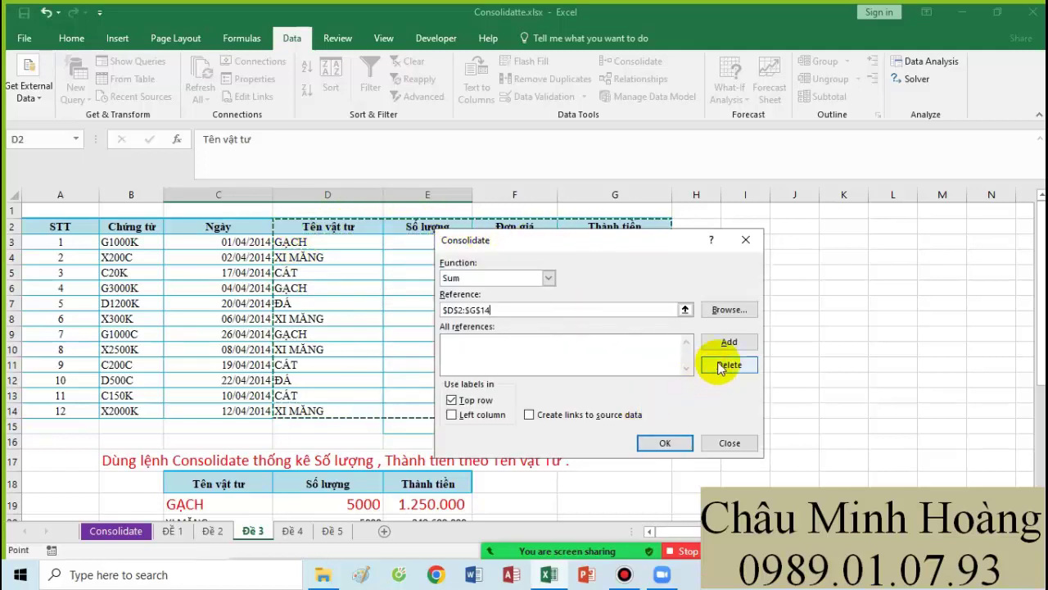
left_click(725, 342)
left_click(453, 401)
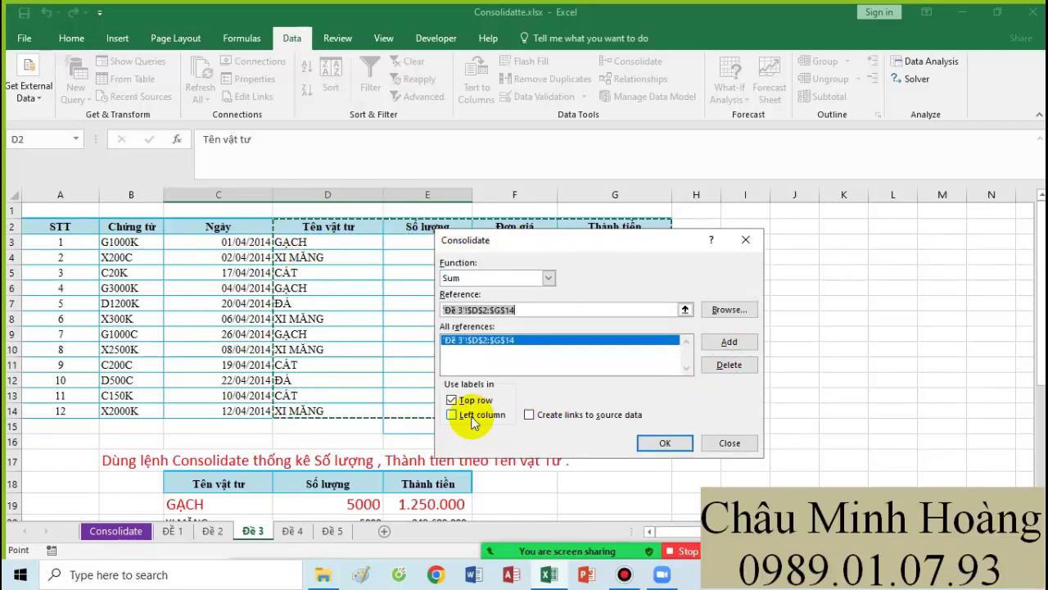
left_click(467, 416)
left_click(665, 442)
scroll(593, 418, "down", 5)
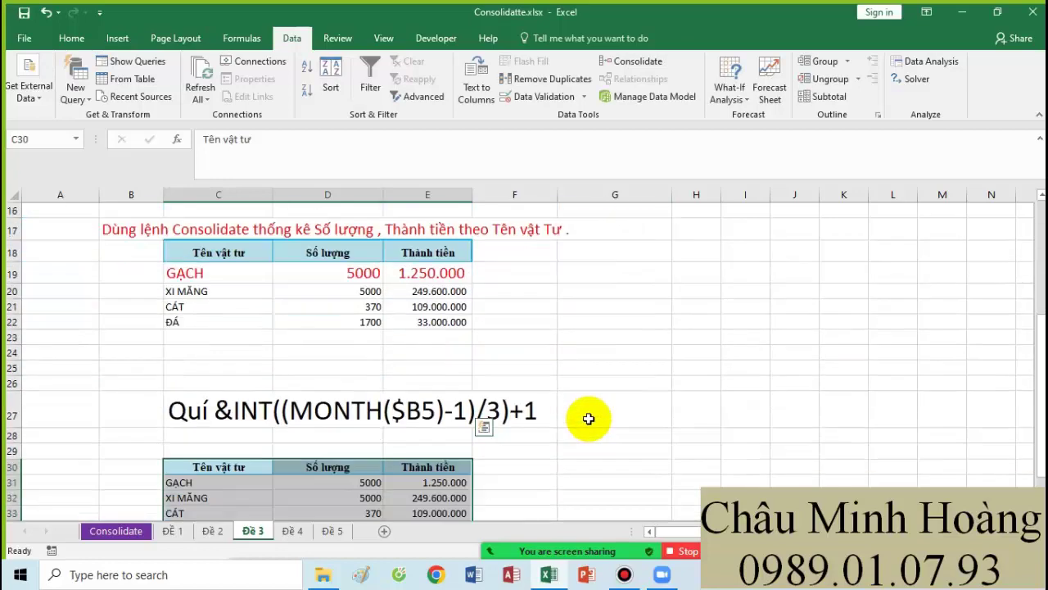
scroll(588, 419, "down", 1)
Step: Copy the quarter formula text from C27:F27 on Đề 3 to B17 on the Đề 5 sheet
left_click_drag(248, 334, 538, 335)
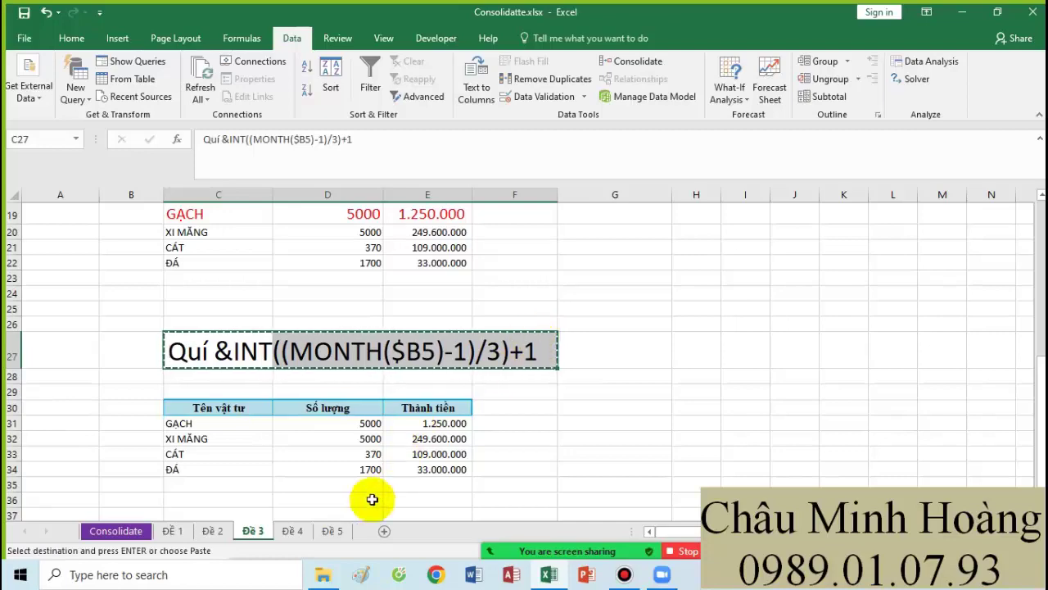
left_click(292, 531)
scroll(330, 442, "down", 1)
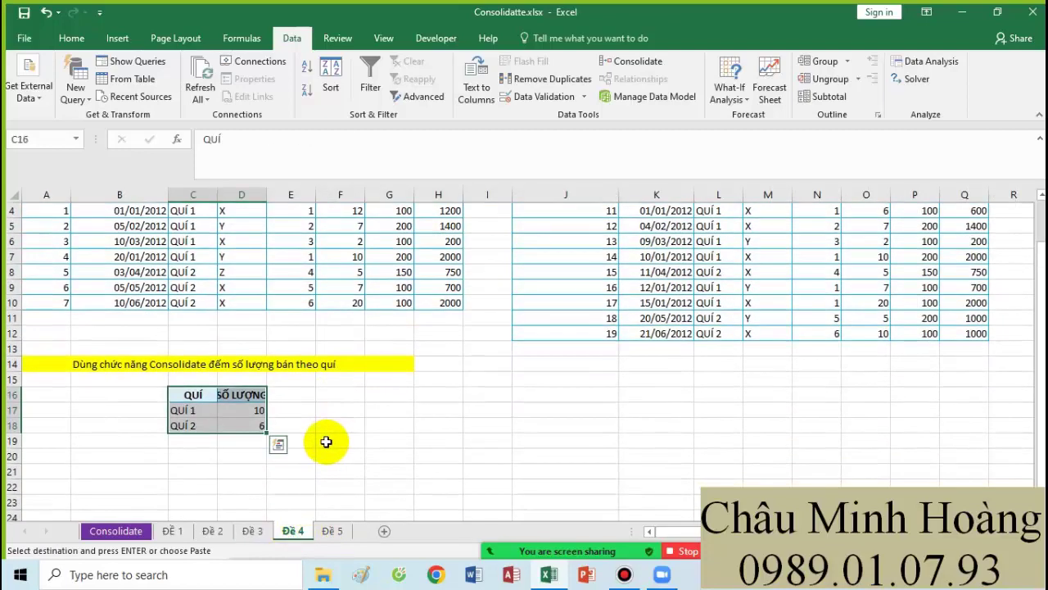
scroll(327, 440, "up", 1)
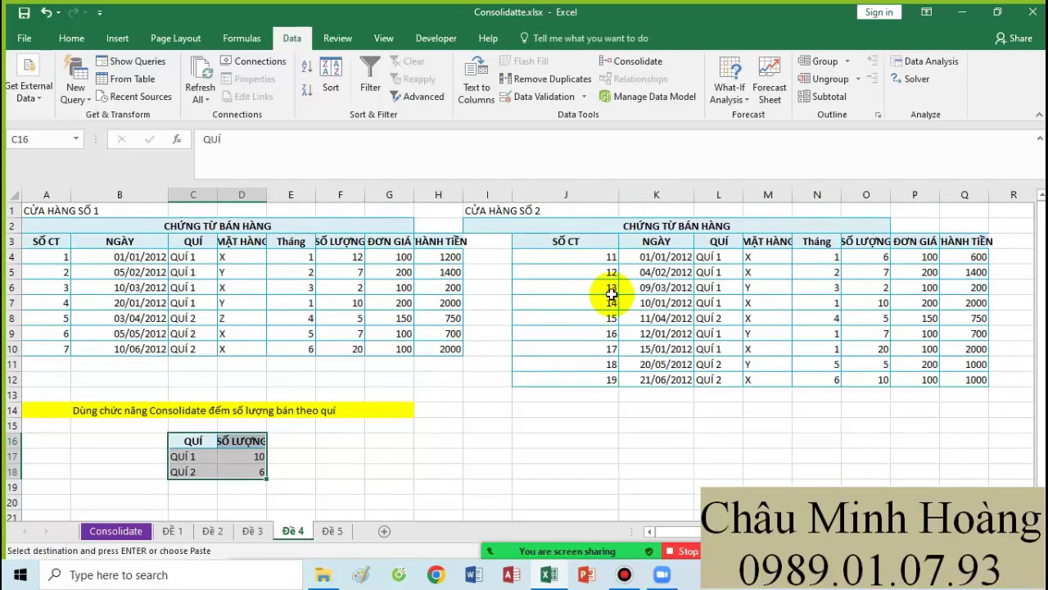
key("ctrl+v")
left_click(331, 530)
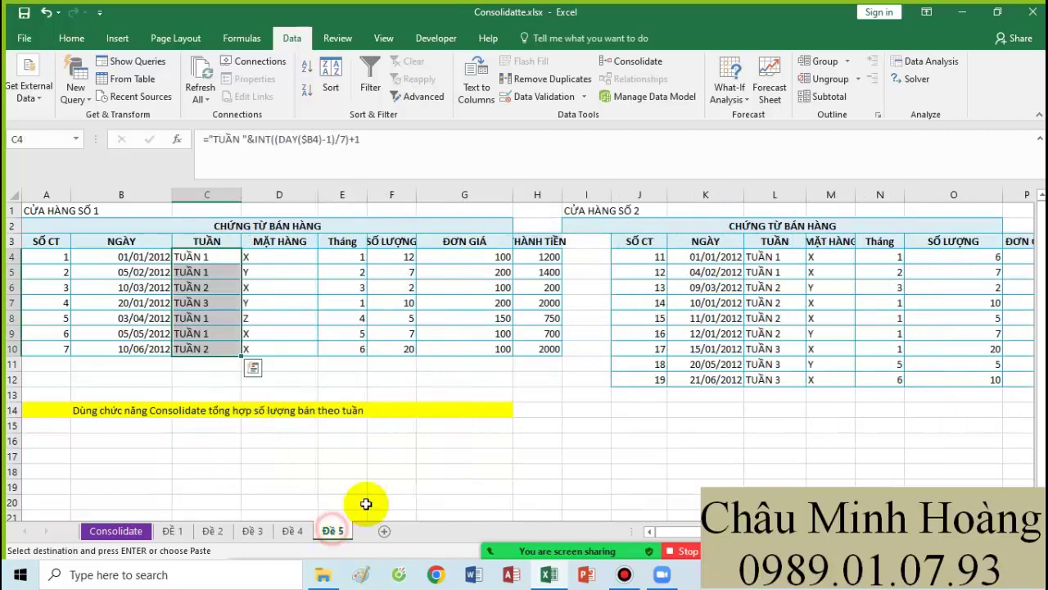
left_click(210, 454)
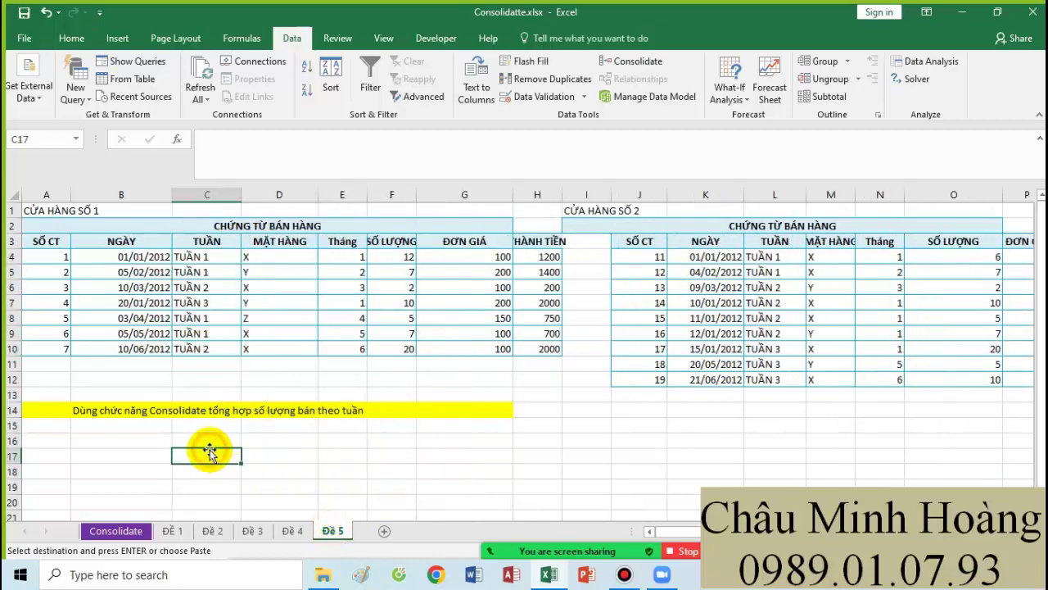
left_click(136, 459)
key("Return")
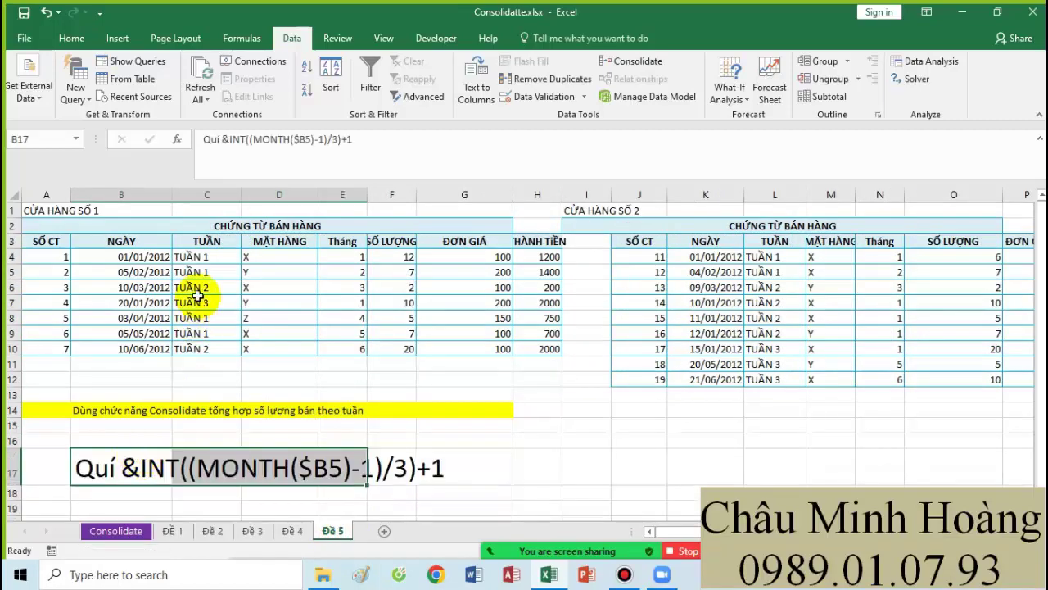
Step: Copy the week formula from C4 into B18 as the plain text TUẦN &INT((DAY($B4)-1)/7)+1
double_click(182, 256)
left_click_drag(182, 256, 345, 262)
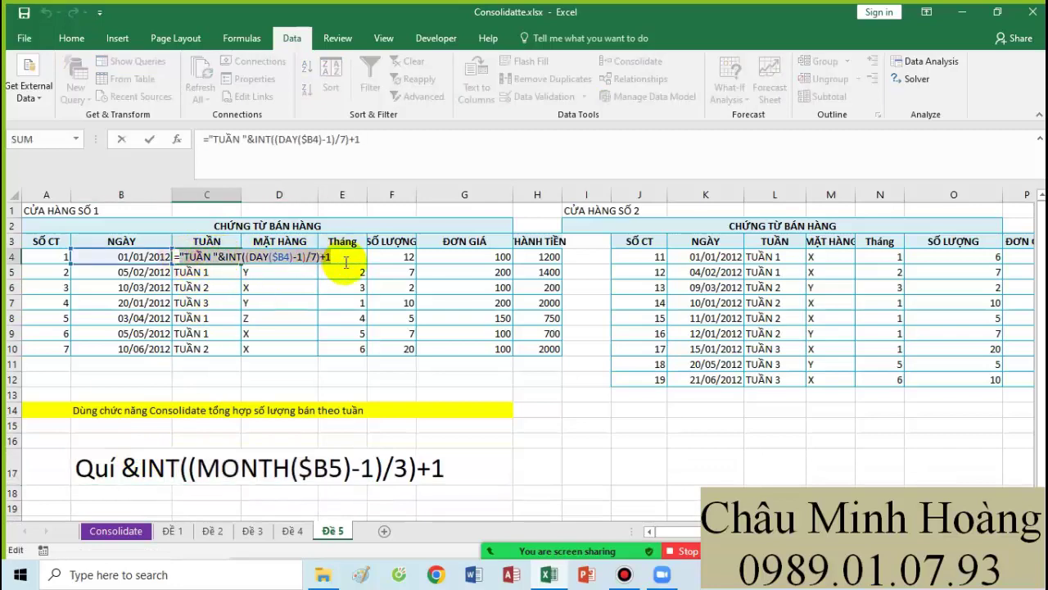
key("Return")
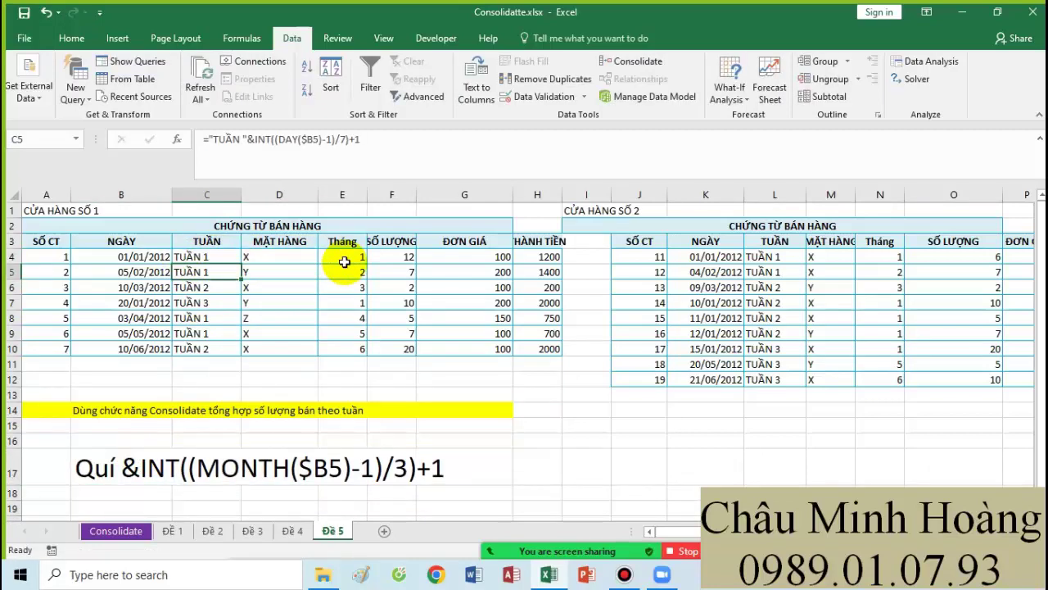
scroll(339, 258, "down", 2)
left_click(138, 401)
type("TUẦN &INT((DAY($B4)-1)/7)+1")
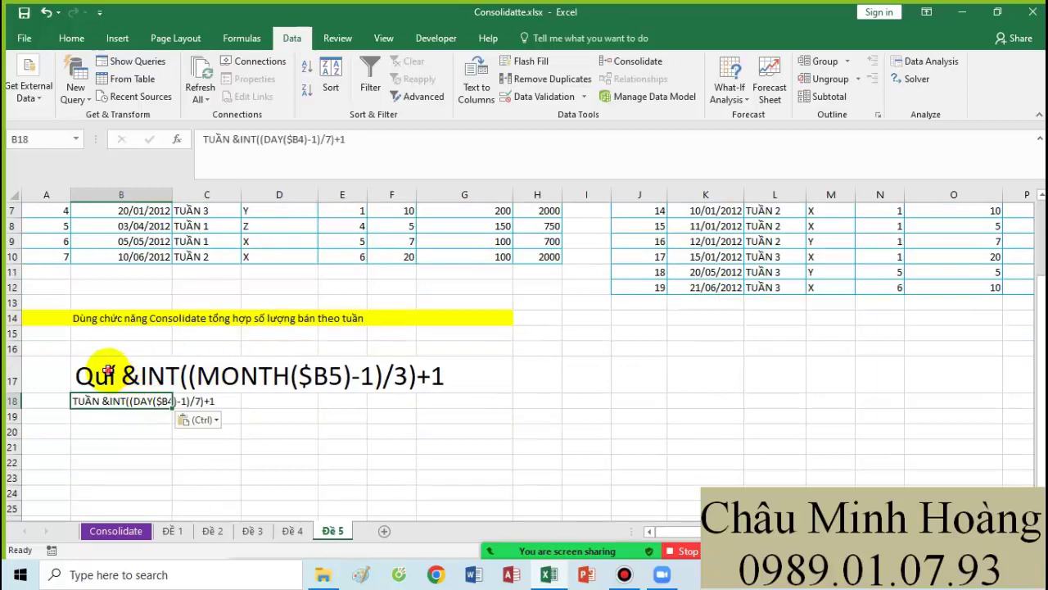
Step: Set the font size of B17:I23, including both formula texts, to 28
left_click_drag(105, 379, 586, 476)
left_click(72, 38)
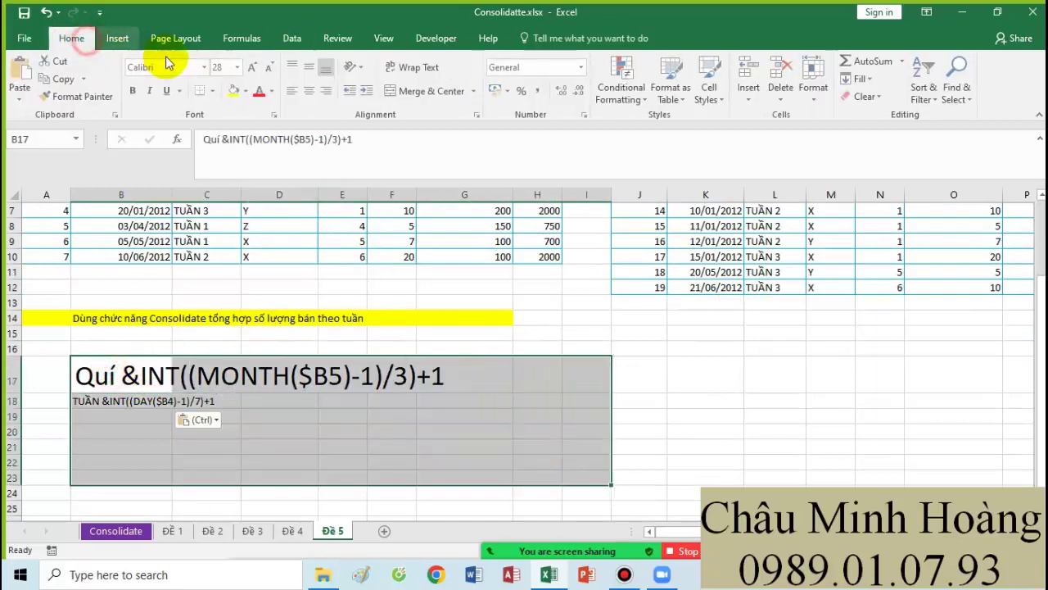
key("Return")
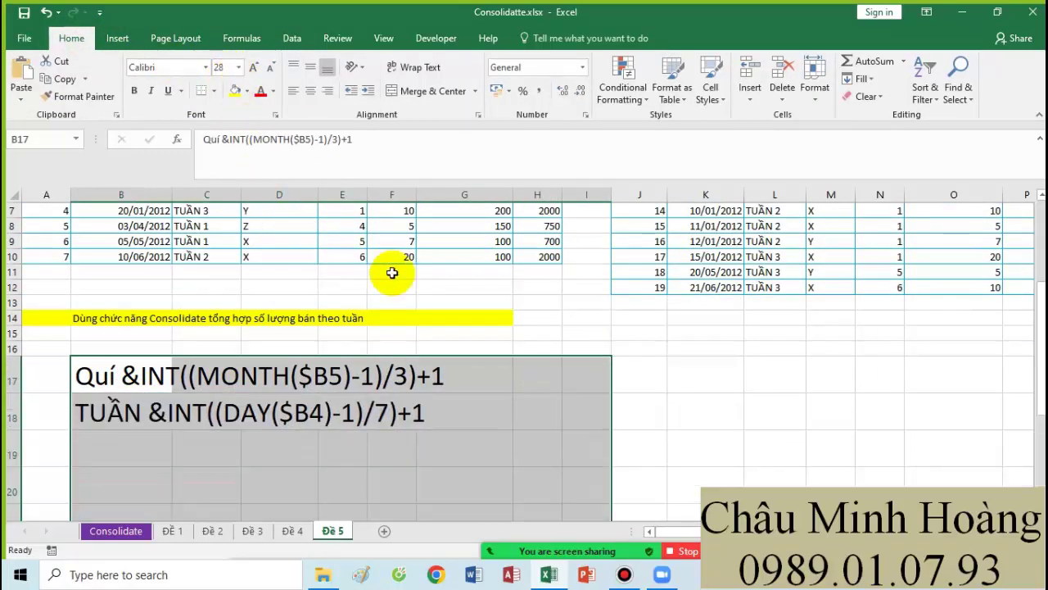
scroll(491, 297, "up", 2)
scroll(490, 299, "down", 10)
scroll(486, 297, "up", 10)
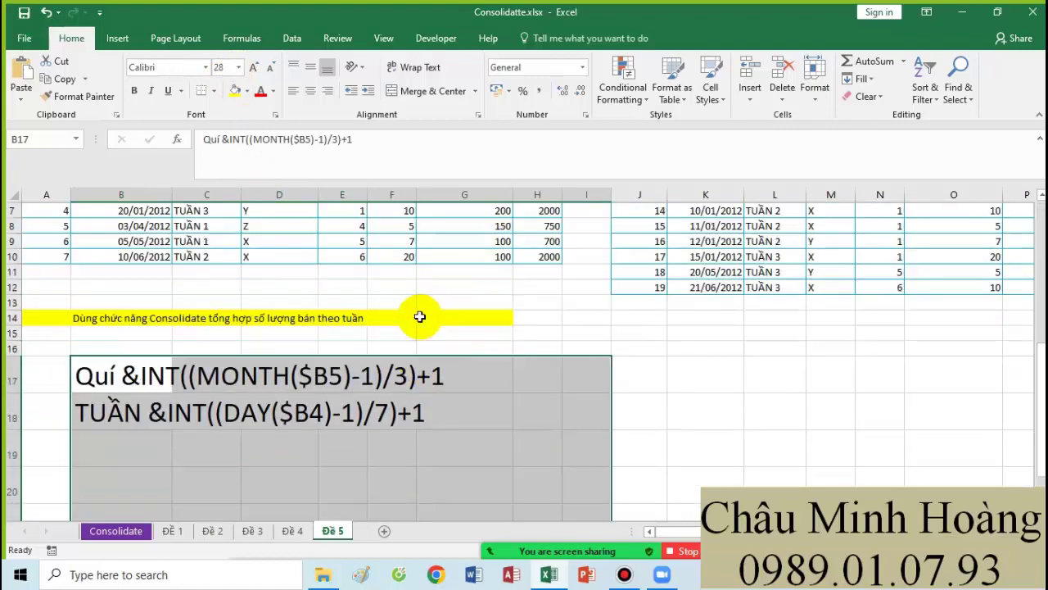
left_click_drag(405, 316, 25, 378)
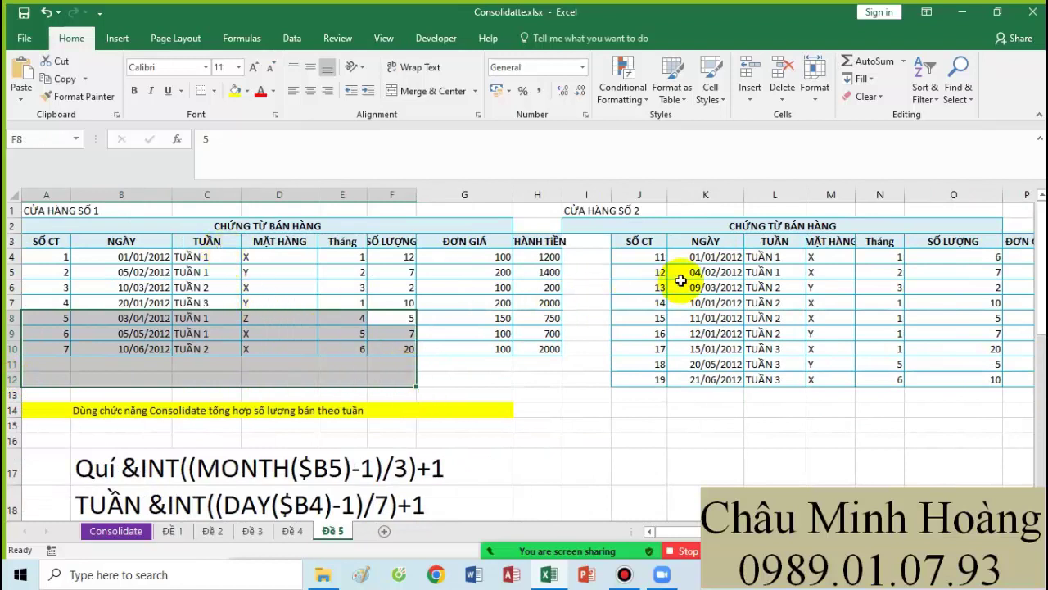
Step: Copy the TUẦN and SỐ LƯỢNG headers from C3 and F3 to B19:C19
left_click(211, 237)
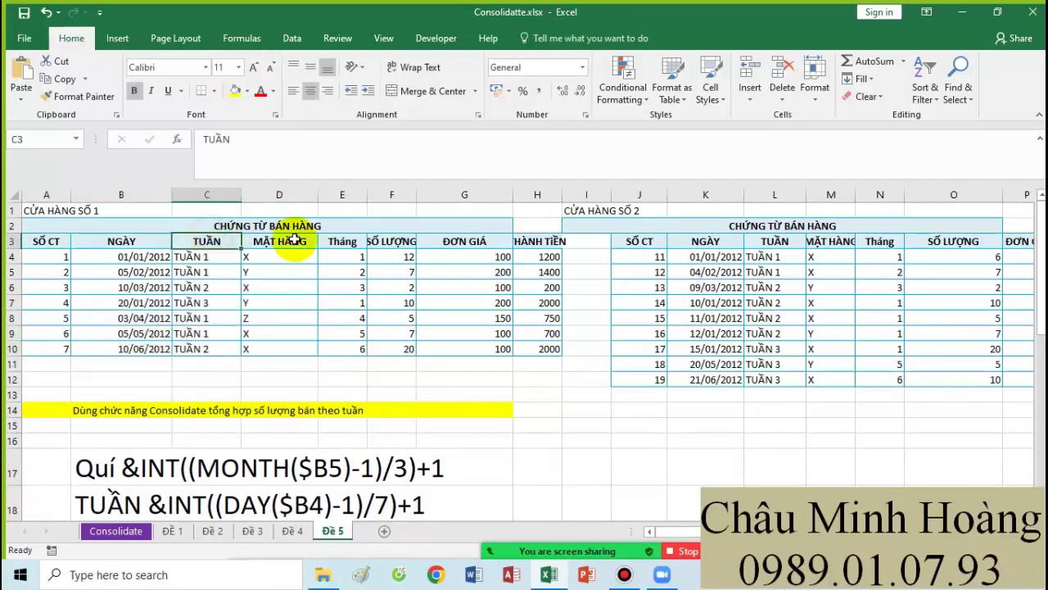
left_click(399, 241, "ctrl")
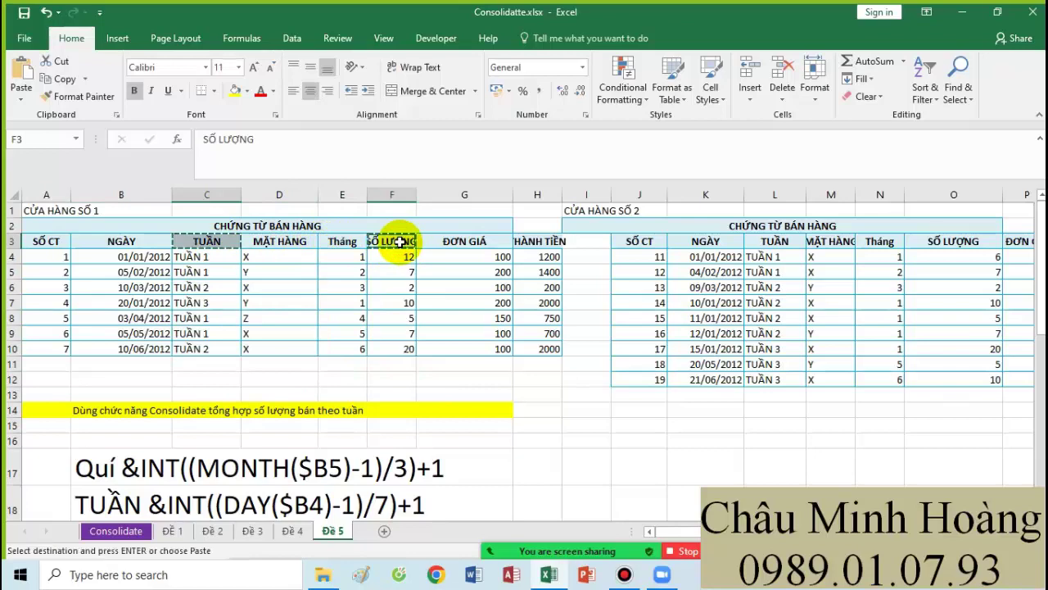
scroll(399, 241, "down", 3)
left_click(162, 396)
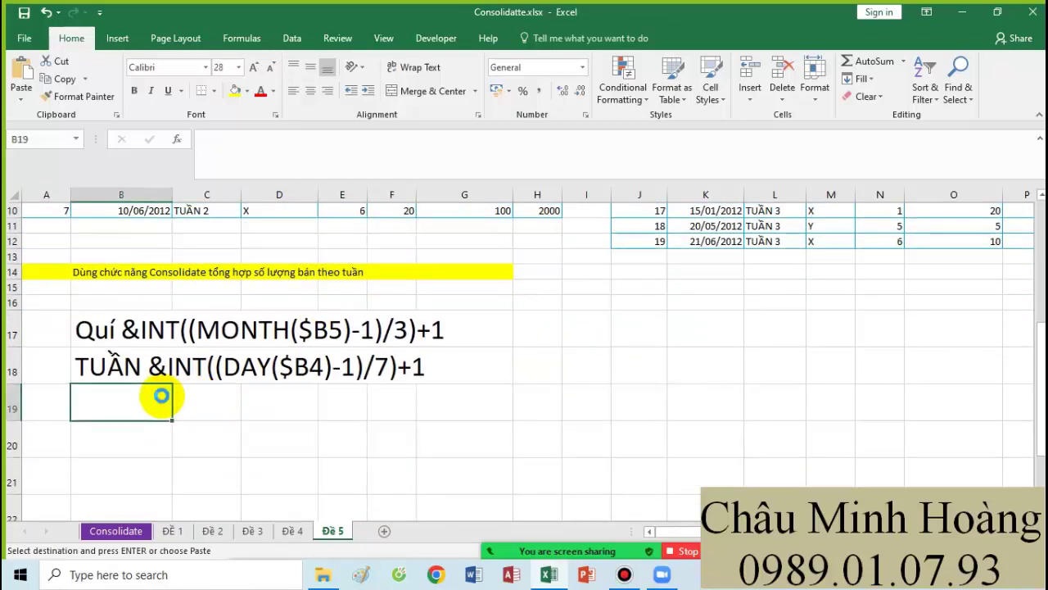
type("TUẦN\tSỐ LƯỢNG")
Step: Start a Consolidate for B19:C19 and delete both existing Đề 5 references from its list
left_click(291, 41)
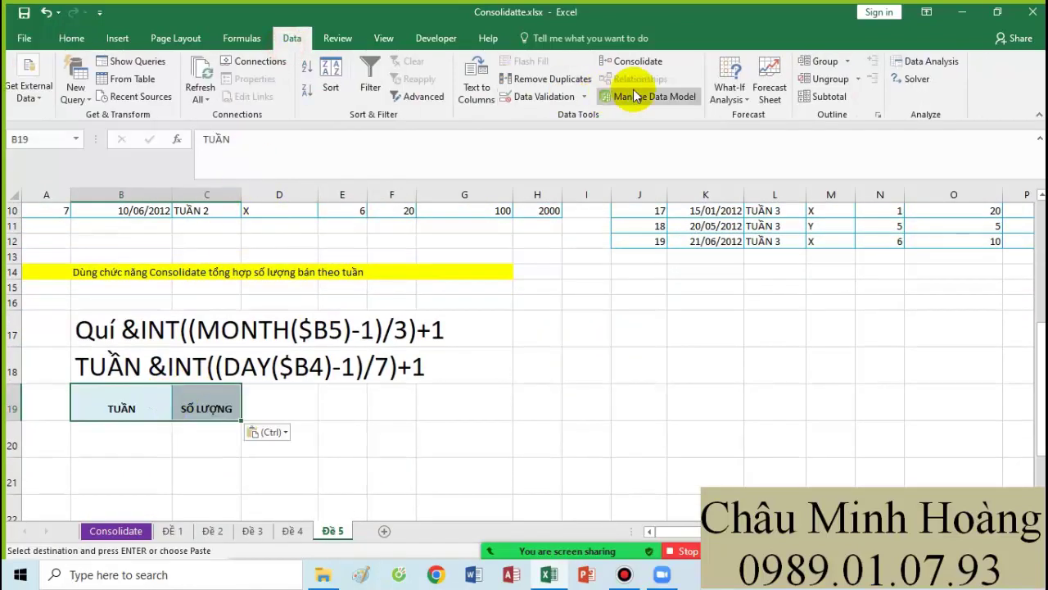
left_click(638, 62)
left_click(480, 341)
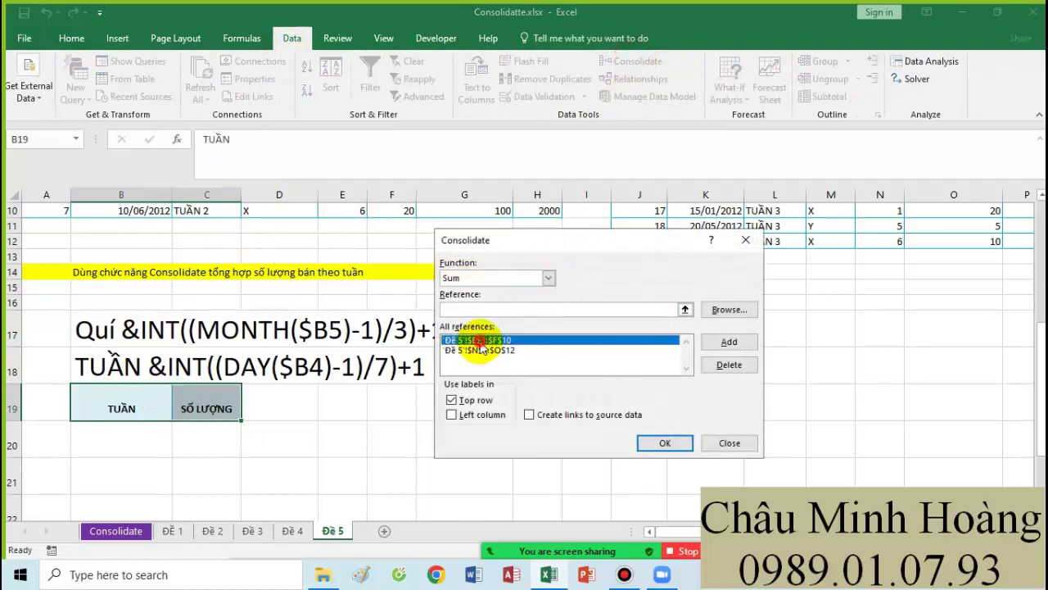
left_click(730, 342)
left_click(627, 261)
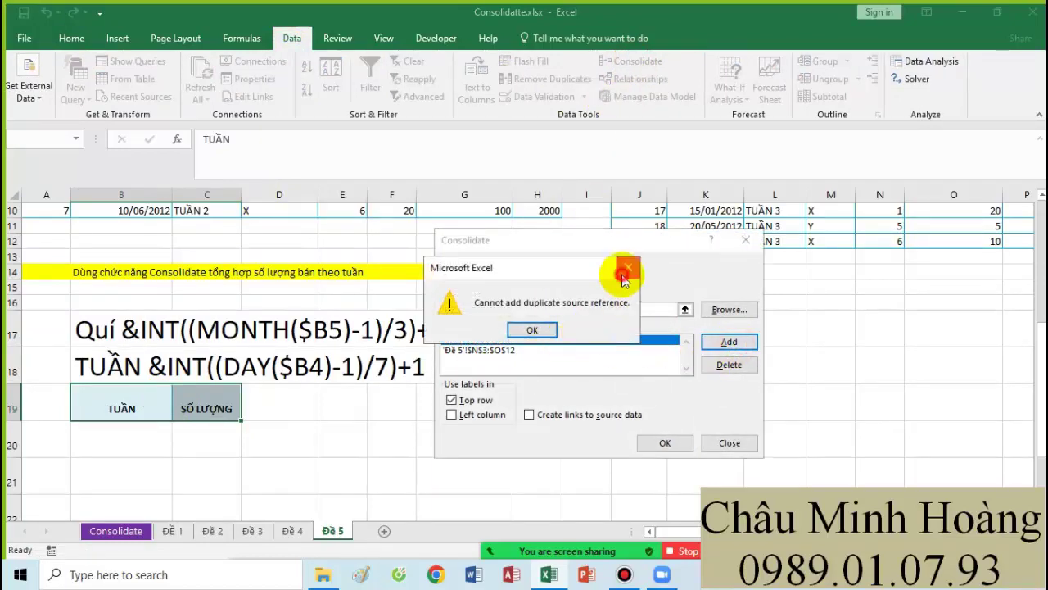
left_click(728, 365)
left_click(508, 341)
left_click(728, 365)
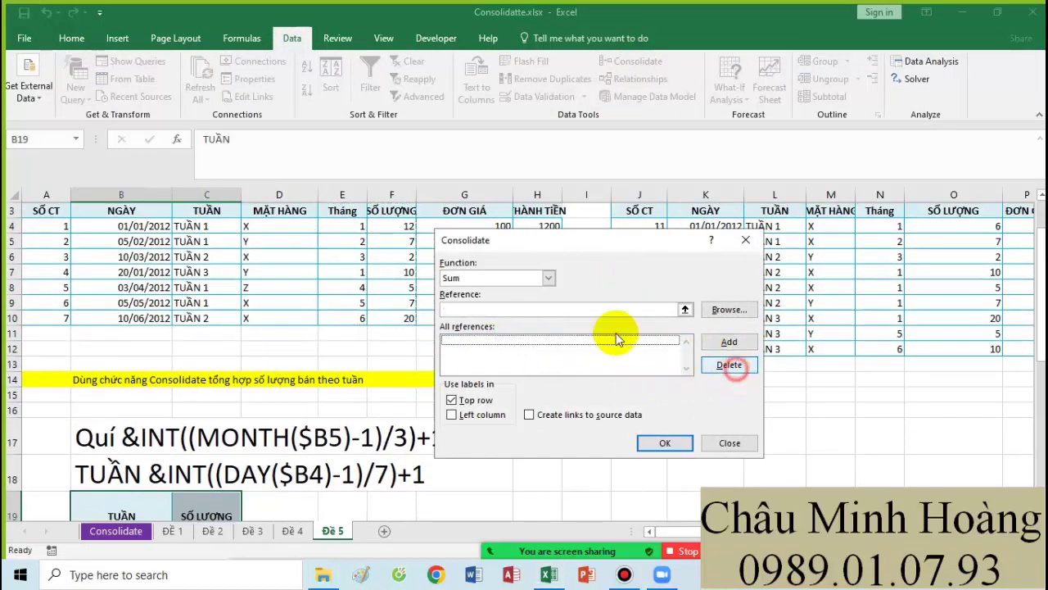
Step: Consolidate C3:F10 and L3:O12 of Đề 5 by sum into B19:C19, using top row and left column labels
left_click(541, 309)
left_click_drag(208, 215, 402, 320)
left_click(728, 342)
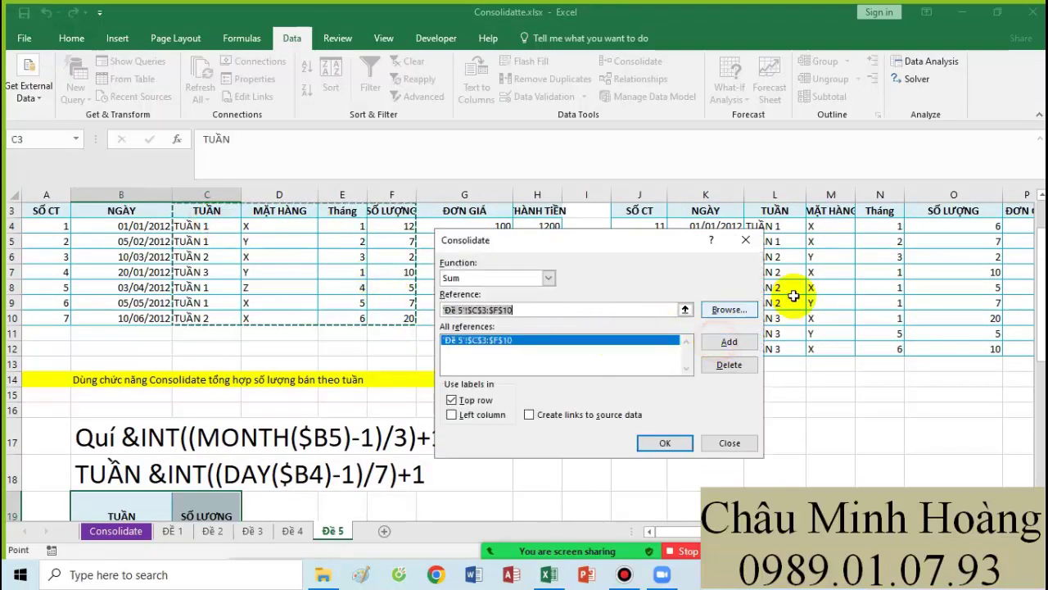
left_click_drag(796, 213, 962, 344)
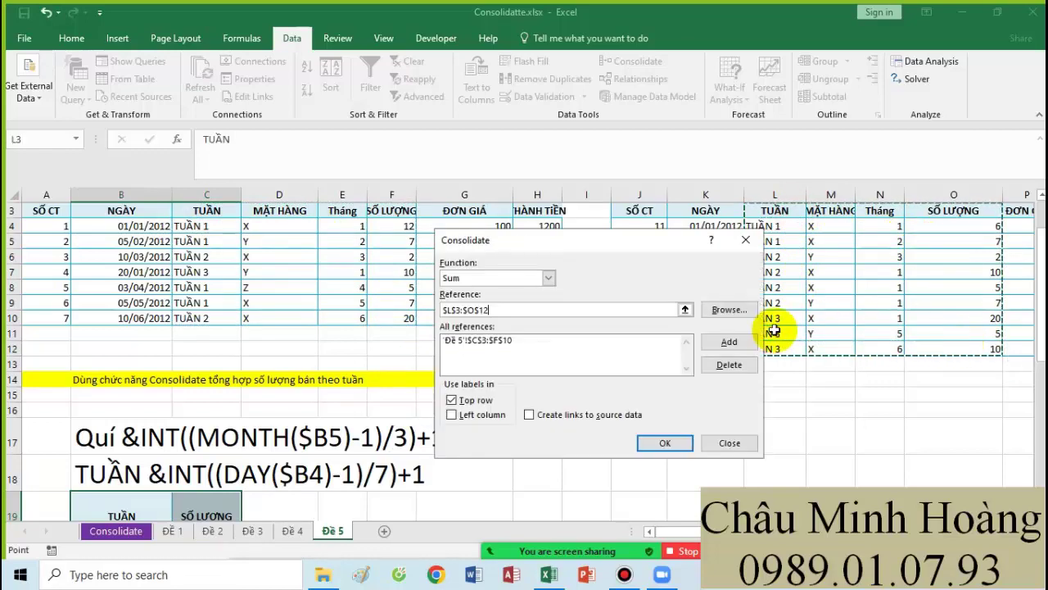
left_click(728, 343)
left_click(487, 416)
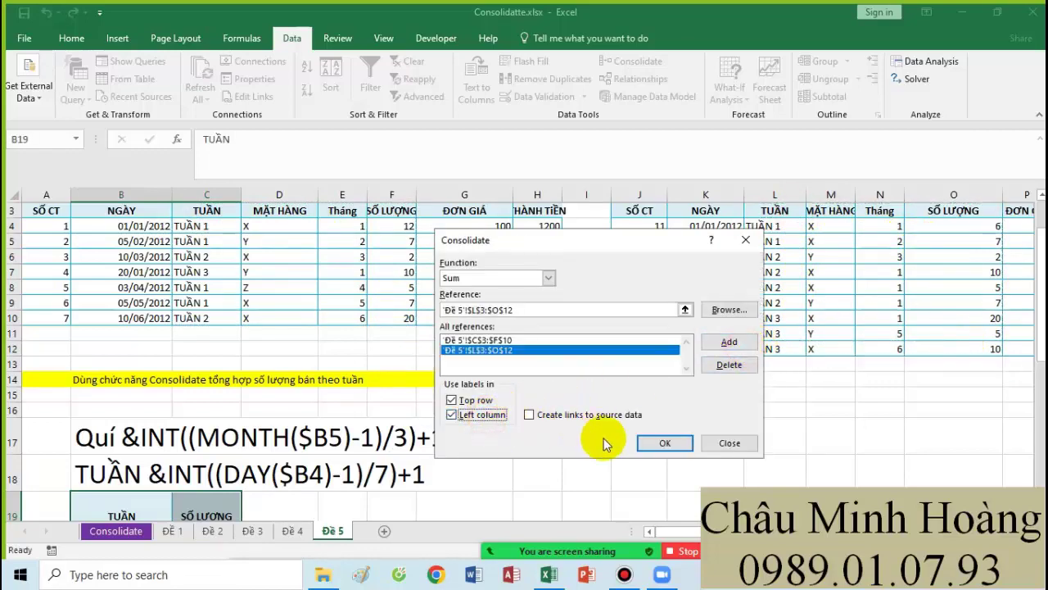
left_click(664, 443)
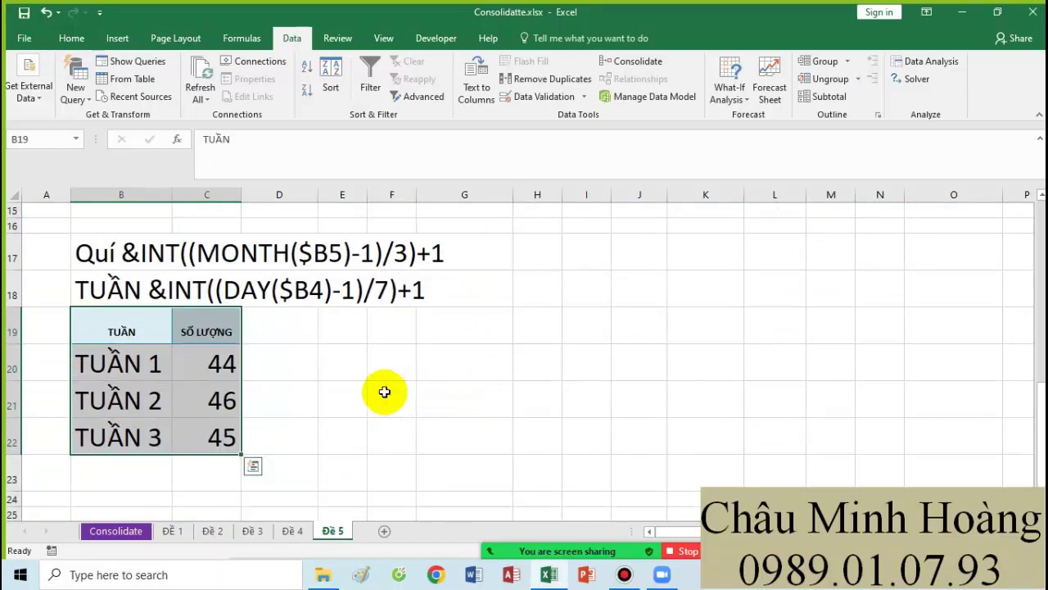
scroll(327, 377, "up", 1)
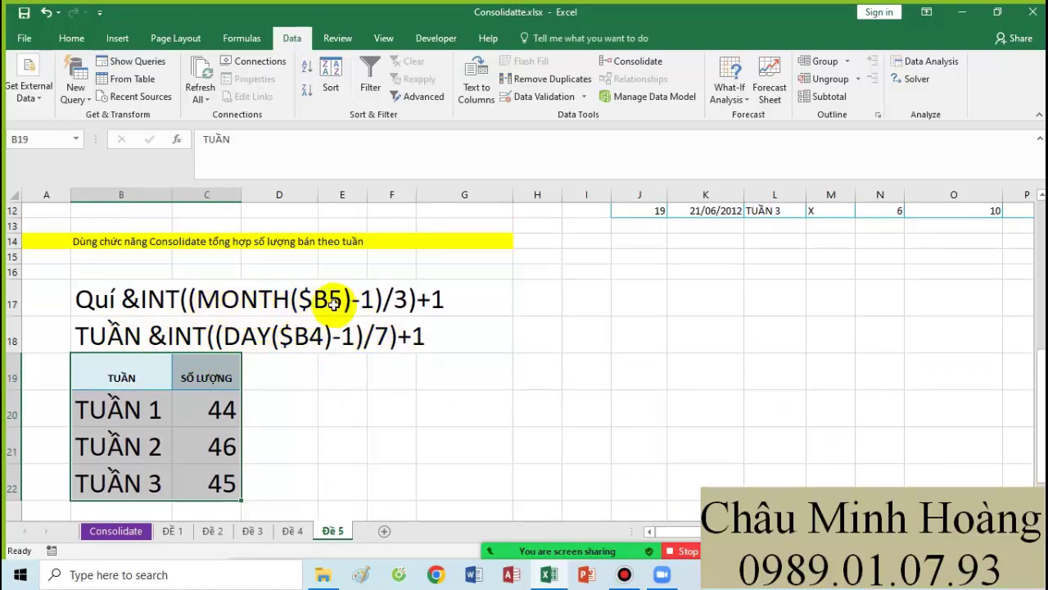
left_click_drag(84, 297, 469, 463)
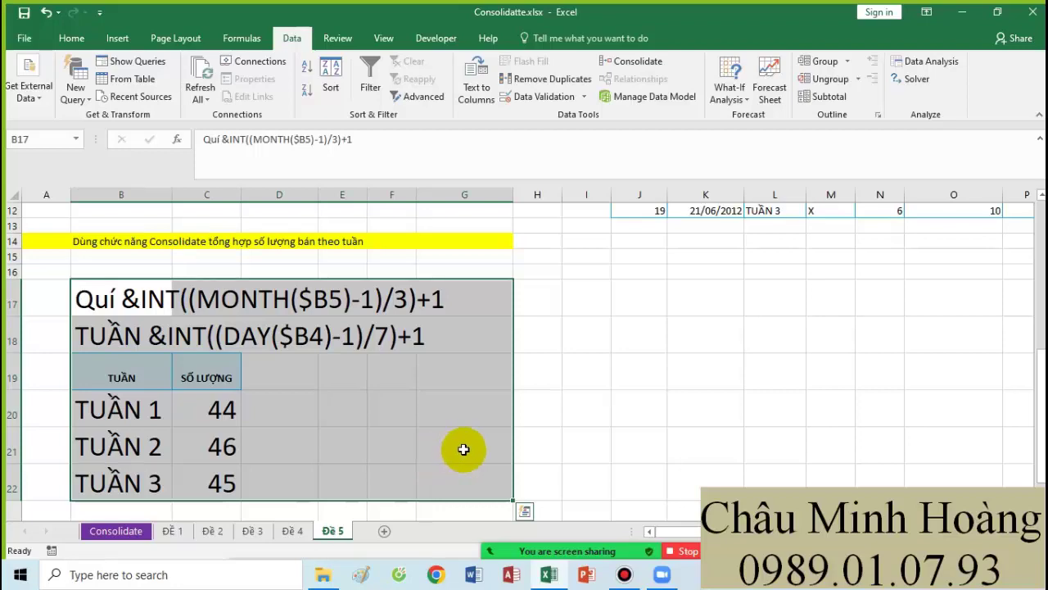
left_click(624, 574)
left_click(558, 104)
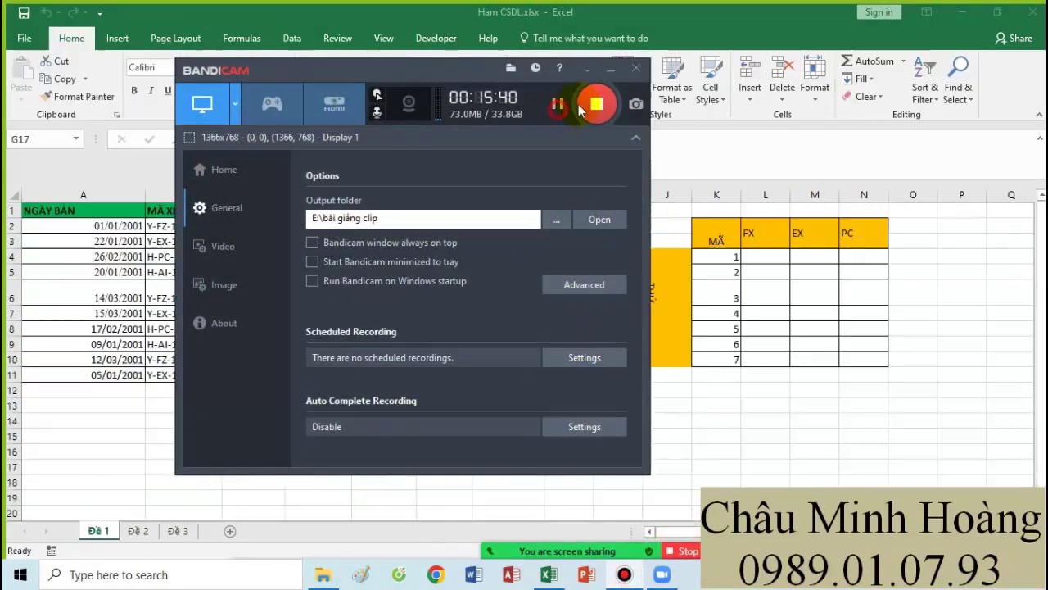
left_click(610, 77)
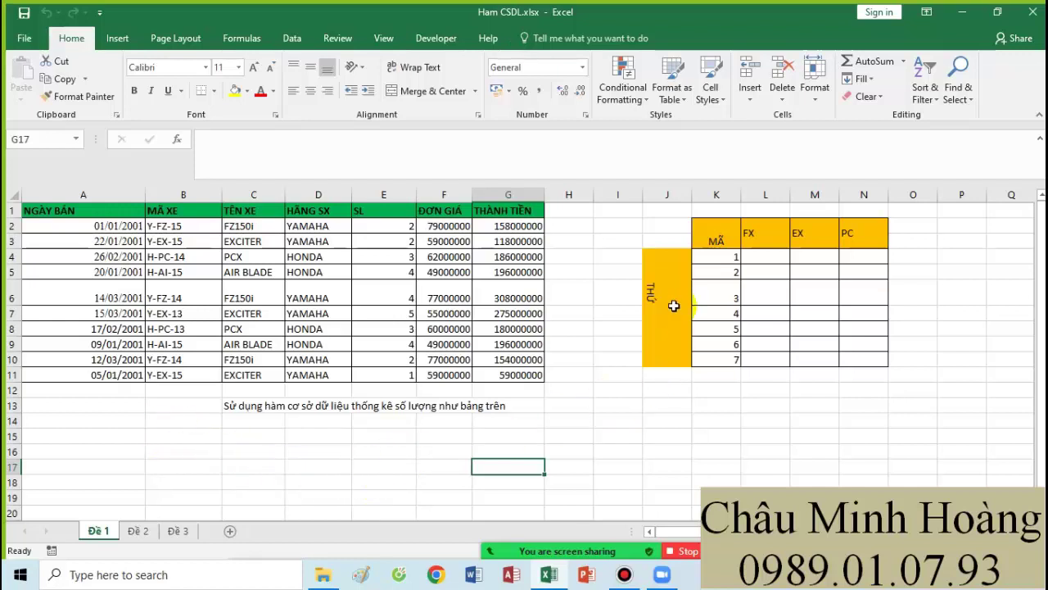
left_click_drag(713, 254, 849, 358)
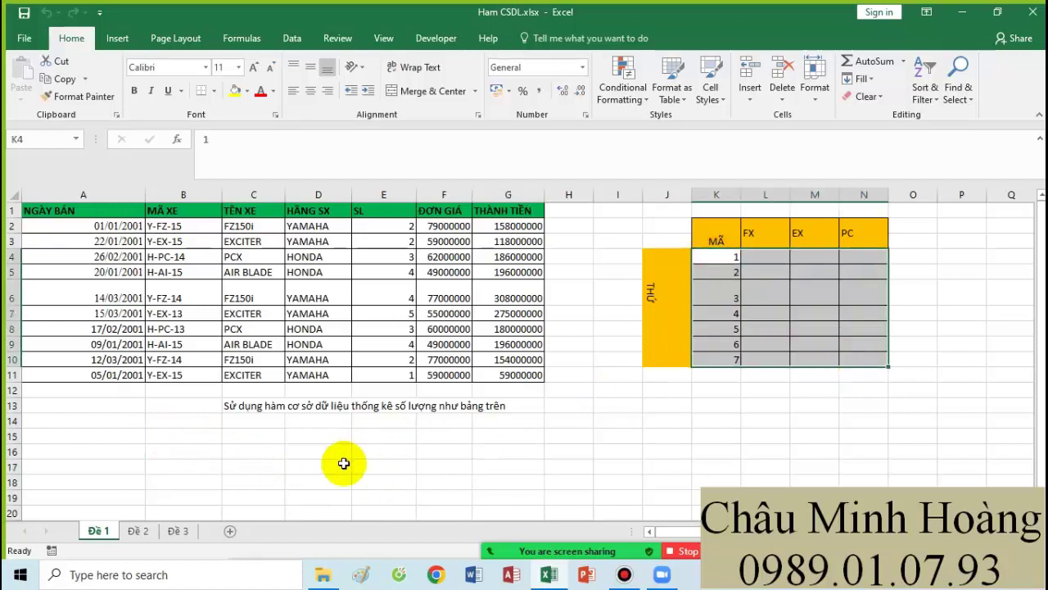
left_click_drag(109, 424, 682, 487)
left_click_drag(770, 256, 862, 357)
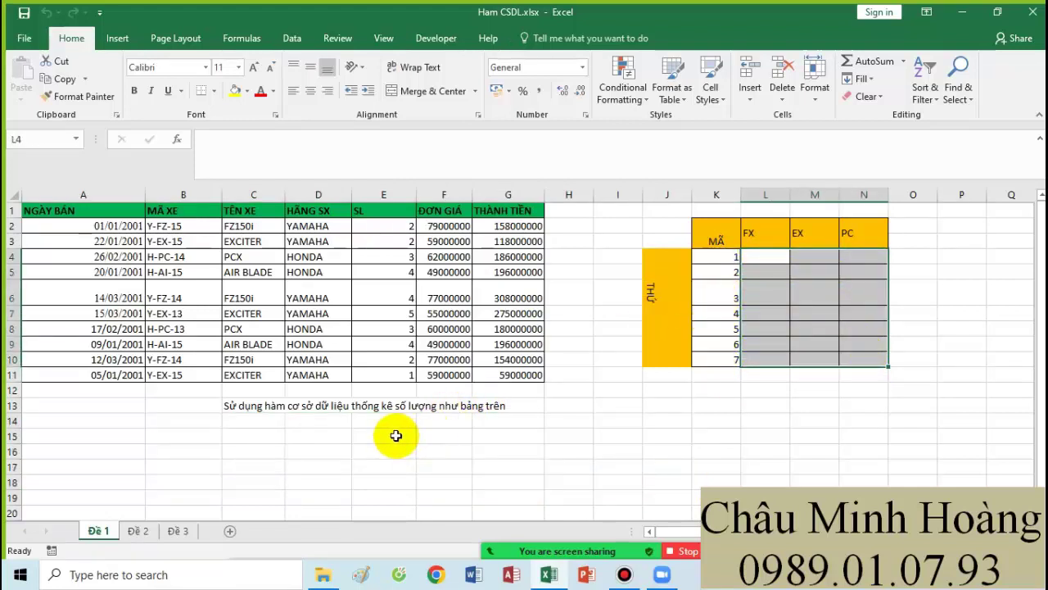
Step: Format the empty range A14:K31 below the exercise text in Times New Roman, size 20
scroll(210, 456, "down", 1)
left_click_drag(118, 376, 721, 501)
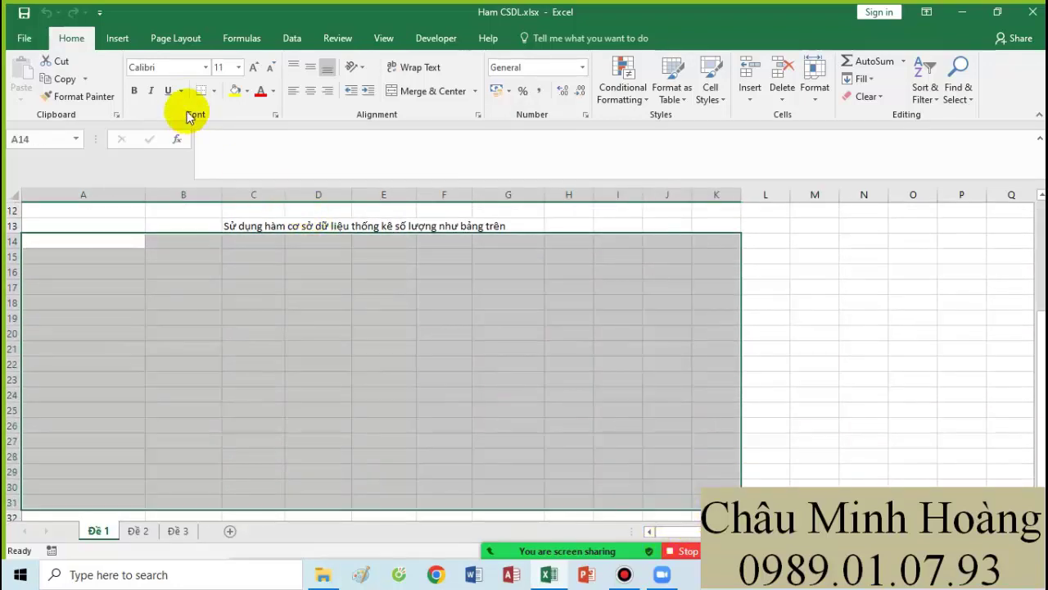
left_click(186, 68)
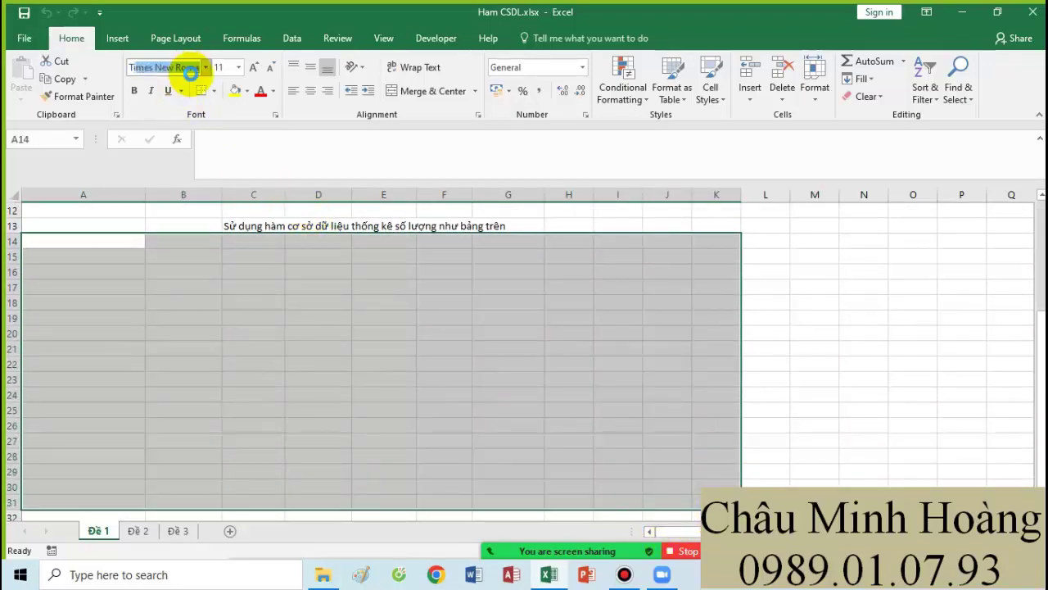
key("Return")
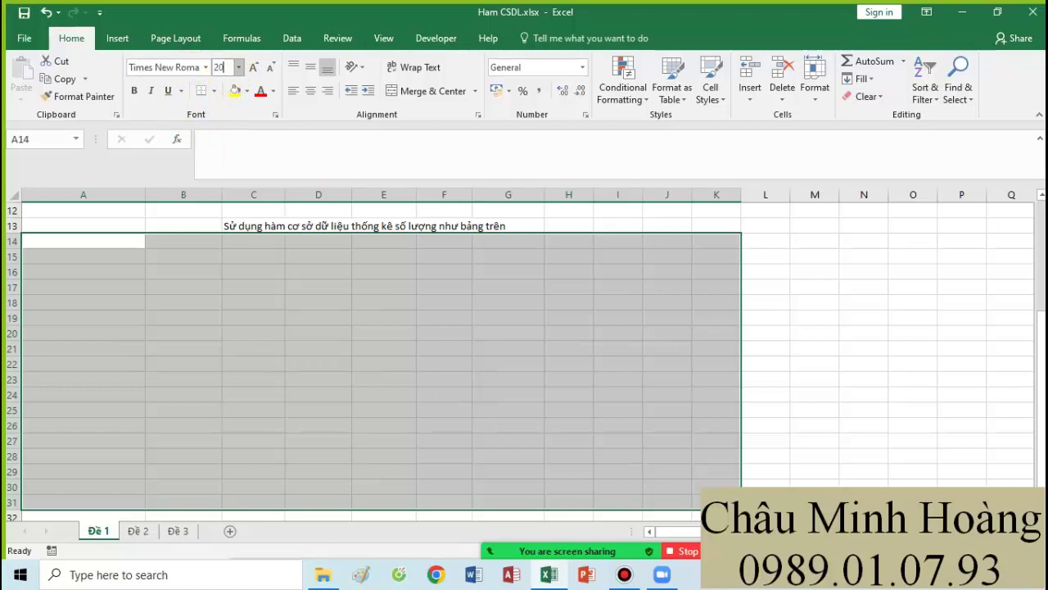
type("20")
key("Return")
scroll(441, 296, "up", 4)
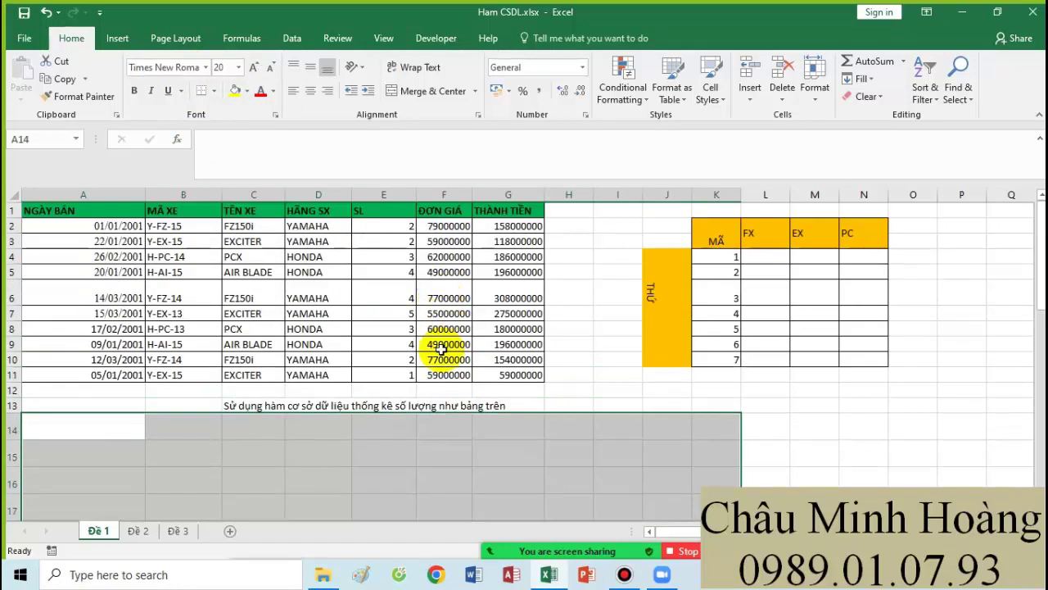
Step: Format the statistics cells L4:N10 in Times New Roman, size 20, and widen columns L to N
left_click_drag(768, 256, 880, 360)
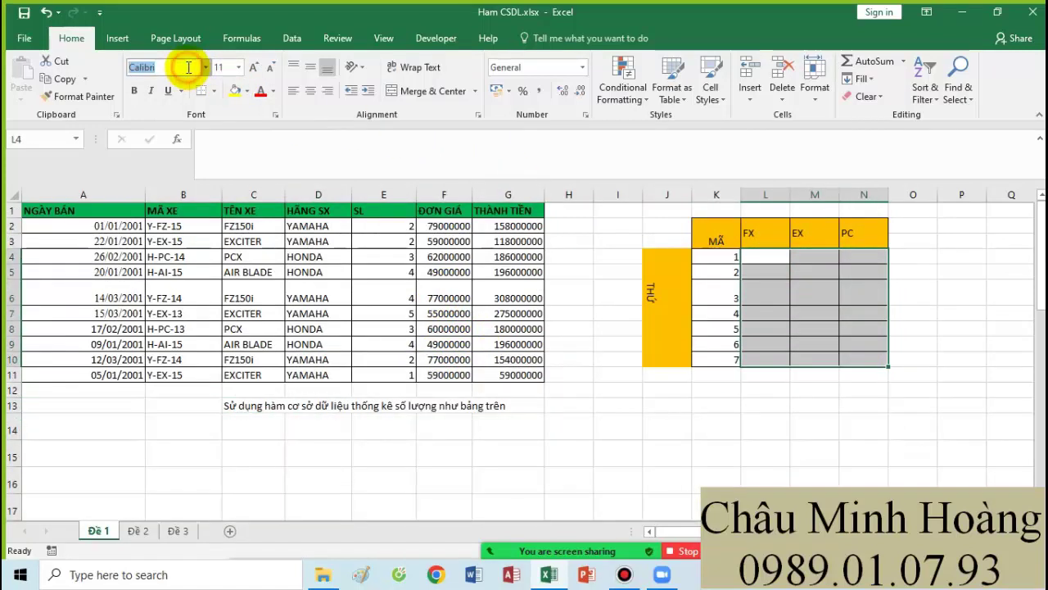
type("Times")
key("Return")
left_click(238, 68)
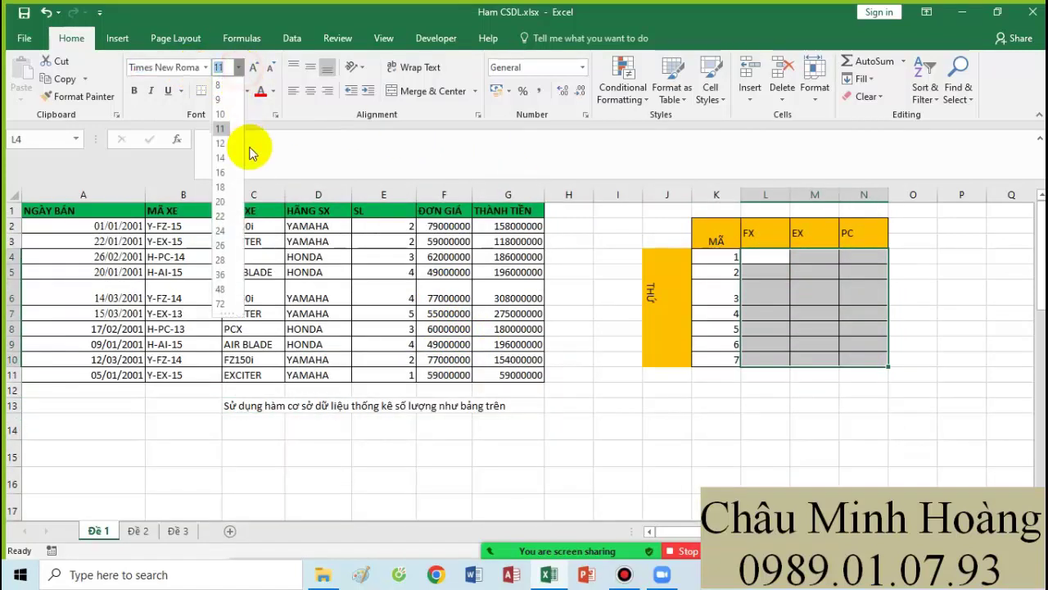
left_click(222, 206)
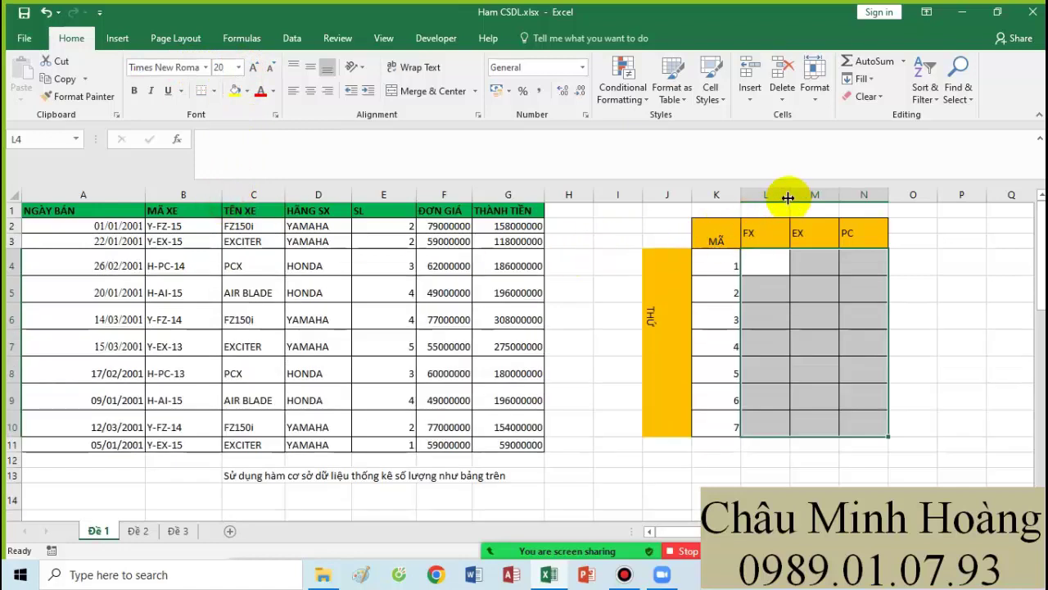
left_click_drag(787, 198, 1032, 195)
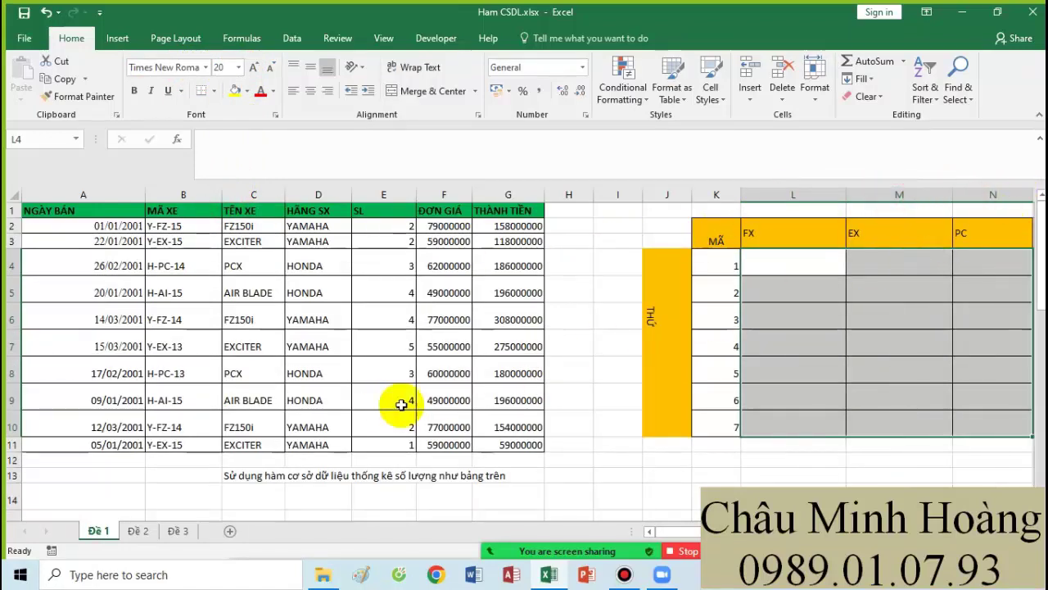
Step: Enter the criteria labels đk1, đk2 and đk3 in B15:D15
scroll(402, 402, "down", 3)
left_click(171, 327)
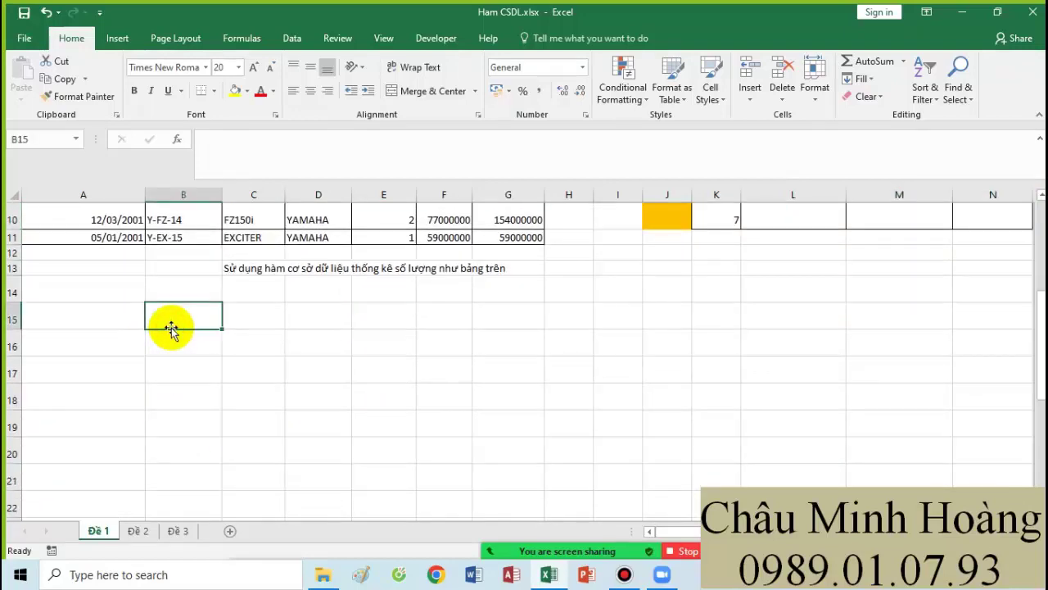
type("đk1")
key("Tab")
type("đk")
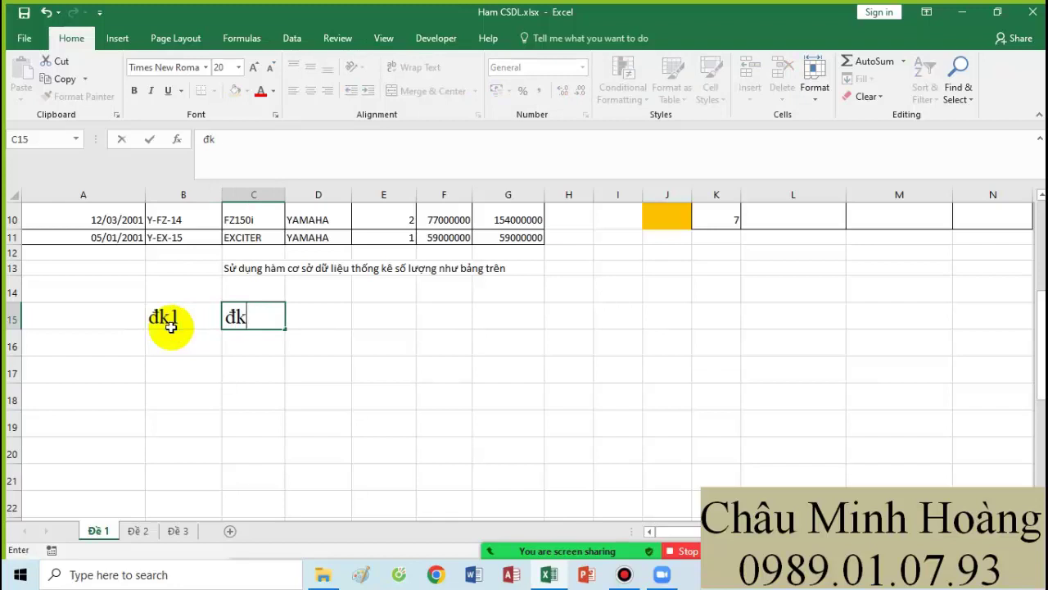
type("2")
key("Tab")
type("đk2")
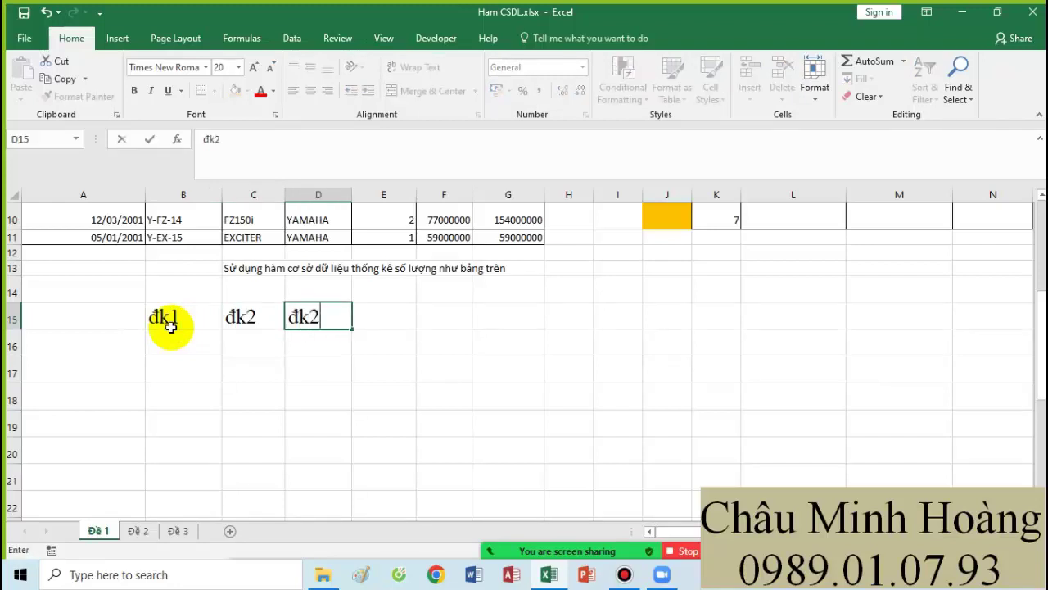
type("3")
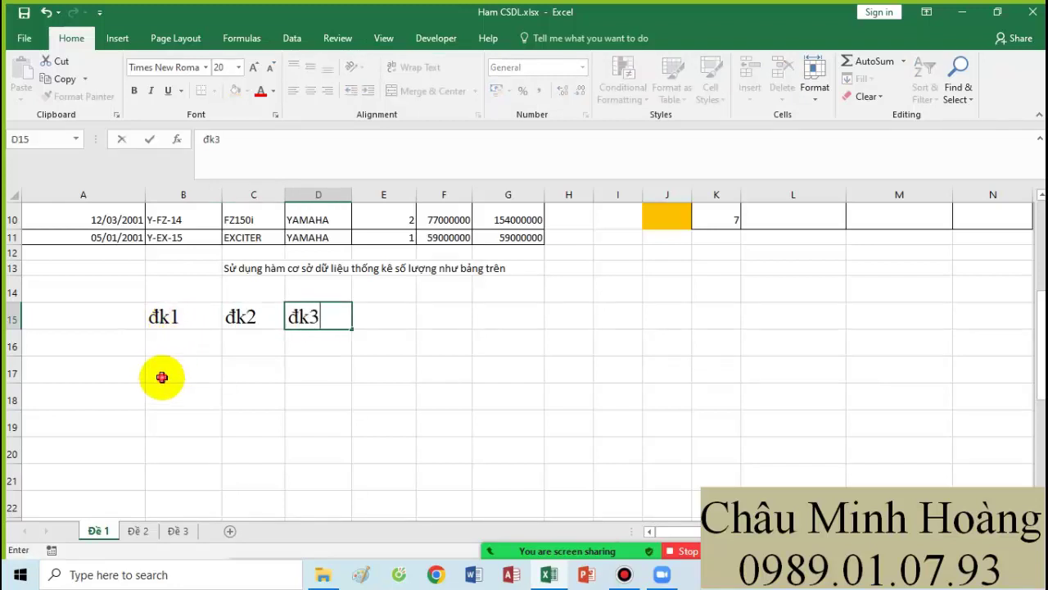
Step: Enter the criteria labels đk4, đk5 and đk6 in B17:D17
left_click(162, 376)
type("đk4")
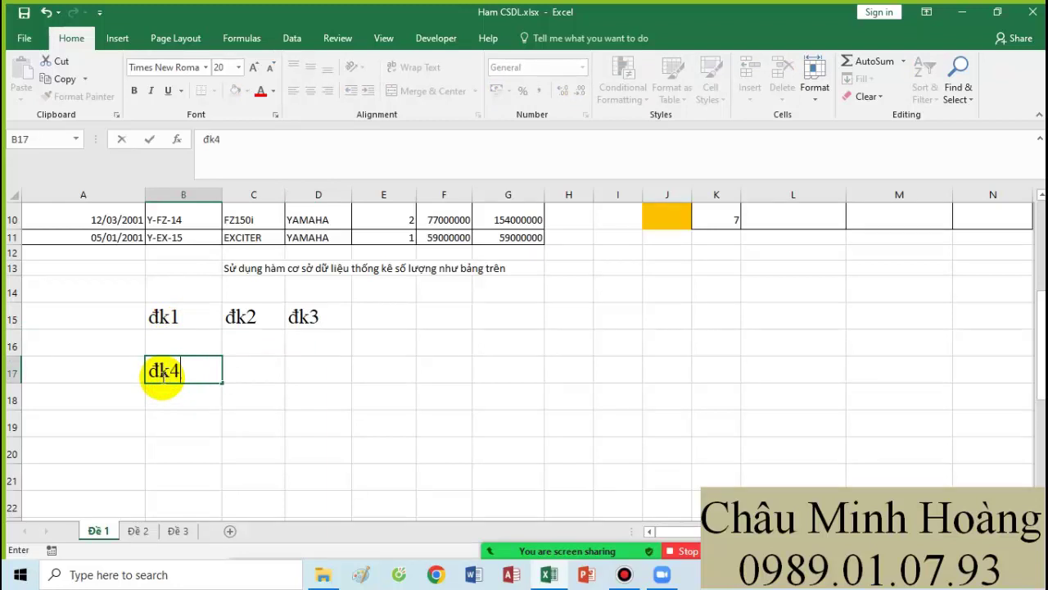
key("Tab")
type("đk5")
key("Tab")
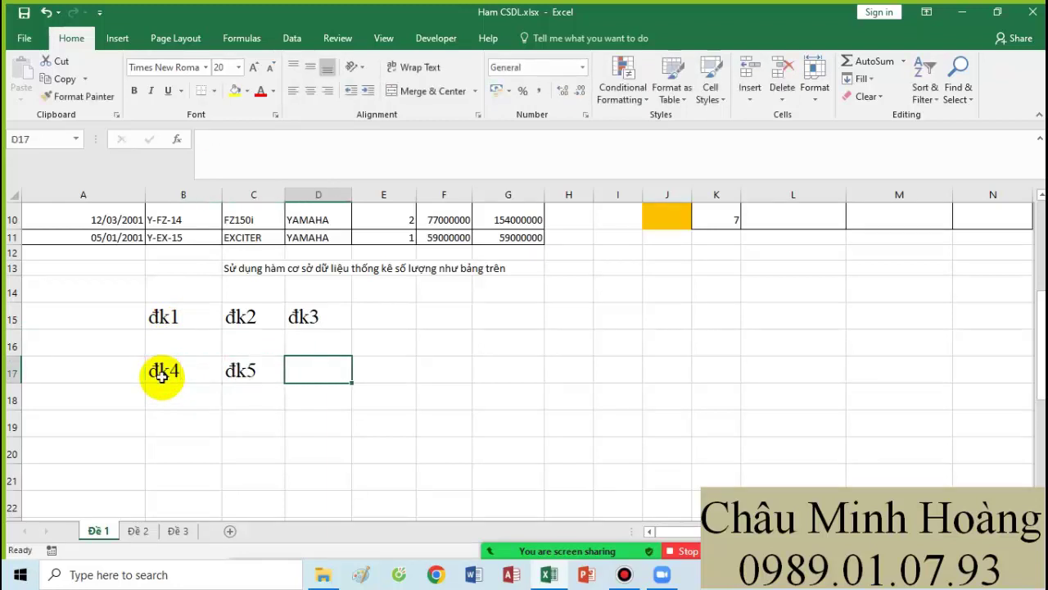
type("đk6")
Step: Enter the criteria labels đk7, đk8 and đk9 in B19:D19
left_click(164, 424)
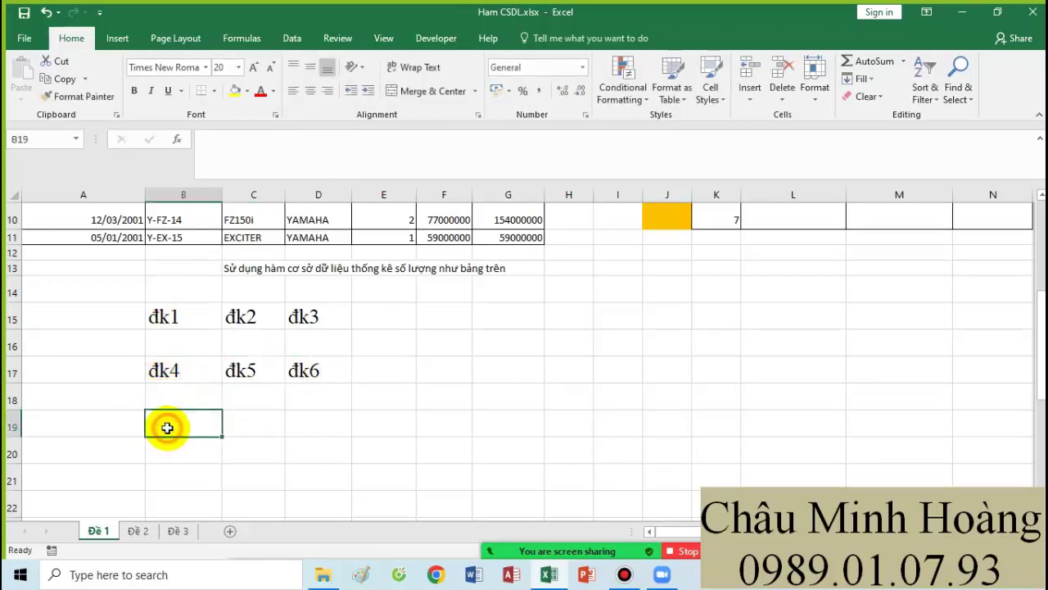
type("d")
type("k7")
key("Tab")
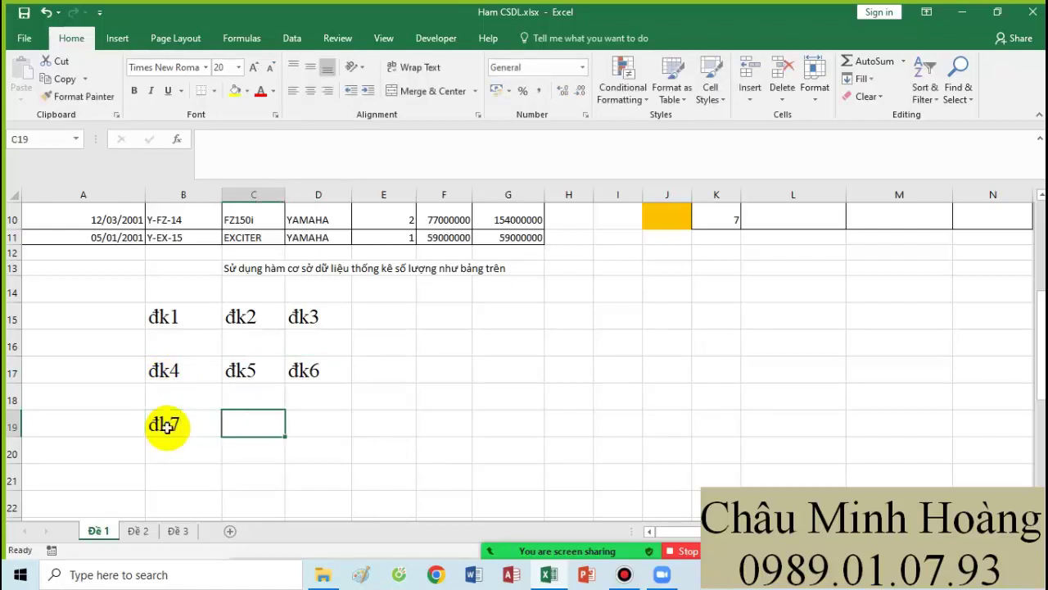
type("ddk8")
key("Tab")
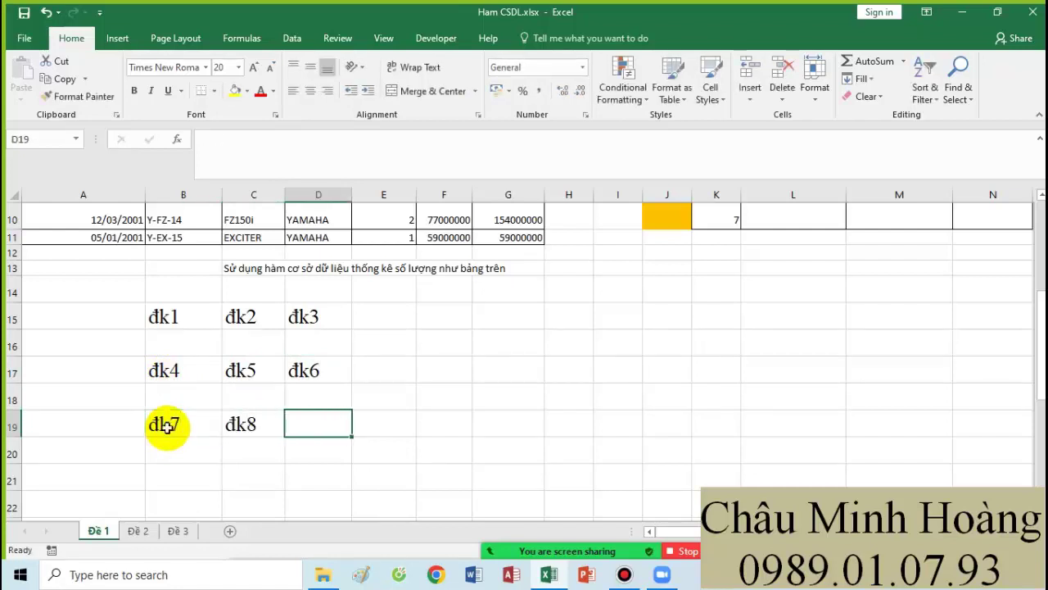
type("dd")
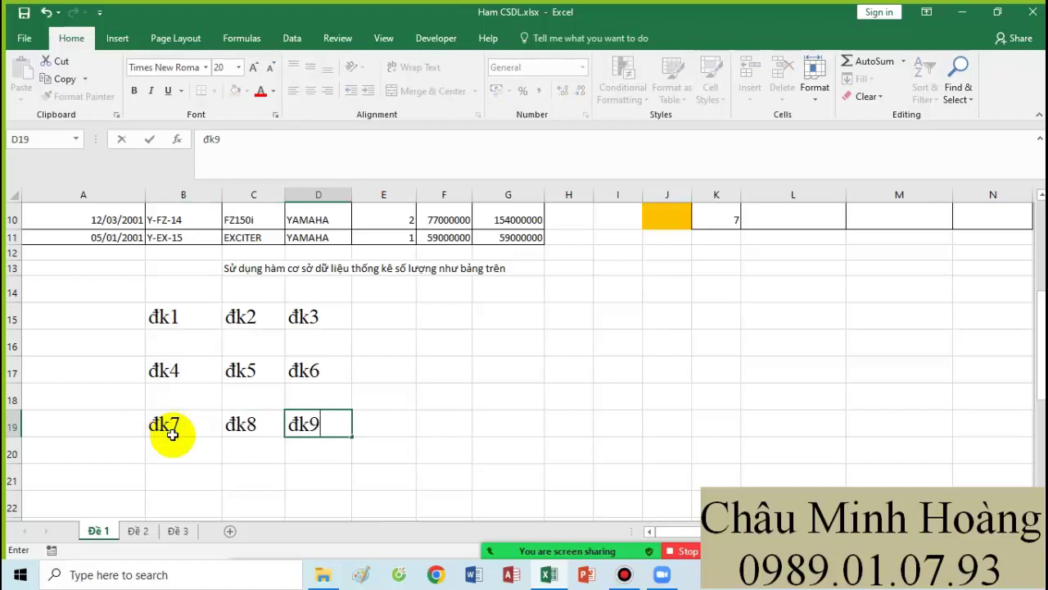
Step: Enter the criteria label đk10 in B21 and start the next đk label in C21
left_click(169, 476)
type("d")
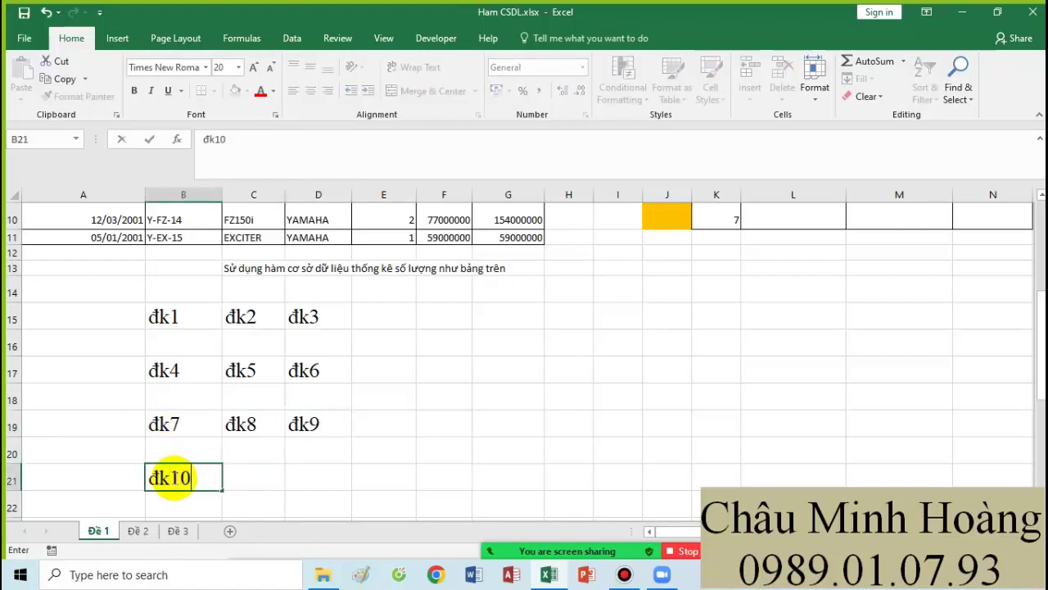
key("Tab")
type("ddk")
type("1")
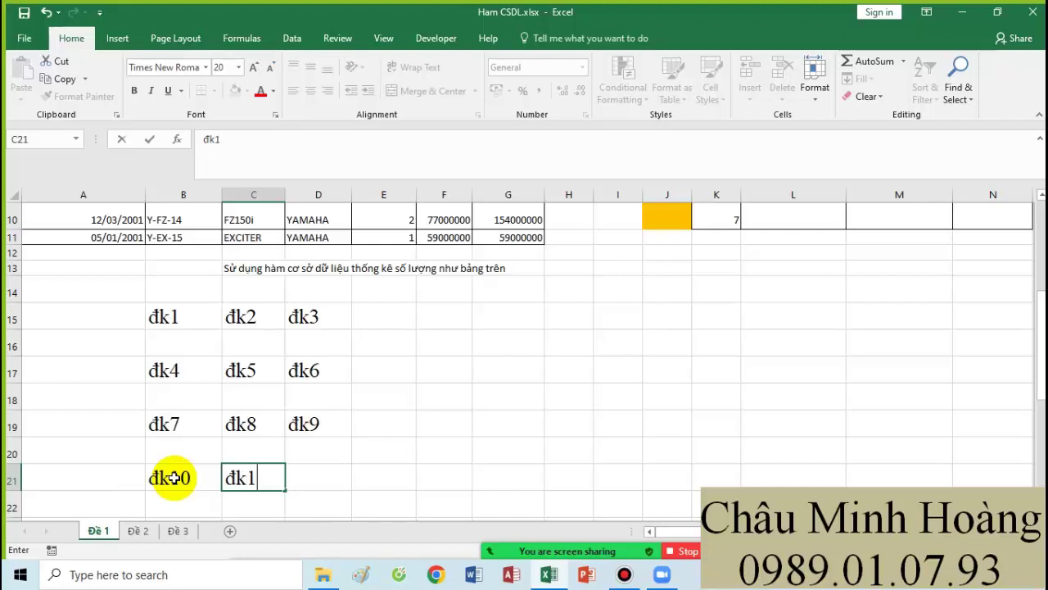
Step: Complete the row 21 criteria labels with đk11 in C21 and đk12 in D21
type("1")
key("Tab")
type("ddk")
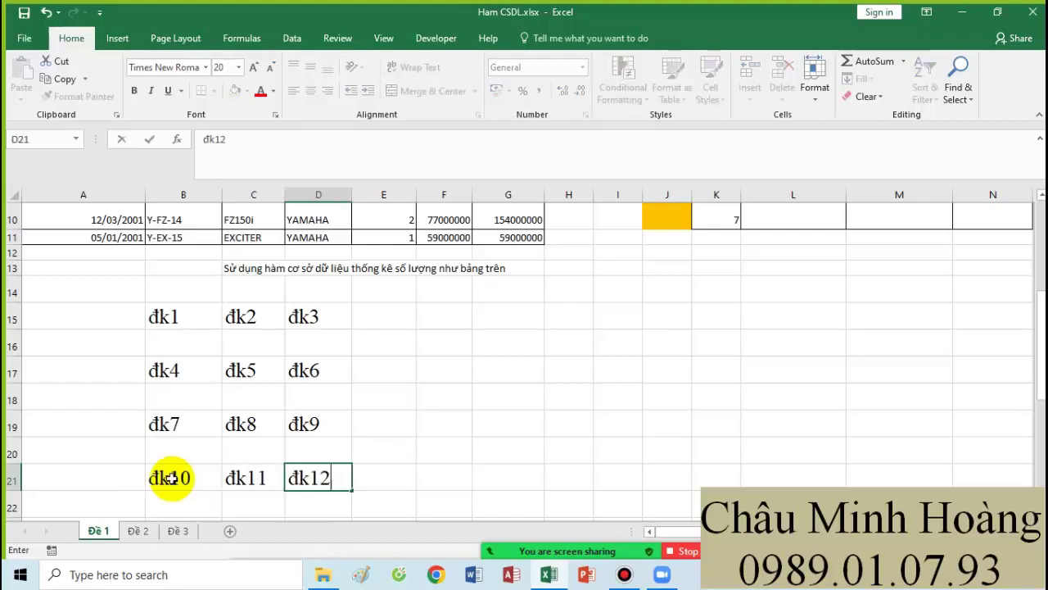
Step: Enter the criteria labels đk13, đk14 and đk15 in cells B23, C23 and D23
scroll(179, 479, "down", 2)
left_click(185, 403)
type("đ")
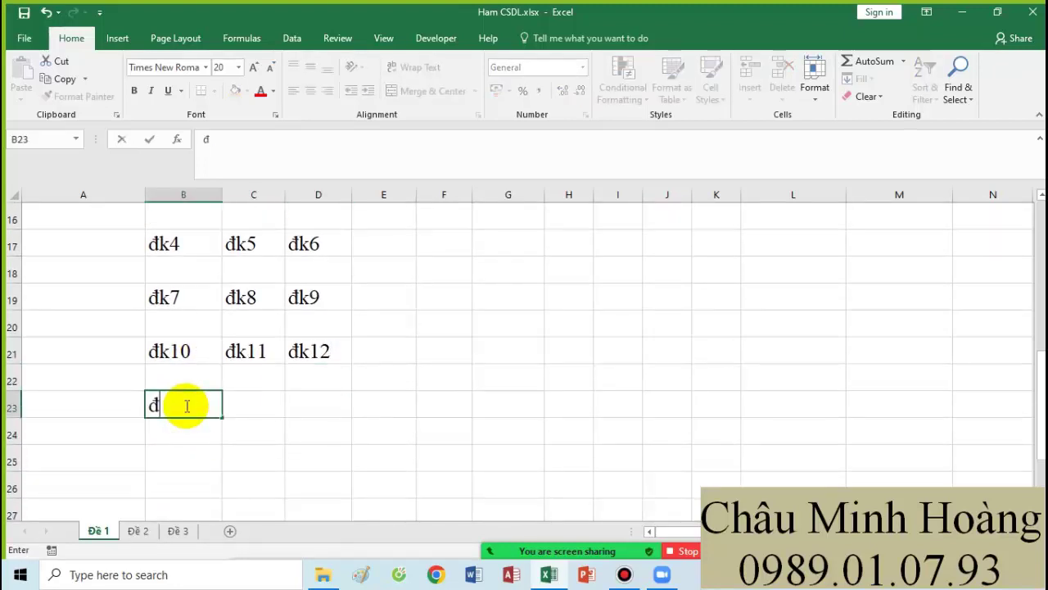
type("k13")
key("Tab")
type("d")
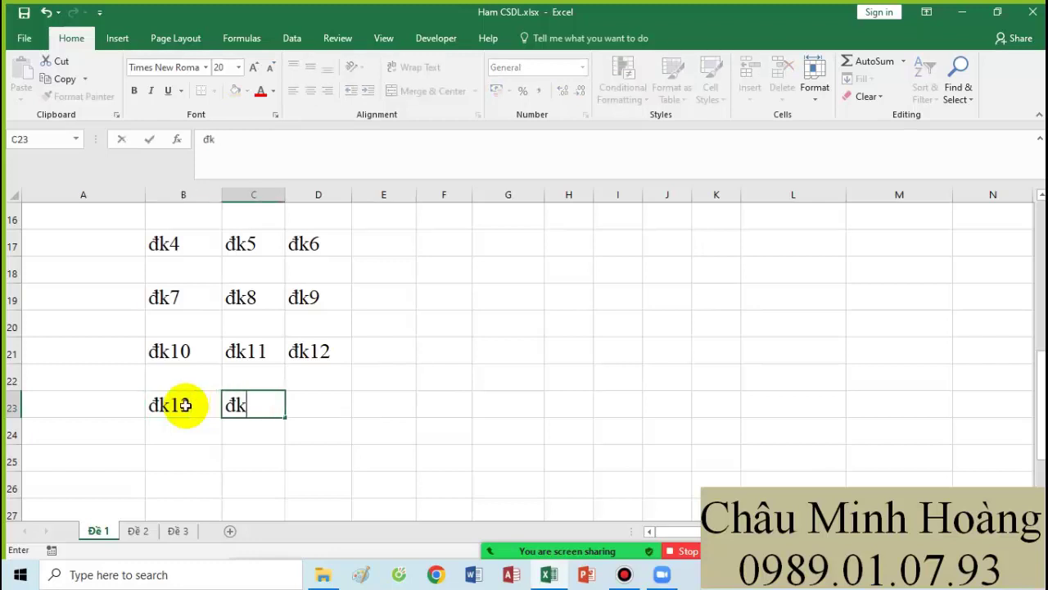
type("k14")
key("Tab")
type("đk")
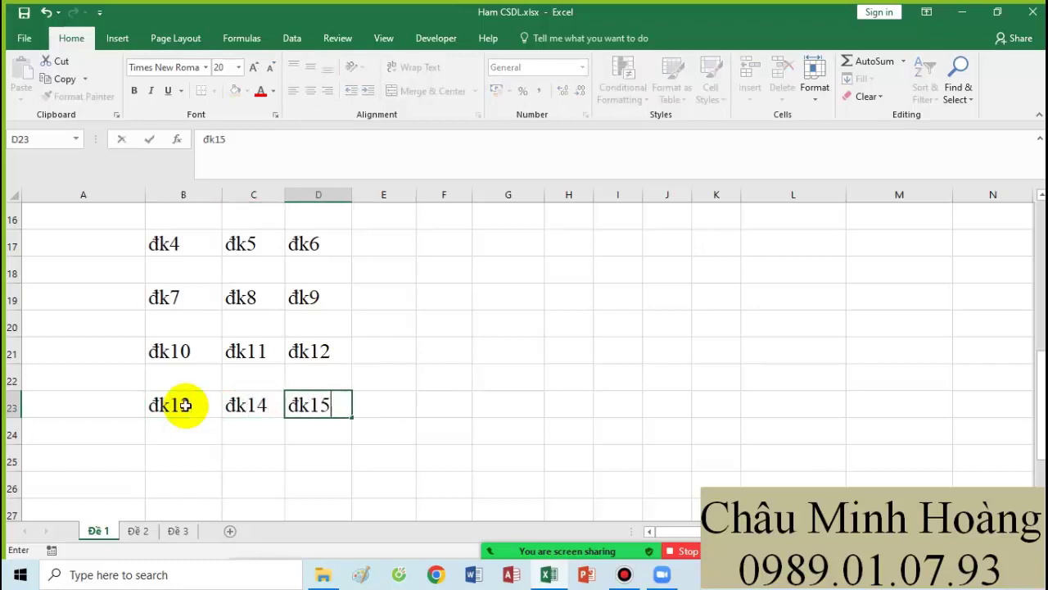
Step: Enter the criteria labels đk16, đk17 and đk18 in cells B25, C25 and D25
left_click(179, 457)
type("1")
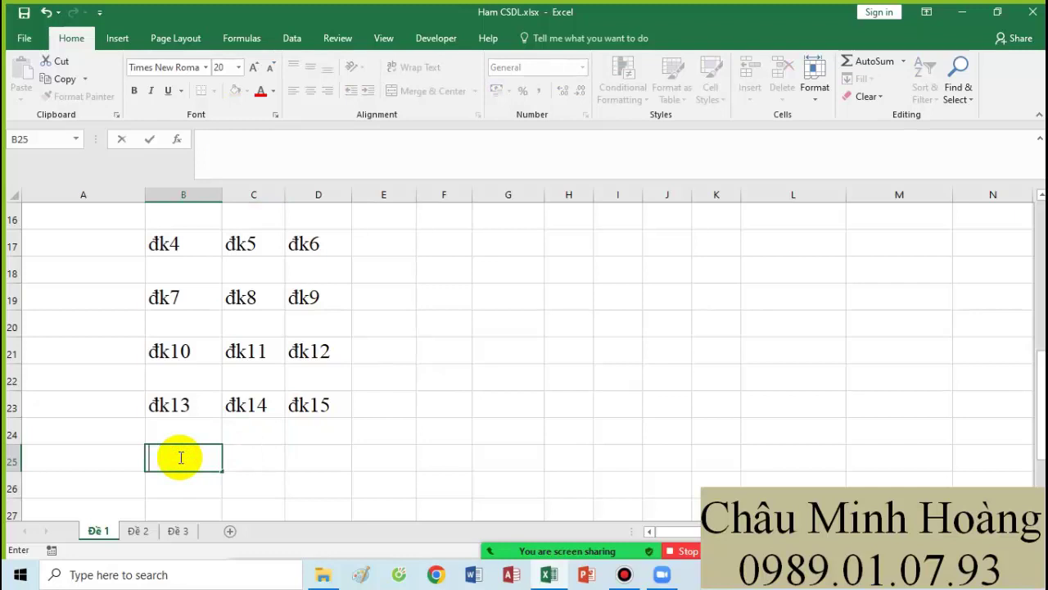
type("6")
key("Tab")
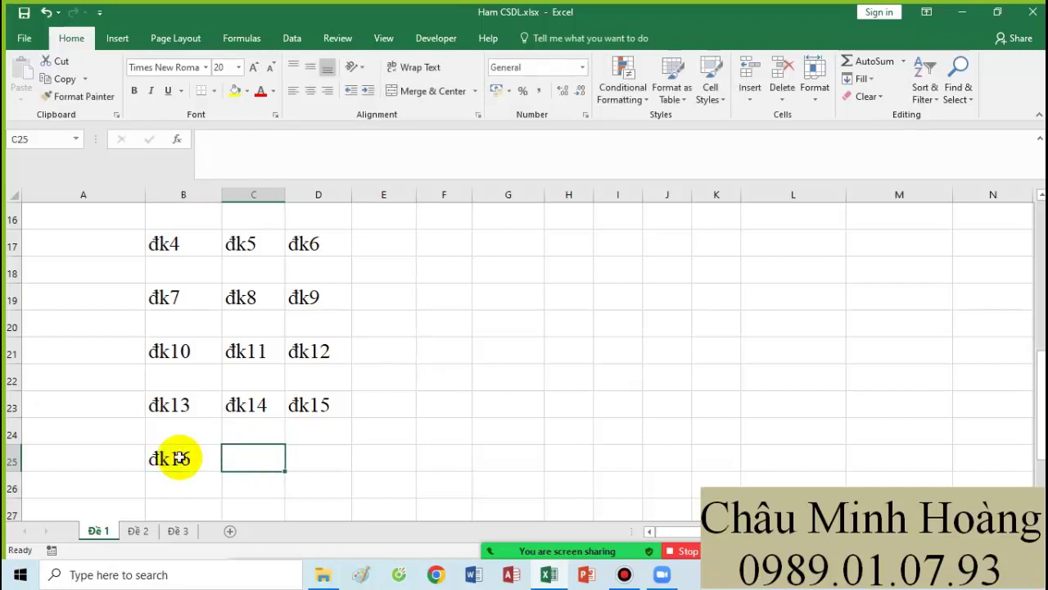
type("d")
key("Tab")
type("đk")
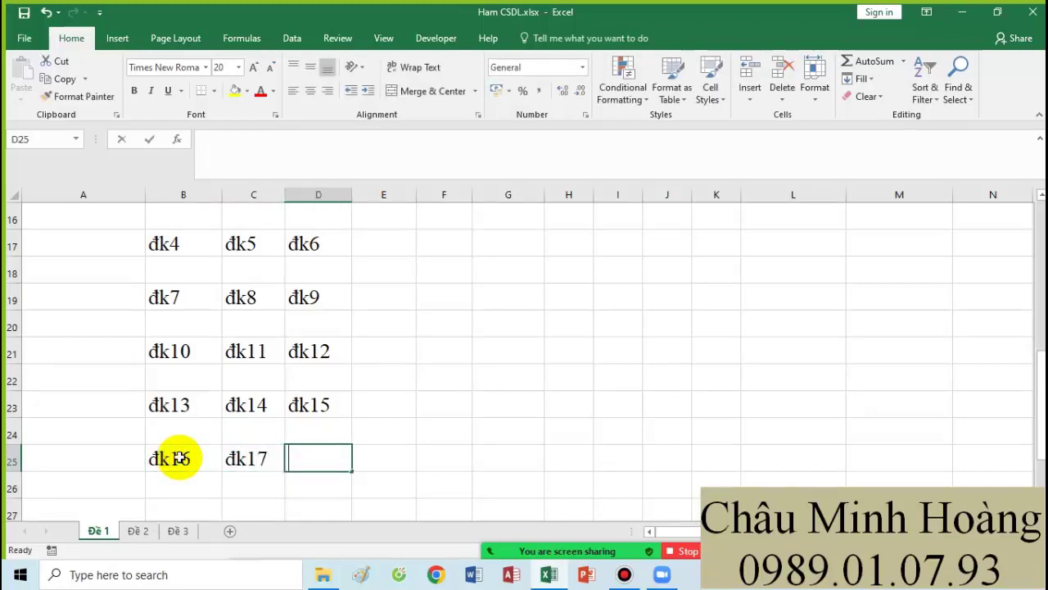
type("18")
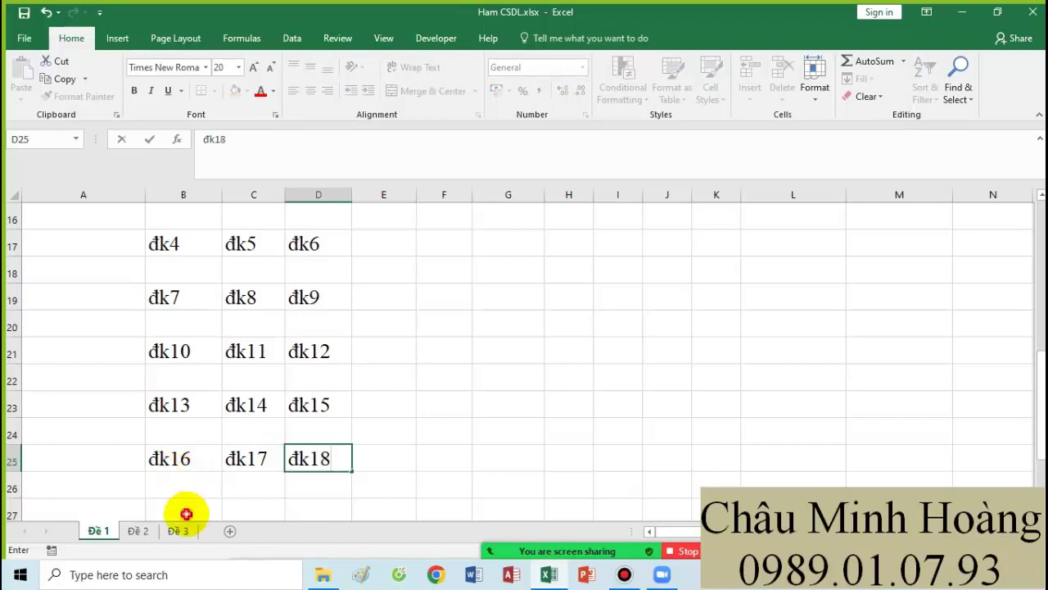
Step: Enter the criteria labels đk19, đk20 and đk21 in cells B27, C27 and D27
left_click(185, 513)
type("đk19")
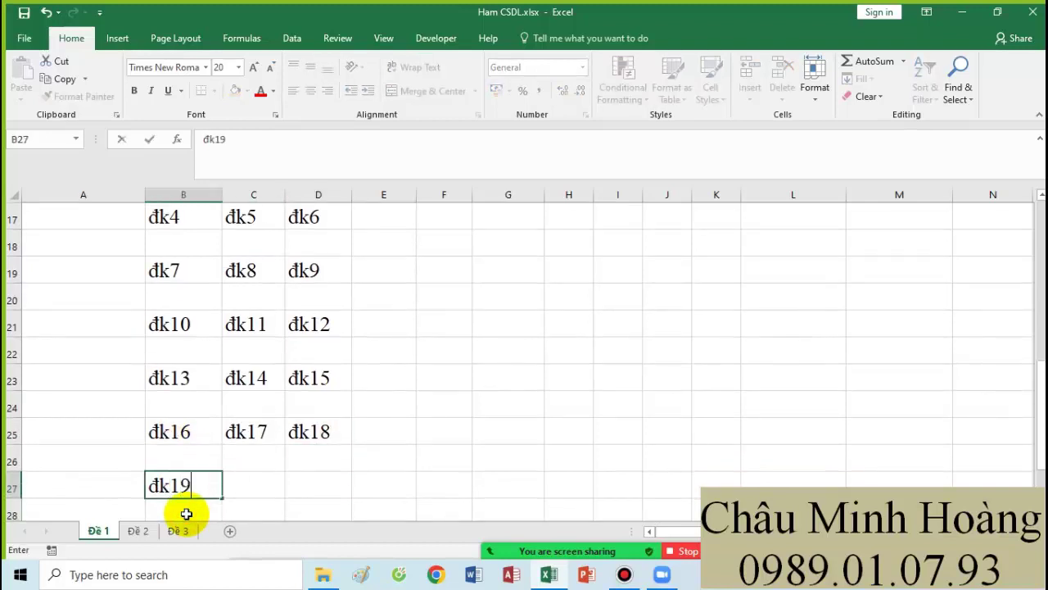
key("Tab")
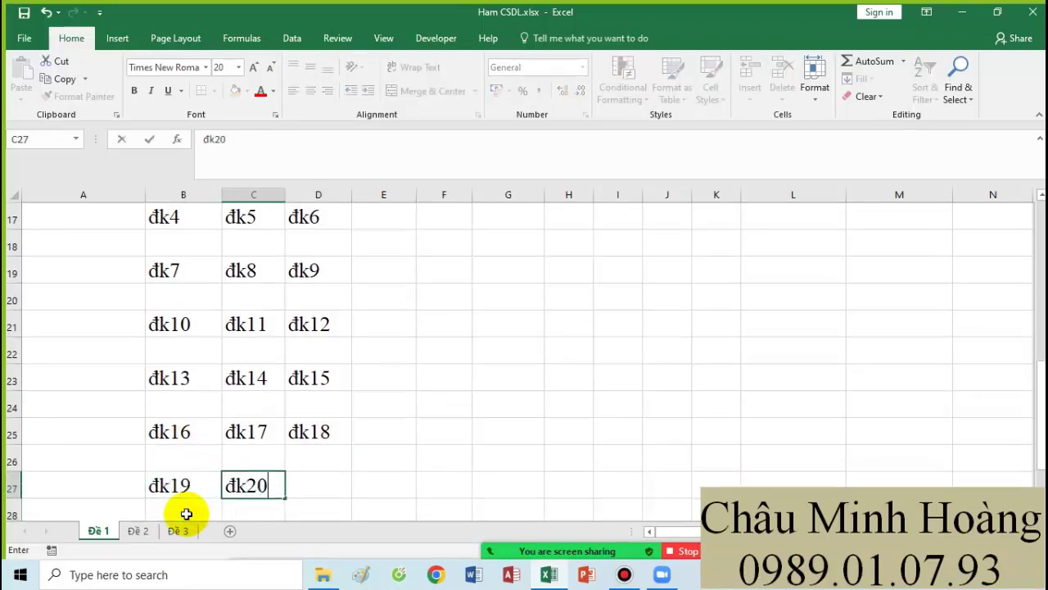
key("Tab")
type("đk21")
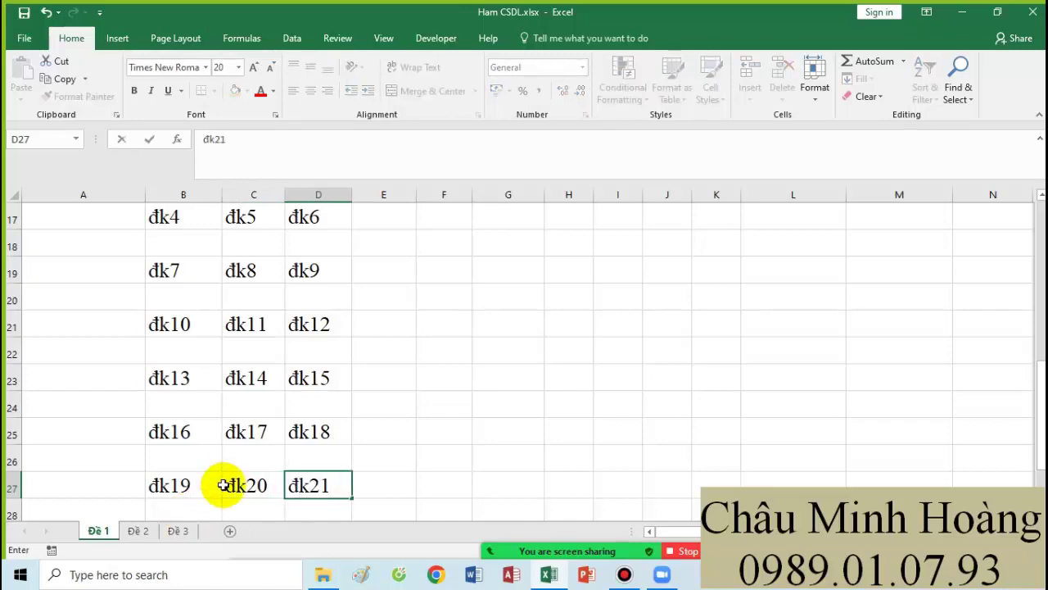
scroll(227, 369, "up", 2)
scroll(500, 400, "up", 3)
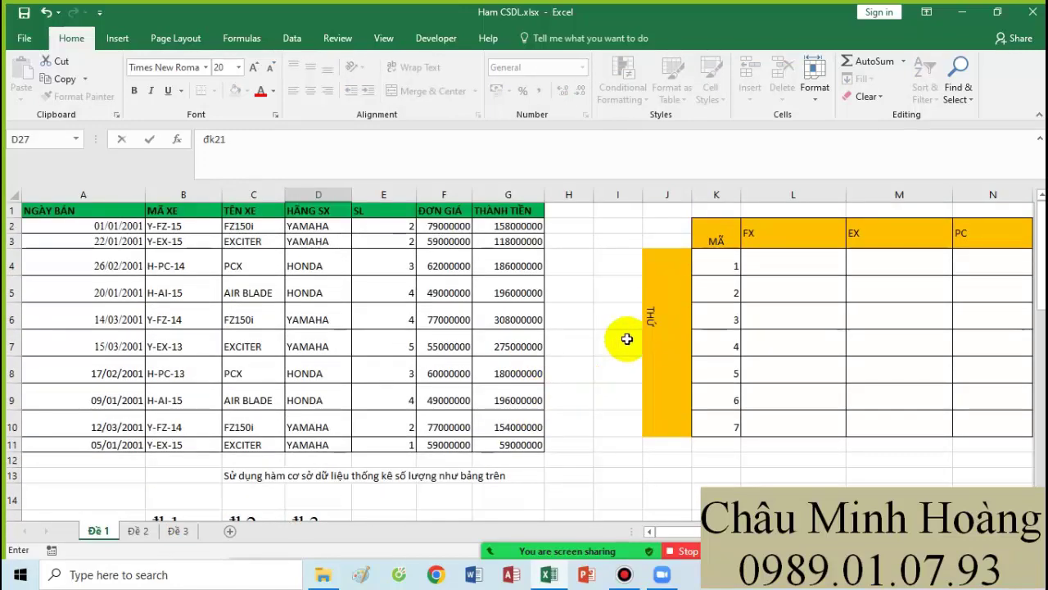
left_click(762, 271)
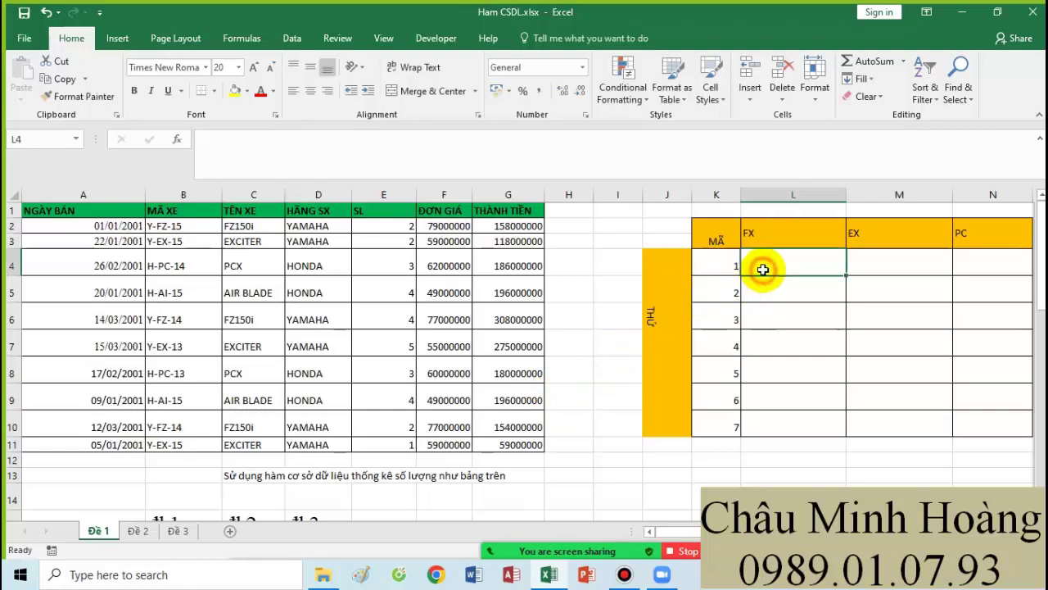
Step: Begin an AND formula in cell B16, directly below the đk1 label
scroll(506, 378, "down", 2)
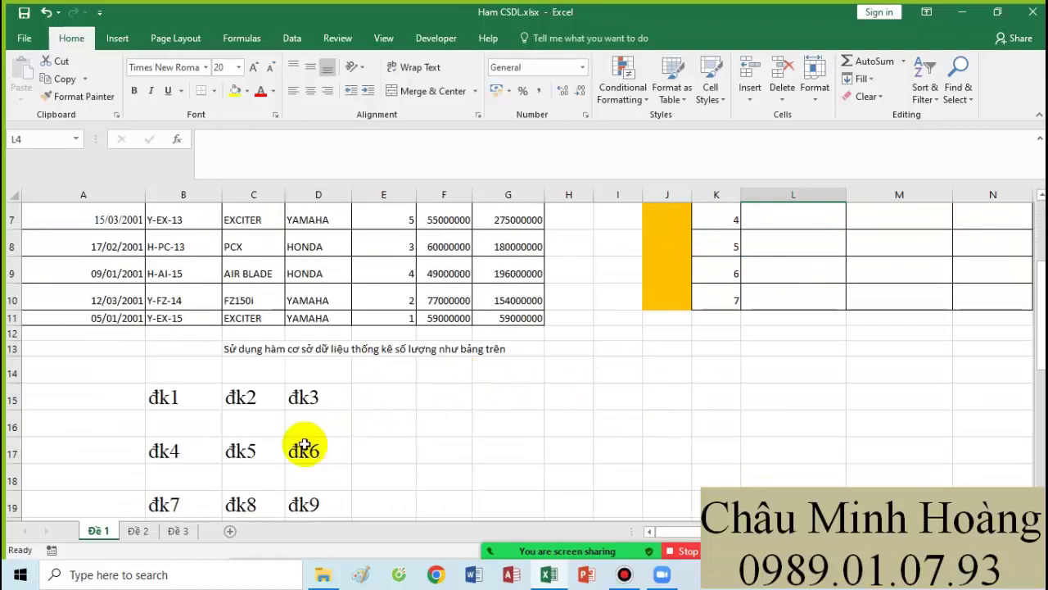
left_click(208, 425)
type("=an")
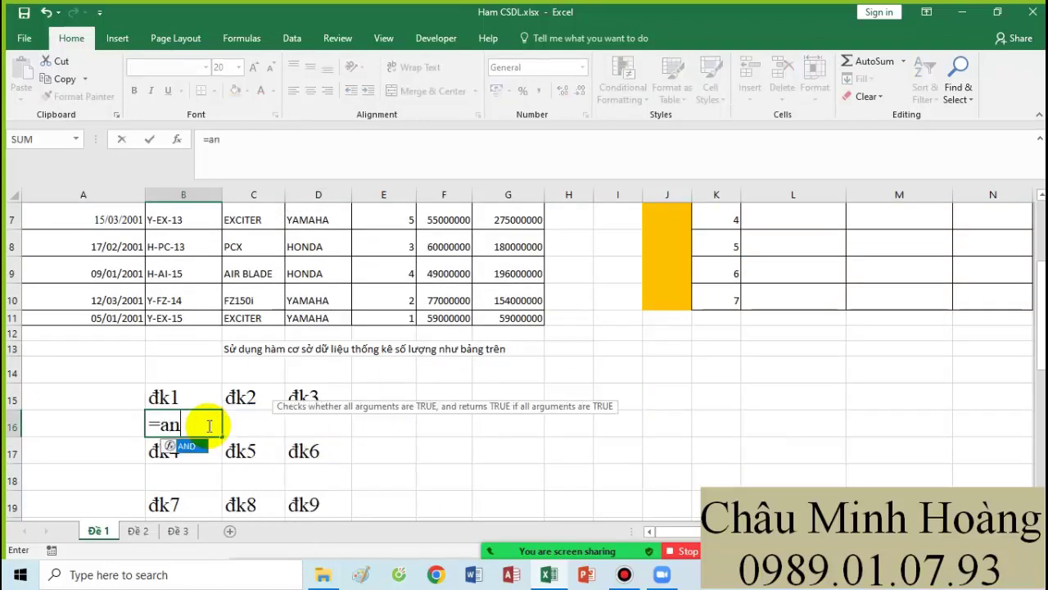
type("d(")
scroll(486, 410, "up", 2)
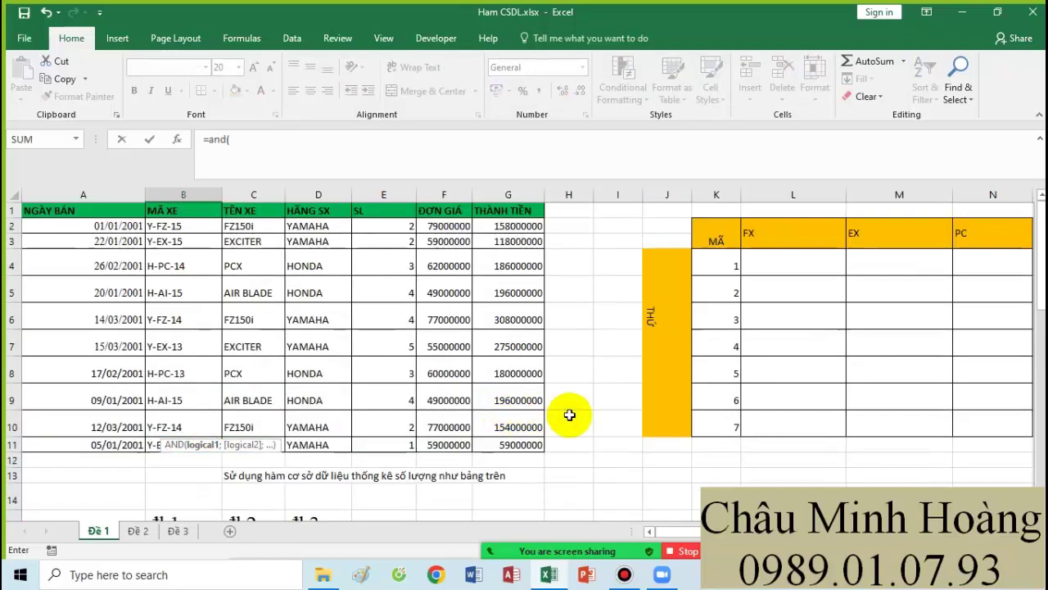
scroll(672, 391, "down", 1)
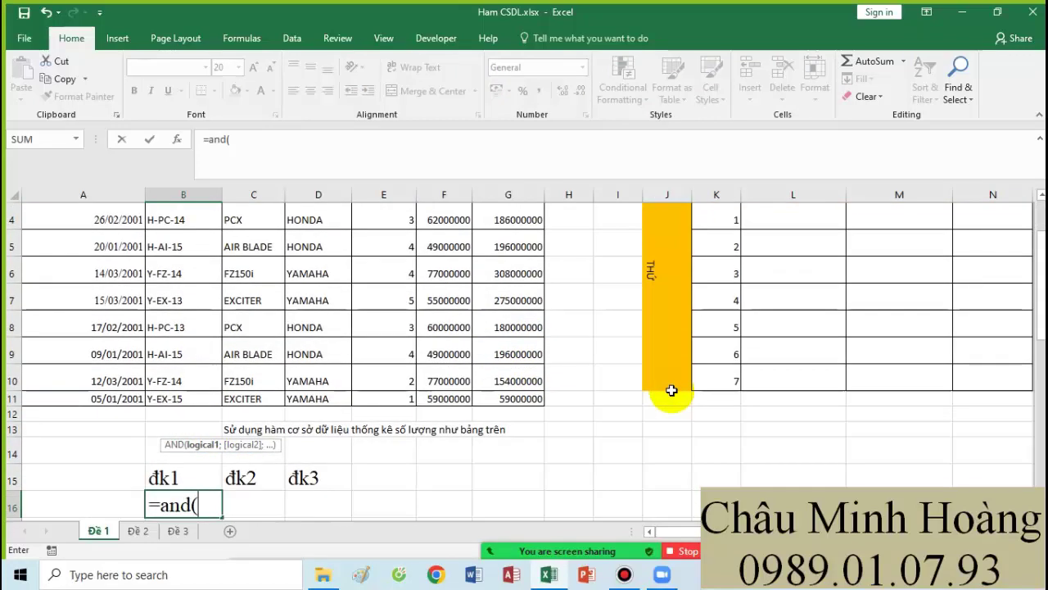
scroll(672, 391, "up", 1)
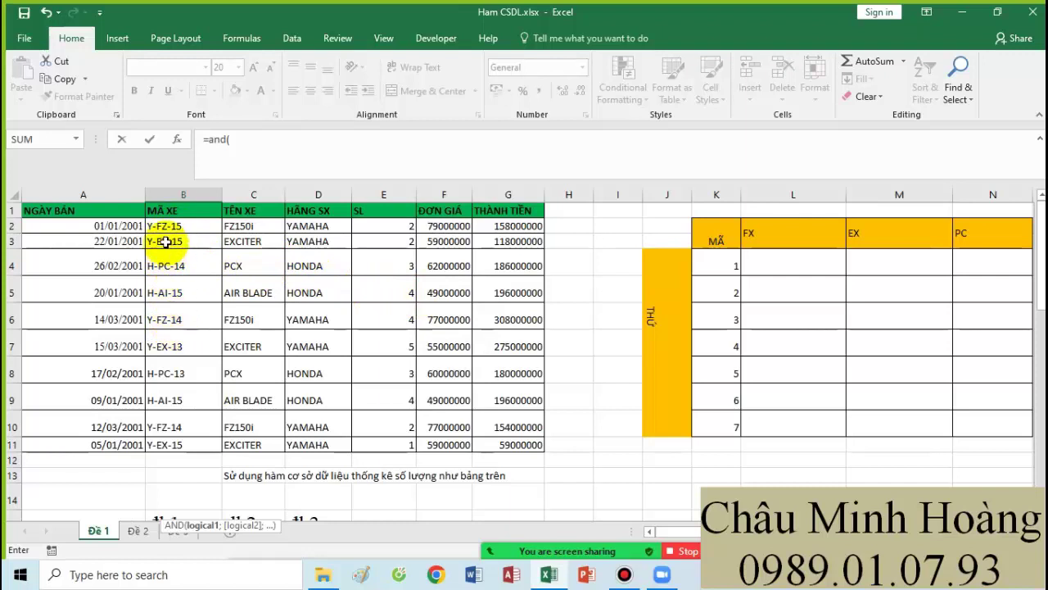
scroll(170, 385, "down", 3)
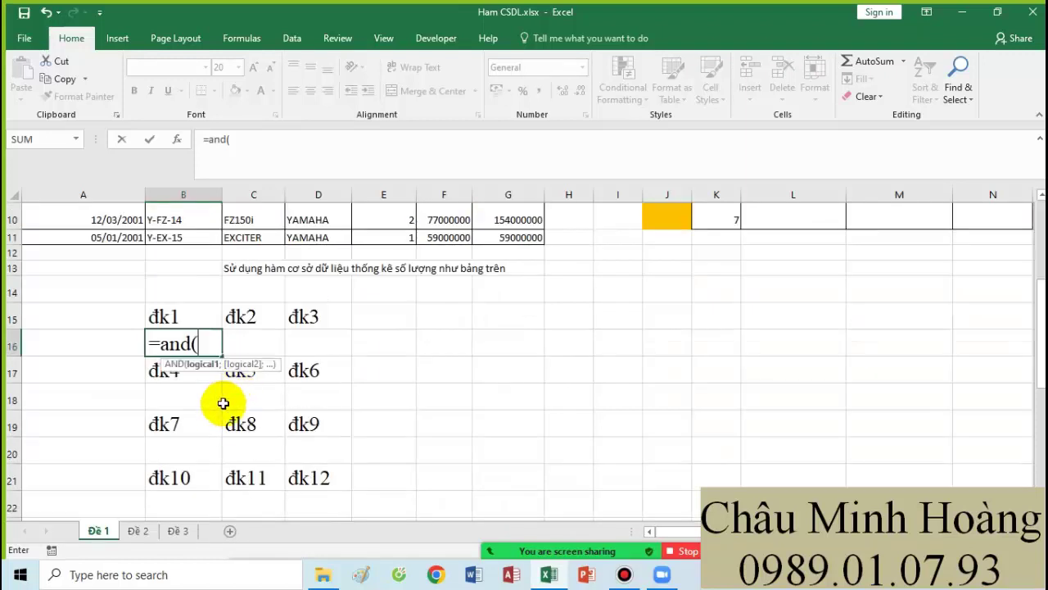
Step: Add MID($B2;3;2)="FX" as the first condition of the AND formula in B16
type("mid")
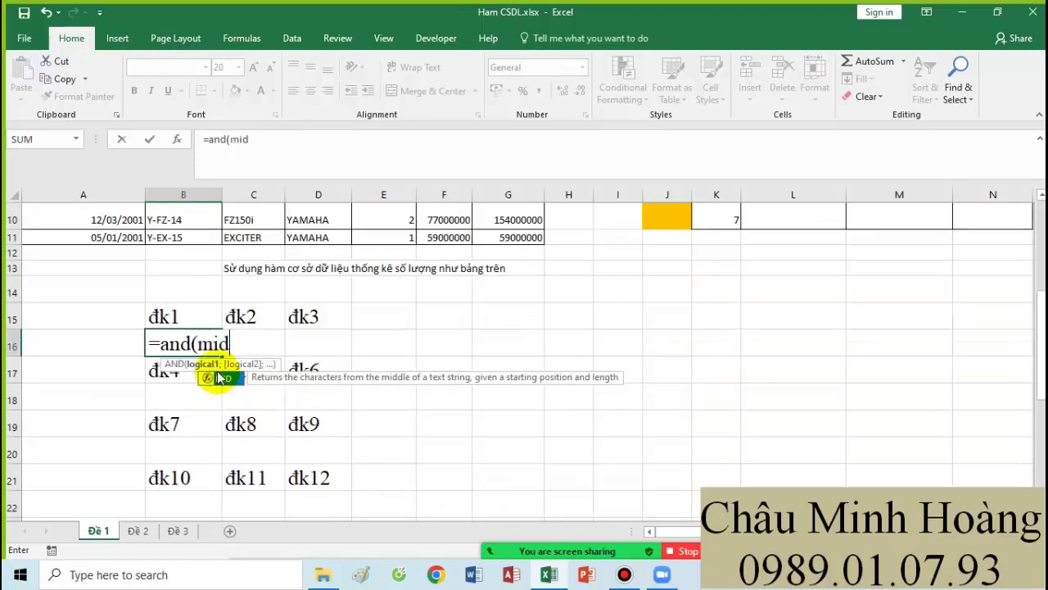
key("Tab")
scroll(218, 367, "up", 3)
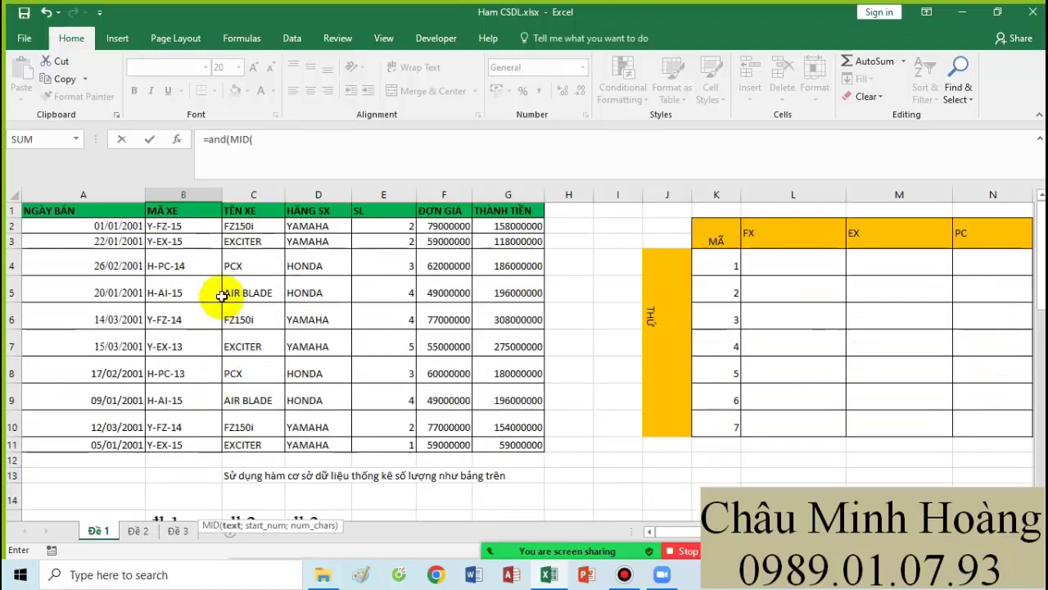
left_click(173, 226)
scroll(307, 348, "down", 3)
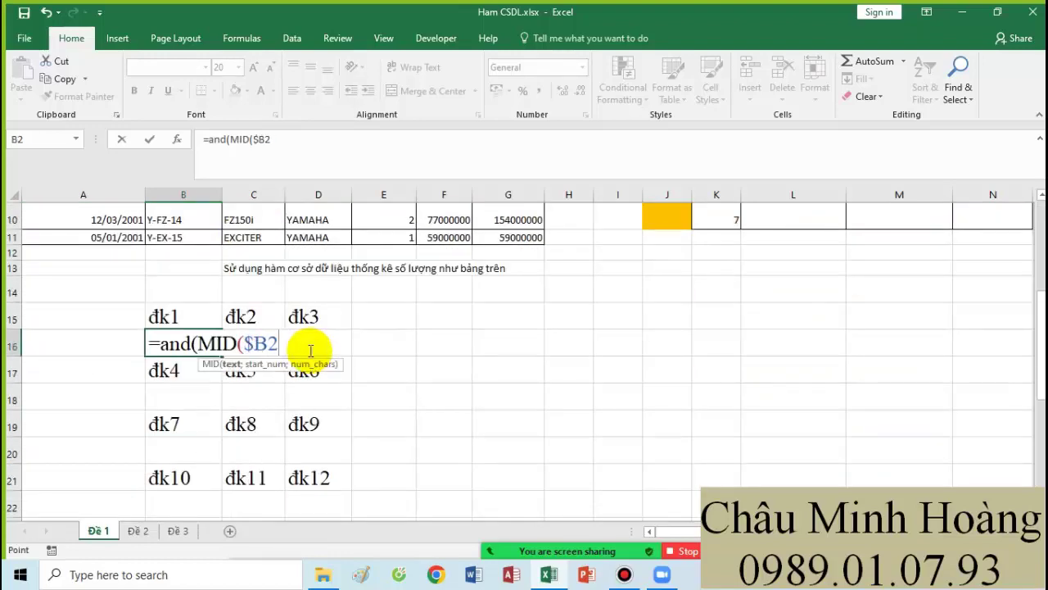
type(";")
scroll(295, 348, "up", 3)
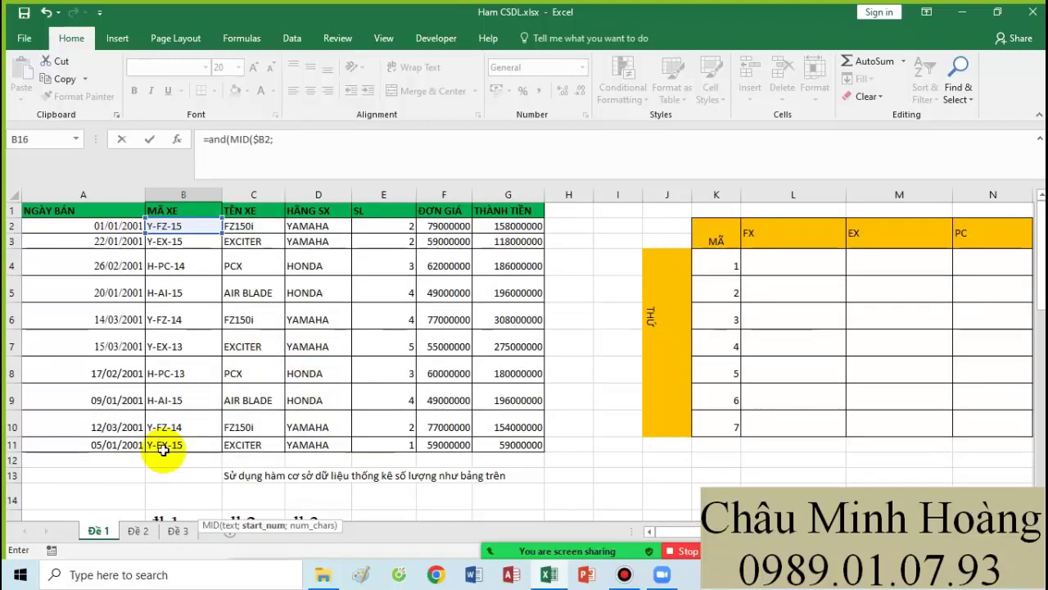
type("3;2")
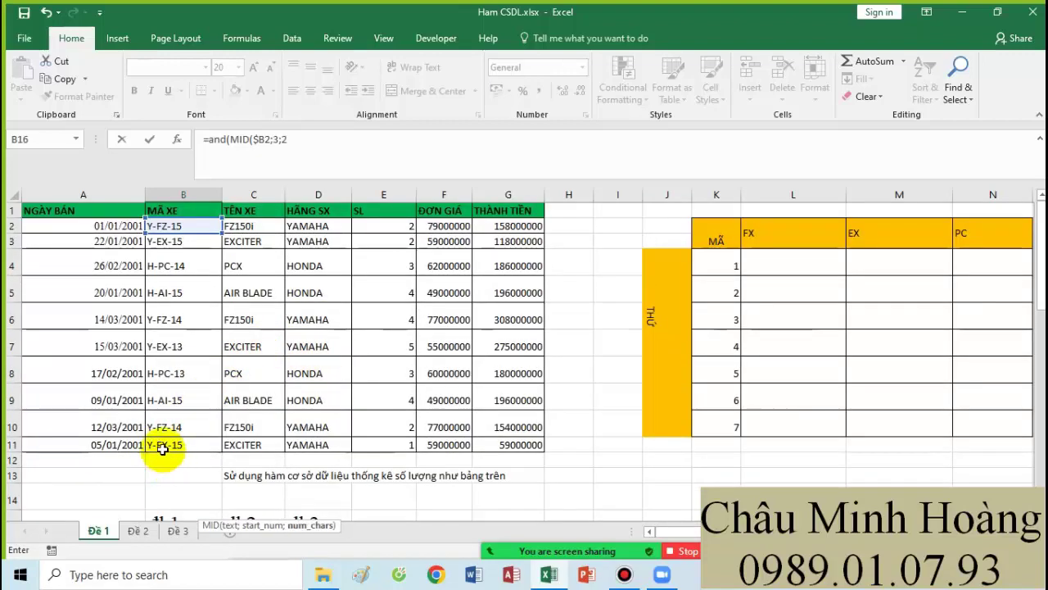
type(")=\"FX\";")
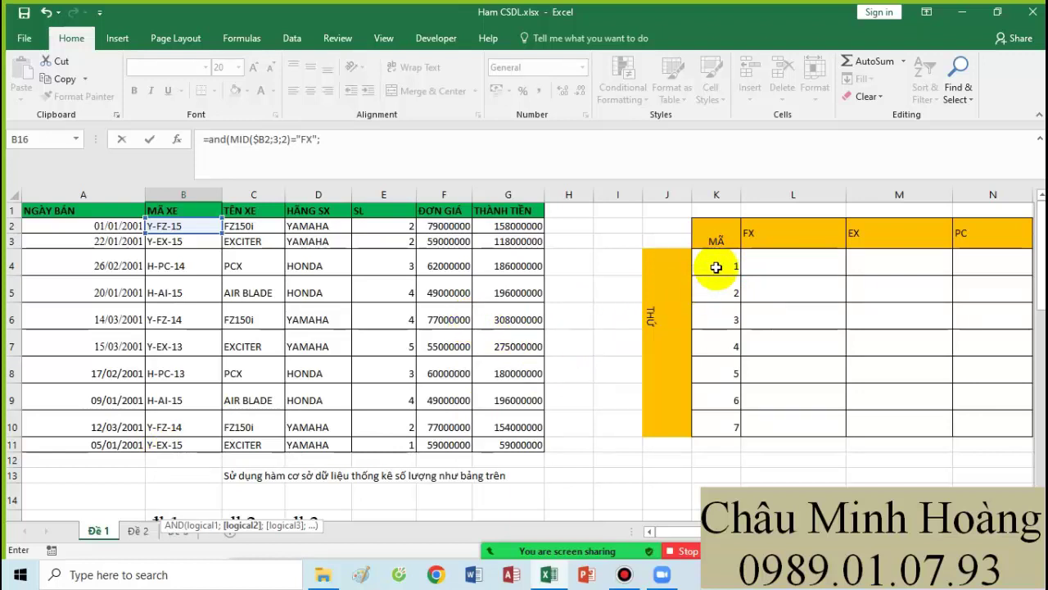
Step: Add WEEKDAY($A2;1)=1 as the second condition and complete the AND formula in B16
scroll(542, 328, "down", 3)
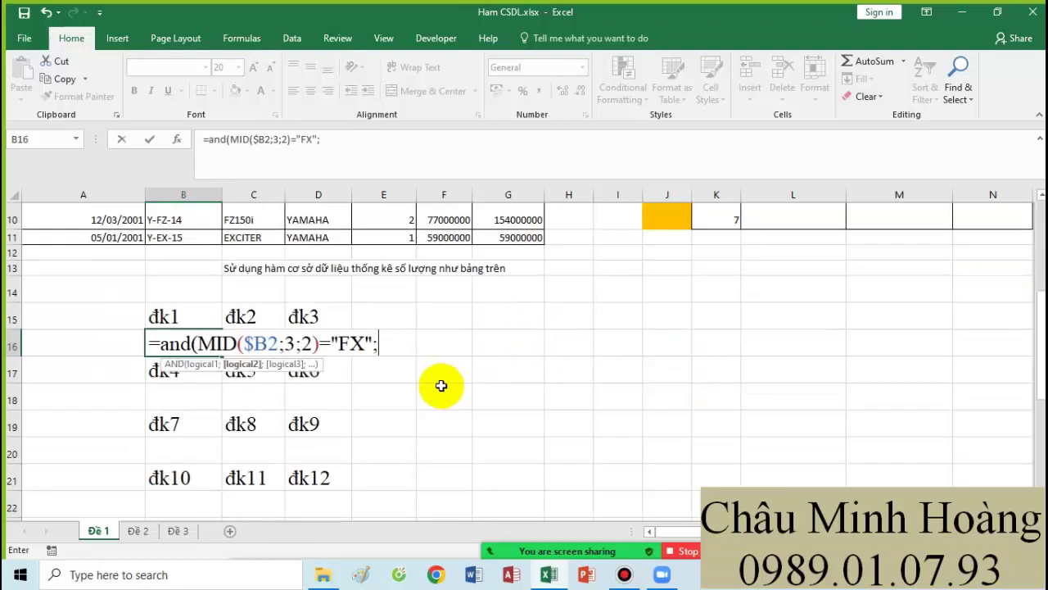
type("wee")
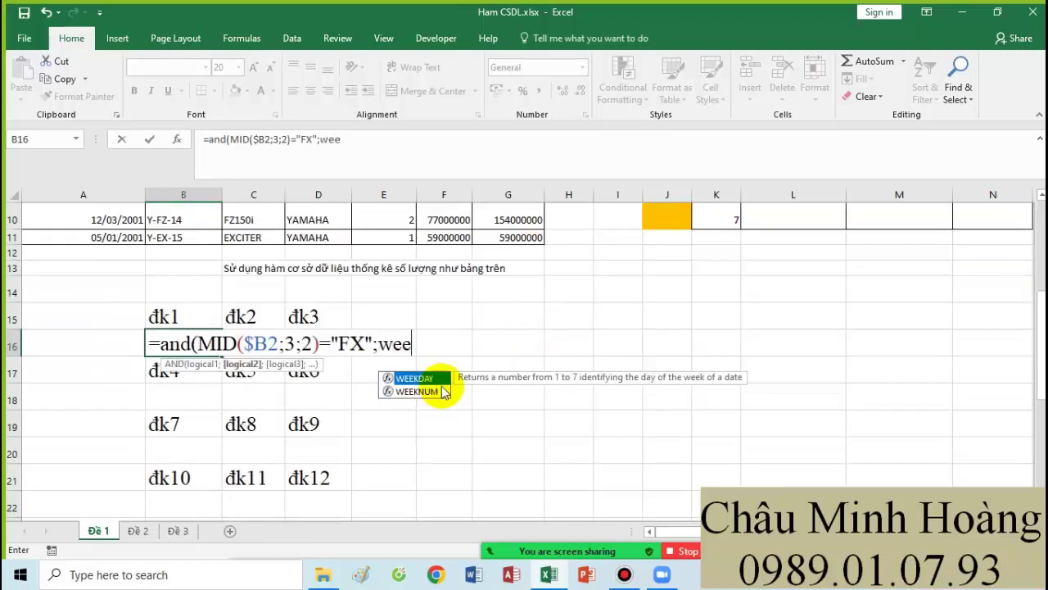
type("k")
double_click(422, 378)
scroll(273, 299, "up", 3)
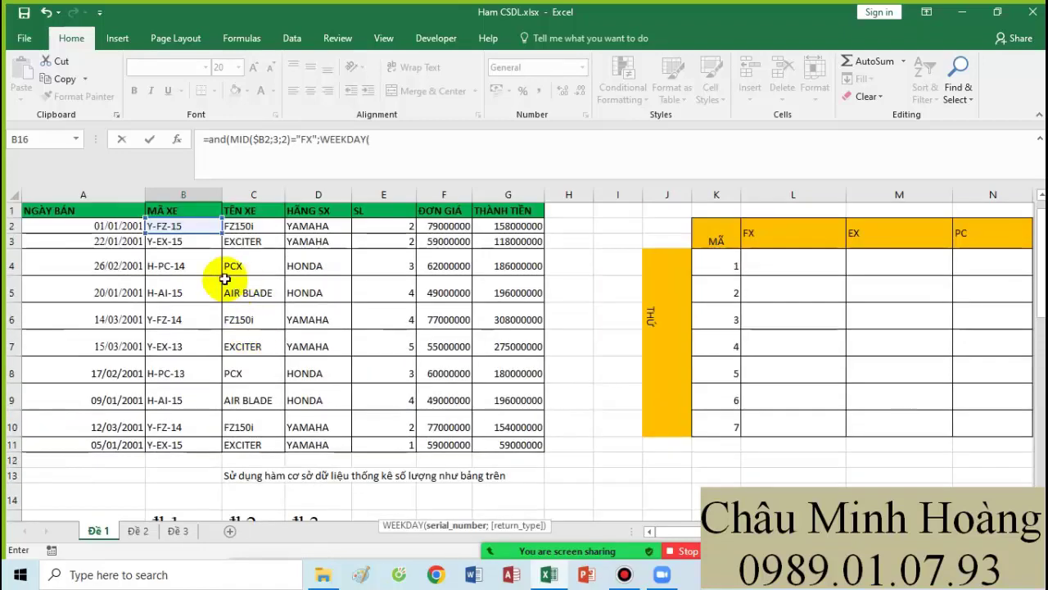
left_click(121, 232)
scroll(298, 318, "down", 4)
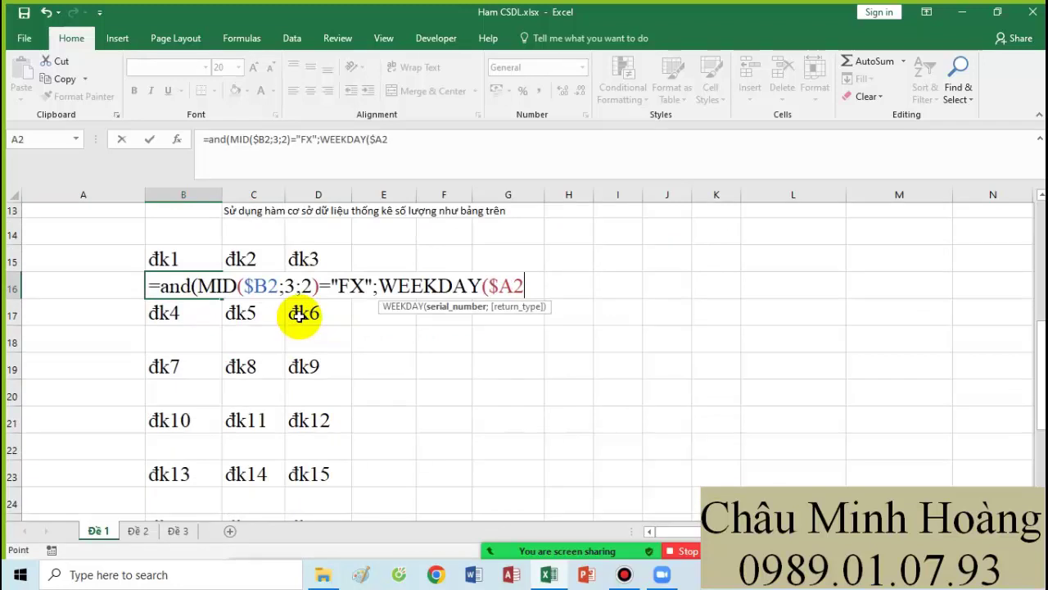
type(";1)")
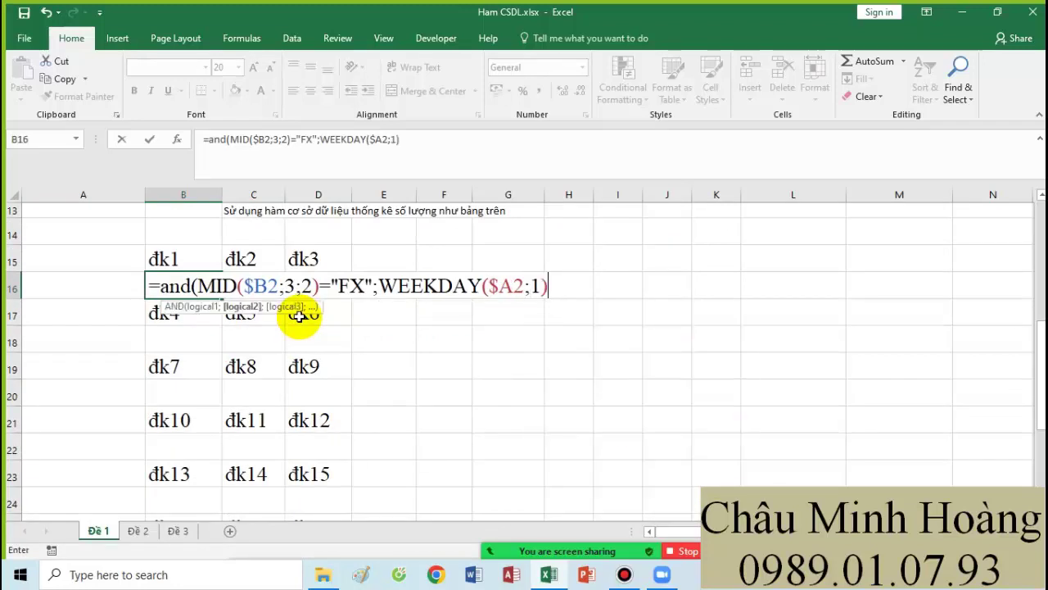
type("=1)")
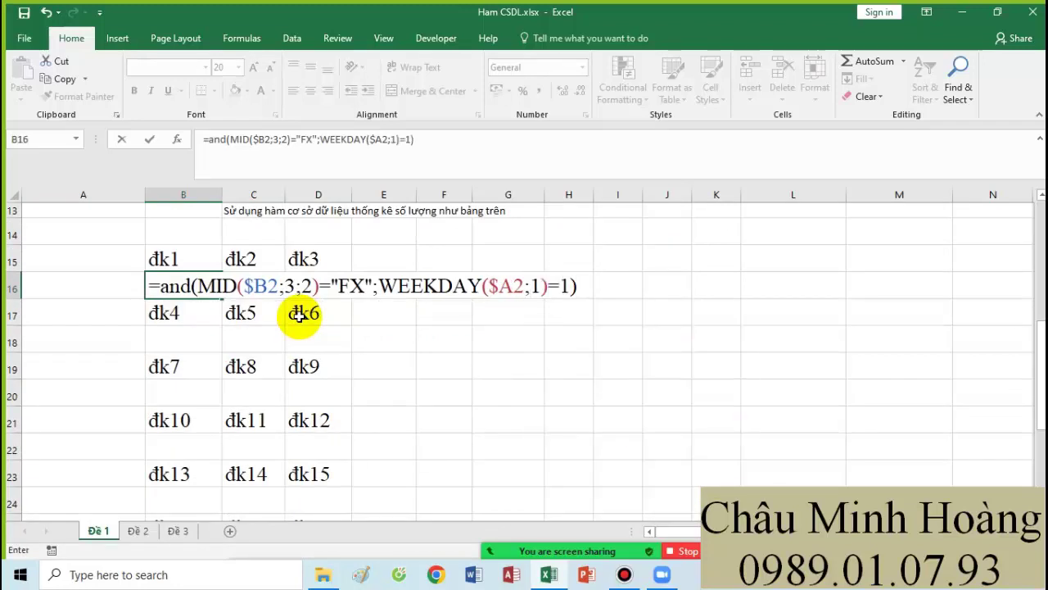
key("Return")
Step: Fill the B16 formula across to C16 and D16, and widen columns C and D to fit the results
left_click(212, 291)
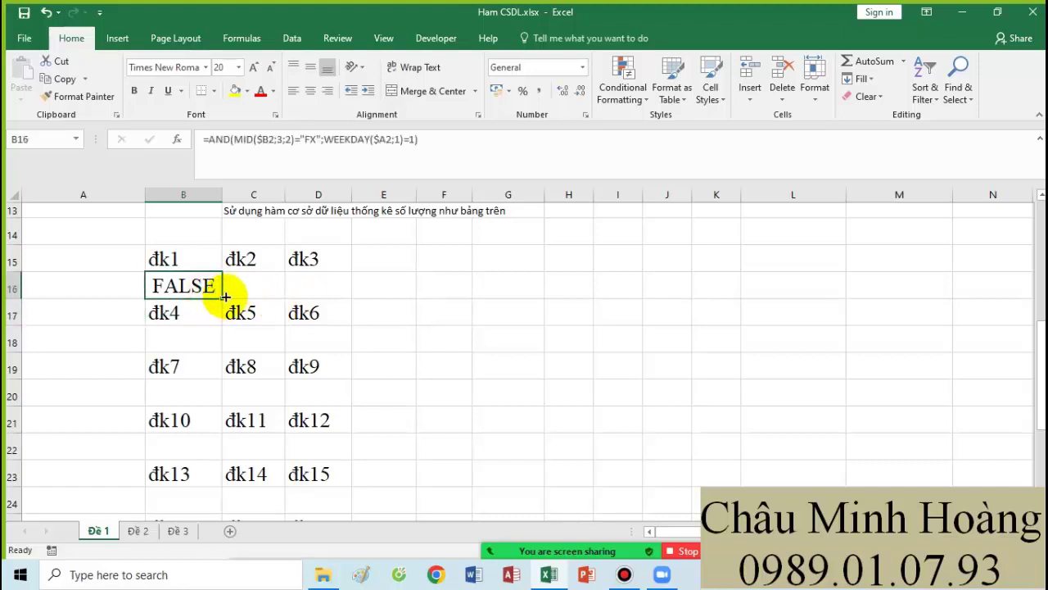
left_click_drag(225, 297, 344, 295)
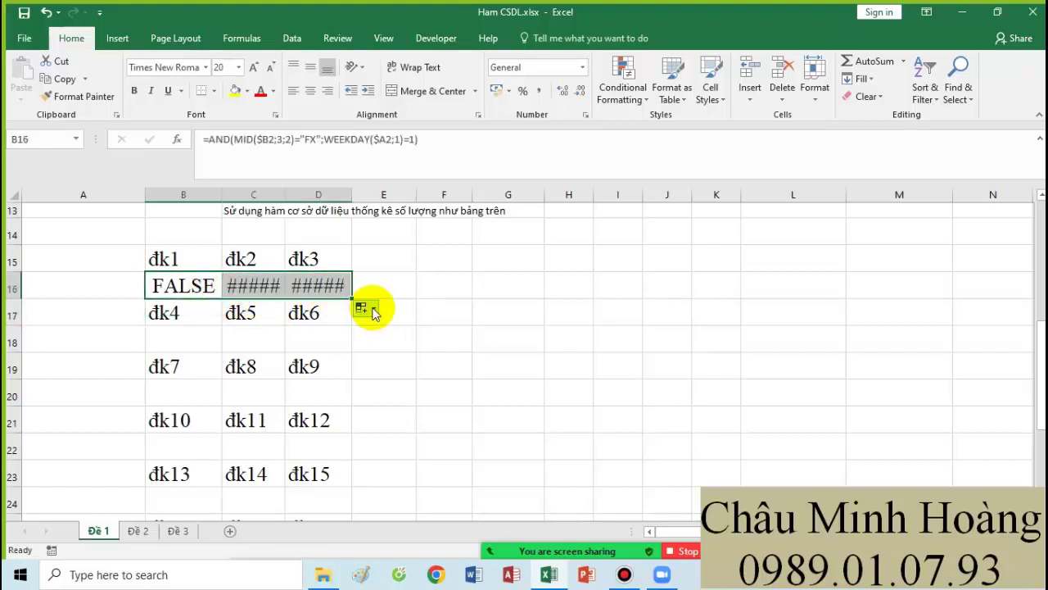
double_click(285, 194)
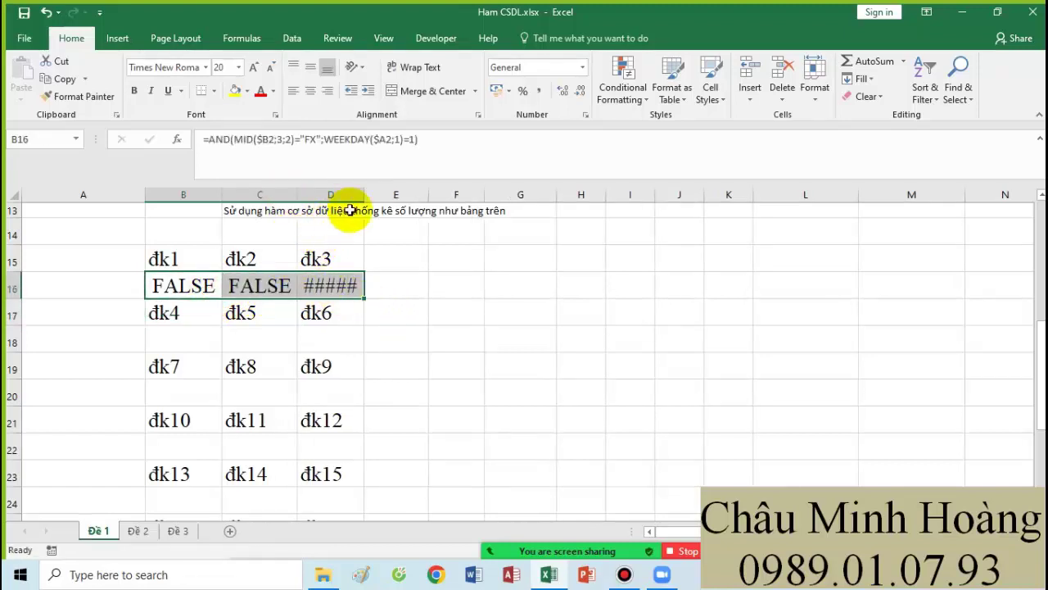
left_click_drag(365, 194, 387, 194)
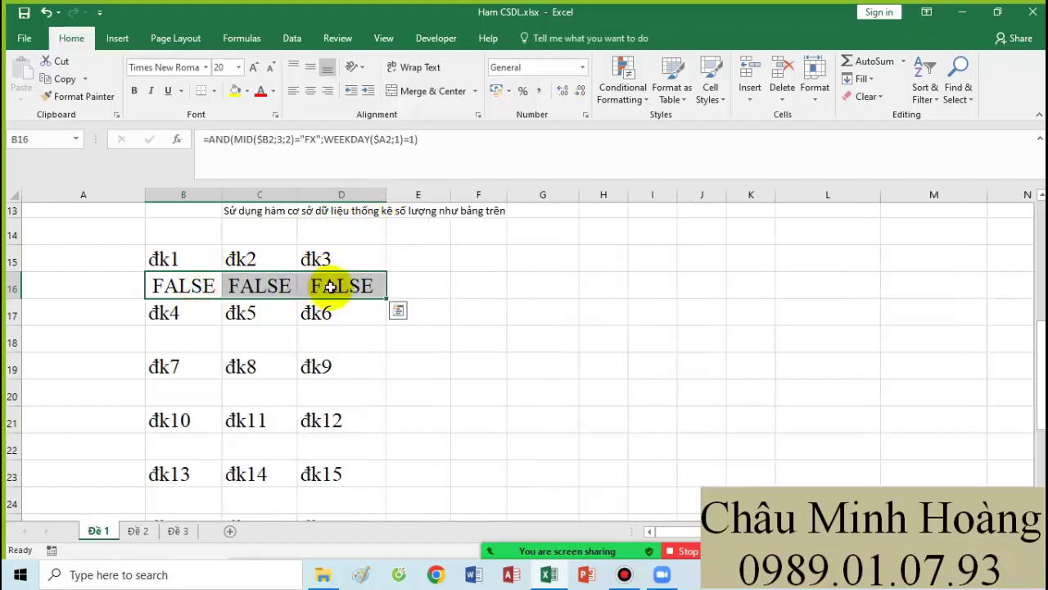
Step: Copy the formulas in B16:D16 into columns B to D of rows 18, 20, 22, 24, 26 and 28
key("ctrl+c")
left_click_drag(205, 339, 303, 335)
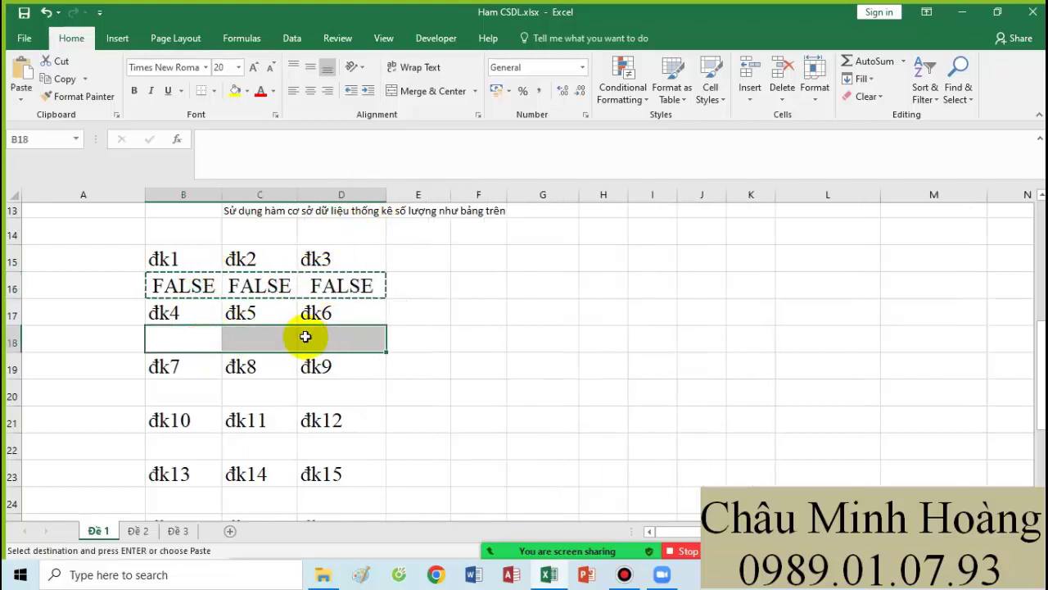
key("ctrl+v")
left_click_drag(205, 388, 321, 386)
key("ctrl+v")
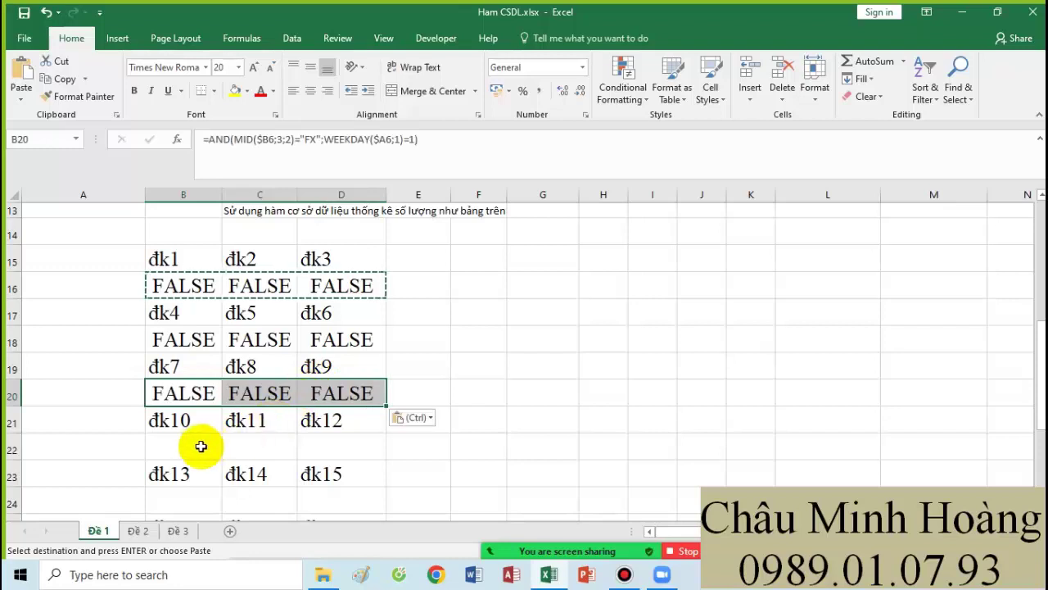
left_click_drag(200, 445, 303, 445)
key("ctrl+v")
left_click_drag(188, 497, 319, 498)
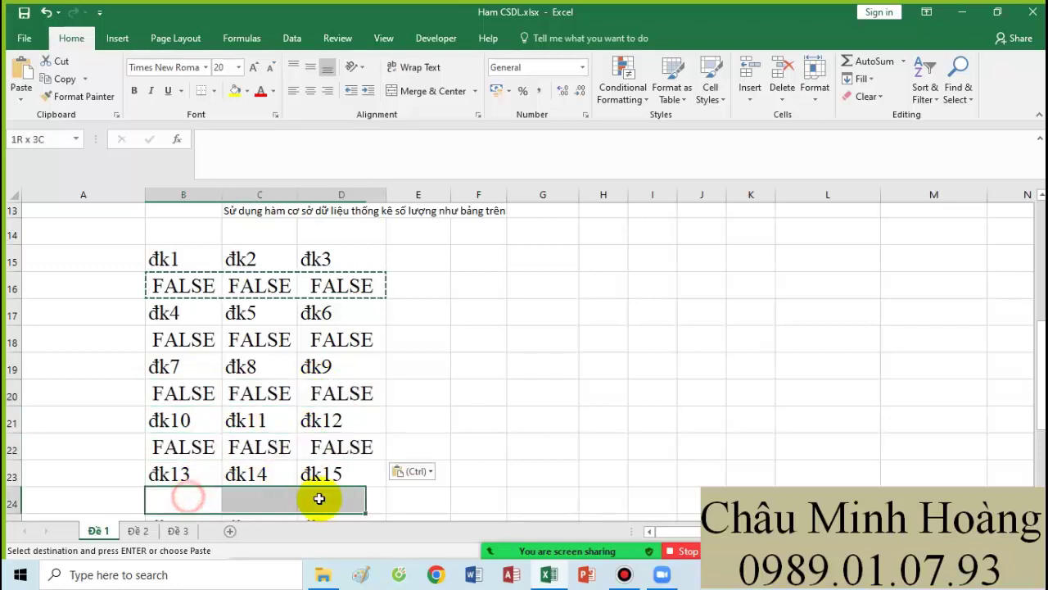
key("ctrl+v")
scroll(328, 452, "down", 2)
left_click_drag(190, 409, 326, 411)
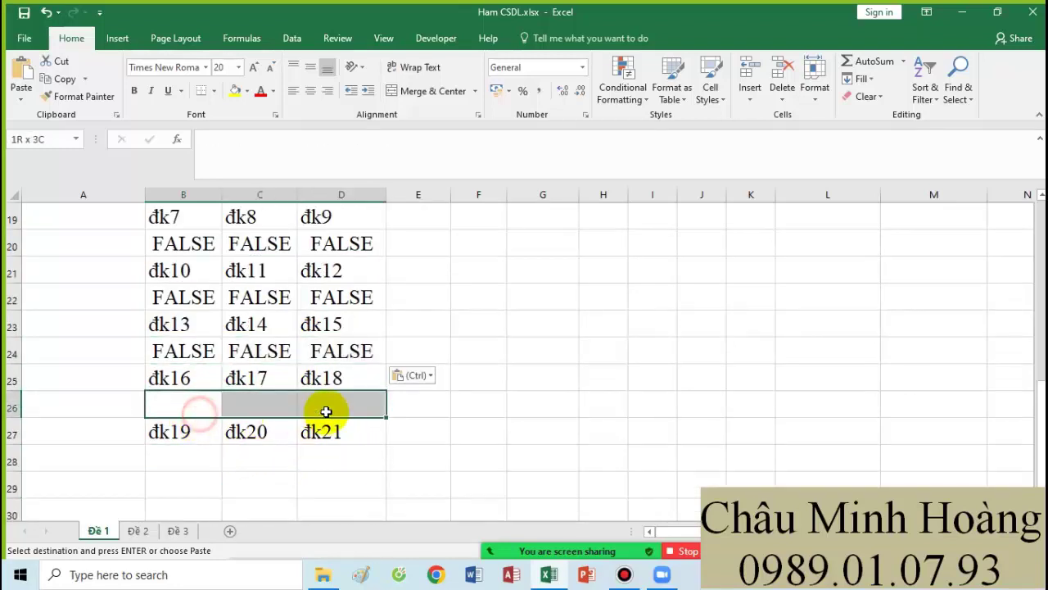
key("ctrl+v")
left_click_drag(202, 452, 327, 451)
key("ctrl+v")
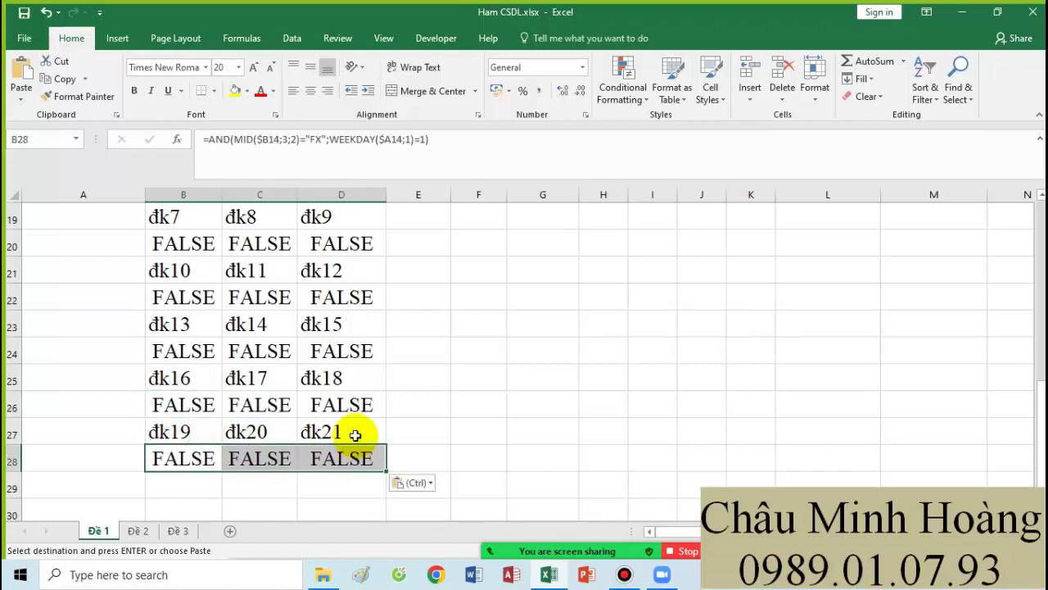
Step: Change the vehicle code compared in the C16 formula under đk2 to "EX"
scroll(389, 423, "up", 2)
scroll(389, 424, "up", 1)
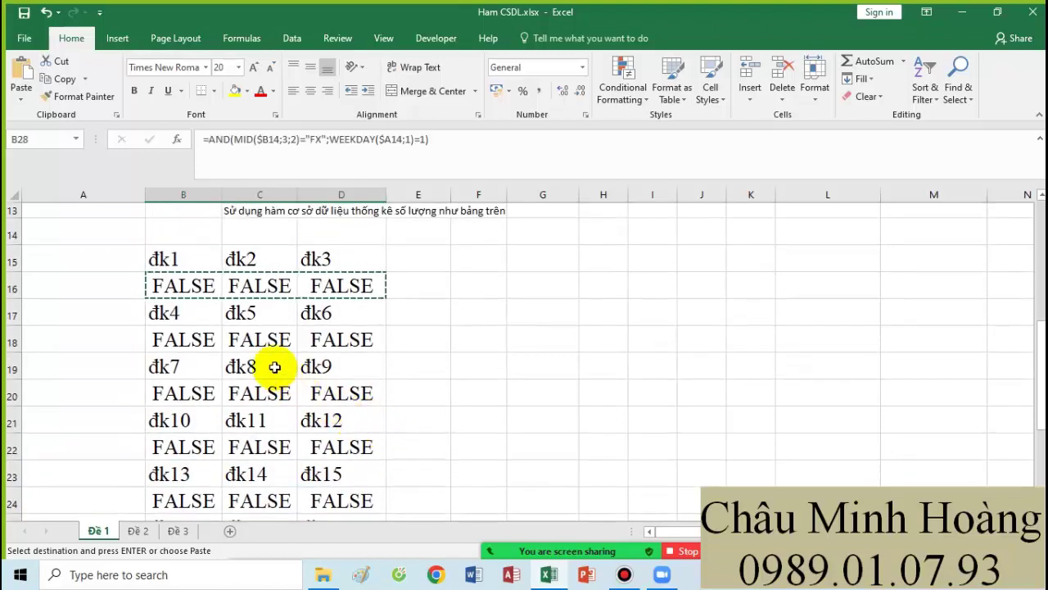
double_click(256, 287)
scroll(391, 335, "up", 4)
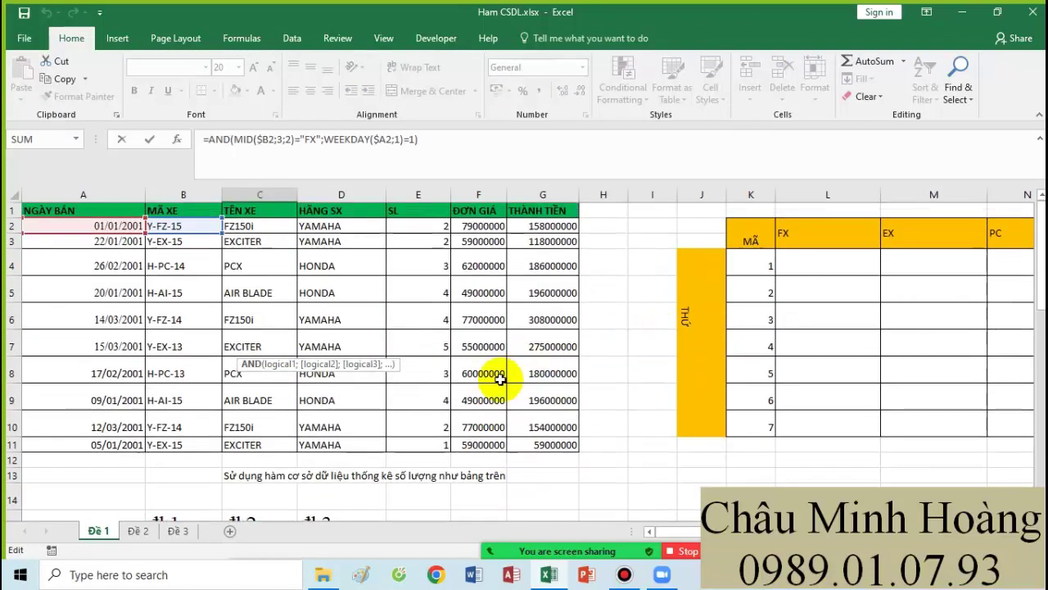
scroll(397, 452, "down", 1)
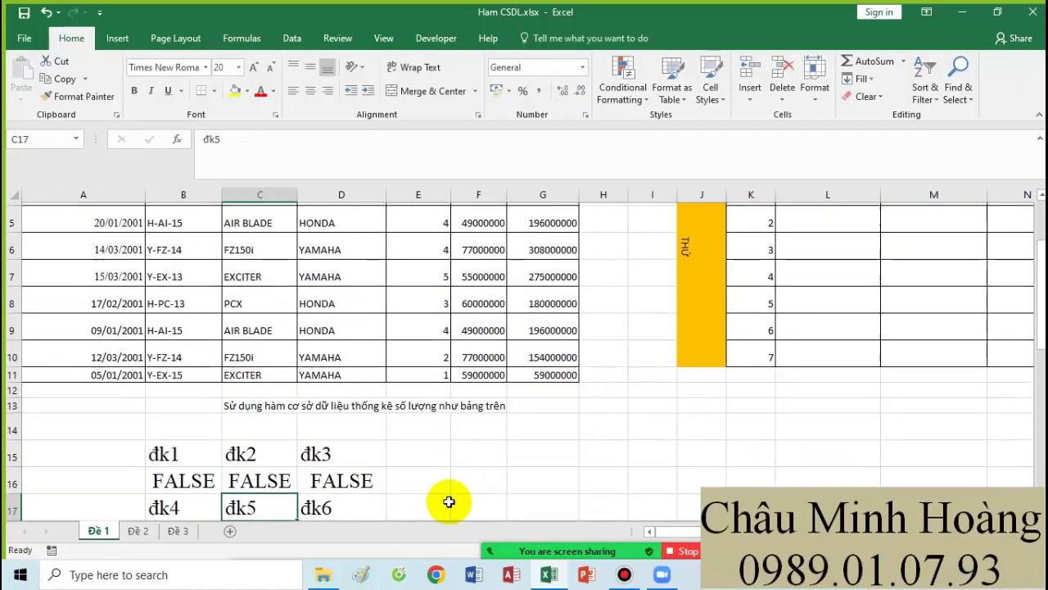
key("Return")
Step: Change the vehicle code compared in the D16 formula under đk3 to "PC"
double_click(352, 480)
scroll(614, 409, "up", 2)
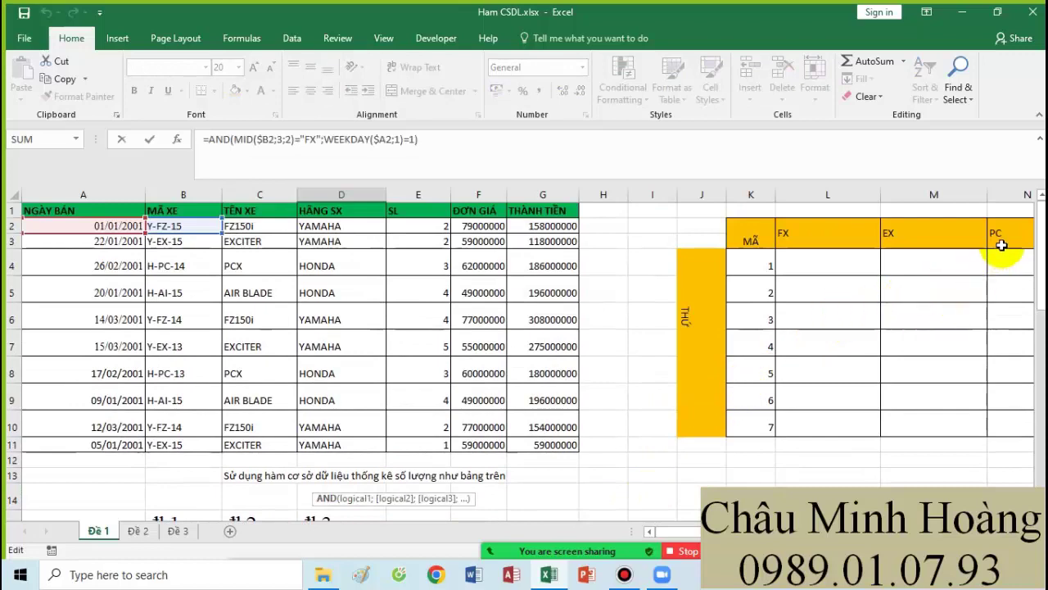
scroll(604, 435, "down", 4)
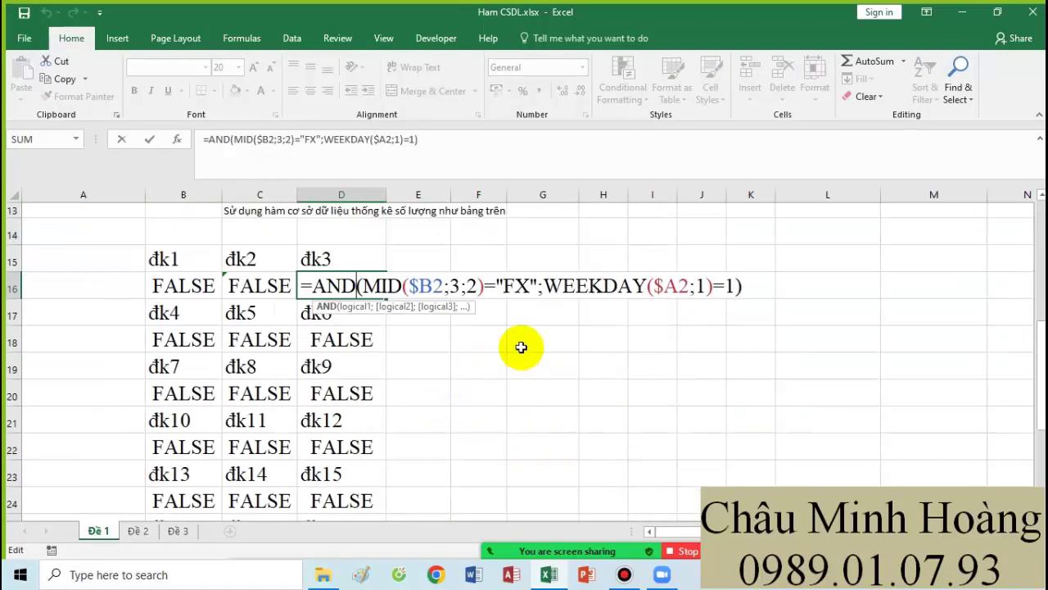
left_click_drag(531, 287, 514, 289)
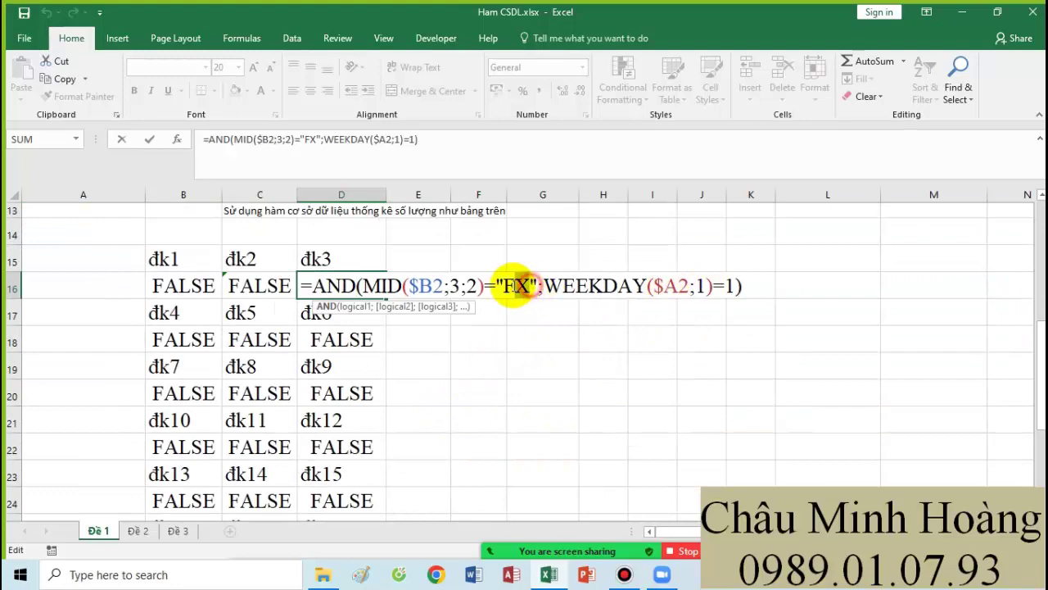
type("PC")
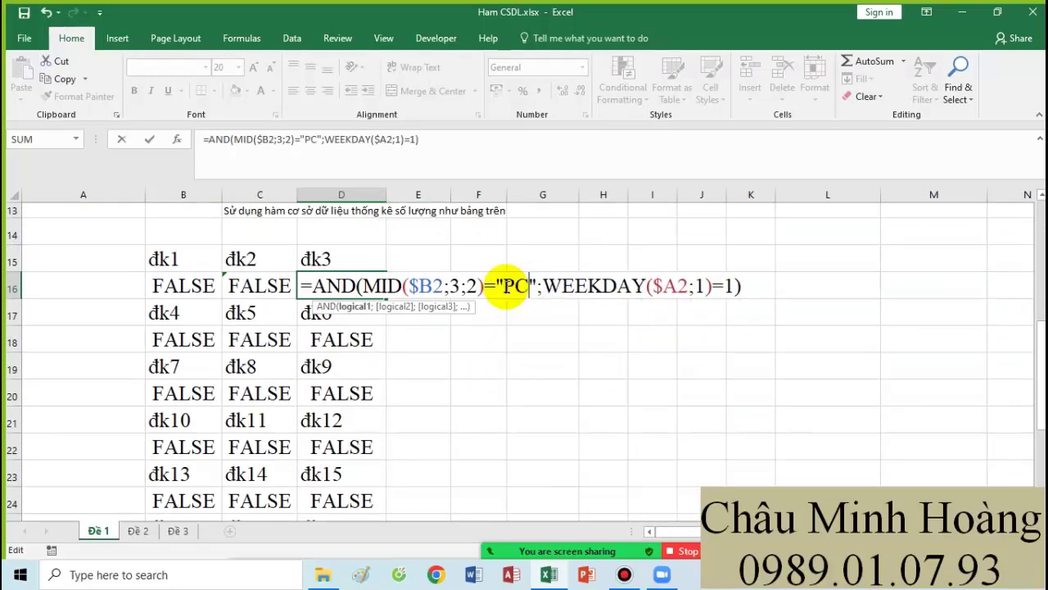
scroll(679, 316, "up", 4)
key("Return")
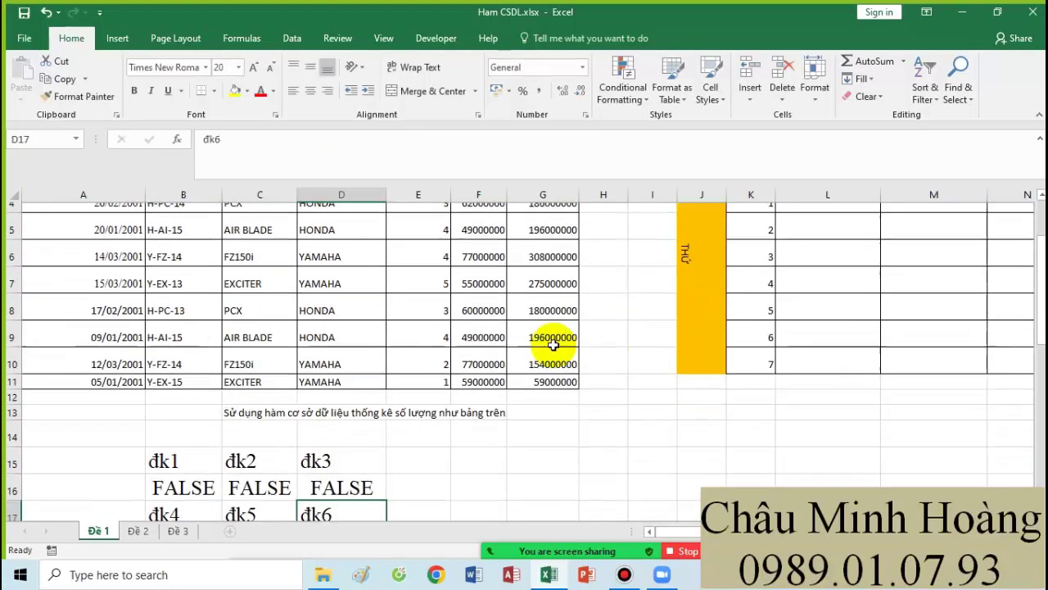
Step: Copy the corrected B16:D16 formulas over the existing ones in rows 18, 20, 22, 24, 26 and 28
scroll(491, 369, "down", 2)
left_click(185, 316)
left_click_drag(270, 316, 333, 316)
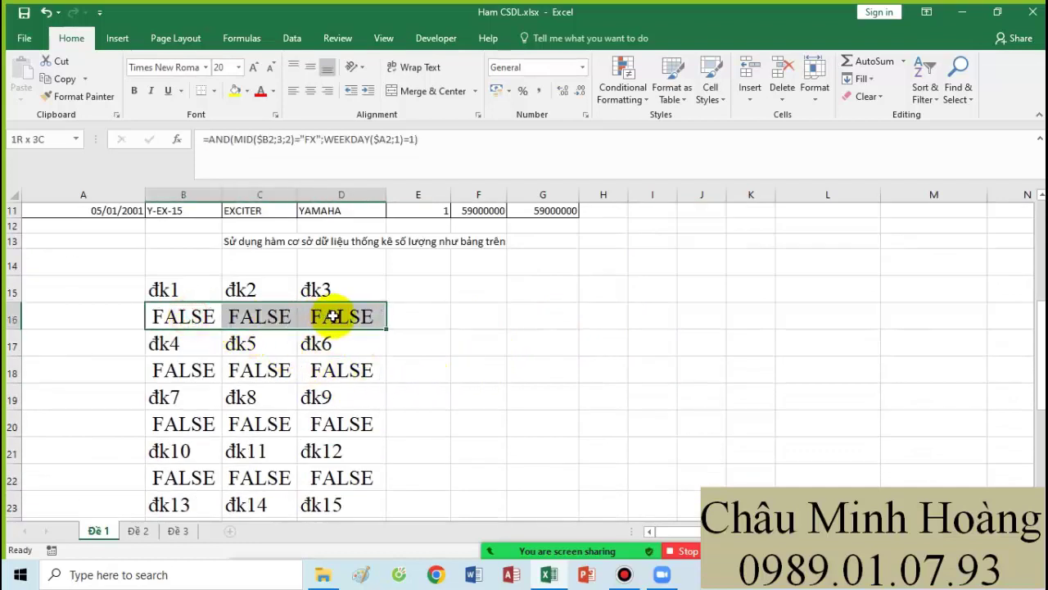
left_click_drag(215, 370, 298, 377)
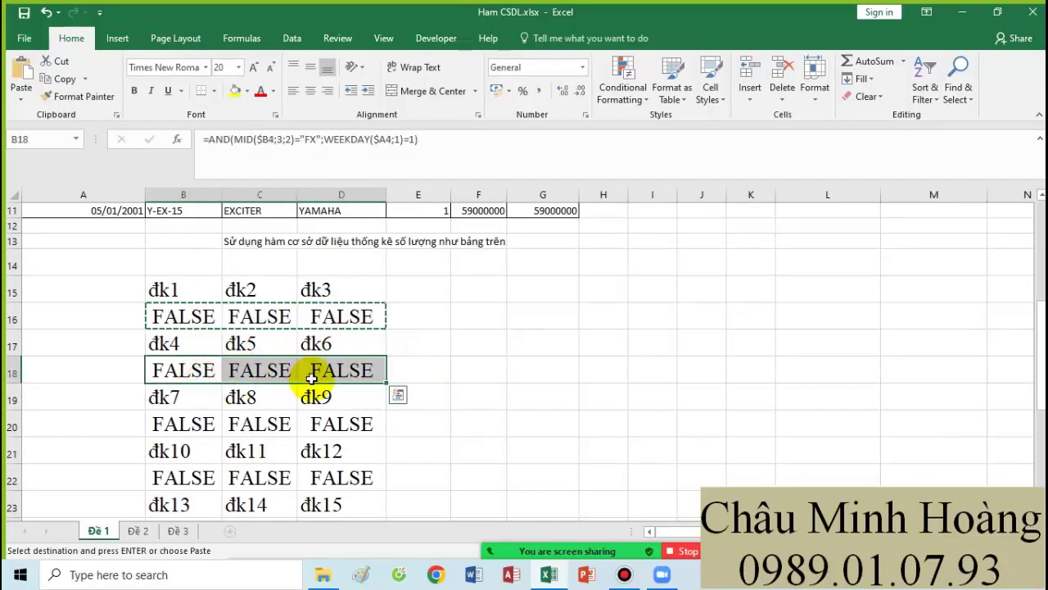
key("ctrl+v")
left_click_drag(202, 424, 317, 424)
key("ctrl+v")
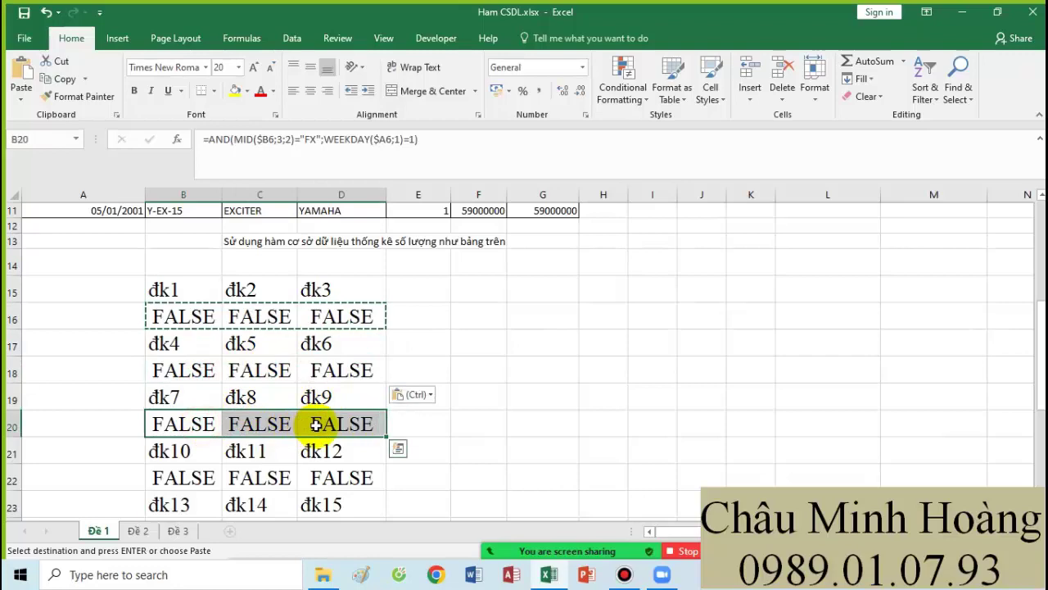
left_click_drag(206, 469, 311, 475)
key("ctrl+v")
scroll(312, 471, "down", 1)
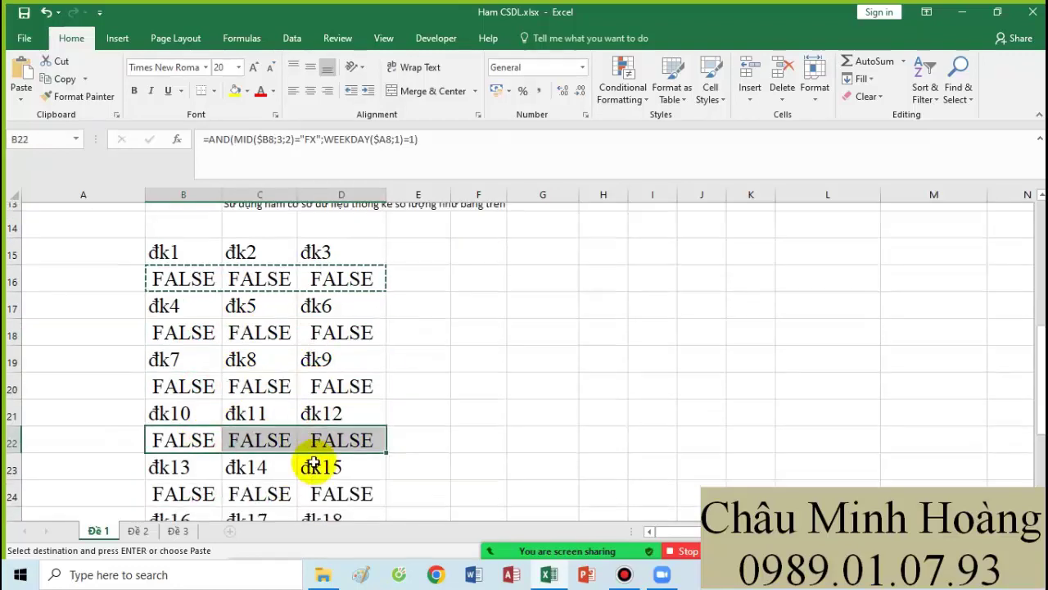
left_click_drag(204, 481, 320, 483)
key("ctrl+v")
scroll(323, 463, "down", 1)
key("ctrl")
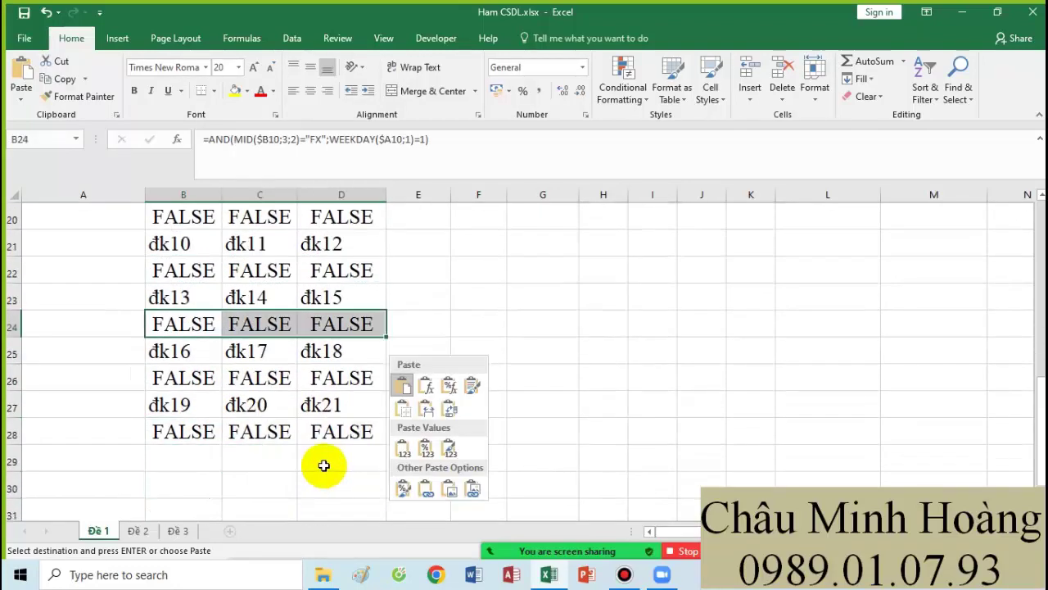
left_click_drag(206, 377, 320, 376)
key("ctrl+v")
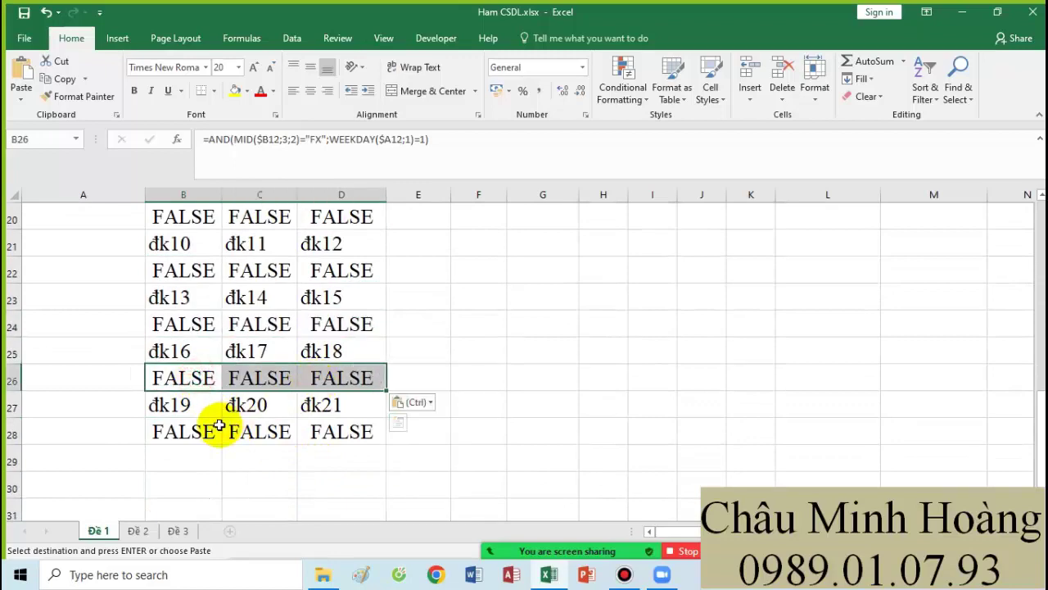
left_click_drag(209, 432, 328, 429)
key("ctrl+v")
Step: Update the weekday number compared in the B18, C18 and D18 formulas to the table's second weekday
scroll(327, 393, "up", 3)
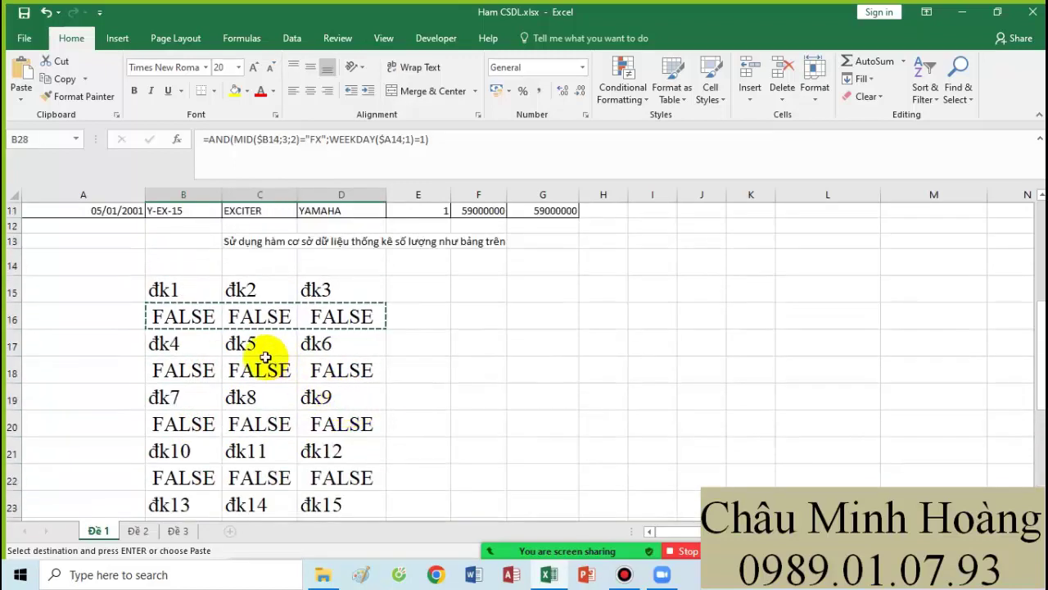
double_click(213, 368)
scroll(374, 428, "up", 3)
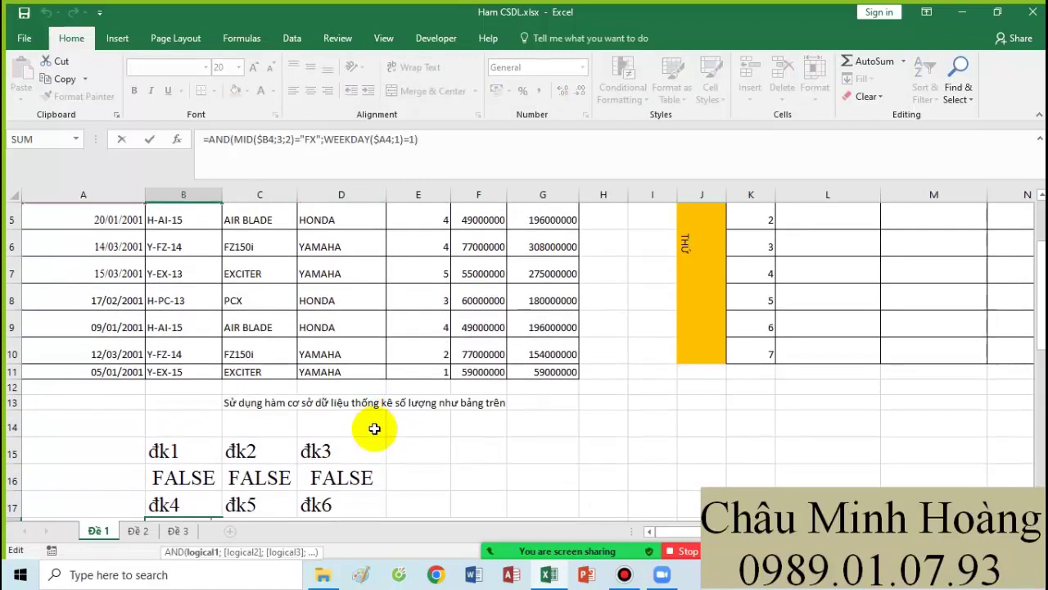
scroll(378, 434, "down", 3)
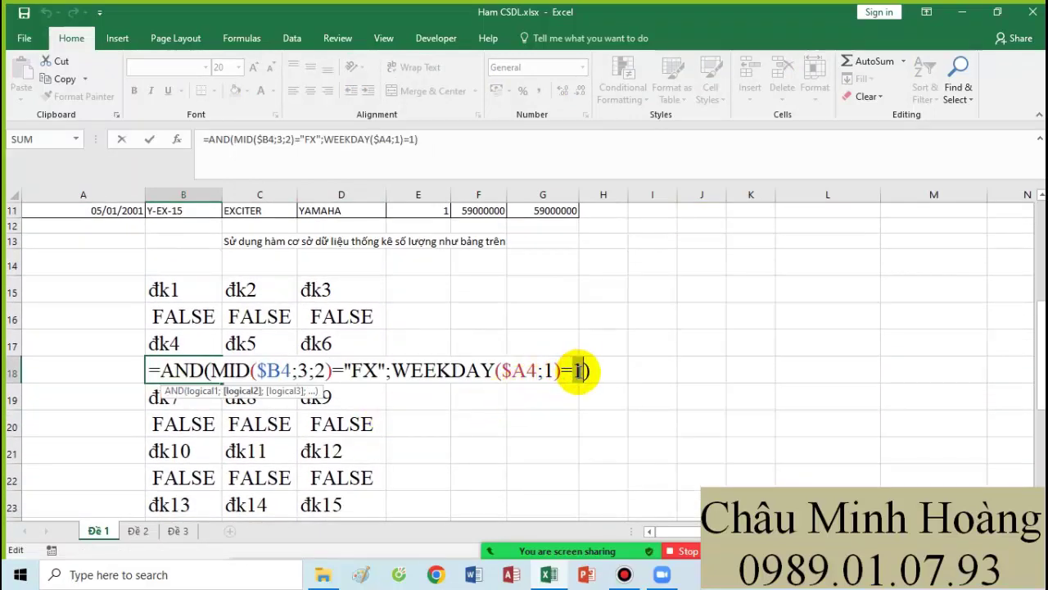
key("Return")
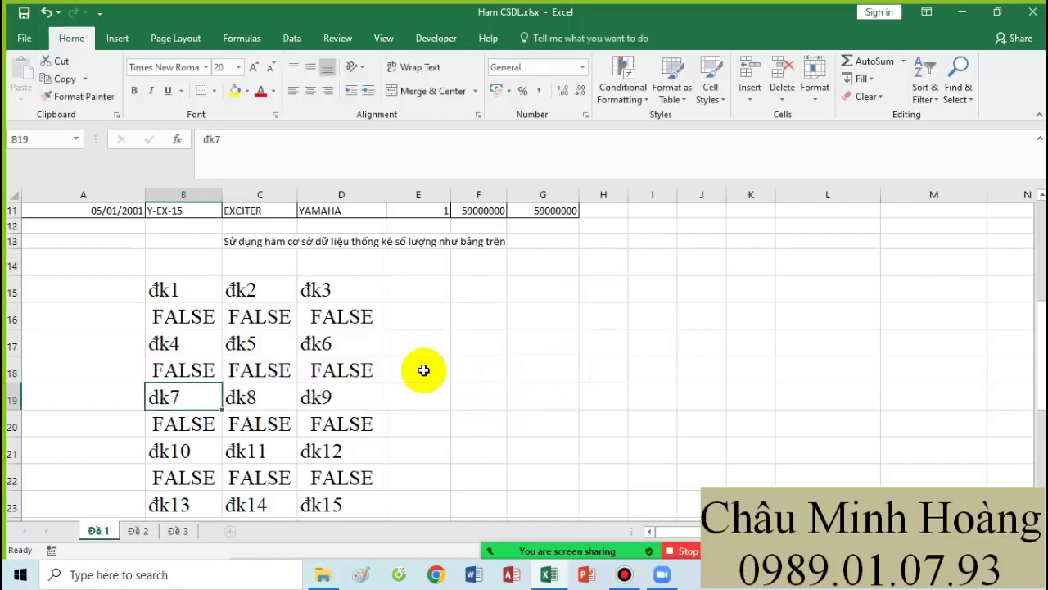
double_click(281, 370)
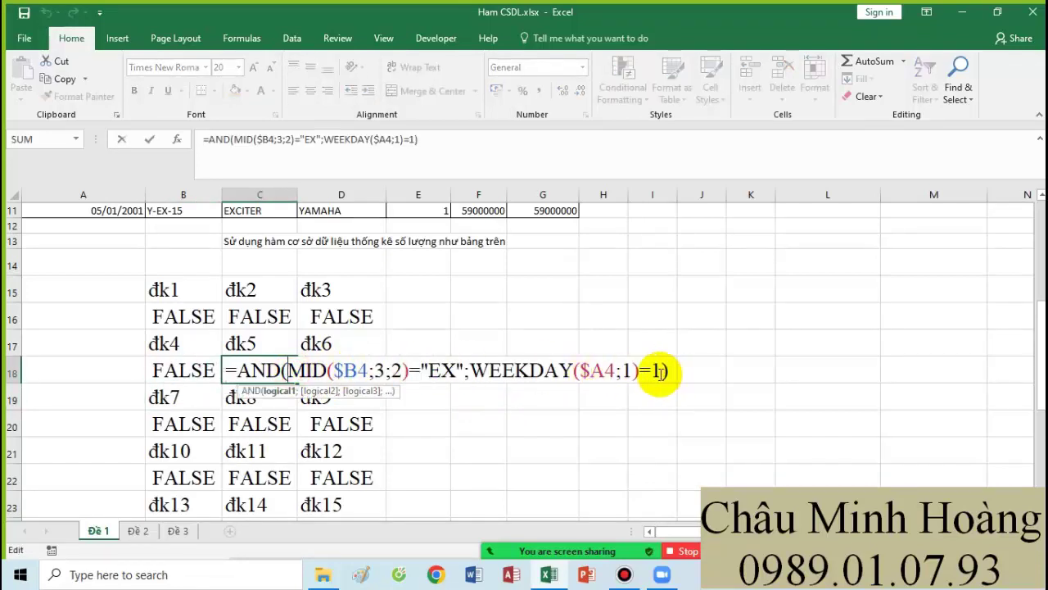
key("Return")
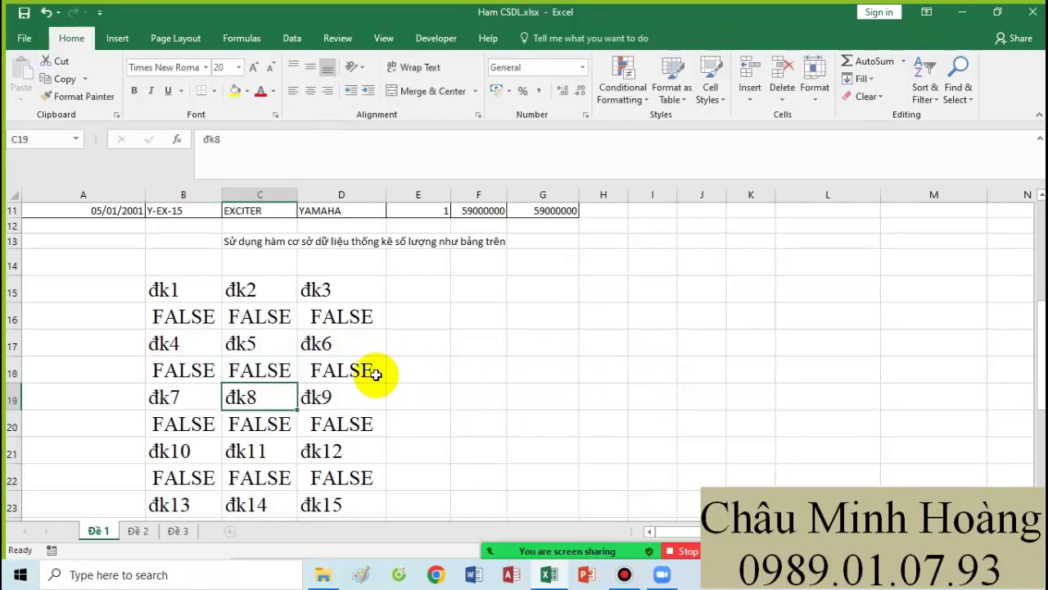
double_click(375, 370)
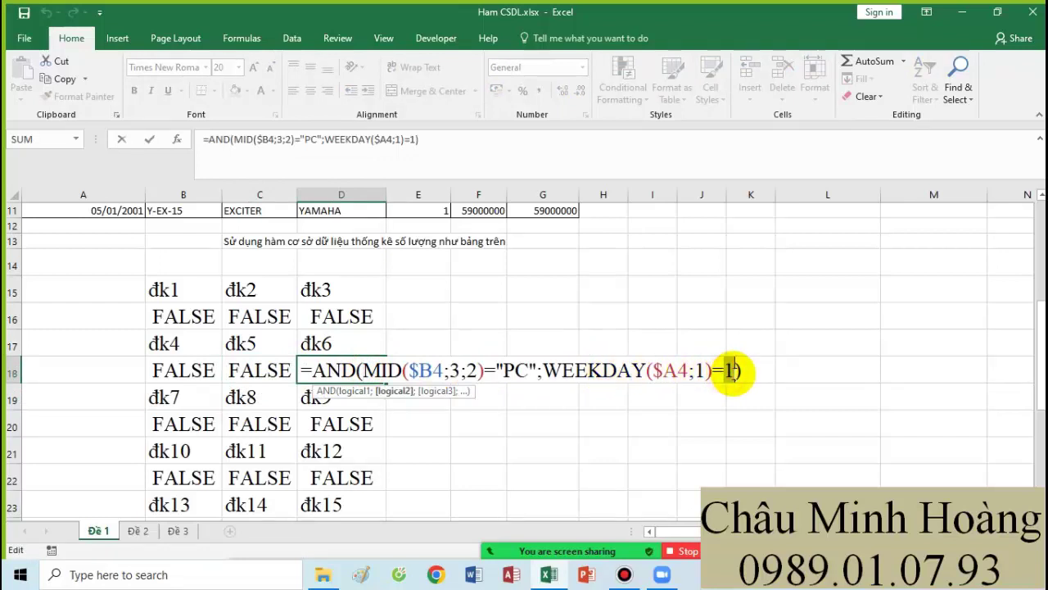
key("Return")
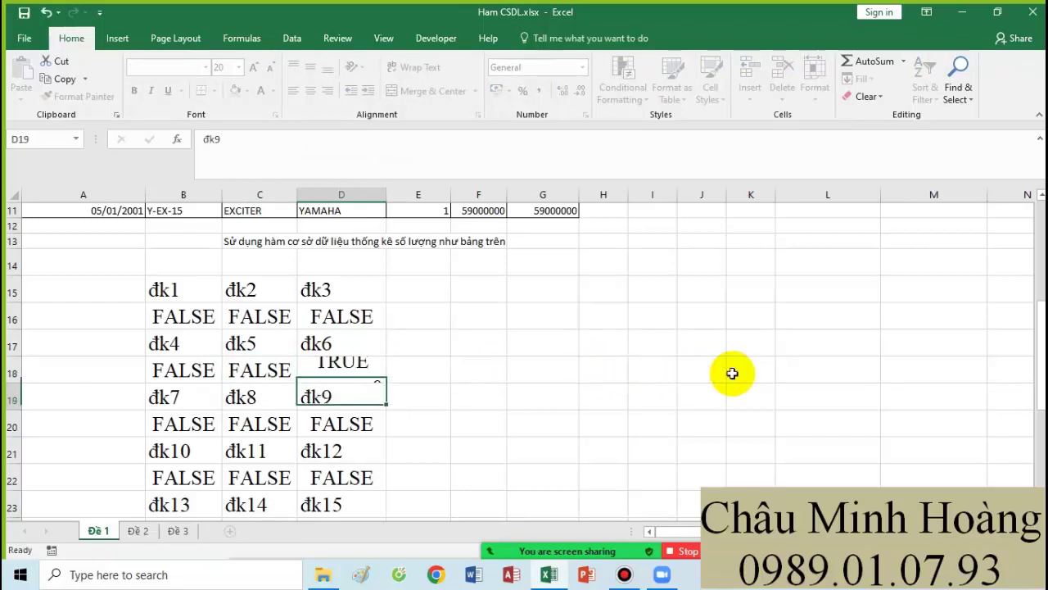
Step: Set the weekday number compared in the B20, C20 and D20 formulas to 3
left_click(217, 423)
double_click(217, 423)
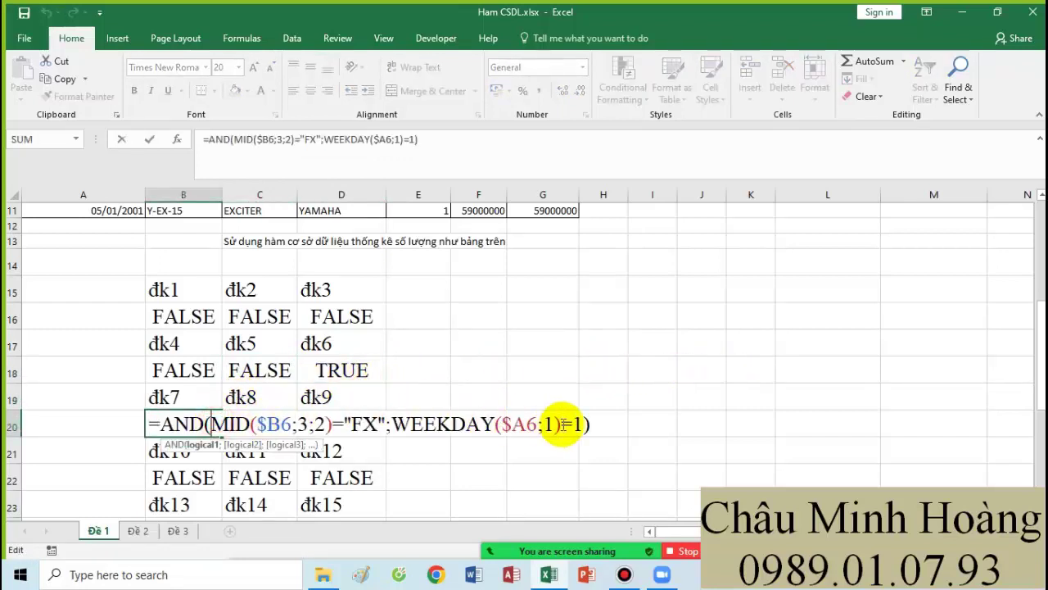
key("Return")
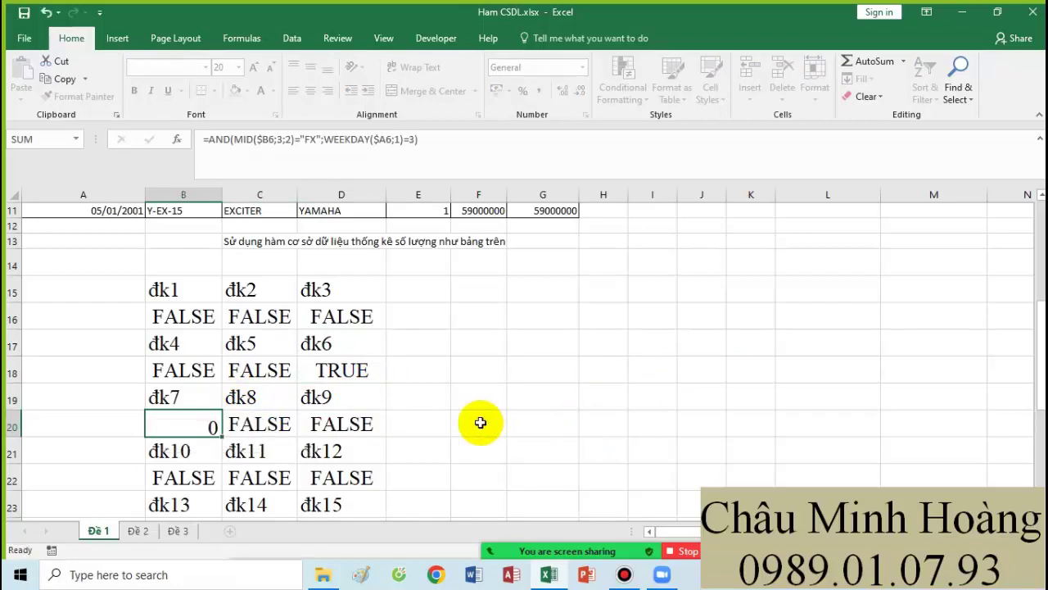
double_click(274, 422)
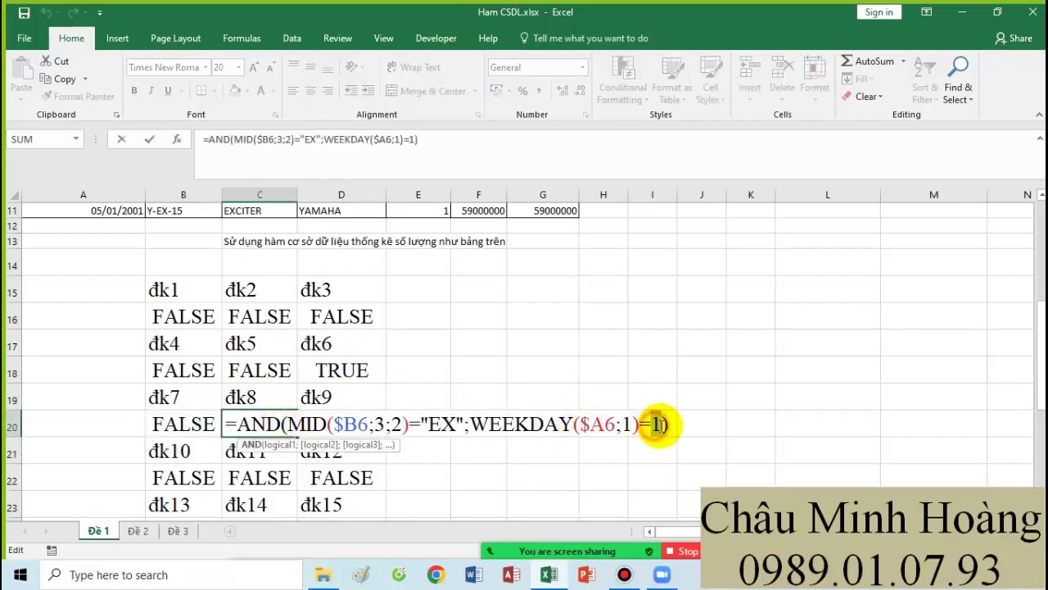
key("Return")
double_click(367, 423)
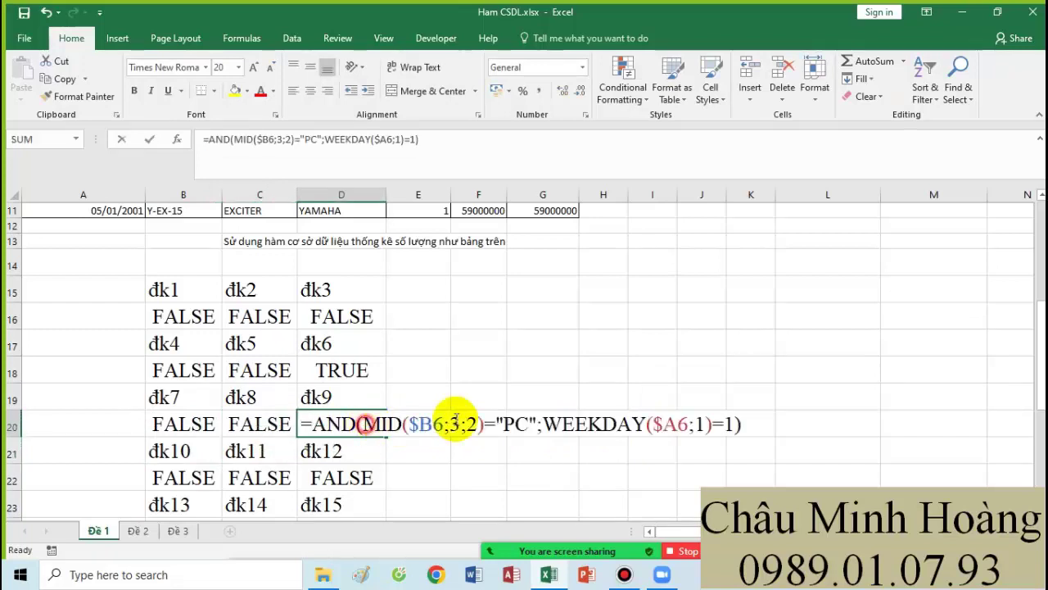
double_click(726, 424)
type("3")
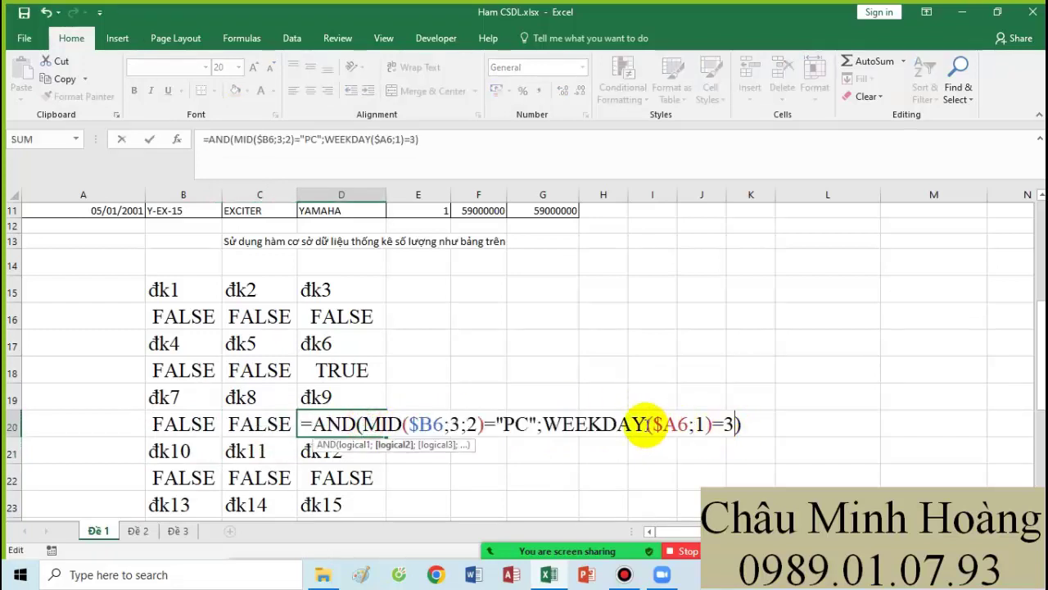
key("Return")
Step: Set the weekday number compared in the B22, C22 and D22 formulas to 4
scroll(467, 424, "down", 2)
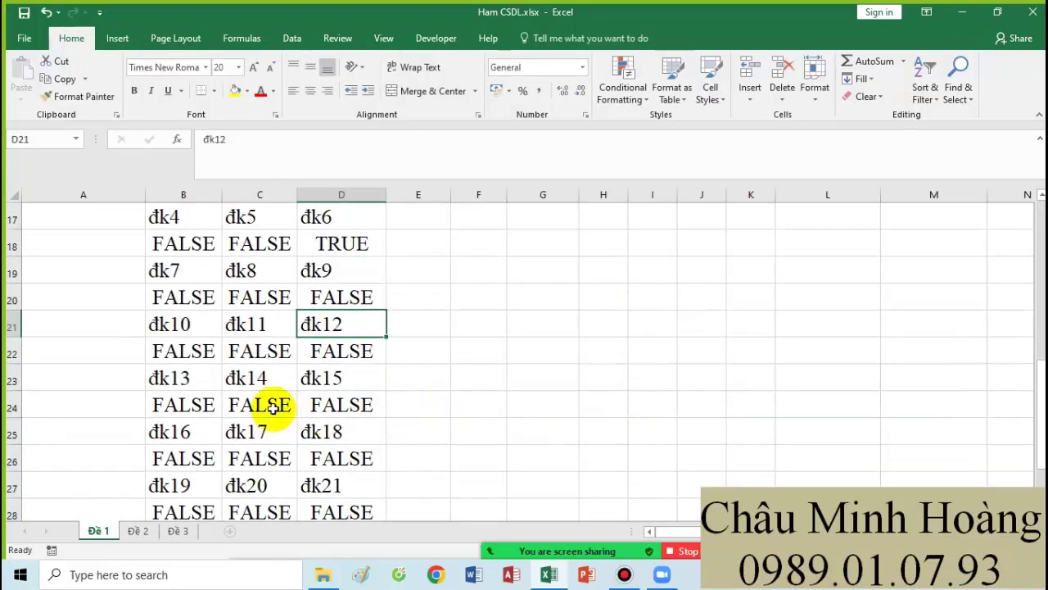
double_click(201, 353)
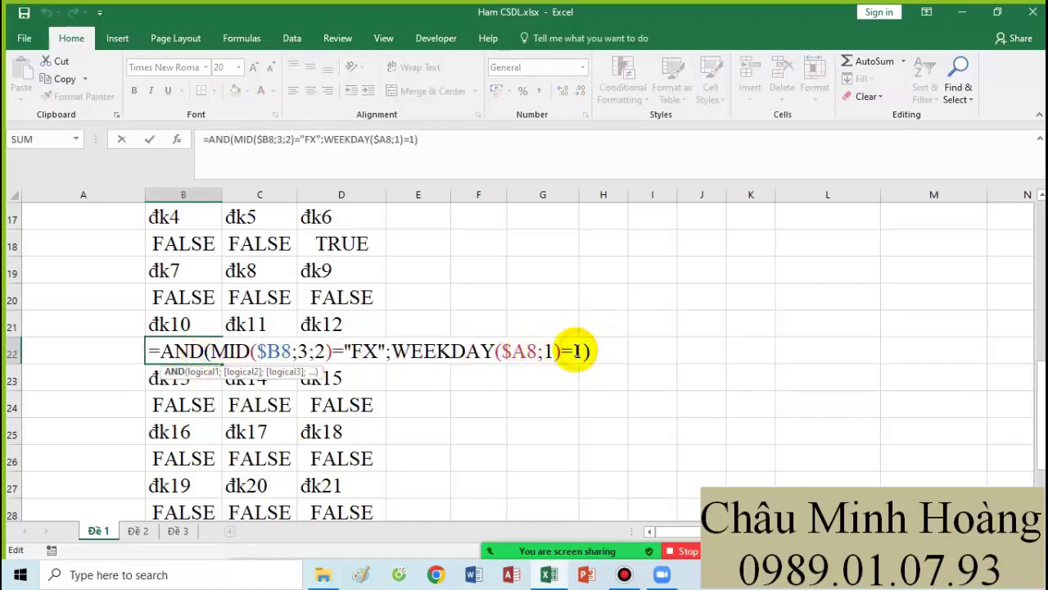
key("Return")
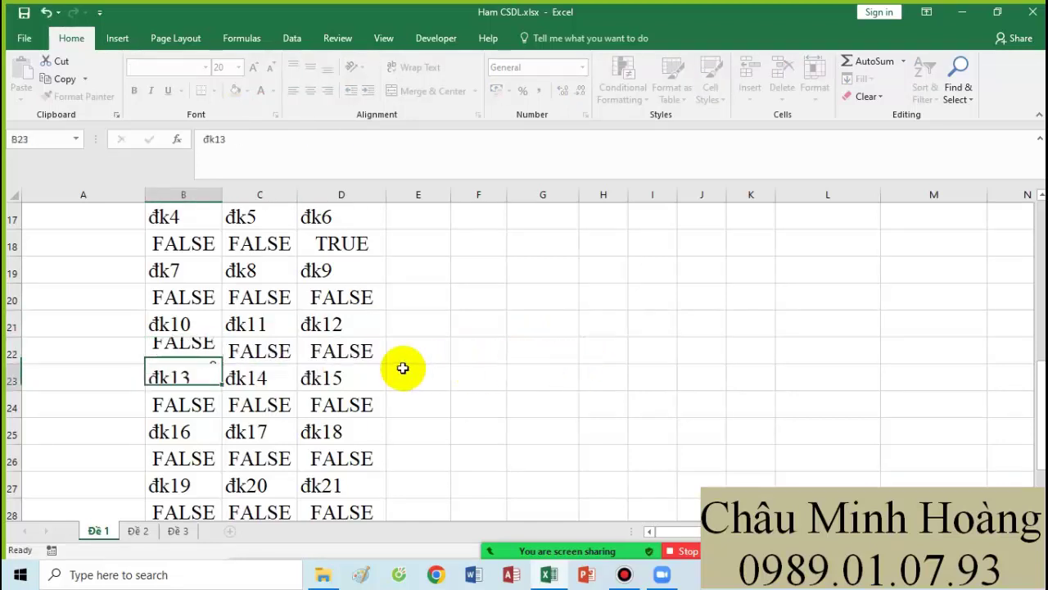
double_click(284, 349)
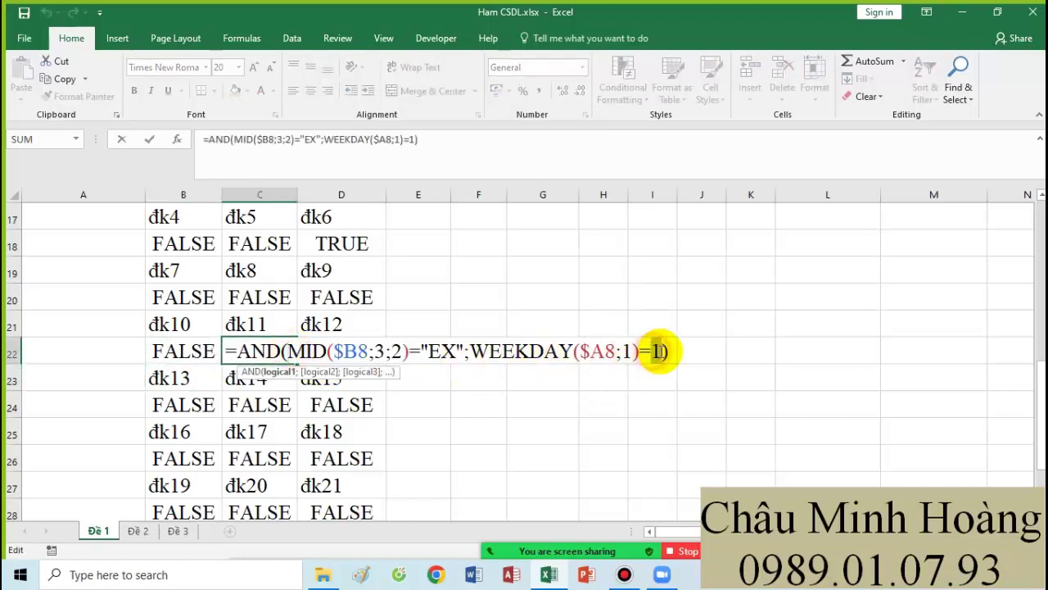
key("Return")
double_click(351, 352)
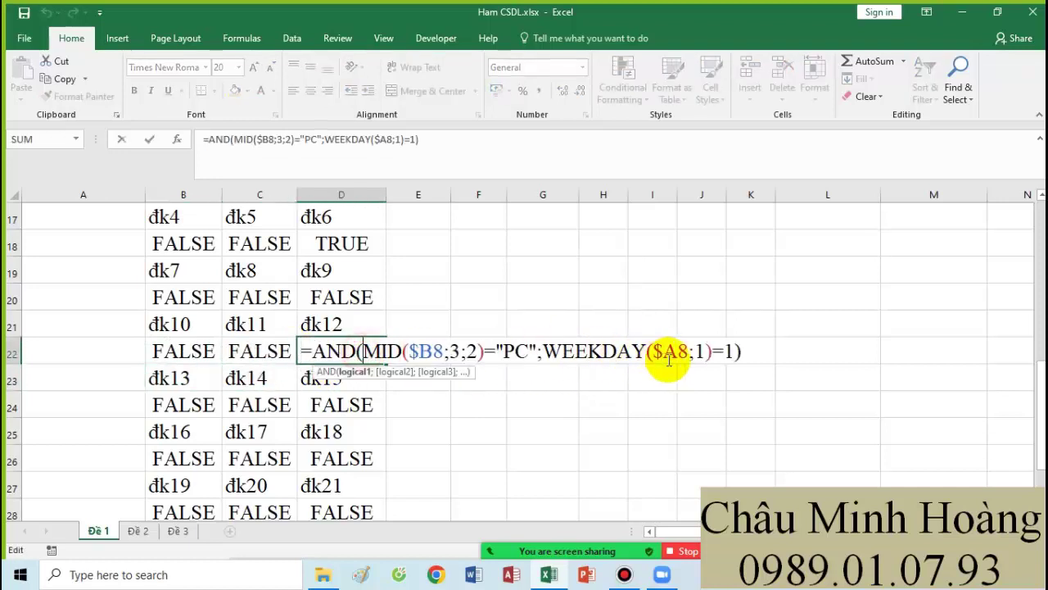
double_click(729, 350)
type("4")
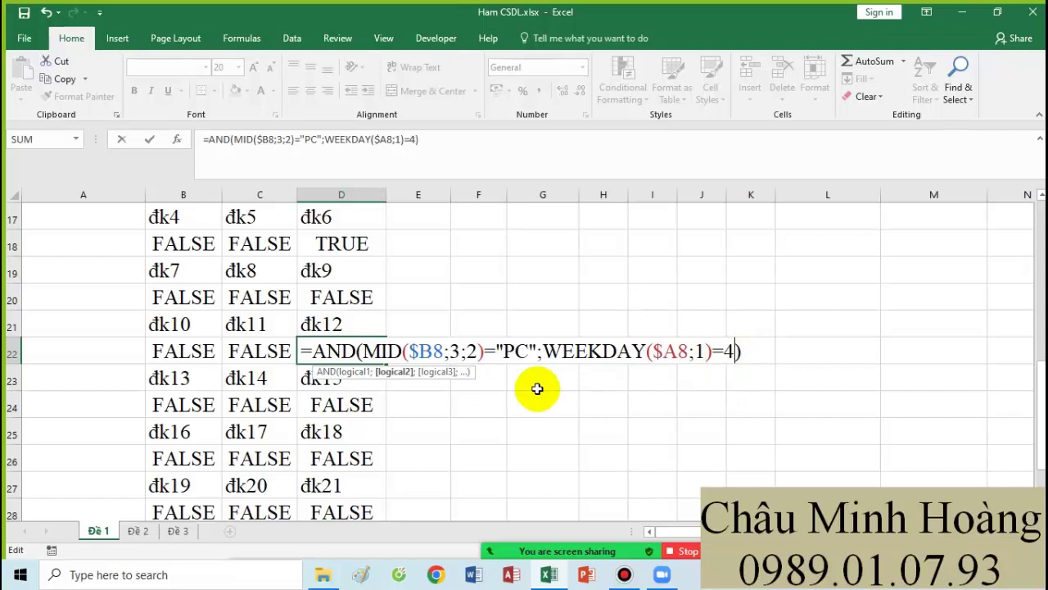
Step: Set the weekday number compared in the D24, C24 and B24 formulas to 5
left_click(361, 403)
double_click(361, 403)
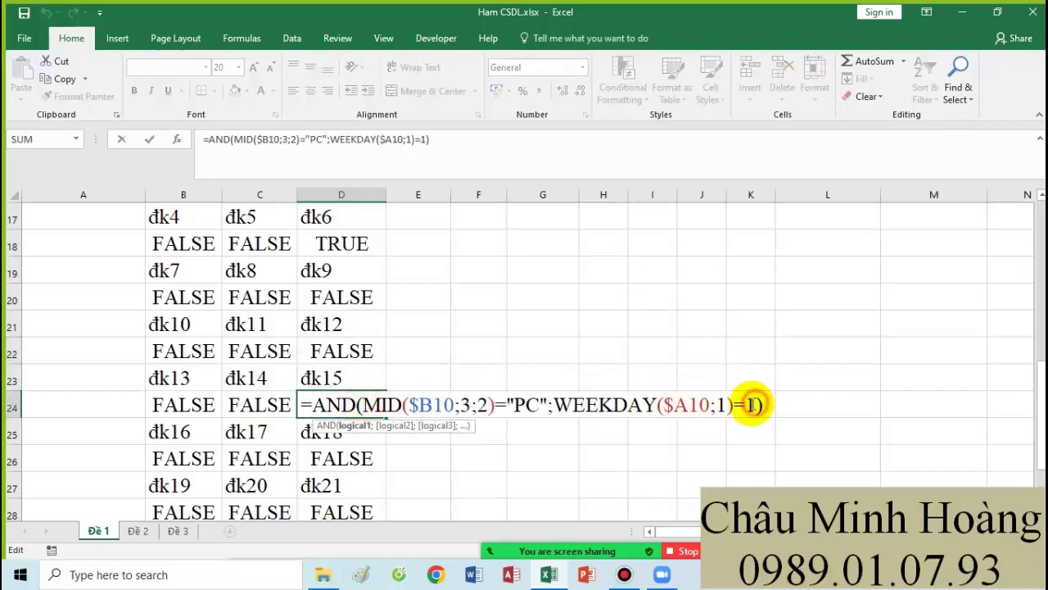
type("5")
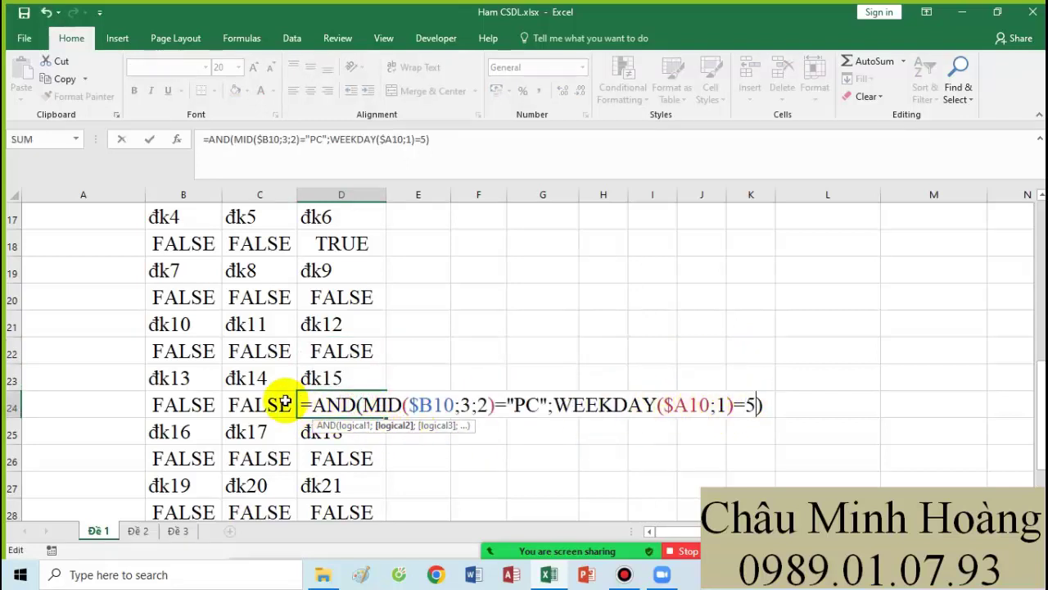
double_click(280, 402)
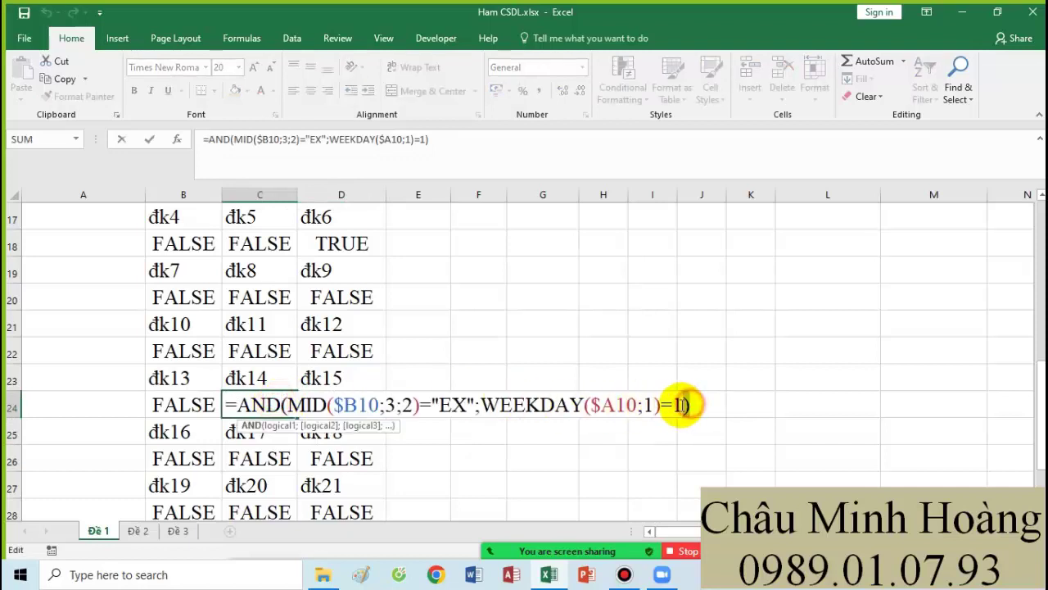
type("5")
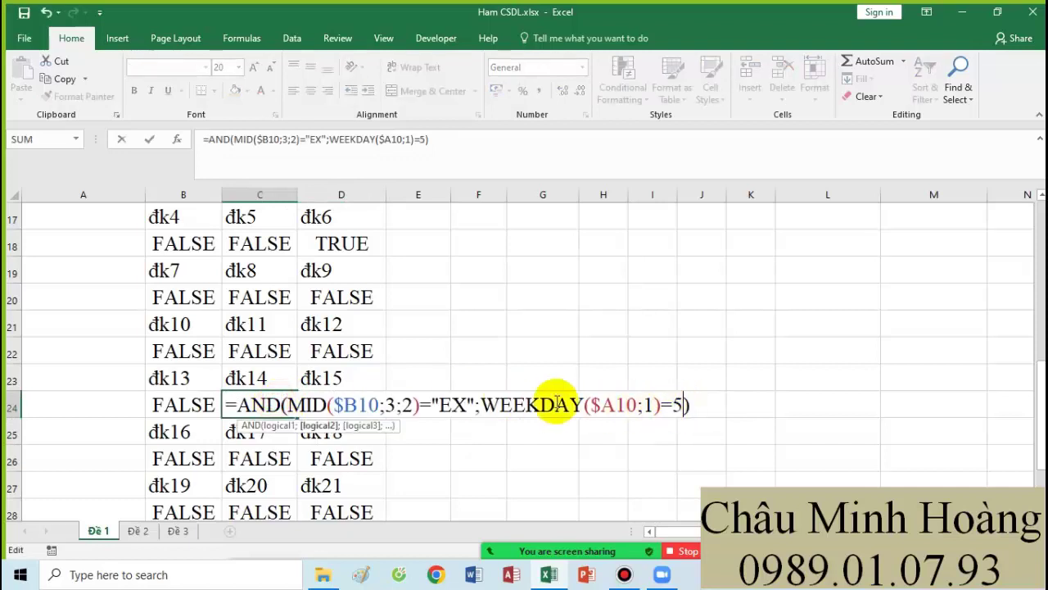
key("Return")
double_click(213, 404)
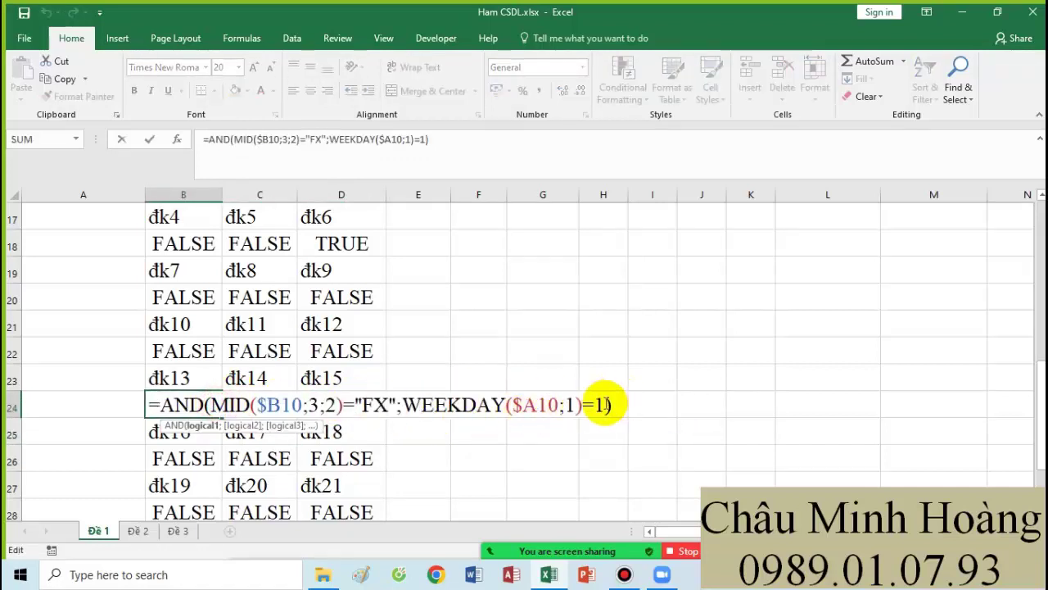
type("5")
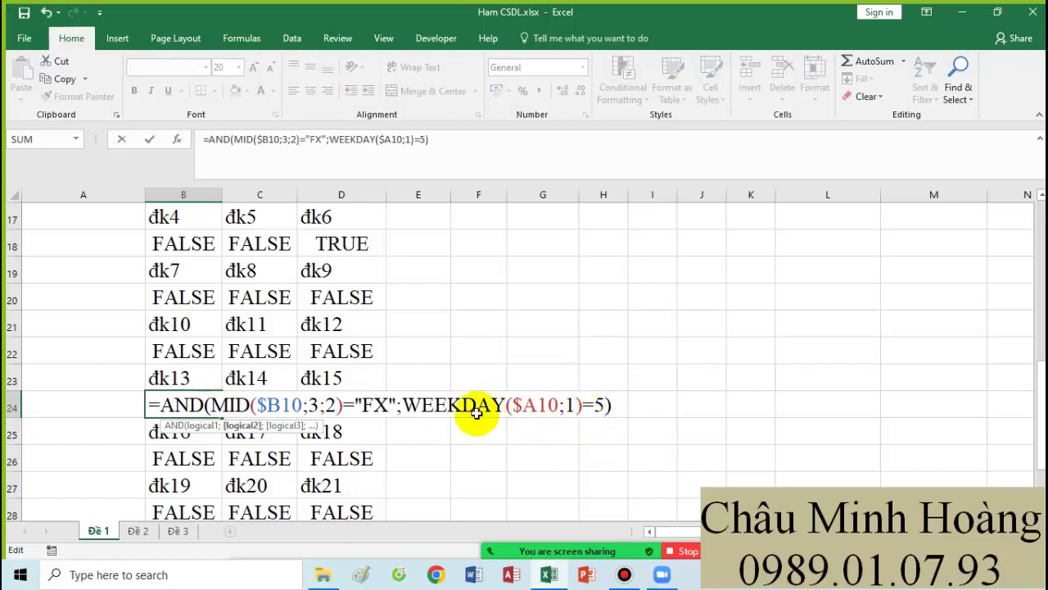
key("Return")
Step: Set the weekday number compared in the B26, C26 and D26 formulas to 6
scroll(231, 456, "down", 1)
double_click(206, 375)
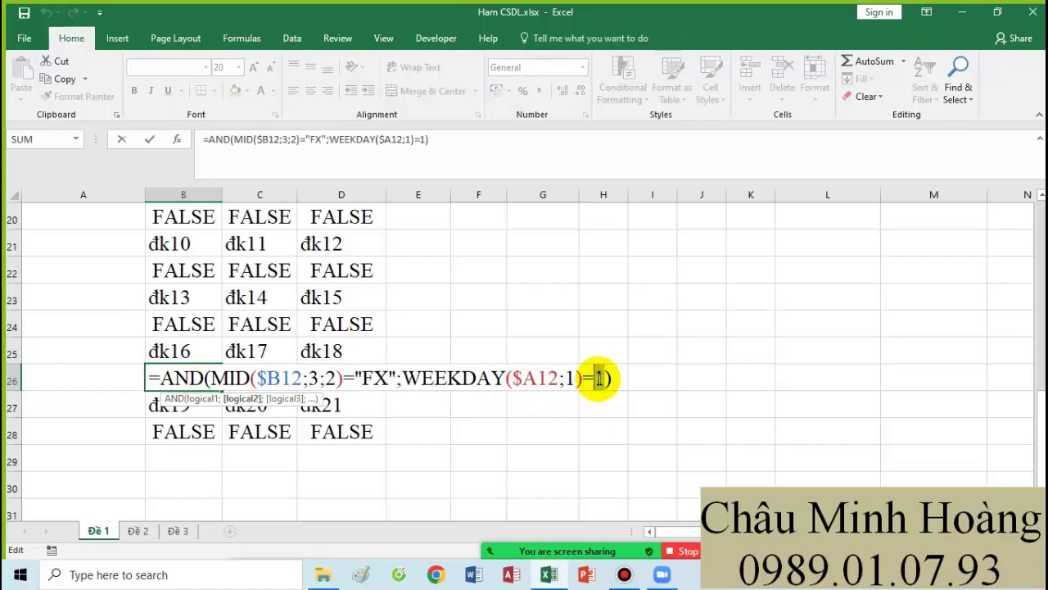
type("6")
key("Return")
double_click(274, 374)
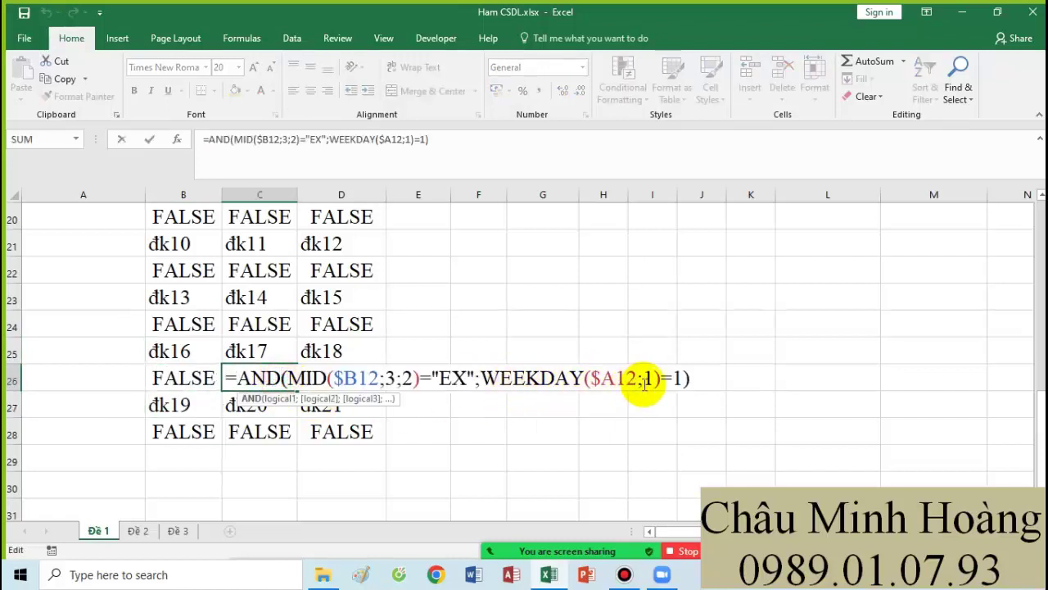
double_click(676, 379)
type("6")
key("Return")
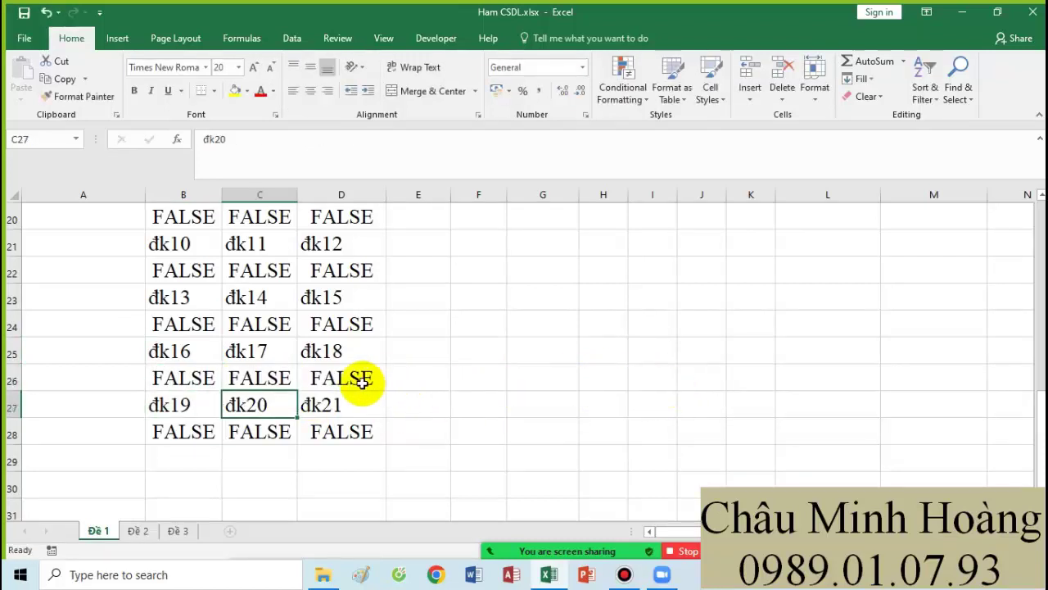
double_click(347, 374)
double_click(749, 378)
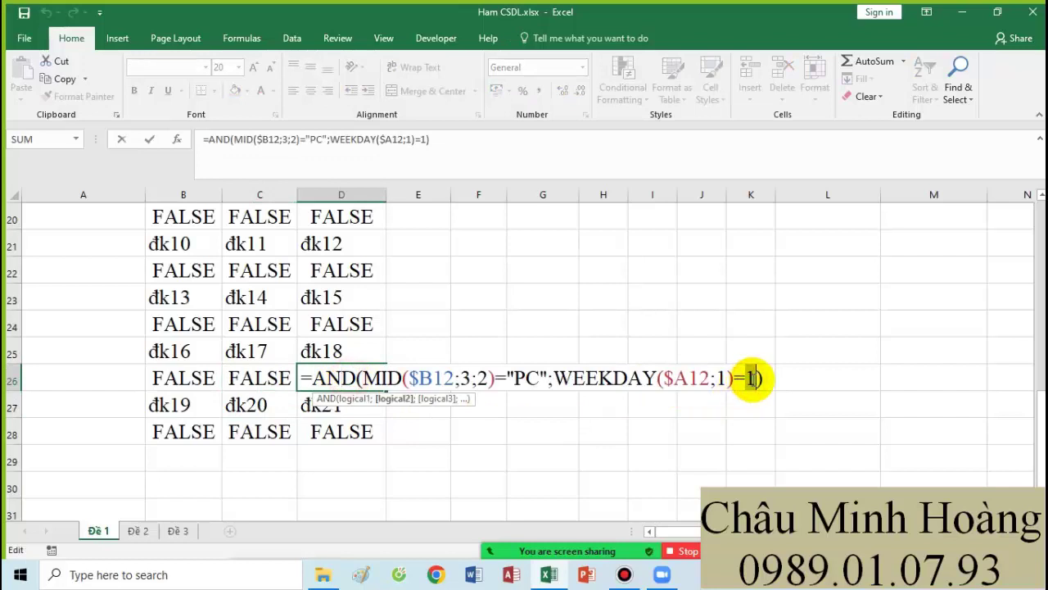
type("6")
key("Return")
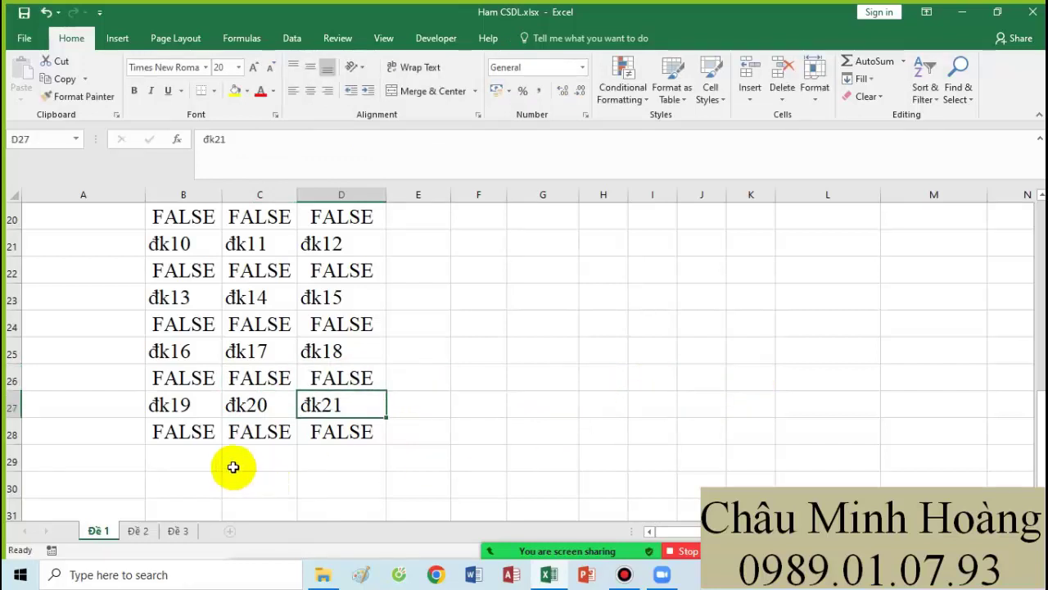
Step: Update the weekday number compared in the B28, C28 and D28 formulas to the summary table's last weekday
double_click(170, 436)
double_click(596, 433)
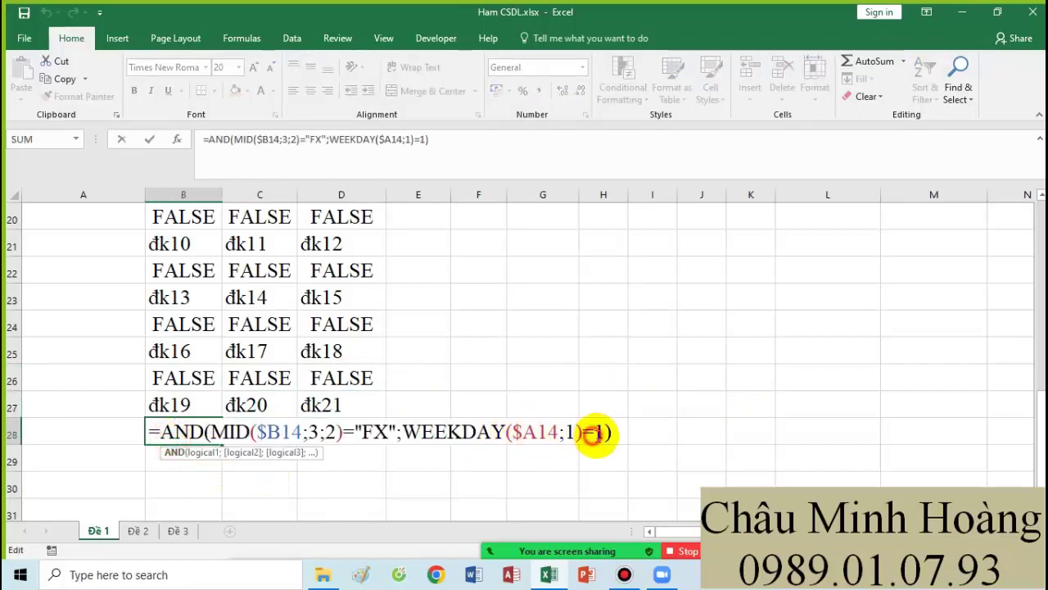
key("Return")
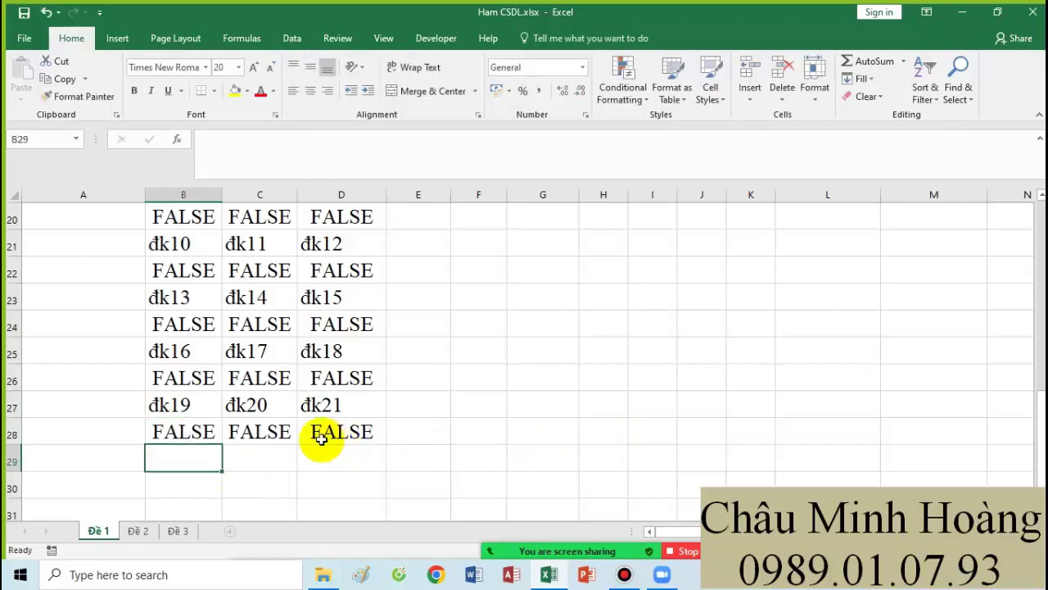
left_click(276, 428)
double_click(276, 428)
double_click(678, 433)
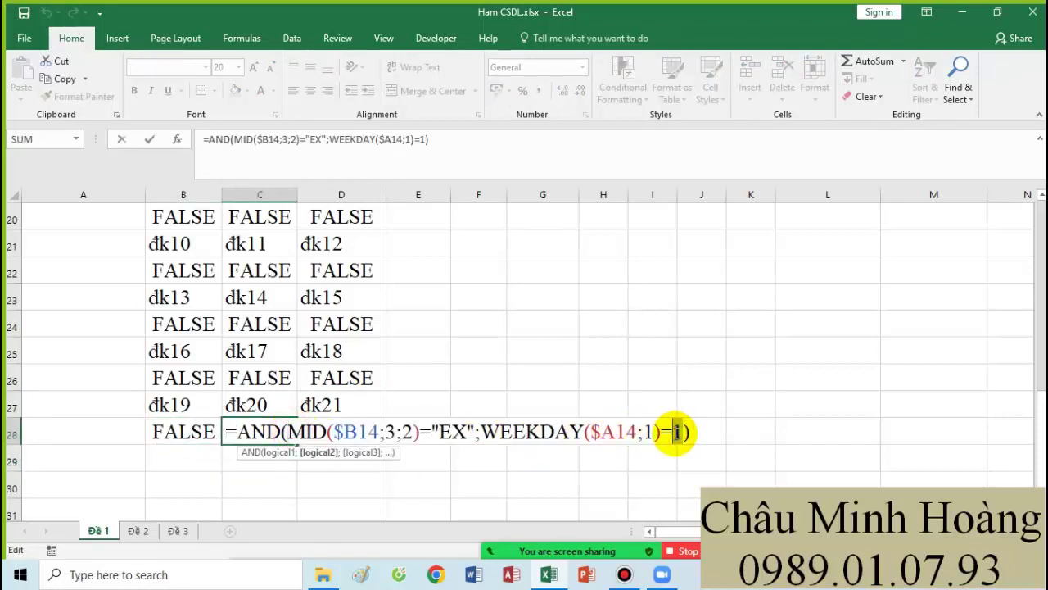
key("Return")
double_click(348, 434)
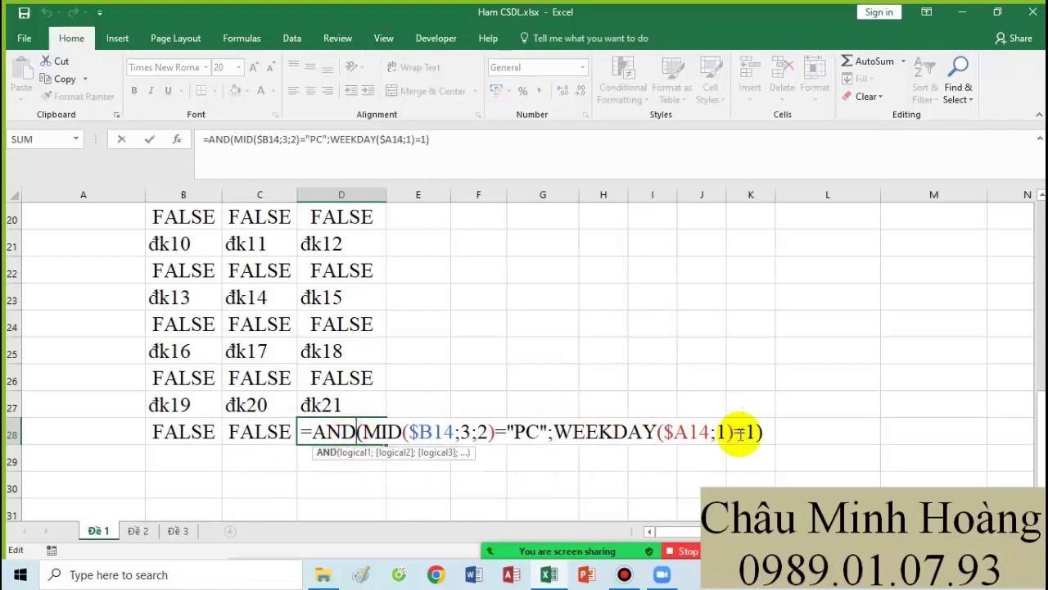
key("Return")
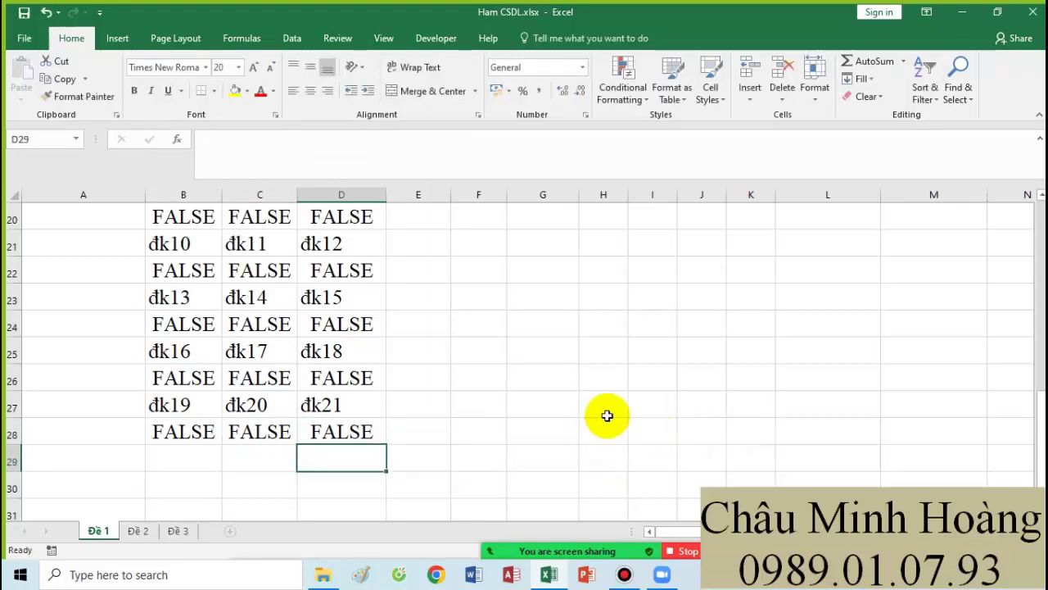
Step: Select the whole criteria block B15:D28 and compare it with the summary table of vehicle codes and weekdays
scroll(426, 432, "up", 4)
scroll(435, 419, "up", 3)
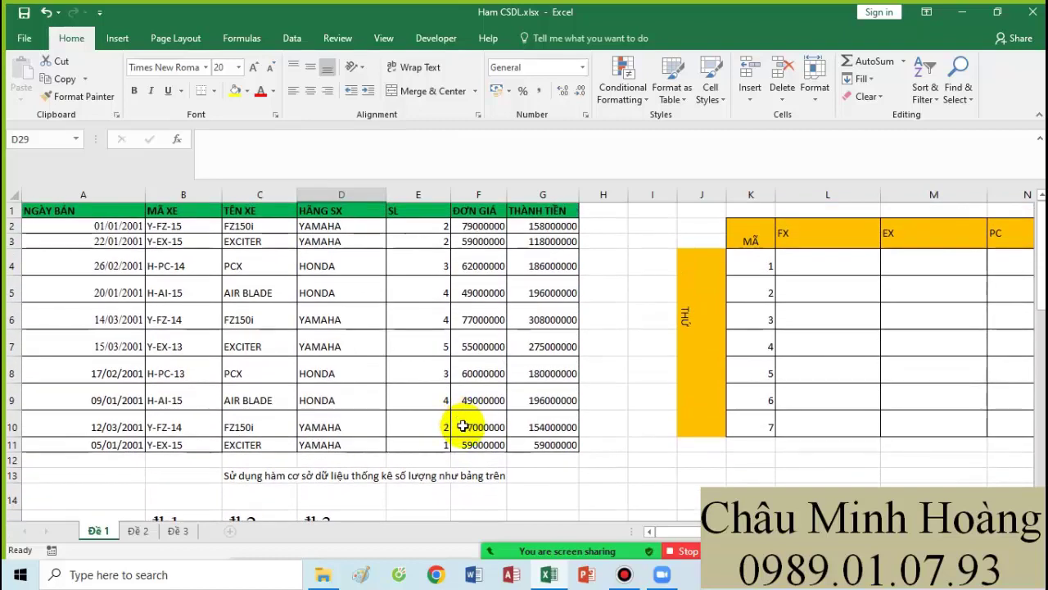
scroll(356, 393, "down", 5)
scroll(339, 377, "up", 1)
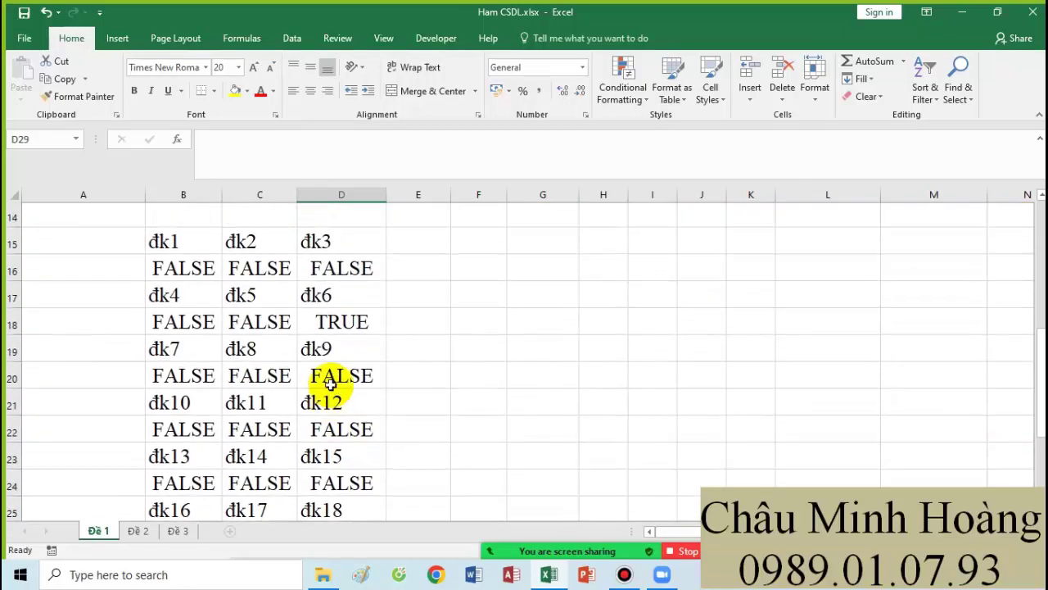
left_click_drag(199, 261, 355, 398)
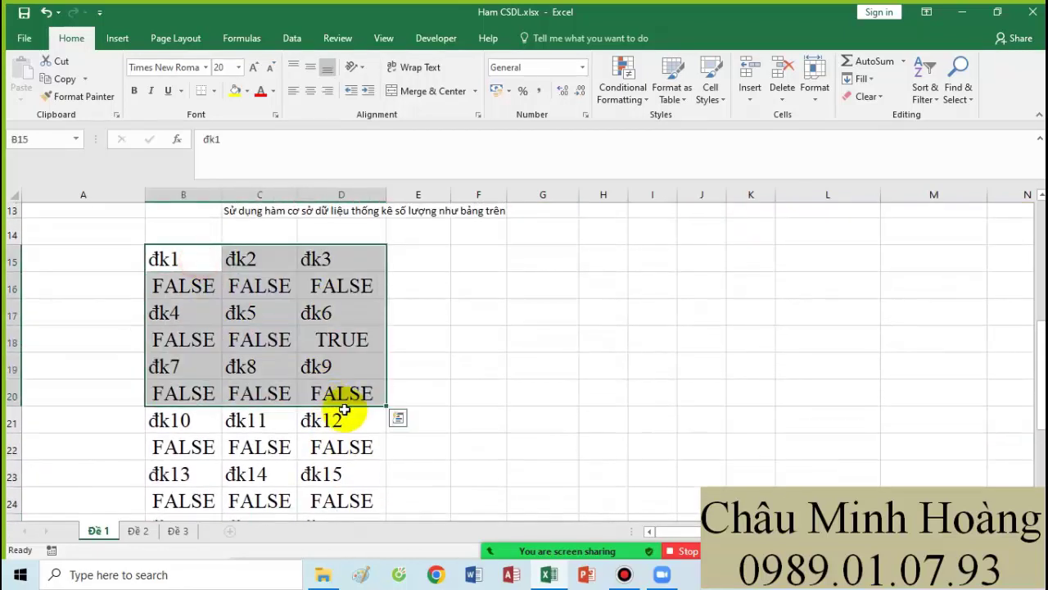
scroll(344, 409, "down", 3)
scroll(340, 408, "down", 1)
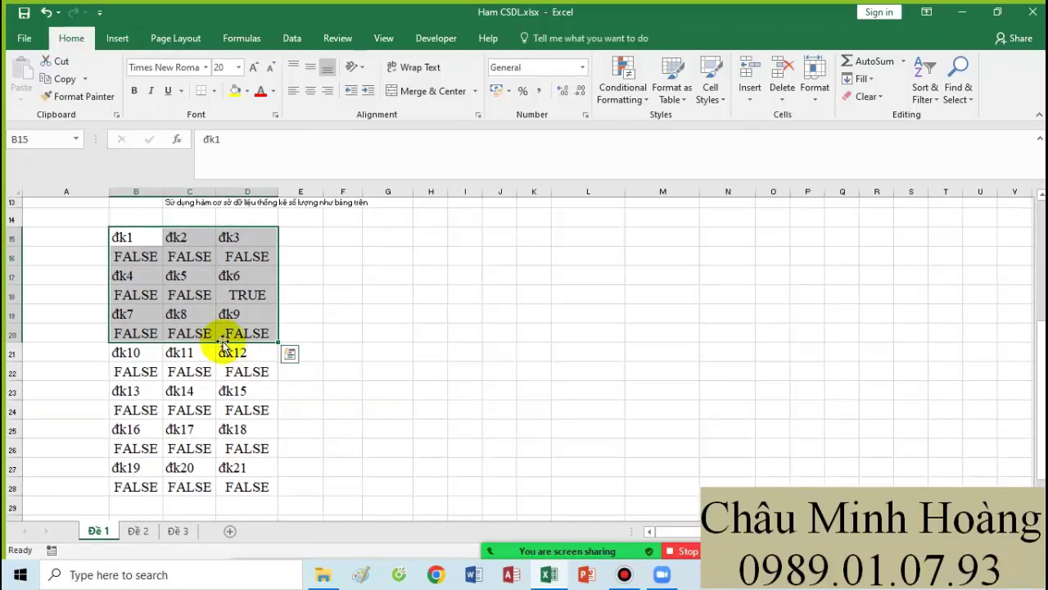
left_click_drag(133, 237, 250, 487)
scroll(541, 438, "up", 4)
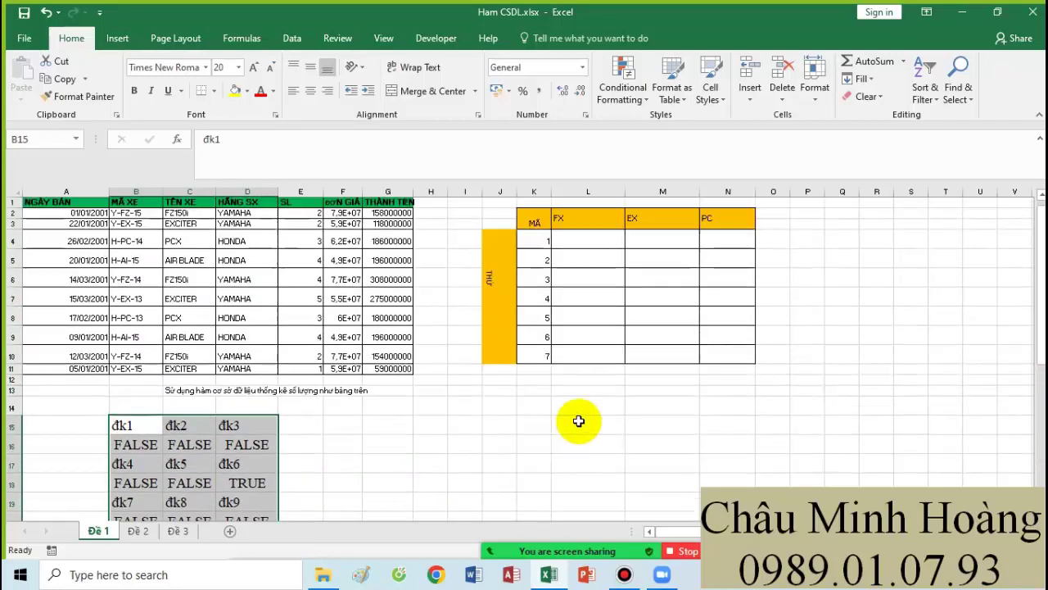
scroll(175, 369, "down", 3)
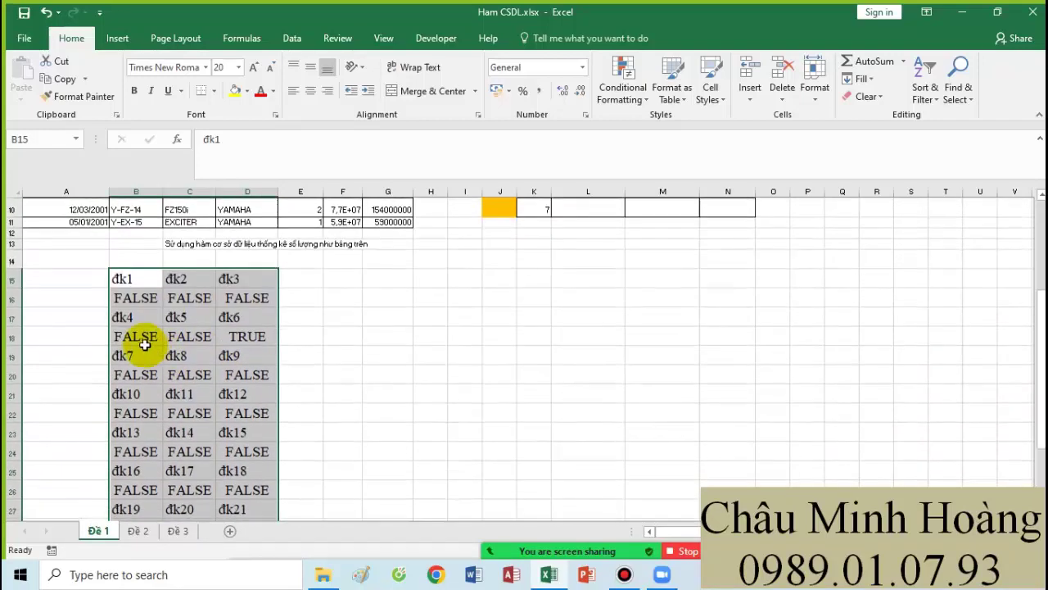
Step: Inspect the FX criteria formulas in B18, B20 and B22 without changing them, checking each code and weekday number
double_click(139, 335)
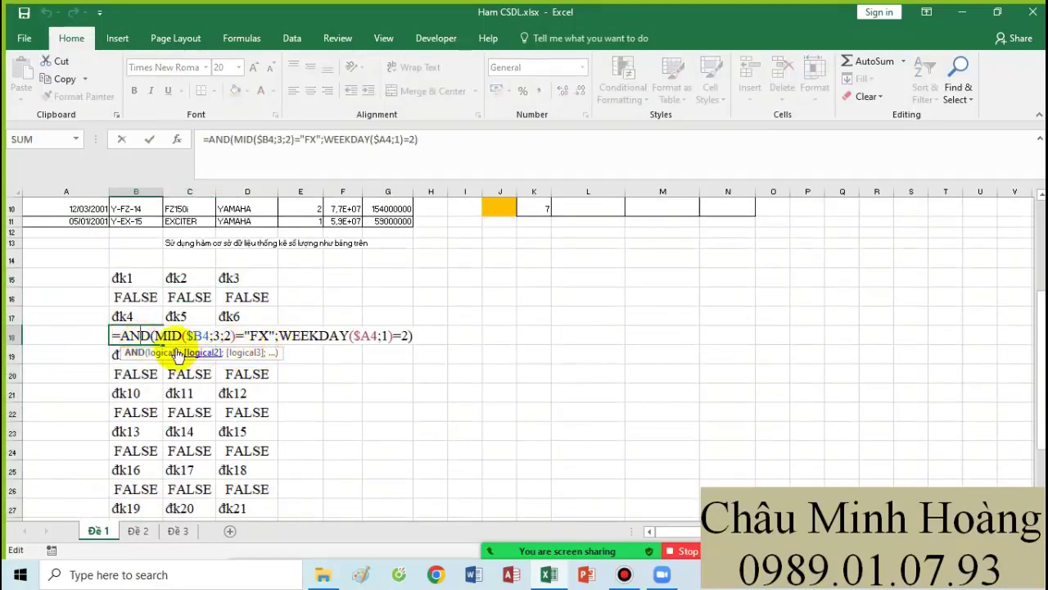
key("Escape")
double_click(140, 371)
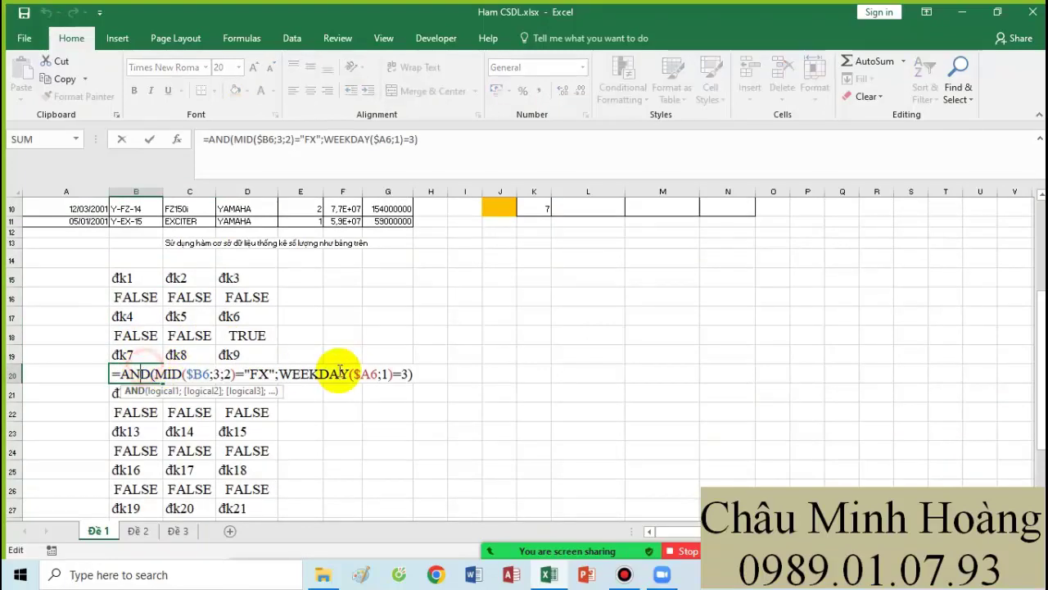
key("Escape")
double_click(149, 418)
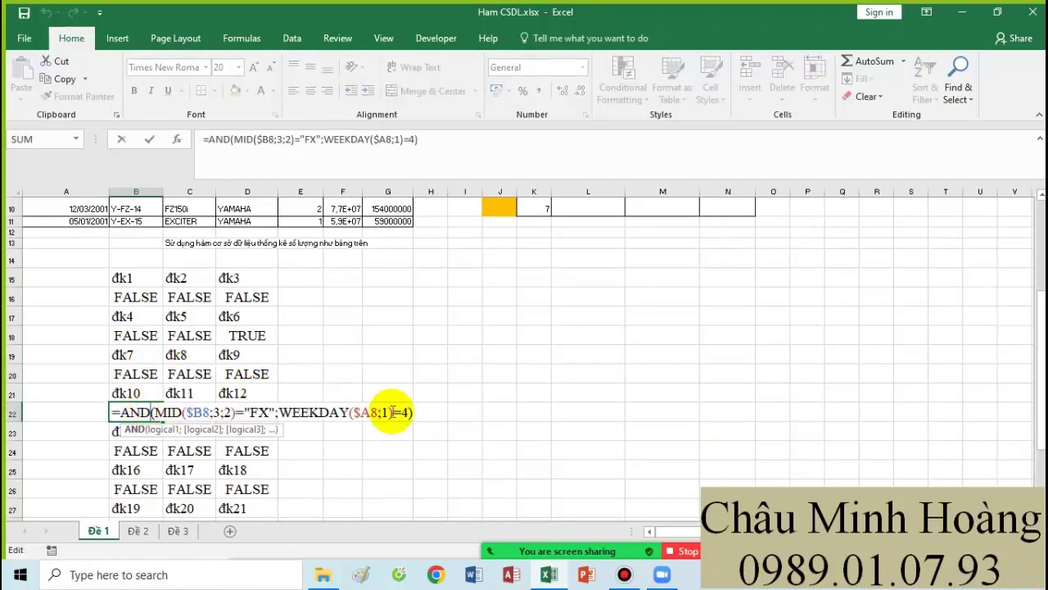
key("Escape")
scroll(660, 297, "up", 3)
scroll(346, 379, "down", 2)
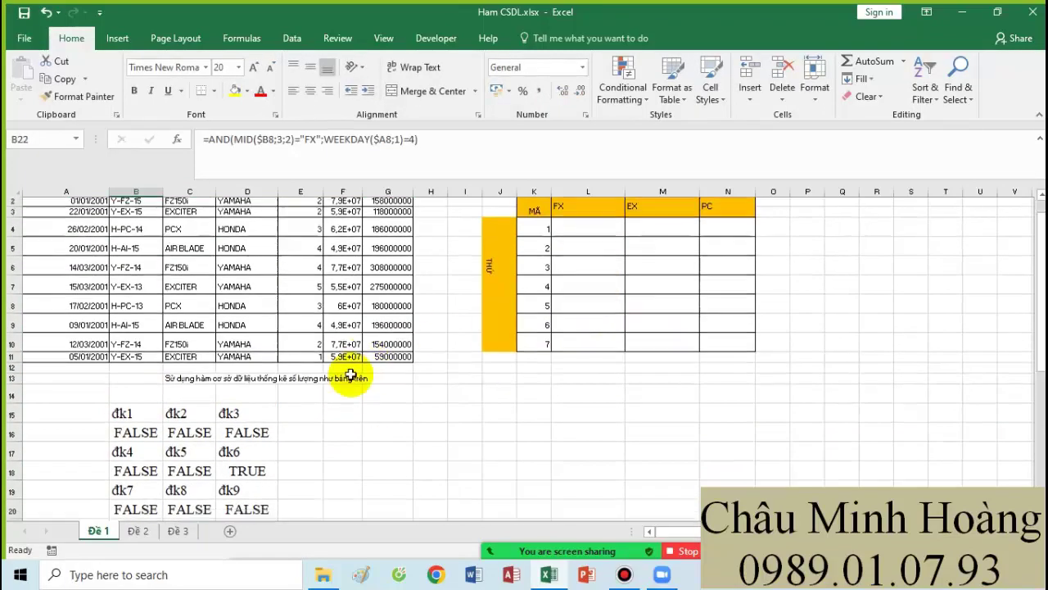
Step: Inspect the EX criteria formulas in C18, C20 and C26 without changing them, checking each code, row reference and weekday number
left_click(186, 394)
double_click(185, 394)
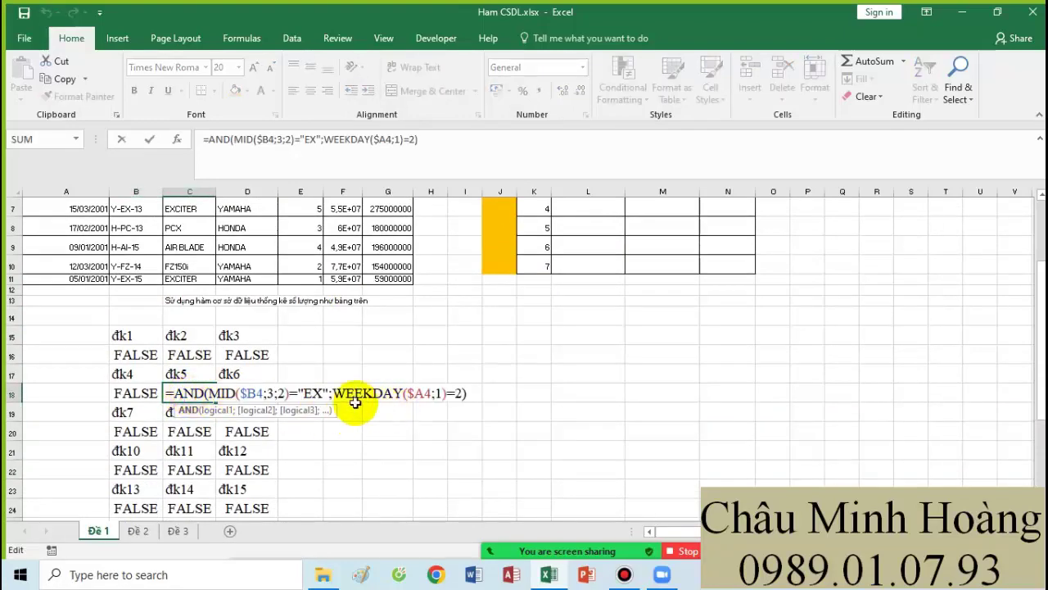
key("Escape")
left_click(199, 435)
double_click(199, 436)
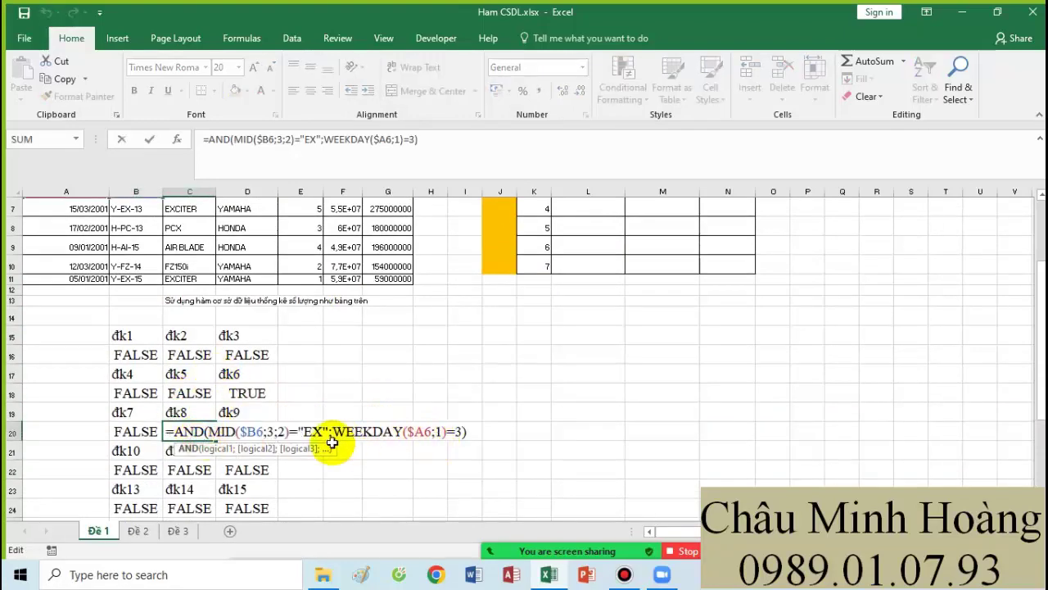
key("Escape")
scroll(230, 471, "down", 3)
double_click(202, 404)
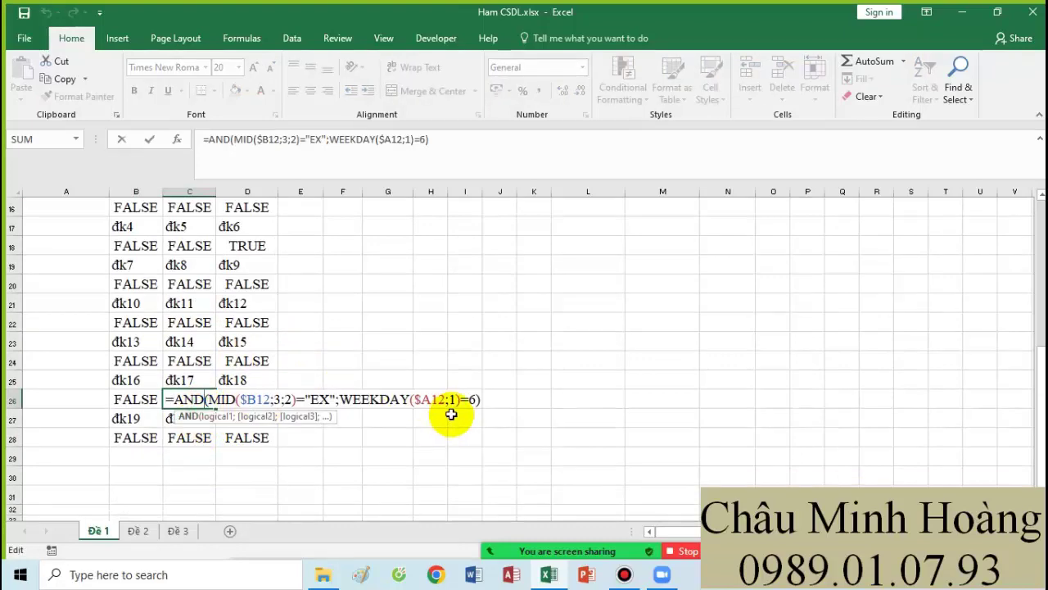
key("Escape")
scroll(335, 422, "up", 5)
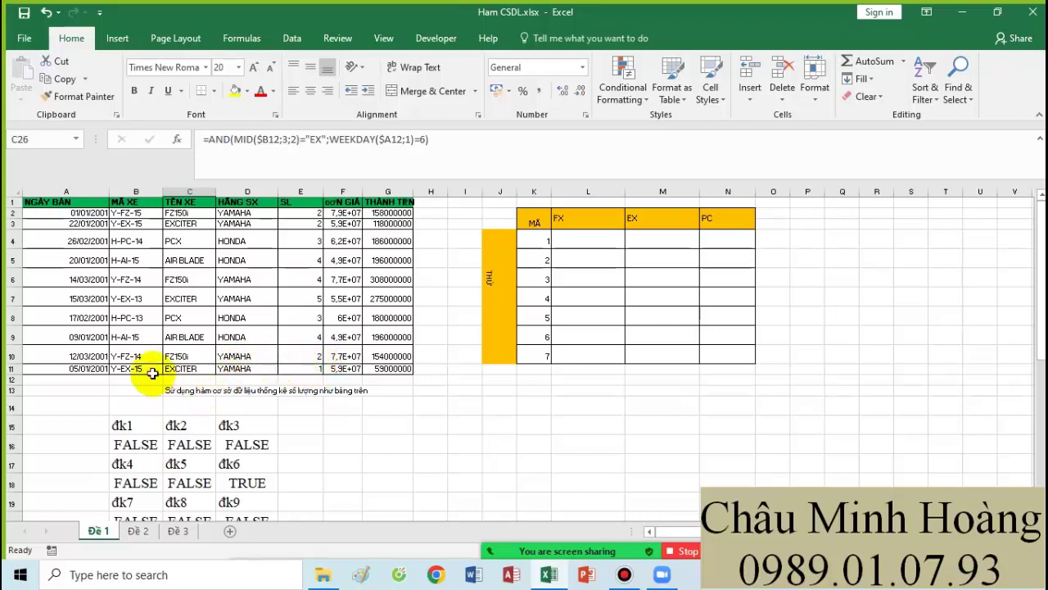
Step: Inspect the EX formula in C16 and compare it with the vehicle codes and dates in the data and with criteria column C15:C28
double_click(188, 445)
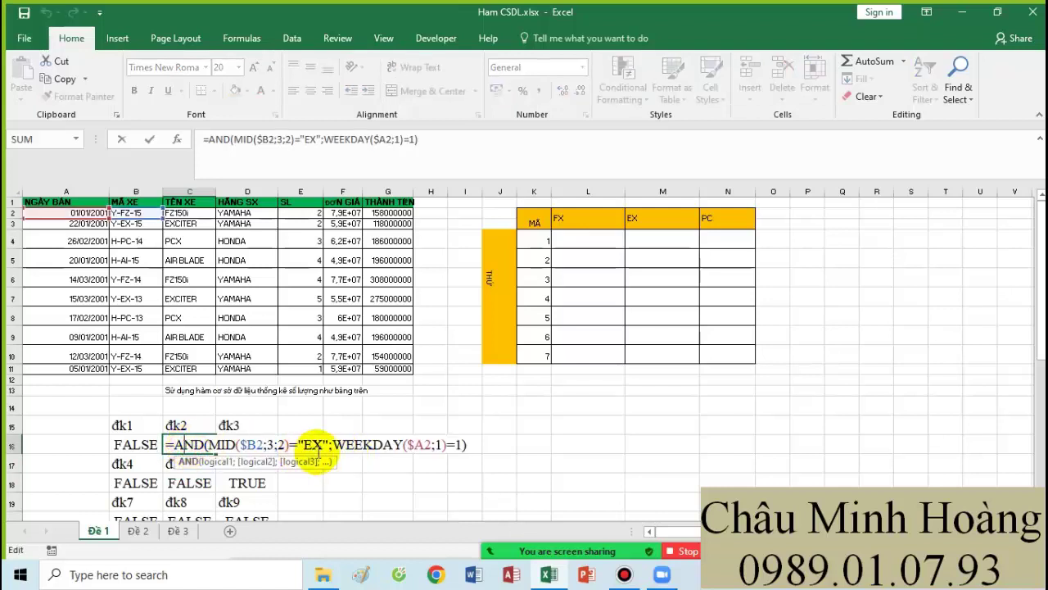
key("Escape")
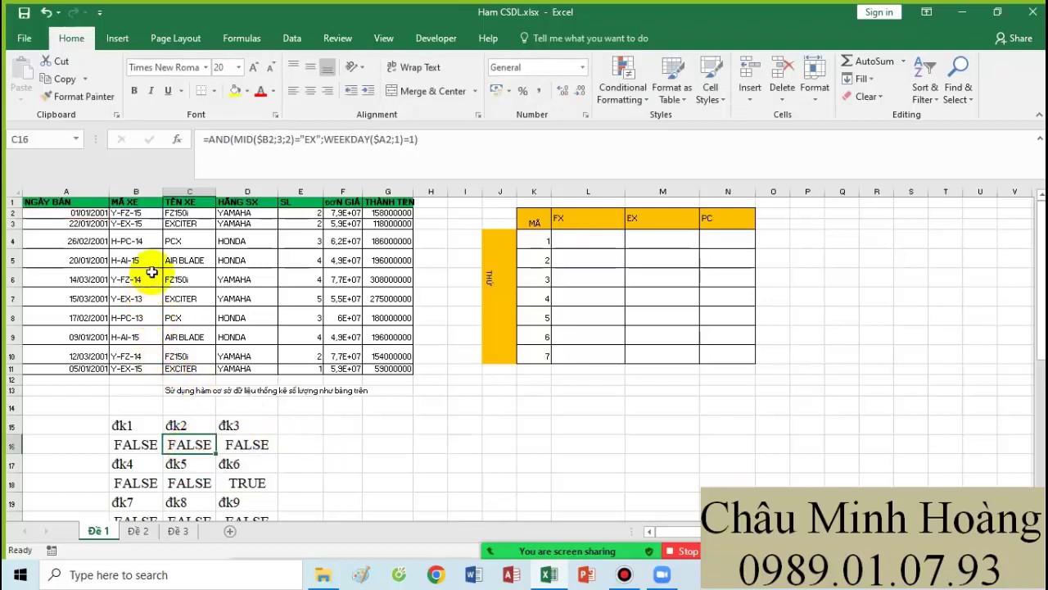
left_click_drag(136, 214, 42, 222)
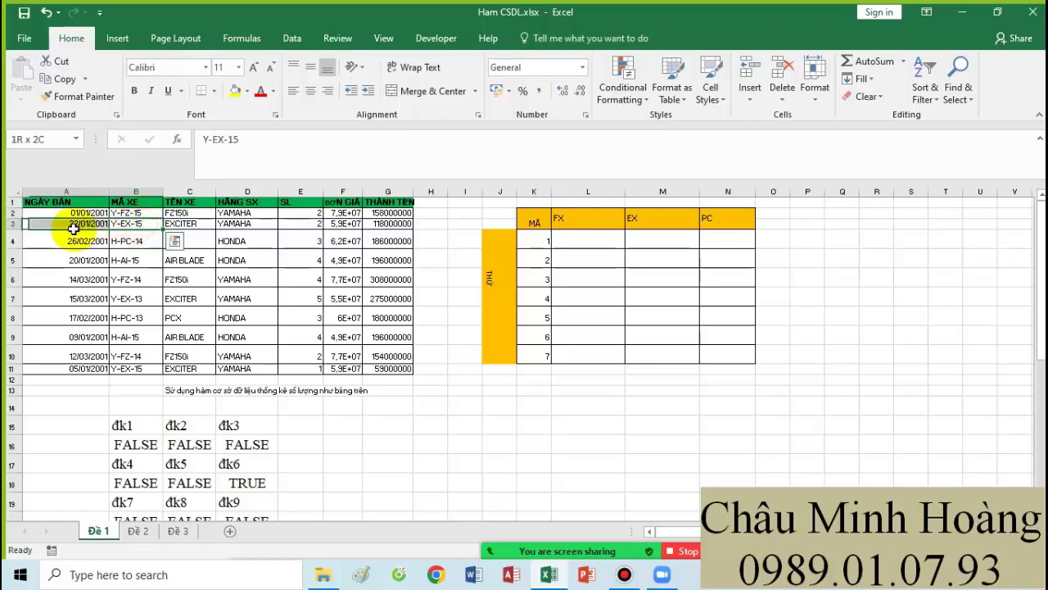
left_click(135, 224)
scroll(173, 340, "down", 2)
left_click_drag(173, 341, 198, 486)
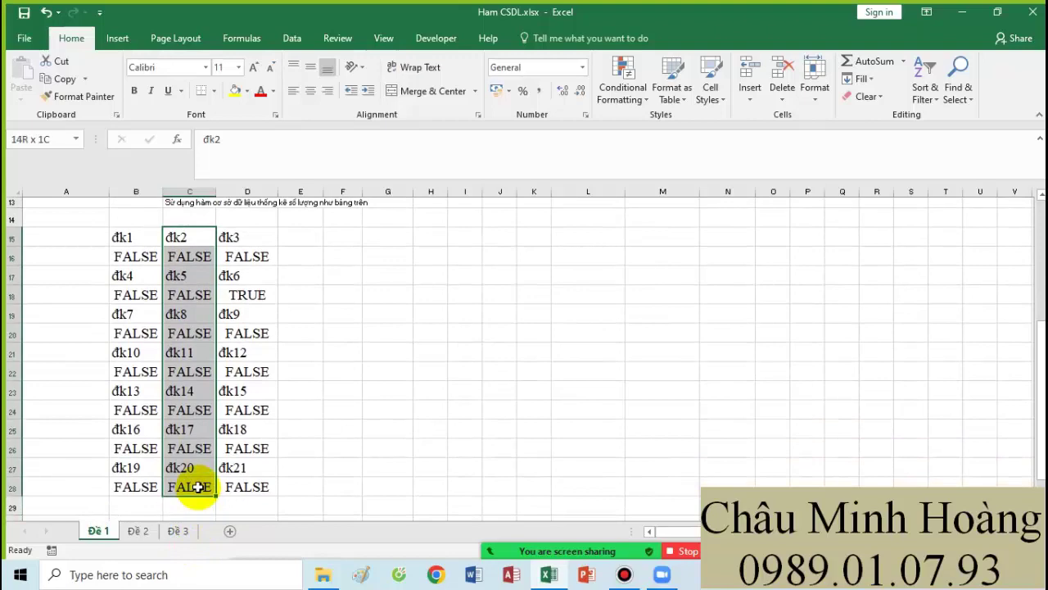
scroll(234, 457, "up", 4)
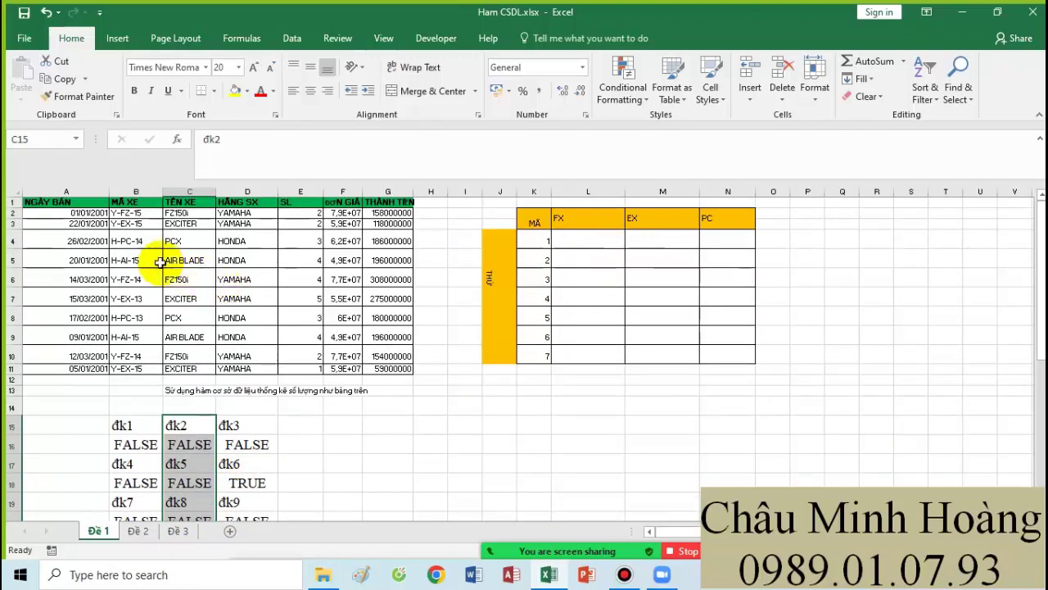
double_click(181, 445)
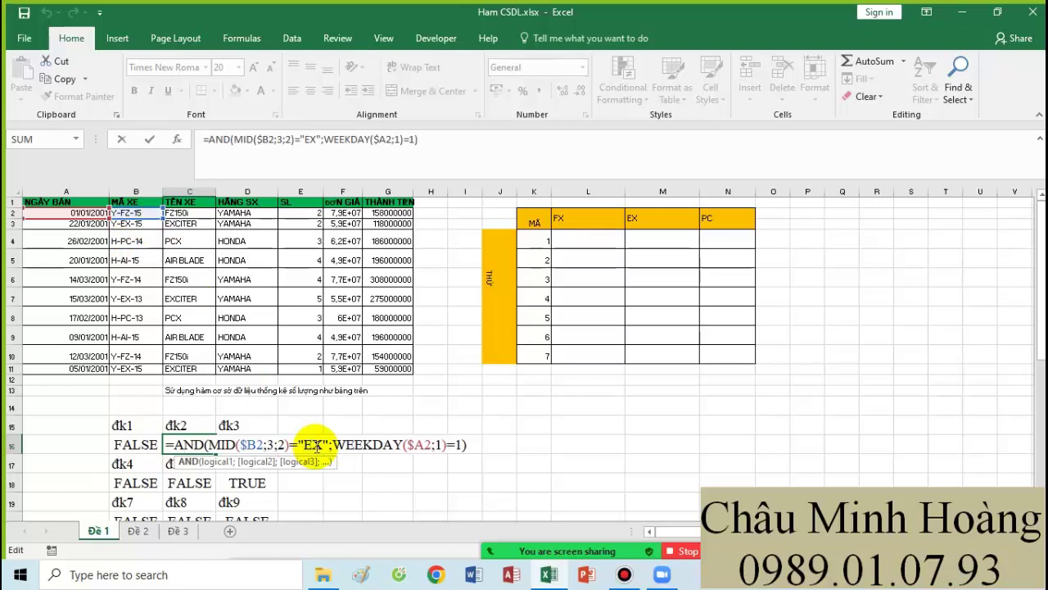
key("Escape")
Step: Enter =WEEKDAY(A2;1) in H2 and fill it down to H11 as a helper column beside the data
left_click(428, 215)
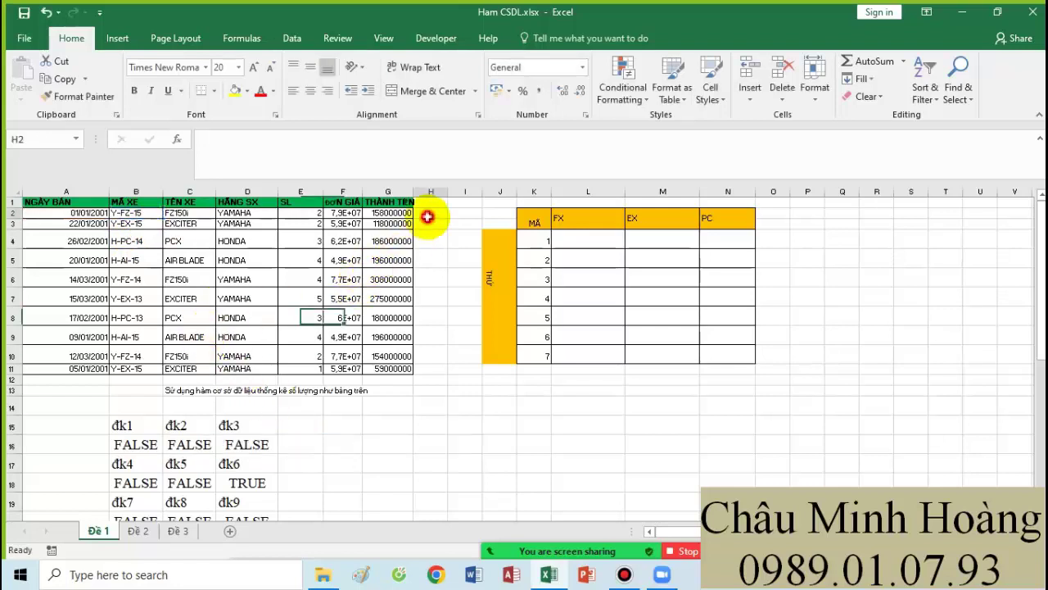
type("=we")
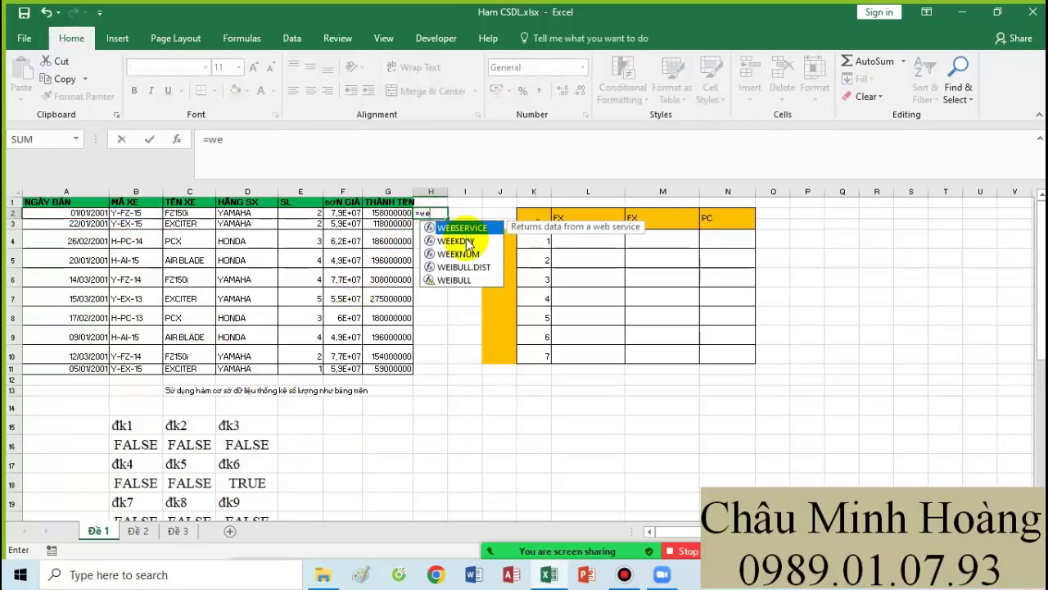
double_click(456, 241)
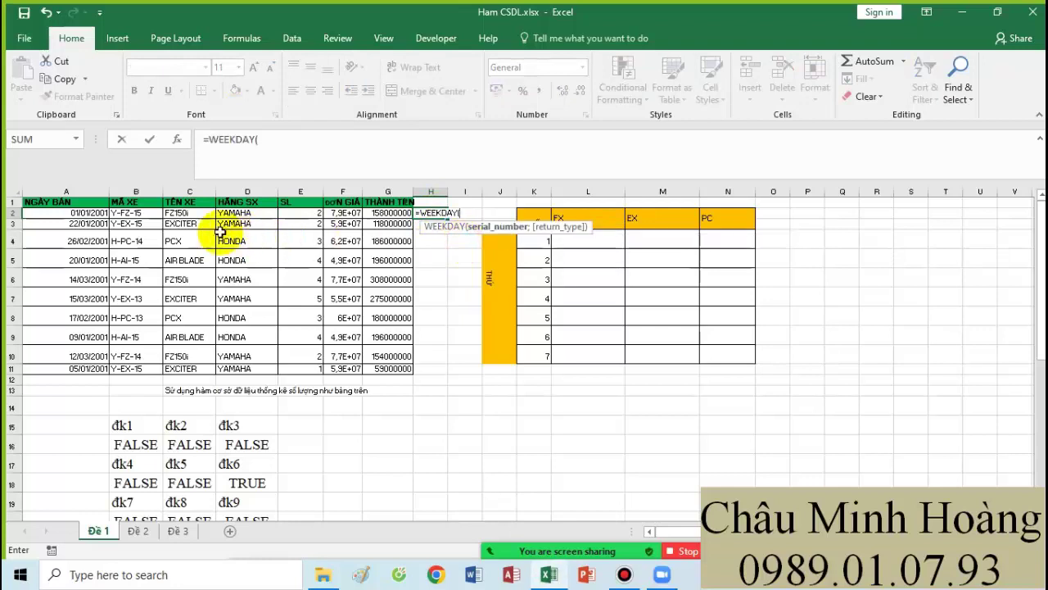
left_click(95, 213)
type(";")
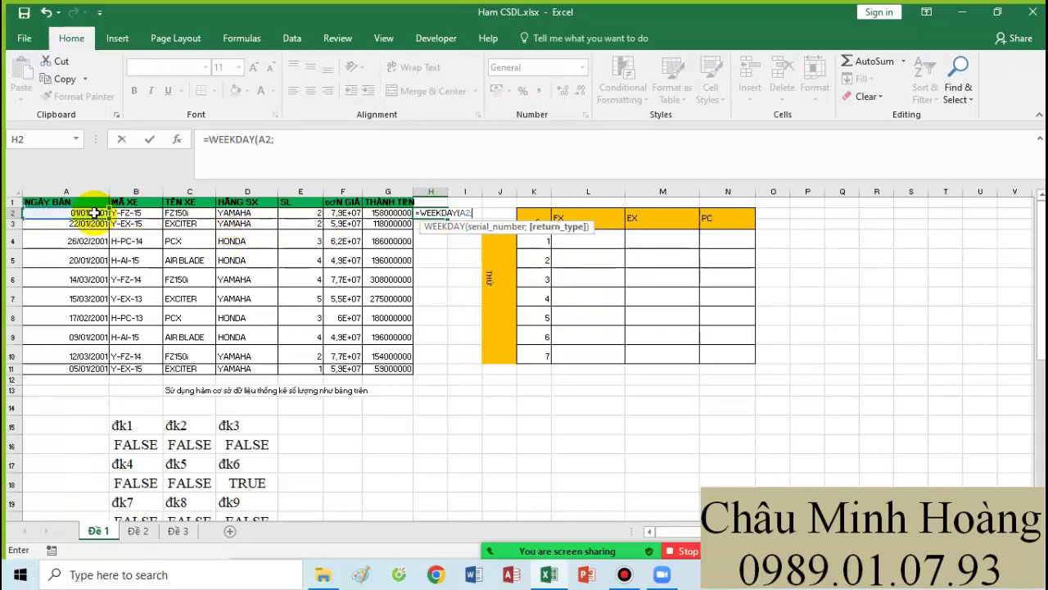
type("1)")
key("Return")
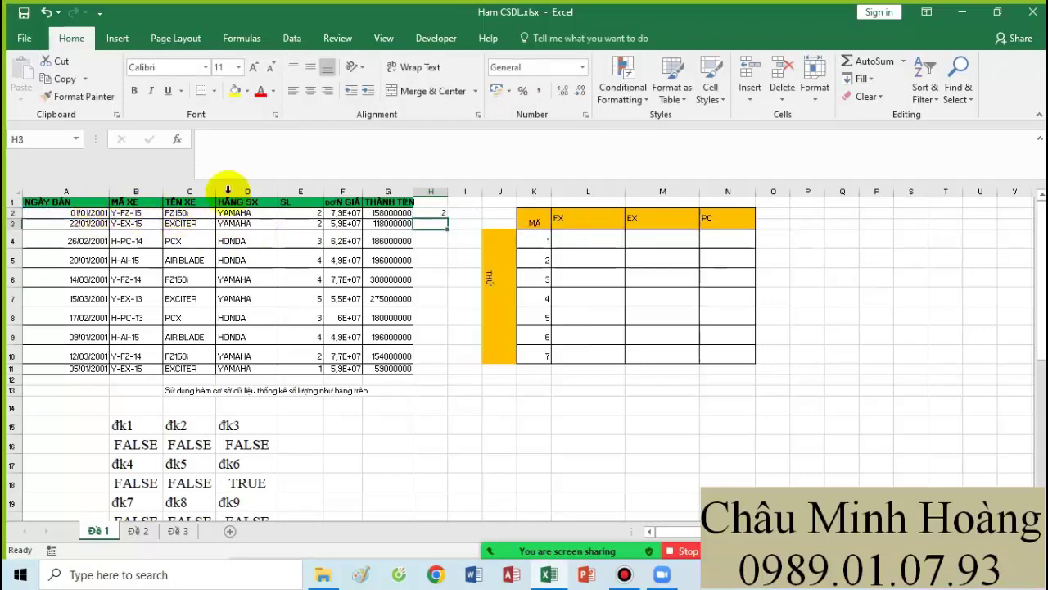
left_click_drag(449, 220, 443, 370)
Step: Fill the data rows B4:H4, B7:H7 and B8:H8 with yellow
left_click_drag(129, 240, 434, 240)
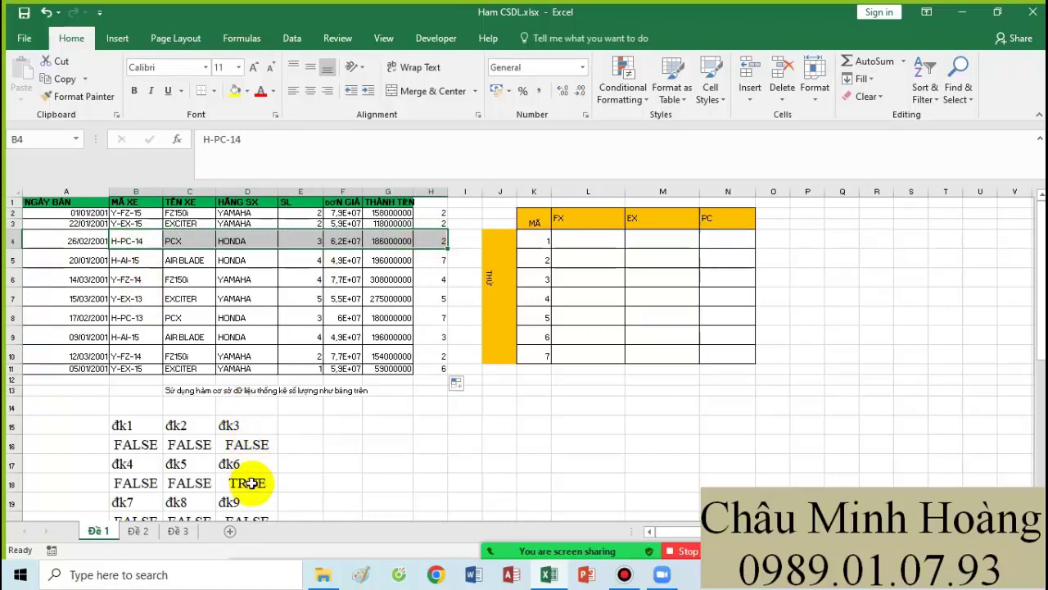
left_click(235, 90)
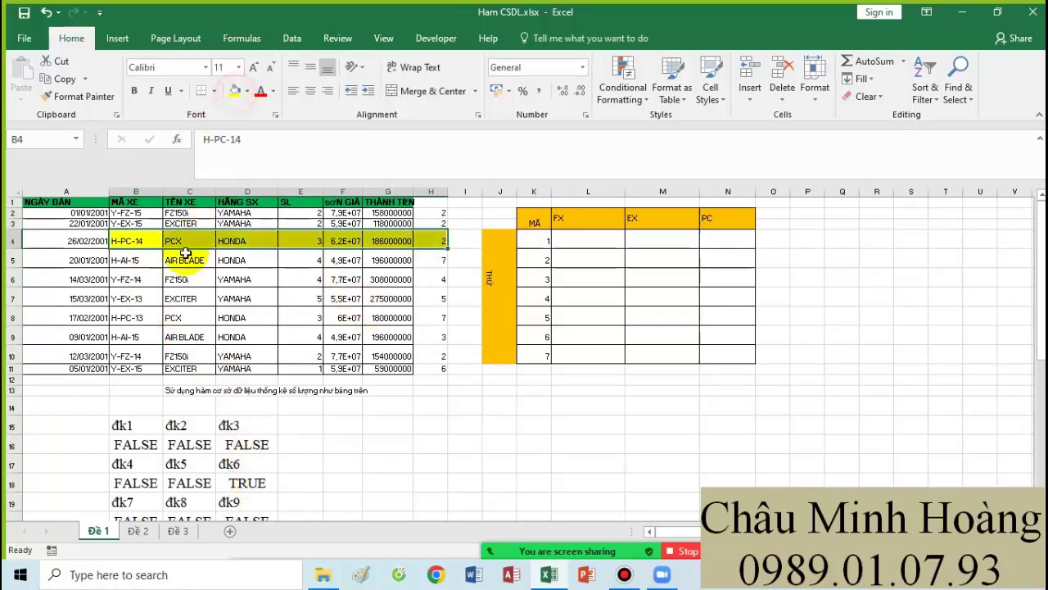
left_click_drag(130, 303, 438, 297)
left_click(235, 91)
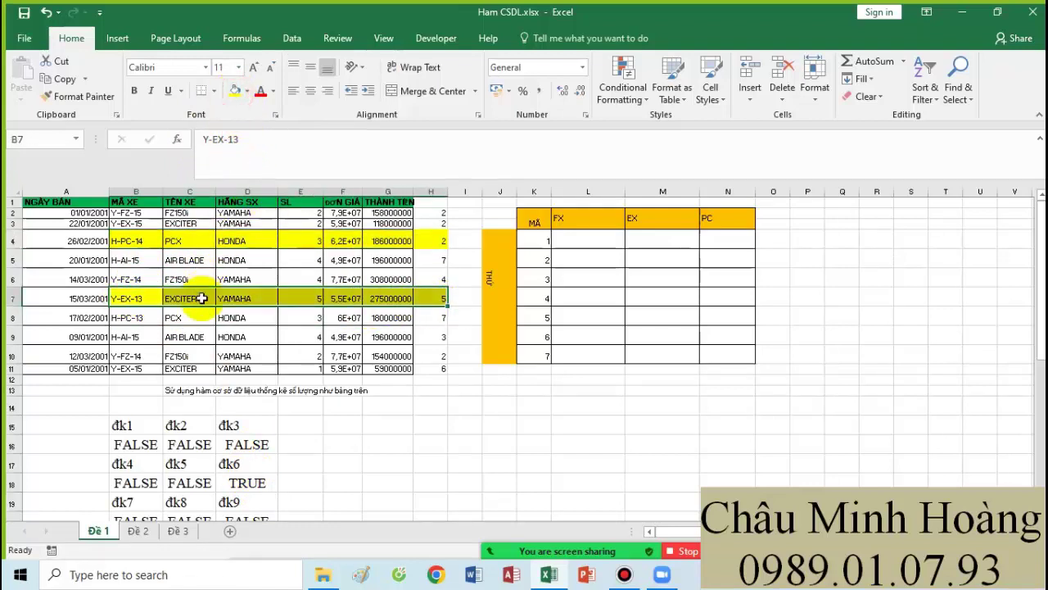
left_click_drag(135, 320, 428, 316)
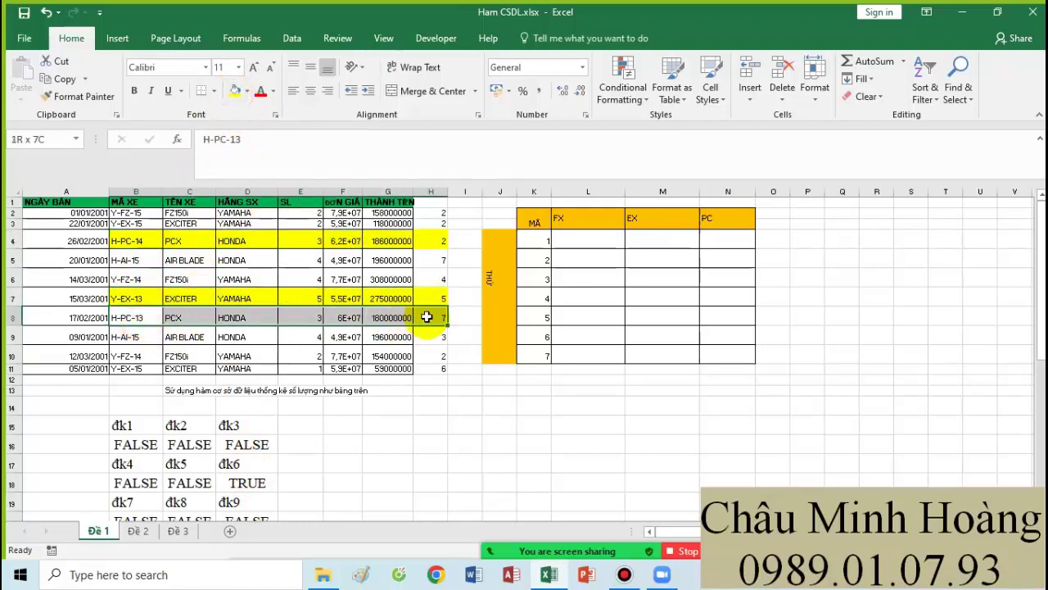
left_click(231, 91)
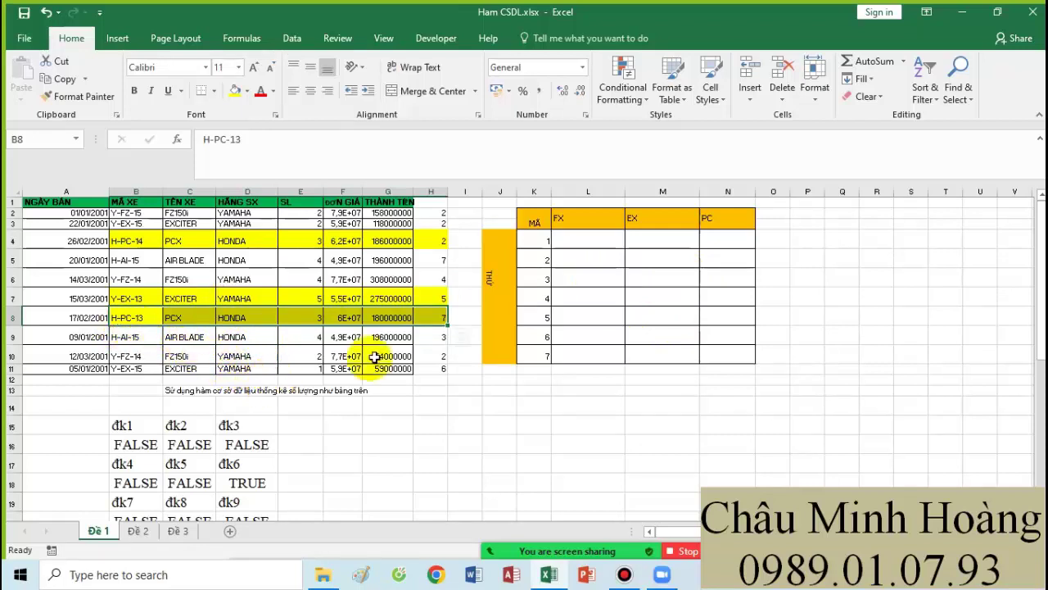
Step: Inspect the PC weekday 7 formula in D28, checking which cells its MID and WEEKDAY references point to
left_click(725, 357)
scroll(369, 426, "down", 5)
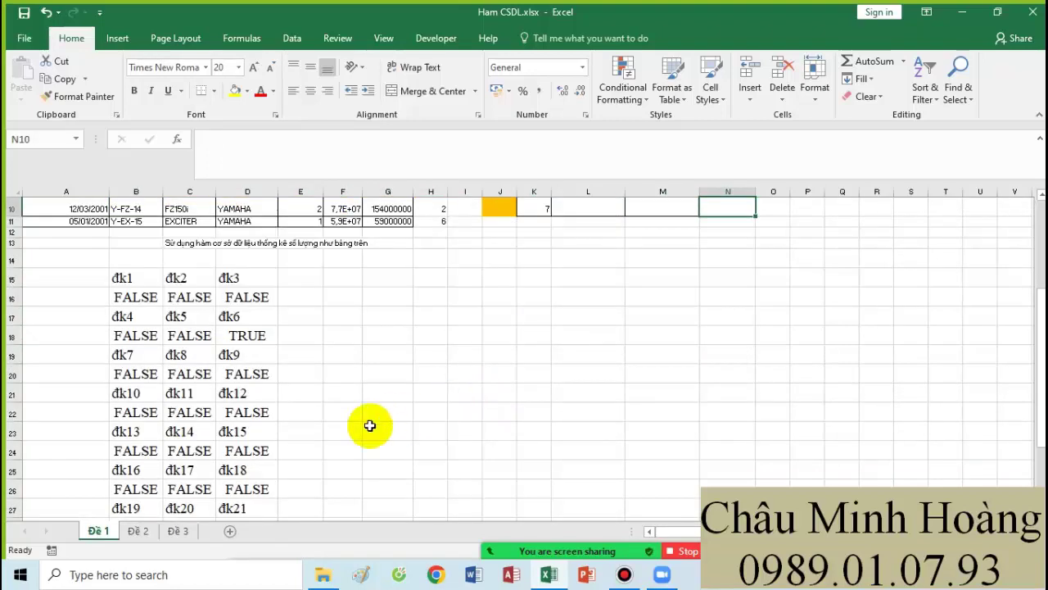
double_click(250, 438)
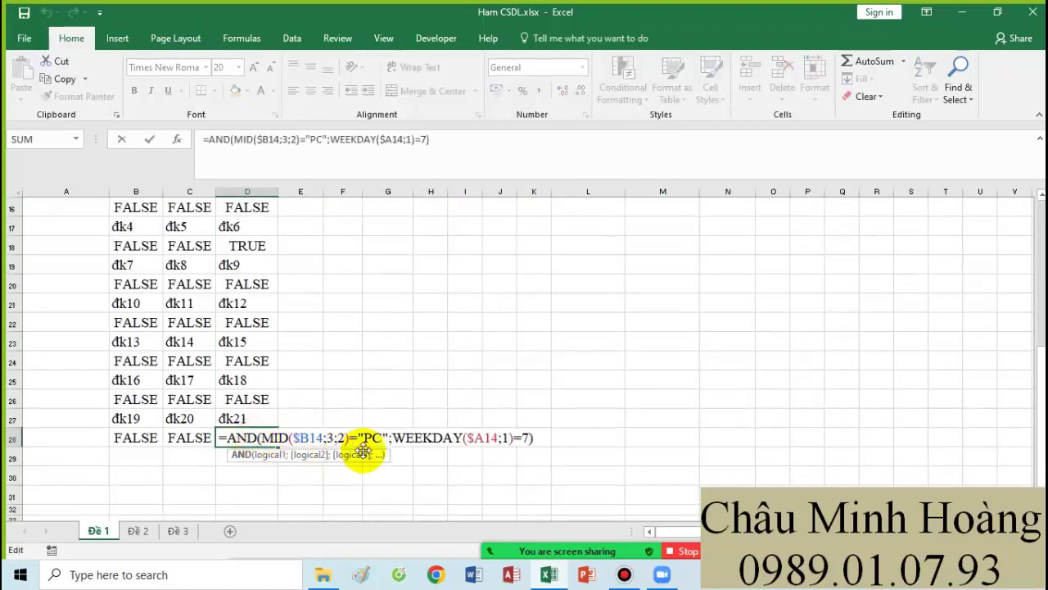
scroll(316, 428, "up", 5)
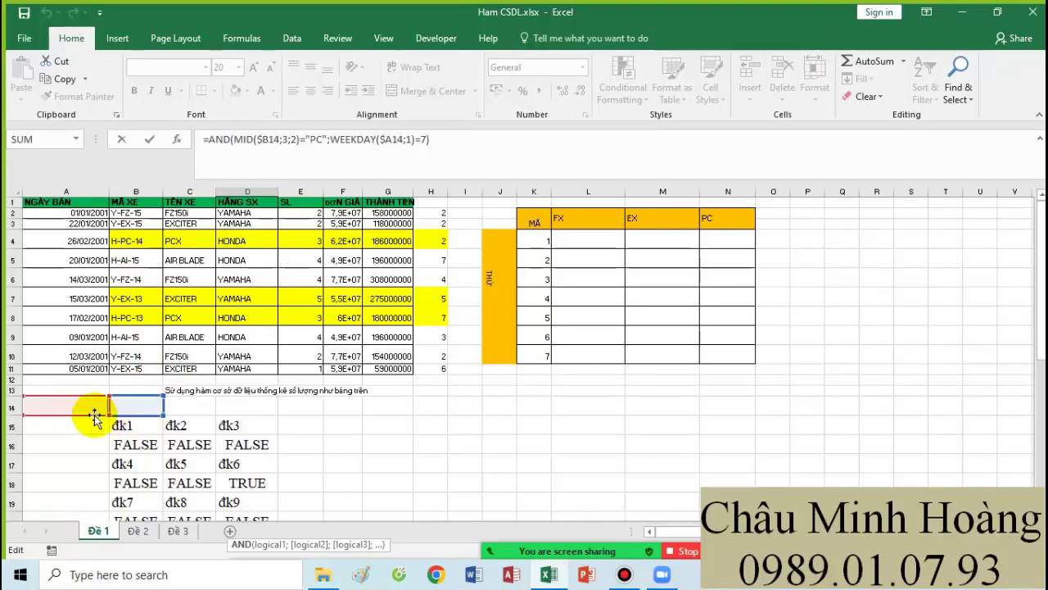
scroll(128, 408, "down", 3)
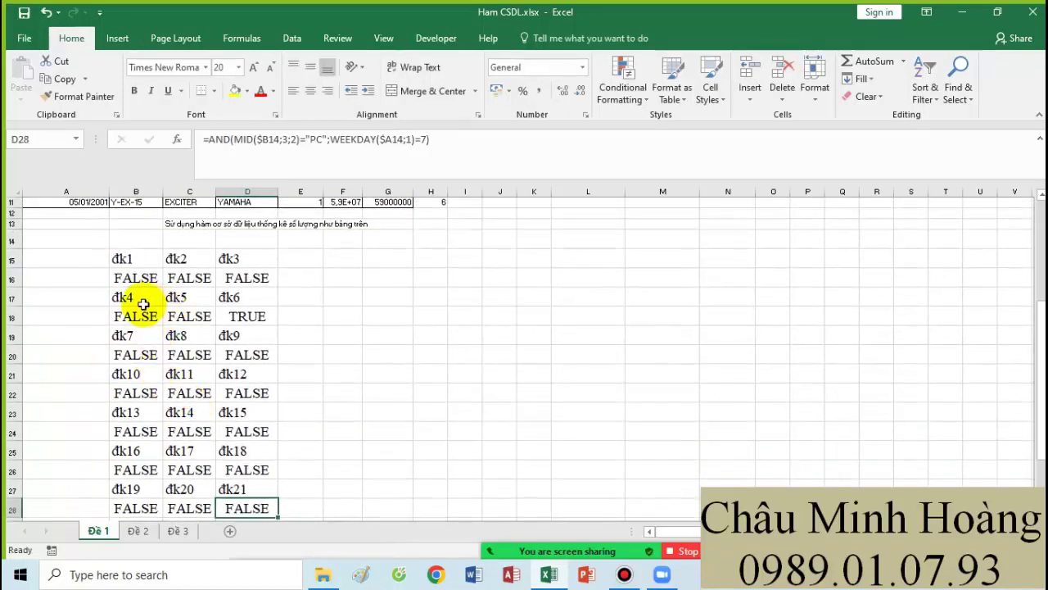
Step: Compare the row references in the B18 formula with those in the first criteria row, B16:D16, inspecting the B16 formula
left_click(140, 316)
double_click(140, 316)
scroll(264, 351, "up", 3)
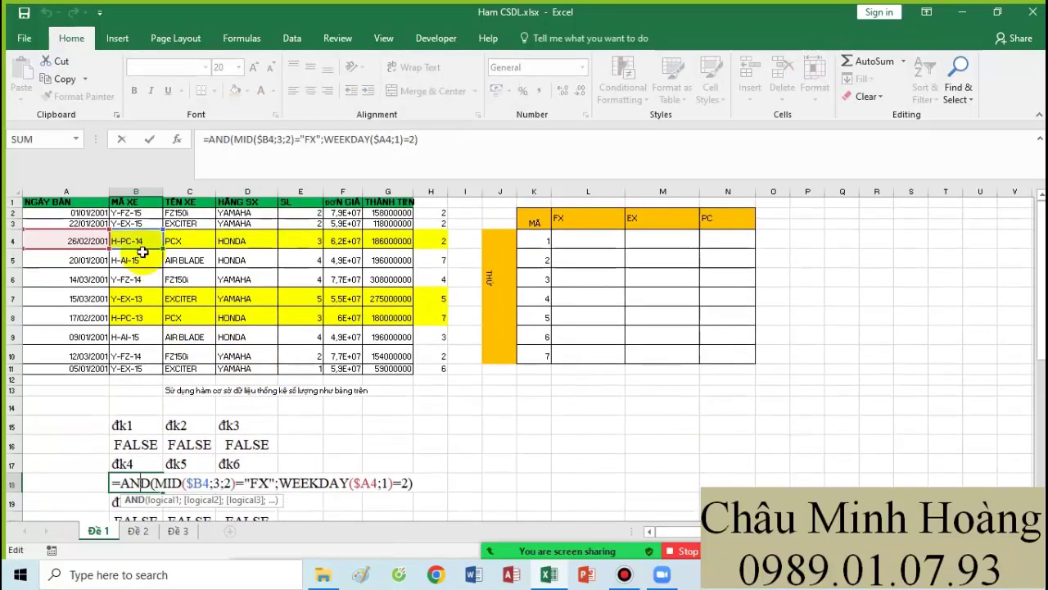
key("Escape")
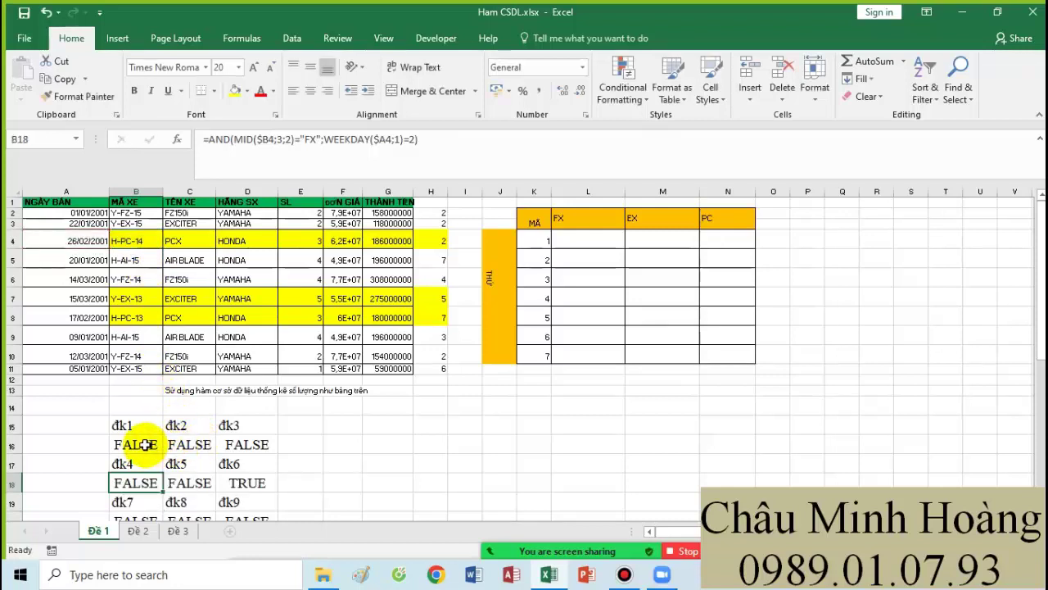
left_click_drag(145, 444, 248, 444)
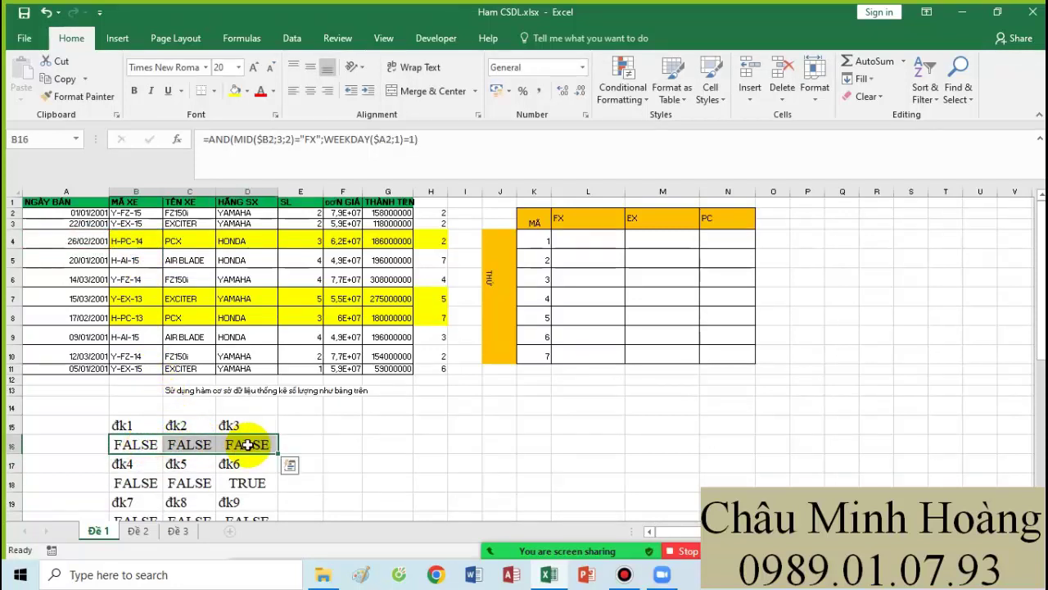
scroll(247, 444, "down", 1)
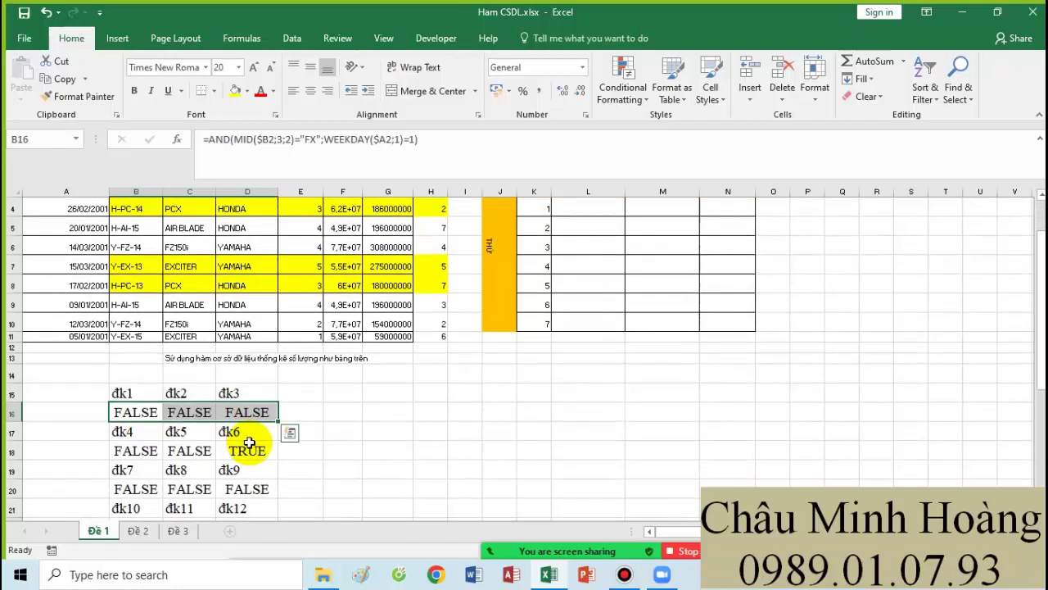
left_click(141, 412)
double_click(141, 412)
left_click(202, 413)
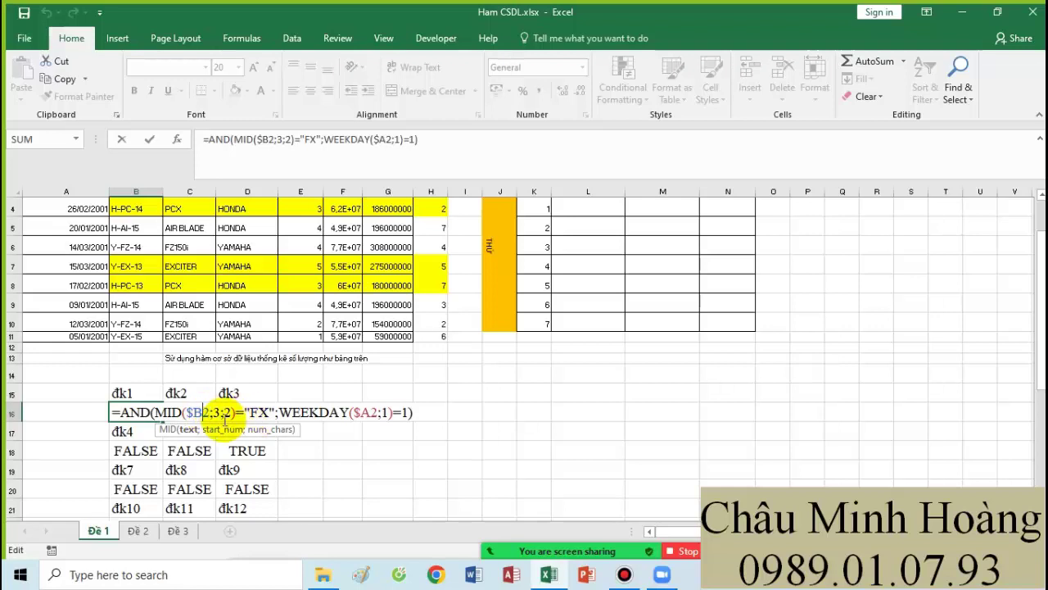
key("Escape")
Step: Point the cell references in the B18 and C18 formulas to the first data row, using $B2 inside MID
left_click(145, 439)
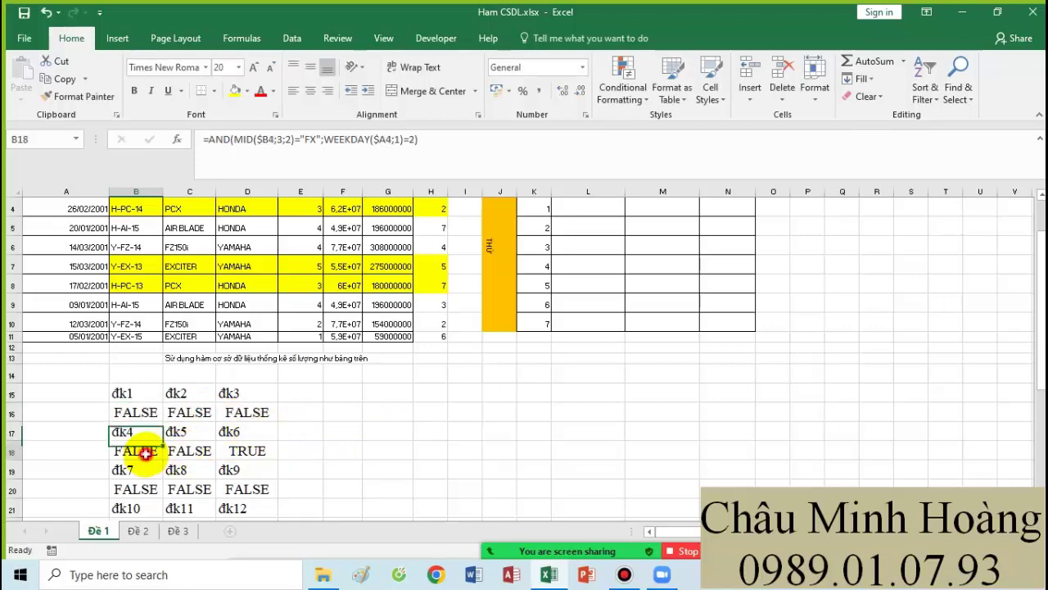
double_click(150, 451)
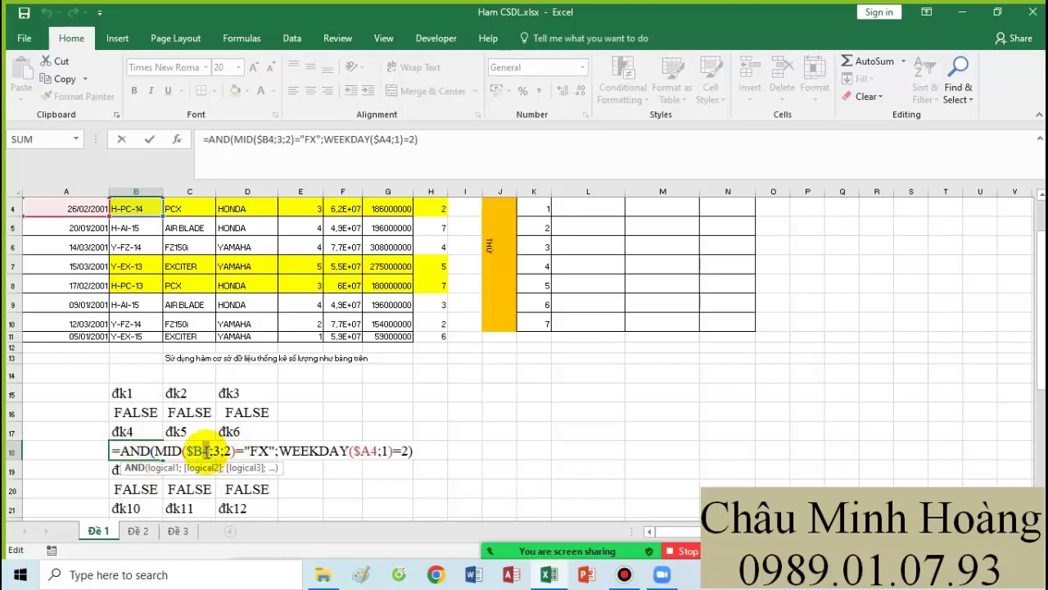
left_click(373, 450)
key("Return")
left_click(206, 447)
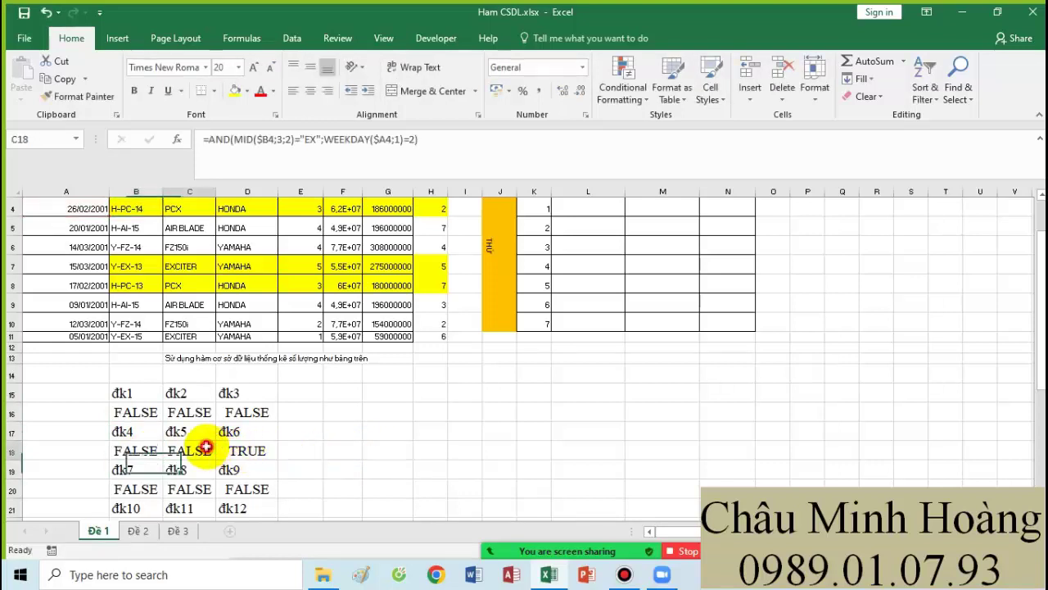
double_click(206, 447)
left_click(262, 450)
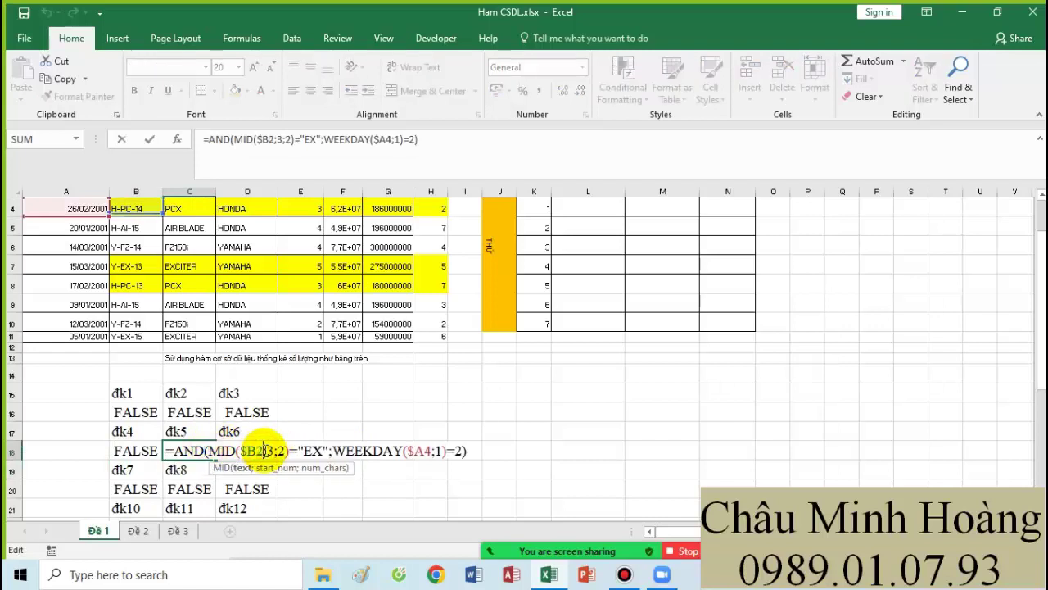
key("Return")
Step: Point the cell references in the D18 formula to the first data row, using $B2 inside MID
left_click(266, 450)
double_click(259, 451)
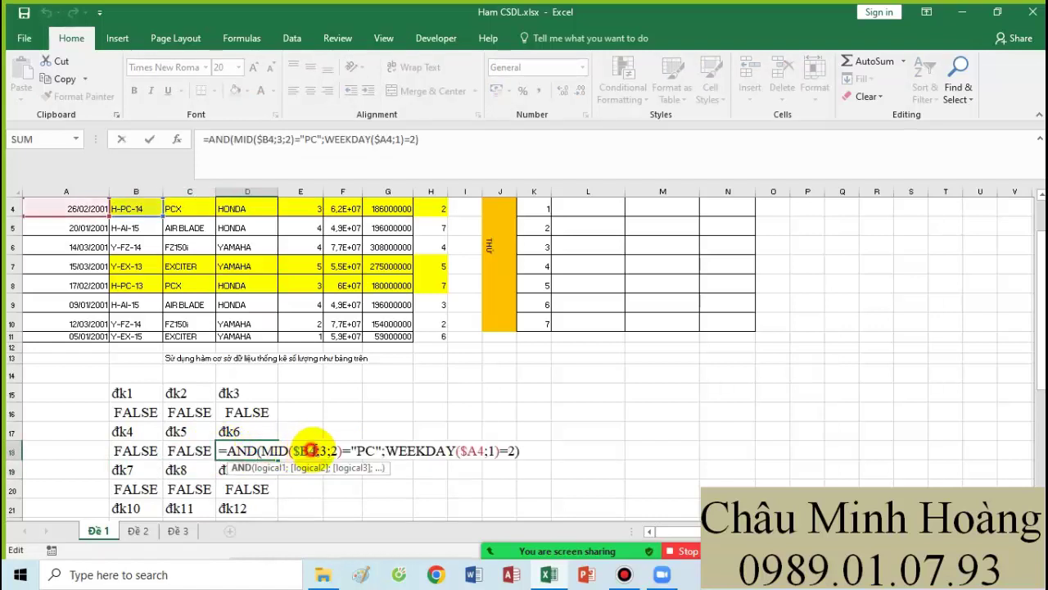
left_click(315, 450)
key("BackSpace")
type("2")
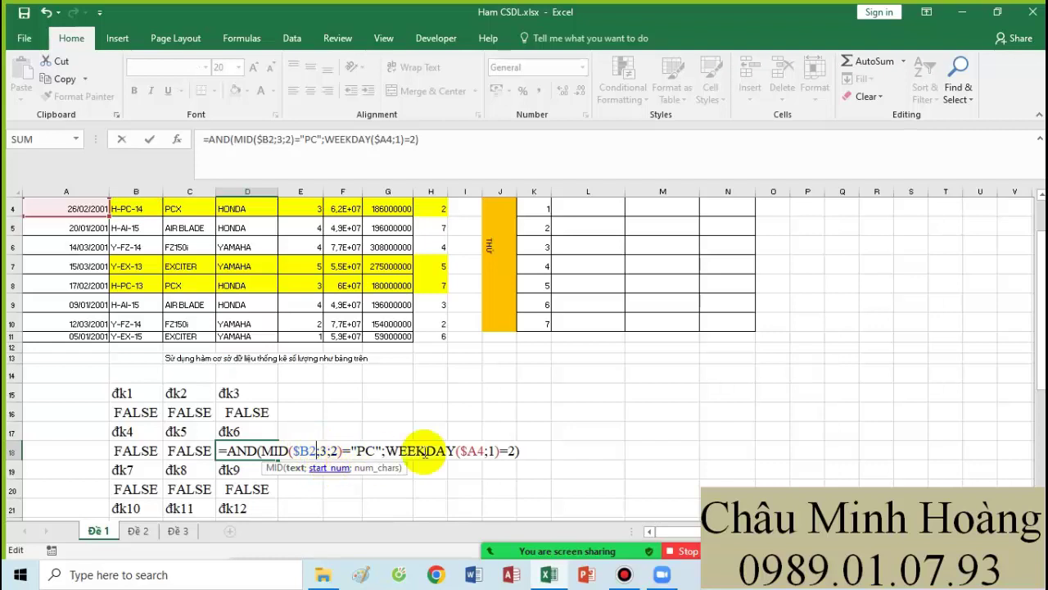
left_click(482, 452)
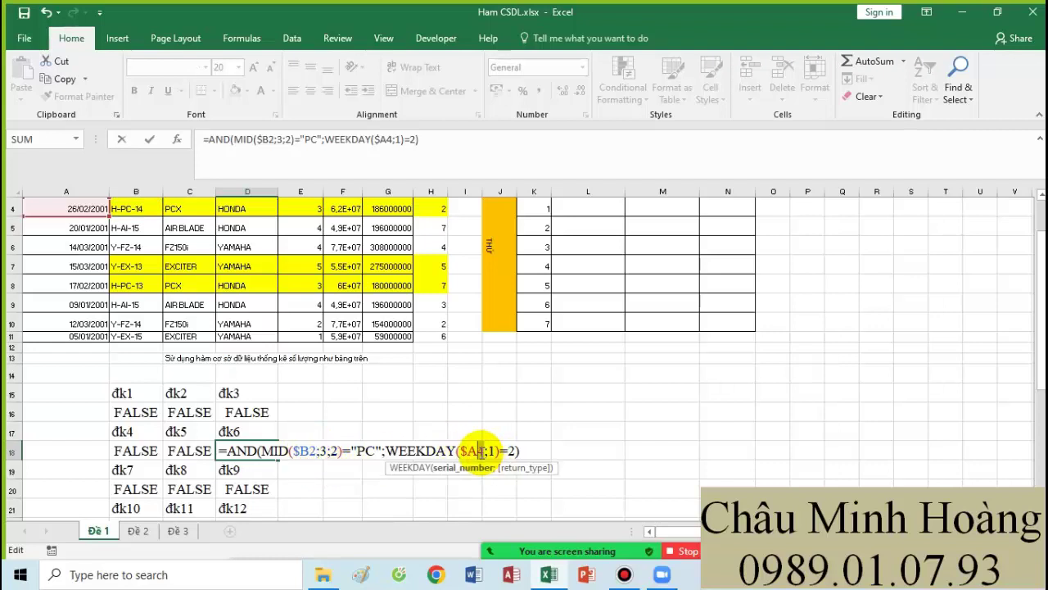
key("Return")
Step: Change the WEEKDAY reference in the C18 formula to $A2
left_click(207, 451)
double_click(206, 450)
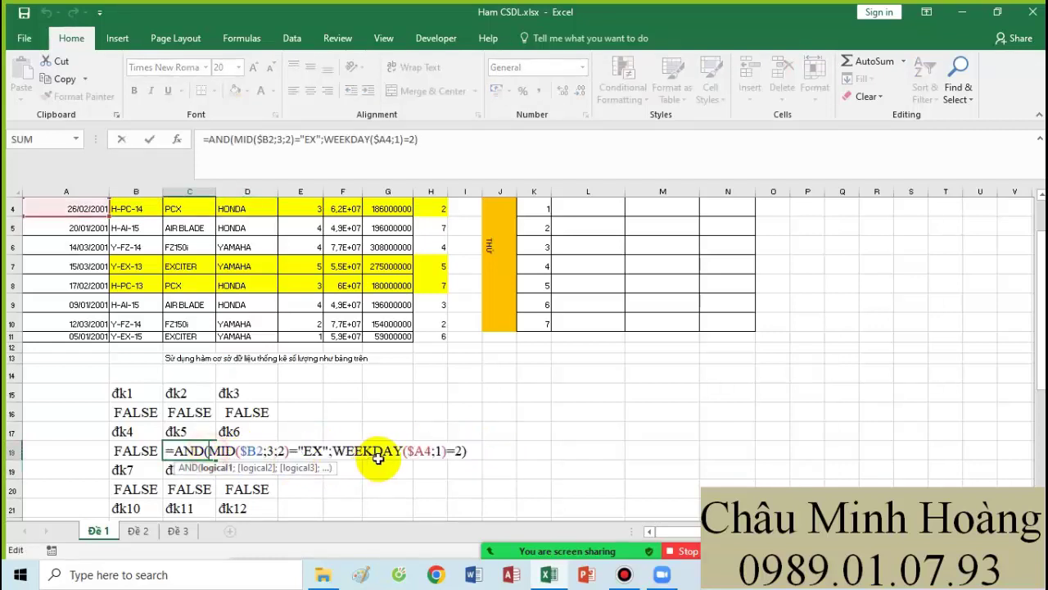
left_click(428, 450)
key("BackSpace")
type("2")
key("Return")
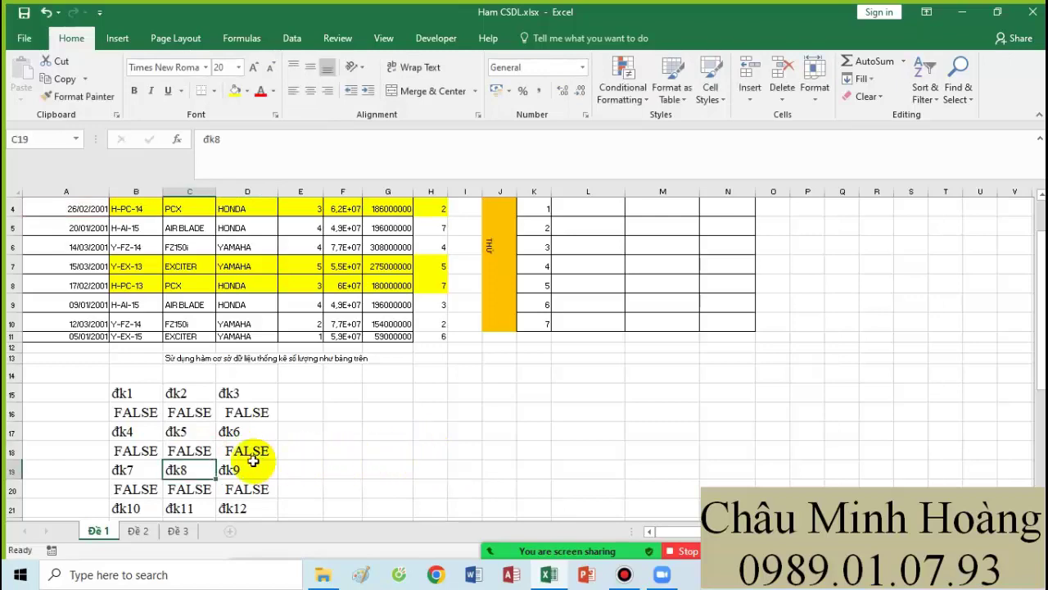
Step: Change the FX weekday 3 formula in B20 to use $B2 inside MID and $A2 inside WEEKDAY
scroll(238, 446, "down", 1)
left_click(150, 392)
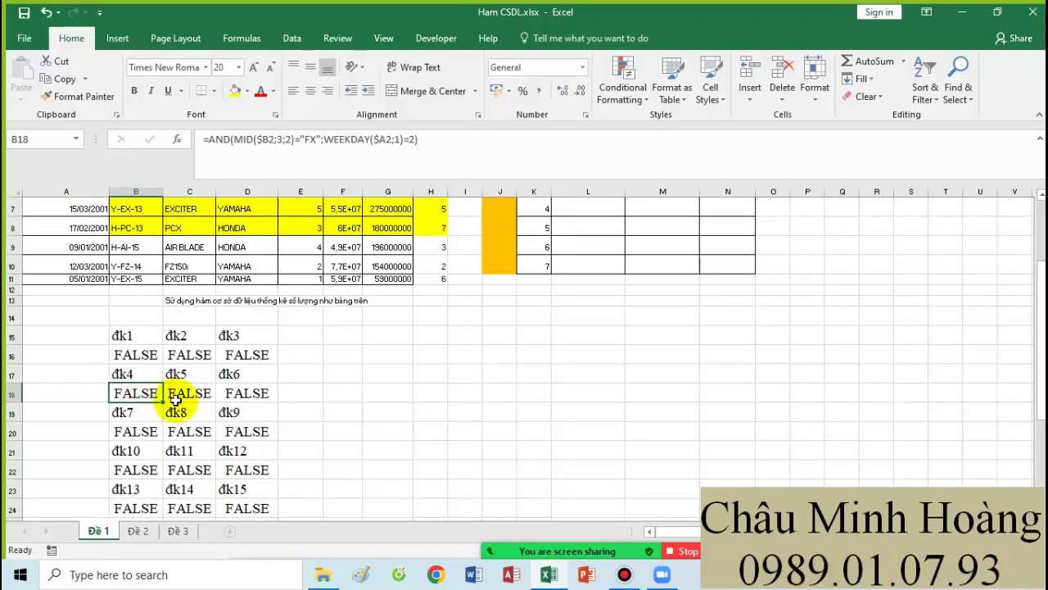
double_click(144, 430)
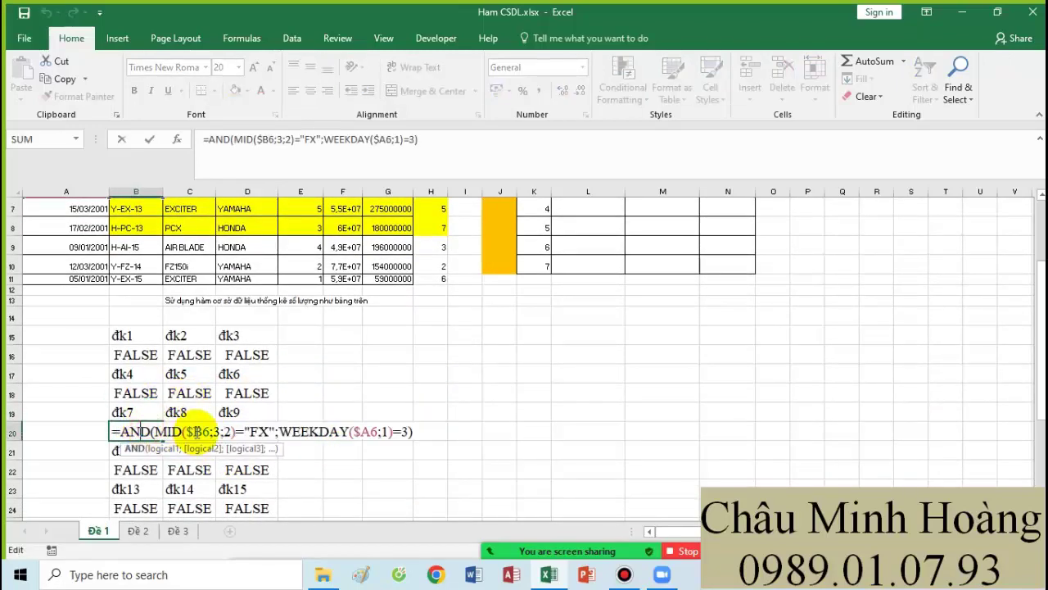
key("BackSpace")
type("2")
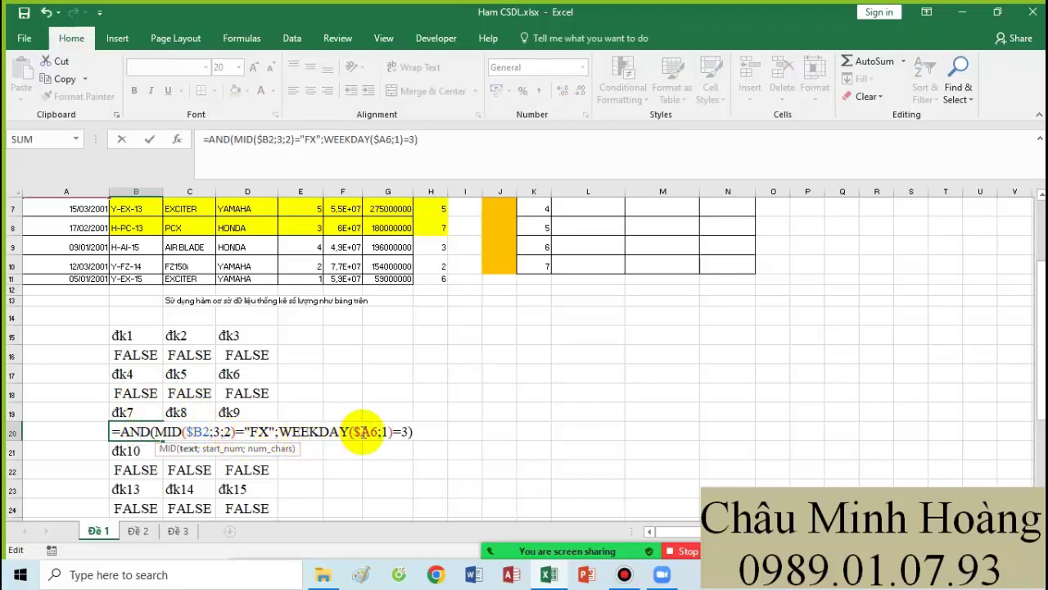
left_click(369, 431)
key("BackSpace")
type("2")
scroll(296, 413, "up", 2)
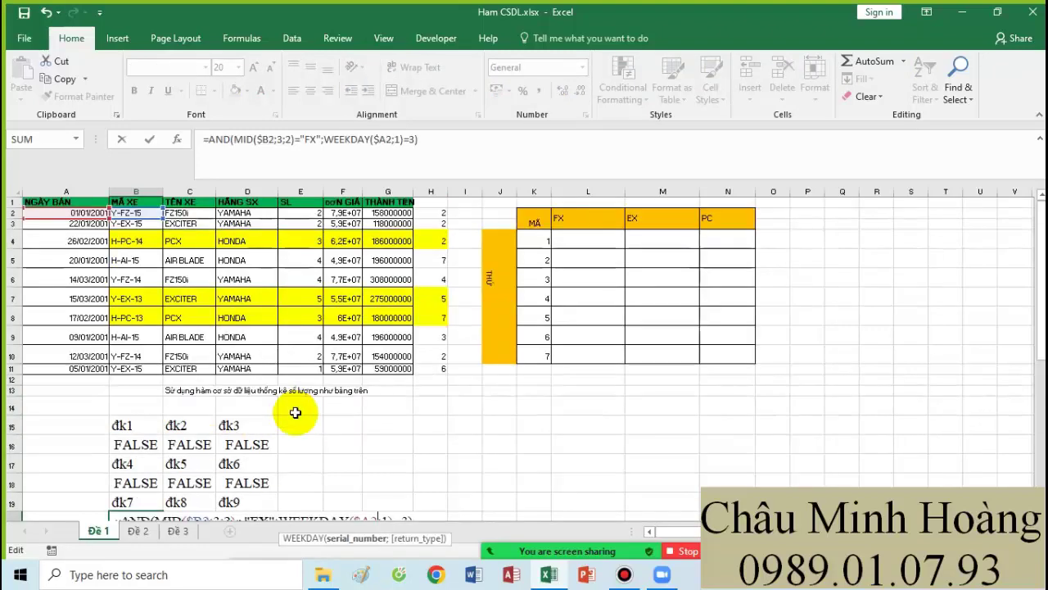
key("Return")
Step: Point the cell references in the EX weekday 3 formula in C20 to the first data row, using $B2 inside MID
scroll(205, 421, "down", 2)
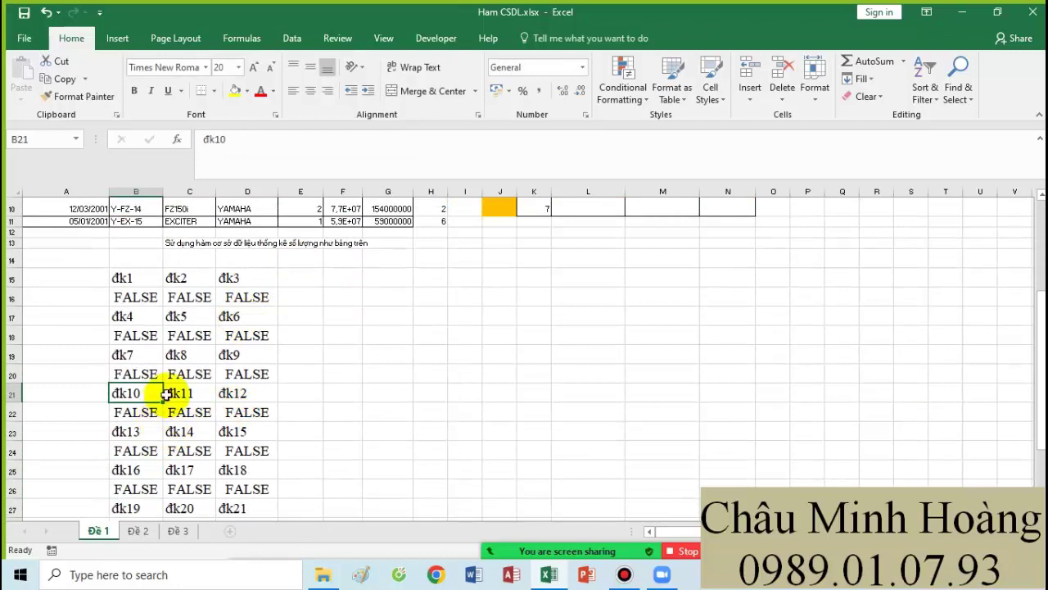
double_click(184, 373)
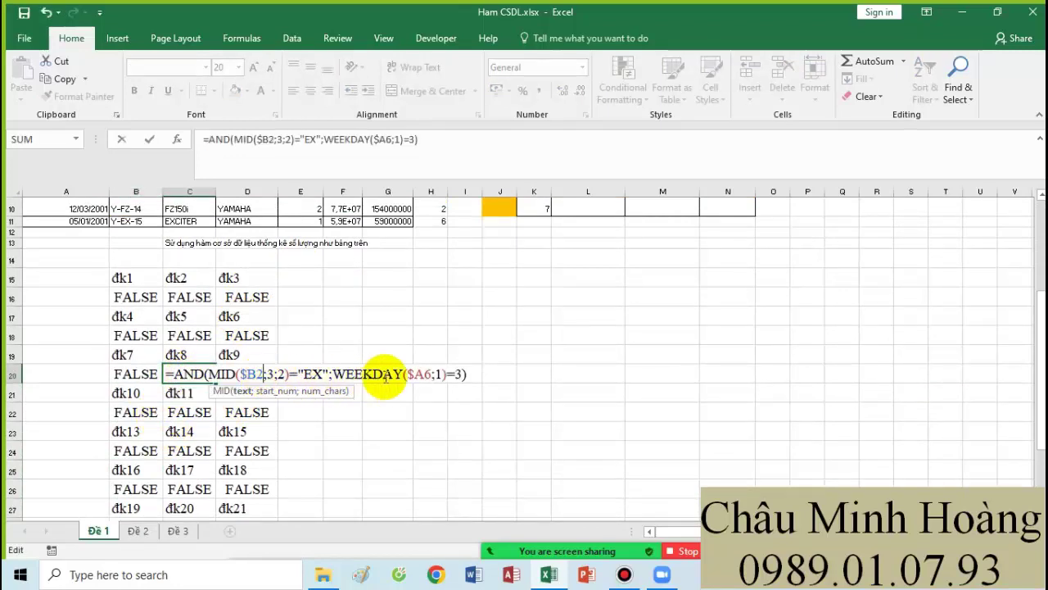
left_click(431, 375)
key("Return")
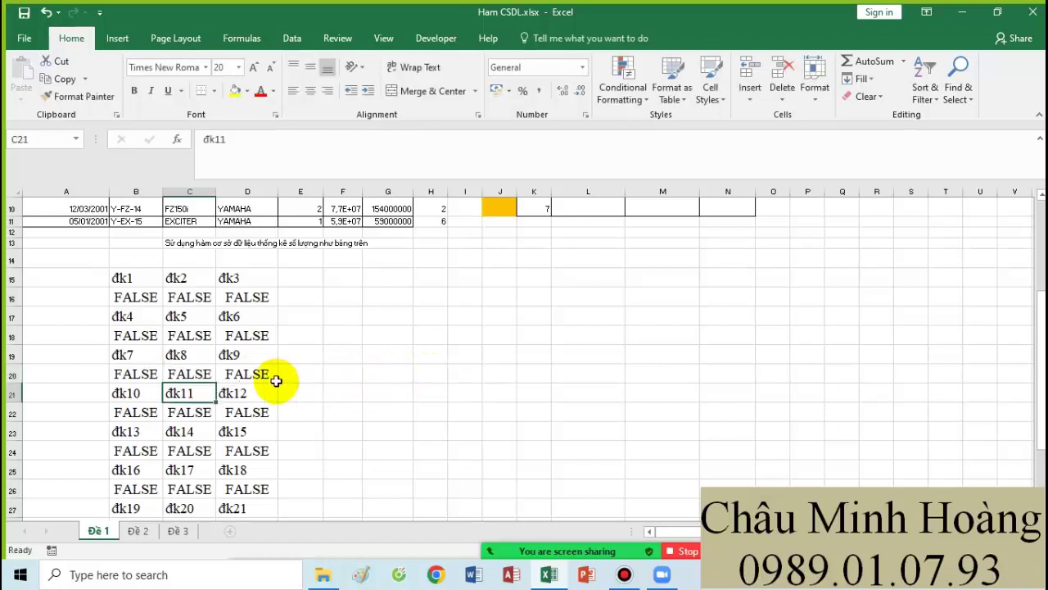
Step: Point the cell references in the PC weekday 3 formula in D20 to the first data row, using $B2 inside MID
left_click(262, 372)
double_click(260, 374)
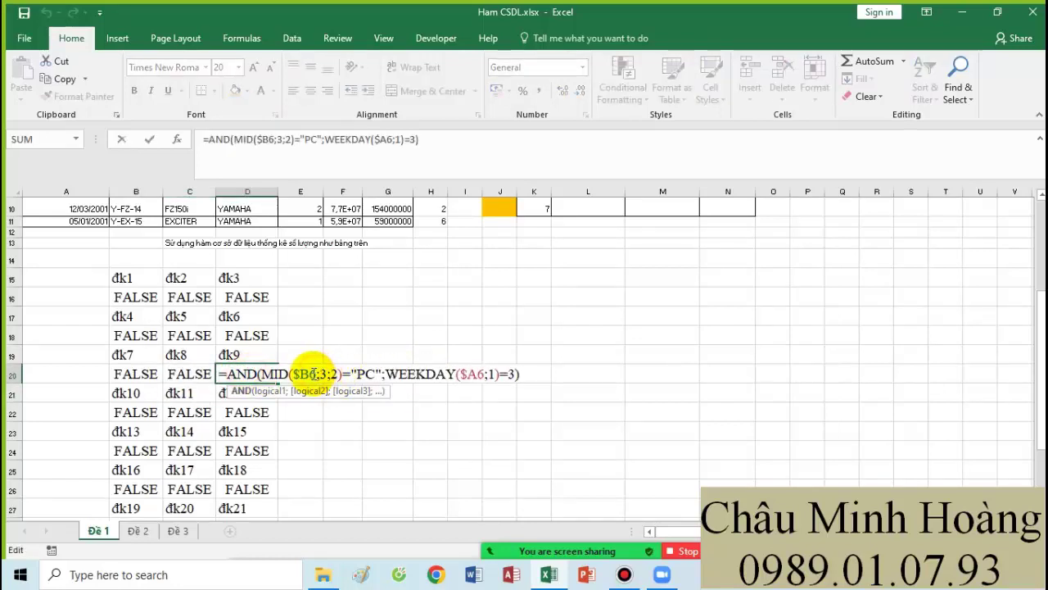
key("BackSpace")
type("2")
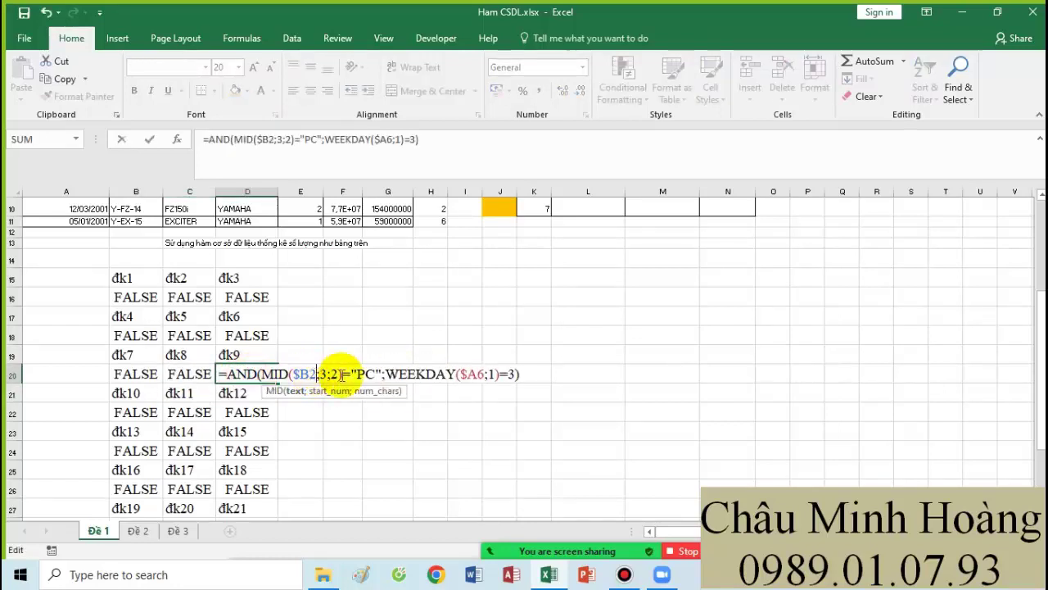
left_click(483, 375)
key("Return")
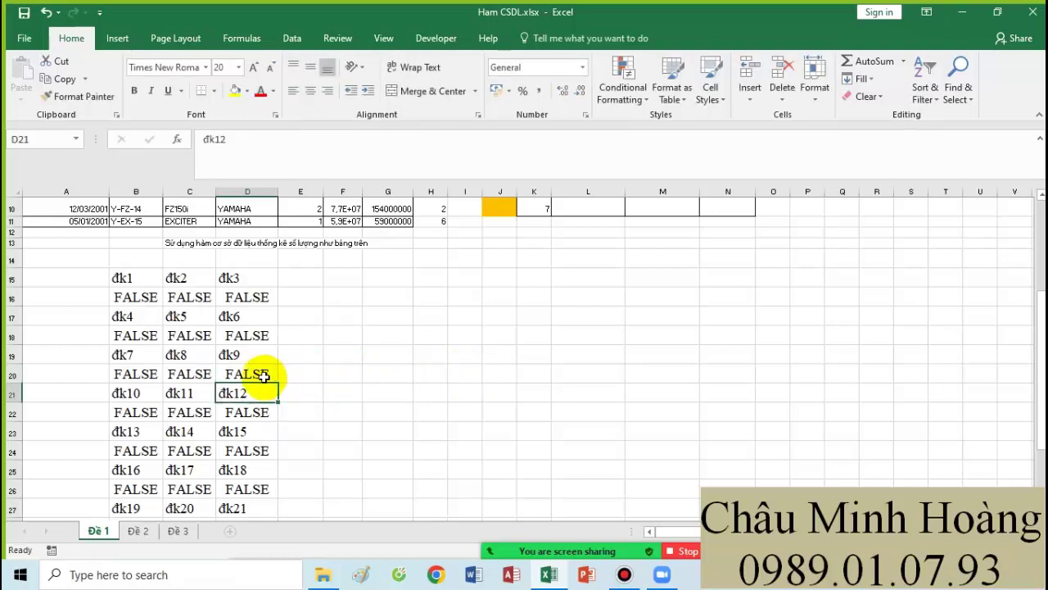
left_click_drag(246, 374, 155, 378)
Step: Change the FX weekday 4 formula in B22 to reference $B2 and $A2
double_click(220, 412)
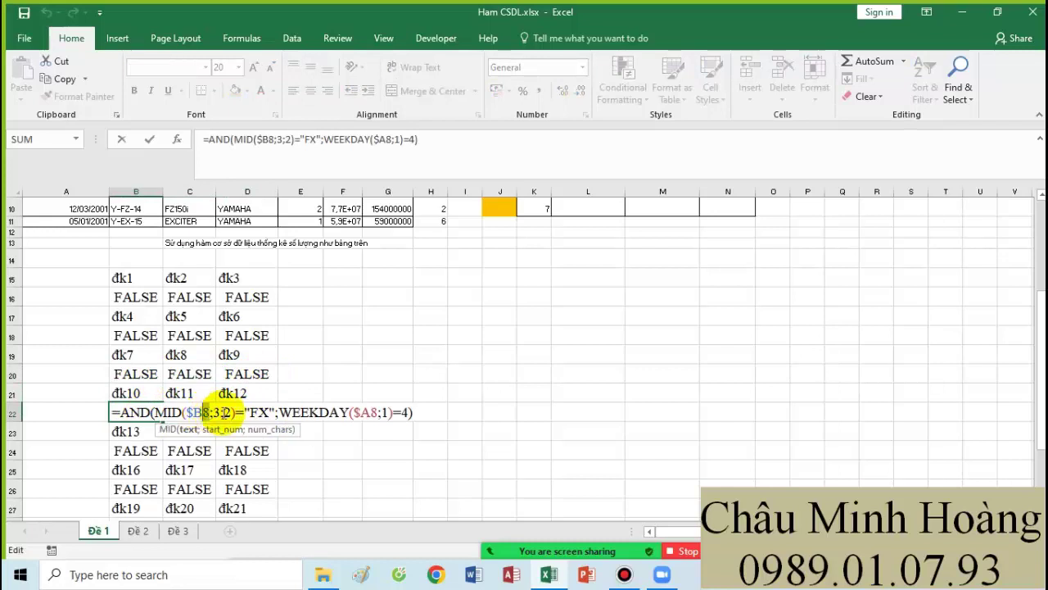
type("2")
left_click(372, 413)
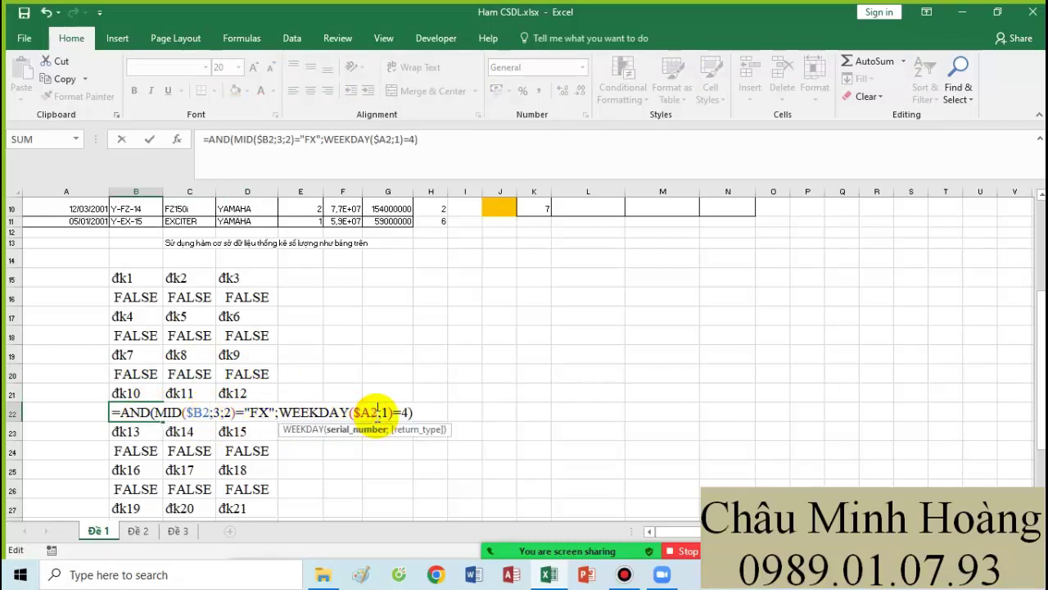
key("Return")
Step: Point the cell references in the EX weekday 4 formula in C22 to the first data row, using $B2 inside MID
left_click(205, 413)
double_click(205, 414)
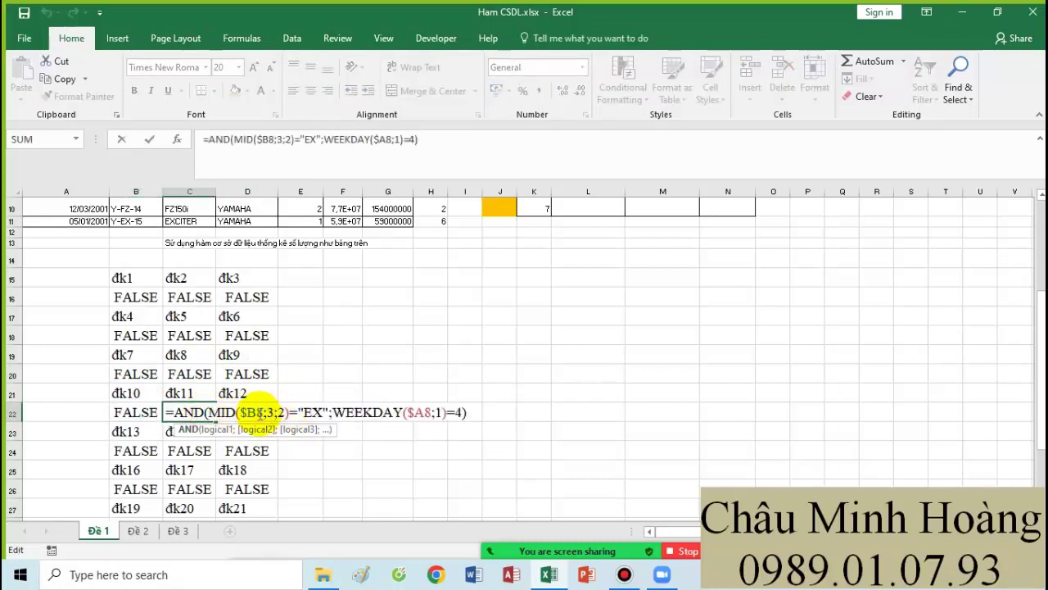
left_click(257, 412)
key("BackSpace")
type("2")
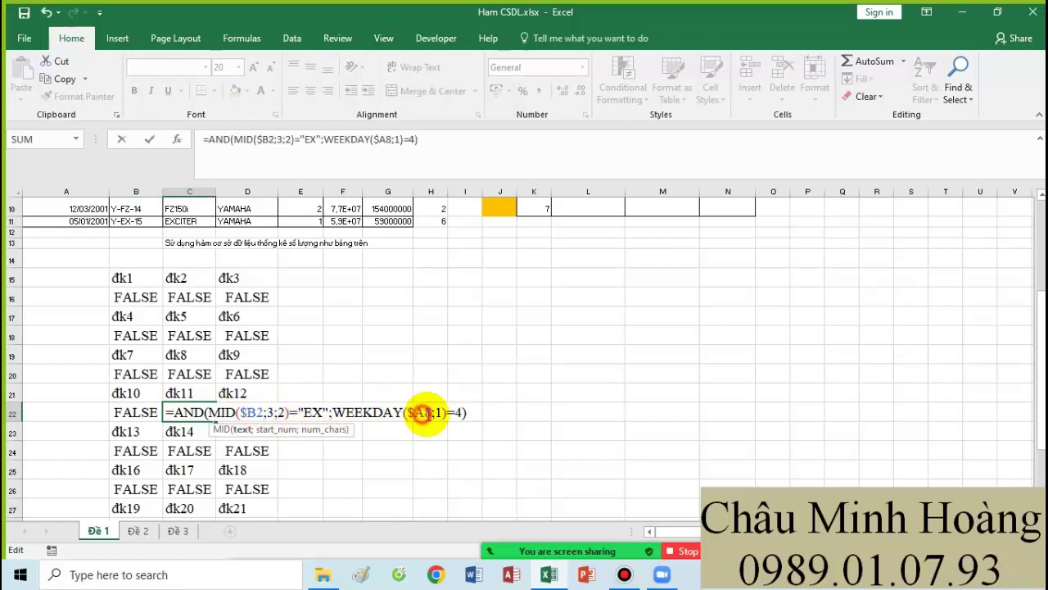
left_click(426, 412)
key("Return")
Step: Change the PC weekday 4 formula in D22 to use $B2 inside MID and $A2 inside WEEKDAY
double_click(269, 412)
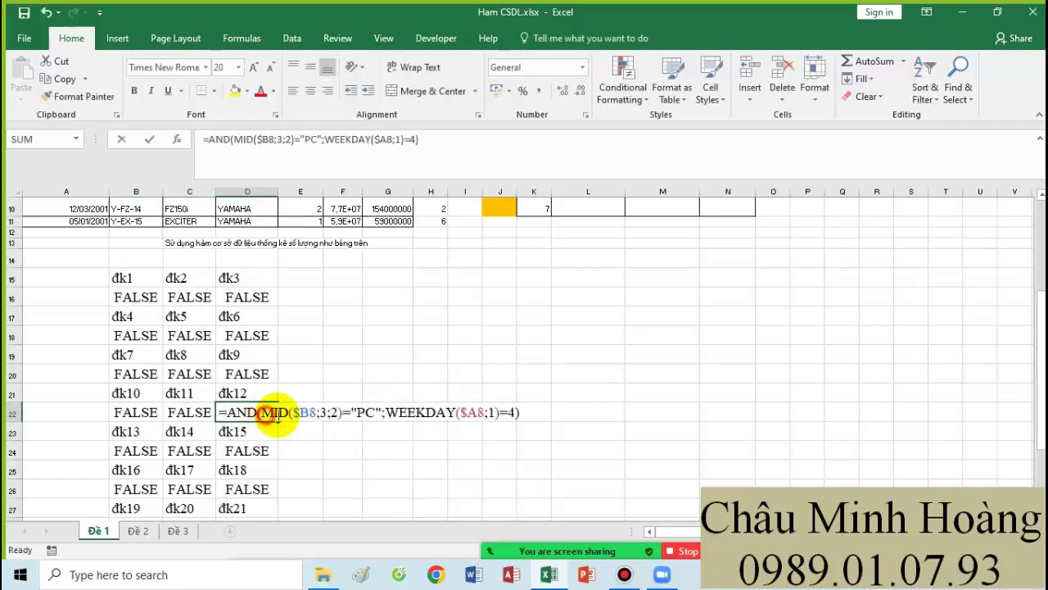
key("BackSpace")
type("2")
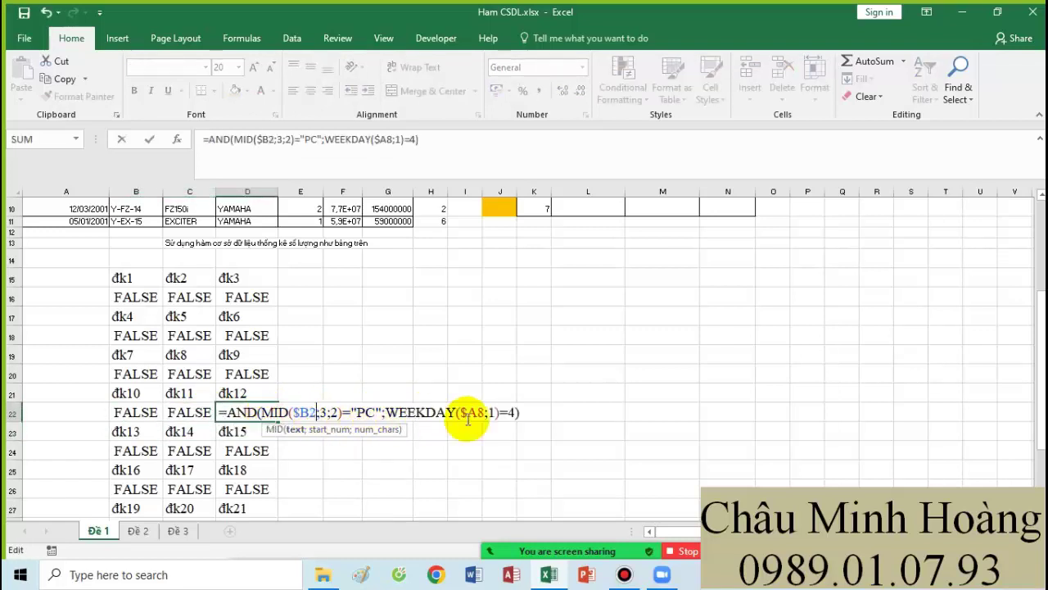
left_click(484, 412)
key("BackSpace")
type("2")
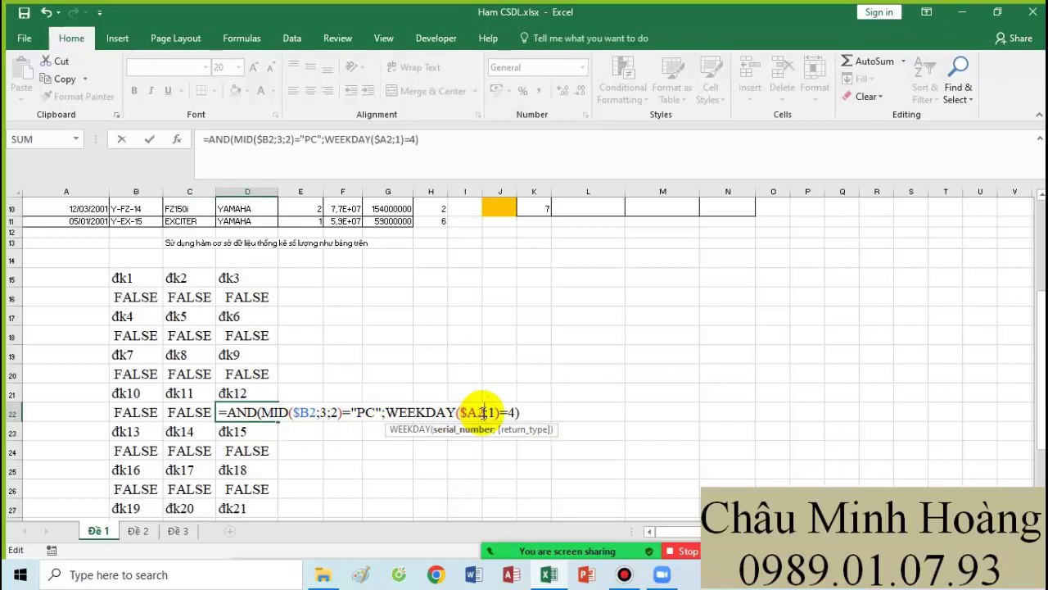
key("Return")
Step: Change the FX weekday 5 formula in B24 to reference $B2 and $A2
double_click(142, 446)
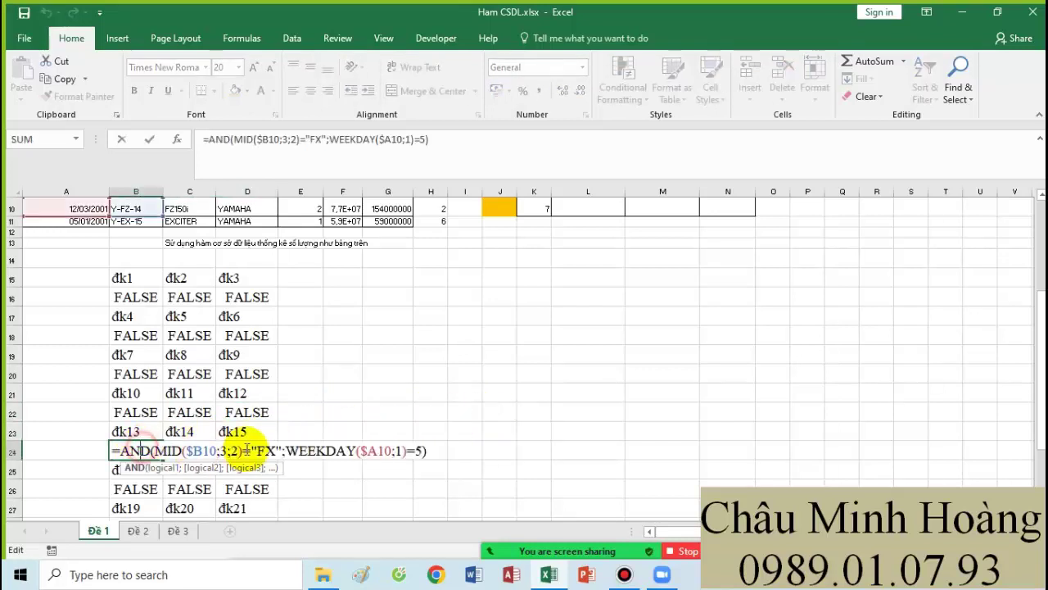
type("2")
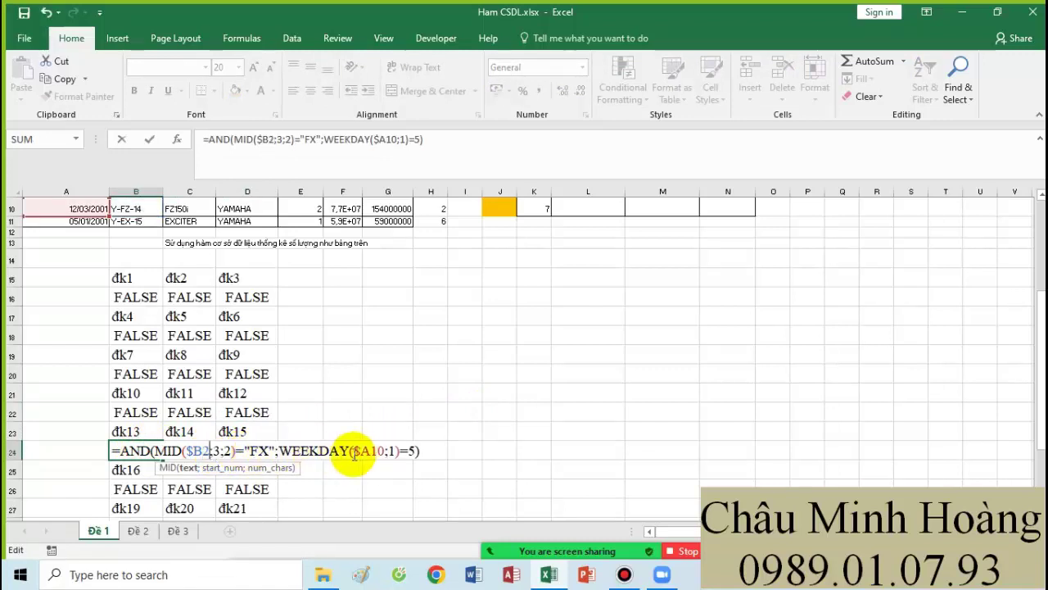
double_click(382, 451)
type("2")
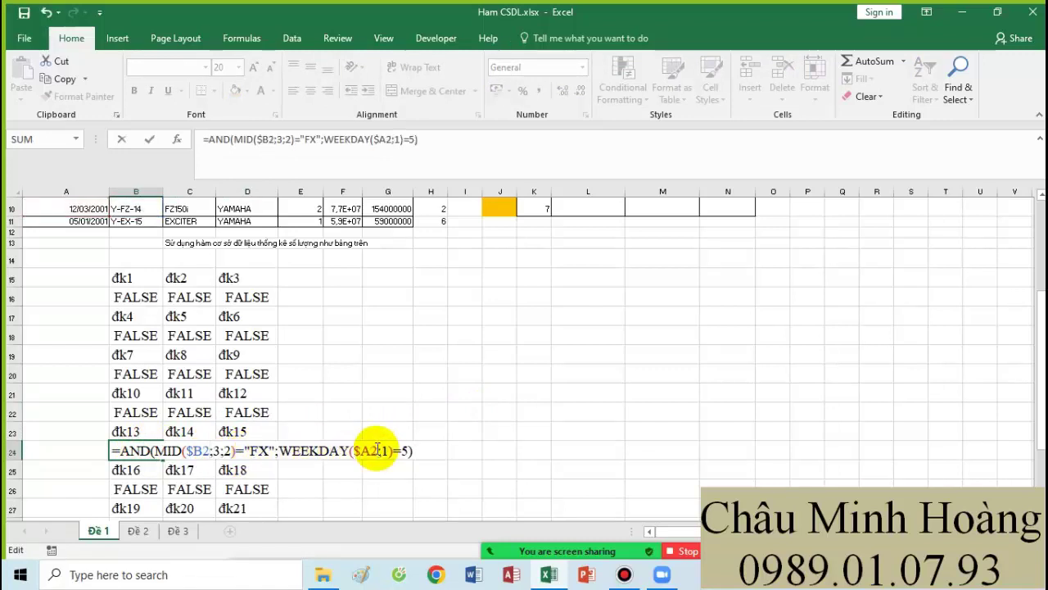
key("Return")
Step: Change the EX weekday 5 formula in C24 to use $B2 inside MID and $A2 inside WEEKDAY
double_click(209, 451)
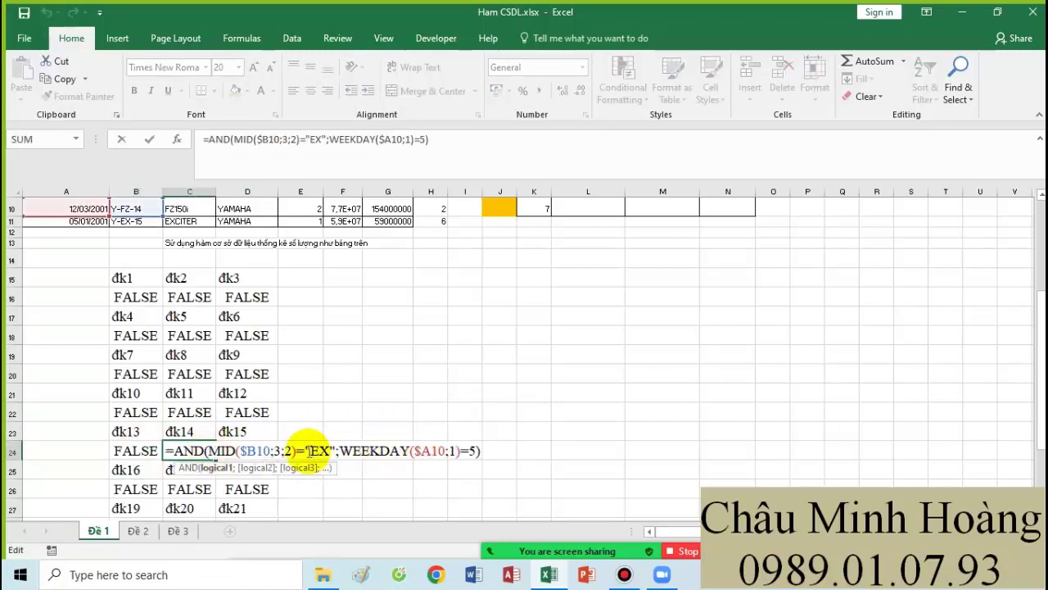
left_click(261, 449)
key("Delete")
key("Delete")
type("2")
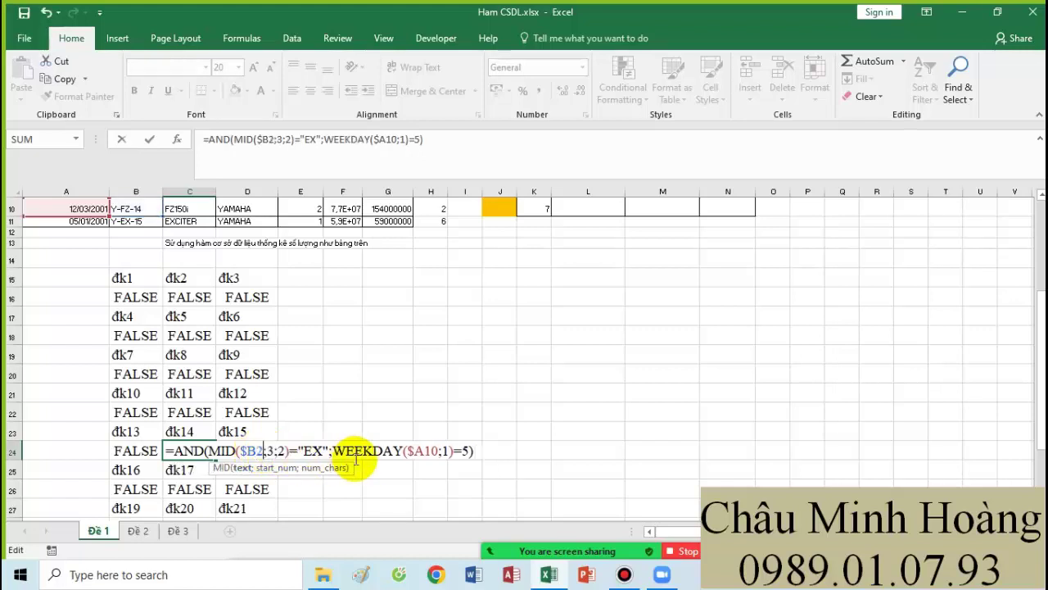
left_click(437, 451)
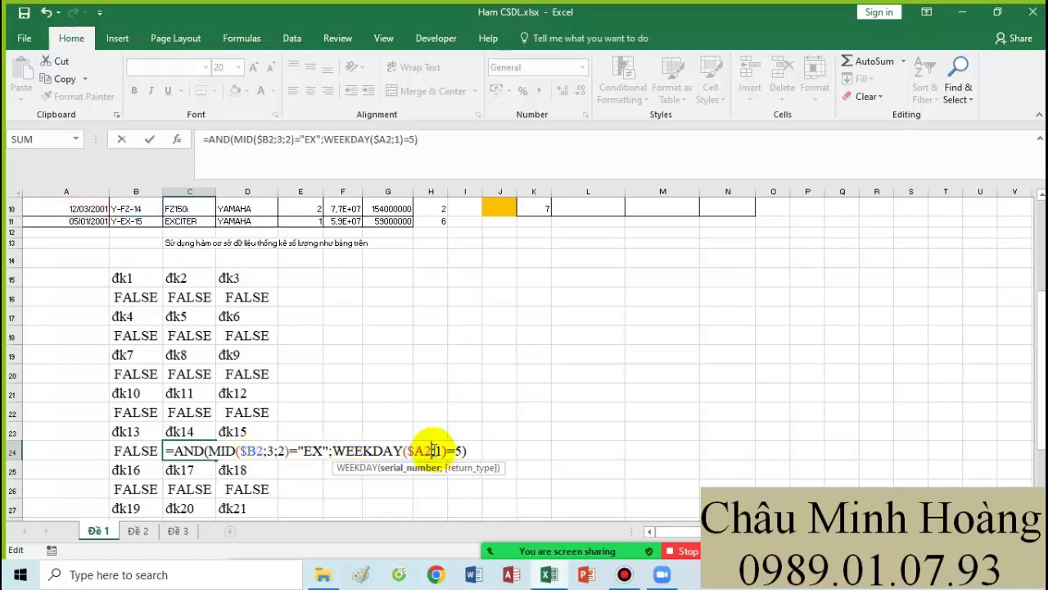
key("Return")
Step: Change the PC weekday 5 formula in D24 to use $B2 inside MID and $A2 inside WEEKDAY
left_click(262, 450)
double_click(271, 453)
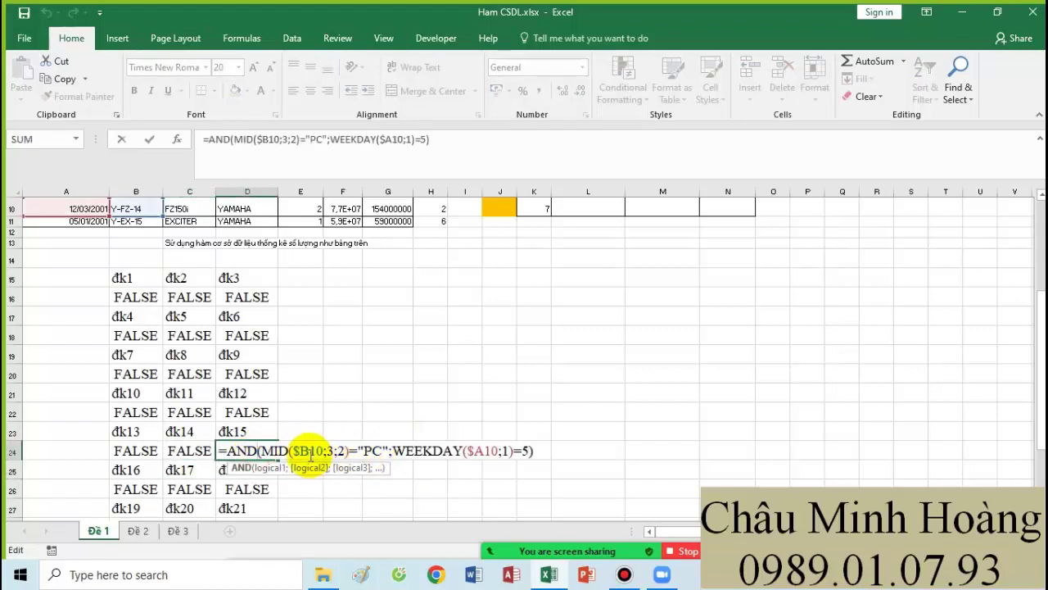
type("2")
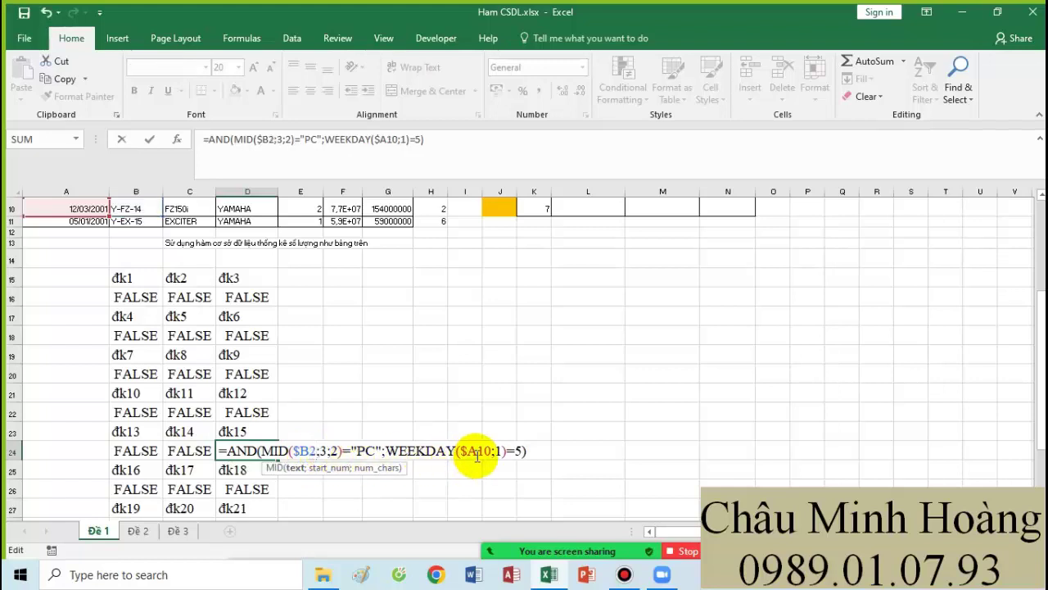
double_click(484, 453)
type("2")
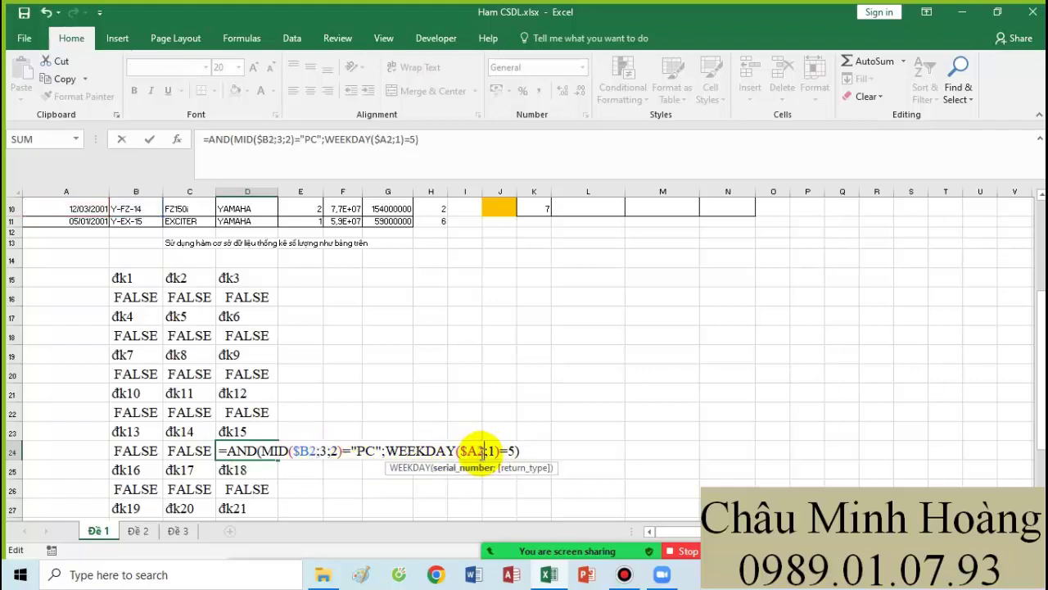
key("Return")
Step: Fill the data row B11:H11 and the PC weekday 2 cell N5 of the summary table with yellow
scroll(295, 421, "up", 3)
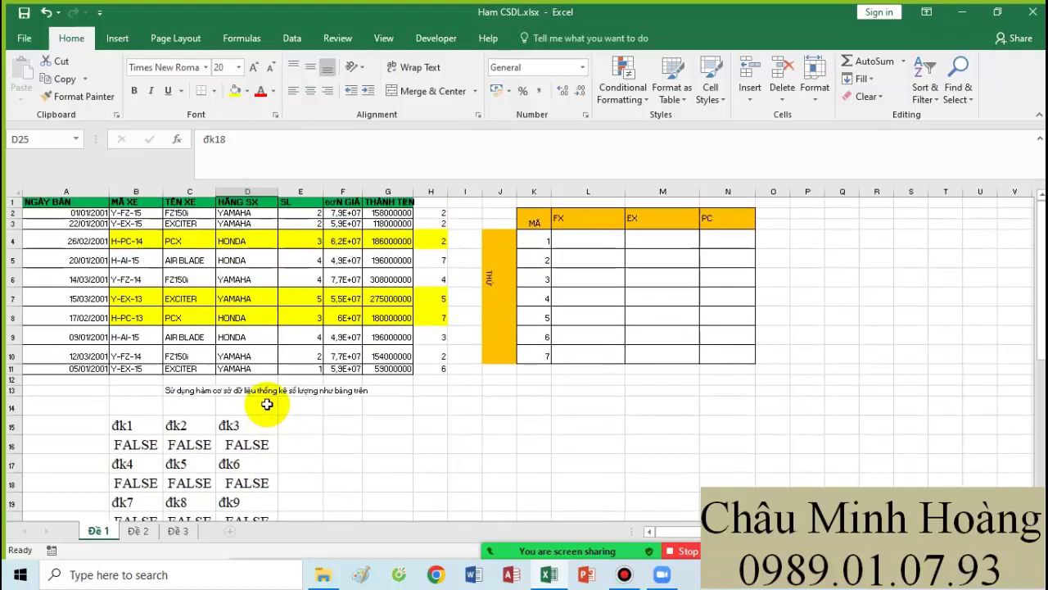
left_click_drag(136, 368, 416, 368)
left_click(234, 93)
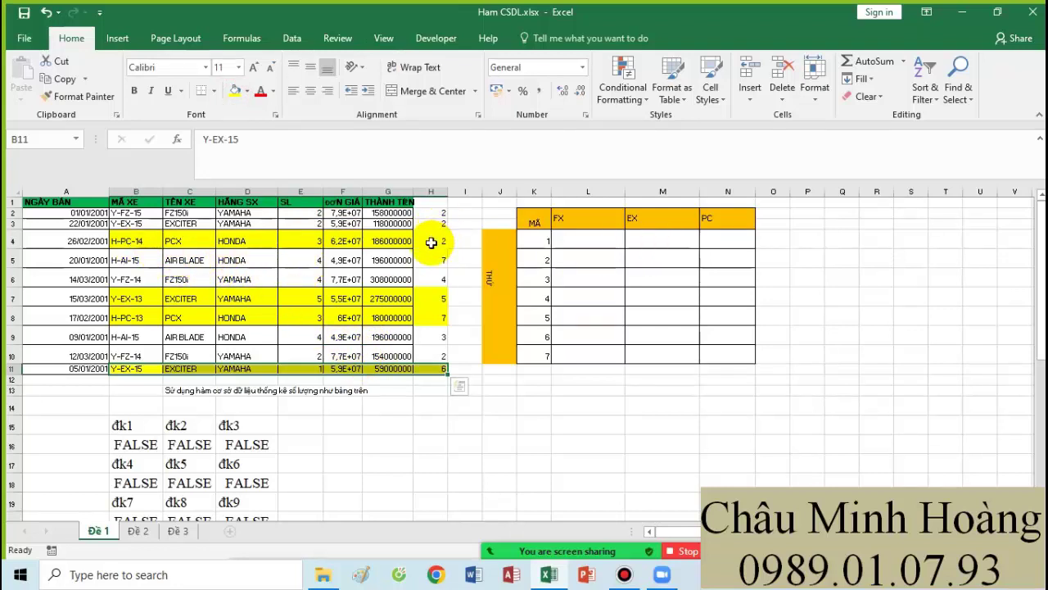
left_click(728, 257)
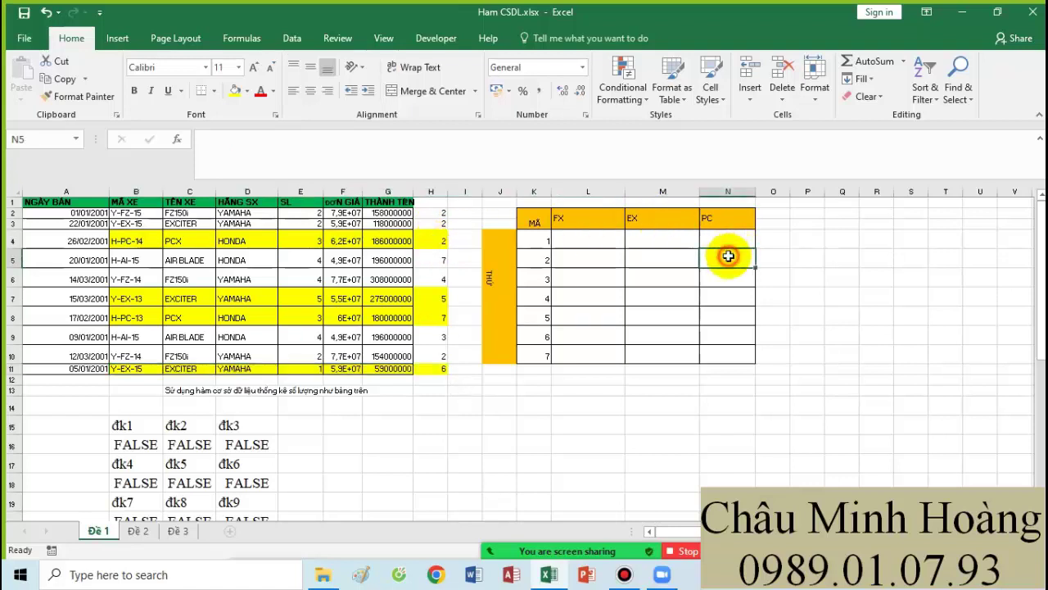
left_click(236, 91)
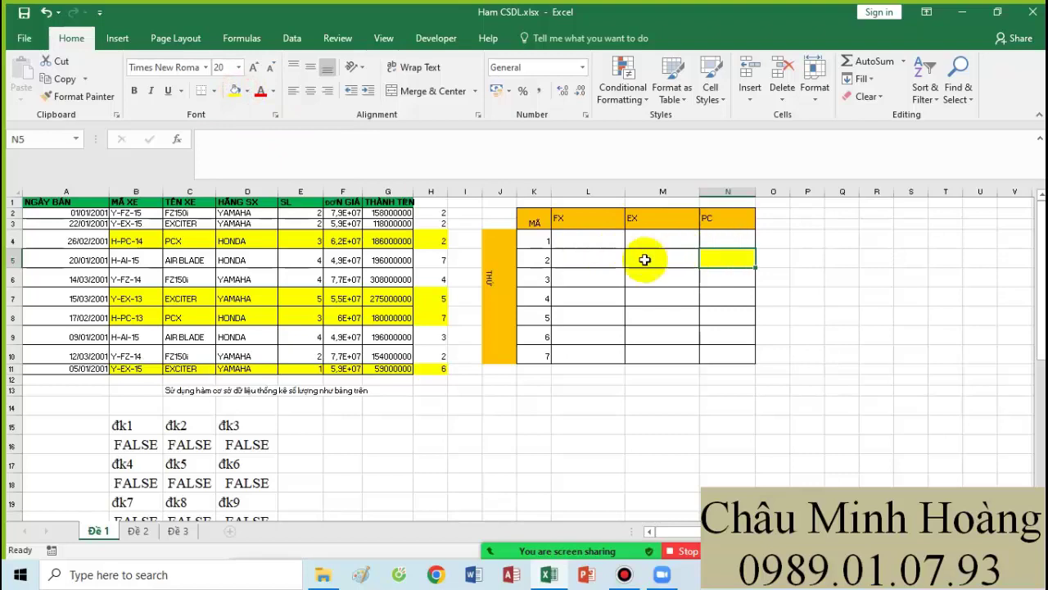
Step: Review the PC weekday 2 formula in D18 against the codes and sale dates in the data table
double_click(250, 483)
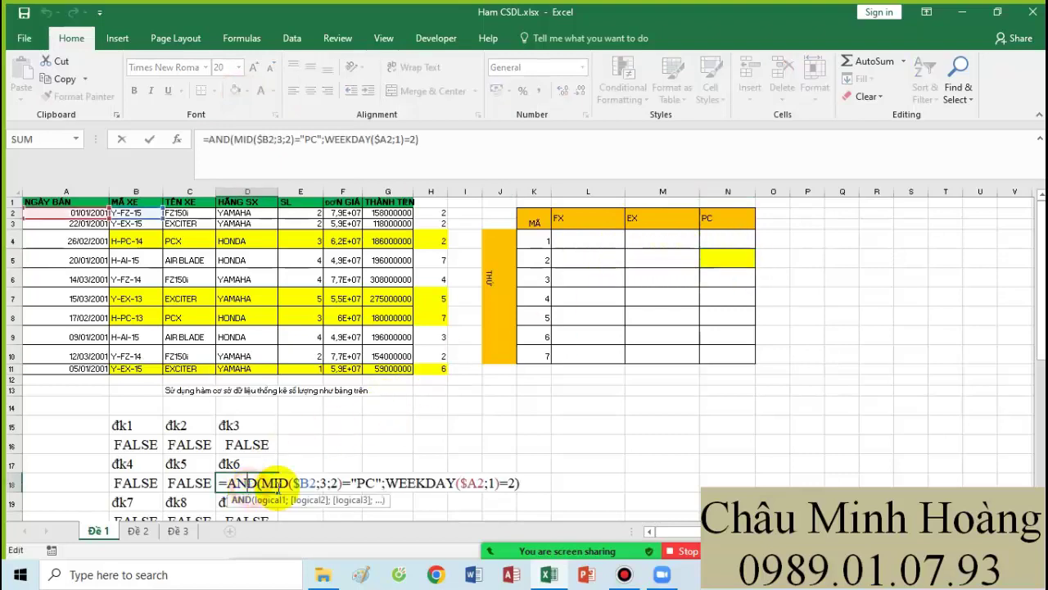
scroll(414, 429, "down", 1)
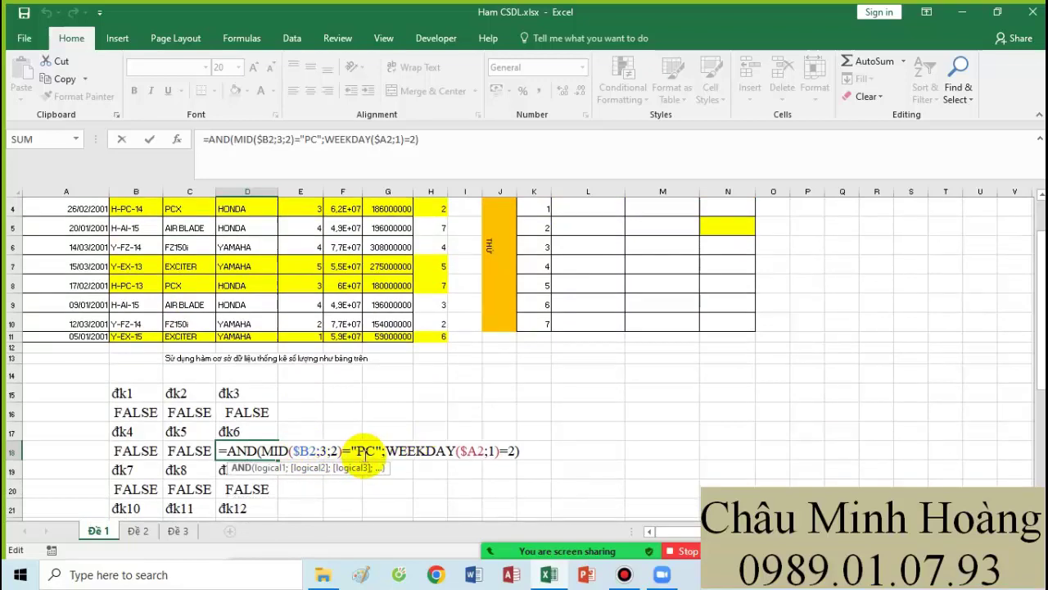
scroll(361, 451, "up", 1)
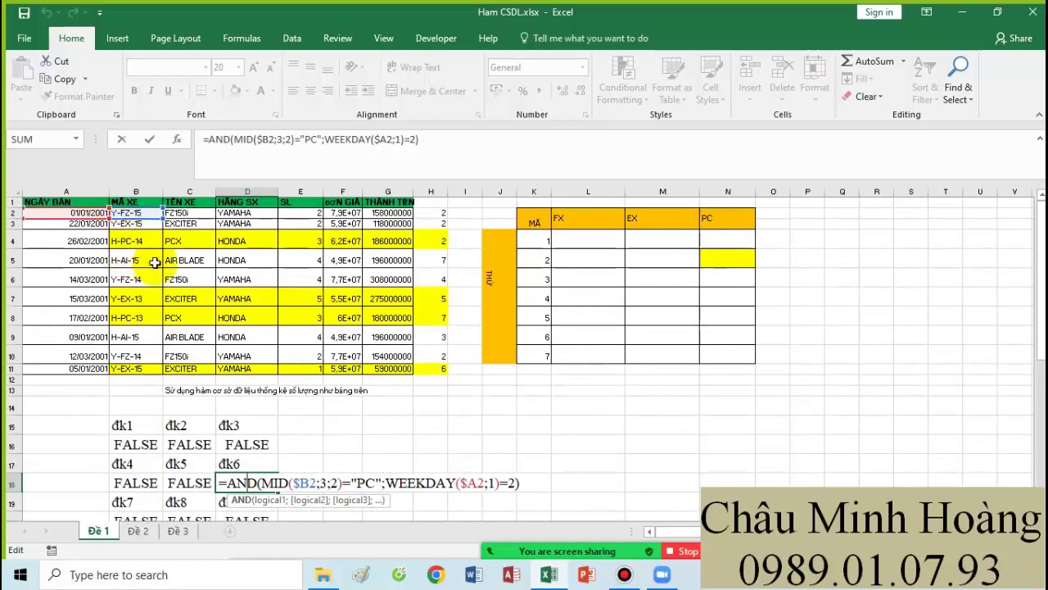
scroll(328, 356, "down", 2)
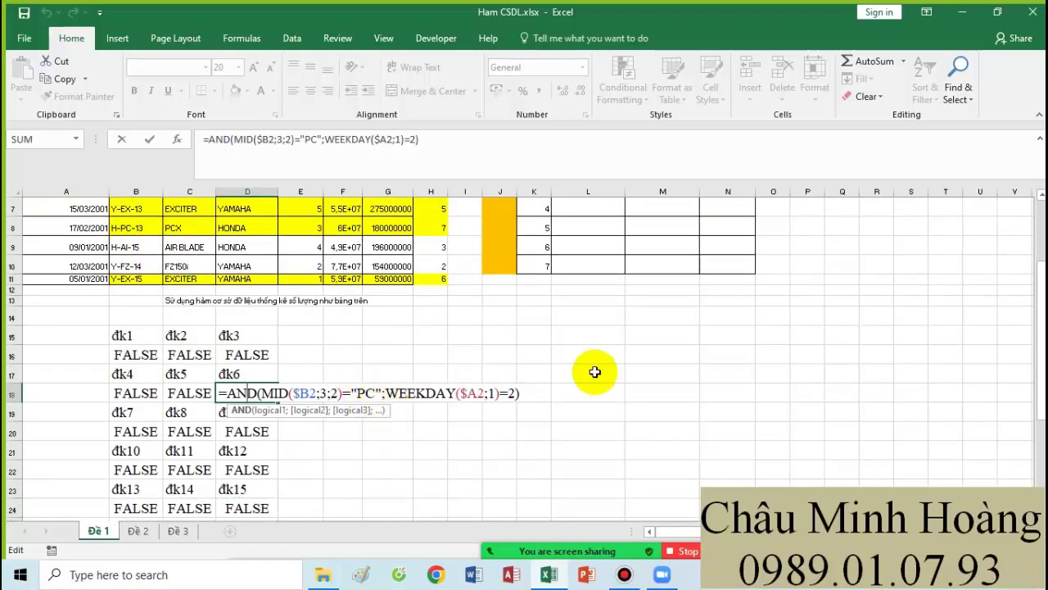
scroll(255, 327, "up", 2)
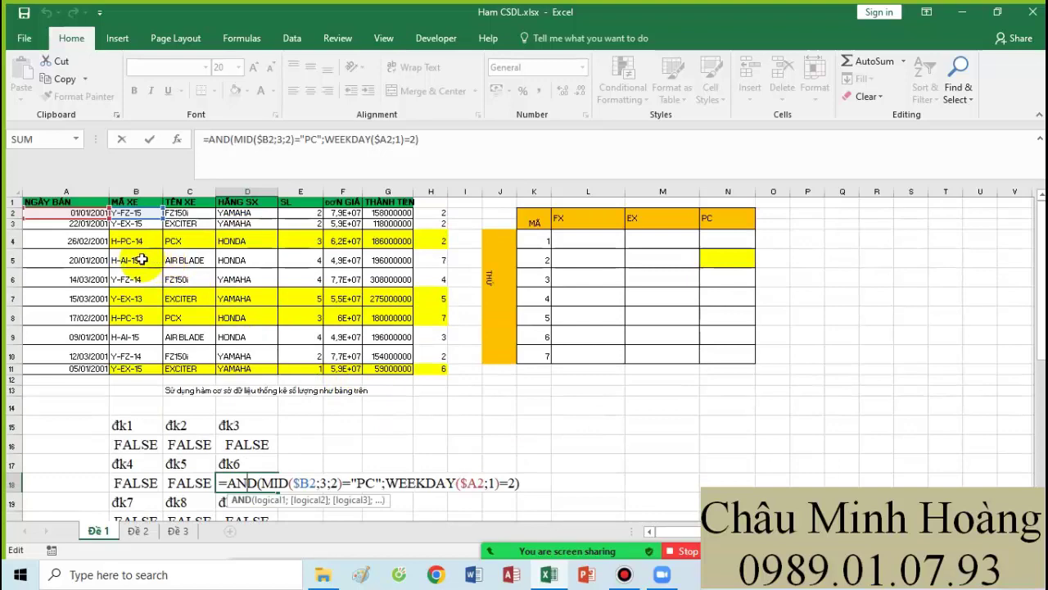
scroll(377, 393, "down", 2)
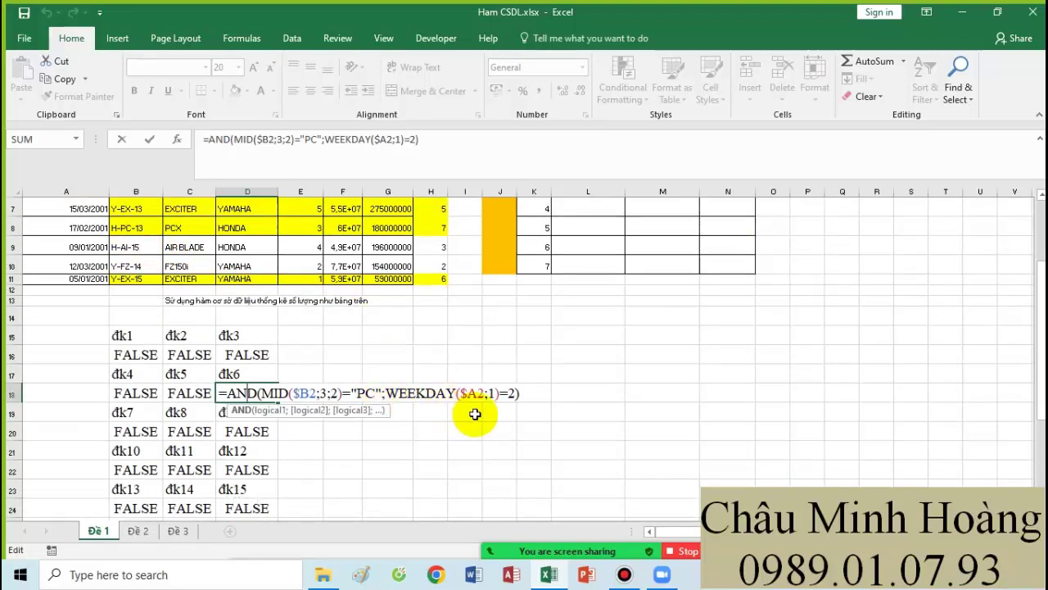
scroll(475, 413, "up", 2)
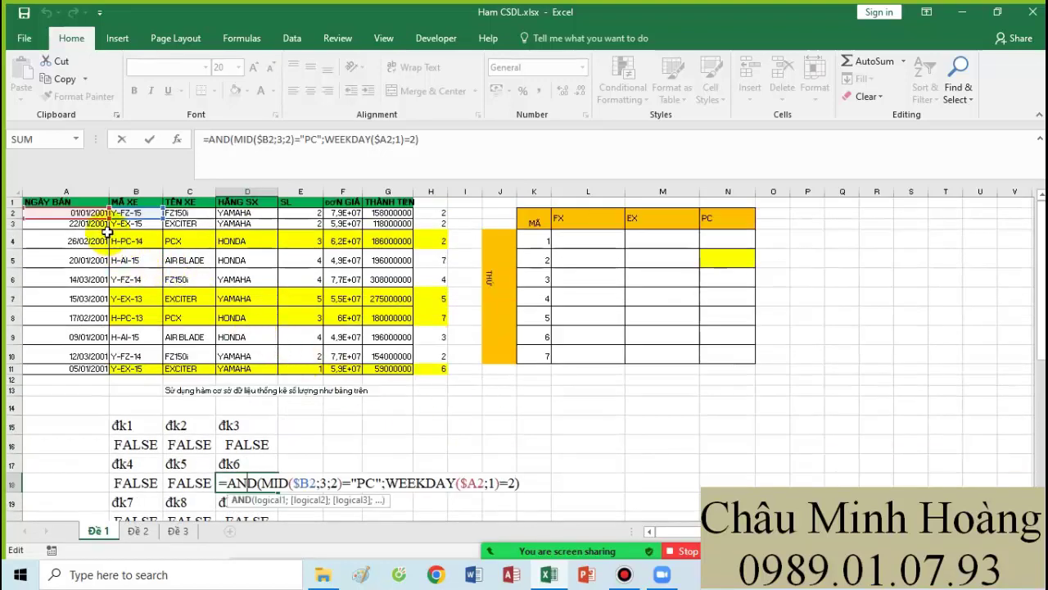
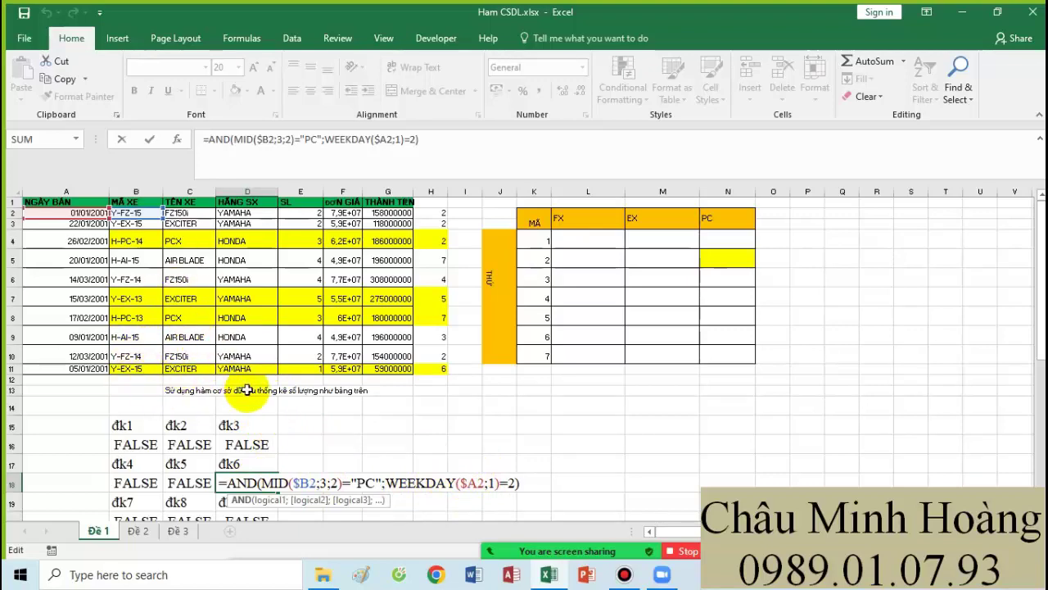
key("Return")
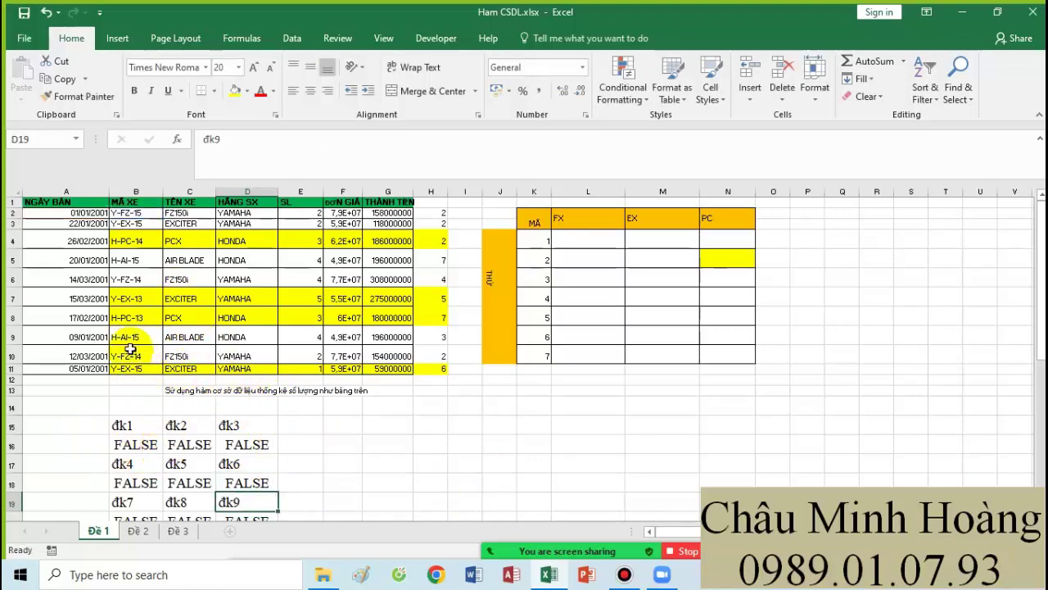
Step: Check the references in the FX weekday 4 formula in B22 and the weekday 5 formulas in B24, C24 and D24
scroll(235, 406, "down", 1)
scroll(235, 406, "down", 2)
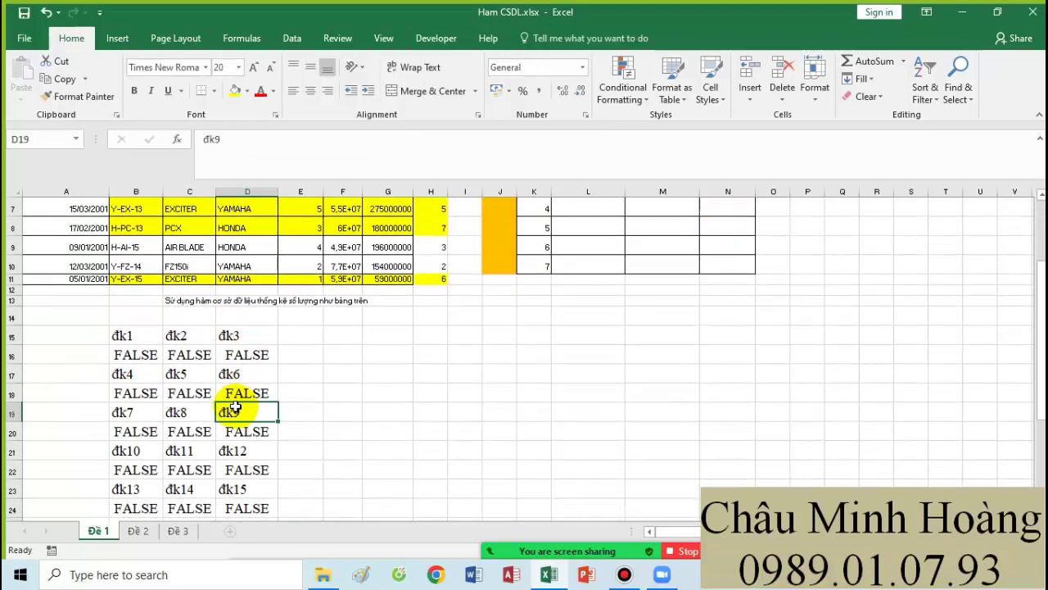
double_click(147, 471)
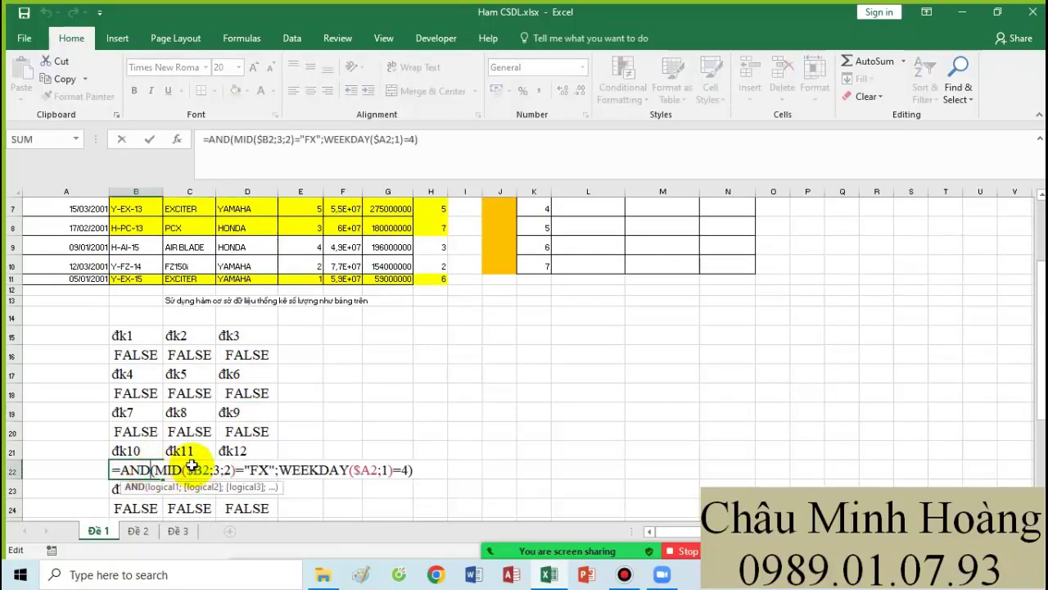
key("Return")
scroll(188, 434, "down", 1)
left_click(148, 452)
double_click(147, 452)
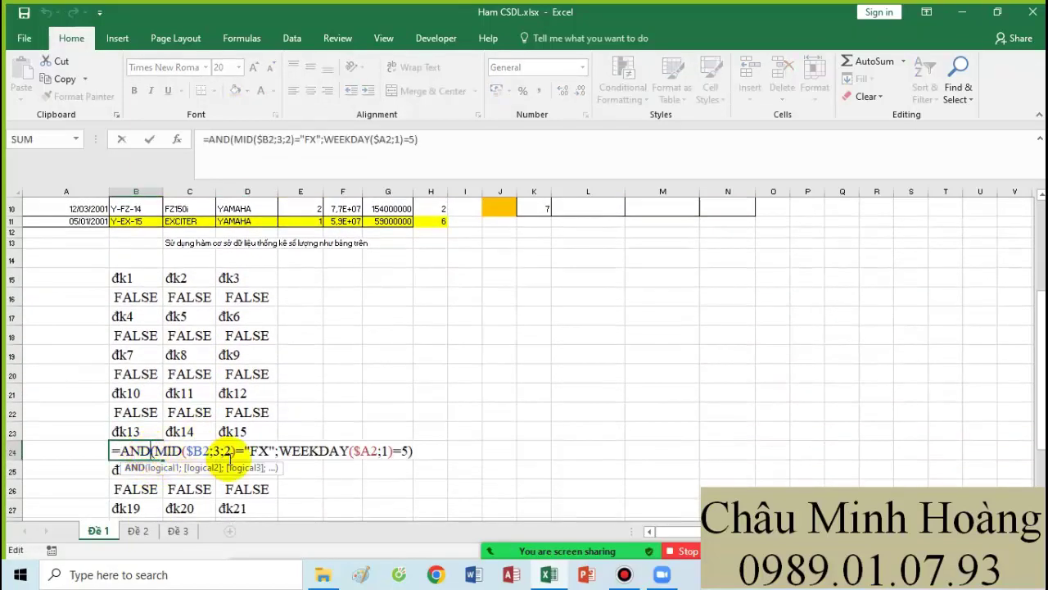
key("Return")
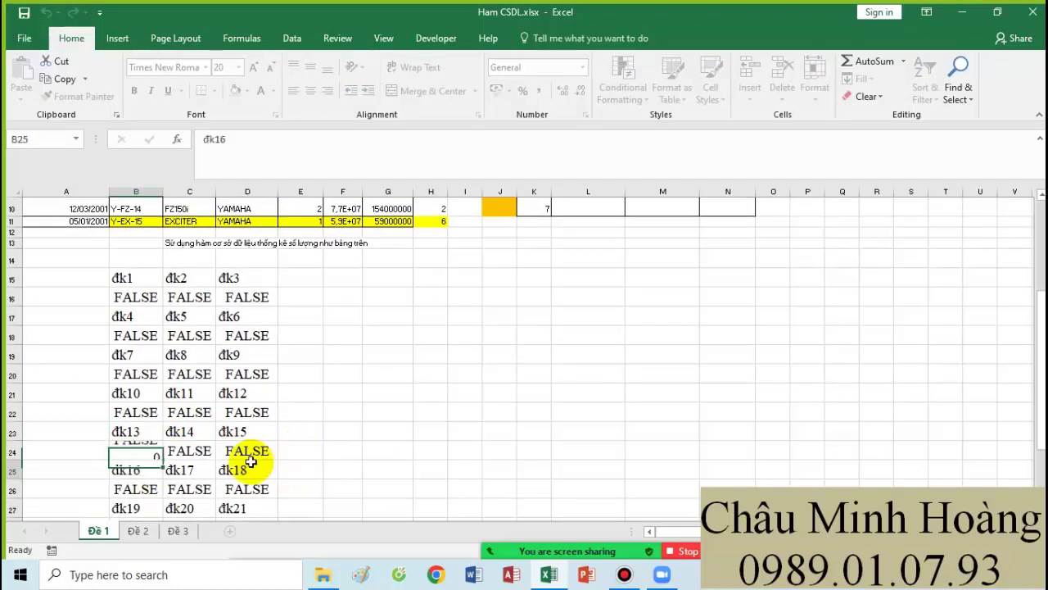
left_click(210, 454)
double_click(206, 453)
key("Return")
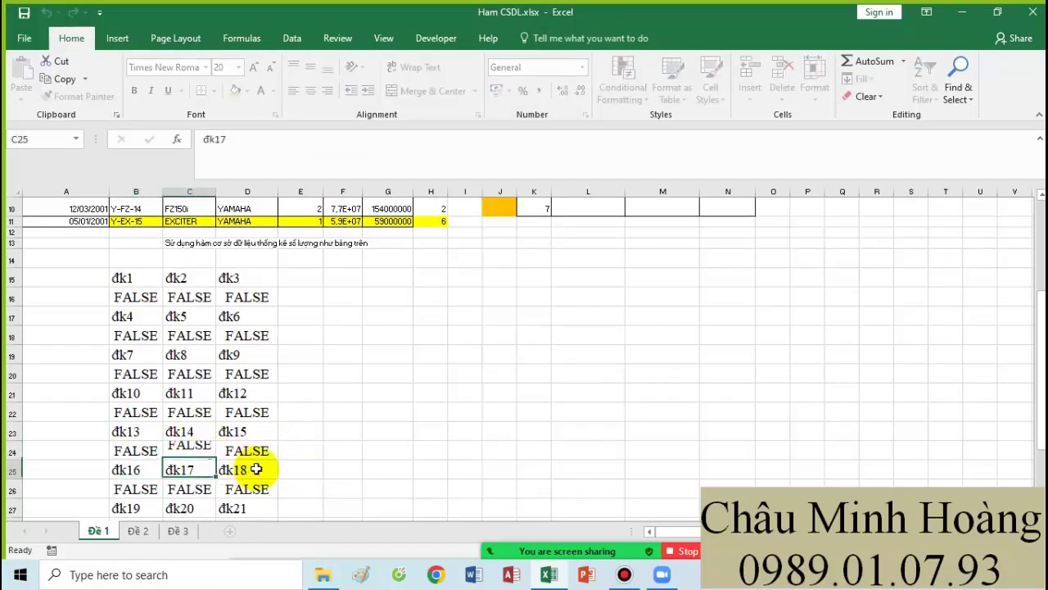
left_click(253, 452)
double_click(250, 452)
key("Return")
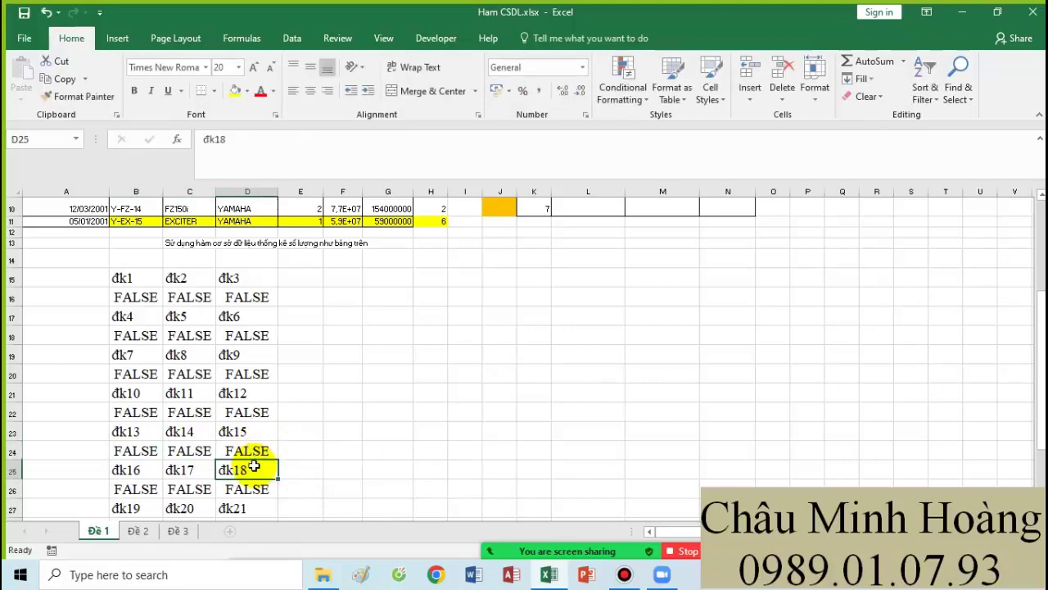
Step: Change the FX weekday 6 formula in B26 to reference $B2 and $A2
scroll(229, 459, "down", 2)
double_click(147, 400)
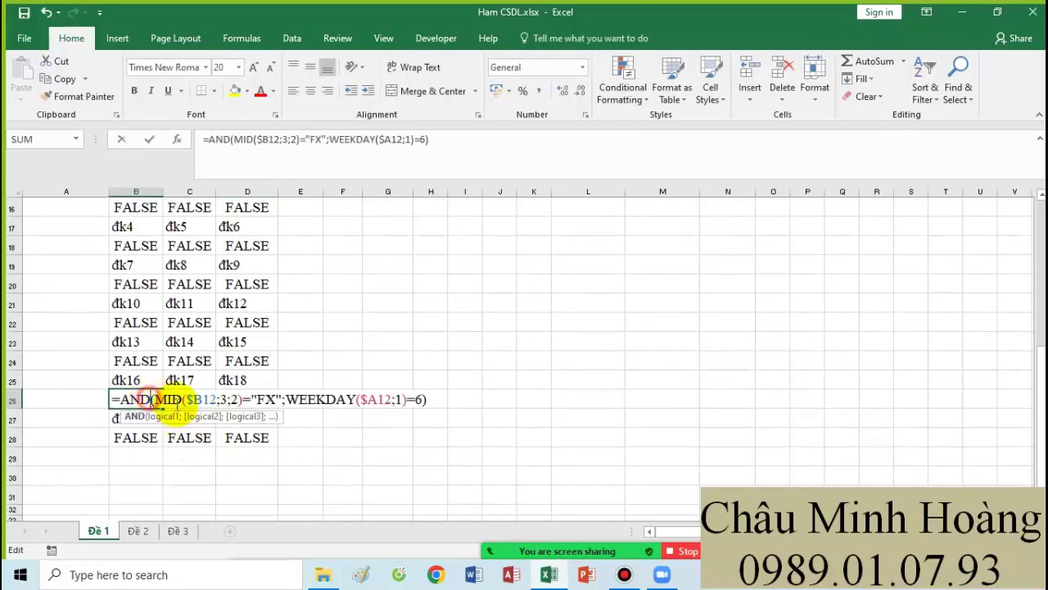
left_click(211, 399)
key("BackSpace")
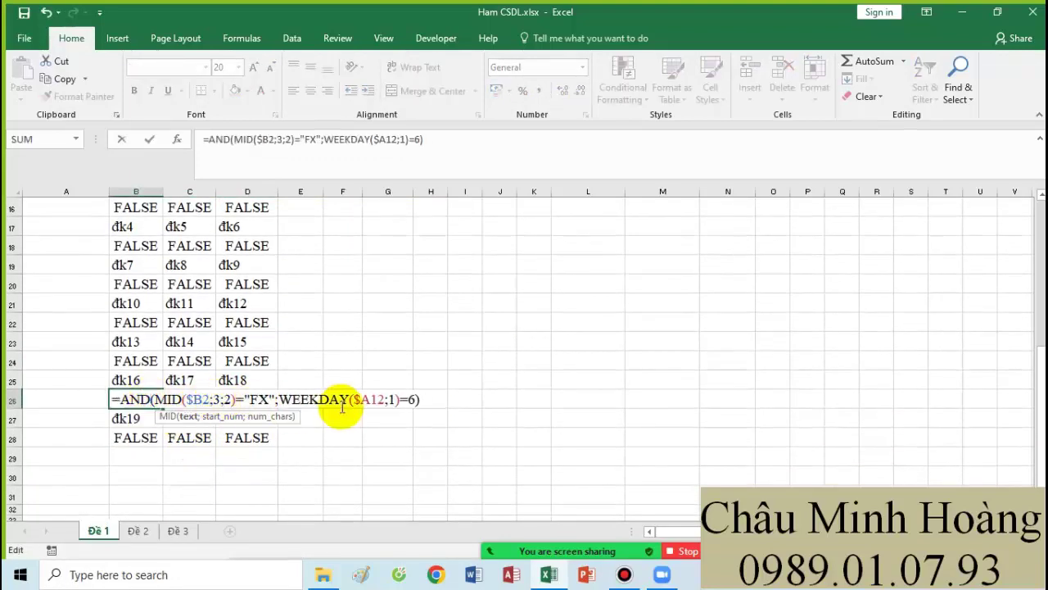
left_click(372, 398)
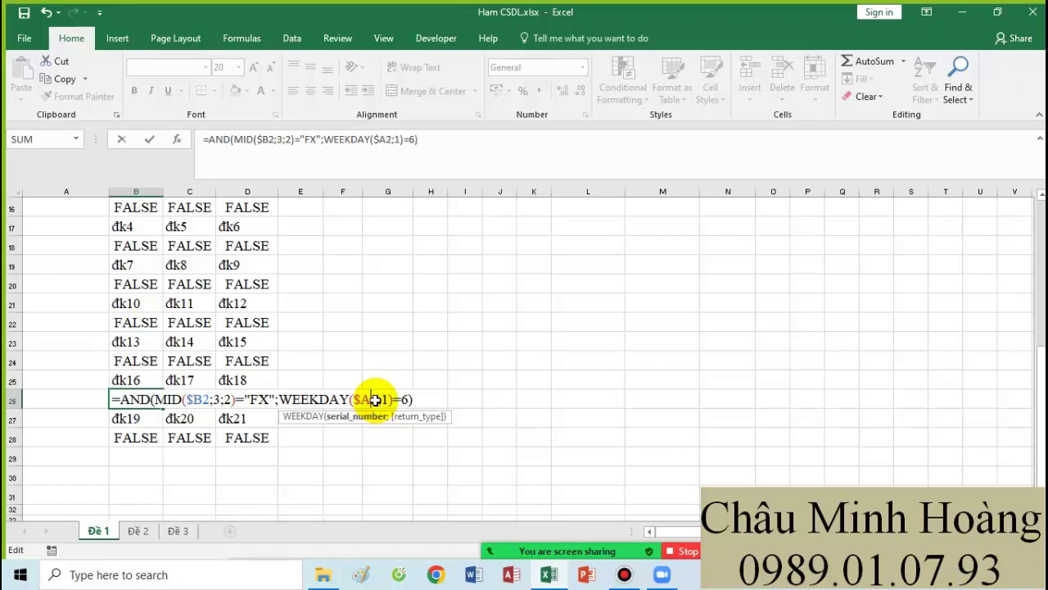
key("Return")
Step: Change the EX weekday 6 formula in C26 to use $B2 inside MID and $A2 inside WEEKDAY
double_click(190, 399)
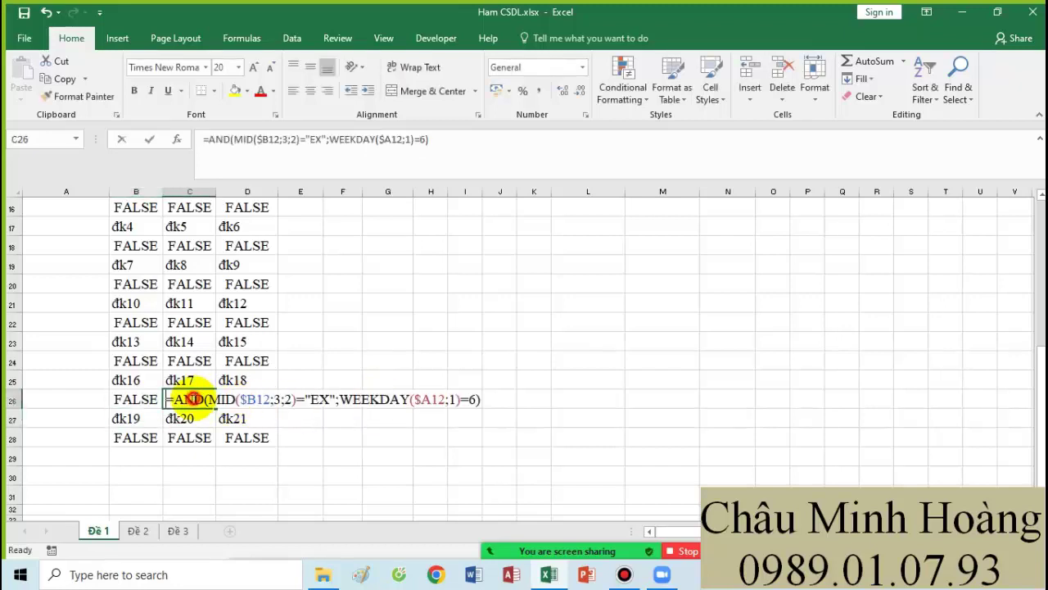
left_click(264, 399)
key("BackSpace")
key("Return")
double_click(212, 399)
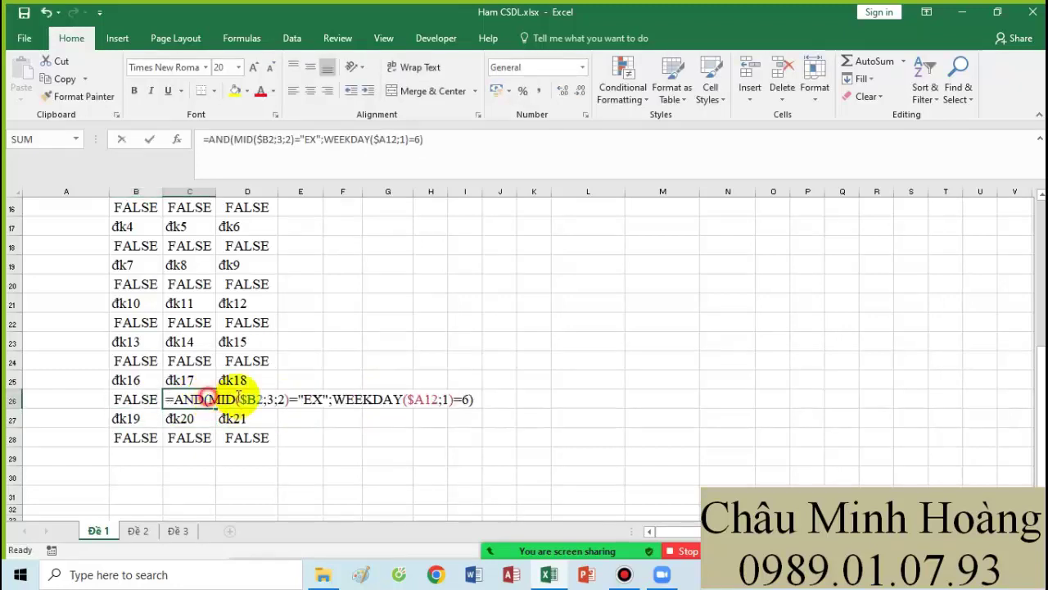
key("Return")
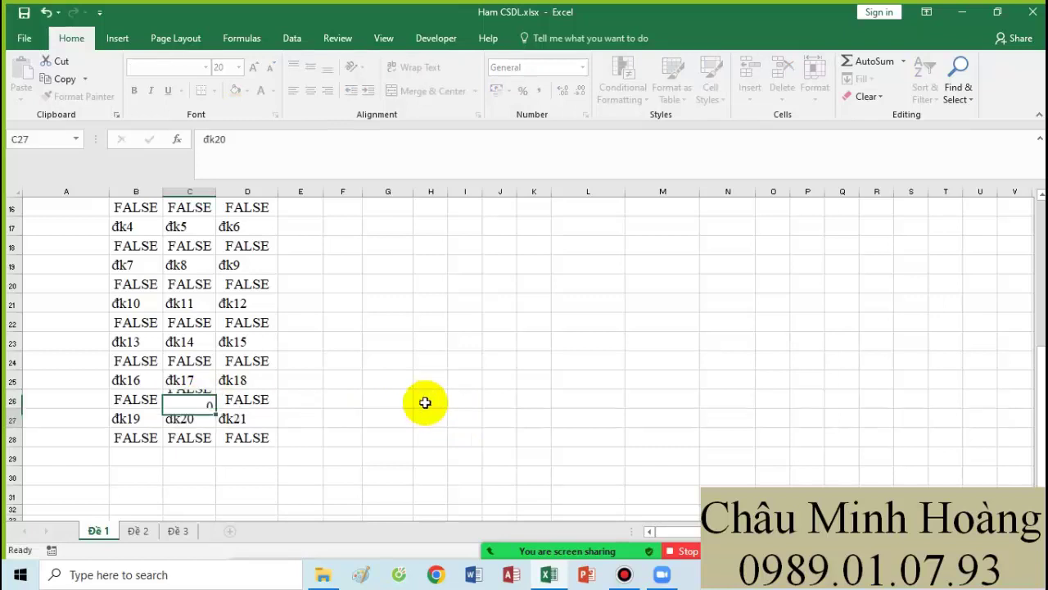
Step: Change the PC weekday 6 formula in D26 to use $B2 inside MID and $A2 inside WEEKDAY
double_click(257, 399)
left_click(315, 399)
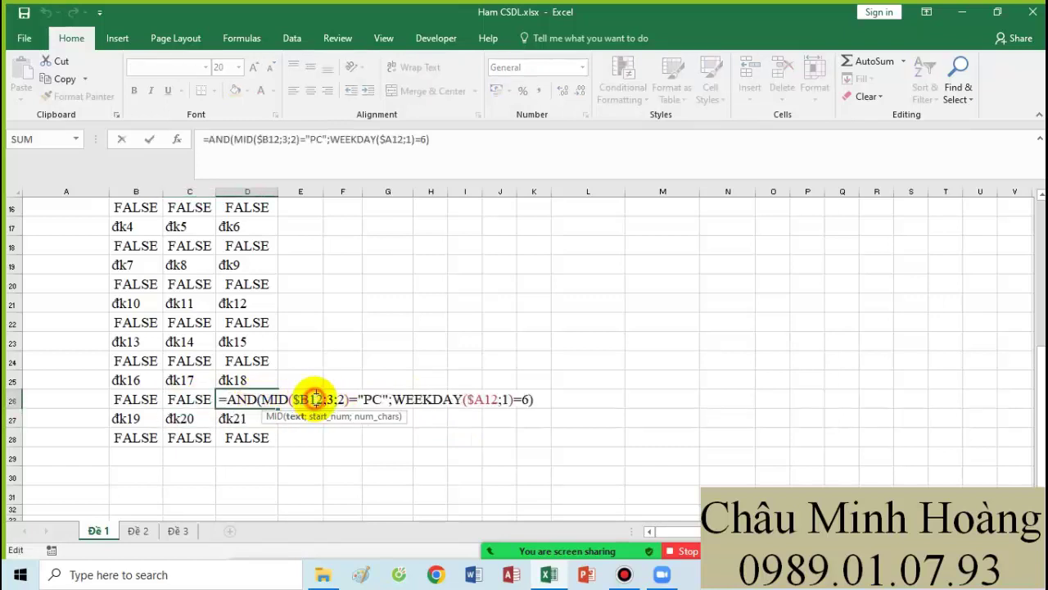
key("BackSpace")
left_click(483, 399)
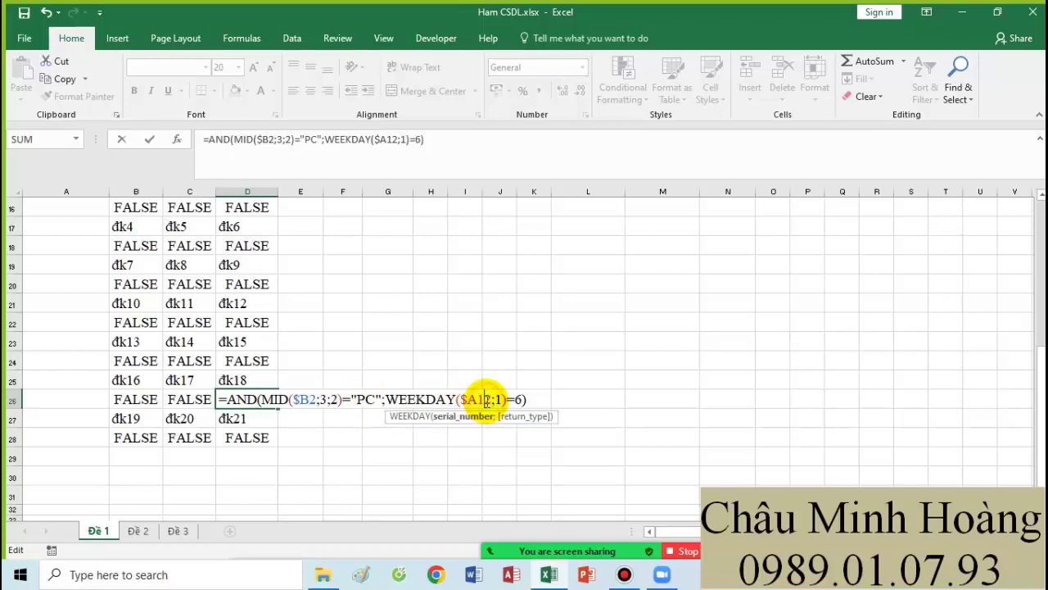
key("BackSpace")
key("Return")
Step: Change the PC weekday 7 formula in D28 to reference $A2 in WEEKDAY and $B2 in MID
double_click(251, 438)
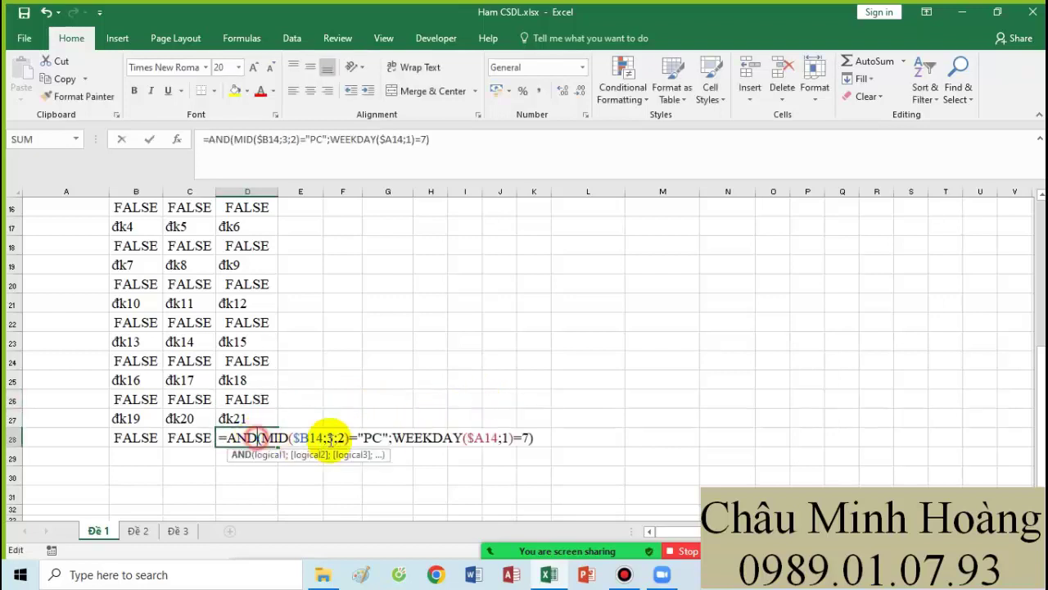
left_click(490, 437)
key("BackSpace")
key("BackSpace")
type("2")
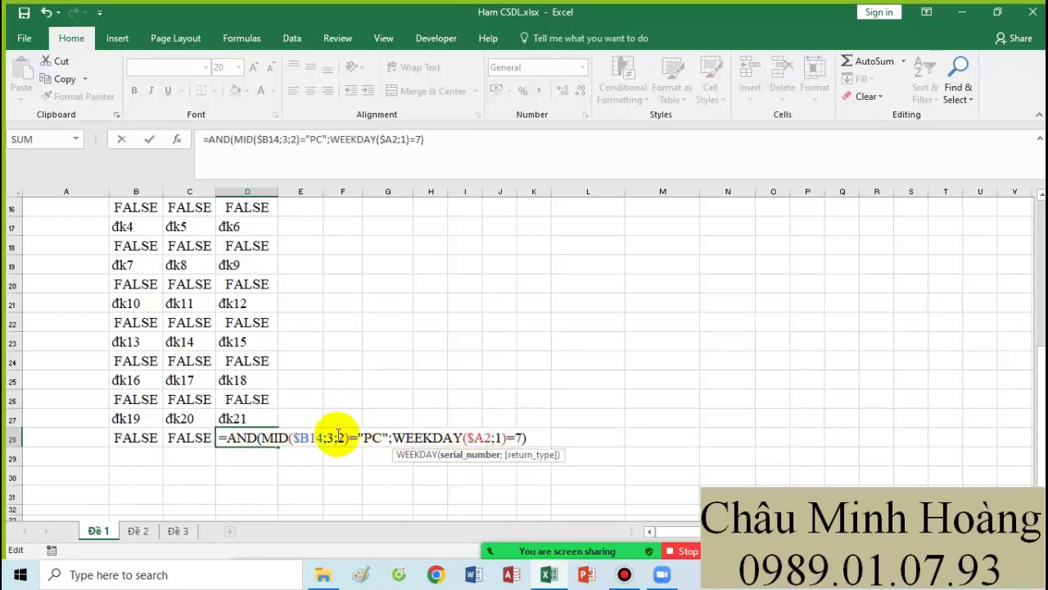
left_click(311, 438)
key("Delete")
key("Delete")
type("2")
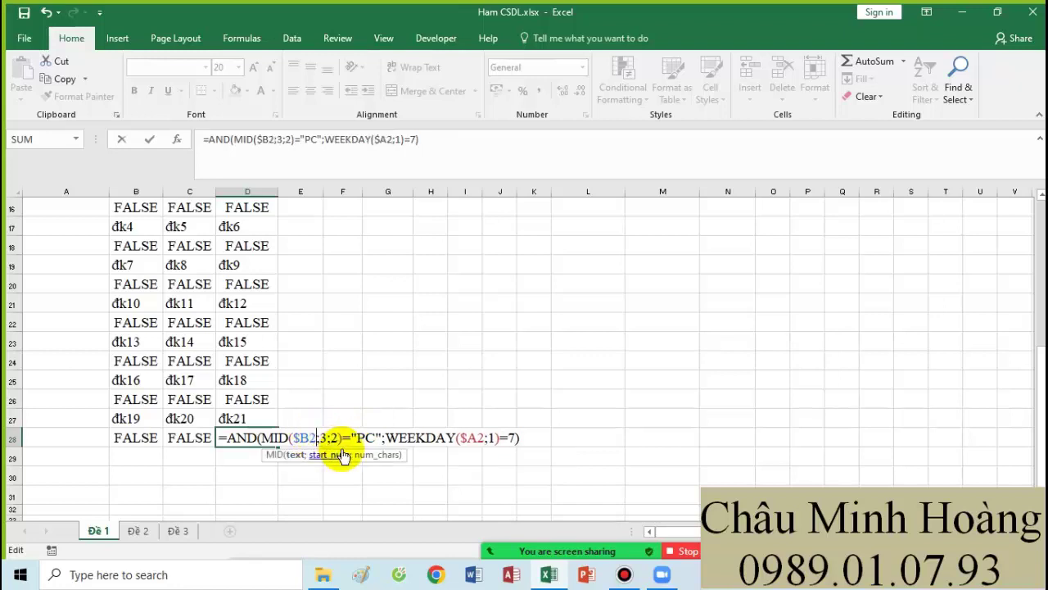
key("Return")
Step: Change the EX weekday 7 formula in C28 to reference $B2 in MID and $A2 in WEEKDAY
double_click(193, 434)
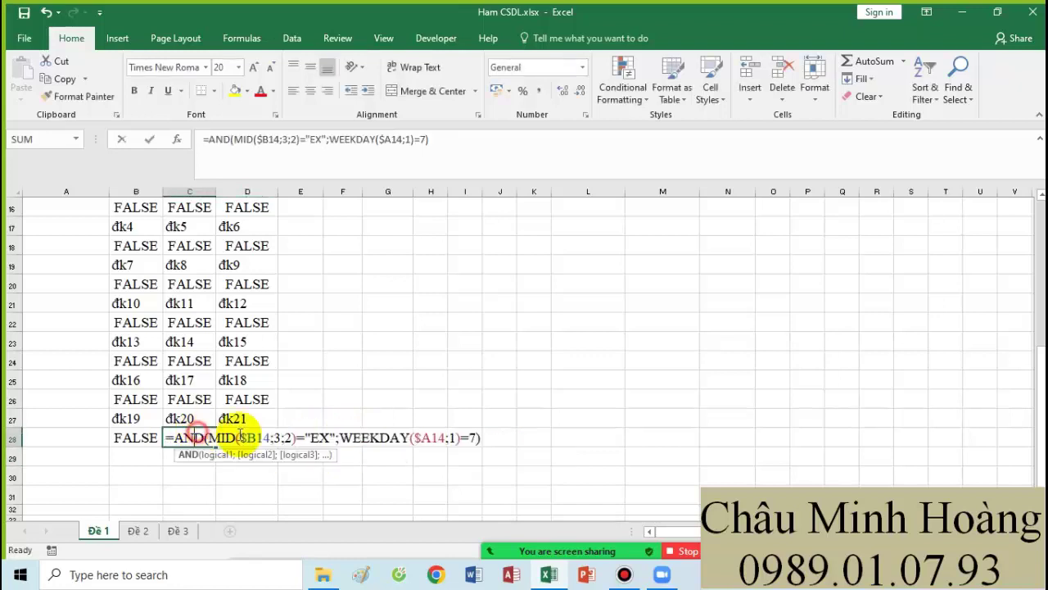
left_click(259, 438)
key("Delete")
key("Delete")
type("2")
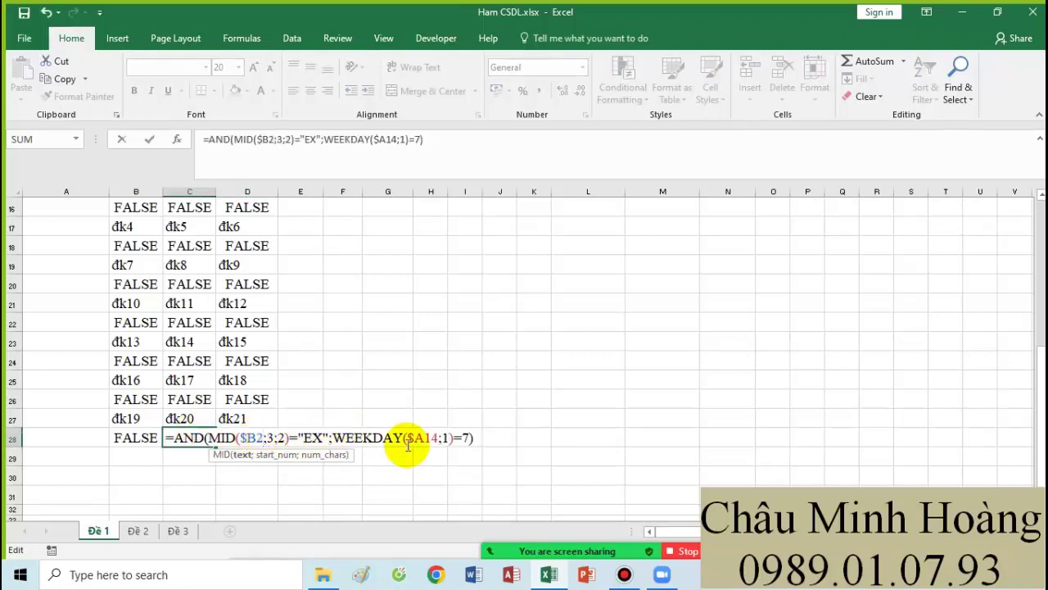
left_click(436, 438)
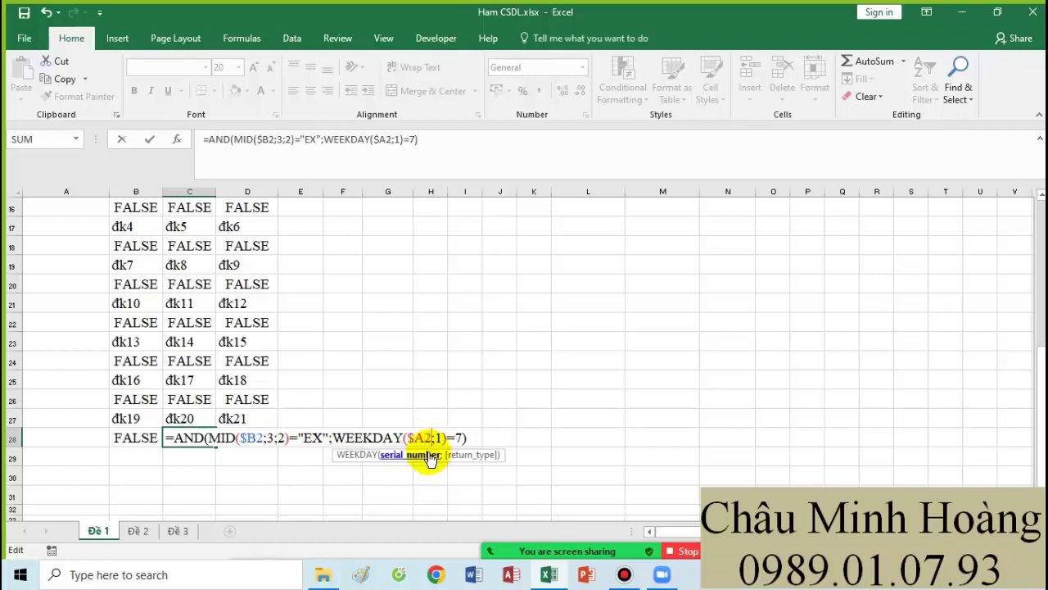
key("Return")
Step: Change the FX weekday 7 formula in B28 to use $B2 inside MID and $A2 inside WEEKDAY
left_click(155, 440)
key("Right")
key("Right")
left_click(130, 438)
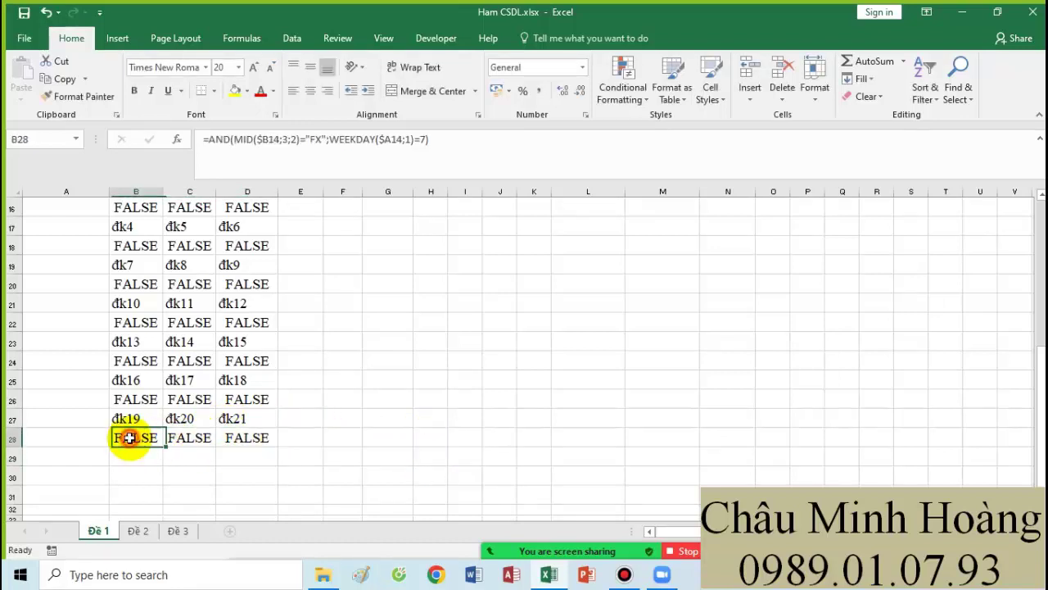
double_click(130, 438)
left_click(207, 438)
key("Delete")
key("Delete")
type("2")
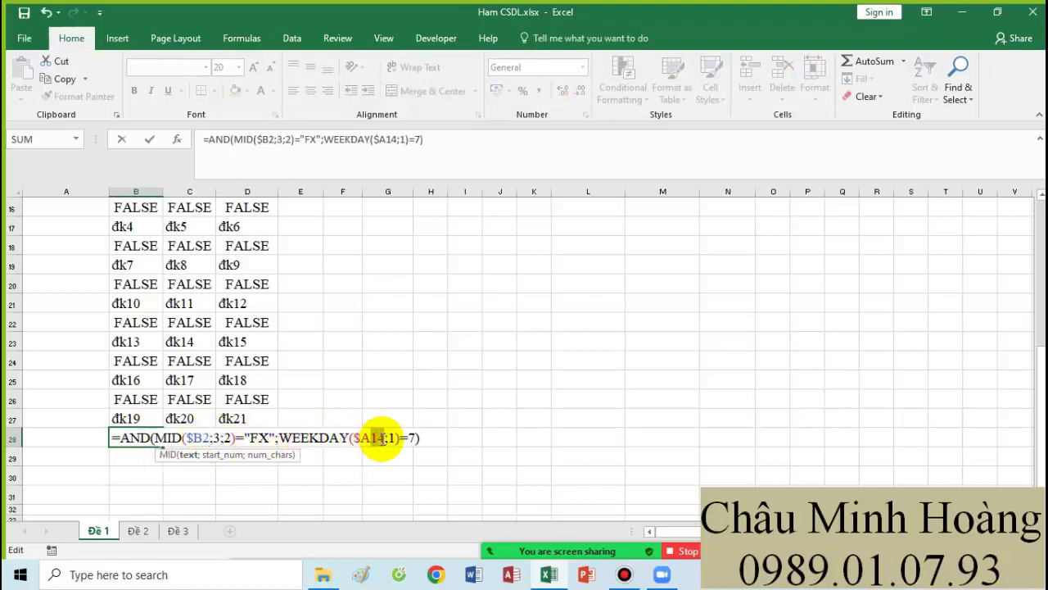
left_click(379, 438)
key("BackSpace")
key("Delete")
type("2")
key("Return")
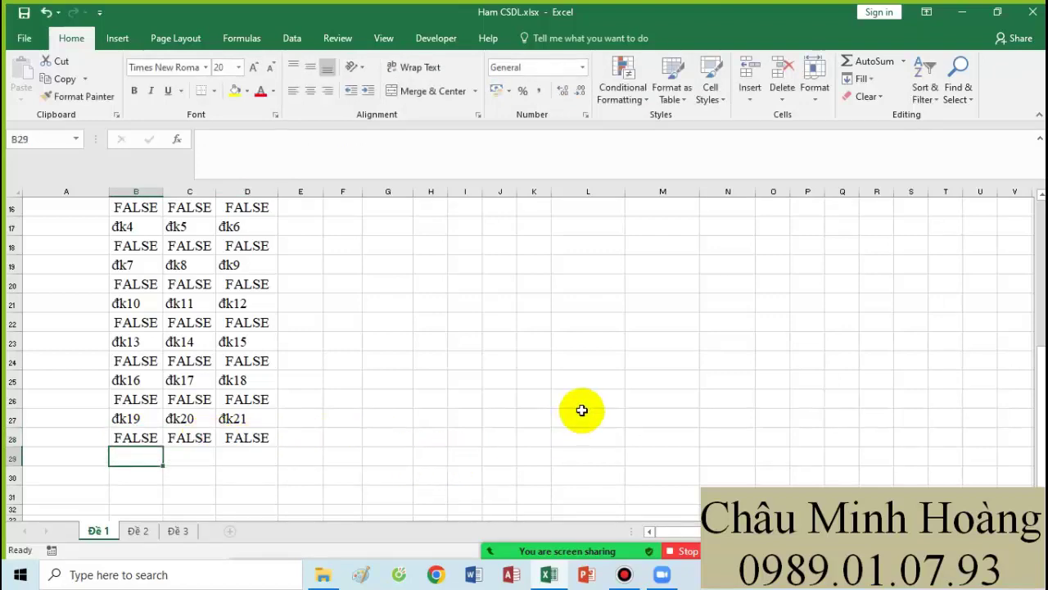
Step: Highlight the EX weekday 5 cell, M8, of the summary table in yellow
scroll(582, 409, "up", 5)
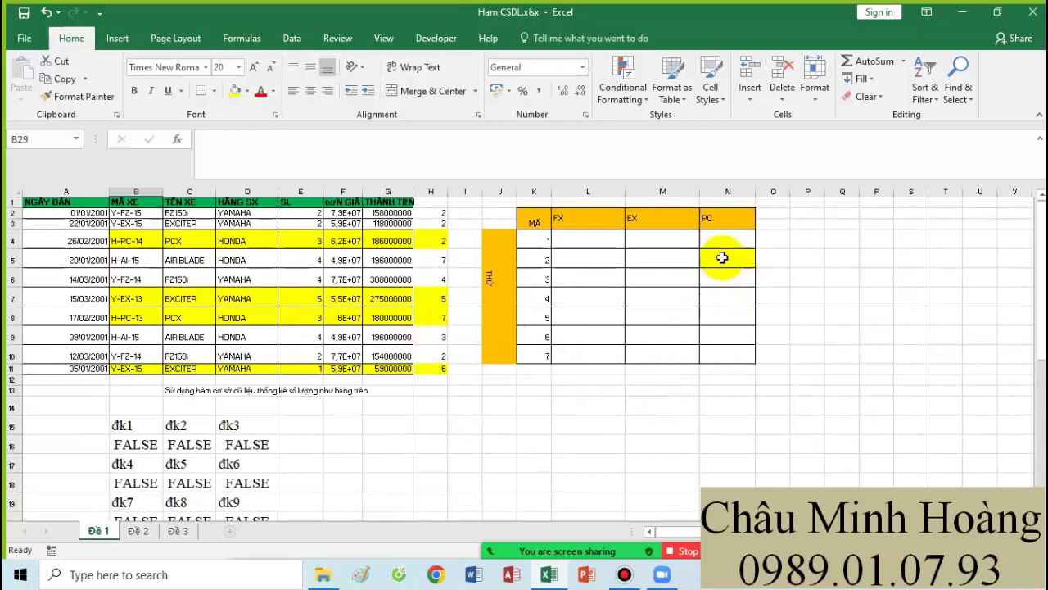
left_click(722, 258)
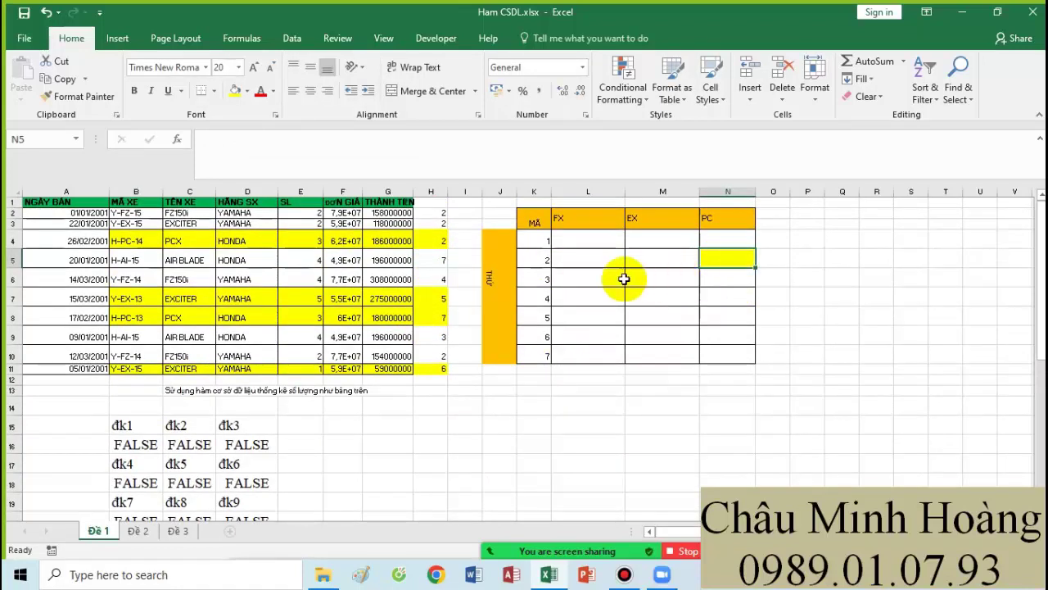
left_click_drag(437, 296, 142, 305)
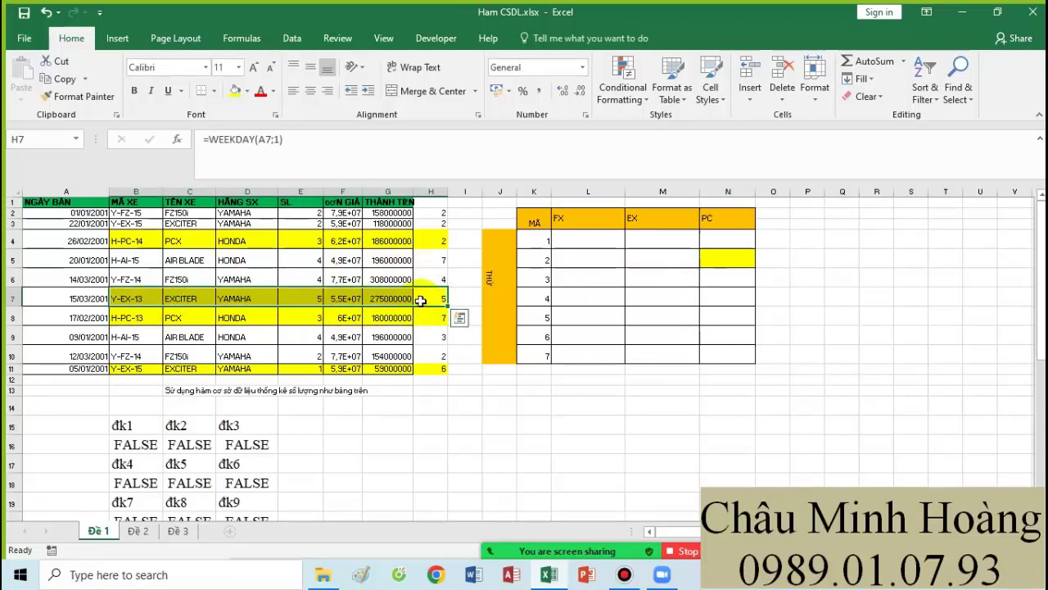
left_click(542, 316)
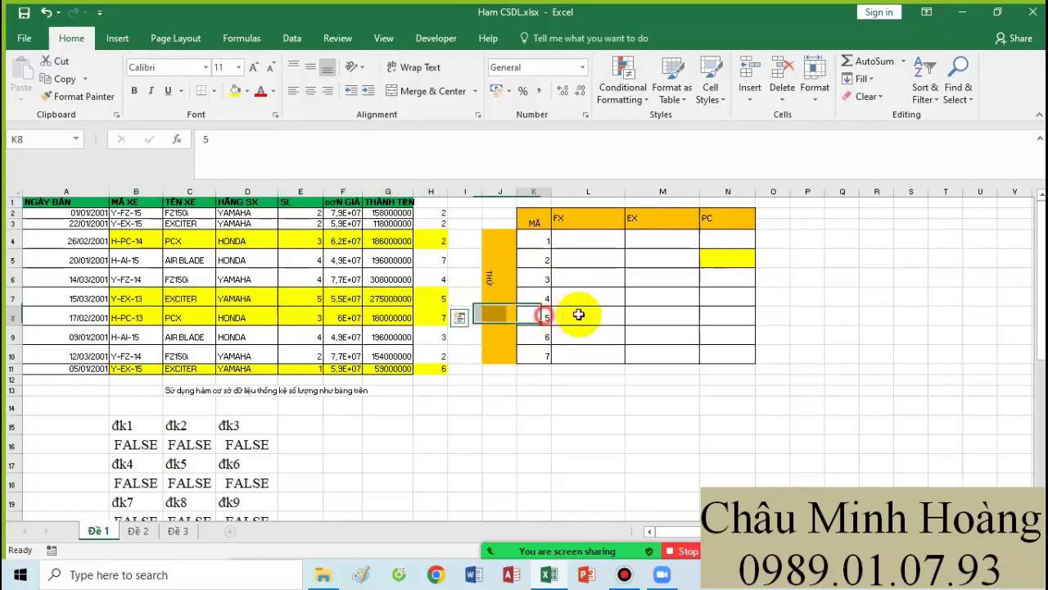
left_click(662, 316)
left_click(235, 91)
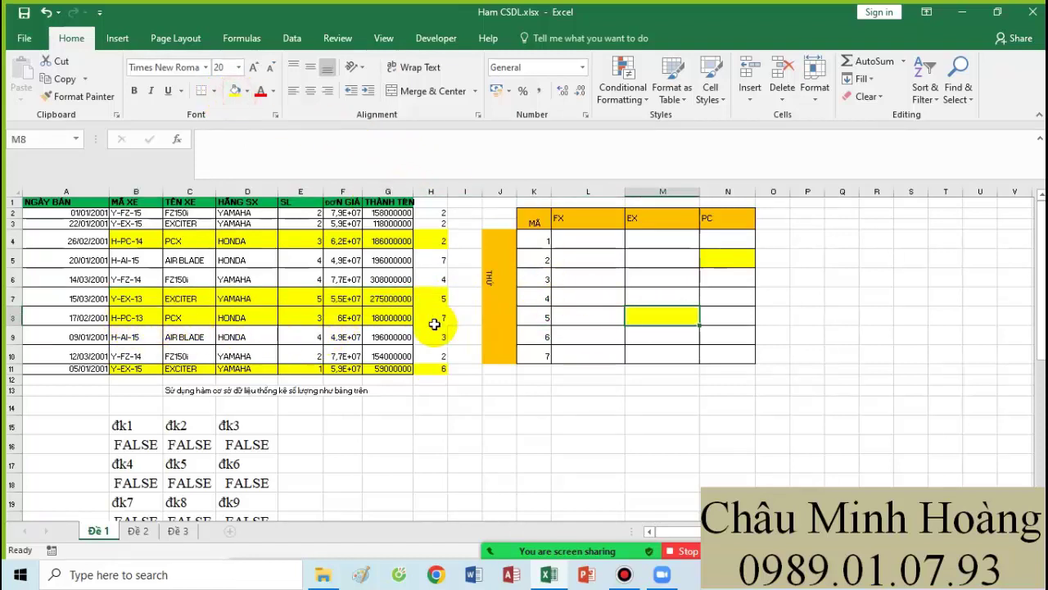
Step: Fill the PC weekday 7 cell N10 and the EX weekday 6 cell M9 with yellow
left_click(727, 354)
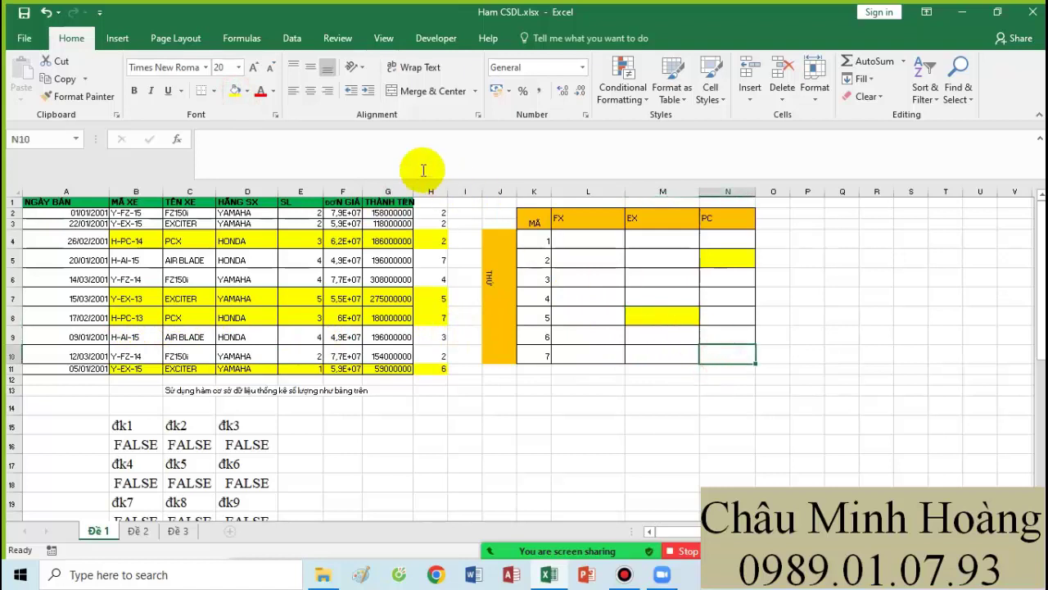
left_click(235, 90)
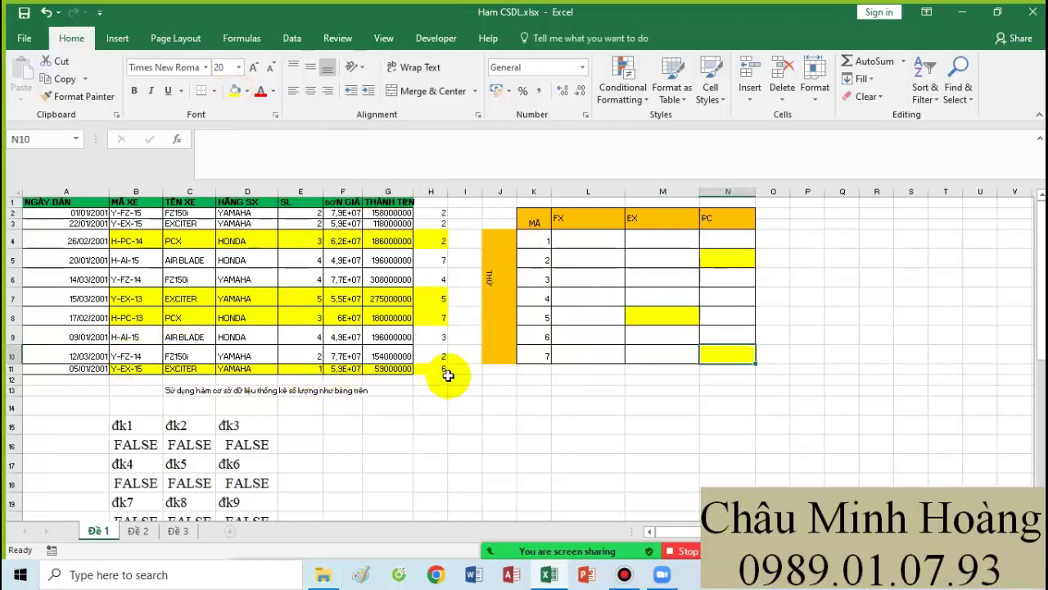
left_click(657, 333)
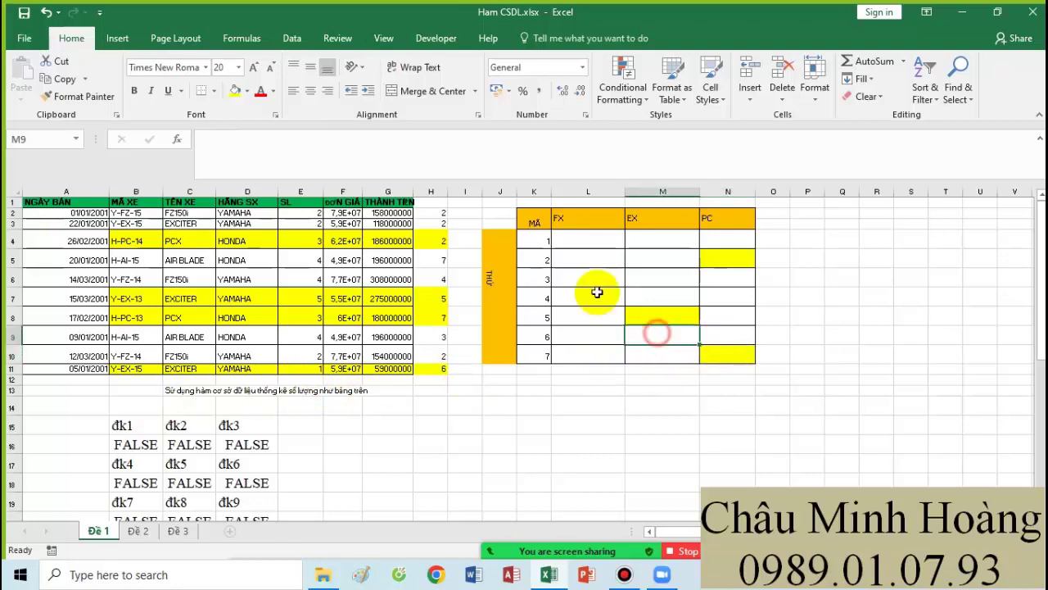
left_click(235, 90)
left_click(719, 260)
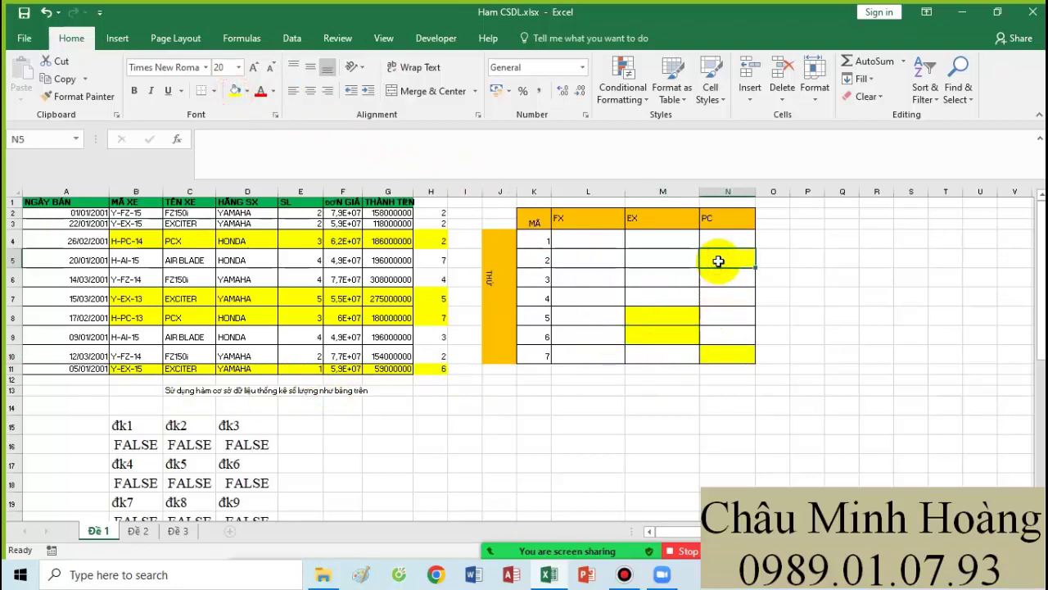
type("=dm")
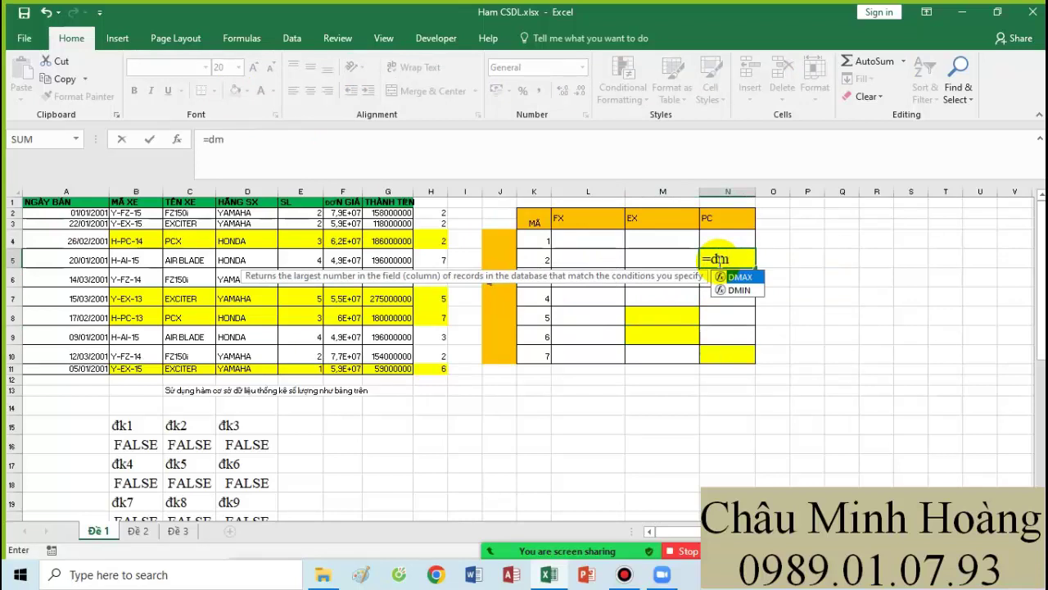
key("BackSpace")
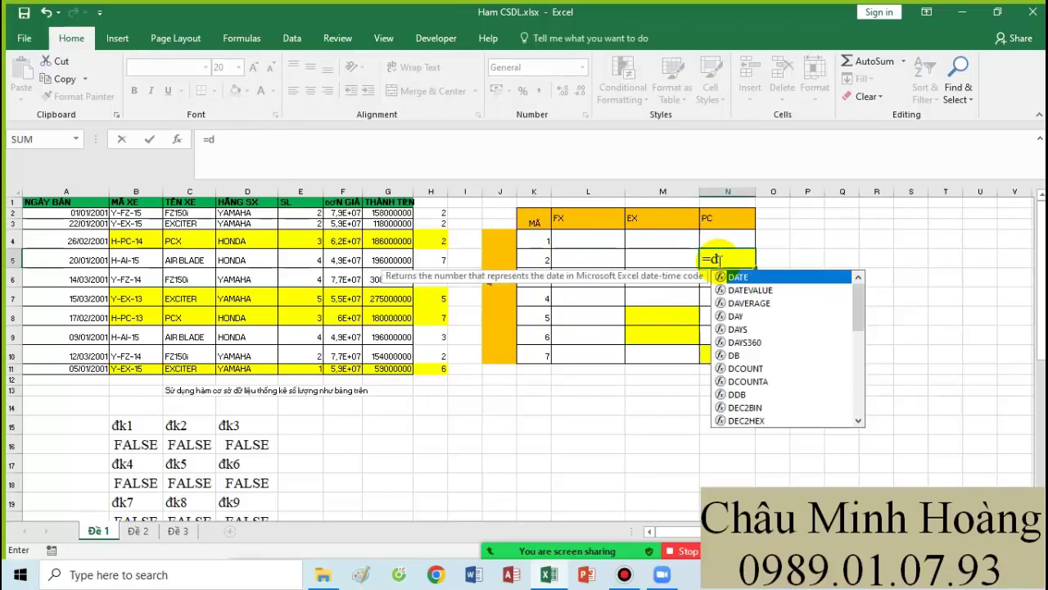
type("sum")
key("Tab")
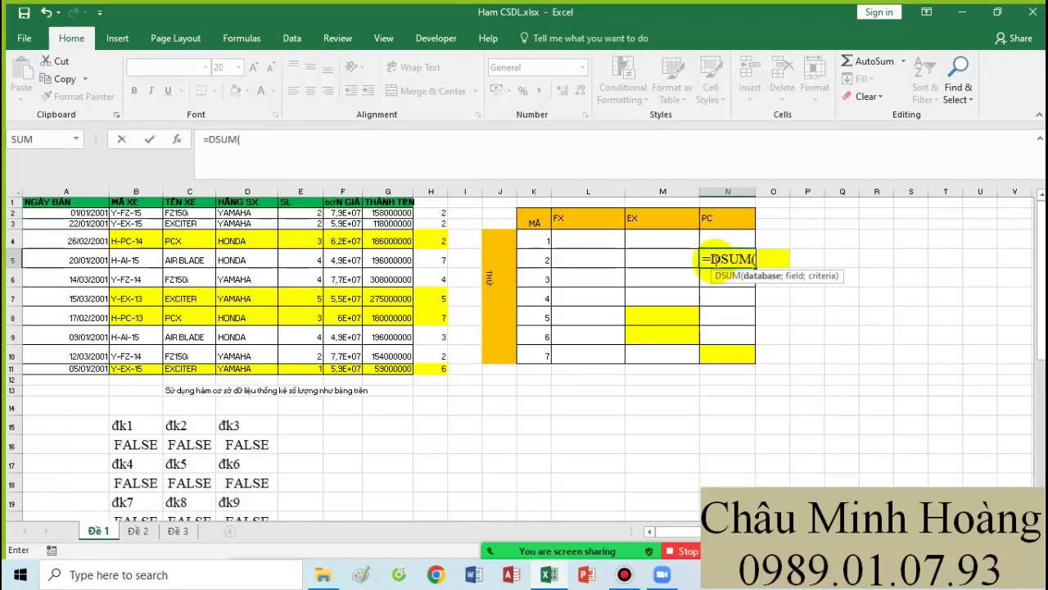
left_click_drag(70, 202, 406, 370)
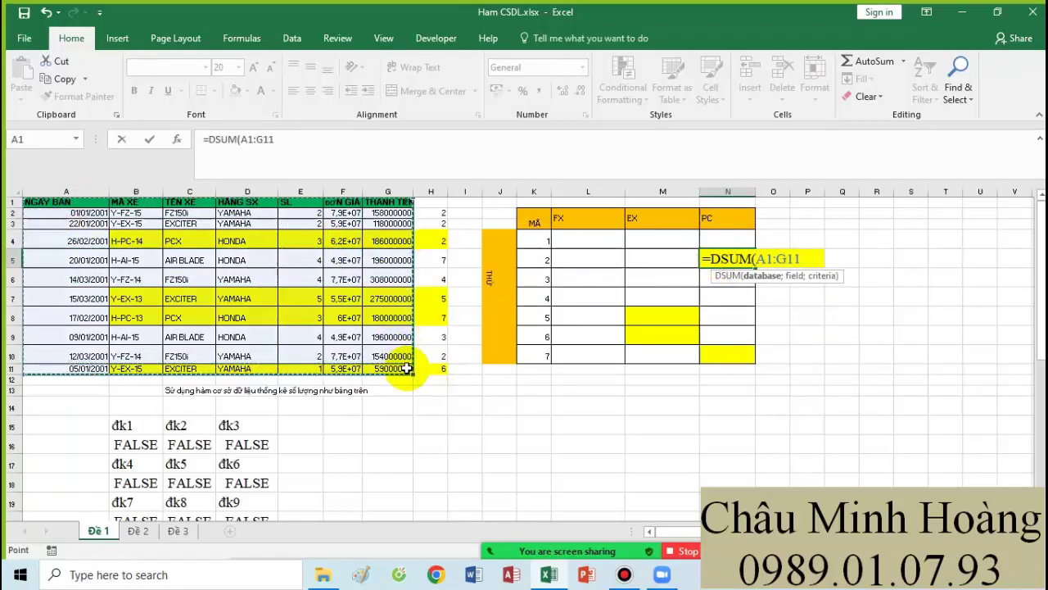
key("F4")
key("Escape")
Step: Start a DSUM formula in N5, the PC weekday 2 cell, with the absolute range $A$1:$G$11 as database
scroll(534, 435, "up", 4, "ctrl")
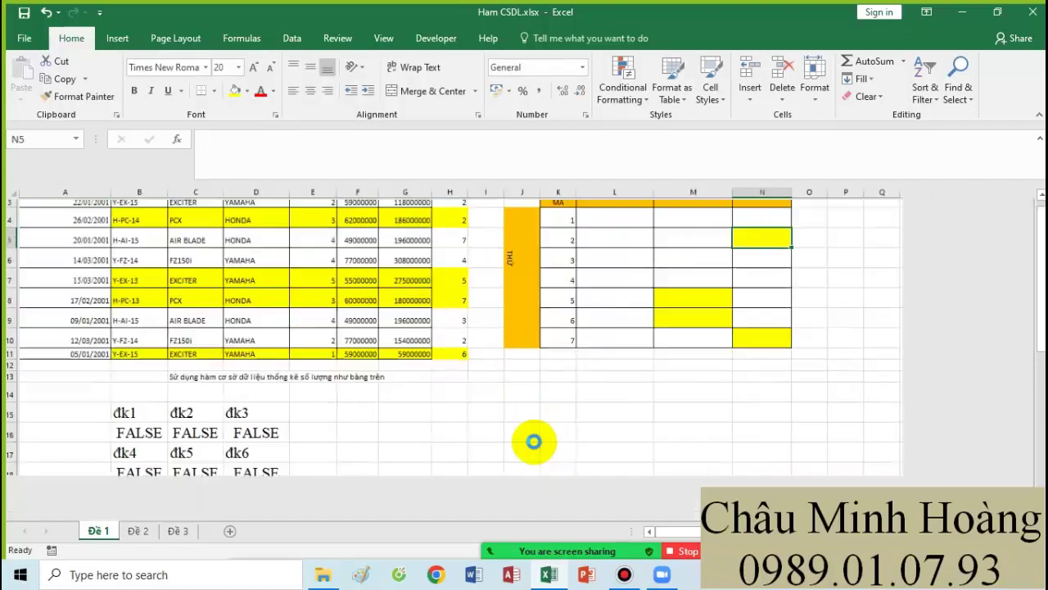
scroll(533, 435, "down", 2, "ctrl")
scroll(557, 423, "up", 2)
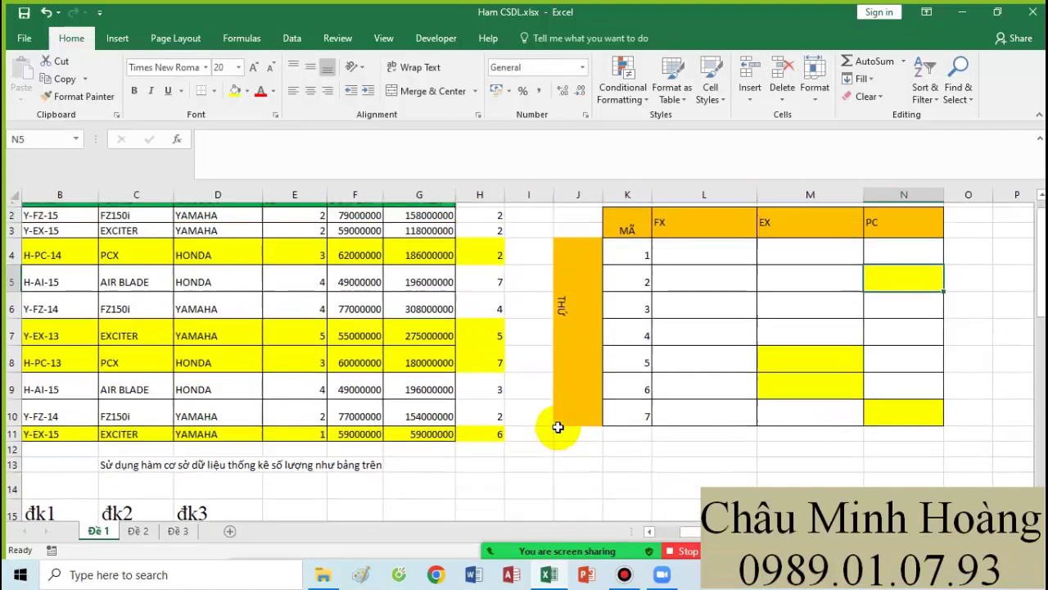
type("=d")
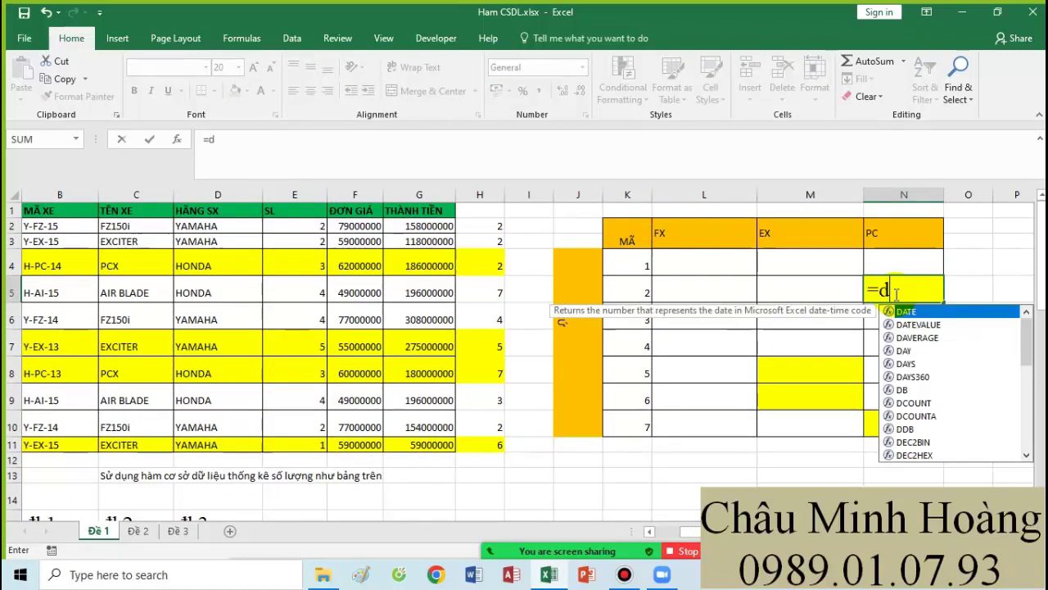
type("sum")
key("Tab")
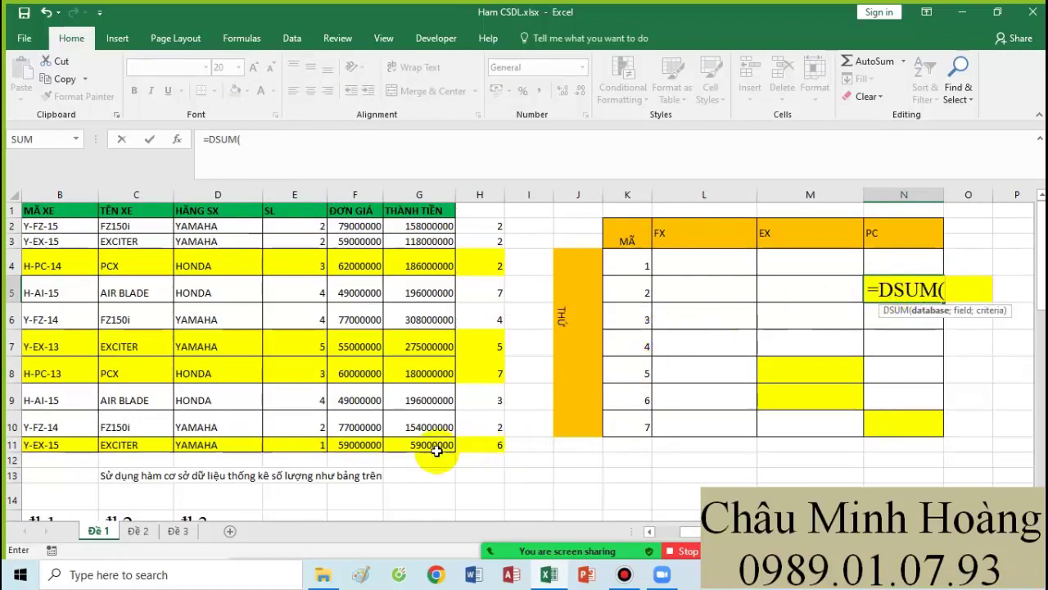
left_click_drag(438, 445, 29, 209)
key("F4")
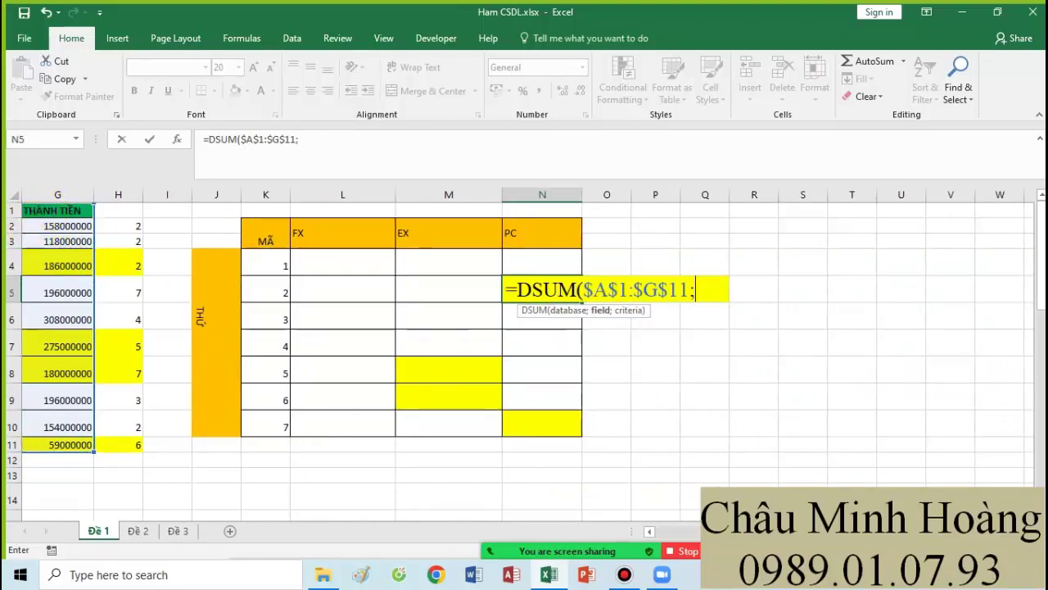
Step: Complete the DSUM formula in N5 with the SL header E1 as field and D17:D18 as criteria
scroll(557, 520, "left", 3)
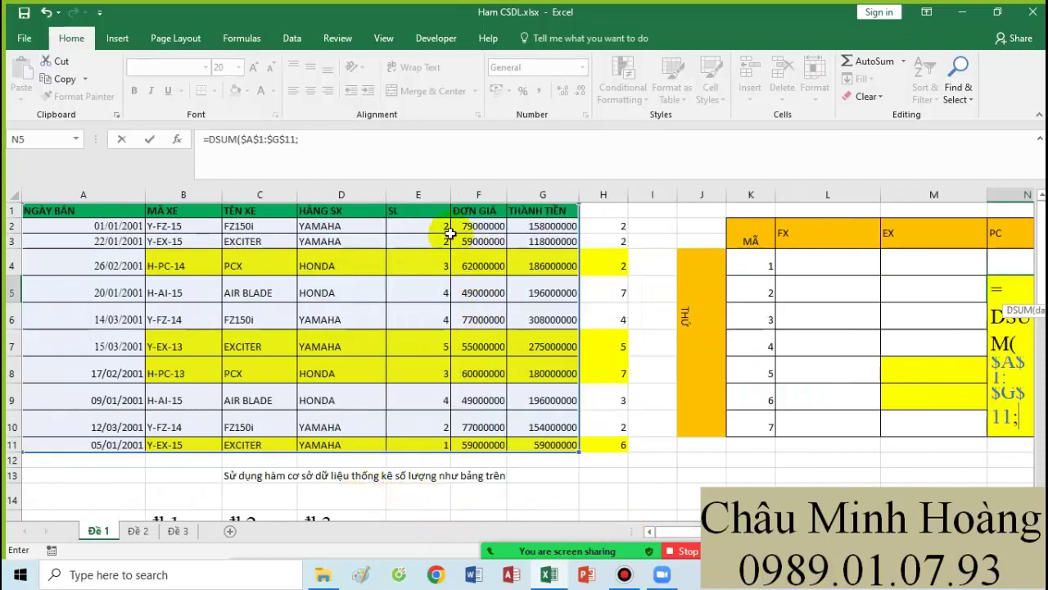
left_click(405, 211)
type(";")
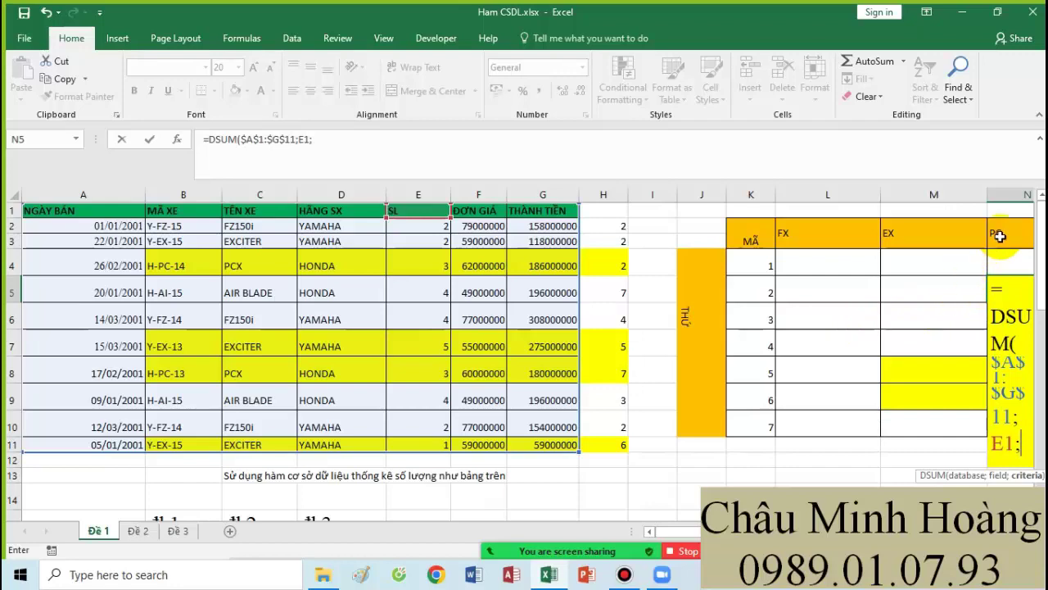
scroll(526, 436, "down", 1)
scroll(526, 436, "down", 3)
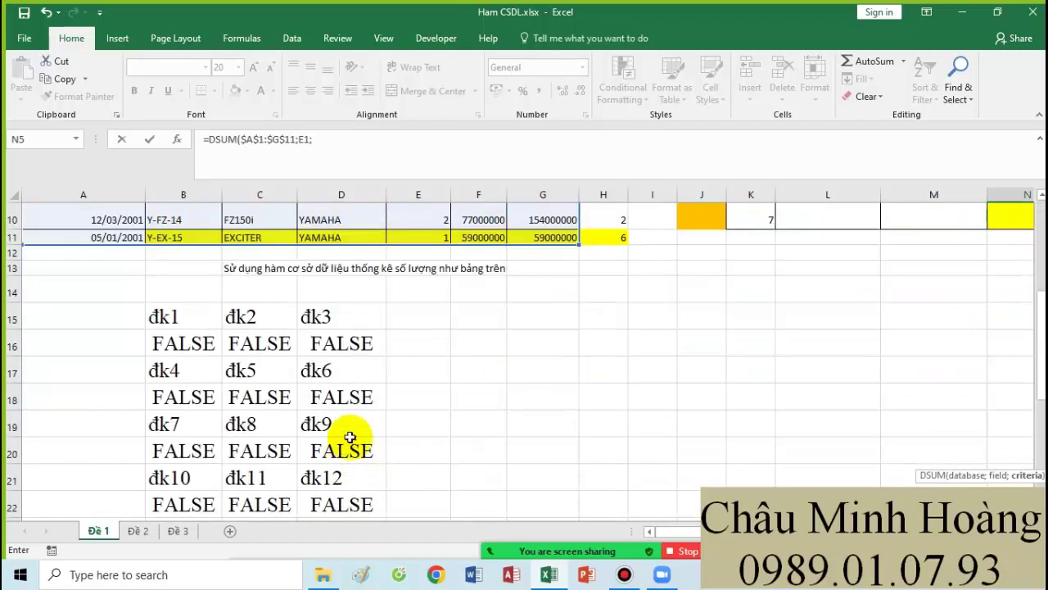
left_click_drag(346, 374, 348, 390)
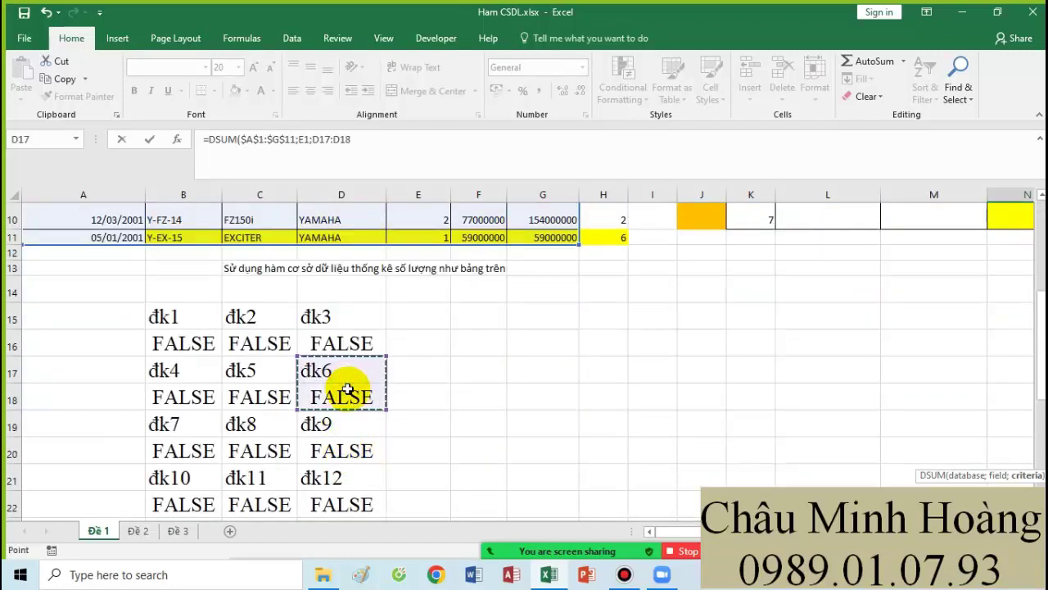
key("Return")
left_click(905, 292)
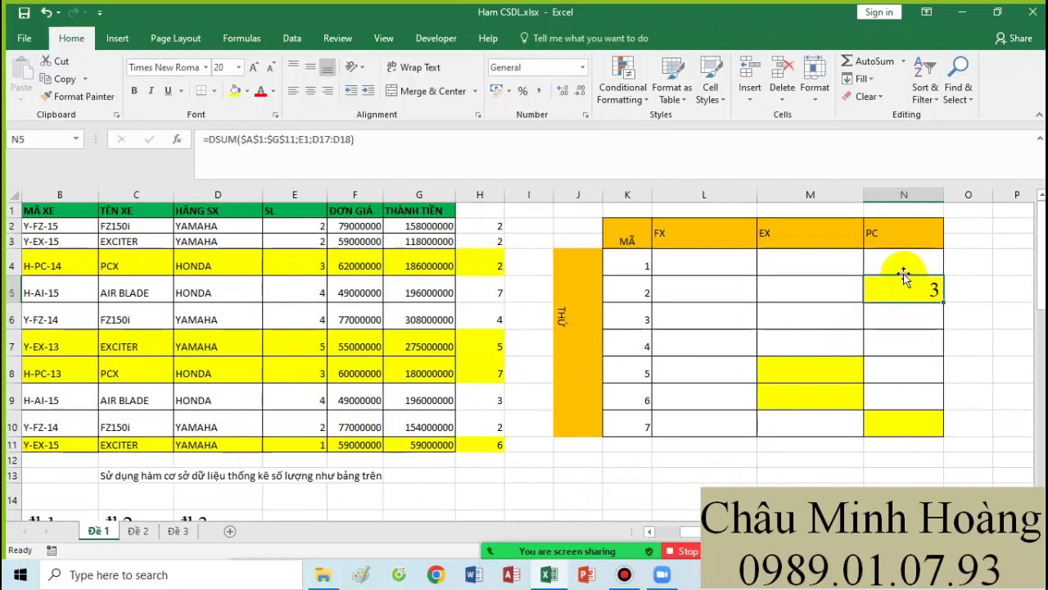
left_click(903, 270)
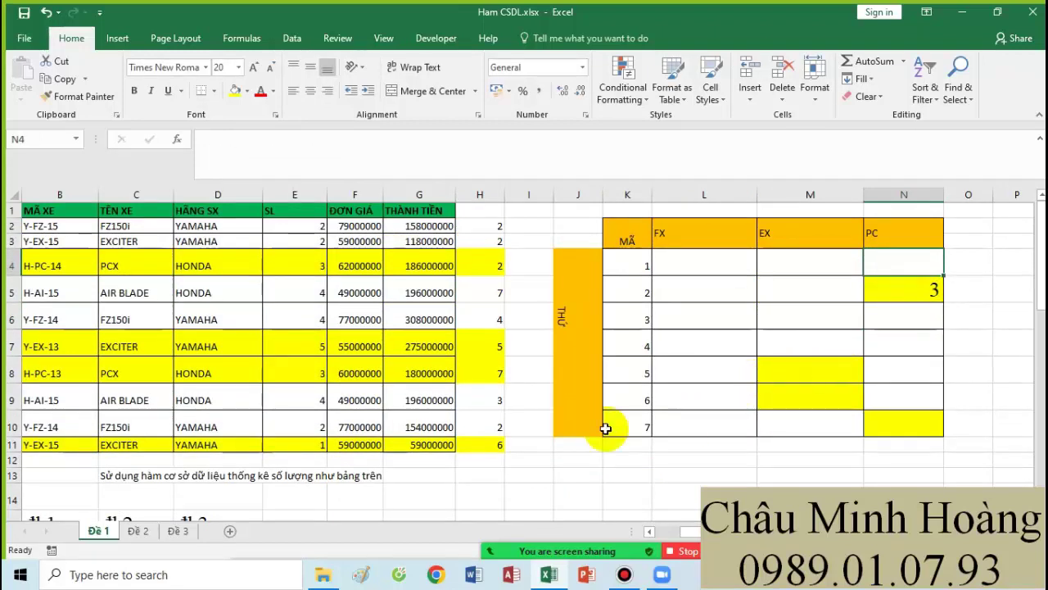
scroll(606, 428, "down", 4)
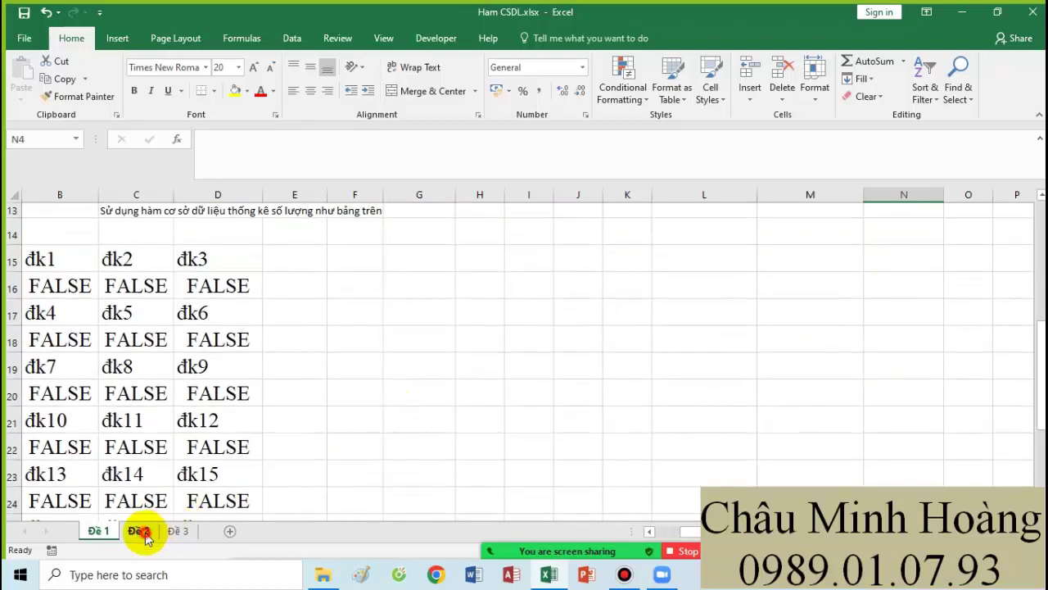
Step: Switch to sheet Đề 2 and format the empty range F17:I22 beside the statistics table as Times New Roman 24
left_click(141, 533)
scroll(278, 483, "down", 3)
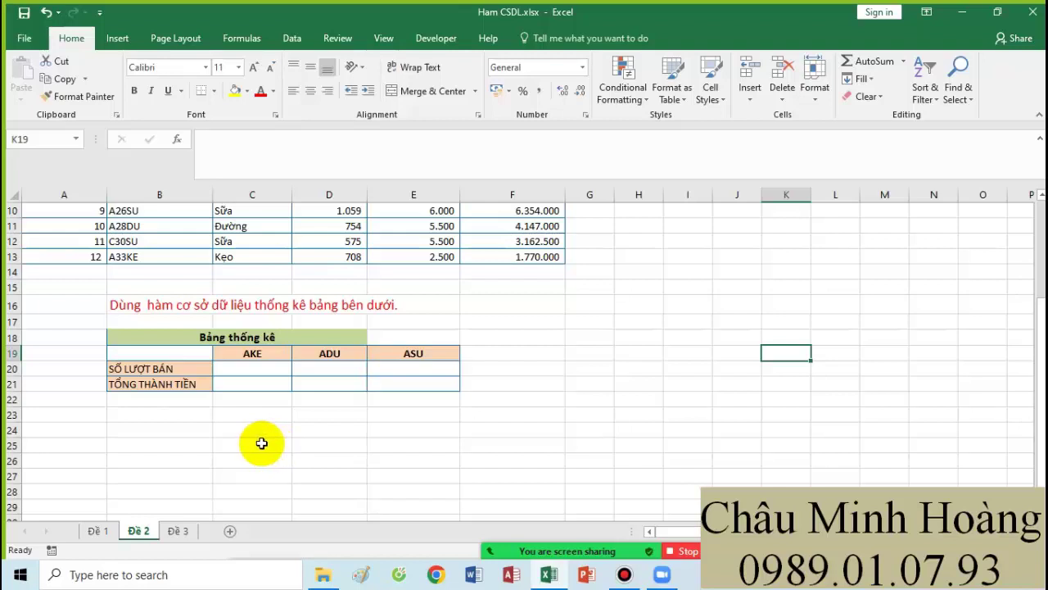
left_click(260, 373)
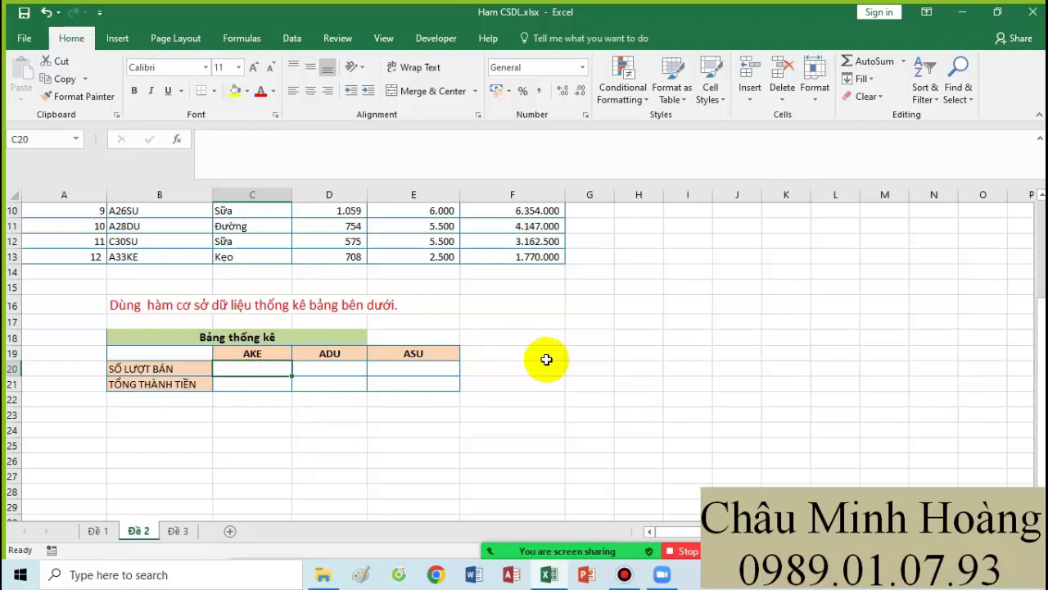
left_click_drag(578, 329, 660, 341)
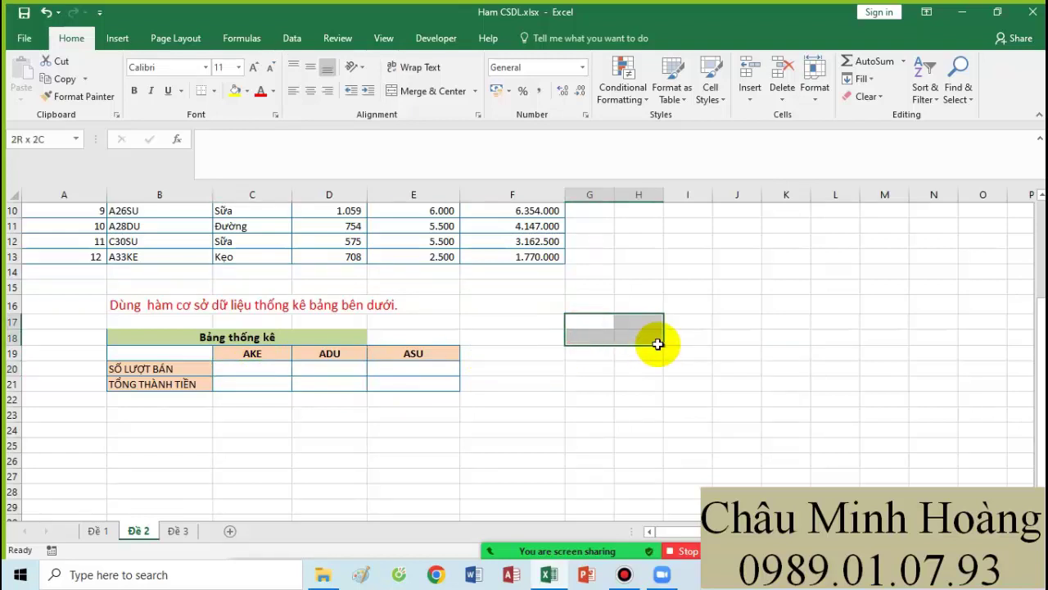
left_click(540, 328)
mouse_move(595, 328)
left_mouse_down()
mouse_move(574, 325)
mouse_move(669, 368)
mouse_move(669, 393)
left_mouse_up()
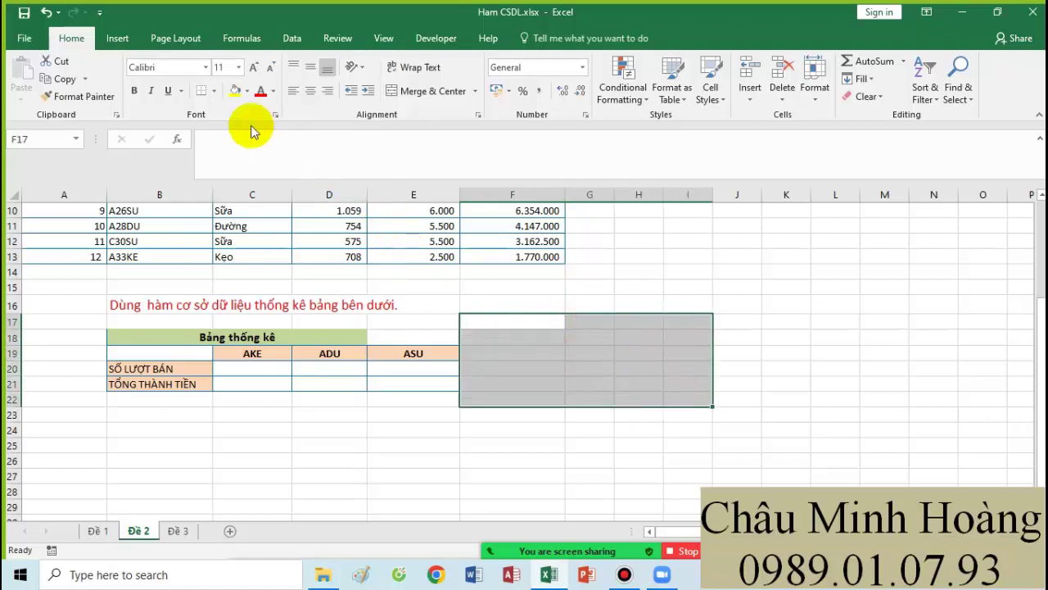
left_click(238, 68)
left_click(224, 231)
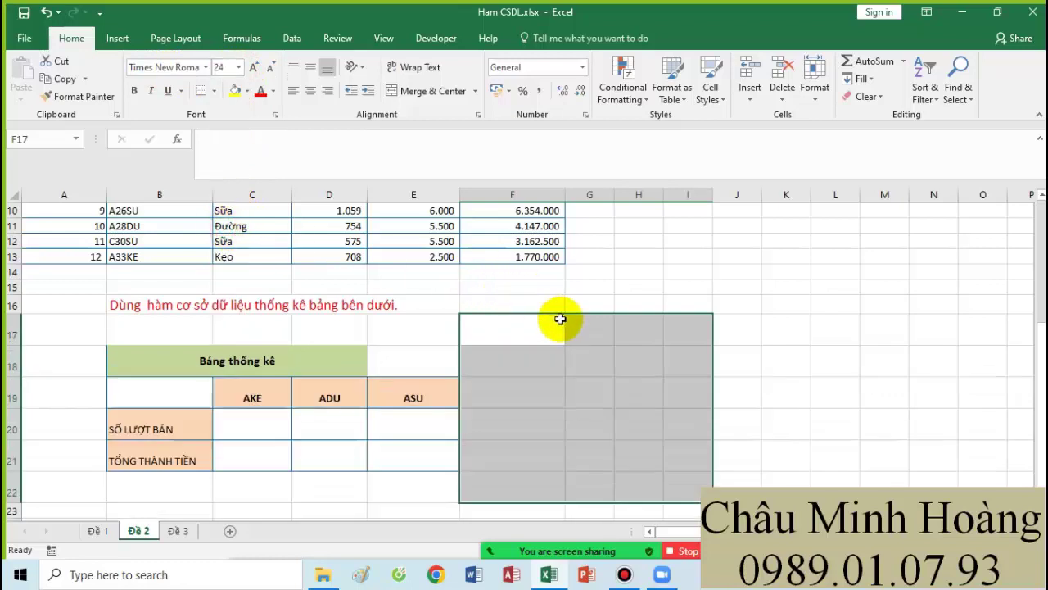
Step: Enter the criteria headings dk1 in G17 and đk2 in I17
left_click(609, 333)
type("dk")
key("Return")
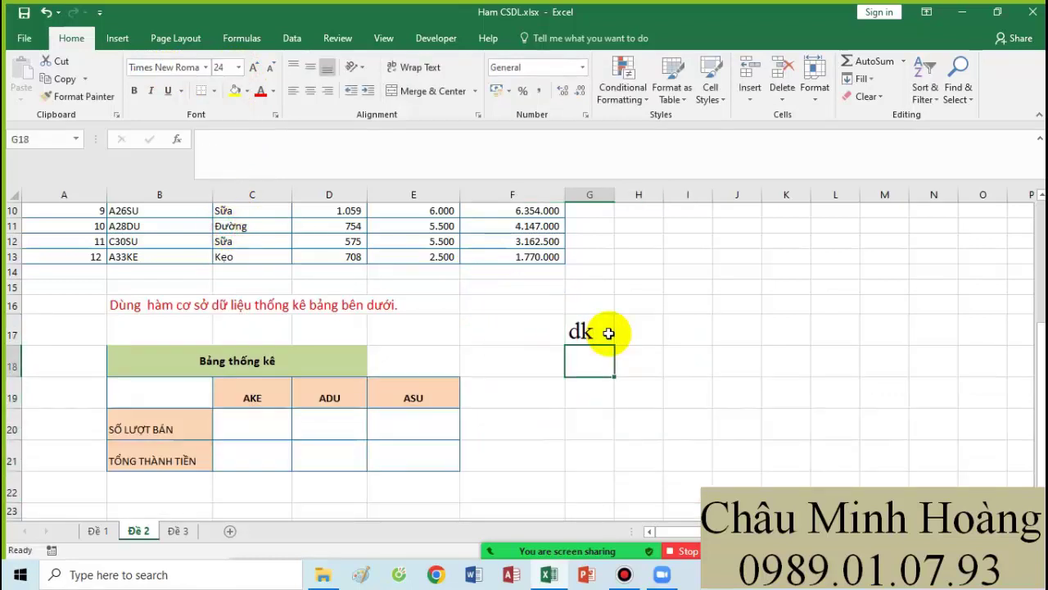
left_click(600, 333)
type("1")
left_click(683, 330)
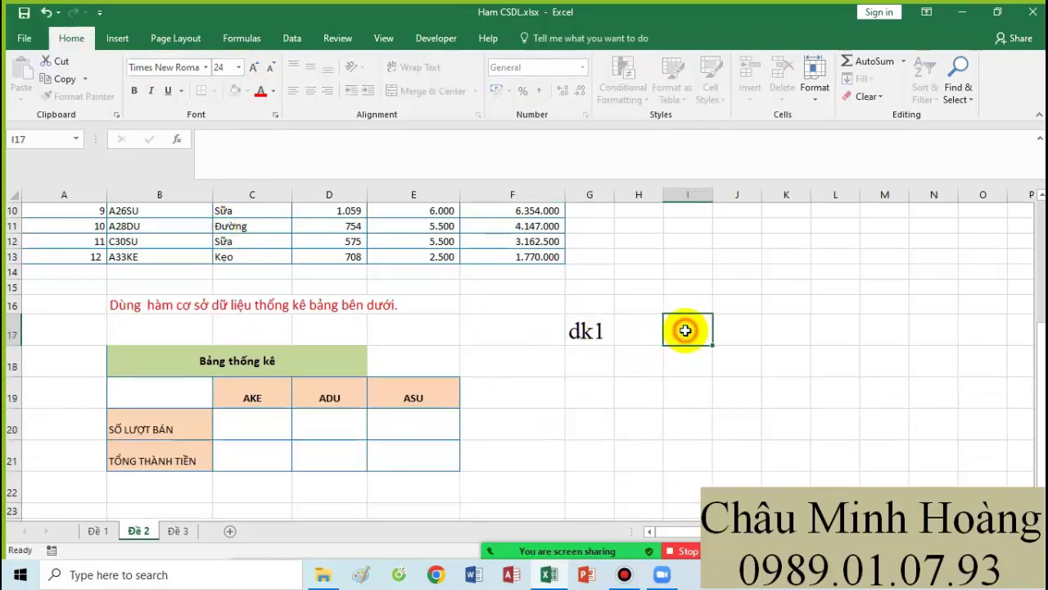
type("đk2")
key("Return")
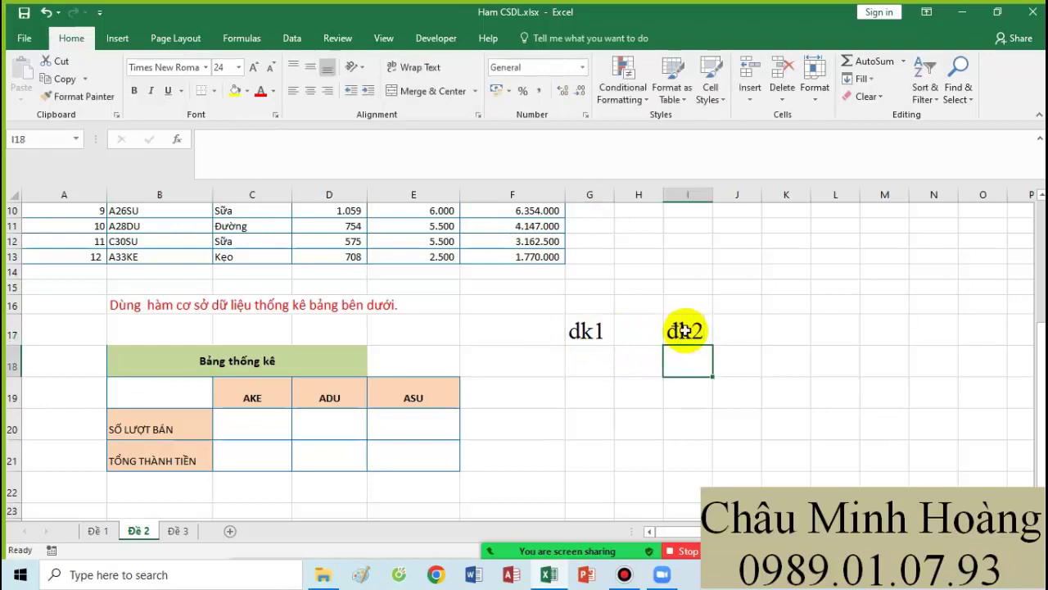
Step: Enter the third criteria heading đk3 in K17
left_click(599, 358)
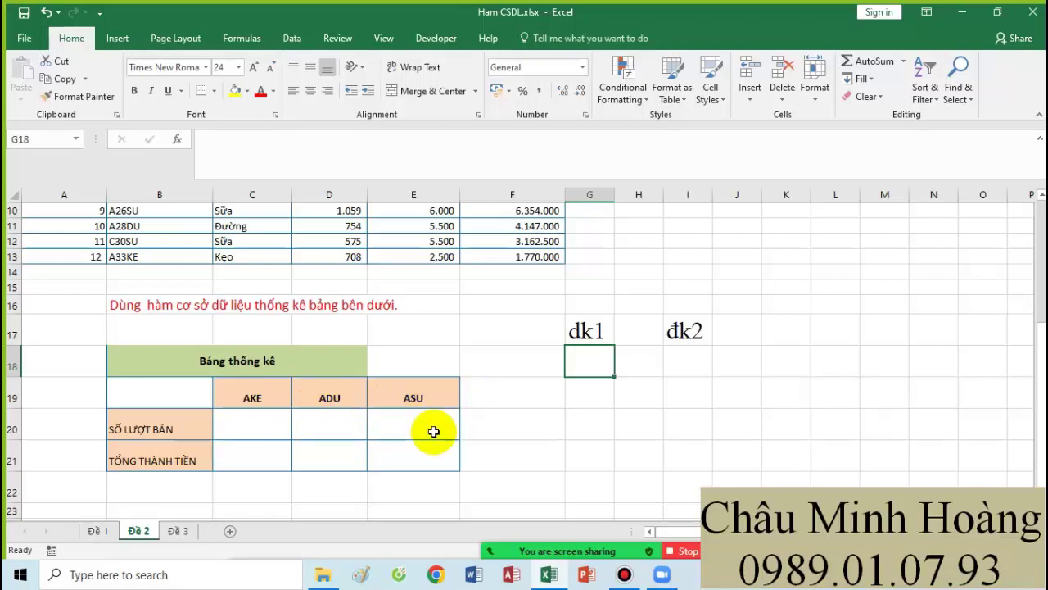
left_click(795, 337)
type("đ")
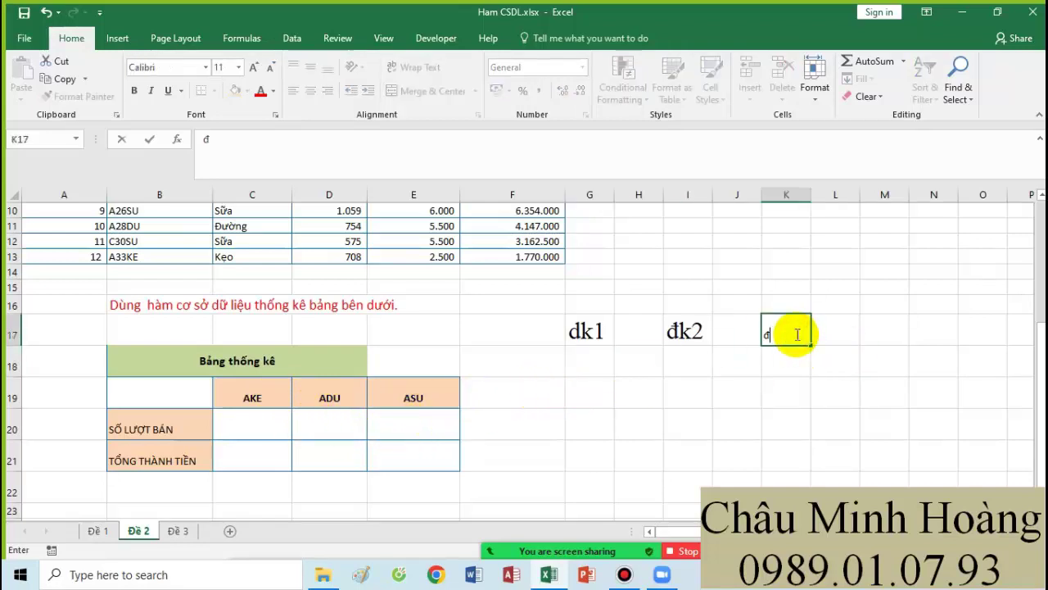
type("k3")
left_click(643, 361)
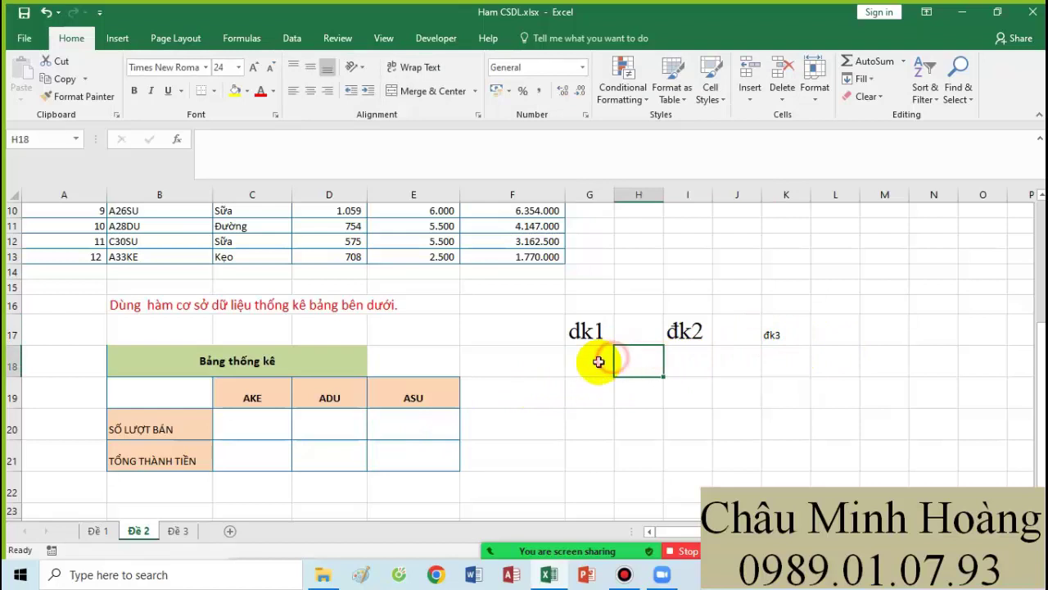
Step: Start an AND formula in G18 comparing the first character of item code B2, extracted with LEFT, to "A"
left_click(599, 362)
type("=and(")
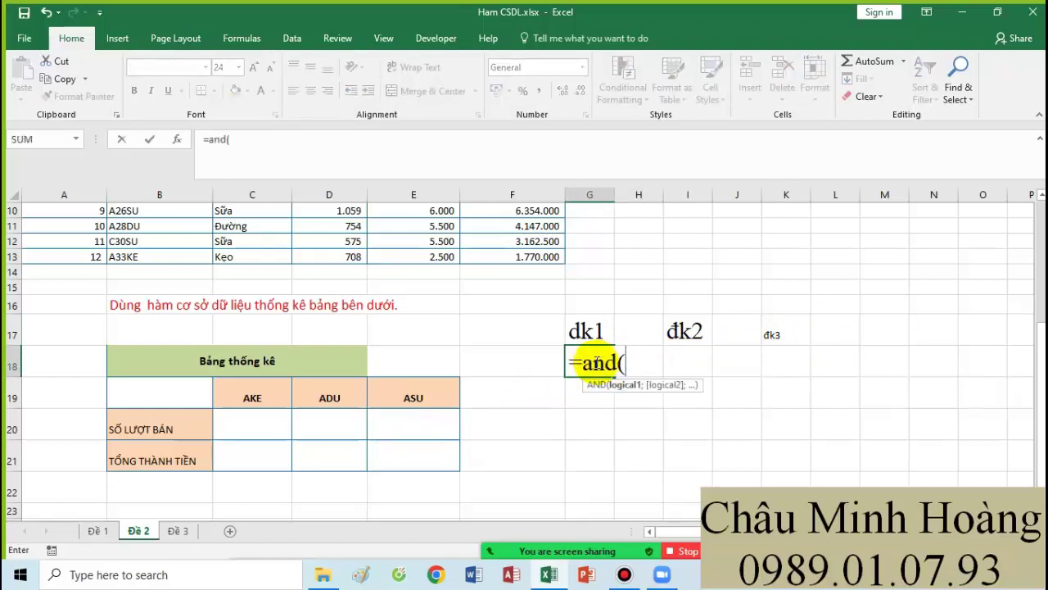
type("lef")
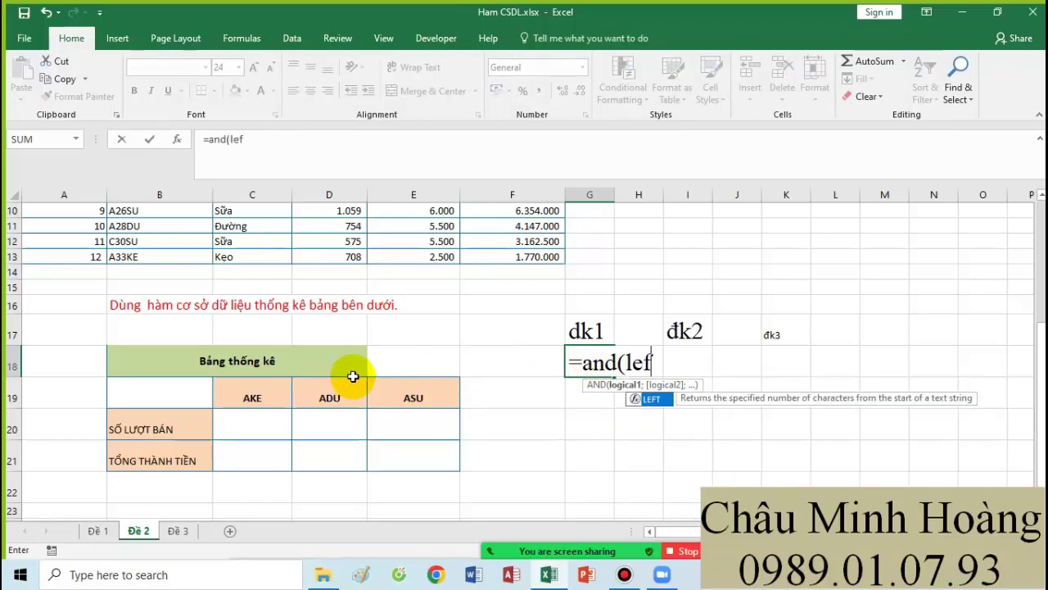
key("Tab")
scroll(238, 393, "up", 3)
left_click(163, 227)
scroll(370, 335, "down", 2)
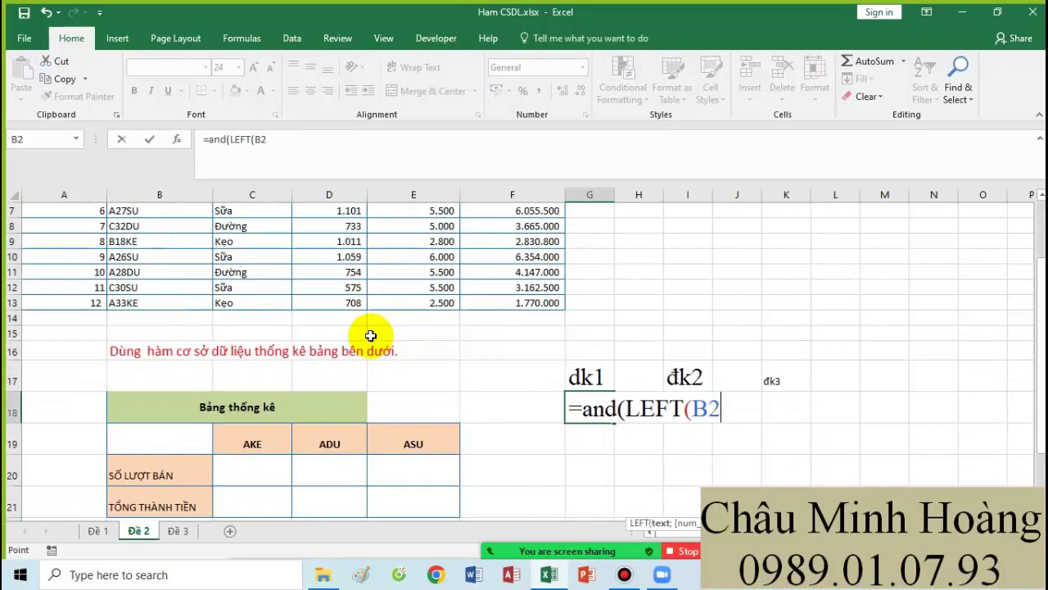
type(";1)&")
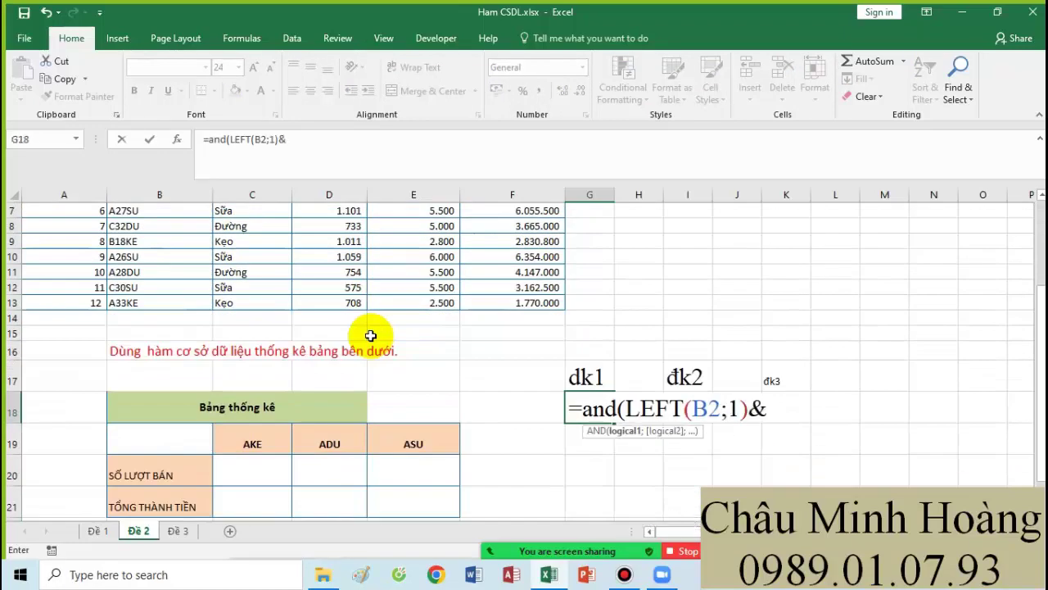
key("BackSpace")
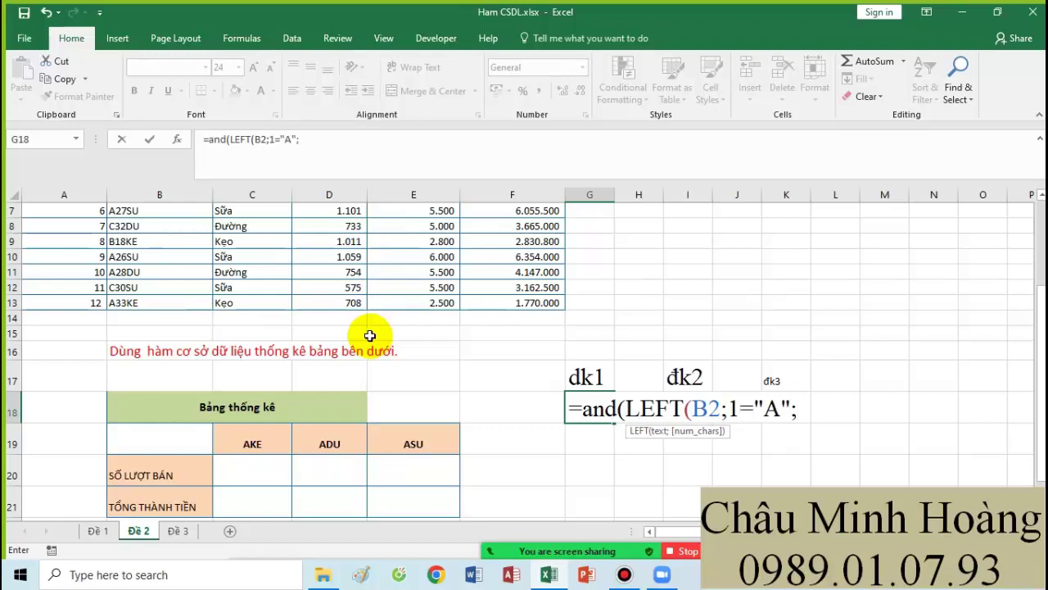
Step: Add a second condition to the G18 formula comparing RIGHT(B2;2) to "KE"
type("RIGHT(")
scroll(367, 335, "up", 2)
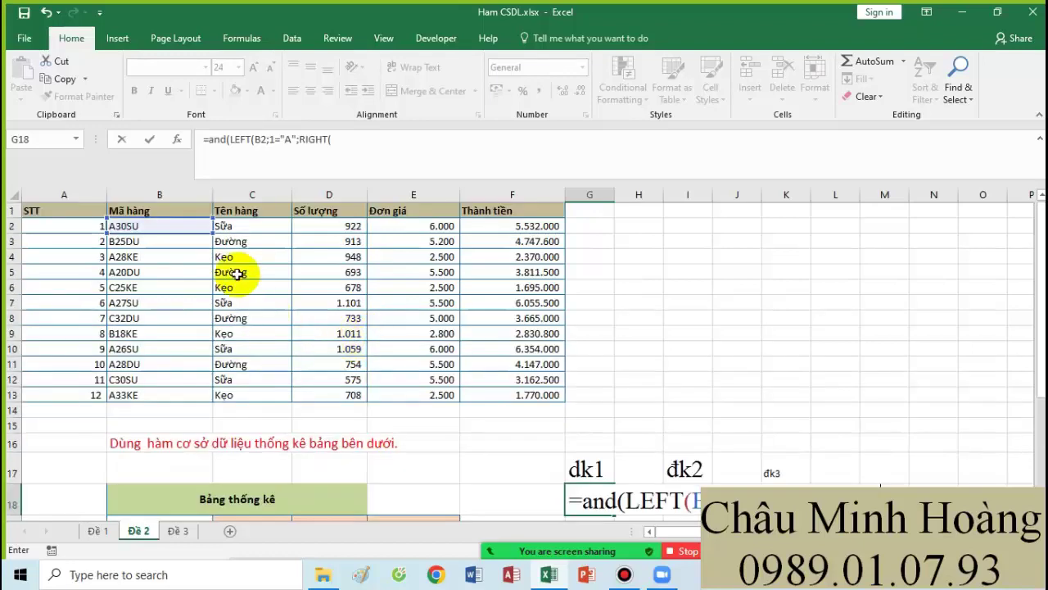
left_click(166, 228)
scroll(444, 359, "down", 2)
type(";2")
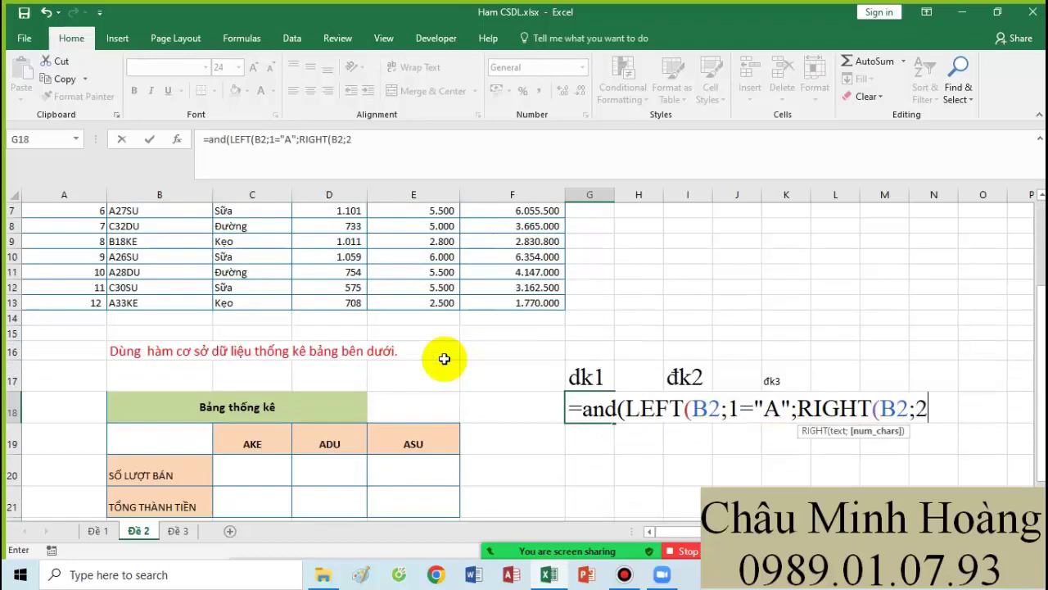
type(")=\"KE")
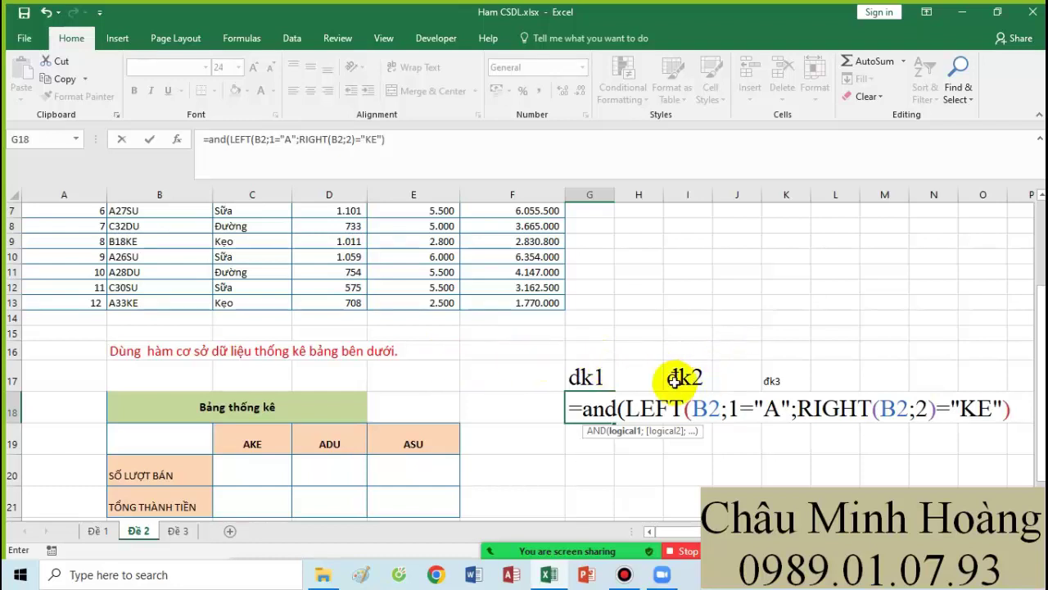
Step: Rework the G18 formula by removing the AND wrapper, closing LEFT(B2;1) and joining it to RIGHT(B2;2) with &
key("Delete")
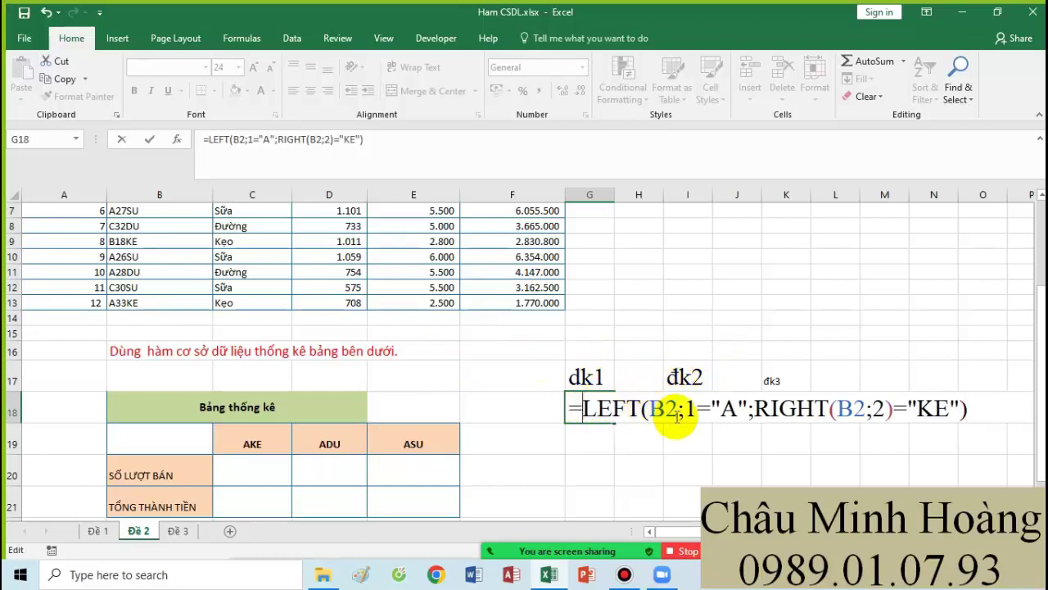
left_click(729, 410)
left_click_drag(750, 407, 688, 408)
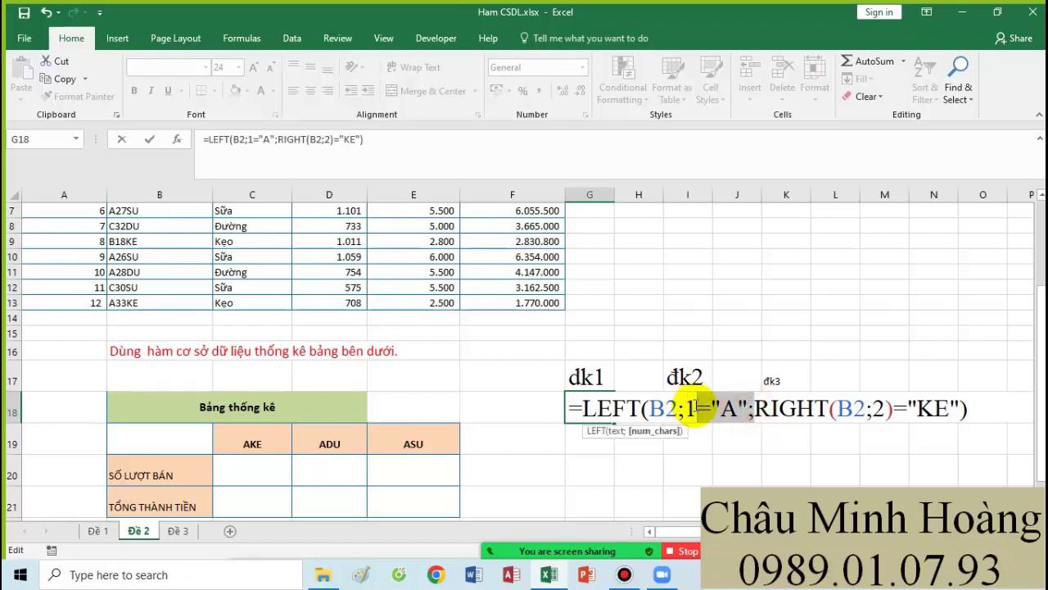
left_click(698, 408)
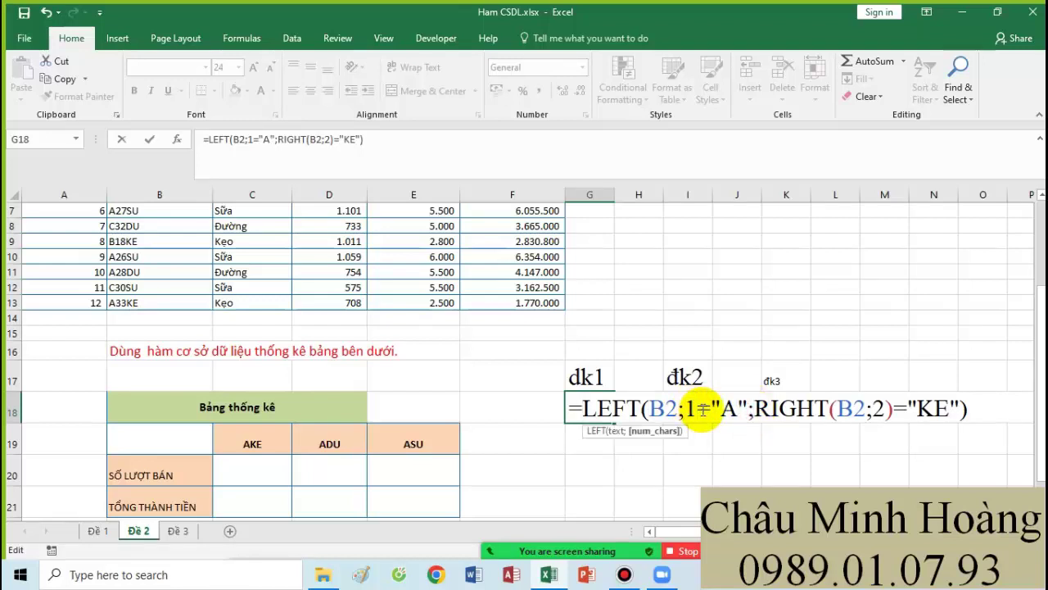
type(")")
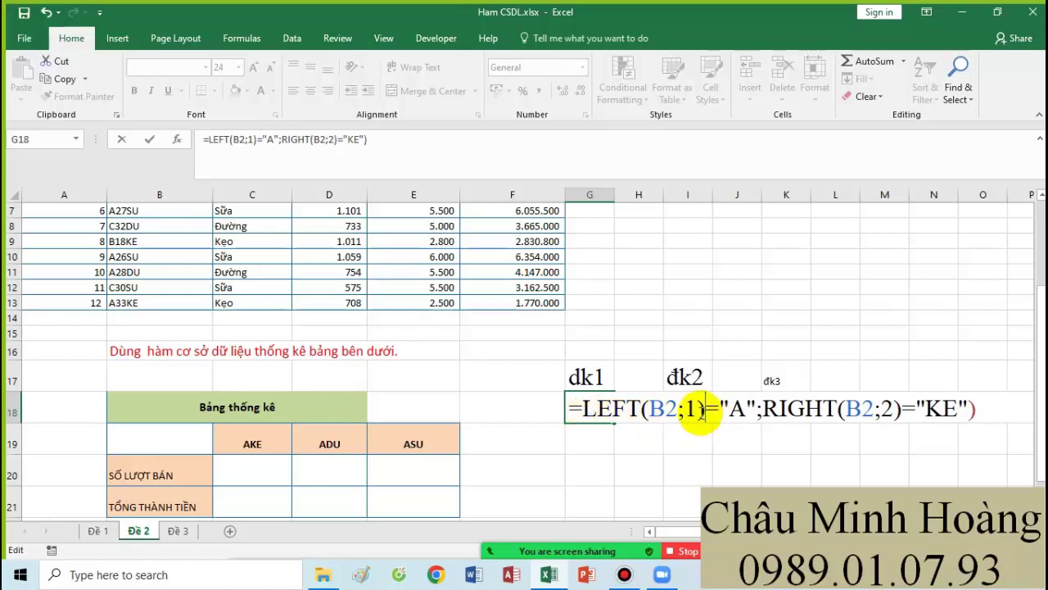
left_click_drag(709, 410, 760, 412)
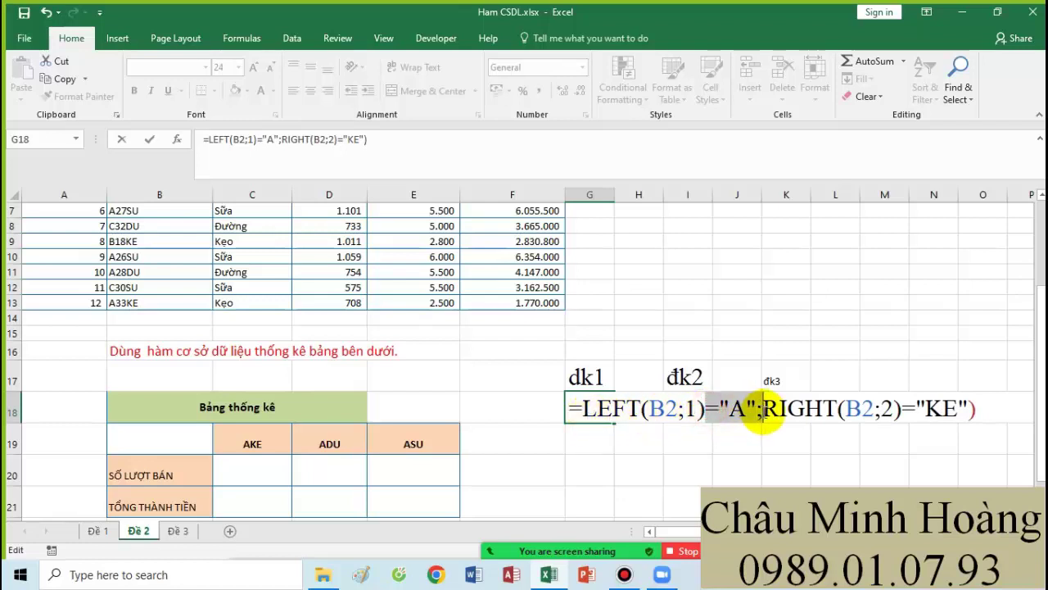
type("&")
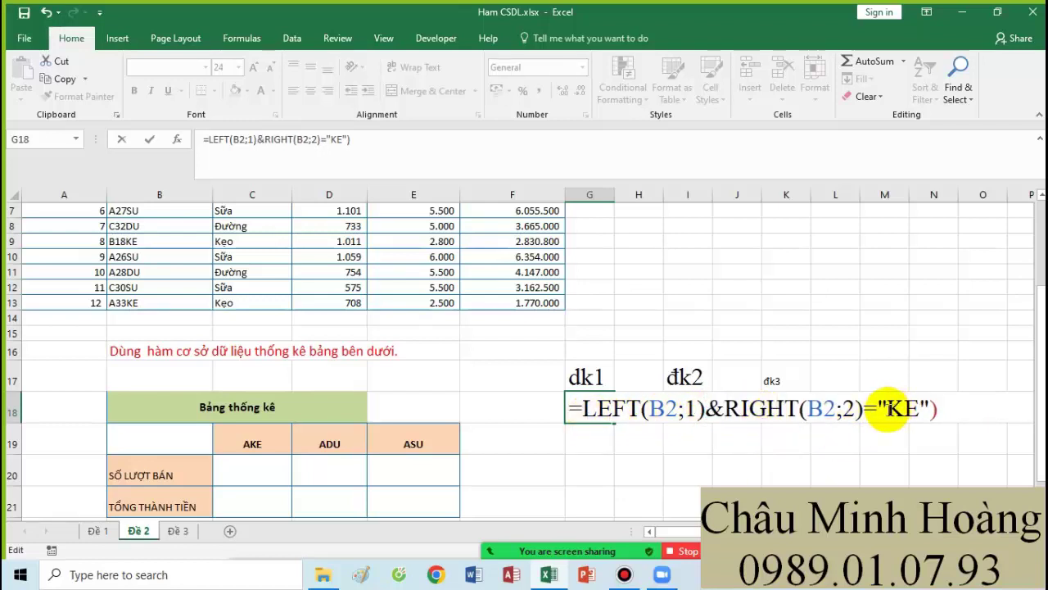
Step: Set the compared text in G18 to "AKE", remove the extra closing parenthesis and enter the formula
left_click(888, 408)
type("A")
left_click(963, 410)
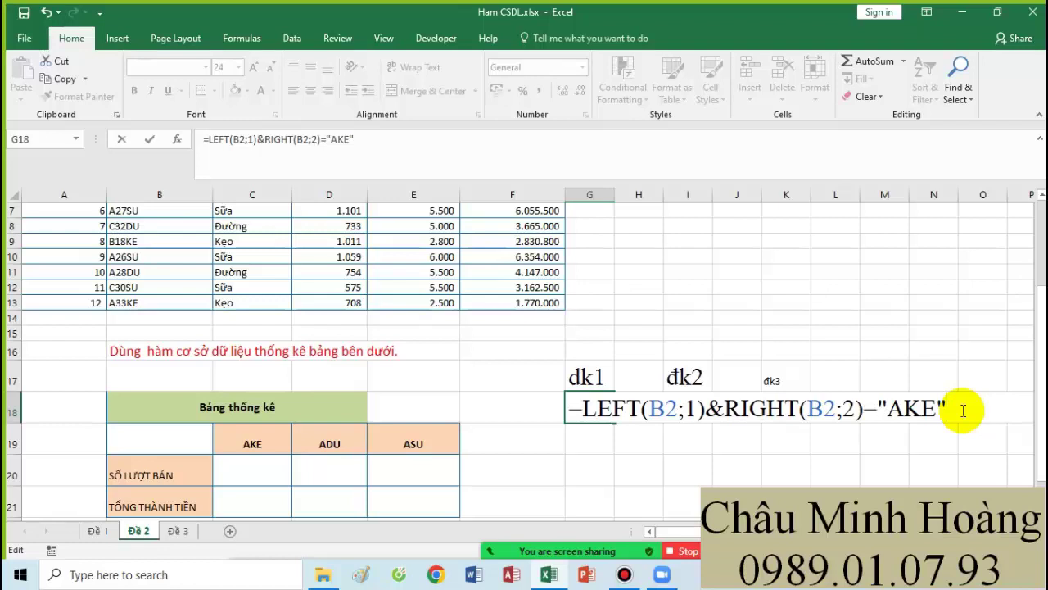
key("Return")
left_click(273, 466)
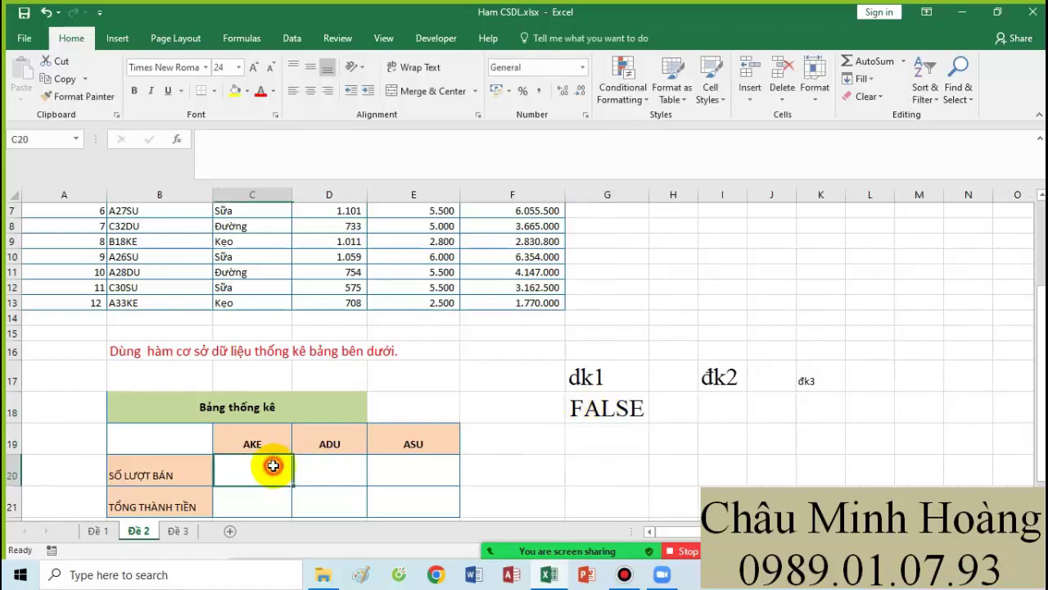
type("=s")
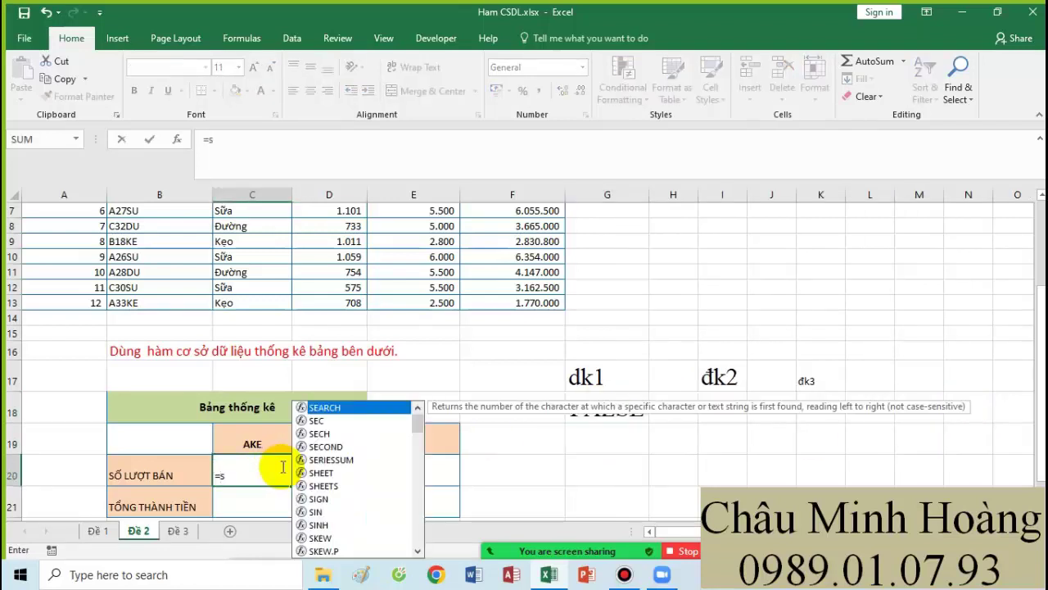
key("BackSpace")
type("d")
key("Escape")
key("Escape")
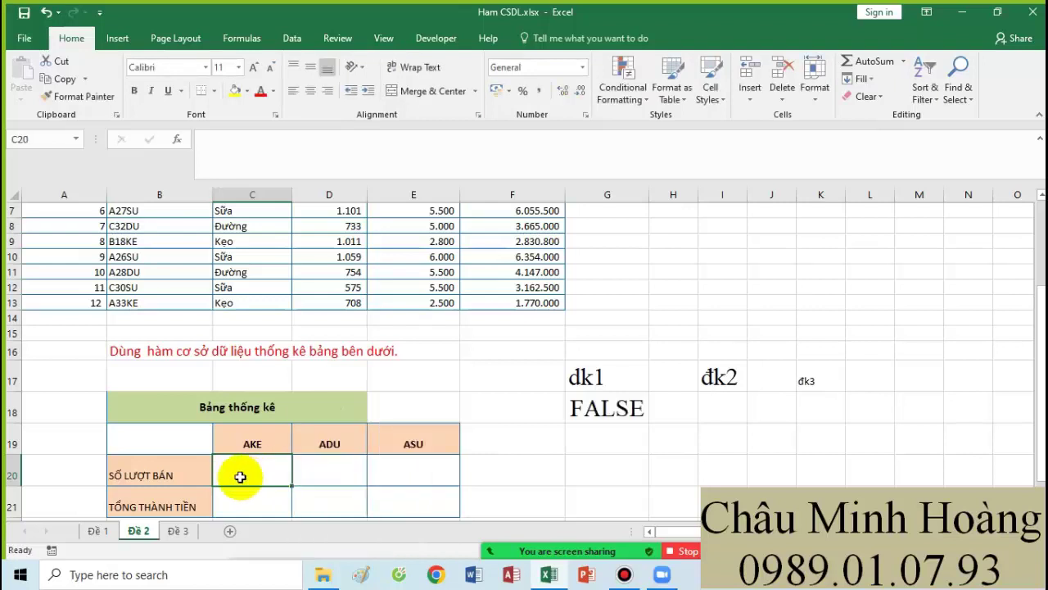
Step: Set C20's font size to 22 and start a DSUM formula there with the absolute range $A$1:$F$13 as database
left_click(237, 71)
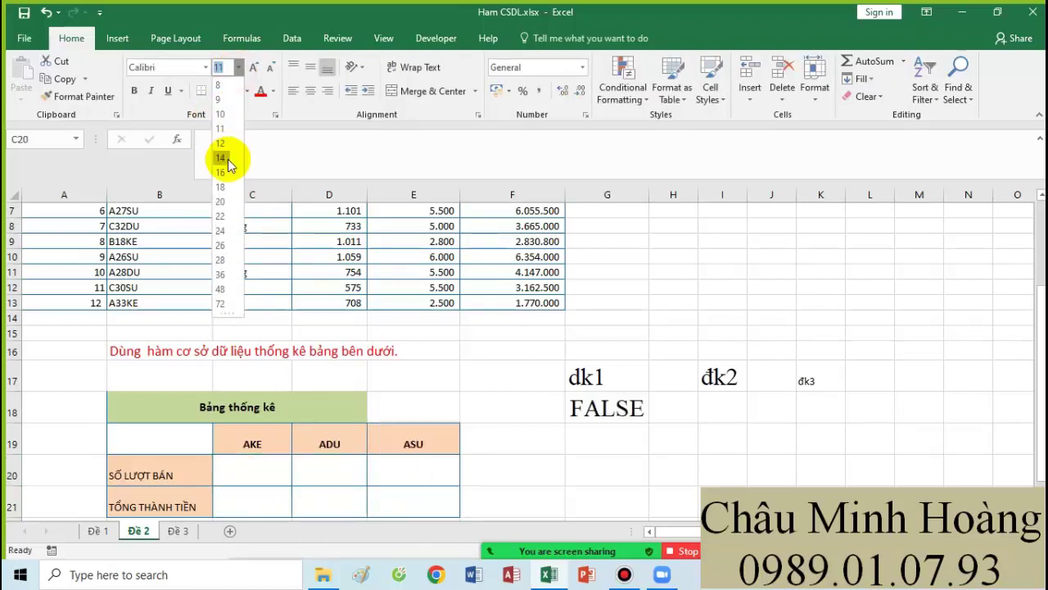
left_click(219, 215)
type("=")
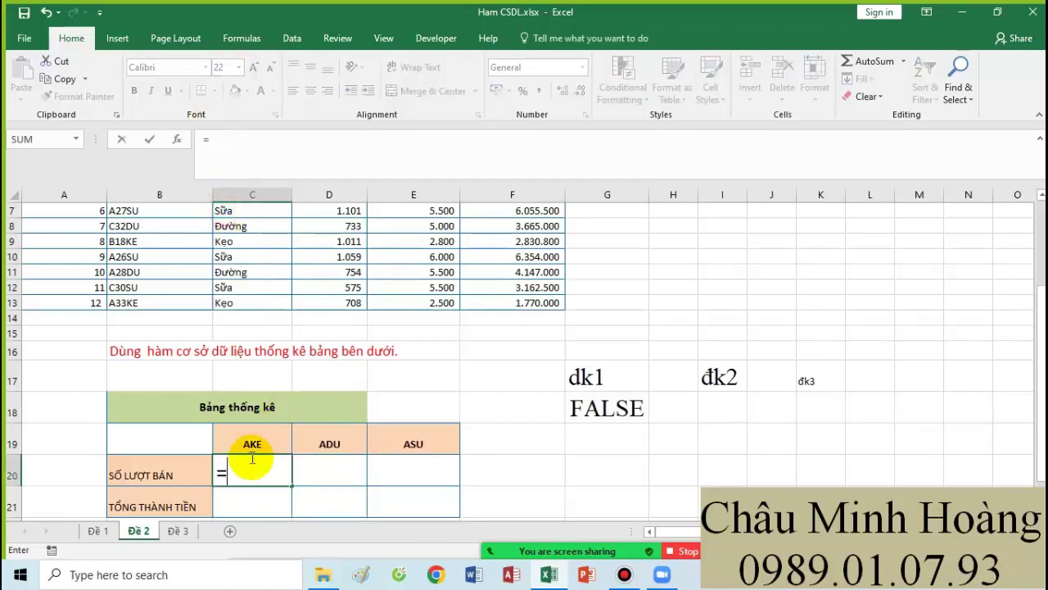
type("dsum(")
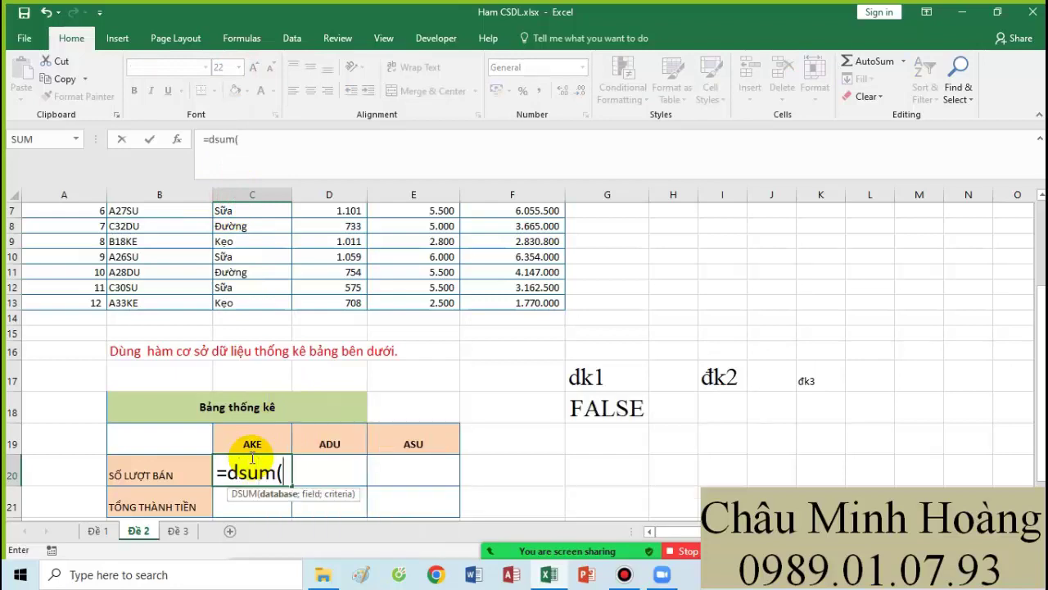
scroll(204, 356, "up", 2)
left_click_drag(80, 210, 550, 403)
key("F4")
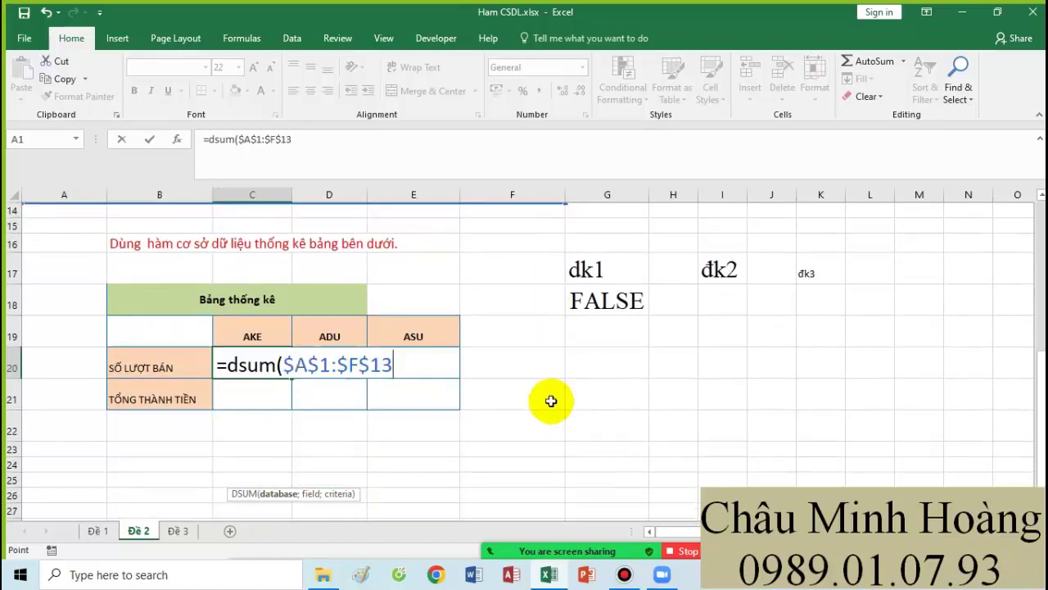
Step: Complete the DSUM formula in C20 with the Số lượng header D1 as field and G17:G18 as criteria
scroll(468, 332, "up", 5)
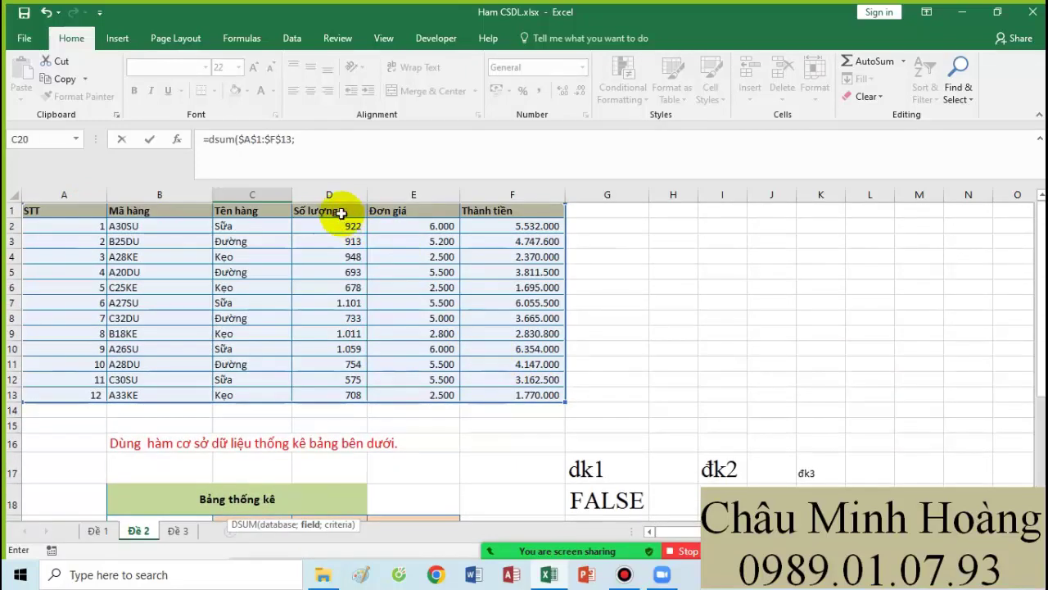
scroll(655, 316, "down", 2)
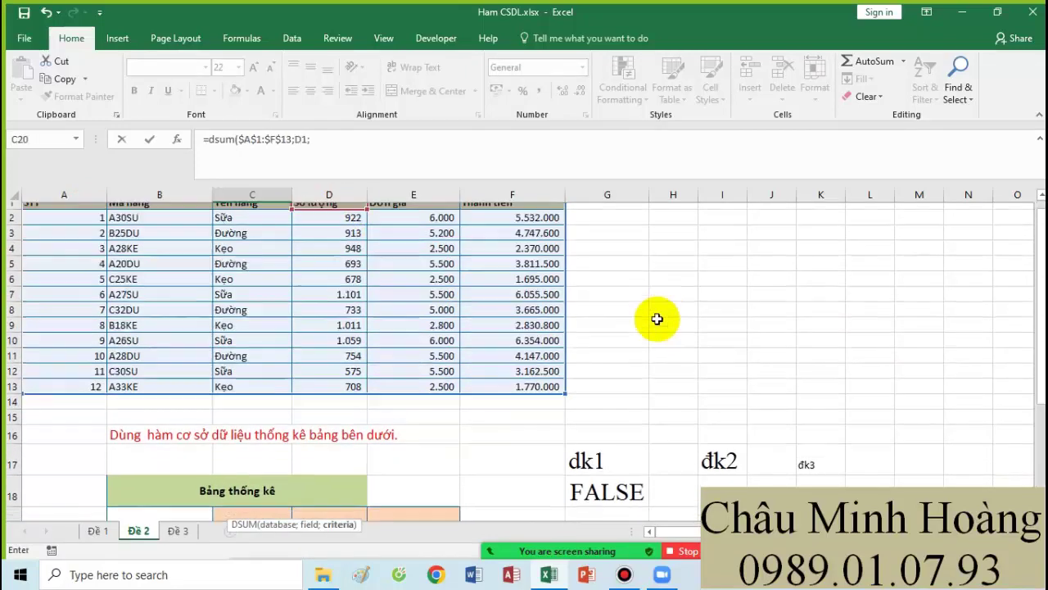
left_click_drag(627, 373, 618, 403)
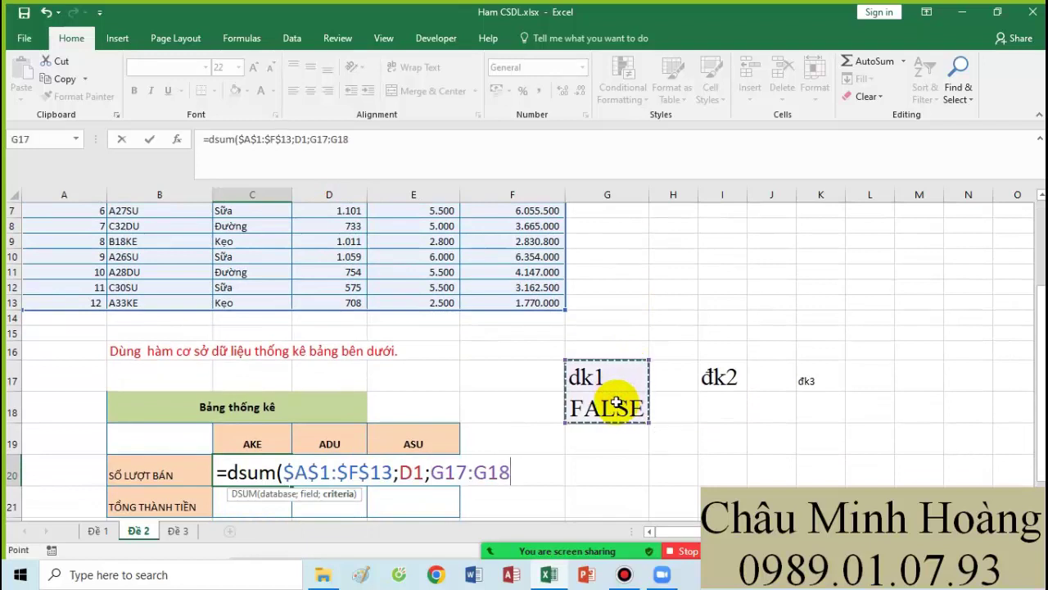
key("Return")
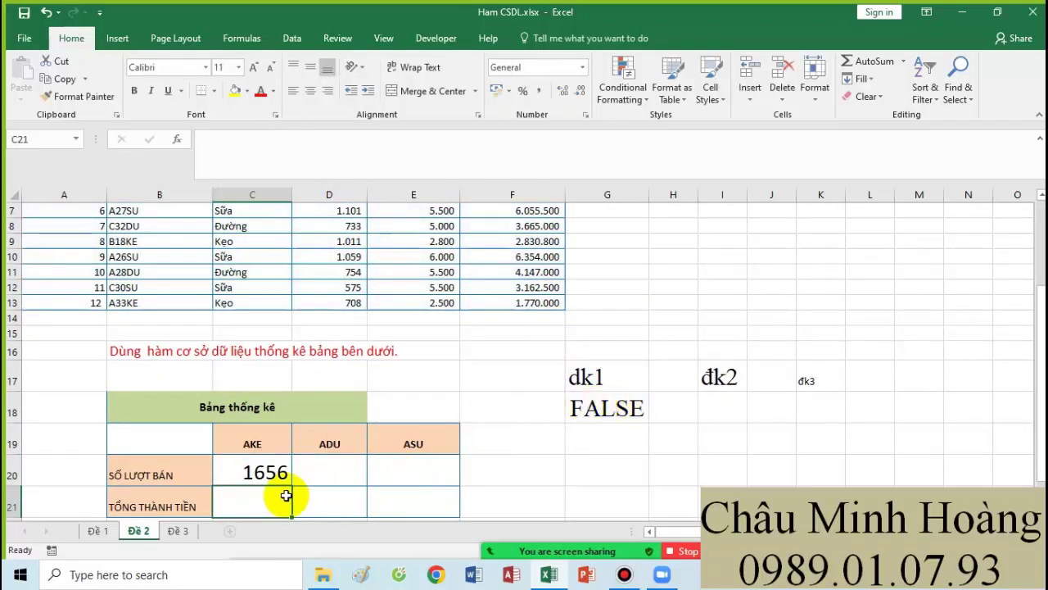
Step: Make the criteria range G17:G18 absolute in the C20 DSUM formula
double_click(273, 475)
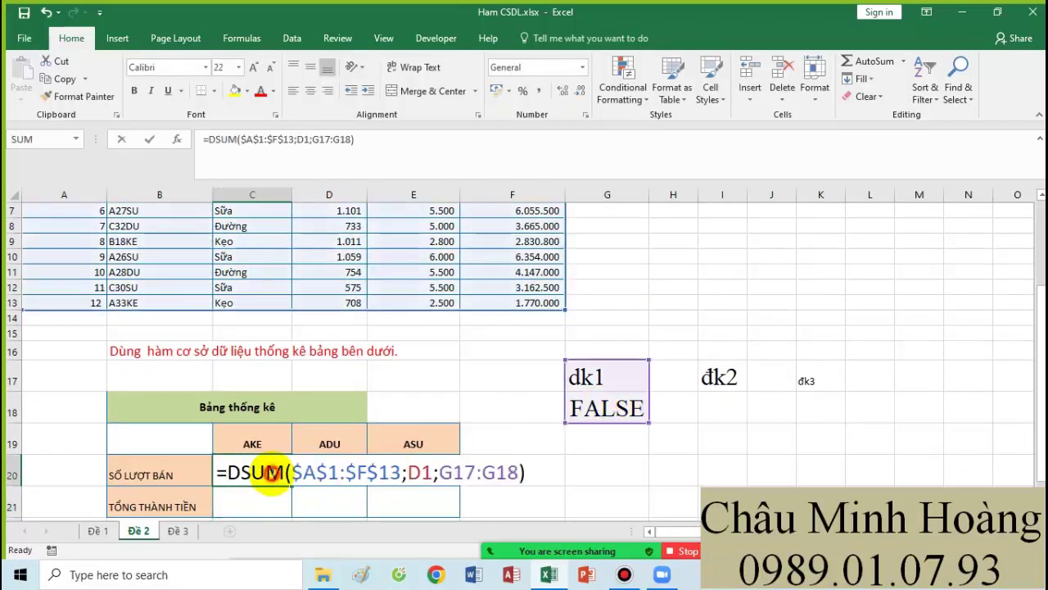
scroll(358, 455, "up", 2)
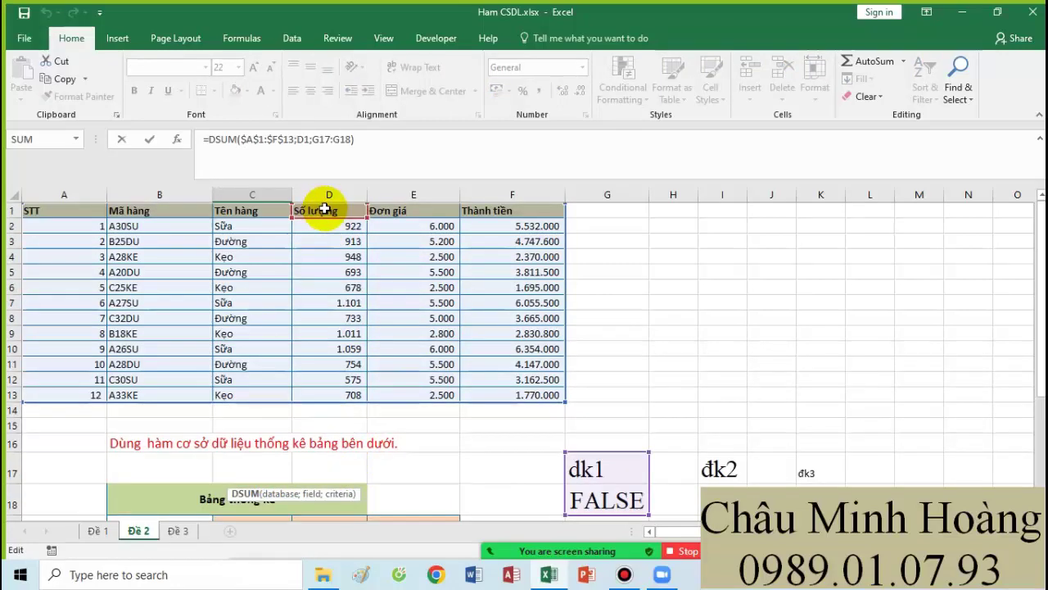
scroll(363, 358, "down", 2)
scroll(366, 363, "down", 1)
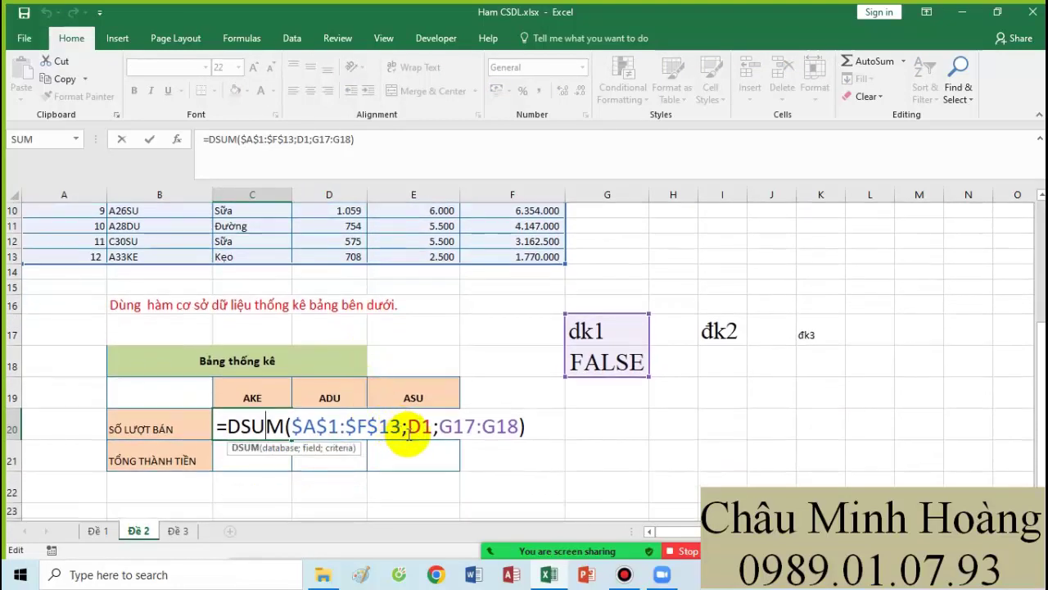
left_click_drag(440, 426, 501, 425)
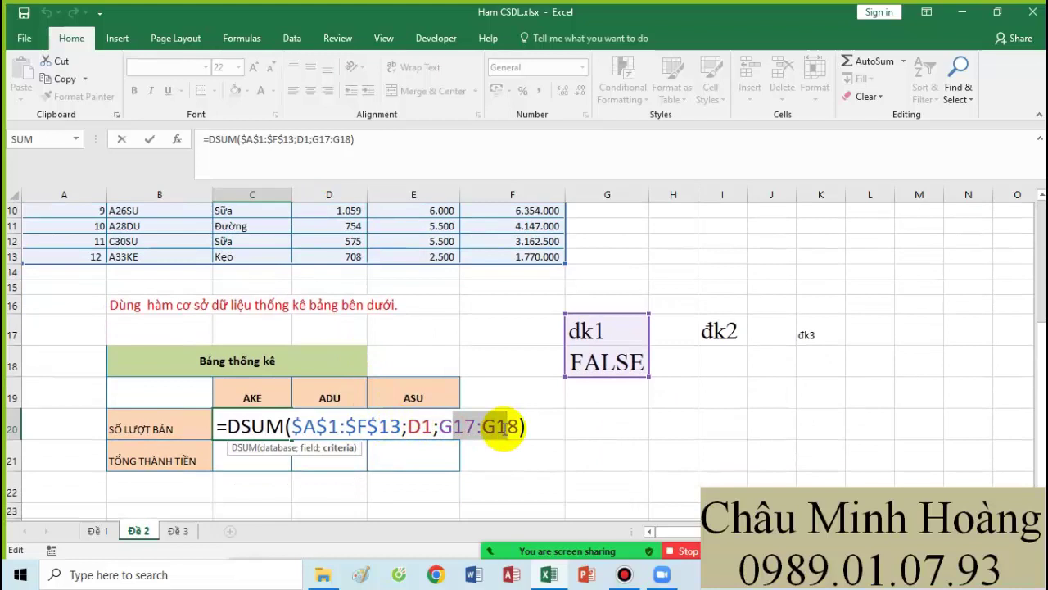
key("F4")
key("Return")
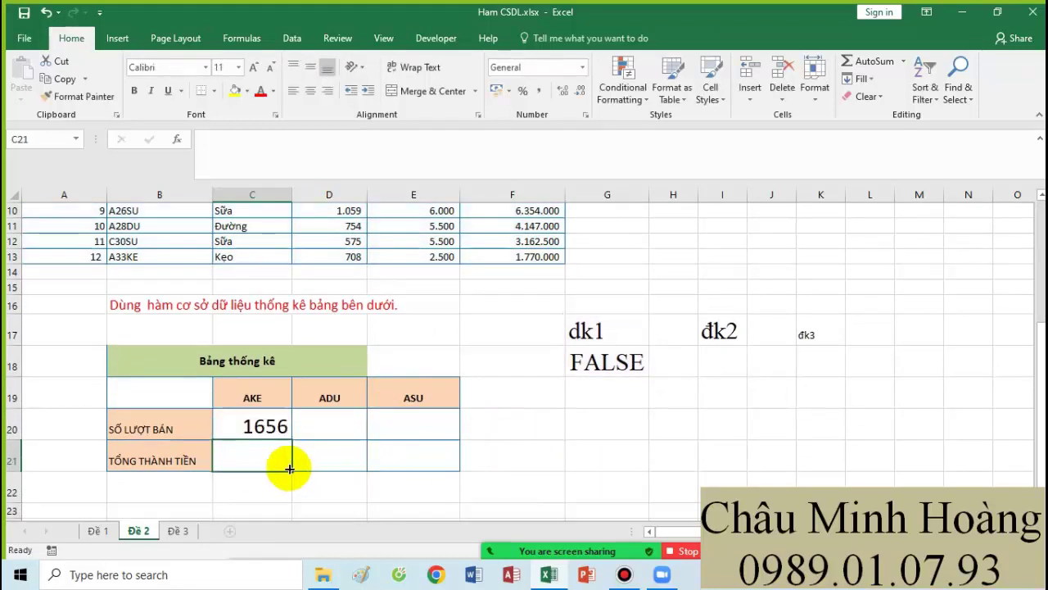
Step: Fill the C20 DSUM formula down into C21, abandoning the formula begun there
type("=dsu")
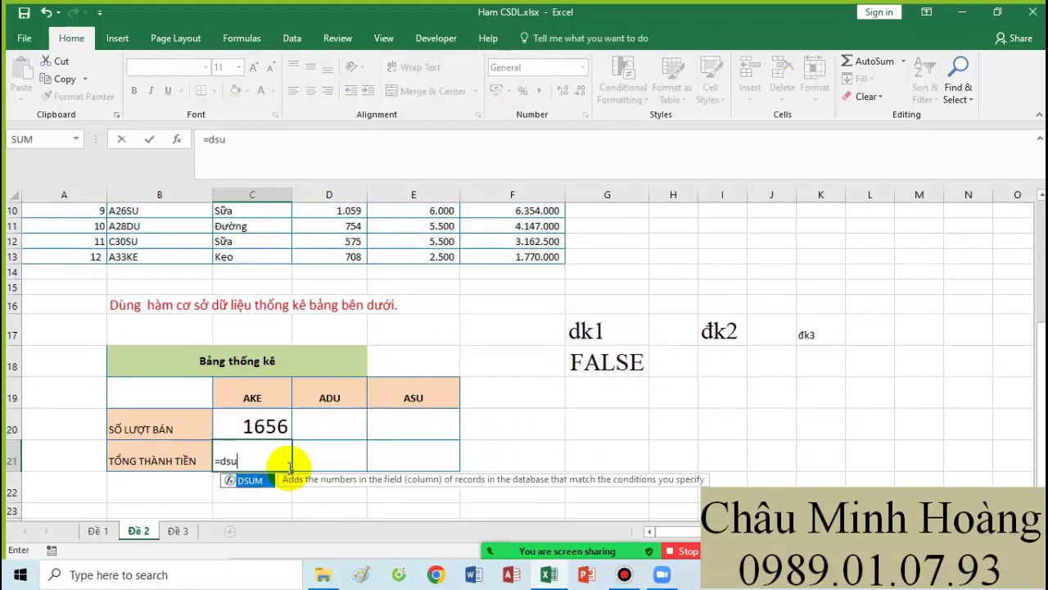
type("m")
key("Escape")
left_click(287, 432)
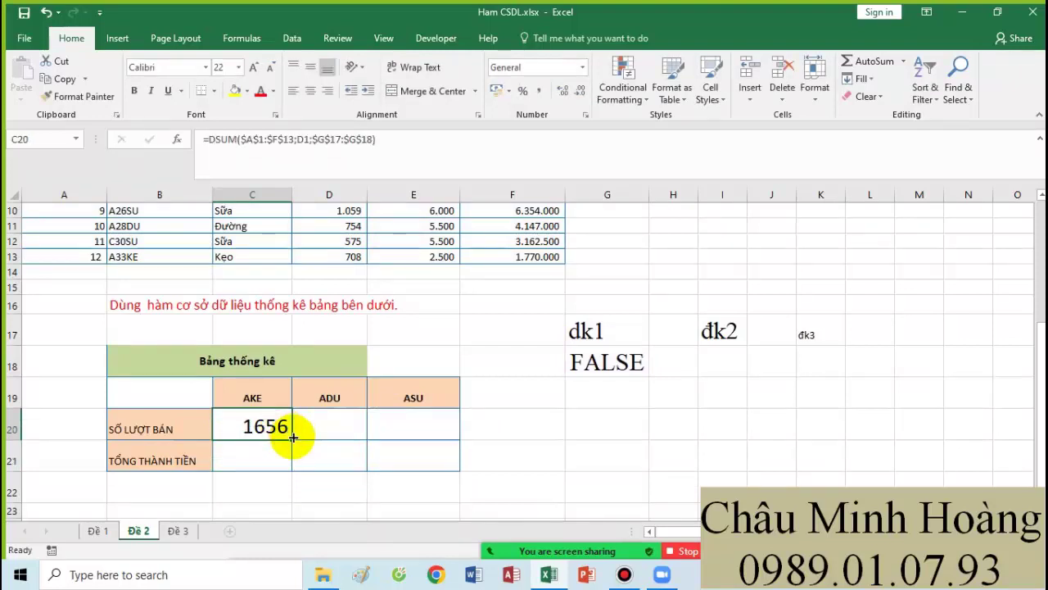
left_click_drag(288, 445, 290, 461)
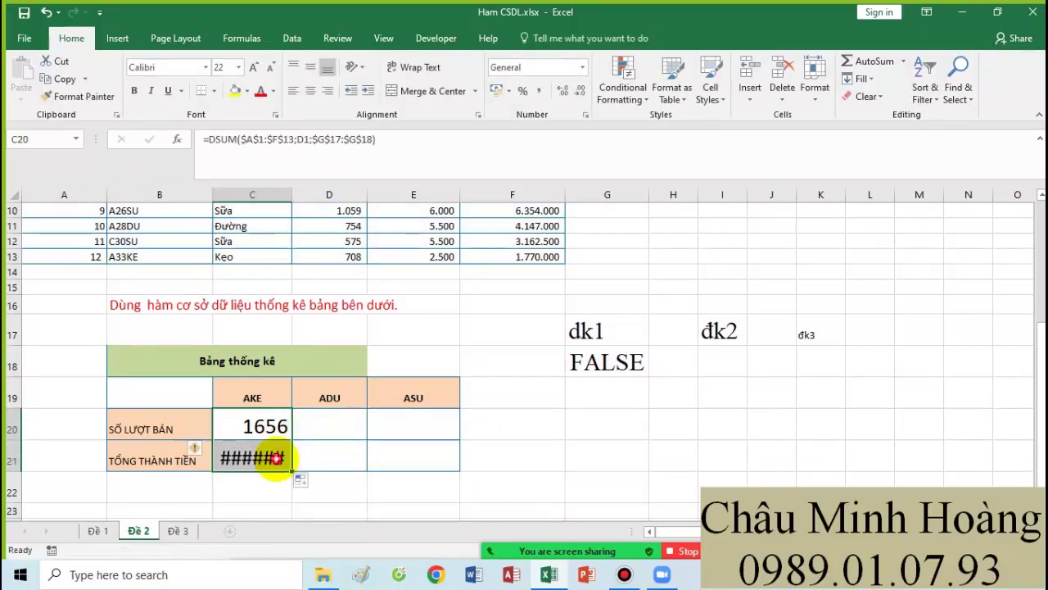
Step: Start a DSUM formula in C21 with the absolute range $A$1:$F$13 as database
left_click(277, 458)
type("=su")
key("BackSpace")
key("BackSpace")
type("d")
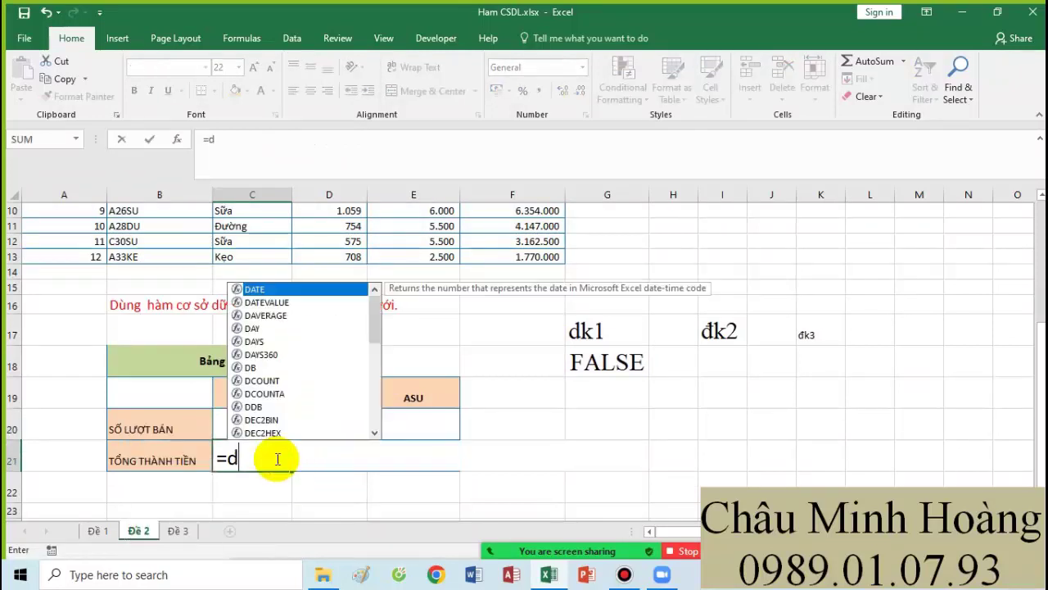
type("sum(")
scroll(278, 459, "up", 3)
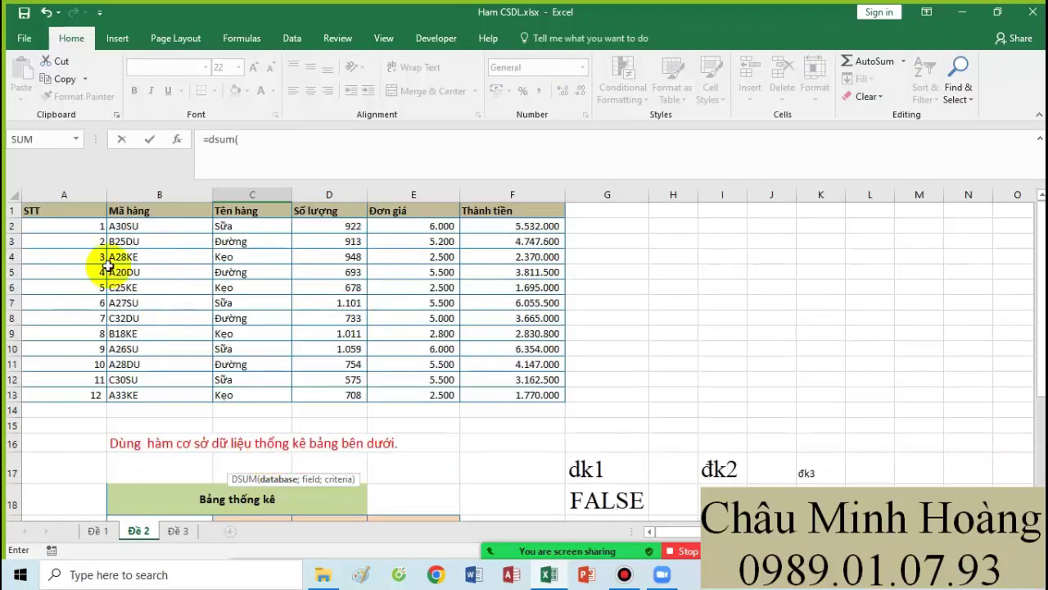
left_click_drag(82, 210, 524, 393)
key("F4")
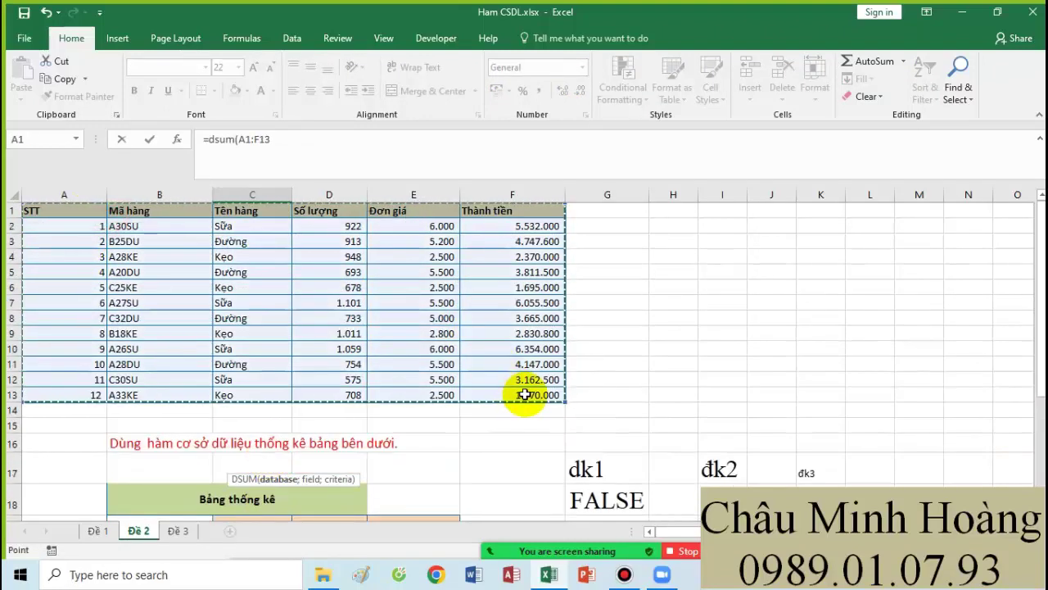
scroll(525, 394, "down", 2)
scroll(525, 394, "down", 3)
type(";")
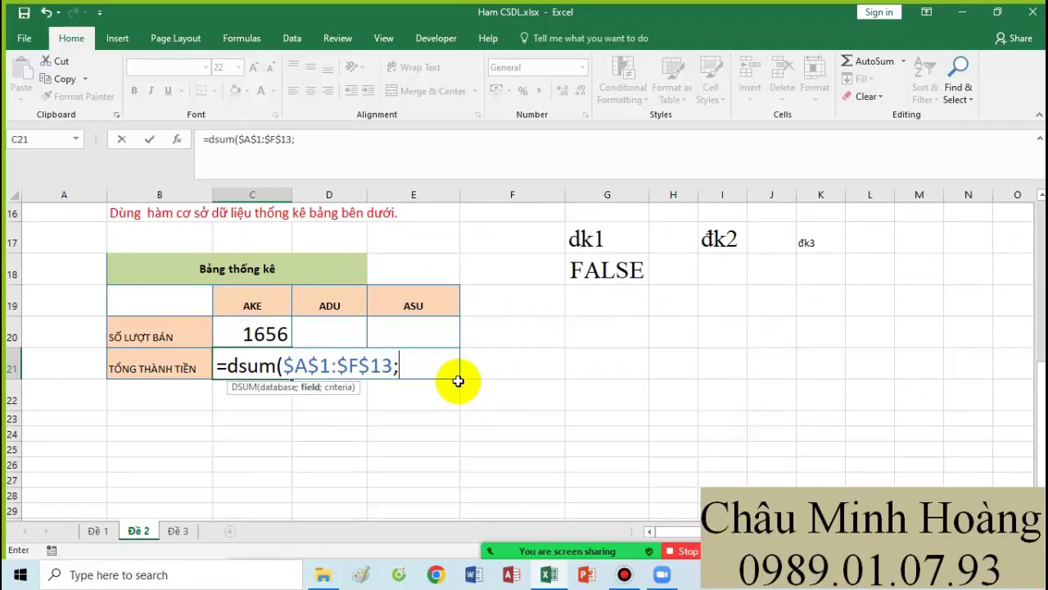
Step: Try to add the Thành tiền header F1 as the field of the C21 DSUM formula
scroll(475, 352, "up", 5)
left_click(519, 214)
scroll(453, 343, "down", 3)
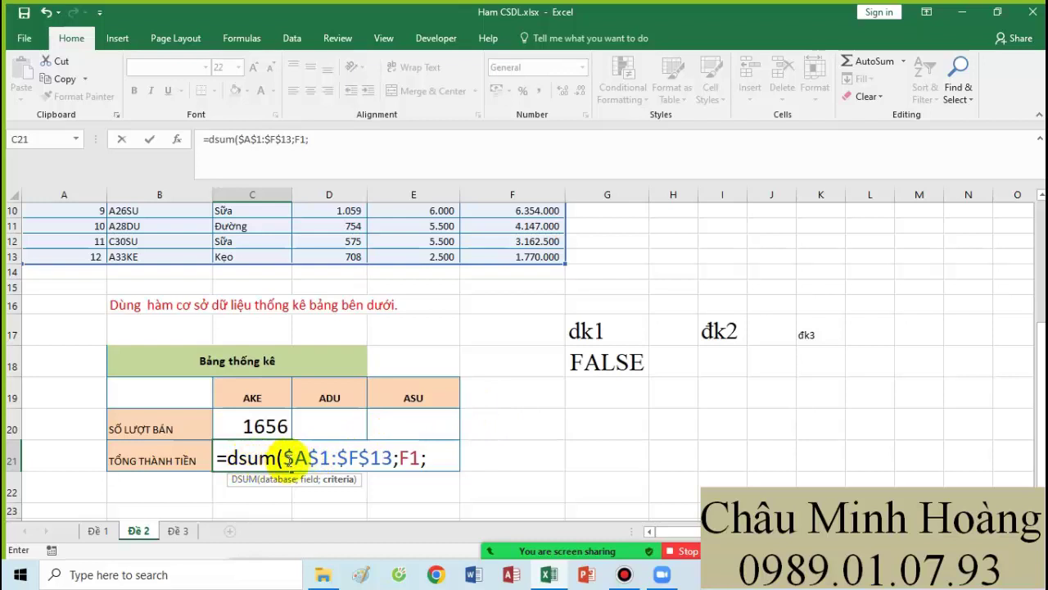
key("Return")
Step: Replace the DSUM function in C20 with DCOUNTA, keeping its arguments, and enter the formula
double_click(266, 425)
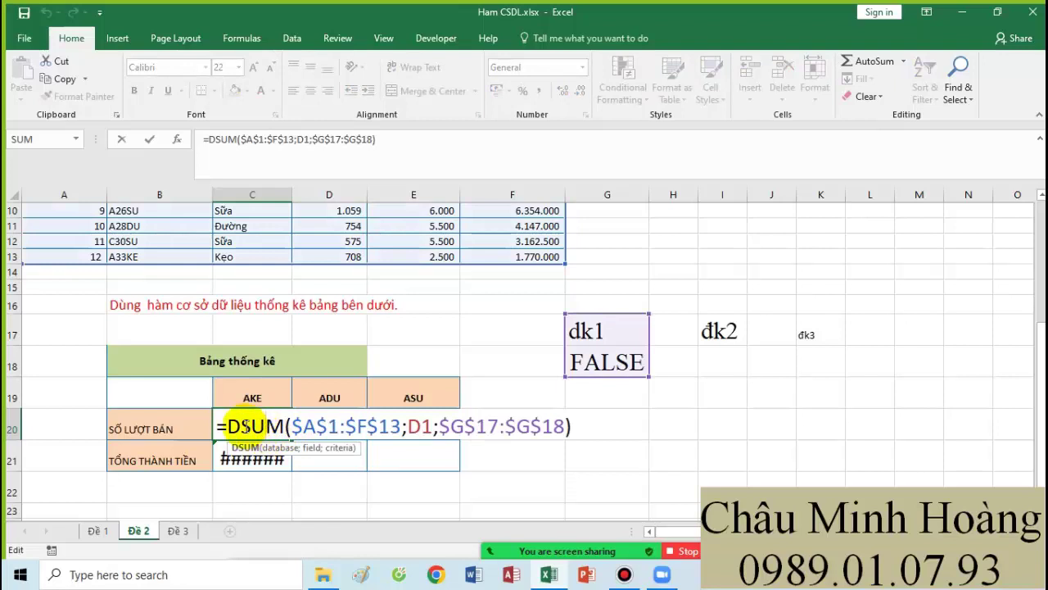
left_click_drag(244, 425, 288, 425)
type("d")
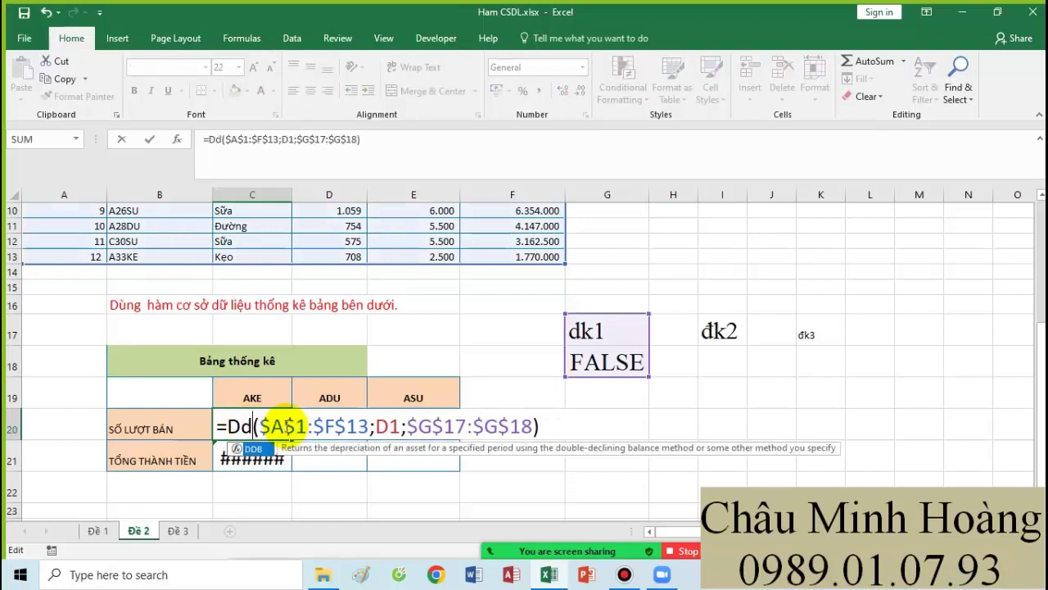
type("o")
key("BackSpace")
type("c")
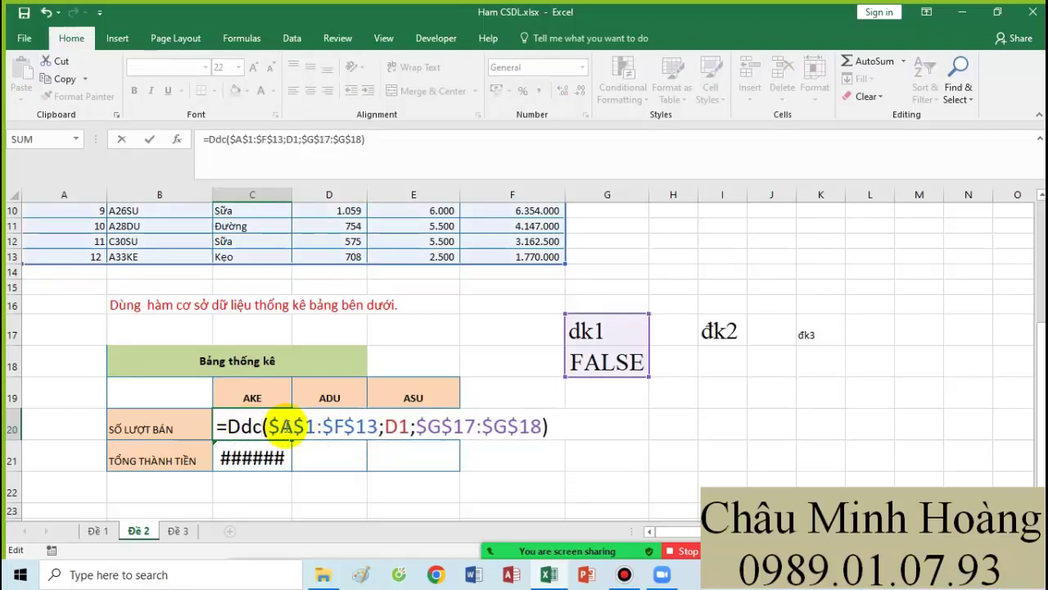
key("BackSpace")
key("BackSpace")
type("count")
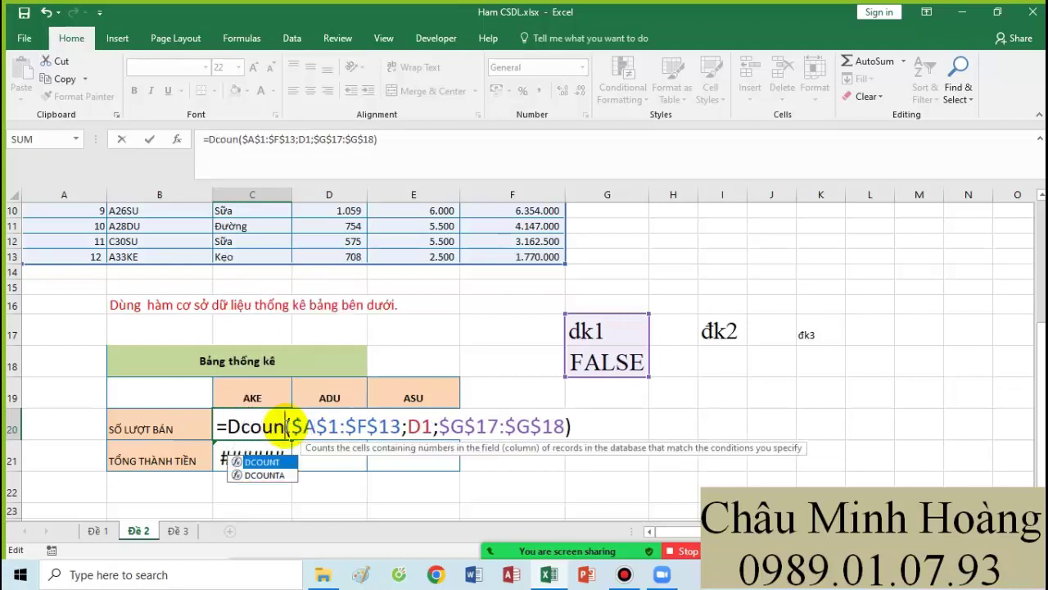
double_click(281, 477)
left_click(331, 427)
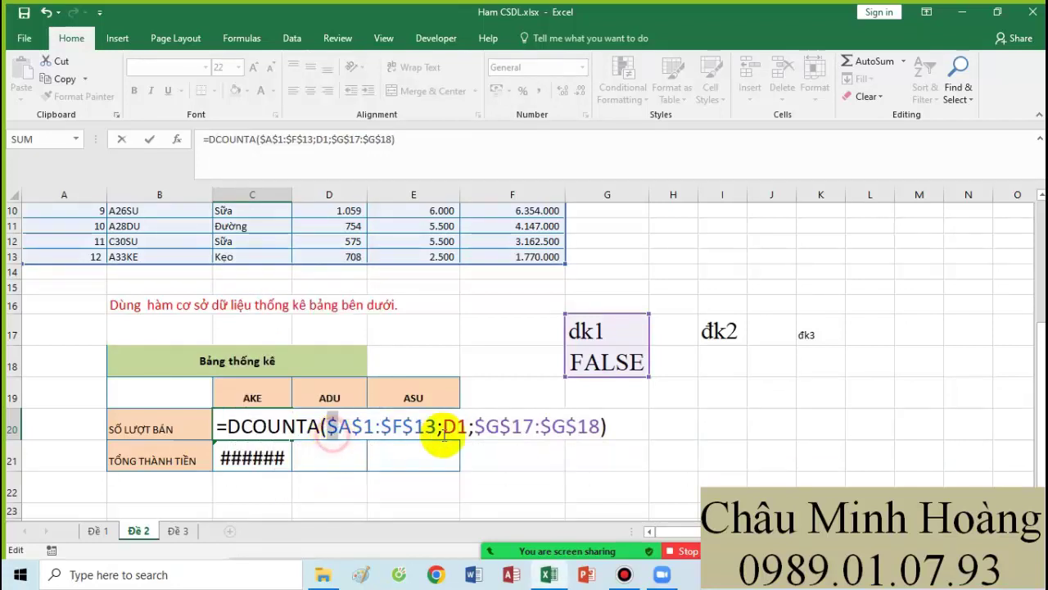
left_click_drag(443, 436, 617, 437)
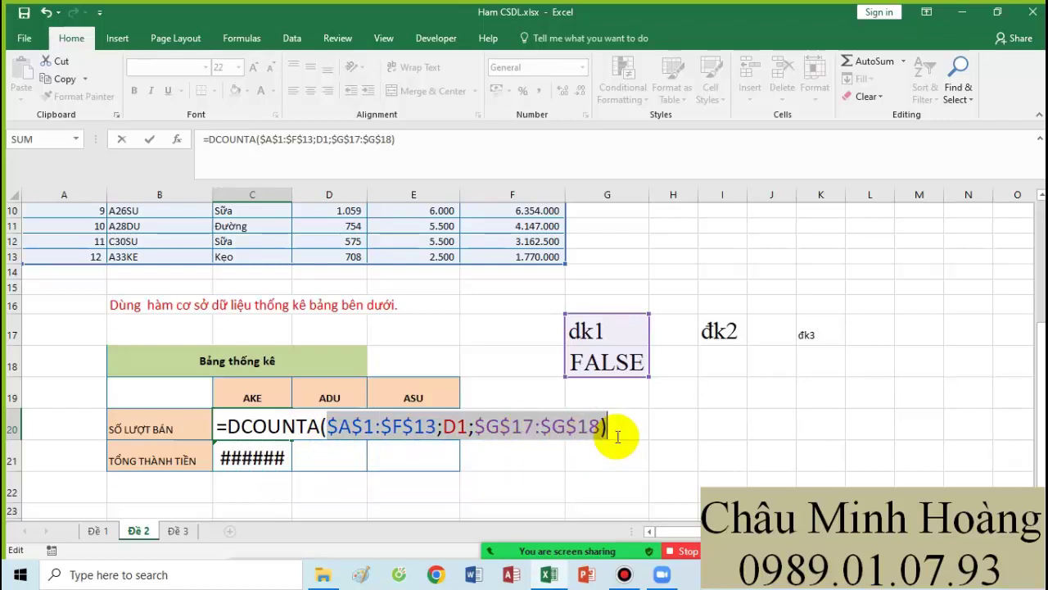
key("Return")
Step: Remove the leading equals sign from the C20 DCOUNTA formula so it is stored as plain text
double_click(282, 426)
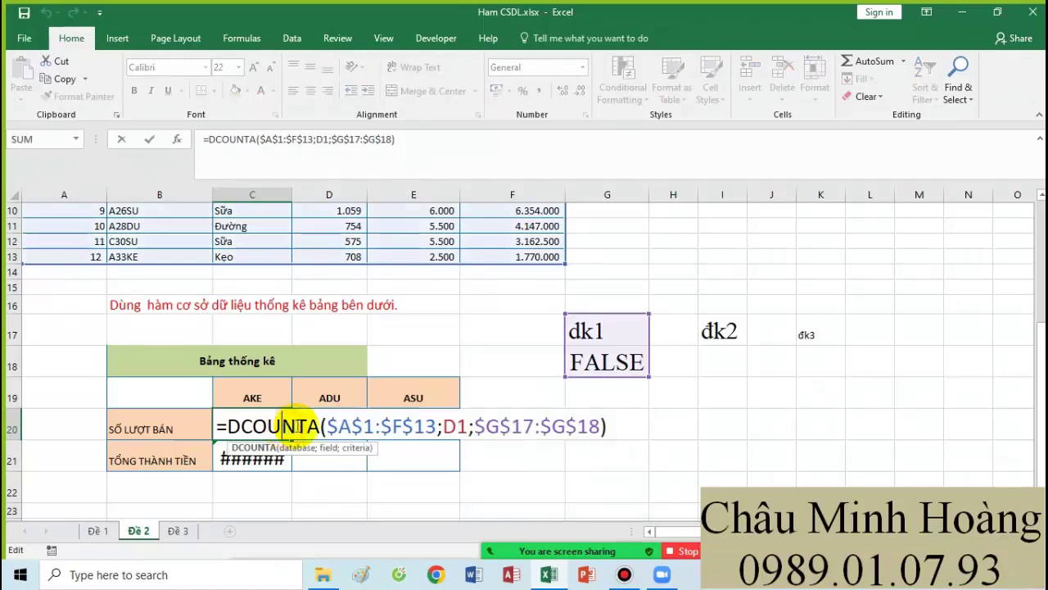
left_click_drag(228, 426, 612, 427)
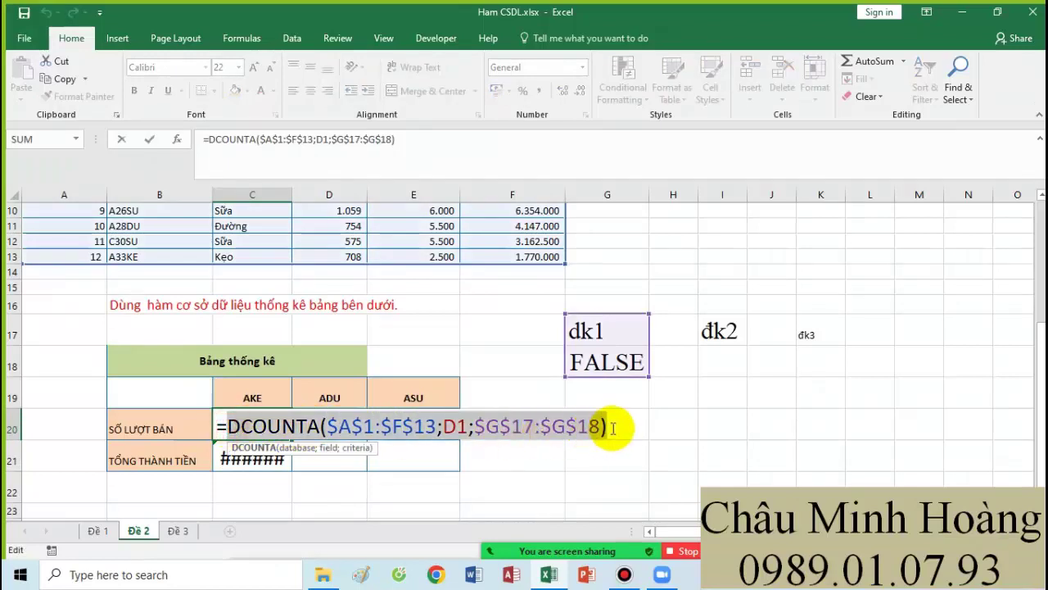
left_click(219, 427)
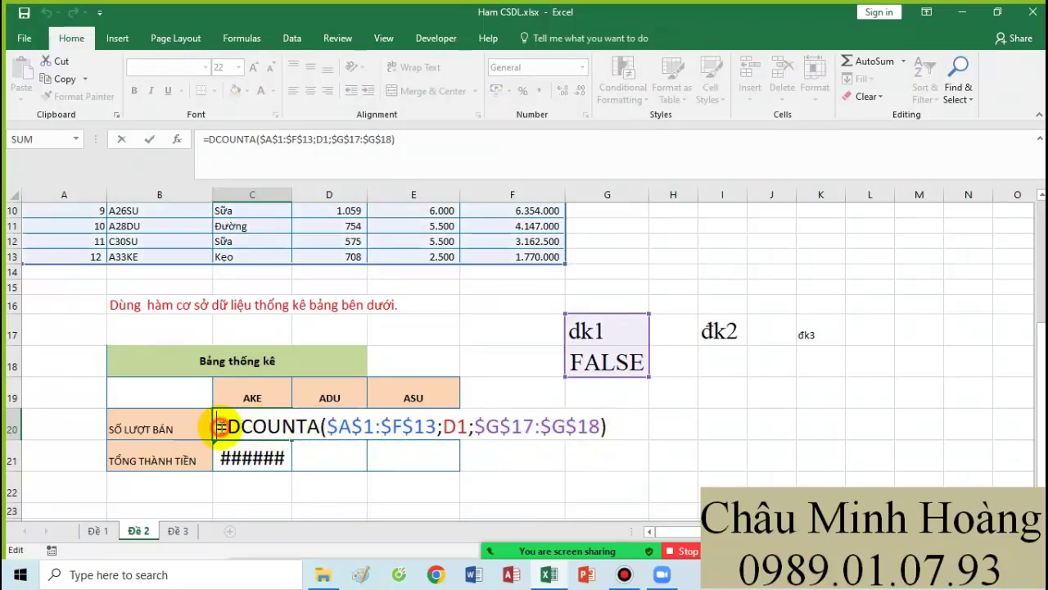
key("BackSpace")
key("Return")
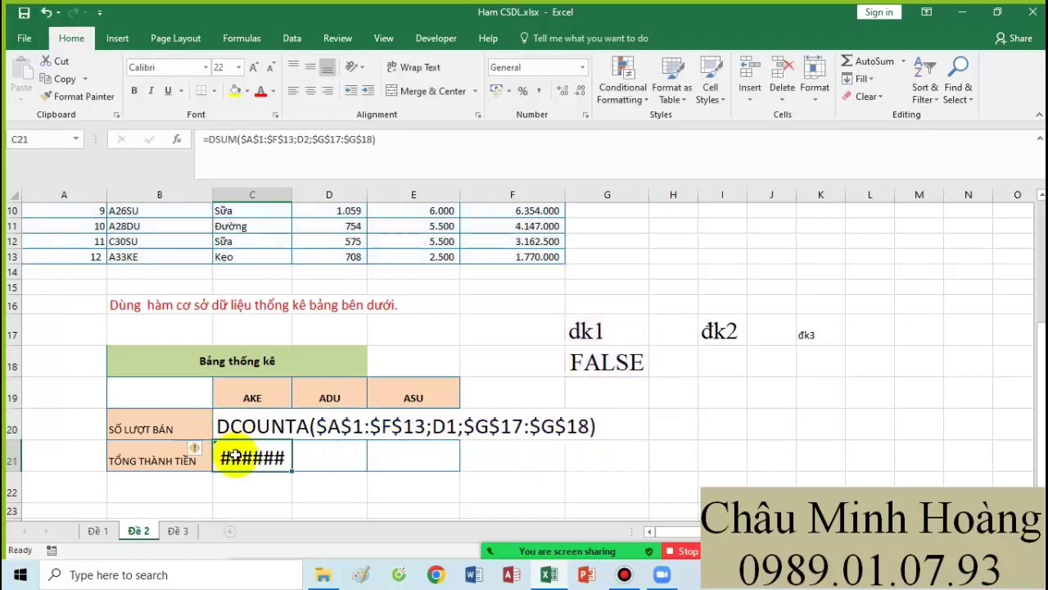
Step: Start a DSUM formula in C21 with the absolute range $A$1:$F$13 as database
type("=d")
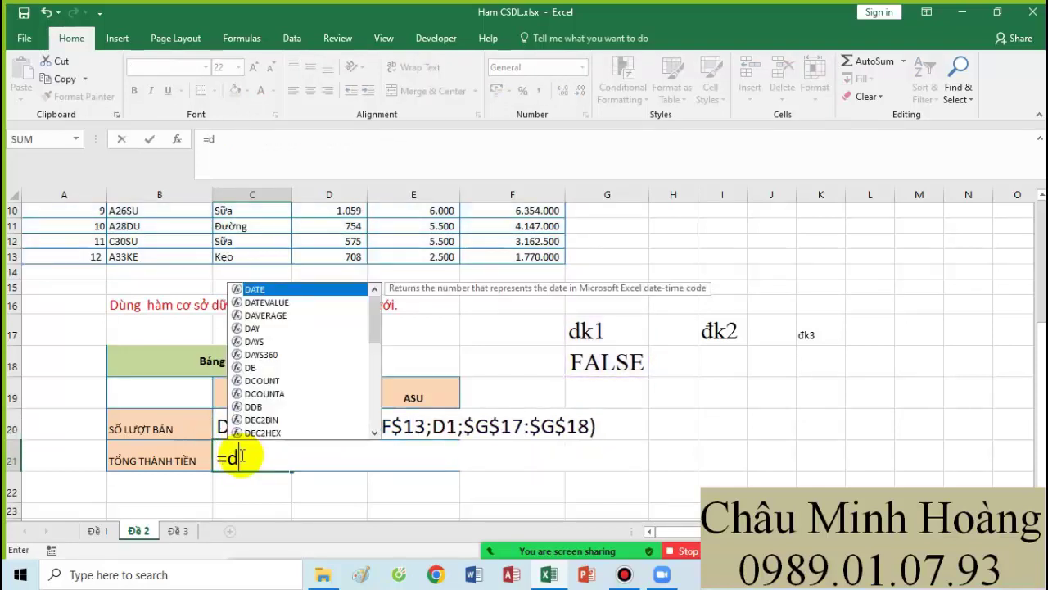
type("sum(")
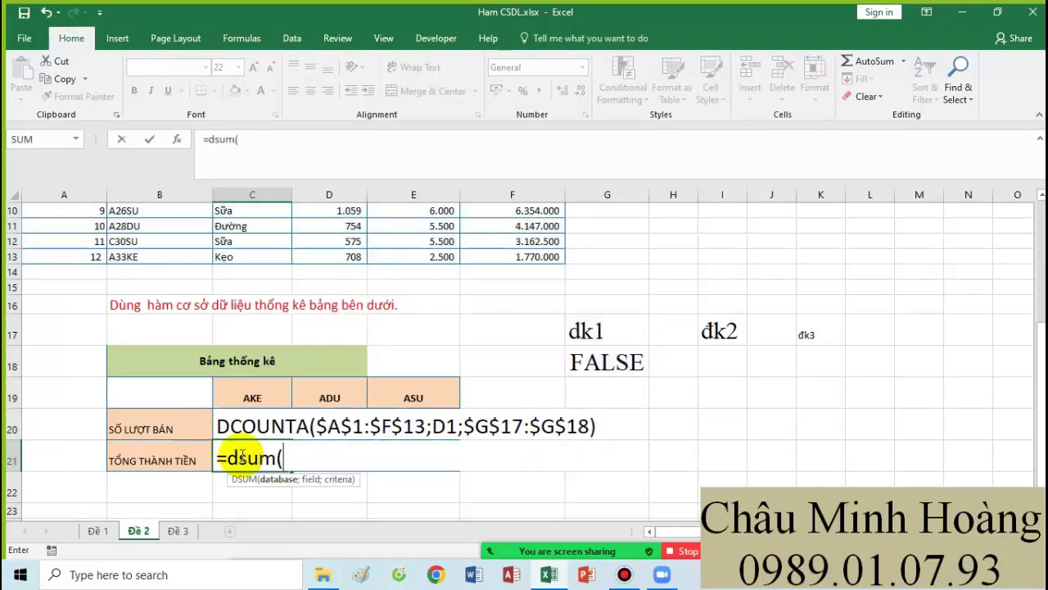
scroll(229, 455, "up", 3)
left_click_drag(92, 210, 533, 393)
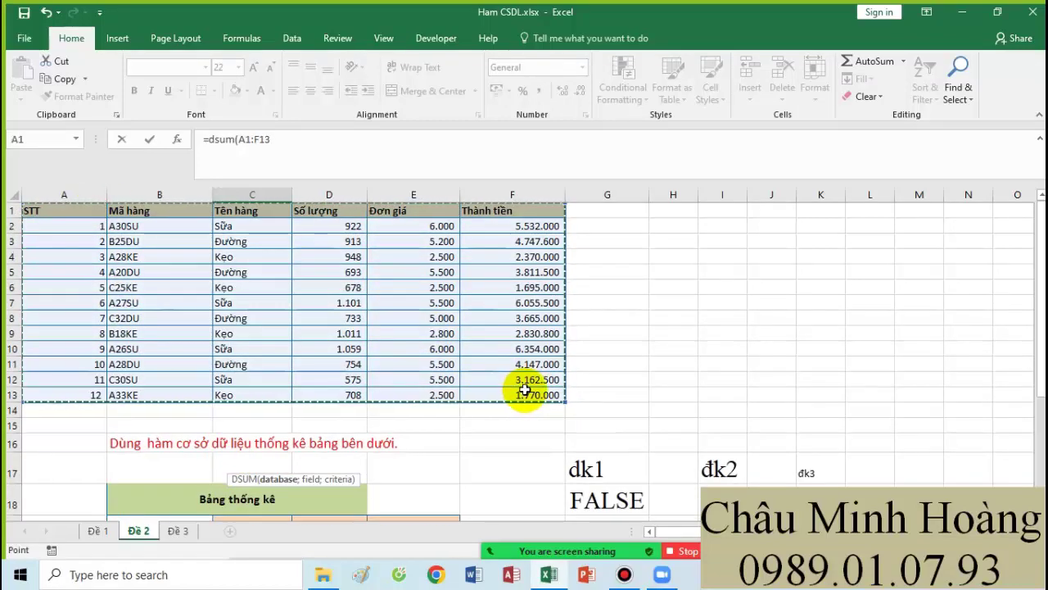
key("F4")
type(";")
Step: Complete the C21 DSUM formula with the Thành tiền header F1 as field and G17:G18 as criteria
scroll(381, 381, "up", 5)
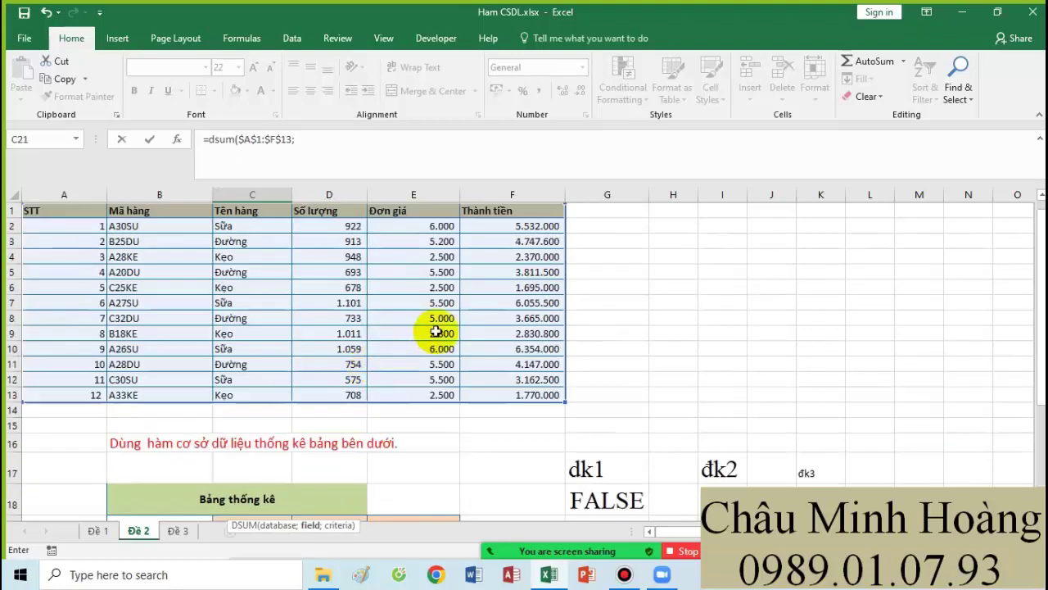
left_click(499, 210)
scroll(508, 281, "down", 5)
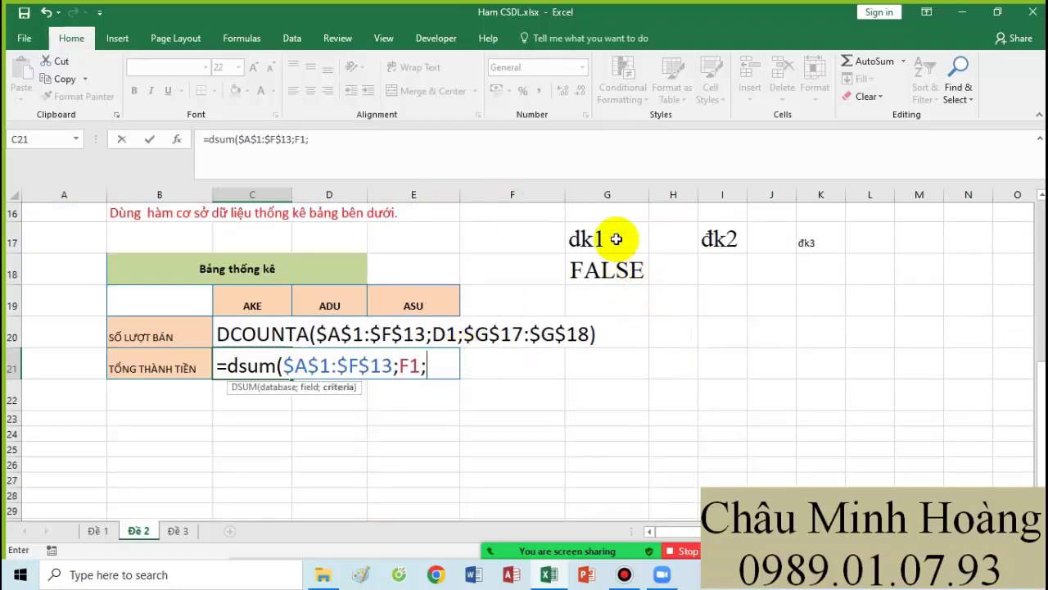
left_click_drag(604, 237, 620, 259)
type(")")
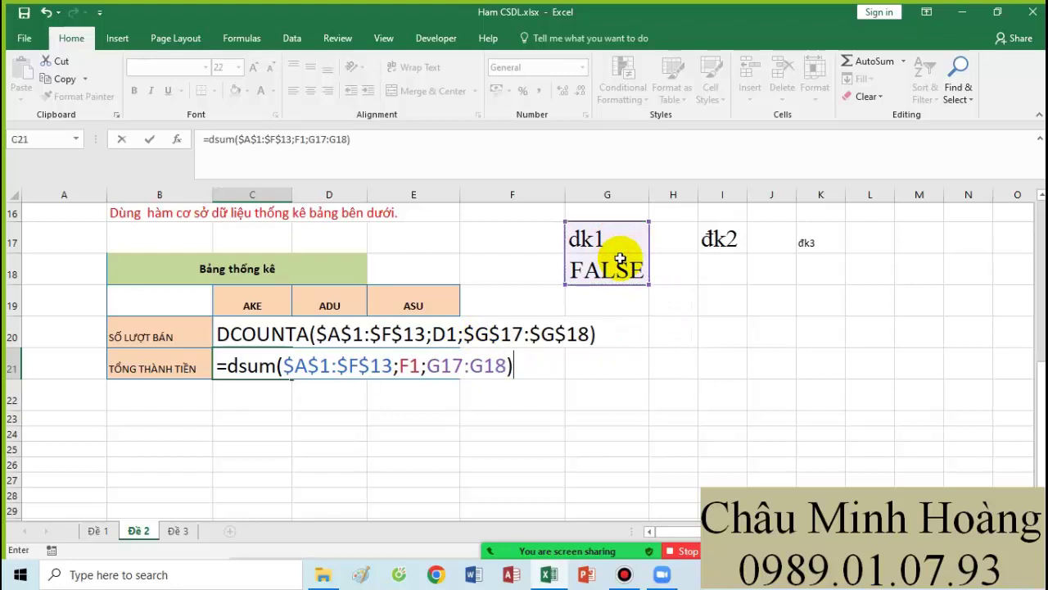
key("Return")
Step: Remove the leading equals sign from the C21 DSUM formula so it is stored as plain text
double_click(270, 364)
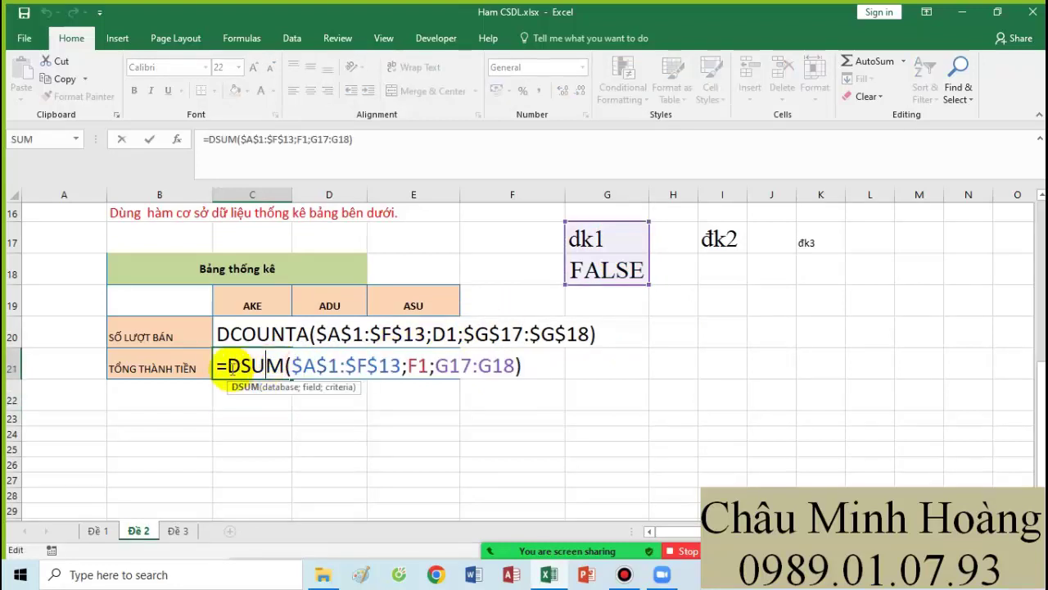
left_click(218, 366)
key("Delete")
key("Return")
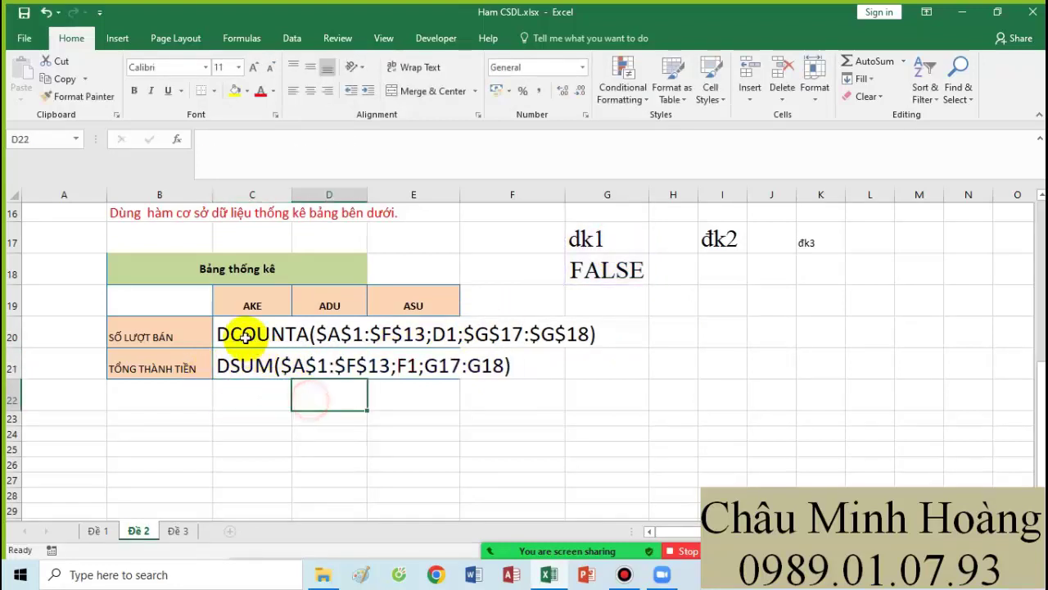
Step: Copy the two text formulas in C20:G21 to the Đề 3 sheet, starting at A25
left_click_drag(243, 335, 571, 384)
key("ctrl+c")
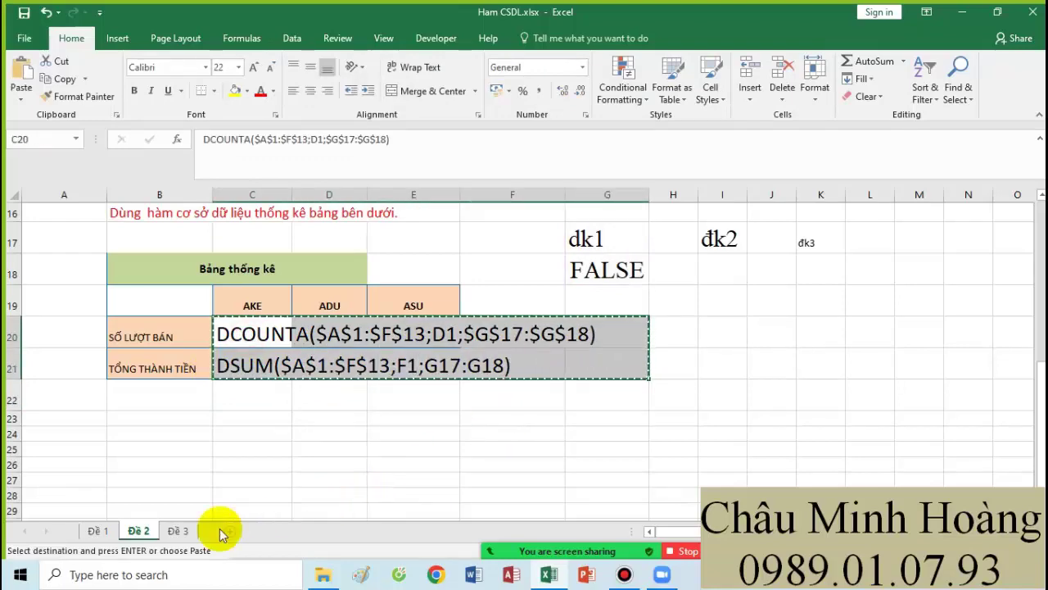
left_click(179, 531)
scroll(197, 447, "down", 3)
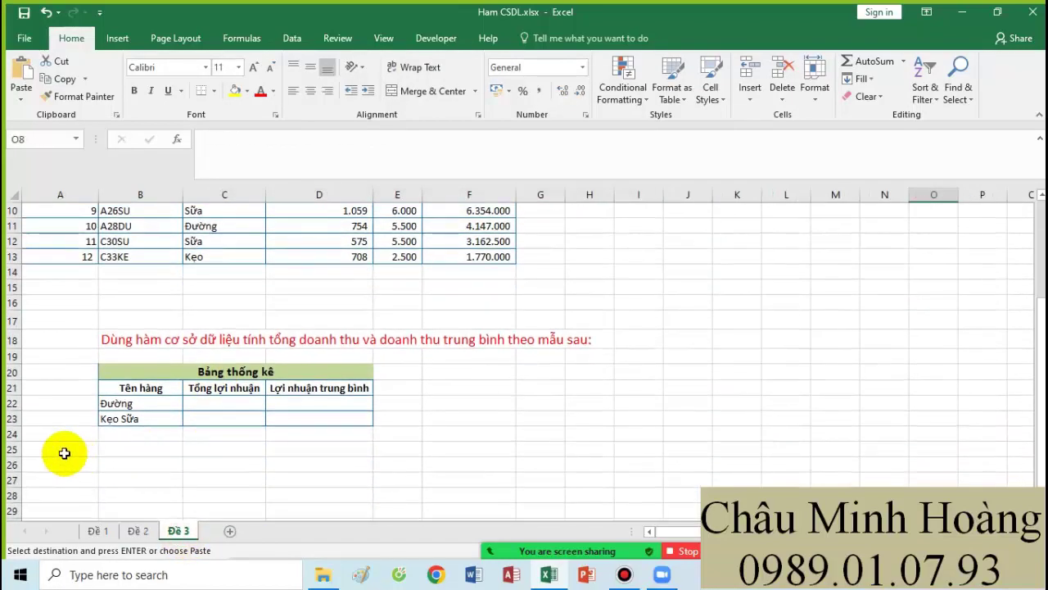
left_click(60, 448)
key("ctrl+v")
scroll(68, 445, "down", 2)
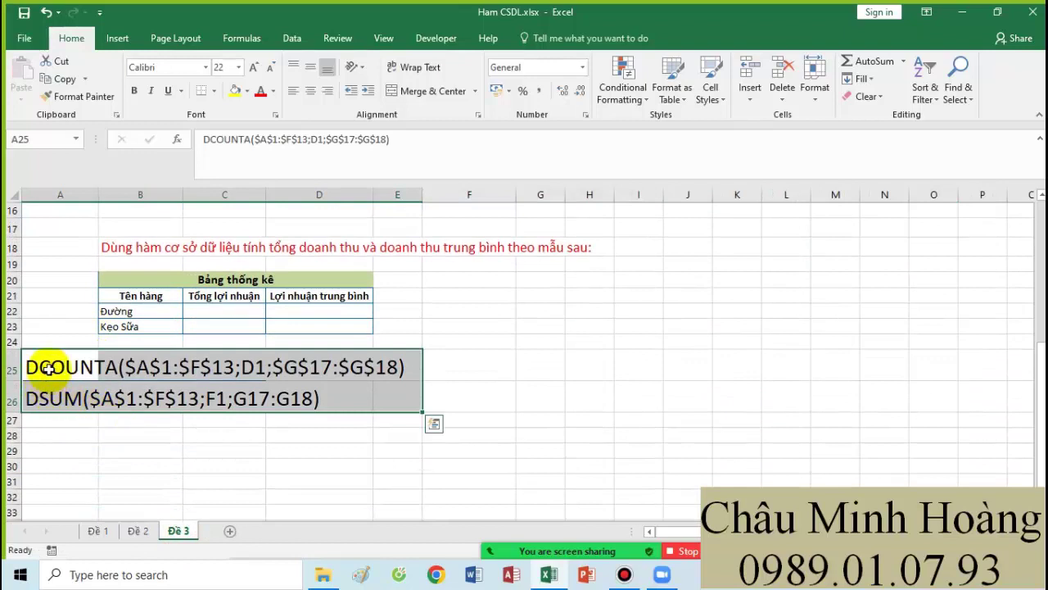
Step: Set the font size of G20:G21 on Đề 3 to 26 and enter the criteria heading đk2 in G20
left_click(156, 315)
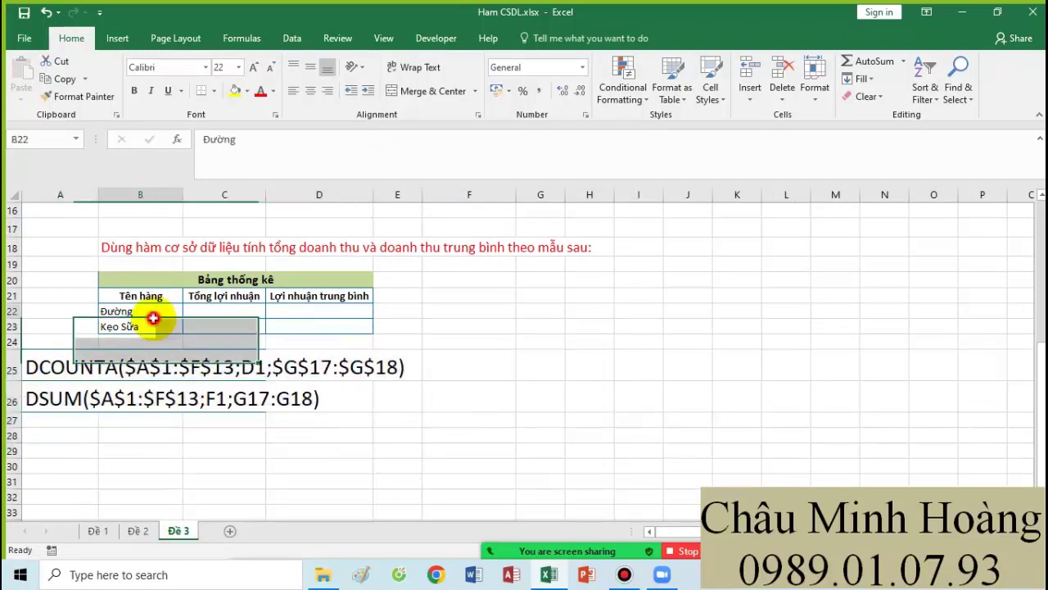
scroll(459, 340, "up", 1)
left_click_drag(540, 327, 542, 342)
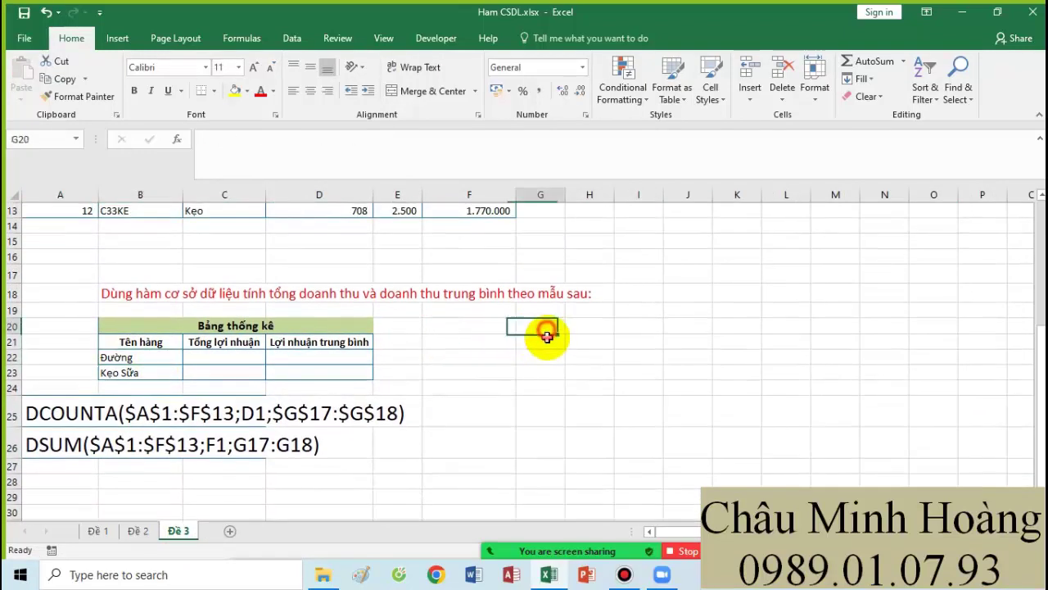
left_click(237, 72)
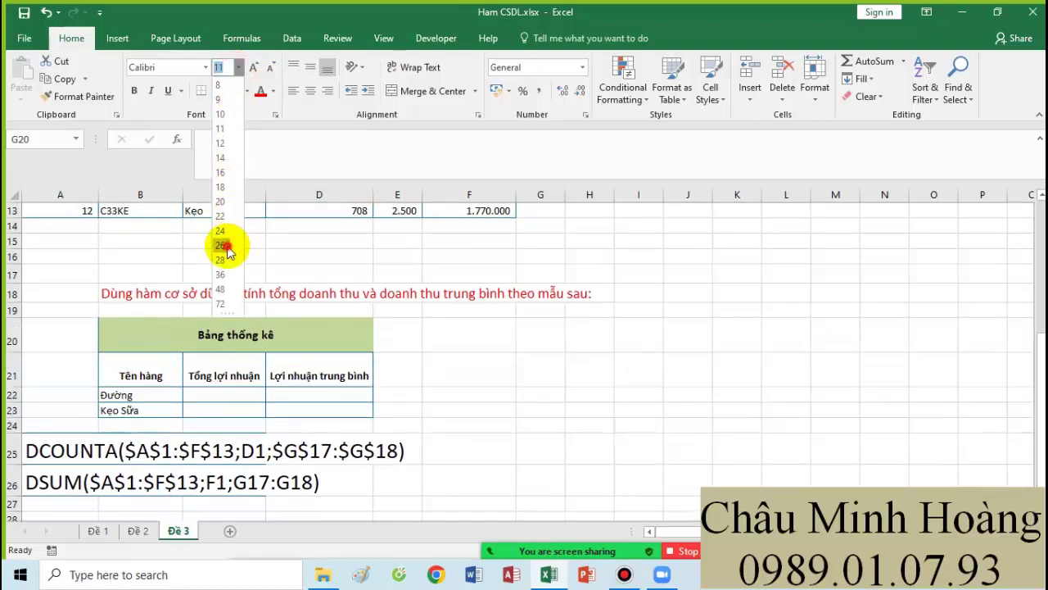
left_click(225, 243)
type("đ")
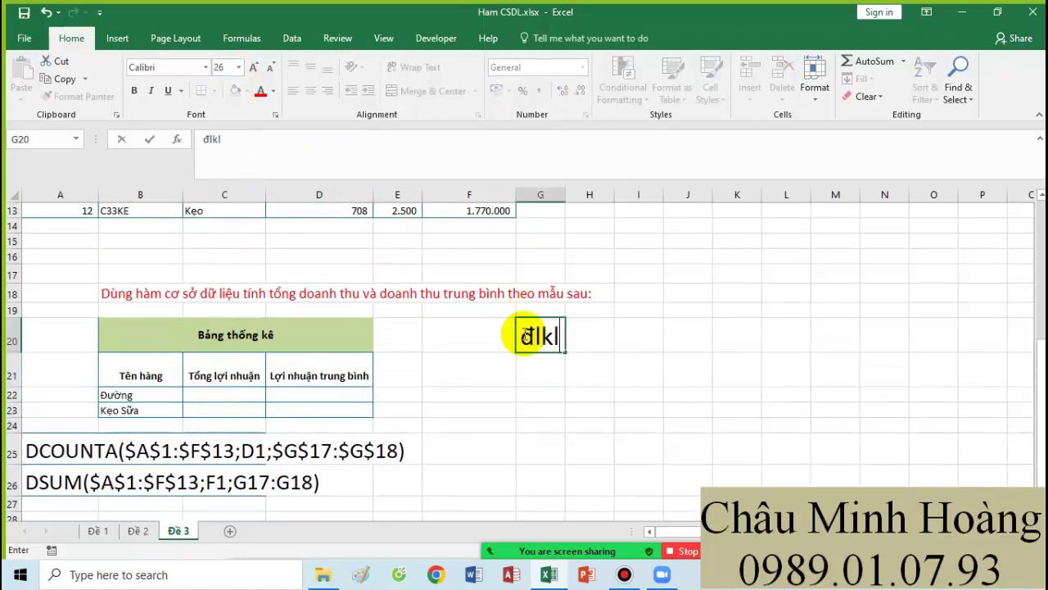
type("k2")
key("Return")
Step: Enter an OR criteria formula in G21 that tests whether C2 equals "Kẹo" or "Sữa"
type("=or")
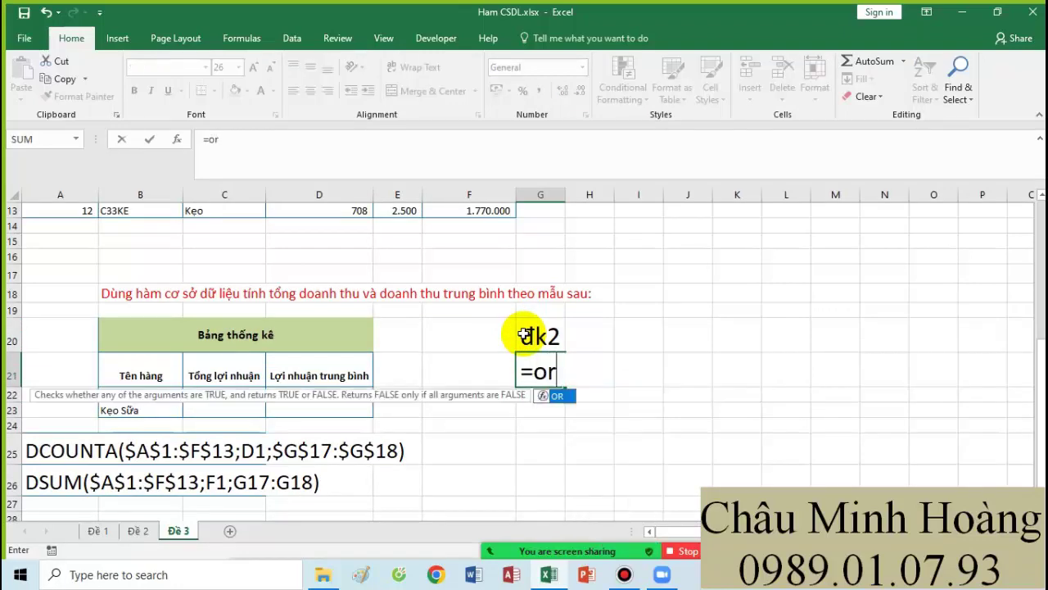
type("(")
scroll(533, 334, "up", 4)
left_click(241, 228)
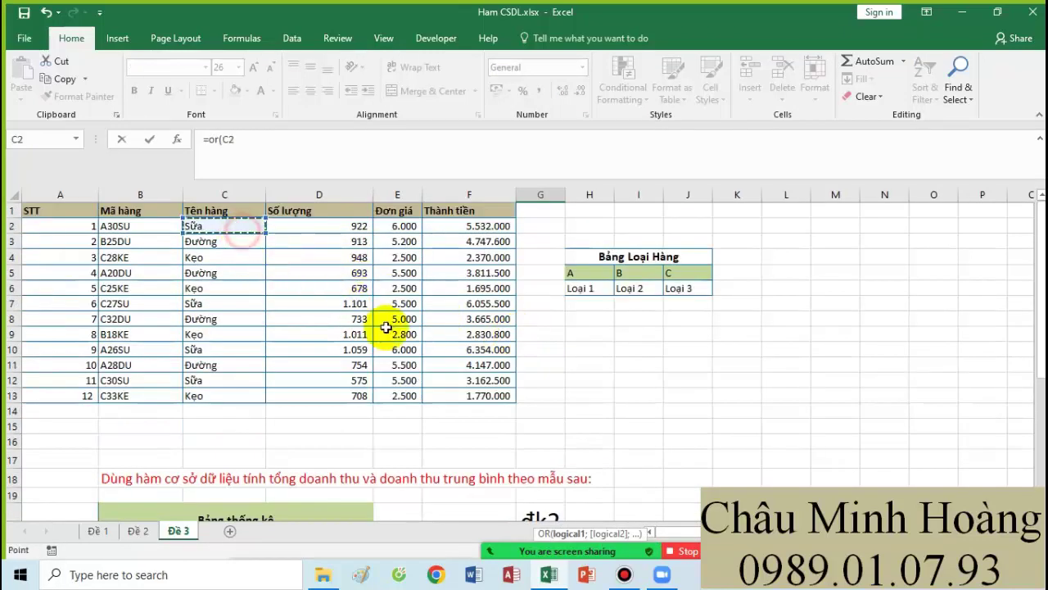
scroll(386, 328, "down", 3)
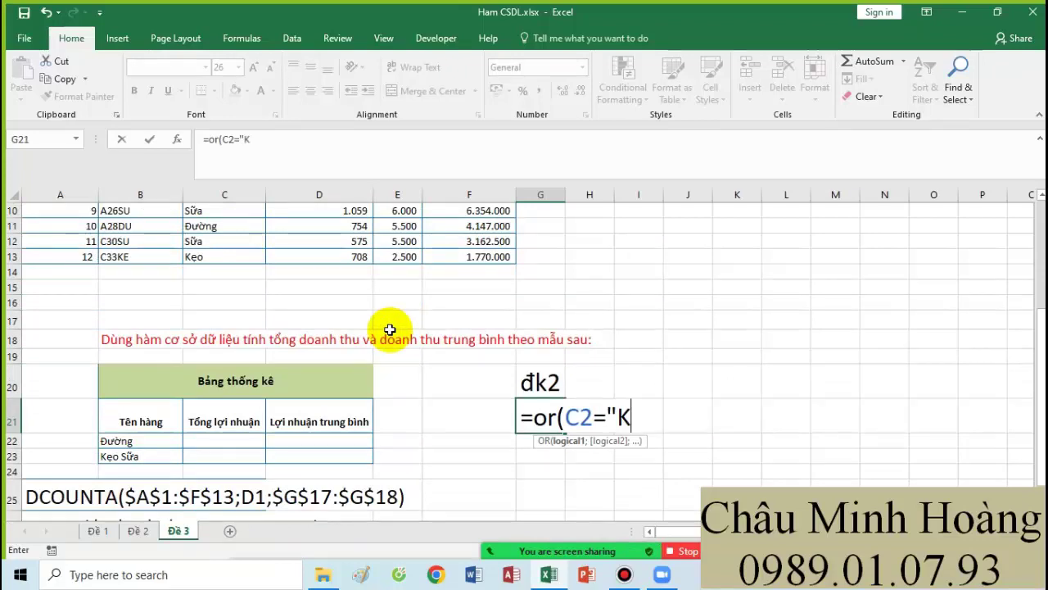
type("=\"Kẹo\";")
scroll(390, 329, "up", 3)
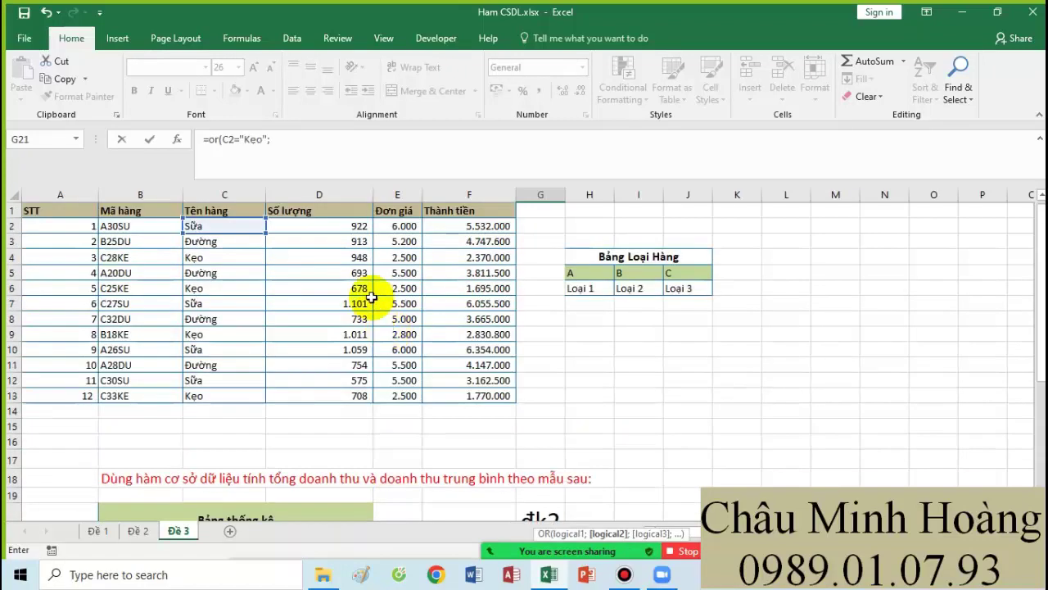
left_click(241, 222)
scroll(417, 303, "down", 4)
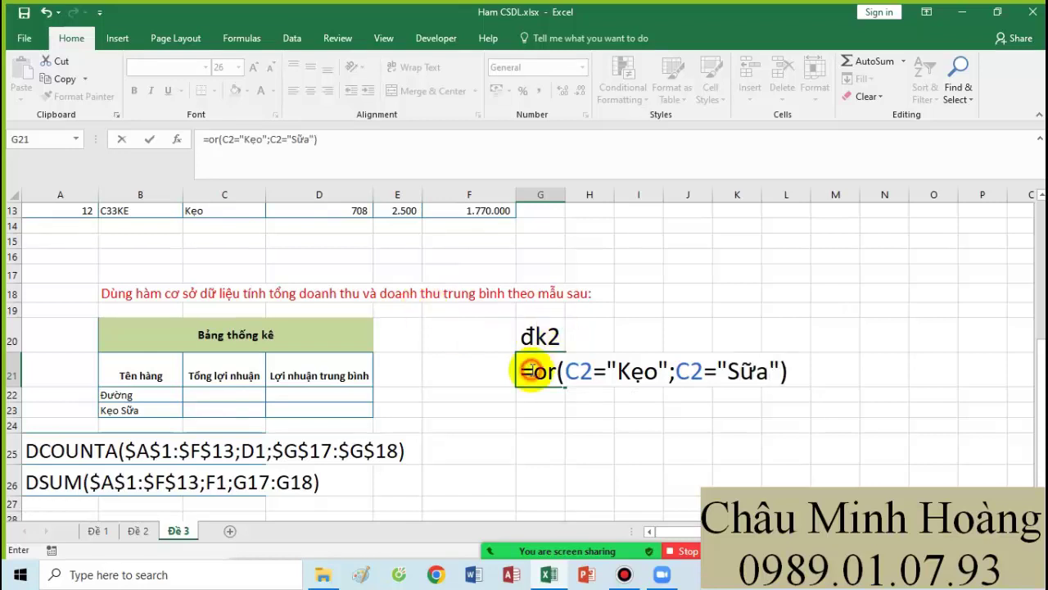
Step: Commit the OR formula, paste its text without the equals sign into G22, and enlarge the font of G22
left_click_drag(531, 370, 785, 371)
key("ctrl+c")
key("Return")
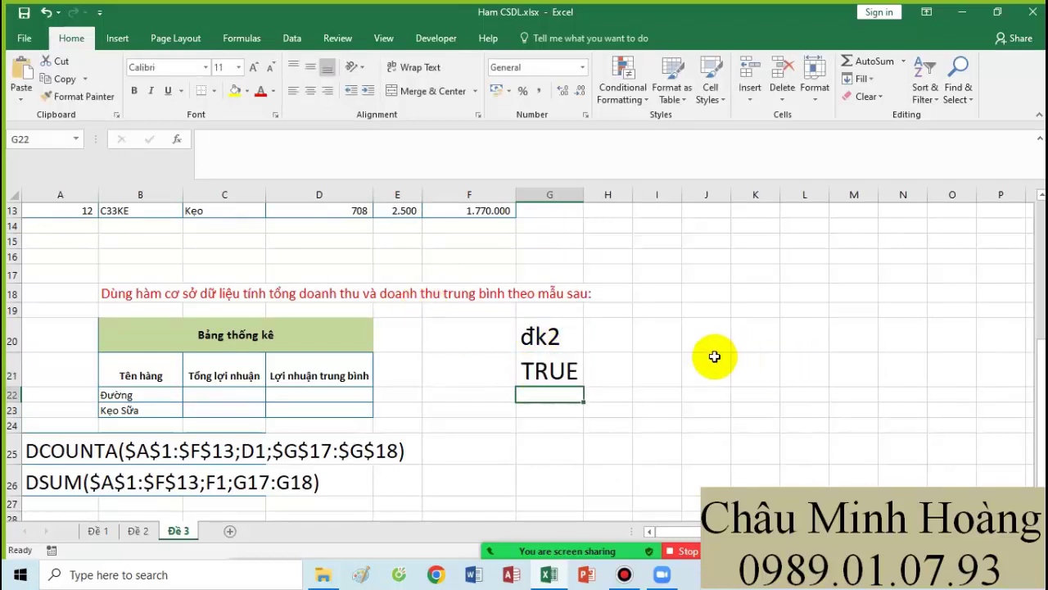
key("ctrl+v")
left_click(253, 67)
left_click(253, 67)
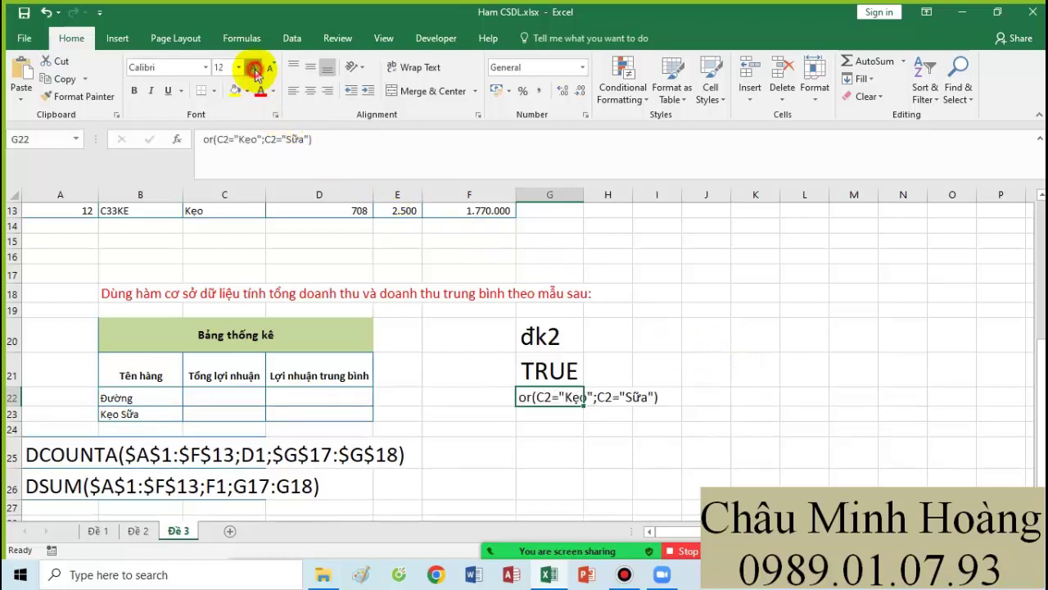
left_click(253, 67)
left_click(253, 67)
left_click(253, 67)
left_click(253, 67)
Step: Set the font size of C23 to 36 and extend that formatting to D23
left_click(239, 424)
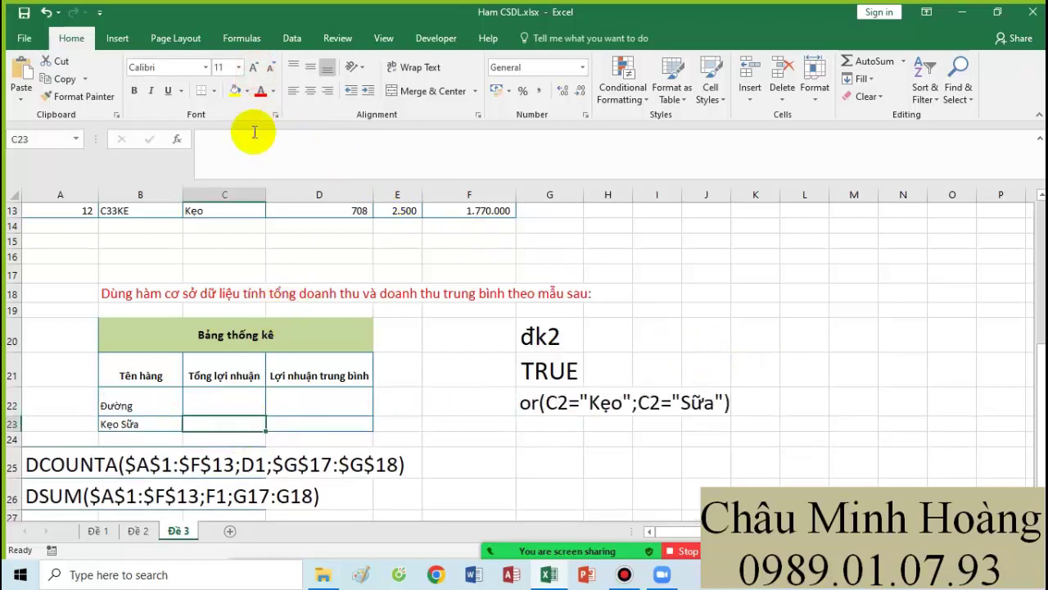
left_click(238, 67)
left_click(223, 274)
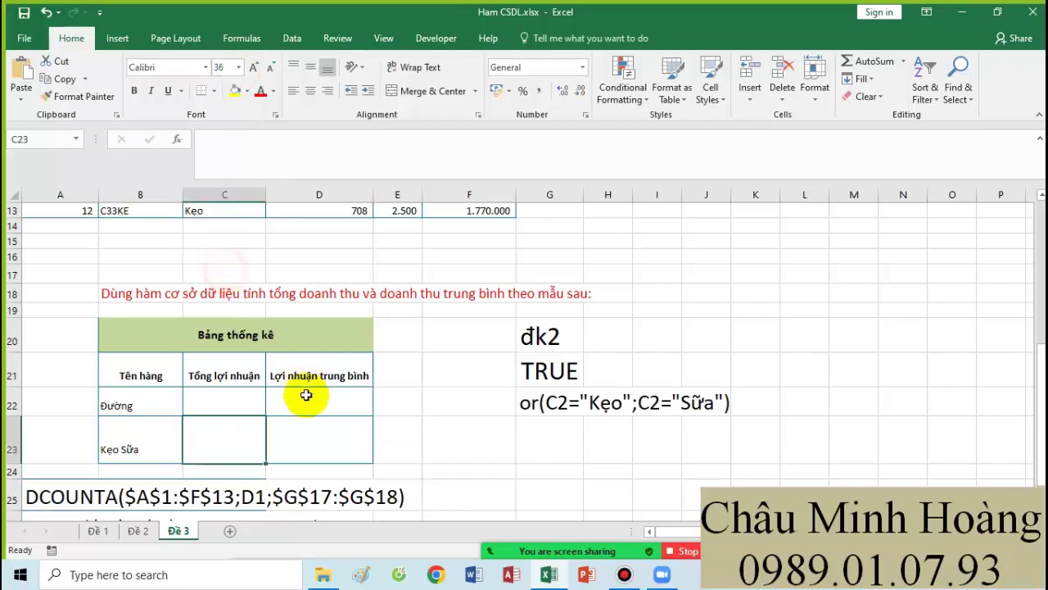
left_click_drag(264, 461, 308, 452)
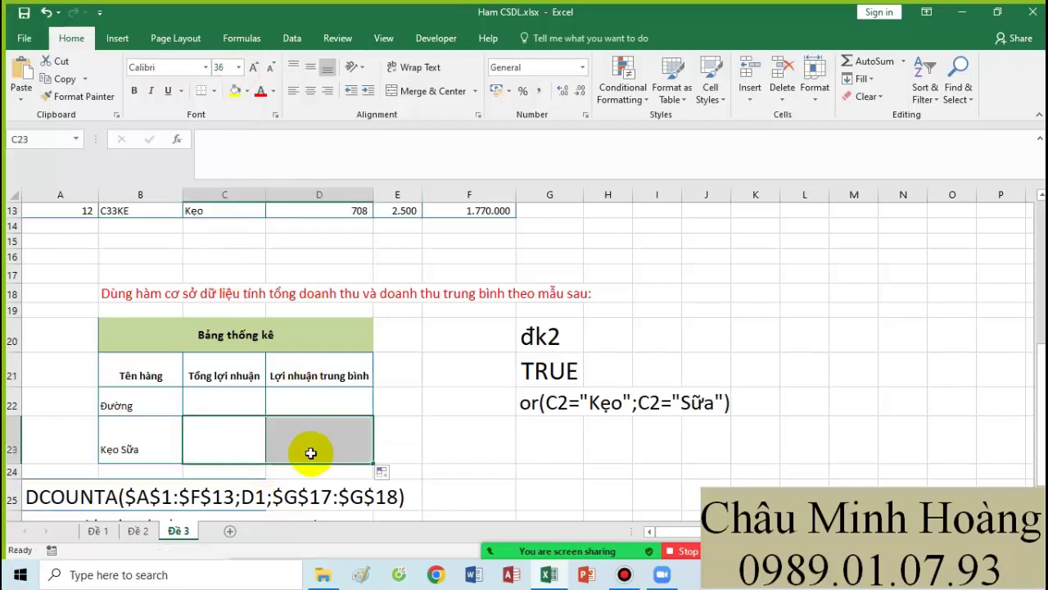
Step: Start a DAVERAGE formula in D23 with the absolute range $A$1:$F$13 as the database
left_click(310, 448)
type("=dc")
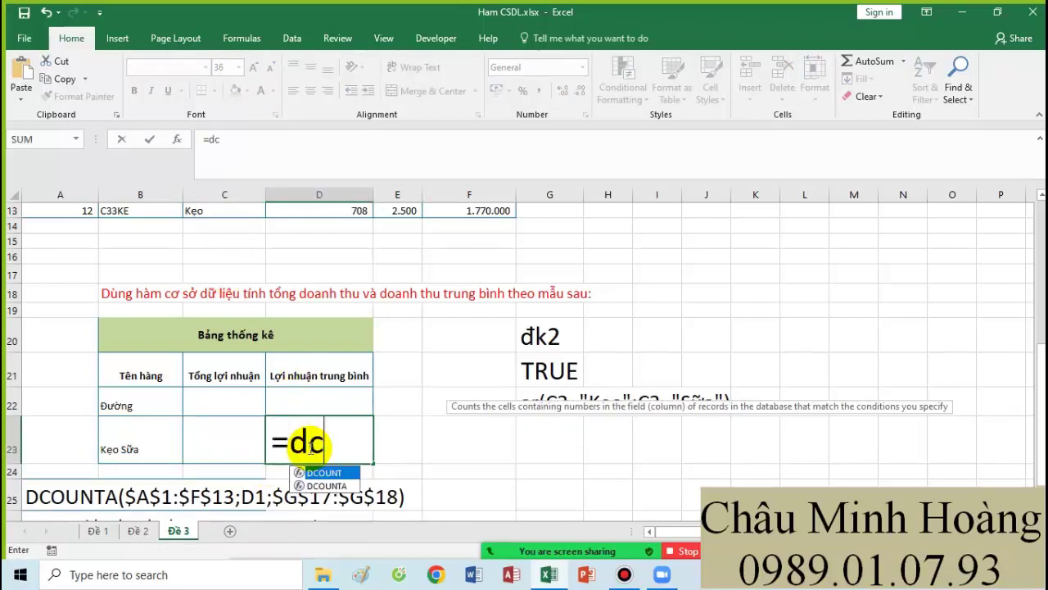
key("BackSpace")
type("a")
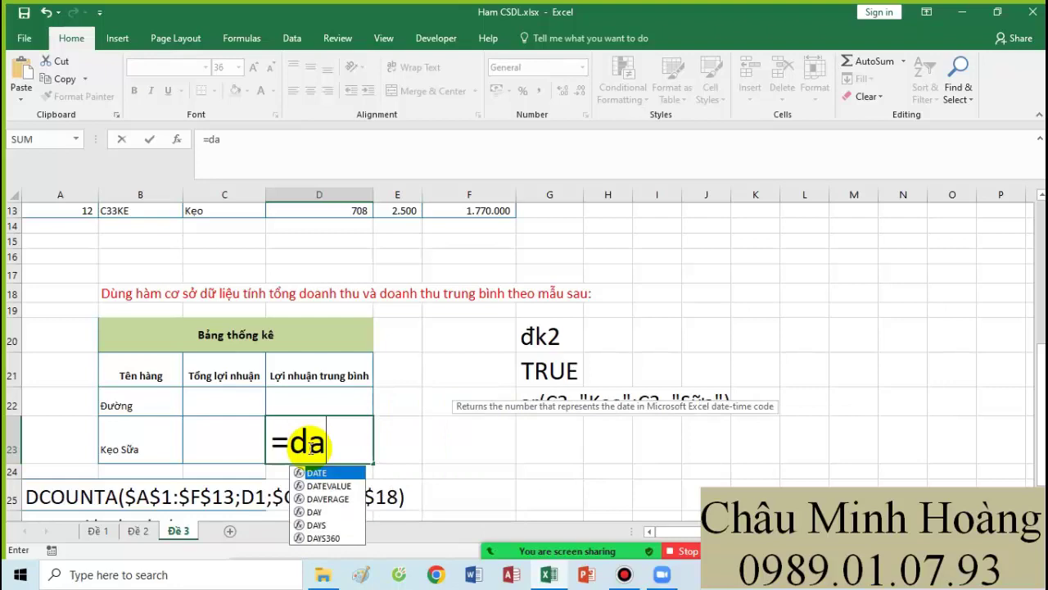
double_click(337, 499)
scroll(349, 453, "up", 4)
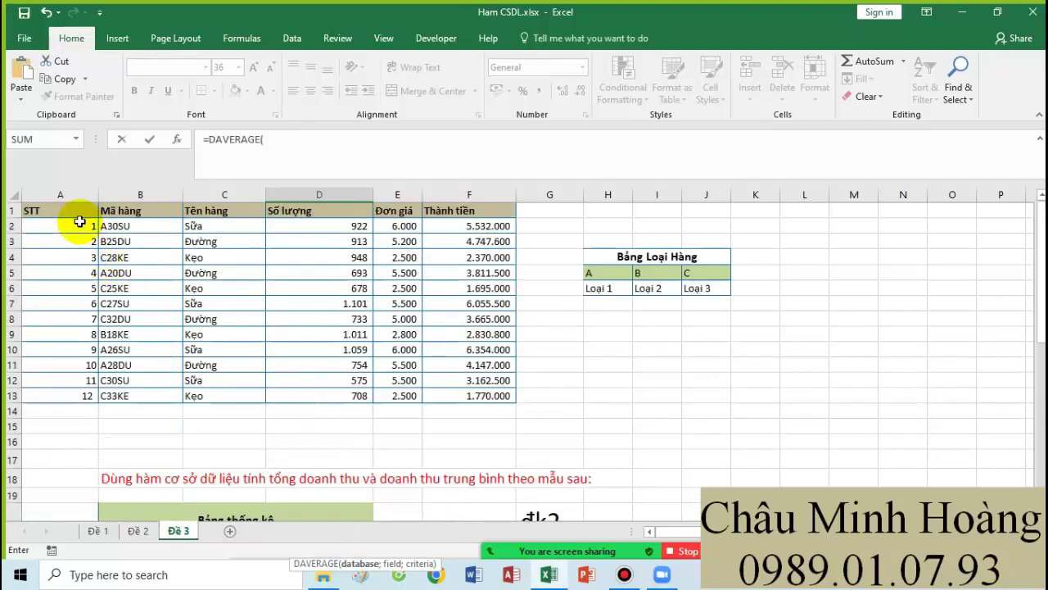
left_click_drag(82, 211, 471, 399)
key("F4")
Step: Complete the D23 DAVERAGE formula with $F$1 as the field and $G$20:$G$21 as the criteria
scroll(472, 400, "down", 5)
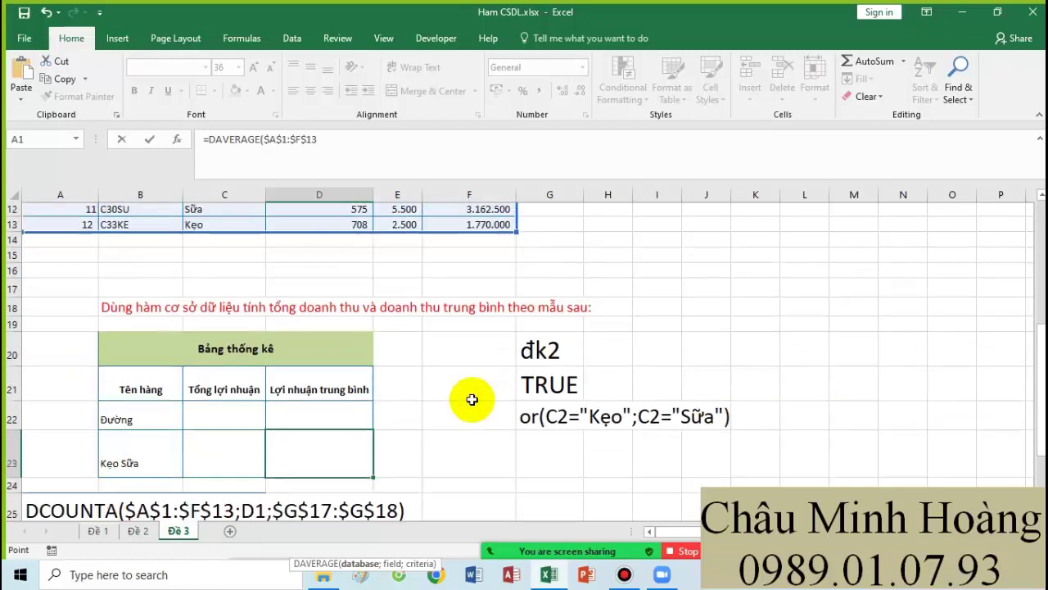
type(";")
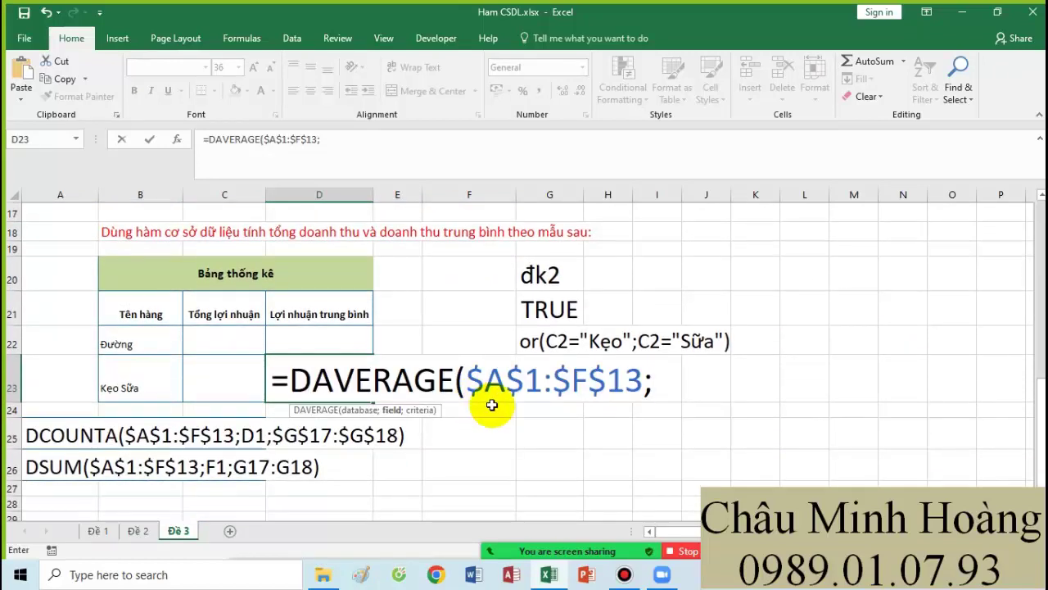
scroll(491, 404, "up", 5)
scroll(524, 352, "down", 5)
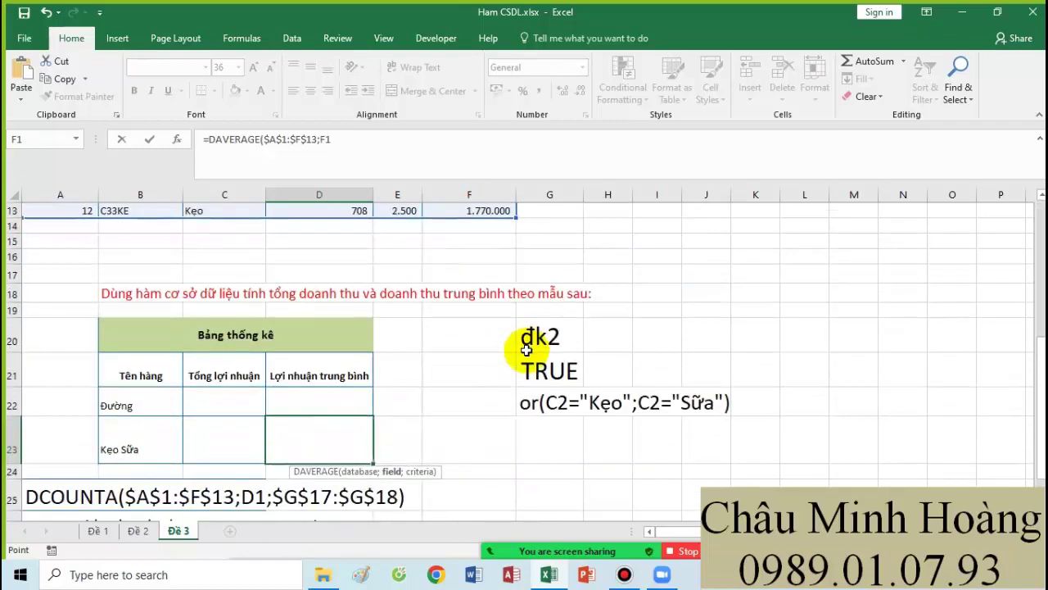
key("F4")
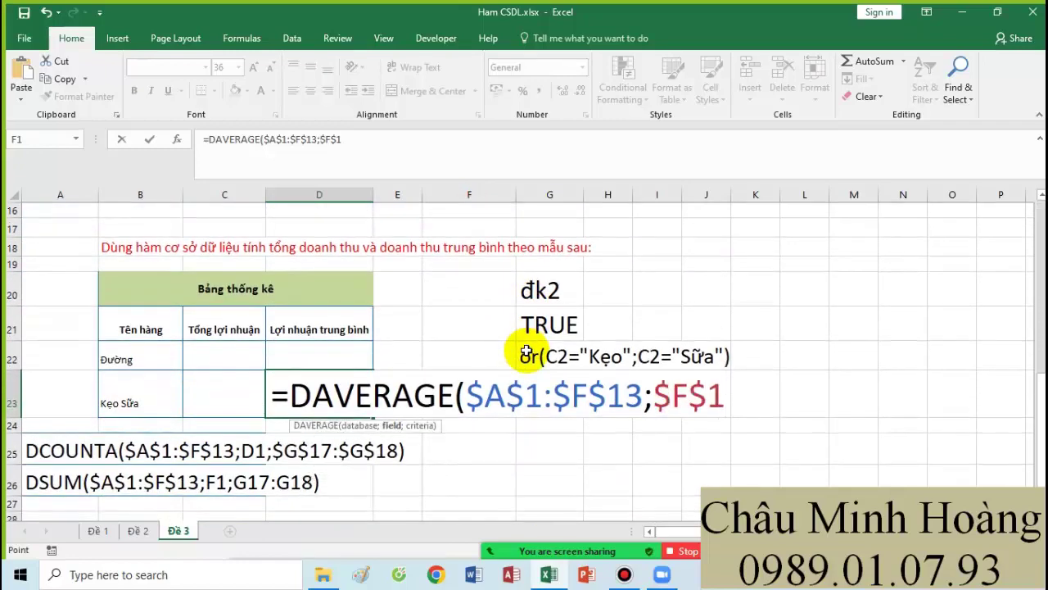
type(";")
left_click_drag(540, 305, 542, 314)
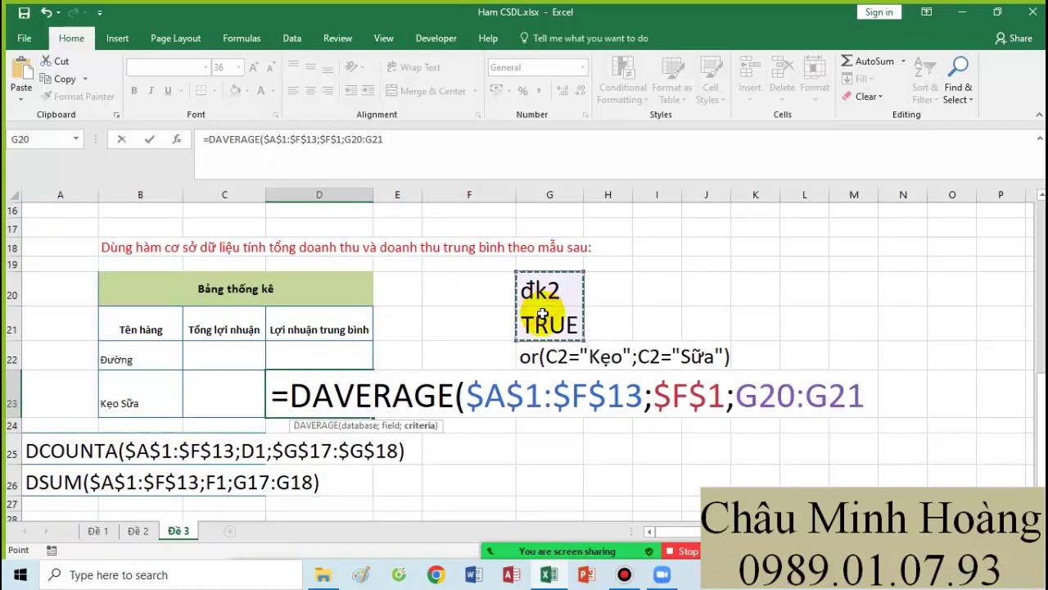
key("F4")
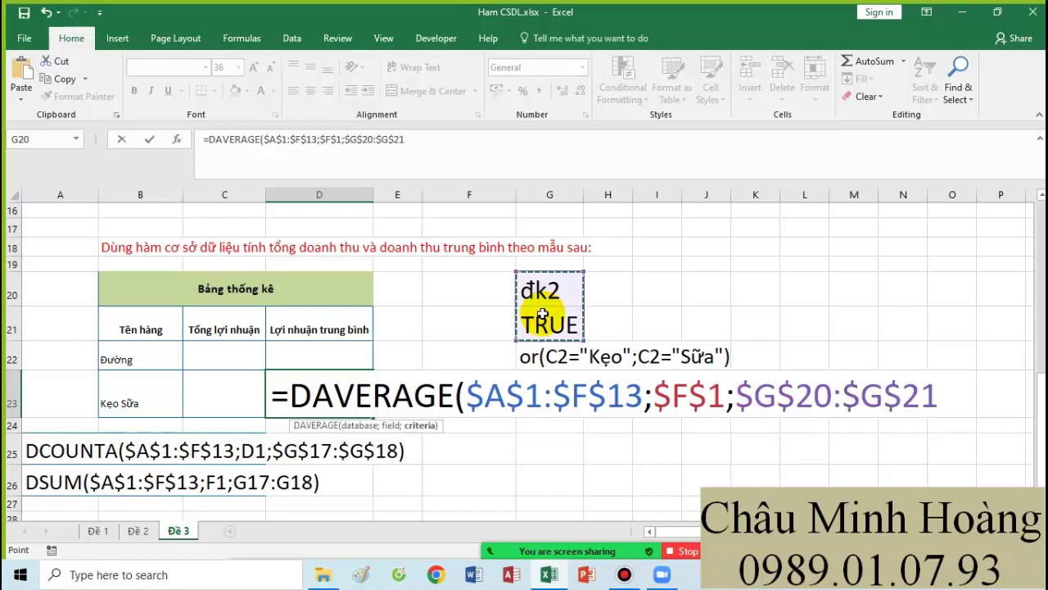
key("Return")
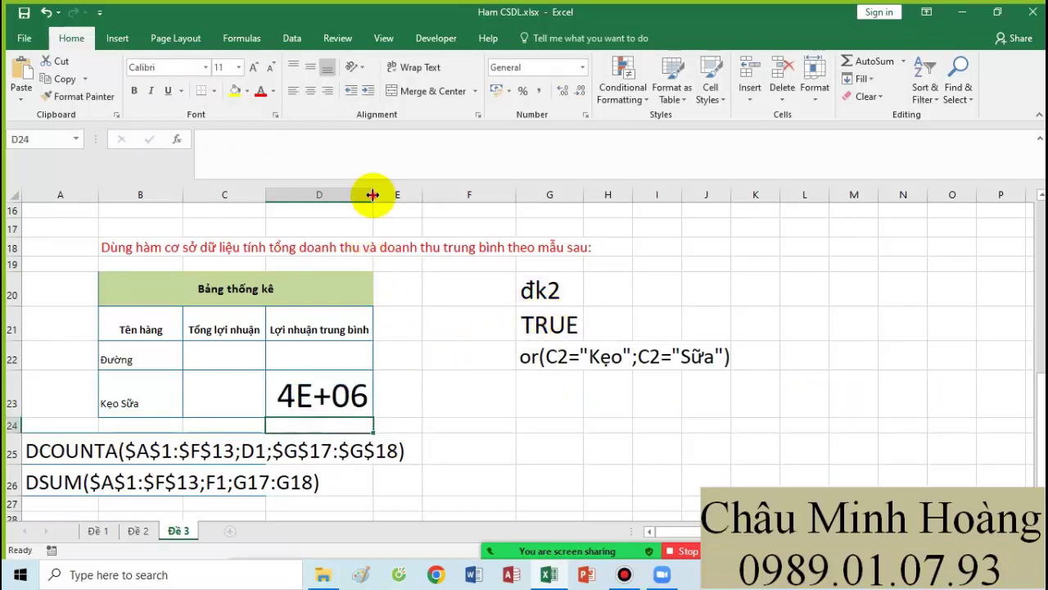
Step: Widen column D and fill the D23 formula across to C23
left_click_drag(374, 194, 420, 196)
left_click(385, 394)
left_click_drag(421, 417, 223, 399)
Step: Copy the D23 DAVERAGE formula without its equals sign into F23 as plain text
double_click(299, 393)
left_click_drag(291, 396, 955, 400)
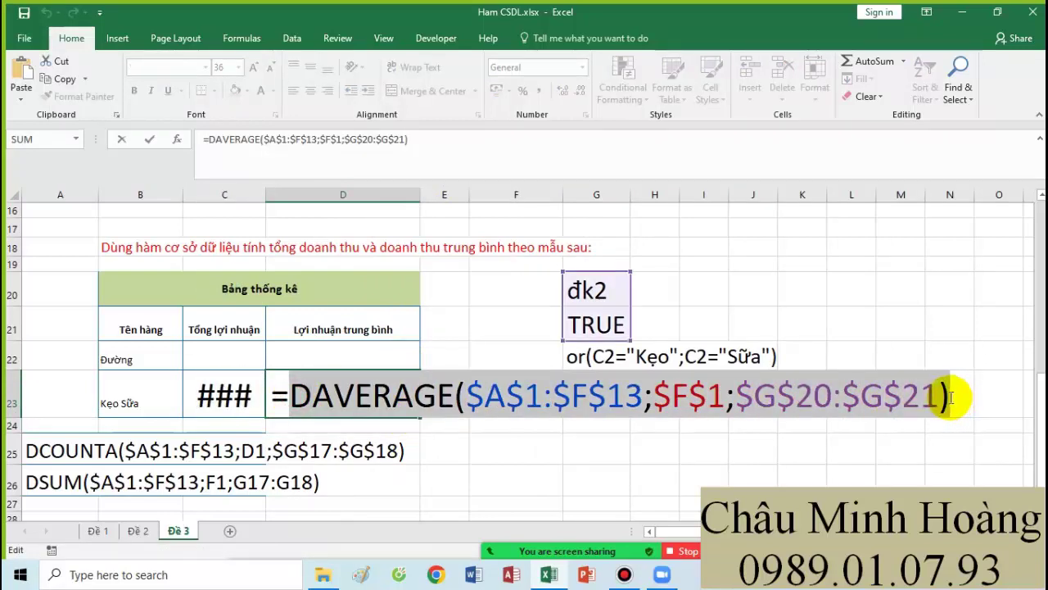
key("ctrl+c")
key("Escape")
left_click(511, 397)
key("ctrl+v")
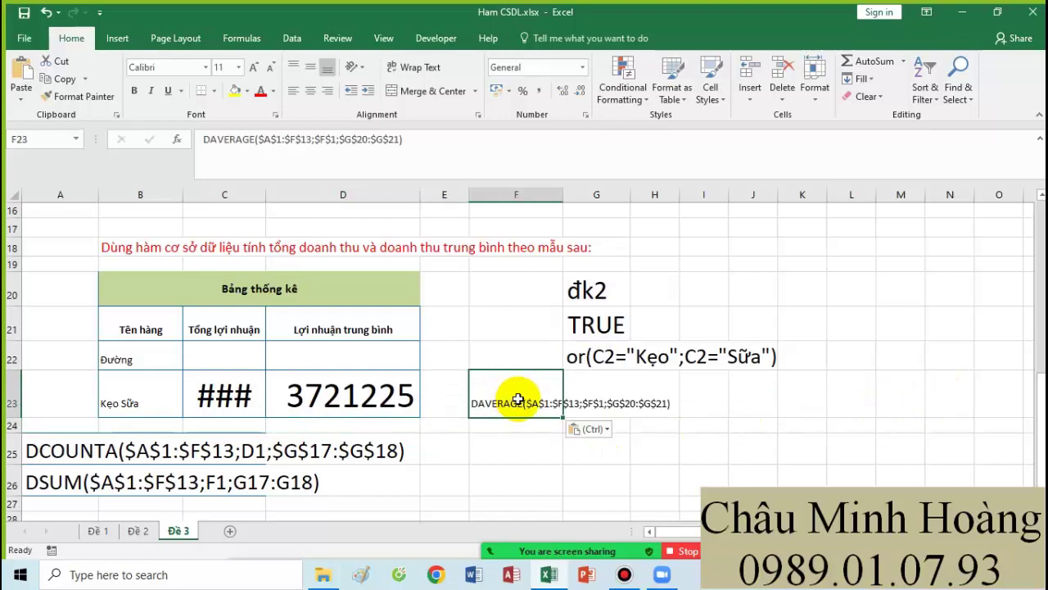
Step: Replace the C23 formula with a DSUM using $A$1:$F$13, field $F$1 and criteria $G$20:$G$21
left_click(227, 397)
type("=")
key("ctrl+v")
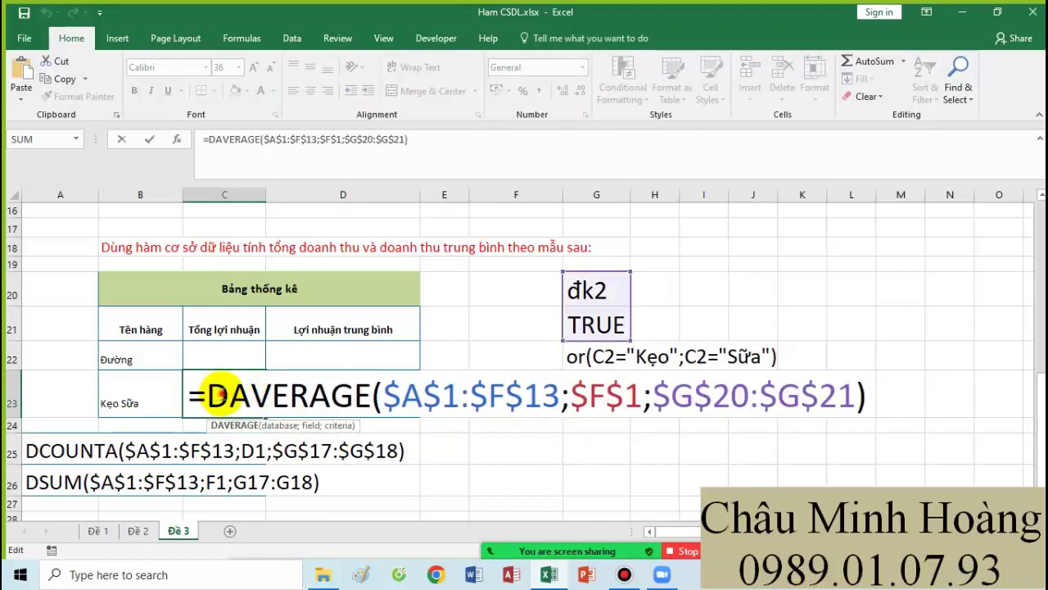
left_click_drag(218, 396, 379, 399)
type("sum")
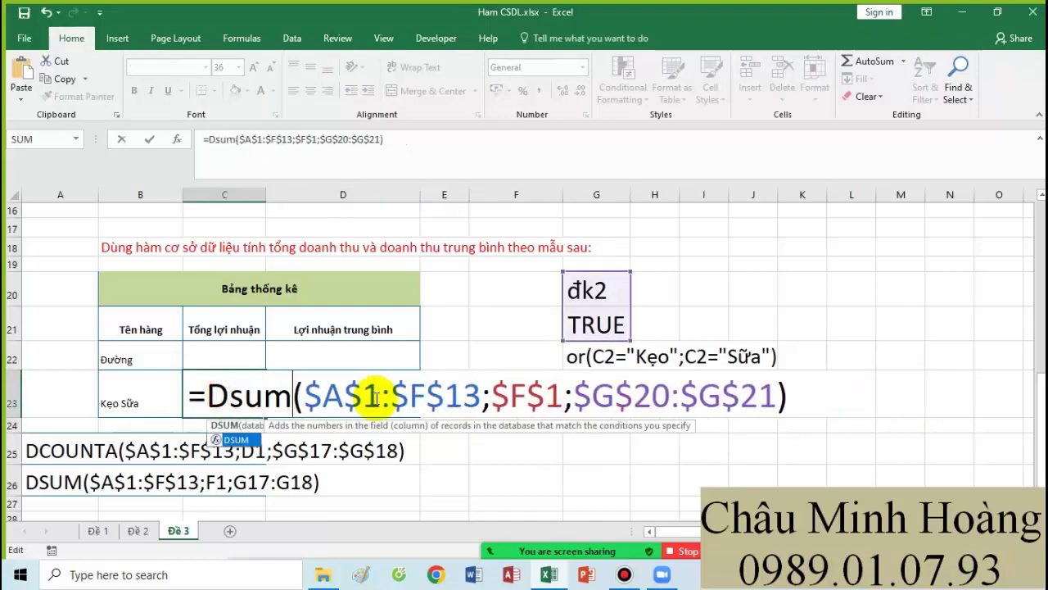
scroll(442, 356, "up", 4)
scroll(409, 311, "up", 1)
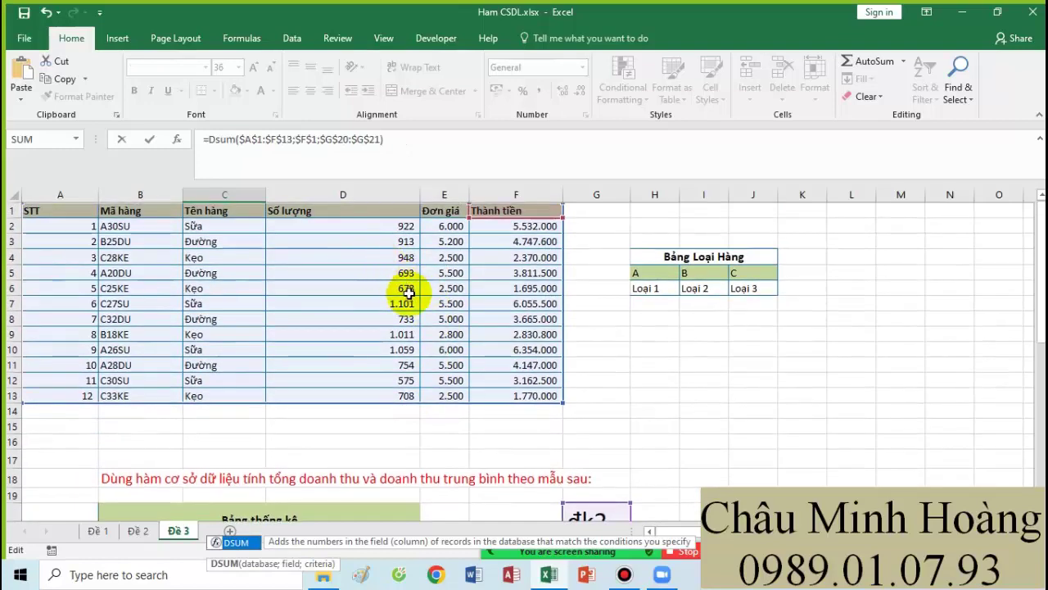
scroll(409, 296, "down", 3)
key("Return")
Step: Copy the C23 DSUM formula without its equals sign into F24 as plain text
double_click(229, 484)
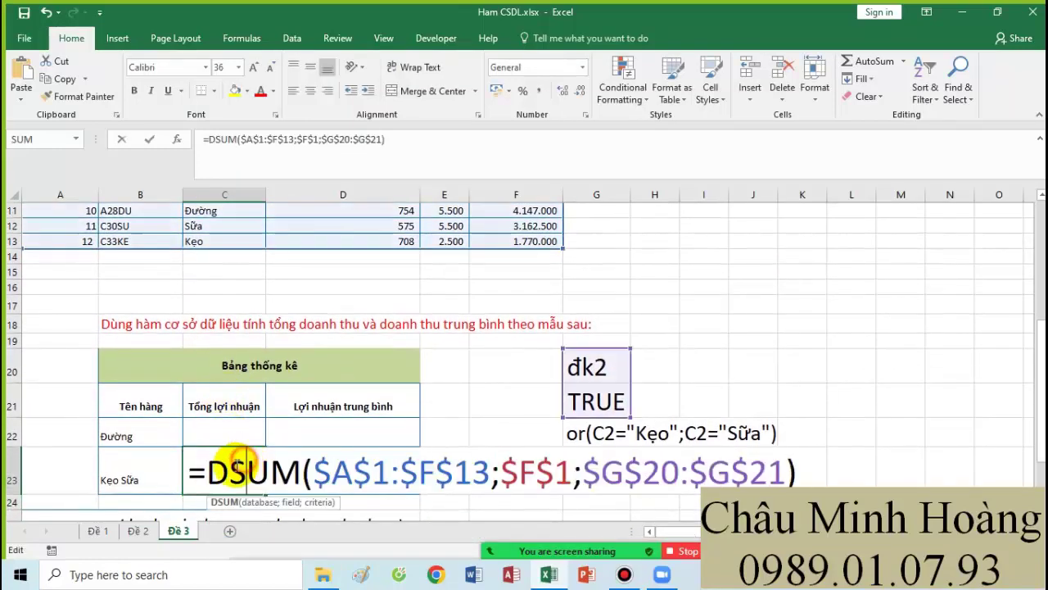
left_click_drag(207, 474, 804, 461)
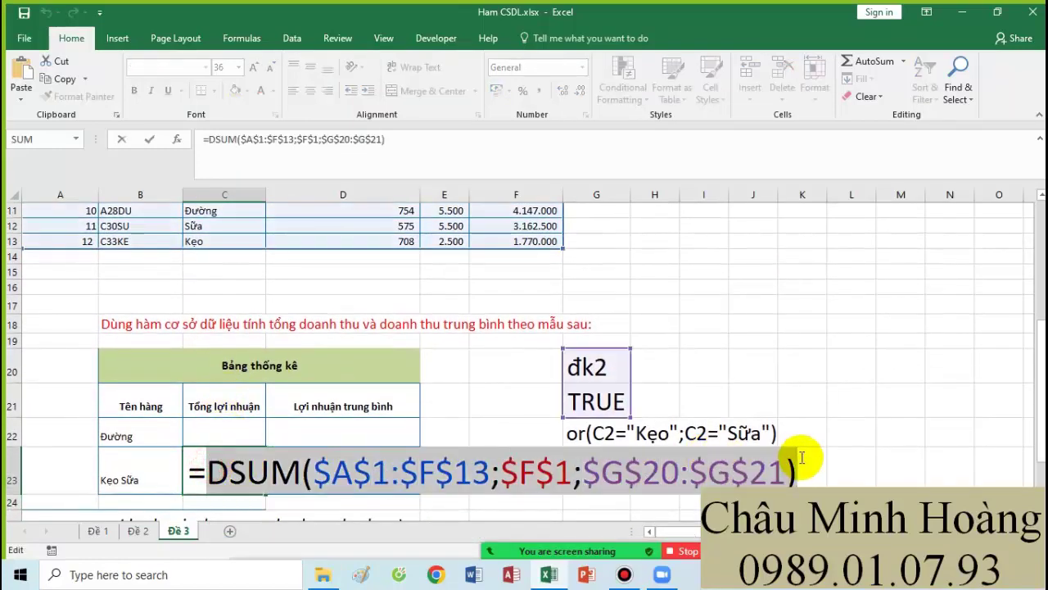
key("Escape")
scroll(628, 463, "down", 3)
left_click(509, 357)
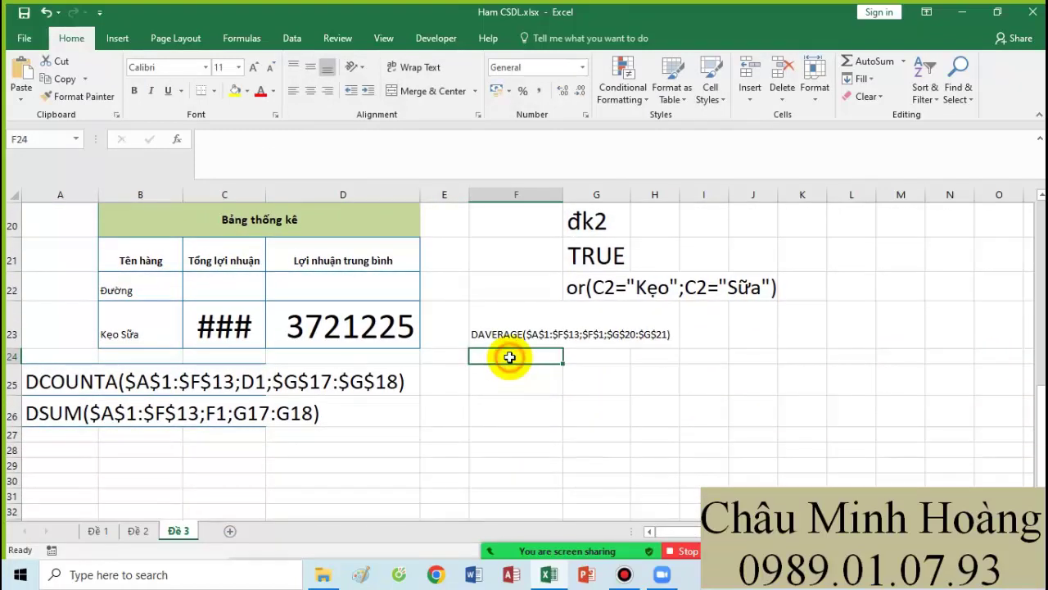
key("ctrl+v")
Step: Enlarge the font of the two text formulas in F23:F24 to 24
left_click_drag(497, 335, 754, 351)
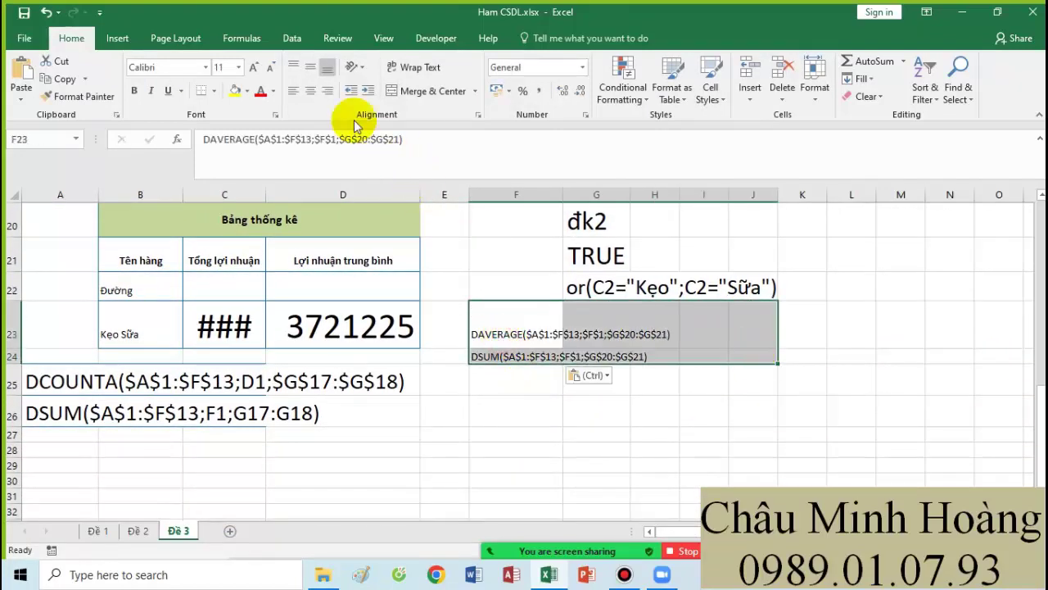
left_click(262, 71)
left_click(263, 71)
left_click(262, 70)
left_click(263, 71)
left_click(262, 71)
left_click(262, 70)
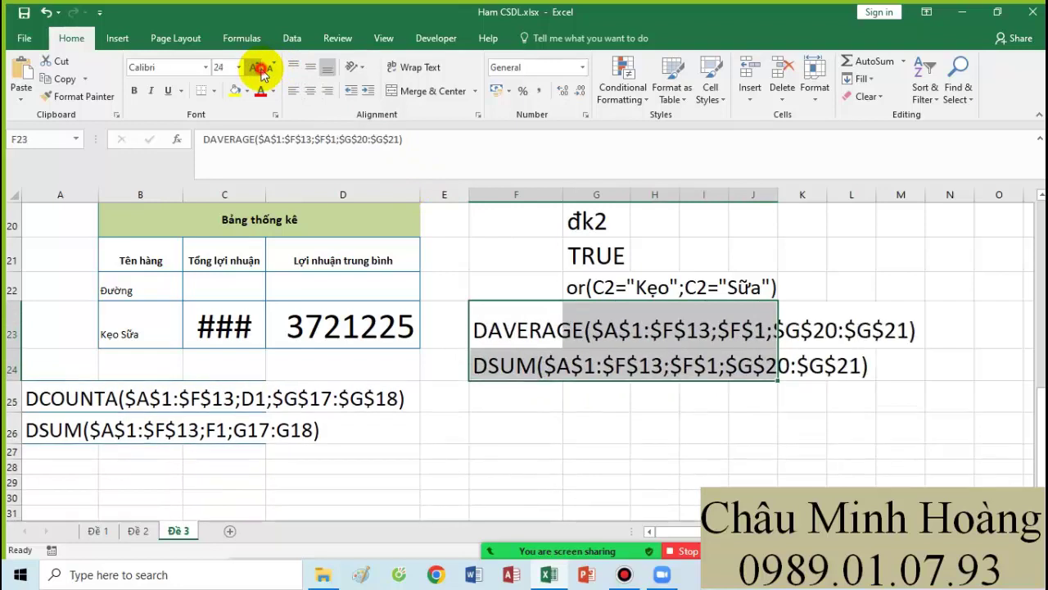
Step: Enlarge the DAVERAGE and DSUM formula text in F23:J24 to font size 26
left_click(262, 70)
left_click(262, 70)
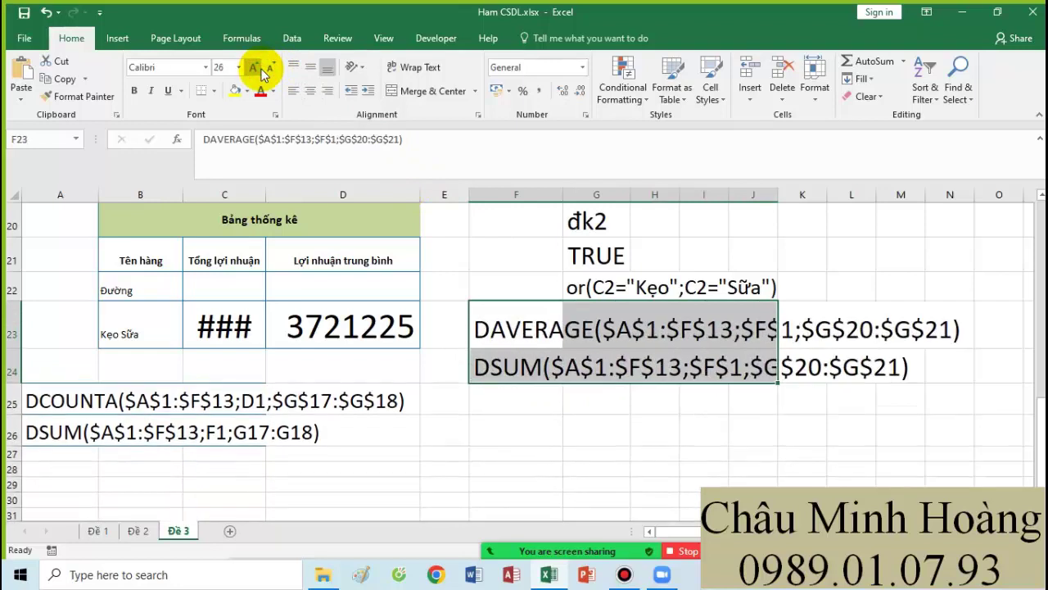
left_click(521, 368)
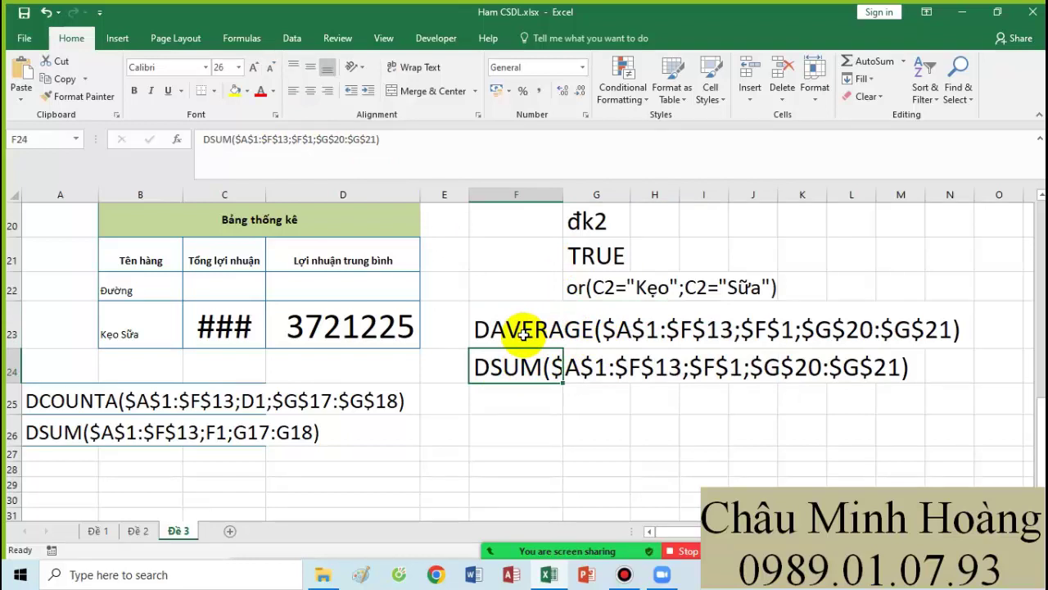
Step: Open the DAVERAGE formula in D23 and examine its database, field and criteria arguments
double_click(381, 328)
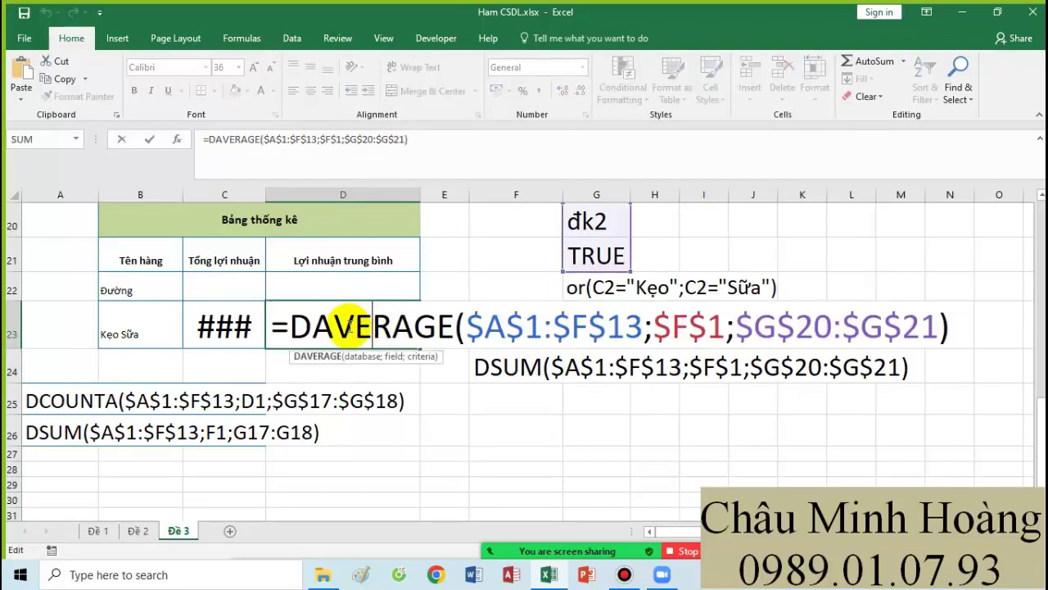
left_click_drag(301, 327, 942, 326)
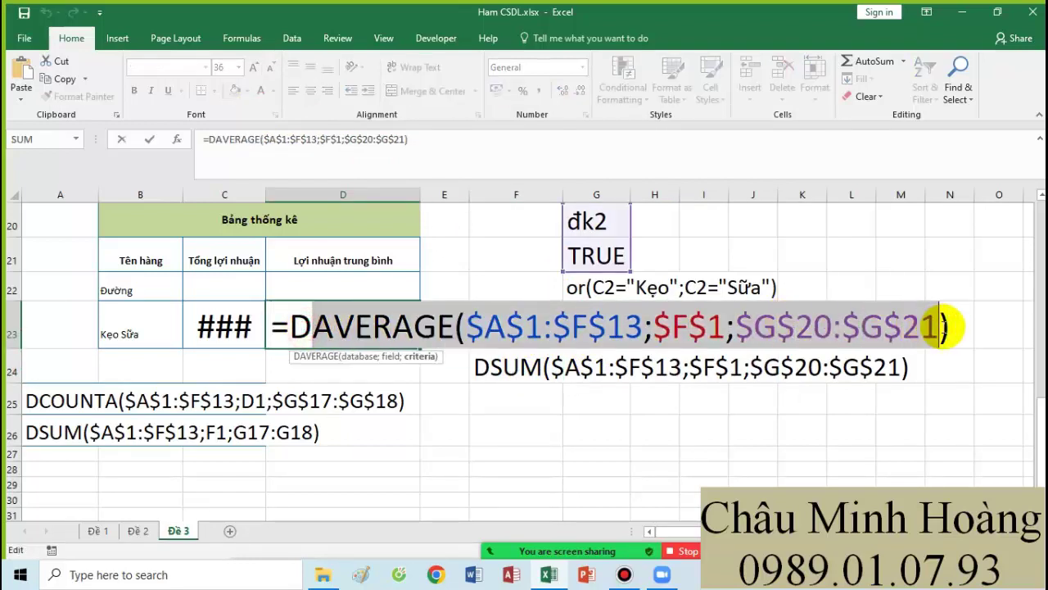
left_click_drag(467, 328, 693, 327)
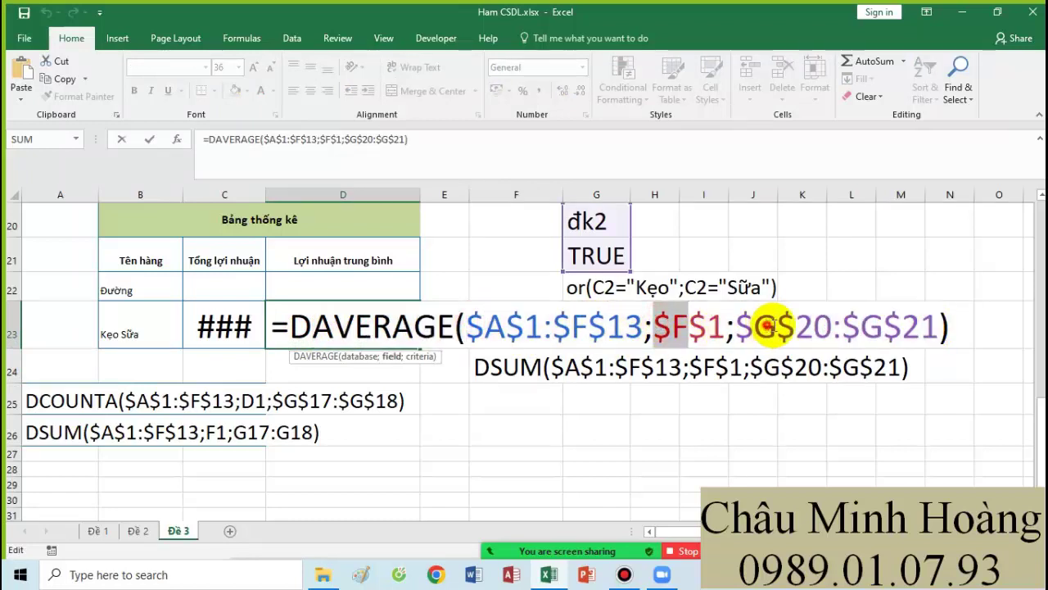
left_click_drag(776, 327, 888, 326)
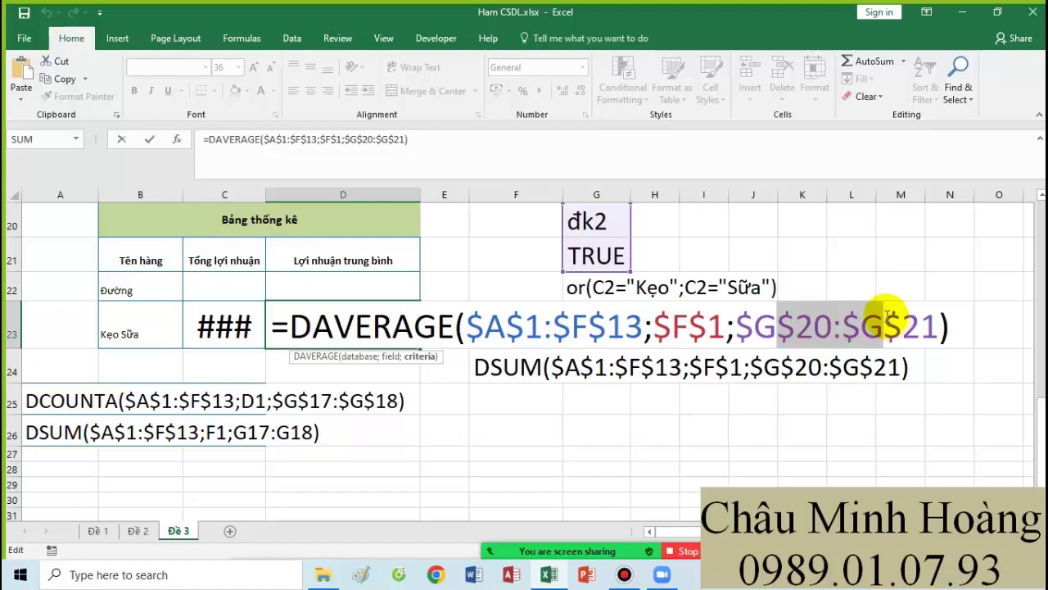
Step: Switch to the Subtotal.xlsx workbook and examine the sales list and sample subtotal table on sheet 1
left_click(626, 577)
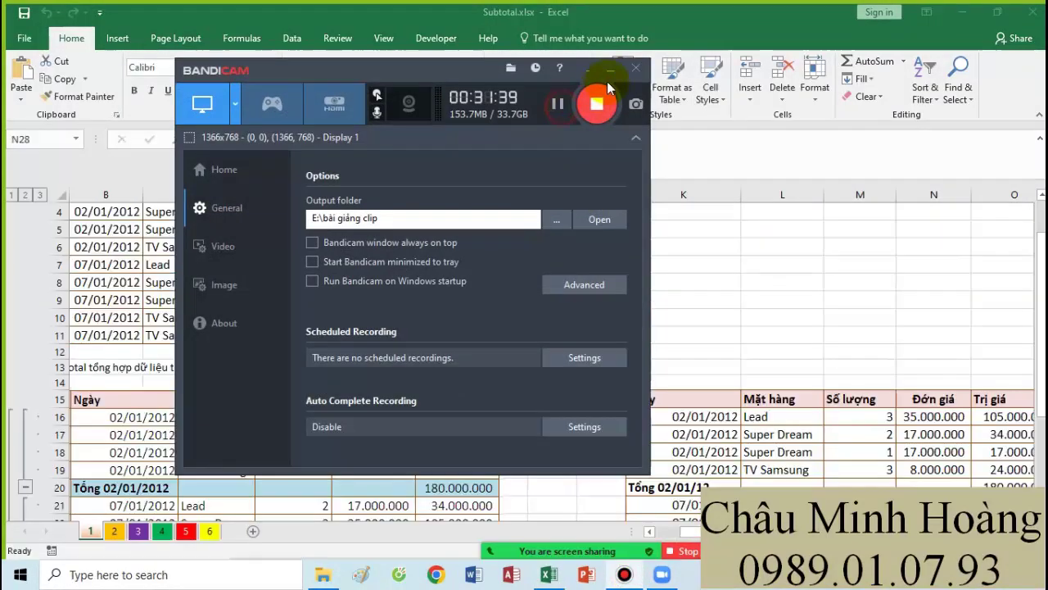
left_click(607, 73)
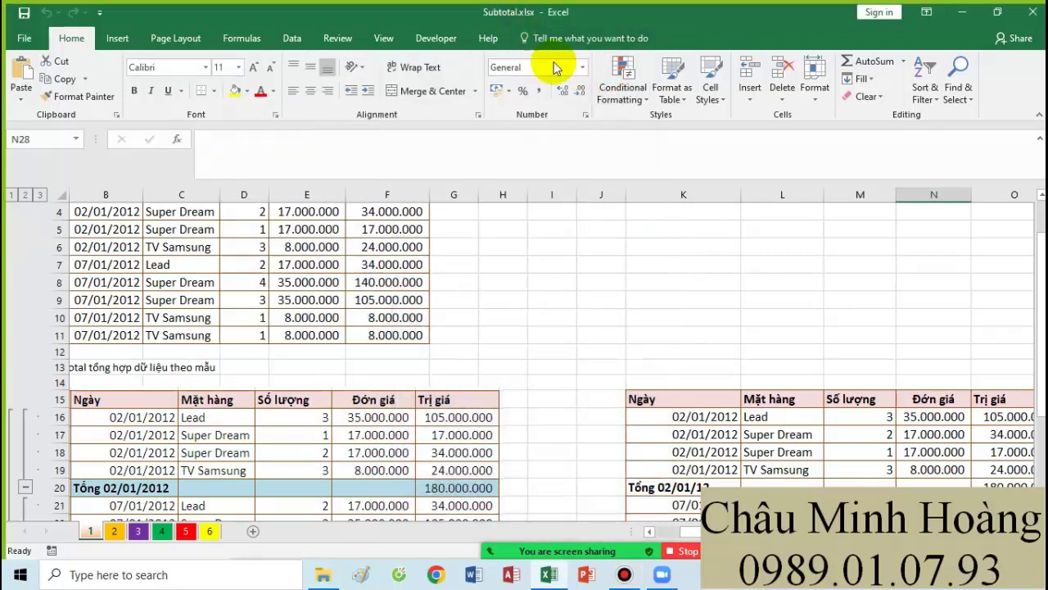
scroll(433, 398, "down", 5)
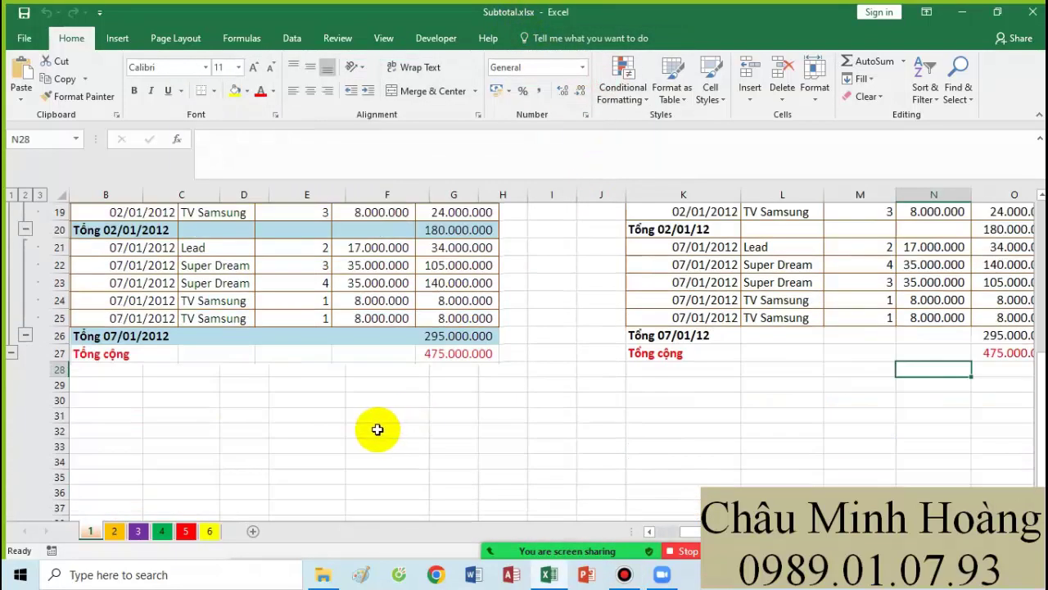
scroll(377, 429, "up", 6)
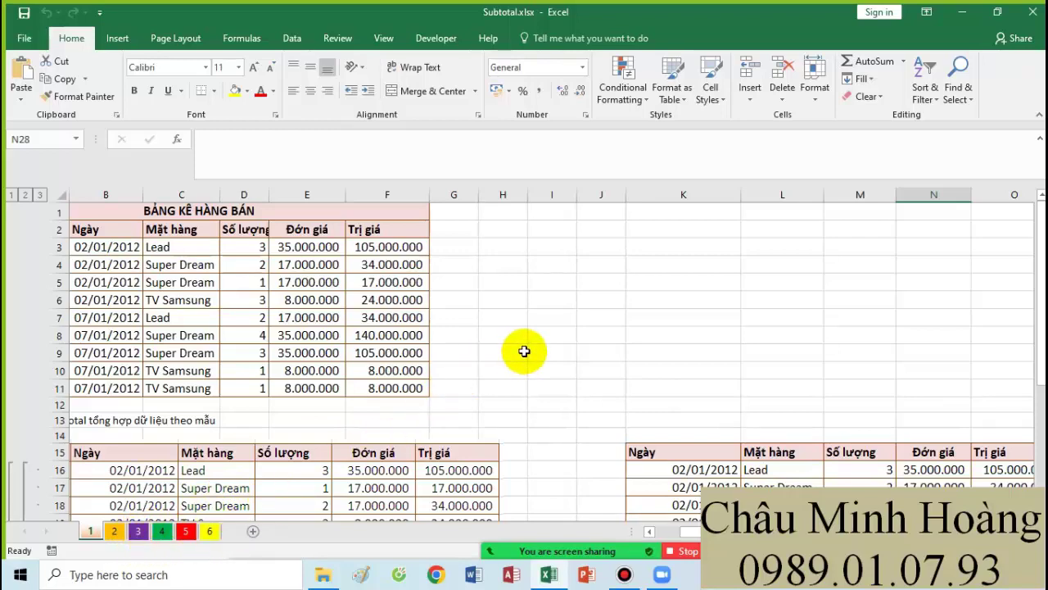
scroll(580, 425, "down", 3)
left_click(649, 531)
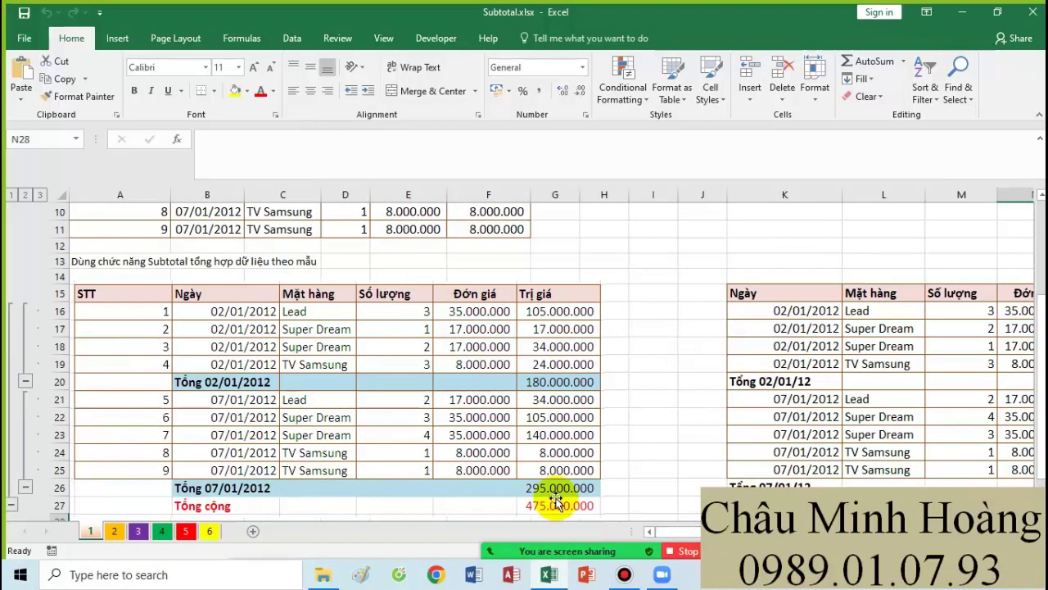
Step: Nudge the sample subtotal picture below the instruction line slightly, then deselect it
mouse_move(155, 298)
left_mouse_down()
mouse_move(246, 300)
mouse_move(163, 295)
left_mouse_up()
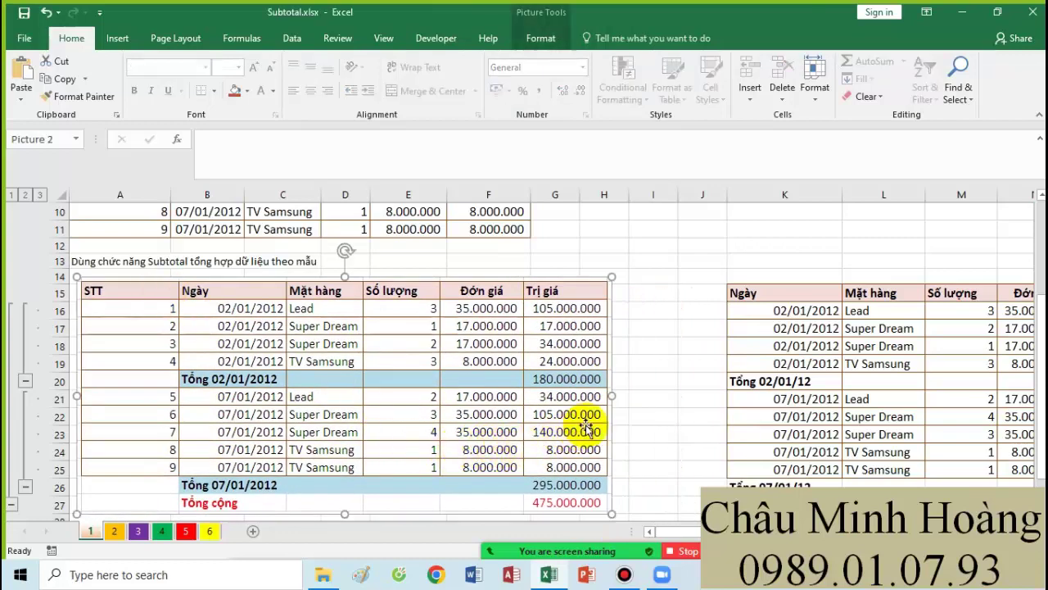
left_click(741, 316)
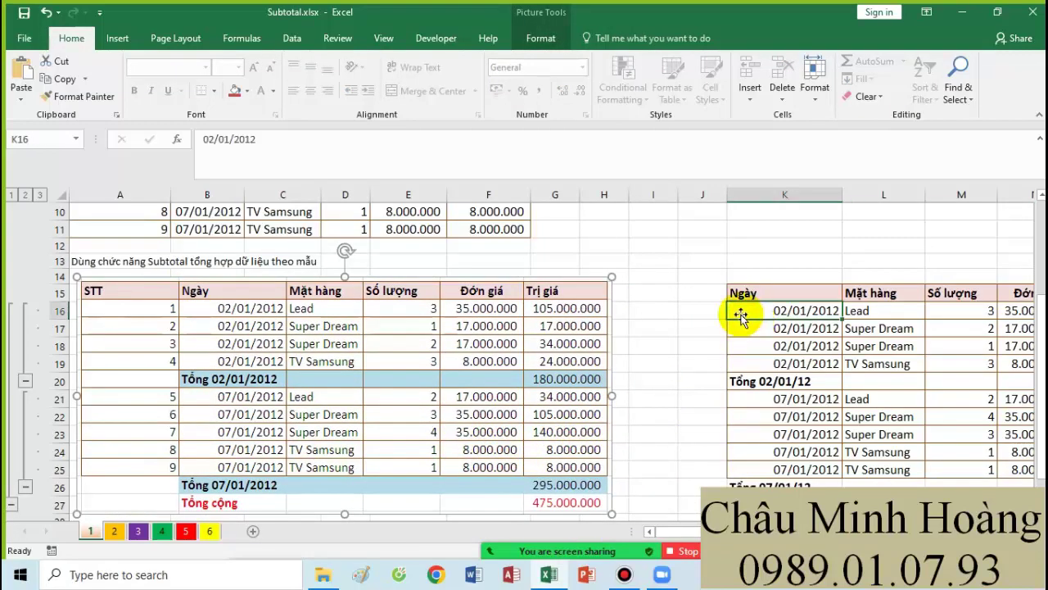
left_click(684, 272)
scroll(364, 288, "up", 5)
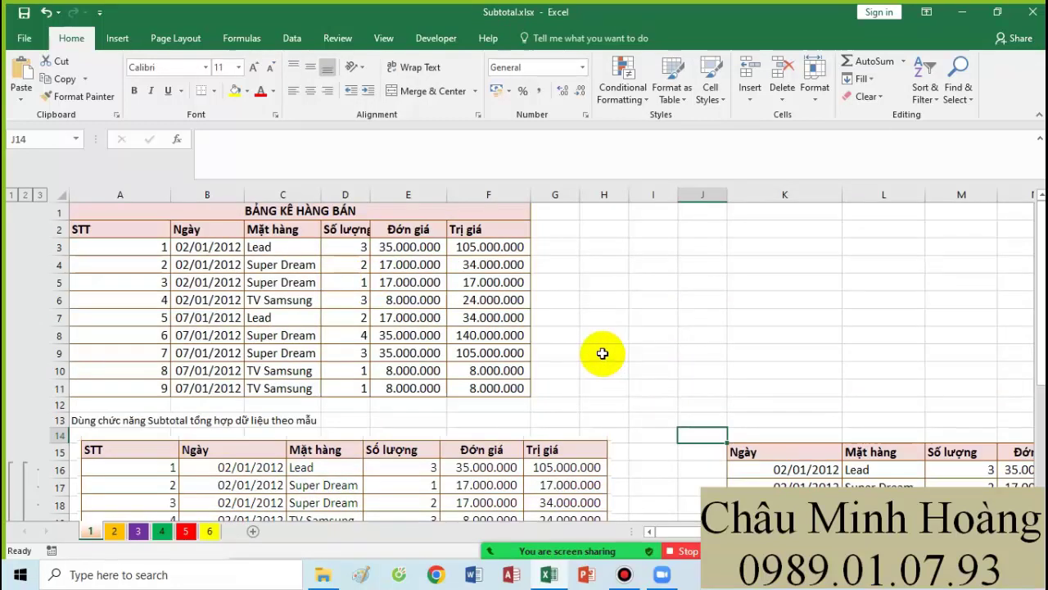
scroll(663, 330, "down", 4)
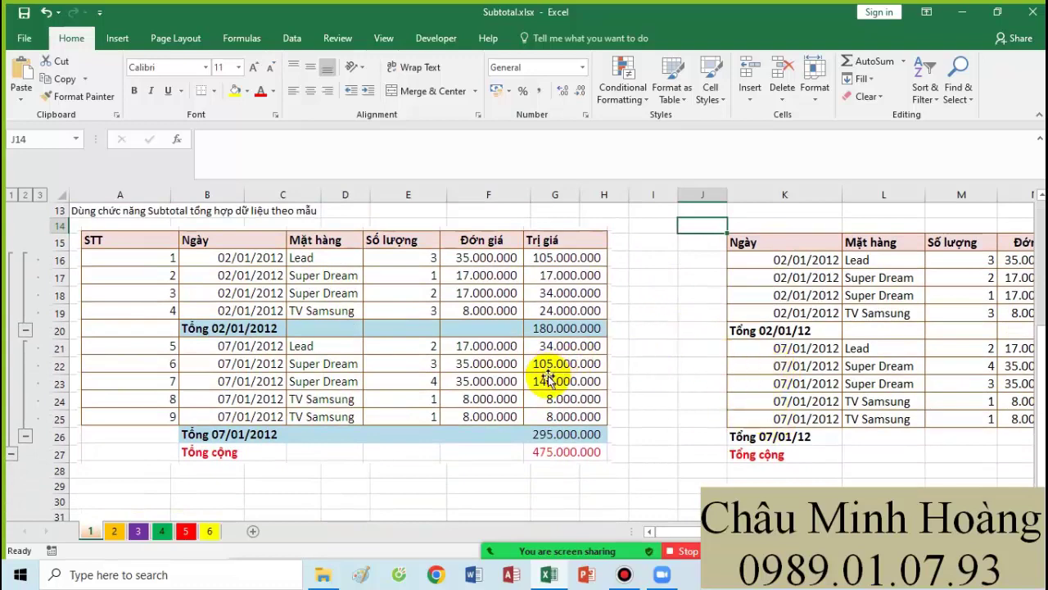
left_click_drag(757, 244, 942, 454)
left_click(292, 39)
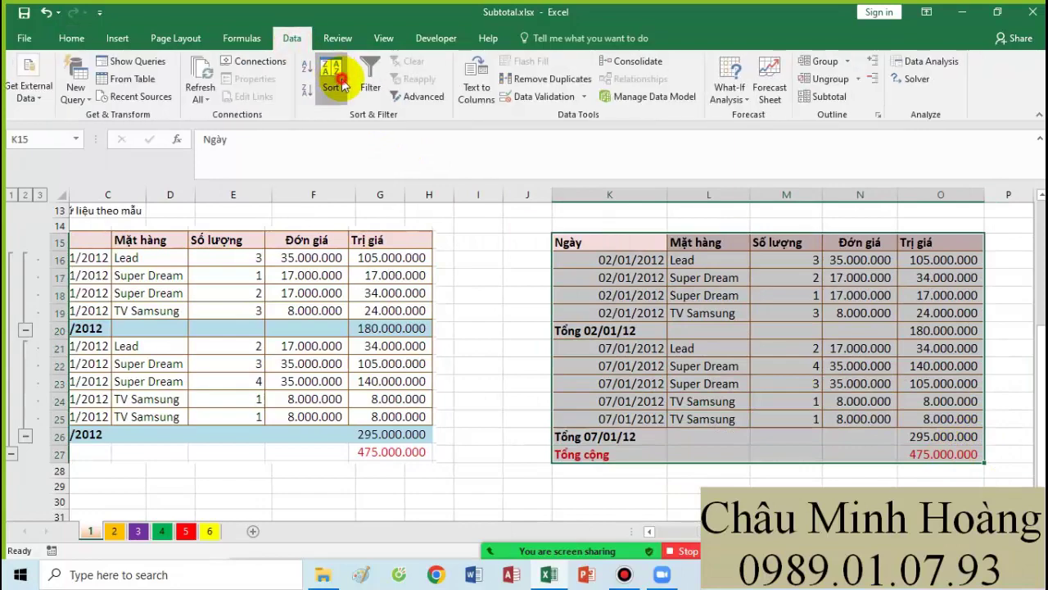
left_click(331, 80)
left_click(804, 261)
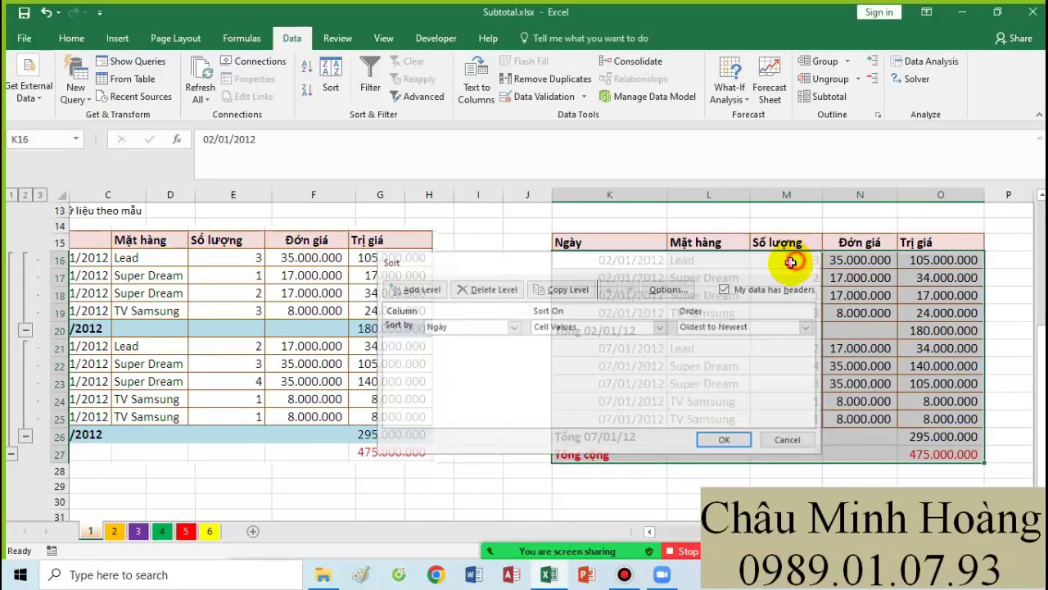
Step: Sort the sales list in A2:F11 on sheet 1 by Ngày from oldest to newest
scroll(281, 320, "up", 4)
left_click_drag(348, 370, 11, 323)
left_click_drag(122, 231, 503, 381)
scroll(402, 382, "down", 4)
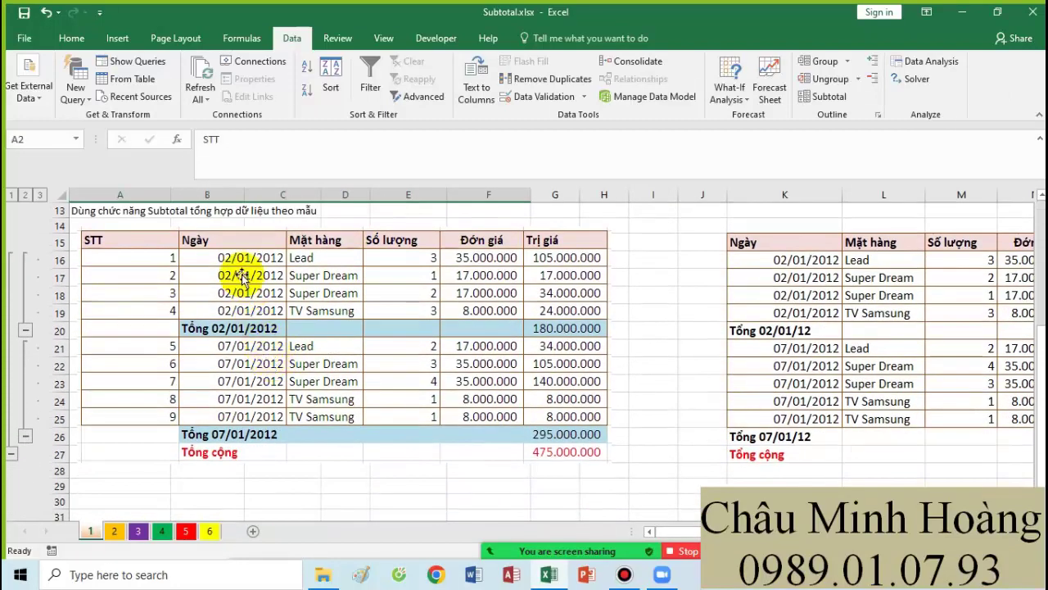
scroll(429, 206, "up", 1)
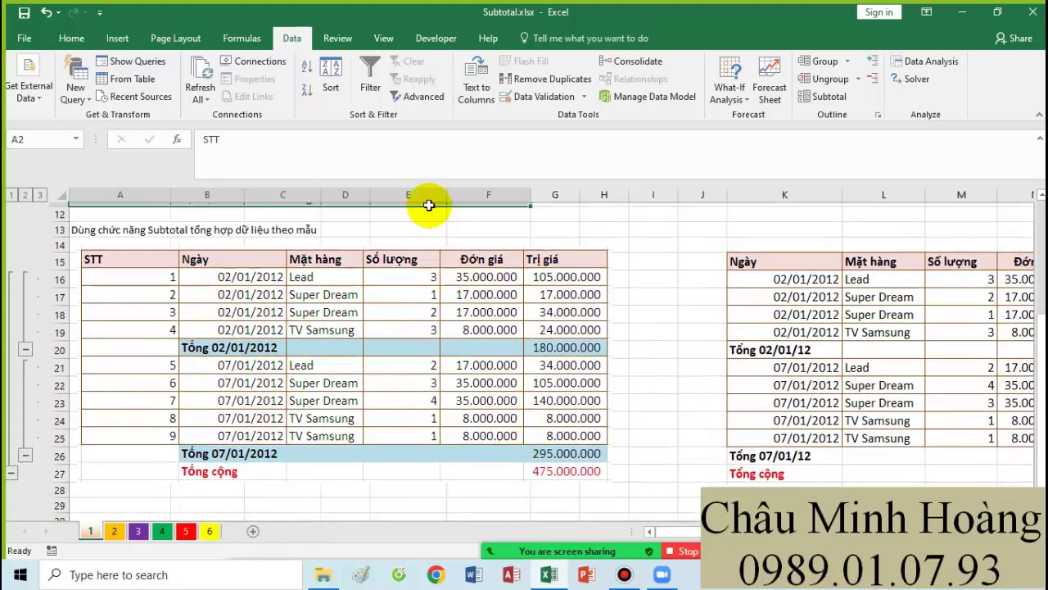
left_click(330, 74)
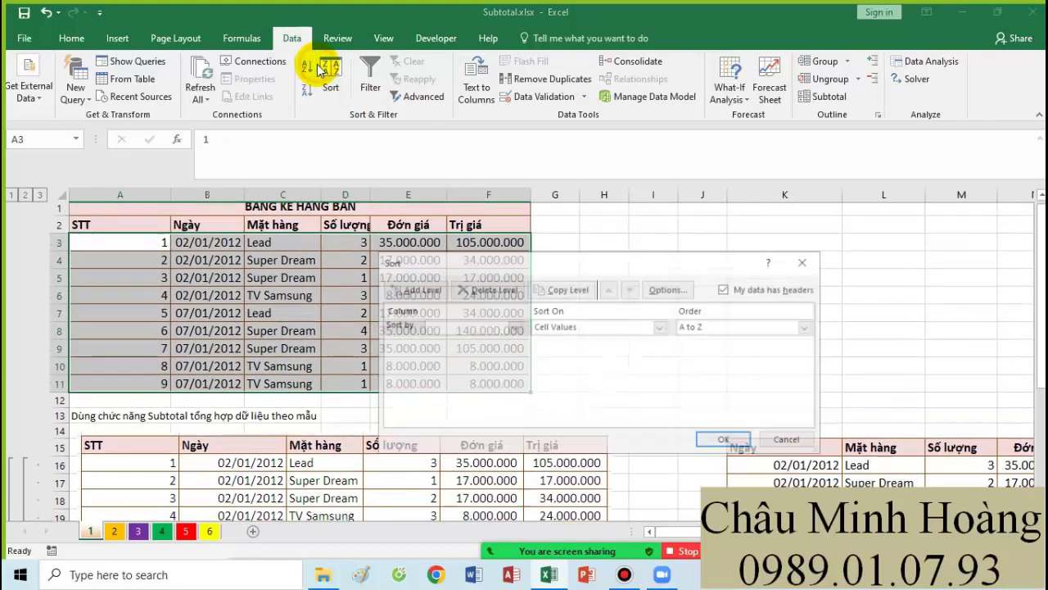
left_click(441, 352)
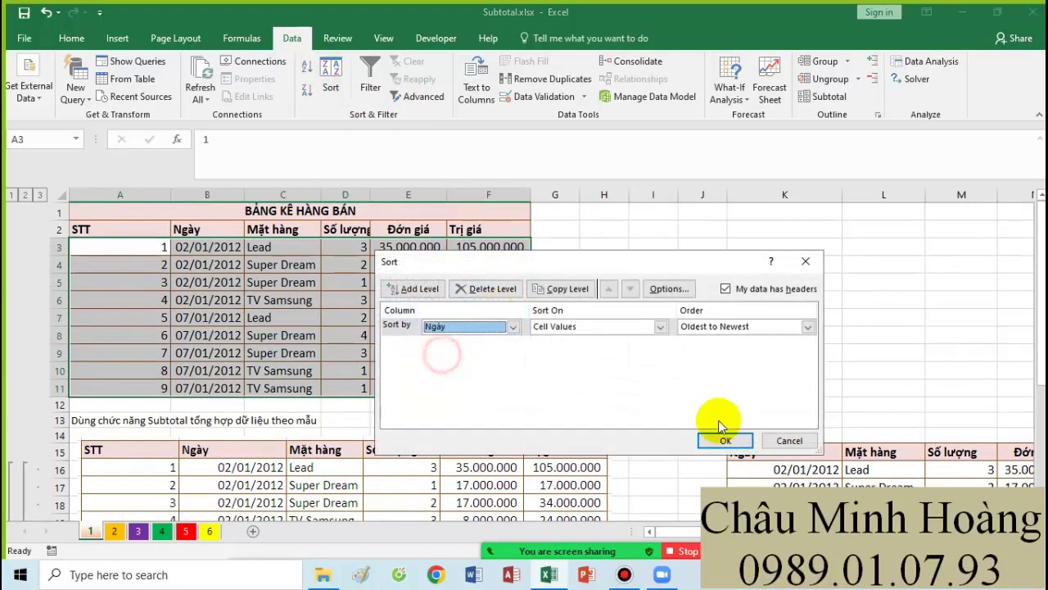
left_click(724, 441)
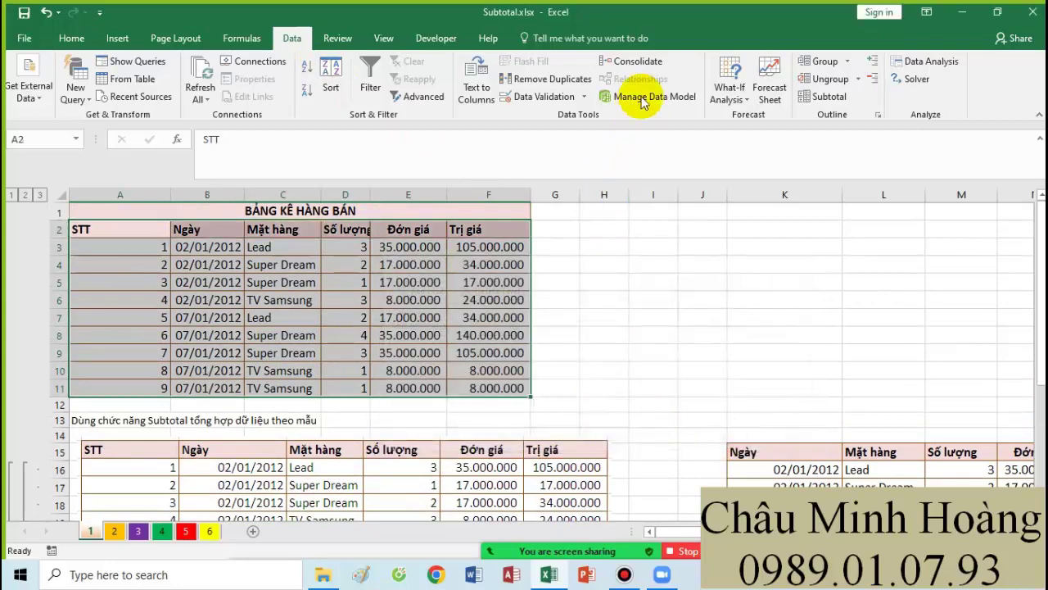
Step: Add subtotals to the sales list that sum Trị giá at each change in Ngày, with summaries below the data
left_click(827, 96)
left_click(542, 263)
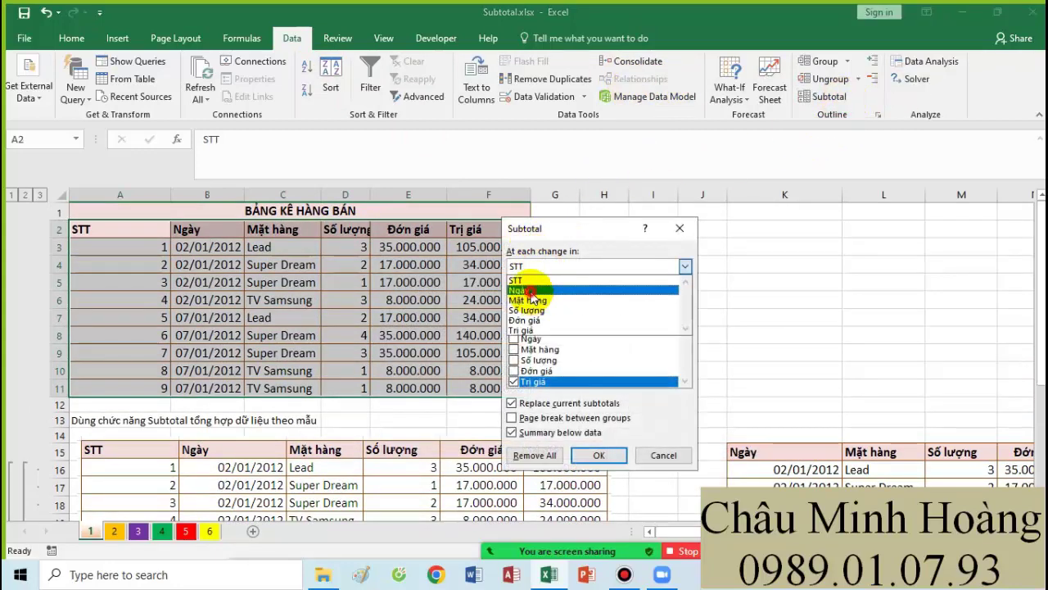
left_click(539, 284)
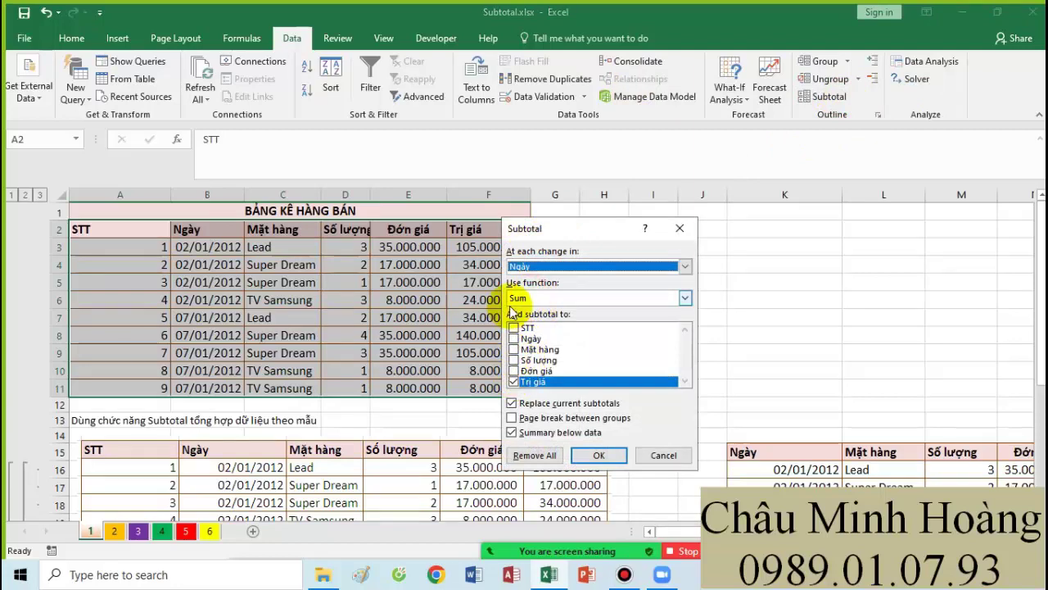
scroll(424, 434, "down", 2)
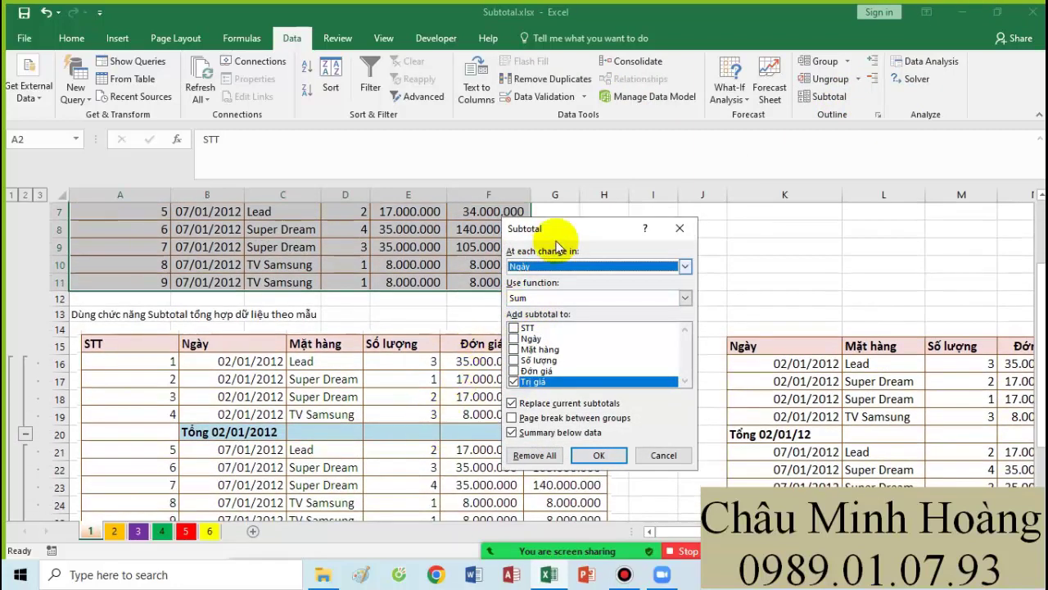
left_click_drag(591, 222, 710, 182)
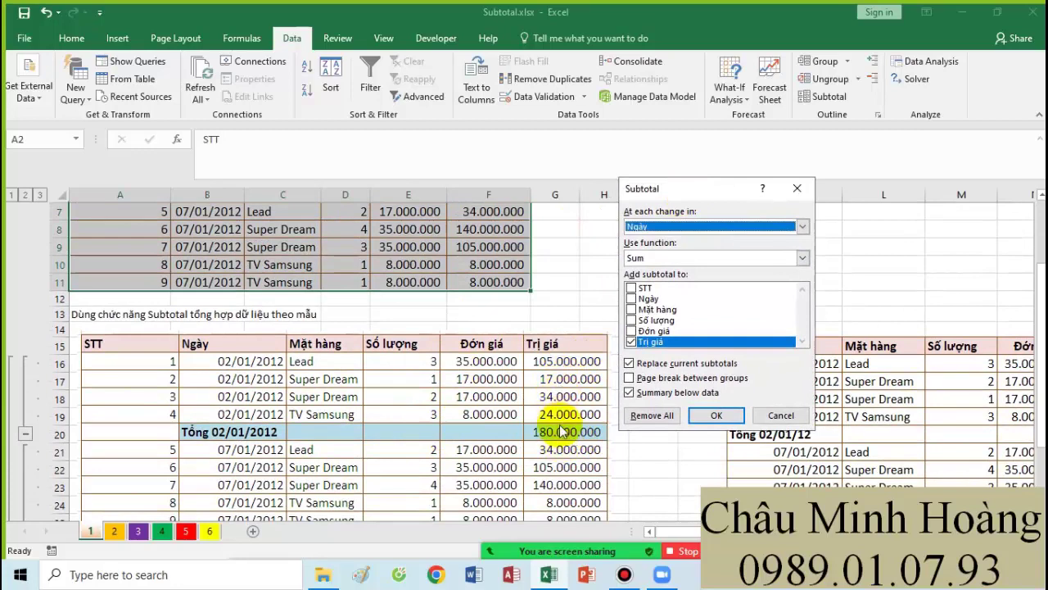
left_click(715, 415)
scroll(557, 398, "down", 2)
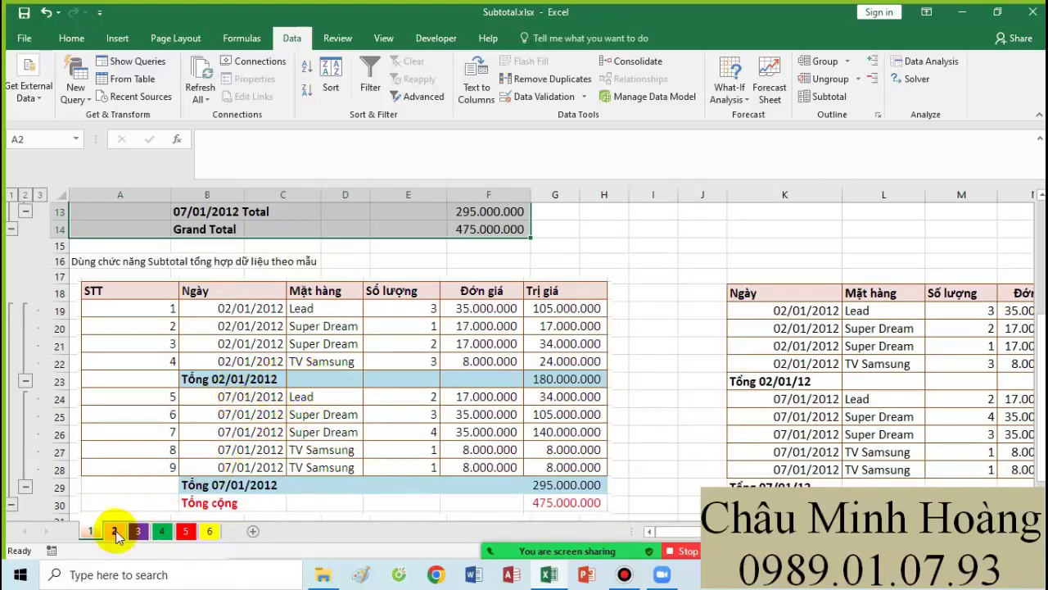
Step: Open sheet 2 and examine its sales list, the sample subtotal picture and the yellow-headed subtotal table
left_click(113, 530)
scroll(365, 439, "down", 3)
scroll(358, 433, "up", 7)
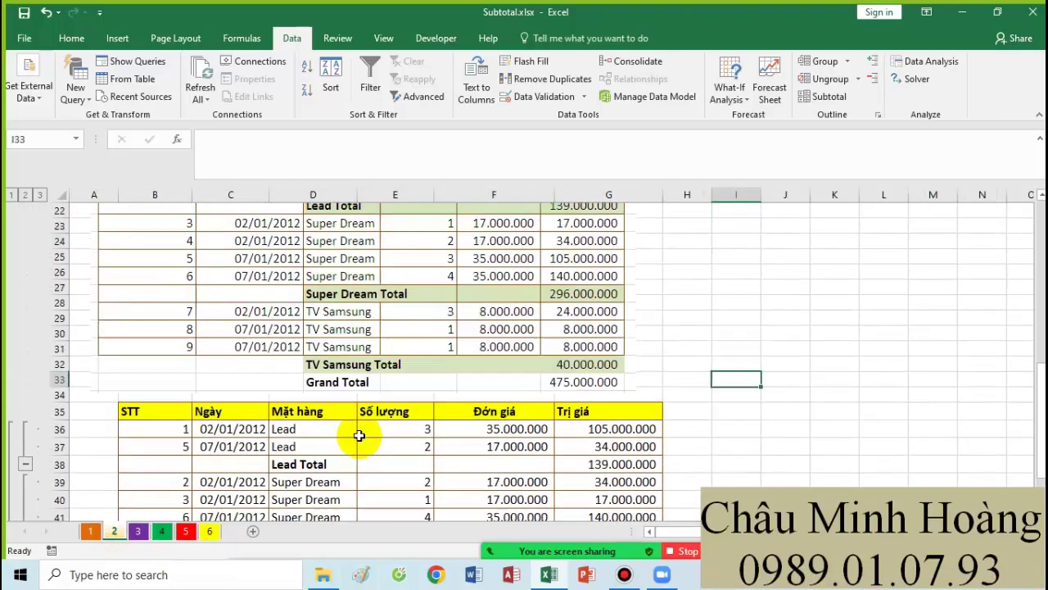
left_click(312, 361)
scroll(362, 363, "down", 7)
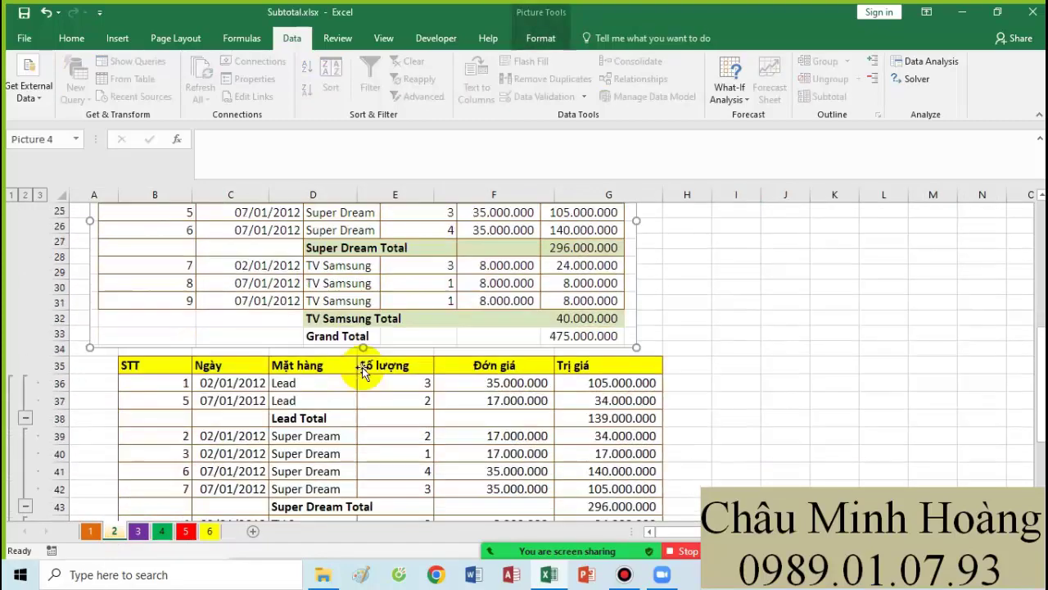
scroll(363, 368, "up", 5)
scroll(361, 366, "up", 2)
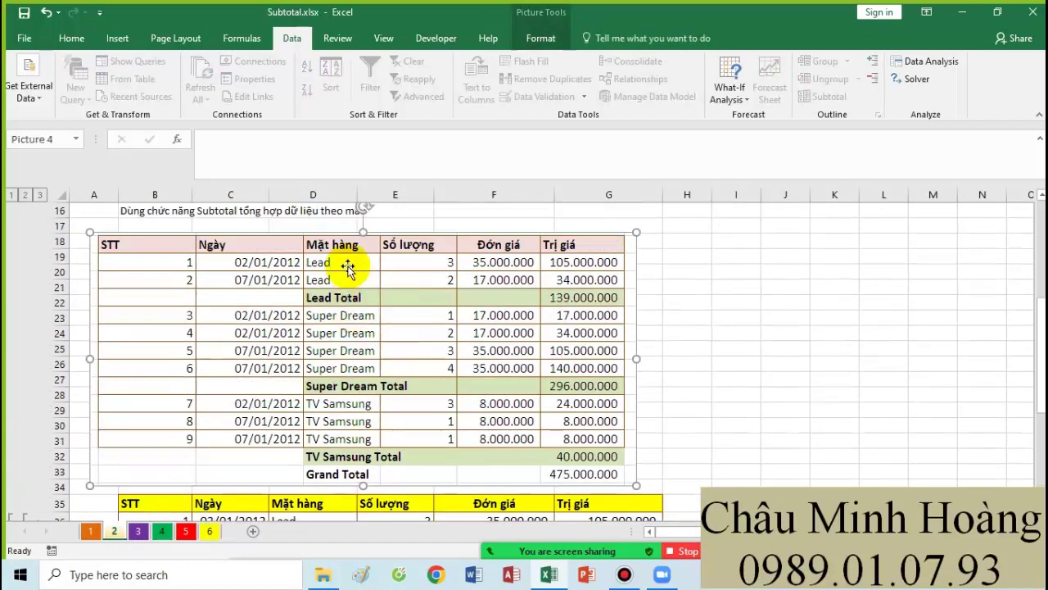
scroll(402, 347, "up", 5)
scroll(375, 363, "down", 10)
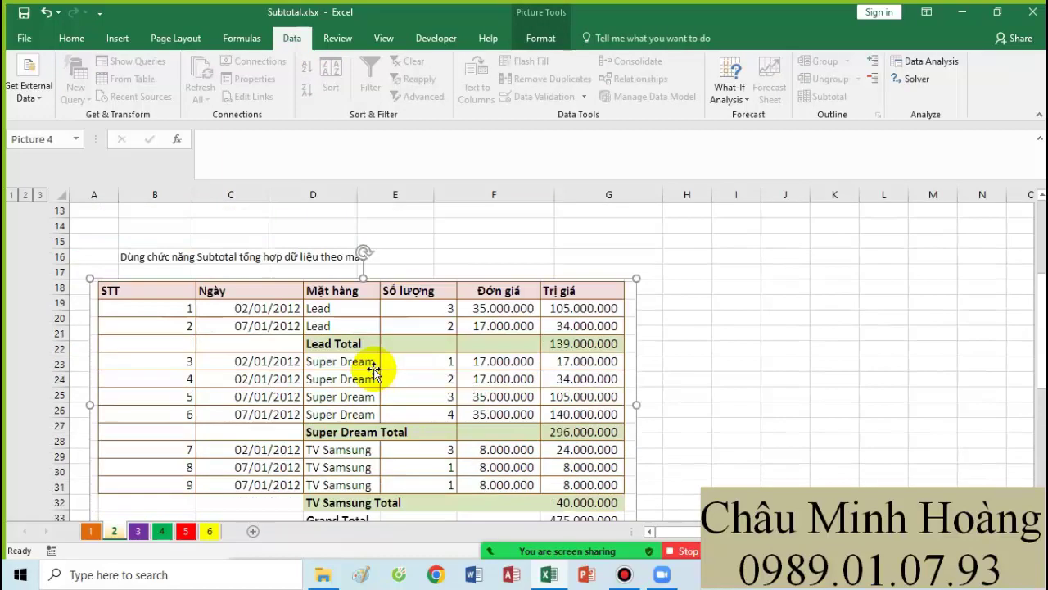
left_click_drag(169, 273, 613, 499)
left_click(345, 96)
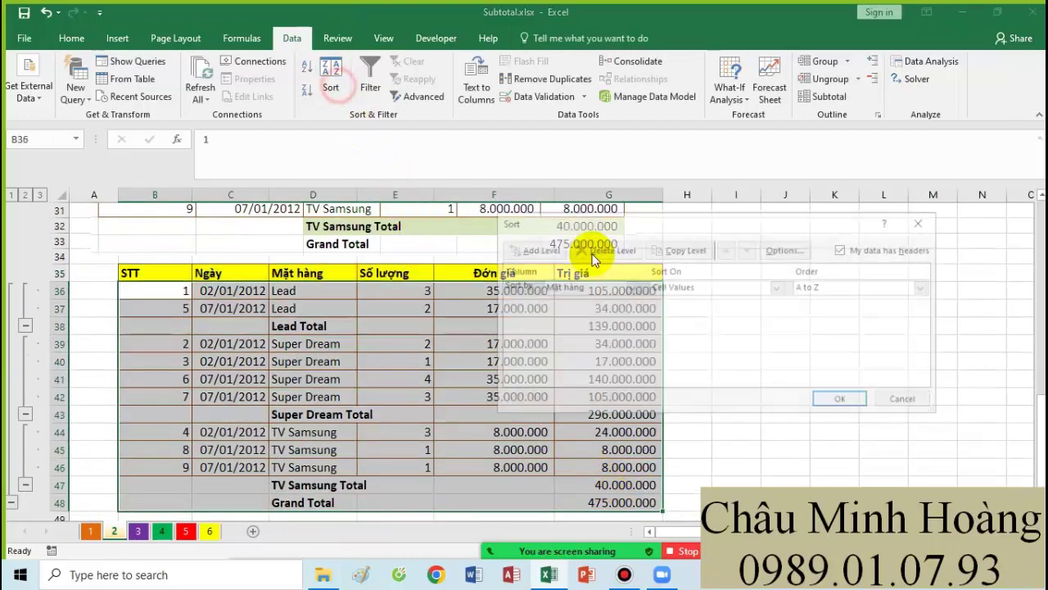
left_click(908, 400)
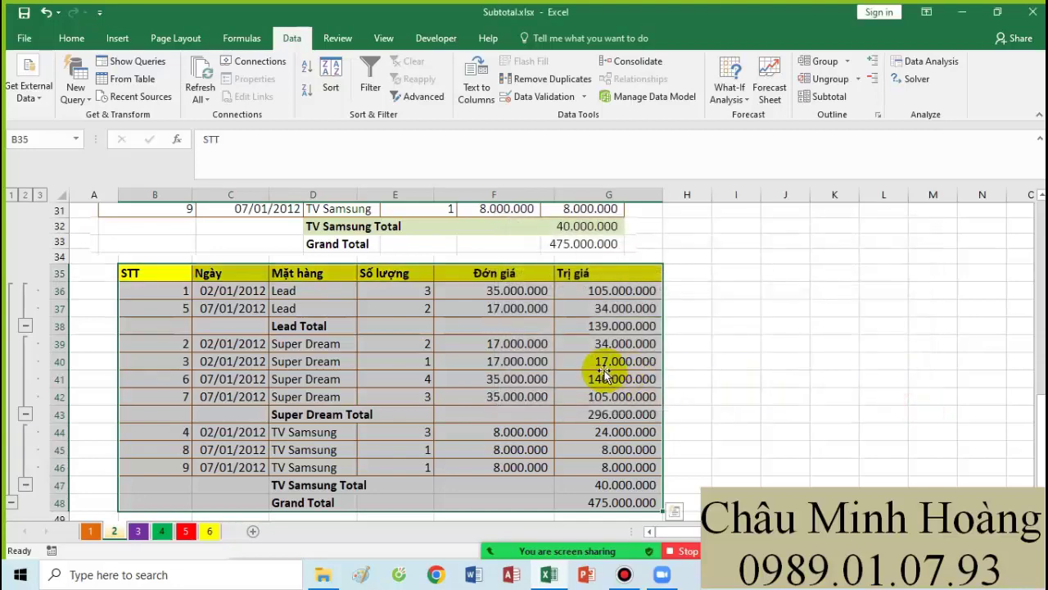
Step: Sort the sales list in A2:F11 on sheet 2 by Mặt hàng from A to Z
scroll(739, 363, "up", 10)
left_click_drag(102, 237, 513, 390)
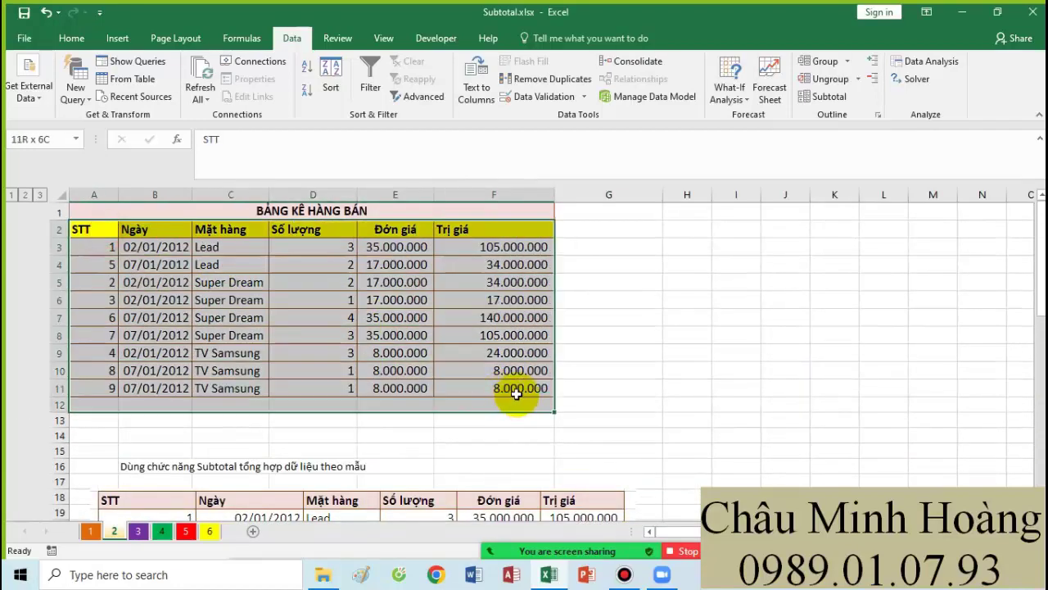
left_click(329, 82)
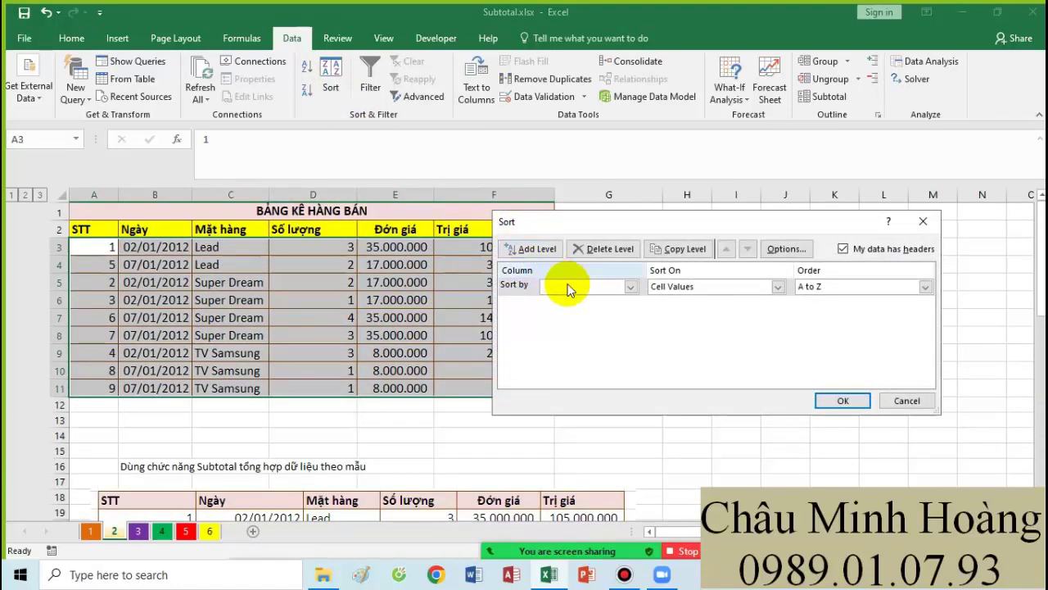
left_click(577, 285)
left_click(571, 321)
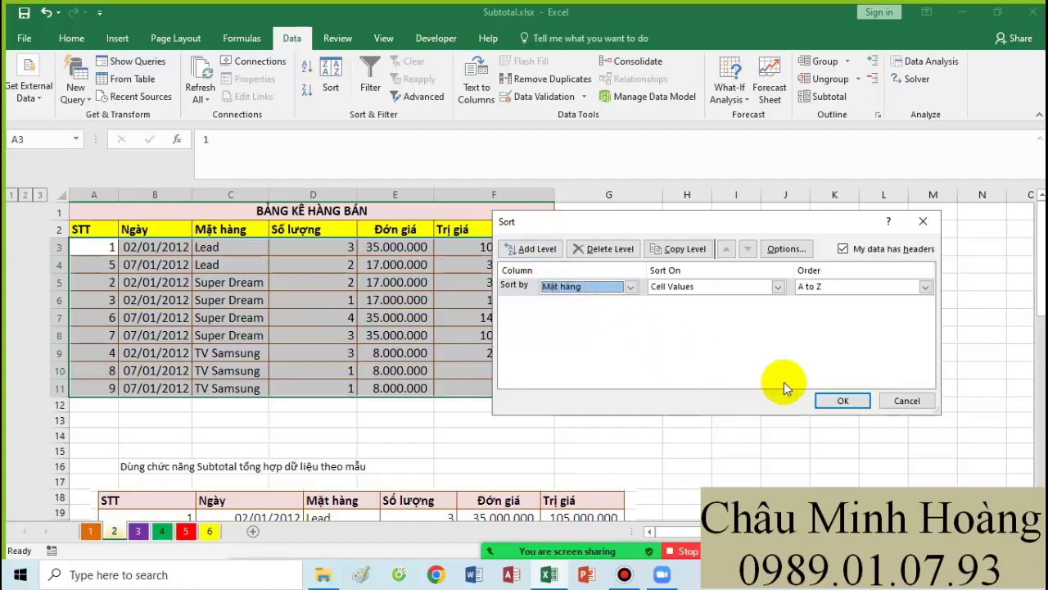
left_click(845, 400)
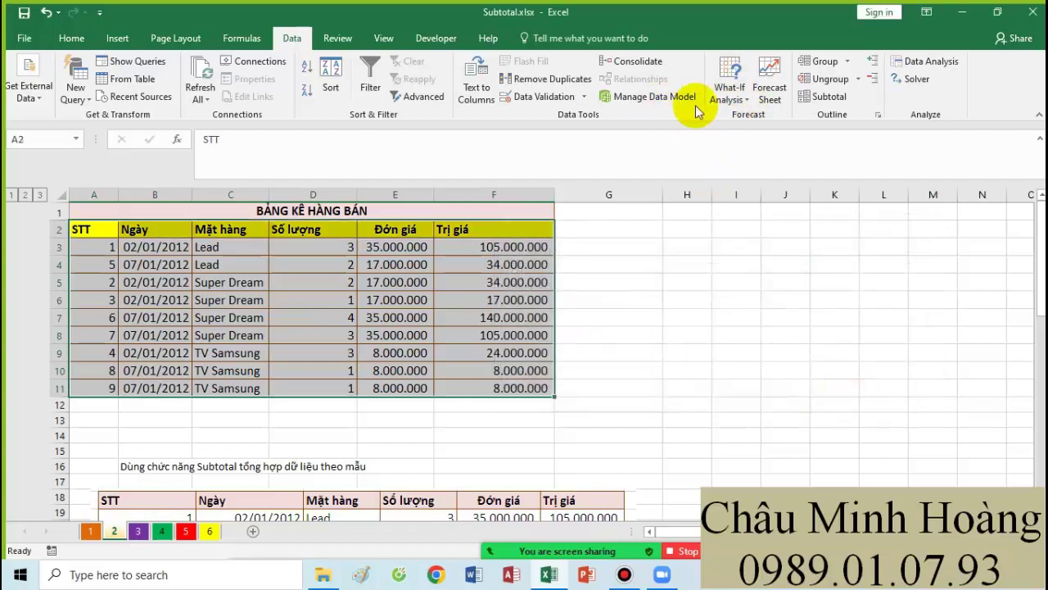
Step: Add subtotals to sheet 2's sales list that sum Trị giá at each change in Mặt hàng, with summaries below the data
left_click(826, 97)
left_click(662, 222)
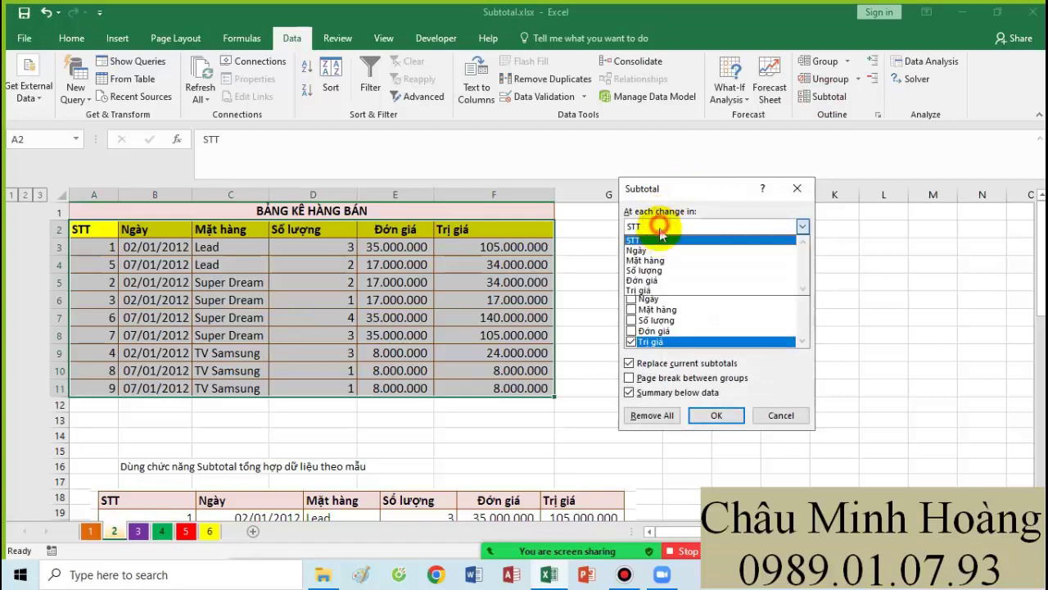
left_click(660, 257)
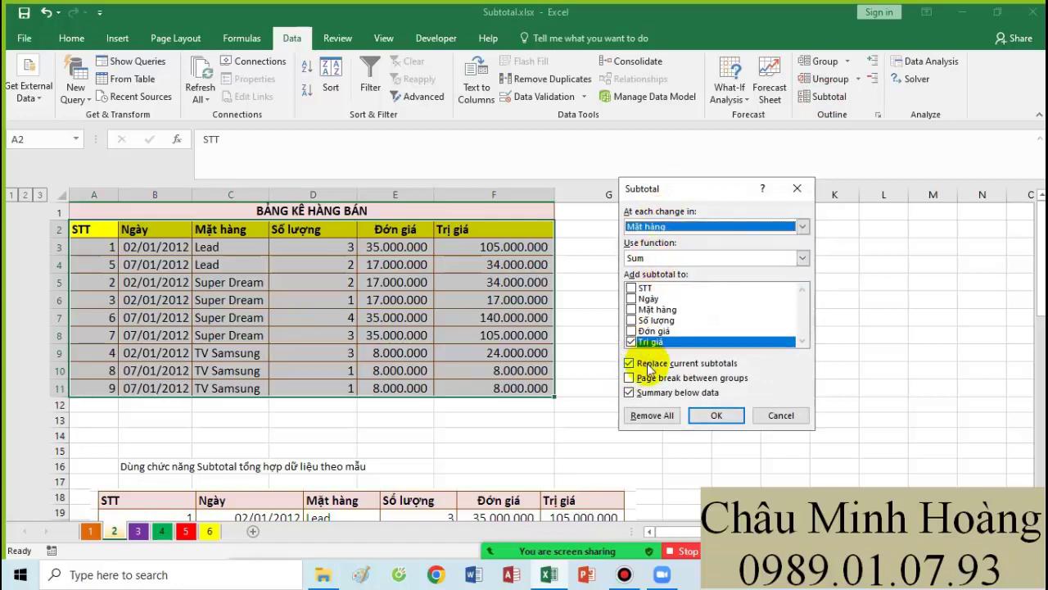
left_click(716, 415)
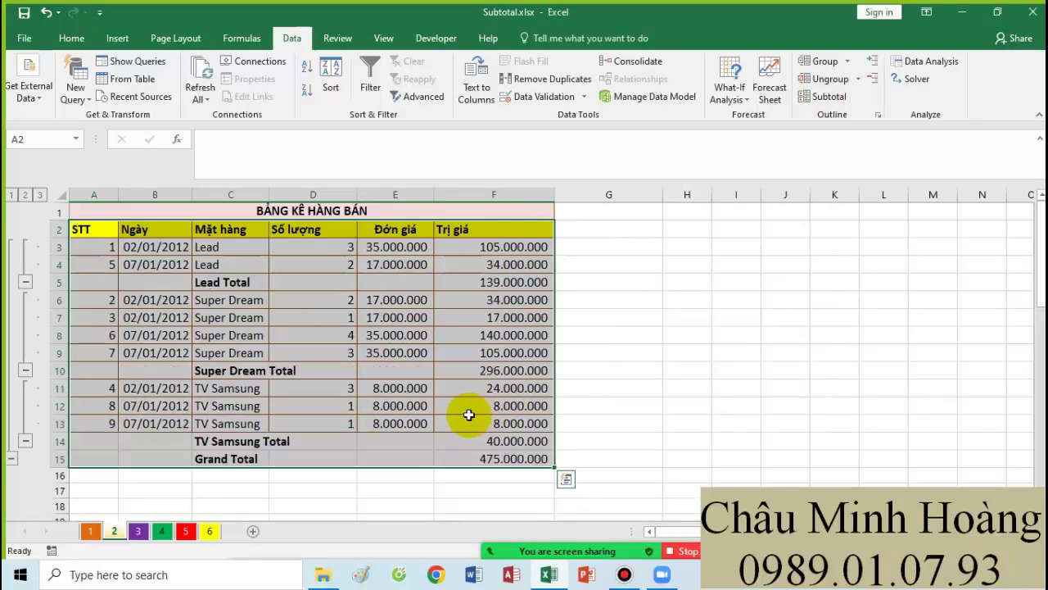
scroll(468, 414, "down", 7)
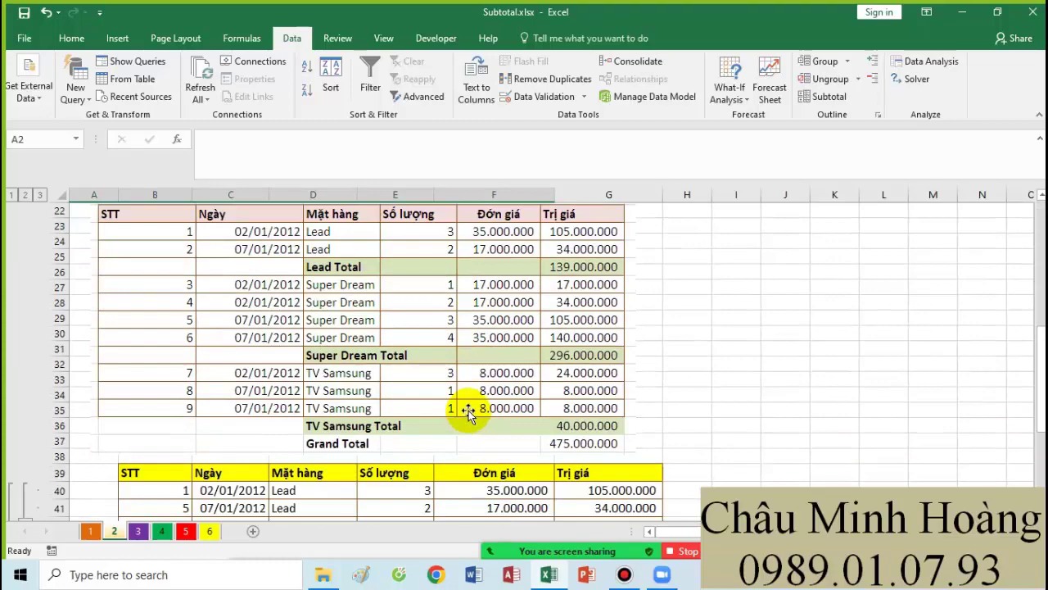
Step: Open sheet 3 and examine its sales list, the two-level sample subtotal picture and the purple-headed subtotal table below it
left_click(141, 533)
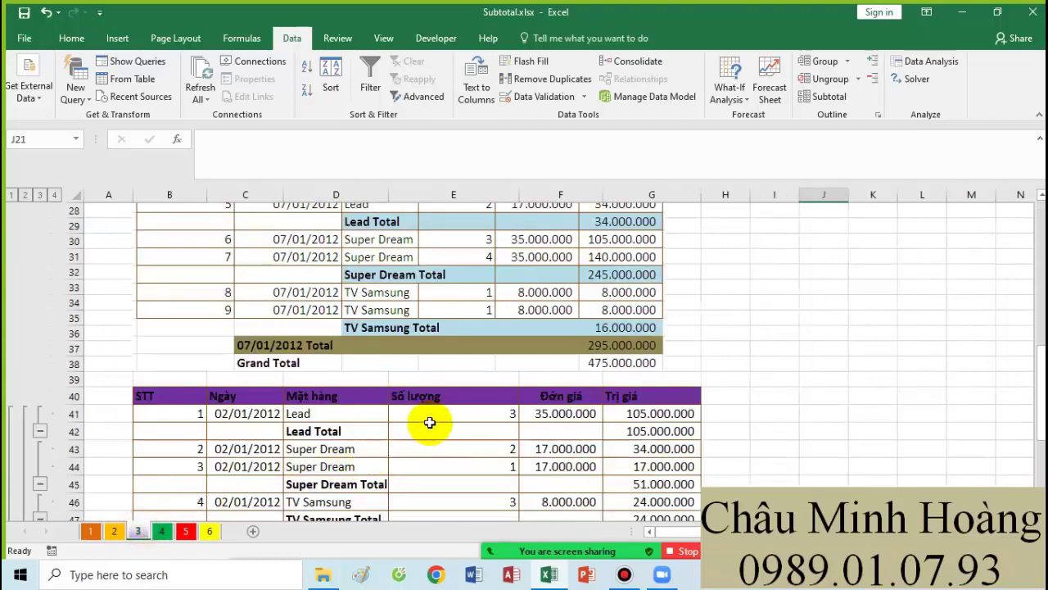
scroll(429, 421, "up", 2)
scroll(433, 415, "down", 4)
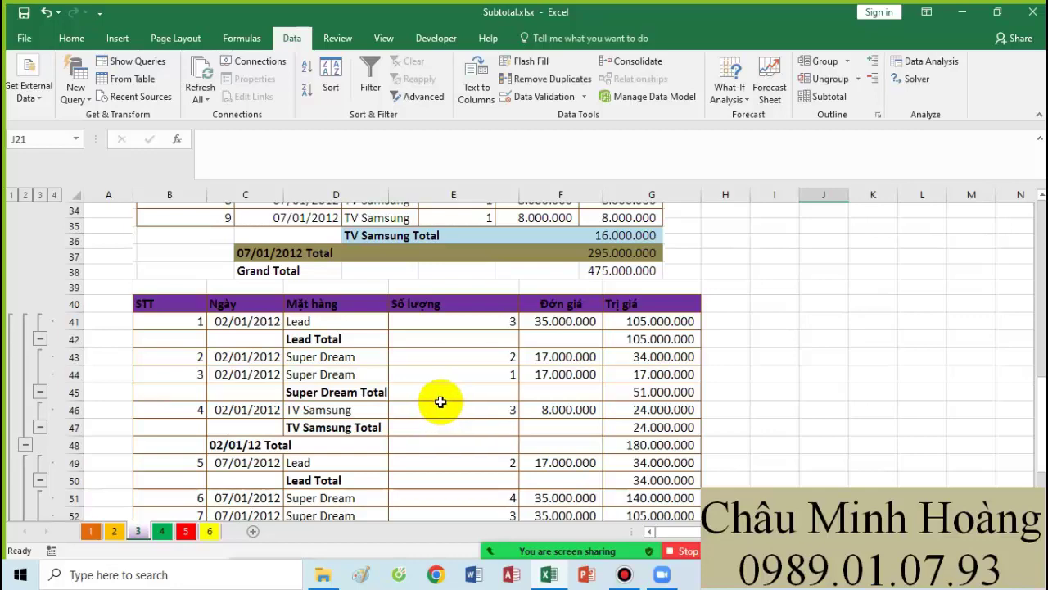
scroll(440, 401, "up", 4)
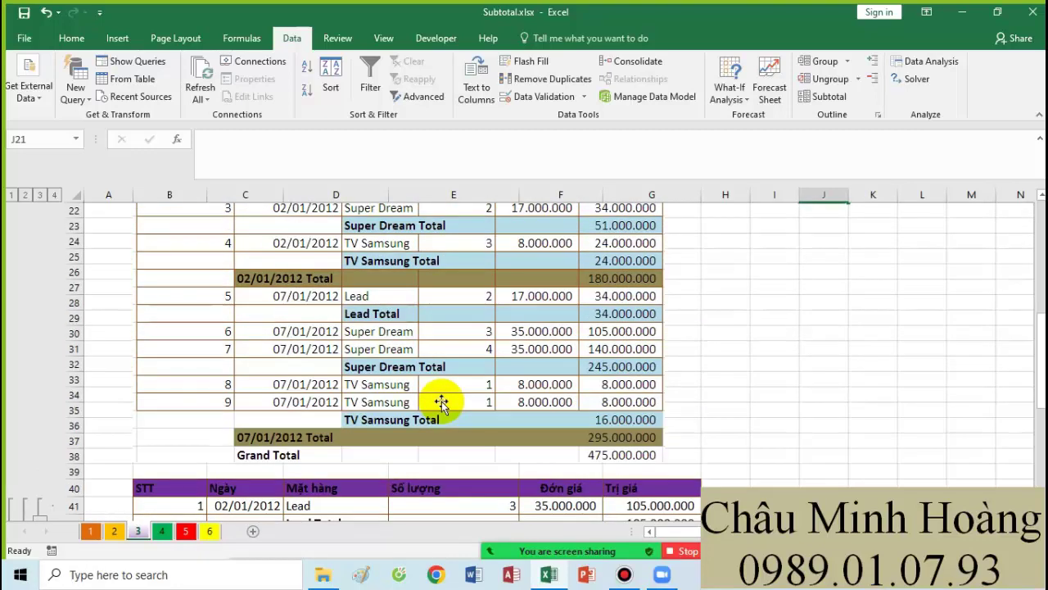
scroll(419, 390, "up", 5)
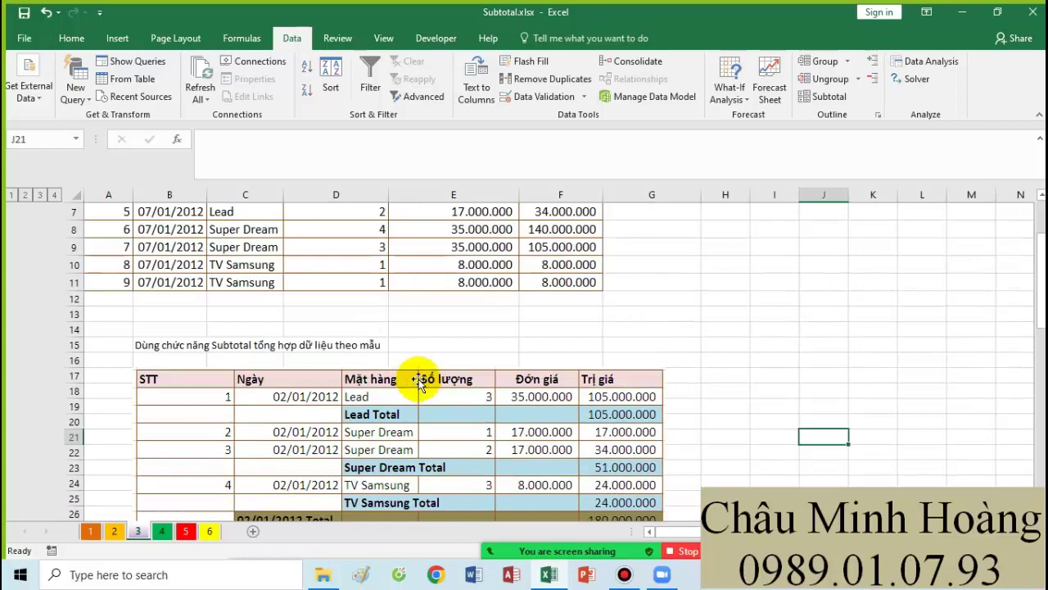
scroll(420, 383, "down", 4)
scroll(422, 378, "down", 3)
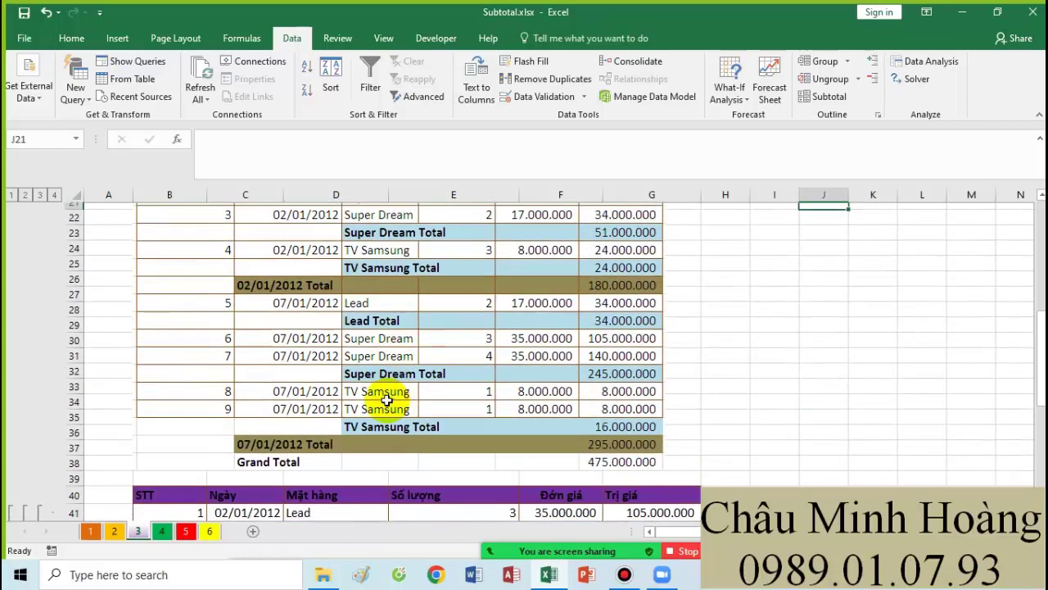
scroll(562, 351, "up", 5)
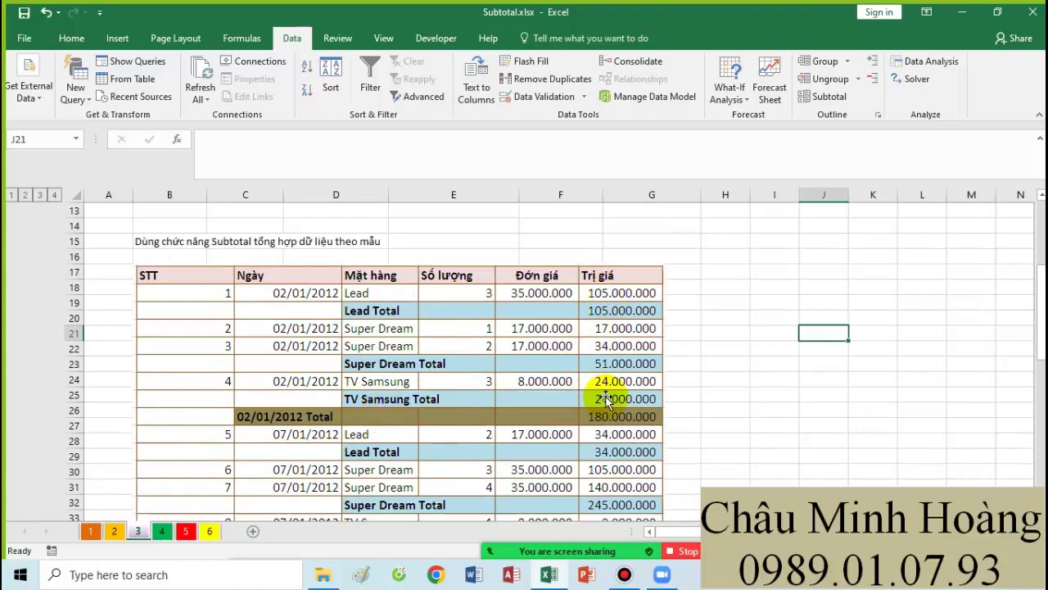
scroll(606, 399, "down", 8)
left_click_drag(160, 257, 668, 463)
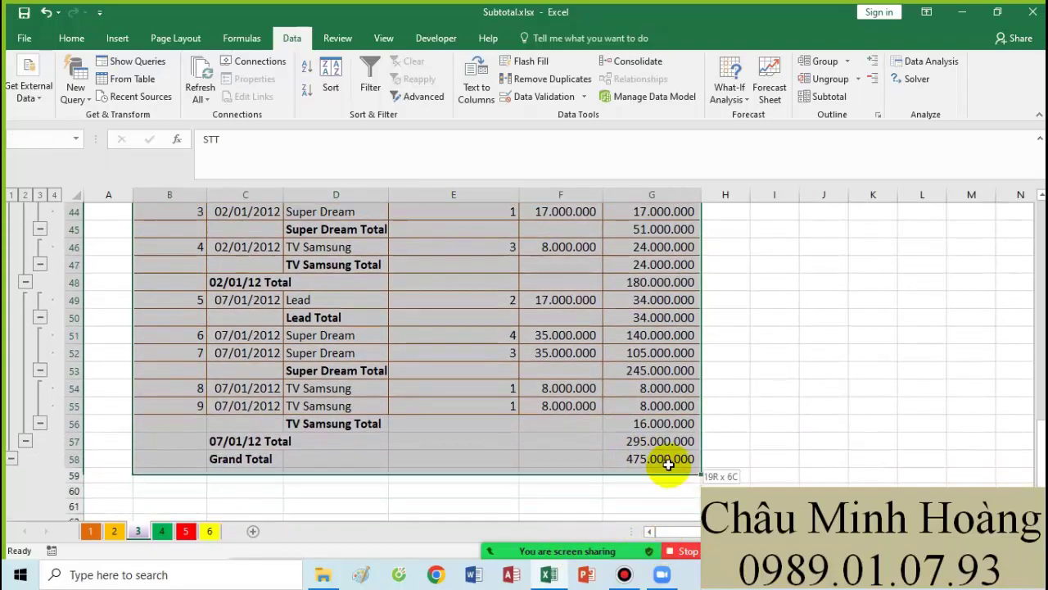
left_click(331, 86)
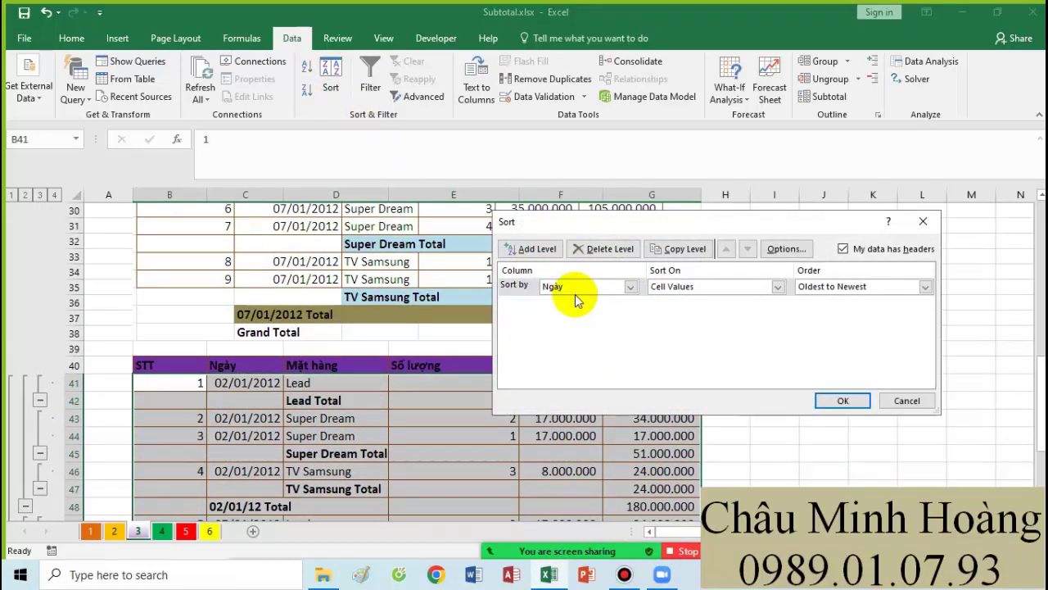
left_click(887, 403)
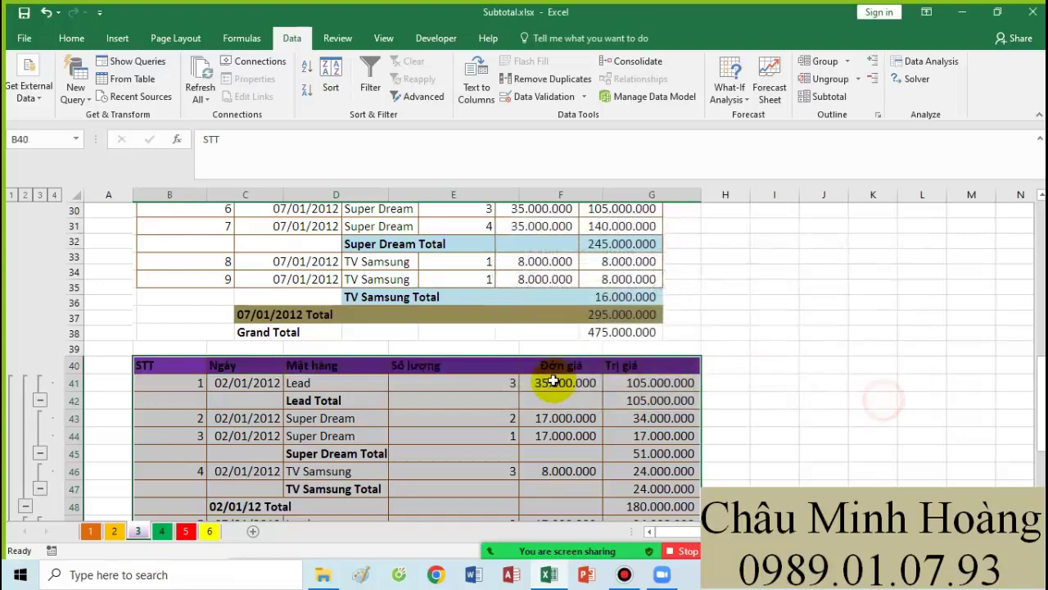
Step: Sort the sales list in A2:F11 on sheet 3 by Ngày from oldest to newest, then by Mặt hàng from A to Z
scroll(557, 381, "up", 10)
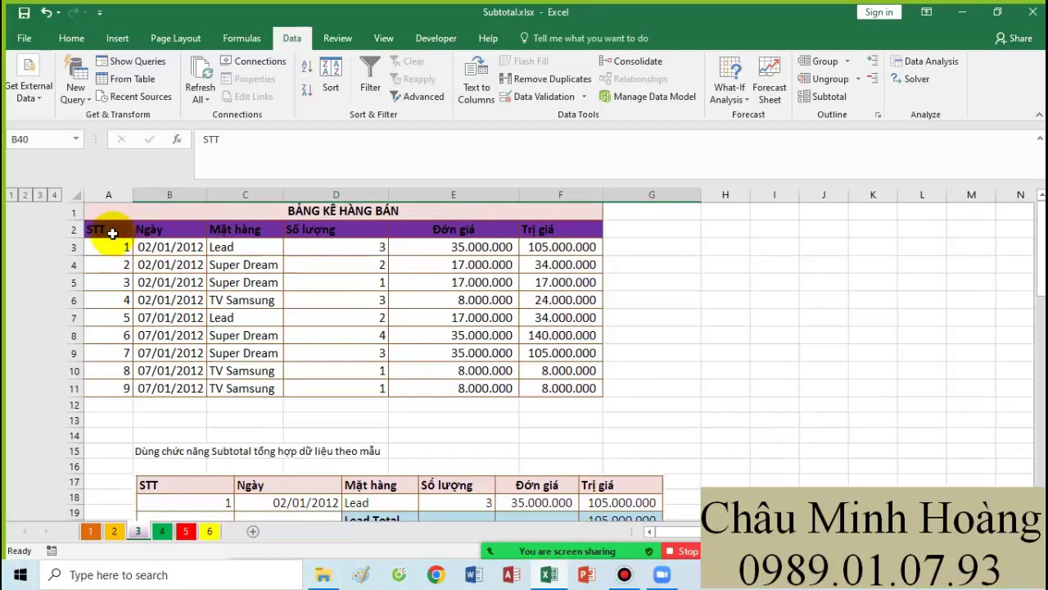
left_click_drag(97, 229, 170, 229)
left_click_drag(427, 311, 566, 388)
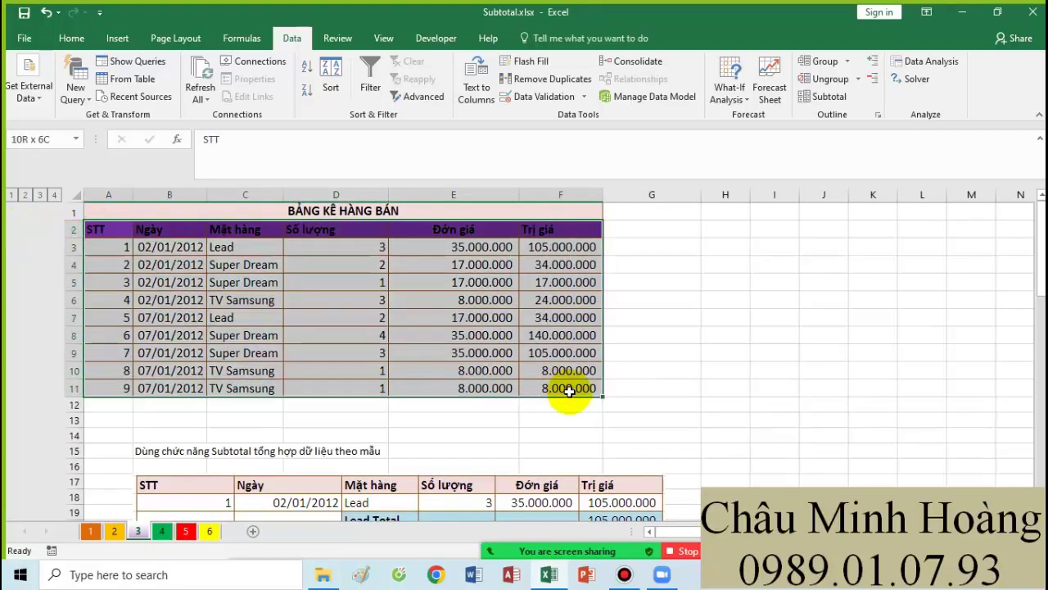
left_click(334, 78)
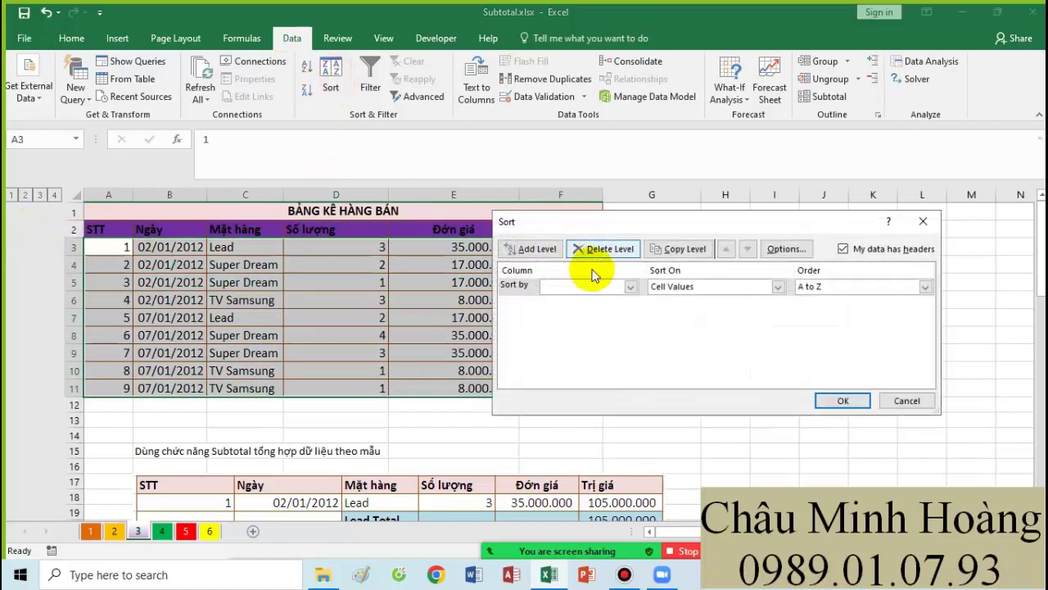
left_click(552, 311)
left_click(532, 248)
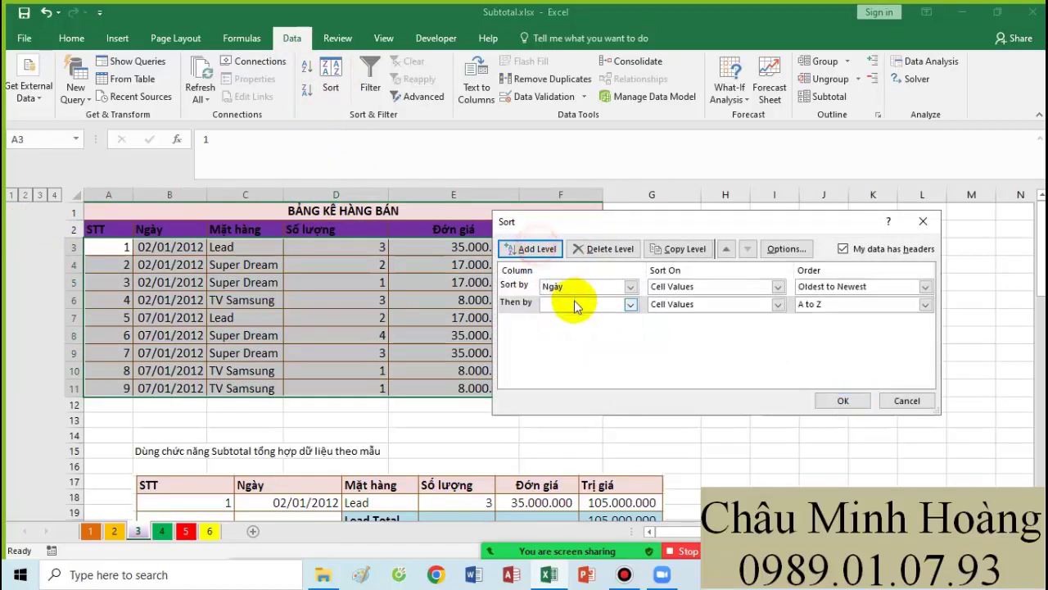
left_click(629, 303)
left_click(562, 339)
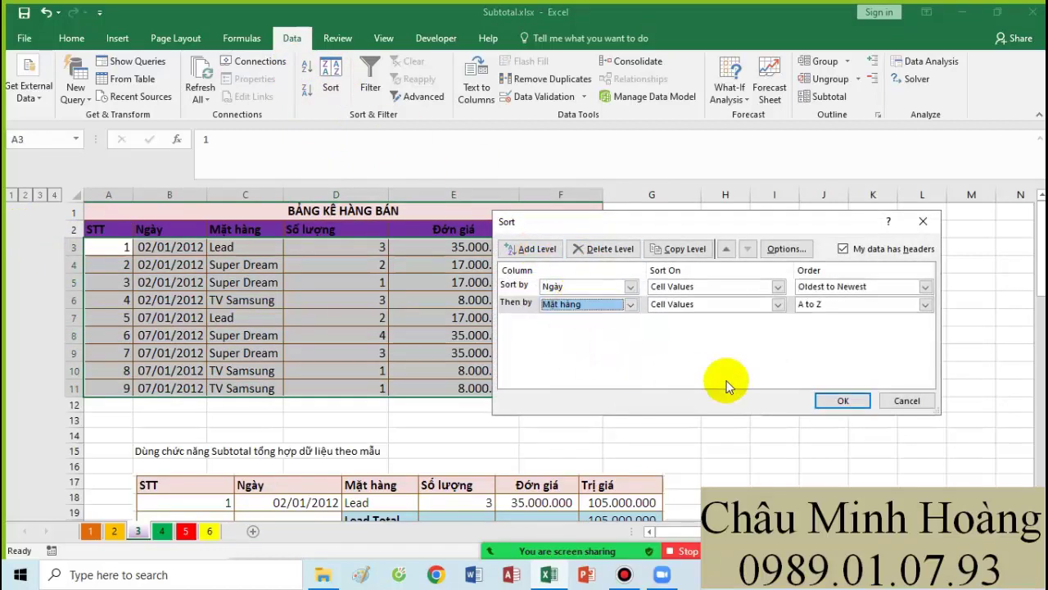
left_click(842, 401)
Step: Check the sales list's sort levels against the sample subtotal picture's grouping and reapply the two-level sort
scroll(459, 391, "down", 8)
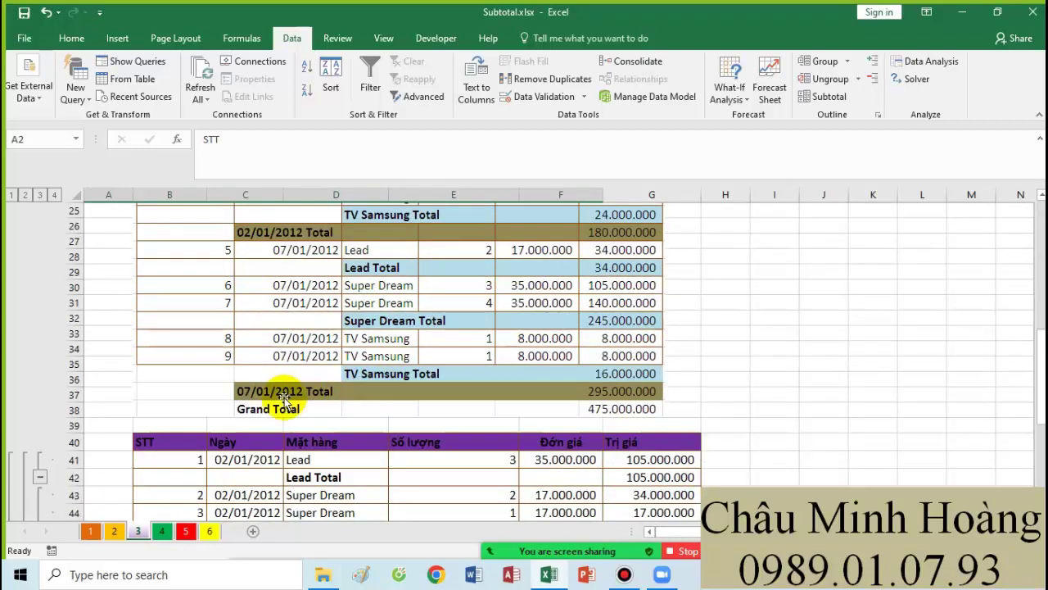
scroll(401, 386, "up", 8)
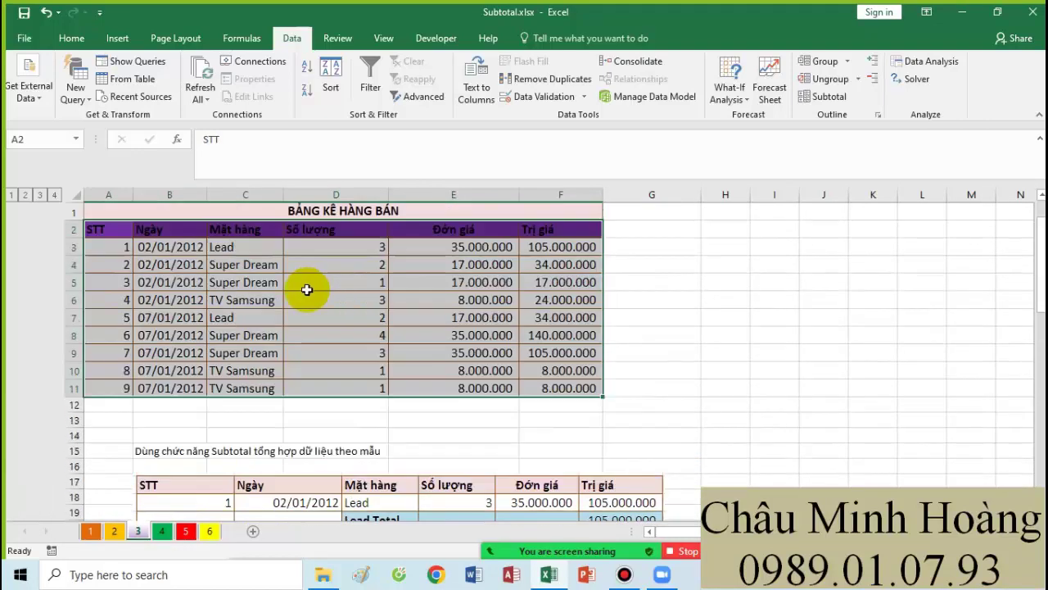
left_click(331, 85)
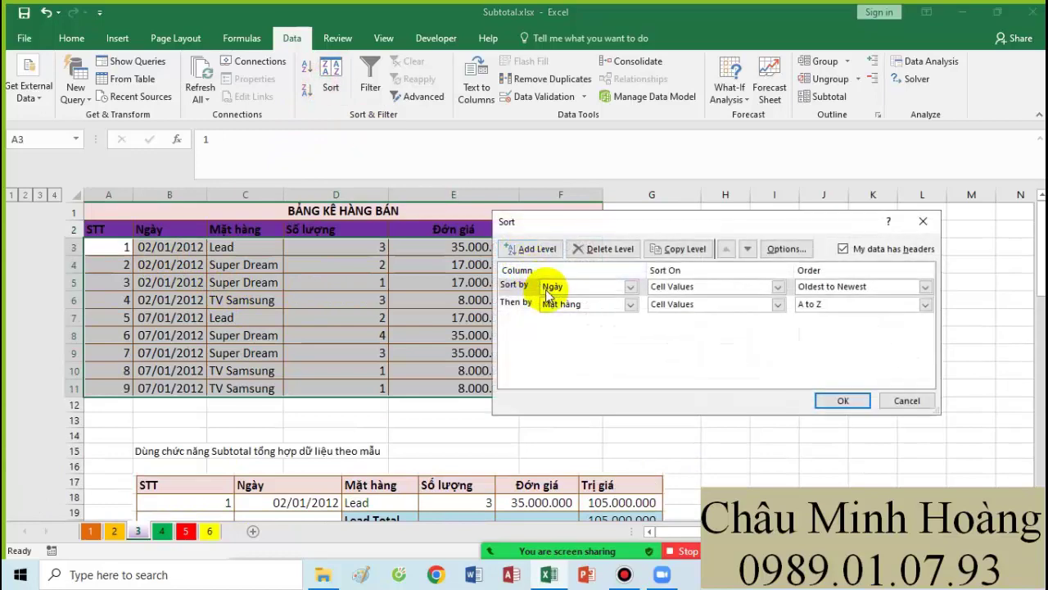
left_click(847, 401)
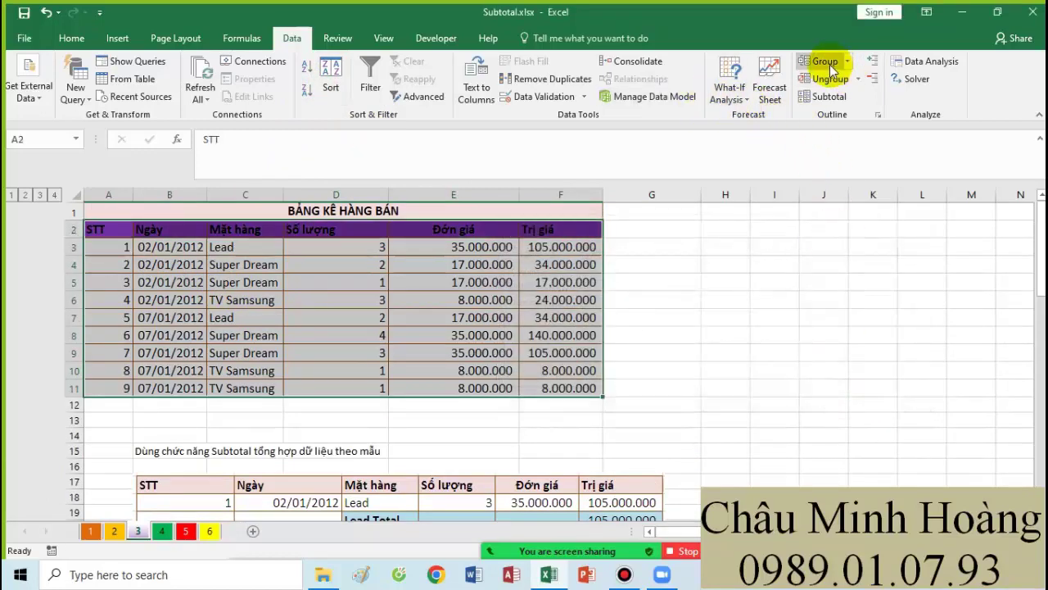
Step: Add subtotals to sheet 3's sales list that sum Trị giá at each change in Ngày, with summaries below the data
left_click(828, 96)
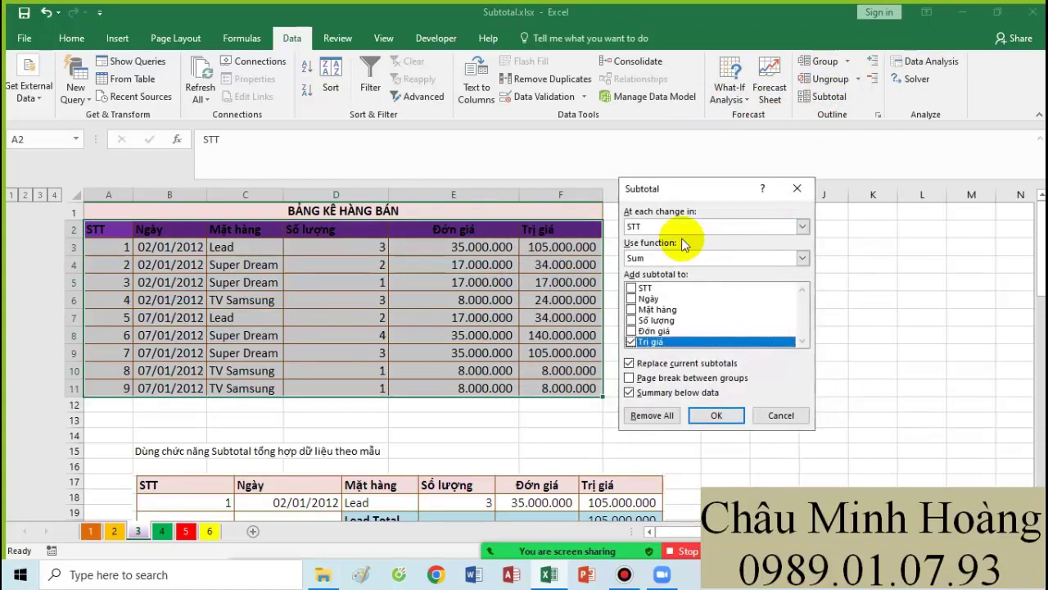
left_click(663, 226)
left_click(649, 251)
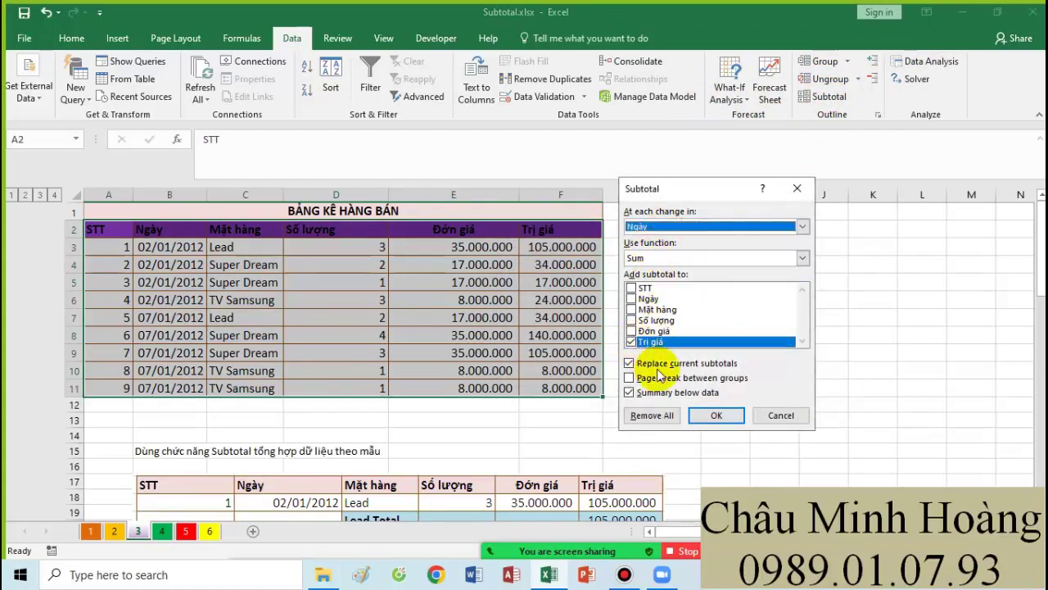
left_click(716, 415)
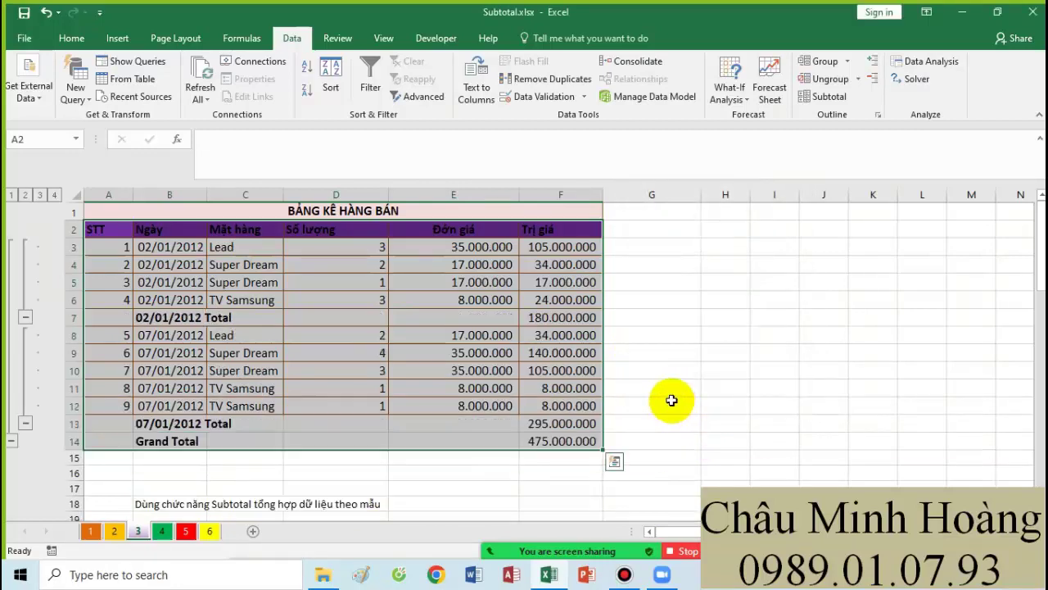
scroll(647, 400, "down", 7)
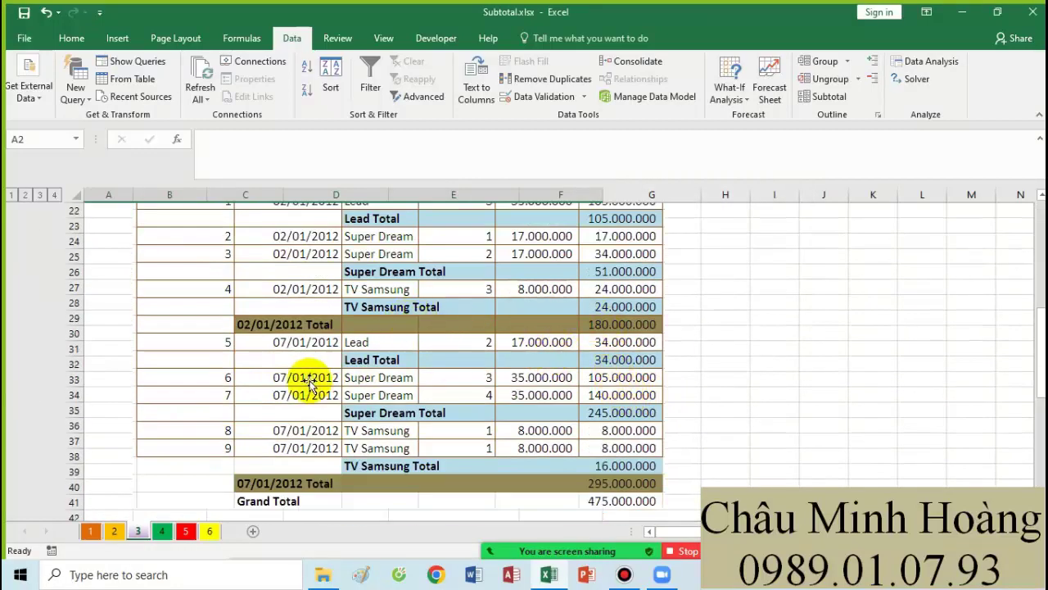
key("ctrl+z")
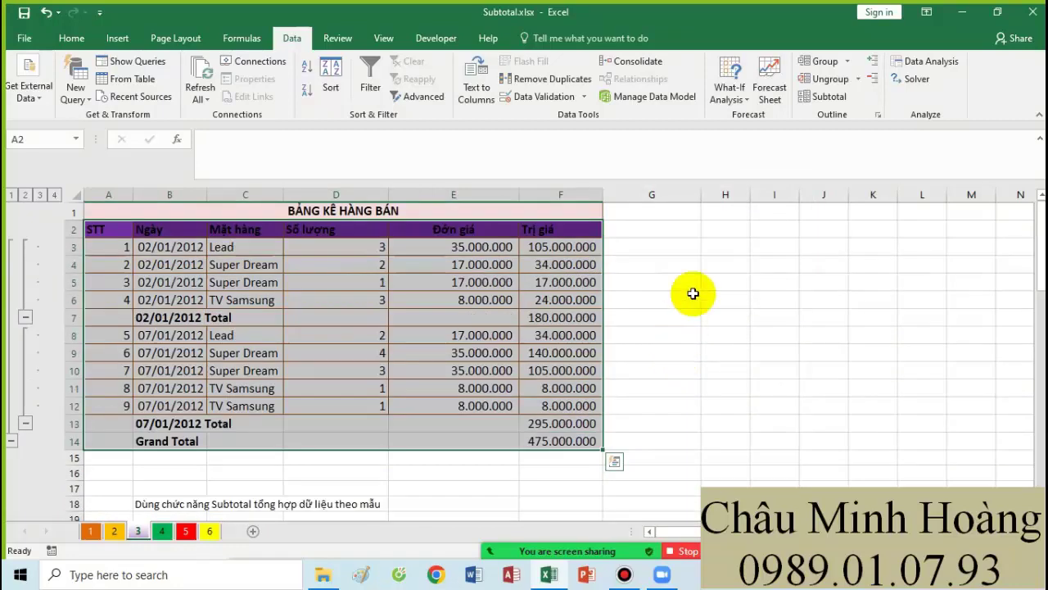
Step: Add a second subtotal level summing Trị giá at each change in Mặt hàng, with Replace current subtotals turned off
left_click(823, 100)
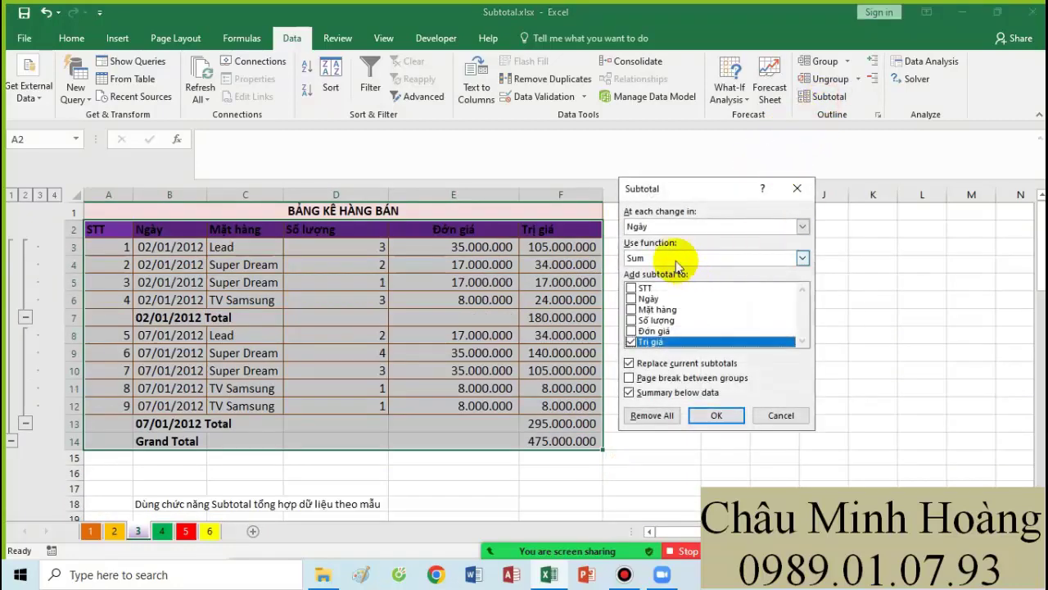
left_click(672, 226)
left_click(651, 260)
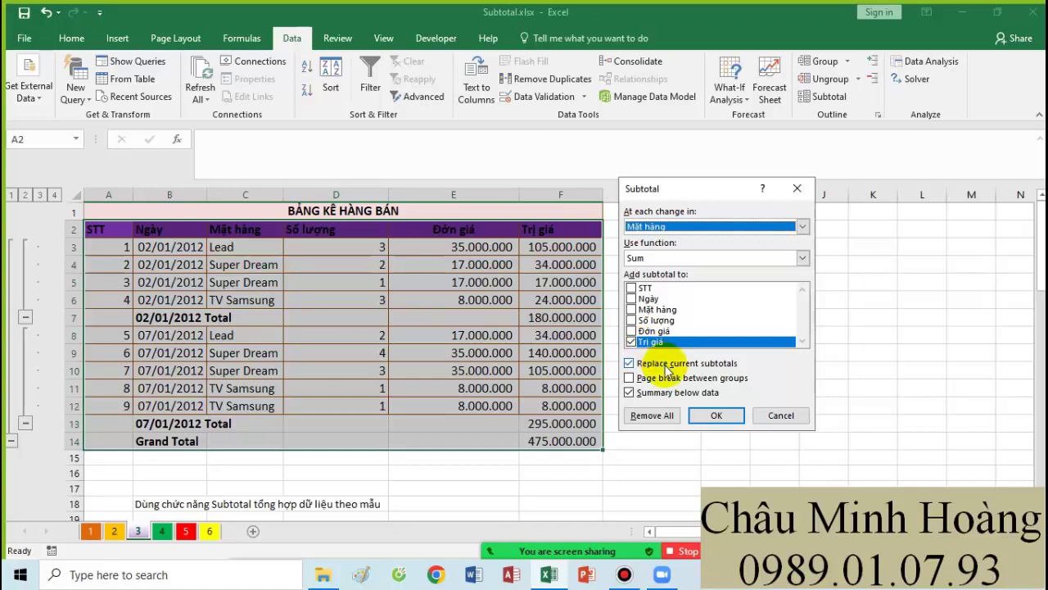
left_click(674, 364)
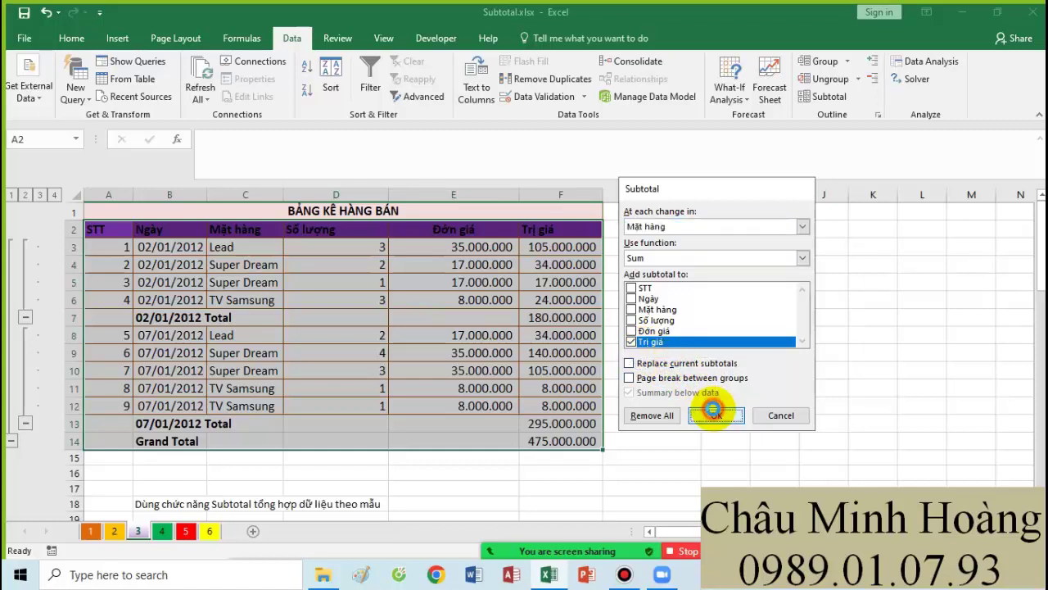
left_click(714, 412)
scroll(456, 406, "down", 12)
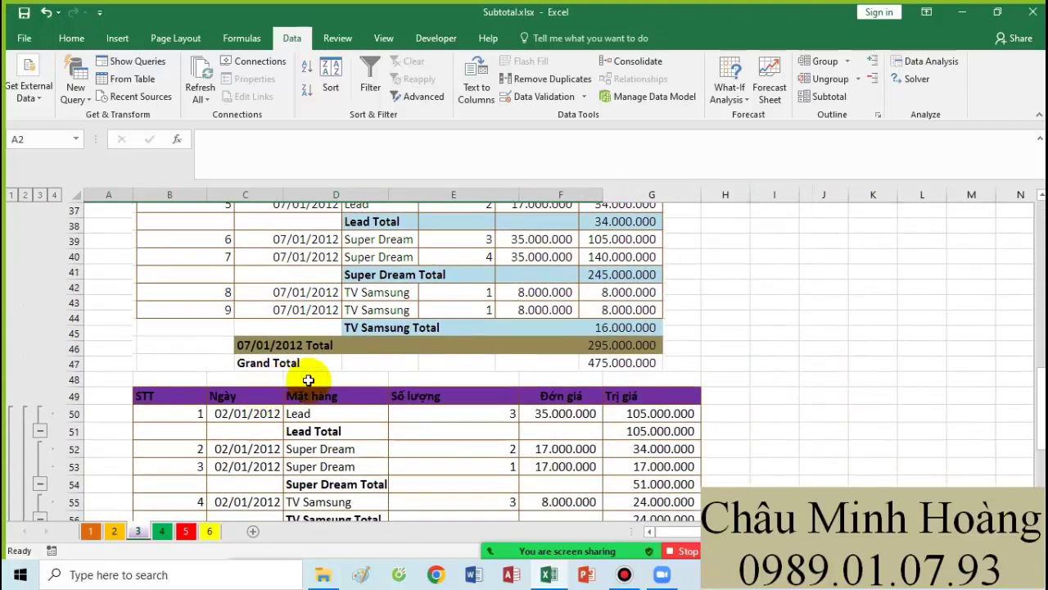
Step: Examine sheet 4's two sample subtotal tables, B17:G30 and B32:G45, and check their sort criteria without applying a sort
left_click(166, 530)
scroll(374, 446, "down", 1)
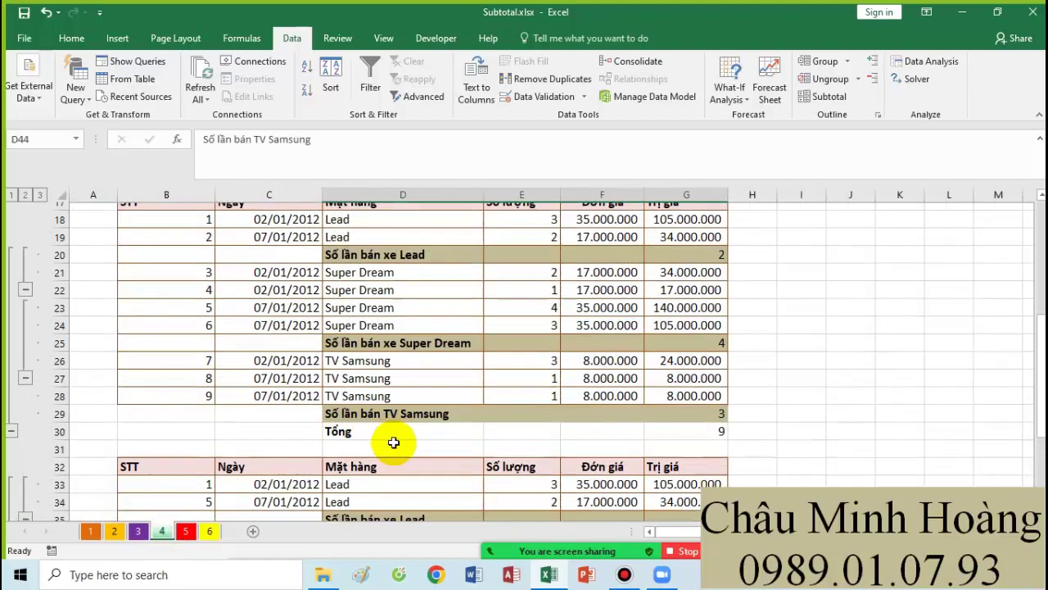
scroll(439, 430, "down", 3)
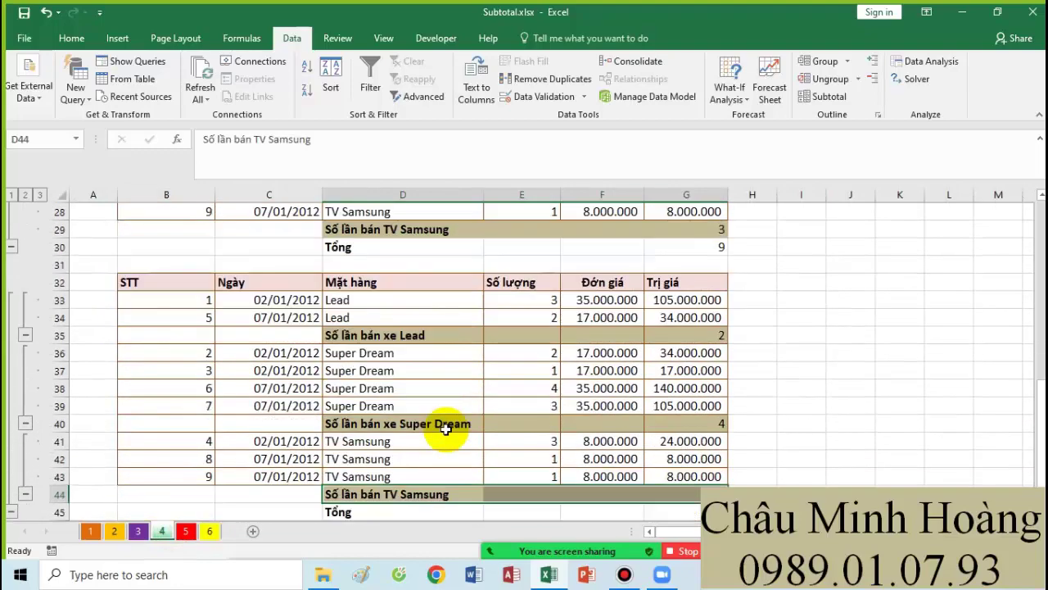
scroll(442, 427, "up", 6)
left_click_drag(168, 334, 689, 488)
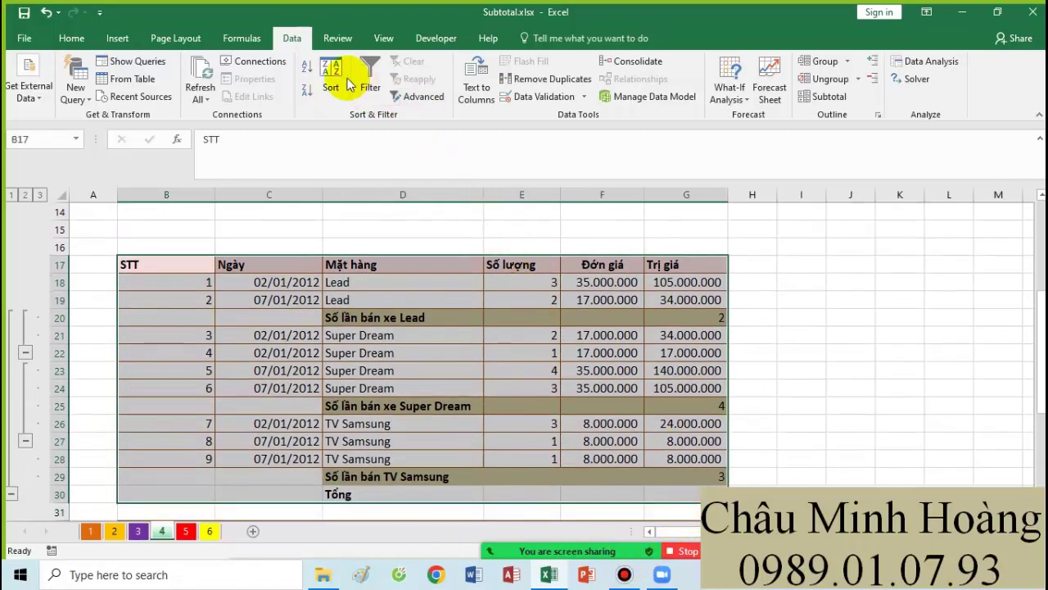
left_click(331, 82)
left_click(919, 221)
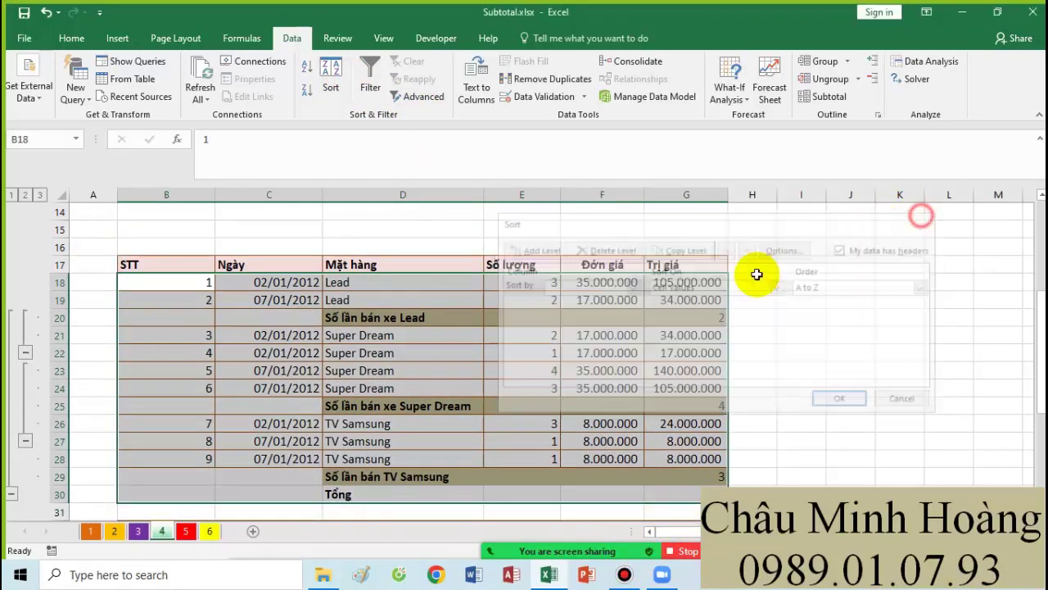
scroll(587, 358, "down", 5)
left_click_drag(167, 264, 721, 482)
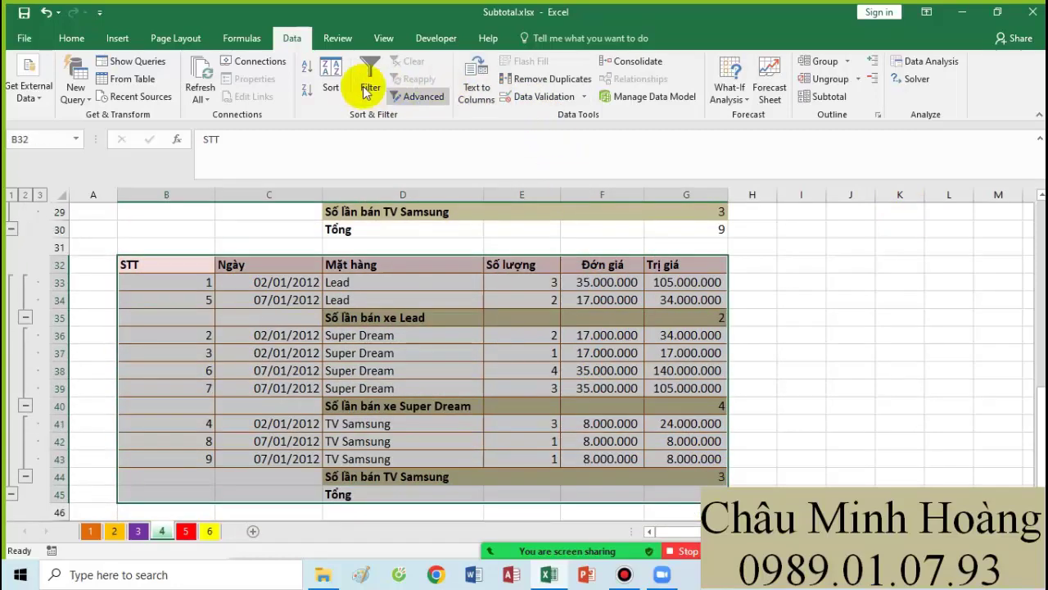
left_click(333, 82)
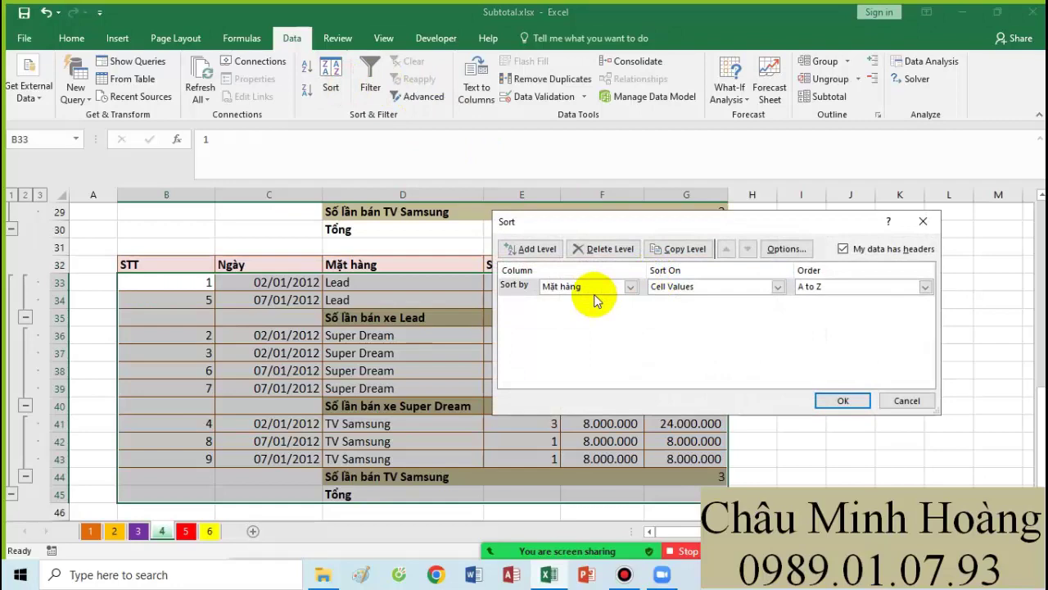
left_click(898, 400)
Step: Sort the sales list in A2:F11 on sheet 4 by Mặt hàng from A to Z
scroll(628, 355, "up", 9)
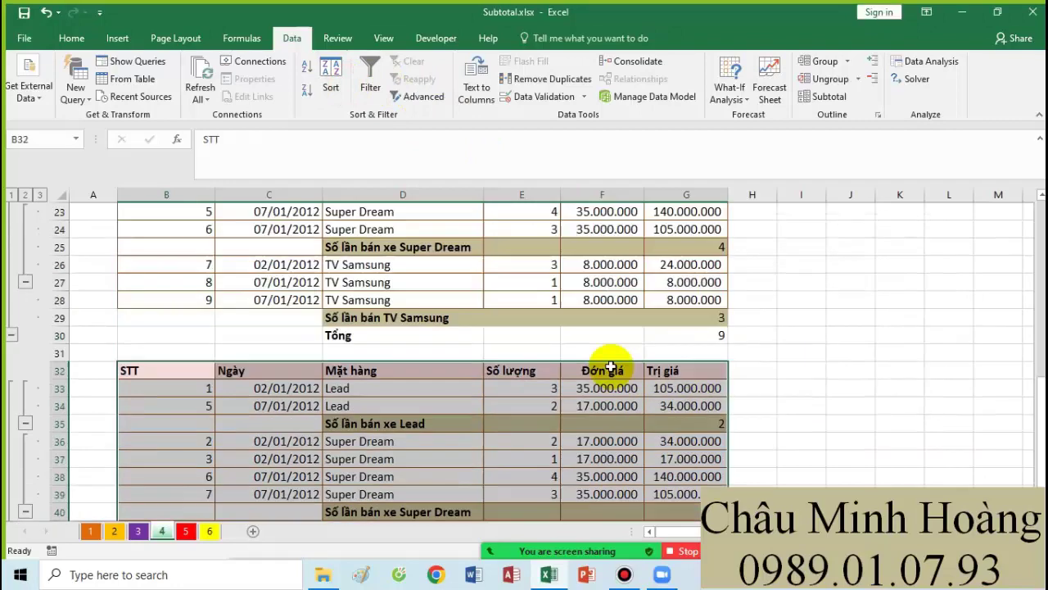
left_click_drag(116, 235, 608, 386)
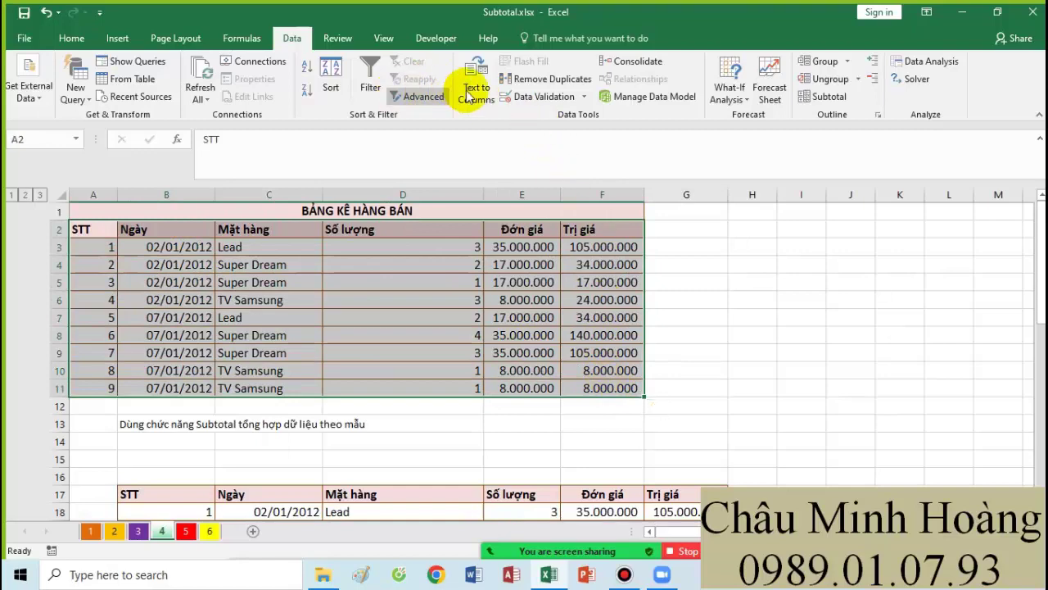
left_click(332, 82)
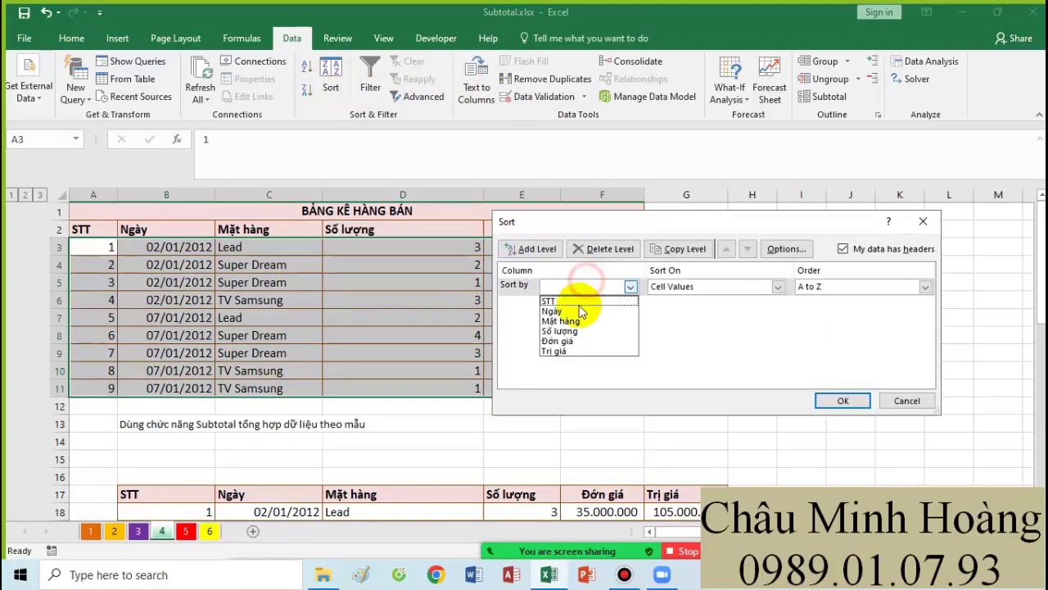
left_click(572, 321)
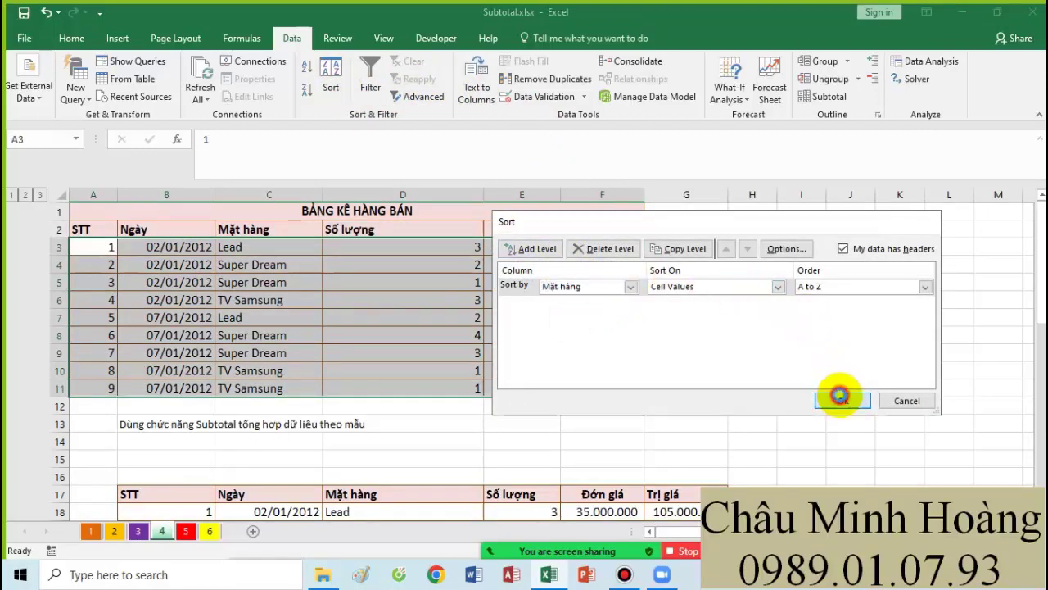
left_click(840, 398)
Step: Add subtotals to sheet 4's sales list that count Trị giá at each change in Mặt hàng, replacing current subtotals, with summaries below the data
left_click(827, 100)
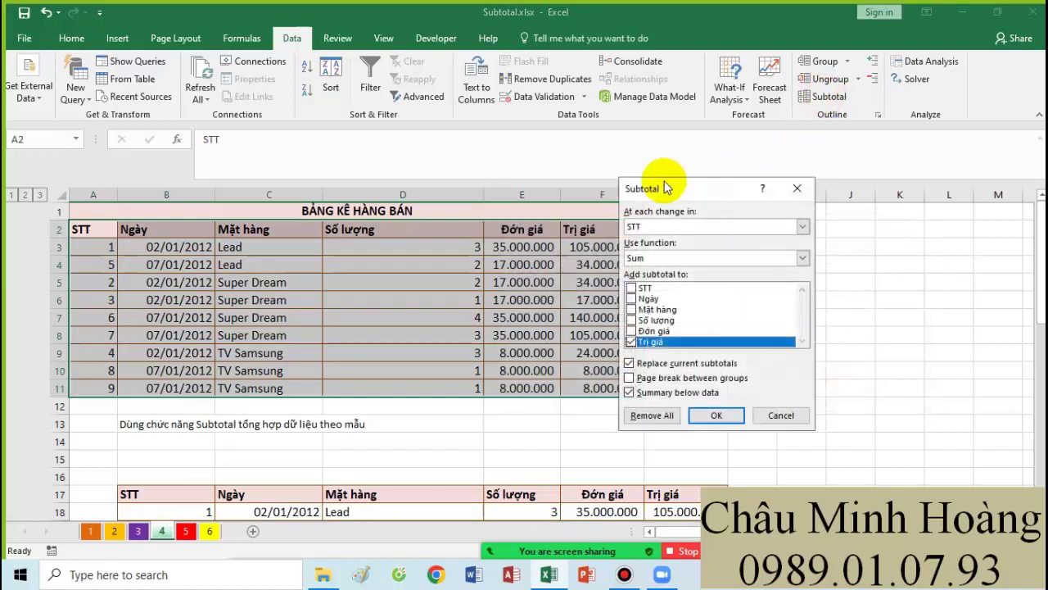
left_click(656, 228)
left_click(655, 261)
left_click(654, 261)
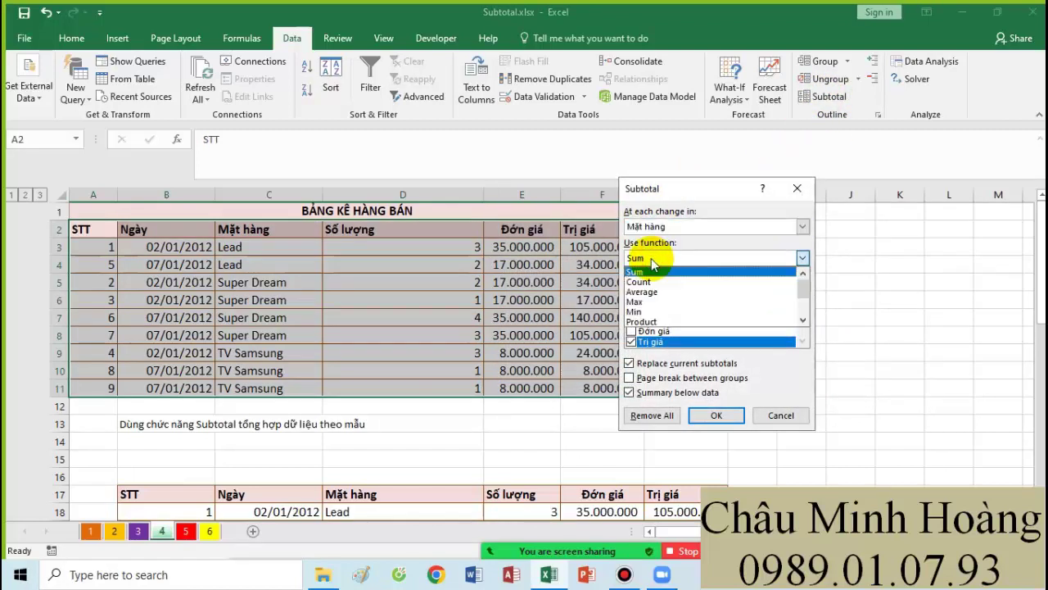
left_click(651, 282)
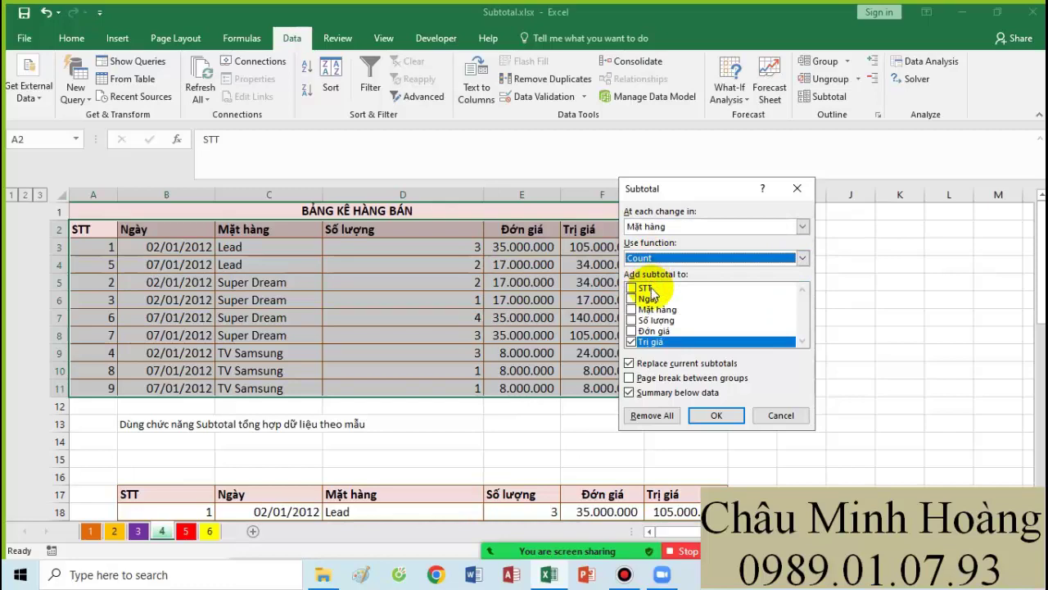
scroll(536, 393, "down", 2)
scroll(647, 465, "up", 1)
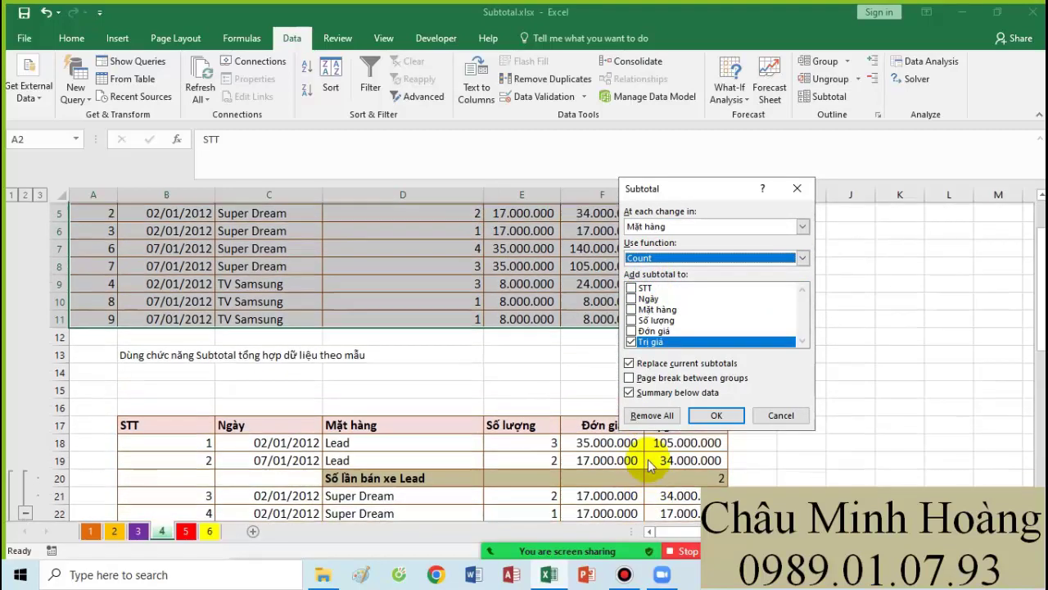
scroll(649, 465, "up", 1)
left_click(655, 369)
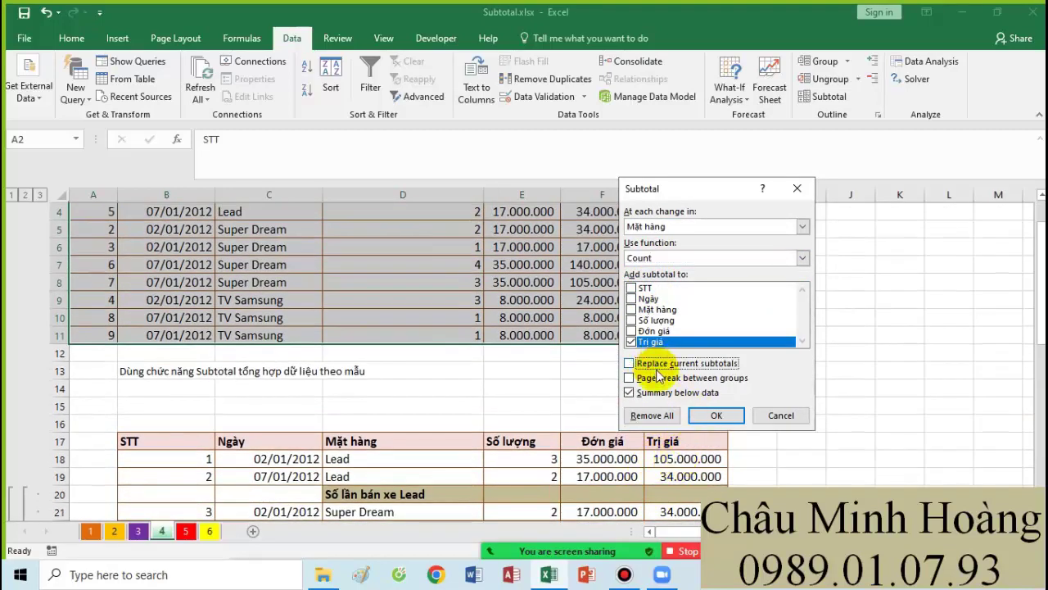
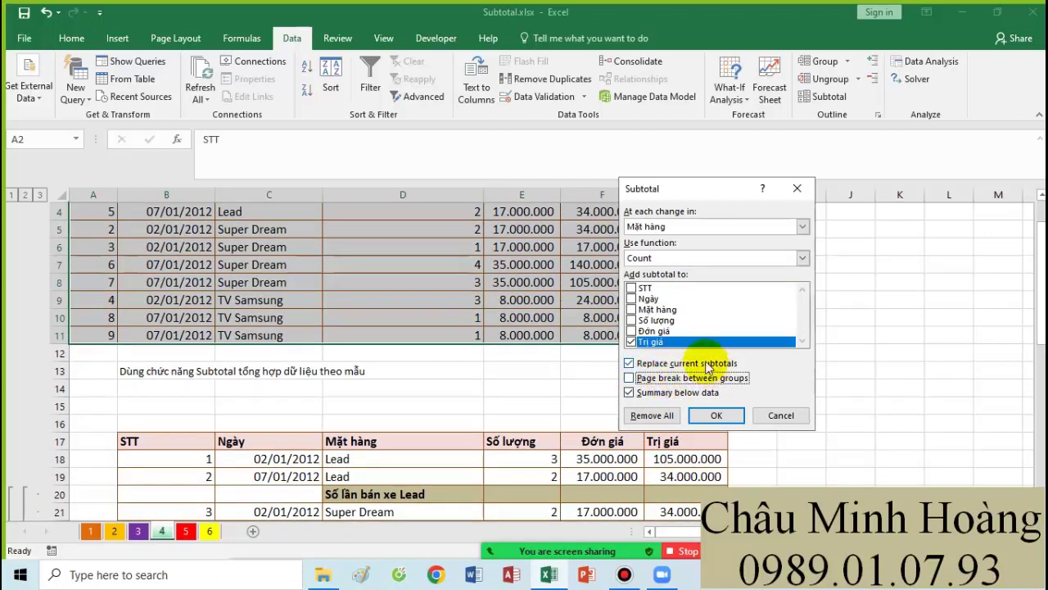
left_click(711, 415)
scroll(663, 360, "down", 6)
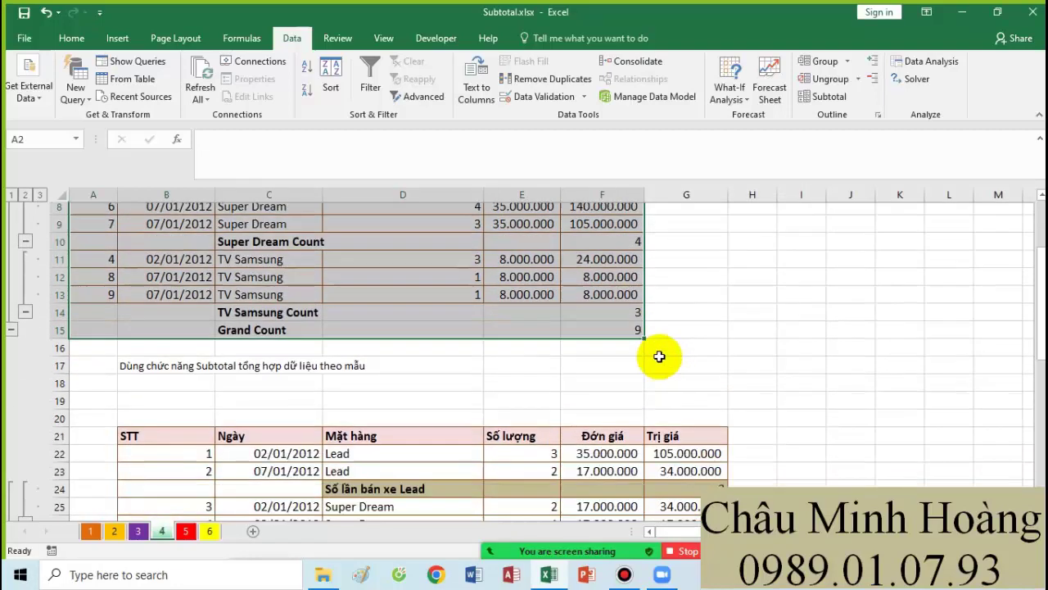
scroll(470, 367, "up", 5)
scroll(470, 369, "up", 2)
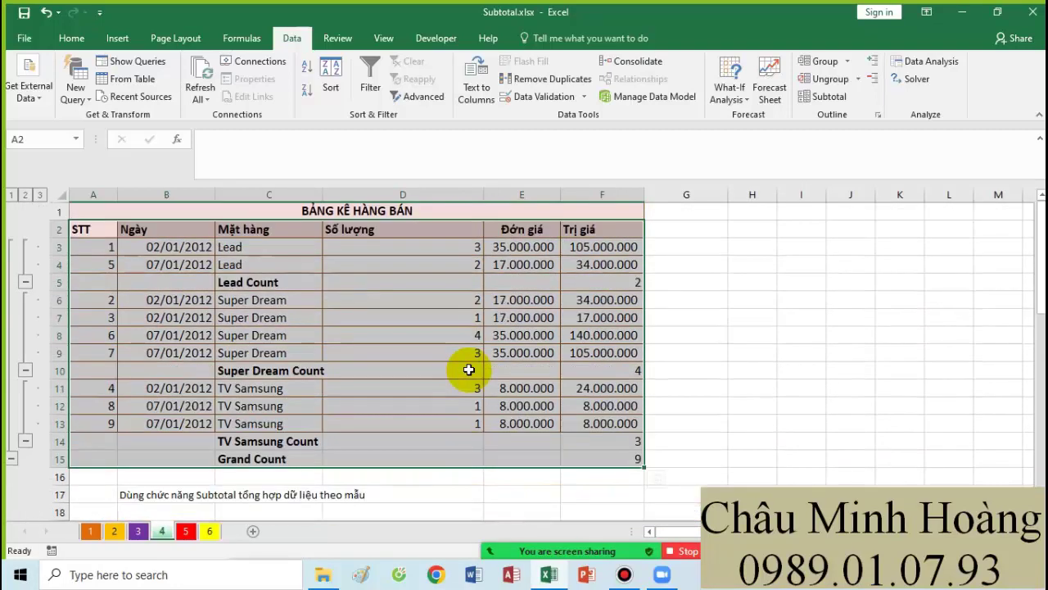
Step: Fill the Grand Count and Grand Max rows of sheet 5's sample table with yellow, up to their result cells
left_click(185, 531)
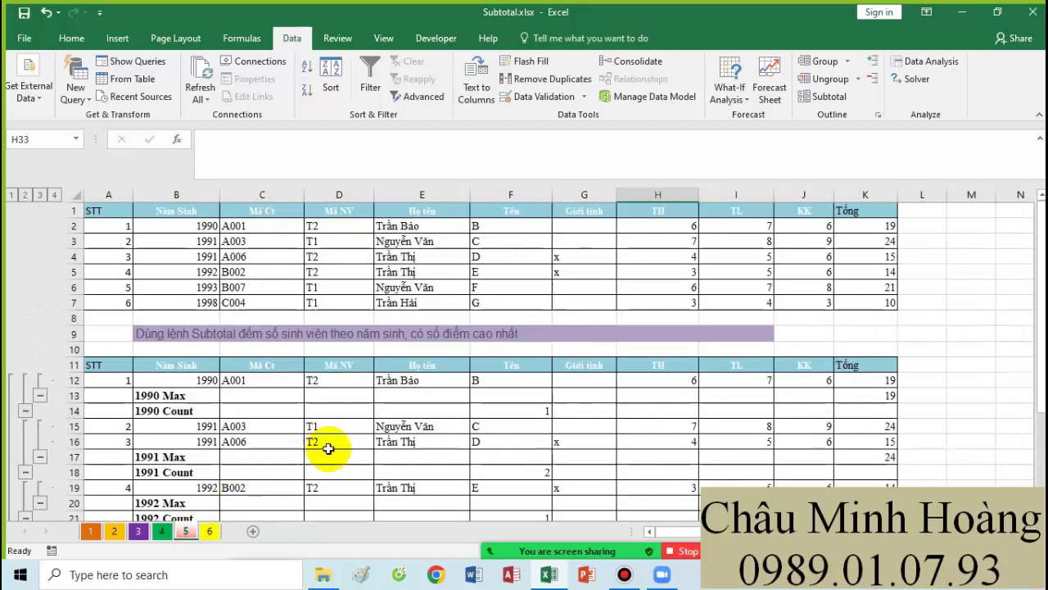
scroll(590, 411, "down", 4)
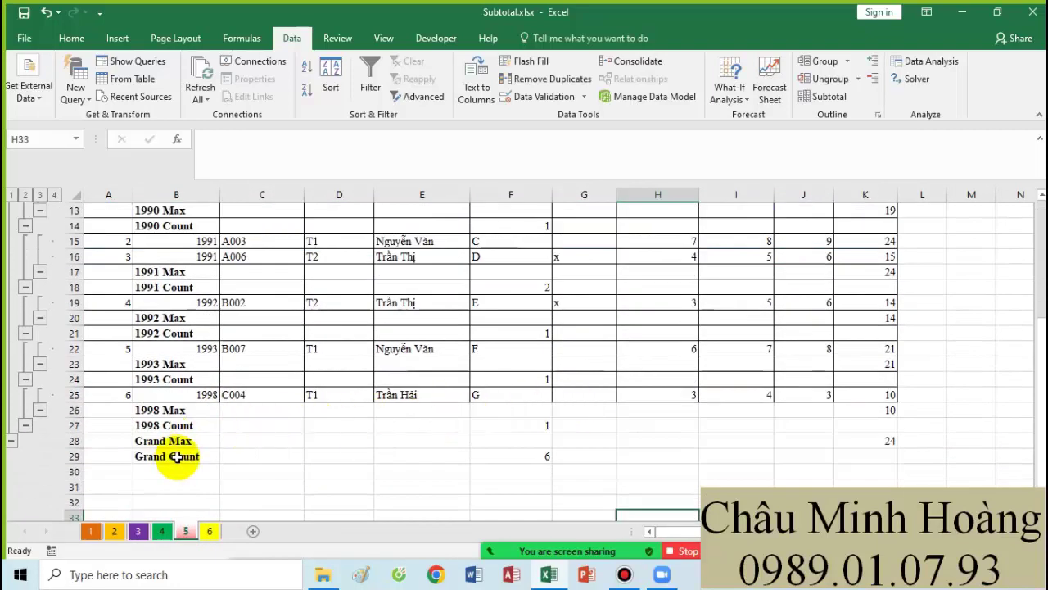
left_click_drag(176, 456, 530, 452)
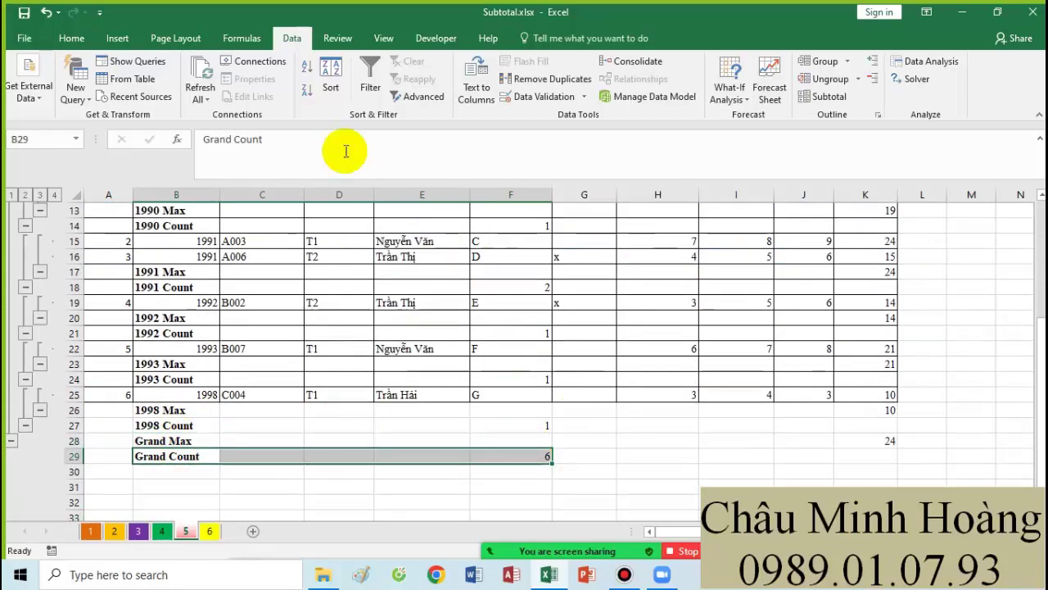
left_click(71, 37)
left_click(235, 90)
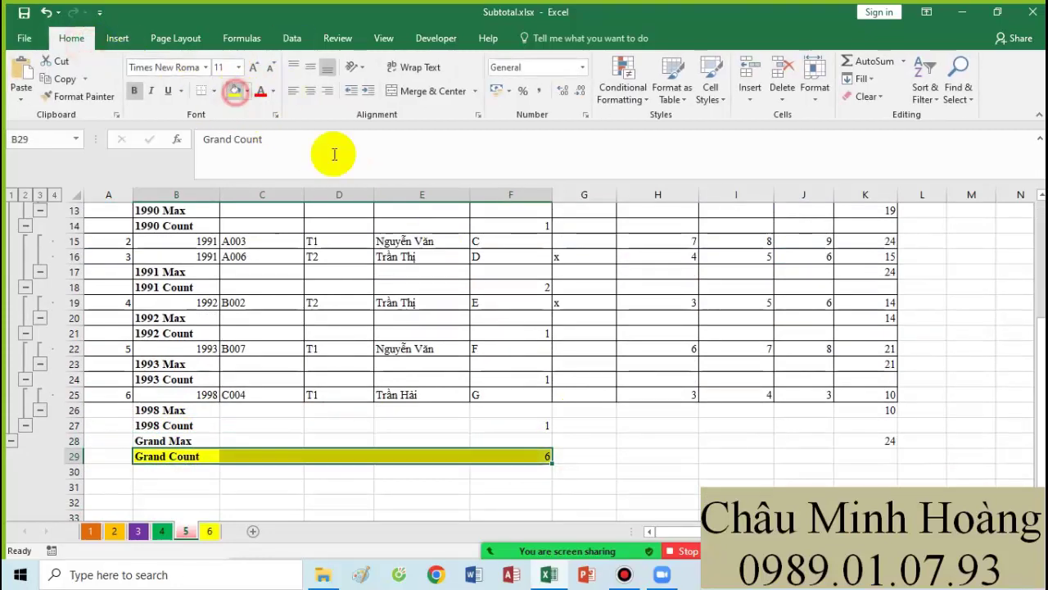
scroll(511, 276, "up", 3)
scroll(516, 330, "down", 5)
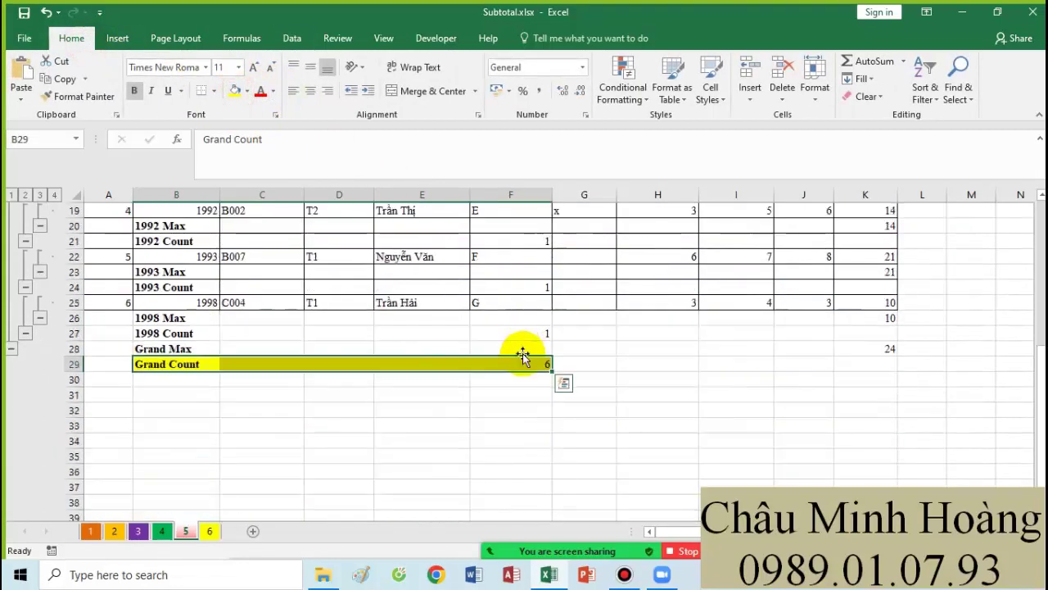
left_click_drag(180, 347, 863, 351)
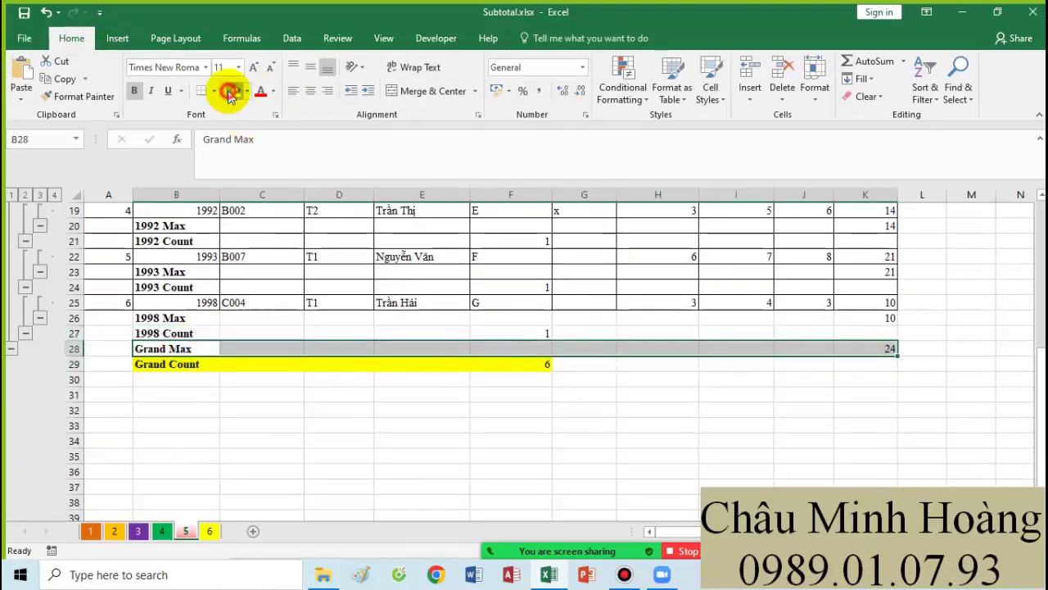
left_click(235, 90)
Step: Sort the student list in A1:K7 on sheet 5 by Năm Sinh from smallest to largest
scroll(819, 305, "up", 4)
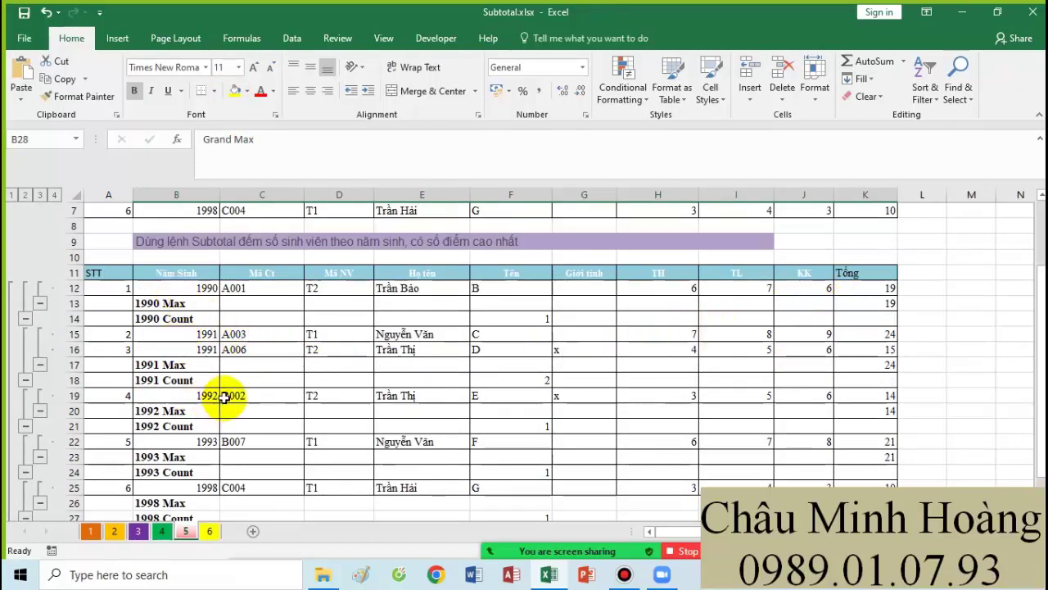
scroll(224, 397, "up", 2)
left_click_drag(115, 212, 585, 302)
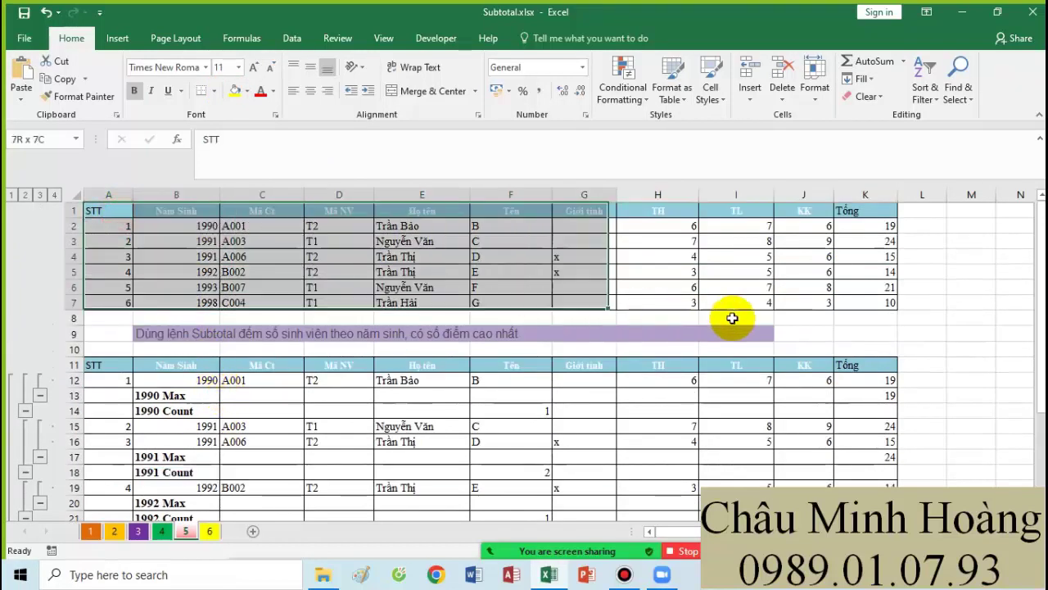
left_click_drag(732, 318, 854, 306)
scroll(585, 363, "down", 10)
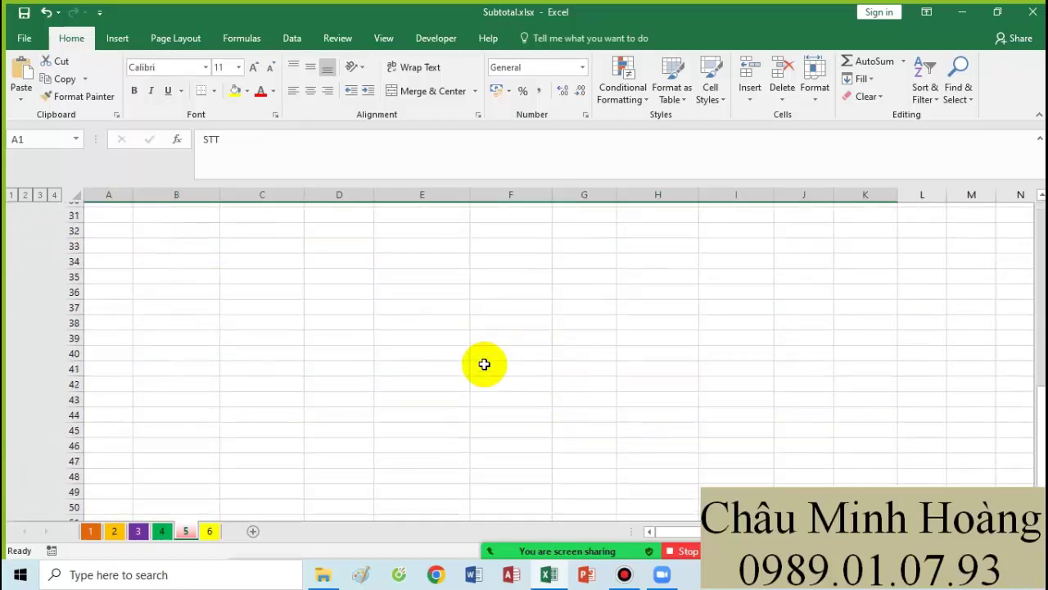
scroll(484, 364, "up", 10)
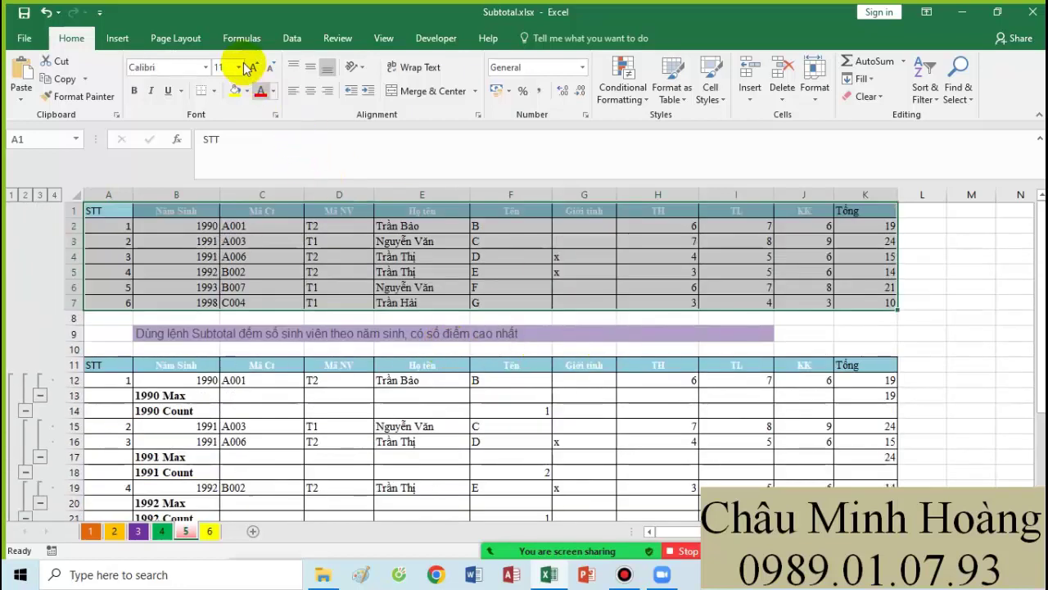
left_click(292, 38)
left_click(331, 82)
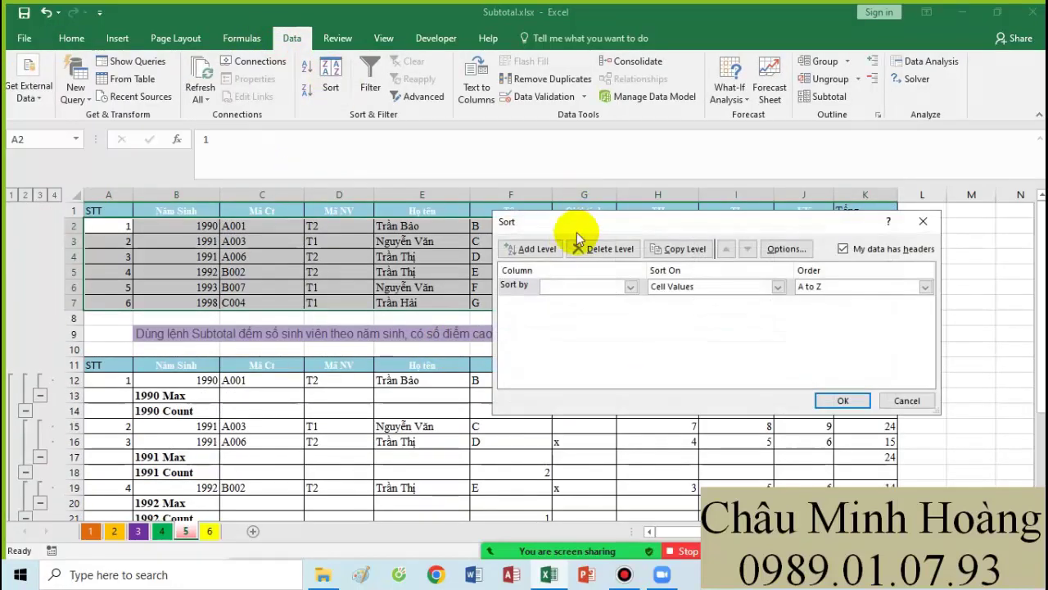
left_click(571, 284)
left_click(568, 318)
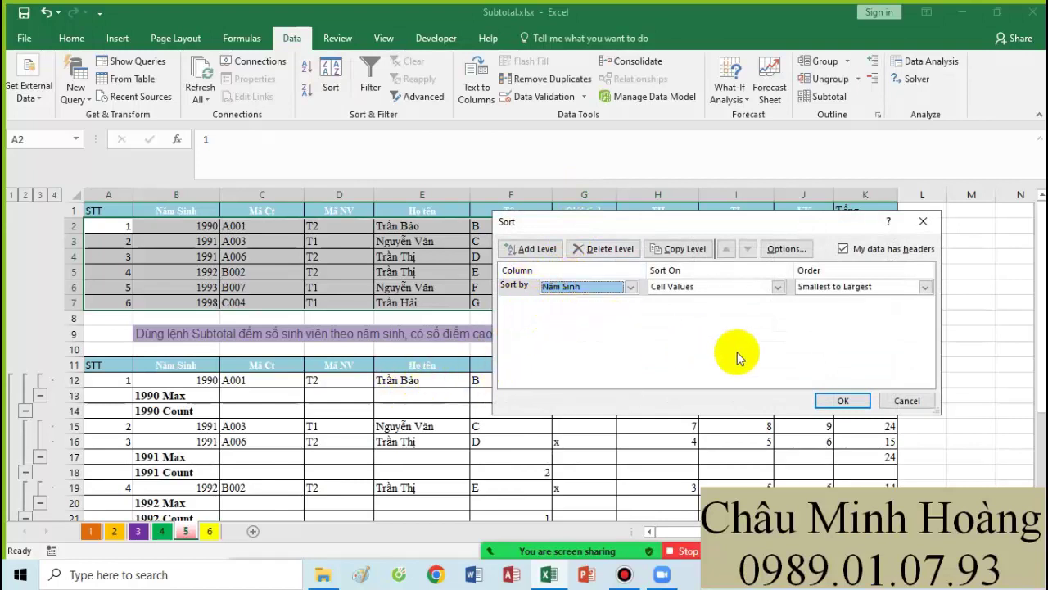
left_click(845, 401)
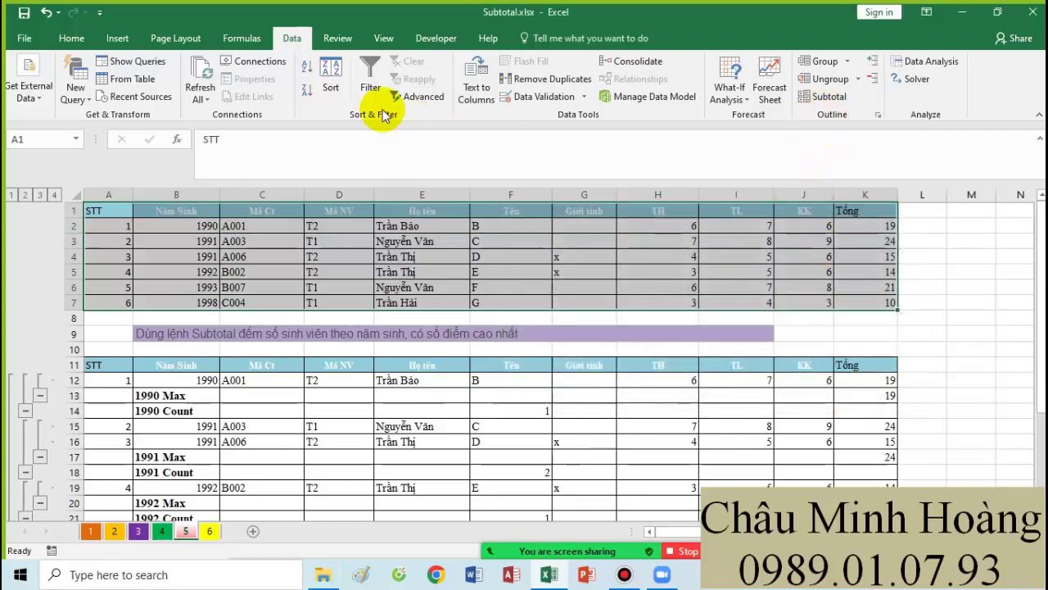
Step: Try to add a second sort level on Năm Sinh to sheet 5's student list, and delete that duplicate level
left_click(331, 85)
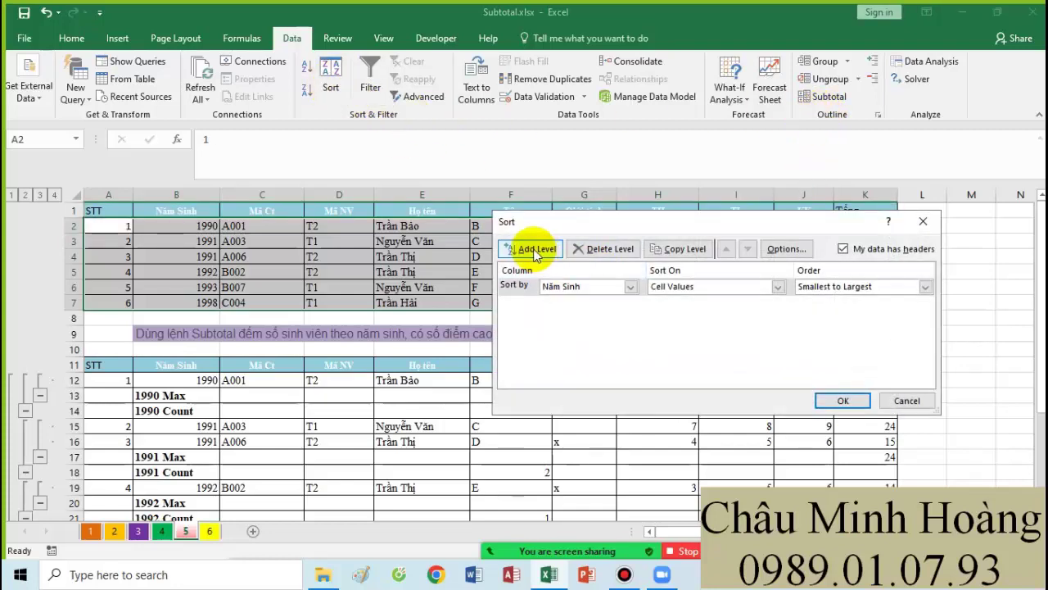
left_click(534, 249)
left_click(610, 304)
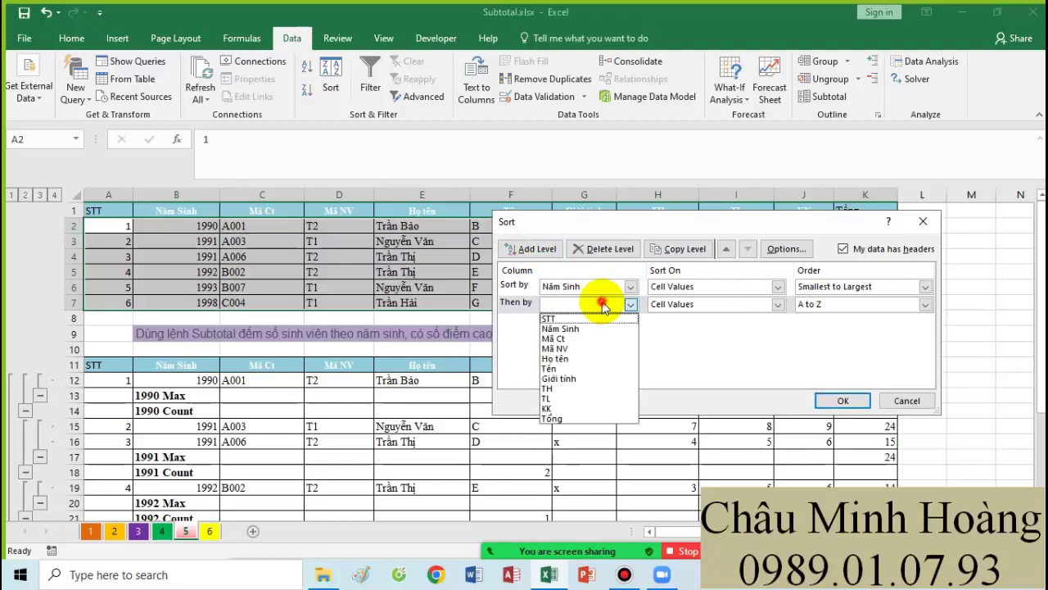
left_click(571, 329)
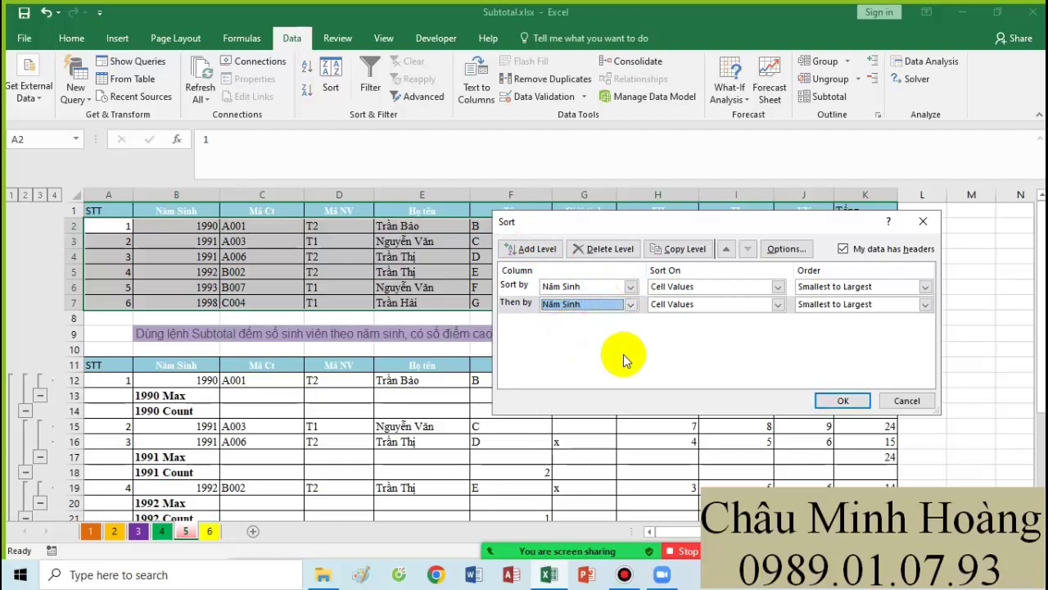
left_click(820, 401)
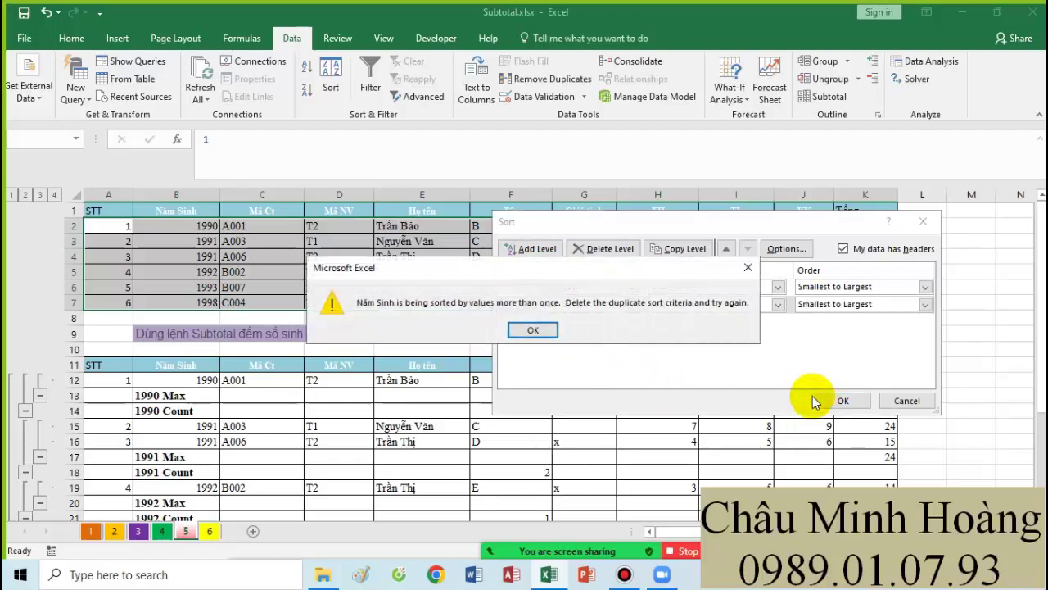
left_click(540, 333)
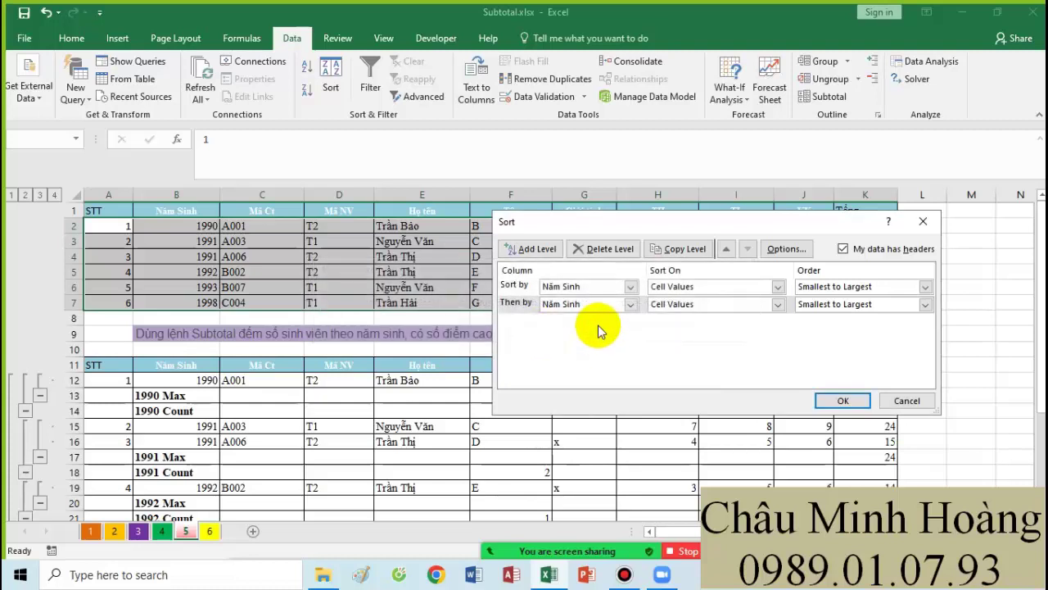
left_click(837, 401)
left_click(537, 329)
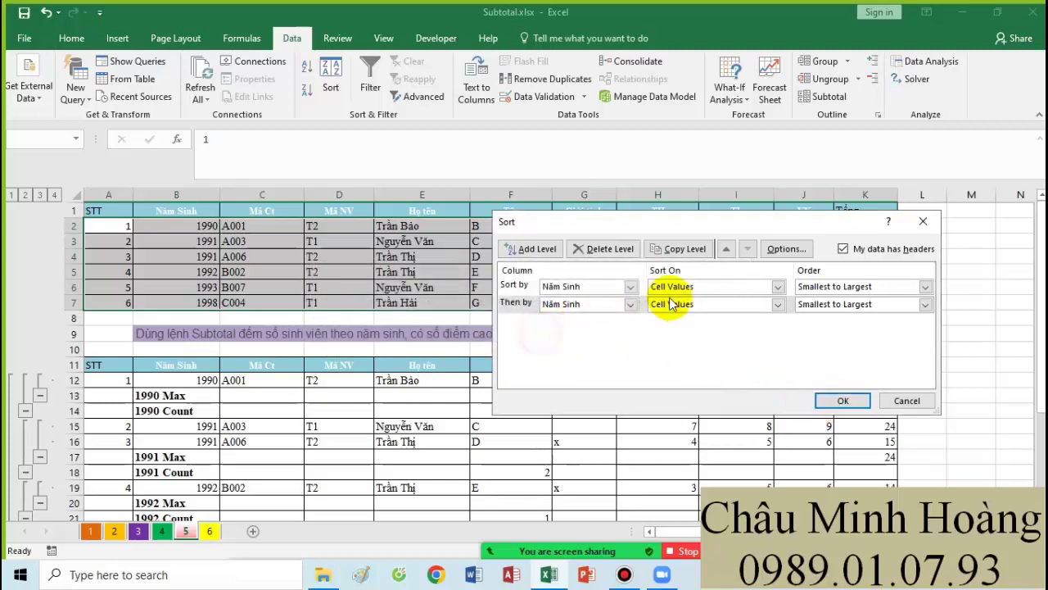
left_click(602, 250)
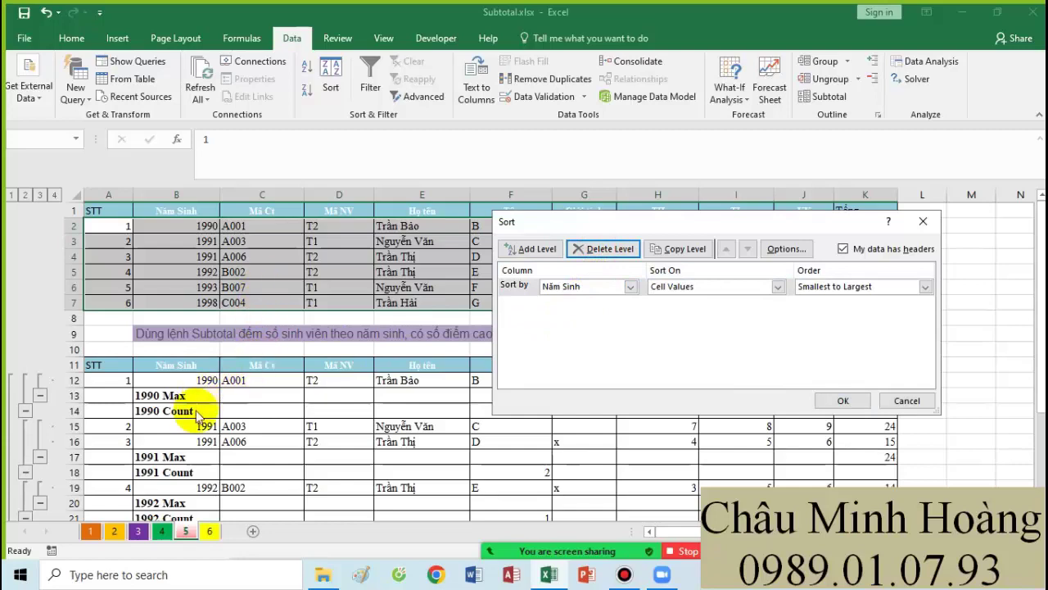
left_click(843, 401)
Step: Add subtotals to sheet 5's student list that count Tên at each change in Năm Sinh, with summaries below the data
left_click(823, 100)
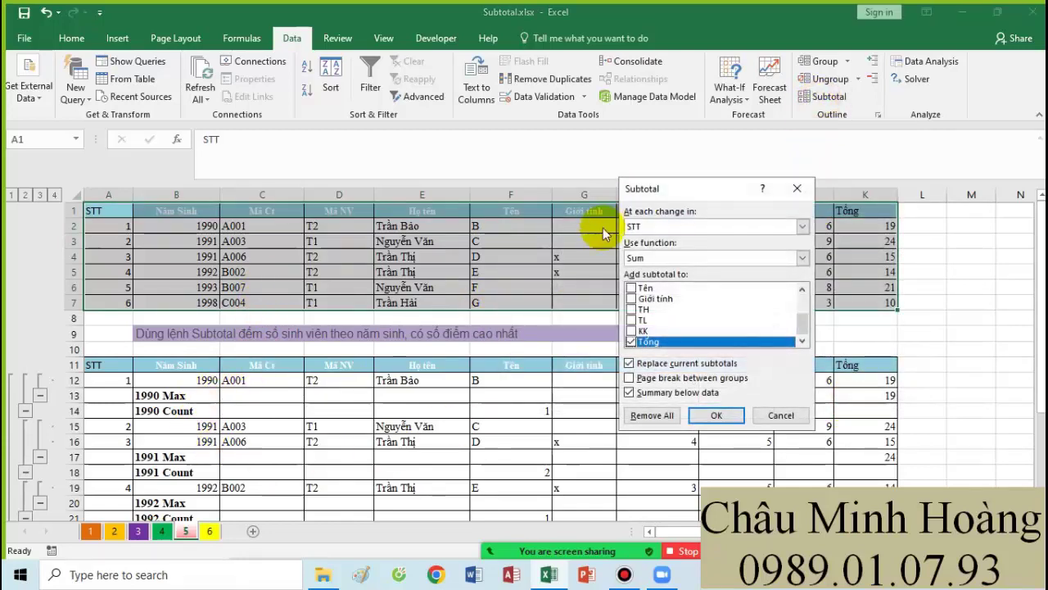
left_click(662, 227)
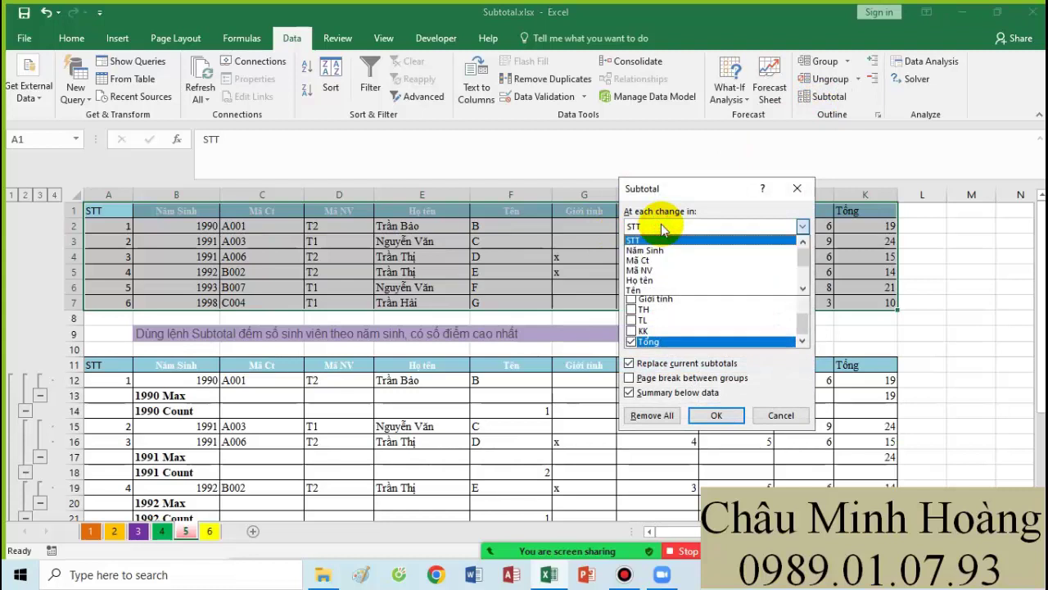
left_click(647, 250)
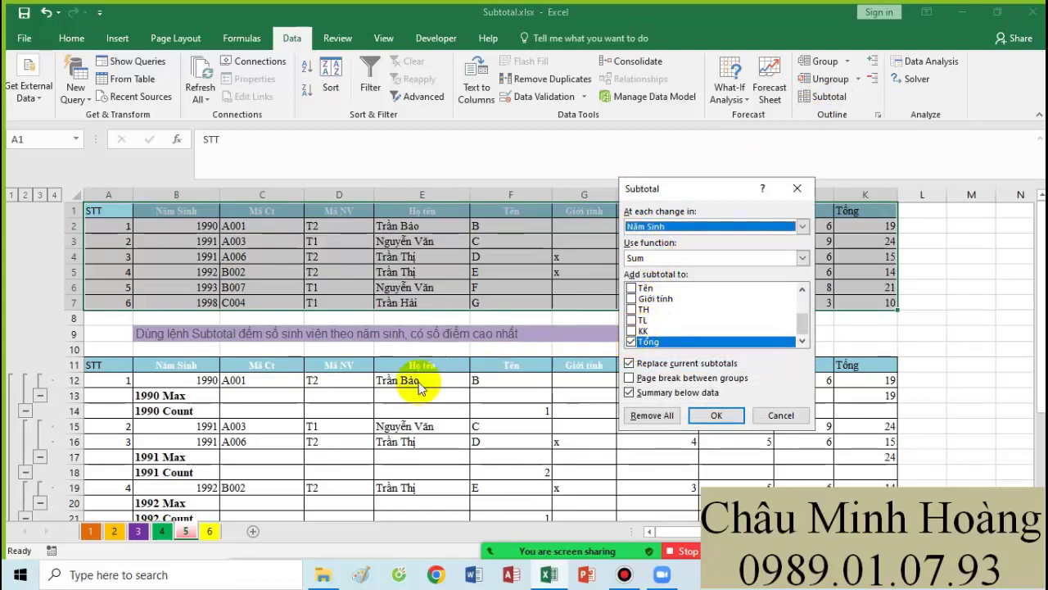
left_click(629, 342)
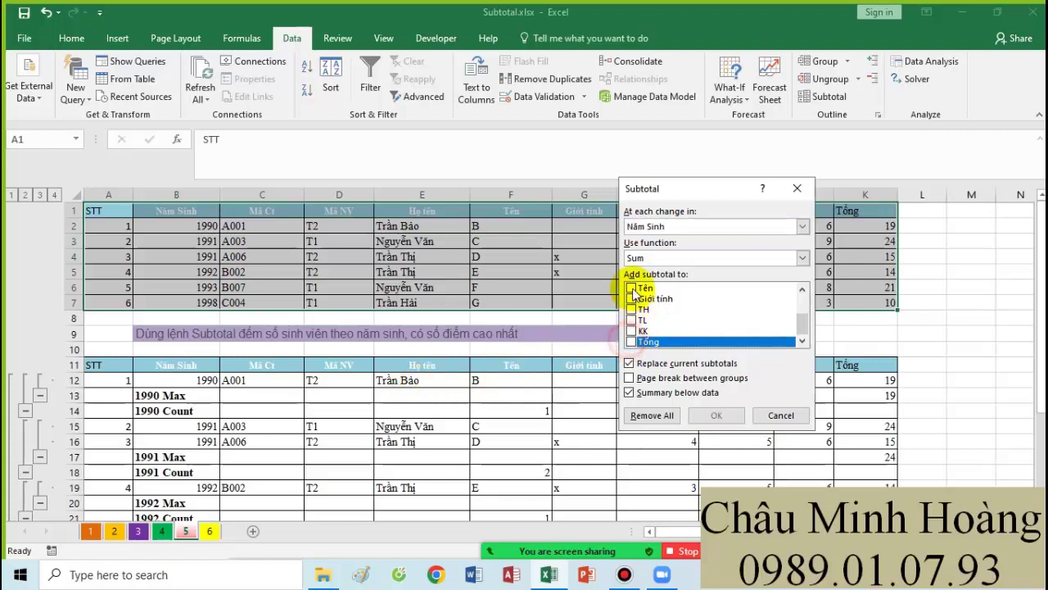
left_click(632, 288)
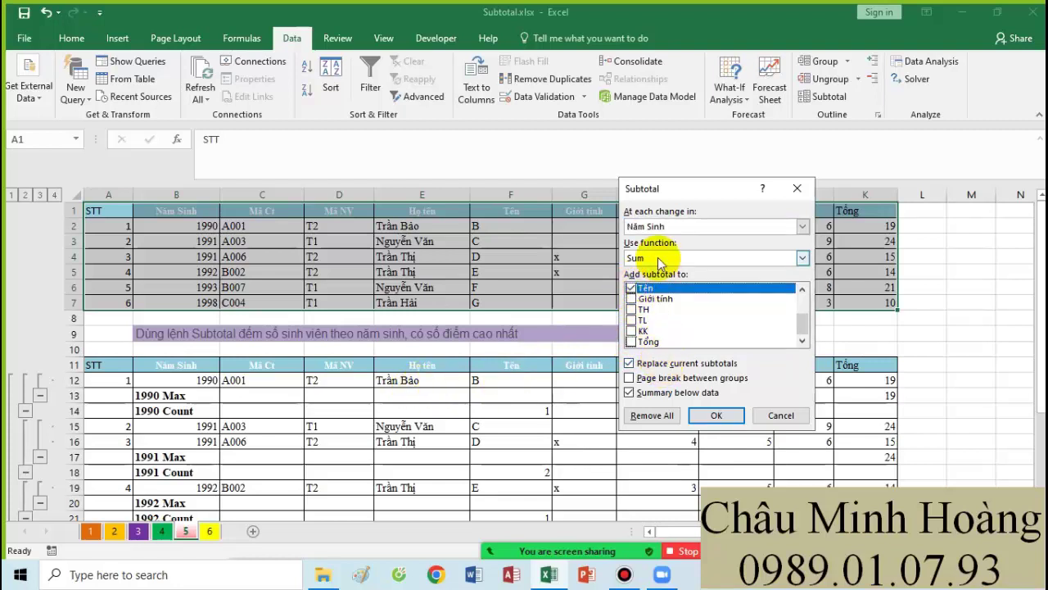
left_click(656, 258)
left_click(651, 282)
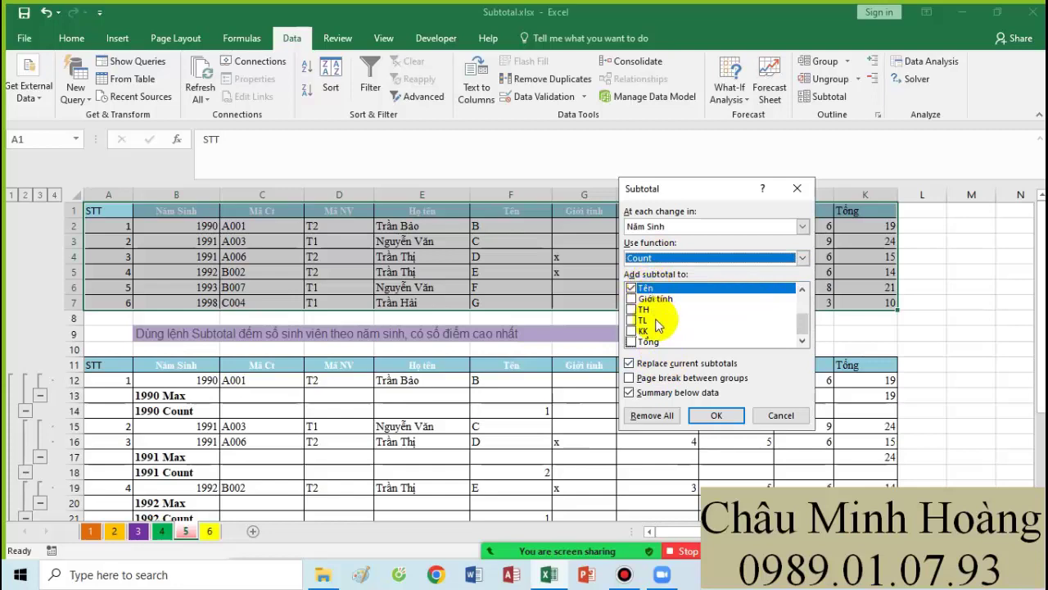
left_click(717, 415)
scroll(459, 394, "down", 5)
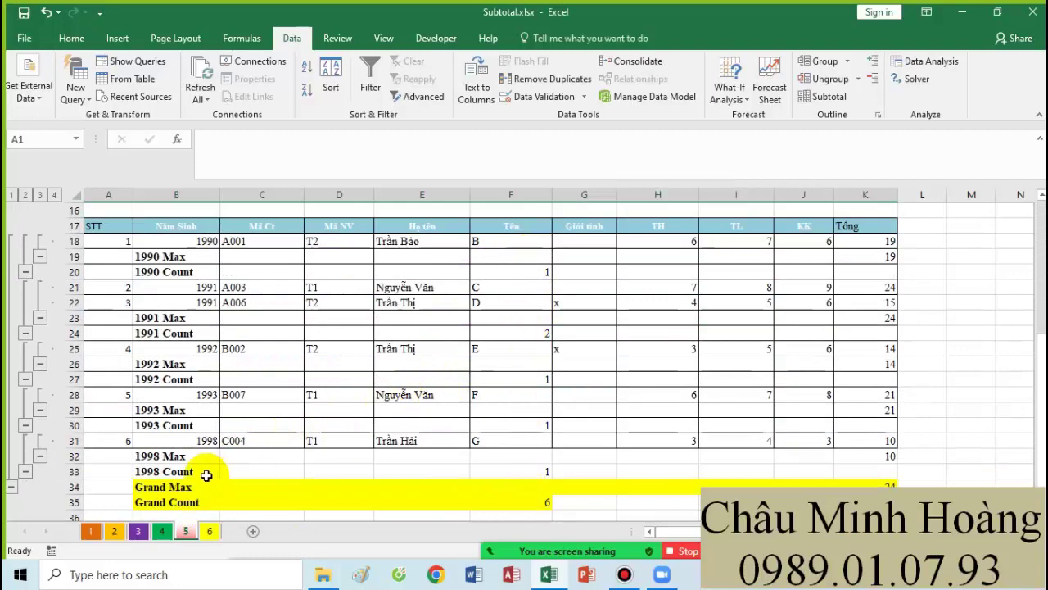
scroll(713, 392, "up", 5)
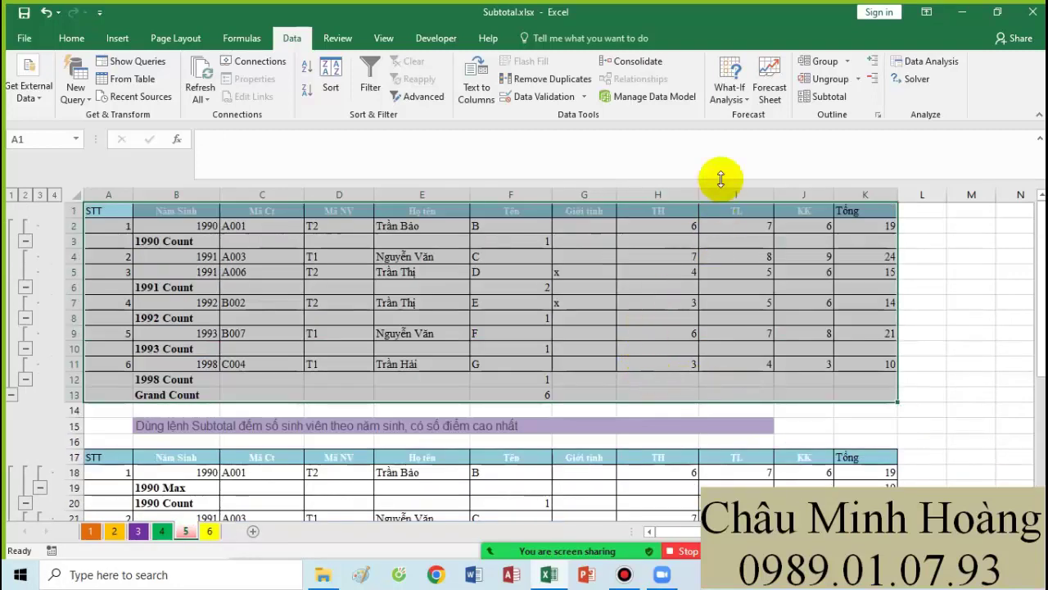
Step: Add a second subtotal level to sheet 5's student list with the Max of Tổng at each change in Năm Sinh, keeping the current subtotals
left_click(809, 95)
left_click(661, 228)
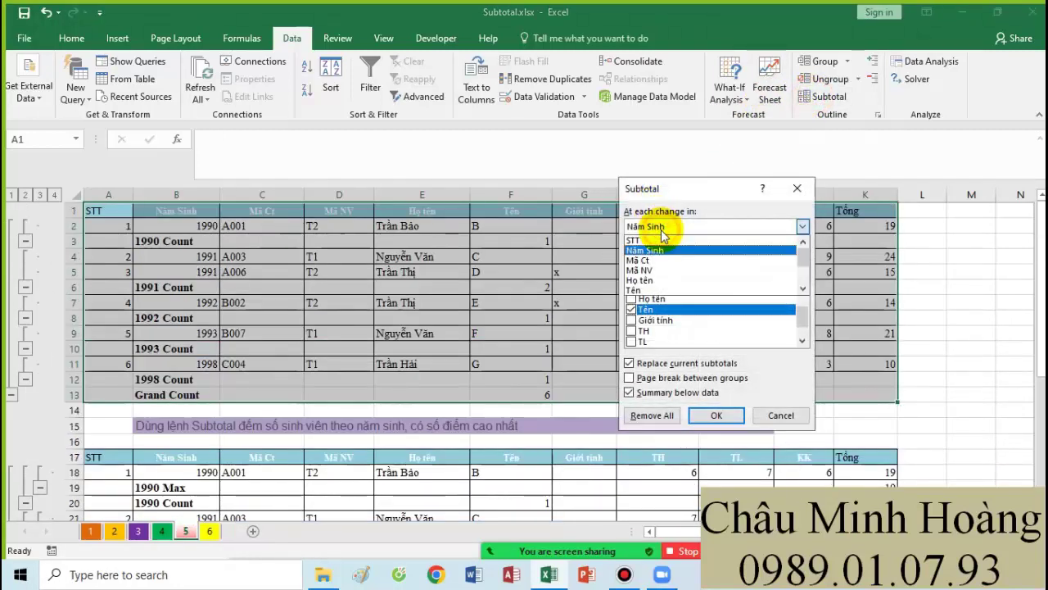
left_click(662, 229)
left_click(660, 257)
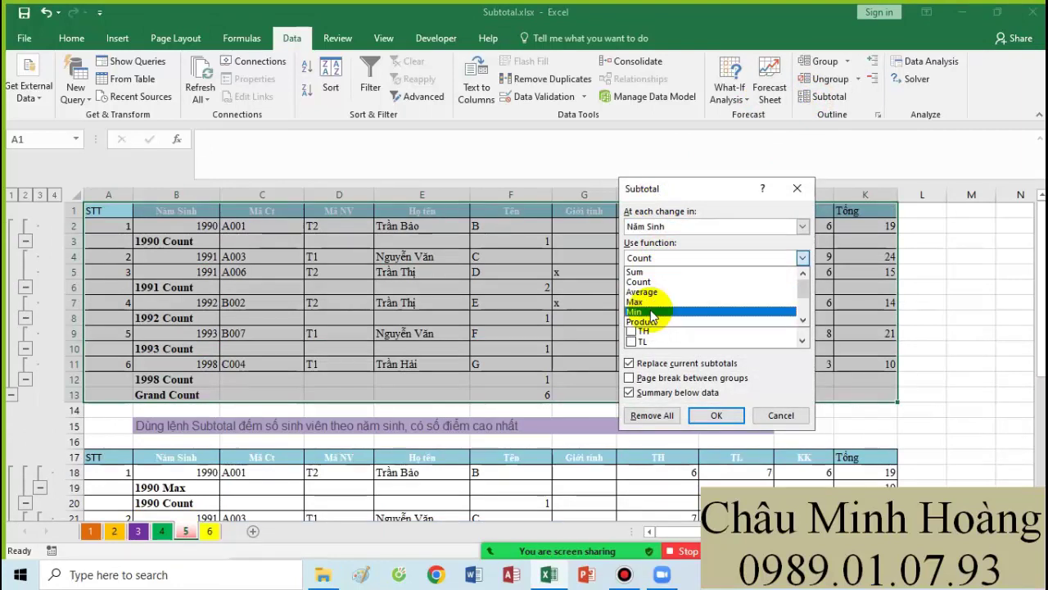
left_click(649, 305)
left_click(630, 310)
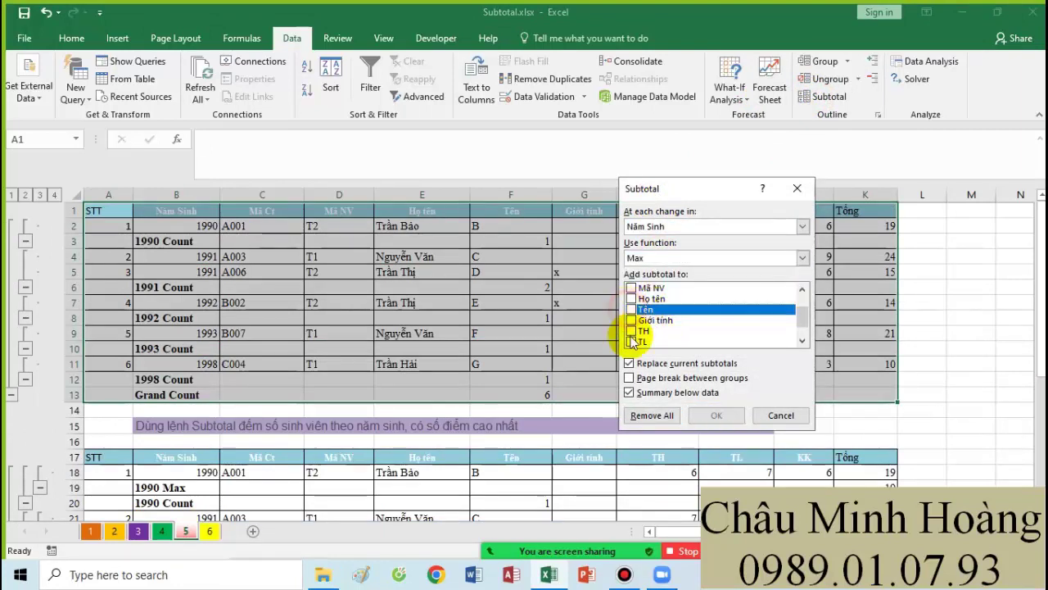
scroll(635, 332, "down", 1)
left_click(632, 342)
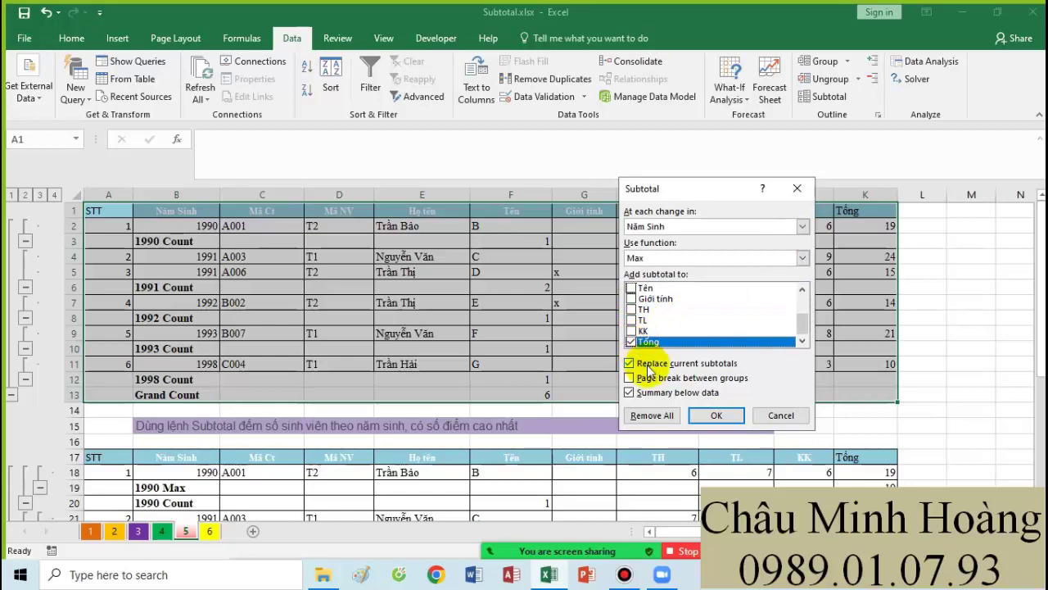
left_click(719, 416)
scroll(718, 403, "down", 2)
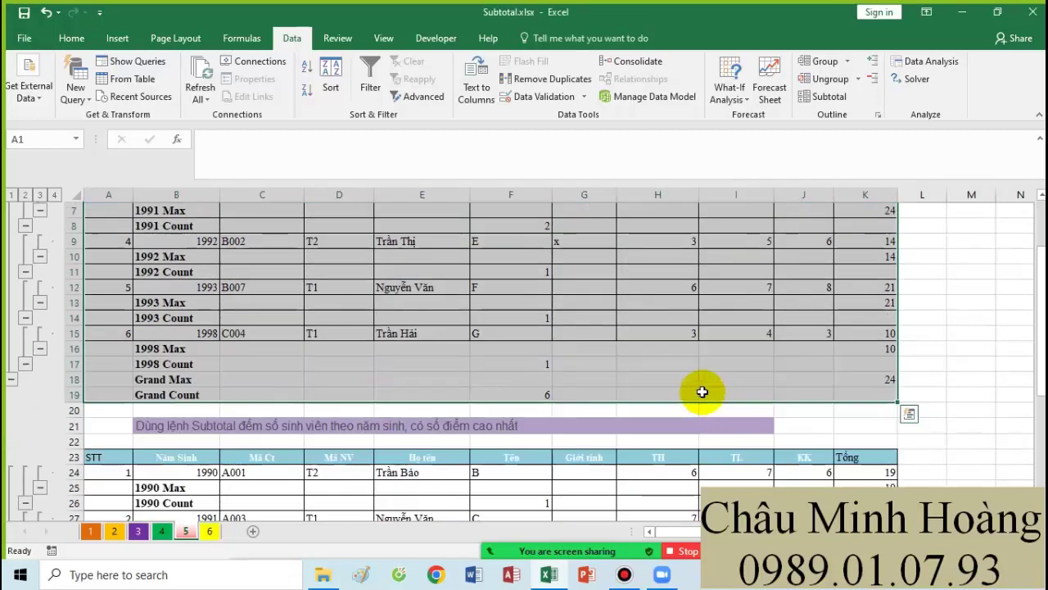
left_click_drag(180, 398, 541, 393)
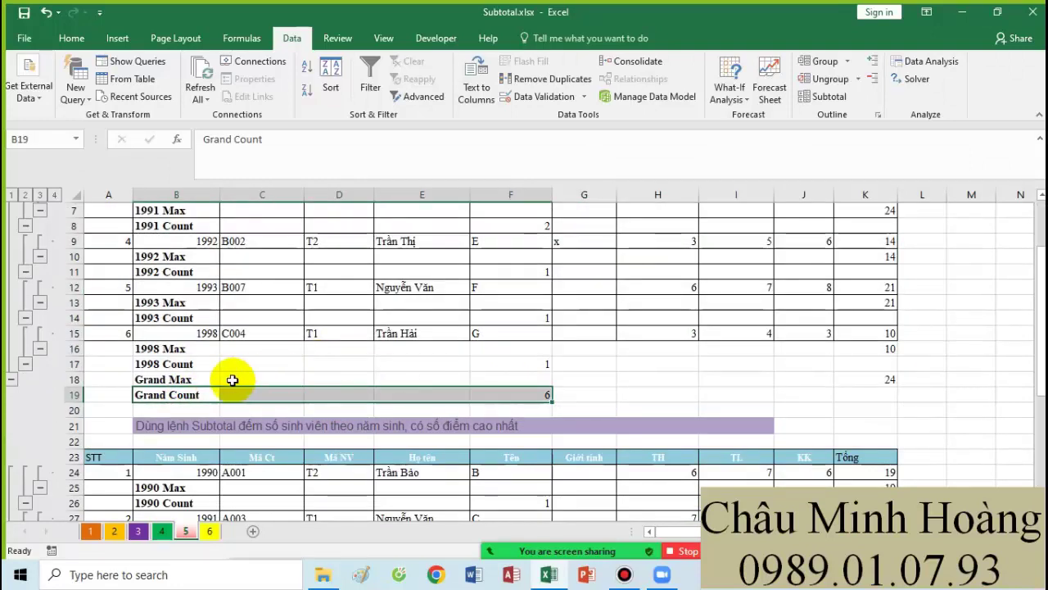
left_click(199, 379)
left_click_drag(399, 391, 844, 368)
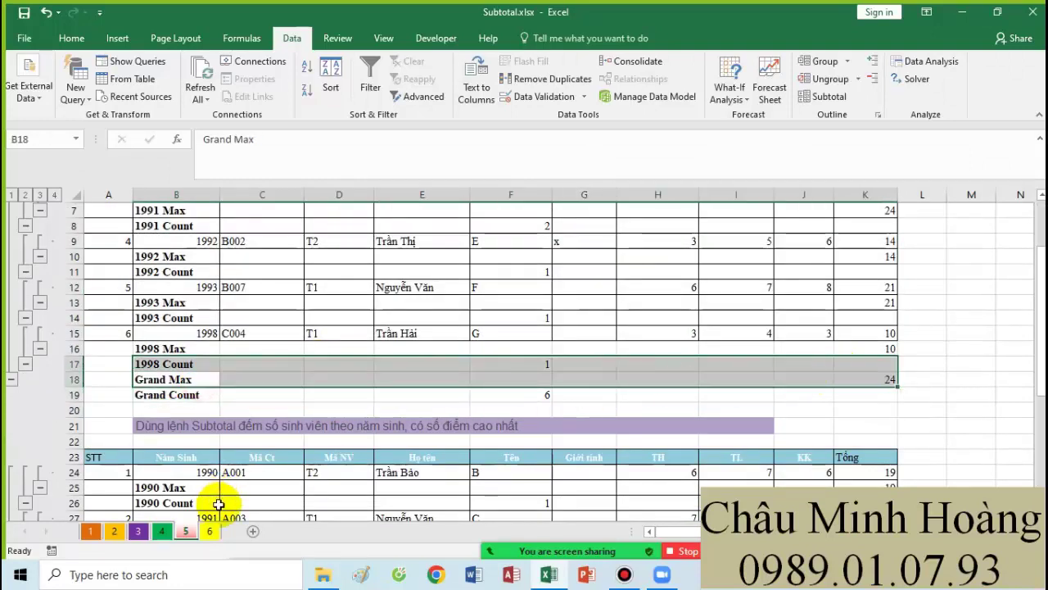
Step: Sort the student list in A1:H15 on sheet 6 by Năm from smallest to largest
left_click(212, 529)
scroll(303, 446, "down", 3)
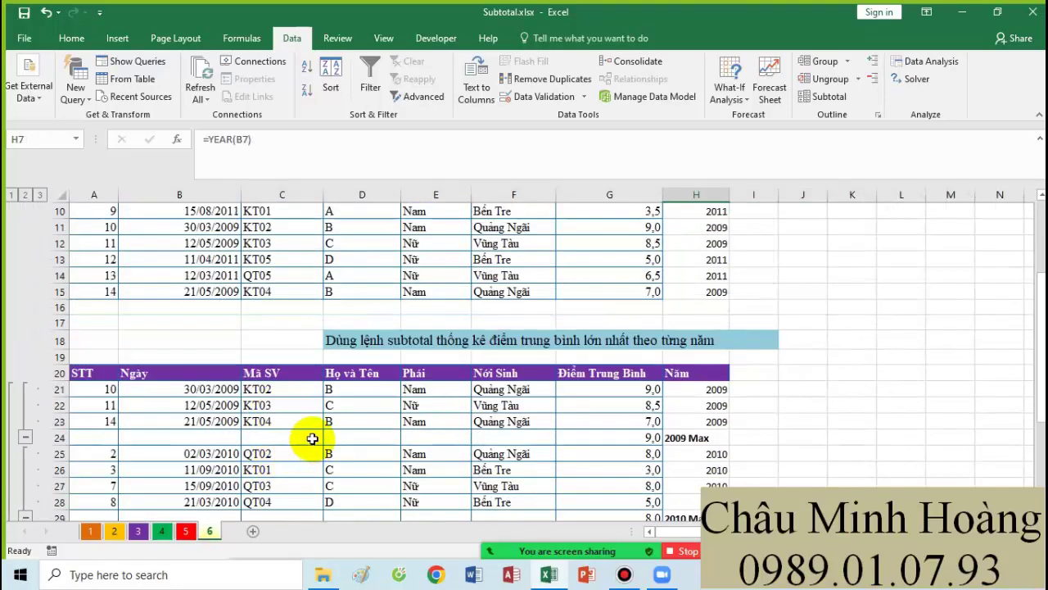
scroll(514, 417, "down", 2)
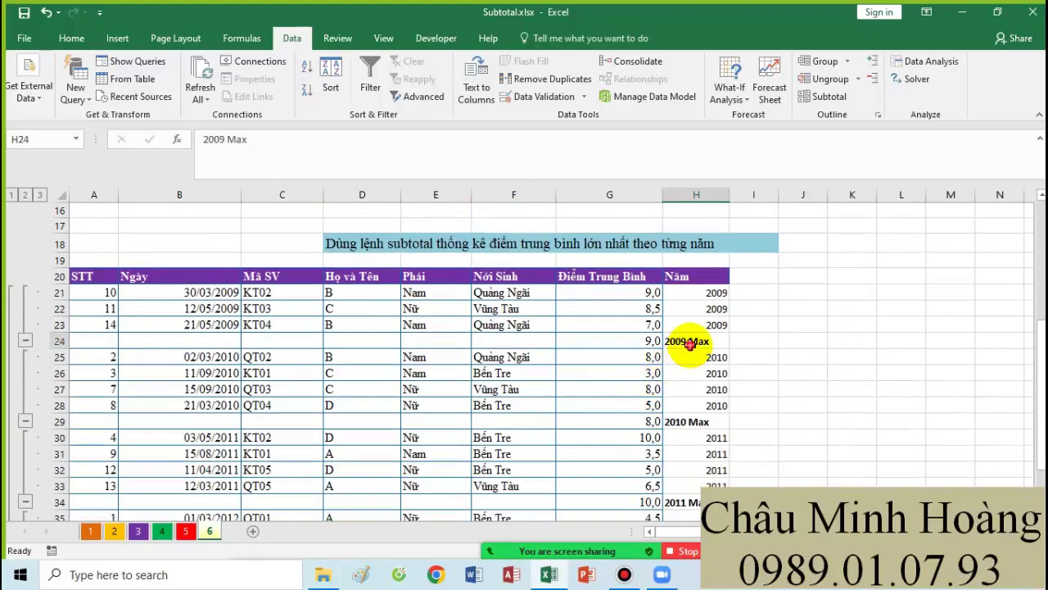
scroll(475, 352, "up", 5)
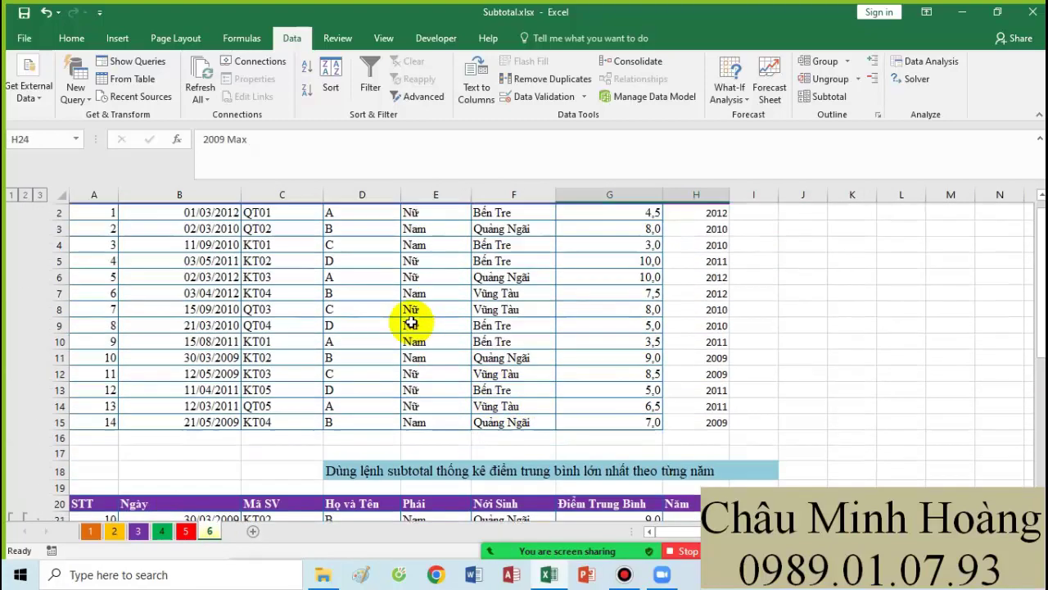
left_click_drag(98, 211, 709, 436)
left_click(344, 90)
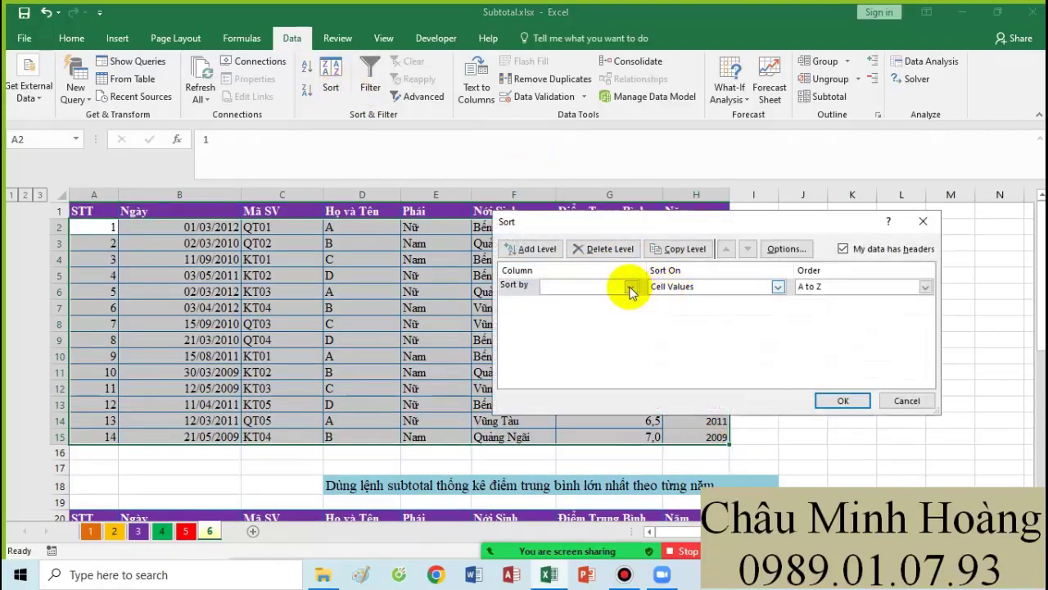
left_click(630, 286)
left_click(553, 370)
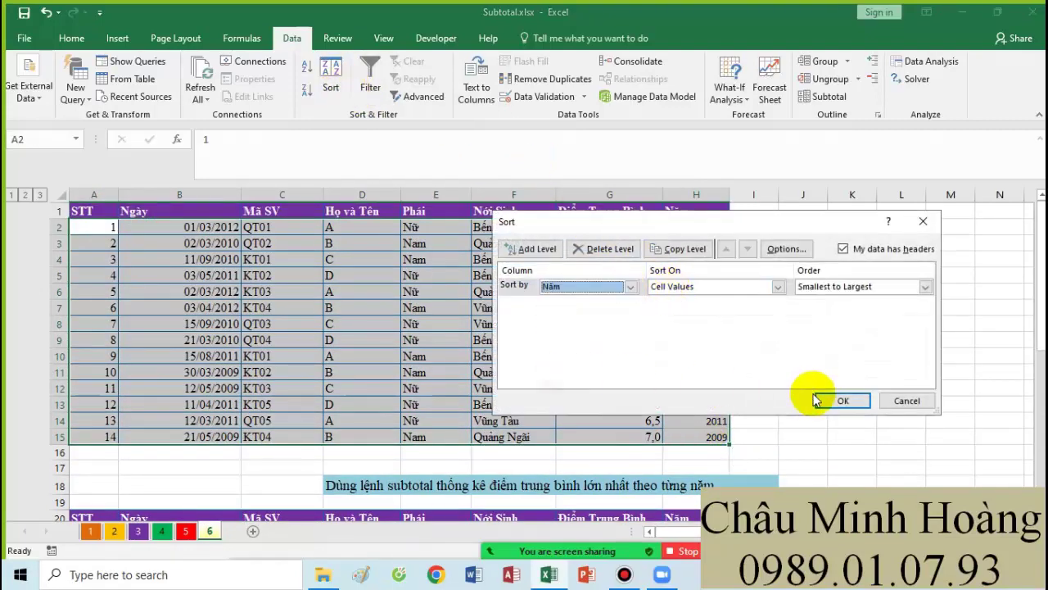
left_click(842, 400)
Step: Add subtotals to sheet 6's student list that average Điểm Trung Bình at each change in Năm, replacing current subtotals, with summaries below the data
left_click(825, 96)
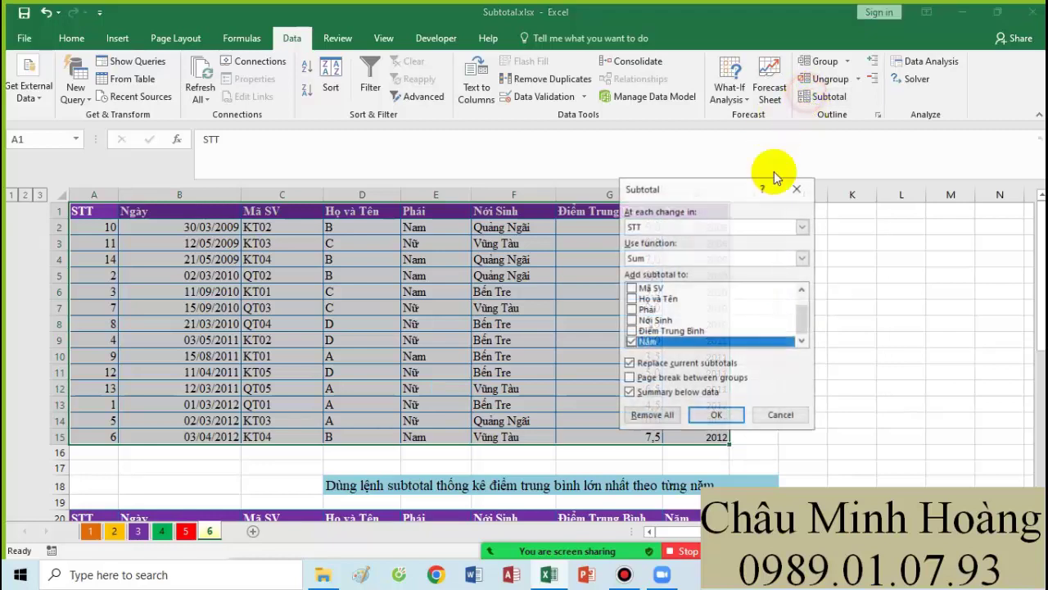
left_click(670, 225)
scroll(654, 290, "down", 1)
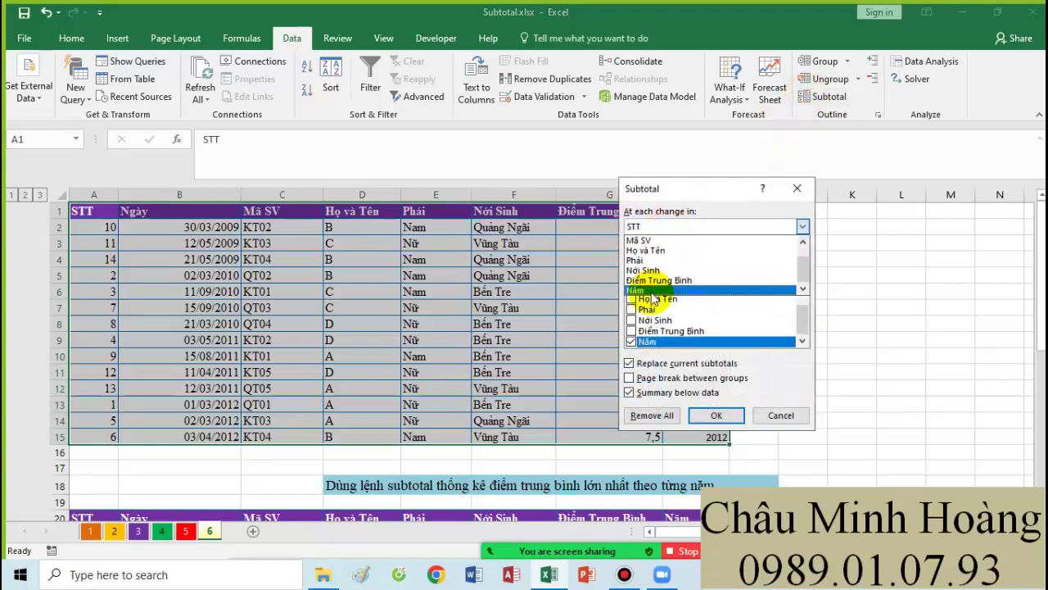
left_click(645, 290)
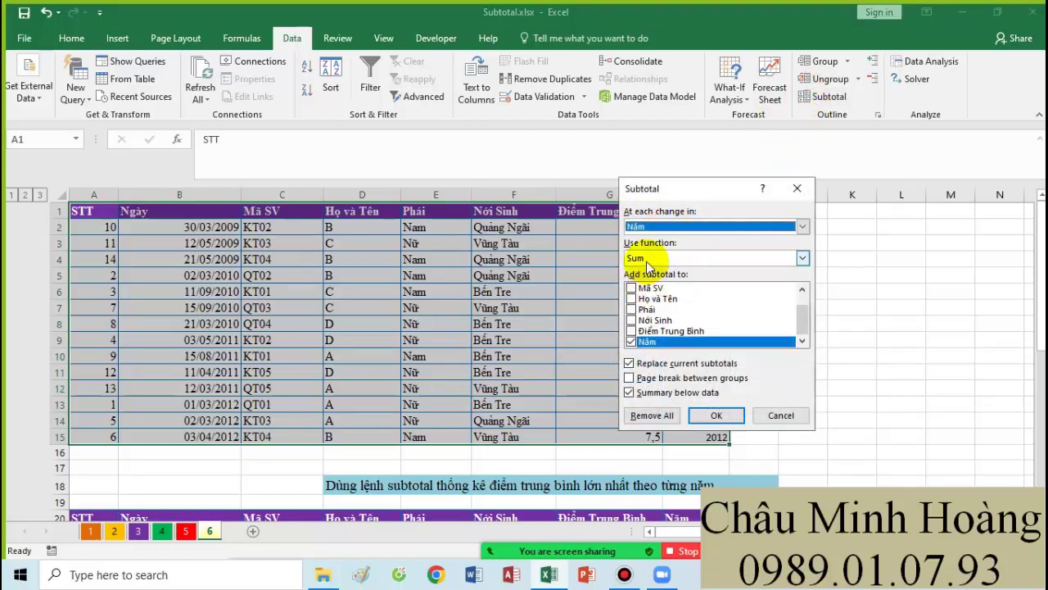
left_click(647, 260)
left_click(647, 290)
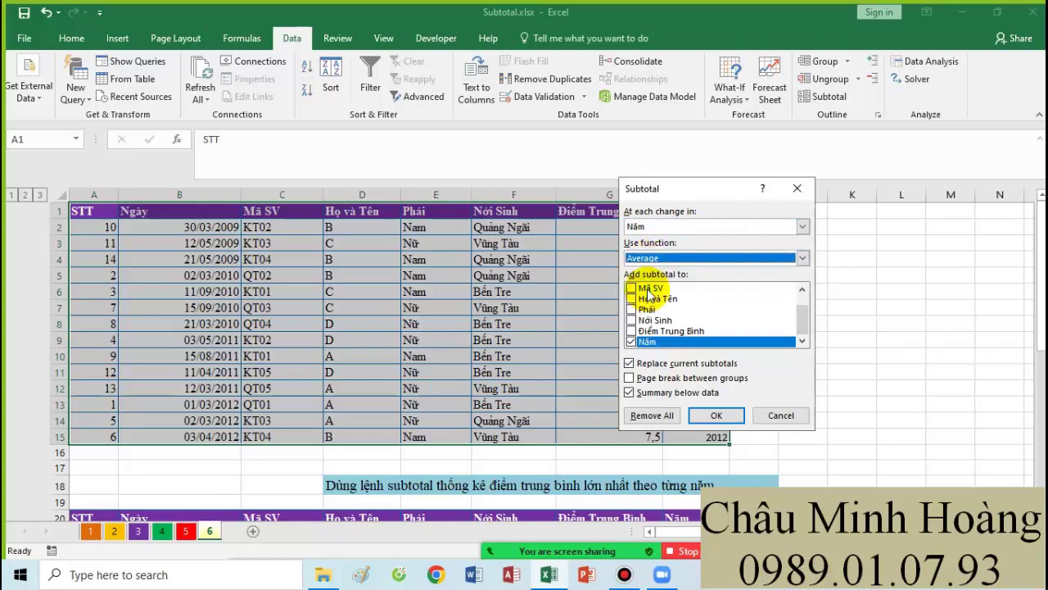
left_click(632, 331)
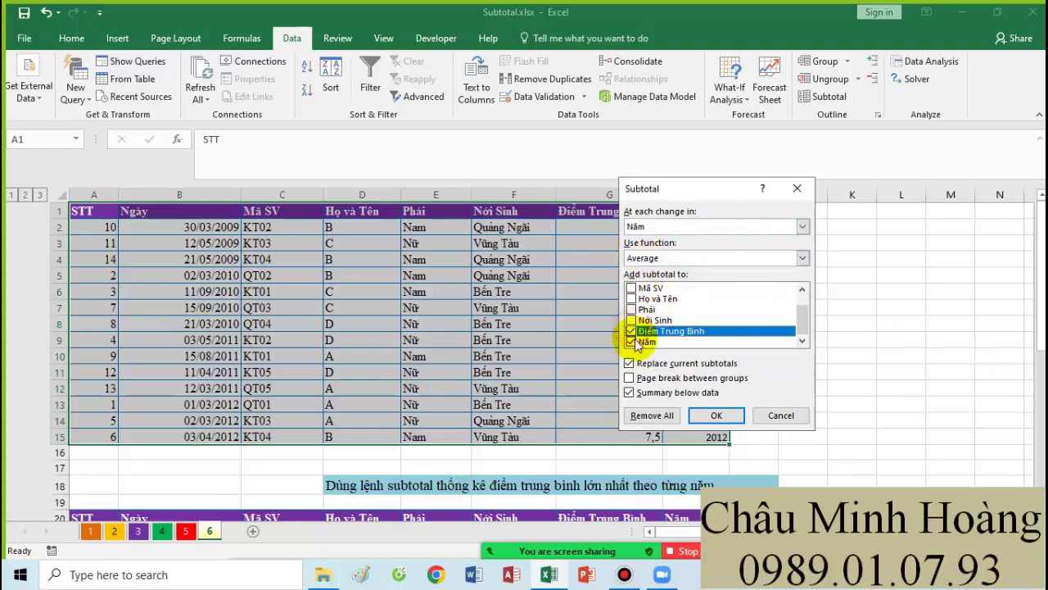
left_click(632, 341)
left_click(711, 414)
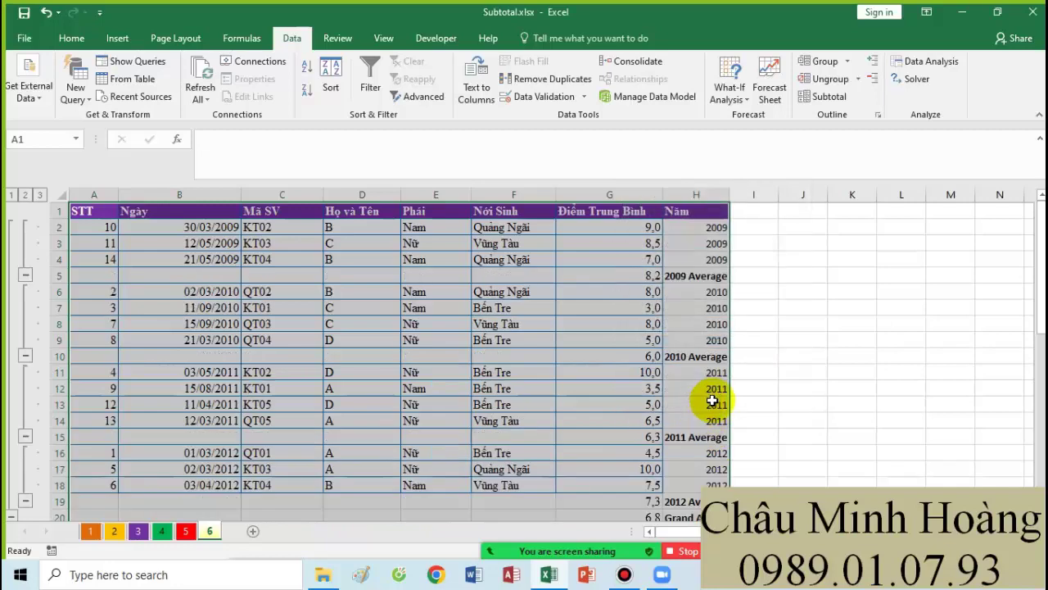
scroll(712, 401, "down", 6)
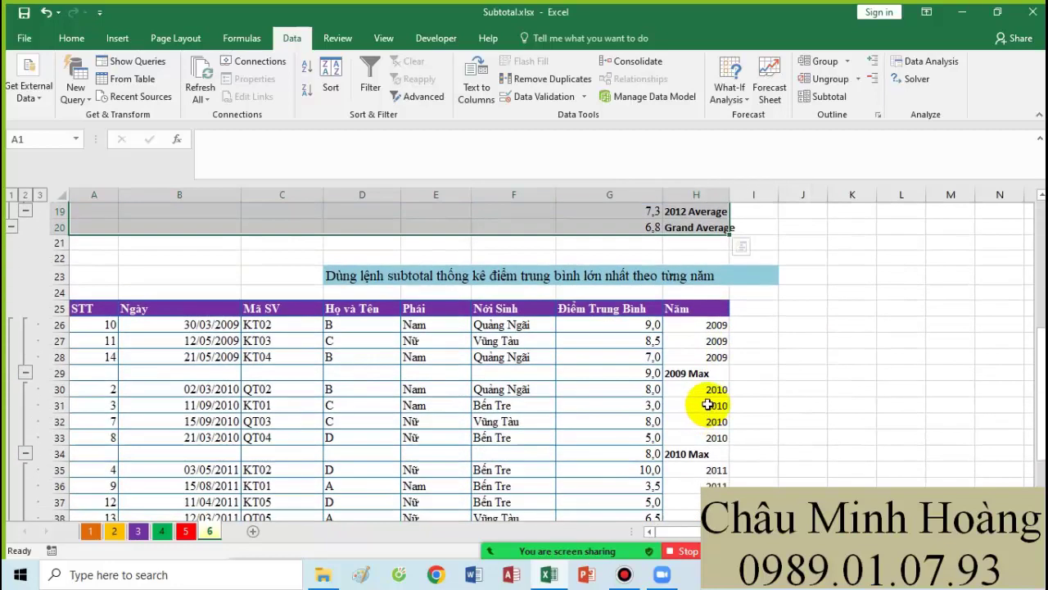
scroll(721, 393, "up", 4)
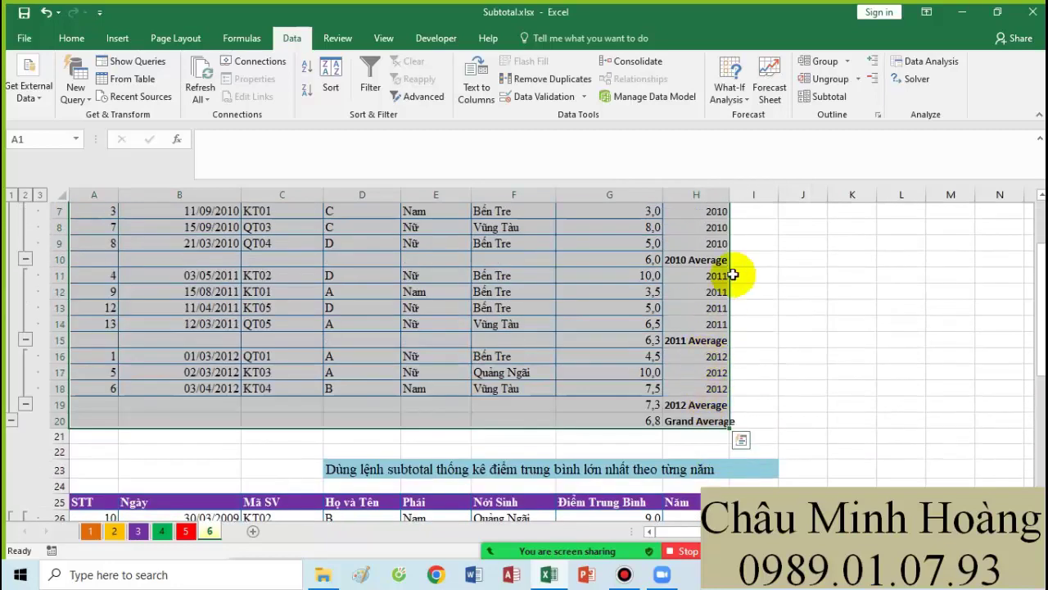
Step: Replace sheet 6's current subtotals with the Max of Điểm Trung Bình at each change in Năm, and compare with the sample table
left_click(818, 100)
left_click(643, 257)
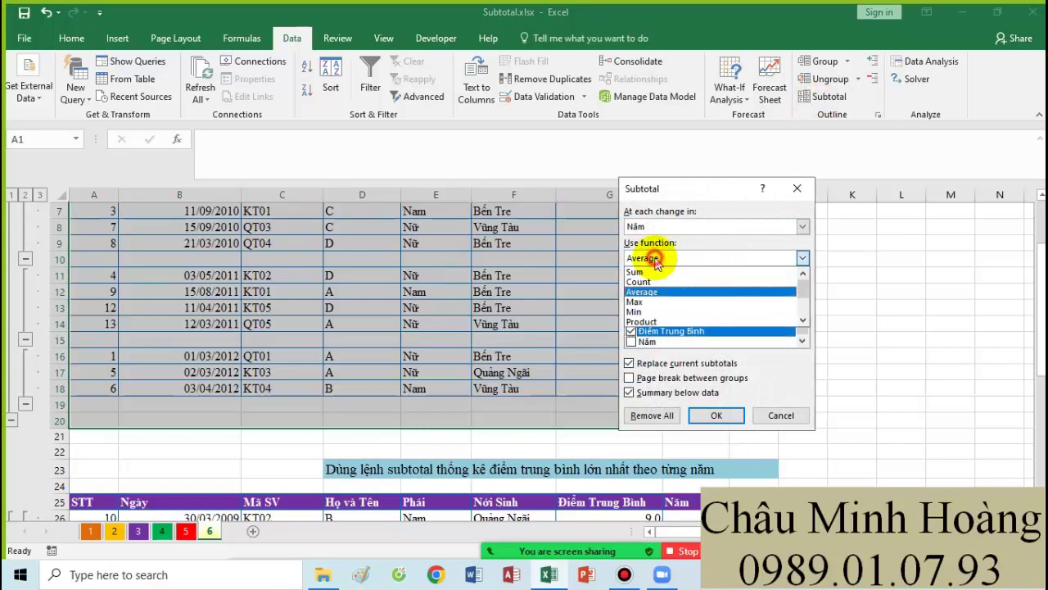
left_click(639, 301)
left_click(714, 413)
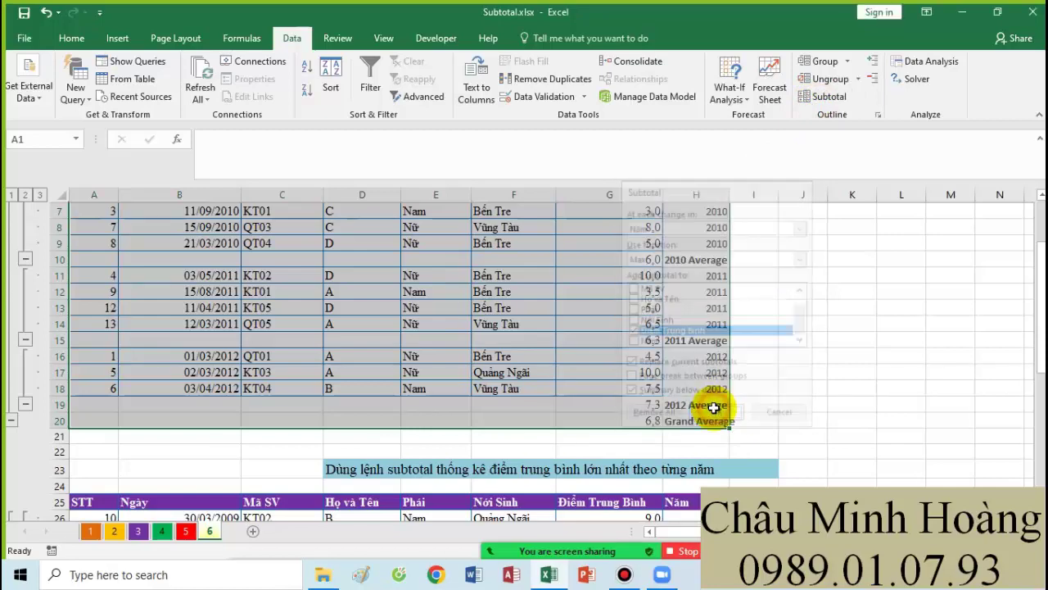
scroll(716, 406, "down", 4)
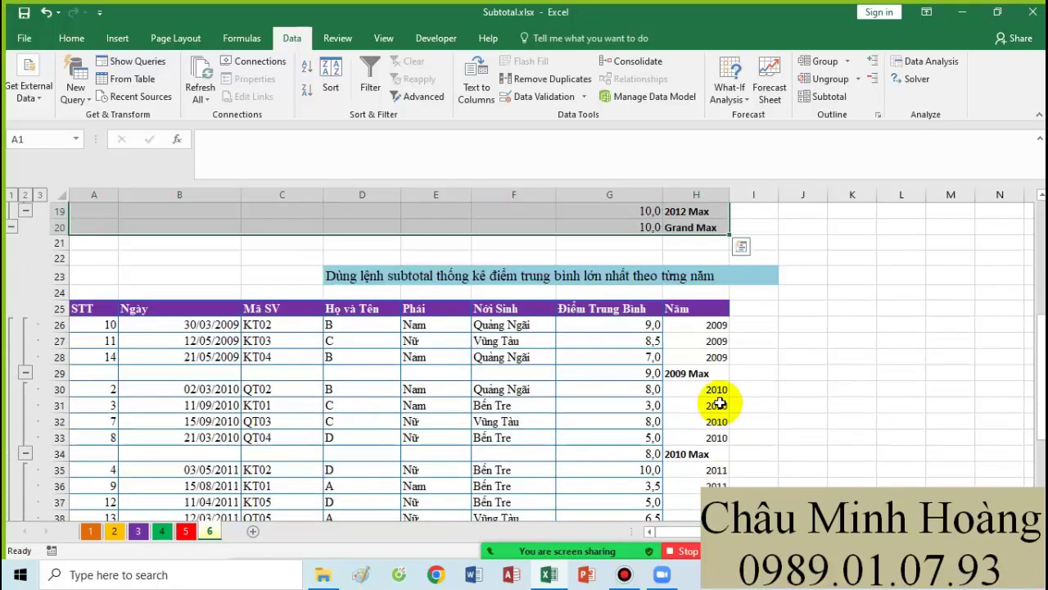
scroll(717, 402, "down", 6)
scroll(713, 399, "up", 10)
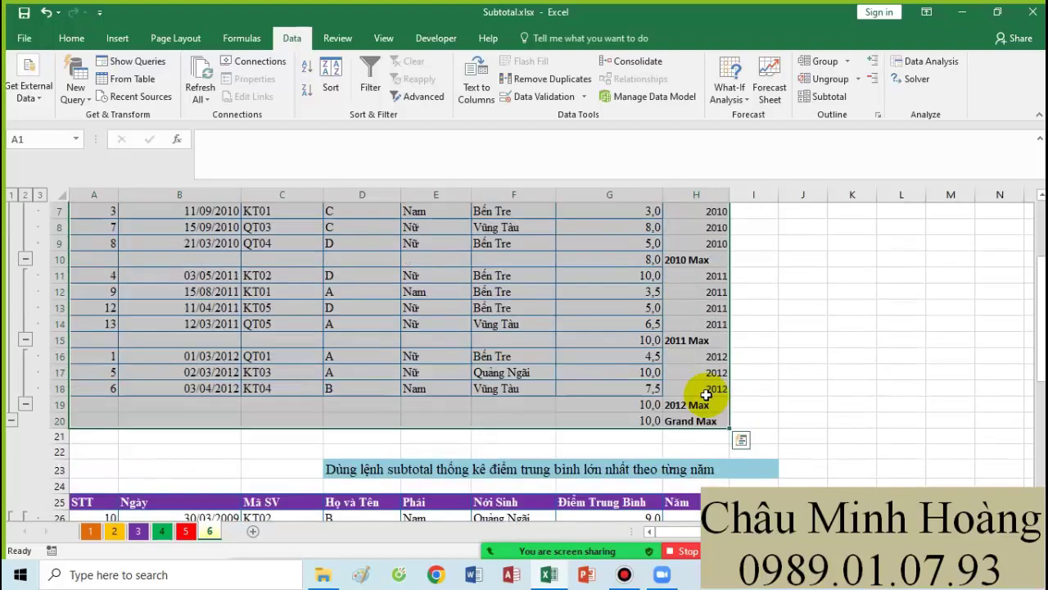
scroll(700, 391, "up", 2)
scroll(698, 385, "down", 1)
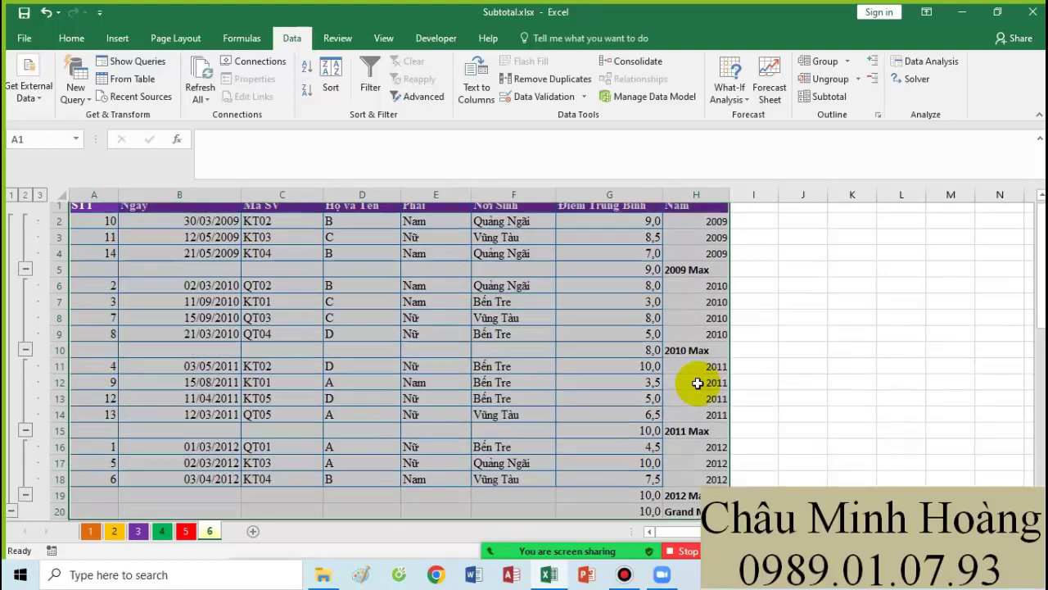
left_click(624, 574)
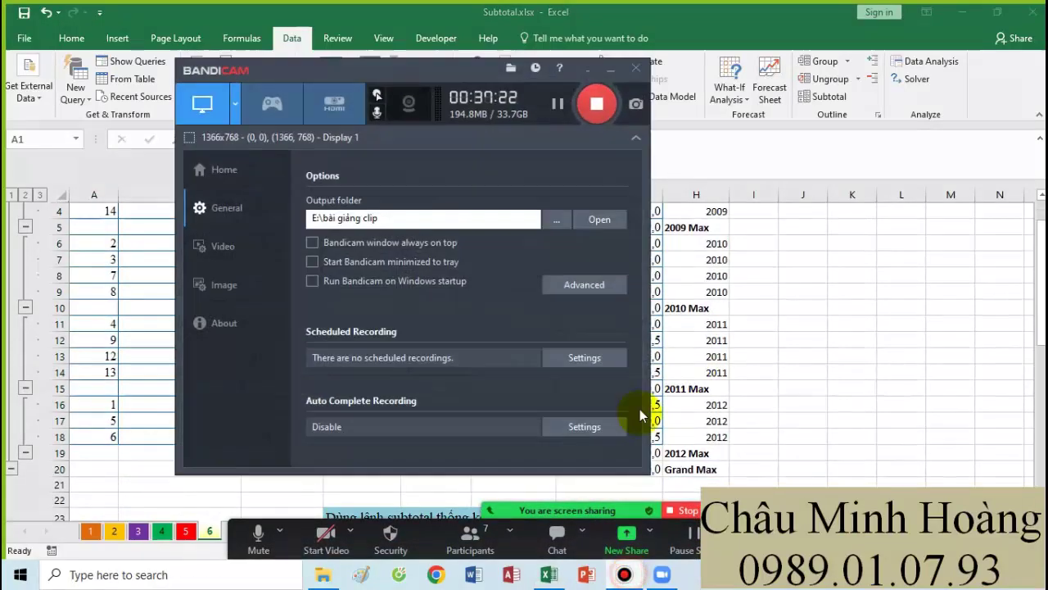
left_click(558, 104)
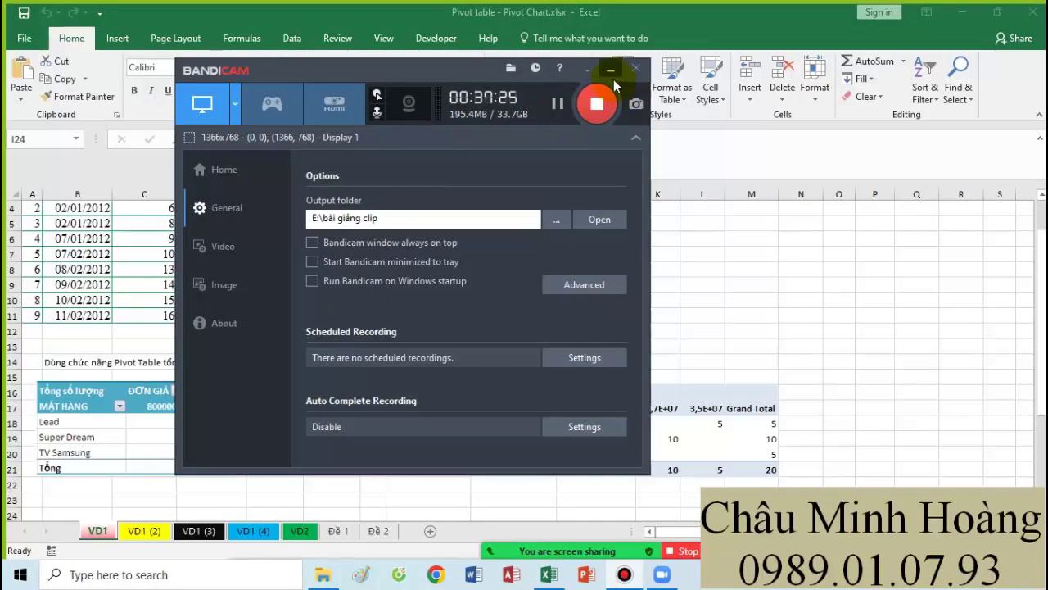
left_click(610, 70)
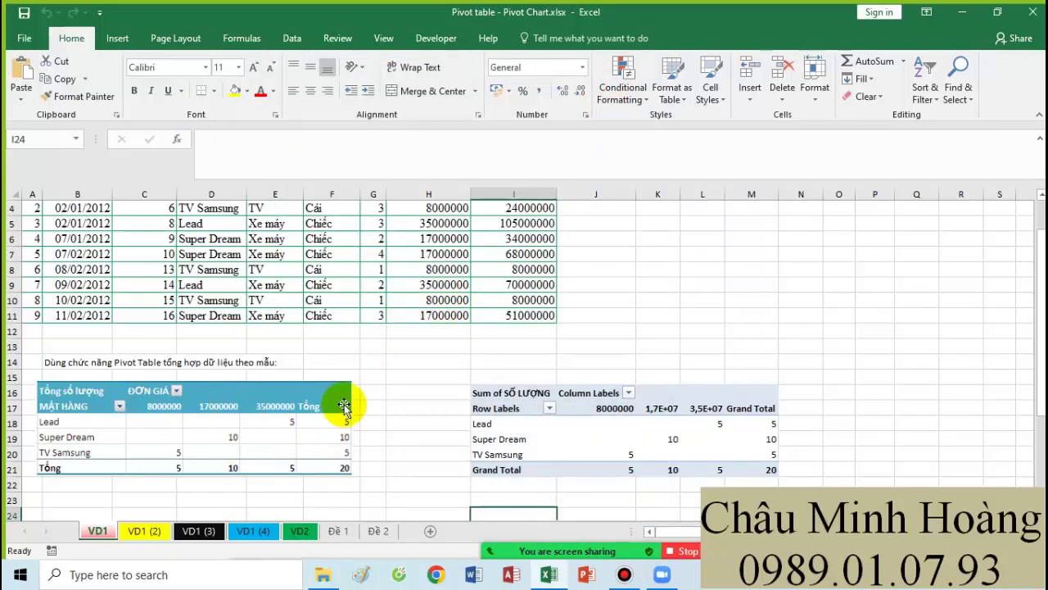
Step: Clear everything in I15:O23 on sheet VD1 of Pivot table - Pivot Chart.xlsx to remove the existing pivot table
left_click(512, 407)
left_click(598, 362)
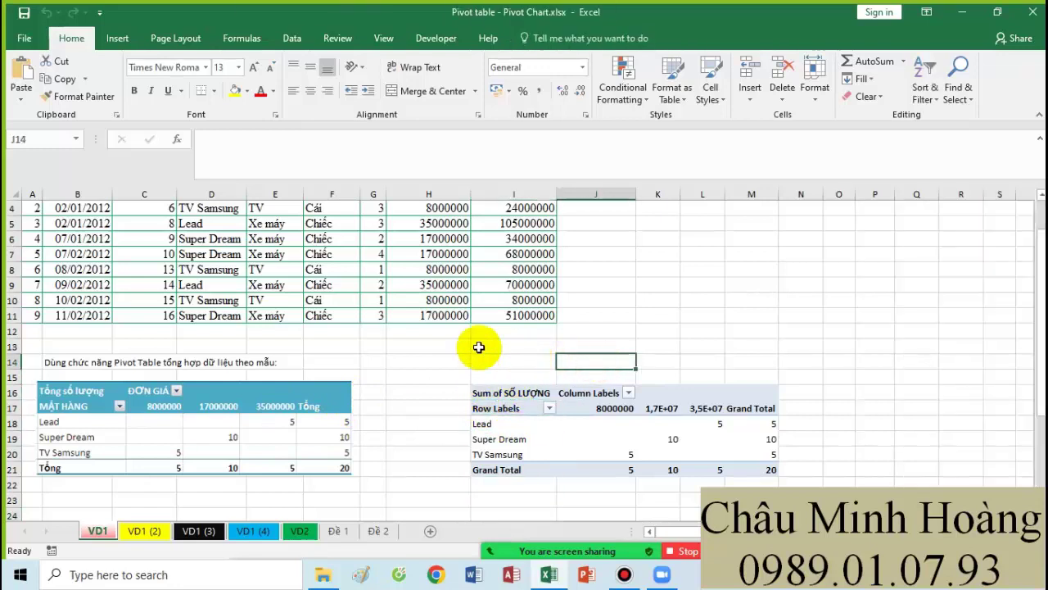
left_click(508, 392)
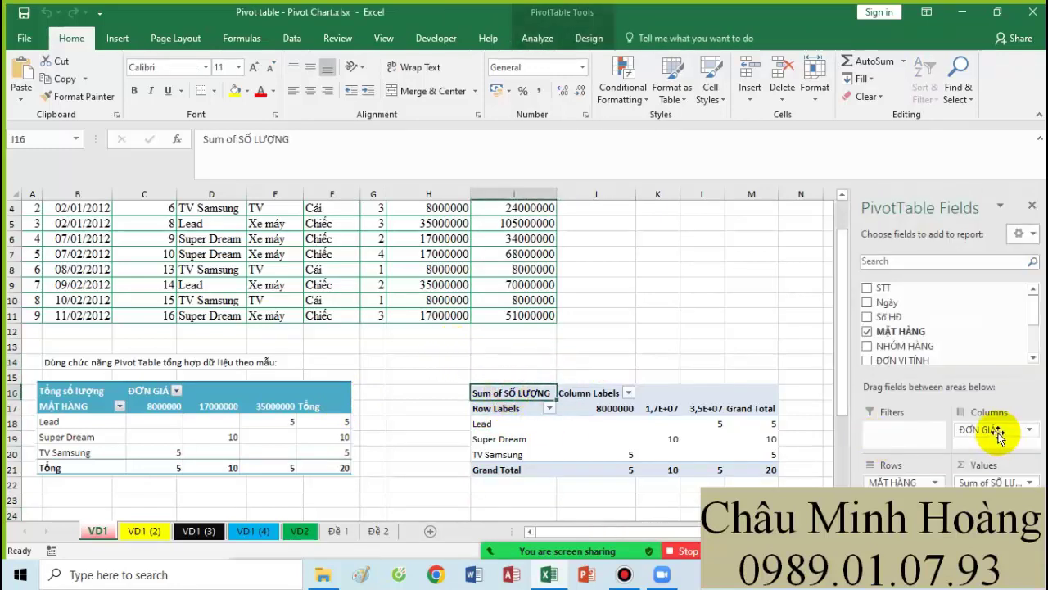
left_click(728, 361)
left_click_drag(473, 375, 851, 504)
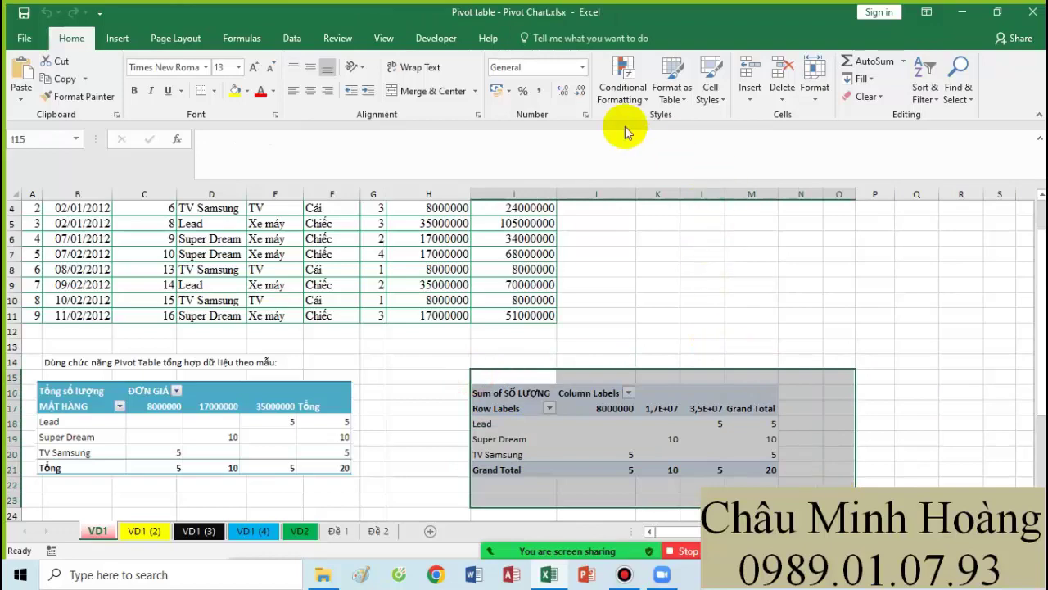
left_click(868, 96)
left_click(875, 117)
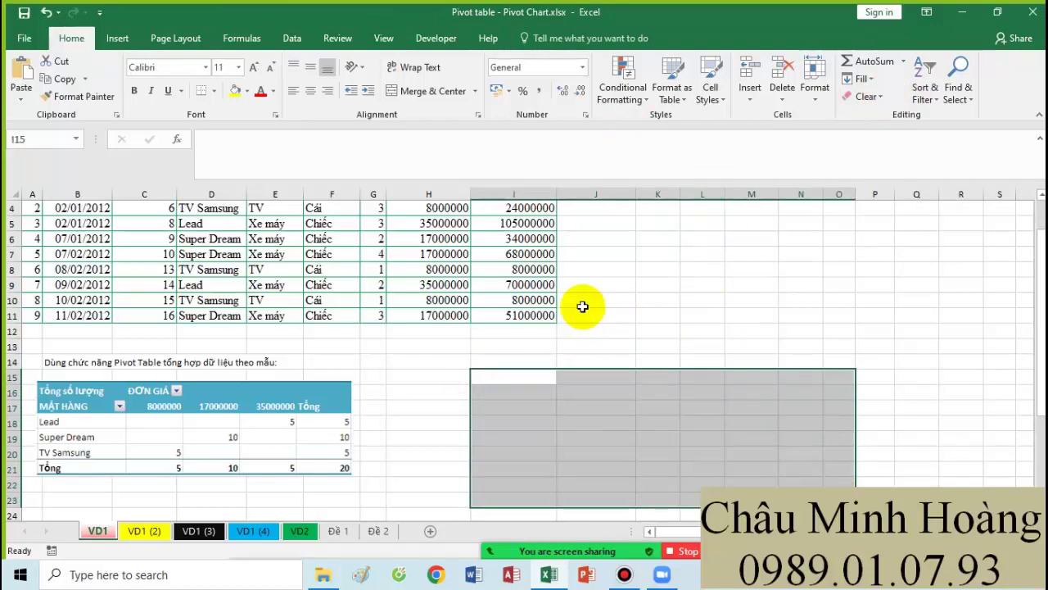
Step: Create a pivot table from the sales list in A2:I11 on VD1, placed on the existing worksheet at H17
scroll(581, 303, "up", 1)
left_click_drag(30, 229, 510, 367)
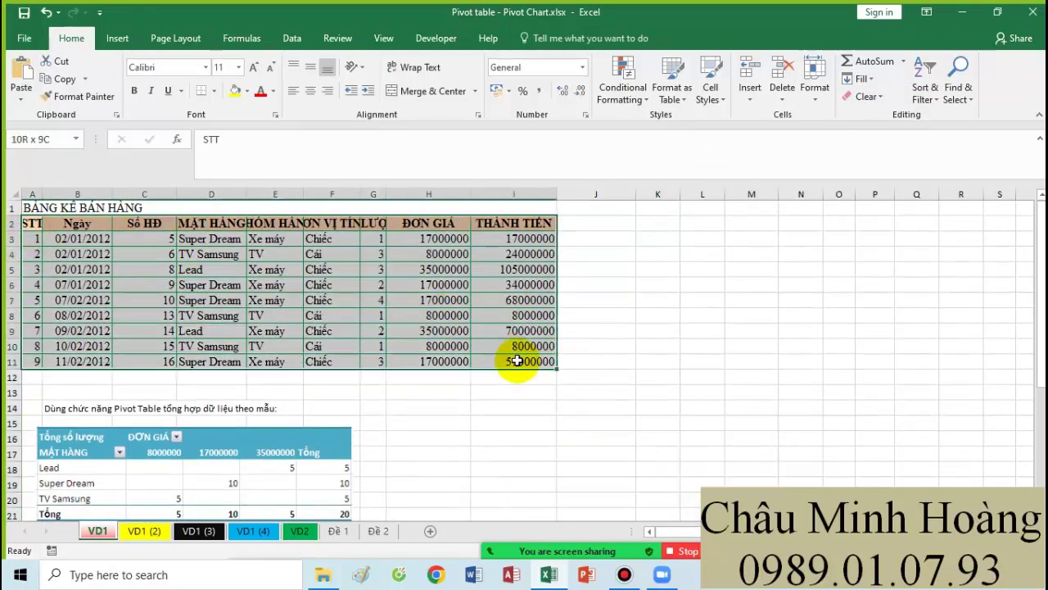
left_click(117, 39)
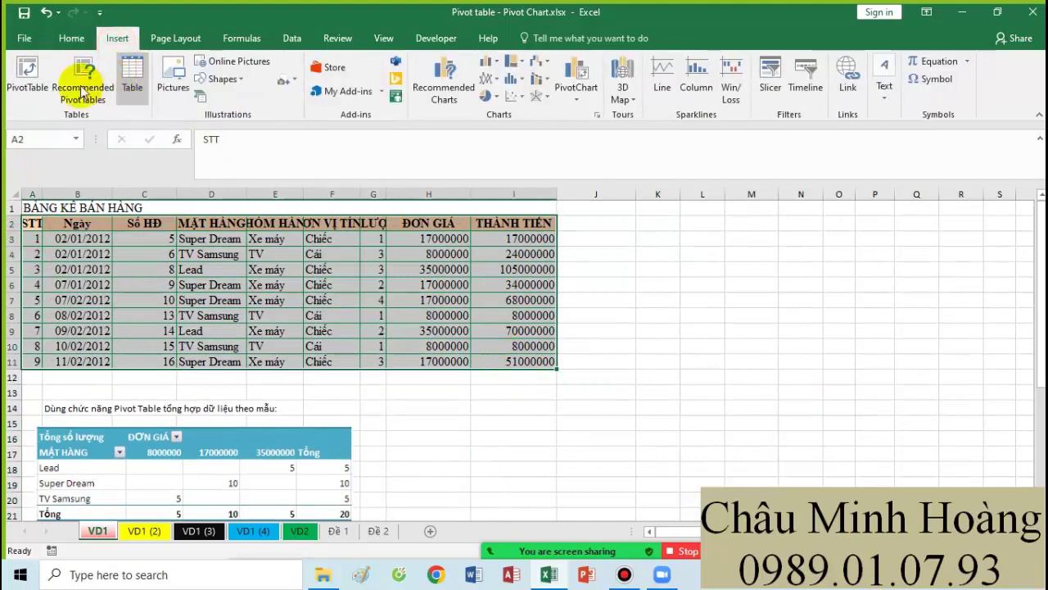
left_click(27, 76)
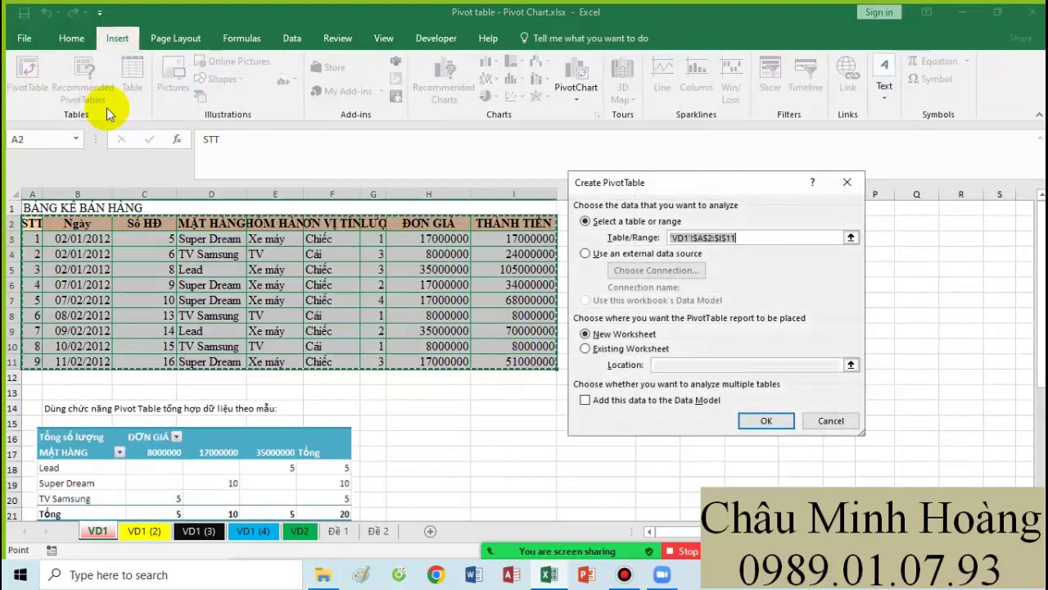
left_click(587, 348)
scroll(520, 380, "down", 2)
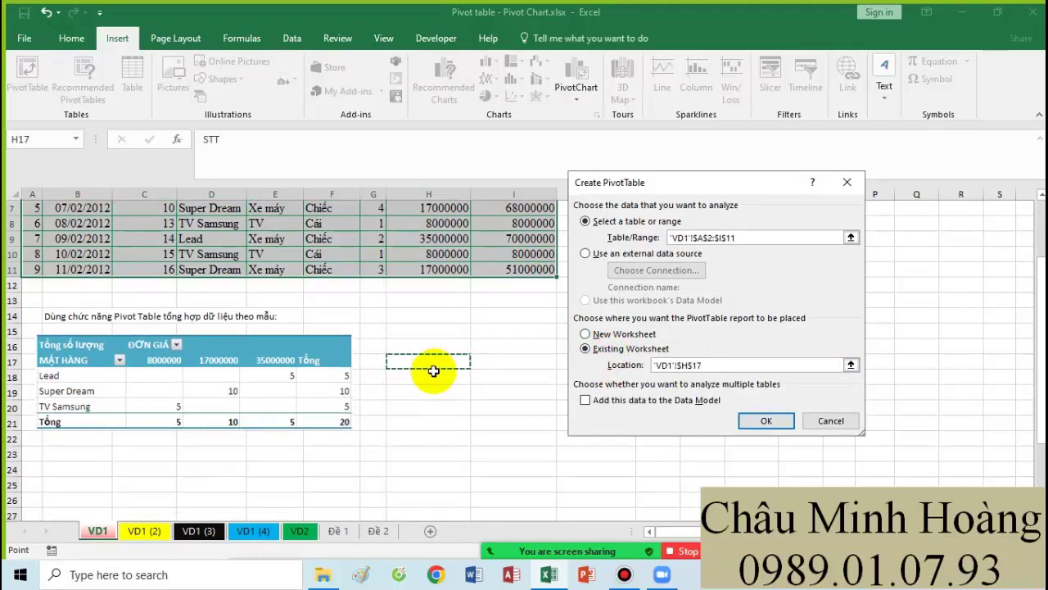
left_click(745, 416)
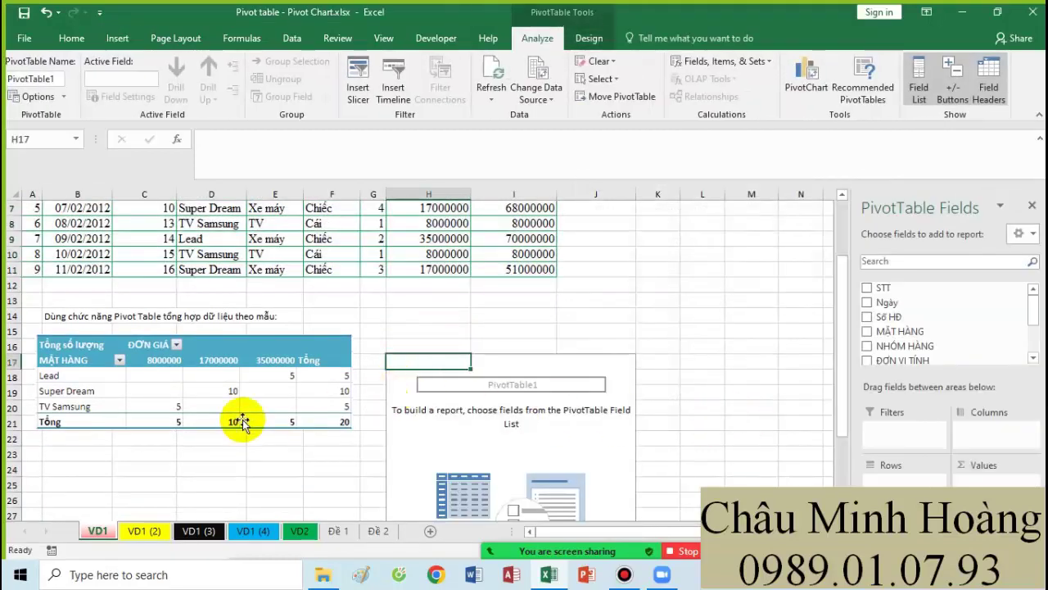
Step: Lay out the pivot table with SỐ LƯỢNG as the summed values, ĐƠN GIÁ as columns and MẶT HÀNG as rows
scroll(901, 352, "down", 2)
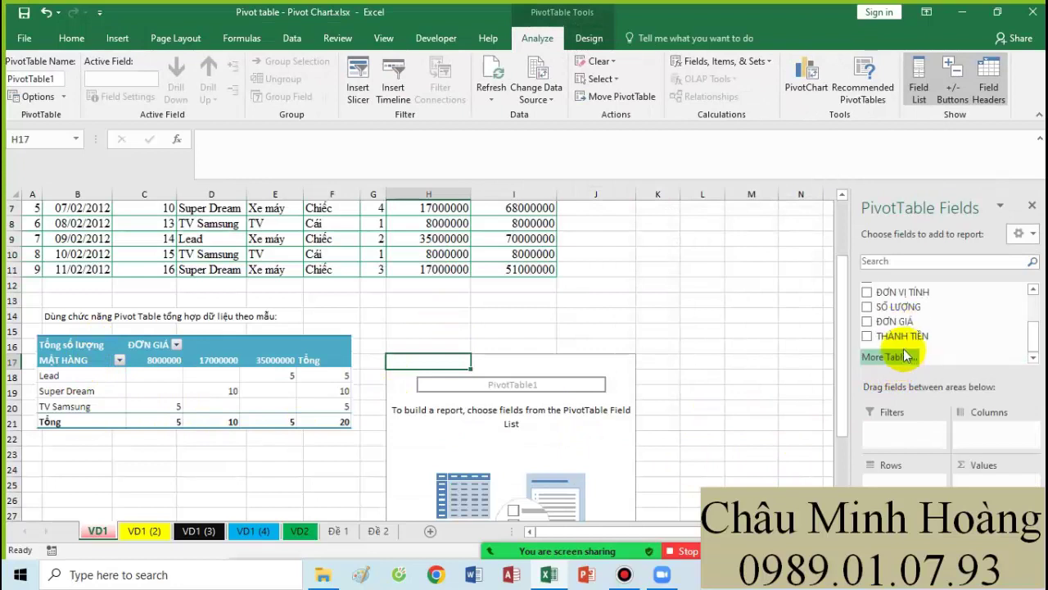
left_click_drag(900, 309, 978, 479)
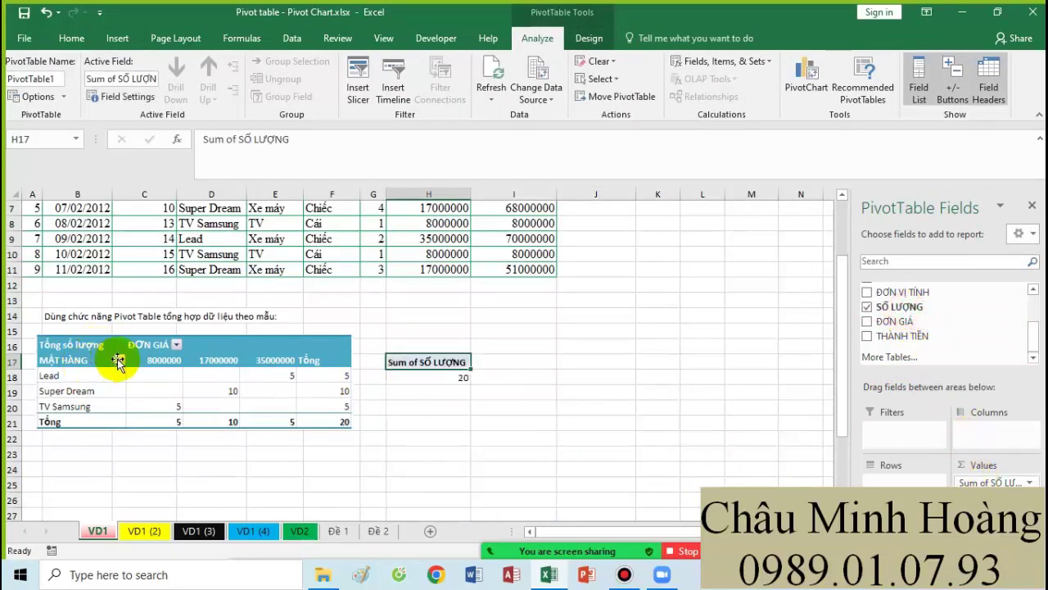
scroll(899, 323, "up", 3)
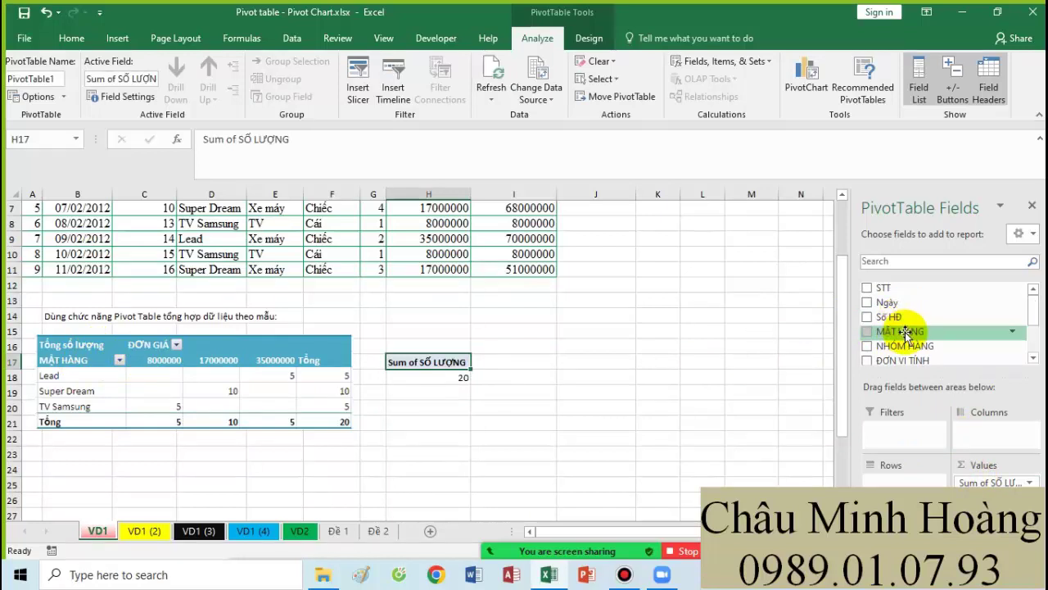
scroll(903, 348, "down", 2)
left_click_drag(901, 352, 993, 443)
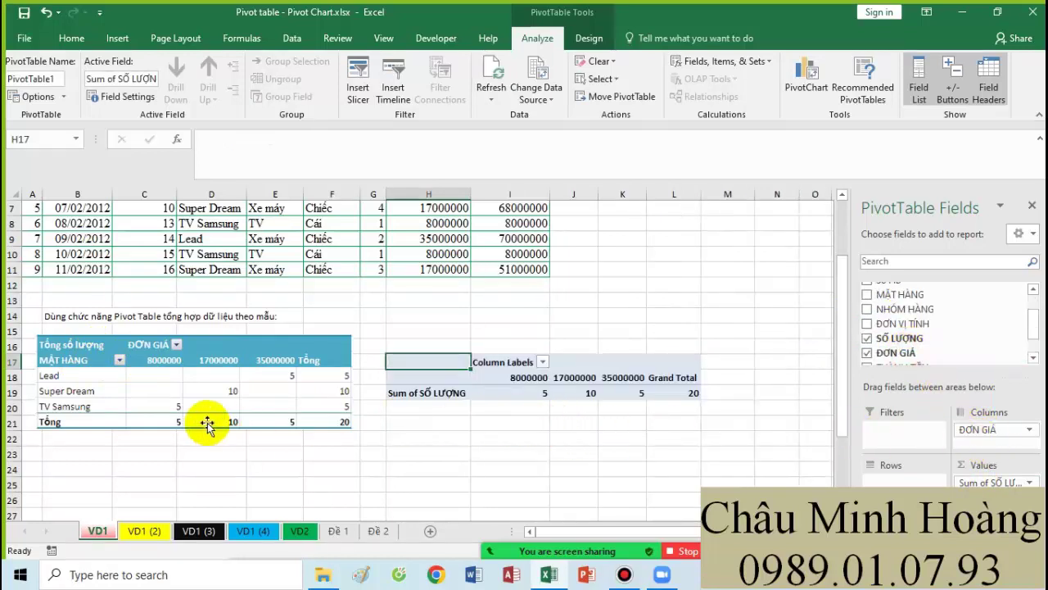
scroll(923, 352, "down", 2)
scroll(913, 328, "up", 4)
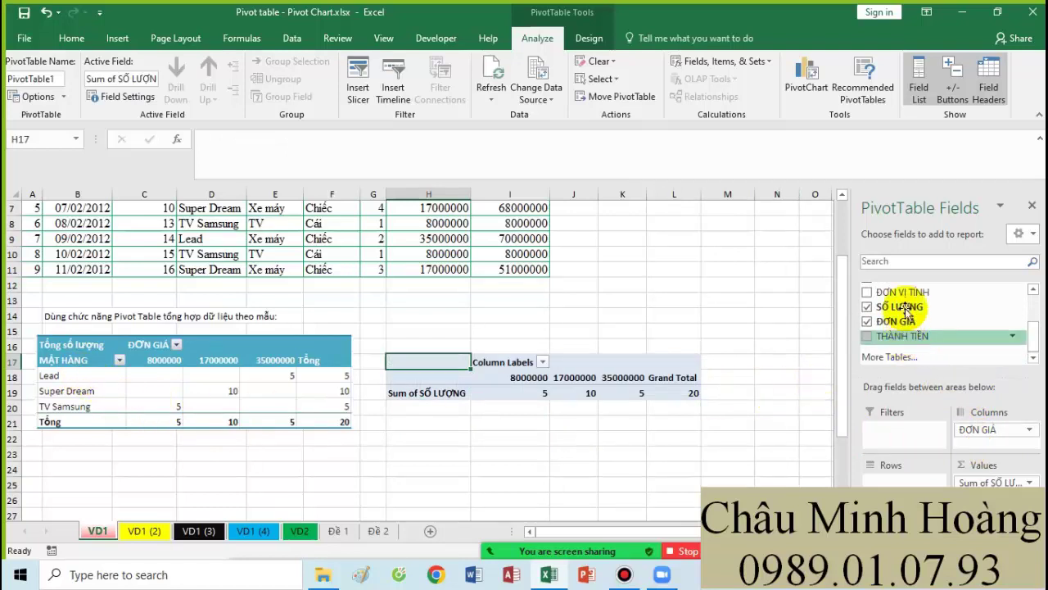
left_click_drag(910, 329, 889, 483)
Step: Apply all borders to the whole pivot table in H17:L22
left_click_drag(426, 358, 676, 439)
left_click(73, 42)
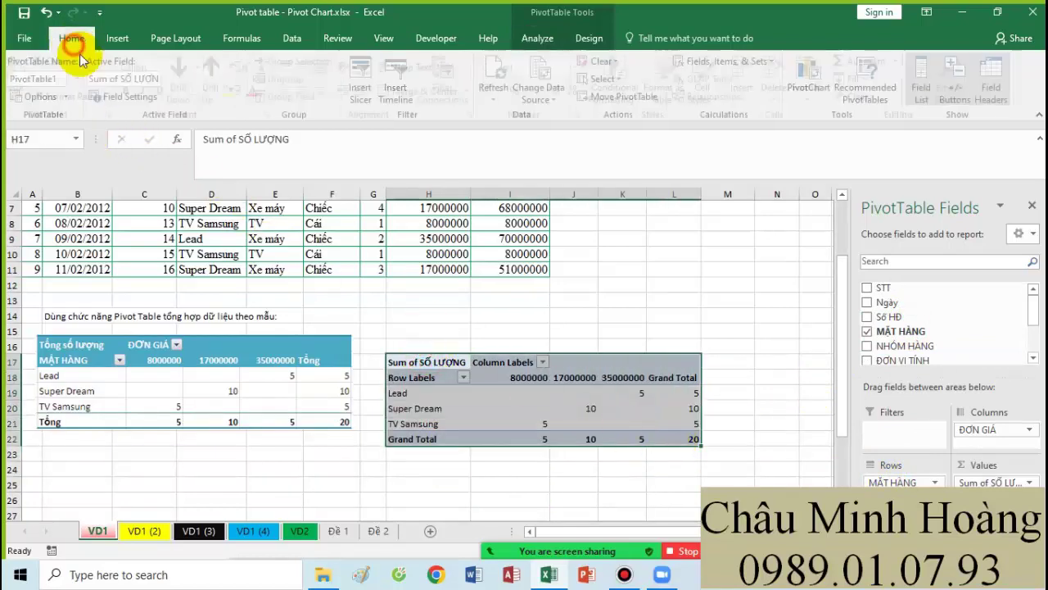
left_click(214, 90)
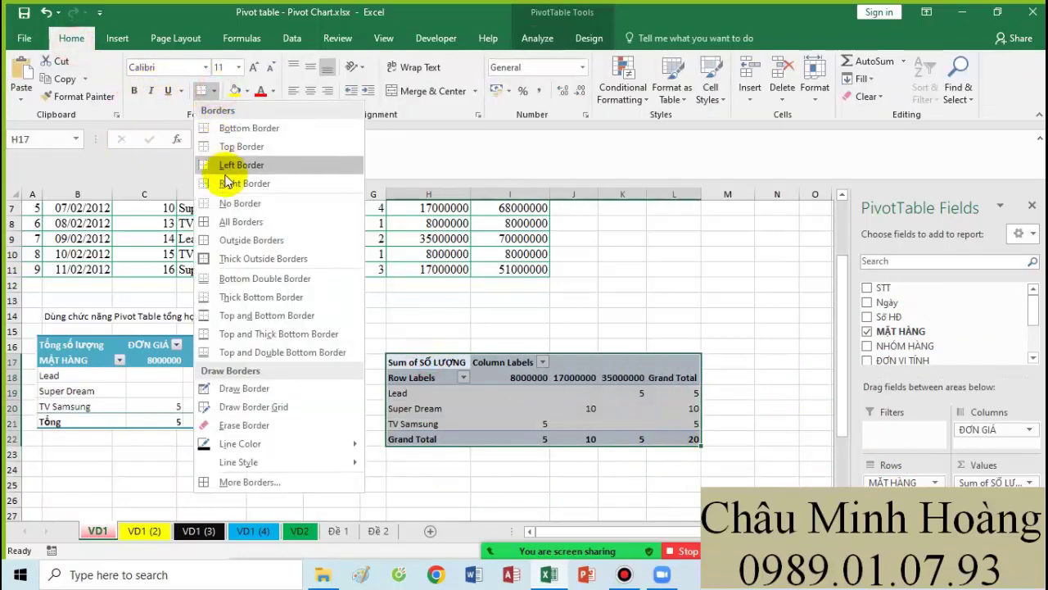
left_click(235, 221)
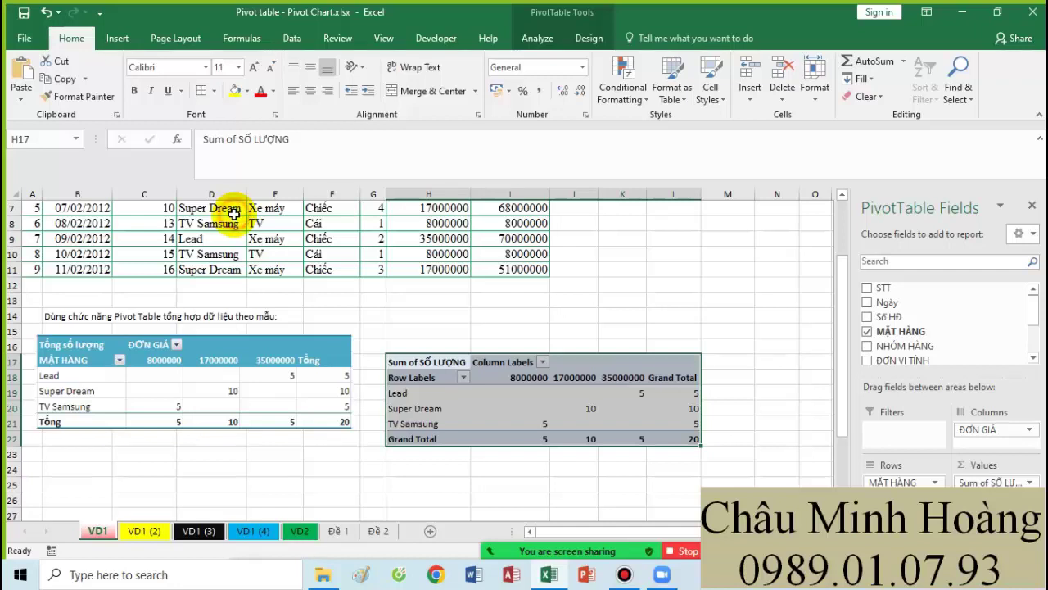
Step: Rename the pivot table's value, column and row headings to Tổng số lượng, ĐƠN GIÁ and MẶT HÀNG
left_click(423, 366)
type("To")
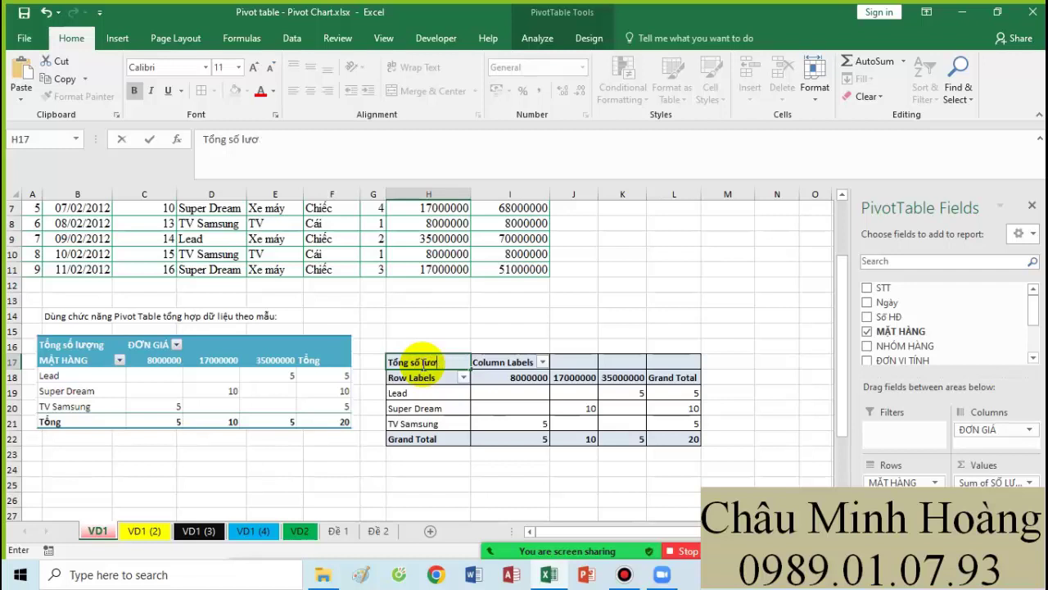
left_click(502, 364)
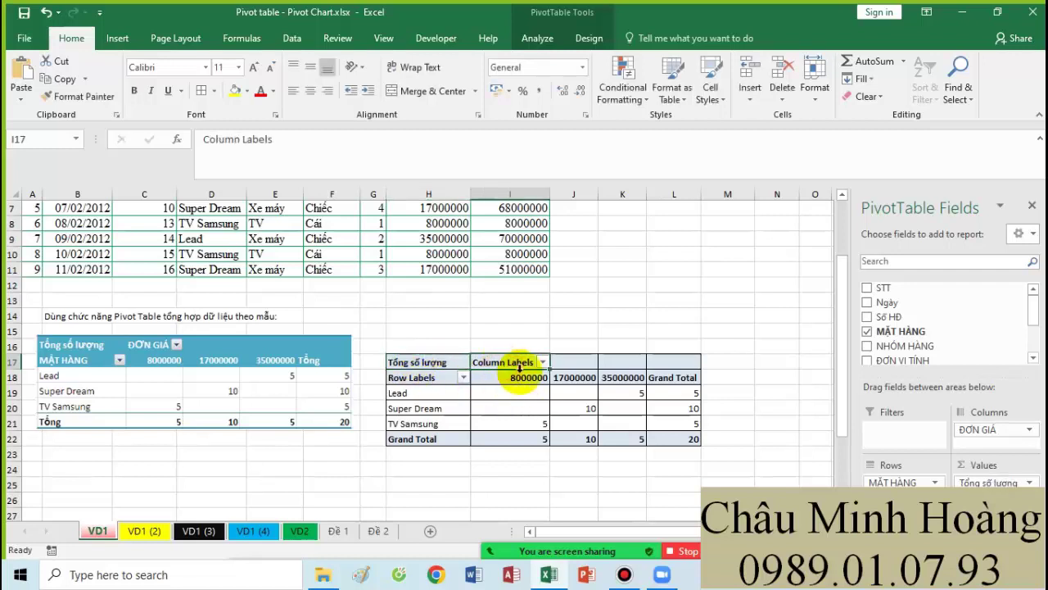
type("SD")
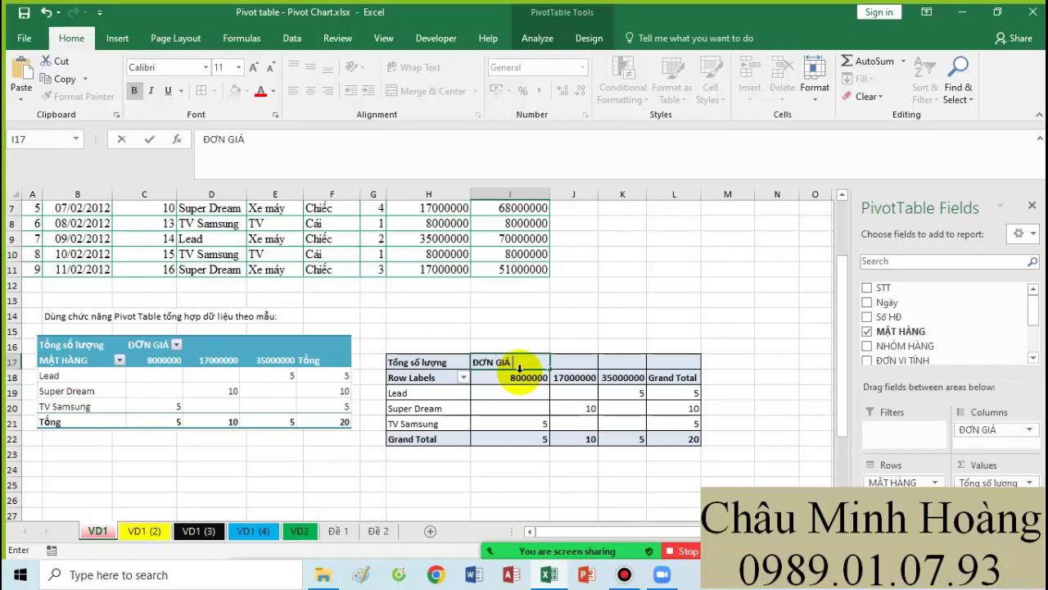
left_click(447, 382)
type("M")
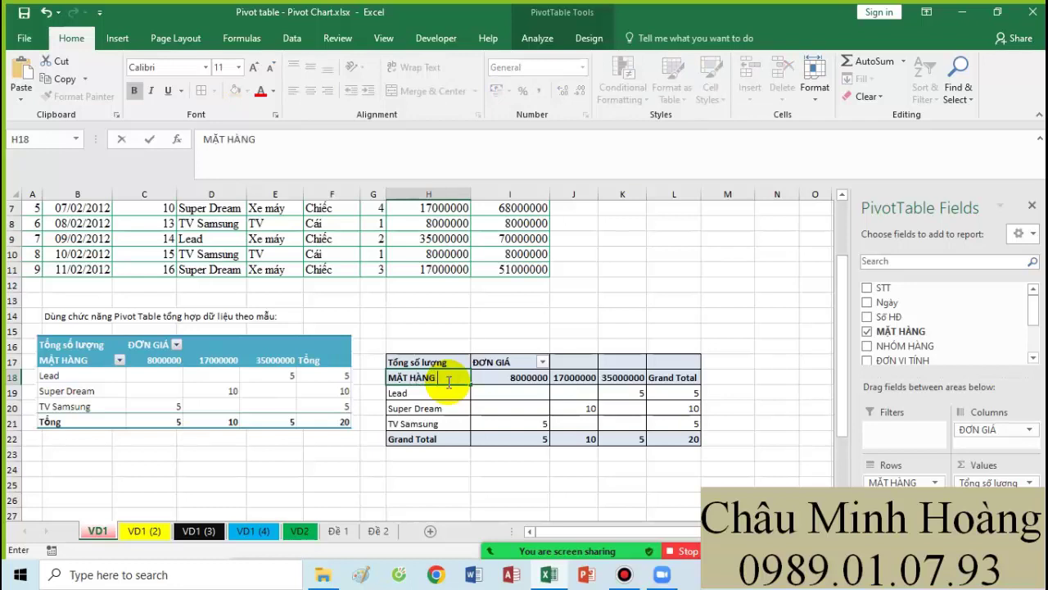
type("ẶT HÀNG")
key("Return")
Step: Rename the pivot table's Grand Total label to Tổng
left_click(665, 373)
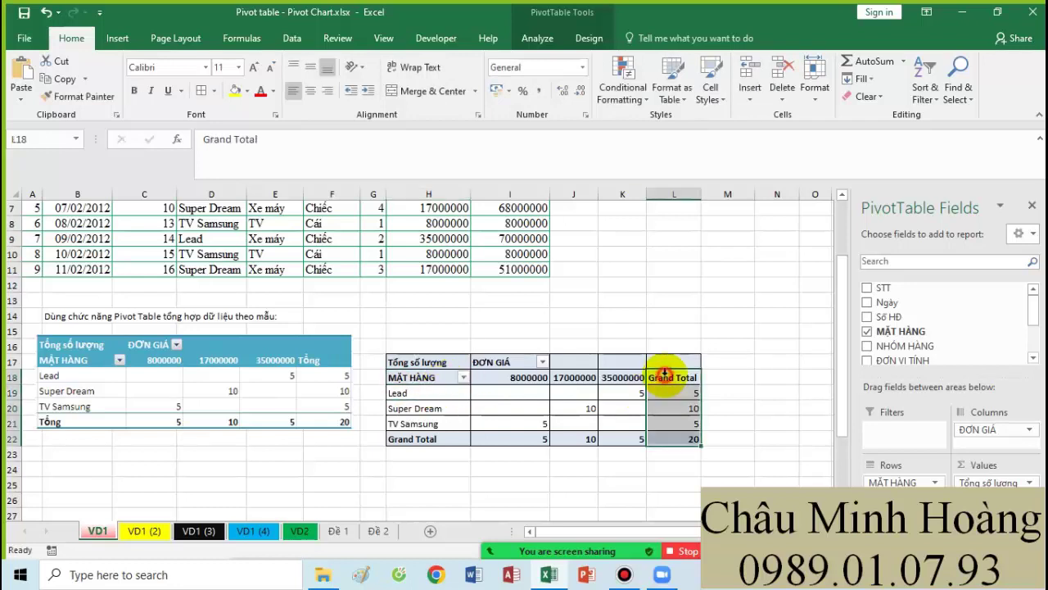
left_click(665, 376)
type("T")
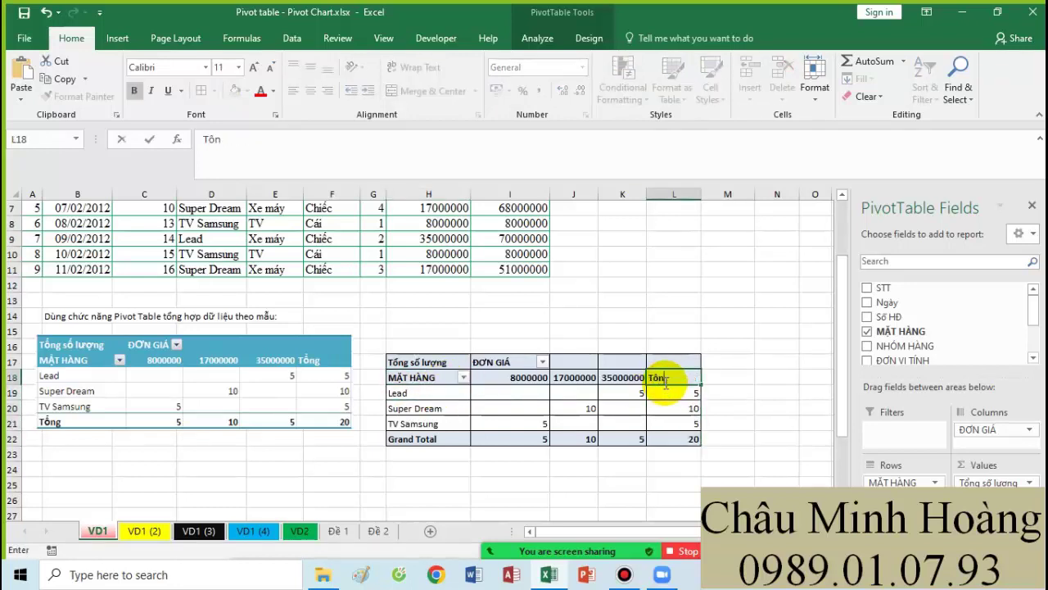
type("ổng")
key("Return")
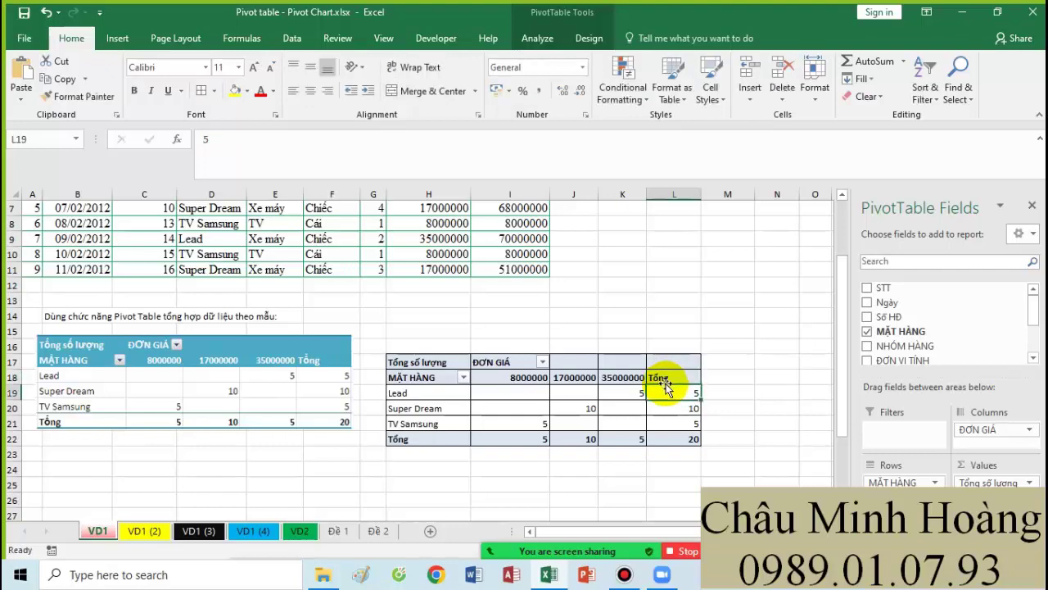
Step: On the VD1 (2) sheet, change the month formula in C3 to ="Tháng "&MONTH(B3) and fill it down to C11
left_click(164, 534)
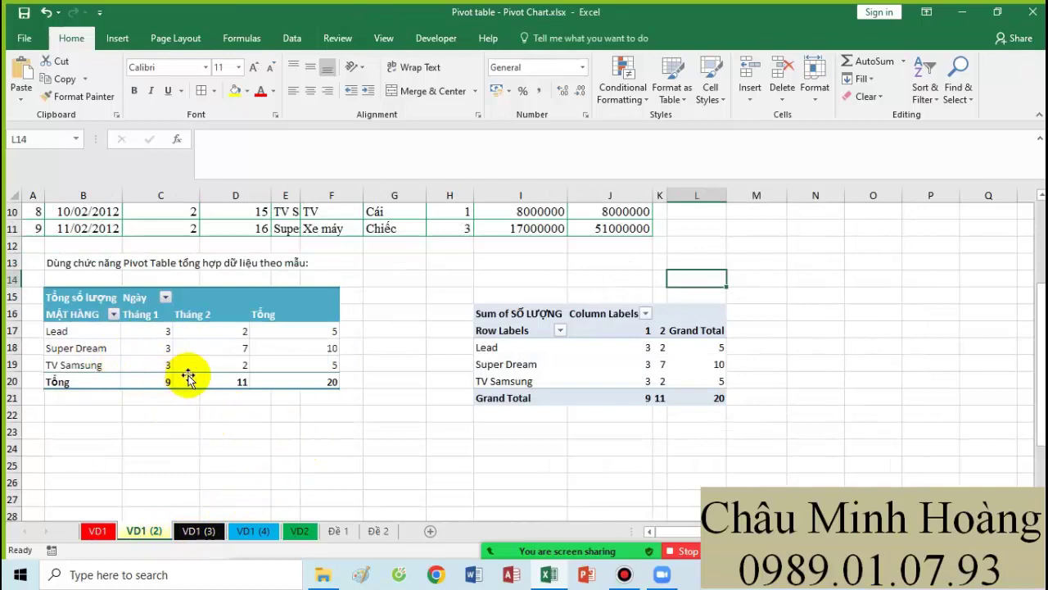
scroll(188, 372, "up", 3)
scroll(164, 385, "down", 2)
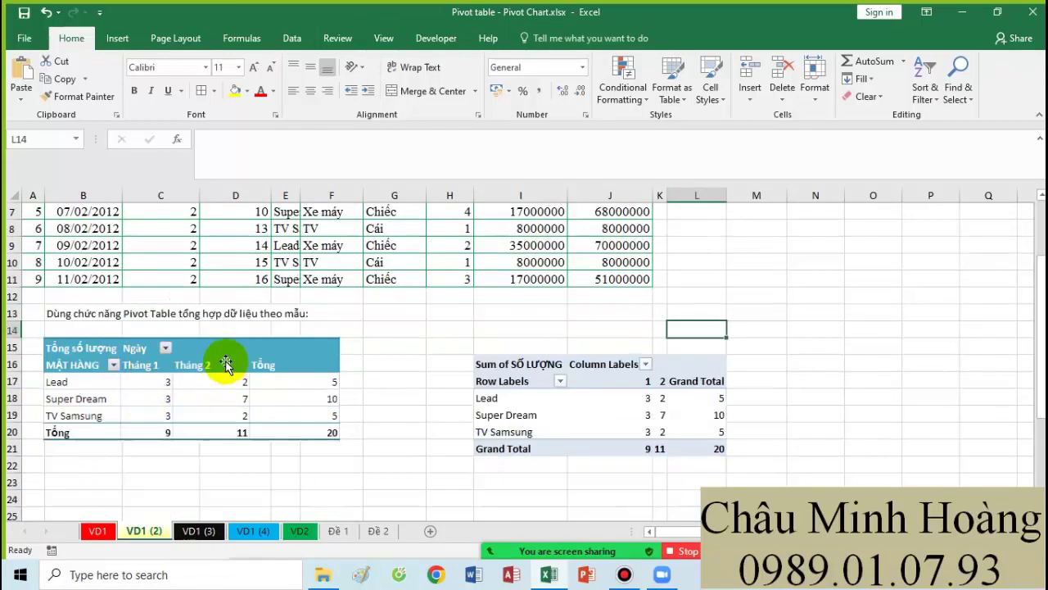
scroll(226, 363, "up", 2)
left_click(165, 250)
key("ctrl+Down")
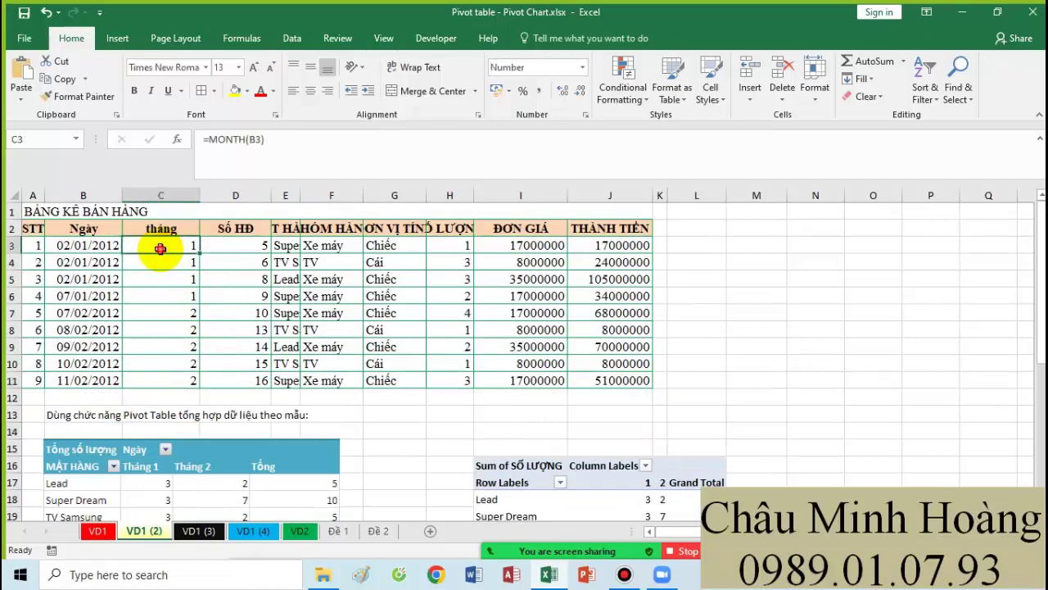
double_click(141, 246)
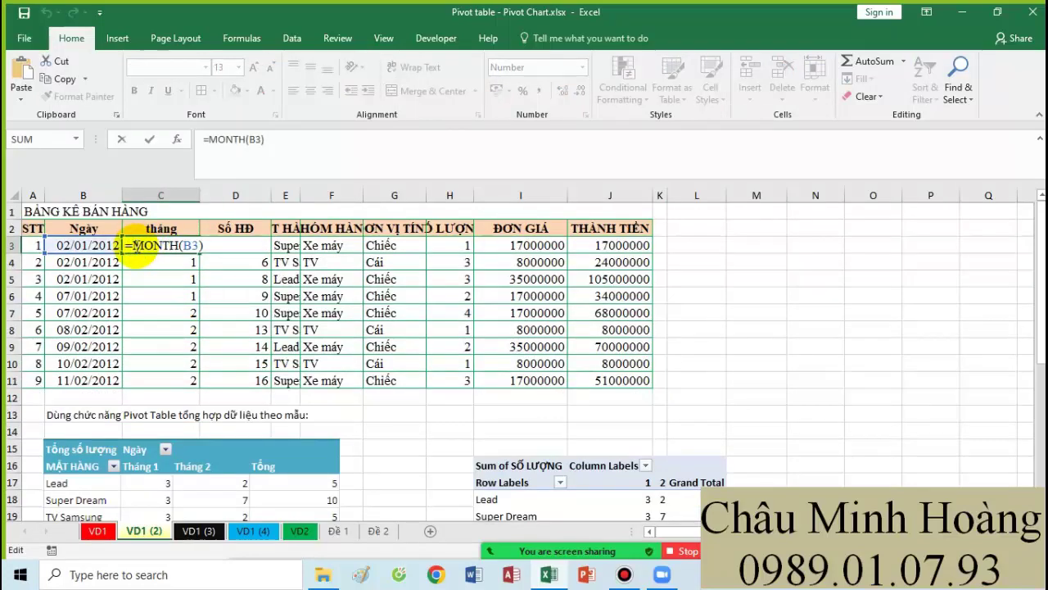
left_click(627, 576)
left_click(627, 576)
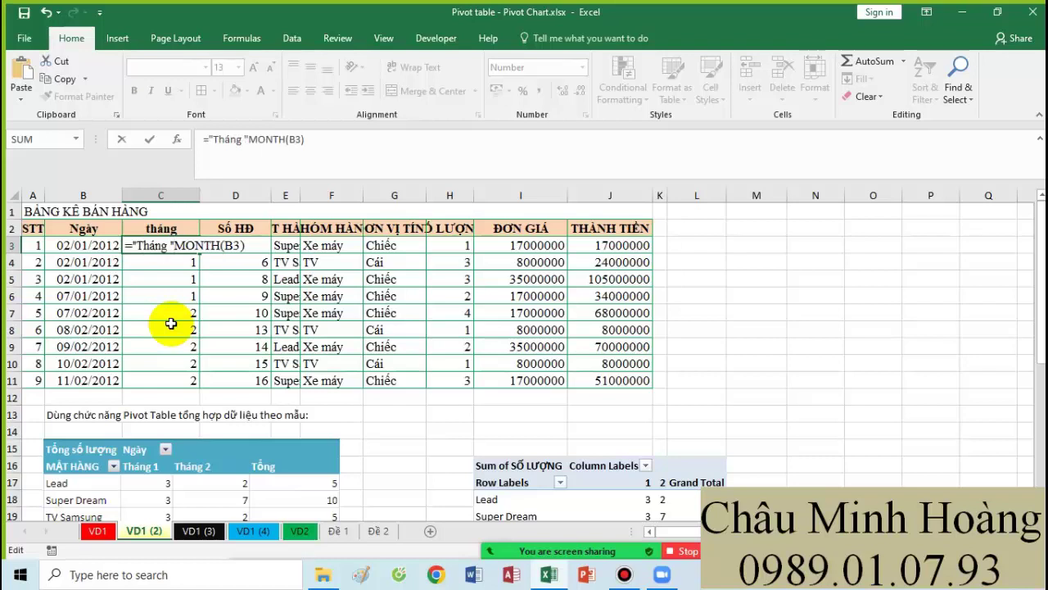
type("&")
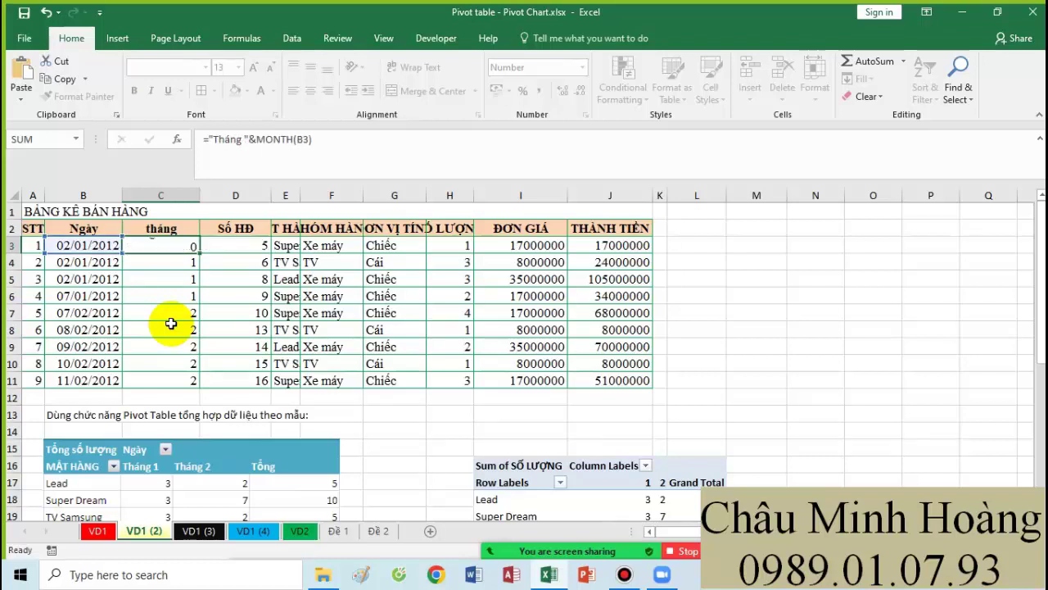
key("Return")
left_click(193, 249)
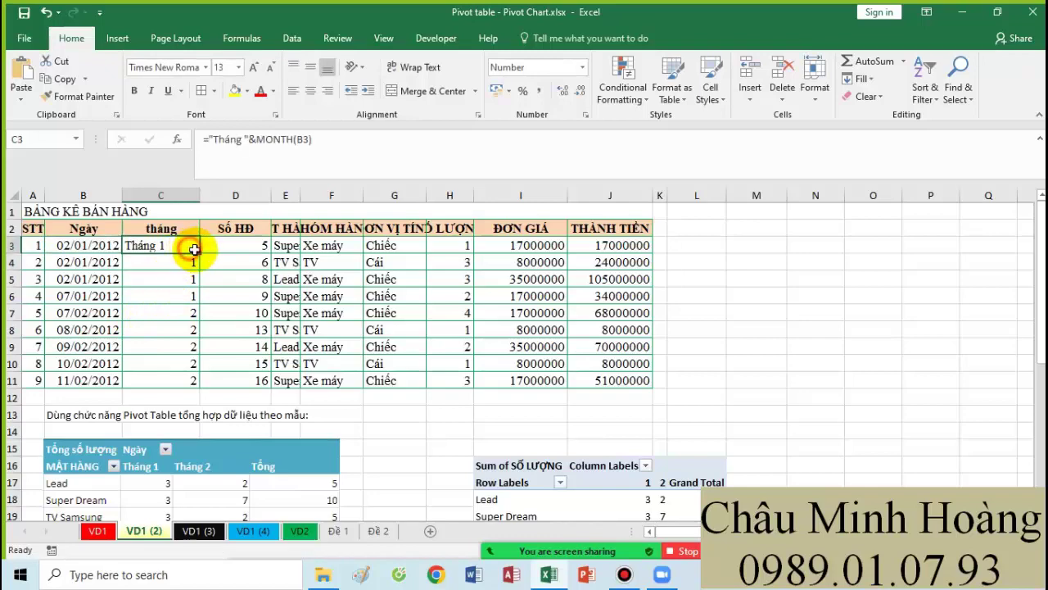
left_click_drag(197, 255, 217, 382)
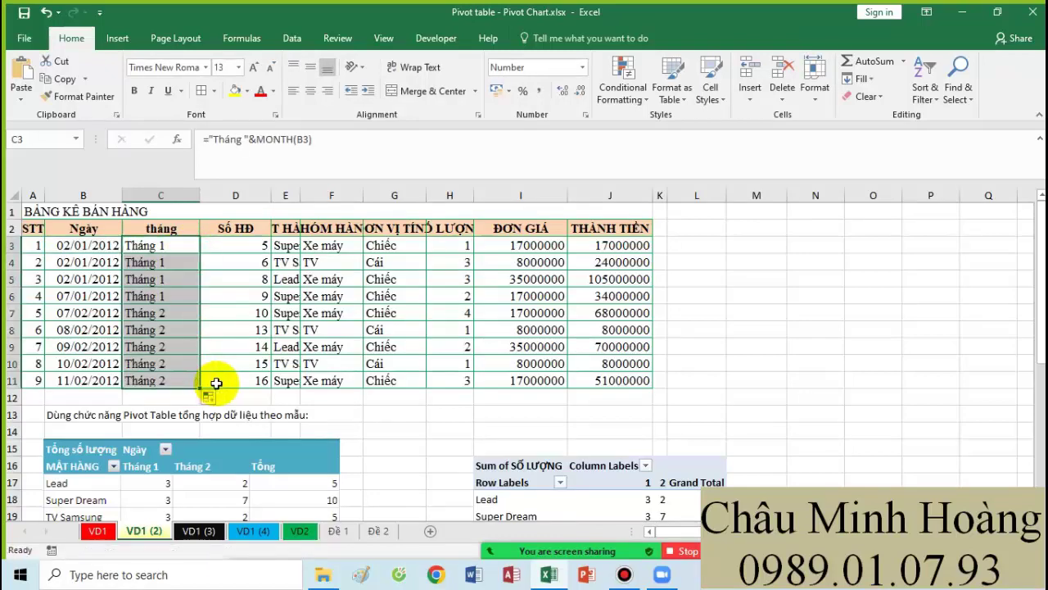
Step: Remove the fields from the old pivot table beside the sample and delete that pivot table from the sheet
scroll(416, 369, "down", 2)
left_click(520, 398)
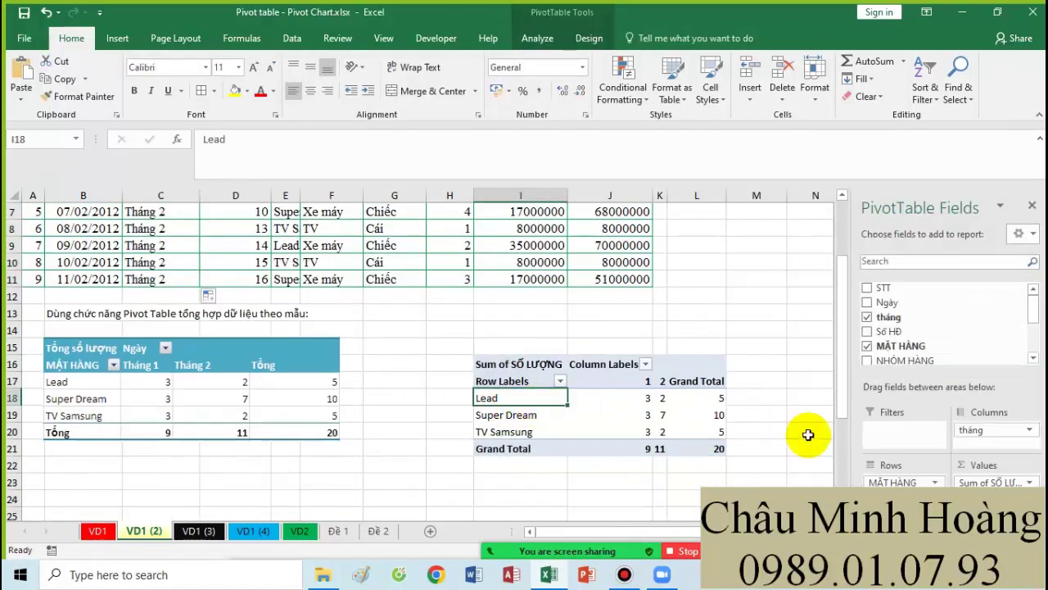
left_click_drag(975, 430, 783, 410)
left_click_drag(985, 473, 762, 381)
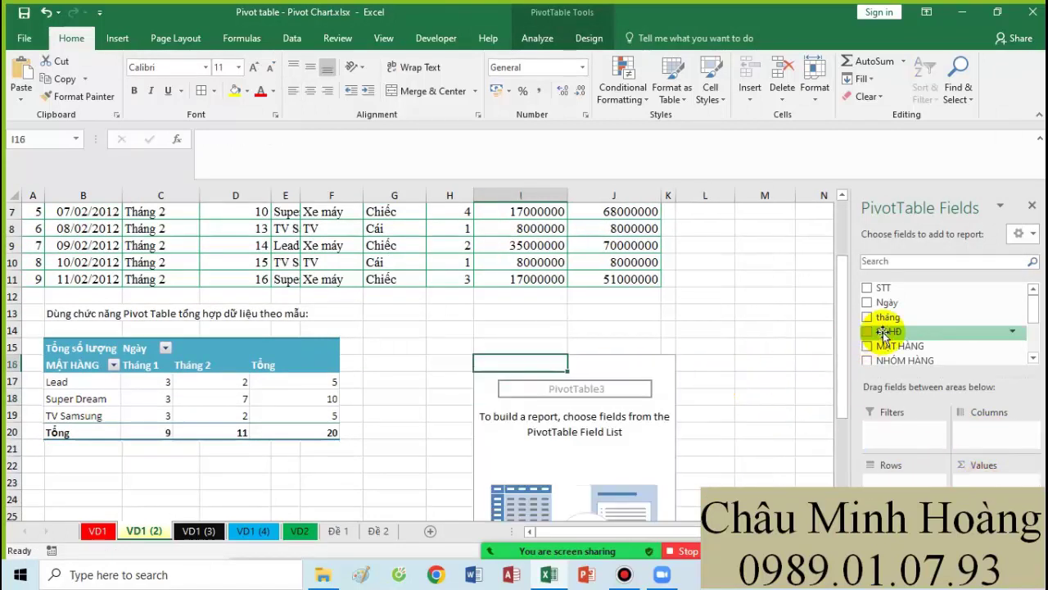
left_click(1032, 205)
left_click(652, 362)
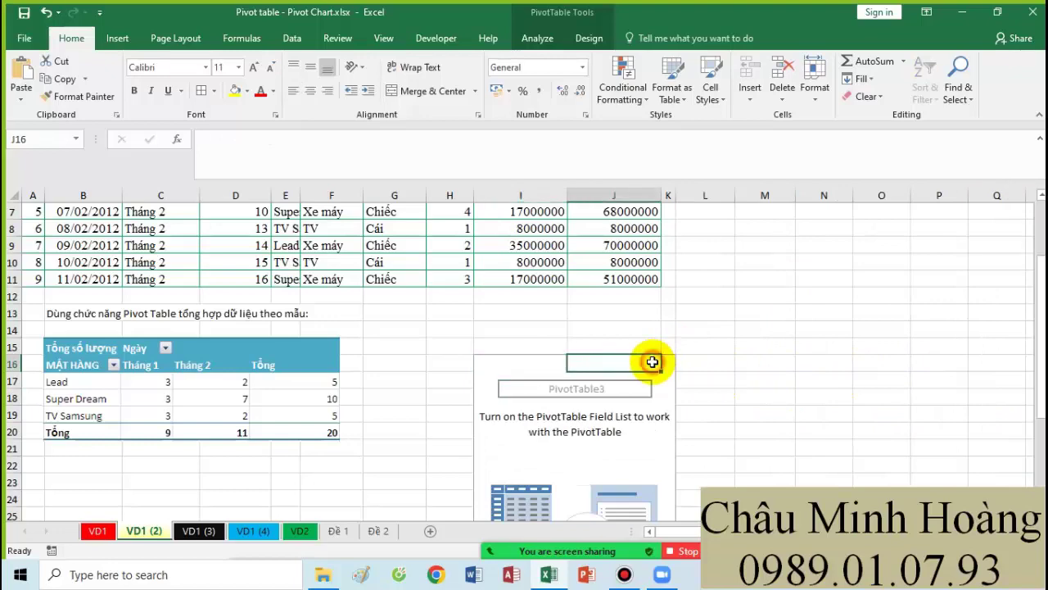
left_click_drag(444, 325, 795, 491)
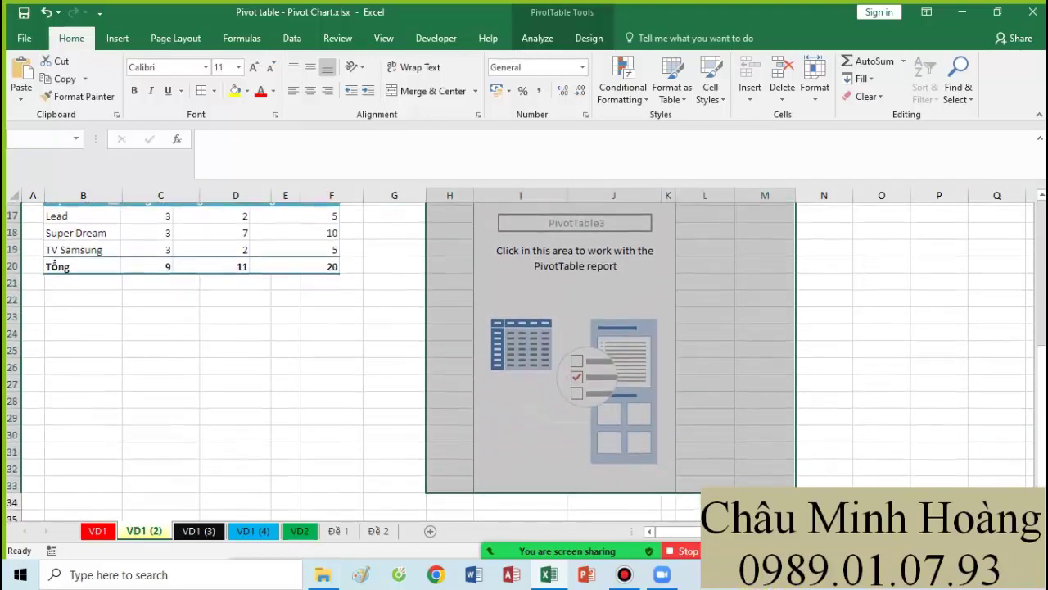
key("Delete")
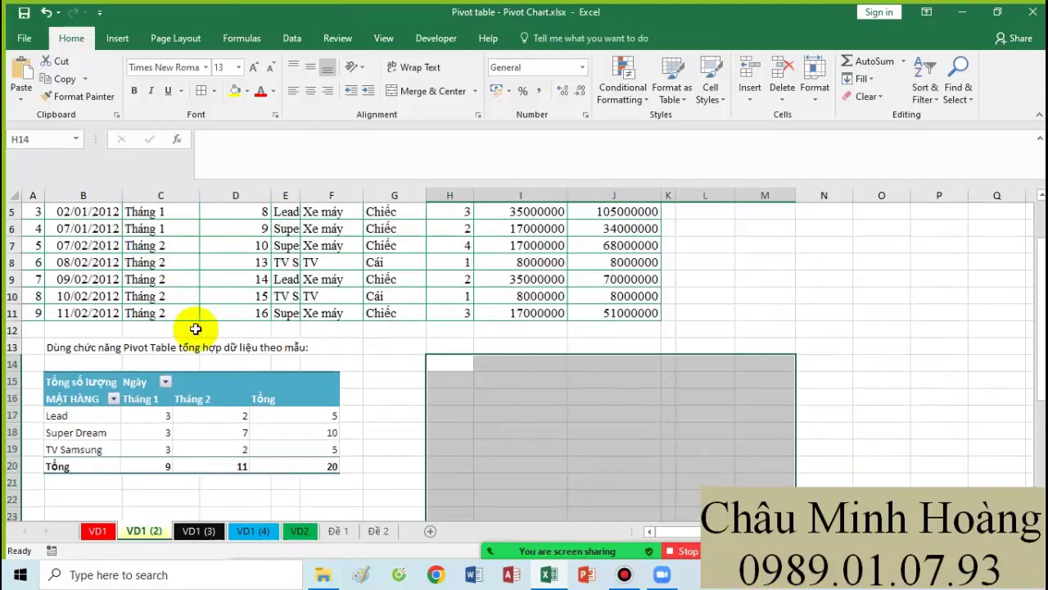
Step: Insert a pivot table based on the sales list A2:J11, placed on the existing worksheet at H17
scroll(145, 315, "up", 2)
left_click_drag(33, 227, 628, 380)
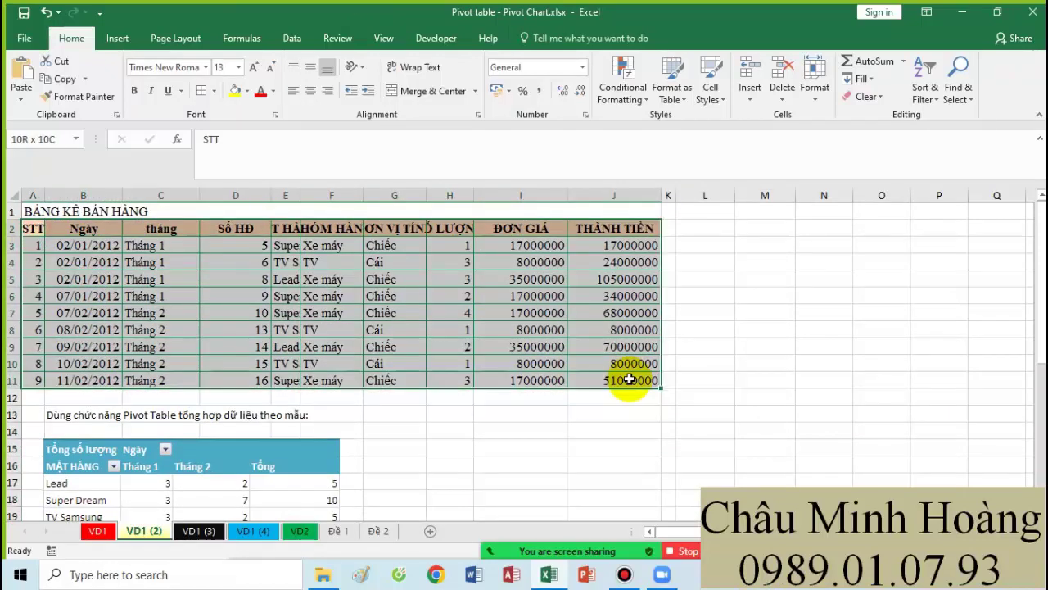
left_click(117, 38)
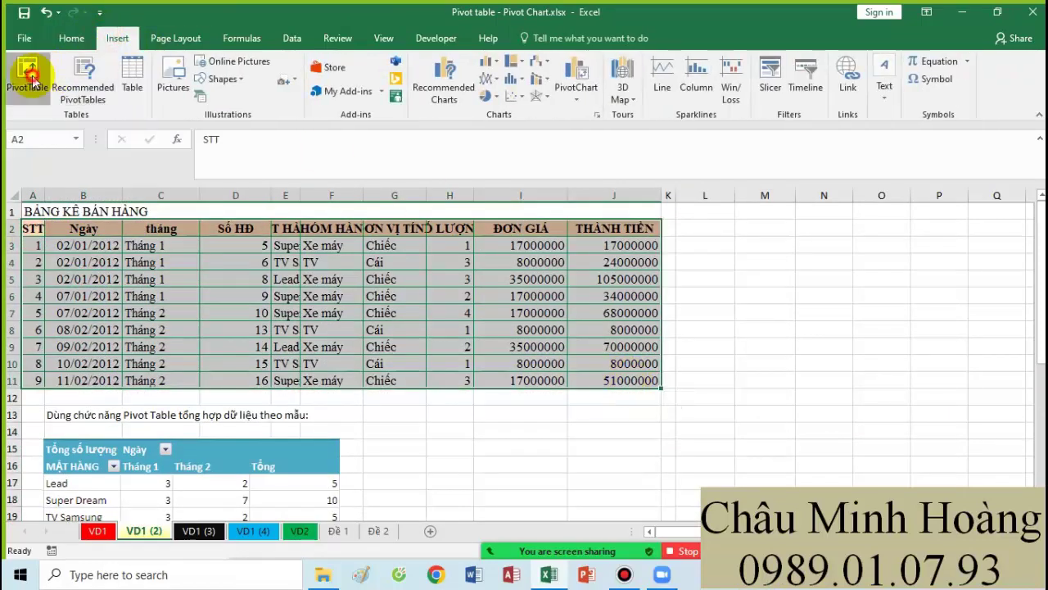
left_click(29, 72)
left_click(620, 349)
left_click(676, 365)
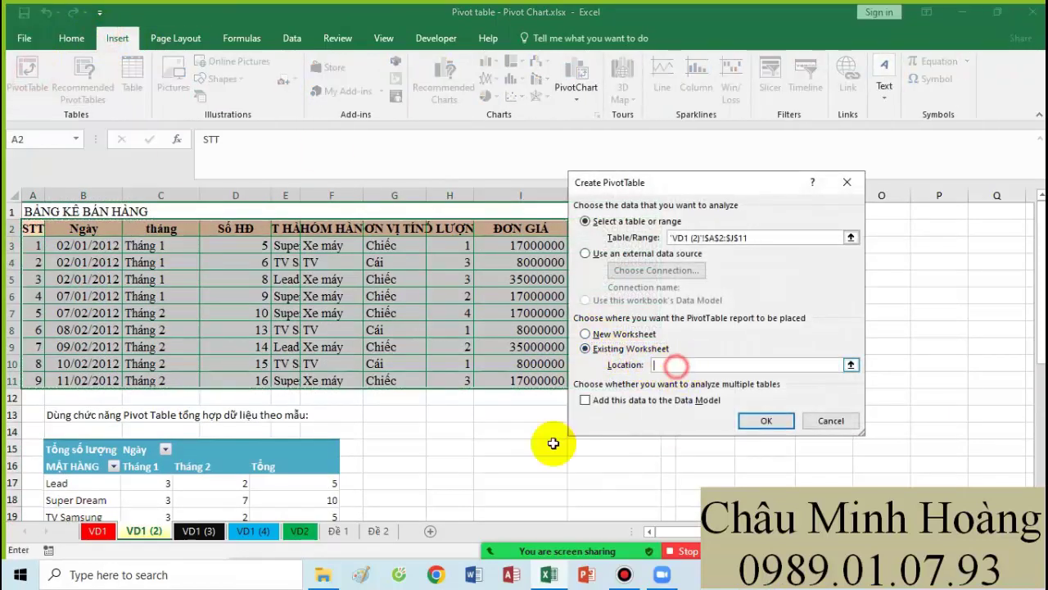
left_click(450, 481)
left_click(766, 420)
Step: Lay out the new pivot table with ĐƠN GIÁ as the summed values, MẶT HÀNG as rows and tháng as columns
scroll(275, 449, "down", 2)
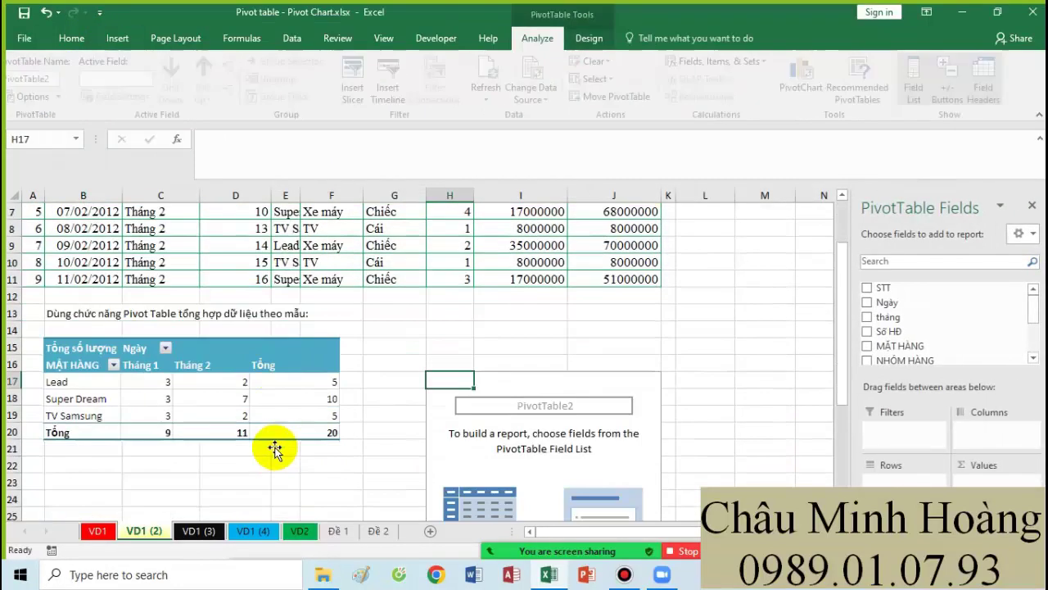
scroll(913, 343, "down", 2)
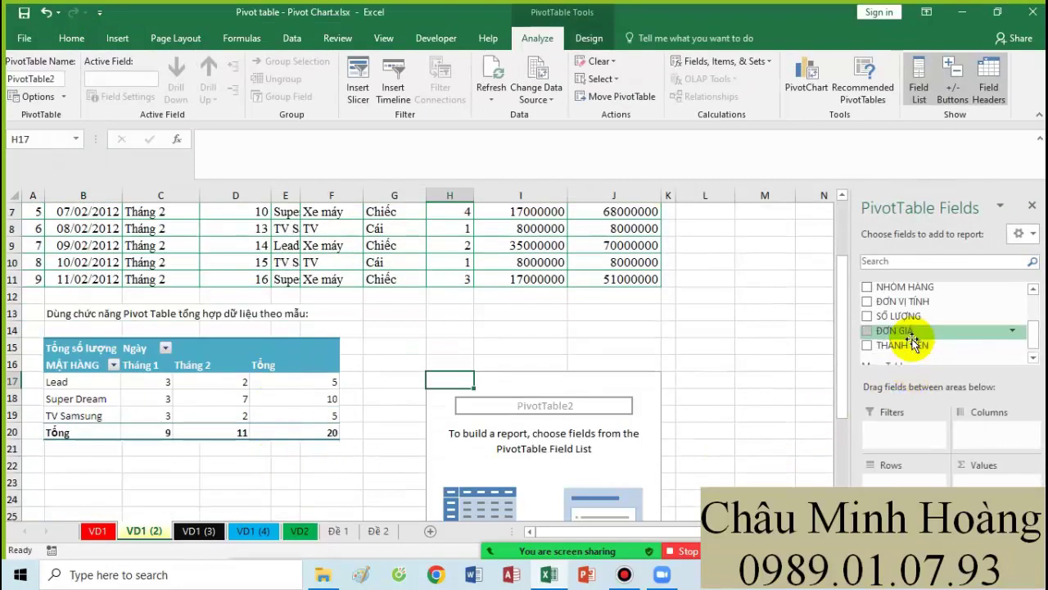
scroll(904, 344, "up", 2)
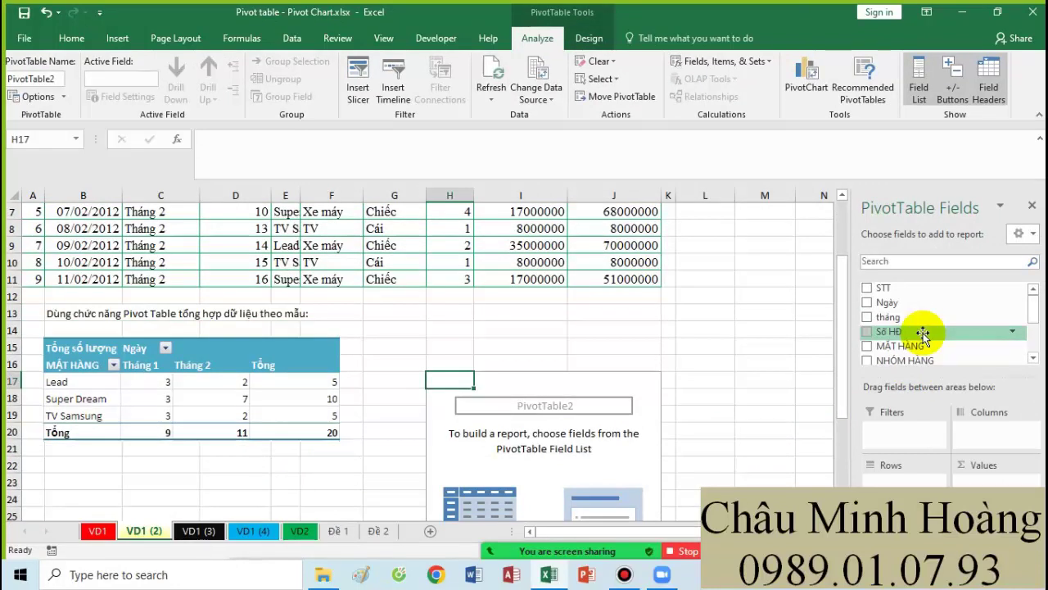
scroll(913, 345, "down", 2)
left_click_drag(899, 330, 981, 481)
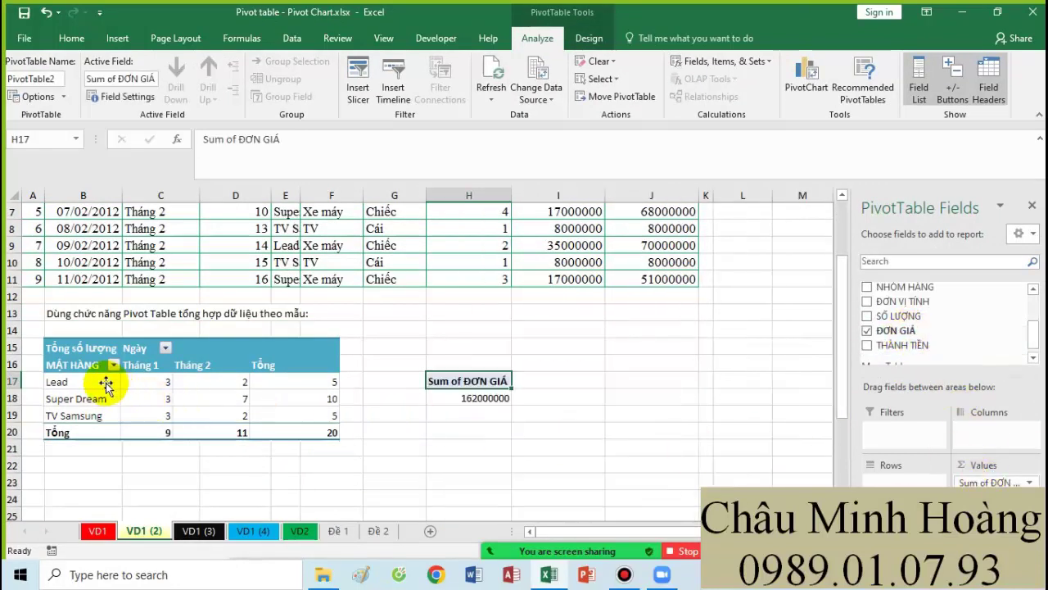
scroll(921, 328, "up", 2)
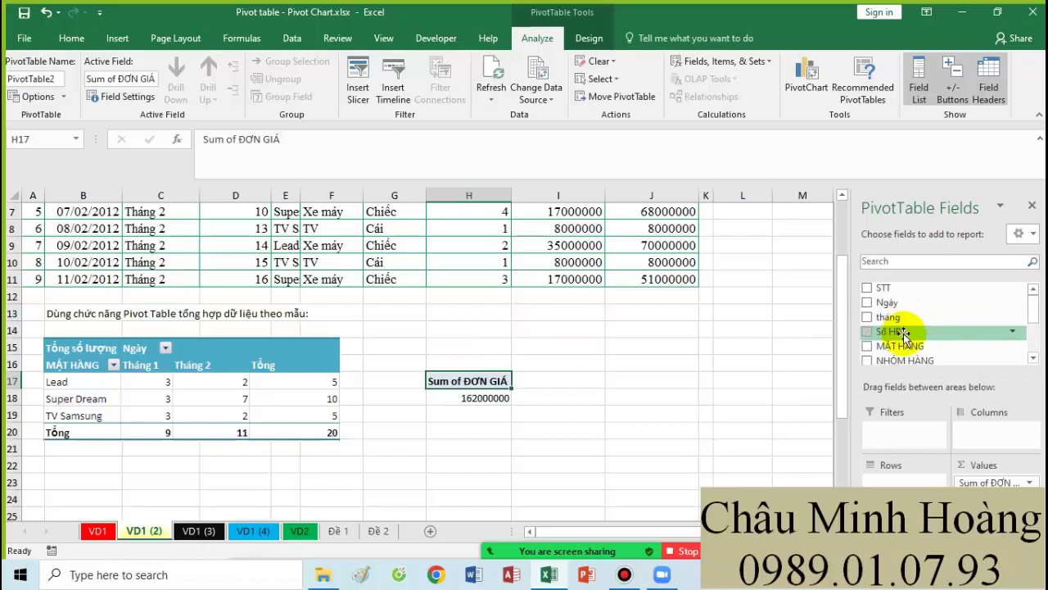
left_click_drag(901, 345, 891, 480)
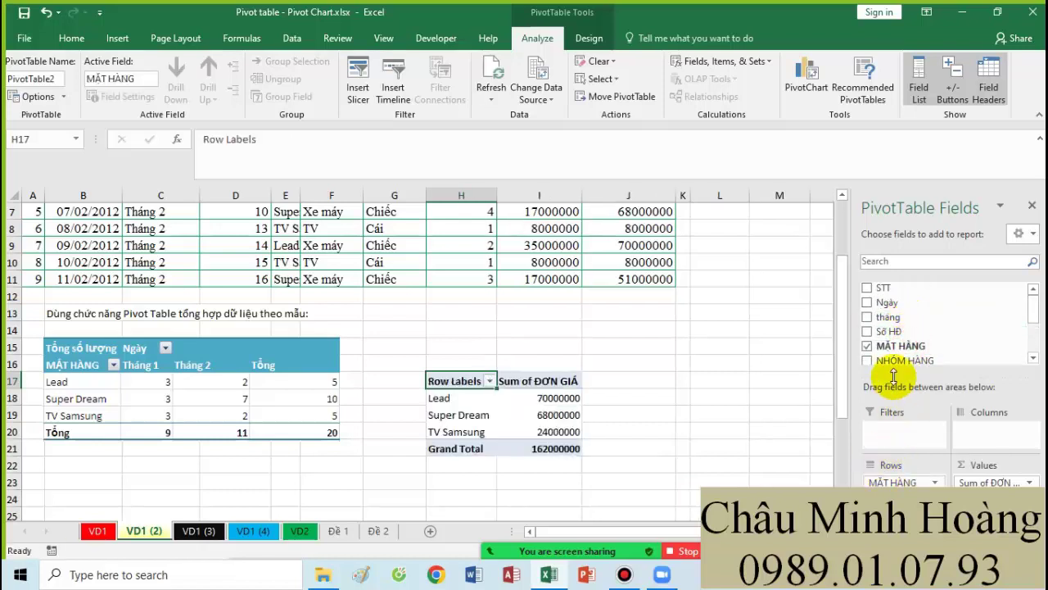
scroll(911, 344, "down", 2)
scroll(914, 344, "up", 2)
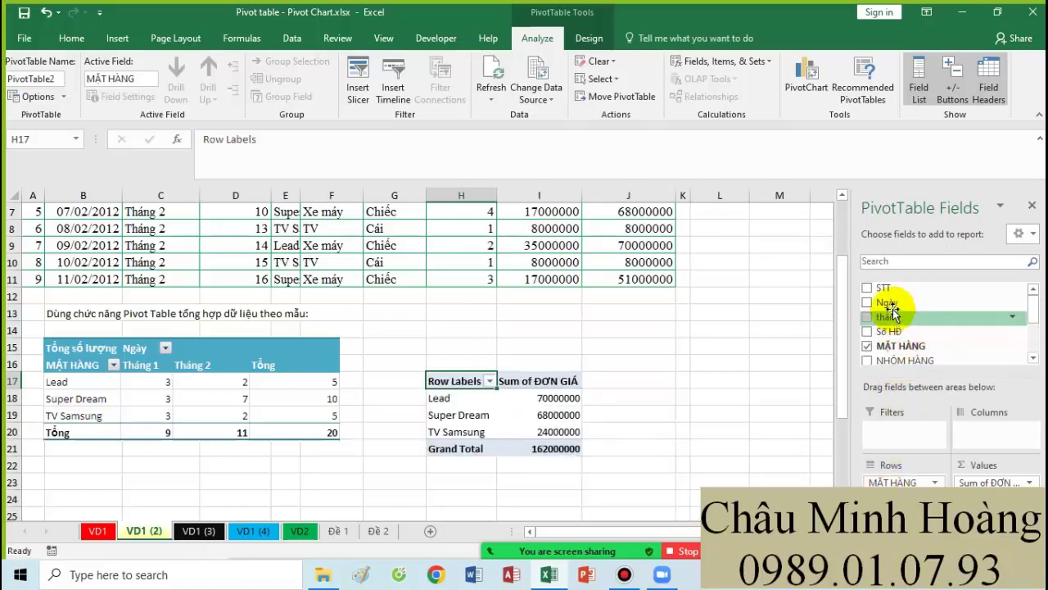
left_click_drag(887, 317, 991, 436)
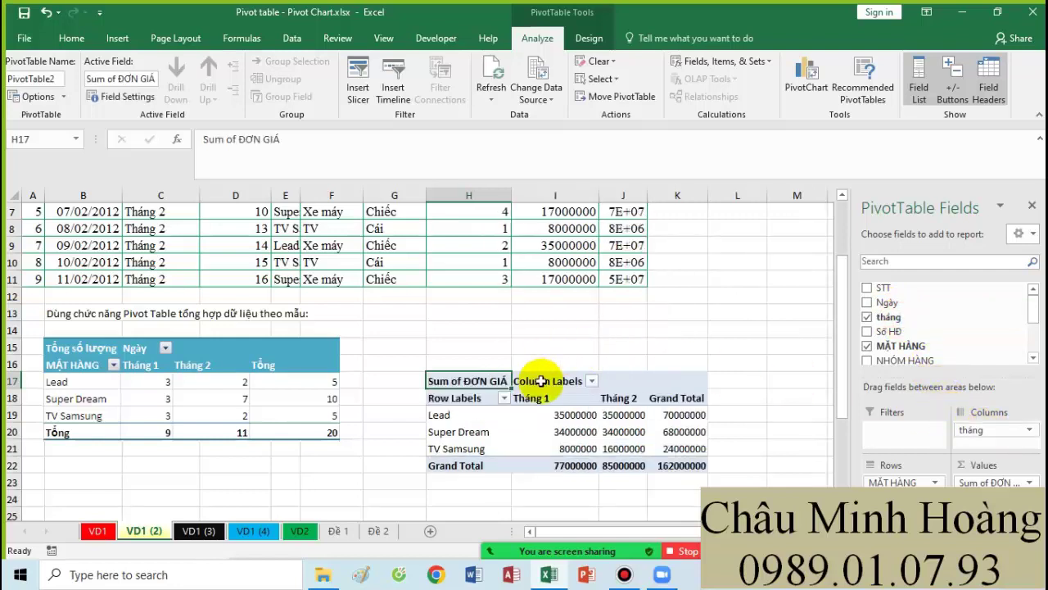
Step: Rename the pivot table's column, value and row headings to Ngày, Tổng số Lượng and MẶT HÀNG
left_click(543, 381)
type("Nga")
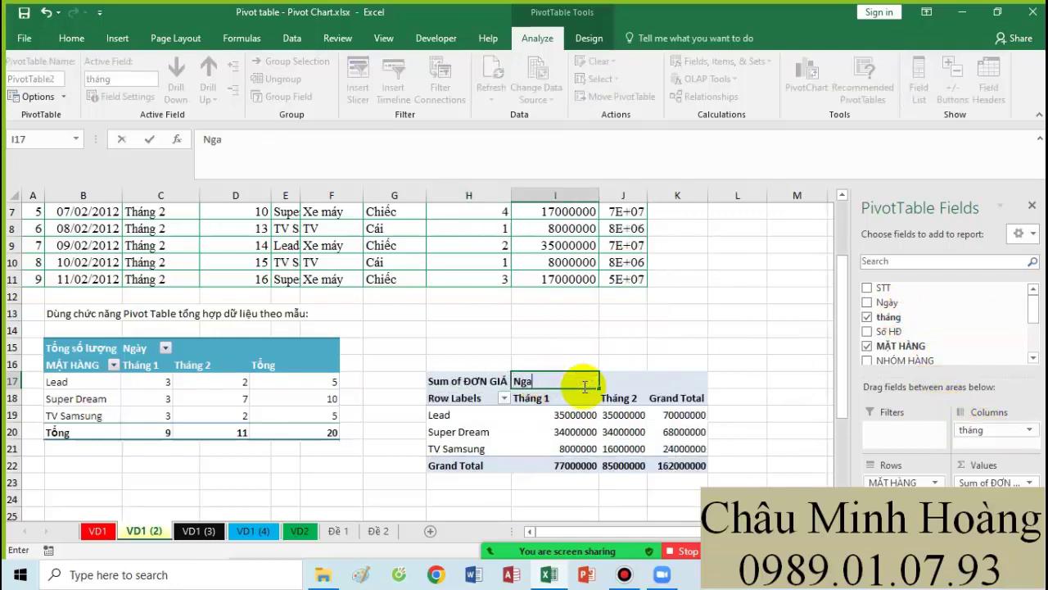
left_click(468, 381)
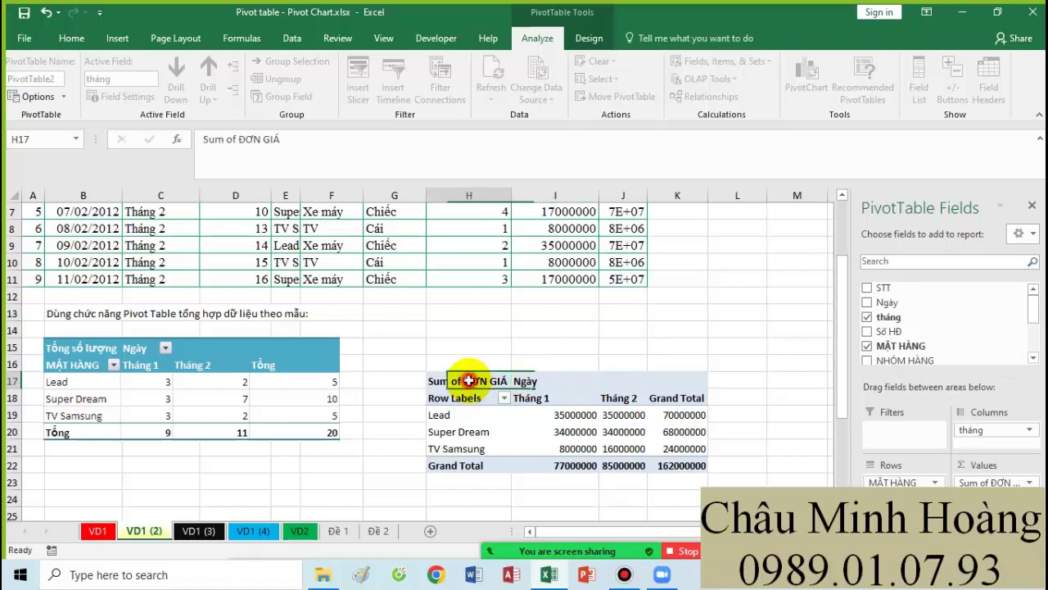
type("Tôn")
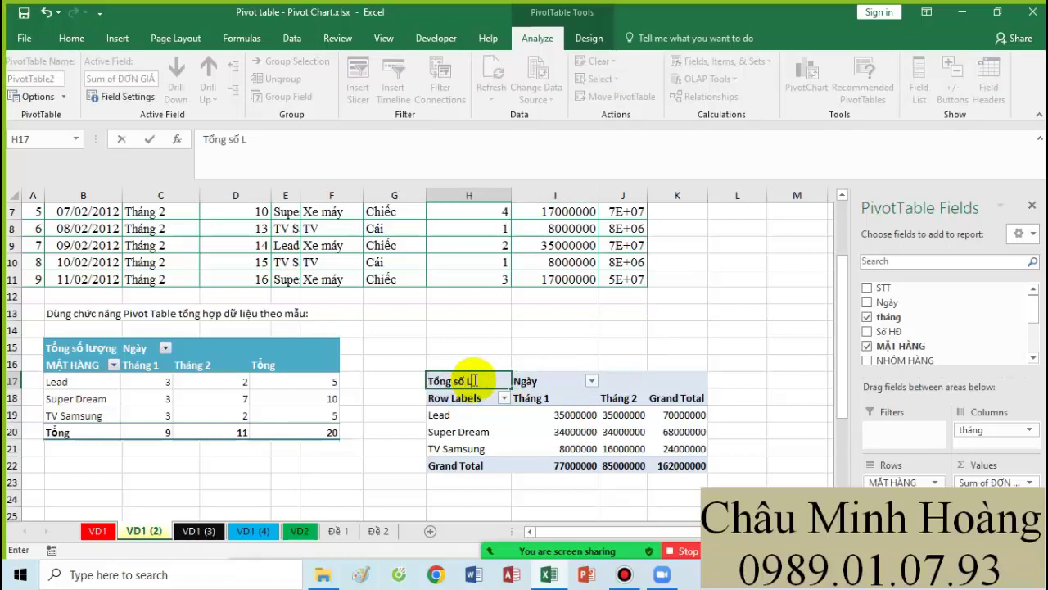
left_click(494, 399)
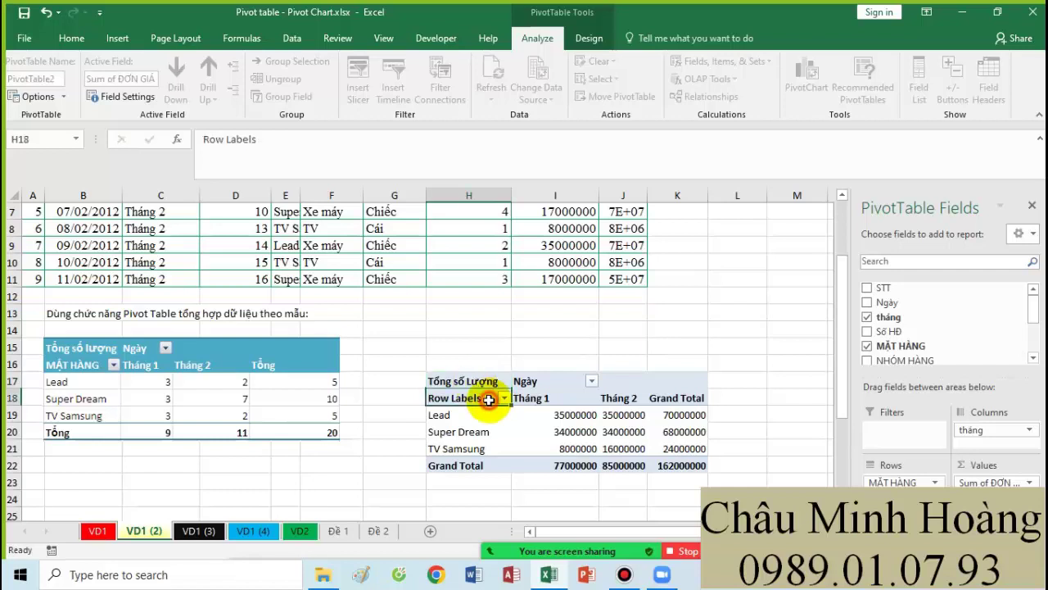
type("MAT")
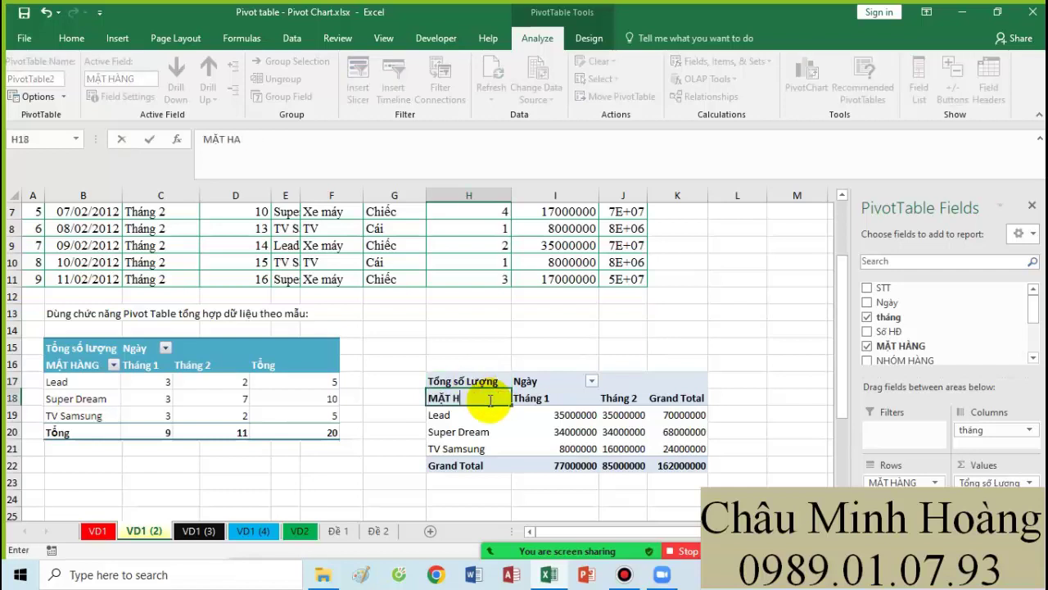
Step: Rename the Grand Total label of the VD1 (2) pivot table to Tổng
left_click(669, 399)
type("TO")
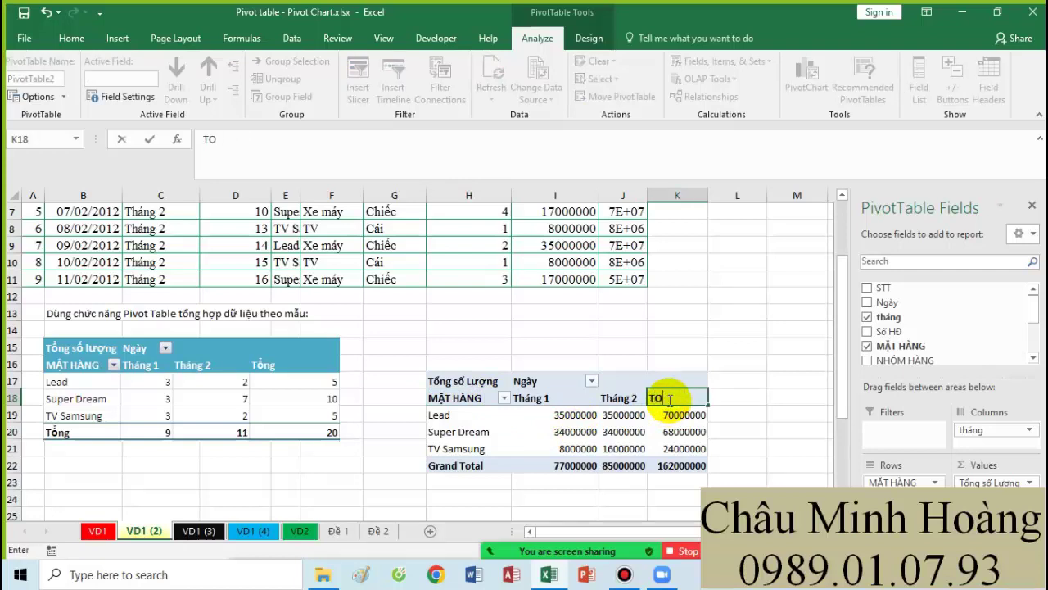
type("ng")
key("Return")
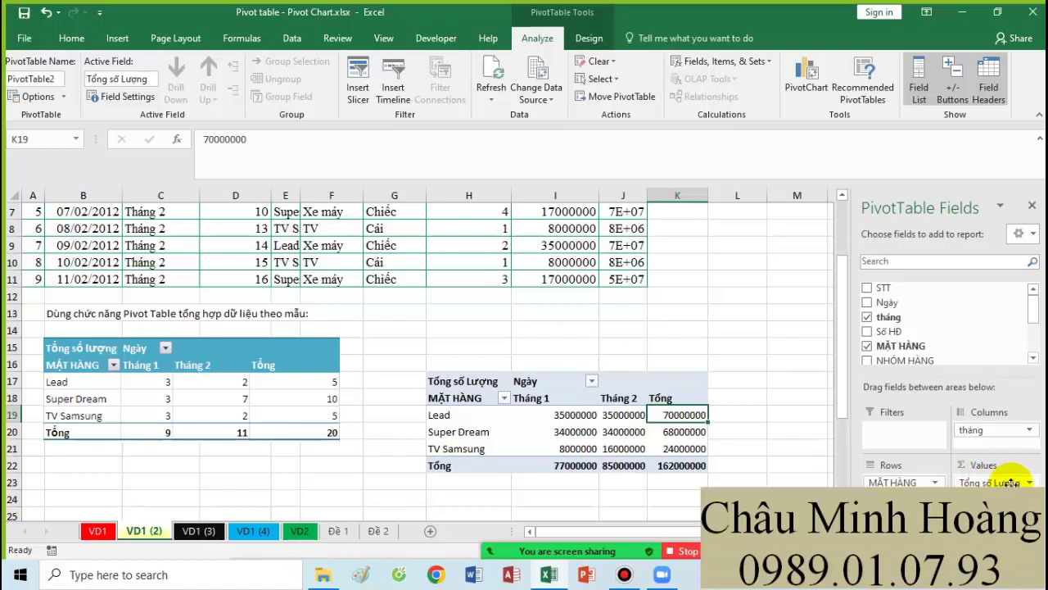
Step: Change the pivot table's ĐƠN GIÁ value field to be summarised by Count
left_click(1012, 481)
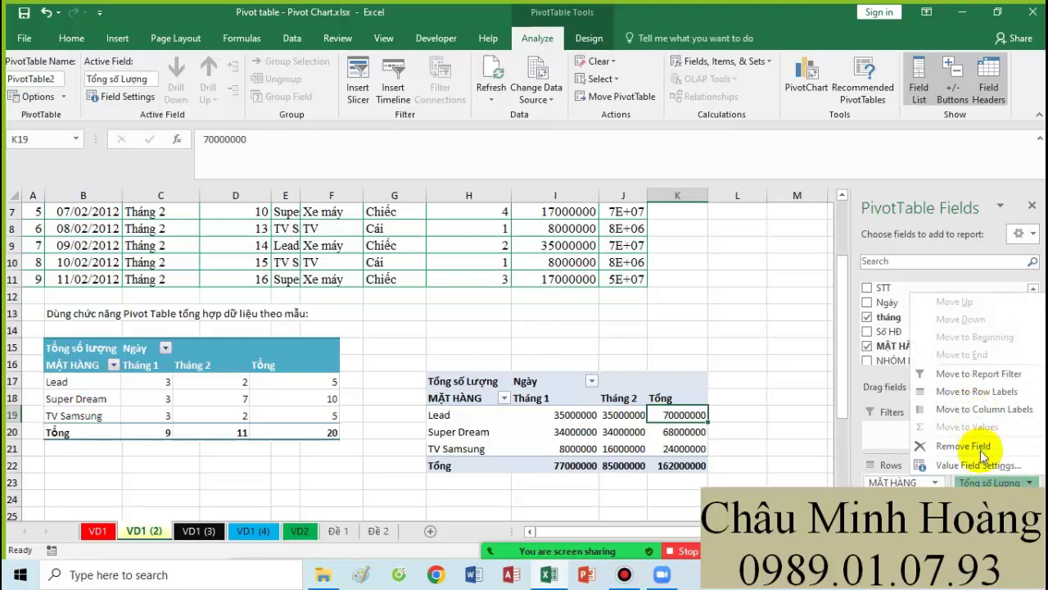
left_click(987, 465)
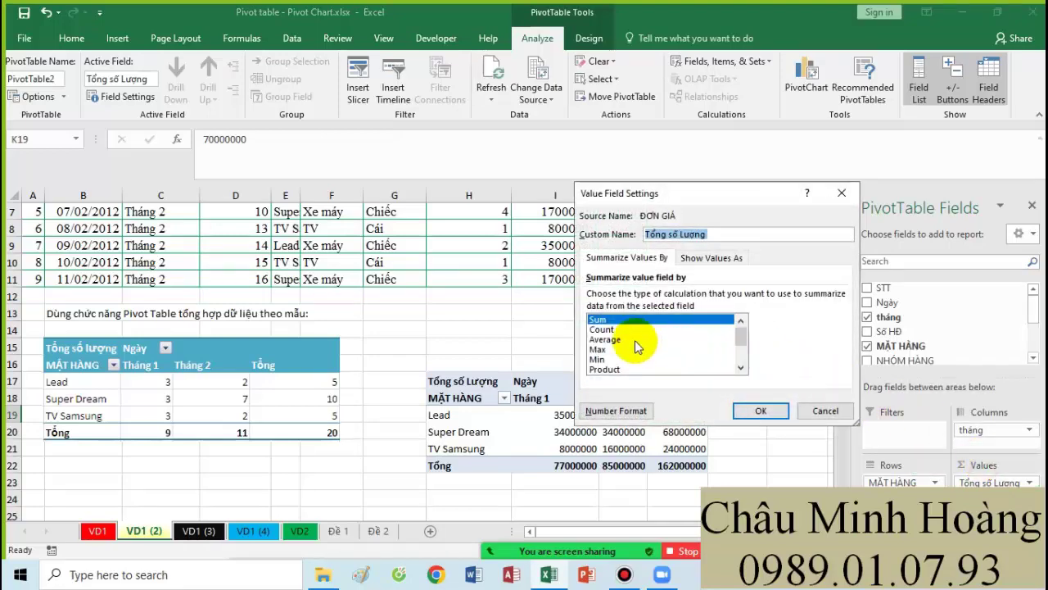
left_click(606, 330)
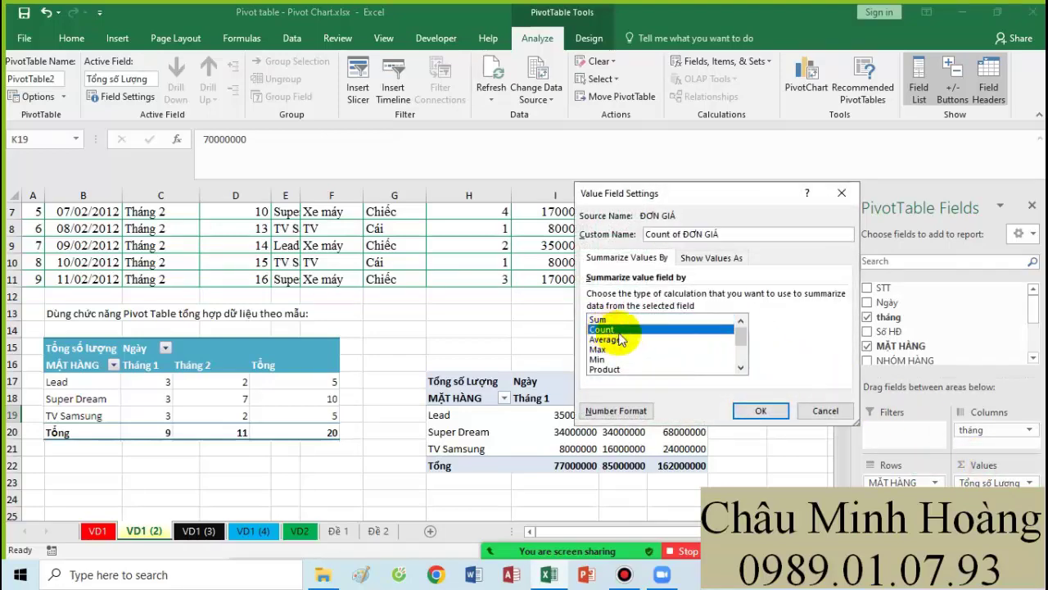
left_click(760, 411)
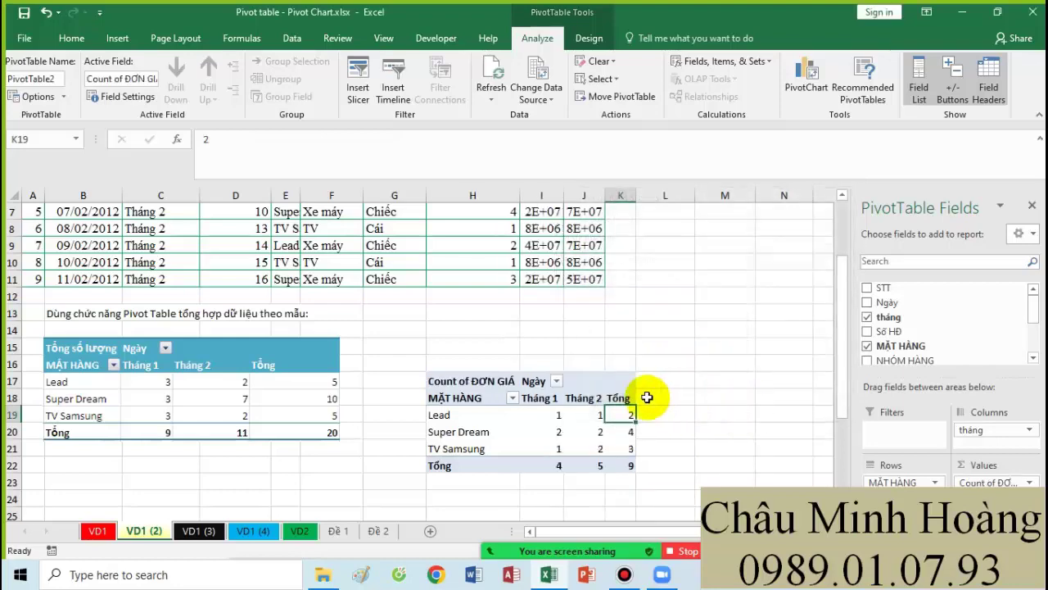
Step: Rename the Count of ĐƠN GIÁ heading of the pivot table to Tổng số lượng
left_click(466, 382)
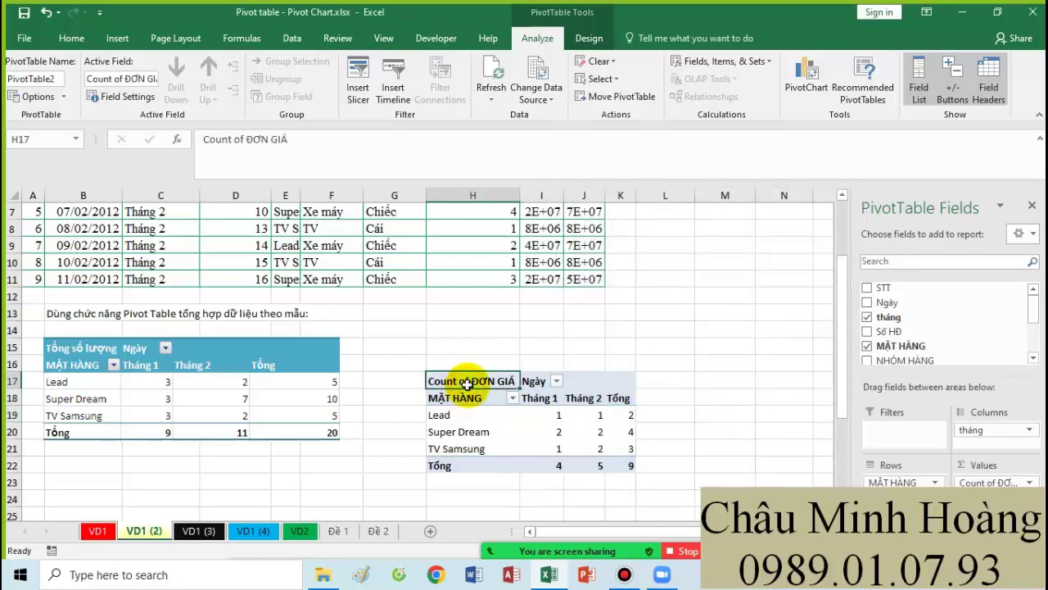
type("T")
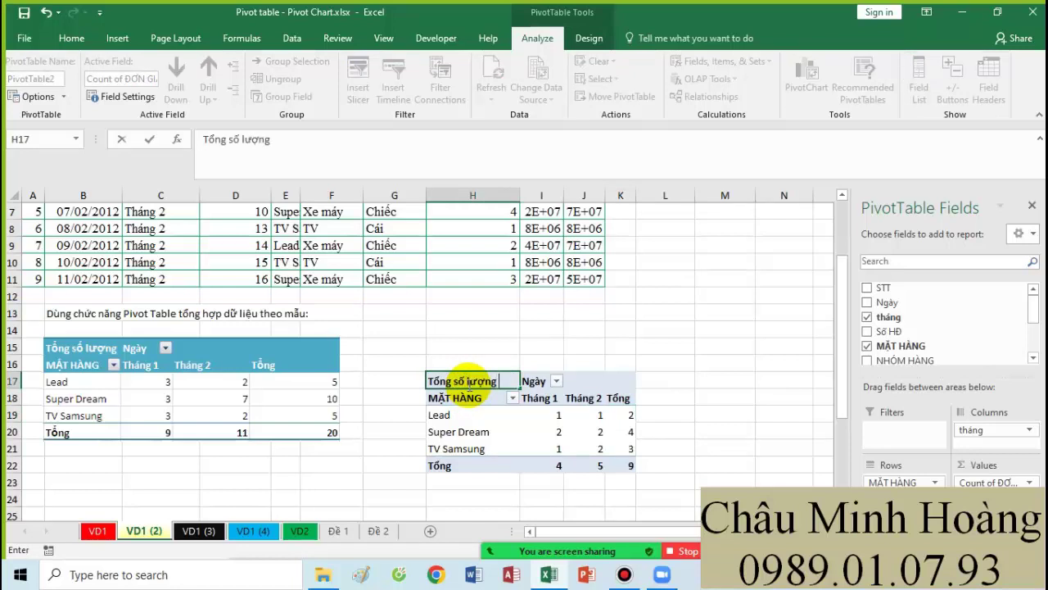
type("ổng số lượng")
left_click(588, 432)
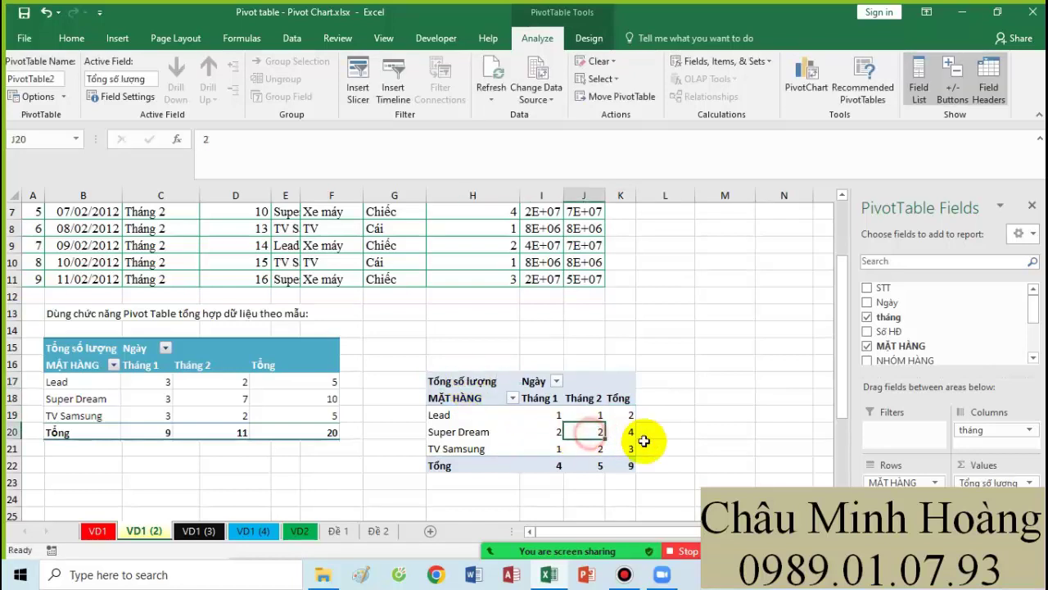
left_click(983, 482)
left_click(972, 466)
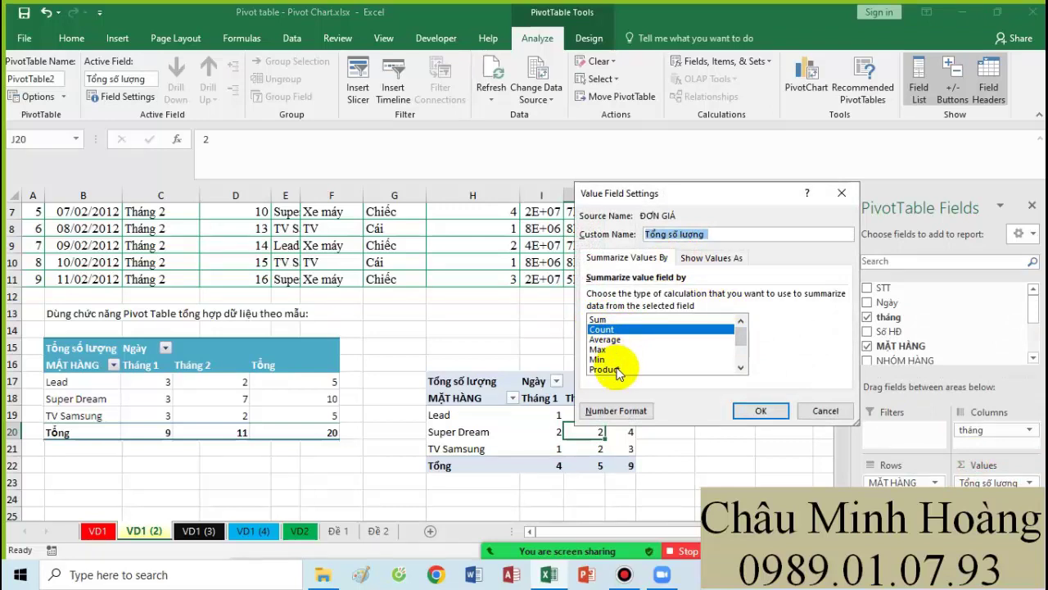
left_click(841, 193)
right_click(597, 396)
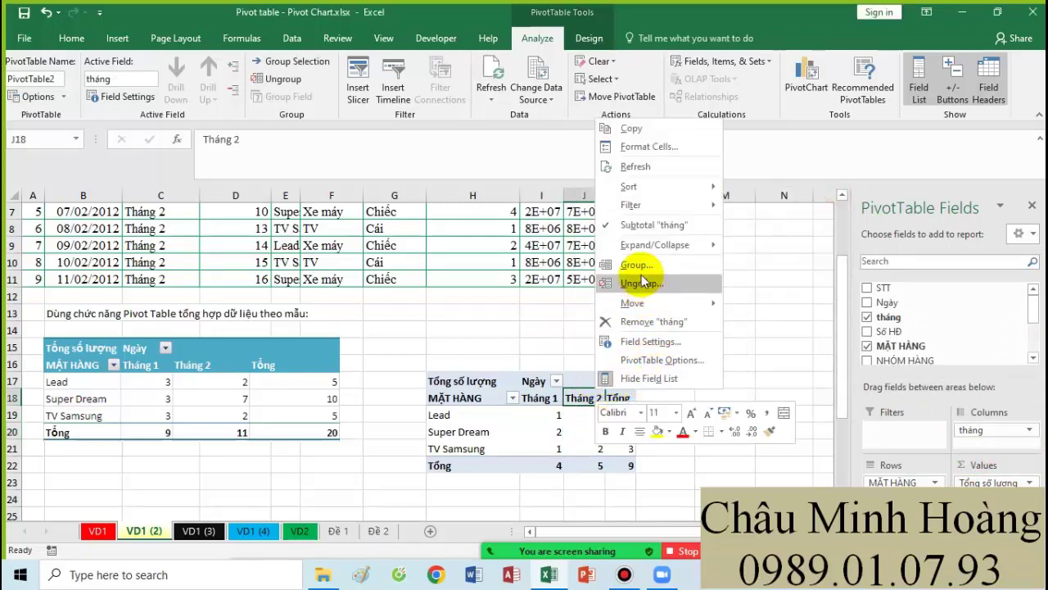
left_click(665, 344)
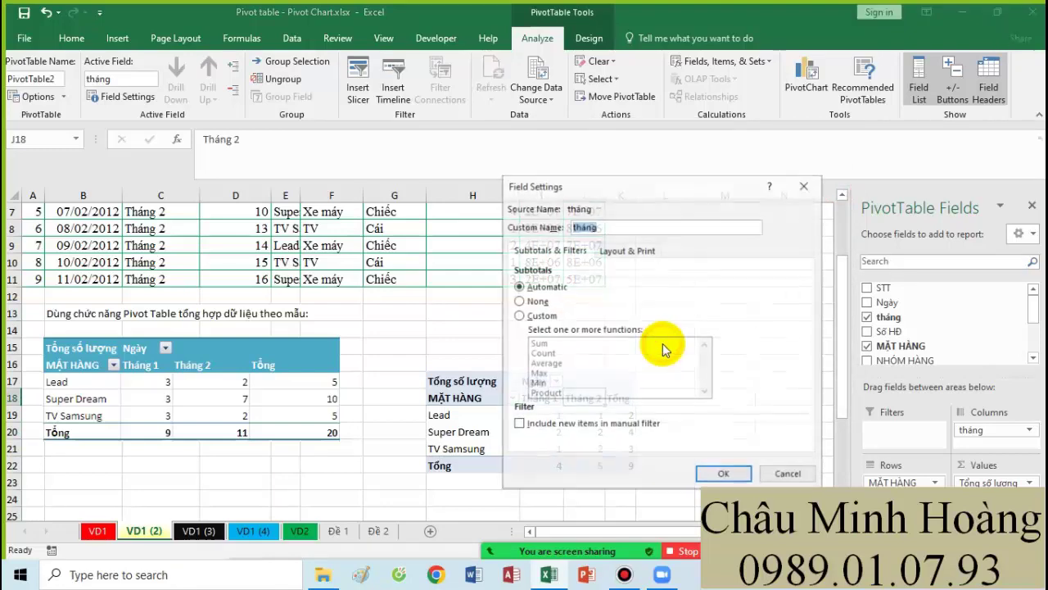
left_click(784, 472)
left_click(981, 483)
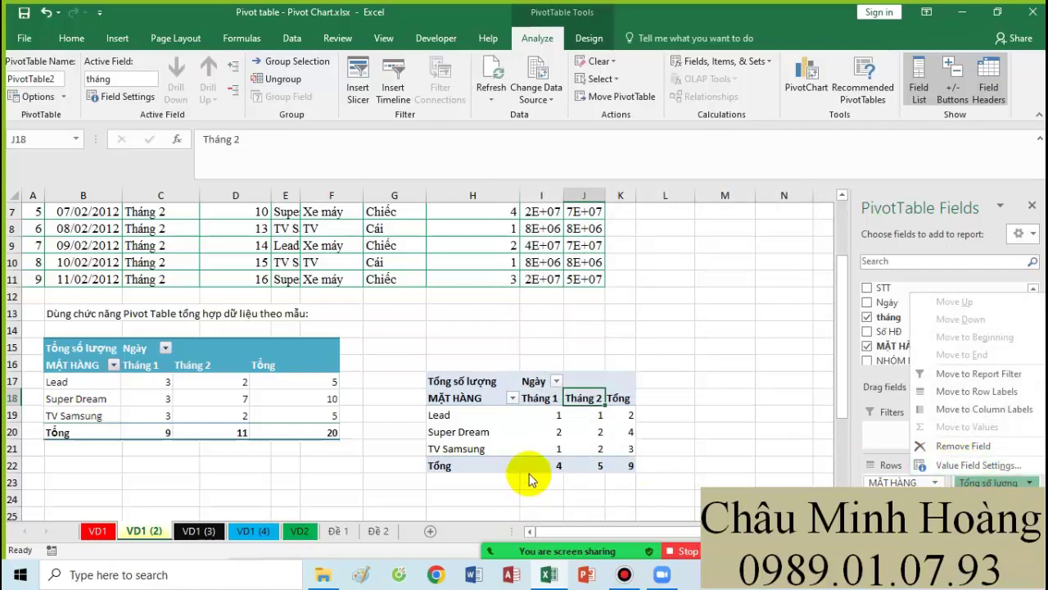
Step: On sheet VD1 (3), clear everything in the range H17:M35 that holds the old pivot table
left_click(193, 532)
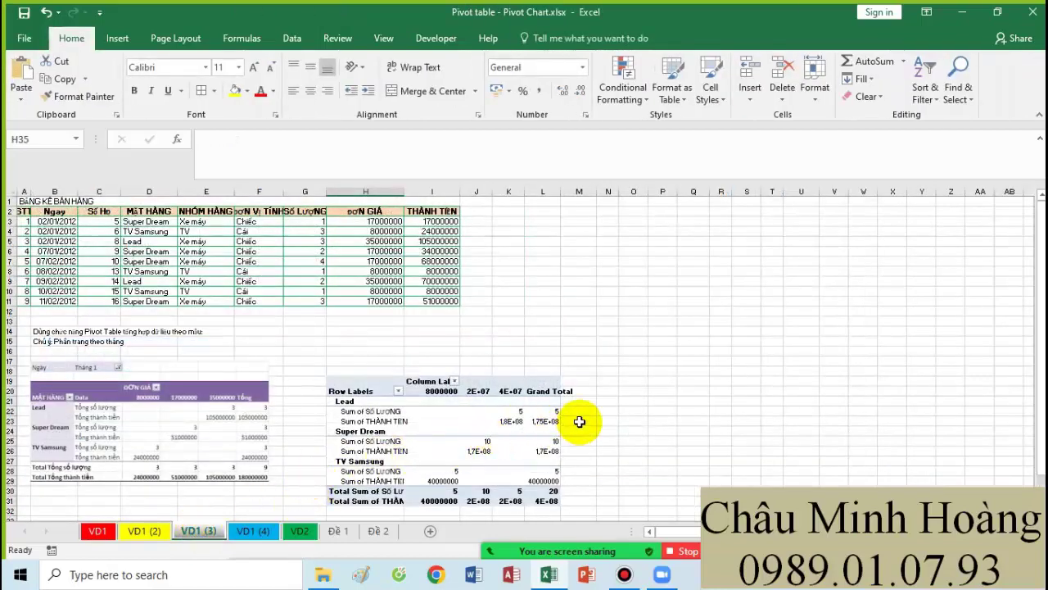
scroll(581, 419, "up", 3)
scroll(581, 419, "left", 2)
scroll(491, 401, "up", 1)
left_click_drag(432, 391, 452, 379)
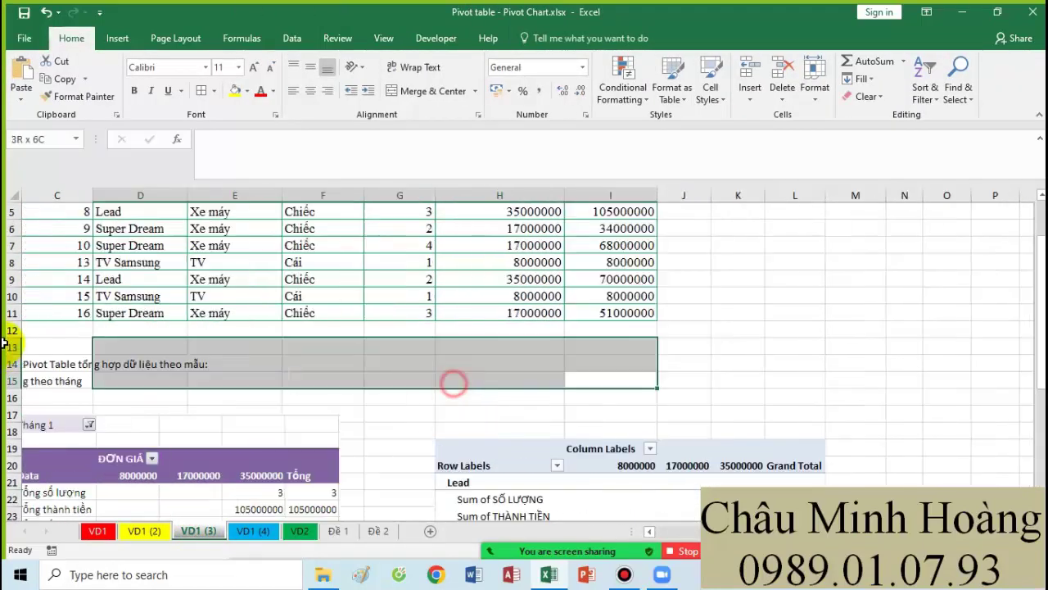
scroll(452, 379, "left", 2)
scroll(417, 394, "down", 2)
left_click_drag(606, 309, 975, 492)
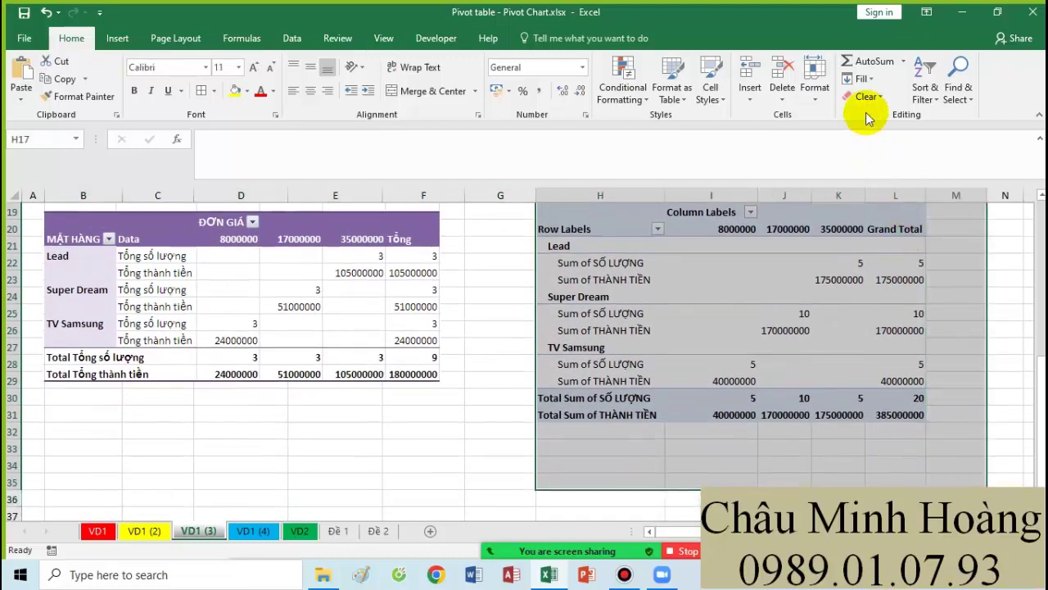
left_click(866, 96)
left_click(873, 117)
Step: Insert blank cells at C2:C11, shifting the rest of the sales list right, and enter the heading Tháng in C2
scroll(637, 243, "up", 6)
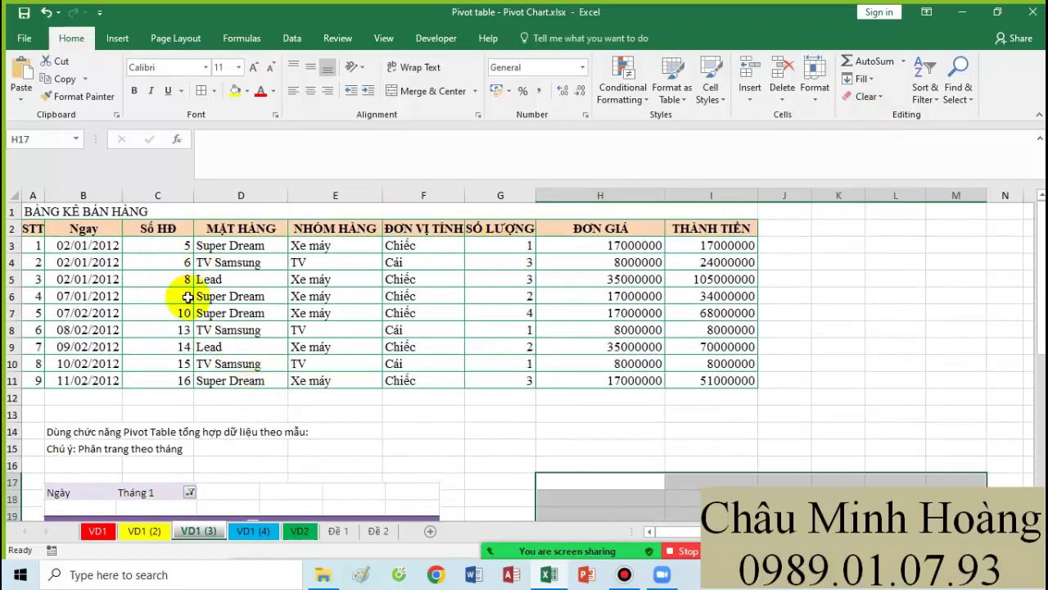
scroll(233, 358, "down", 1)
scroll(232, 358, "down", 2)
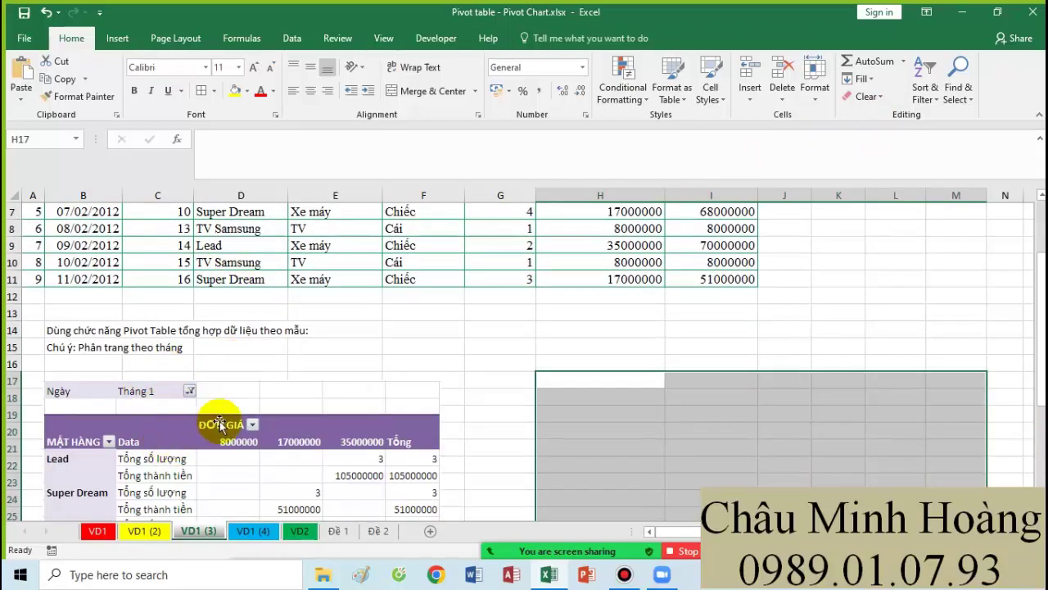
scroll(262, 393, "up", 2)
left_click_drag(164, 228, 178, 387)
right_click(177, 382)
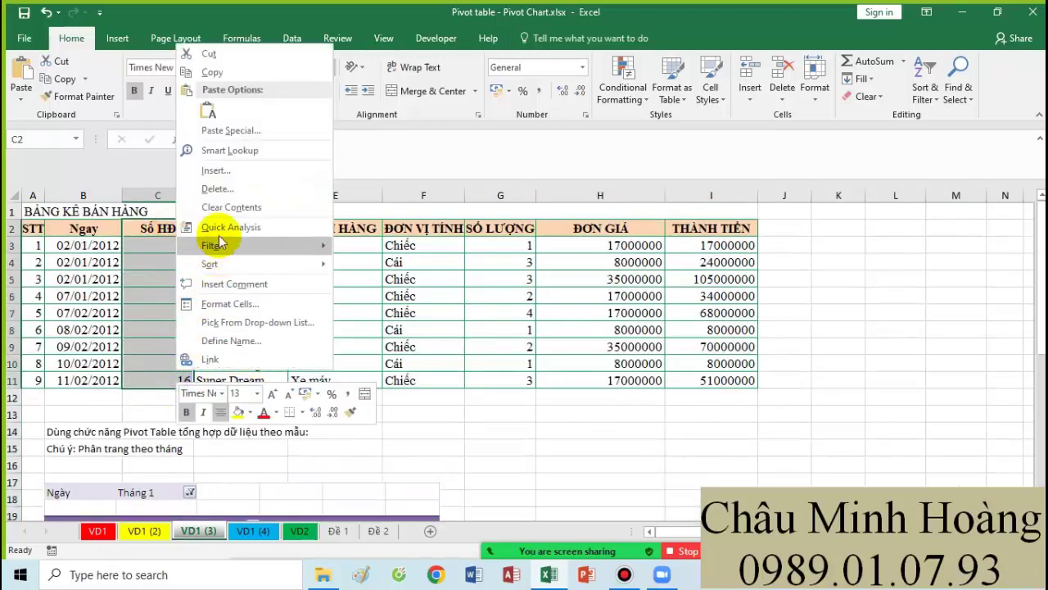
left_click(215, 171)
left_click(190, 215)
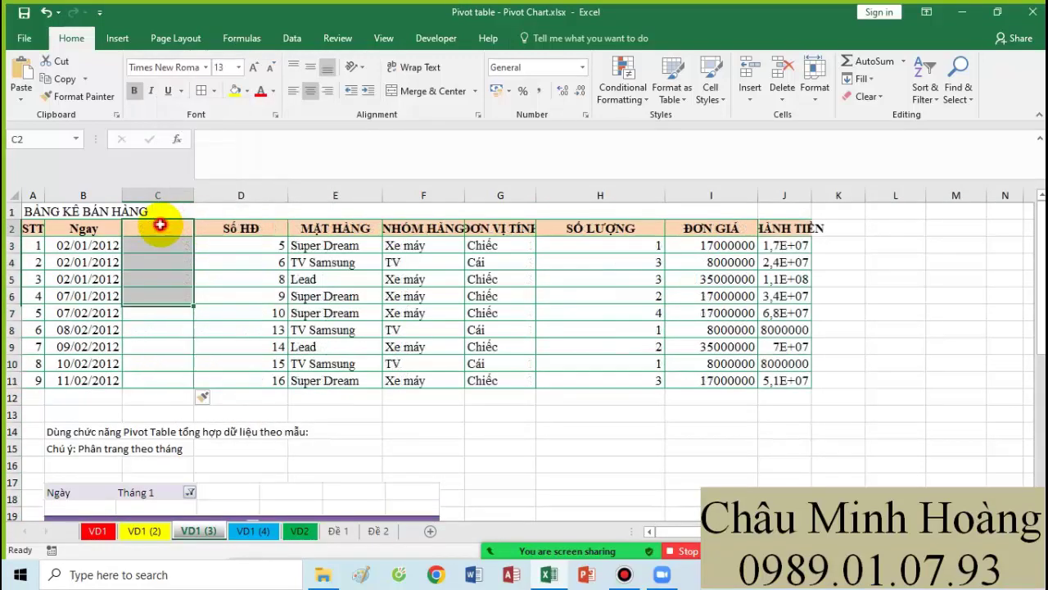
type("Tháng")
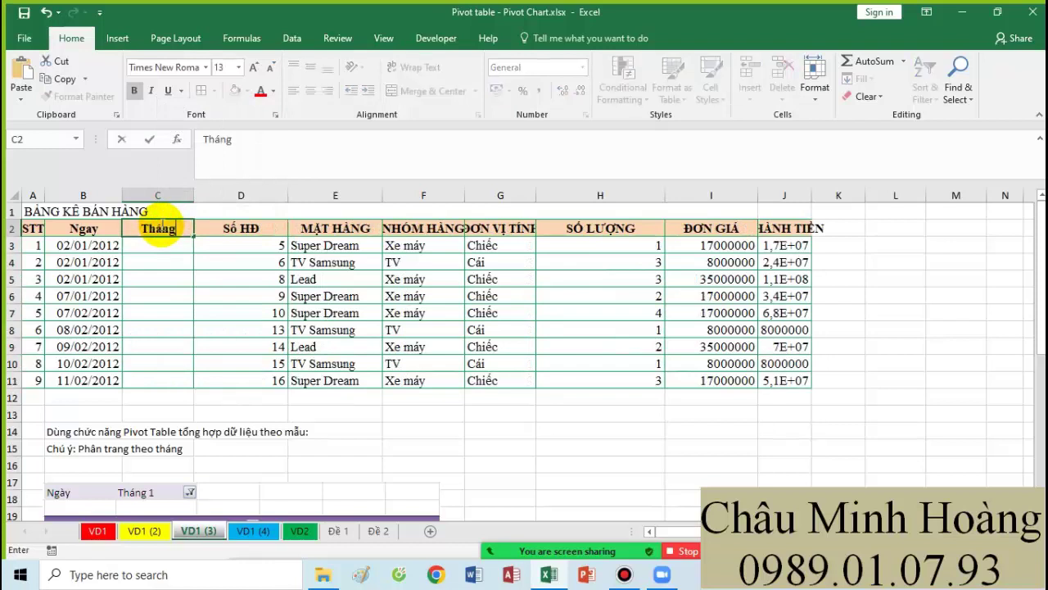
key("Return")
Step: Enter ="Tháng "&MONTH(B3) in C3 and fill it down to C11
type("=\"Tháng")
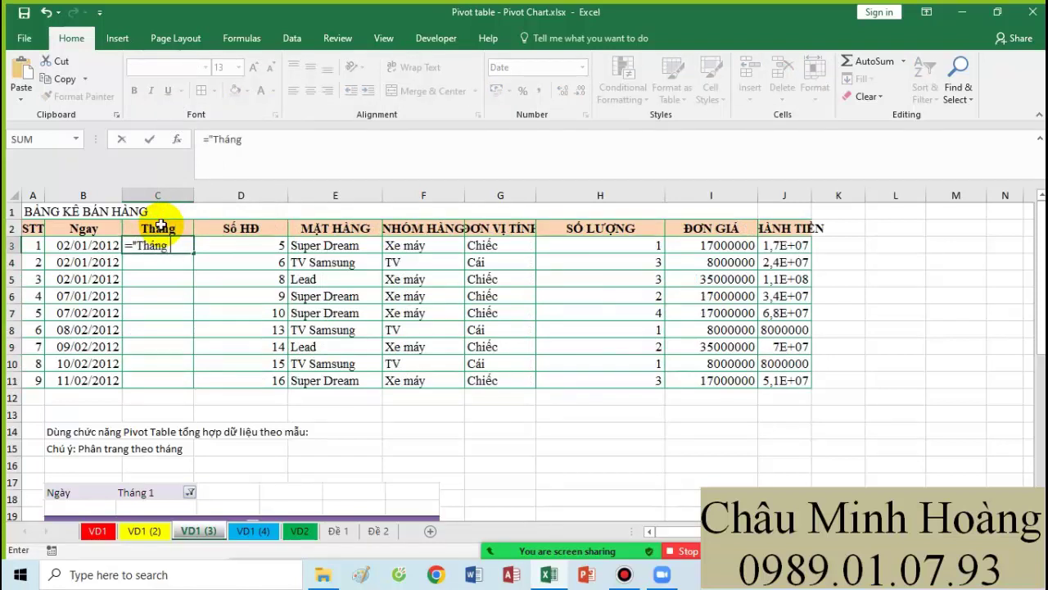
type(" \"&mon")
key("Tab")
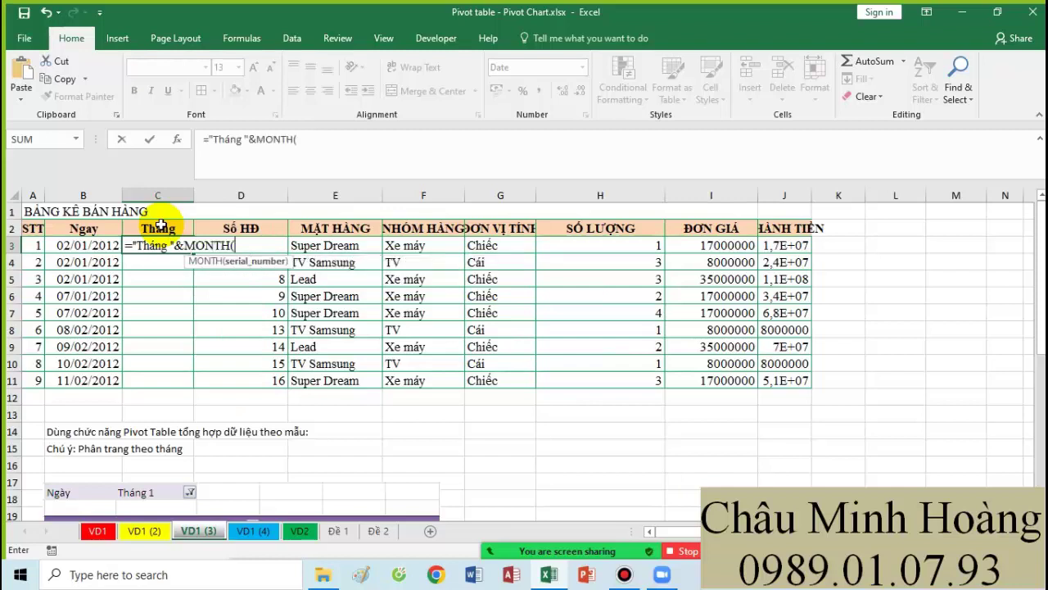
left_click(105, 240)
key("Return")
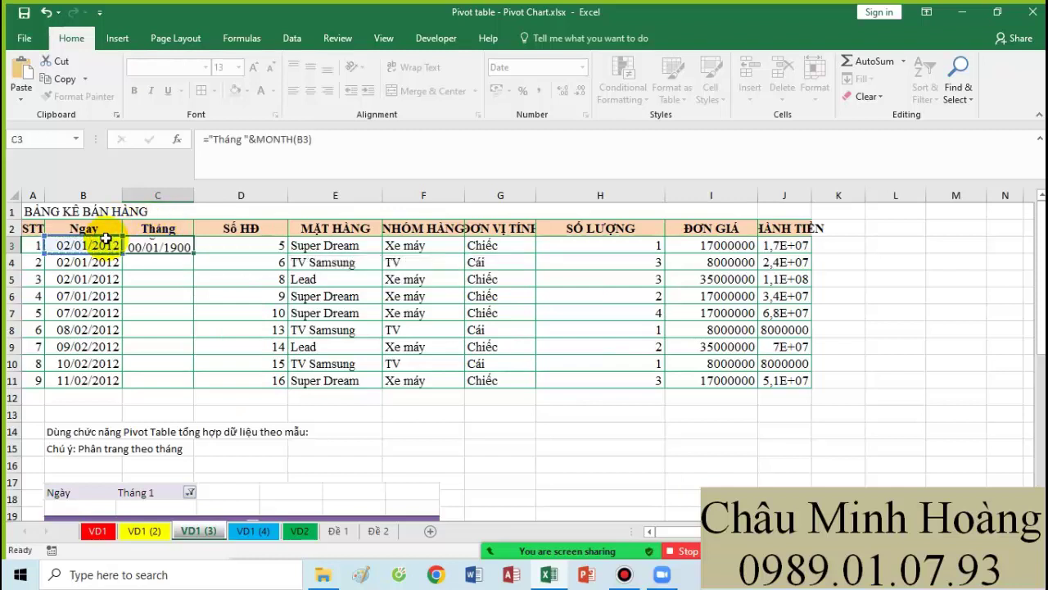
left_click(162, 245)
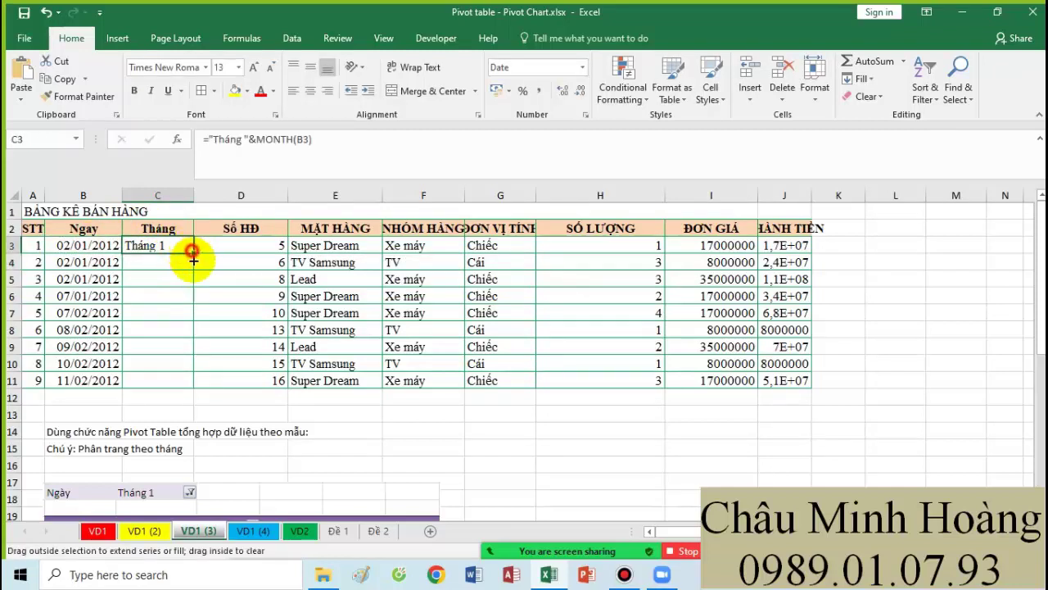
left_click_drag(193, 253, 185, 377)
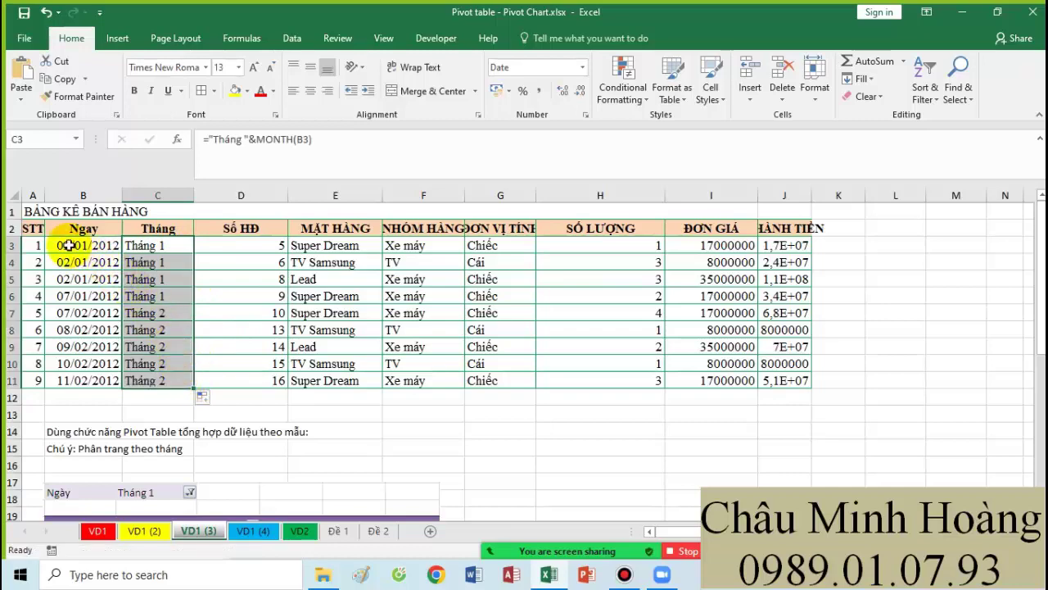
Step: Create a pivot table from A2:J11 of VD1 (3), placed on the existing worksheet at cell G21
left_click_drag(33, 229, 786, 381)
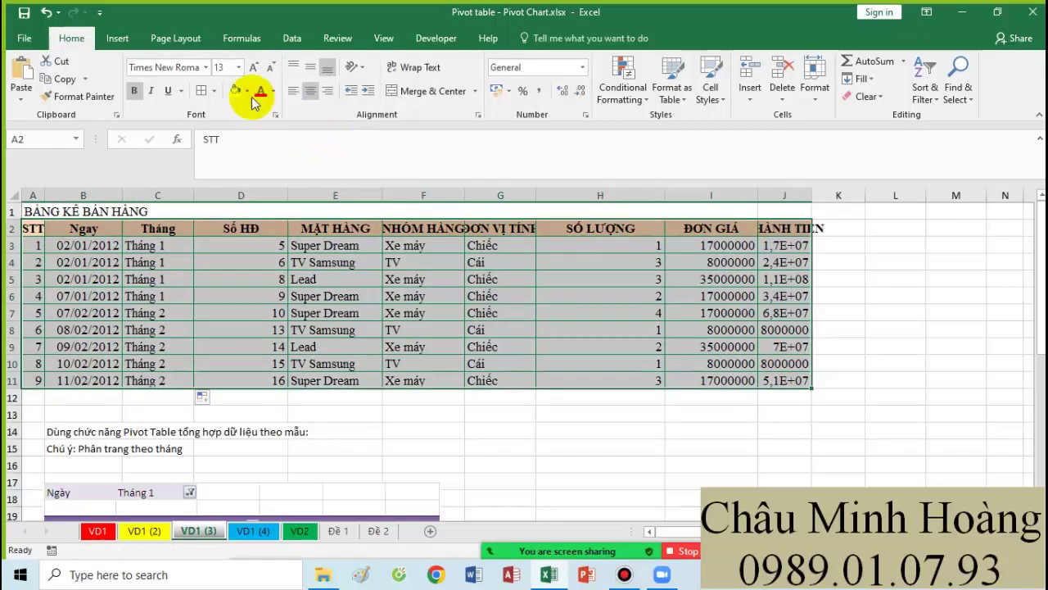
left_click(117, 38)
left_click(25, 78)
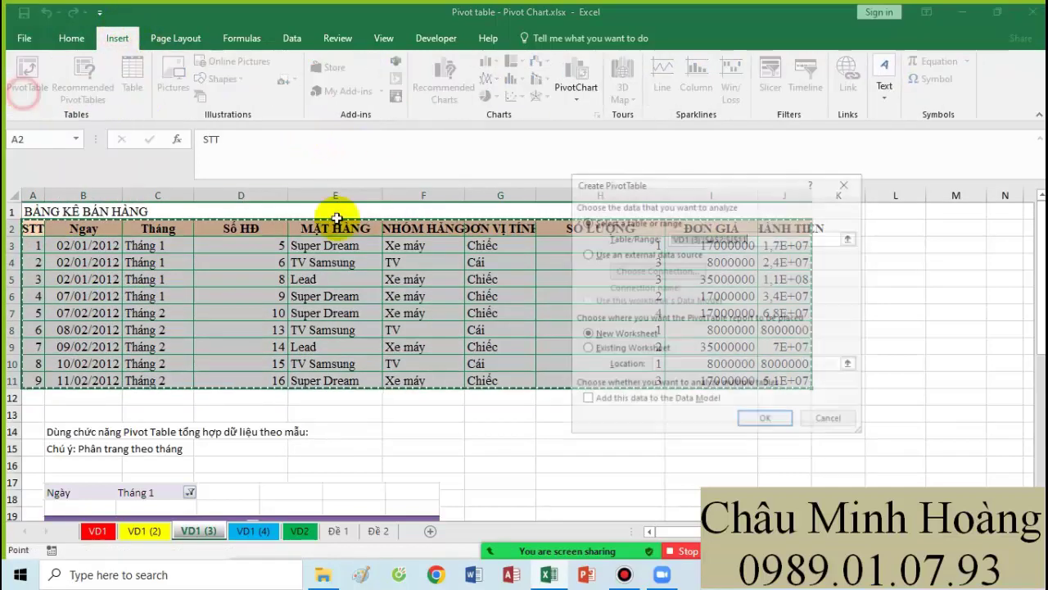
left_click(616, 354)
left_click(674, 365)
scroll(528, 383, "down", 3)
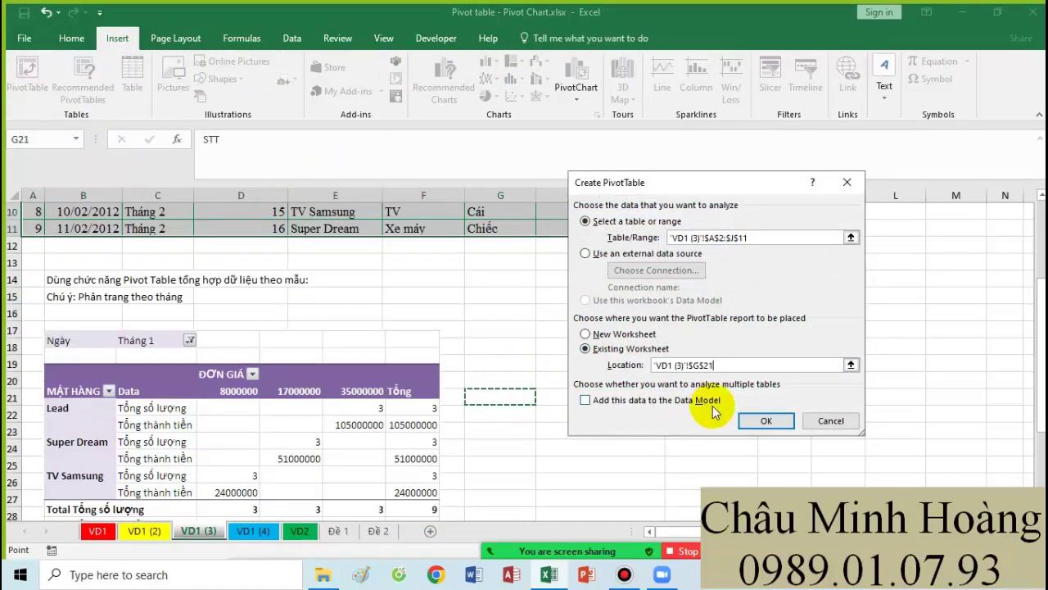
left_click(766, 420)
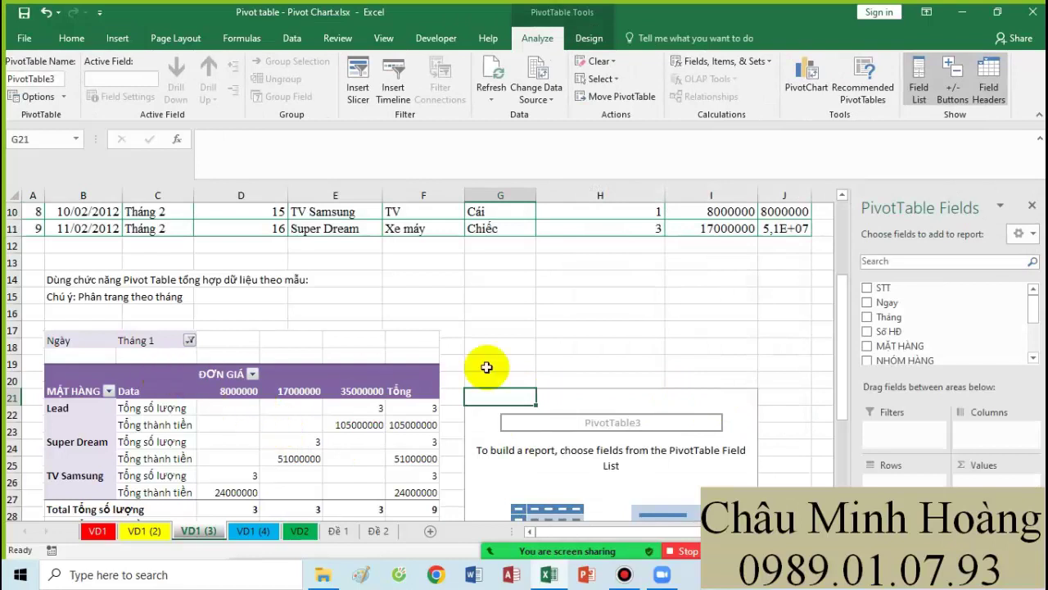
Step: Add Tháng as the pivot table's report filter and filter it to Tháng 1
left_click_drag(894, 322, 897, 430)
left_click(530, 364)
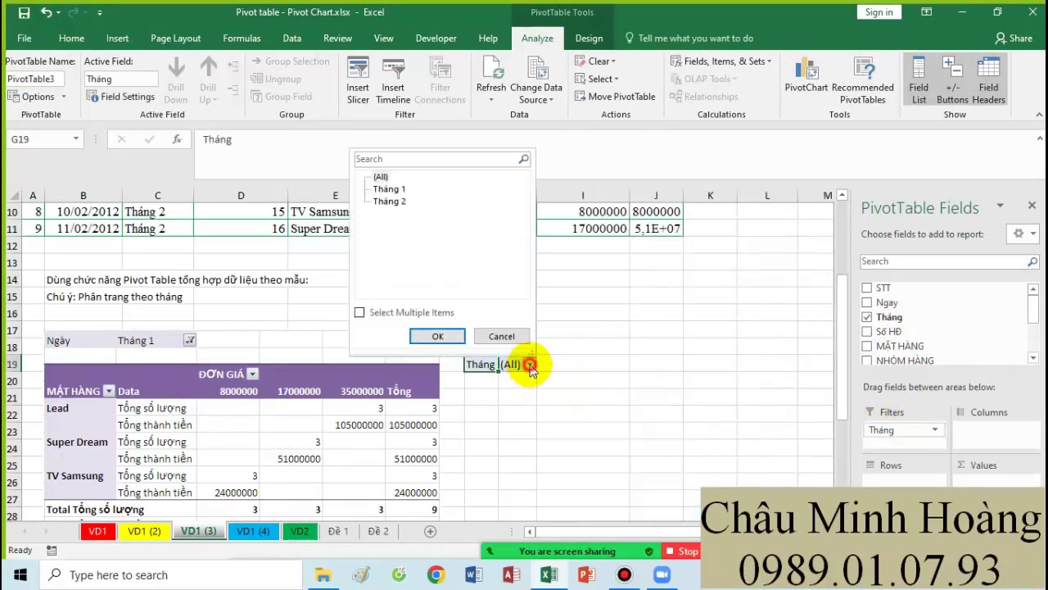
left_click(386, 188)
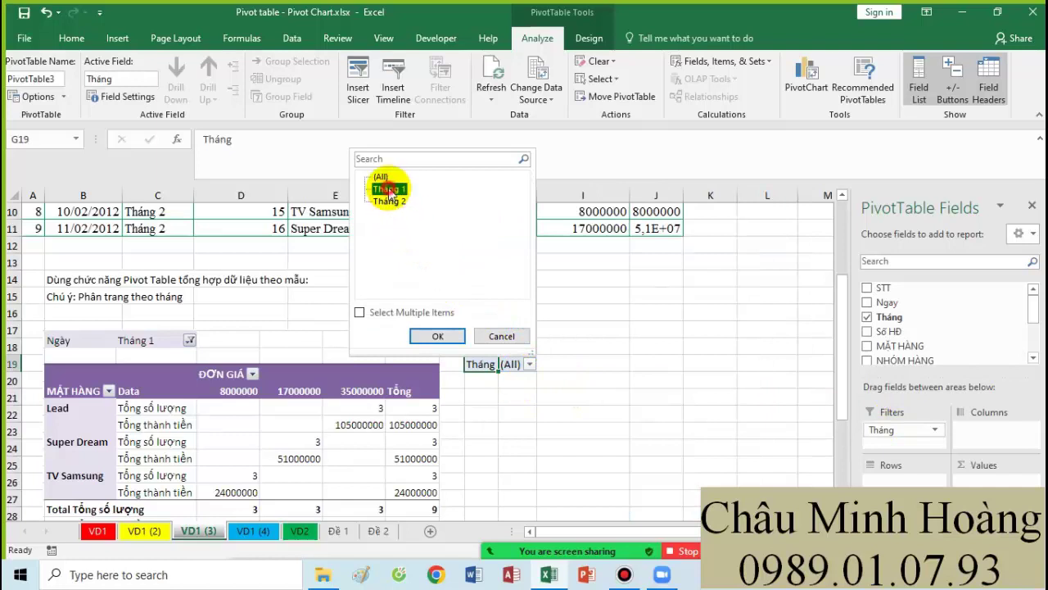
left_click(437, 336)
Step: Add MẶT HÀNG to the pivot table's rows and SỐ LƯỢNG and THÀNH TIỀN as summed values
left_click_drag(918, 348, 892, 482)
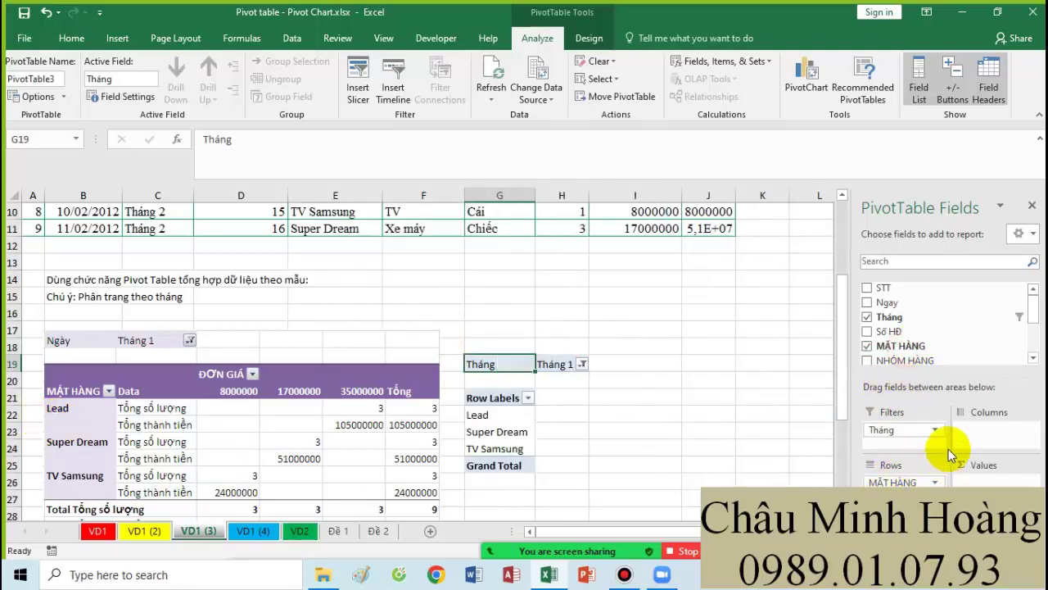
scroll(909, 332, "down", 2)
left_click_drag(900, 306, 923, 471)
left_click_drag(908, 336, 934, 479)
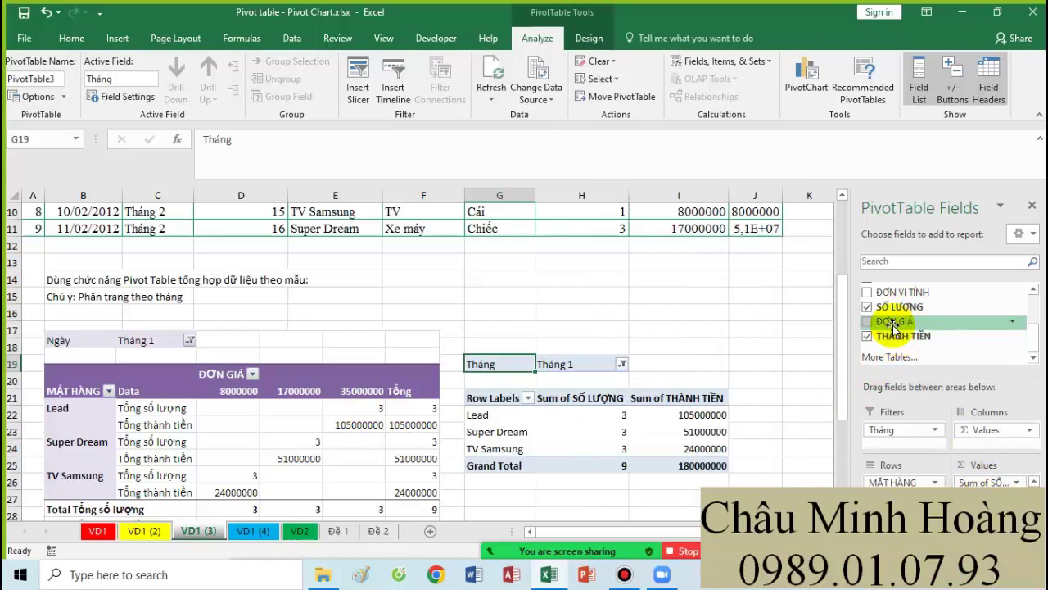
Step: Place ĐƠN GIÁ in the pivot table's columns and move the Values field from columns to rows
left_click_drag(895, 321, 898, 439)
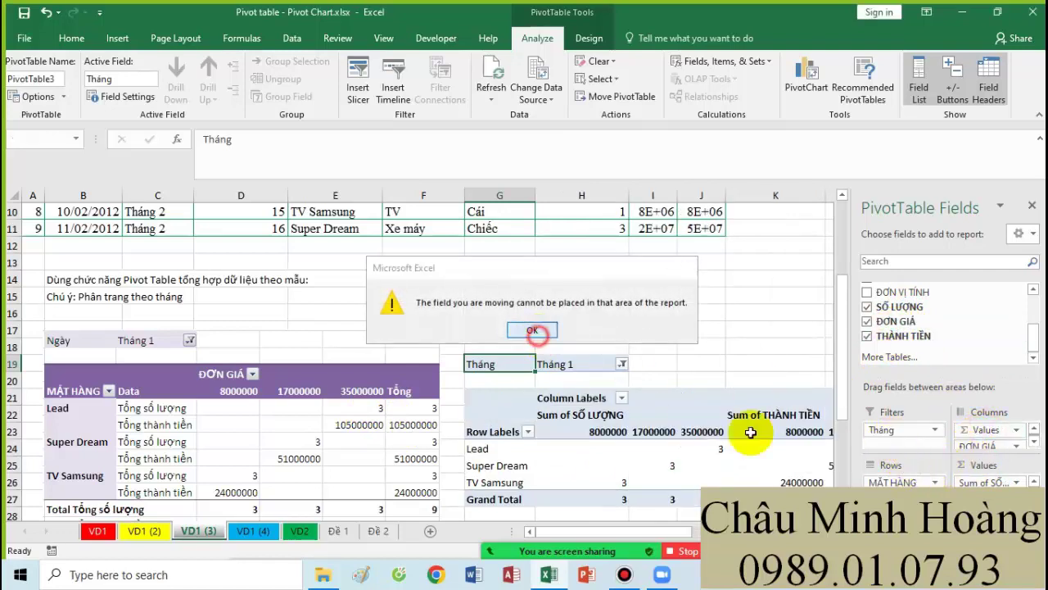
left_click(534, 330)
left_click_drag(985, 433, 897, 484)
Step: Switch the month-filtered pivot table to the Classic PivotTable layout in its display options
scroll(737, 435, "down", 2)
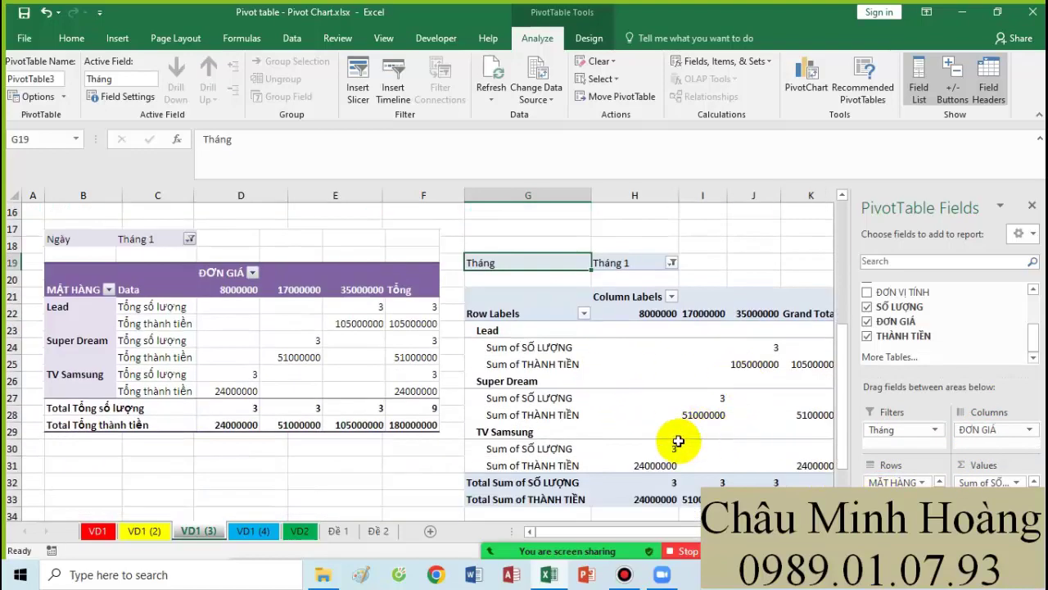
right_click(633, 383)
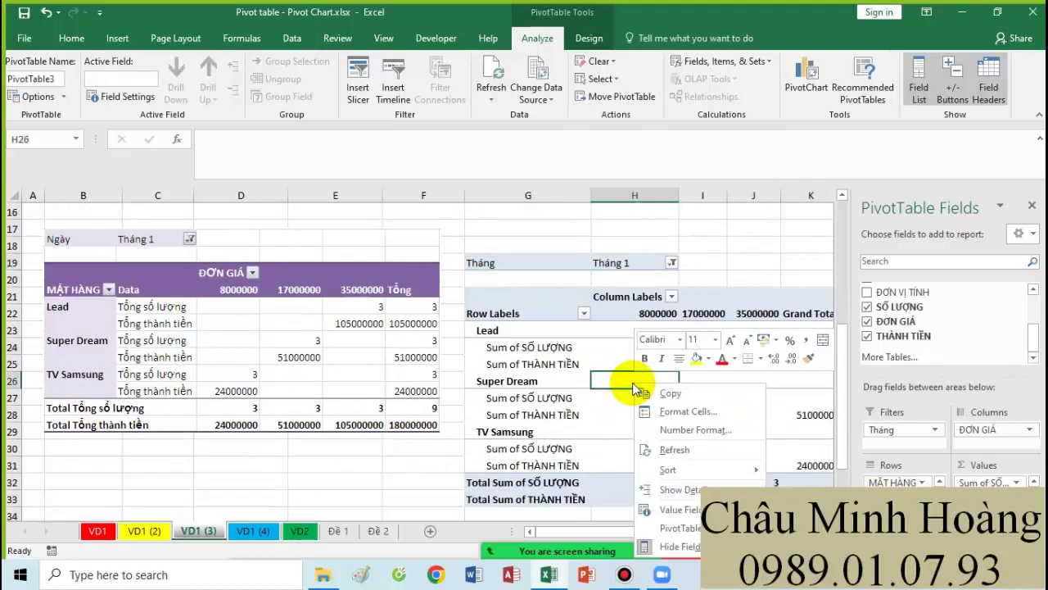
left_click(688, 531)
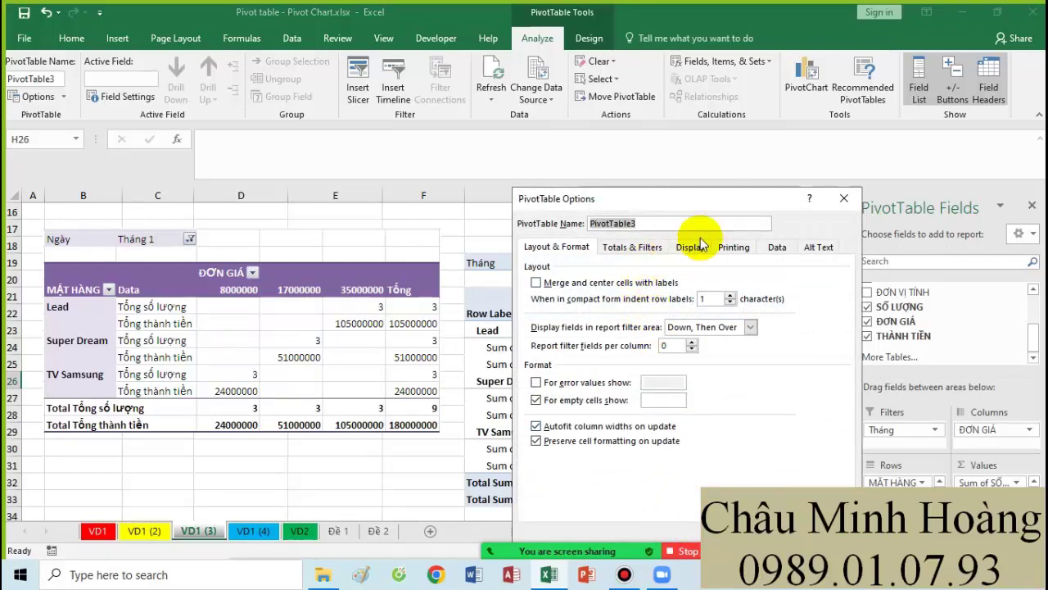
left_click(692, 249)
left_click(587, 362)
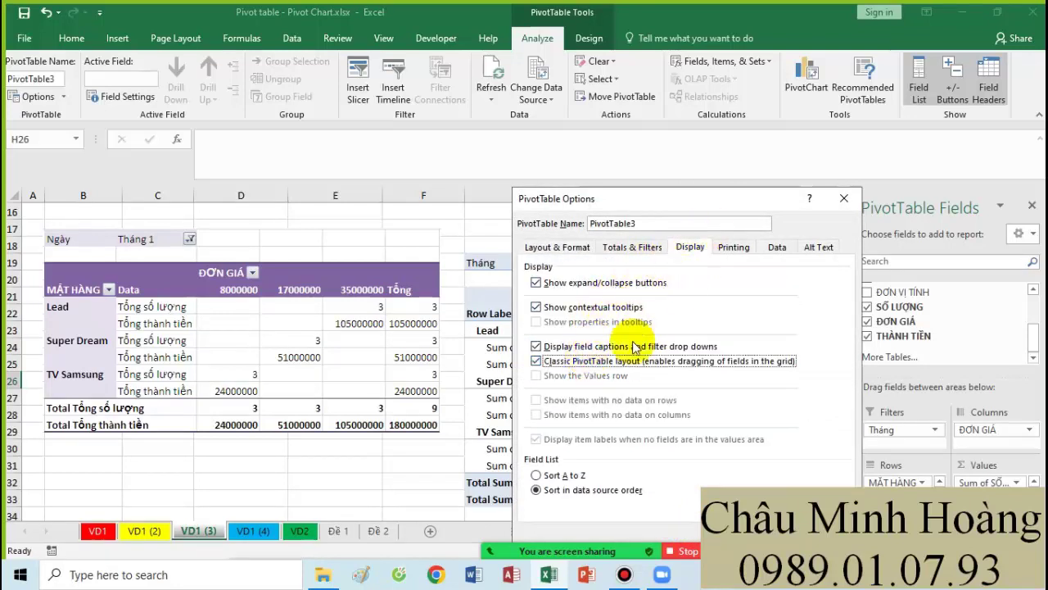
left_click_drag(625, 205, 608, 173)
left_click(618, 216)
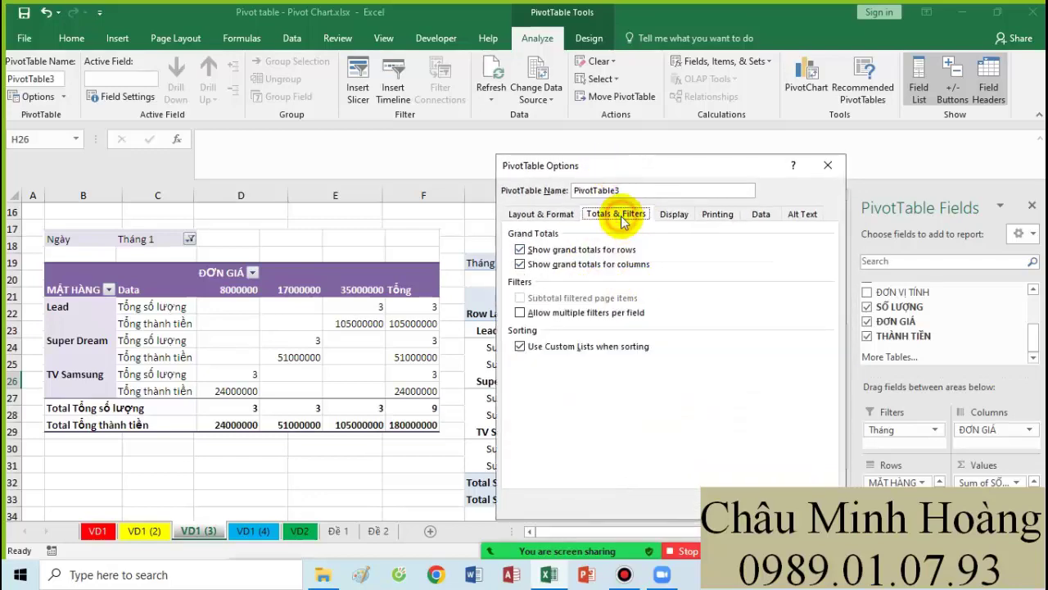
left_click(674, 215)
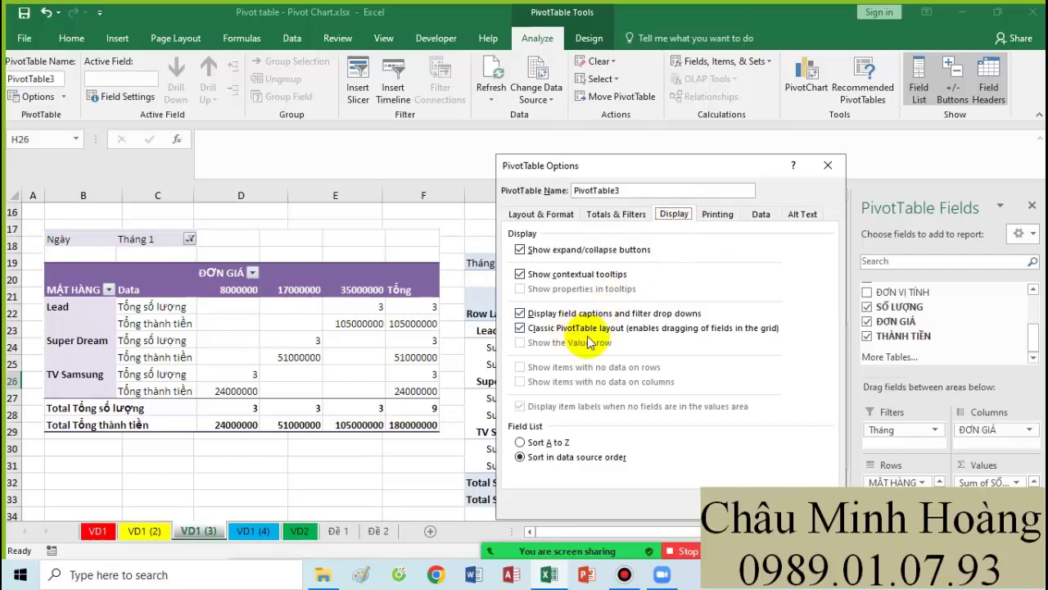
left_click(735, 485)
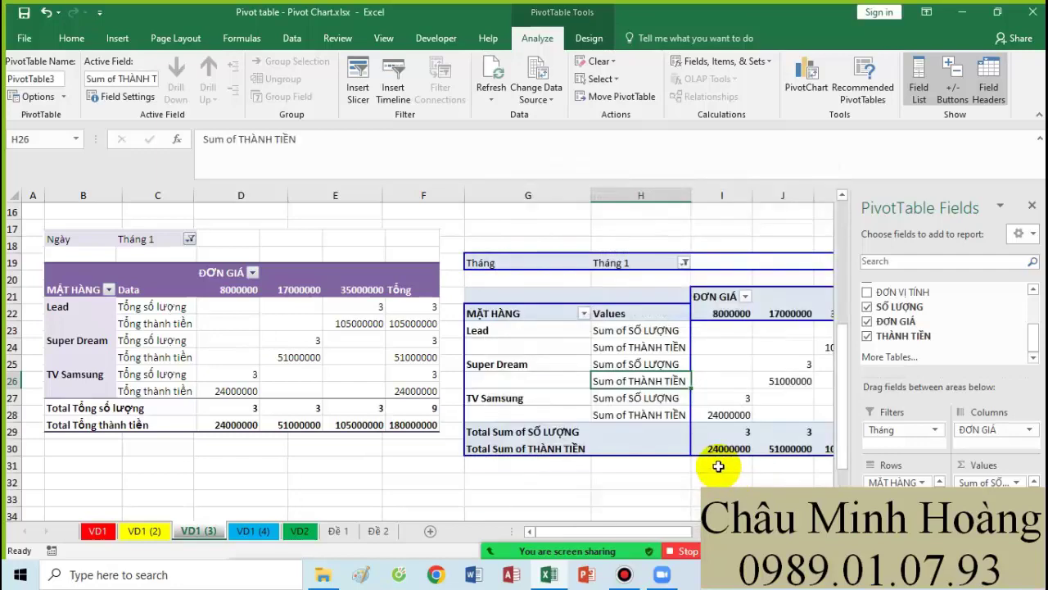
left_click(643, 480)
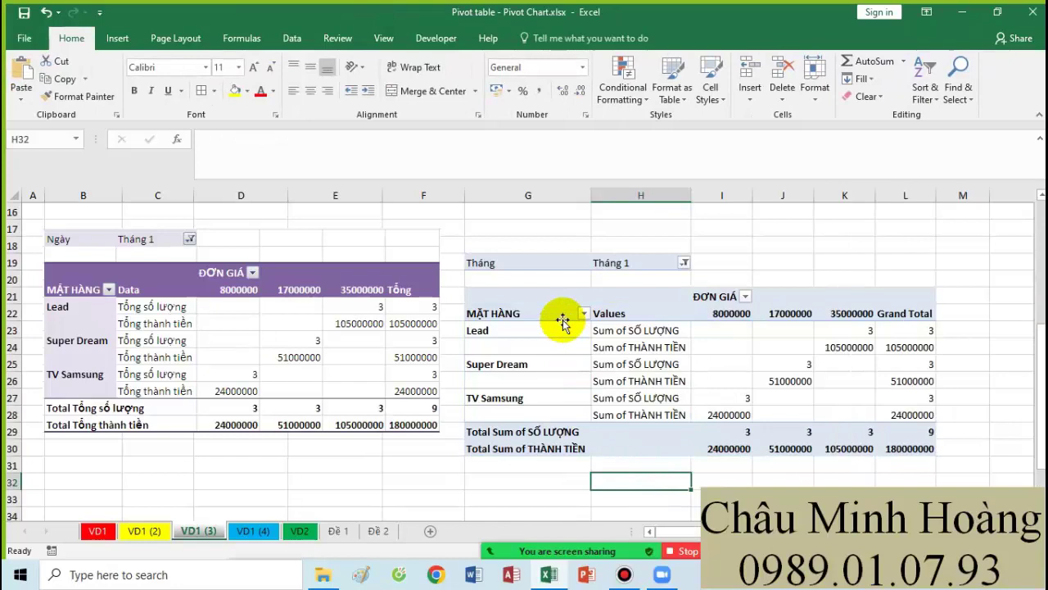
Step: Rename the pivot table's report filter label to Ngày and its Values header to Data
left_click(532, 264)
type("Nga")
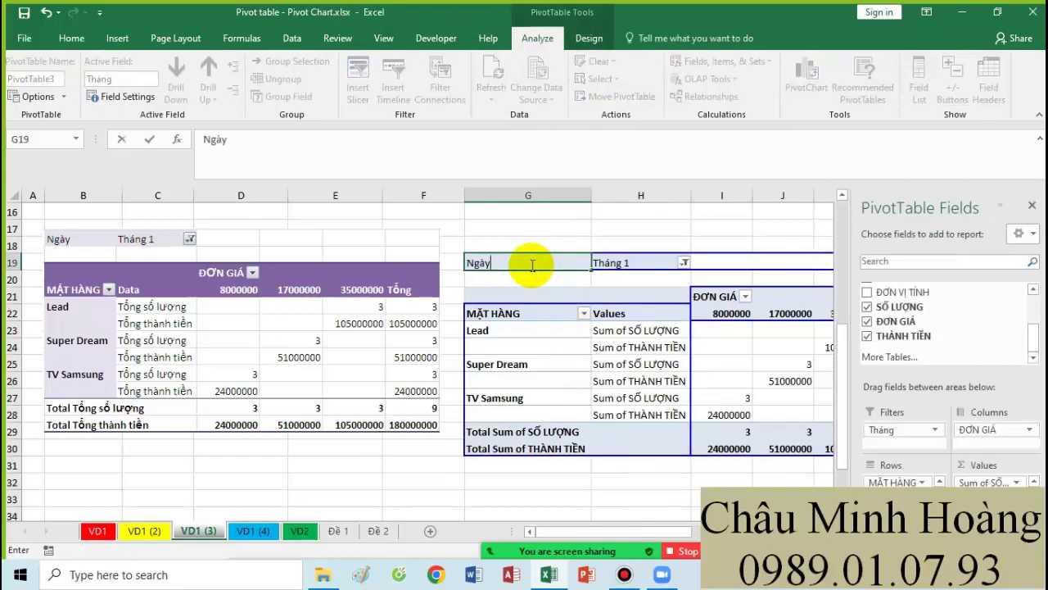
key("Return")
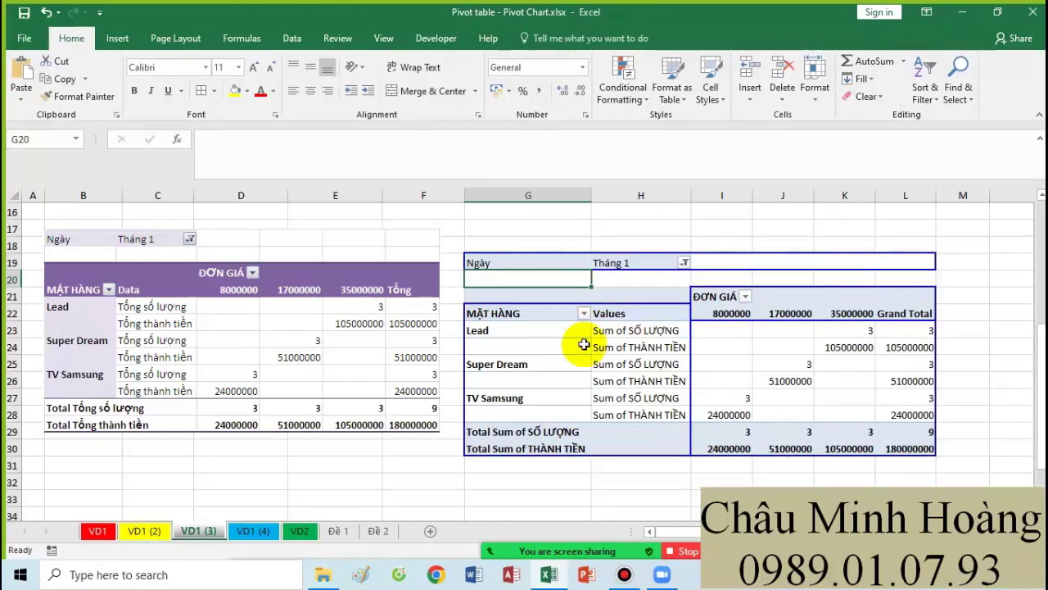
left_click(631, 304)
left_click(629, 315)
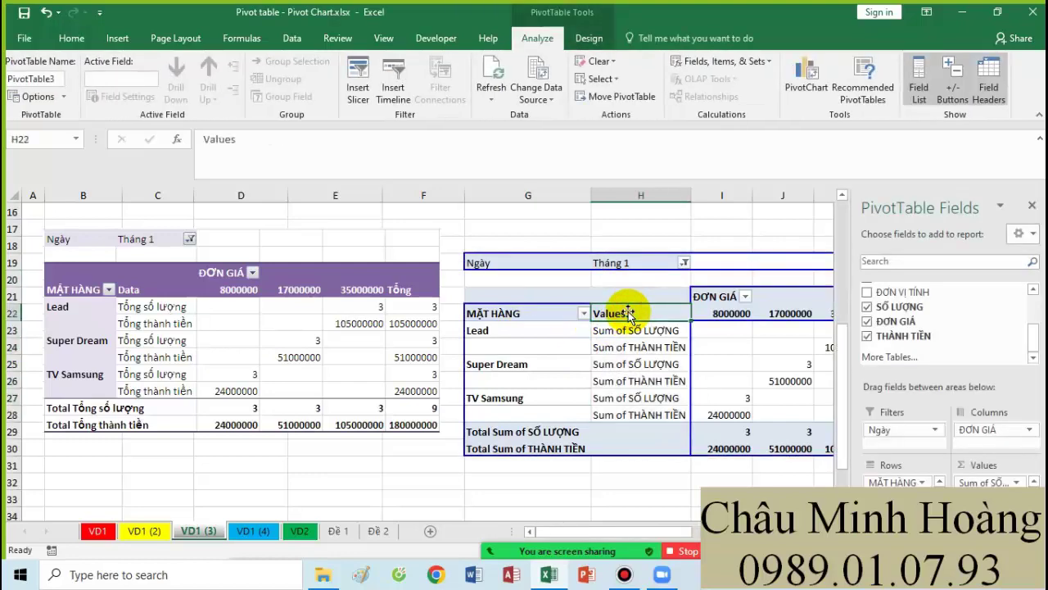
type("Da")
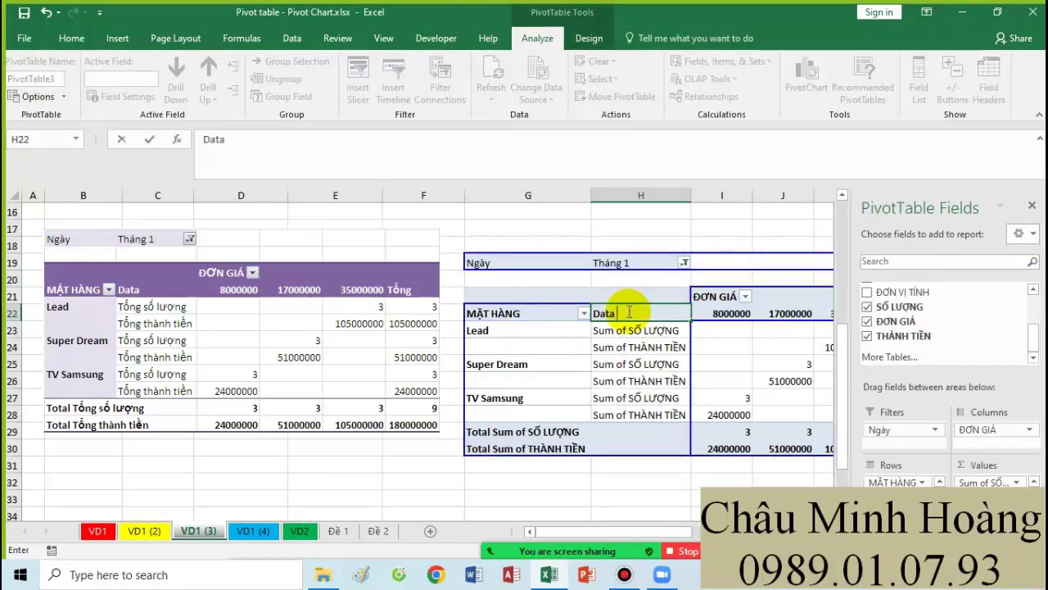
type("ta")
key("Return")
left_click(615, 459)
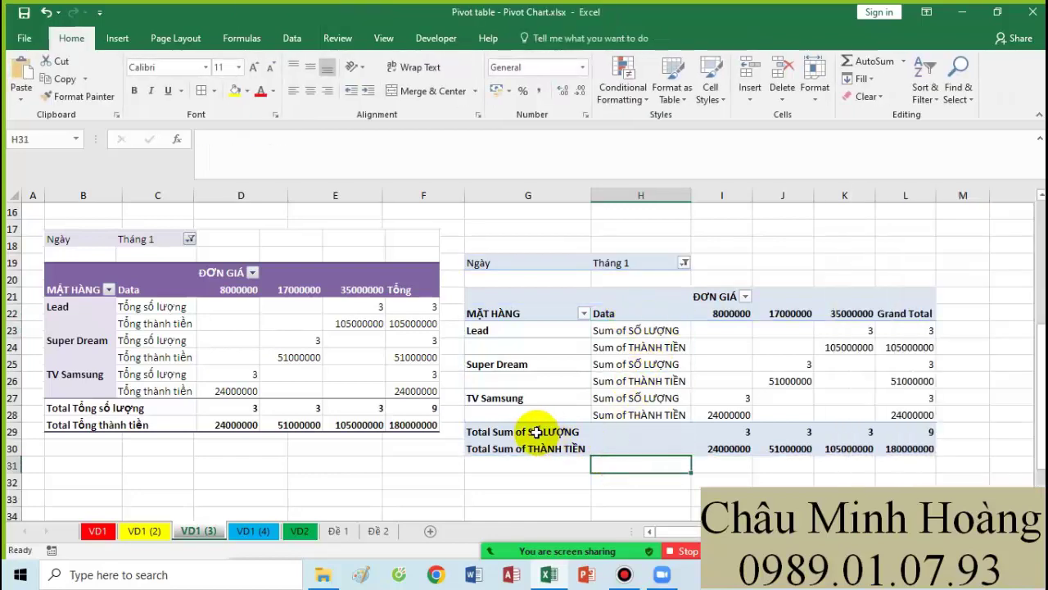
Step: Close the field list and rename the pivot table's Grand Total column header to Tổng
left_click(881, 316)
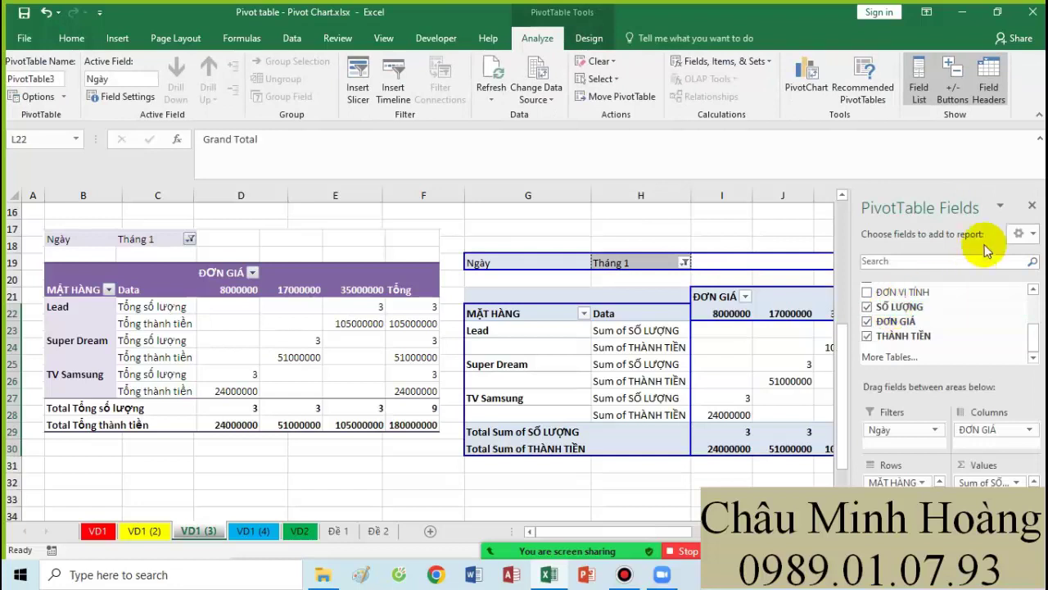
left_click(1031, 205)
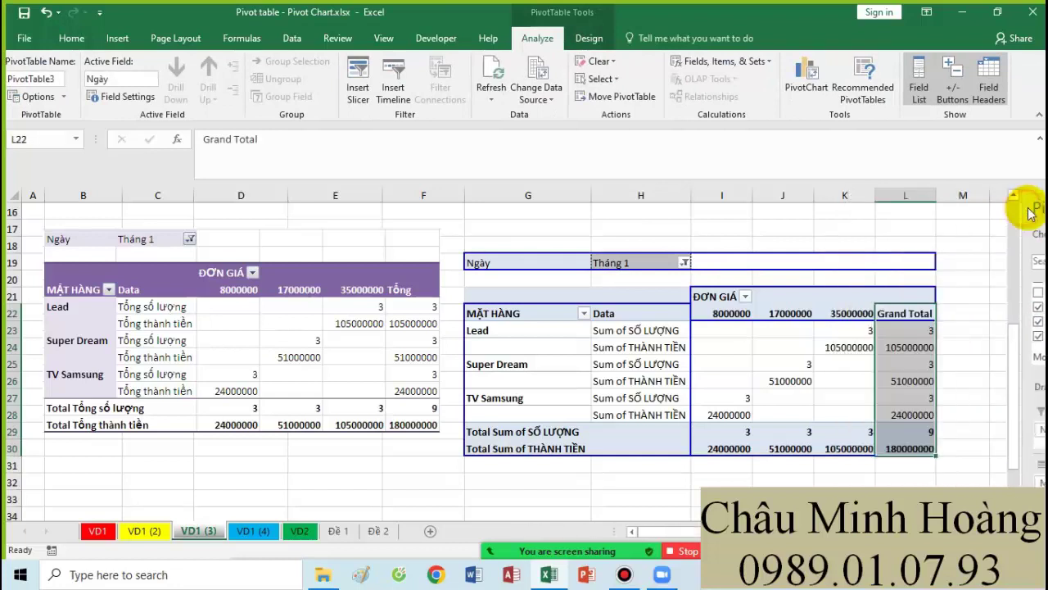
left_click(915, 314)
type("Tôn")
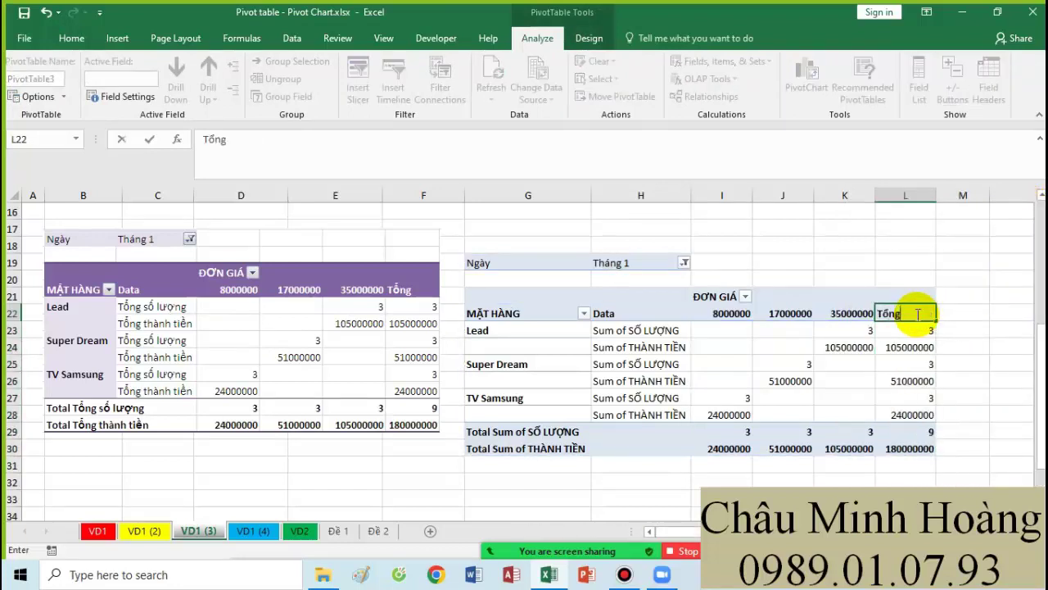
type("g")
key("Return")
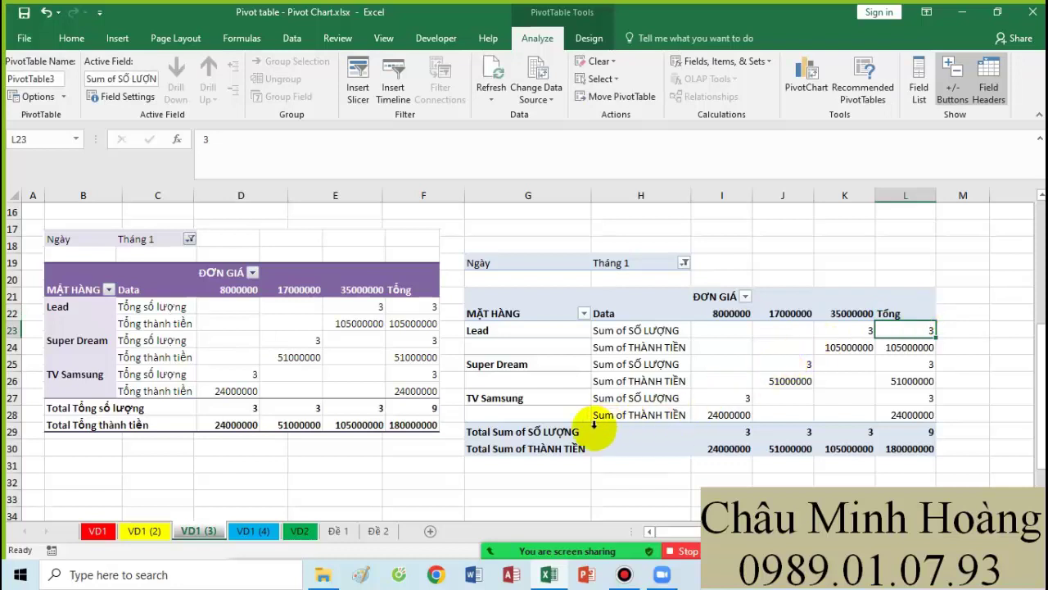
Step: Try to overwrite the SỐ LƯỢNG total row's label directly in cell G29
left_click(543, 431)
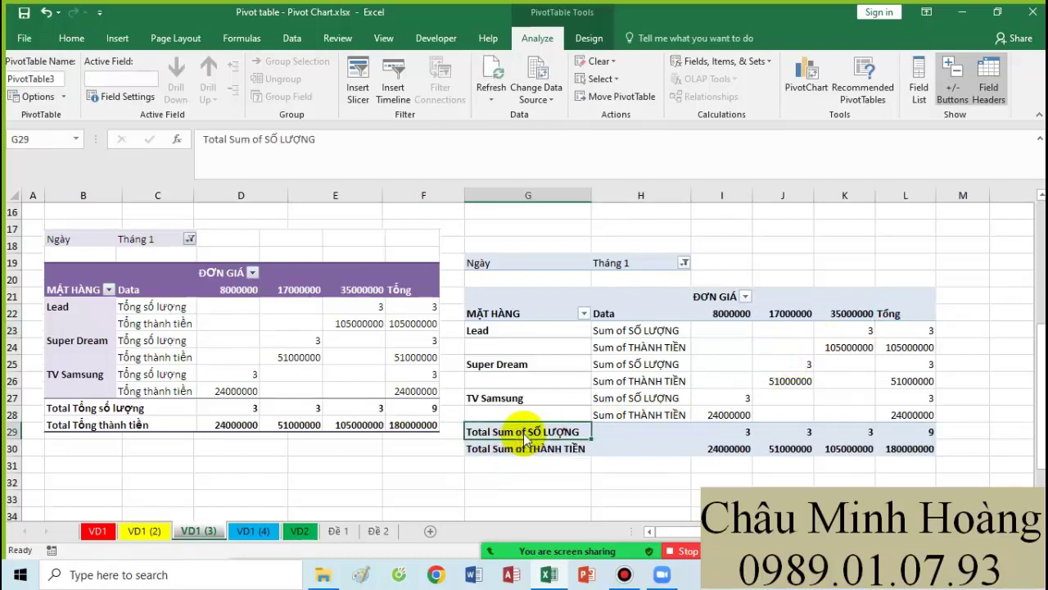
type("T")
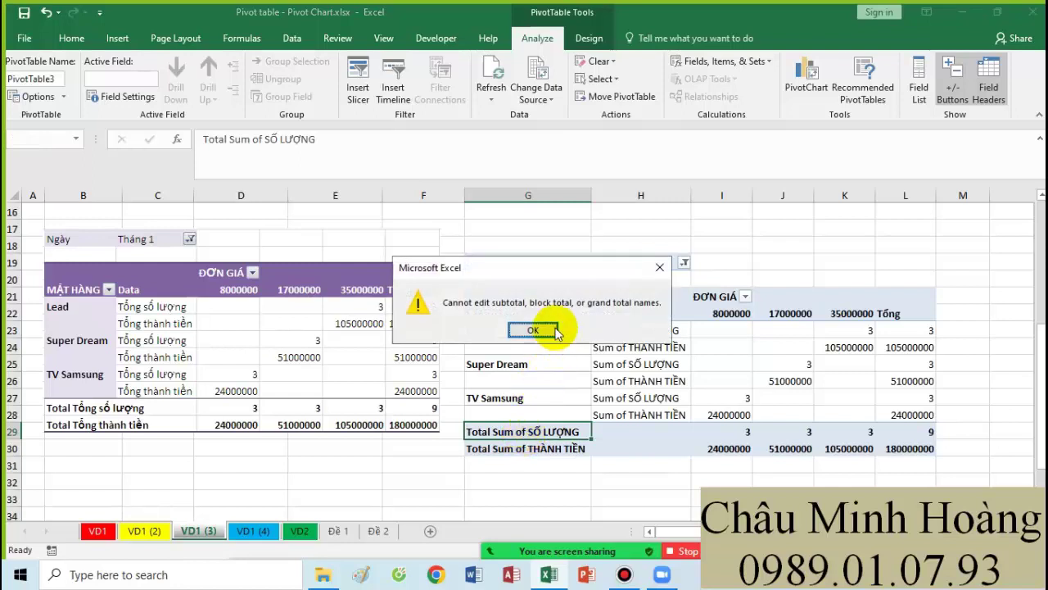
left_click(553, 330)
Step: Change the custom name of the SỐ LƯỢNG value field to Total SỐ LƯỢNG
right_click(537, 431)
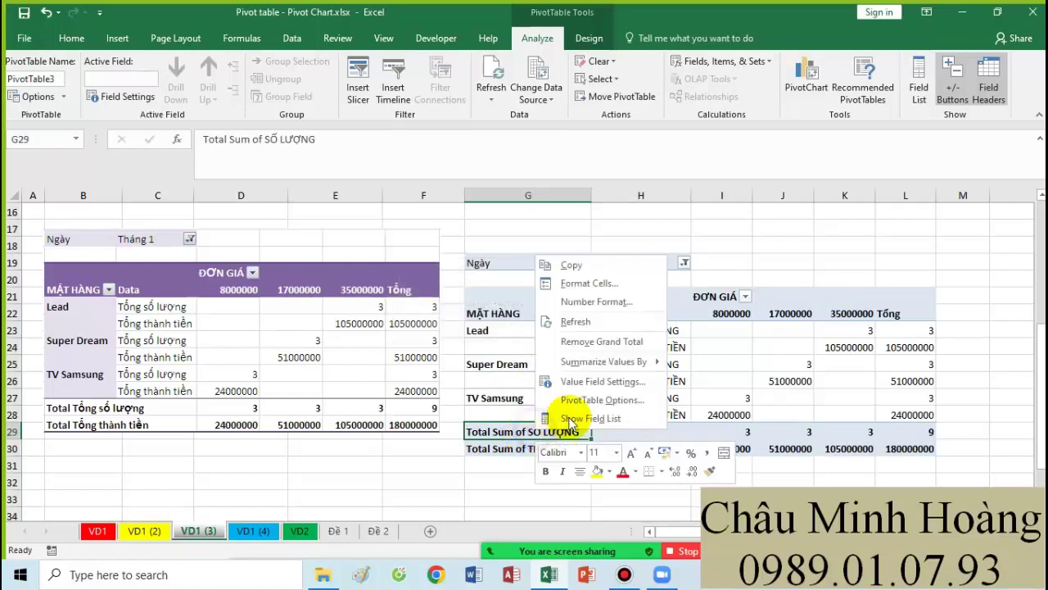
left_click(600, 388)
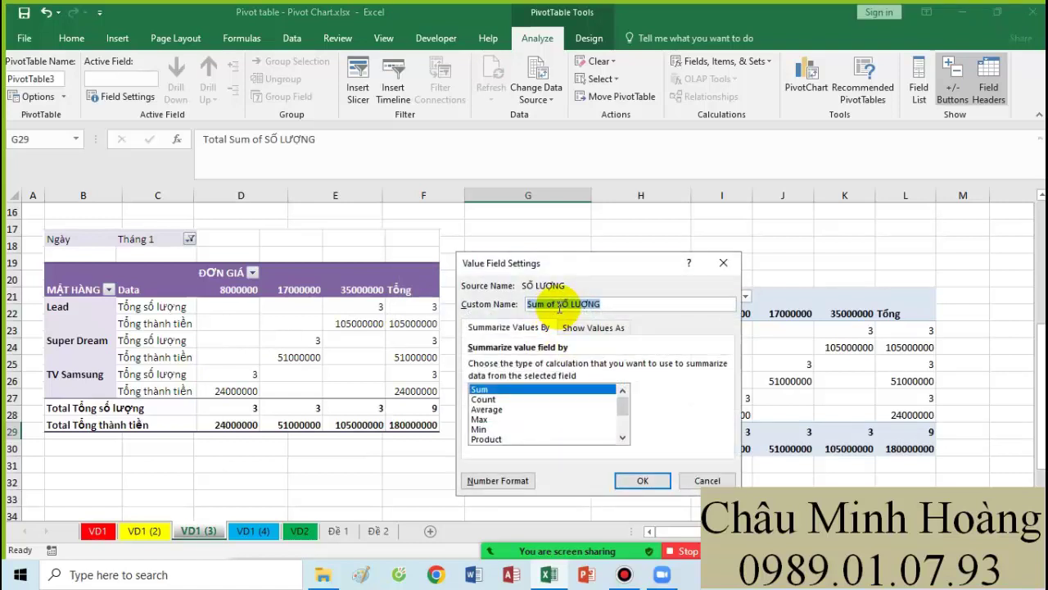
left_click_drag(560, 307, 514, 307)
type("To")
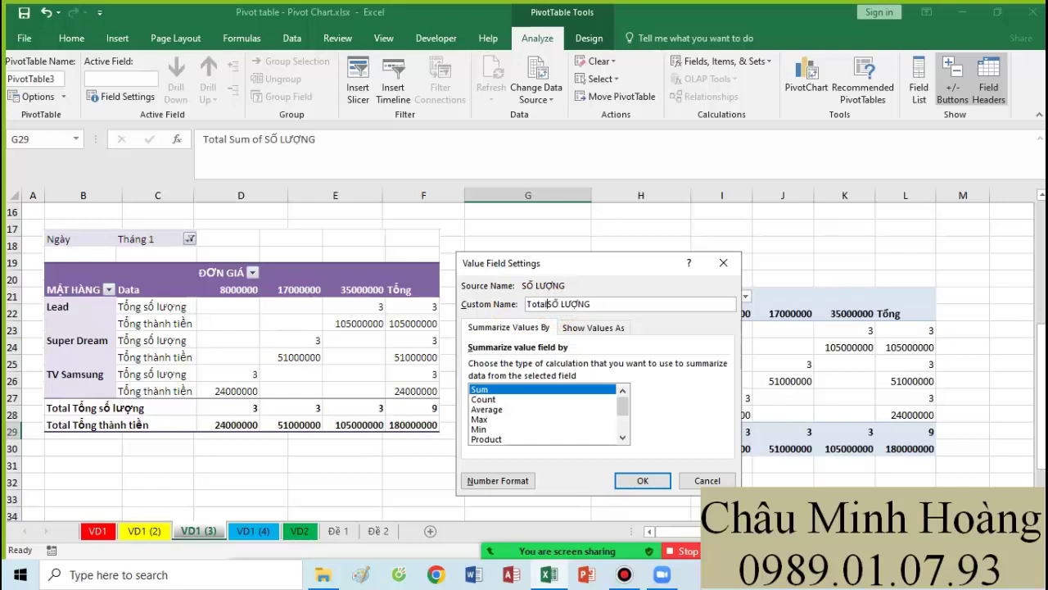
type("tal")
key("Return")
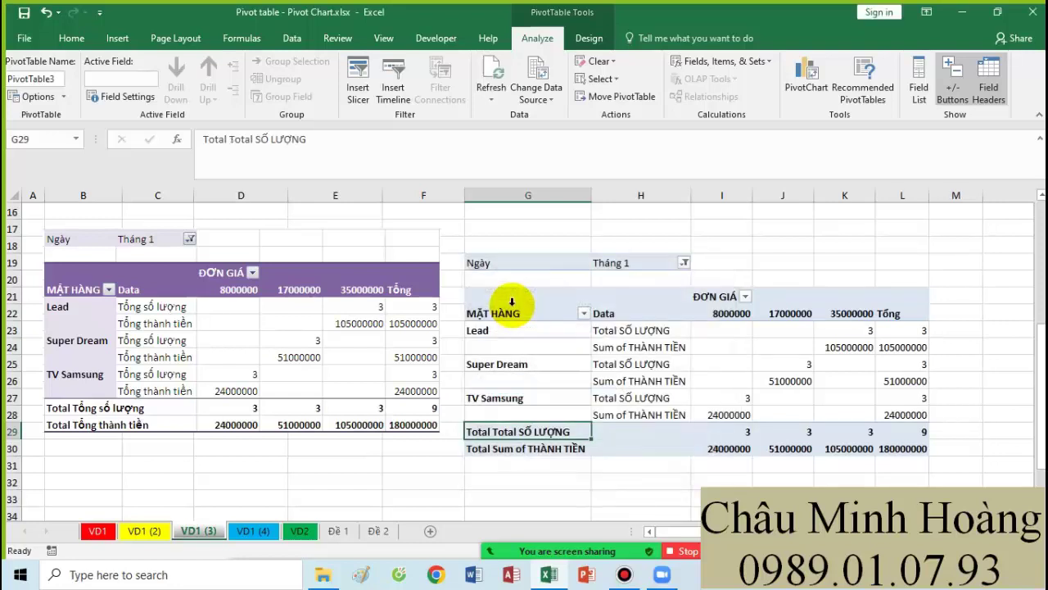
Step: Set the custom name of the SỐ LƯỢNG value field to Tổng số lượng
right_click(524, 434)
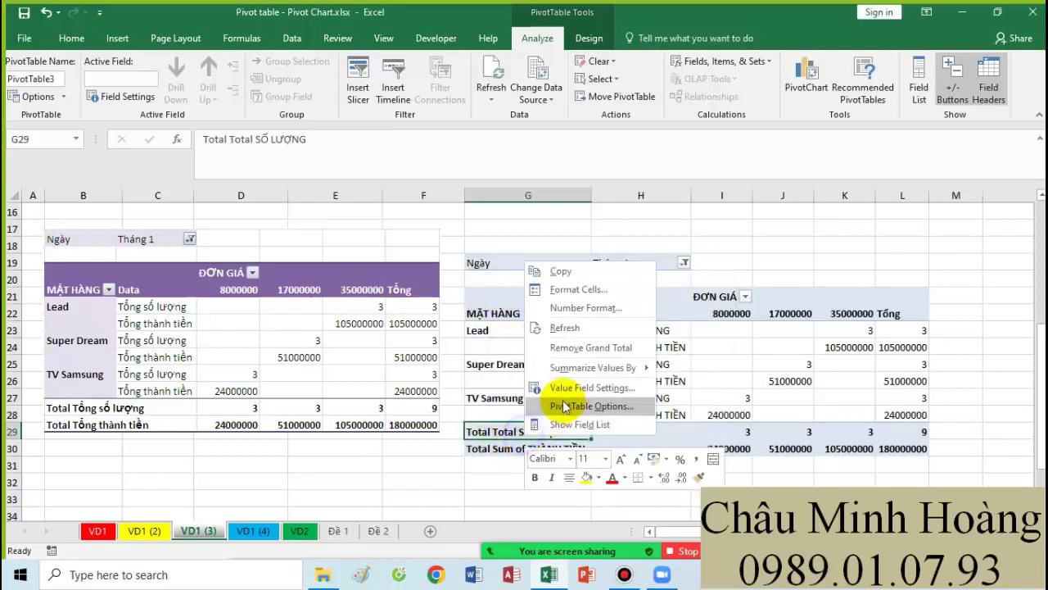
left_click(583, 387)
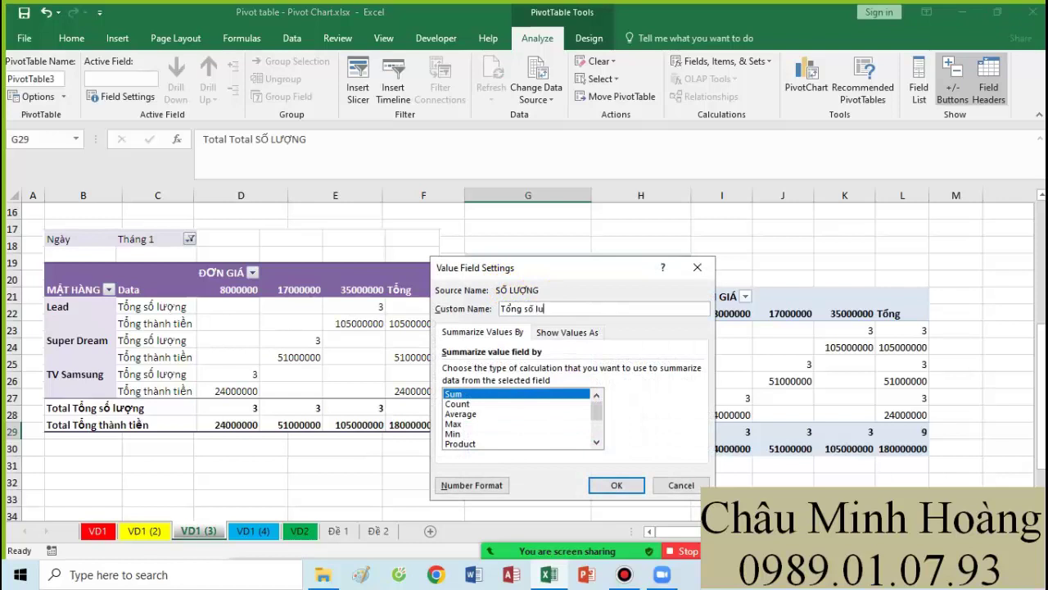
type("Tổng số lượng")
key("Return")
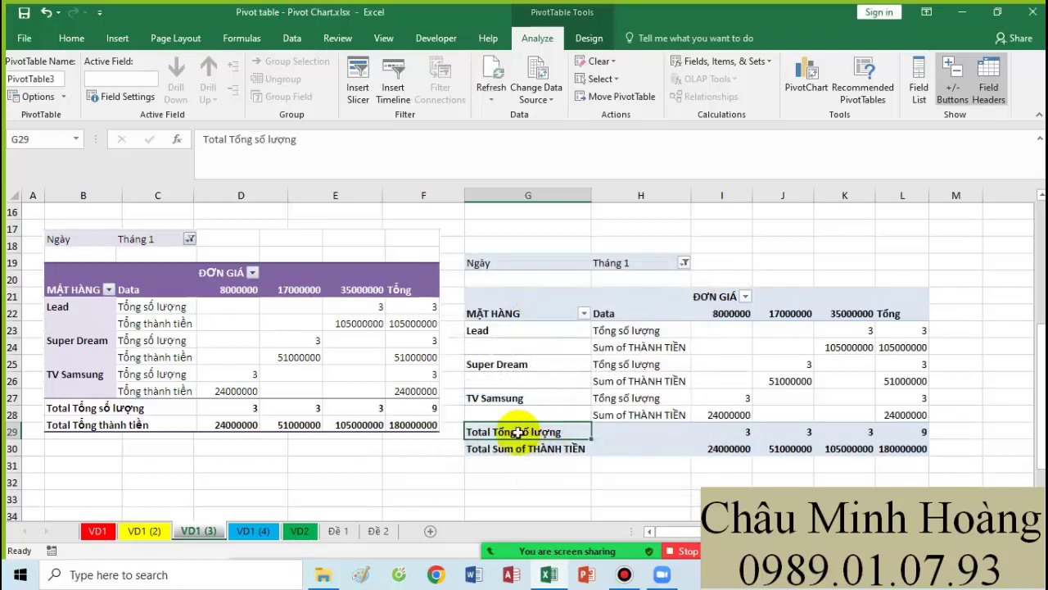
Step: Set the custom name of the THÀNH TIỀN value field to Tổng thành tiền
left_click(542, 447)
right_click(543, 447)
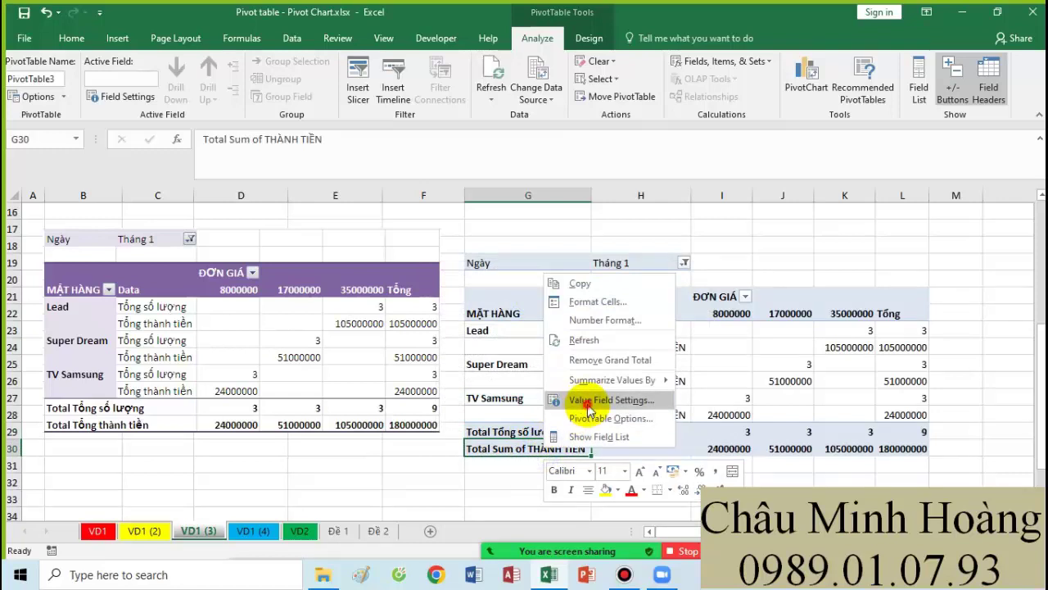
left_click(589, 401)
type("thành tiền")
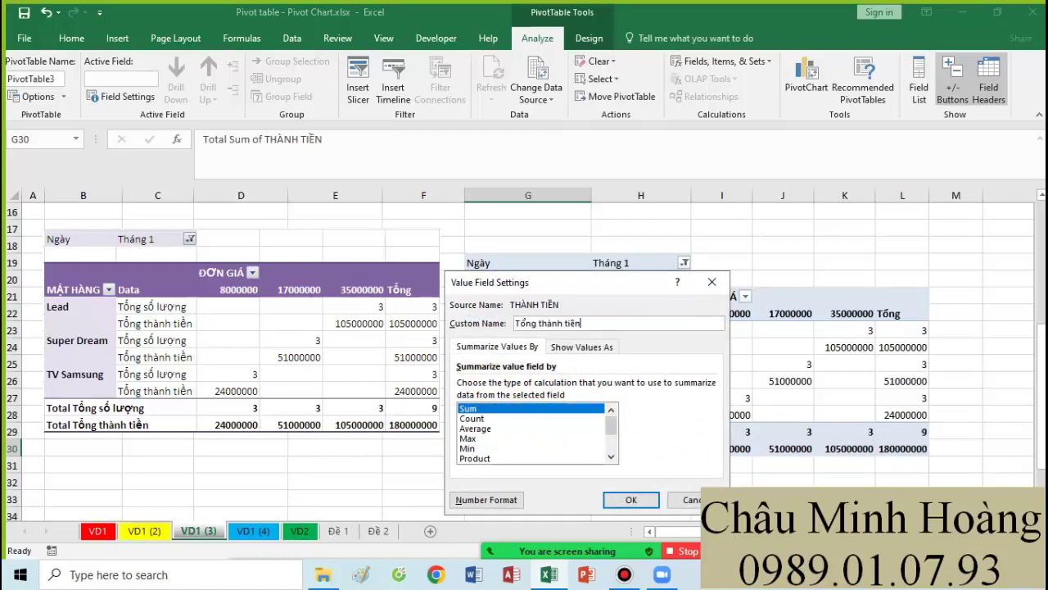
key("Return")
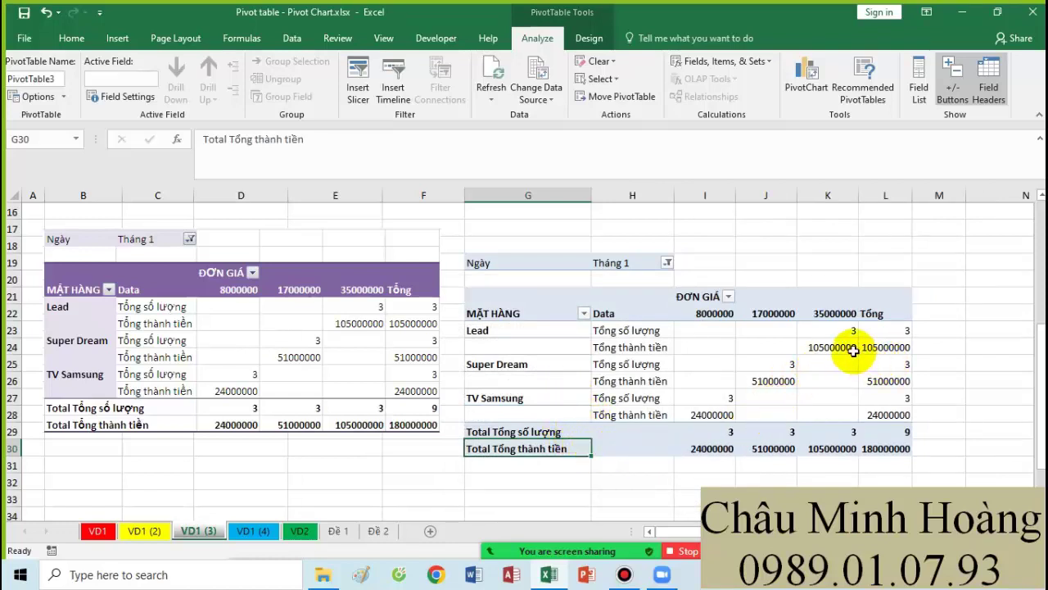
Step: Review the pivot table's display options and the value field settings of Tổng số lượng without changing them
left_click(733, 365)
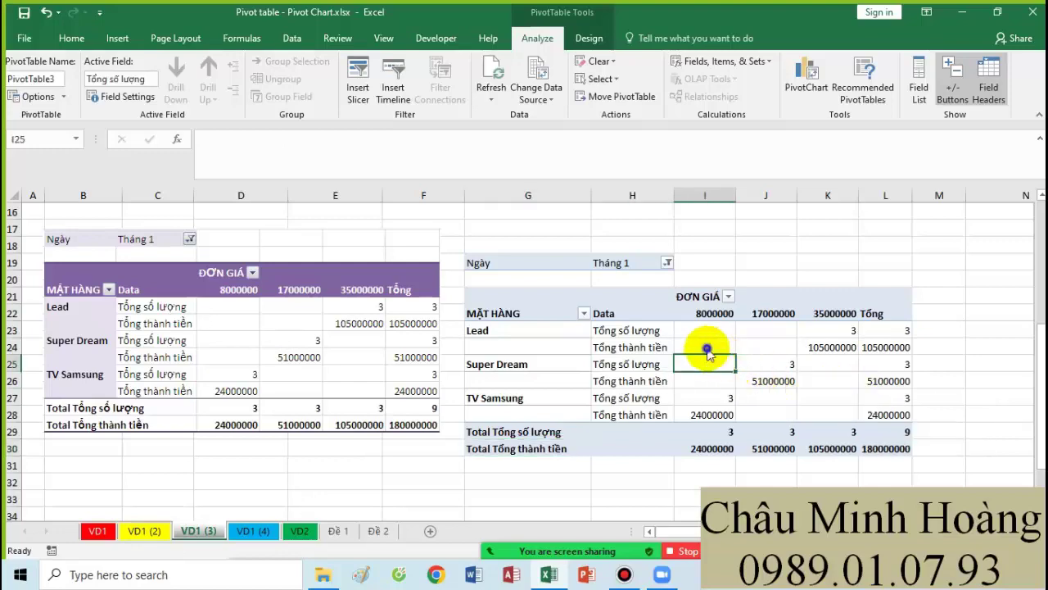
right_click(706, 347)
left_click(729, 320)
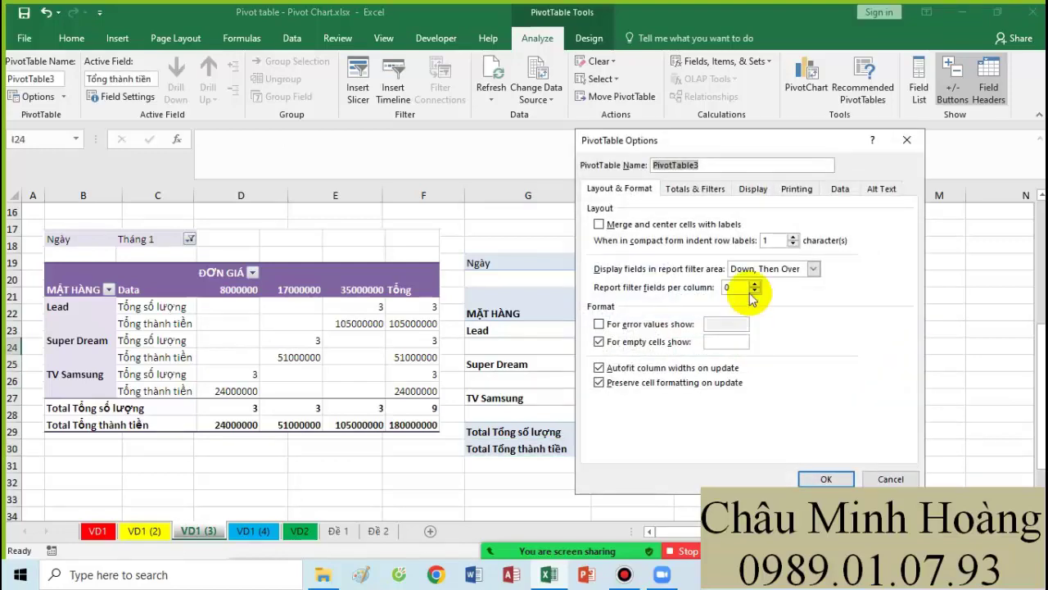
left_click(748, 190)
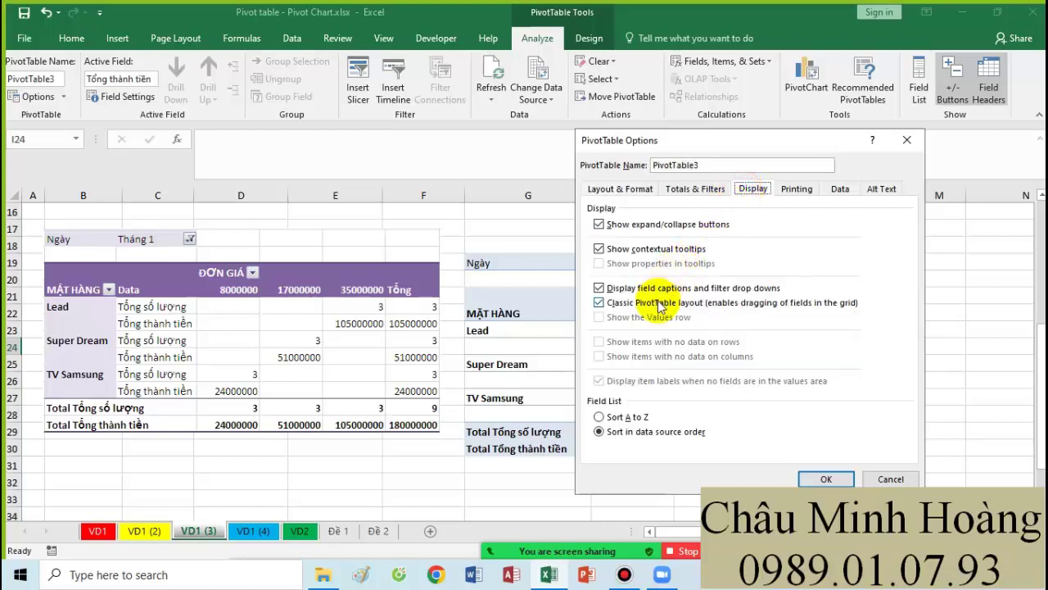
left_click(907, 140)
left_click(531, 431)
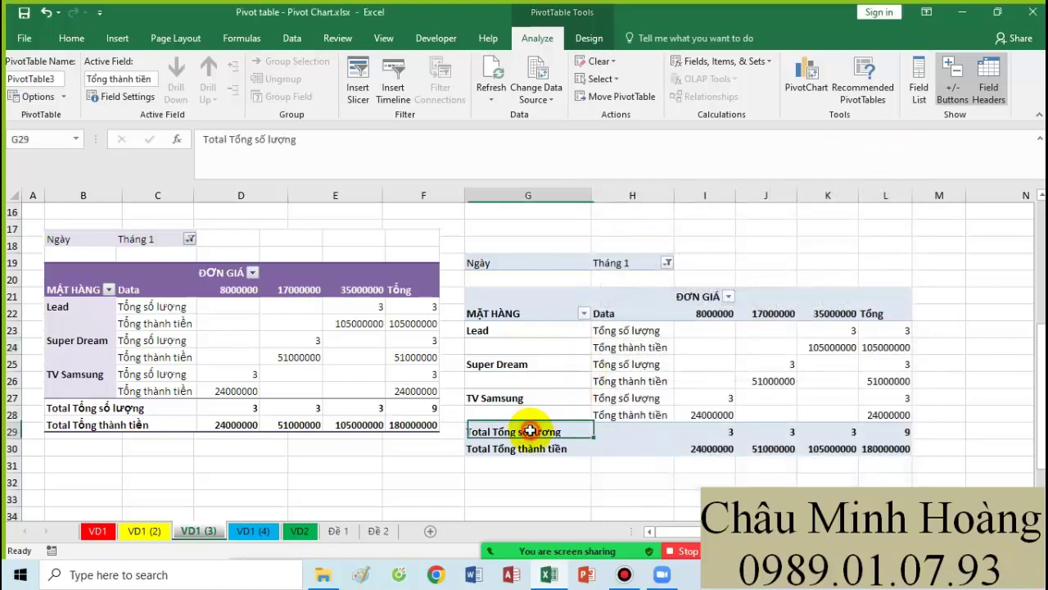
right_click(531, 431)
left_click(584, 384)
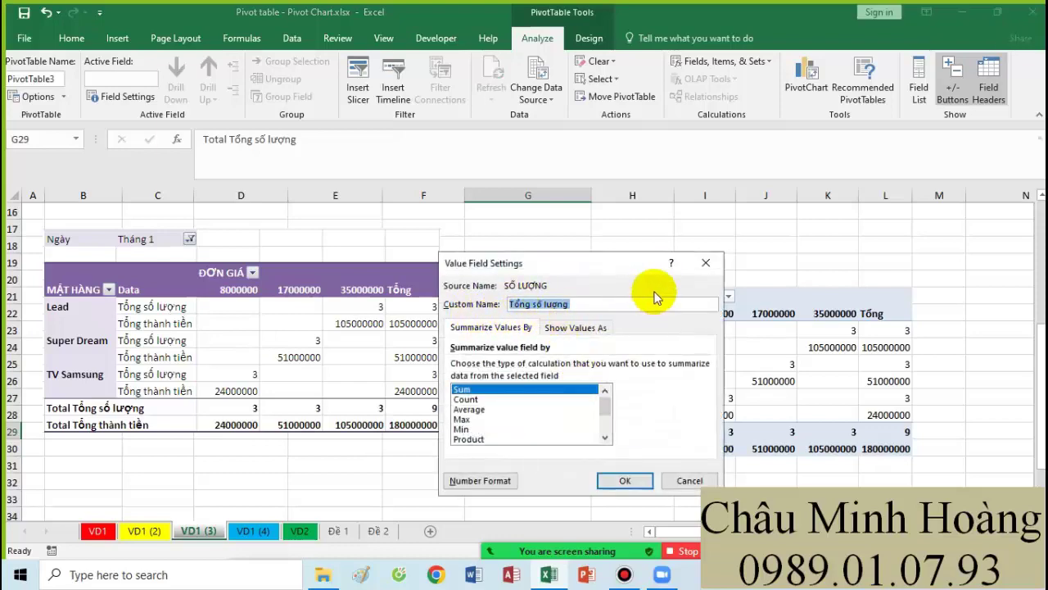
left_click(704, 264)
Step: Go to the VD1 (4) sheet
left_click(245, 532)
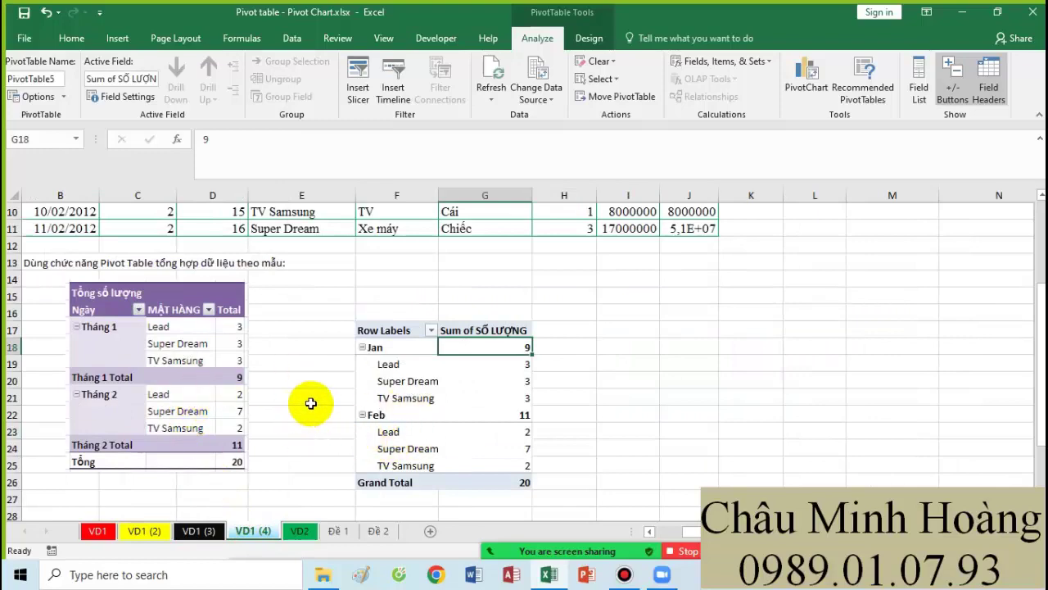
Step: Change the tháng formula in C3 to ="Tháng "&MONTH(B3) and fill it down to C11
scroll(311, 402, "up", 3)
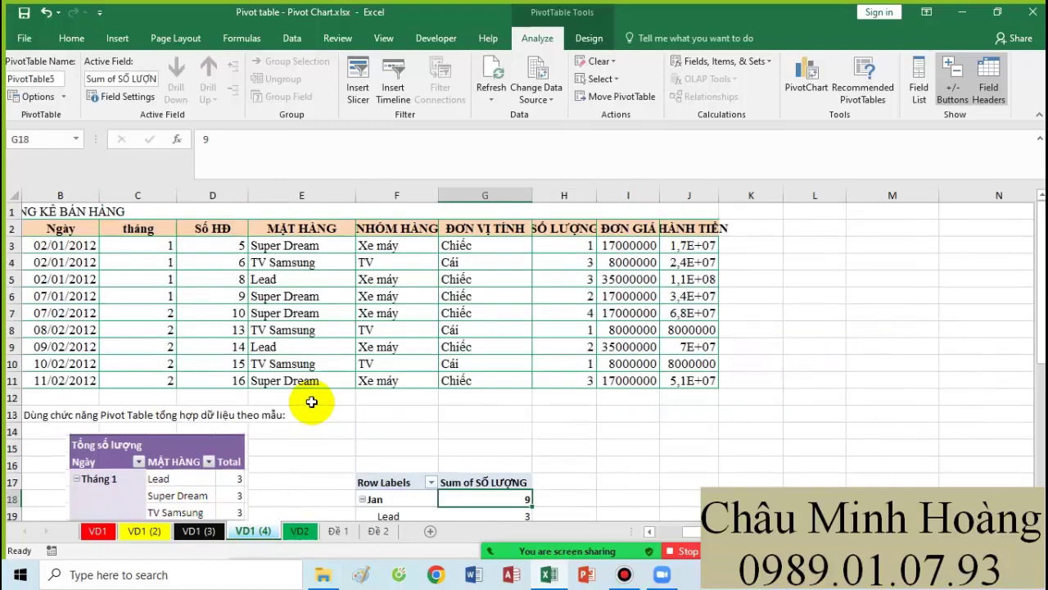
left_click(151, 246)
double_click(152, 246)
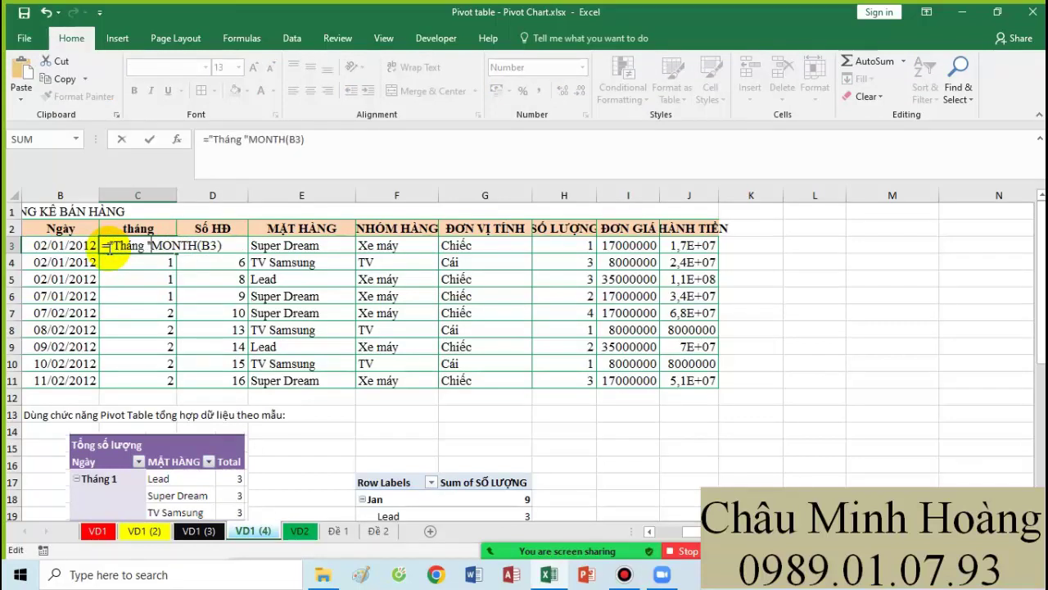
type("\"Tháng \"&")
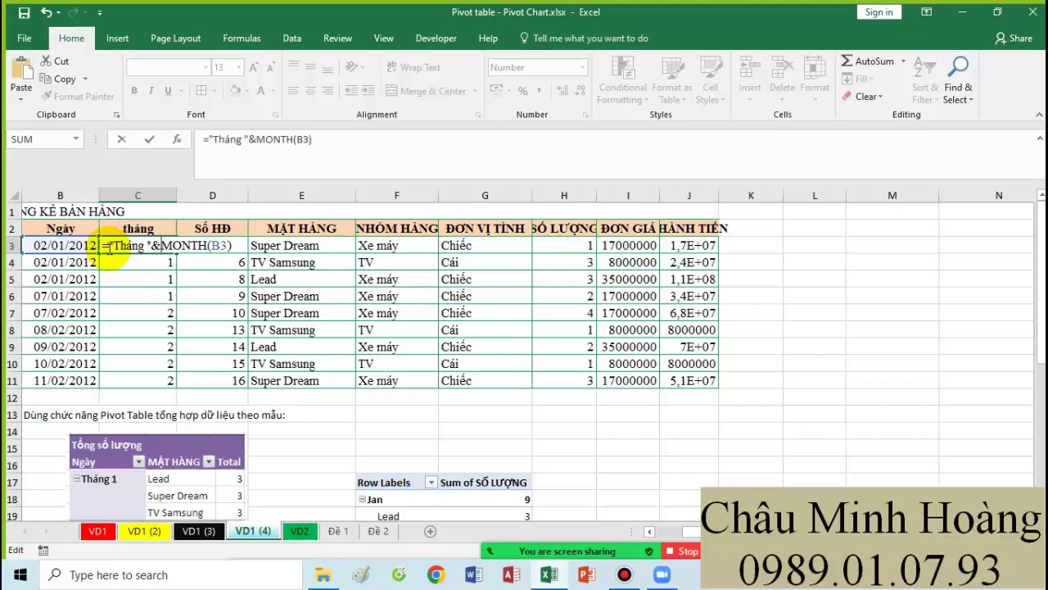
key("Return")
left_click(129, 248)
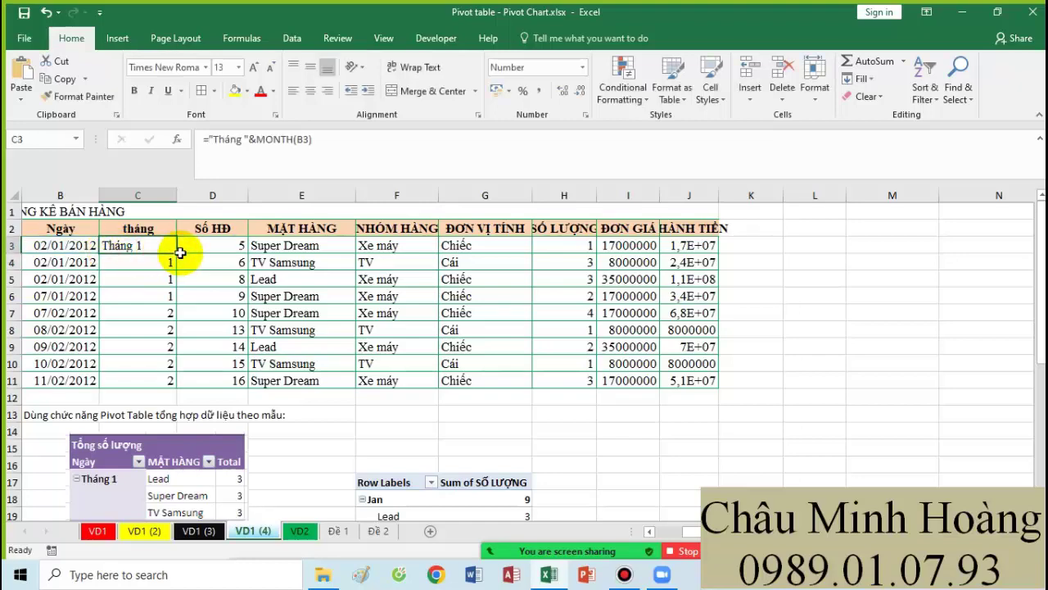
left_click_drag(176, 253, 177, 385)
Step: Switch the existing month-grouped pivot table to the classic PivotTable layout
scroll(409, 369, "down", 3)
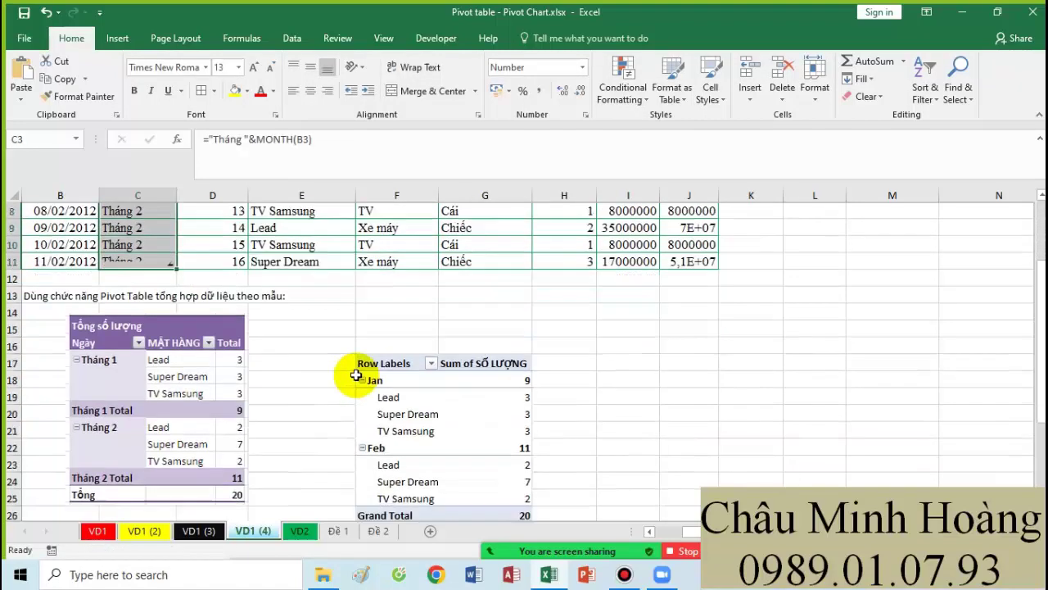
left_click(413, 382)
right_click(417, 382)
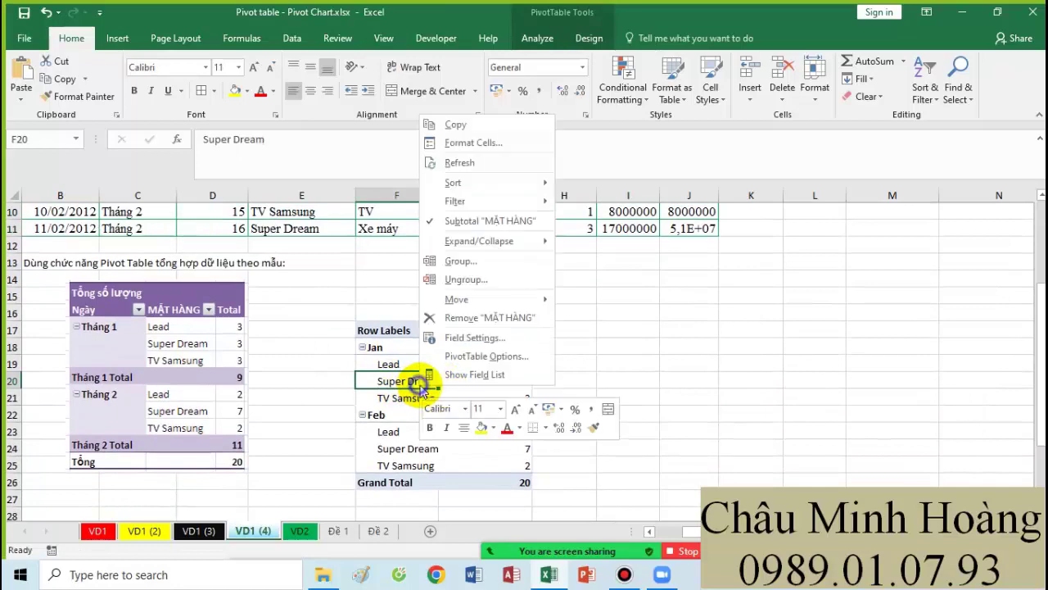
left_click(484, 355)
left_click(475, 218)
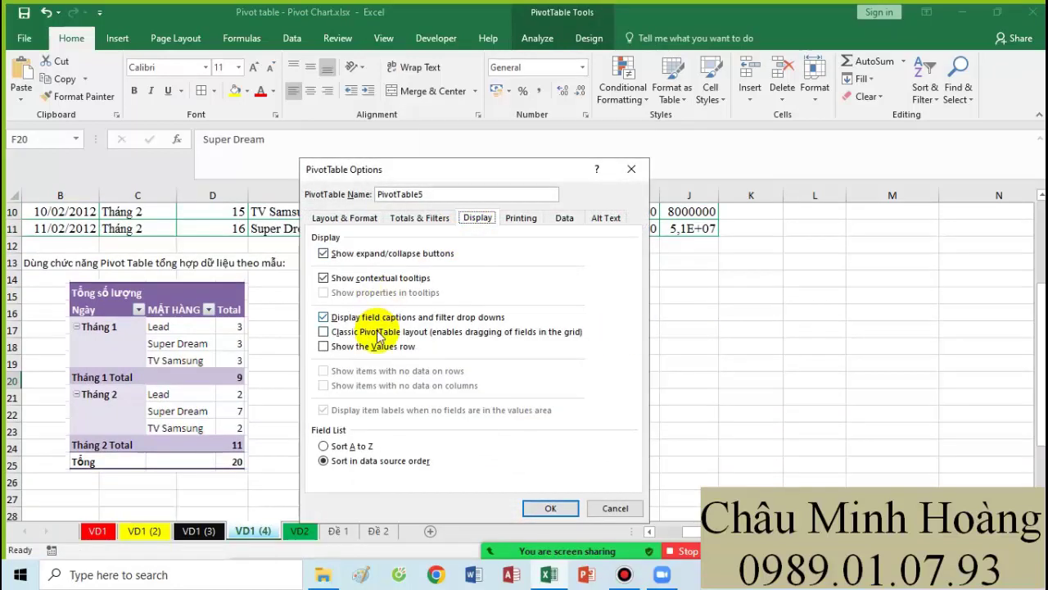
left_click(548, 506)
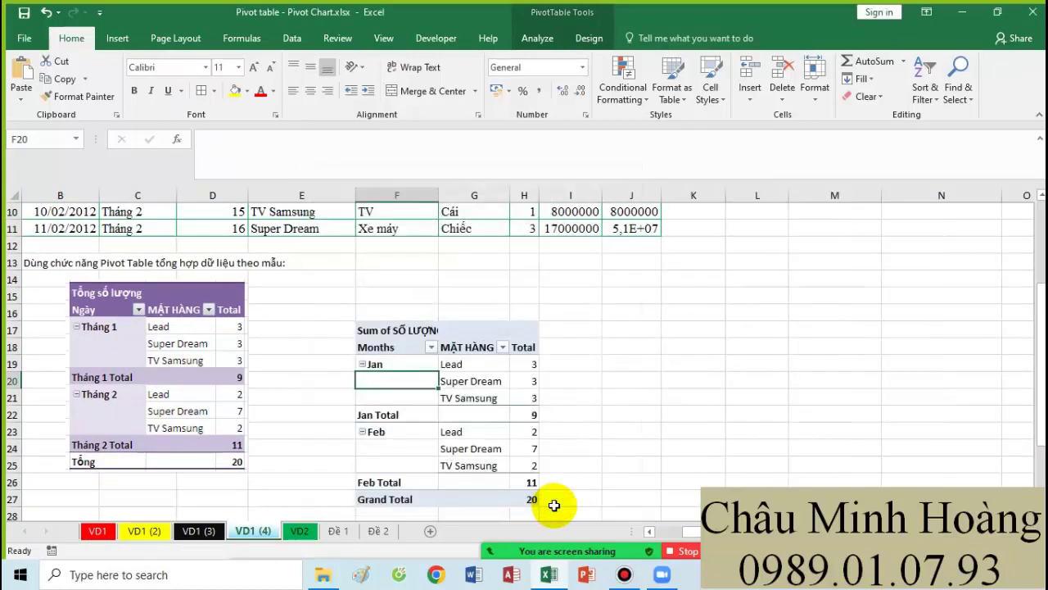
Step: Collapse Jan in the existing pivot table and turn off the Months subtotals
double_click(409, 380)
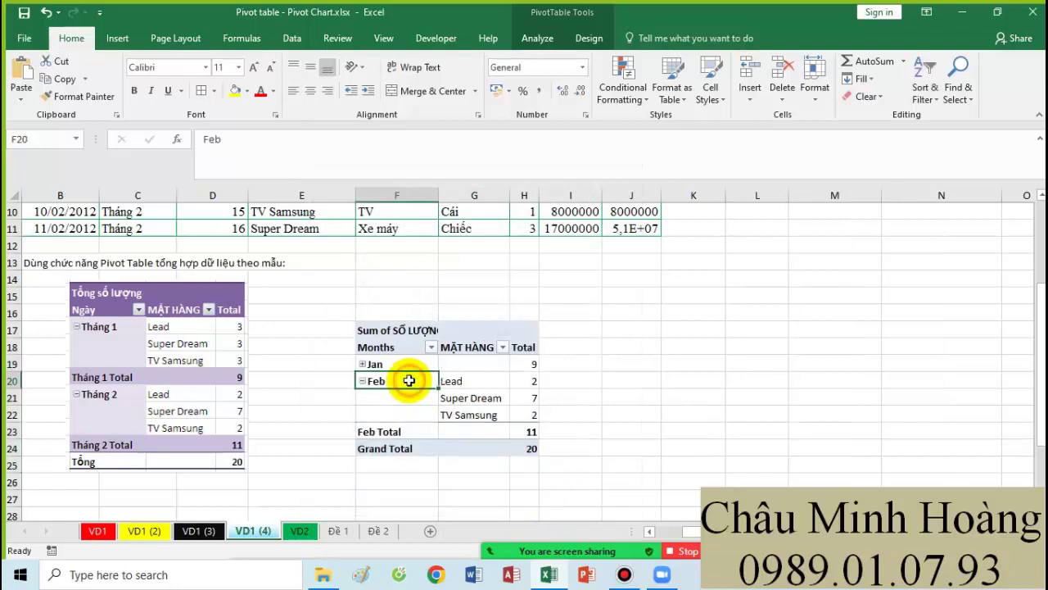
right_click(409, 380)
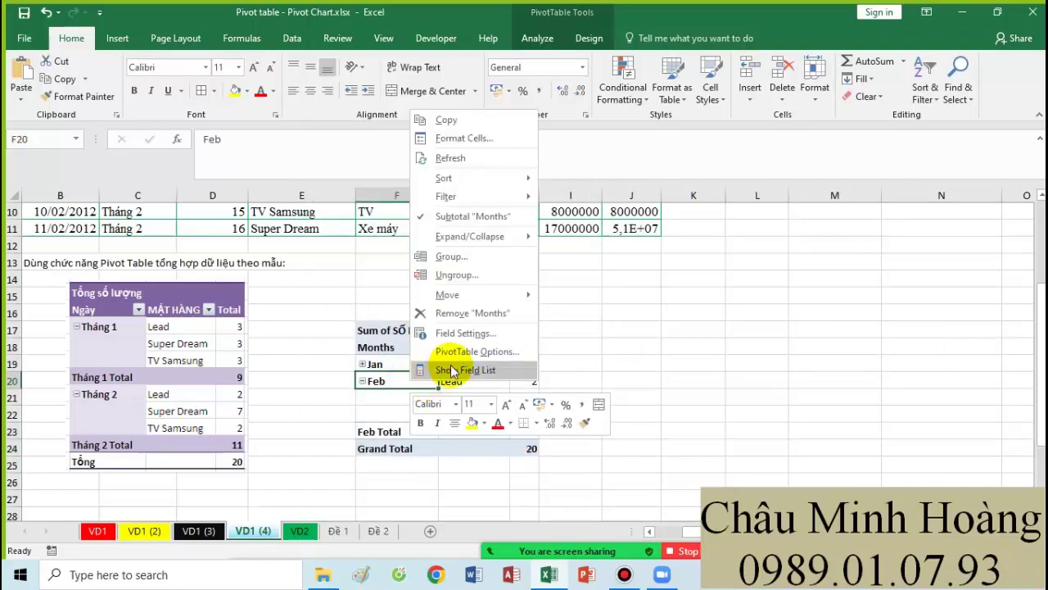
left_click(448, 215)
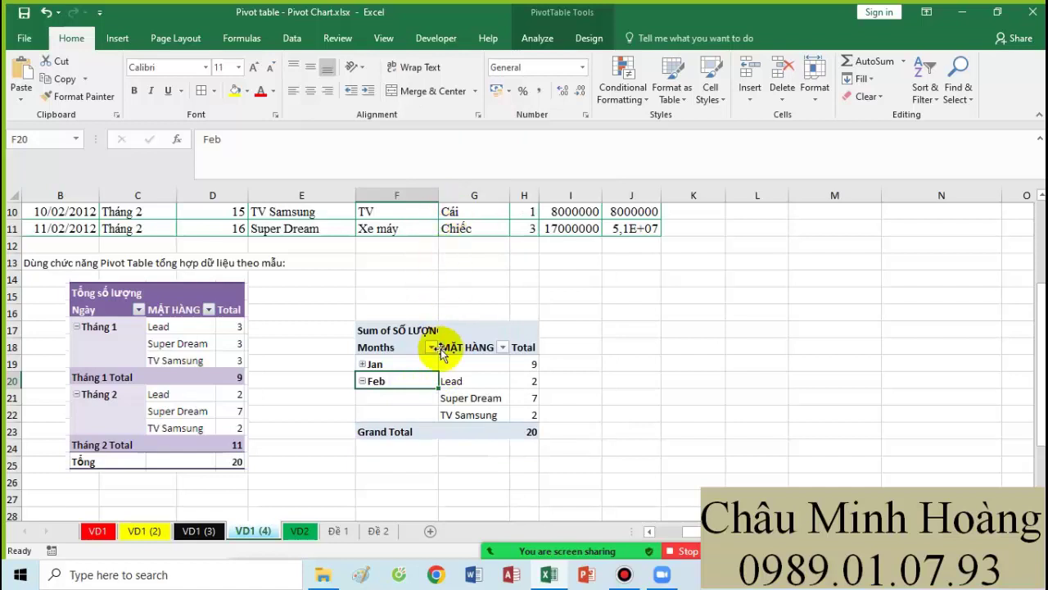
right_click(430, 383)
left_click(334, 298)
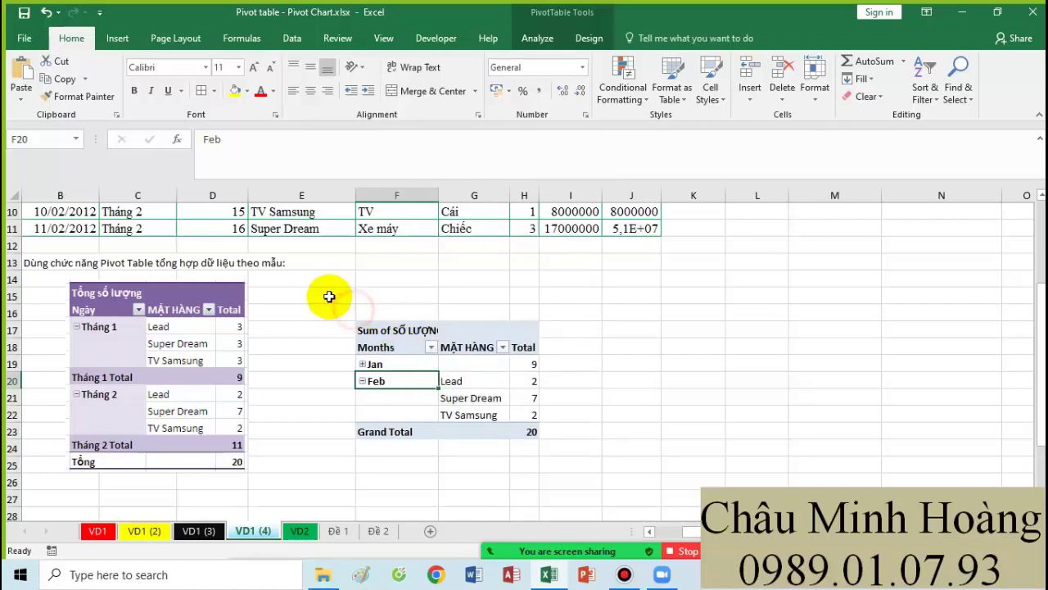
Step: Clear everything in E15:J26 to remove the old pivot table
left_click_drag(328, 297, 651, 485)
left_click(855, 95)
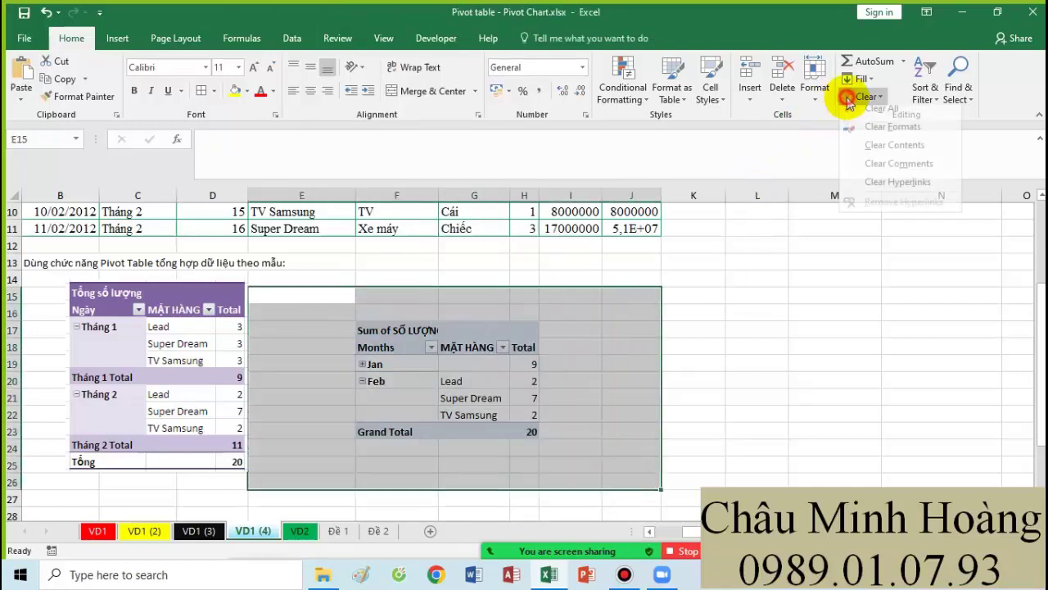
left_click(876, 115)
left_click(614, 350)
Step: Create a pivot table from the data in B2:J11, placed on the existing worksheet at F16
scroll(351, 370, "up", 3)
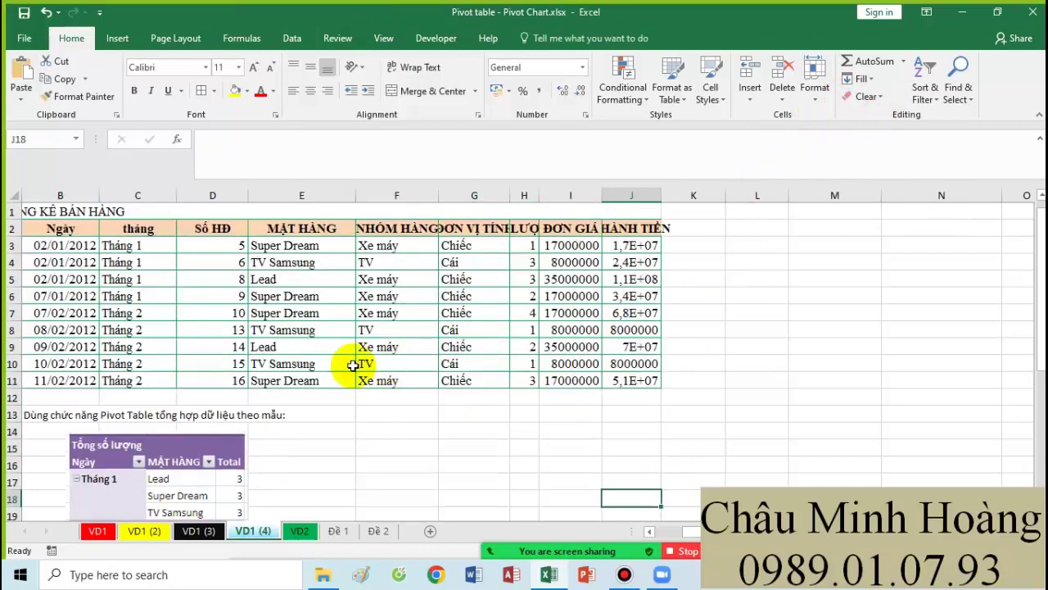
left_click_drag(82, 231, 656, 381)
left_click(117, 39)
left_click(29, 82)
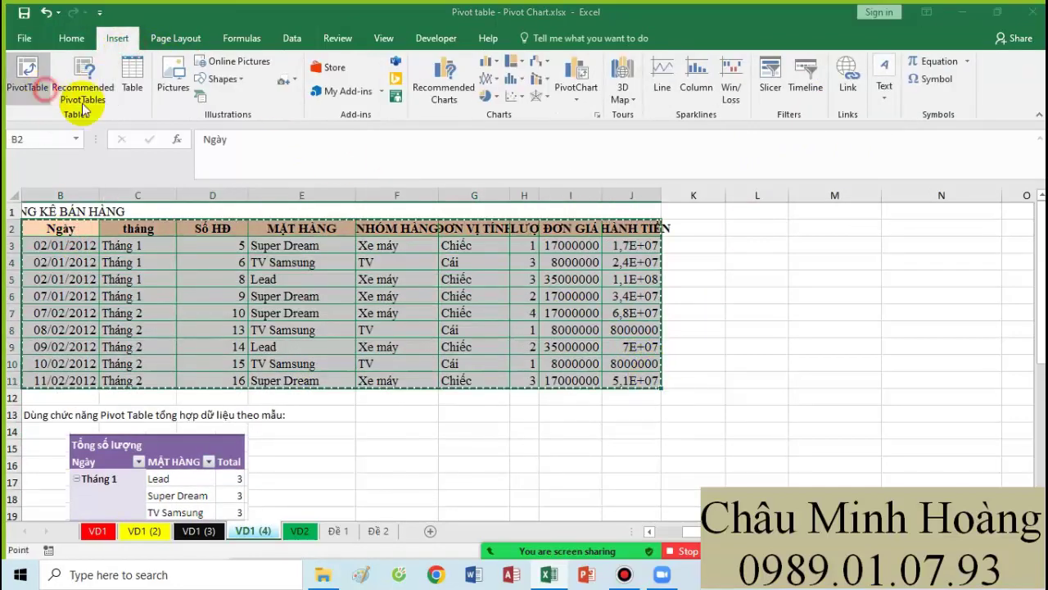
left_click(604, 348)
scroll(467, 363, "down", 2)
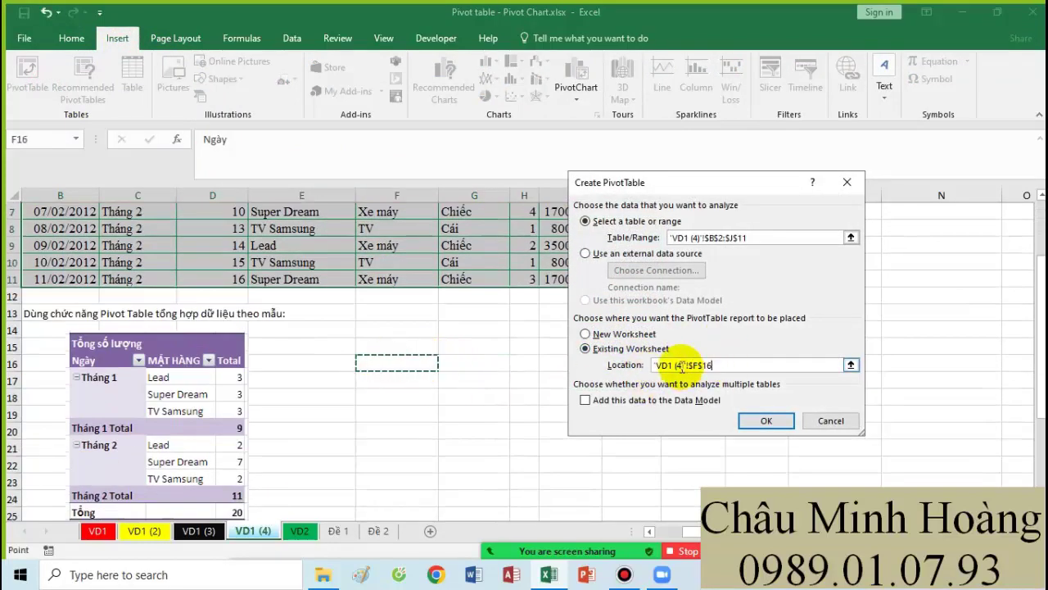
left_click(762, 419)
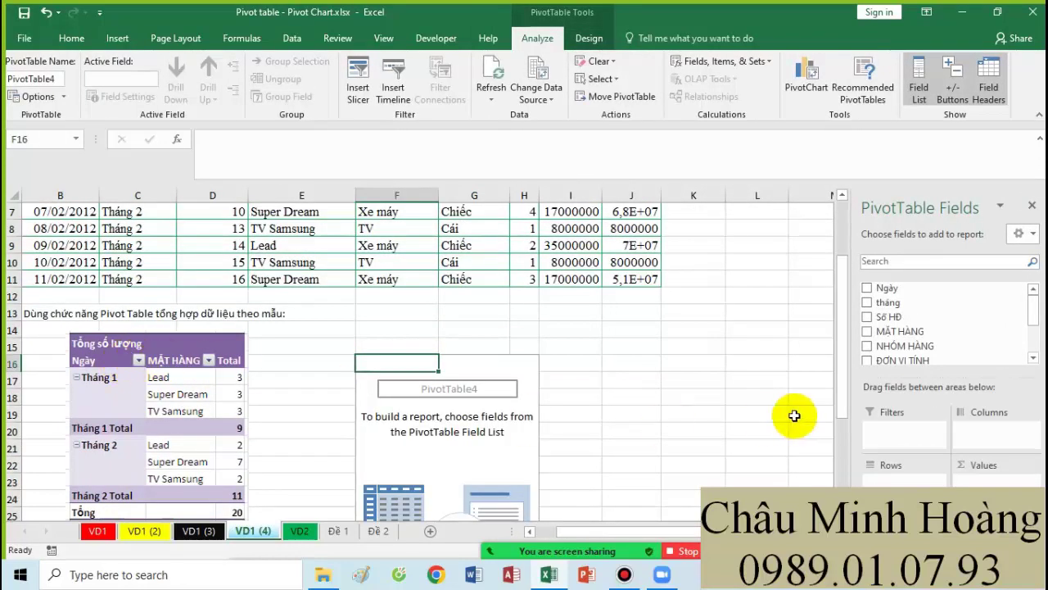
Step: Add SỐ LƯỢNG to the pivot table's values, and tháng followed by MẶT HÀNG to its rows
scroll(893, 336, "down", 2)
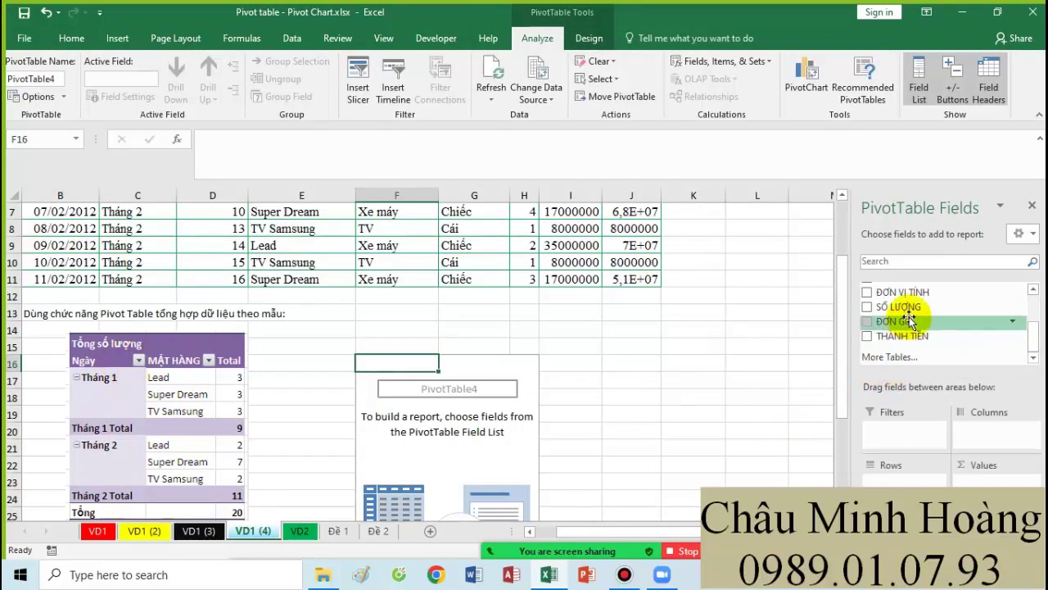
left_click_drag(906, 310, 954, 463)
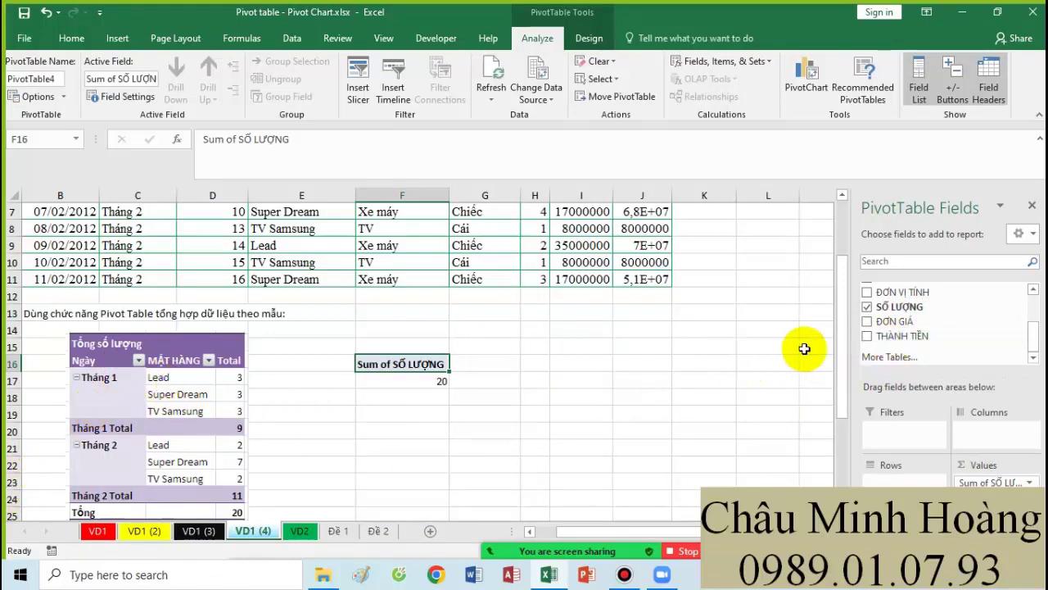
scroll(901, 328, "up", 3)
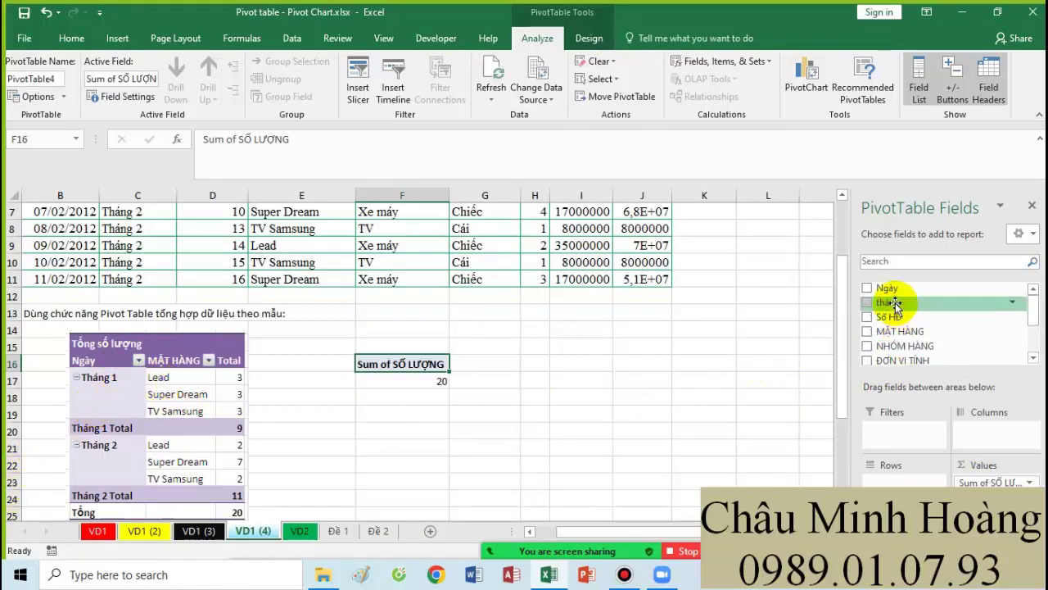
left_click_drag(893, 305, 901, 482)
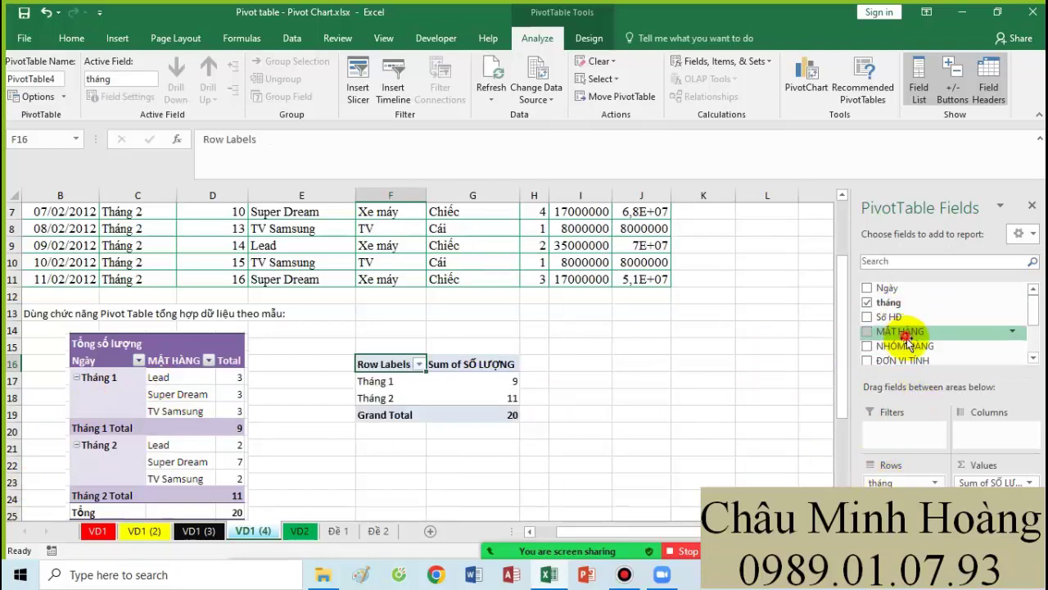
left_click_drag(905, 337, 901, 483)
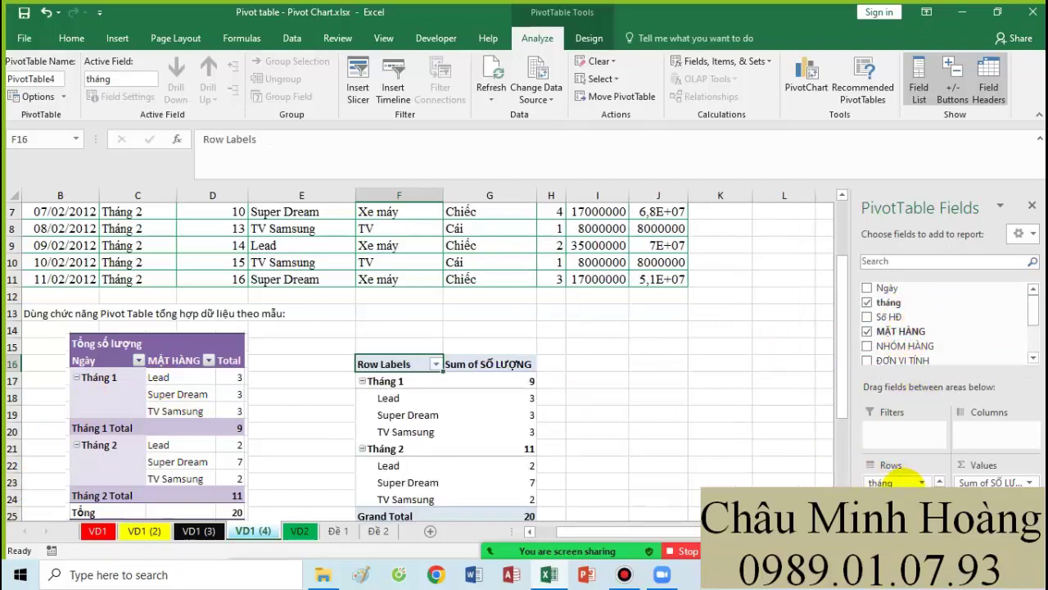
Step: Enable the classic PivotTable layout in the new pivot table's display options
left_click(423, 448)
right_click(424, 449)
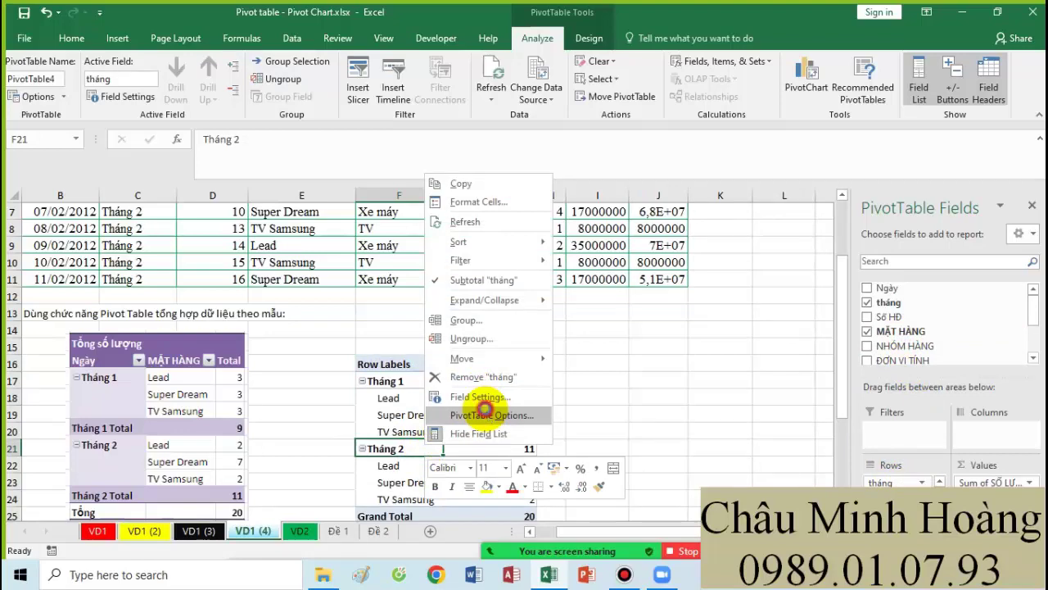
left_click(484, 414)
left_click(488, 246)
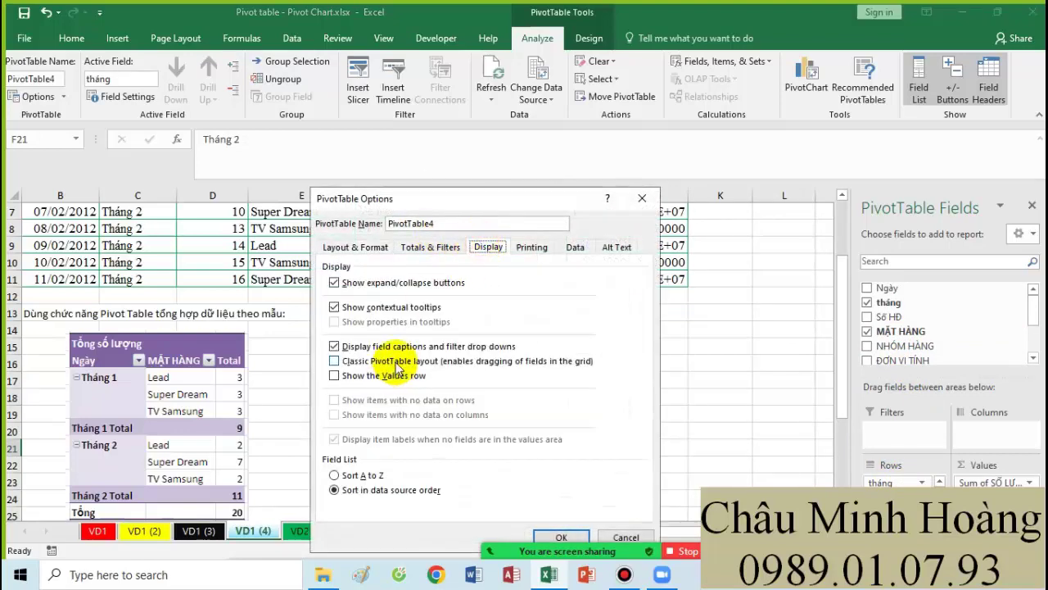
left_click(395, 361)
left_click(563, 536)
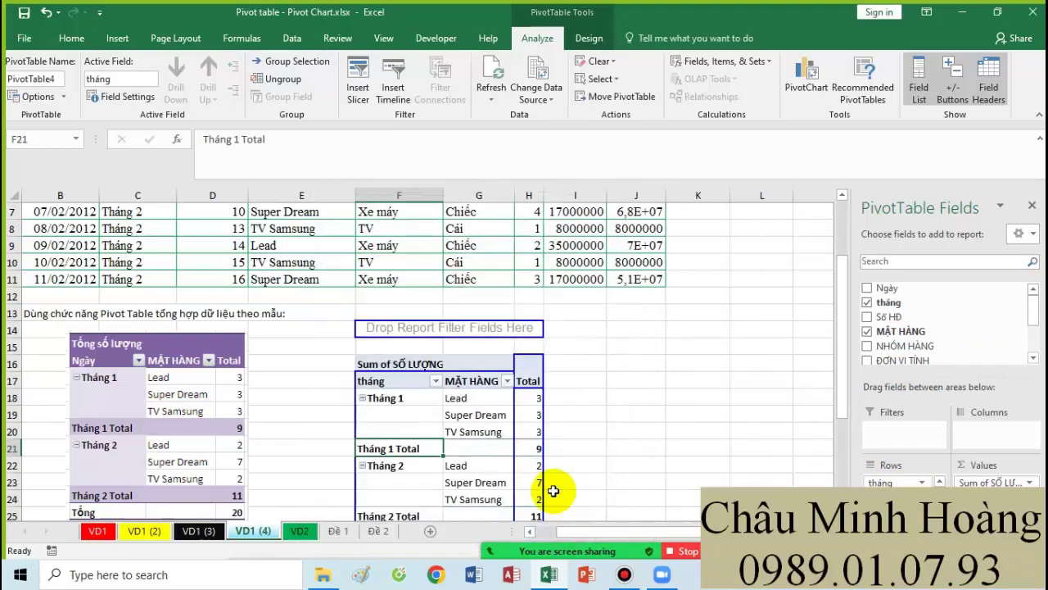
Step: Rename the pivot table's tháng heading to Ngày and its Sum of SỐ LƯỢNG heading to Tổng số lượng
left_click(397, 383)
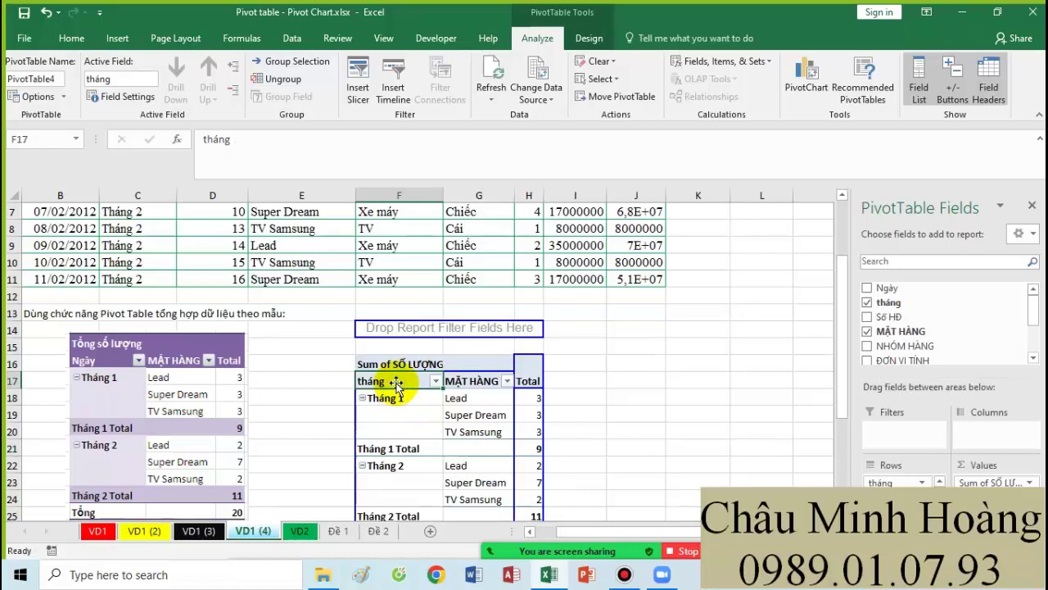
type("Ngày")
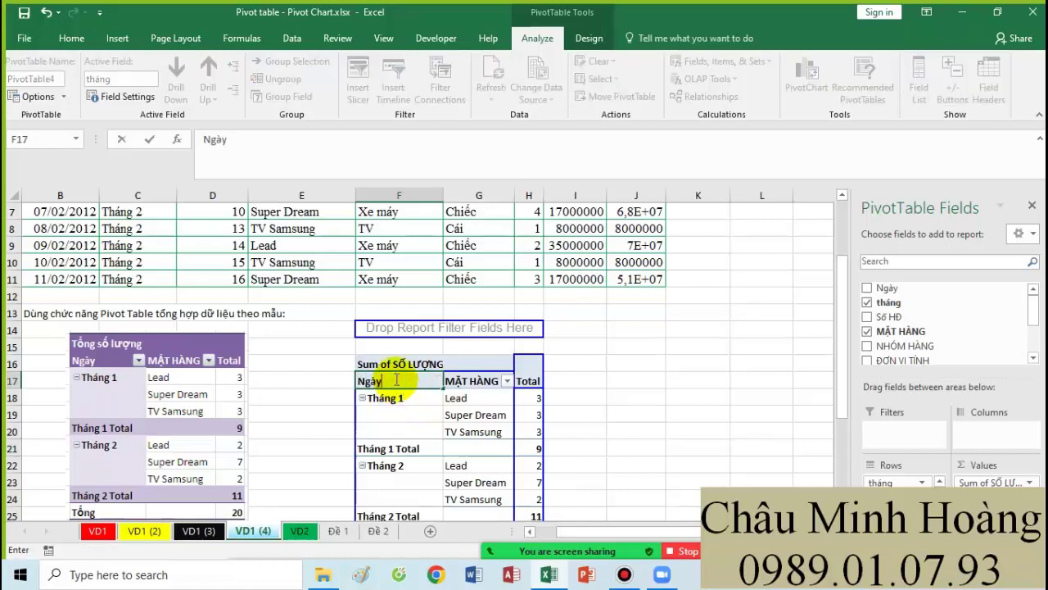
key("Return")
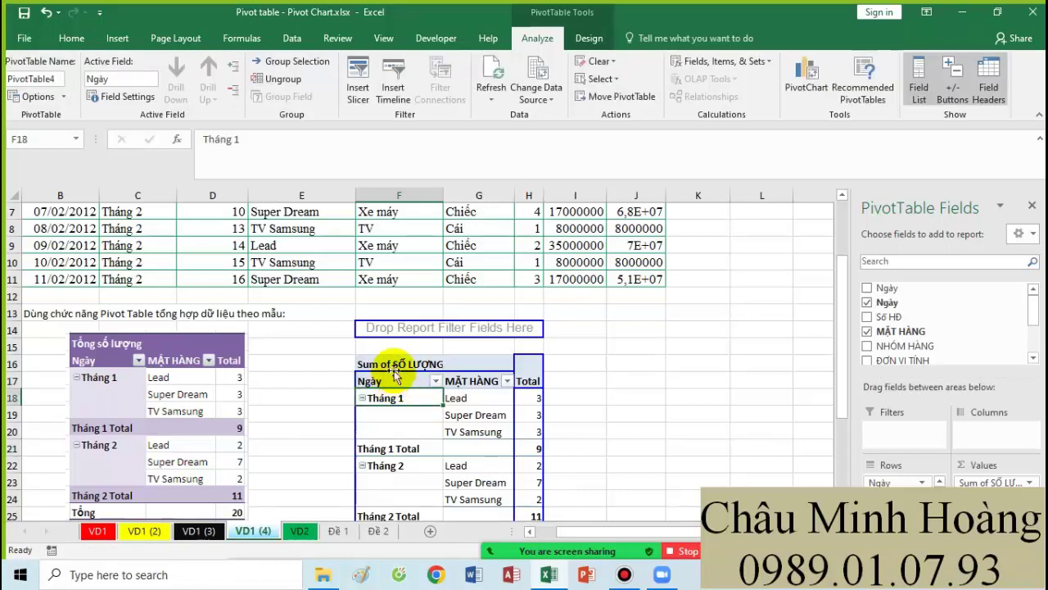
left_click(395, 364)
type("To")
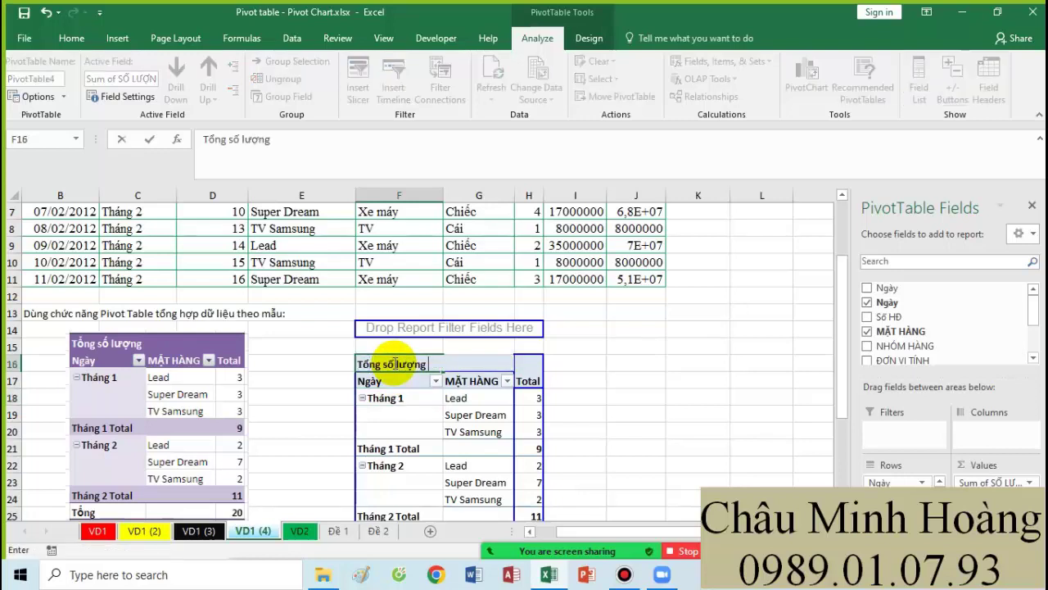
type("ng số lượng")
key("Return")
left_click(587, 405)
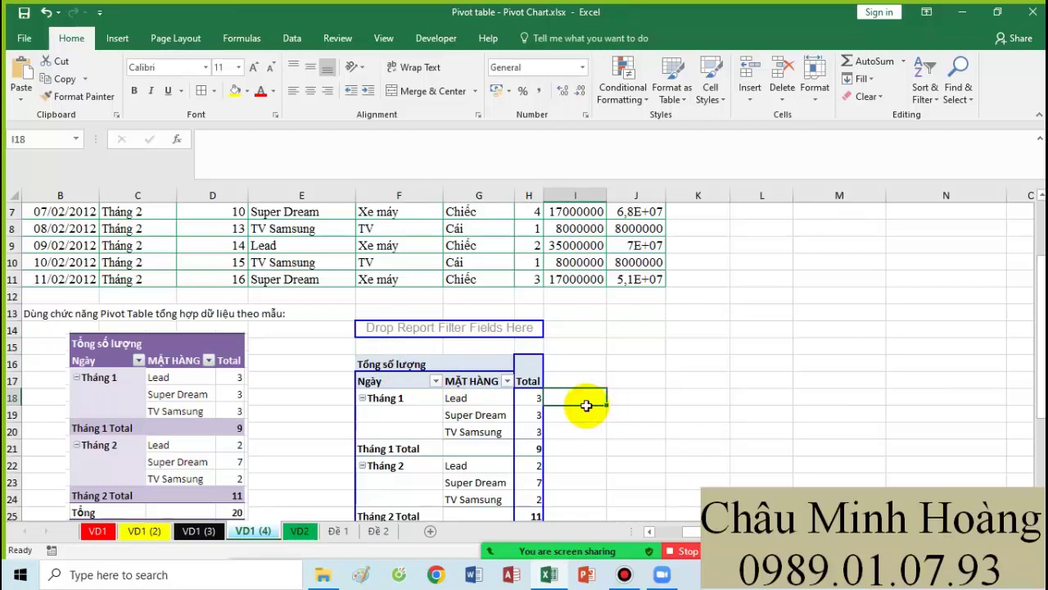
Step: Rename the pivot table's Grand Total row label to Tổng
scroll(587, 406, "down", 2)
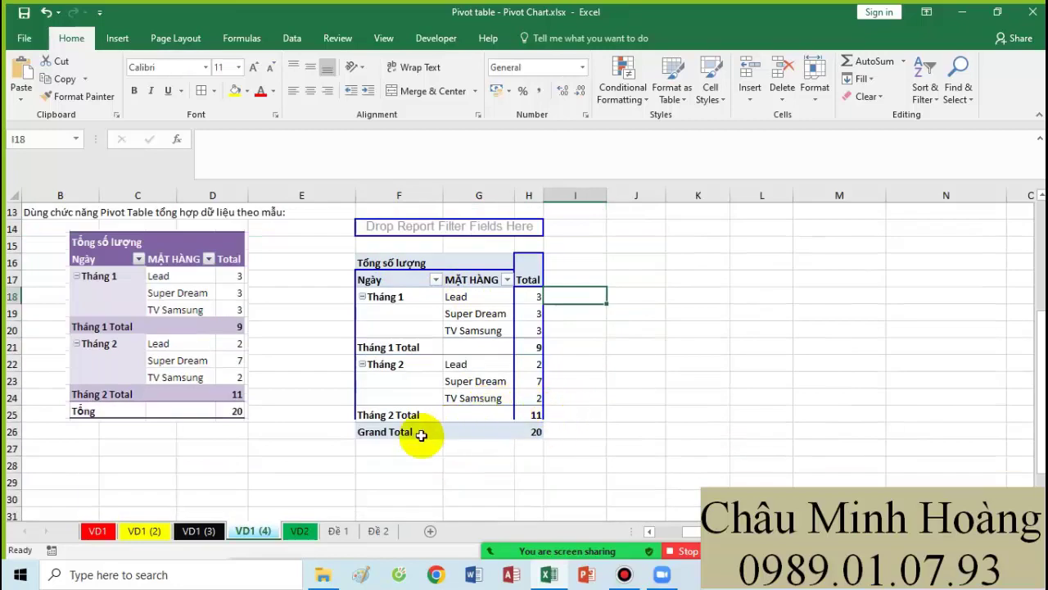
left_click(392, 434)
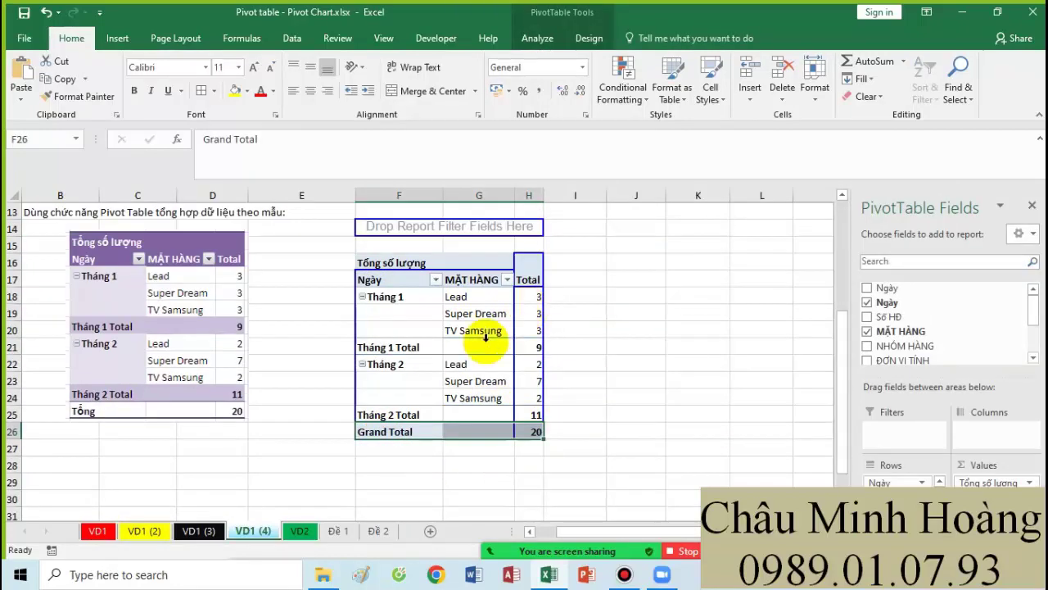
left_click(385, 433)
type("Tổng")
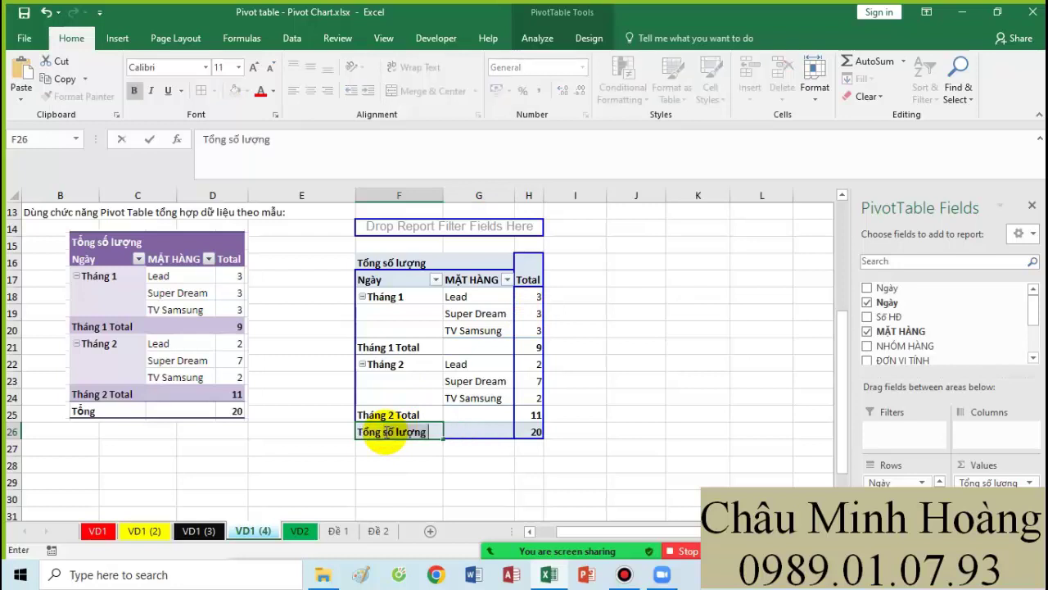
key("Return")
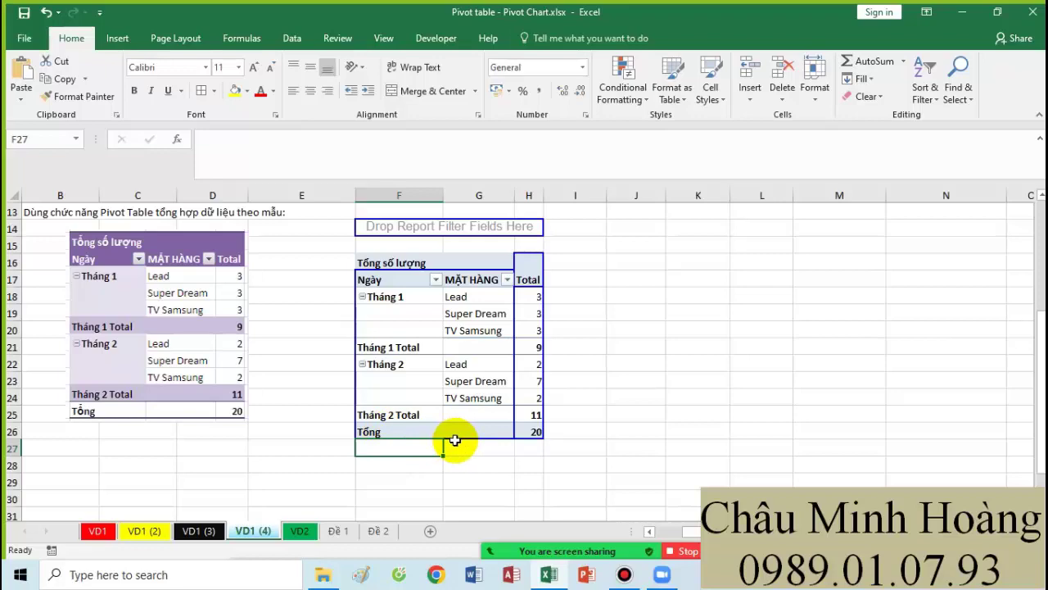
Step: Go to the pivot table sample on the VD2 sheet
left_click(309, 532)
scroll(287, 446, "down", 1)
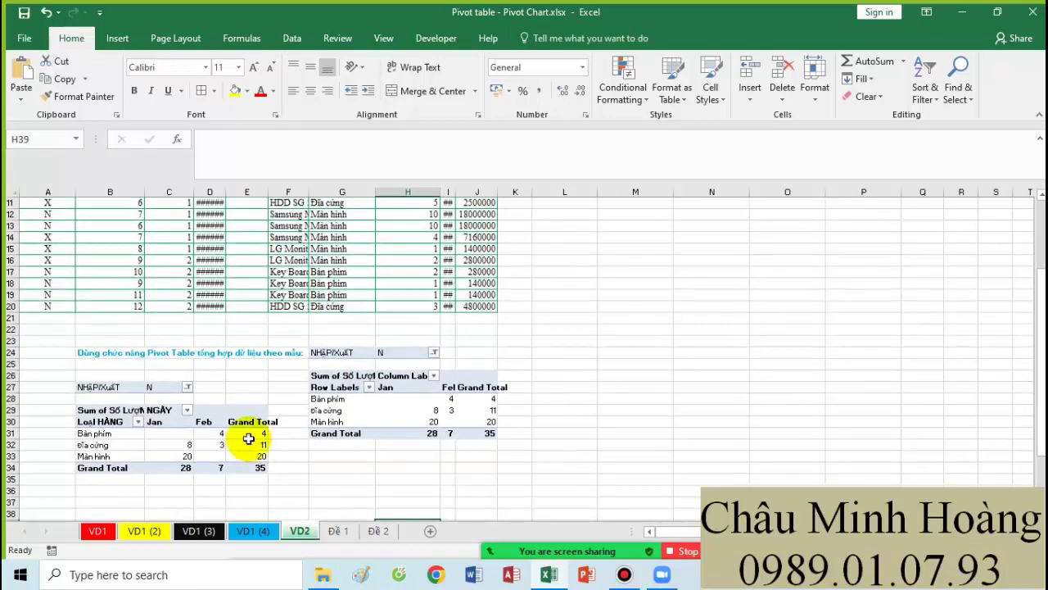
Step: Look over the Đề 1 and Đề 2 sheets and return to the VD1 (4) sheet
left_click(332, 531)
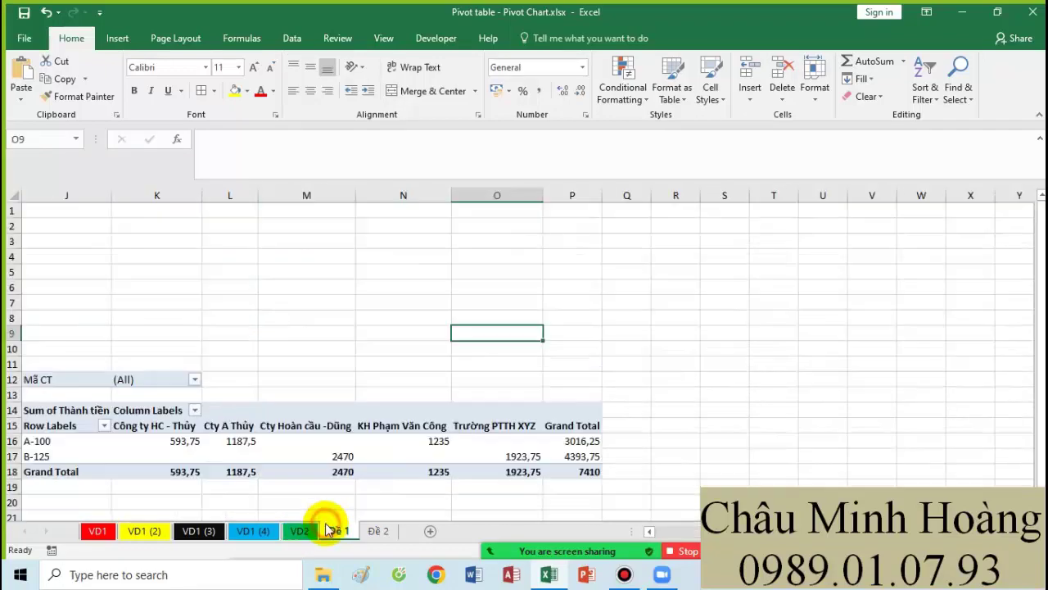
left_click(379, 541)
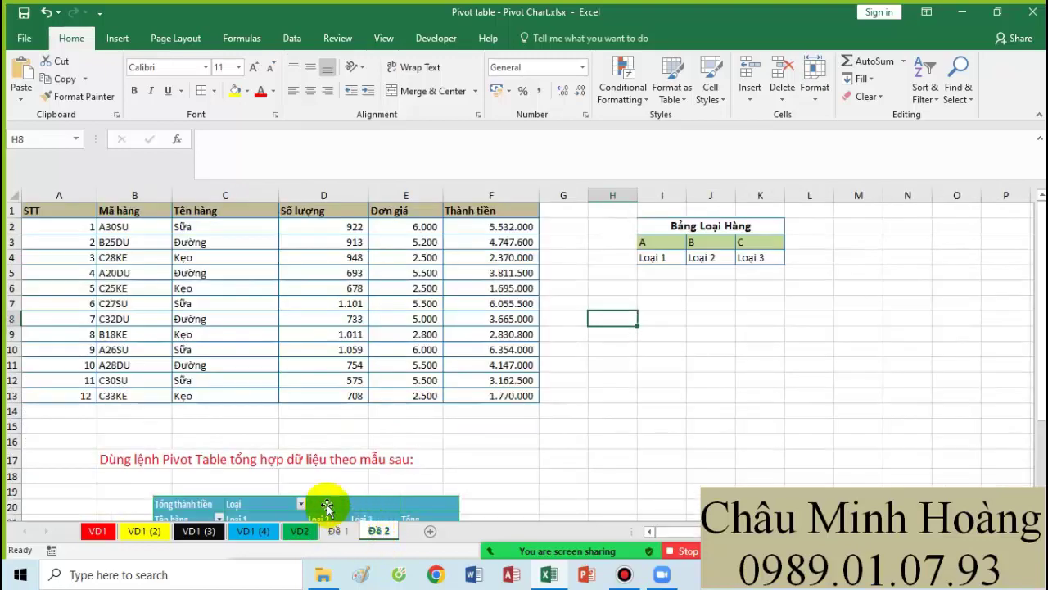
left_click(254, 532)
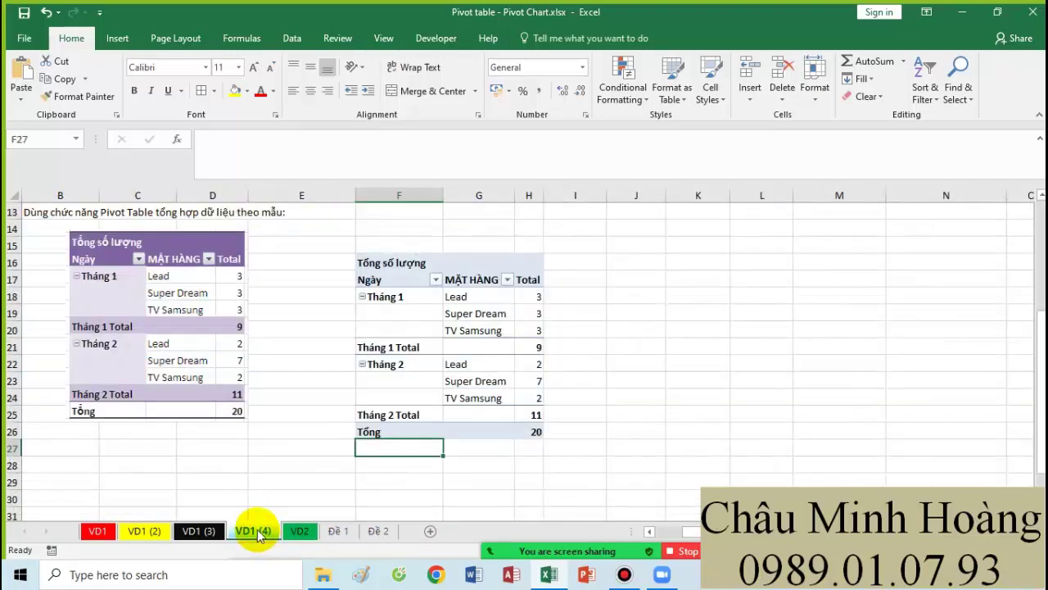
Step: Open the display options of the newly built pivot table on VD1 (4) to review its Classic PivotTable layout setting
right_click(403, 414)
left_click(434, 370)
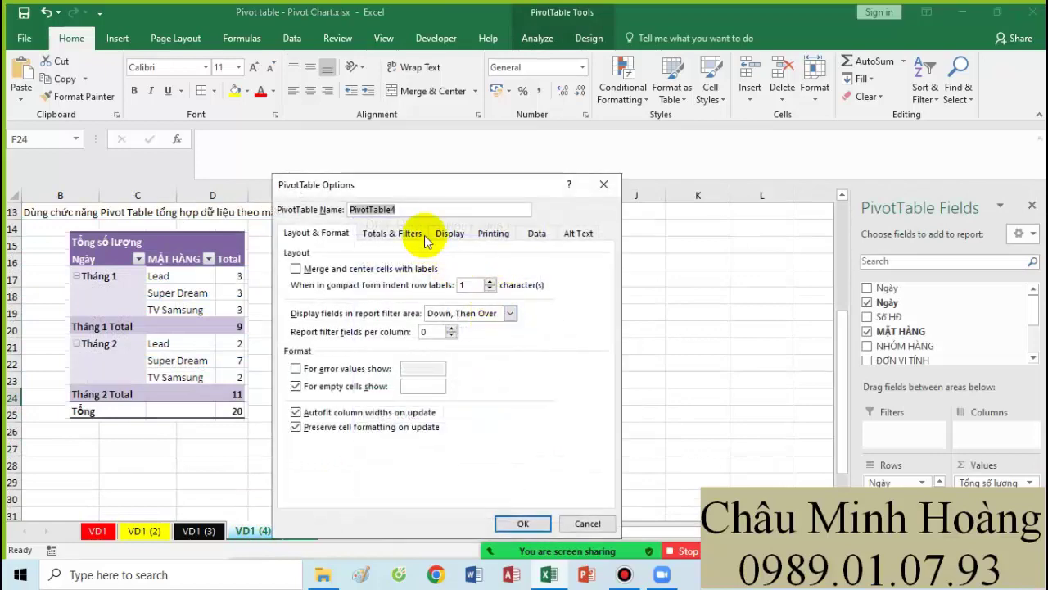
left_click(450, 234)
left_click_drag(459, 187, 497, 131)
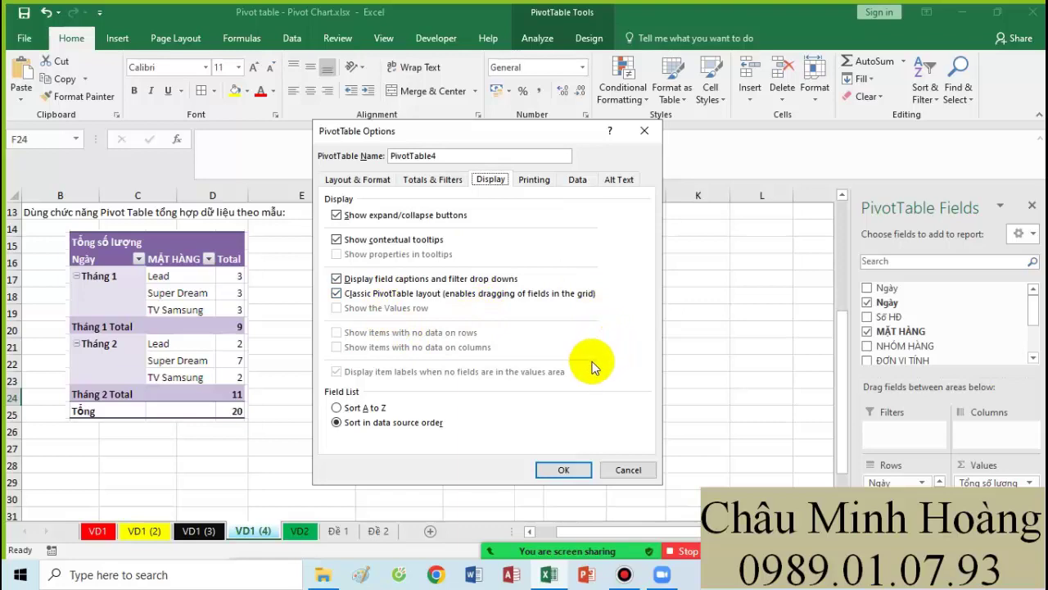
Step: Switch to the Câu 1.xlsx workbook and bring up the data table exercise with its Quý and Tên Nhà criteria block on Sheet1
left_click(623, 573)
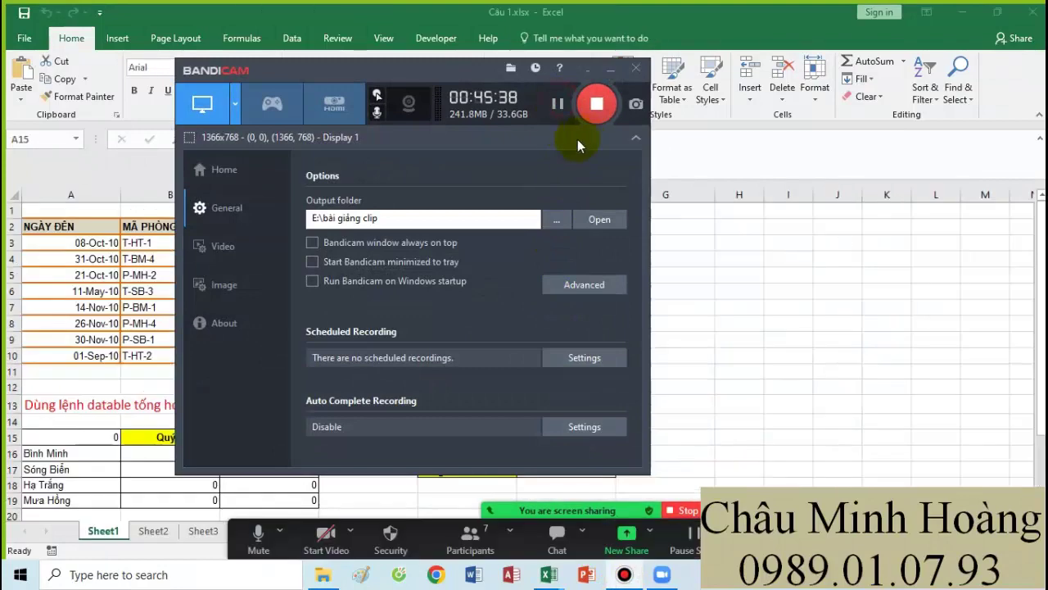
left_click(612, 74)
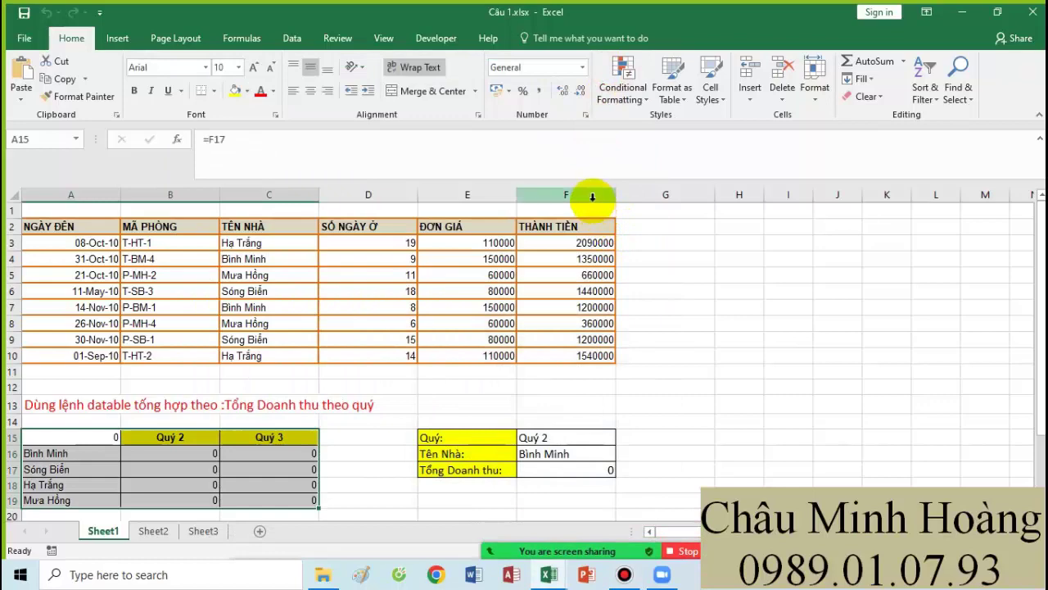
scroll(484, 355, "down", 3)
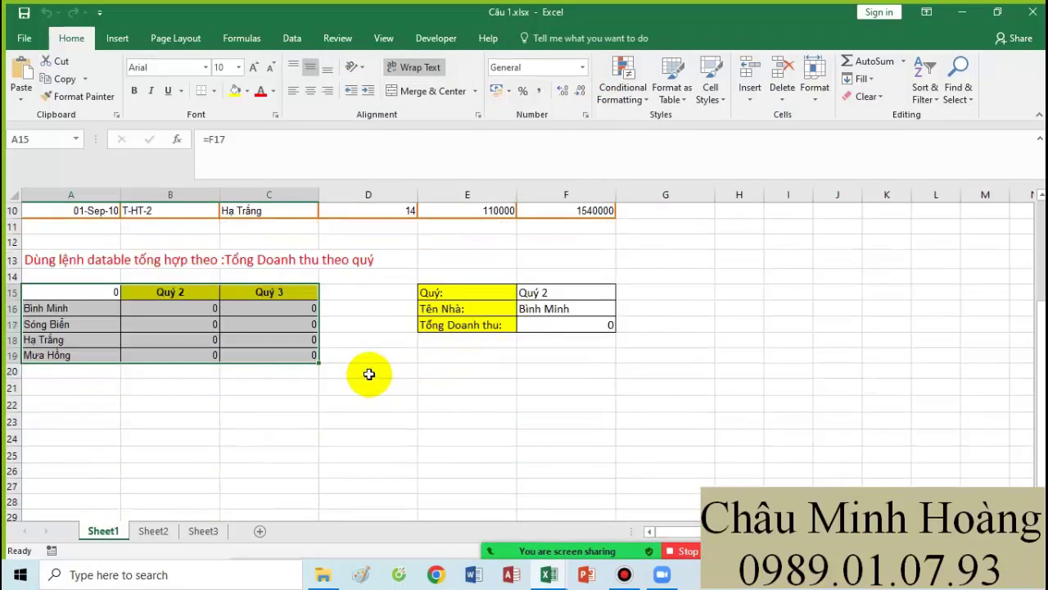
left_click_drag(437, 281, 617, 352)
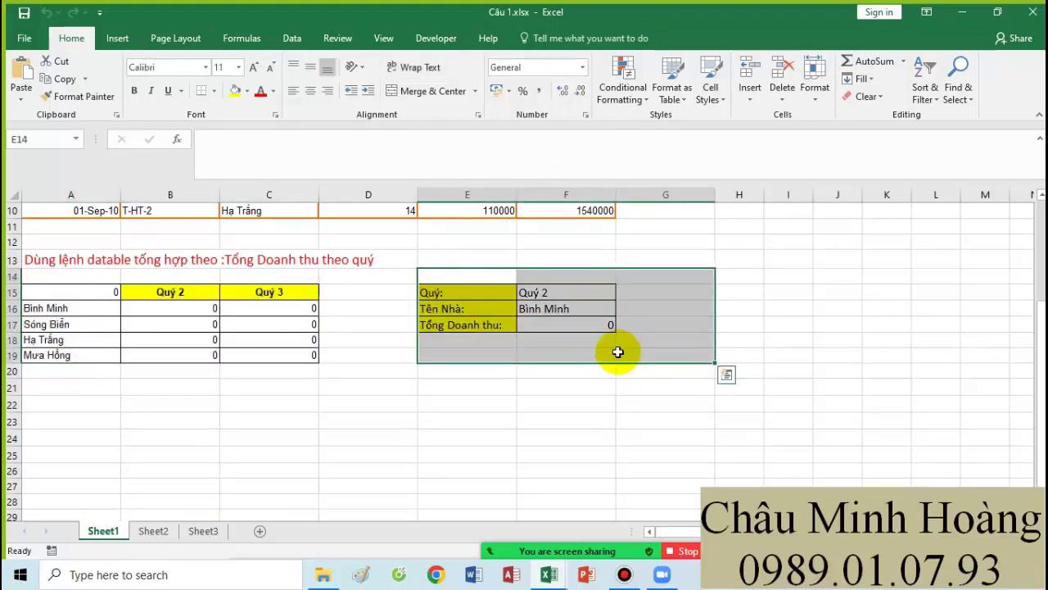
Step: Set the font size of the data table's corner cell A15 to 24
left_click(104, 294)
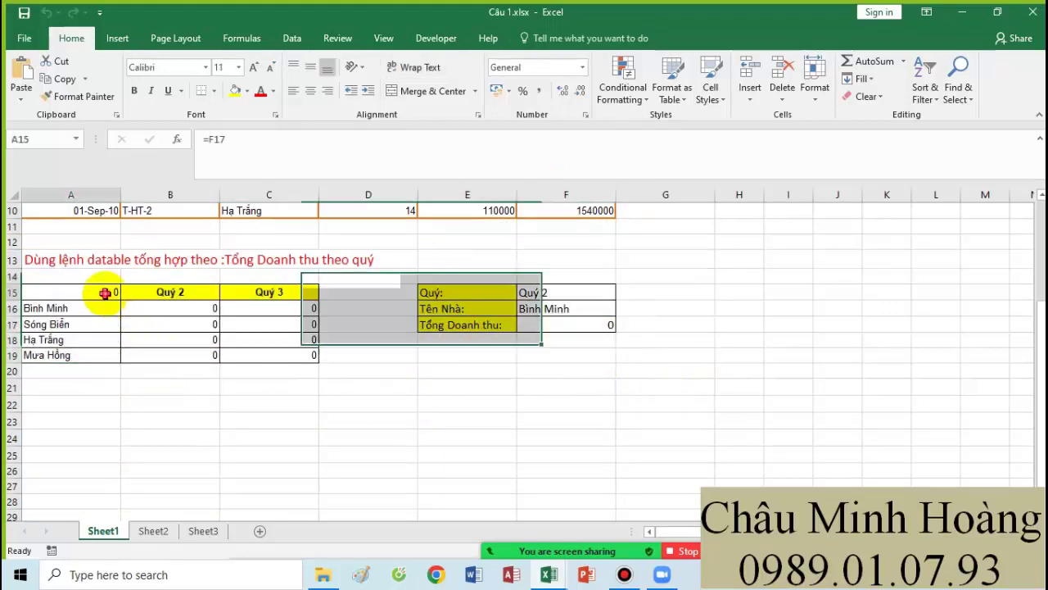
left_click(237, 67)
left_click(225, 219)
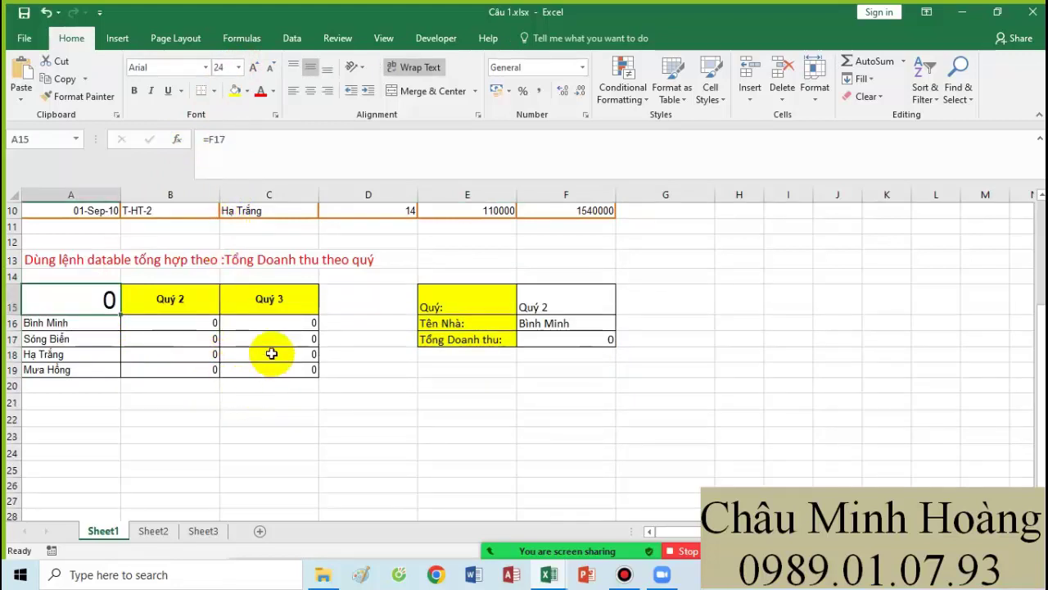
Step: Fill the two blank input cells D15 and A20 beside and below the data table with orange
left_click(77, 297)
key("ctrl+c")
left_click(365, 291)
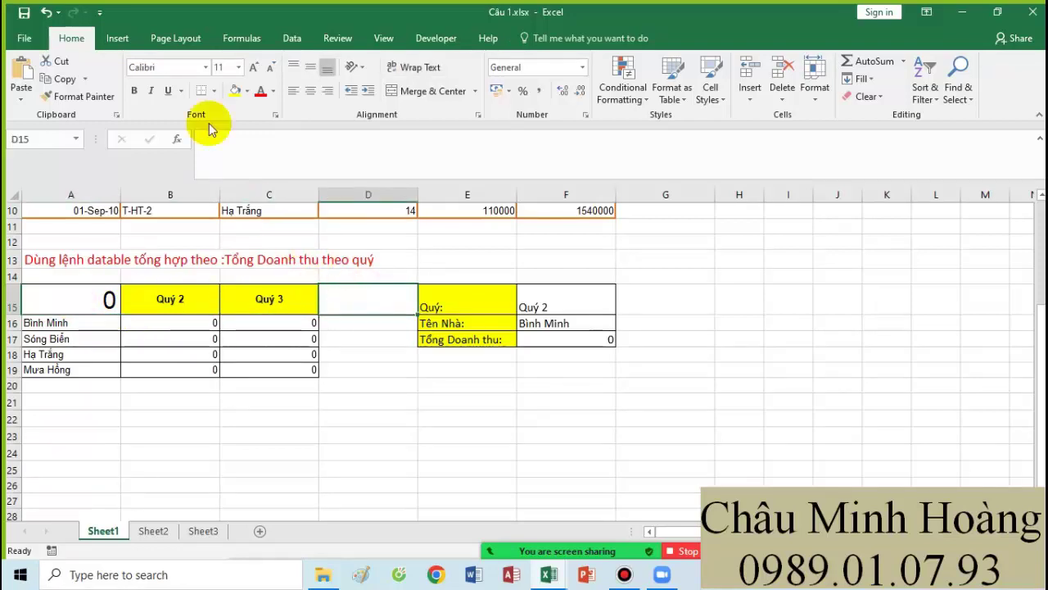
left_click(235, 90)
left_click(358, 301)
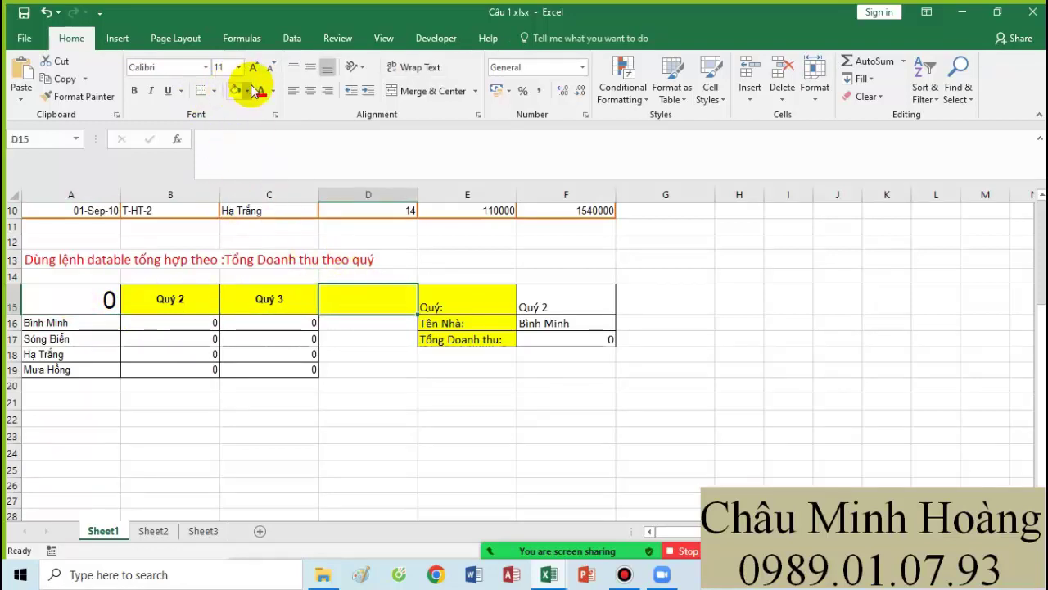
left_click(246, 91)
left_click(254, 216)
left_click(84, 383)
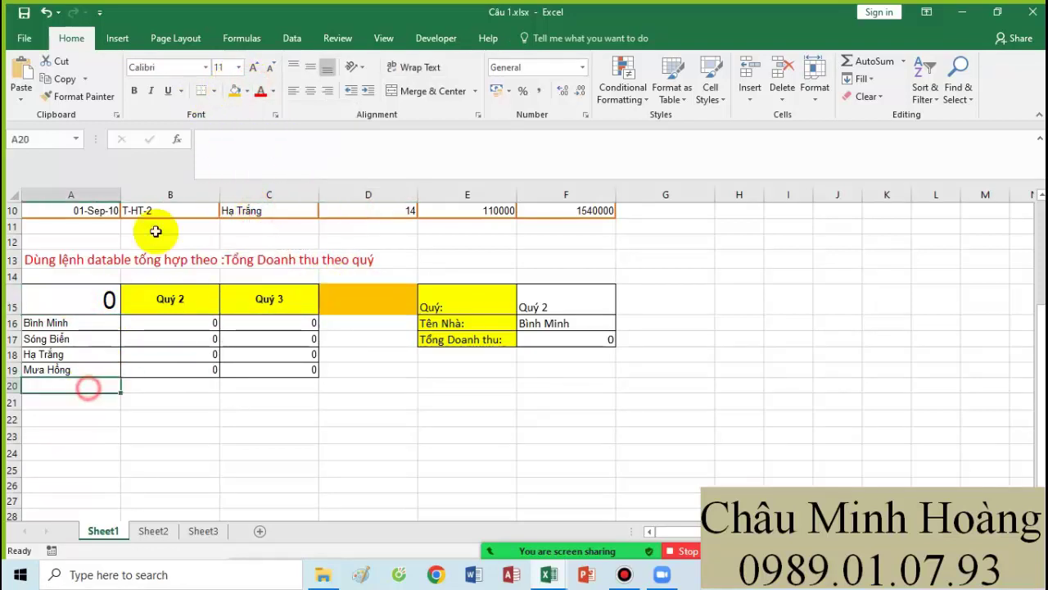
left_click(235, 90)
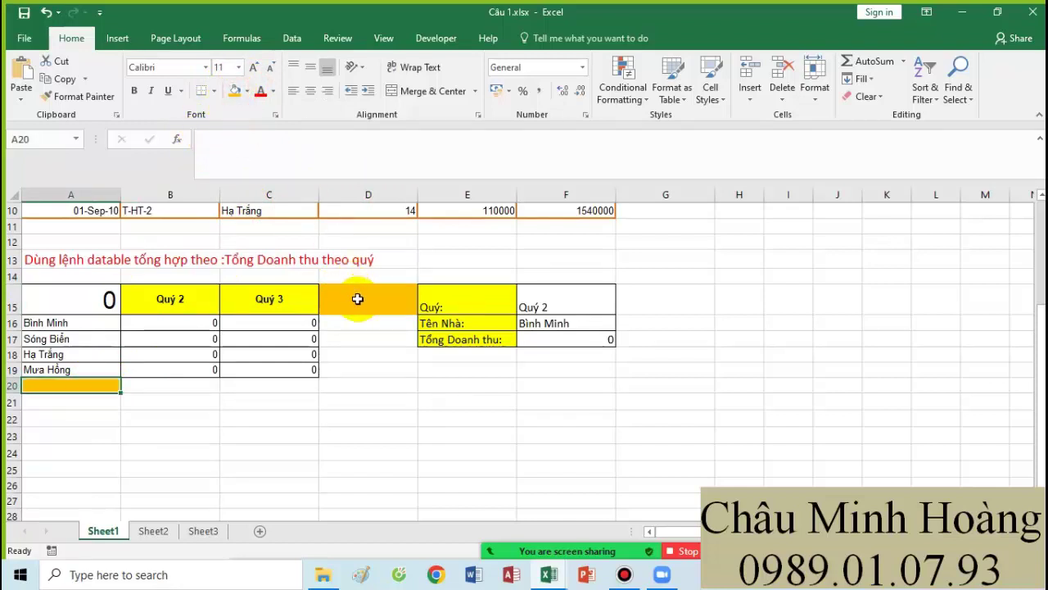
Step: Check the formula in F17 and start a new formula in A15 with =sum( and the absolute THÀNH TIỀN range $F$3:$F$10
left_click(89, 305)
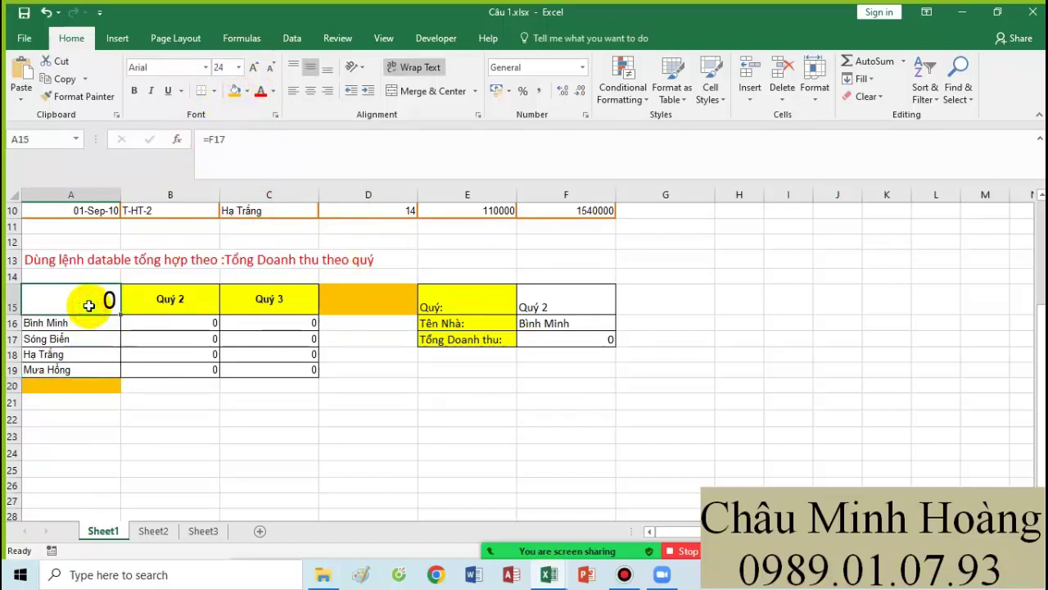
left_click(577, 337)
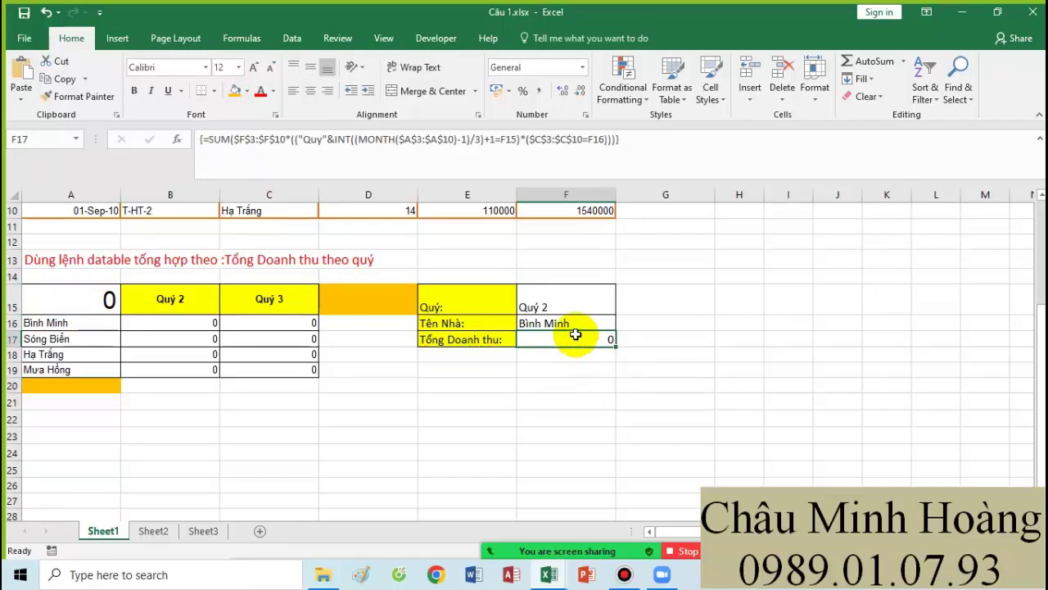
left_click(95, 298)
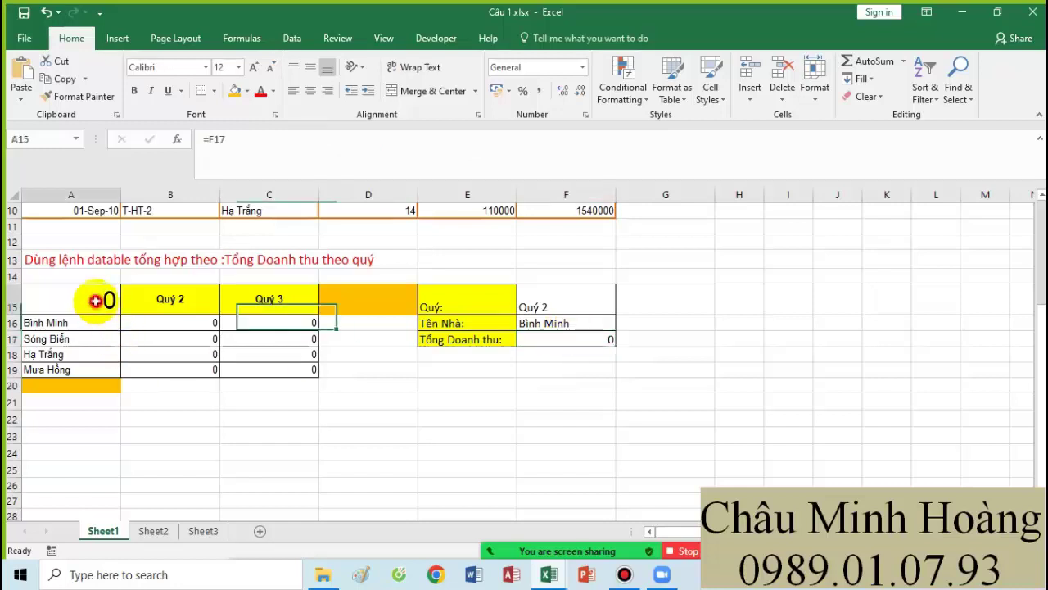
type("=sum(")
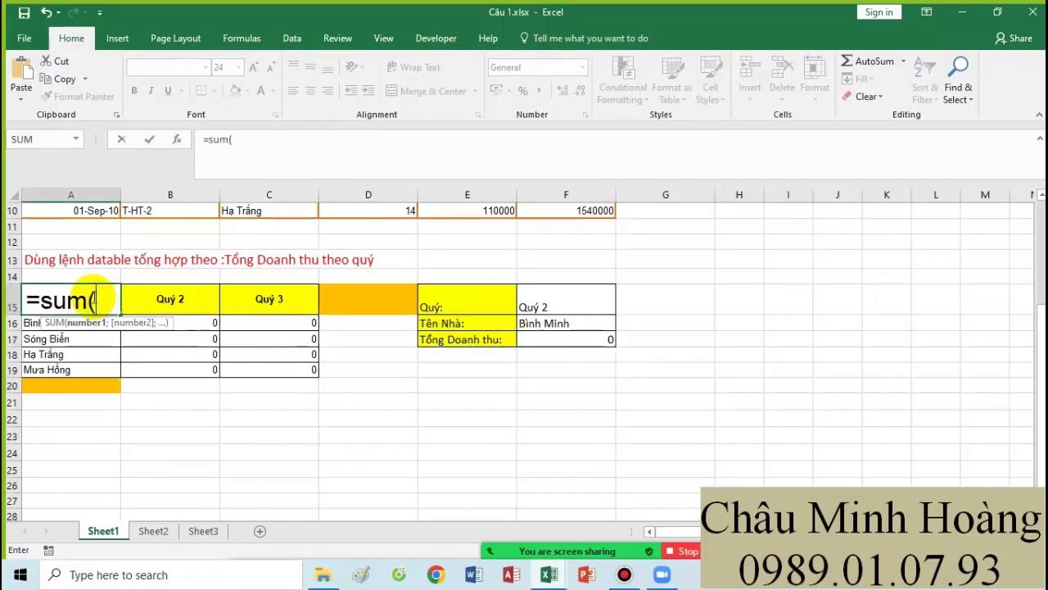
scroll(177, 373, "up", 2)
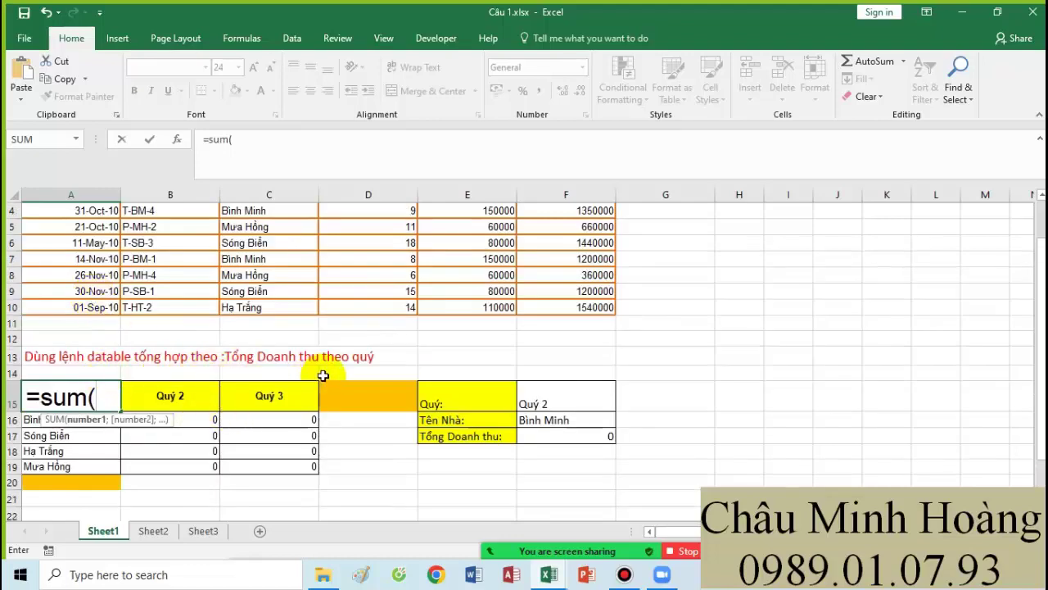
scroll(423, 378, "up", 1)
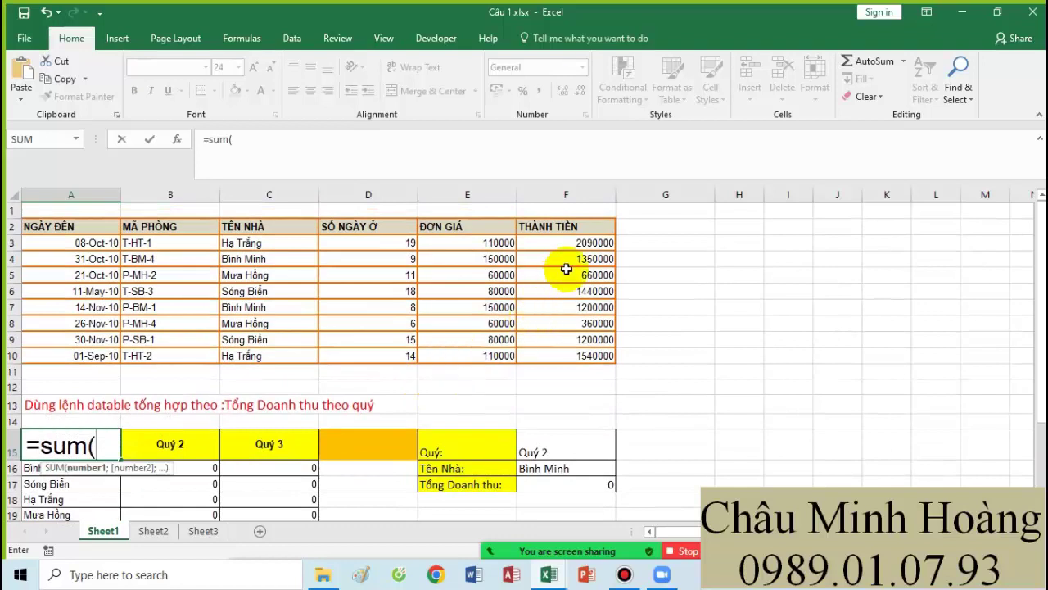
left_click_drag(580, 242, 579, 356)
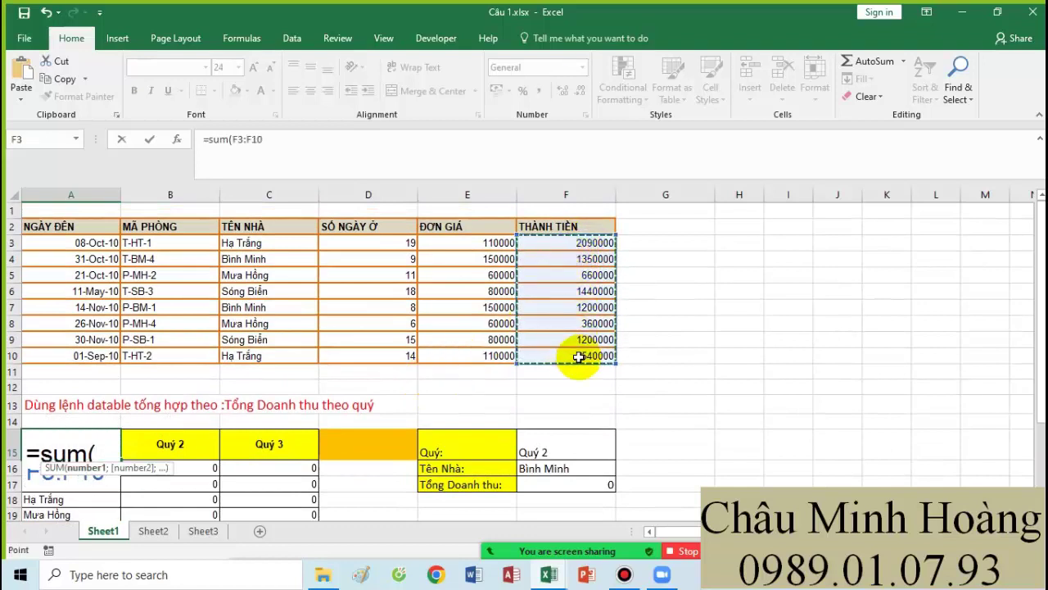
key("F4")
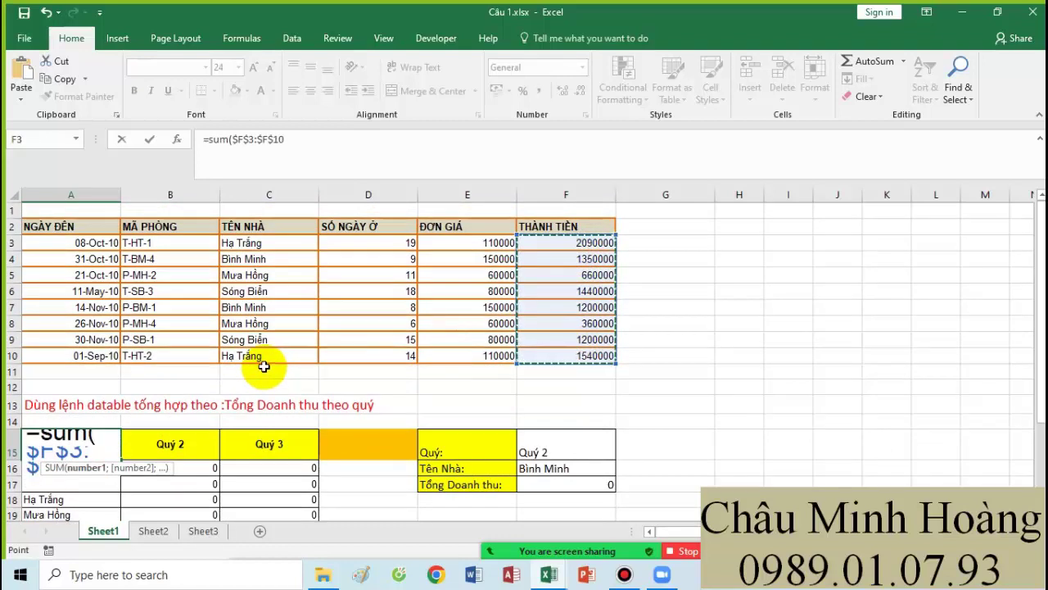
Step: Extend the A15 formula with *(($C$3:$C$10=A20 to match the TÊN NHÀ column against the blank input cell
left_click(255, 139)
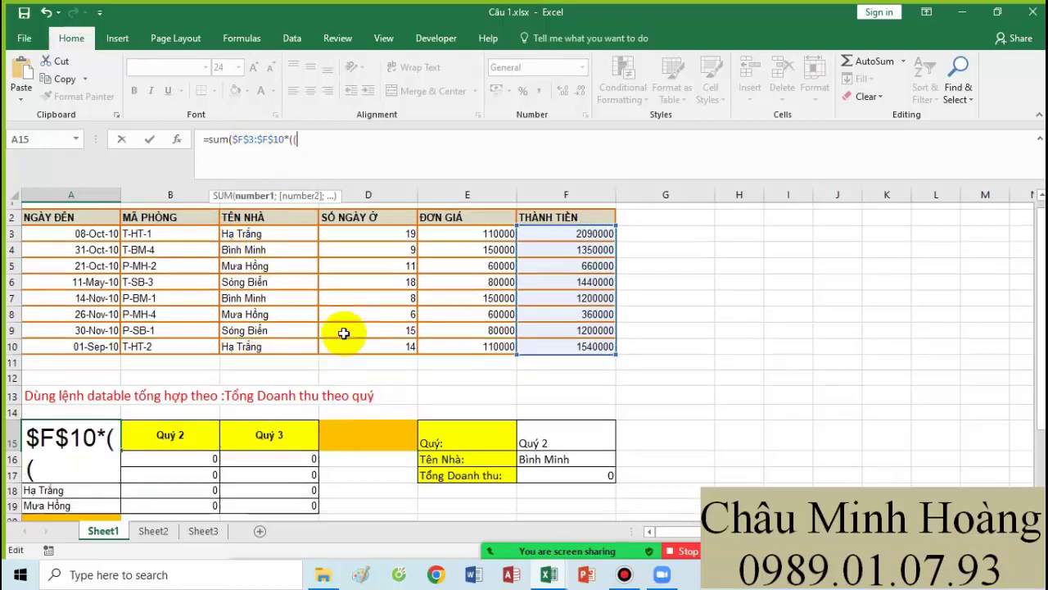
scroll(143, 374, "down", 2)
scroll(137, 381, "down", 1)
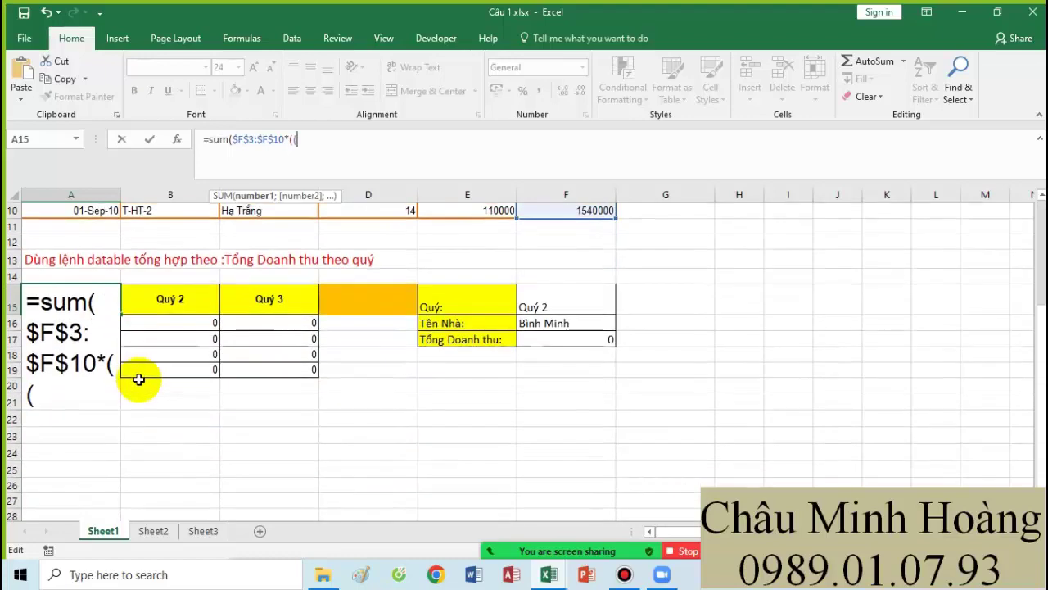
scroll(438, 332, "up", 3)
left_click_drag(281, 243, 287, 354)
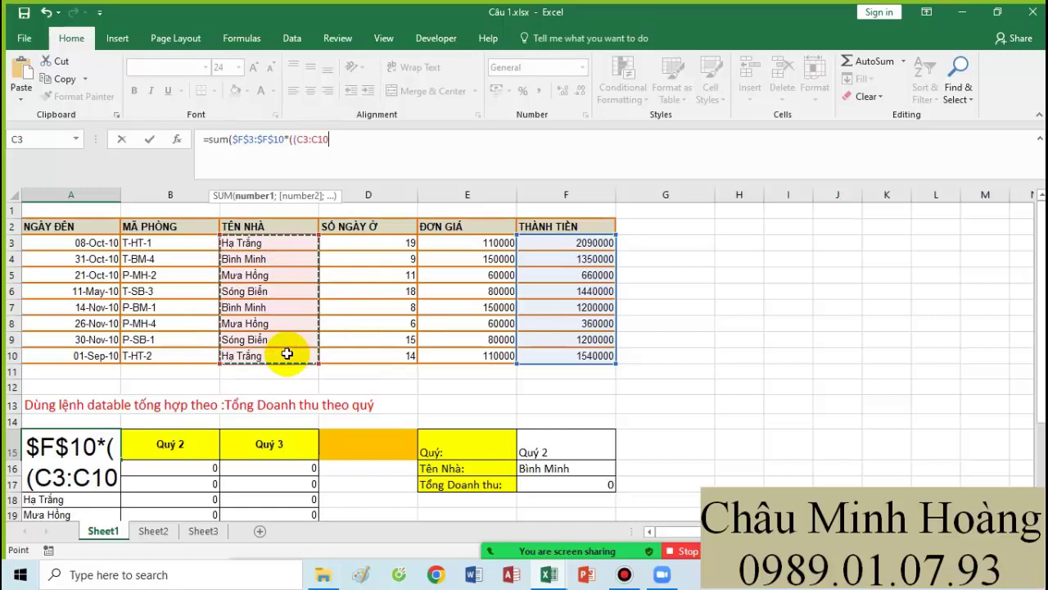
key("F4")
scroll(147, 319, "down", 4)
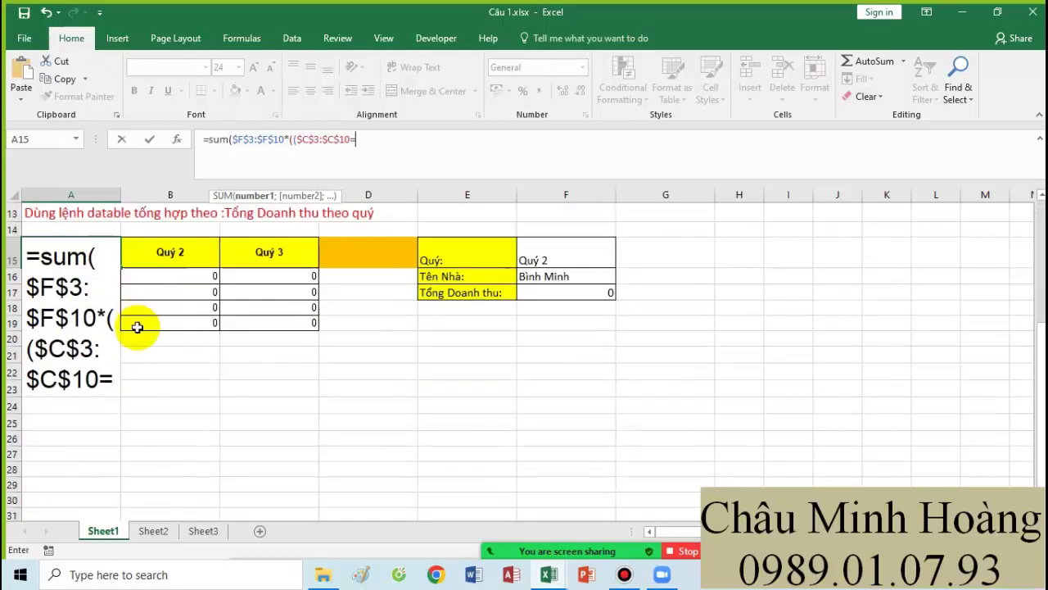
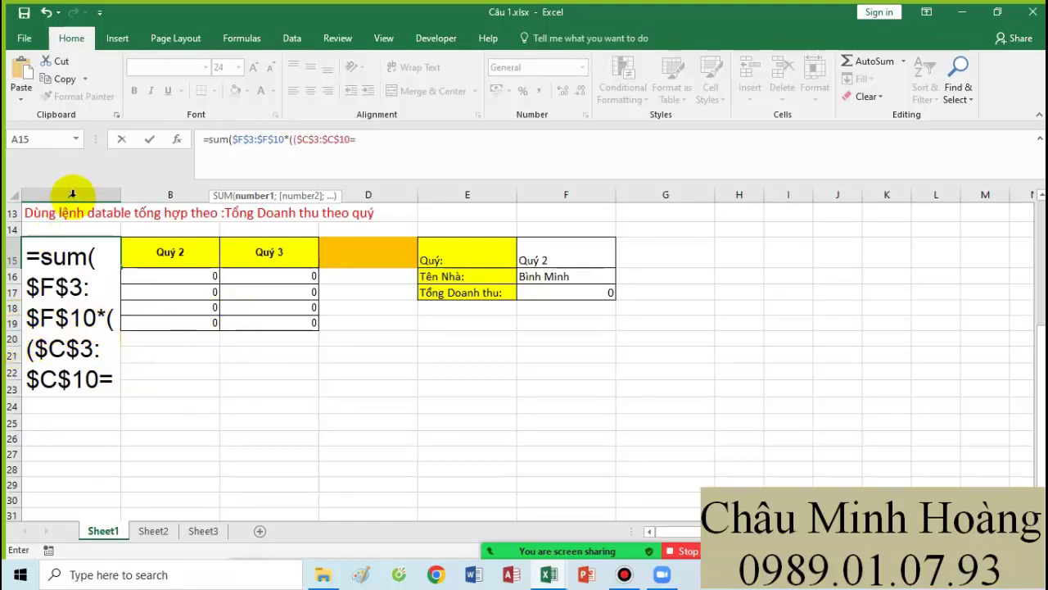
scroll(286, 302, "up", 4)
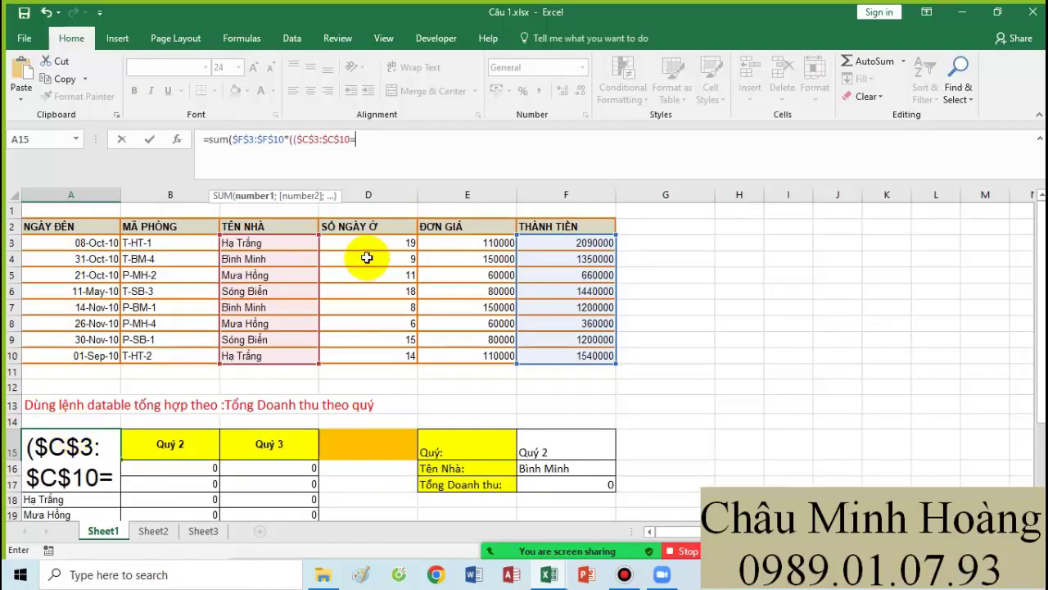
type("A20")
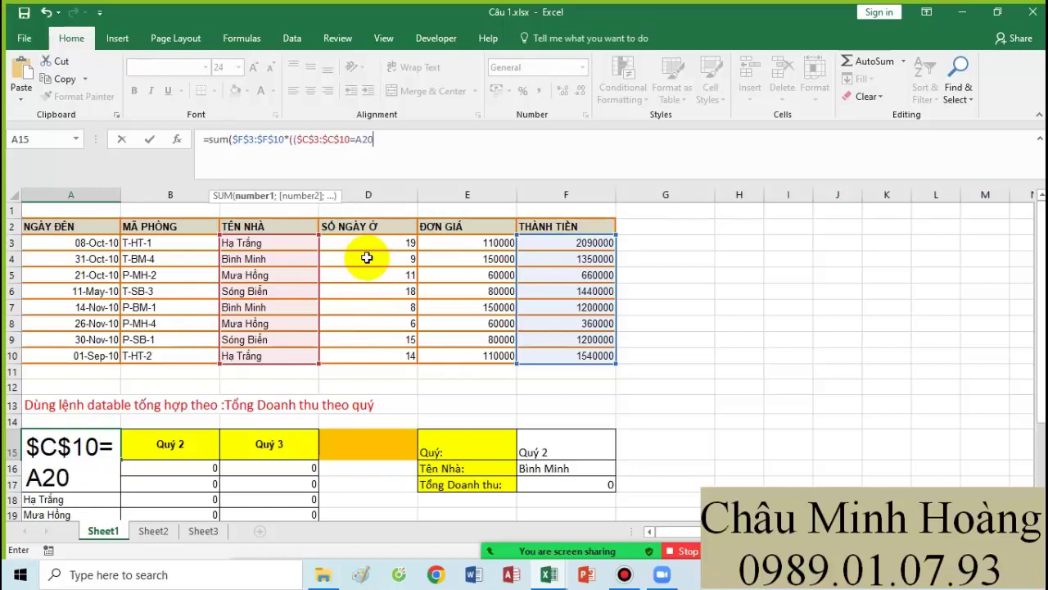
Step: Extend the A15 formula after the A20 criterion with )*("Quý "&int((MONTH( to begin the quarter condition
scroll(328, 279, "down", 3)
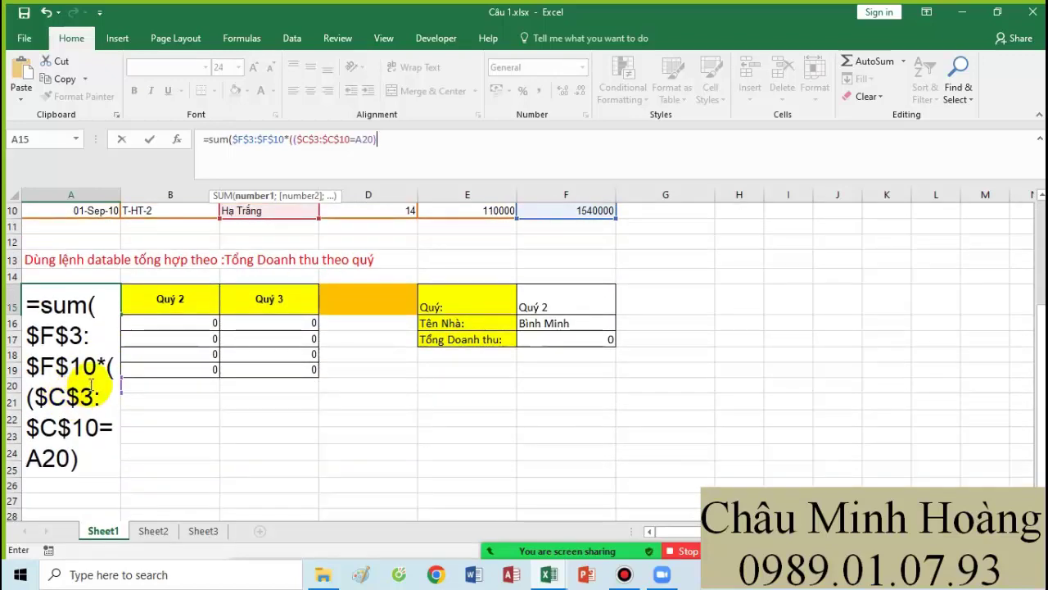
scroll(409, 371, "up", 3)
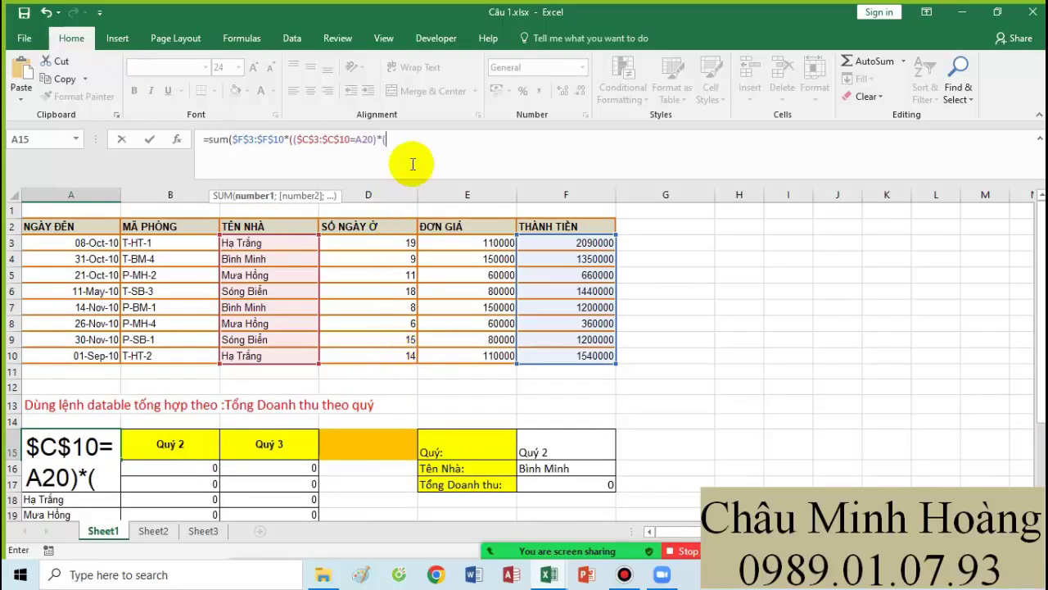
scroll(414, 217, "down", 2)
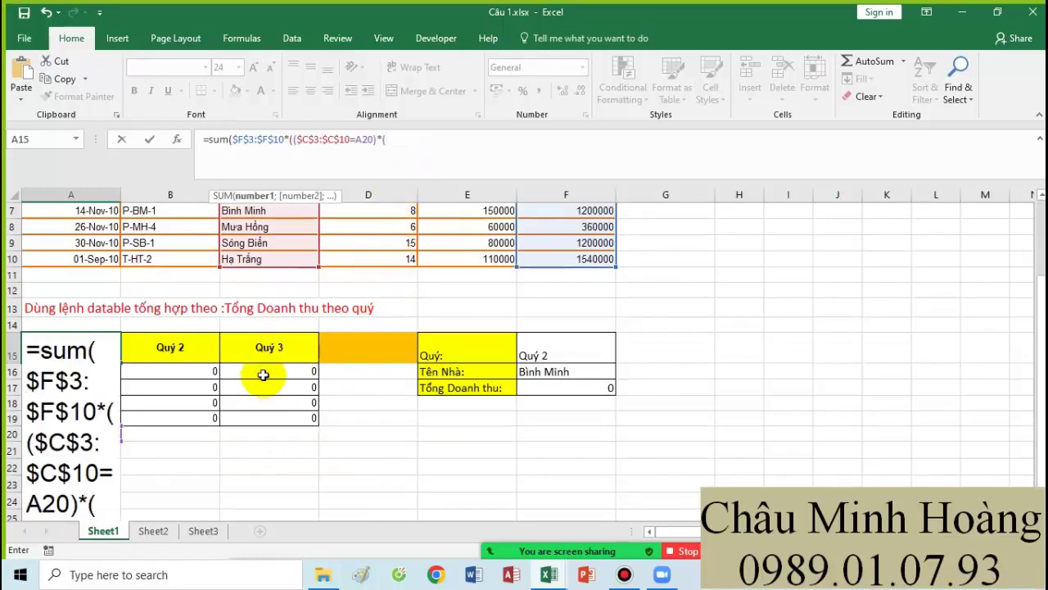
scroll(145, 444, "down", 1)
left_click(131, 449)
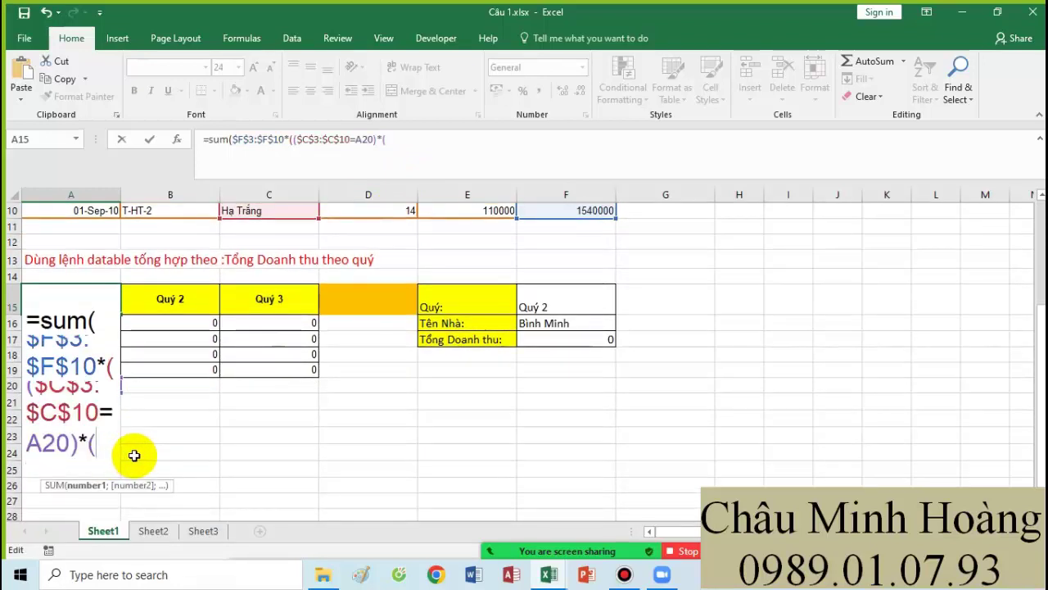
type("\"Quý \"&")
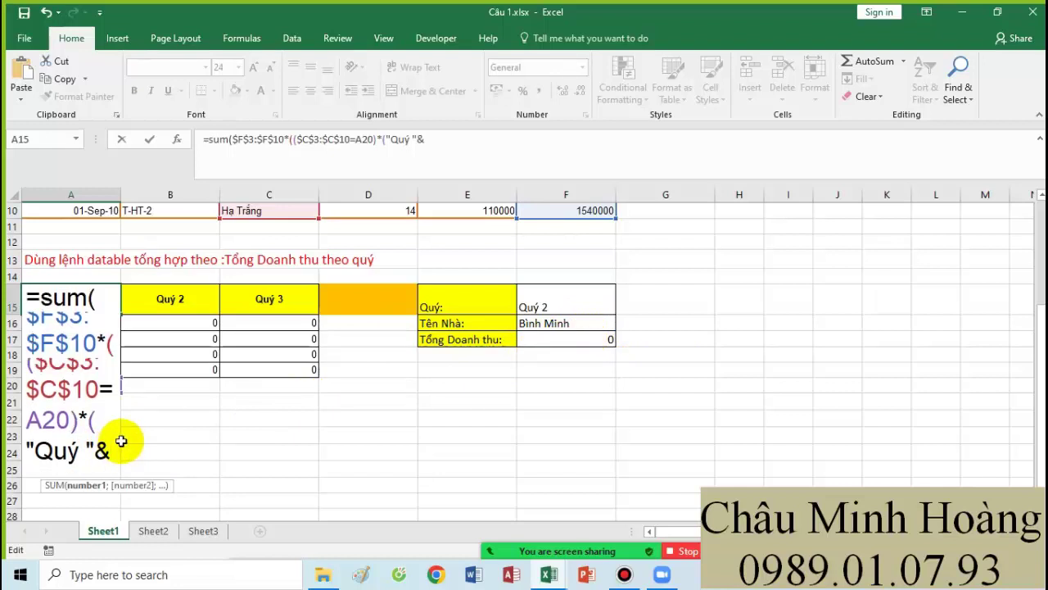
type("int(")
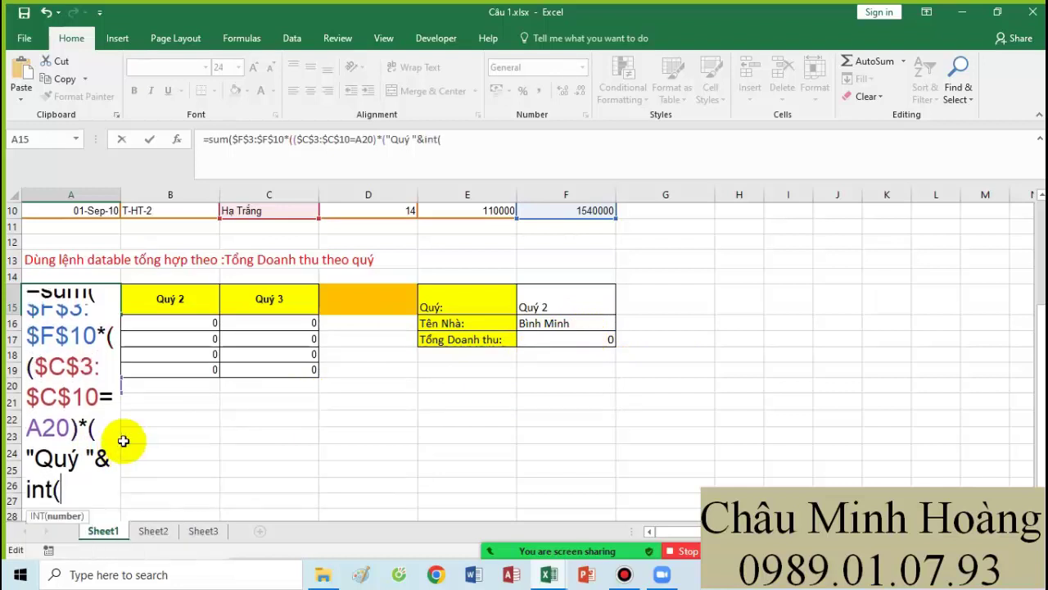
type("(month")
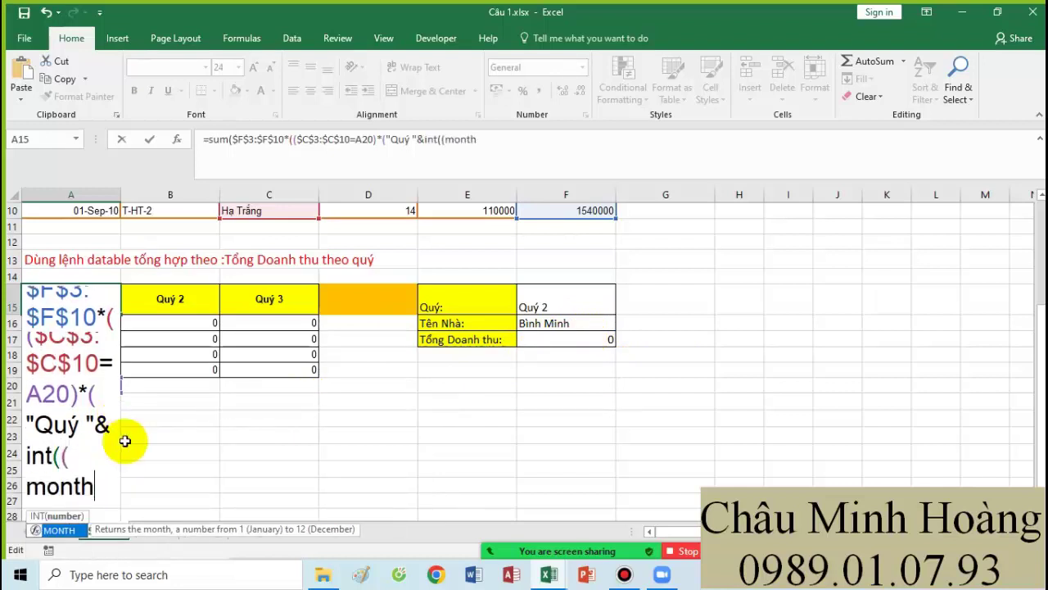
key("Tab")
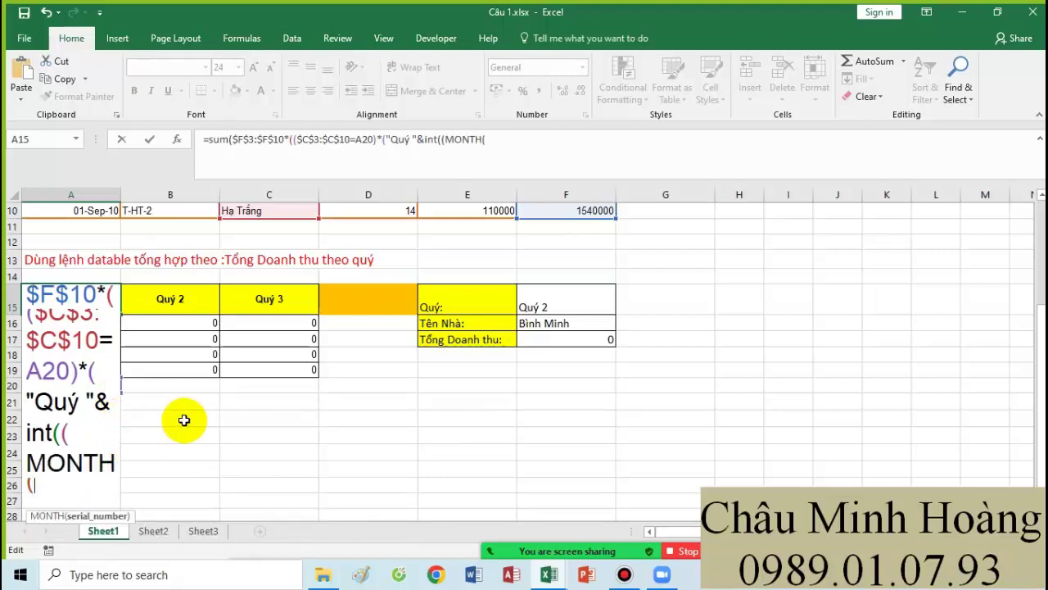
Step: Complete the A15 quarter condition with $A$3:$A$10)-1)/3)=1=D15))) and enter the formula as an array formula
scroll(184, 418, "up", 3)
left_click_drag(100, 247, 109, 354)
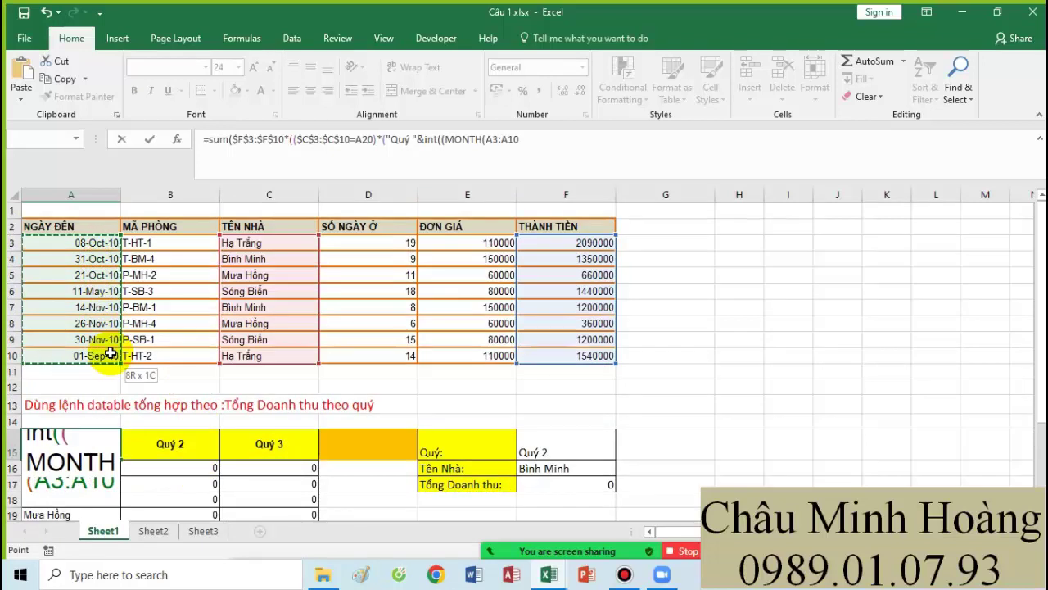
key("F4")
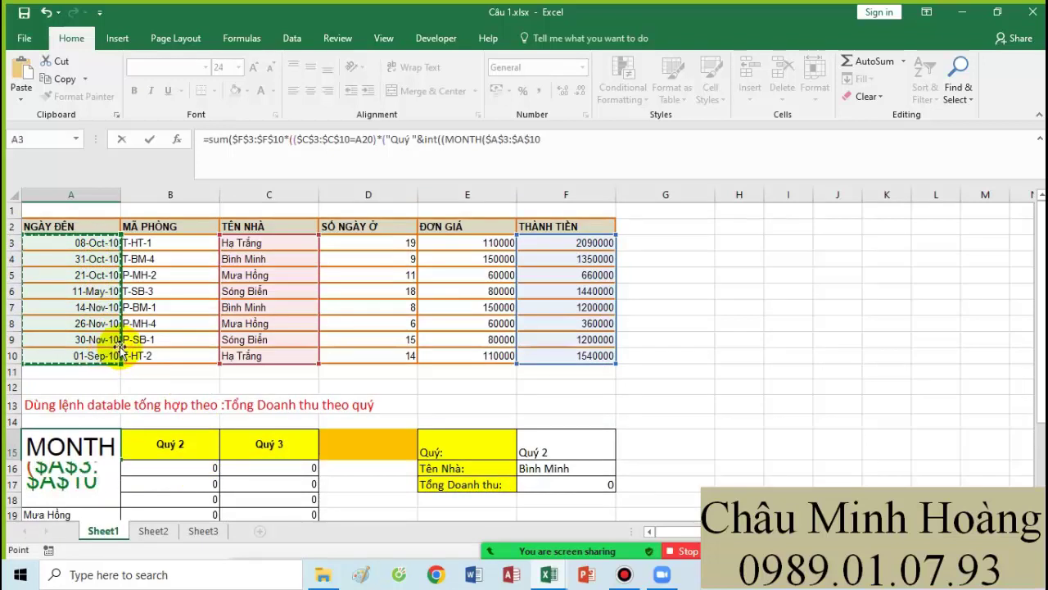
type(")-1")
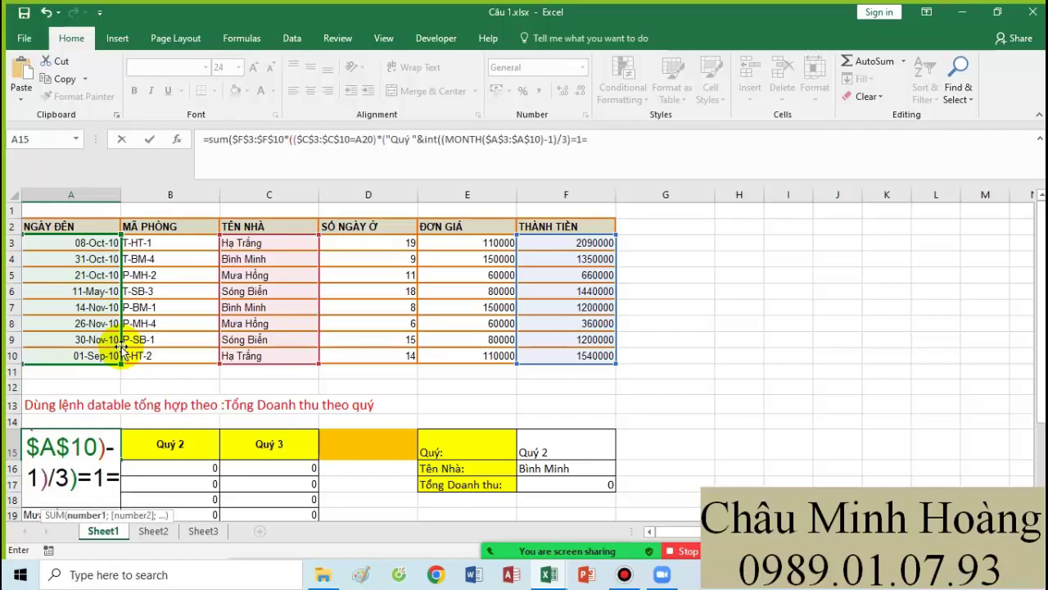
type(")/3)=1=")
left_click(363, 440)
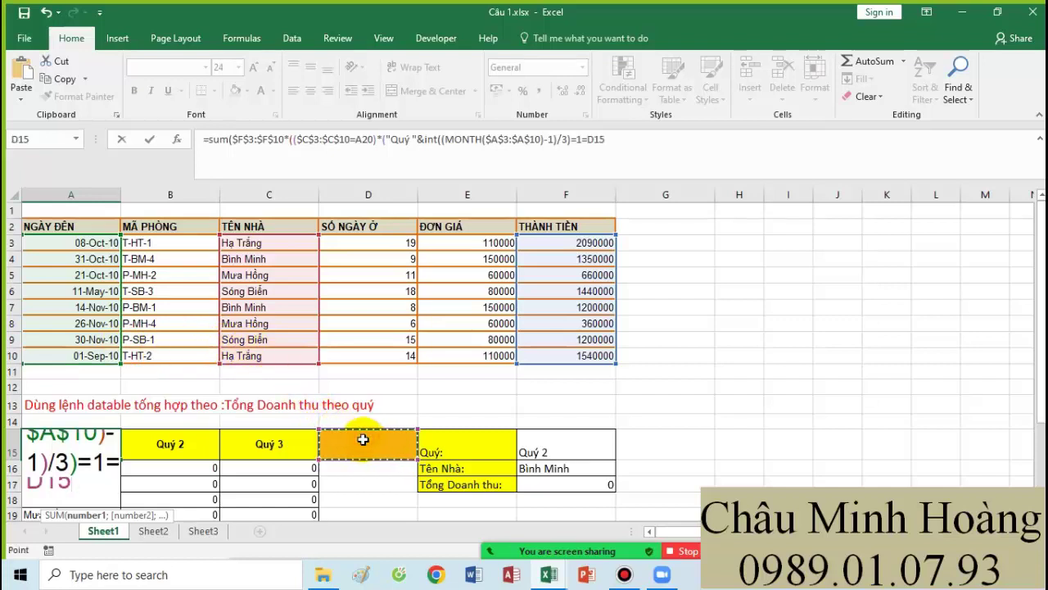
type(")))")
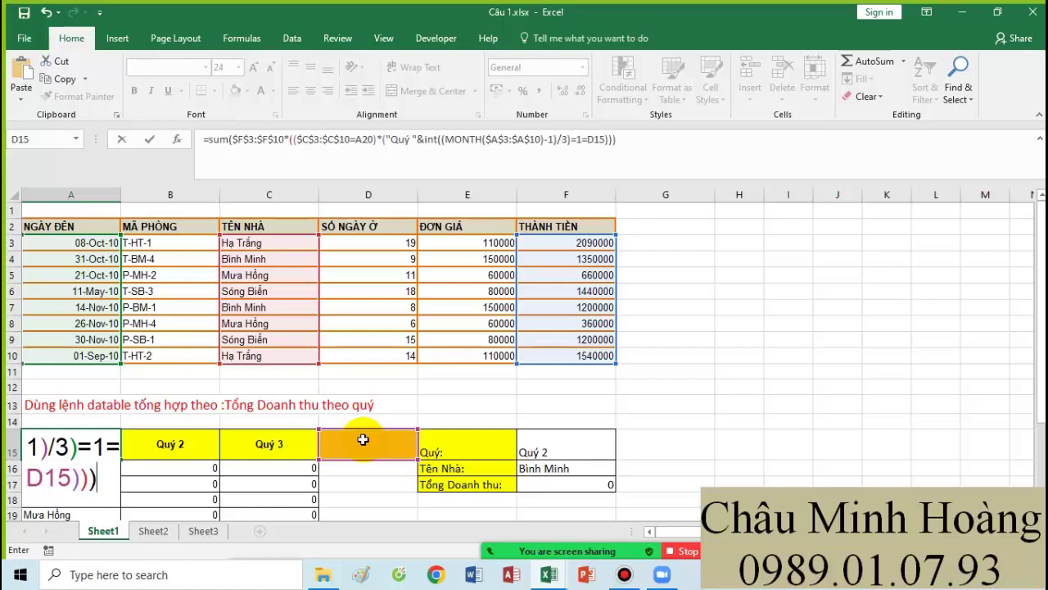
key("ctrl+shift+Return")
scroll(350, 426, "down", 2)
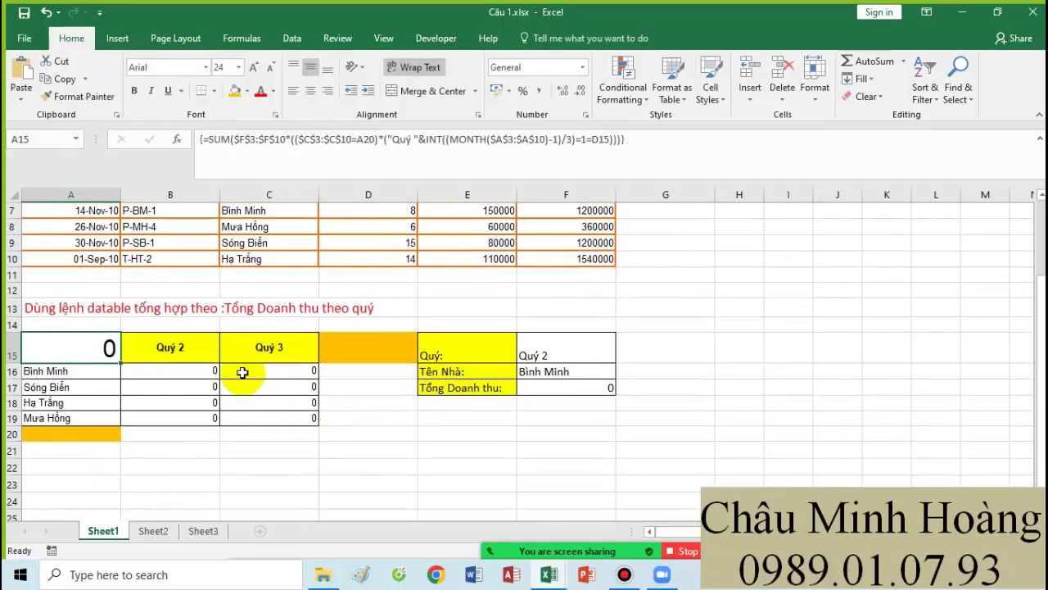
Step: Copy the A15 formula text without its equals sign and paste it as plain text into A23
double_click(78, 349)
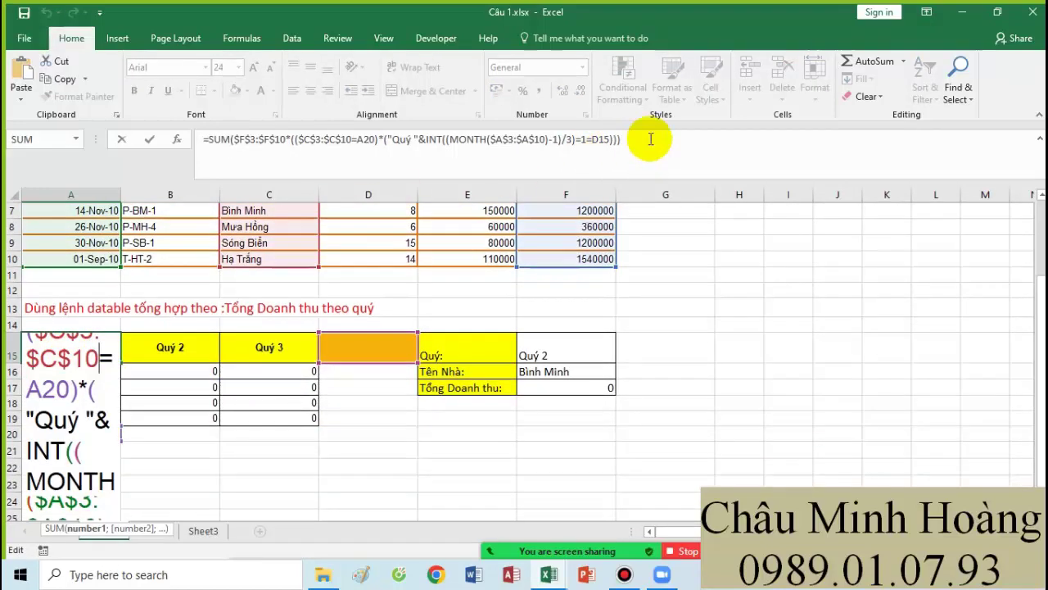
left_click_drag(624, 140, 208, 141)
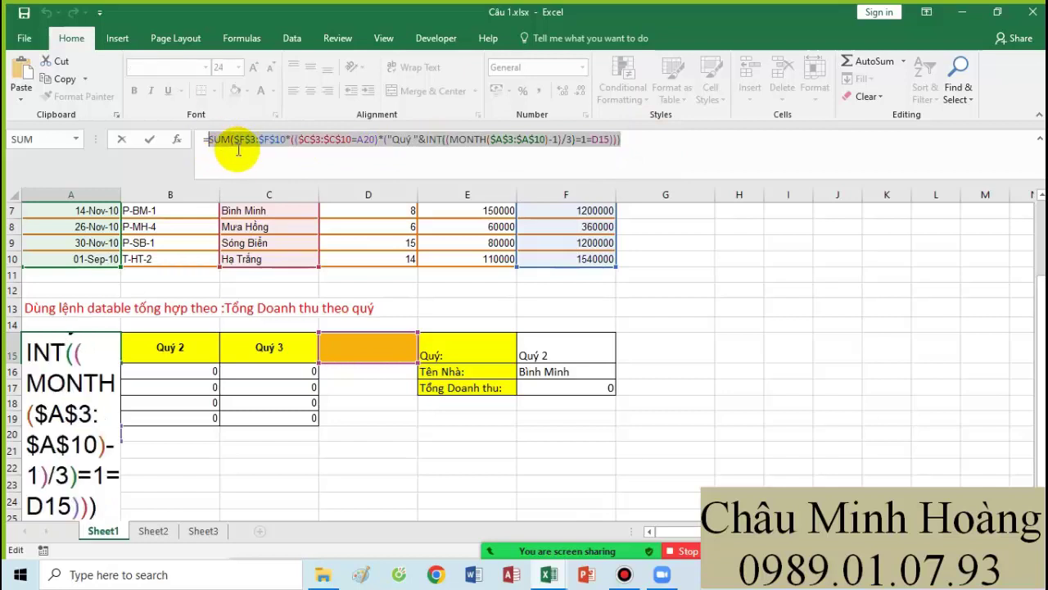
key("Escape")
scroll(187, 364, "down", 2)
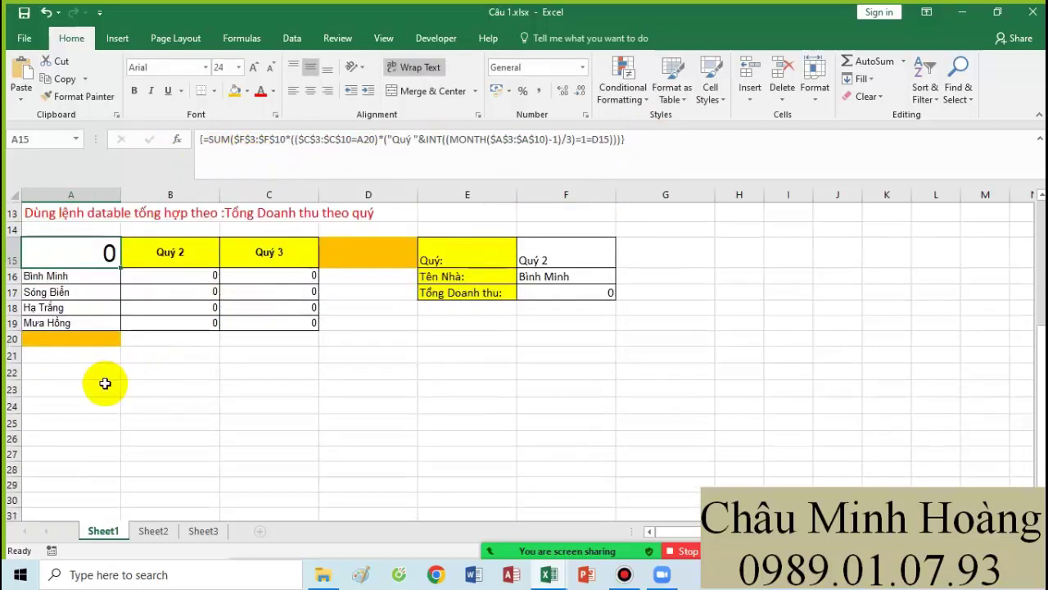
left_click(87, 384)
key("ctrl+v")
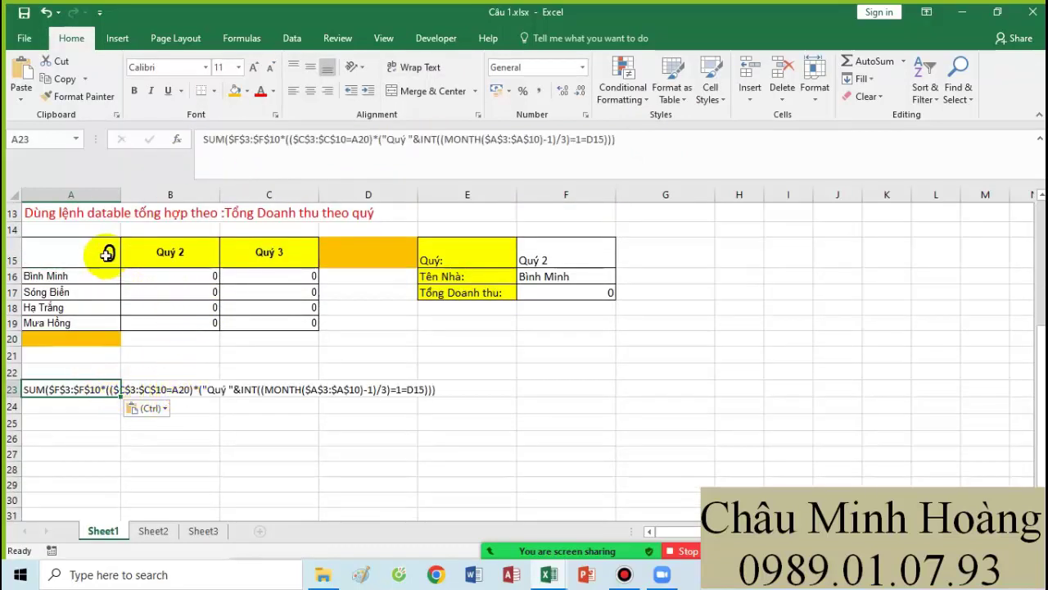
Step: Create a what-if data table on A15:C19 with row input cell D15 and column input cell A20
left_click_drag(106, 253, 275, 323)
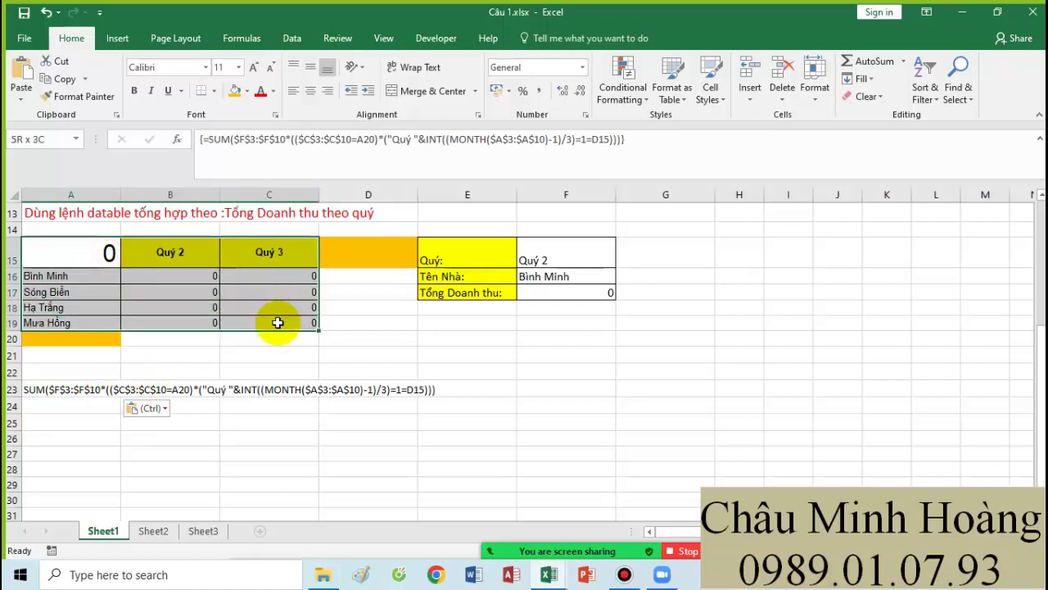
left_click(292, 37)
left_click(729, 89)
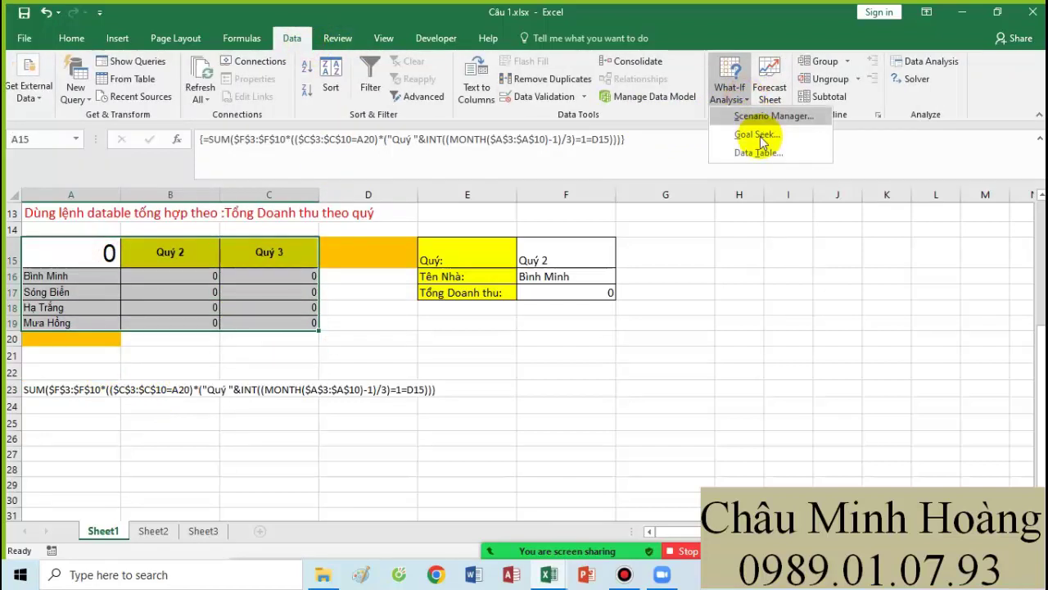
left_click(761, 148)
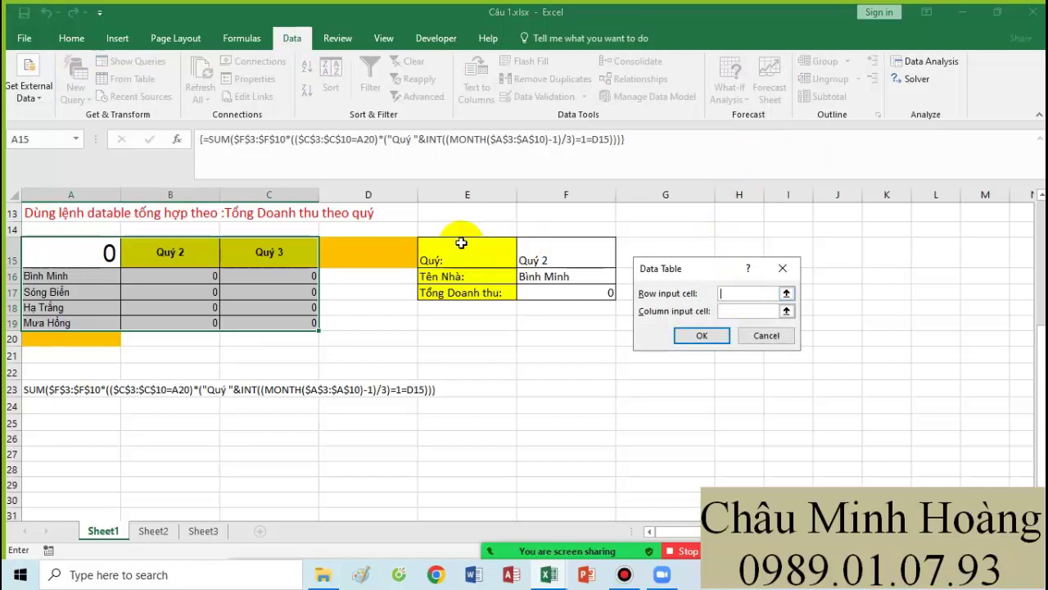
left_click(727, 311)
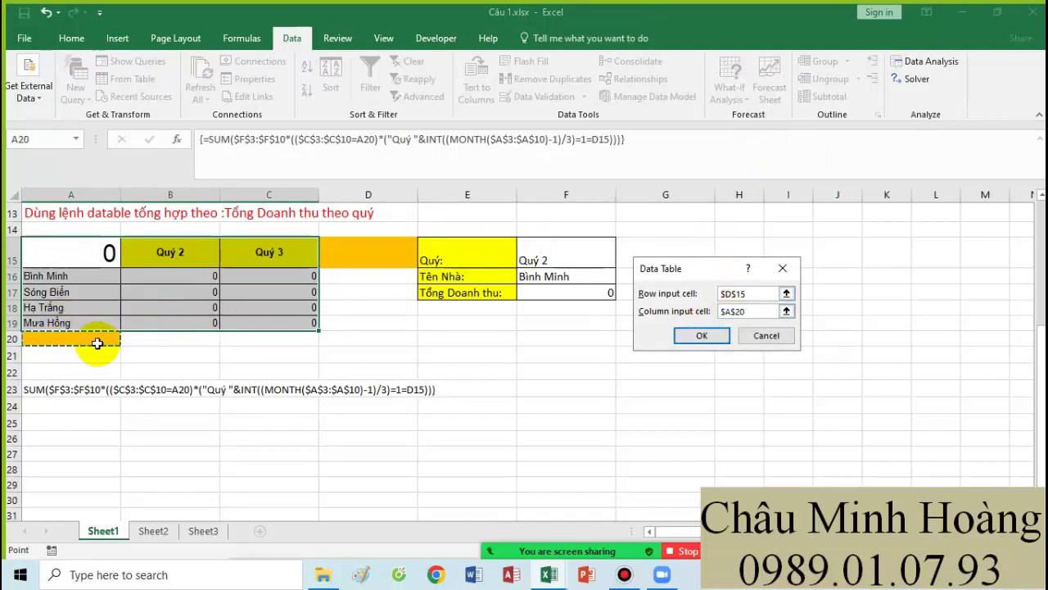
left_click(699, 336)
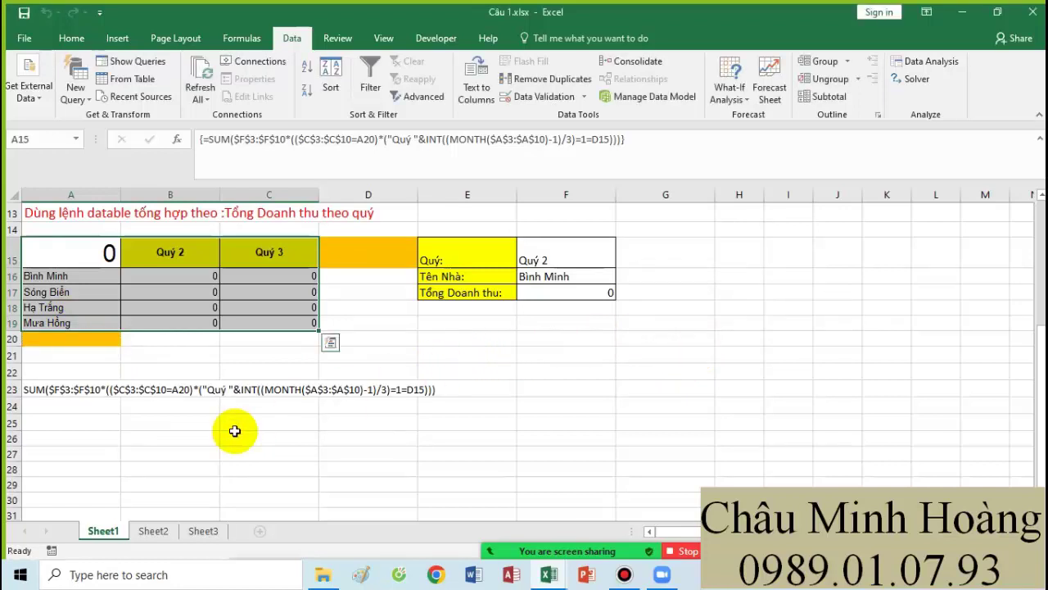
Step: Examine the quarter headers in B15 and C15, the input cell D15 and the source data rows above
double_click(203, 253)
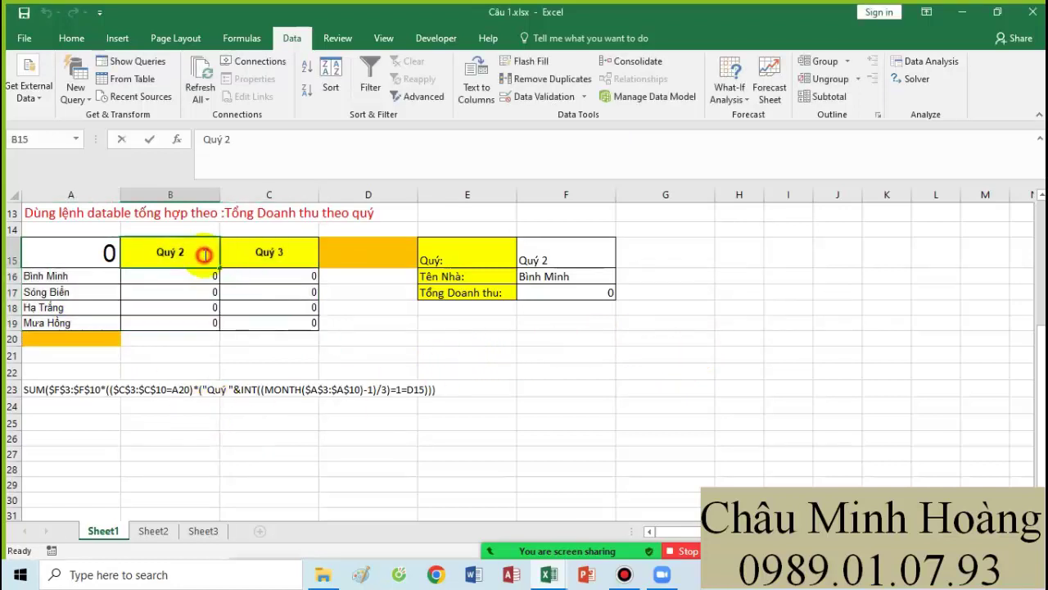
left_click(297, 252)
double_click(276, 251)
left_click(375, 251)
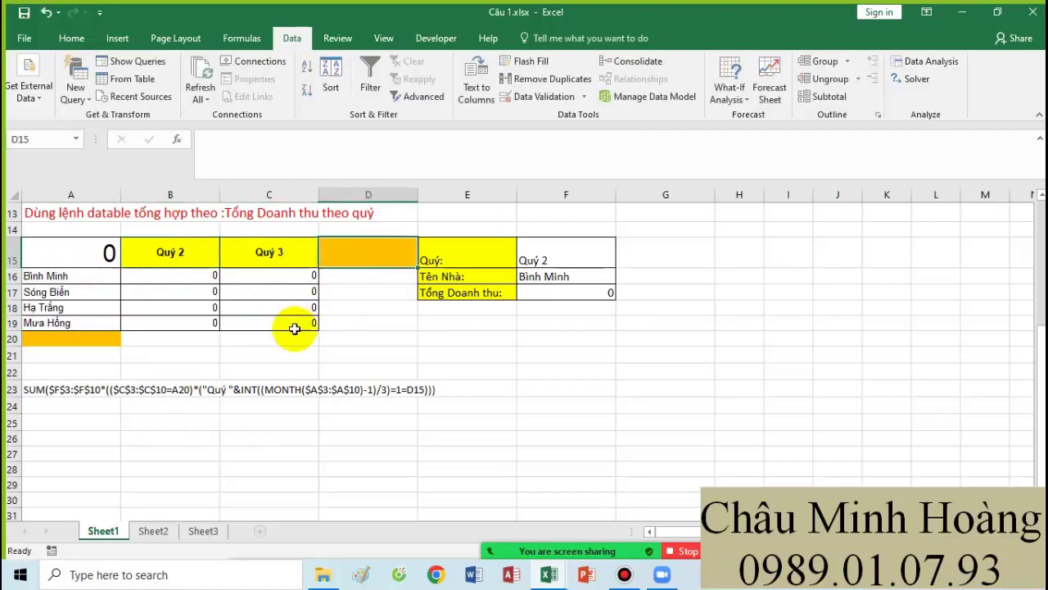
scroll(295, 328, "up", 4)
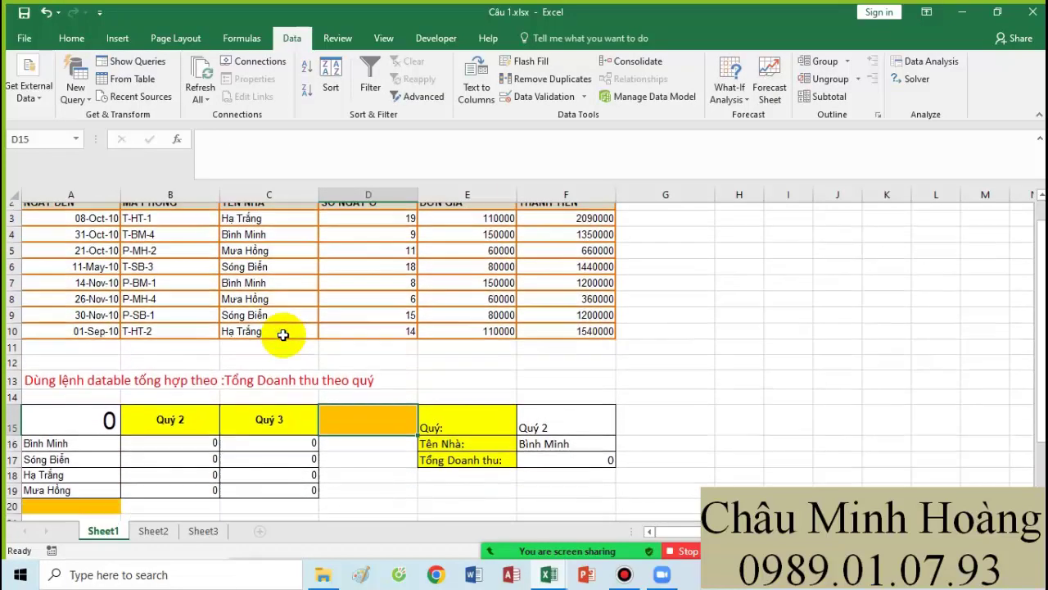
scroll(282, 335, "down", 1)
scroll(140, 344, "up", 2)
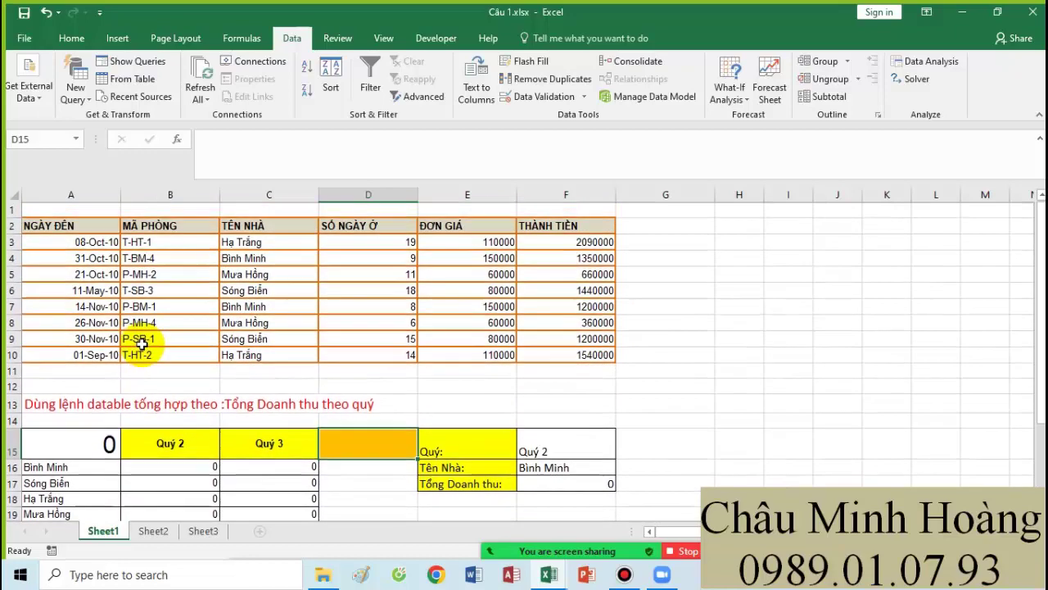
scroll(205, 402, "down", 3)
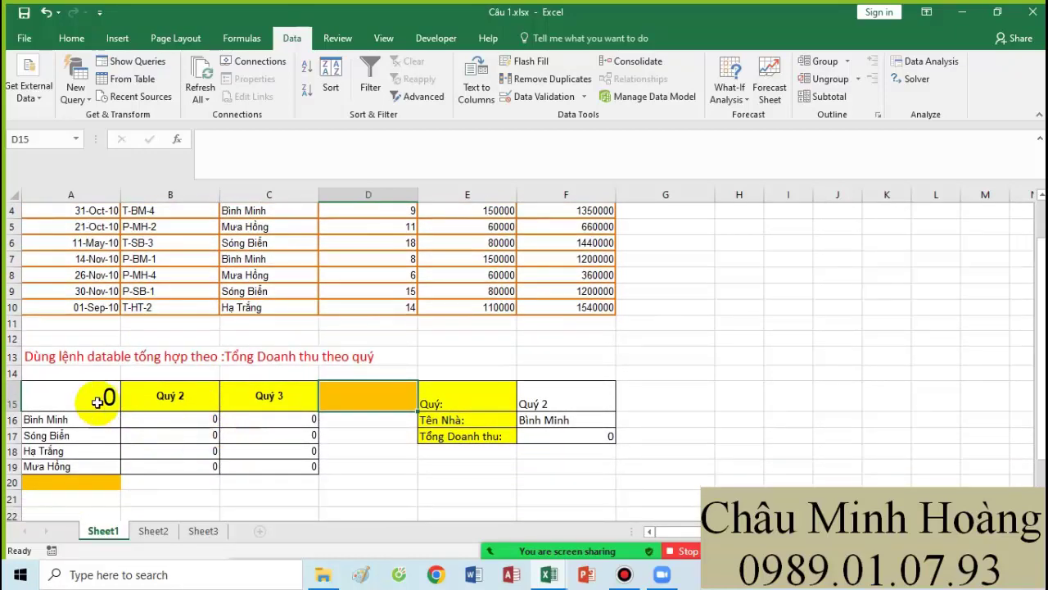
Step: Re-enter the A15 formula as an array formula and widen column A
left_click(76, 395)
double_click(77, 396)
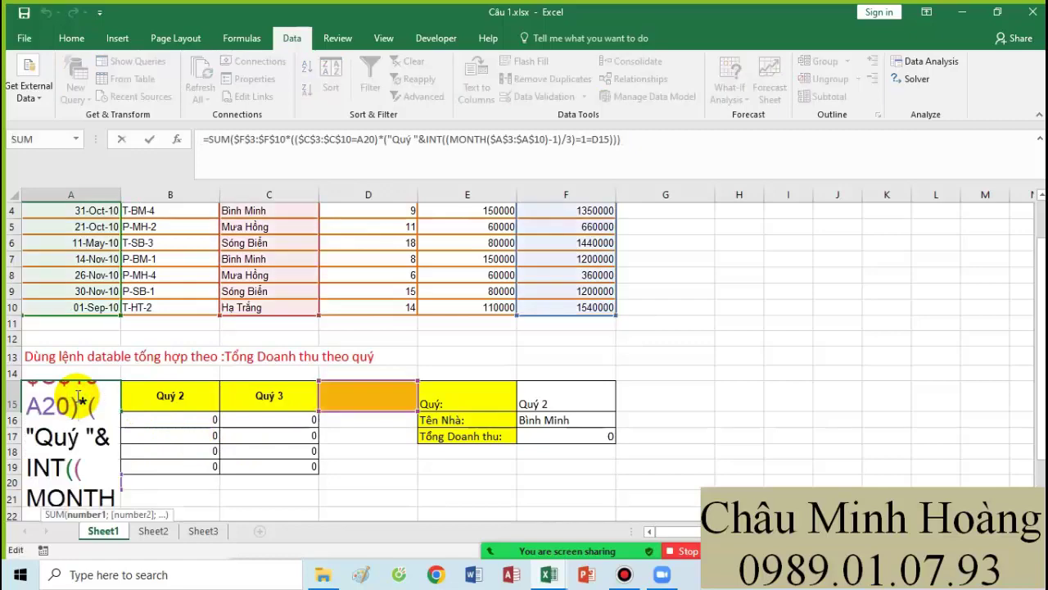
key("ctrl+shift+Return")
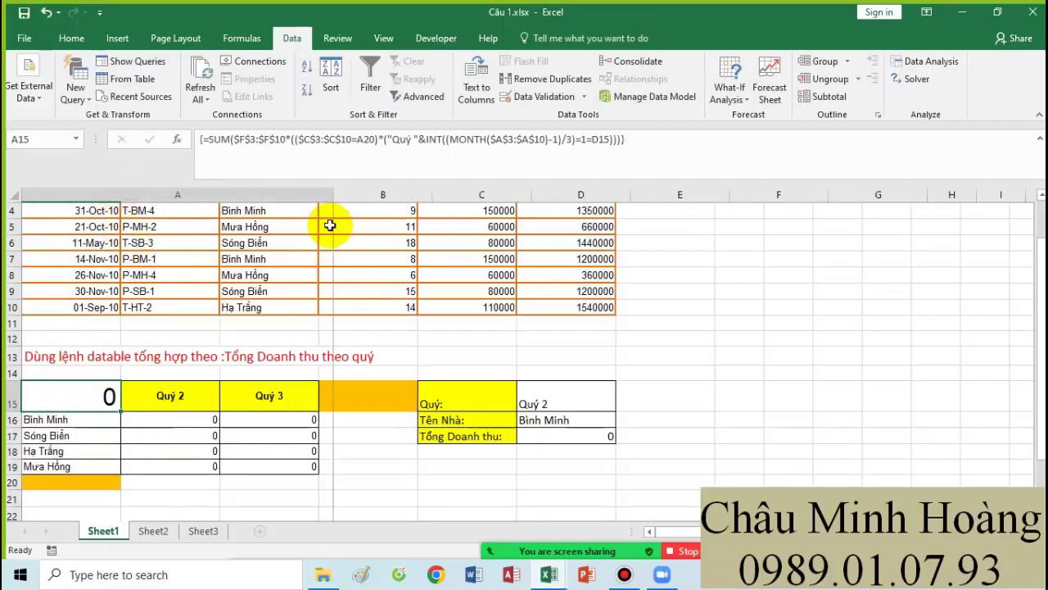
scroll(309, 311, "up", 1)
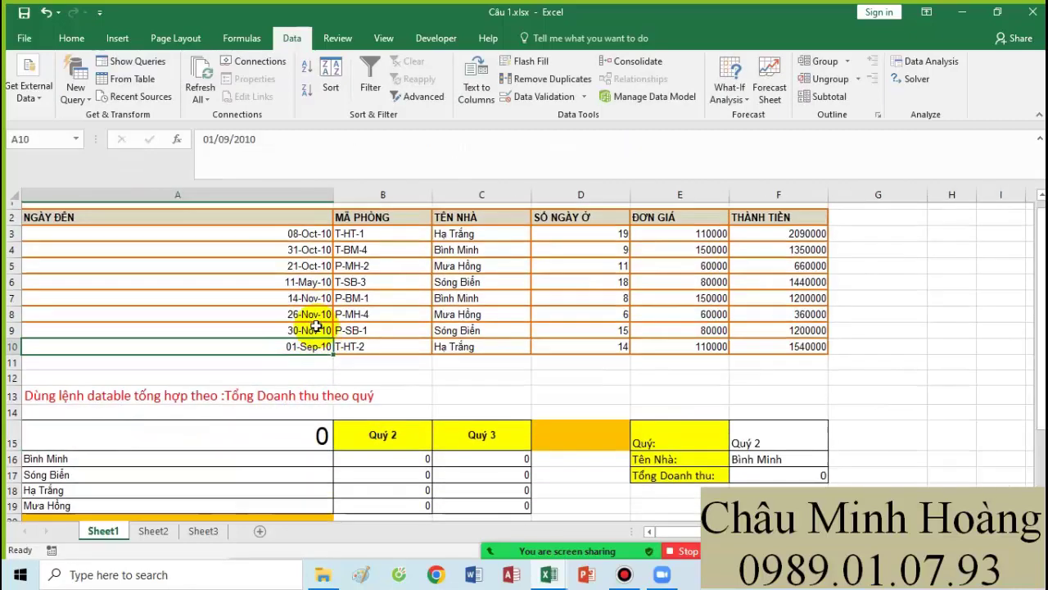
left_click_drag(300, 242, 293, 353)
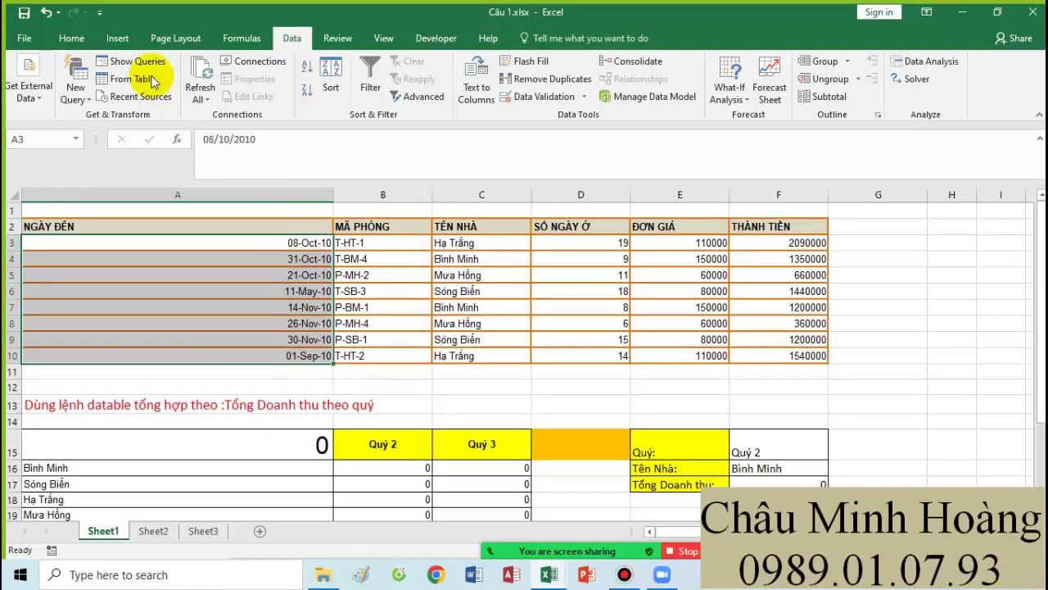
right_click(295, 226)
key("Escape")
left_click_drag(253, 247, 283, 348)
right_click(272, 345)
left_click(331, 259)
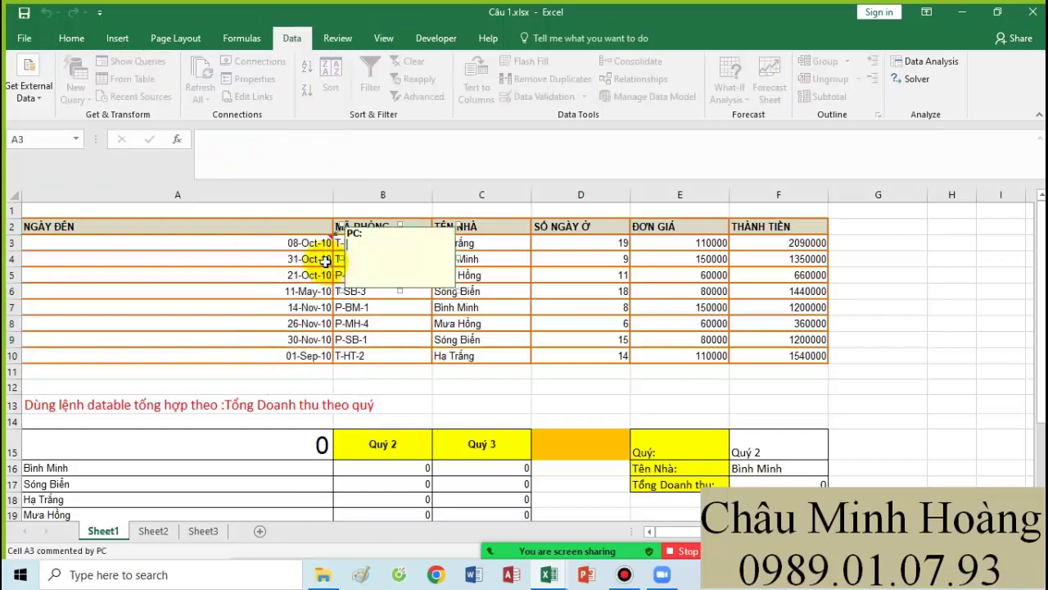
left_click(292, 290)
left_click_drag(304, 249, 306, 347)
right_click(293, 336)
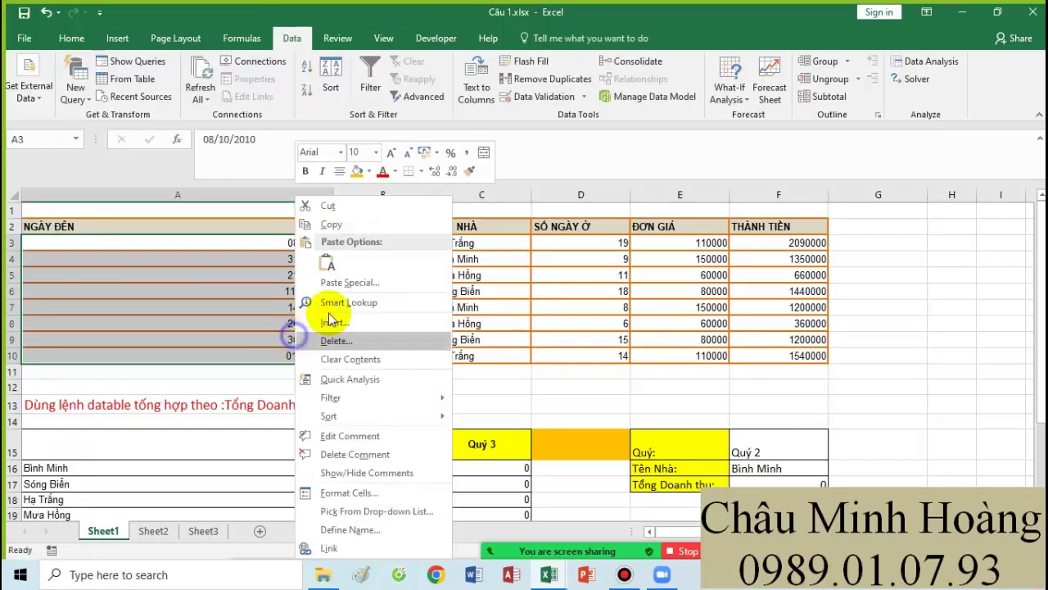
left_click(352, 454)
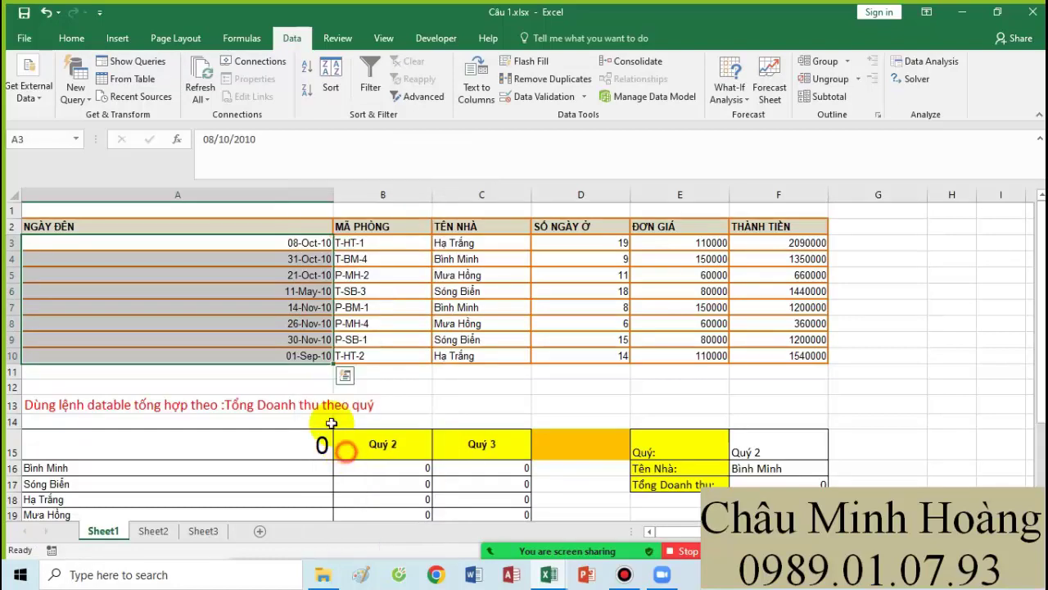
Step: Format the arrival dates in A3:A10 with the 14/03/2012 date type
right_click(276, 312)
left_click(346, 494)
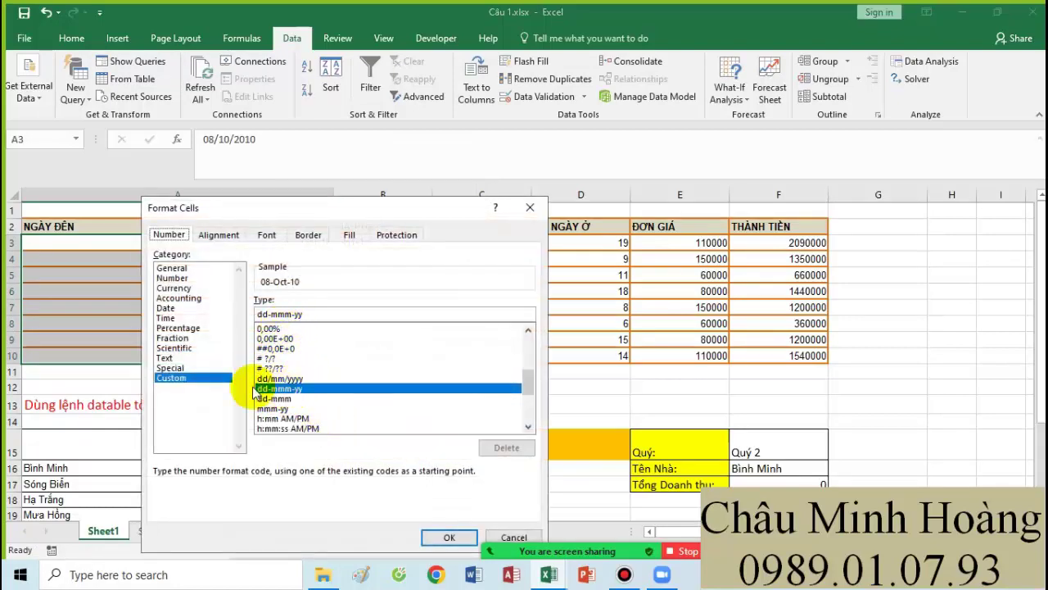
left_click(191, 381)
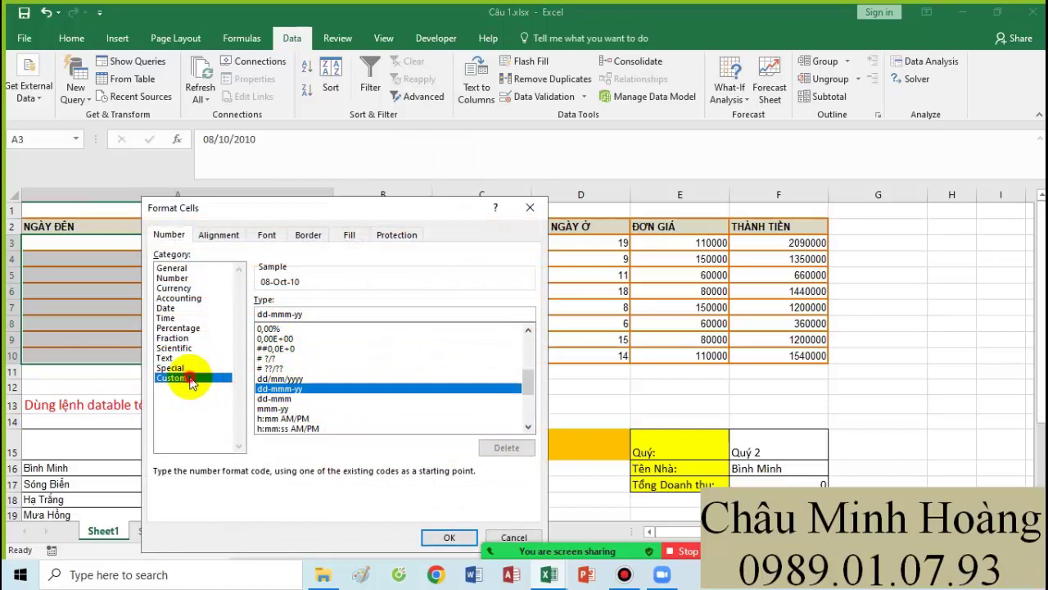
left_click(168, 310)
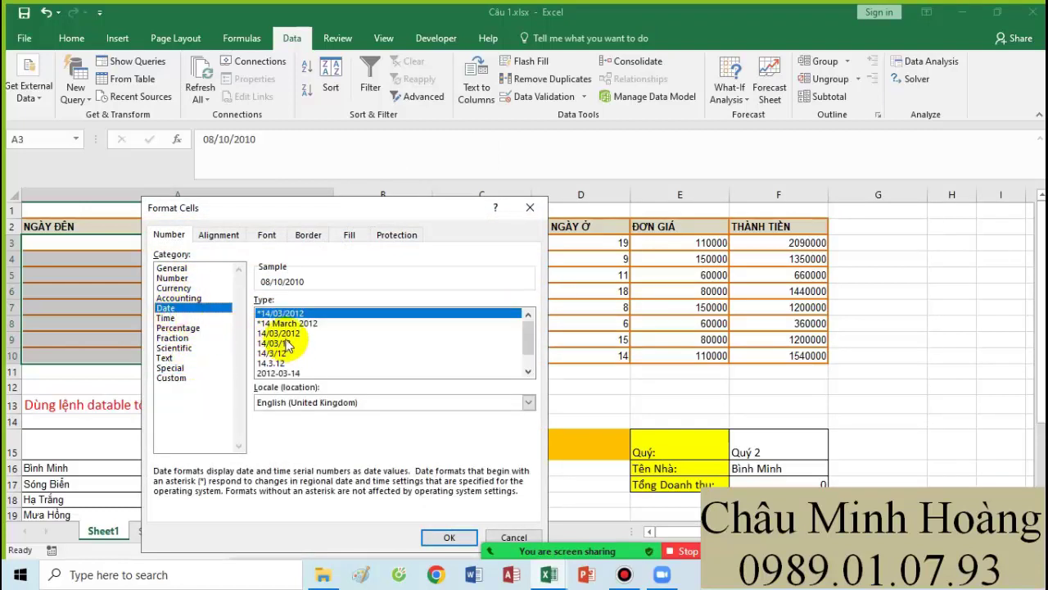
left_click(286, 335)
left_click(449, 537)
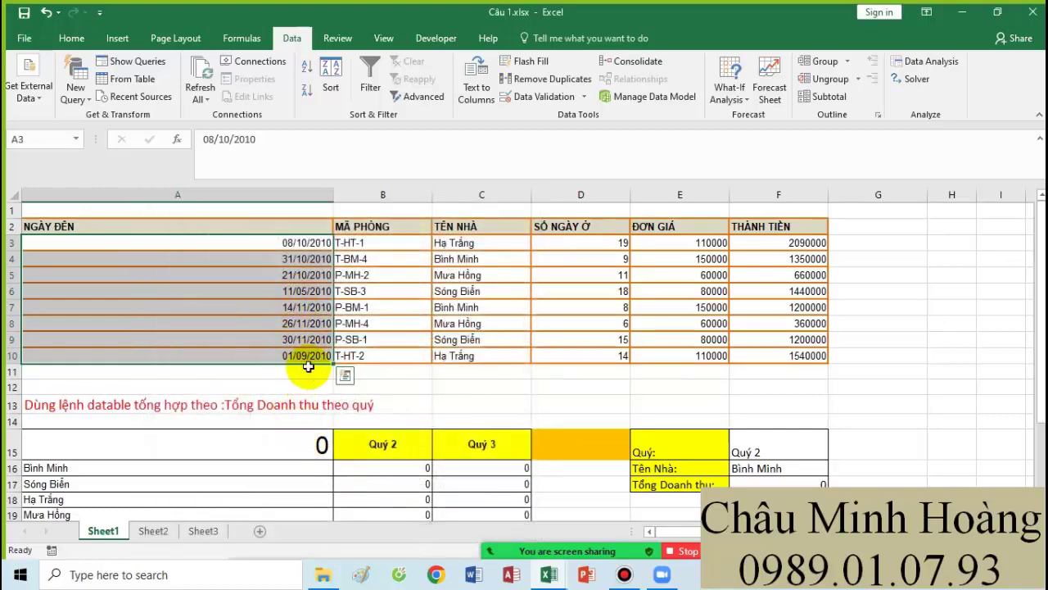
Step: Compare the arrival dates with the quarter summary and examine the ranges and quarter condition in the A15 formula
scroll(361, 393, "down", 1)
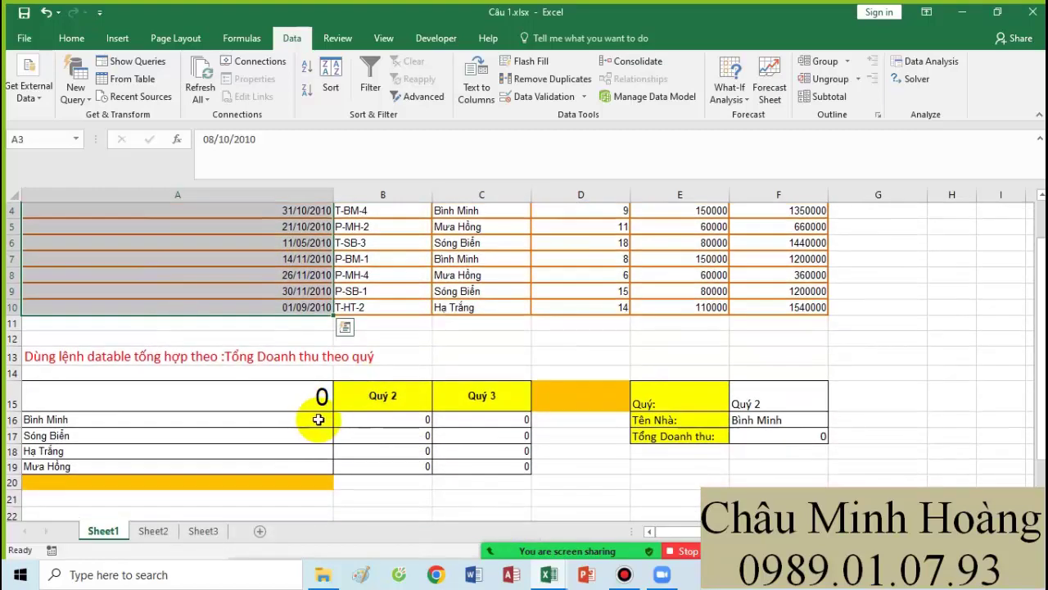
scroll(452, 400, "up", 1)
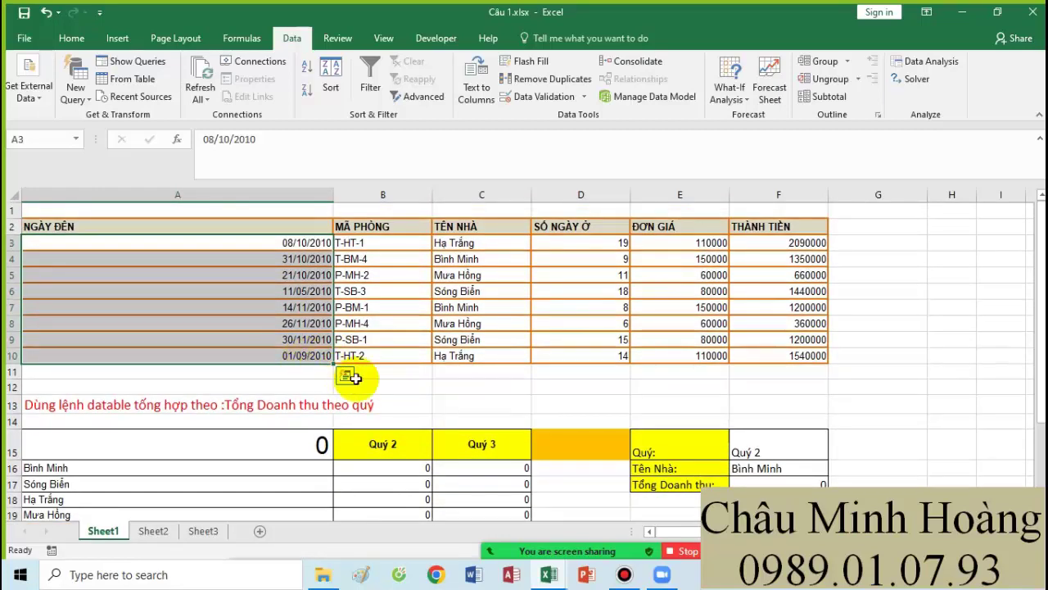
scroll(393, 401, "down", 1)
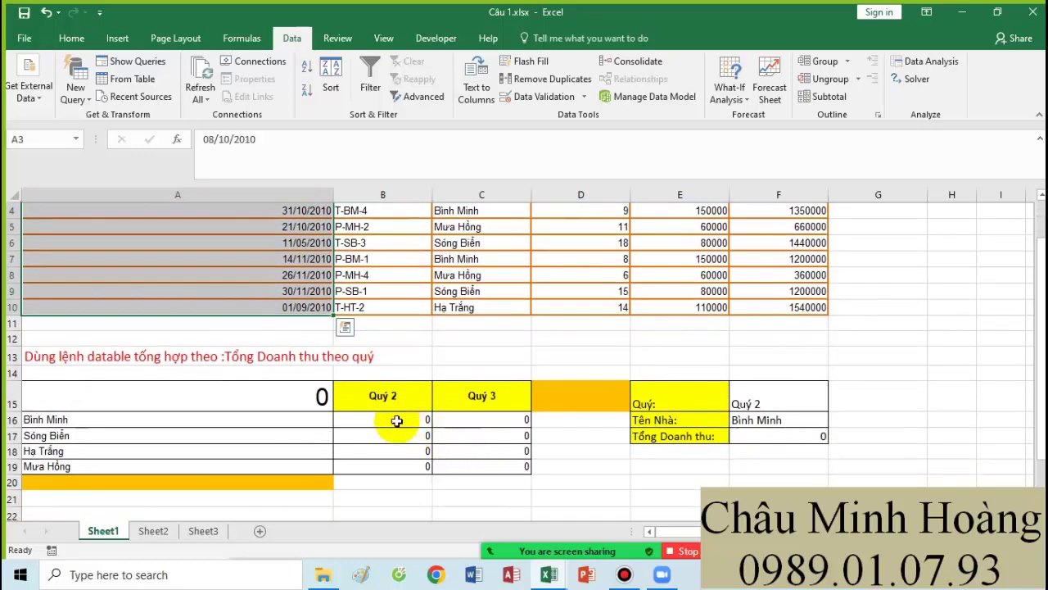
scroll(400, 446, "up", 1)
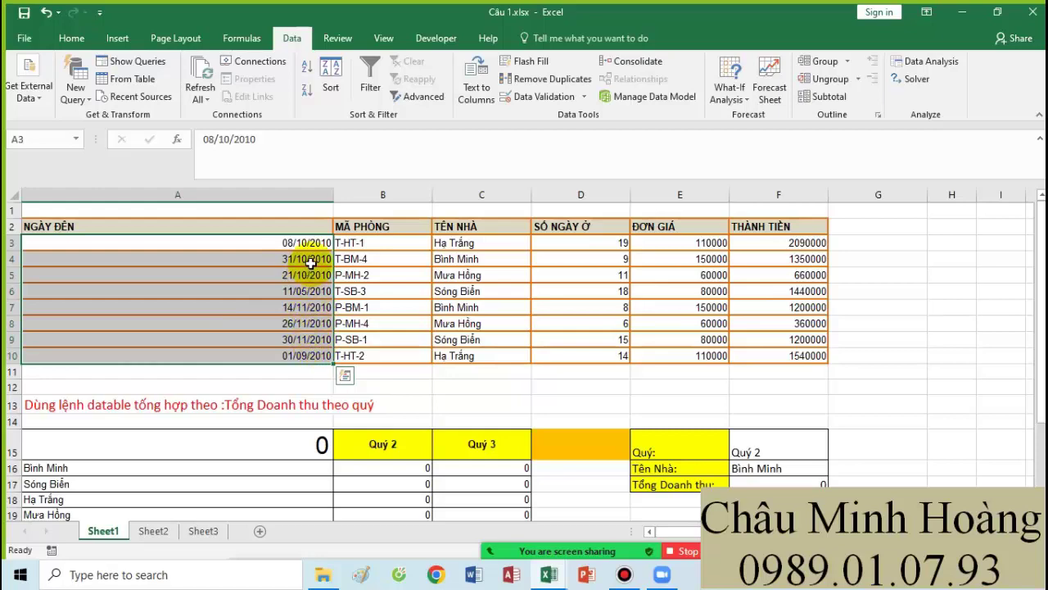
scroll(409, 402, "down", 1)
left_click(303, 396)
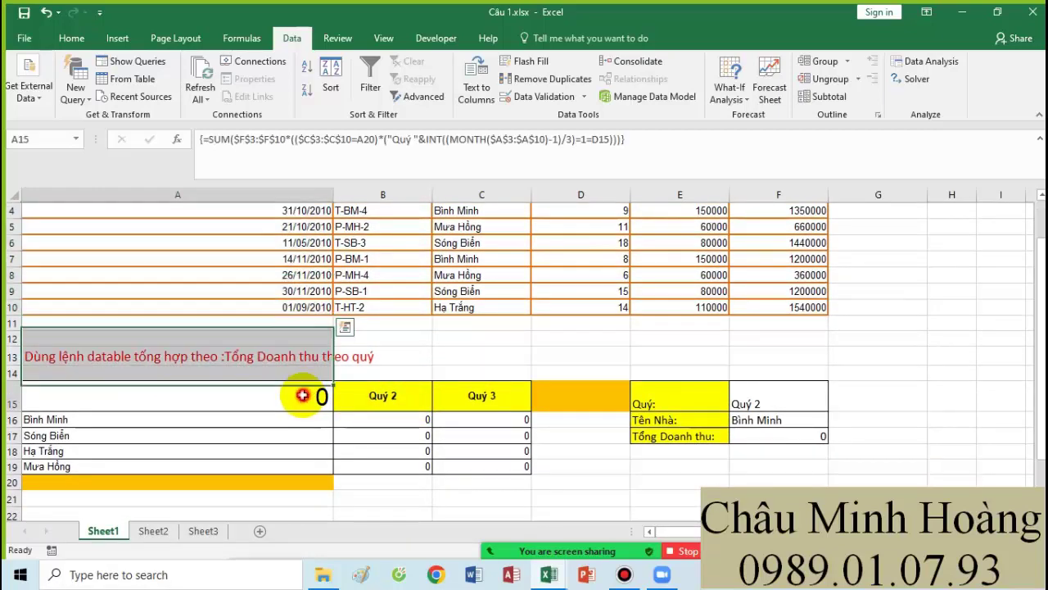
double_click(303, 396)
scroll(360, 385, "down", 1)
scroll(658, 306, "up", 2)
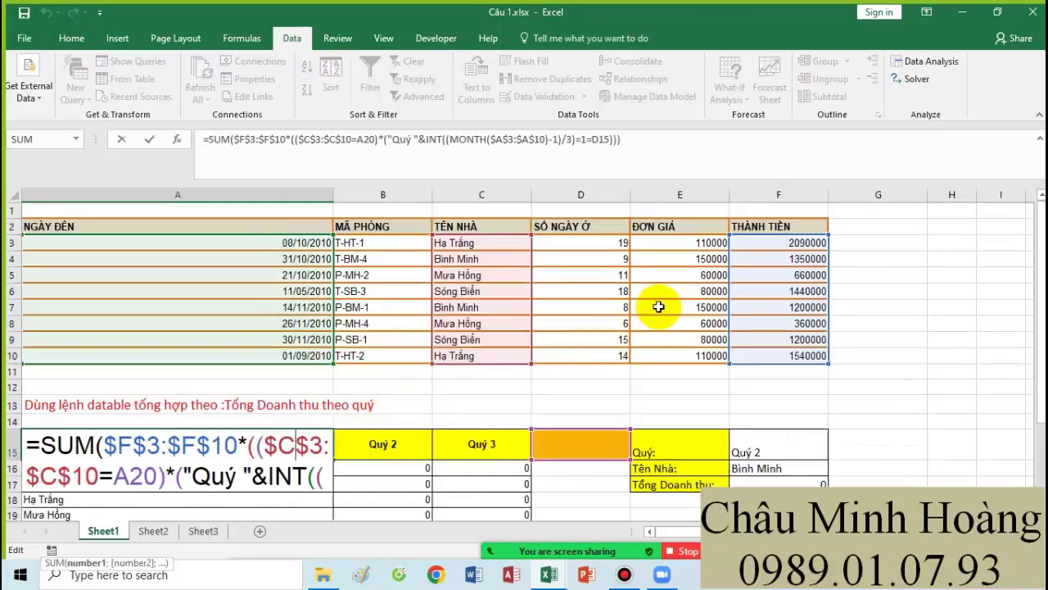
scroll(361, 401, "down", 3)
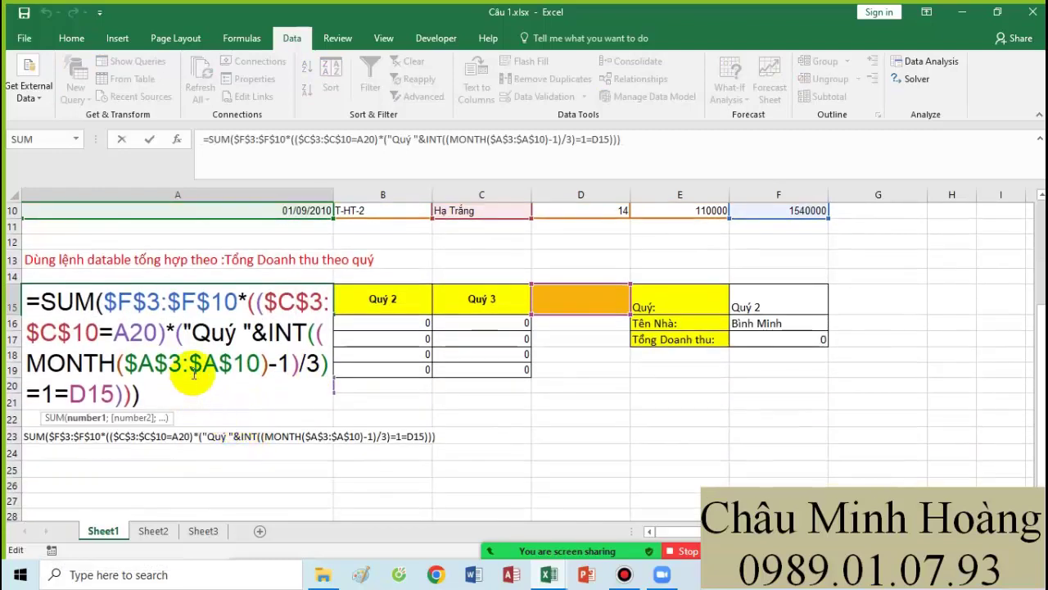
key("Escape")
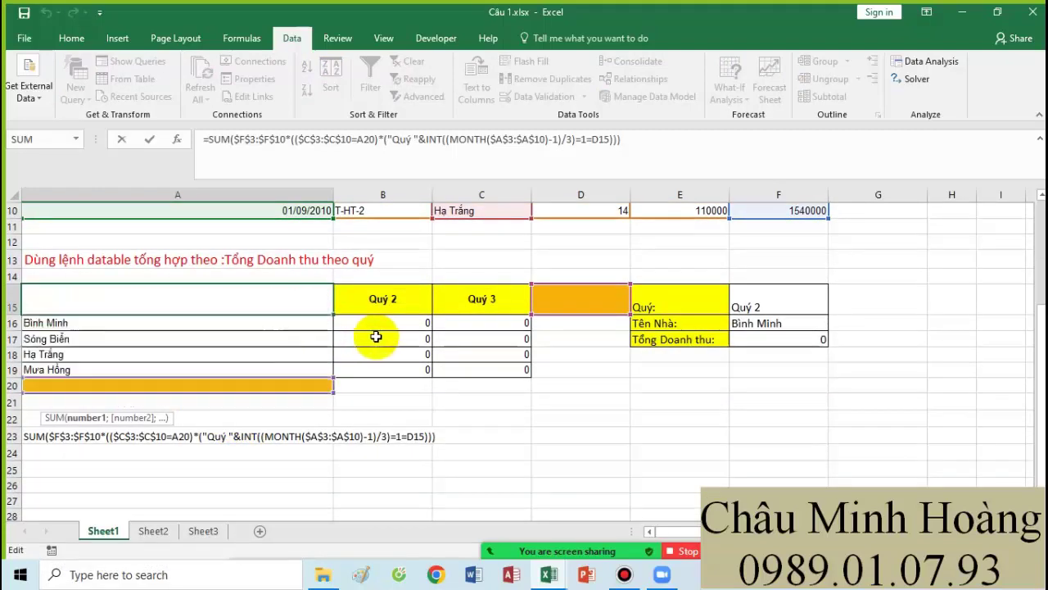
Step: Correct the quarter calculation in the A15 formula to INT((MONTH($A$3:$A$10)-1)/3)+1=D15 and enter it as an array formula
key("F2")
scroll(442, 295, "up", 2)
scroll(440, 320, "down", 2)
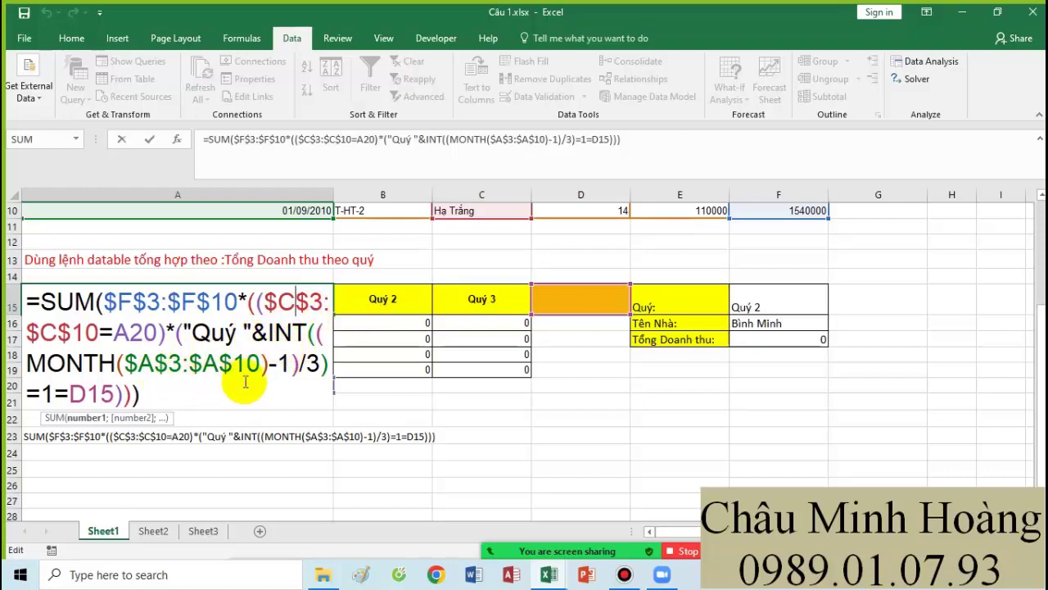
scroll(281, 391, "up", 3)
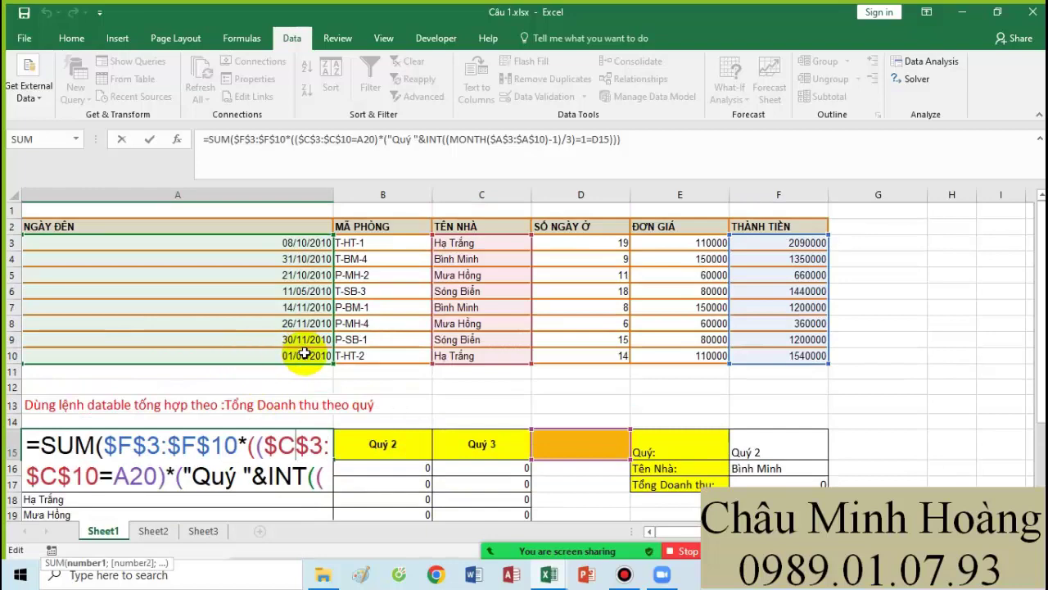
scroll(468, 461, "down", 4)
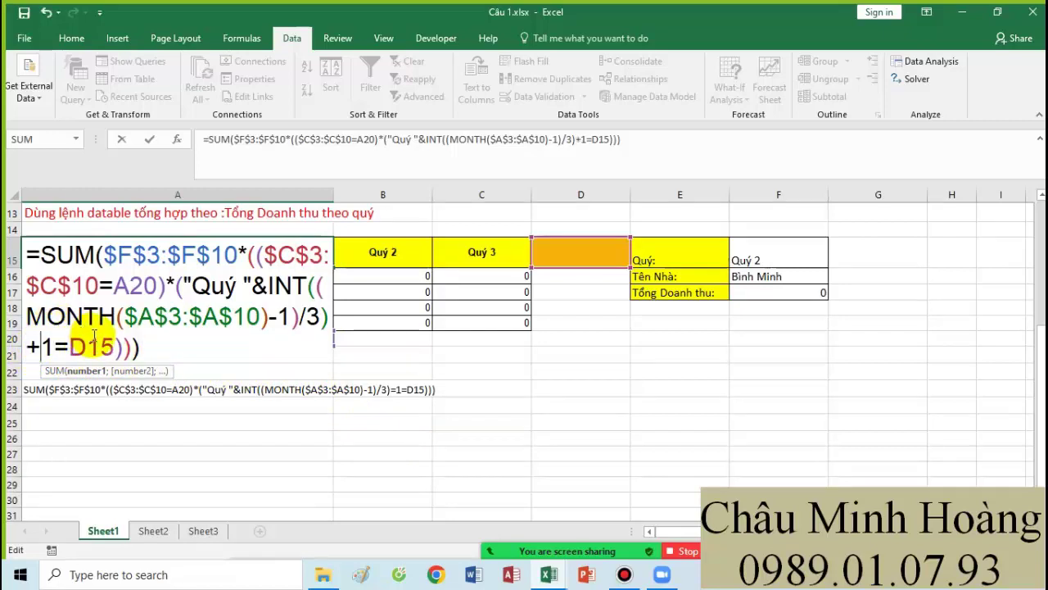
key("ctrl+shift+Return")
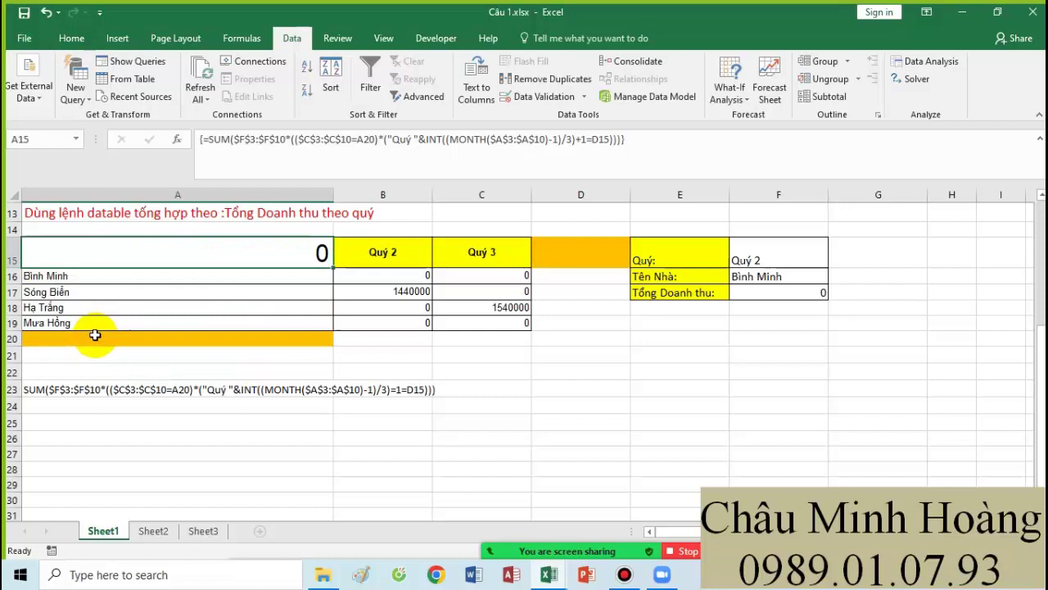
Step: Copy the corrected A15 formula without its equals sign and replace the formula text in A23 with it
double_click(280, 255)
left_click_drag(30, 254, 179, 340)
key("ctrl+c")
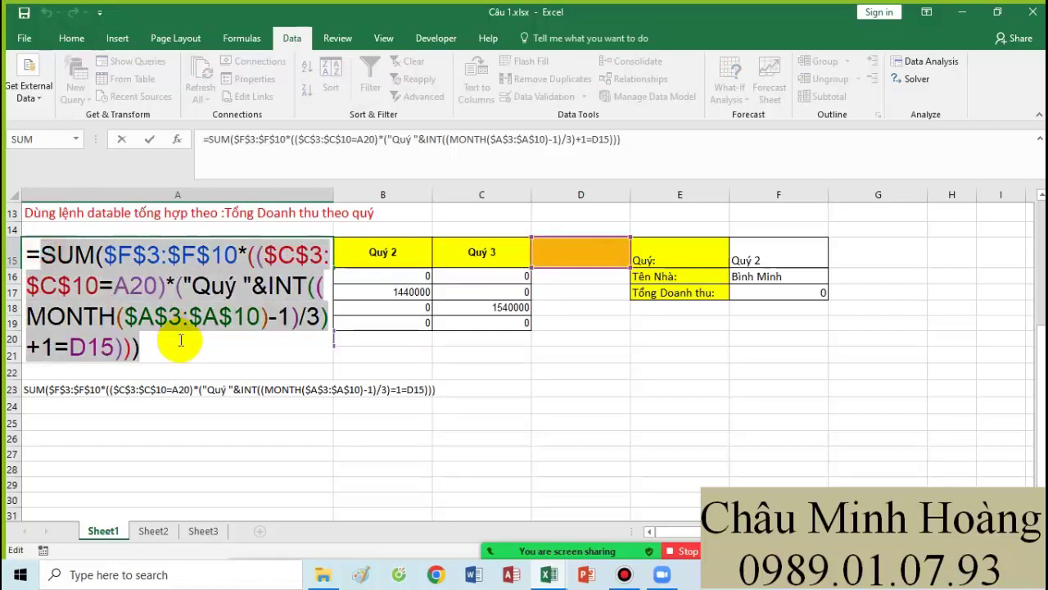
key("Escape")
left_click(98, 392)
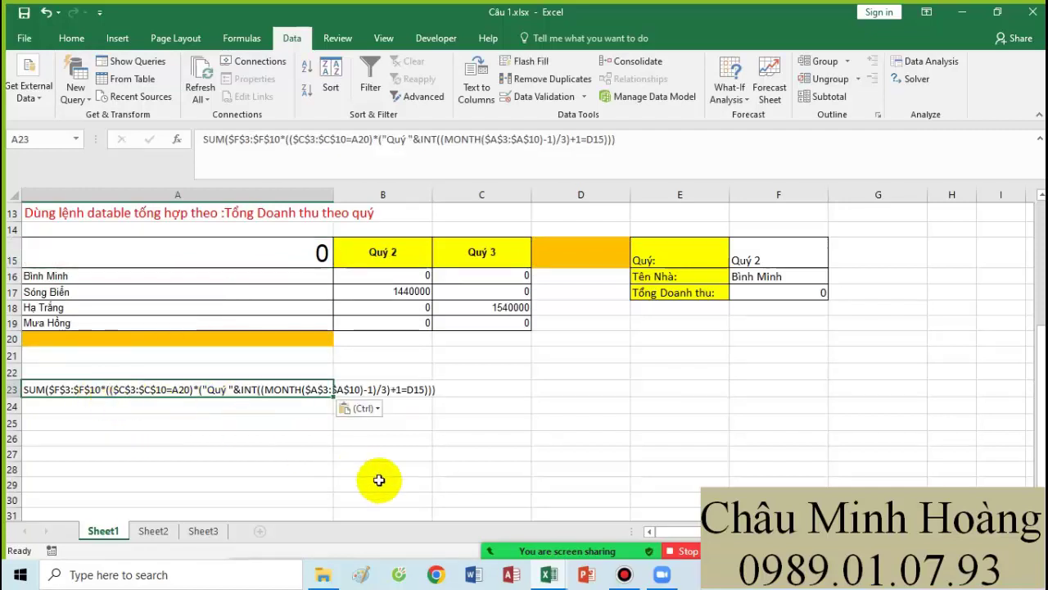
Step: Switch to the Câu 2.xlsx workbook and paste the copied formula text into A19 below the item table
left_click(548, 574)
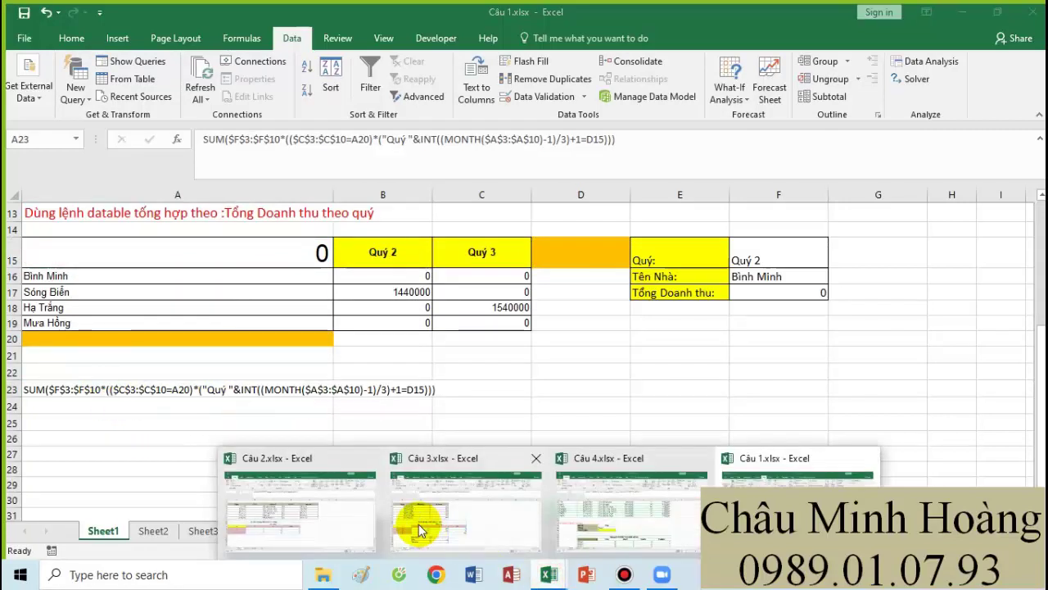
left_click(371, 512)
scroll(269, 450, "down", 2)
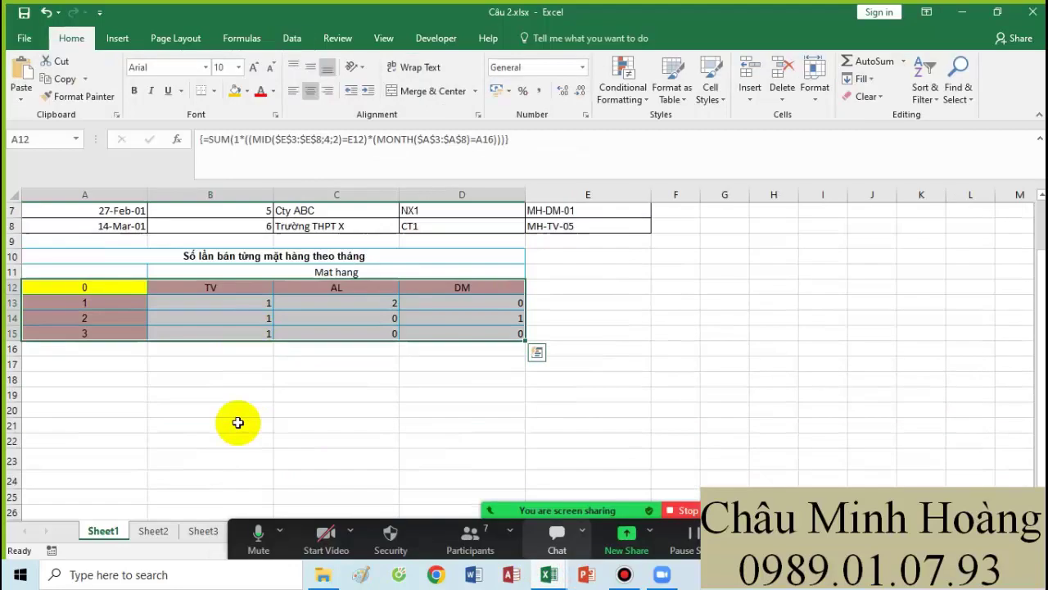
left_click(102, 394)
key("ctrl+v")
scroll(101, 368, "down", 2)
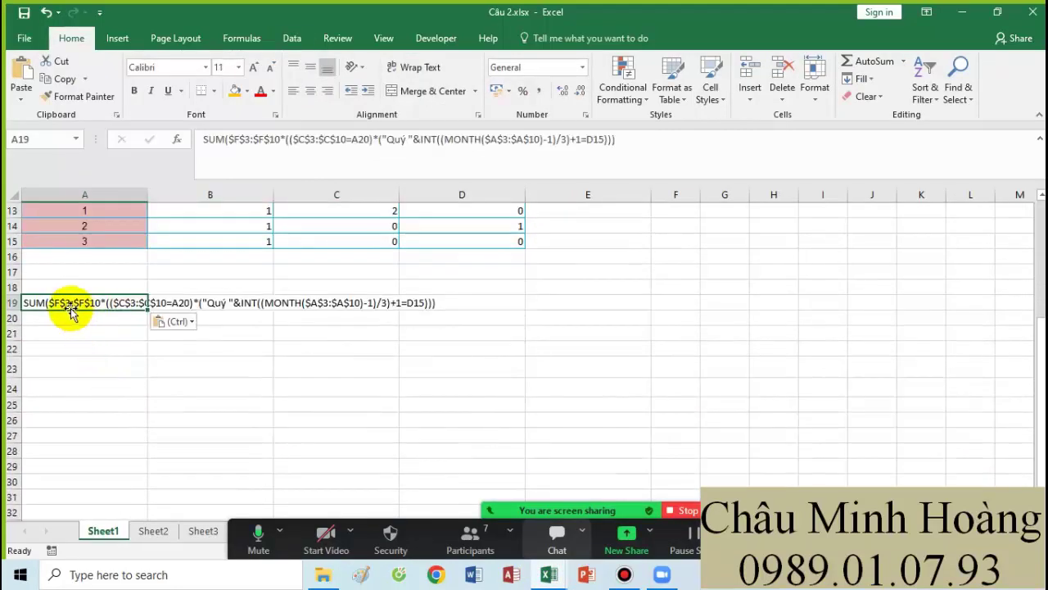
Step: Set the font of A19:E28 to Times New Roman, size 20
left_click_drag(72, 314, 598, 452)
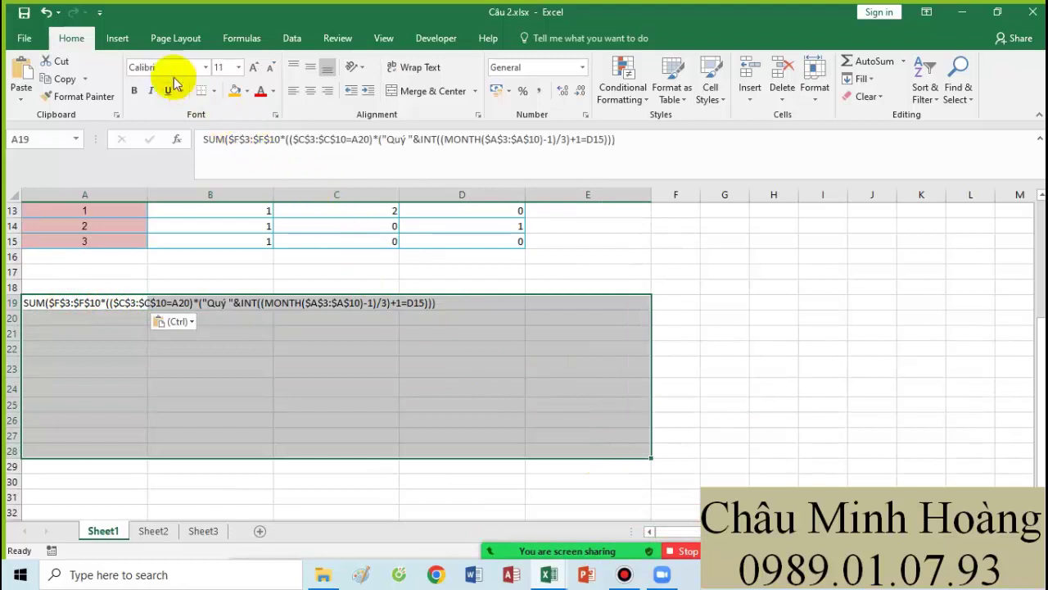
key("Return")
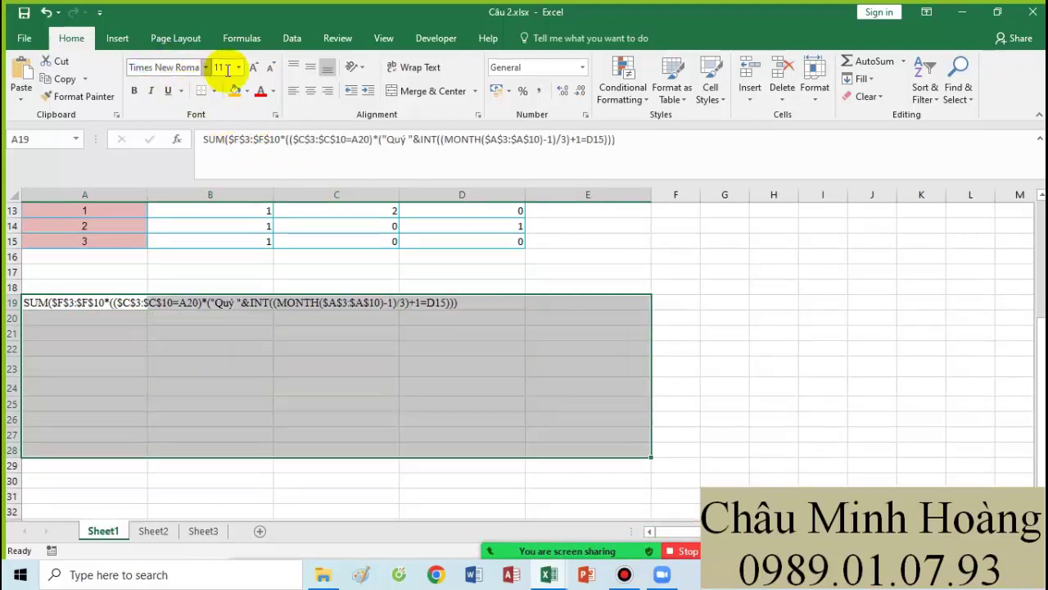
left_click(251, 67)
left_click(251, 67)
left_click(252, 67)
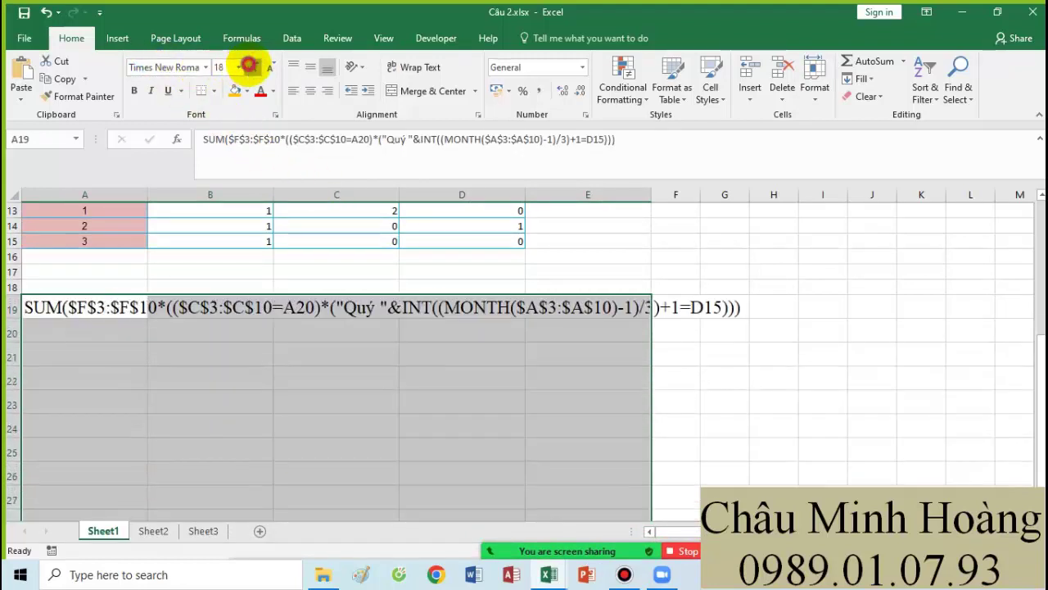
left_click(251, 66)
left_click(251, 67)
scroll(380, 440, "up", 1)
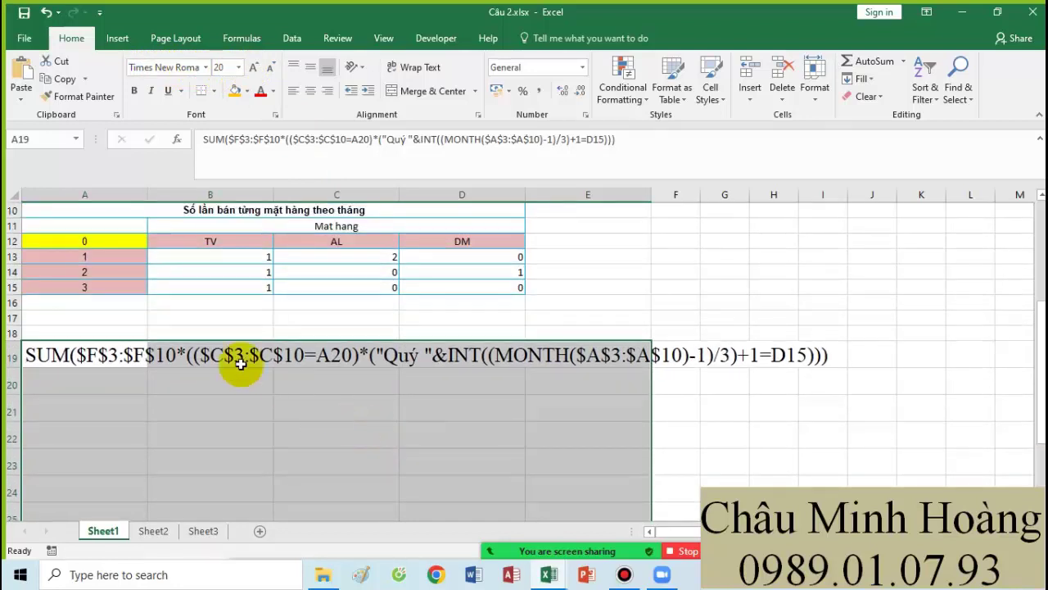
Step: Set the font size of A12 to 22 and widen column A to a bit over twice its width
left_click(122, 243)
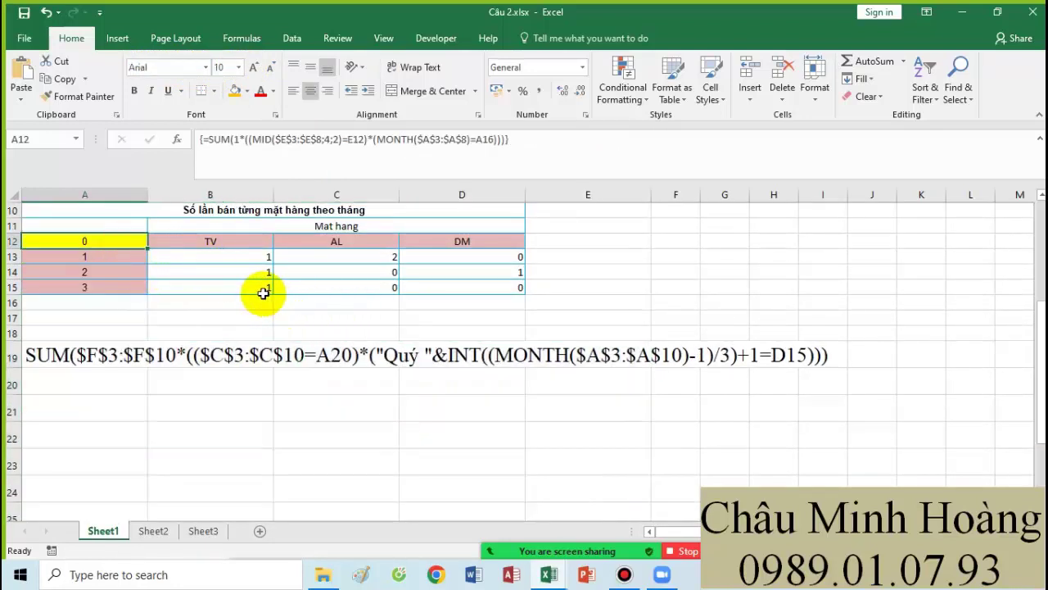
left_click(237, 67)
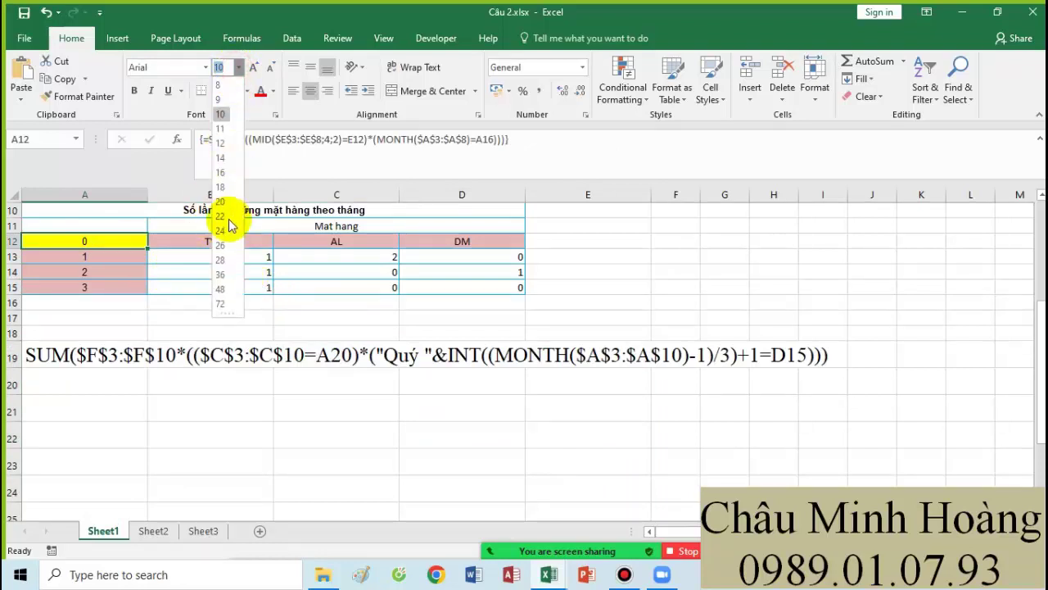
left_click(226, 219)
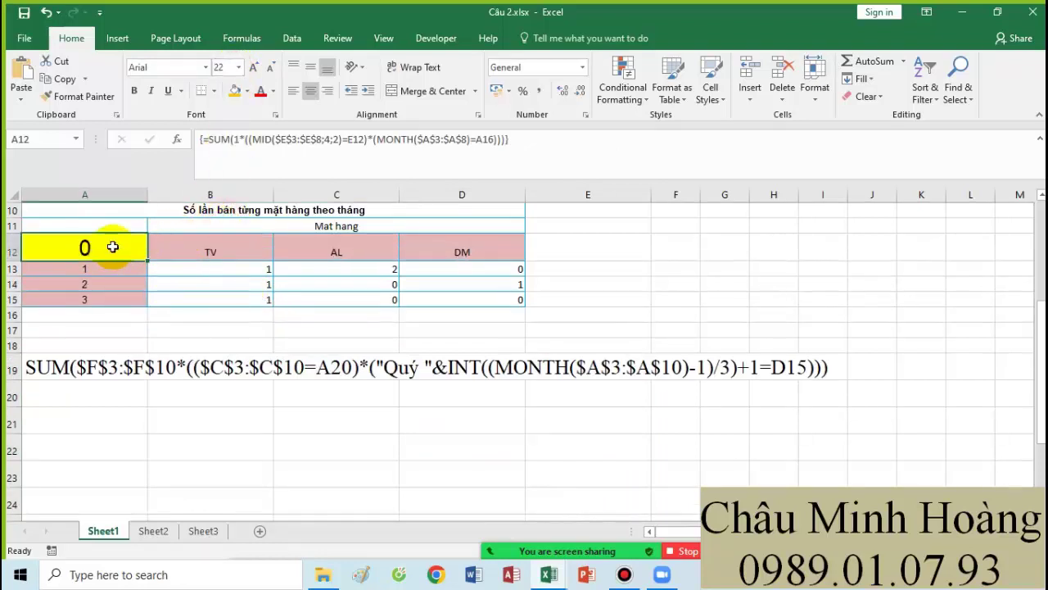
left_click_drag(149, 197, 295, 215)
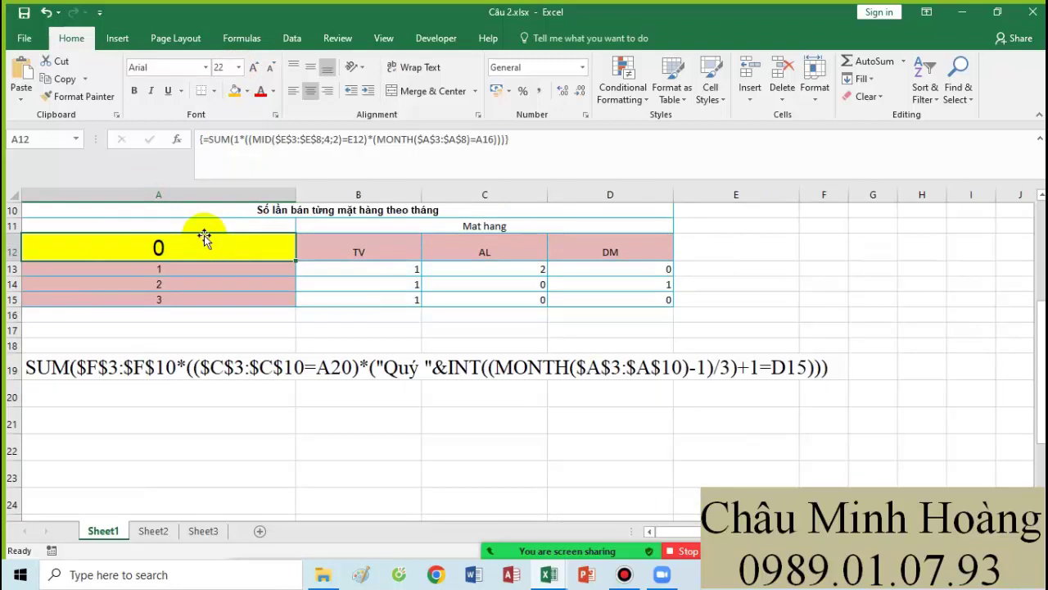
Step: Start a SUM(1*((MID( formula in A12, with the Mặt hàng codes $E$3:$E$8 as the absolute text range
type("=sum(")
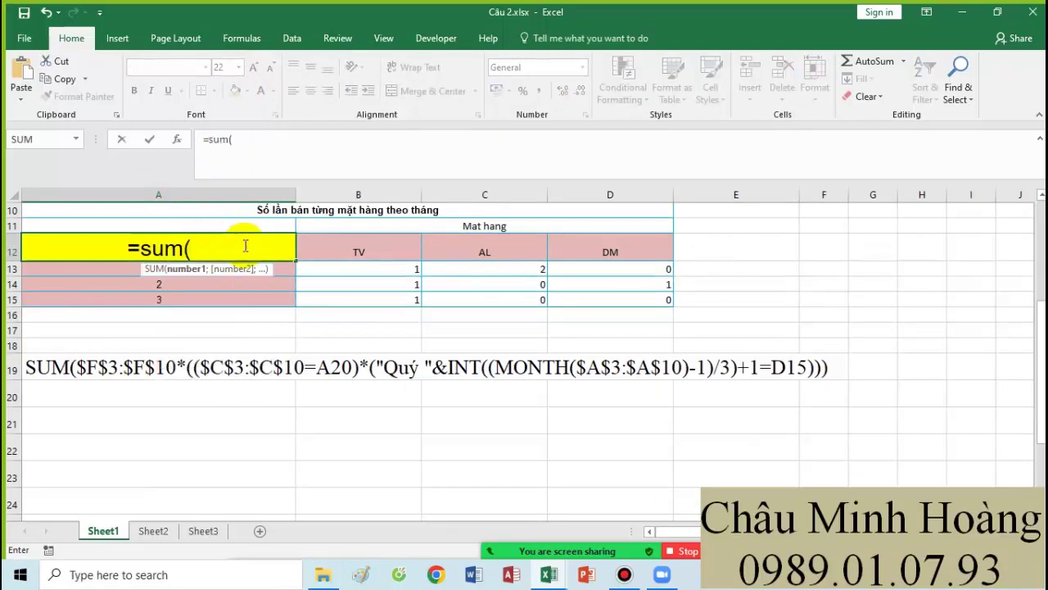
type("1(")
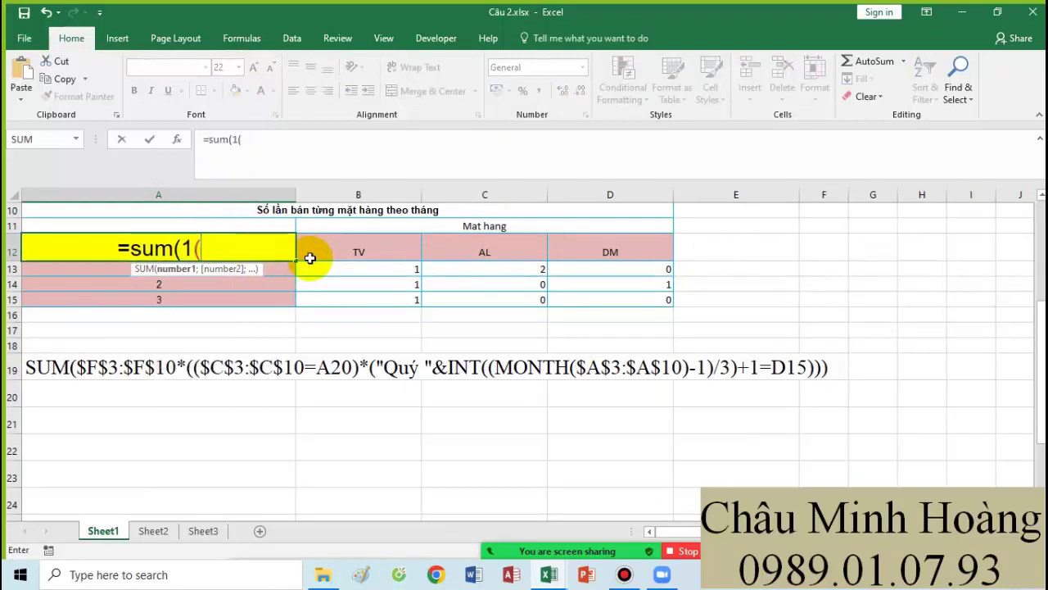
key("BackSpace")
type("*")
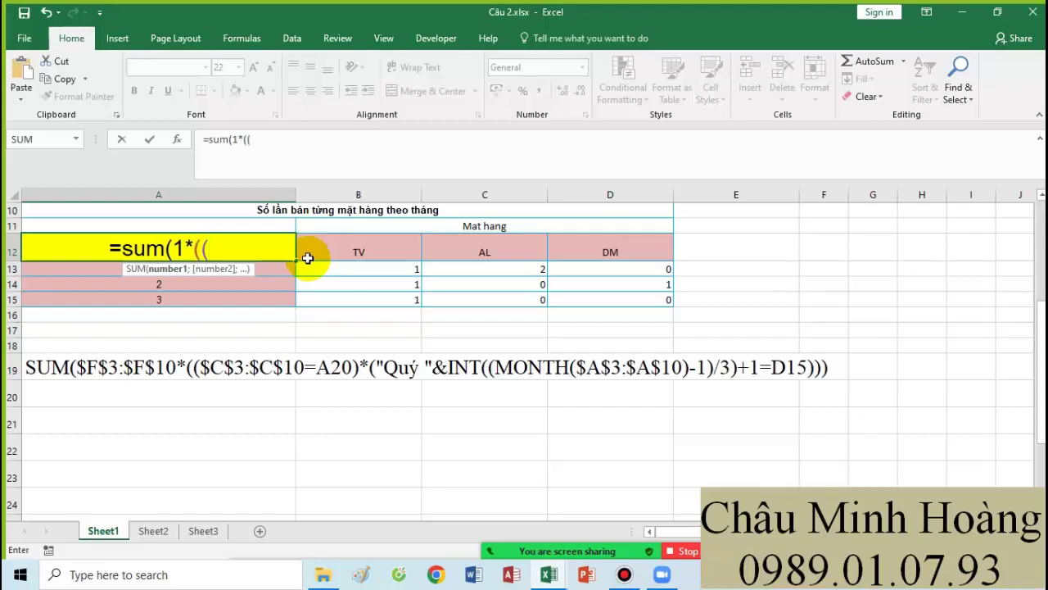
scroll(384, 262, "up", 3)
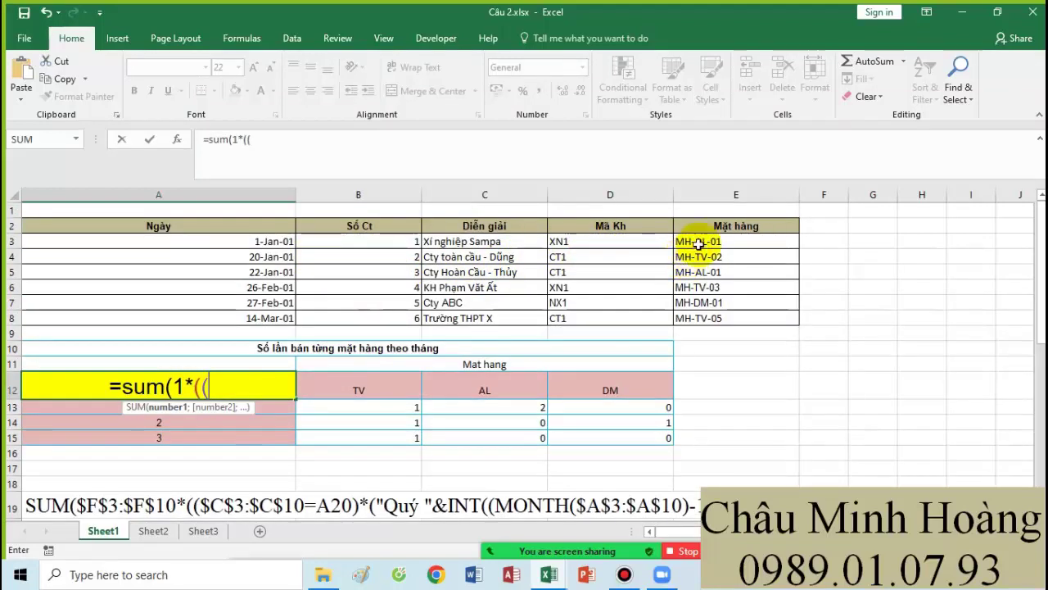
type("mid")
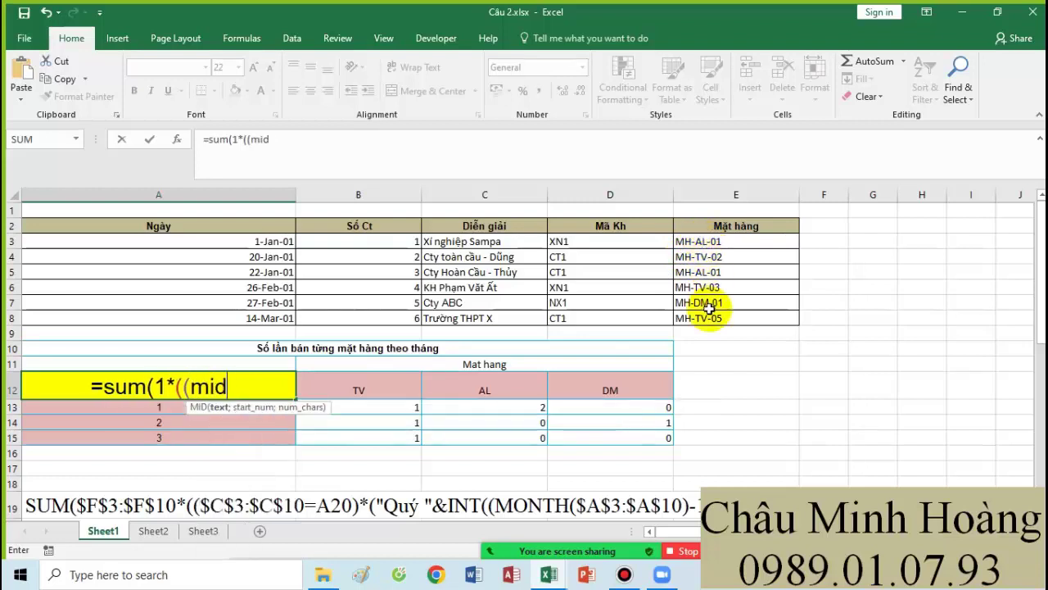
key("Tab")
left_click_drag(742, 240, 742, 318)
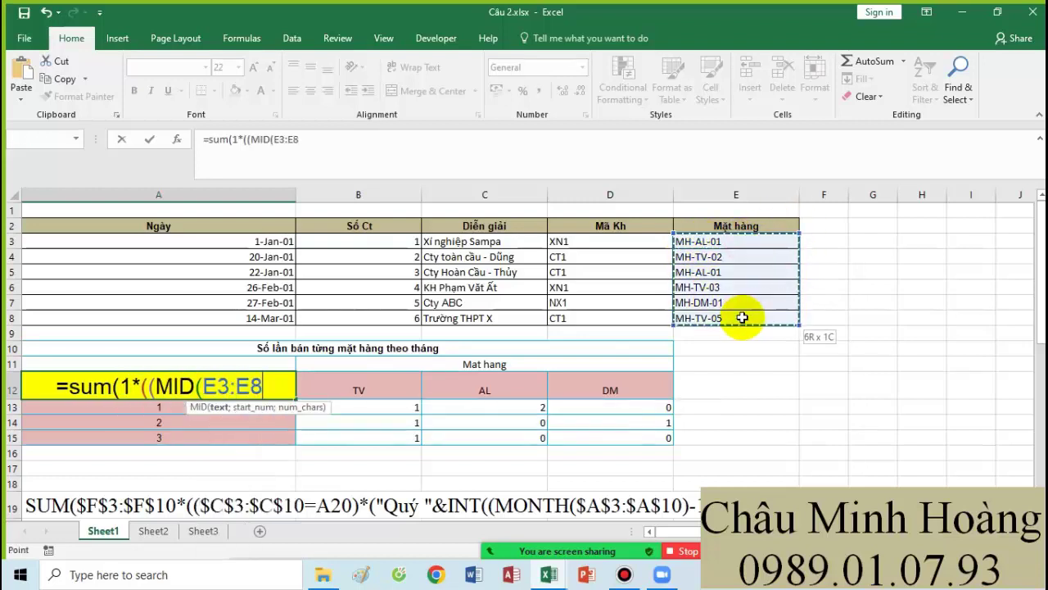
key("F4")
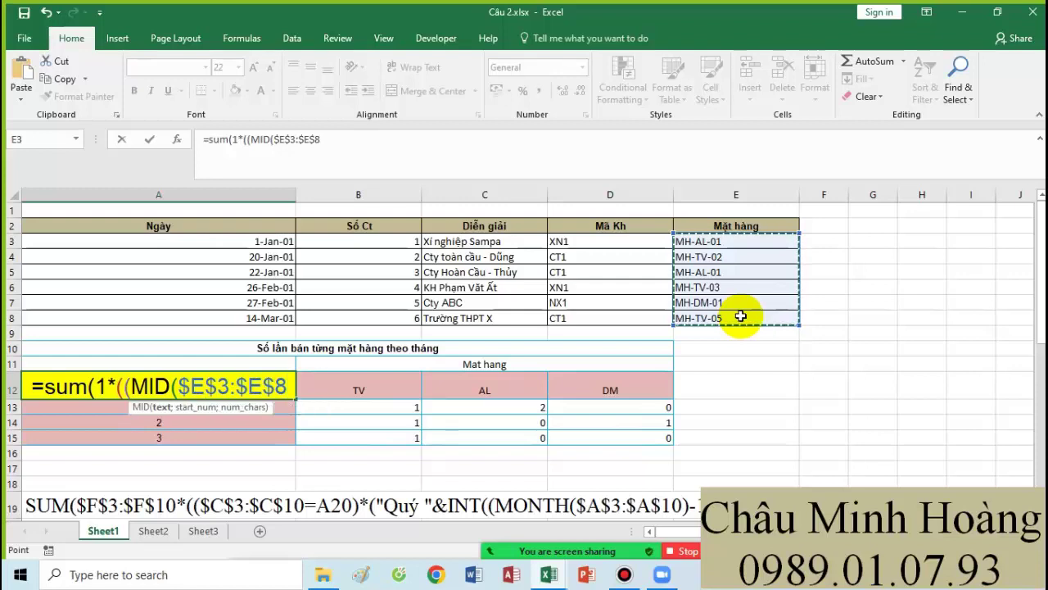
Step: Complete the item condition in A12's formula, comparing 2 characters from position 4 with E12, and open a second multiplied condition
type(";")
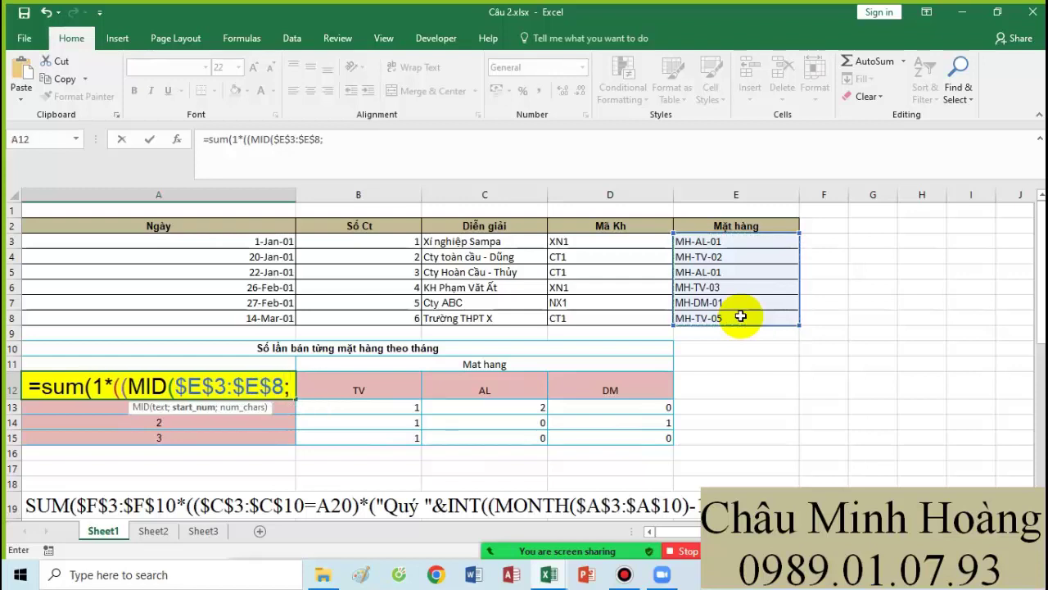
type("4")
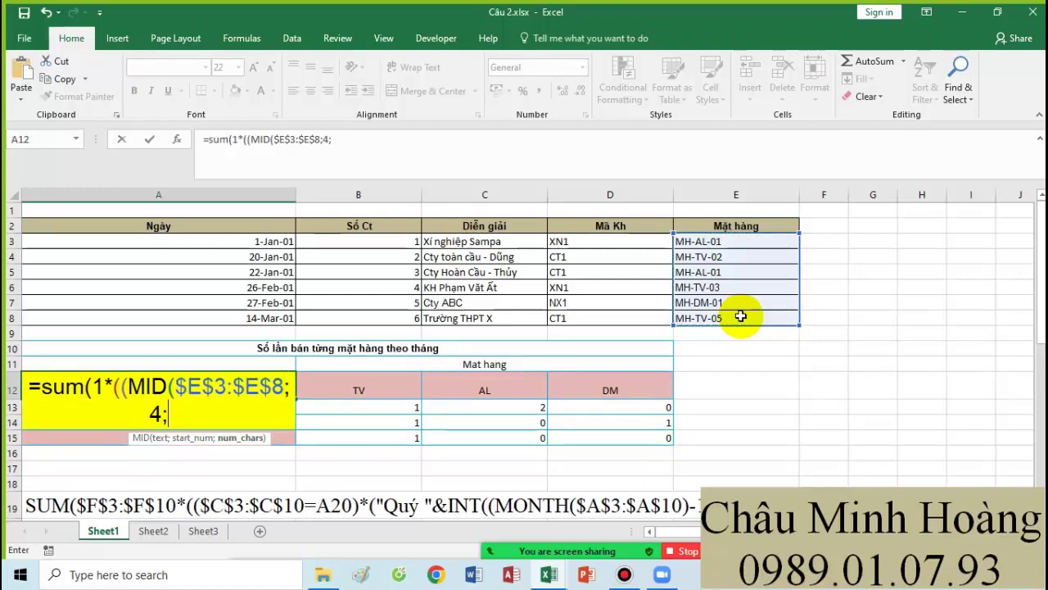
type(";2)=")
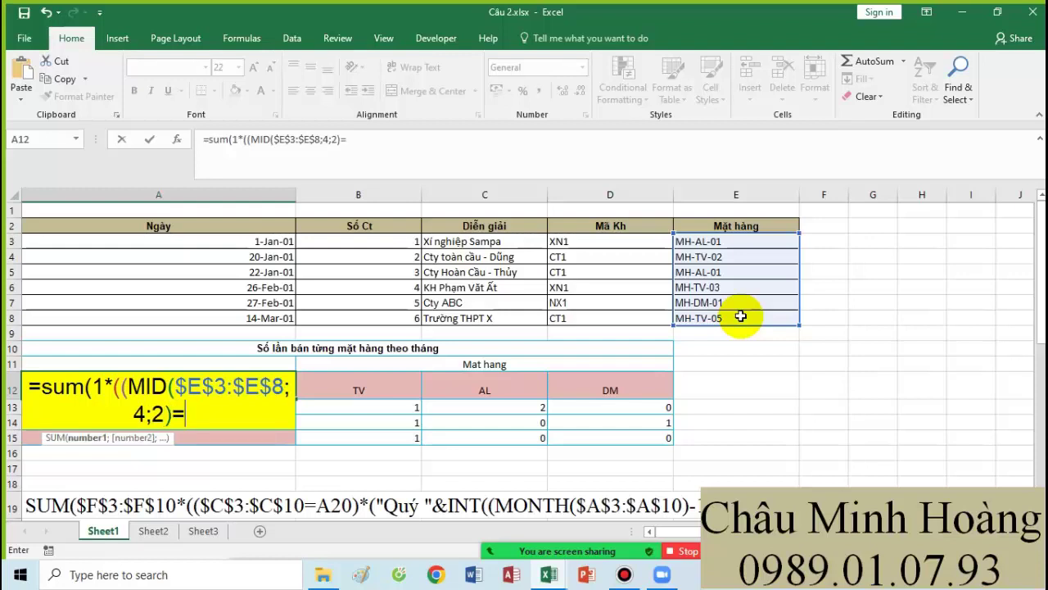
left_click(707, 383)
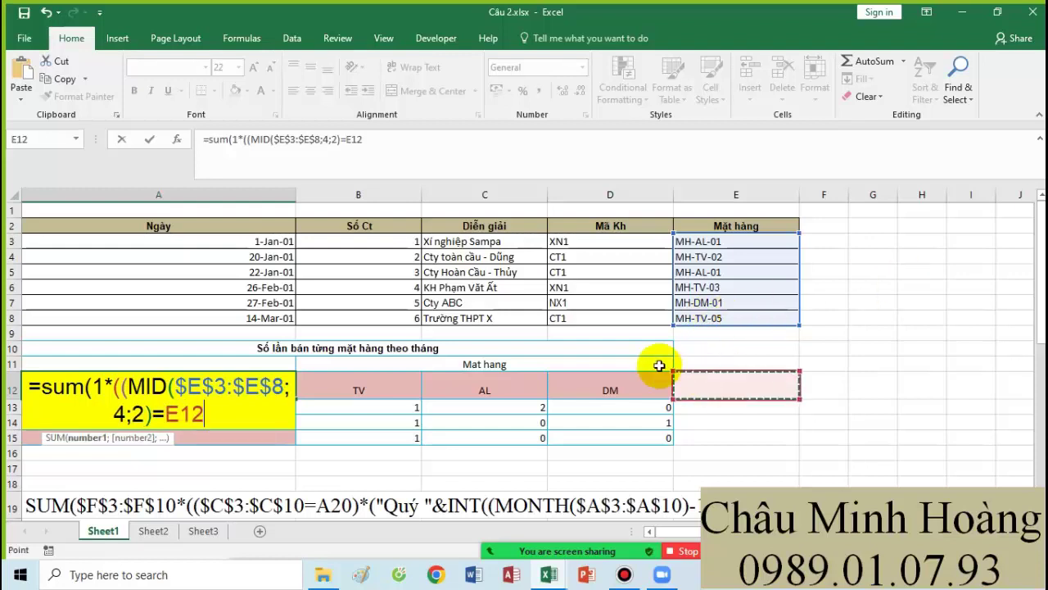
type(")*(")
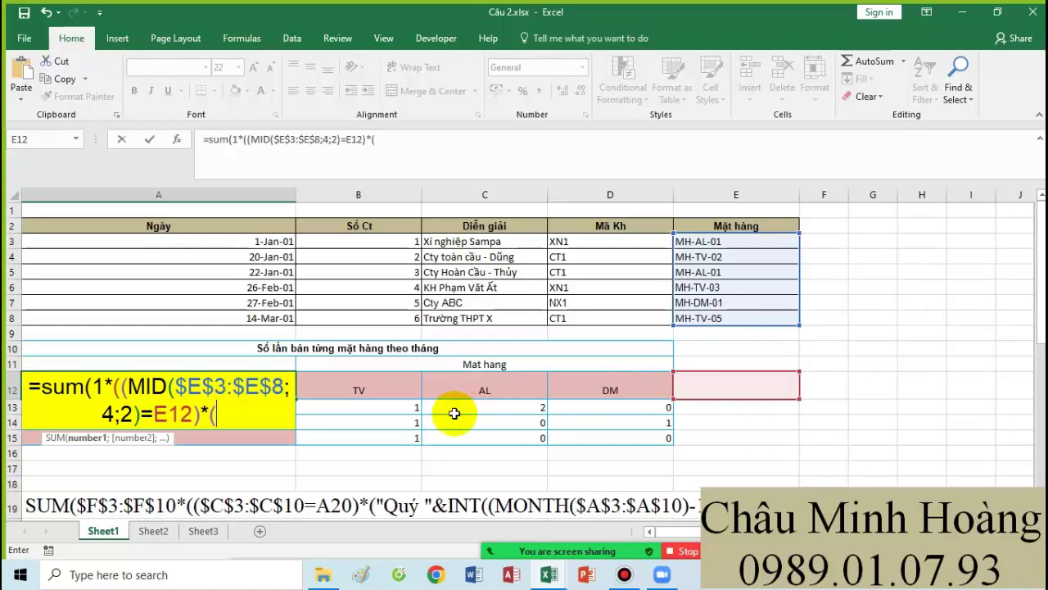
Step: Add MONTH($A$3:$A$8)= over the Ngày dates as the second condition in A12's formula
scroll(304, 405, "down", 1)
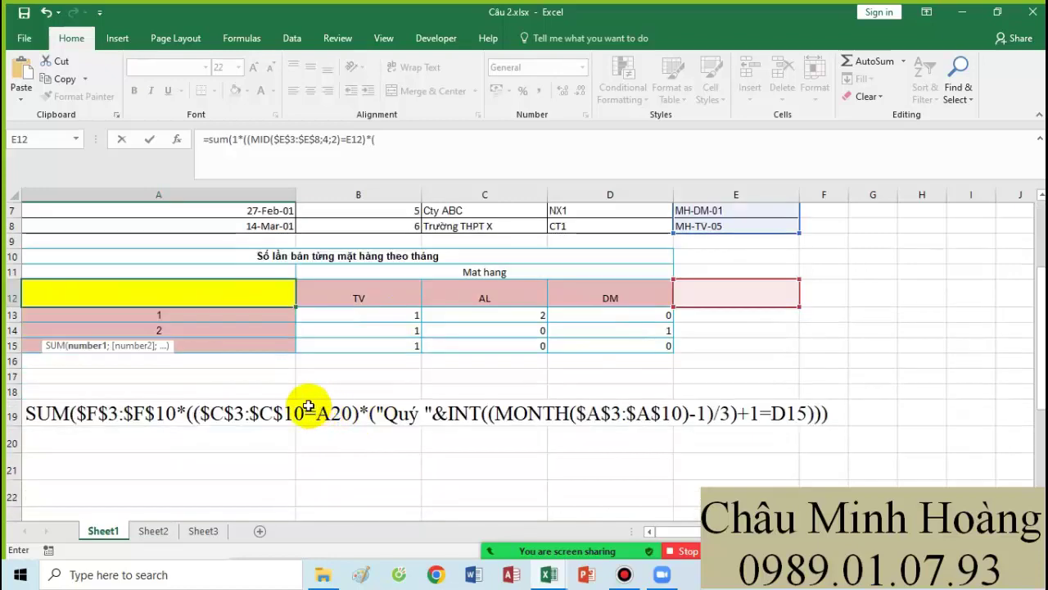
scroll(269, 391, "up", 1)
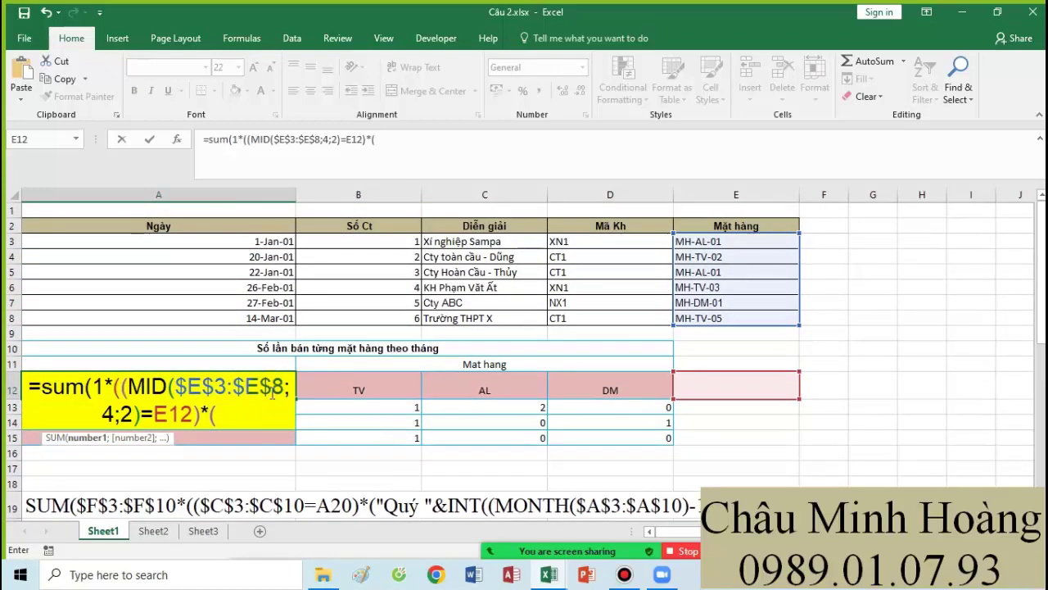
type("(mon")
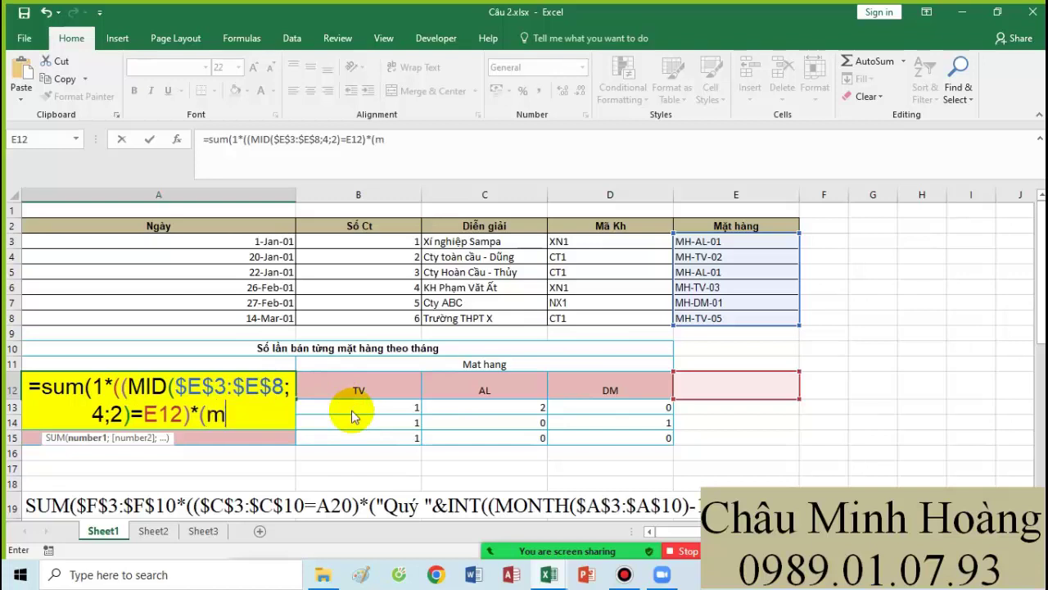
key("Tab")
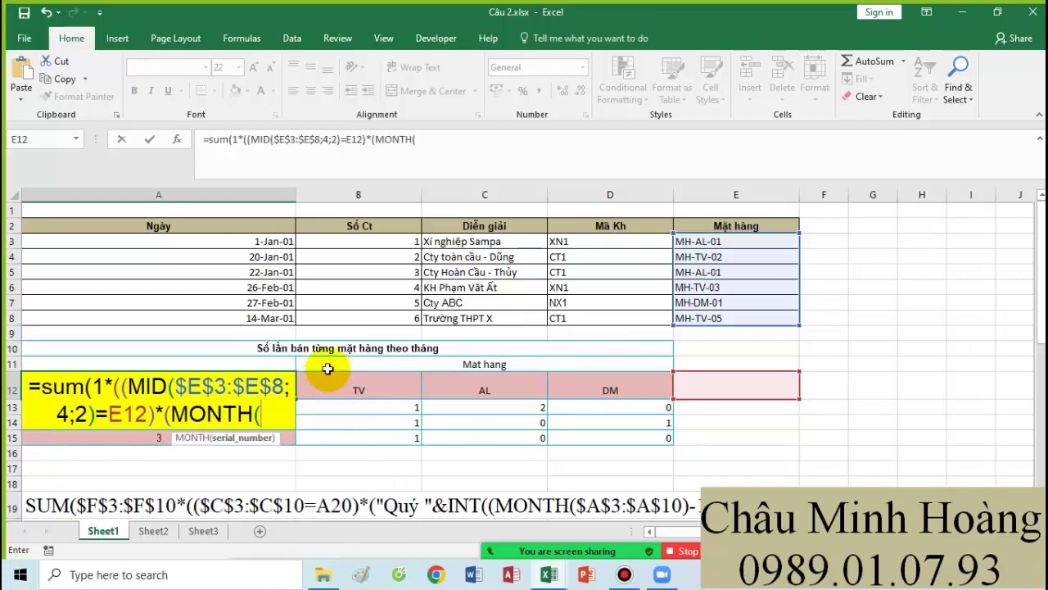
left_click_drag(273, 241, 279, 315)
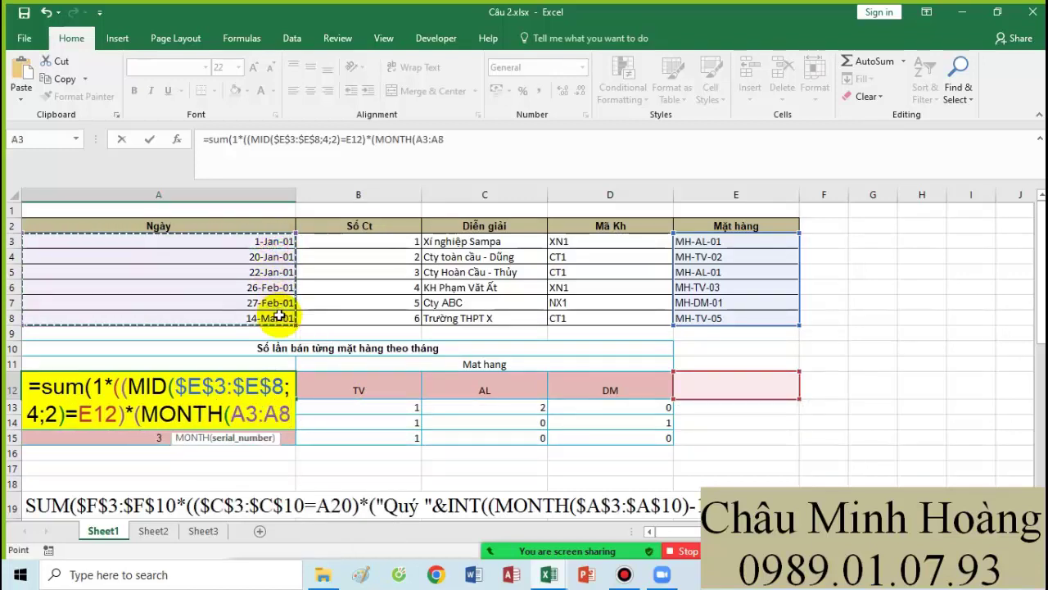
key("F4")
type(")")
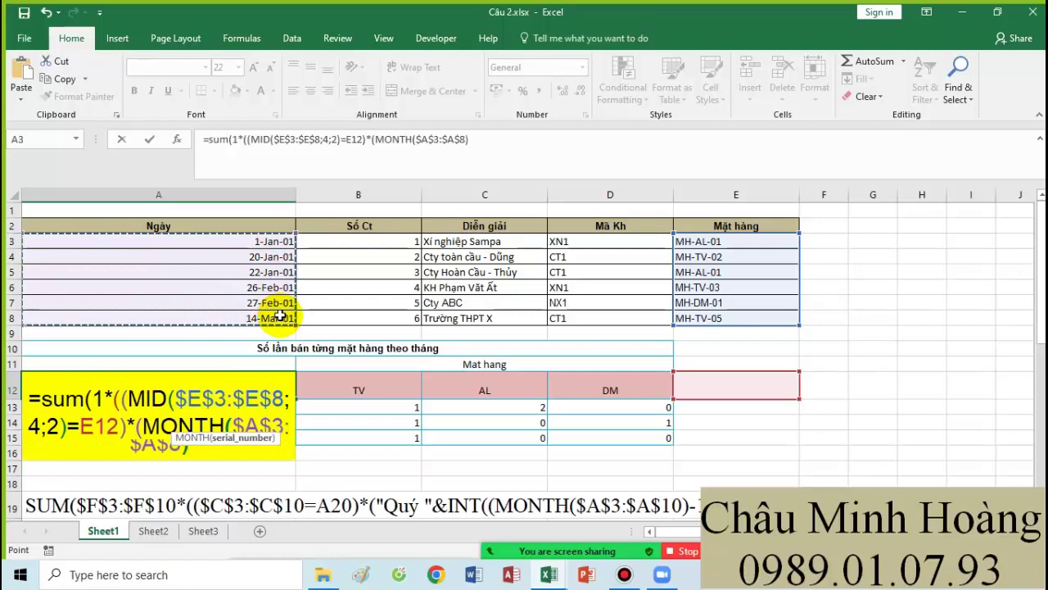
type("+")
key("BackSpace")
type("=")
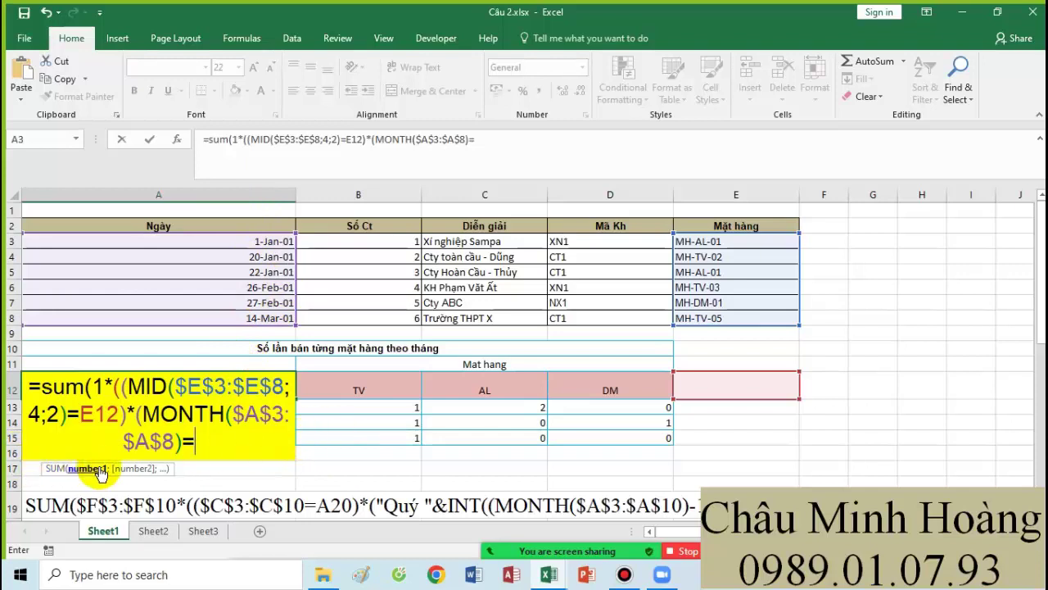
Step: Compare the month with A16, close the parentheses and enter A12's formula as an array formula
type("1")
key("BackSpace")
type("A")
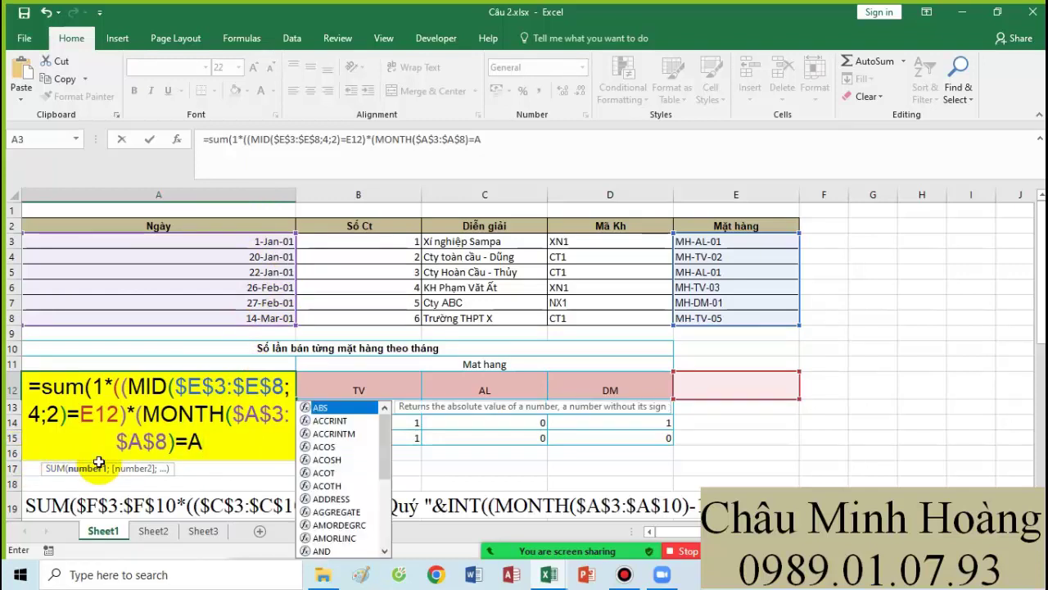
type("16")
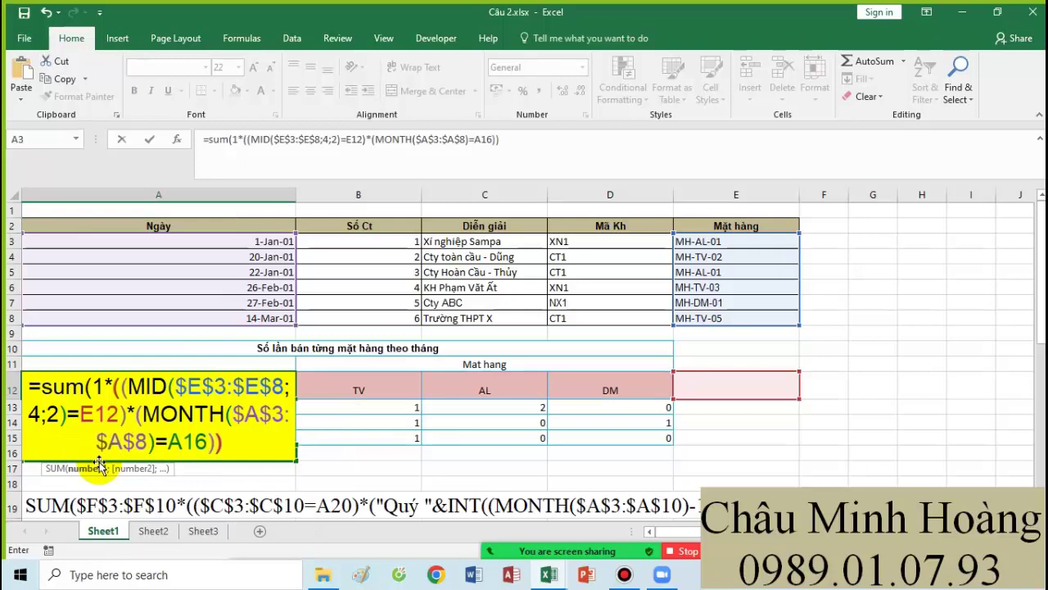
type(")))")
key("ctrl+shift+Return")
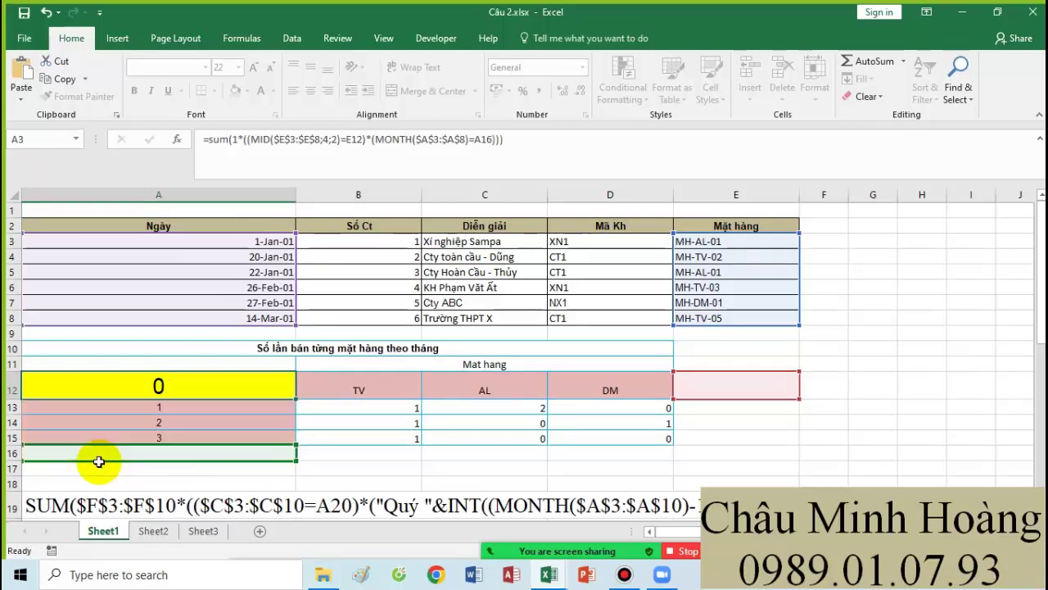
Step: Create a What-If data table over A12:D15 with row input cell $E$12 and column input cell $A$16
left_click_drag(239, 389, 624, 431)
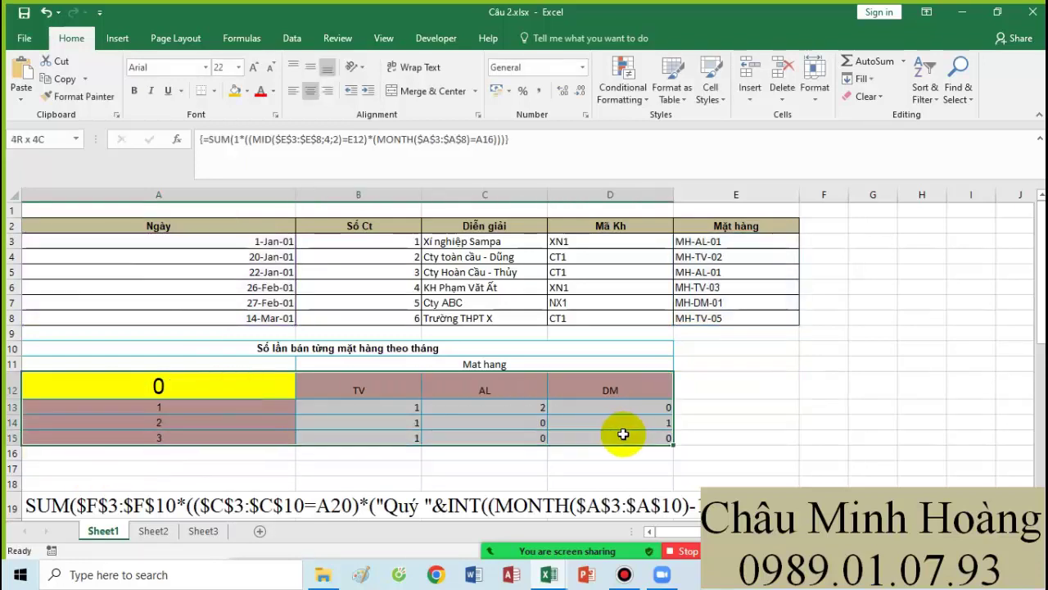
left_click(293, 39)
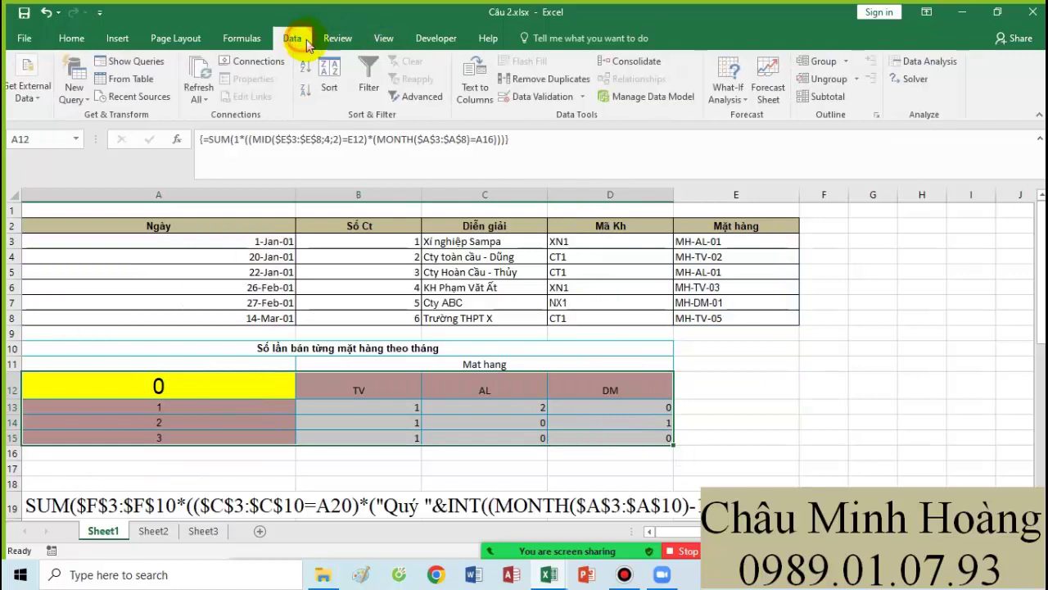
left_click(730, 90)
left_click(760, 153)
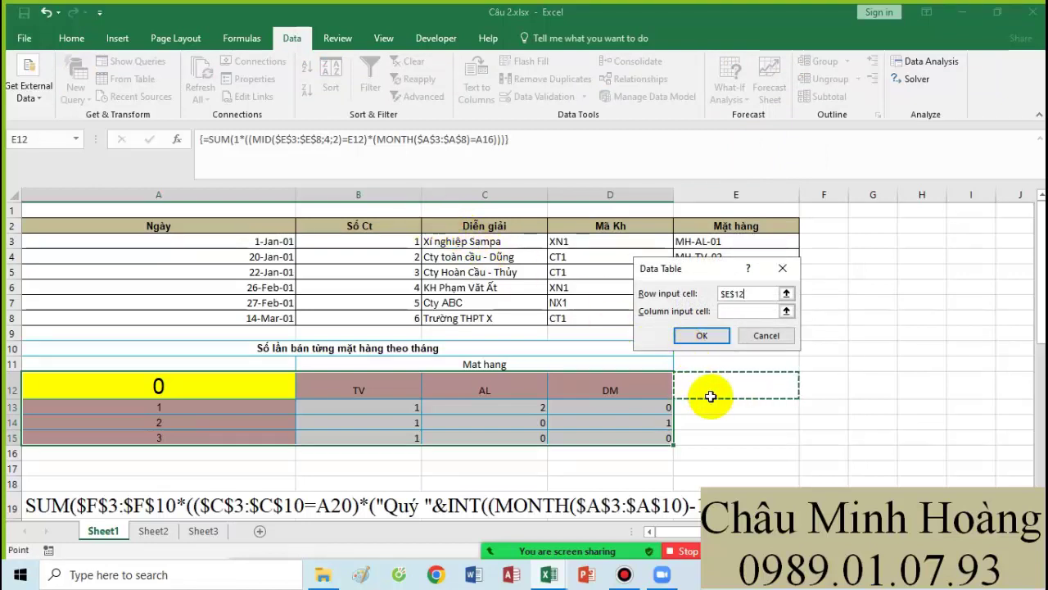
left_click(732, 311)
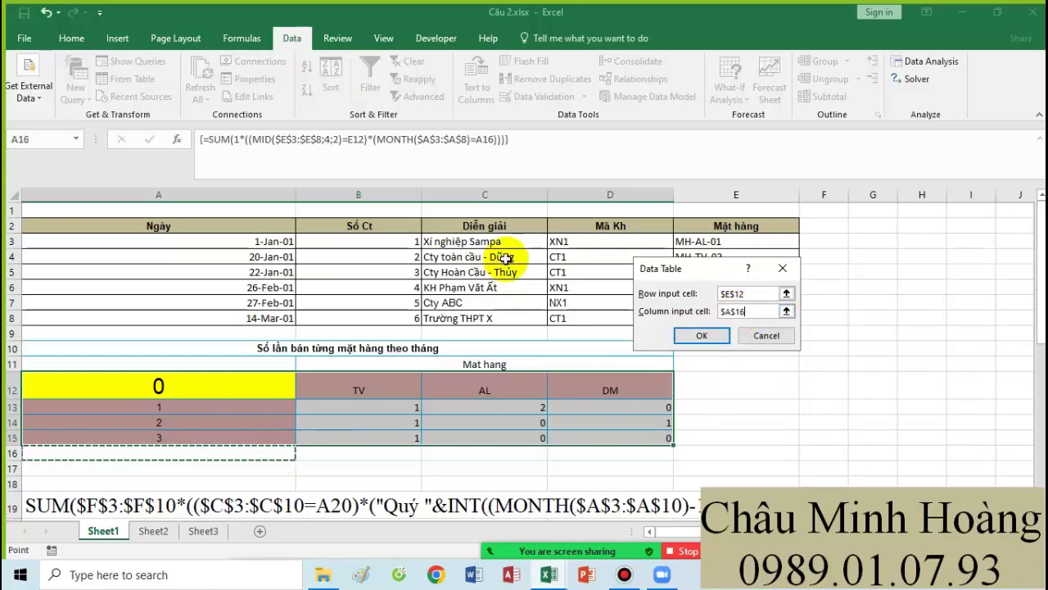
left_click(704, 335)
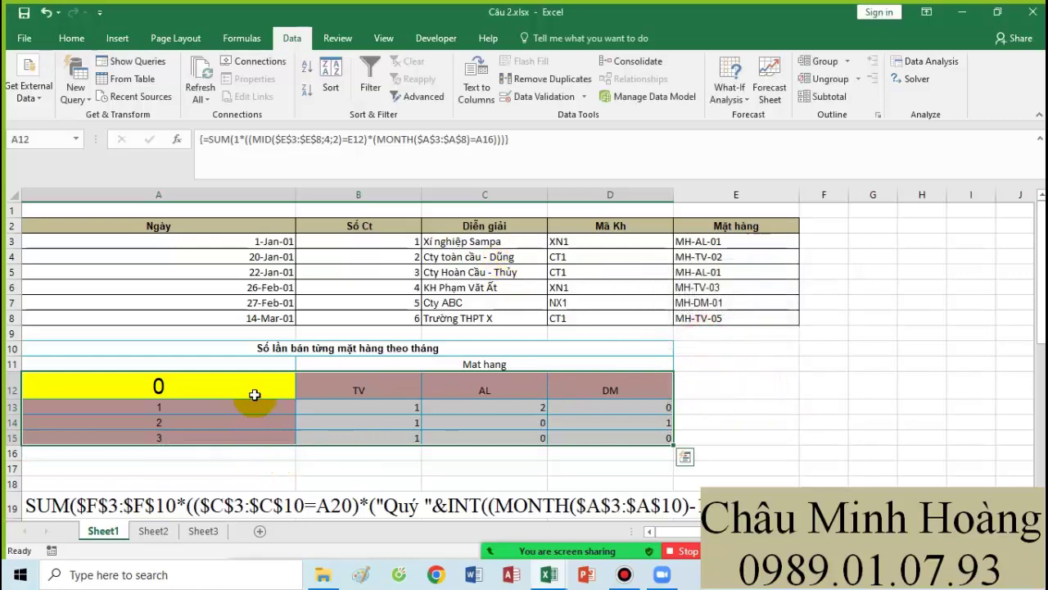
Step: Copy A12's formula text without its equals sign and paste it into A20
double_click(252, 391)
left_click_drag(39, 385, 247, 443)
key("ctrl+c")
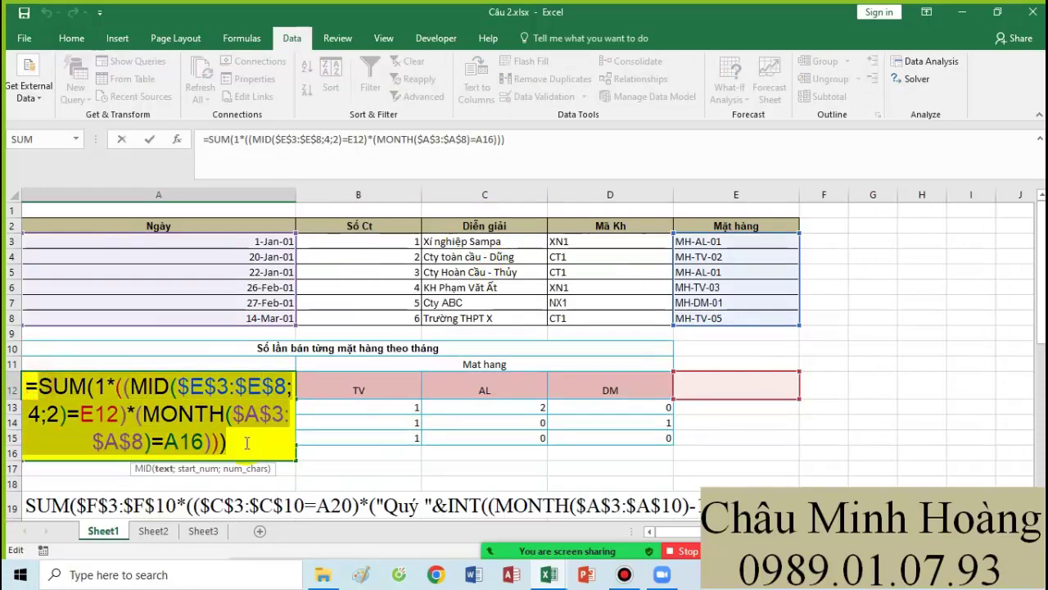
key("Escape")
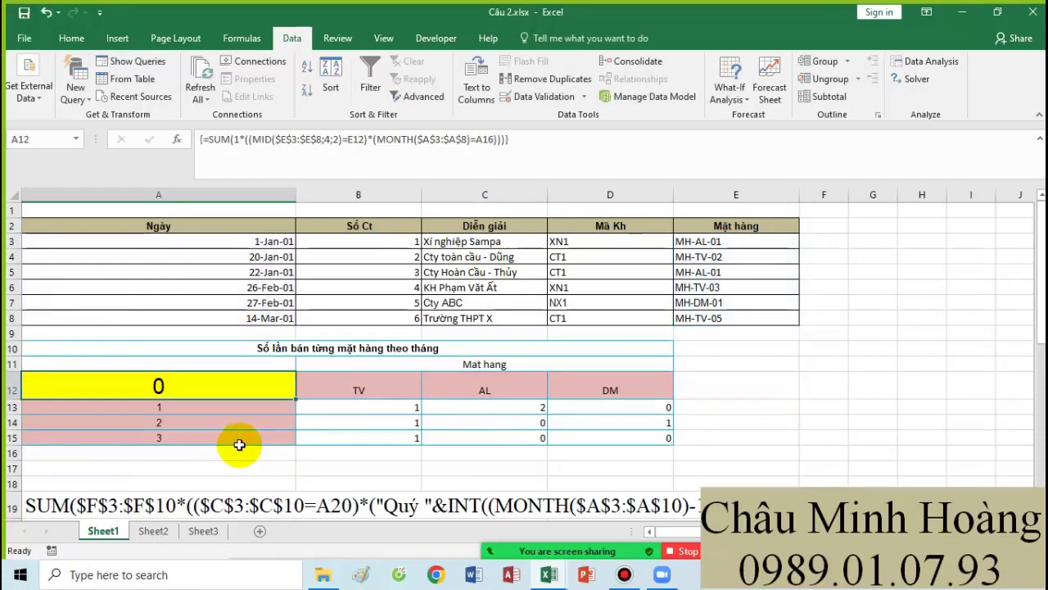
scroll(245, 438, "down", 2)
left_click(71, 443)
key("ctrl+v")
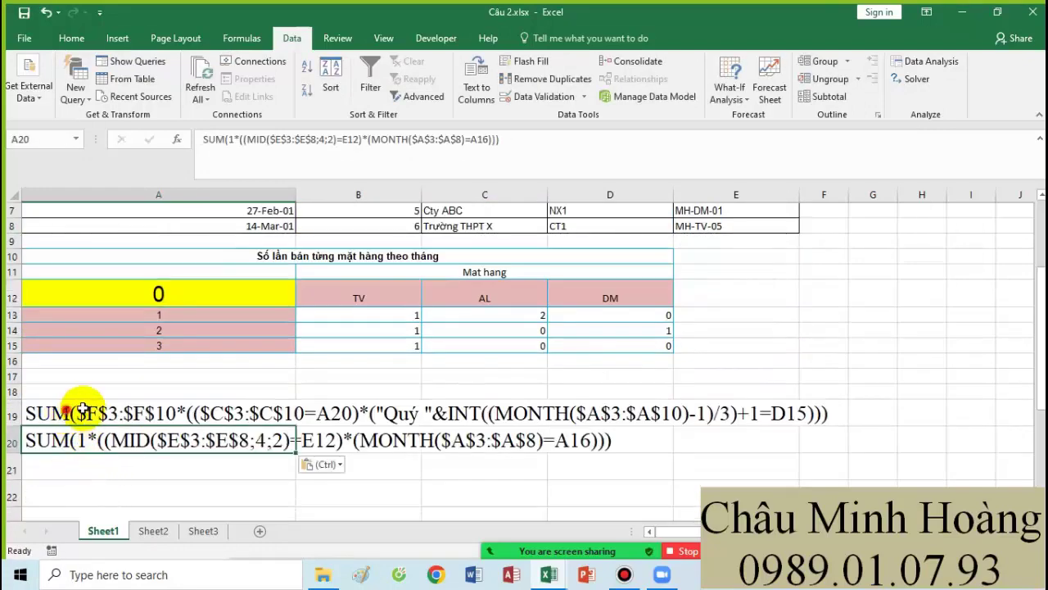
Step: Copy the block of formula notes starting at A19 and paste it into A21 of the Câu 3.xlsx workbook
left_click_drag(82, 409, 893, 491)
key("ctrl+c")
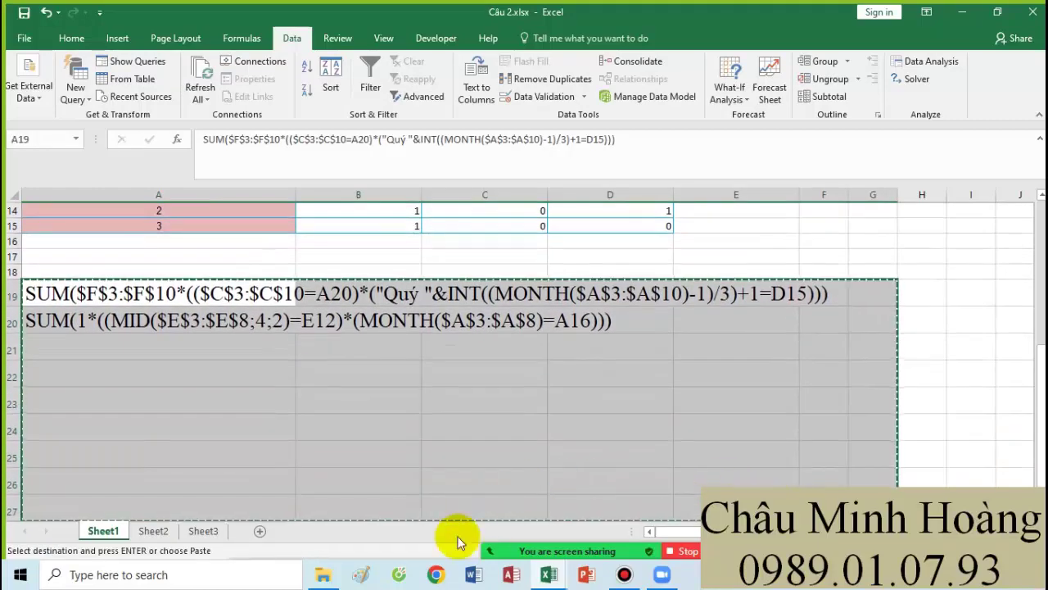
left_click(549, 574)
left_click(474, 509)
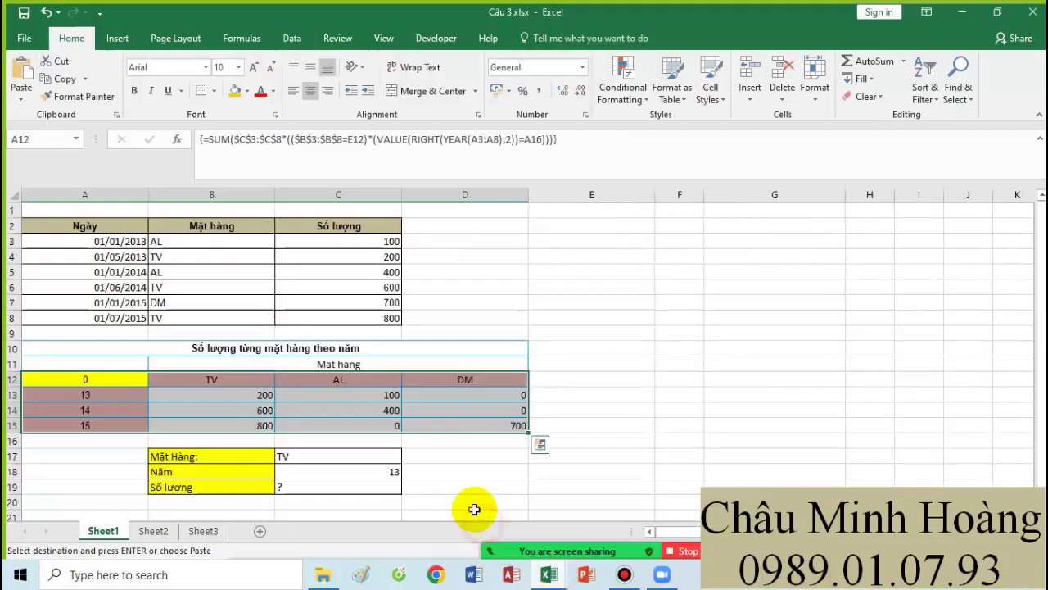
scroll(474, 509, "down", 2)
left_click(90, 425)
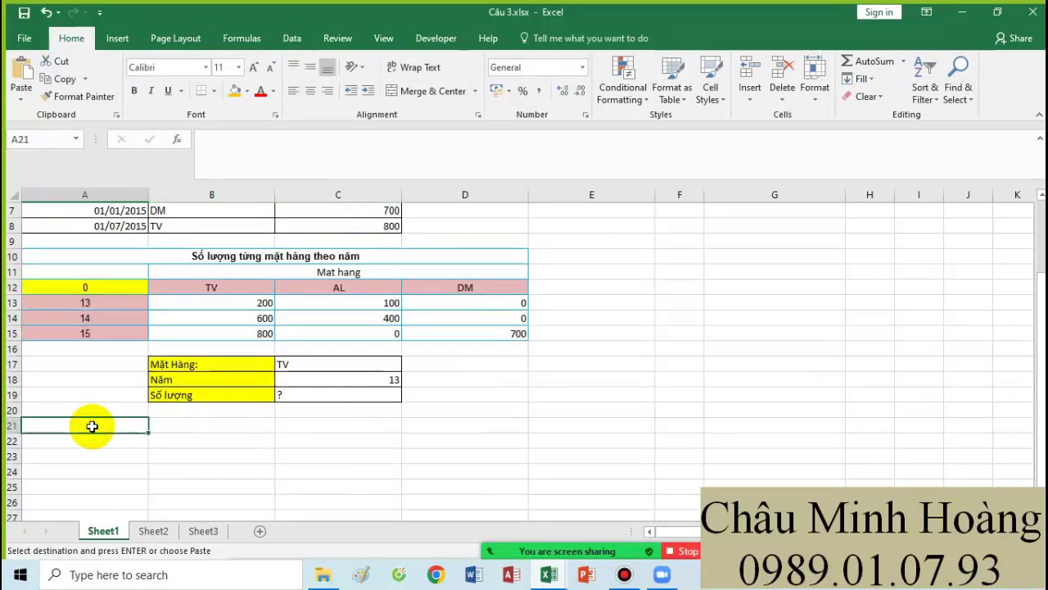
key("ctrl+v")
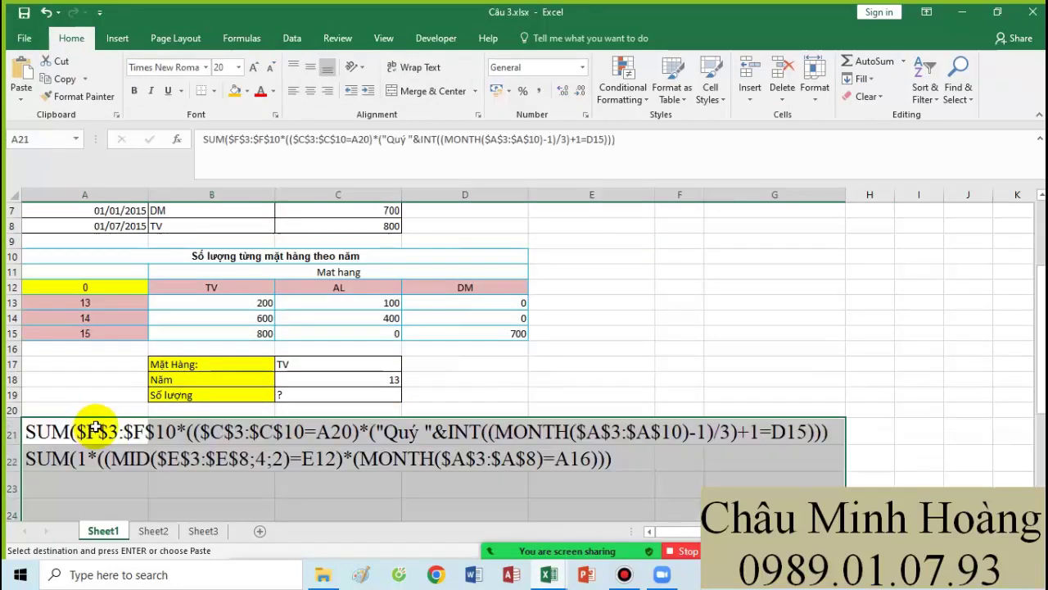
Step: Set the font size of cell A12 to 26
left_click(123, 290)
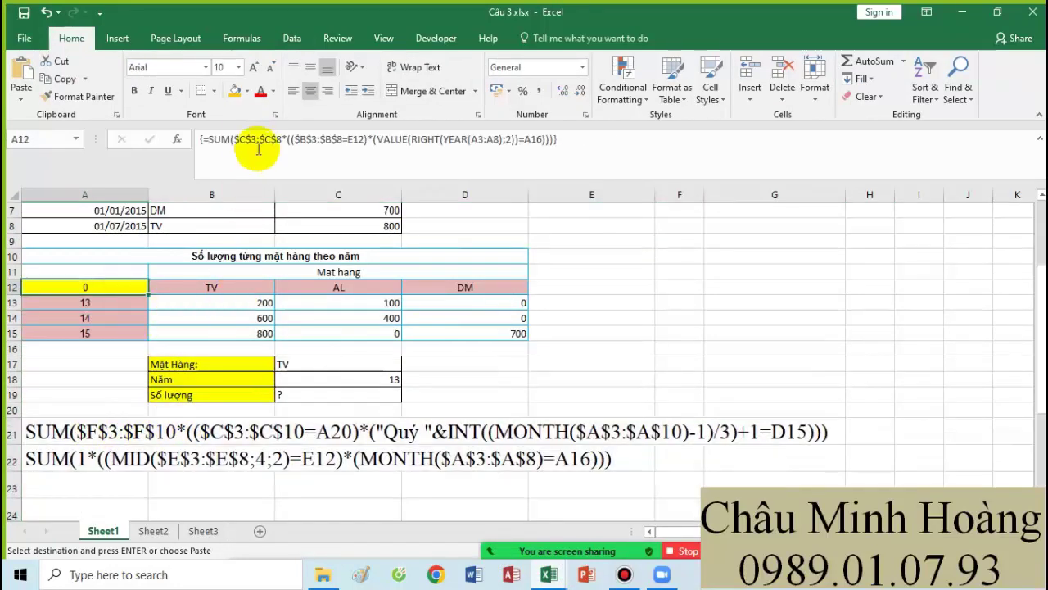
left_click(239, 69)
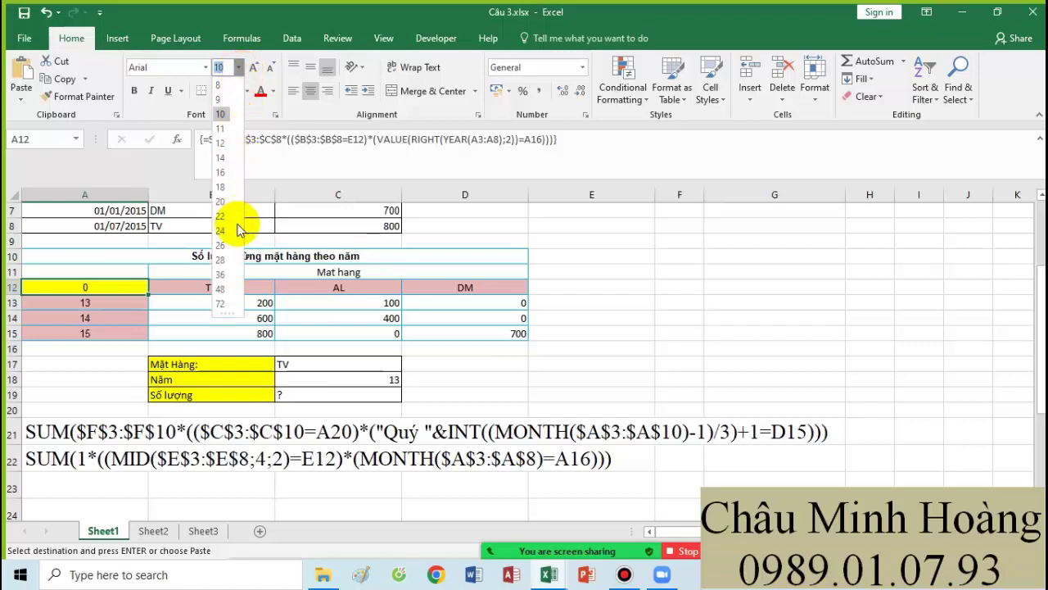
left_click(220, 245)
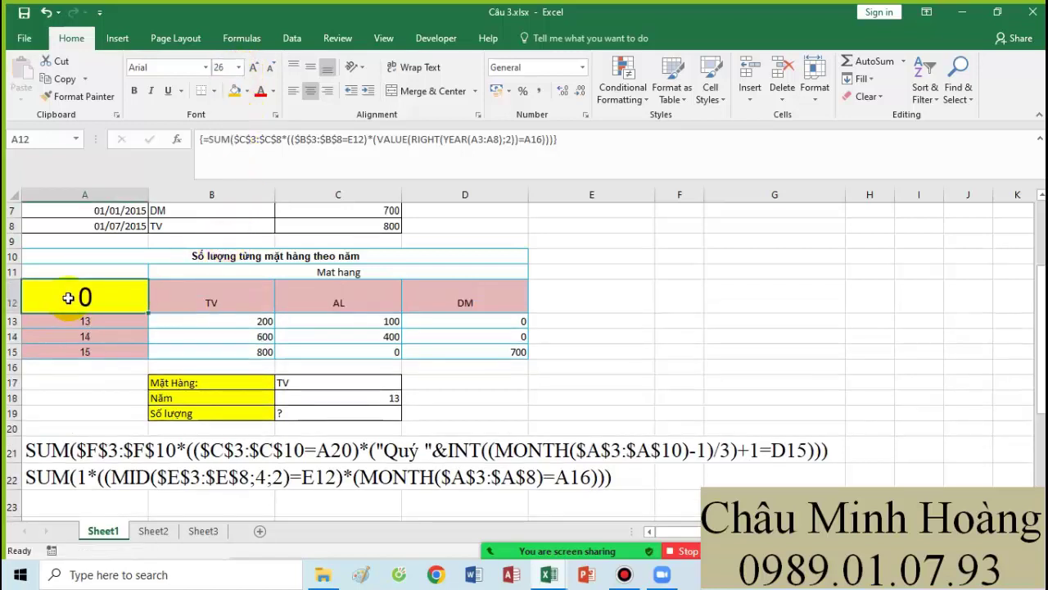
Step: Start a new SUM formula in A12 that multiplies the quantities in $C$3:$C$8 by a group of conditions
type("=sum(")
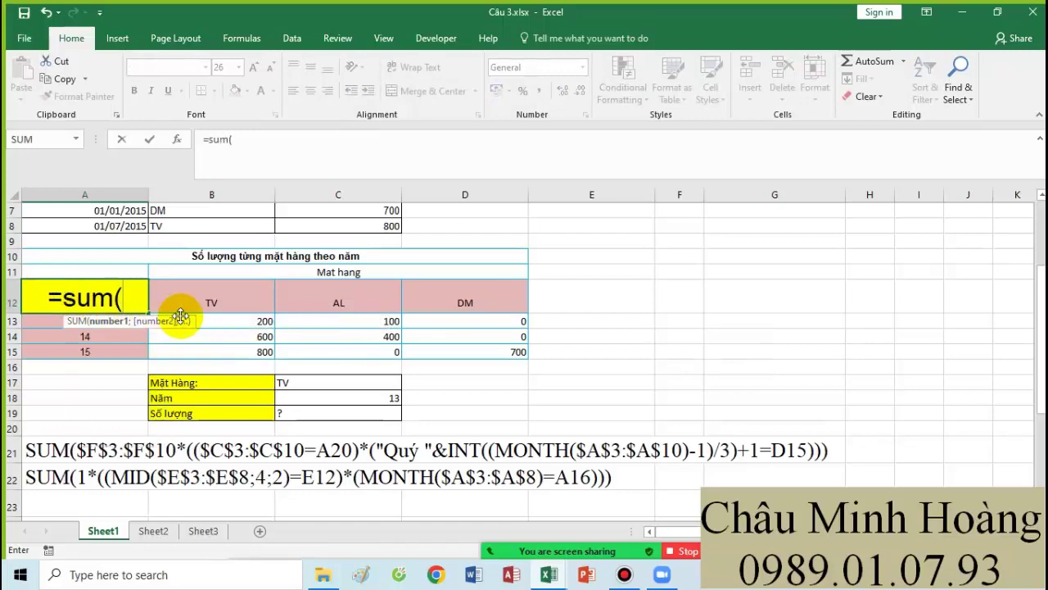
scroll(360, 319, "up", 2)
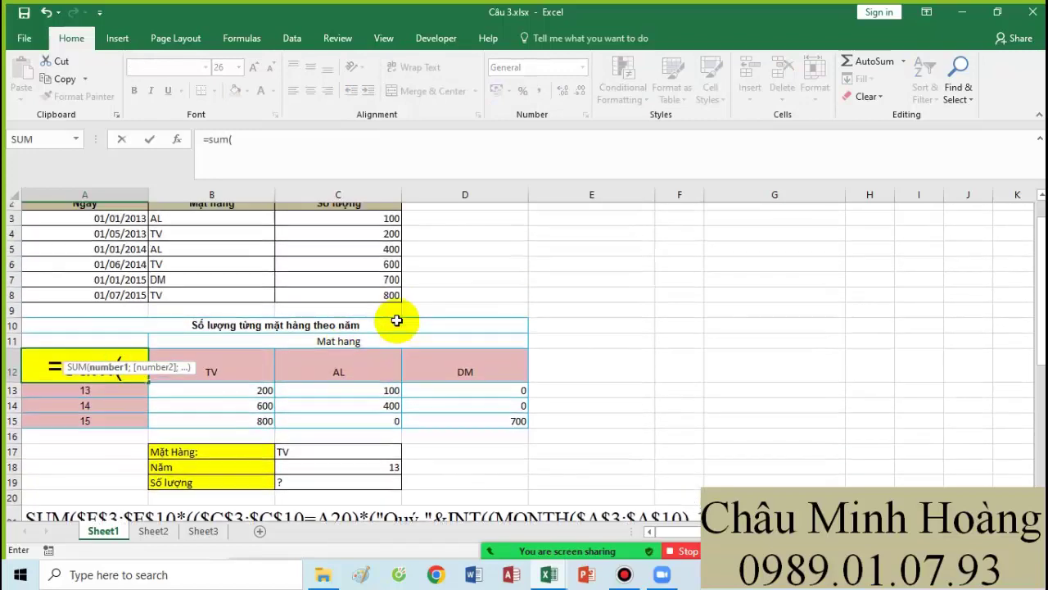
scroll(397, 319, "up", 1)
left_click_drag(382, 241, 382, 316)
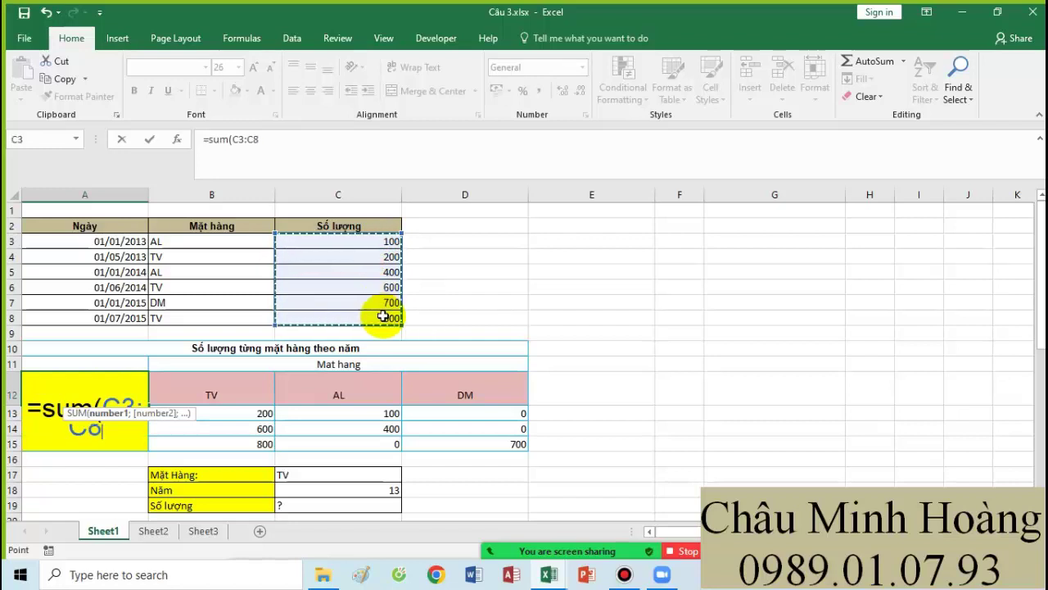
key("F4")
type("*")
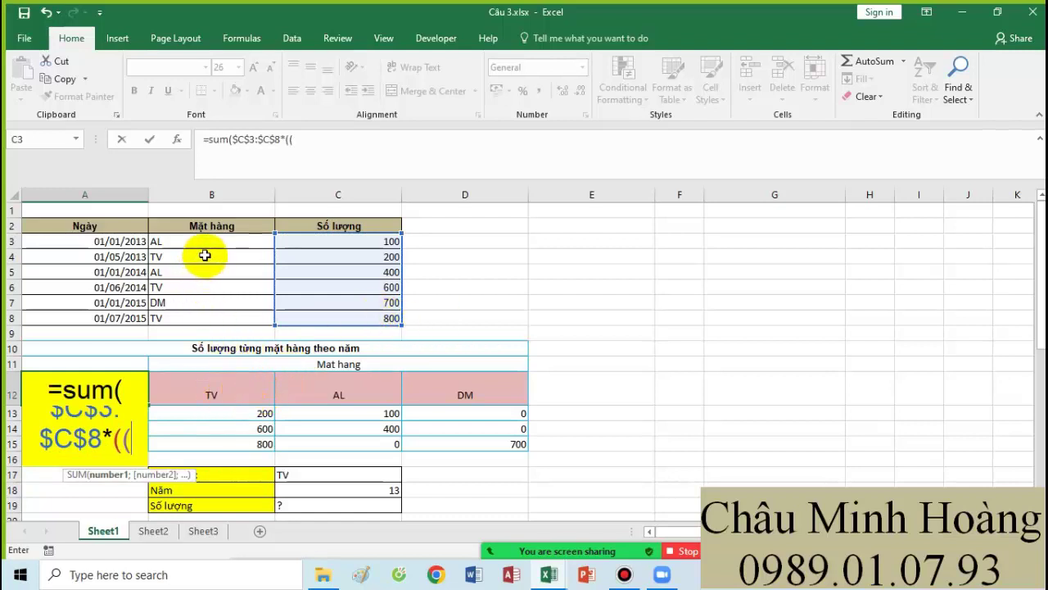
Step: Add the condition $B$3:$B$8=E12 to A12's formula and open a second condition multiplied by it
left_click_drag(203, 244, 205, 310)
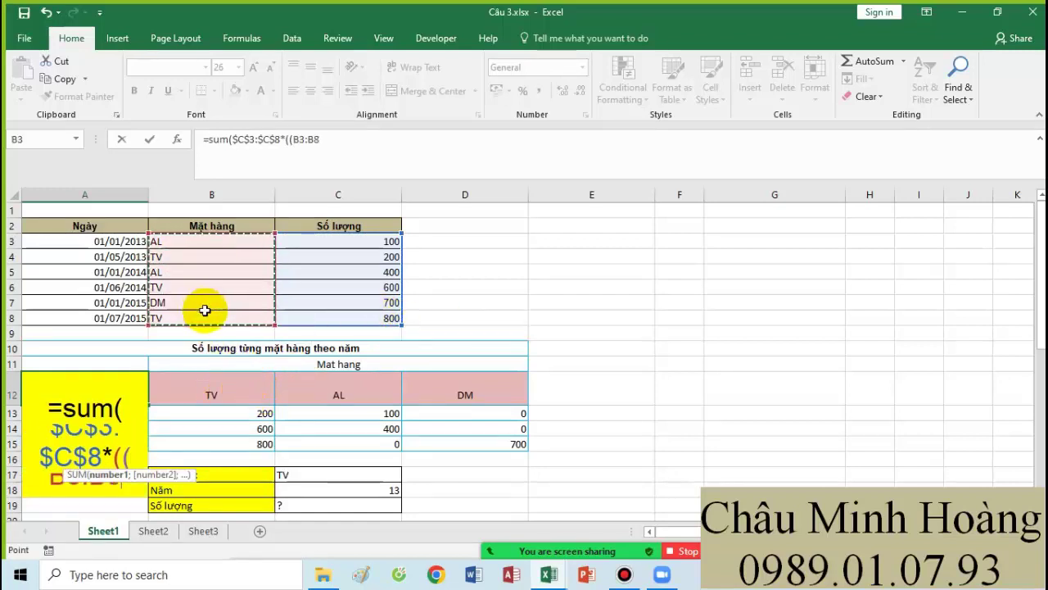
key("F4")
type("=")
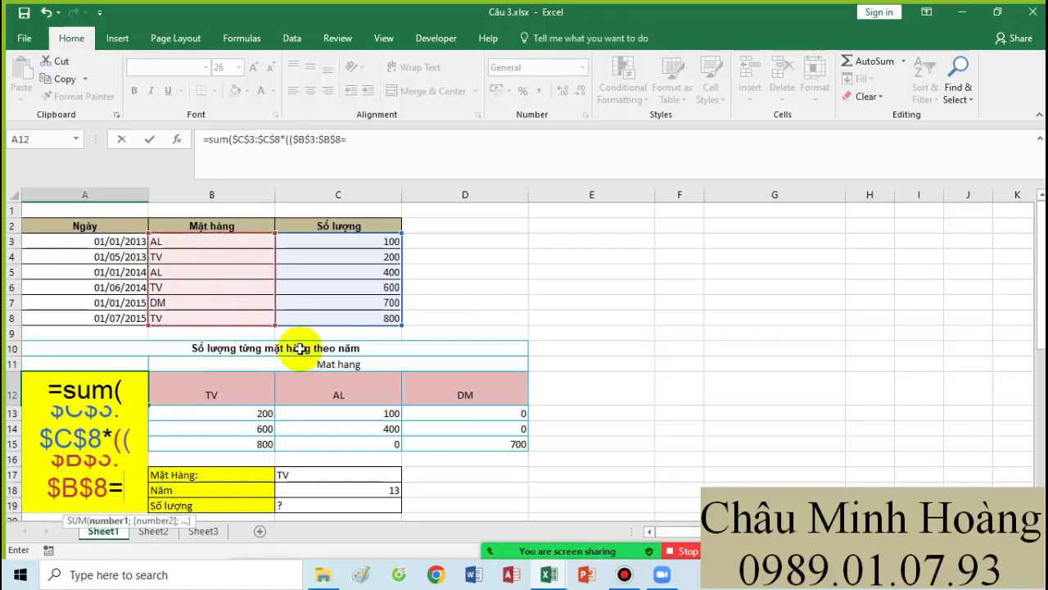
left_click(545, 382)
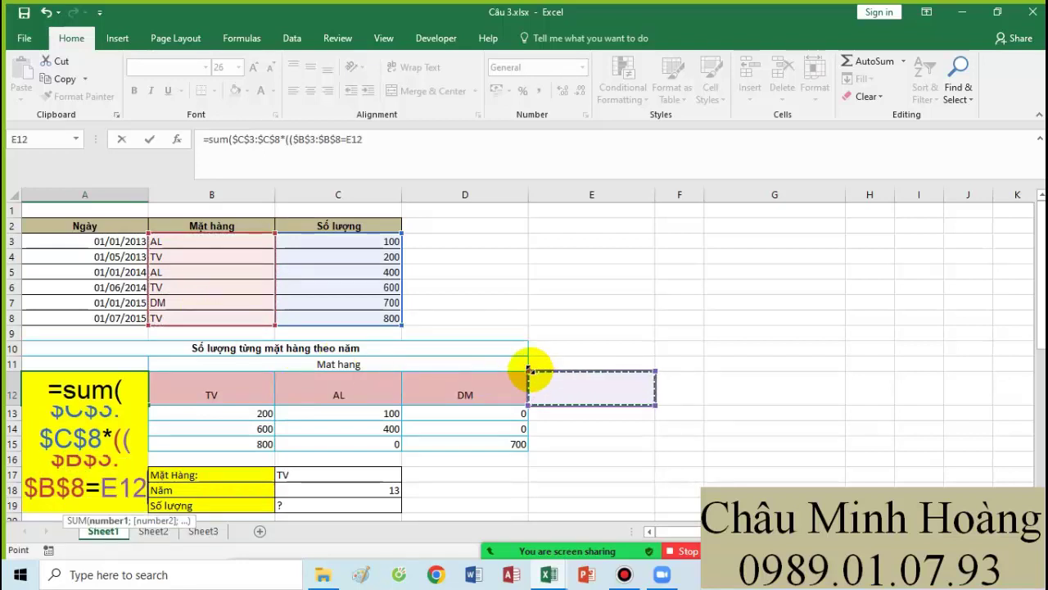
type(")*(")
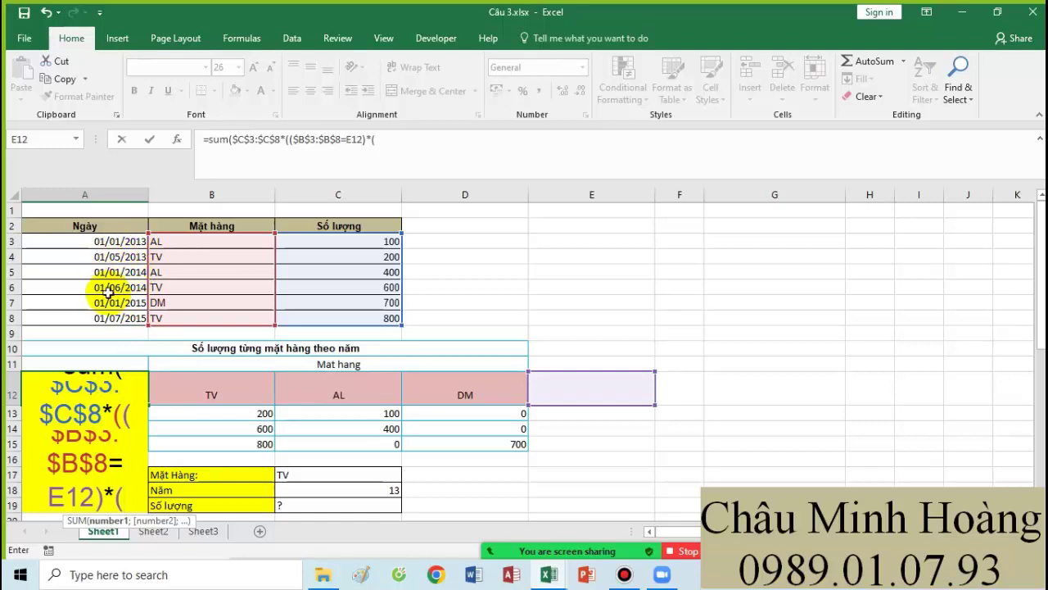
Step: Insert YEAR($A$3:$A$8) as the start of the second condition in A12's formula
type("year")
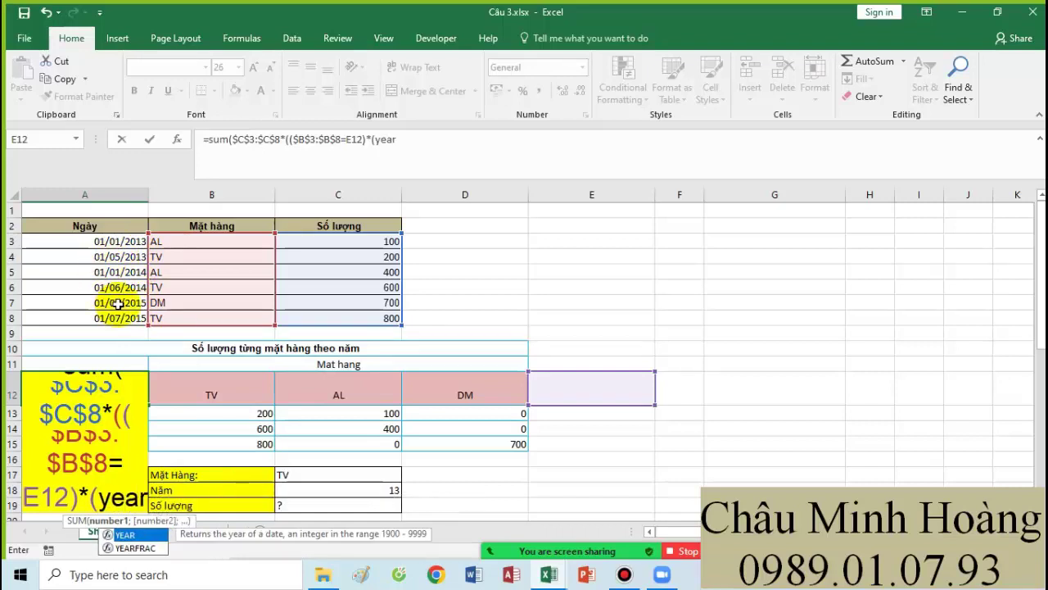
key("Tab")
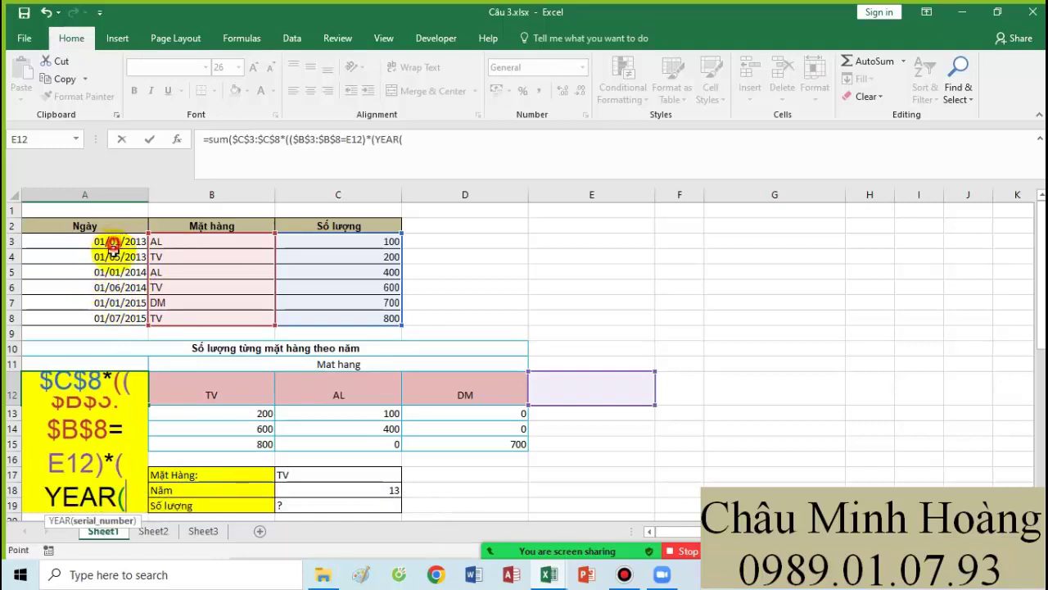
left_click_drag(113, 243, 115, 309)
key("F4")
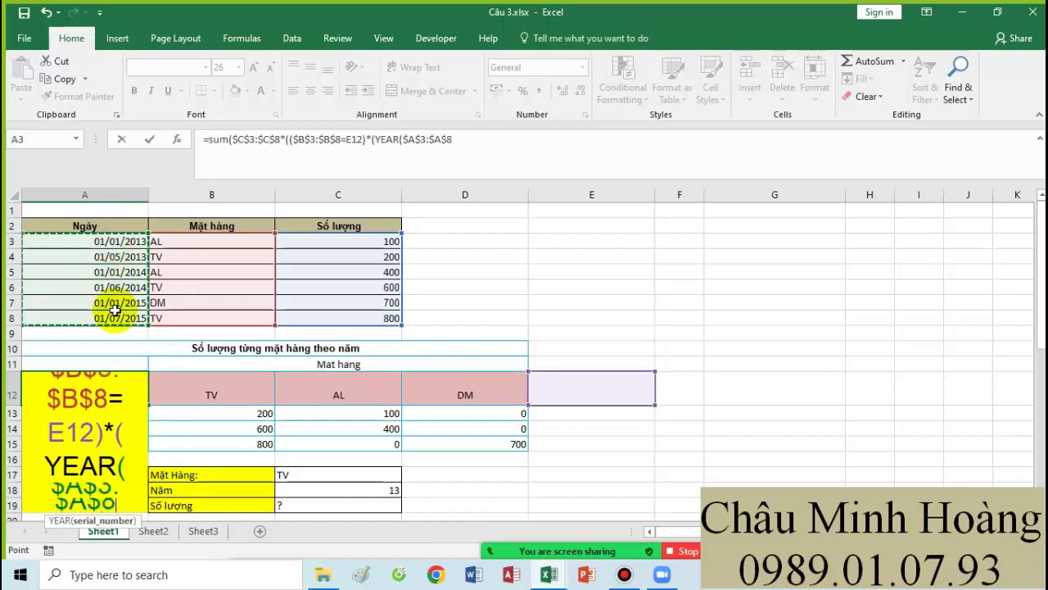
type(")")
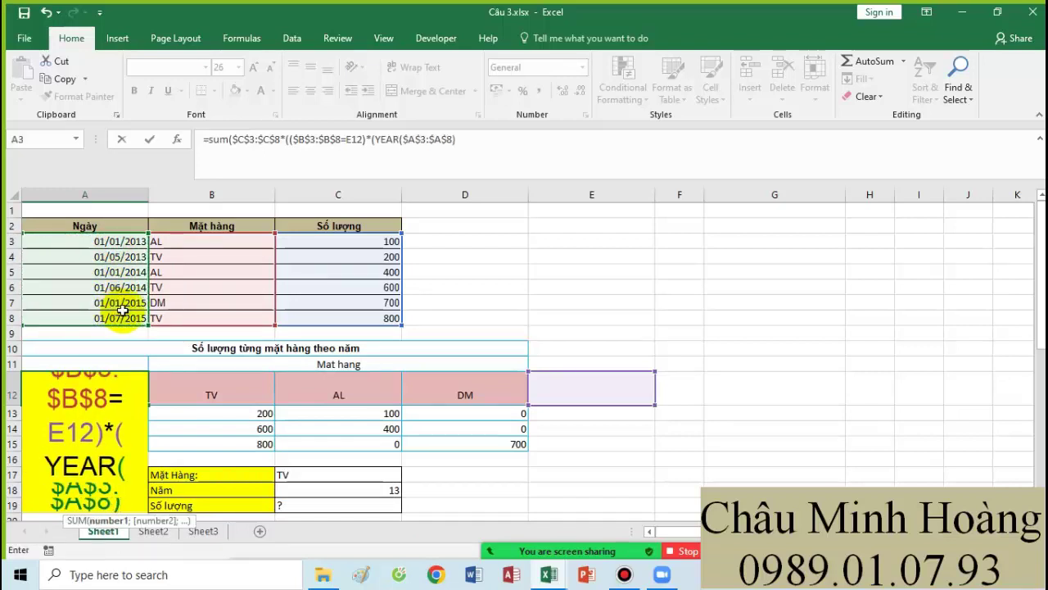
Step: Wrap the YEAR expression in RIGHT with 2 characters and then in VALUE, followed by an equals sign
left_click(379, 144)
type("ri")
key("Tab")
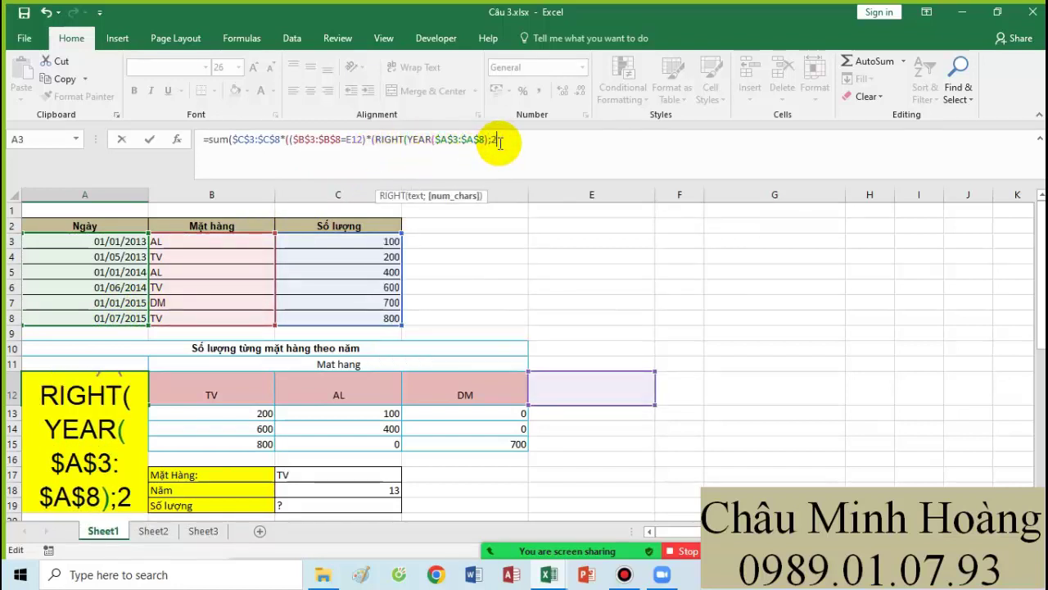
type(";2)")
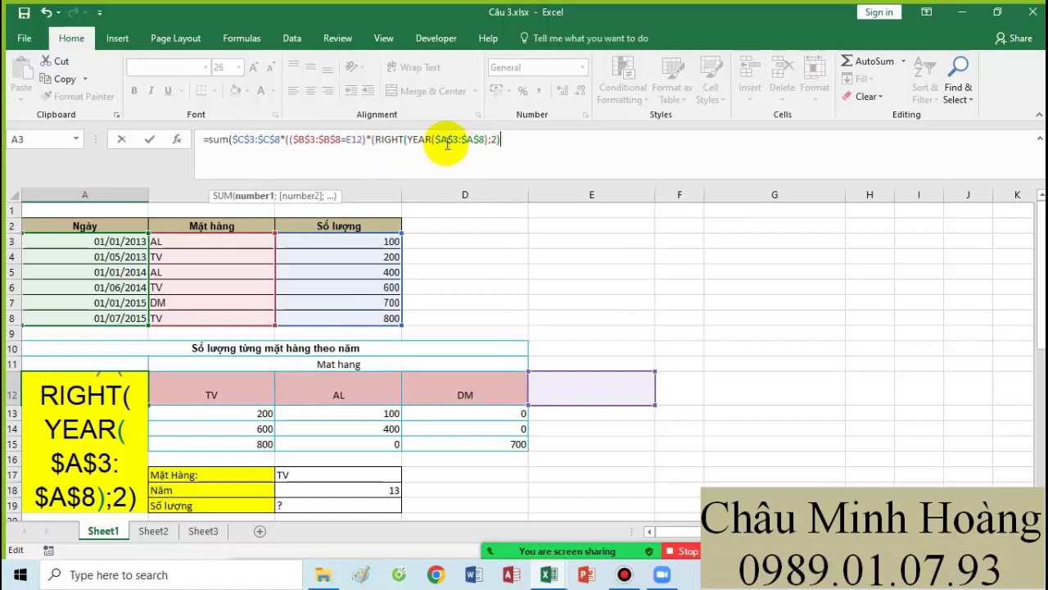
left_click(376, 140)
type("v")
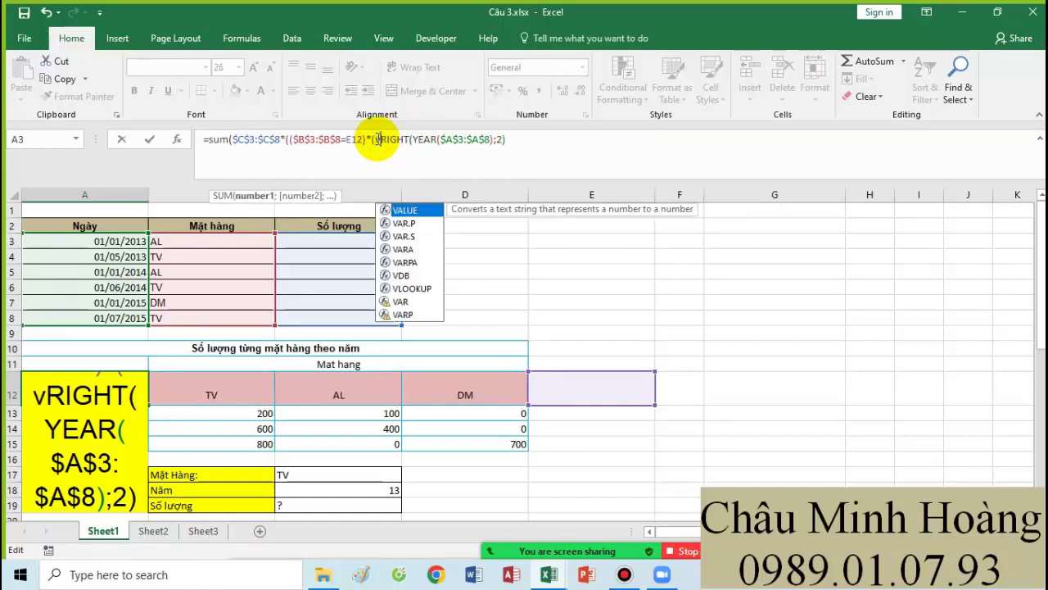
key("Tab")
left_click(568, 135)
type(")=")
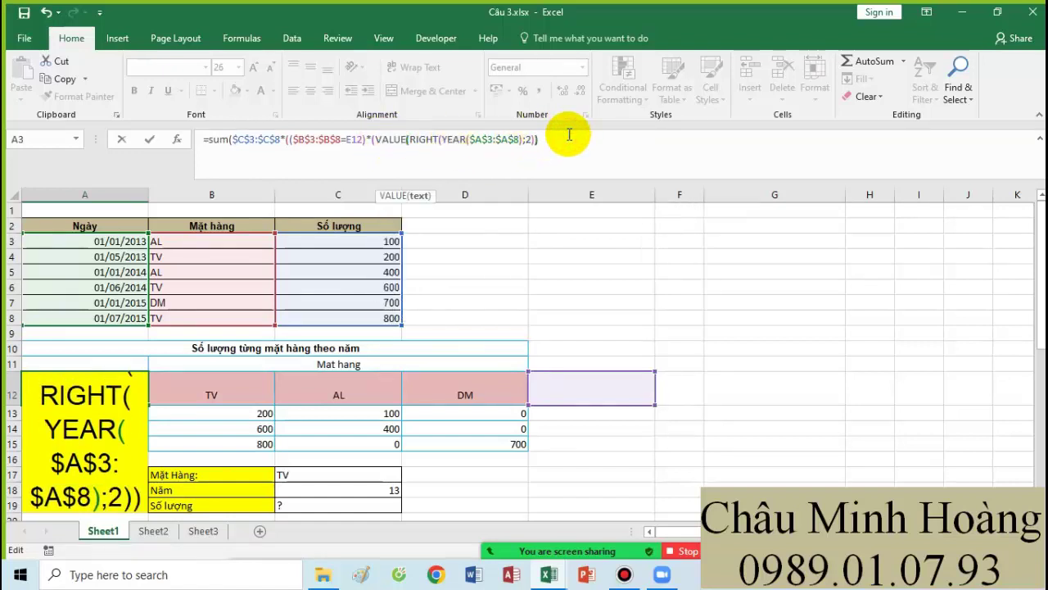
Step: Compare the two-digit year with A16, close the parentheses and enter A12's formula as an array formula
scroll(368, 305, "down", 2)
scroll(368, 304, "up", 2)
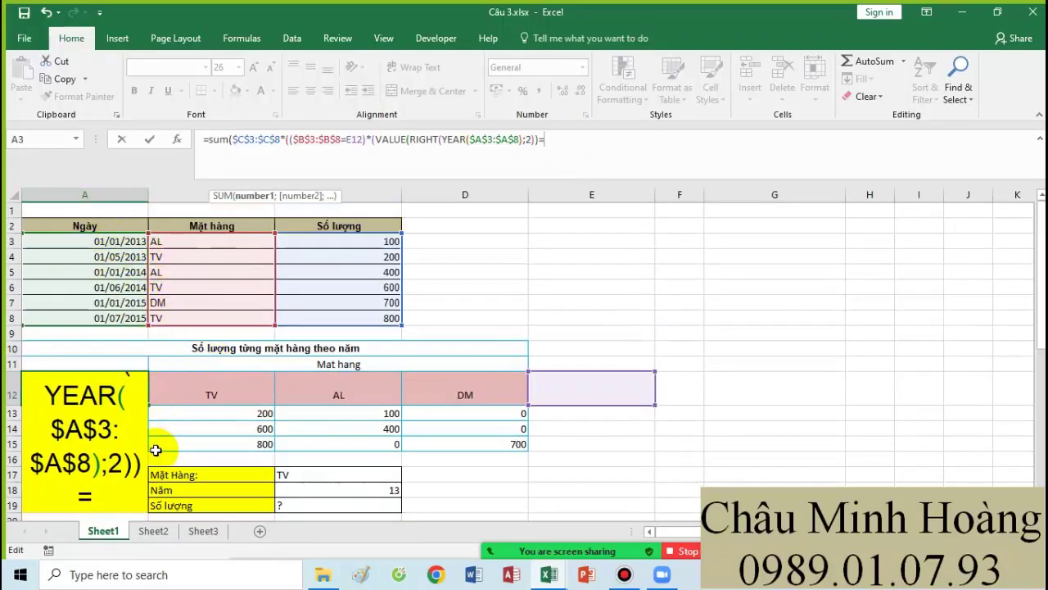
type("A16")
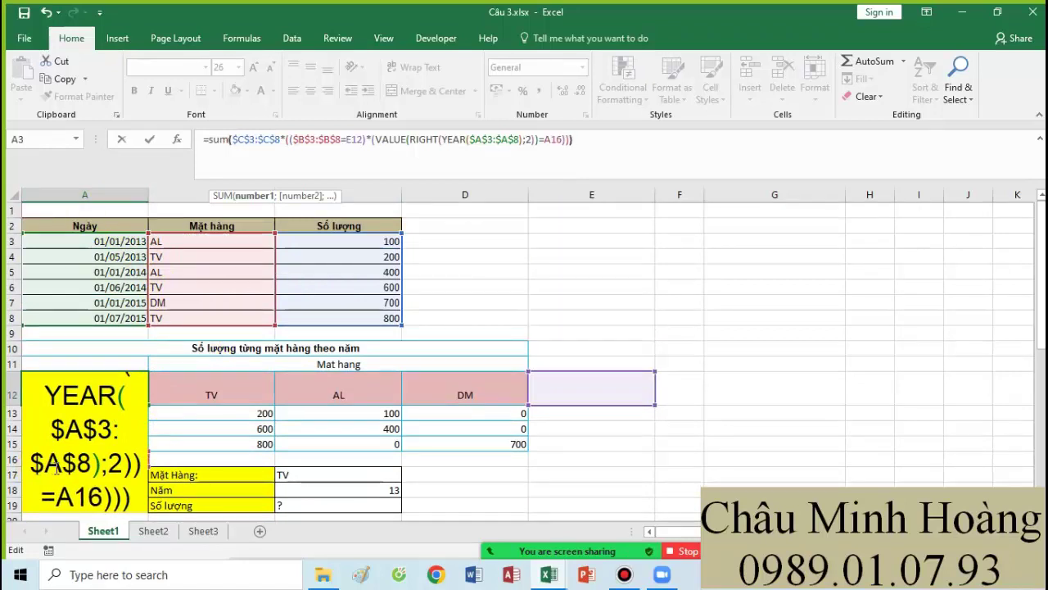
key("ctrl+shift+Return")
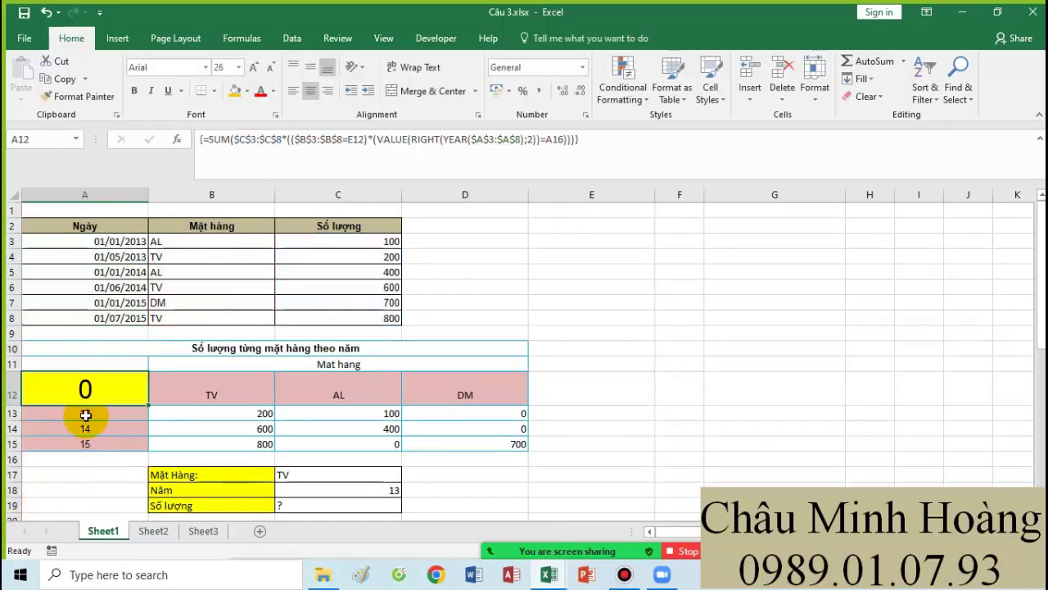
Step: Create a What-If data table over A12:D15 with row input cell $E$12 and column input cell $A$16
left_click(101, 390)
left_click_drag(322, 409, 461, 443)
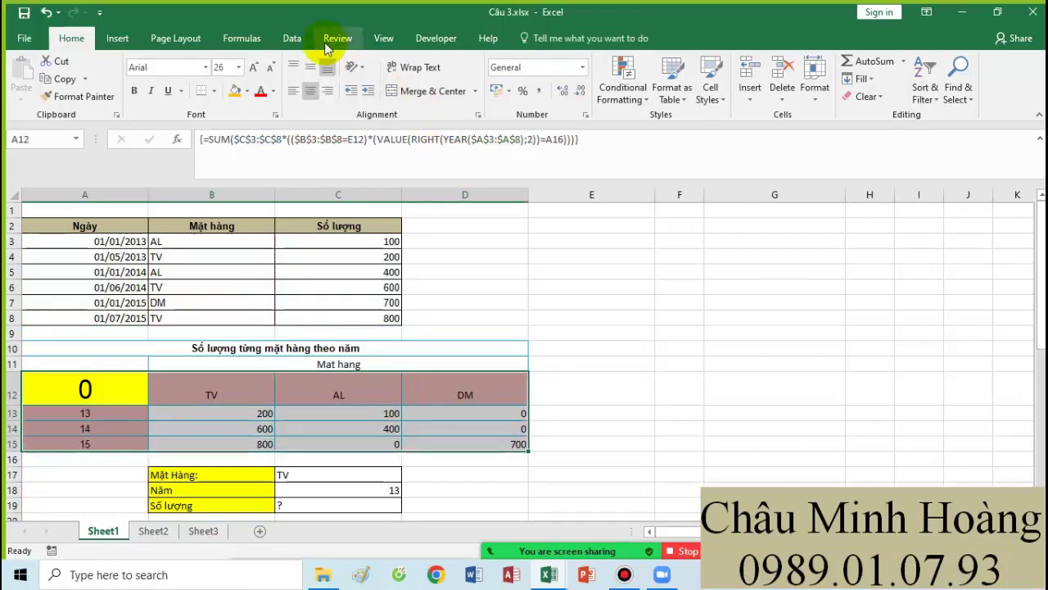
left_click(293, 39)
left_click(731, 96)
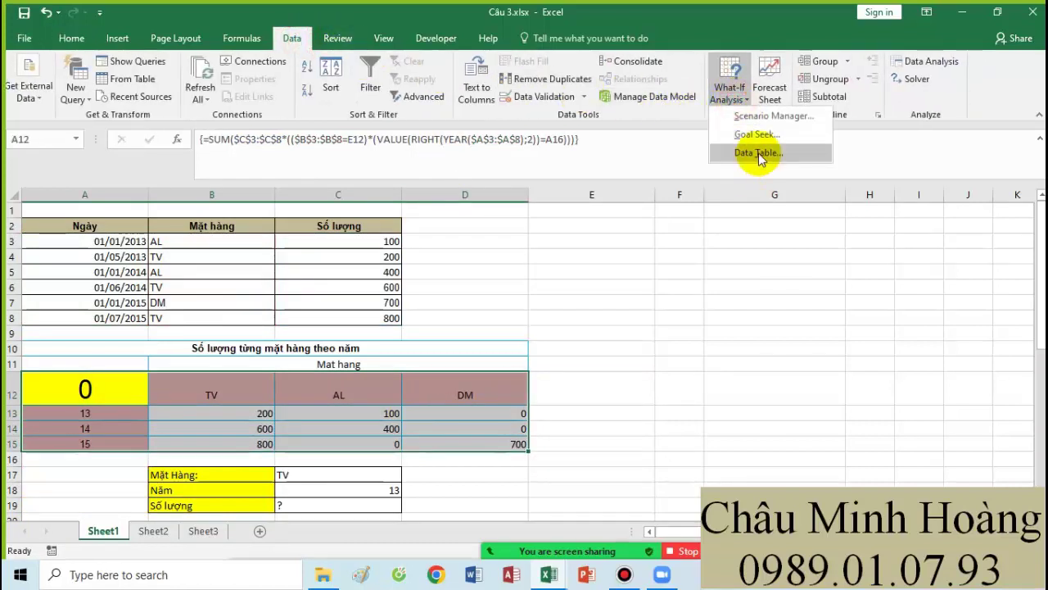
left_click(758, 154)
left_click(592, 381)
left_click(737, 309)
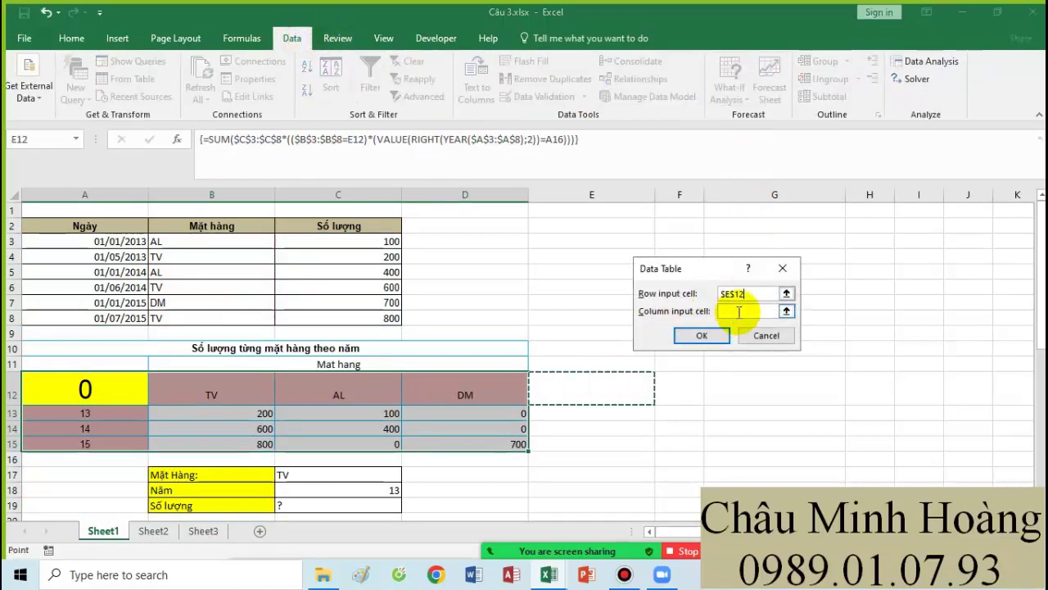
left_click(133, 463)
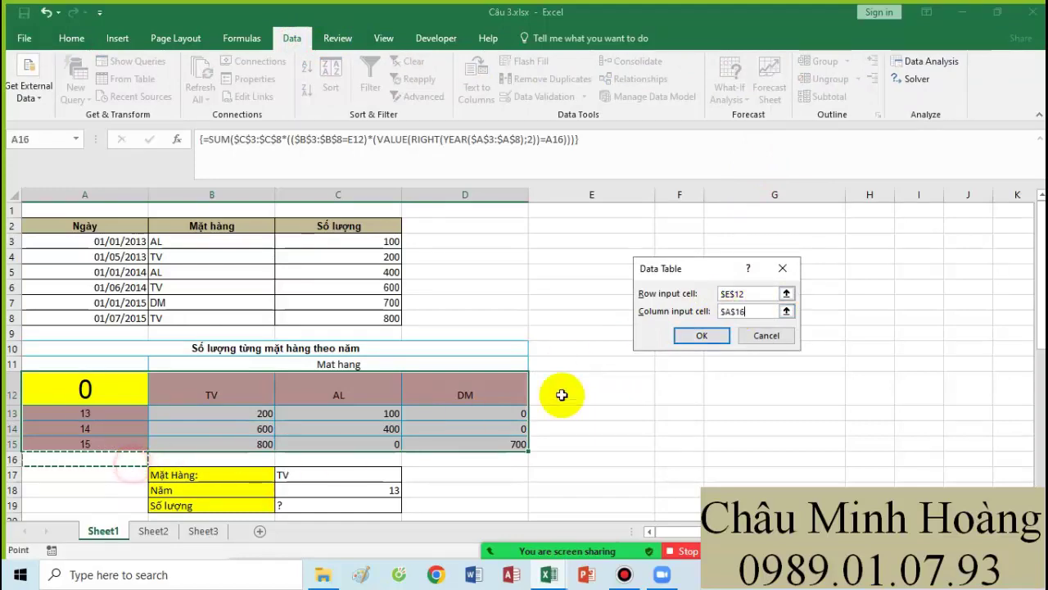
left_click(698, 335)
Step: Copy A12's formula text without its equals sign and paste it into A23 below the other formula notes
scroll(182, 467, "down", 1)
scroll(182, 466, "down", 1)
double_click(112, 320)
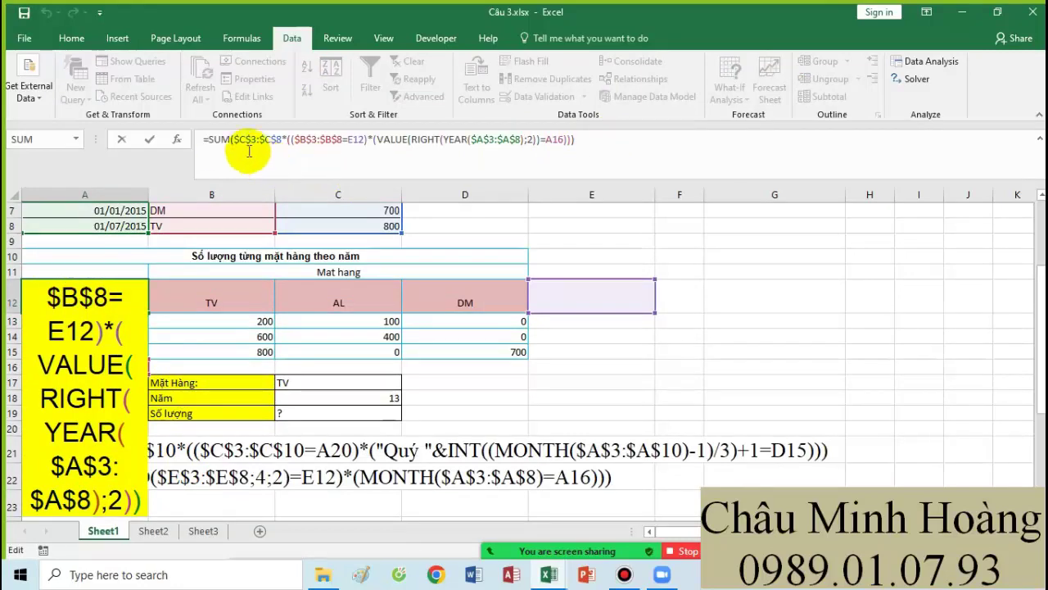
triple_click(211, 141)
key("ctrl+c")
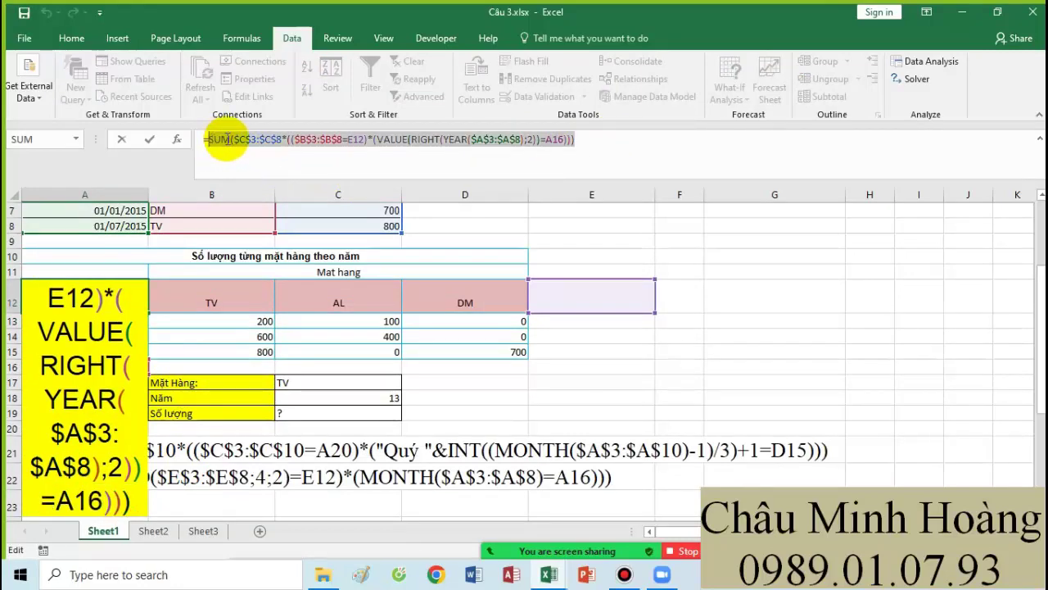
key("Escape")
scroll(281, 222, "down", 3)
left_click(100, 348)
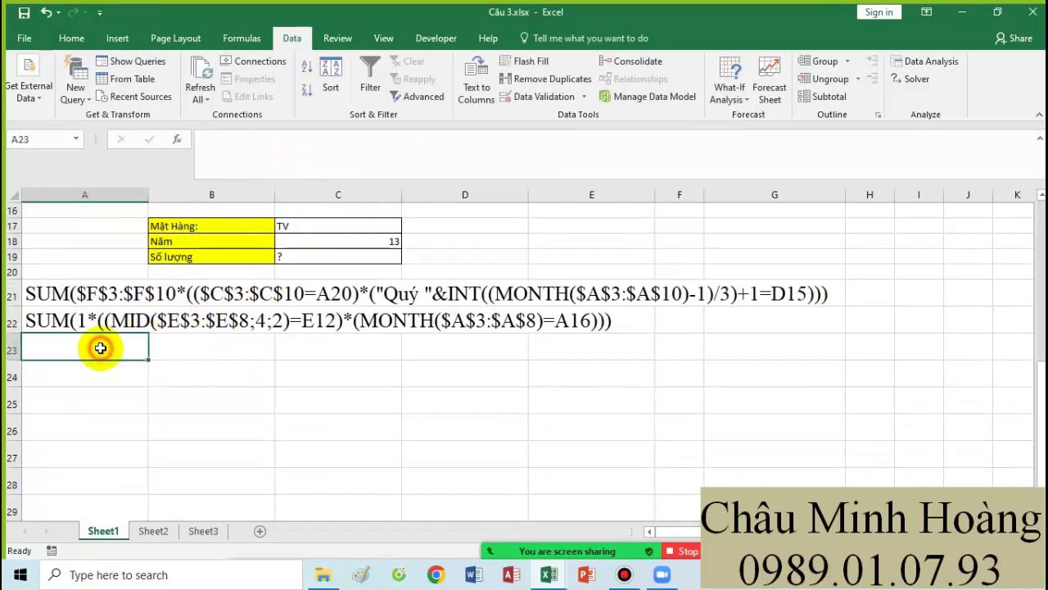
key("ctrl+v")
Step: Copy the formula notes in A21:G25 and paste them into A45 of the Câu 4.xlsx workbook
left_click_drag(110, 296, 822, 398)
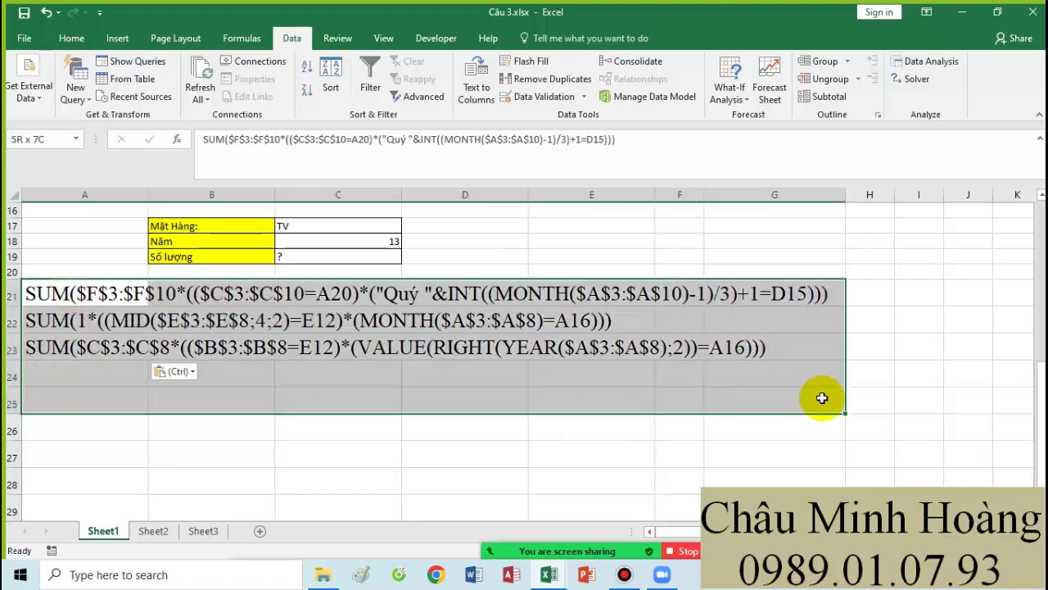
key("ctrl+c")
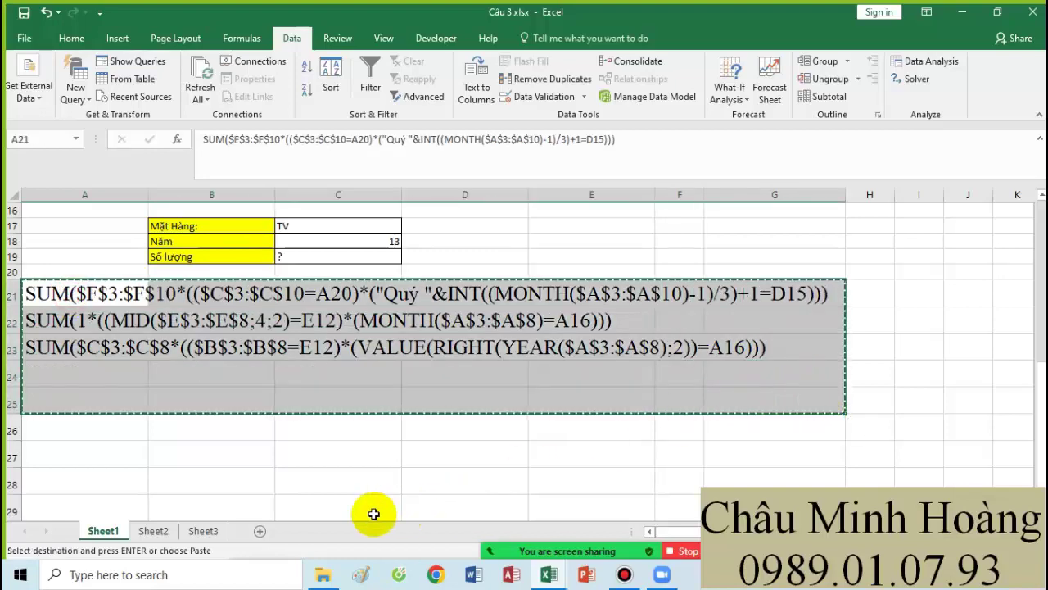
left_click(548, 574)
left_click(650, 519)
scroll(339, 438, "down", 6)
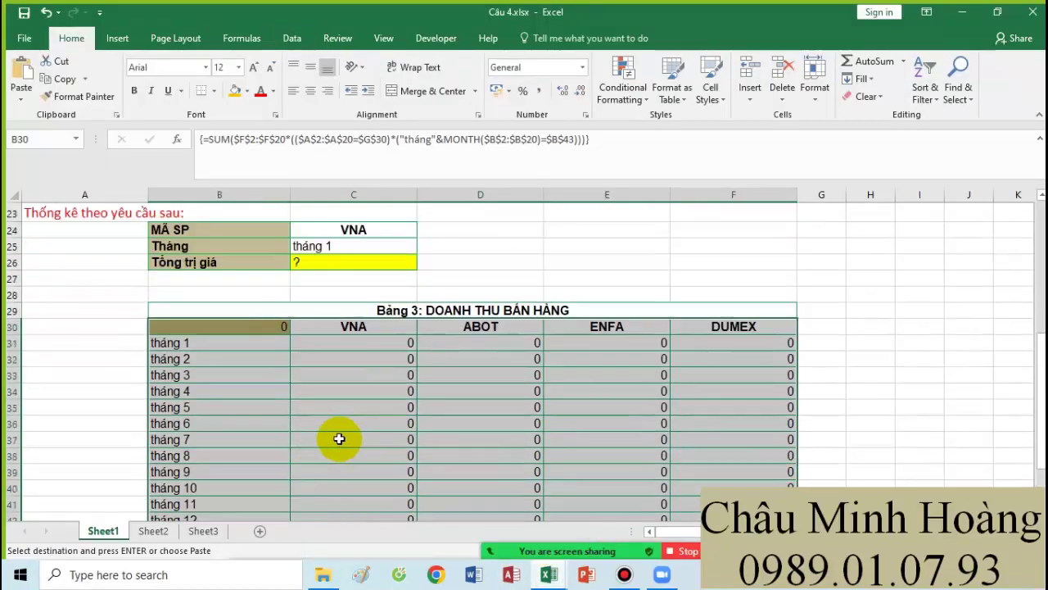
scroll(286, 425, "down", 2)
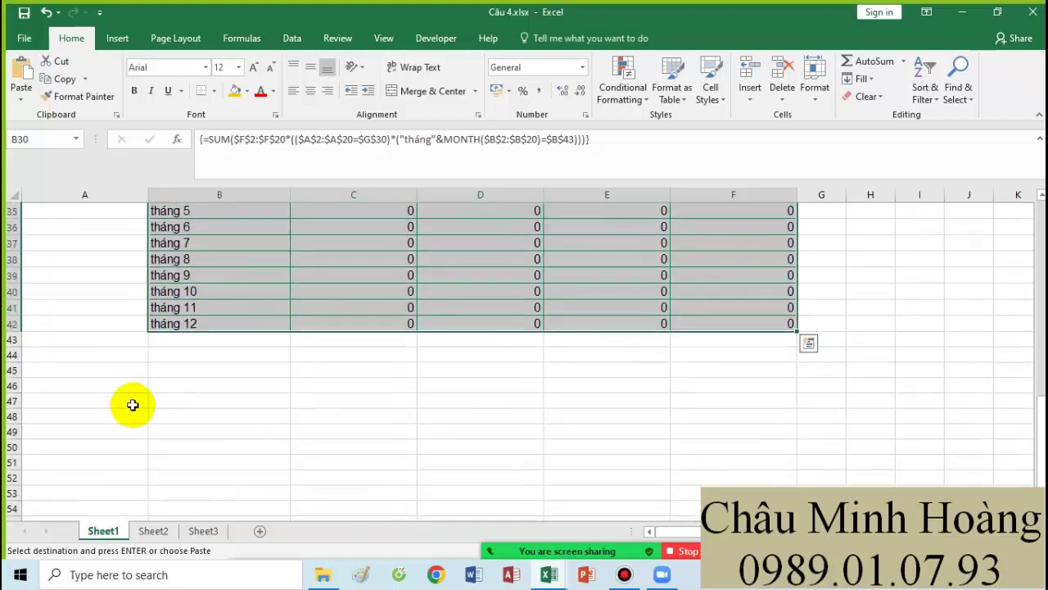
left_click(94, 369)
key("ctrl+v")
Step: Add a space after the word "tháng" in B30's formula and re-enter it as an array formula
scroll(353, 398, "up", 3)
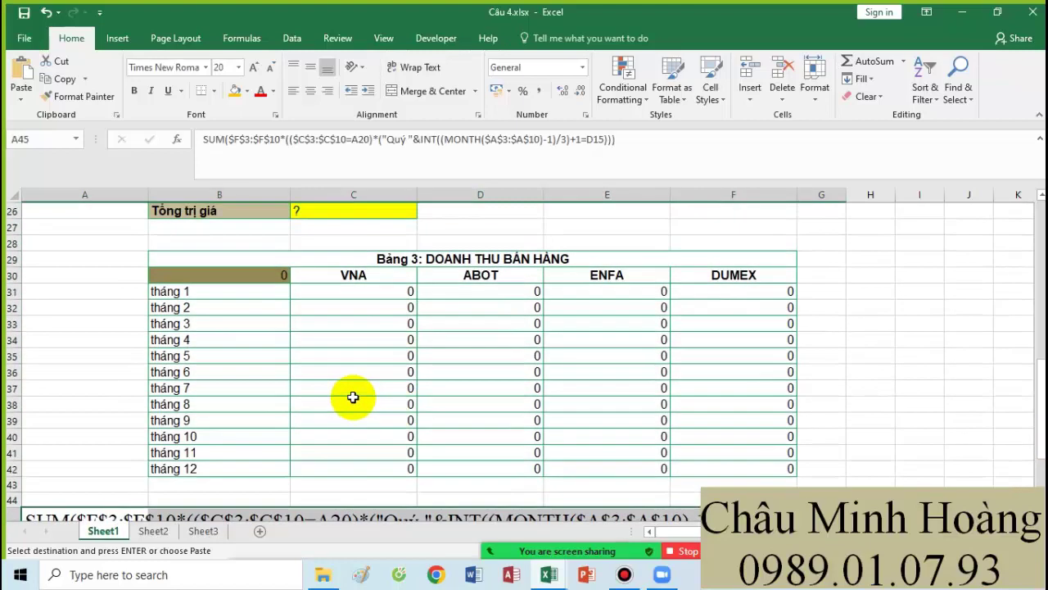
left_click(269, 276)
key("F2")
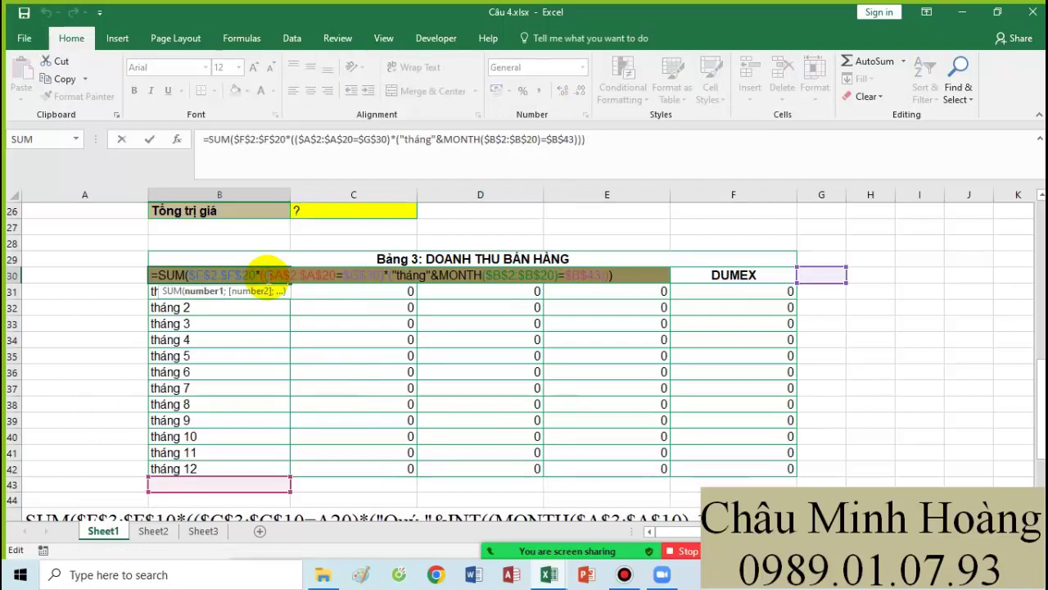
left_click(426, 275)
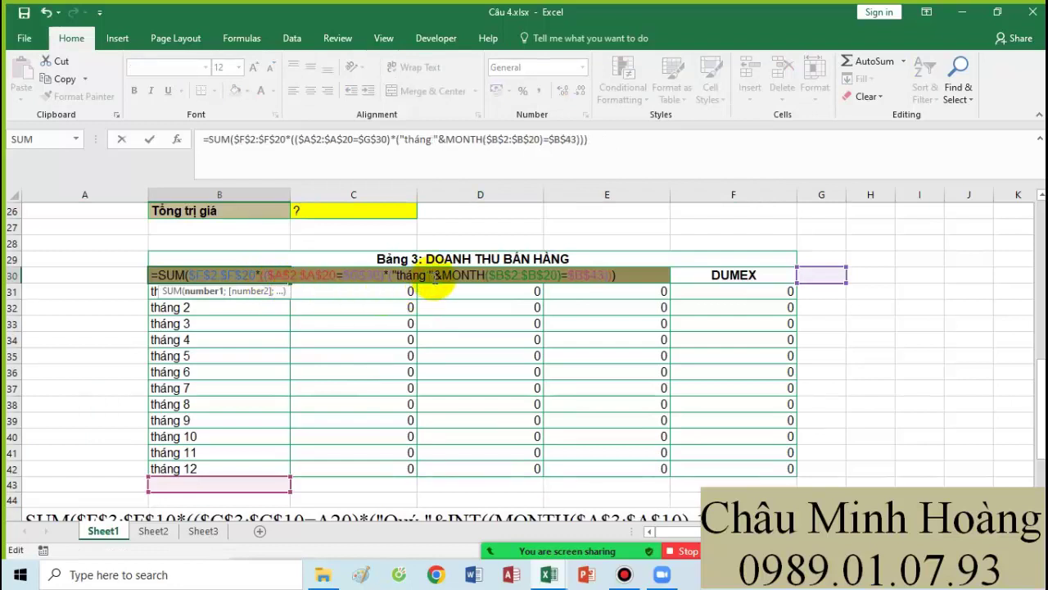
key("ctrl+shift+Return")
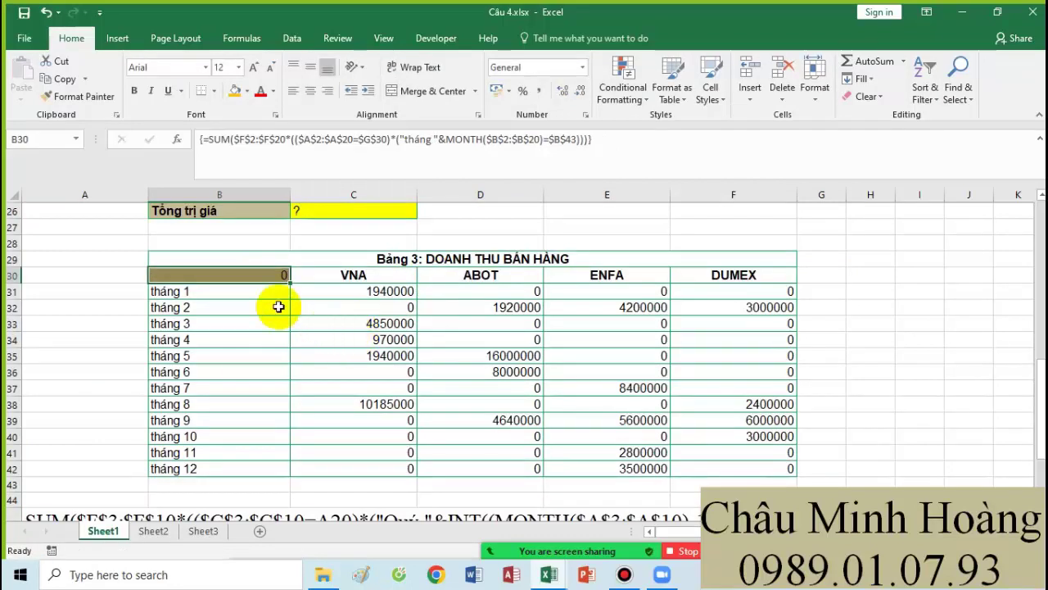
Step: Remove B30's fill colour and set its font size to 24
left_click(247, 91)
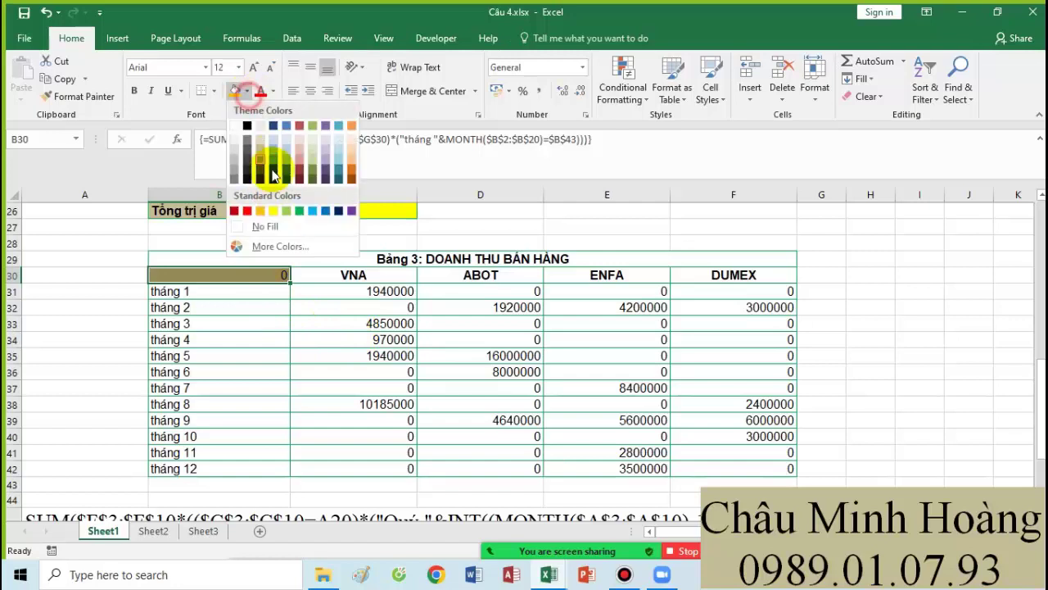
left_click(277, 233)
left_click(237, 67)
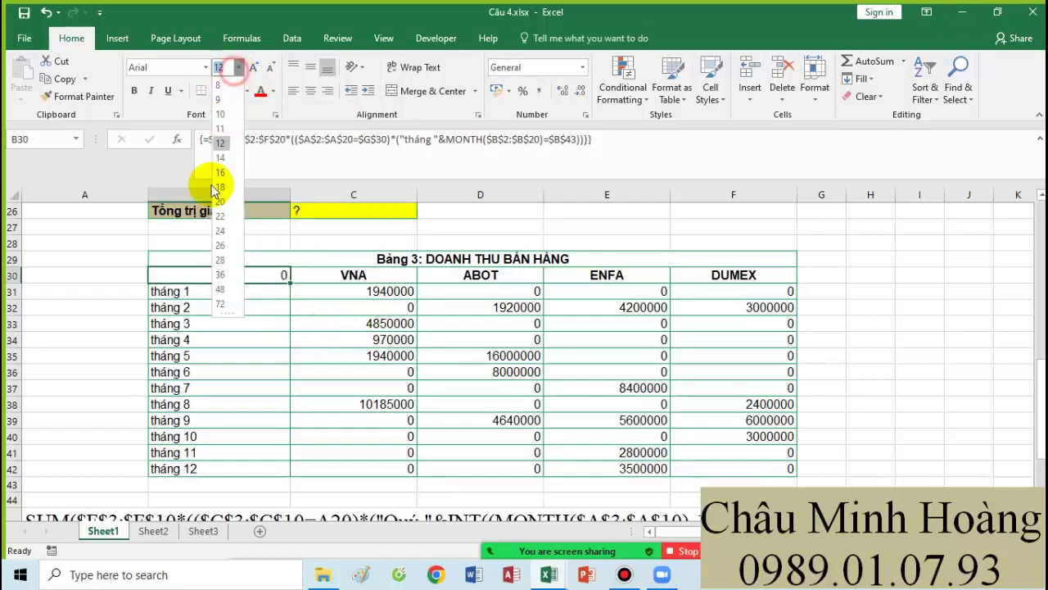
left_click(219, 231)
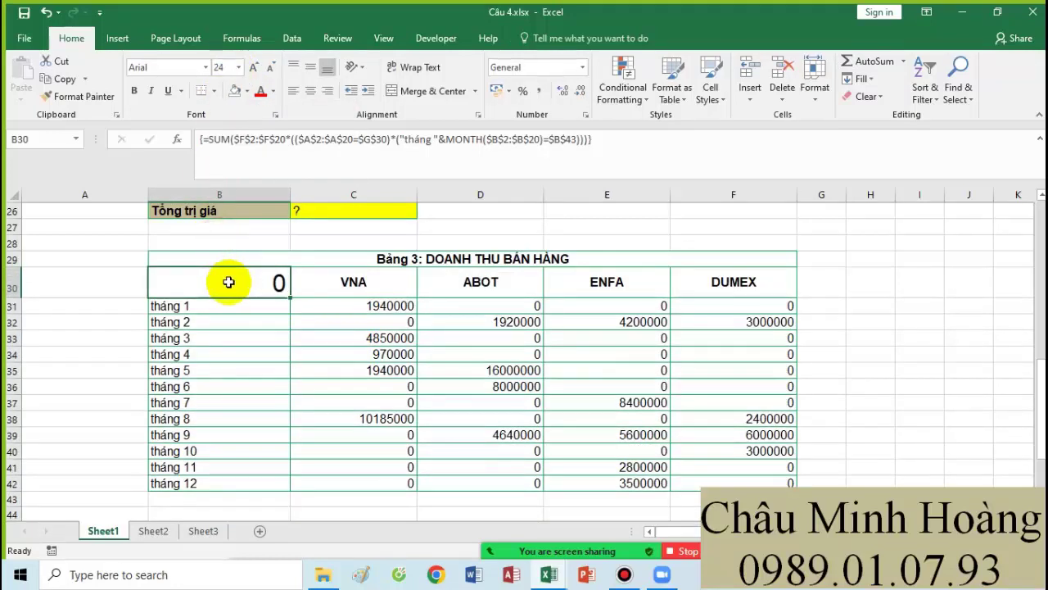
Step: Begin a new SUM formula in B30 with the absolute range $F$2:$F$20 multiplied by an opened pair of nested parentheses
type("=sum(")
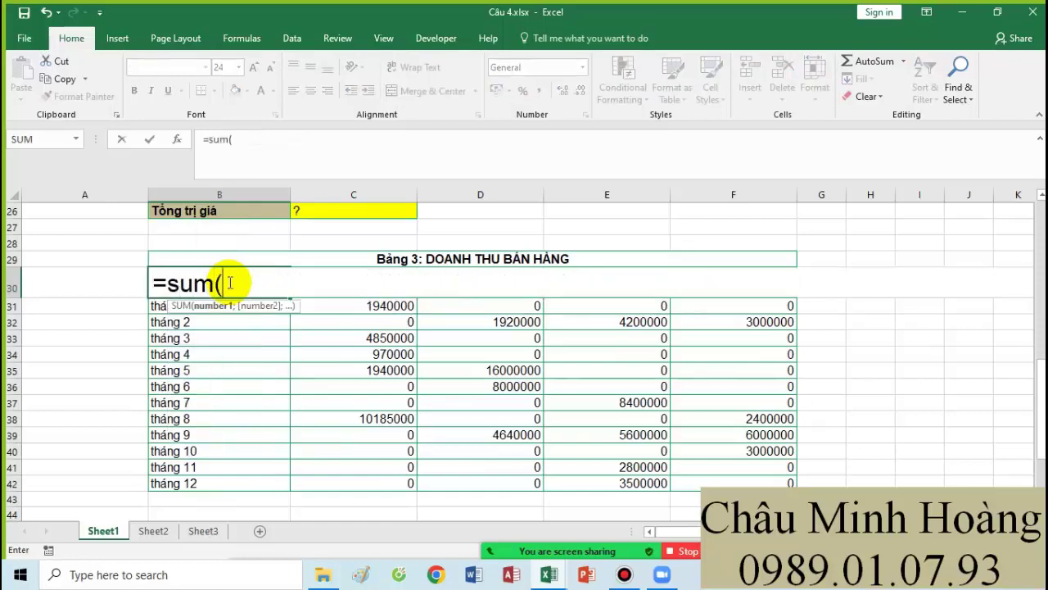
scroll(471, 386, "up", 8)
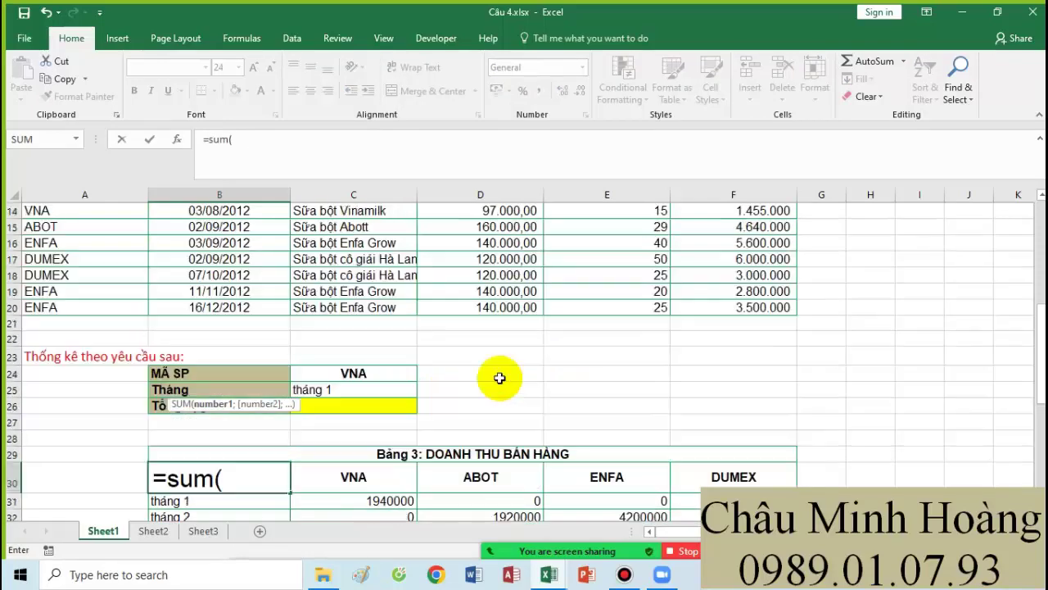
left_click_drag(741, 229, 729, 481)
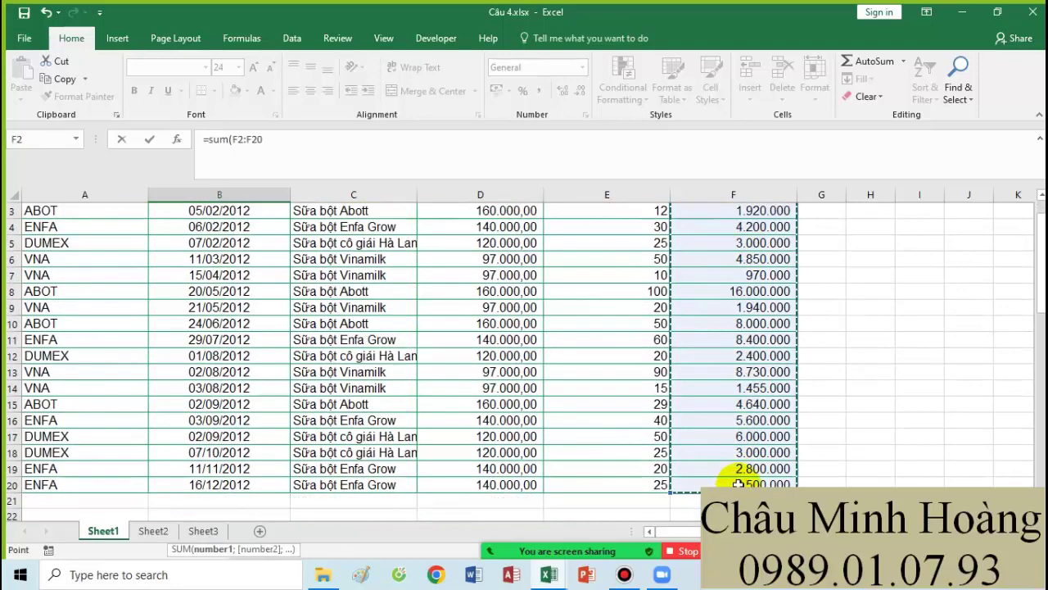
key("F4")
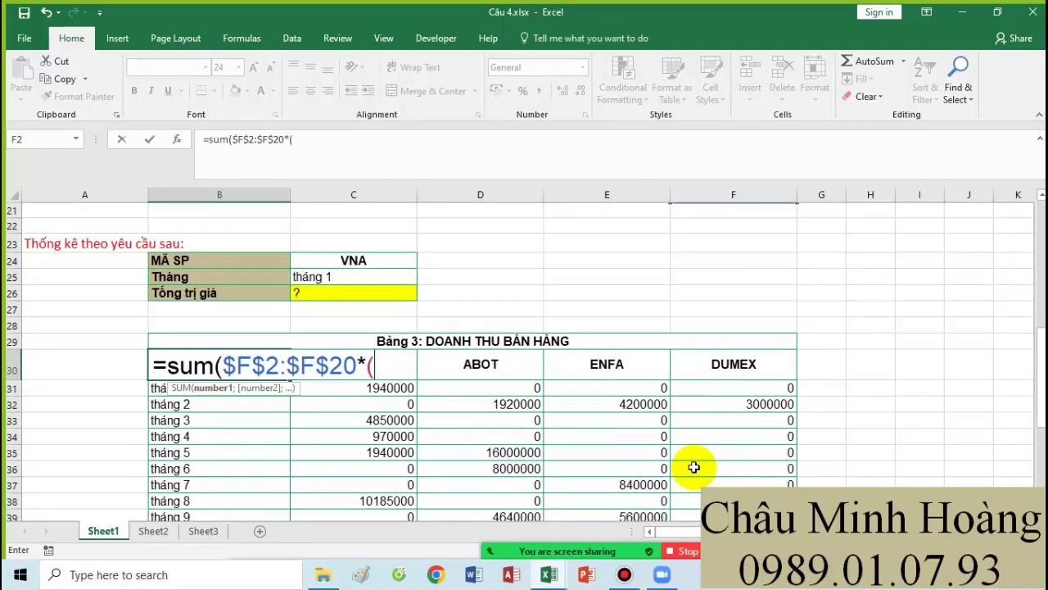
type("*((")
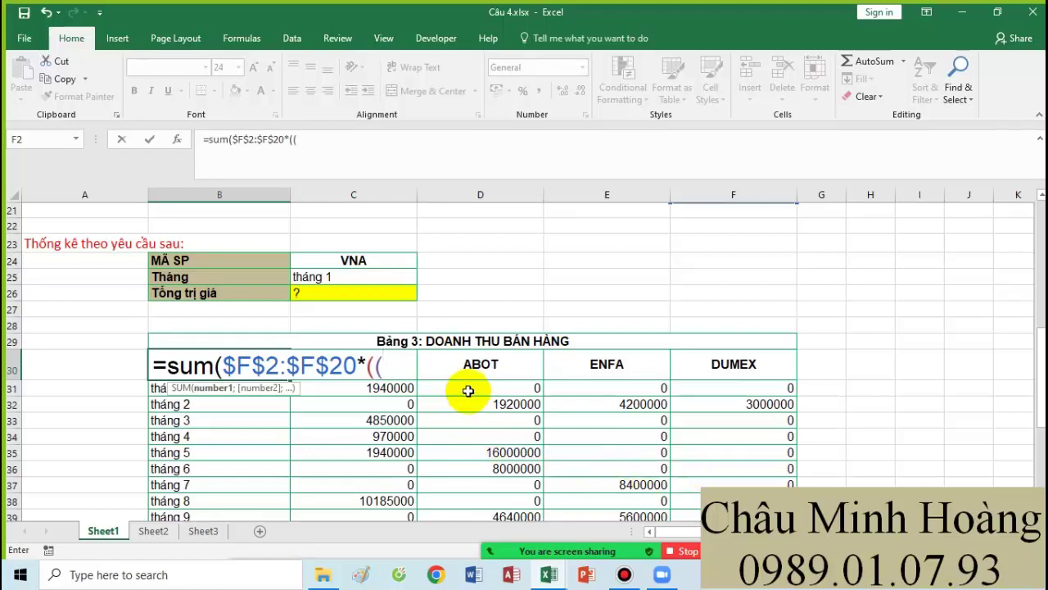
Step: Add B30's first condition, comparing the absolute product-code range $A$2:$A$20 with the empty cell G30
scroll(383, 361, "up", 5)
scroll(384, 361, "up", 2)
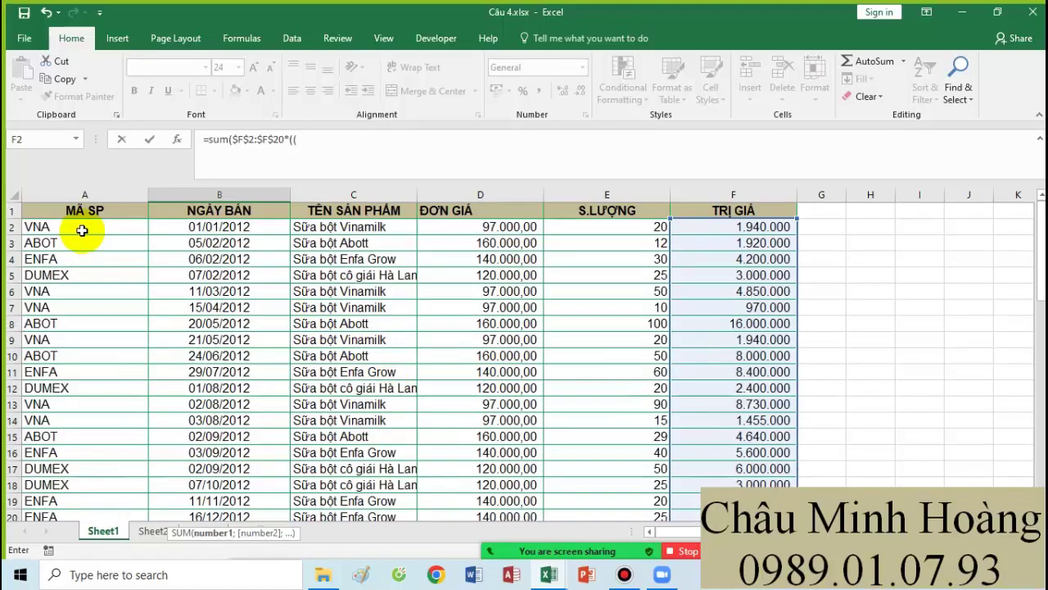
left_click_drag(85, 232, 82, 488)
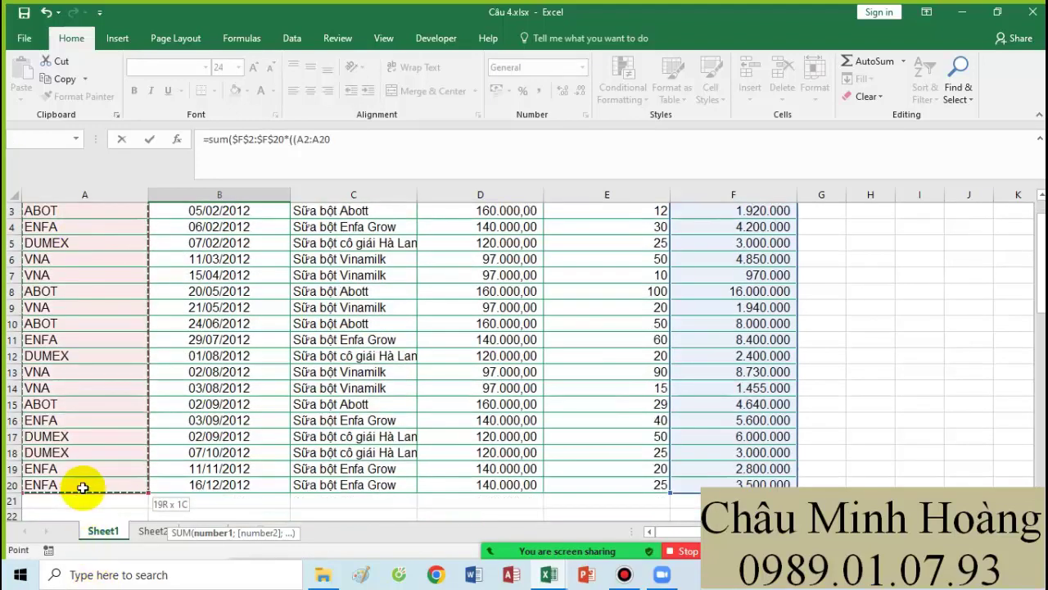
key("F4")
scroll(82, 486, "down", 6)
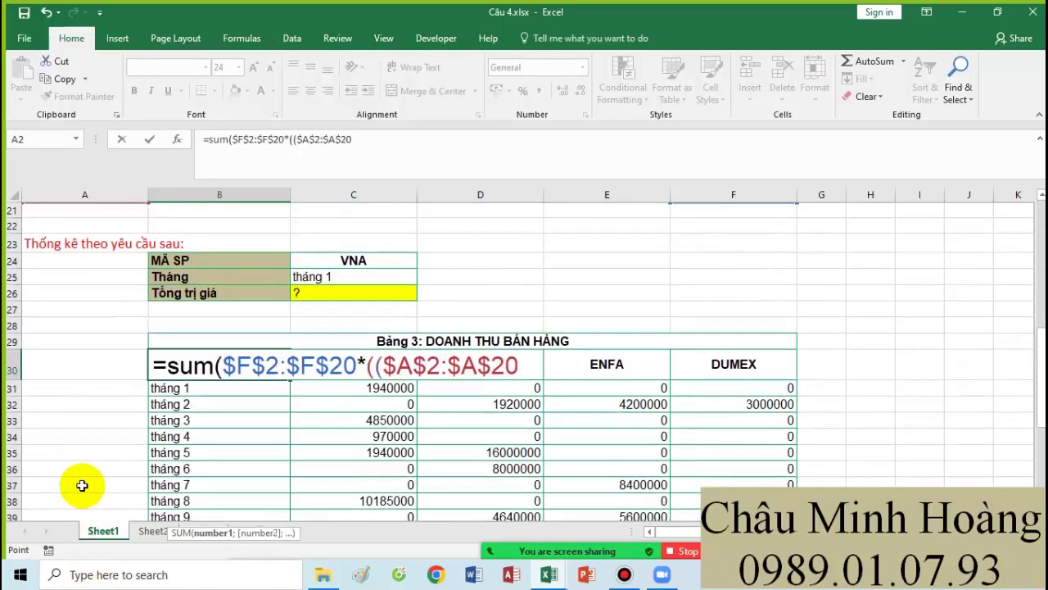
type("=")
left_click(808, 366)
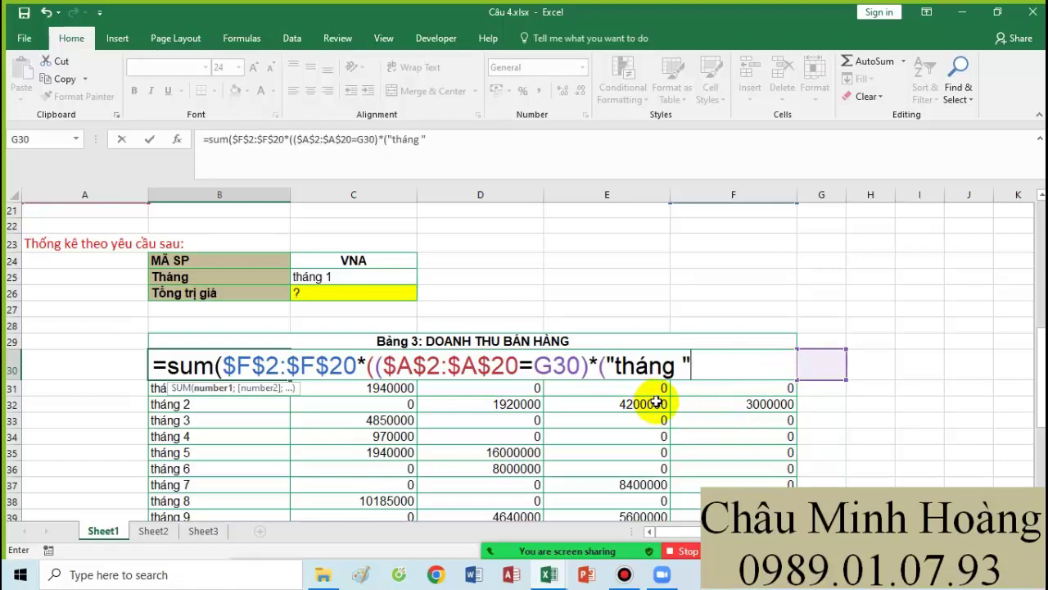
Step: Build the second condition by joining "tháng " with the MONTH of the absolute date range $B$2:$B$20
type("month")
key("Tab")
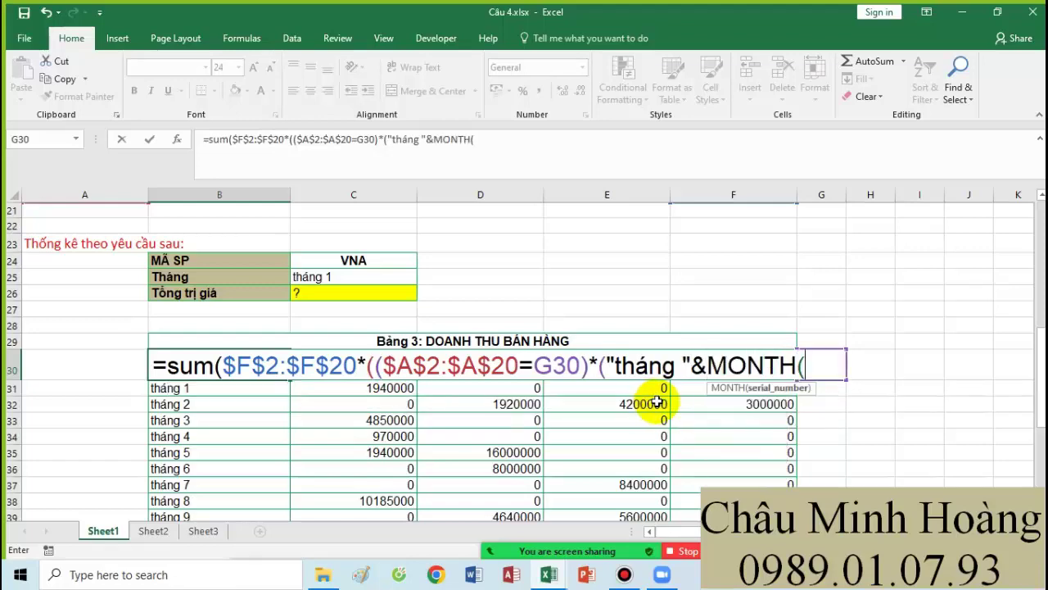
scroll(270, 271, "up", 7)
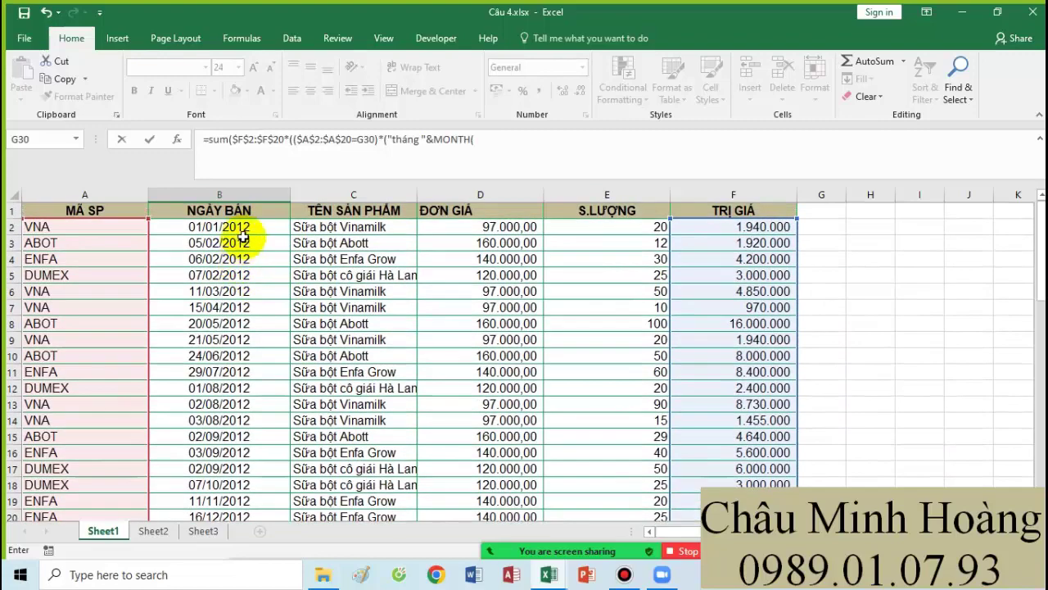
left_click(245, 232)
left_click_drag(245, 231, 233, 488)
key("F4")
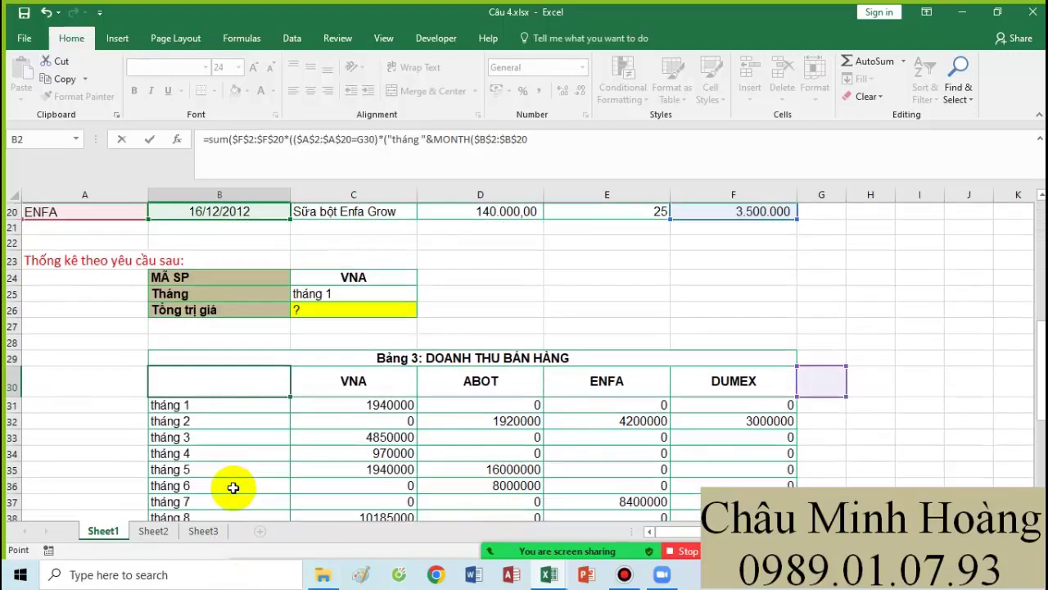
Step: Compare the month text with B43, close the parentheses and enter B30's formula as an array formula
type(")=")
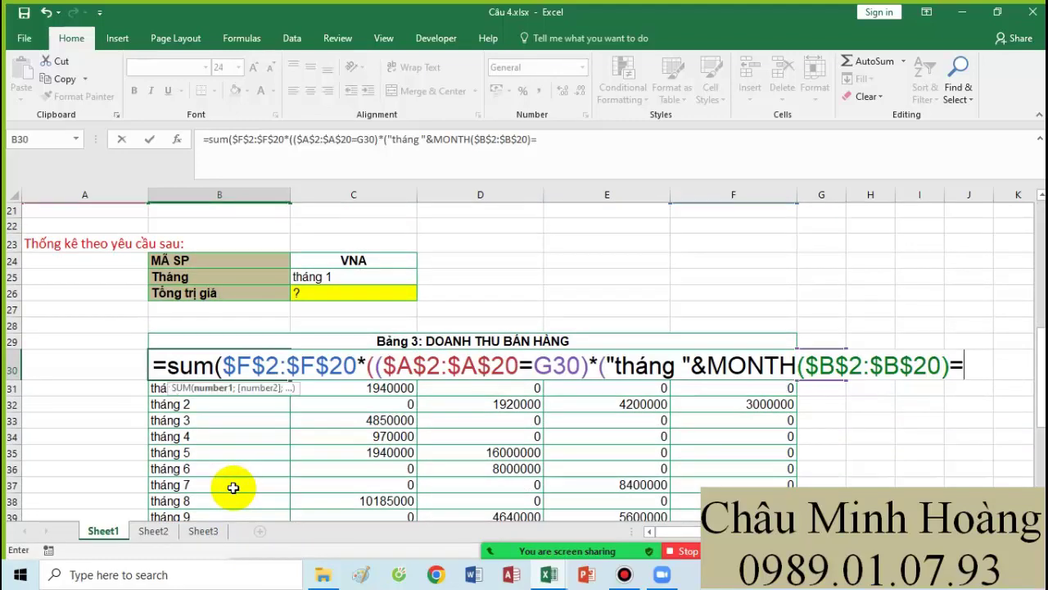
scroll(233, 488, "down", 2)
type("=")
left_click(220, 479)
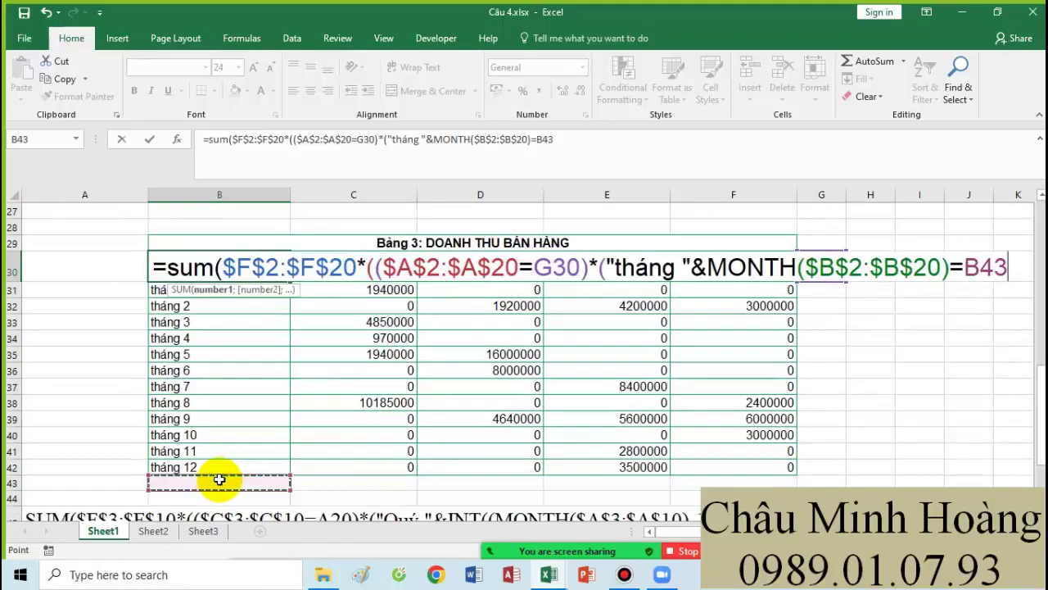
type(")")
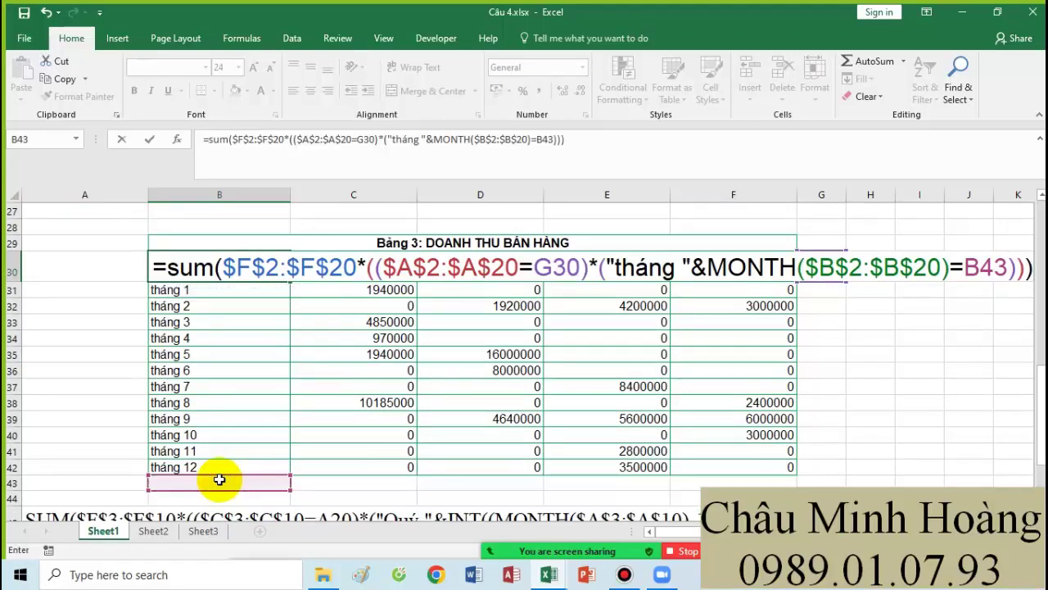
key("ctrl+shift+Return")
Step: Create a What-If data table over B30:F42 with row input cell $G$30 and column input cell $B$43
left_click_drag(262, 267, 748, 467)
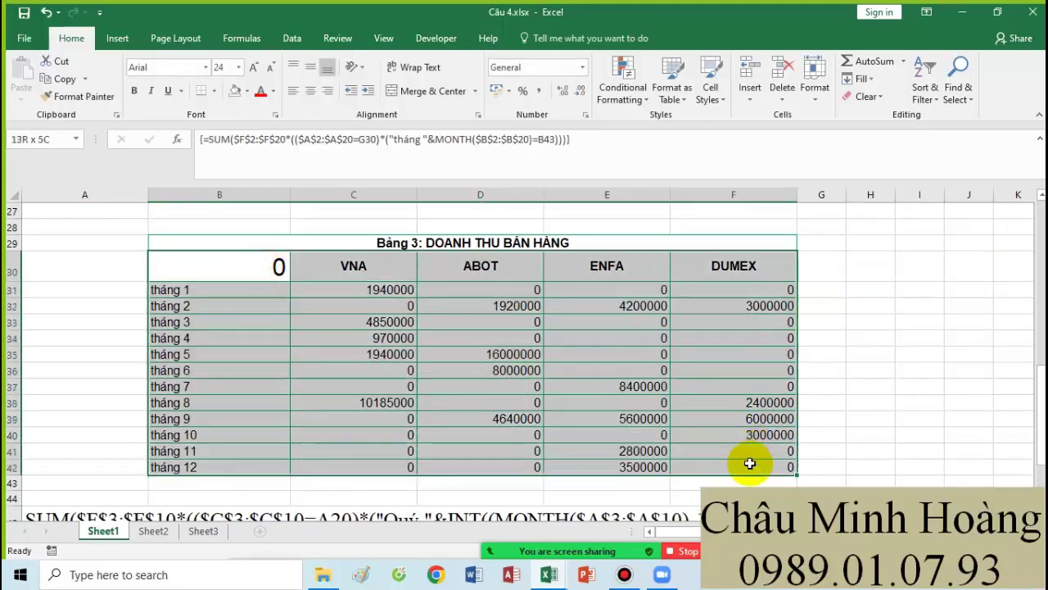
left_click(292, 39)
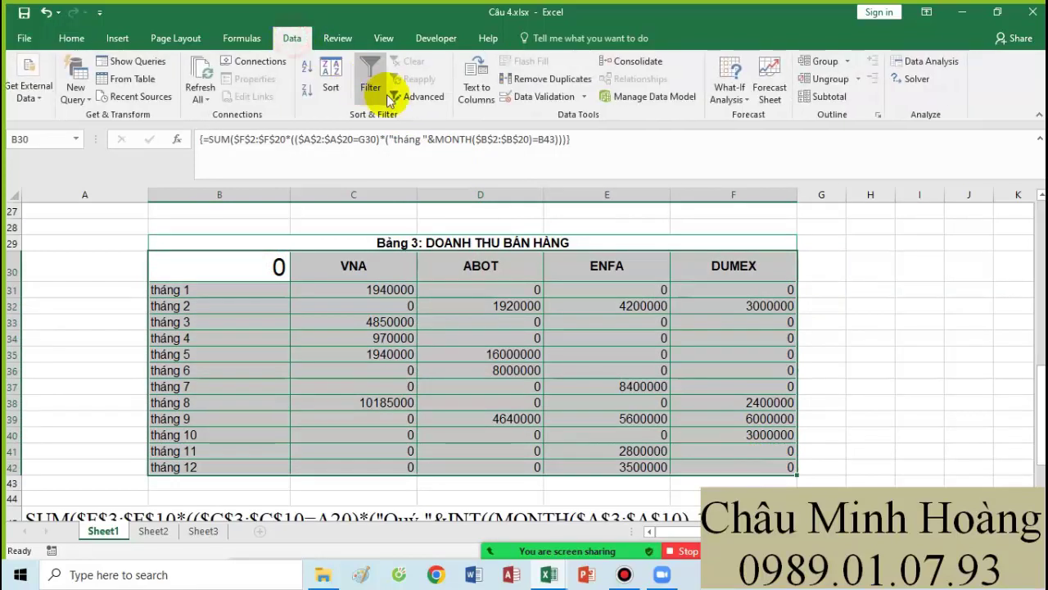
left_click(733, 93)
left_click(745, 156)
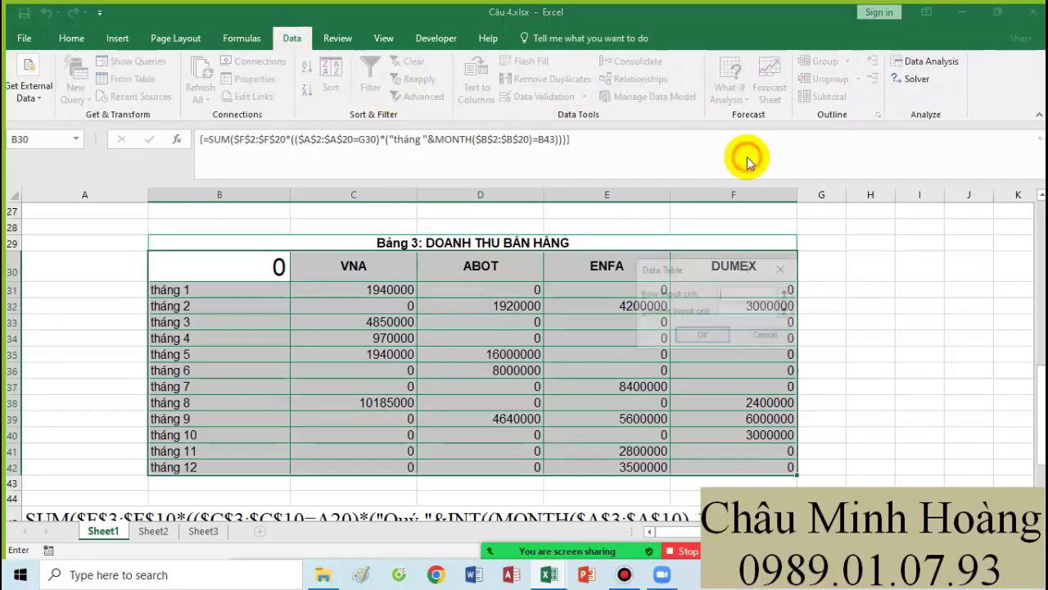
left_click(734, 293)
left_click(826, 268)
left_click(732, 312)
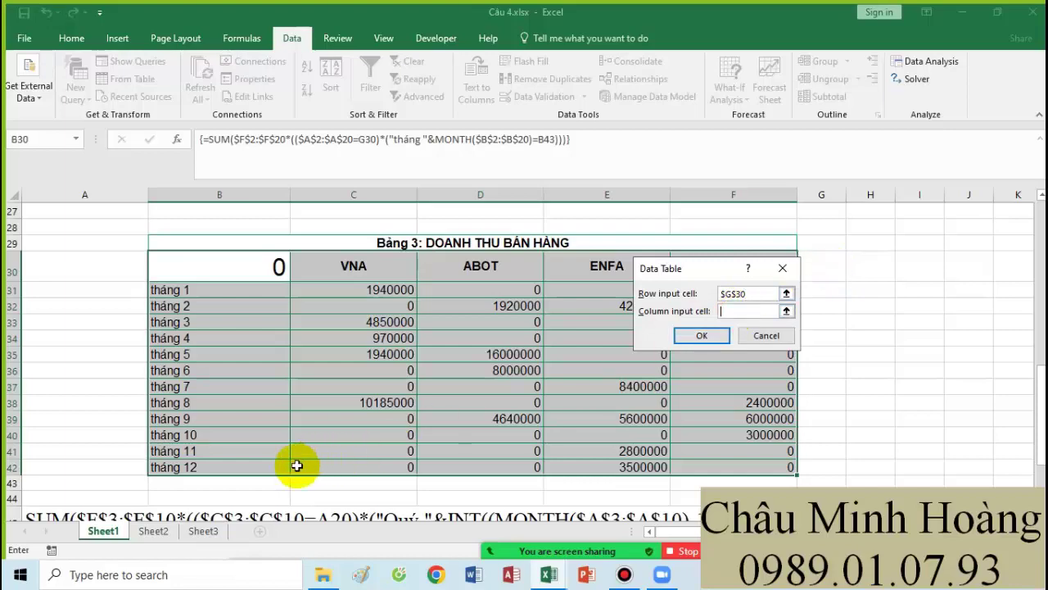
left_click(243, 482)
left_click(701, 335)
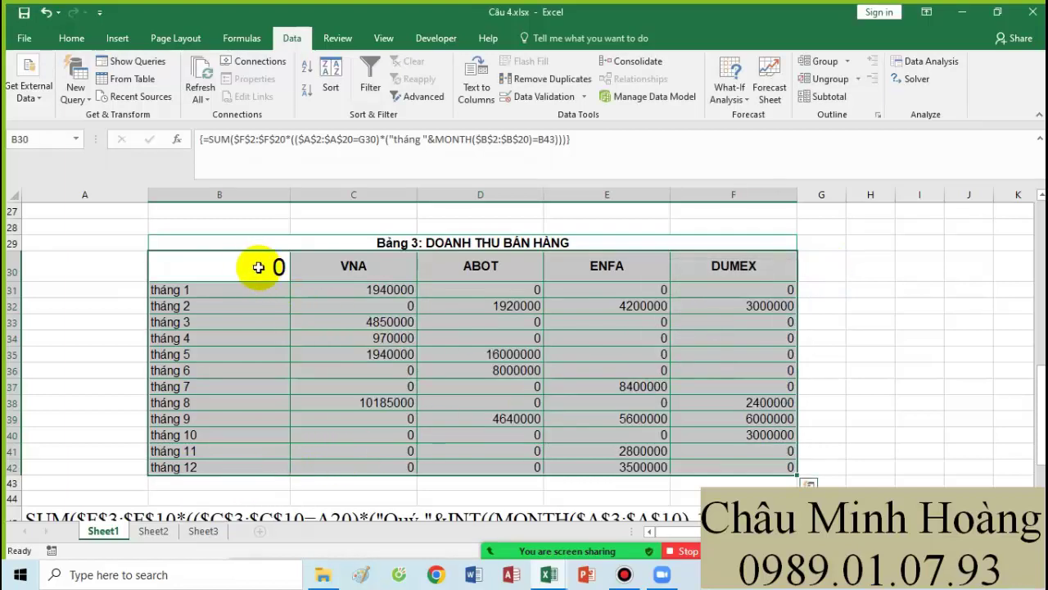
Step: Copy B30's formula text without its equals sign and paste it into A48 below the other formula notes
double_click(258, 267)
left_click_drag(156, 267, 185, 302)
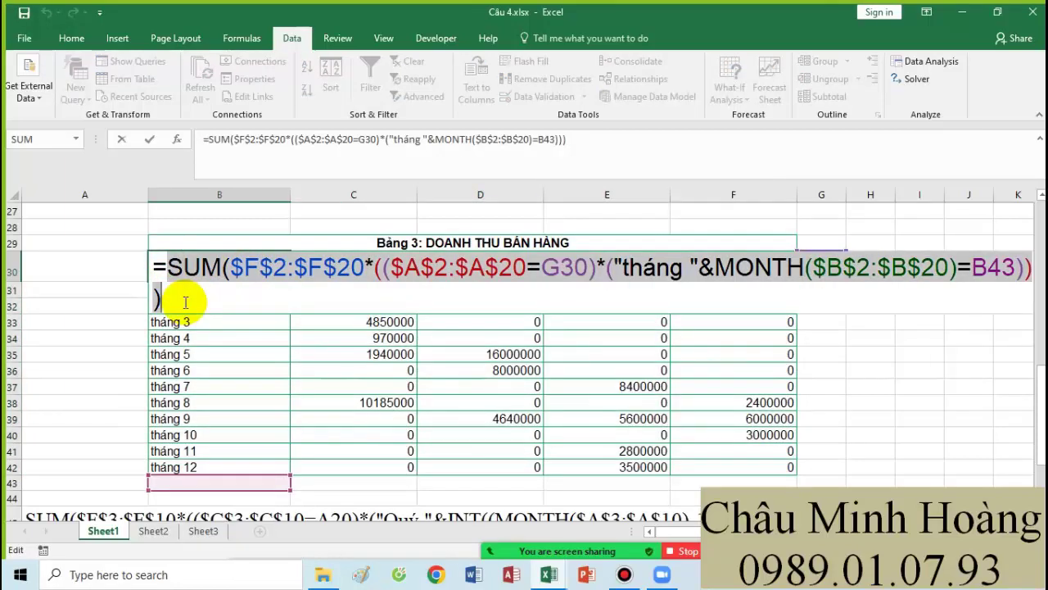
key("Escape")
scroll(215, 322, "down", 5)
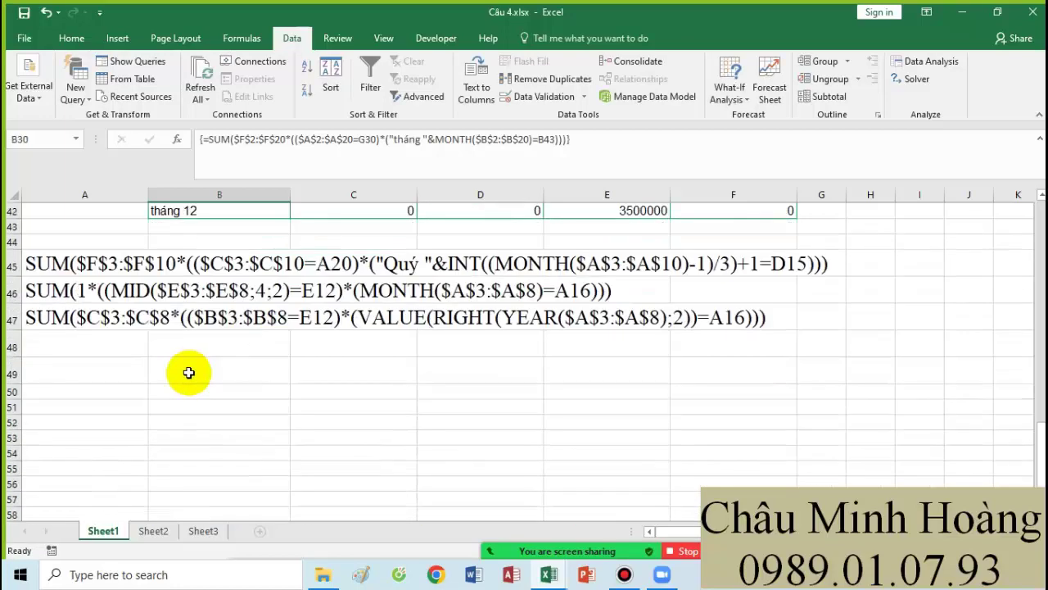
left_click(66, 349)
key("ctrl+v")
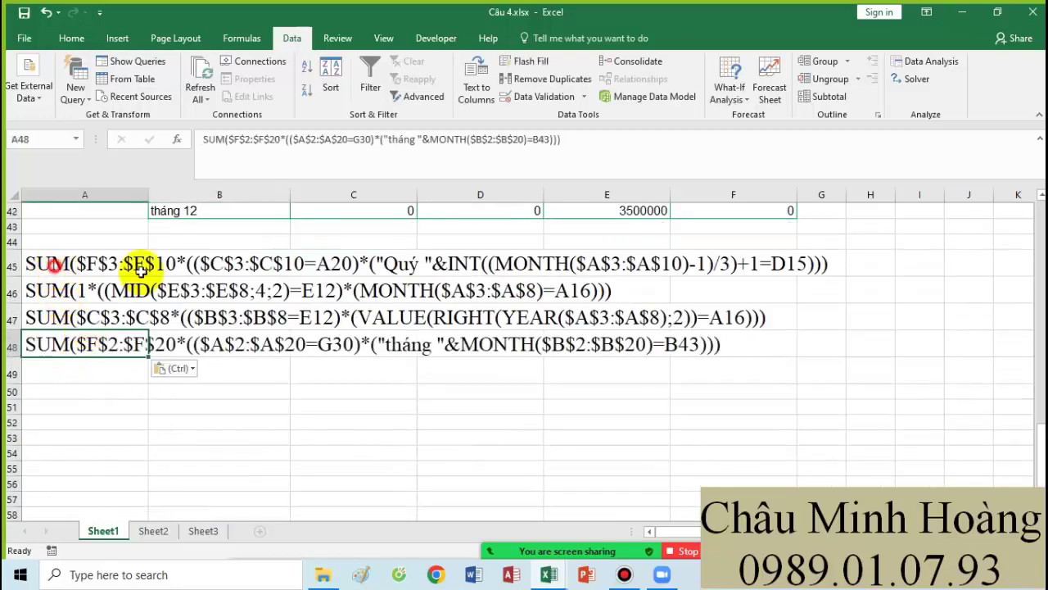
Step: Enlarge the font of the formula notes in A45:H49 to size 24
left_click_drag(76, 260, 887, 368)
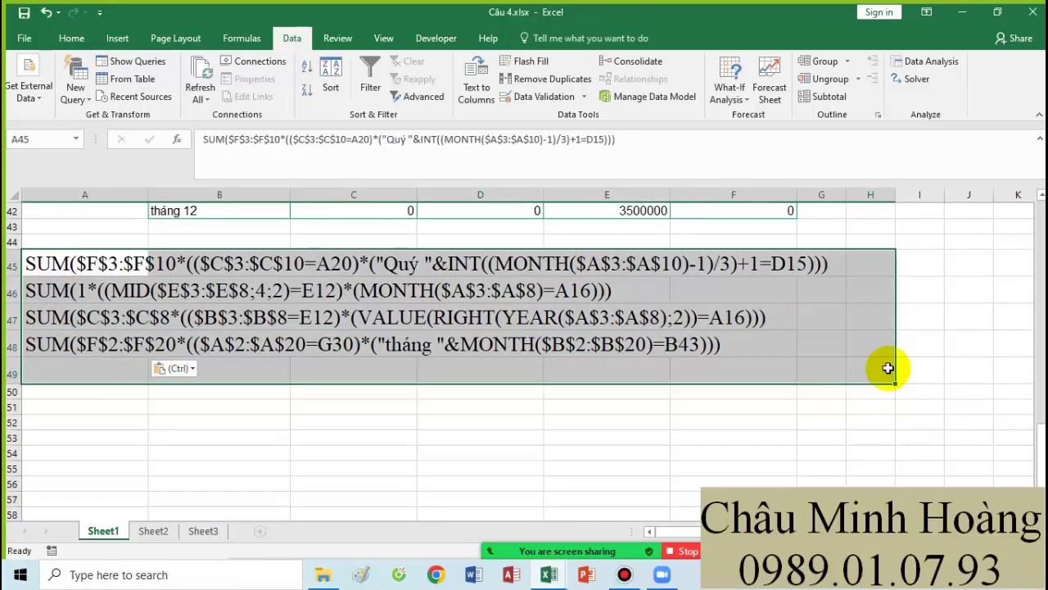
left_click(73, 38)
left_click(249, 67)
left_click(249, 67)
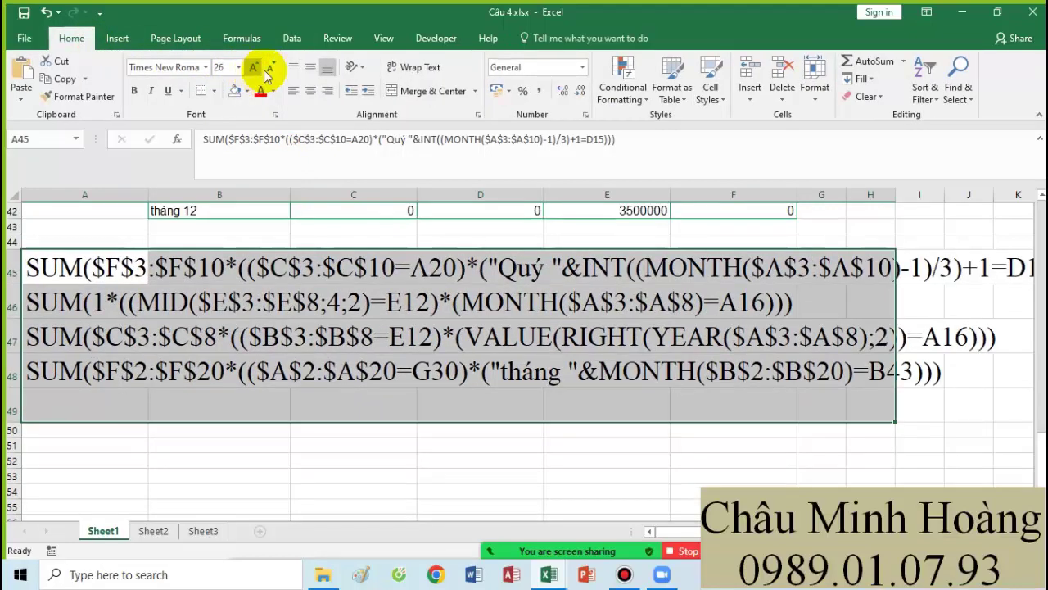
Step: Fill the first formula note, A45:J45, with yellow
left_click_drag(105, 266, 971, 265)
left_click(248, 91)
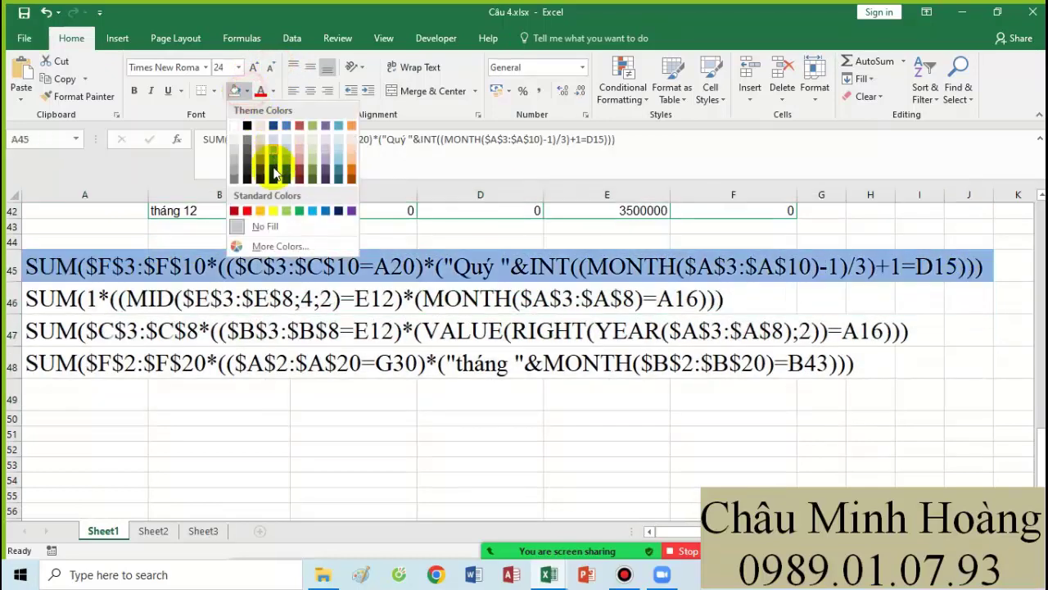
left_click(271, 209)
Step: Fill the second formula note, A46:G46, with light green and the third, A47:I47, with light blue
left_click_drag(94, 288, 829, 299)
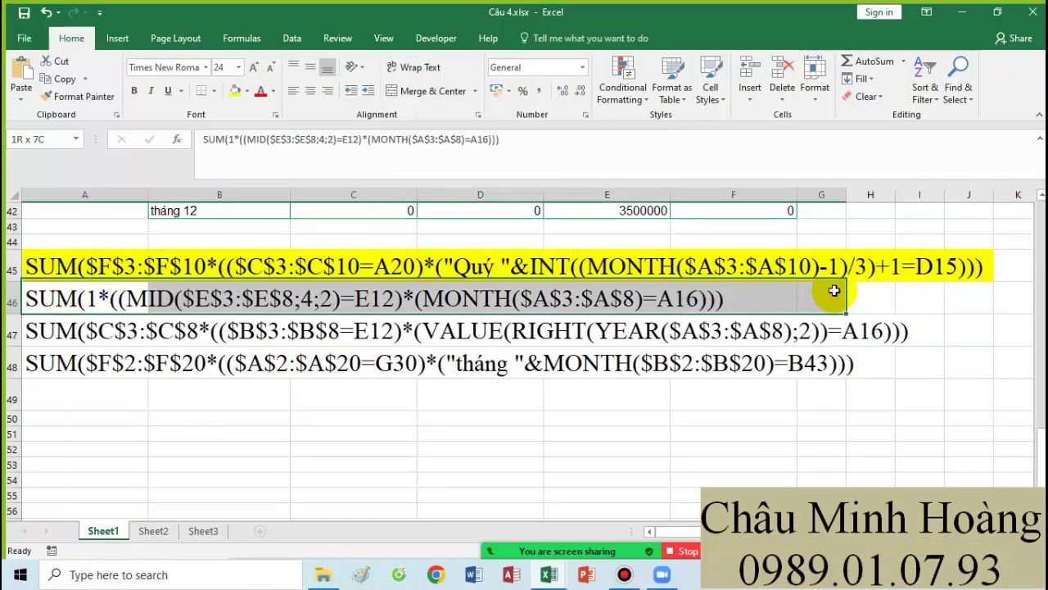
left_click(248, 91)
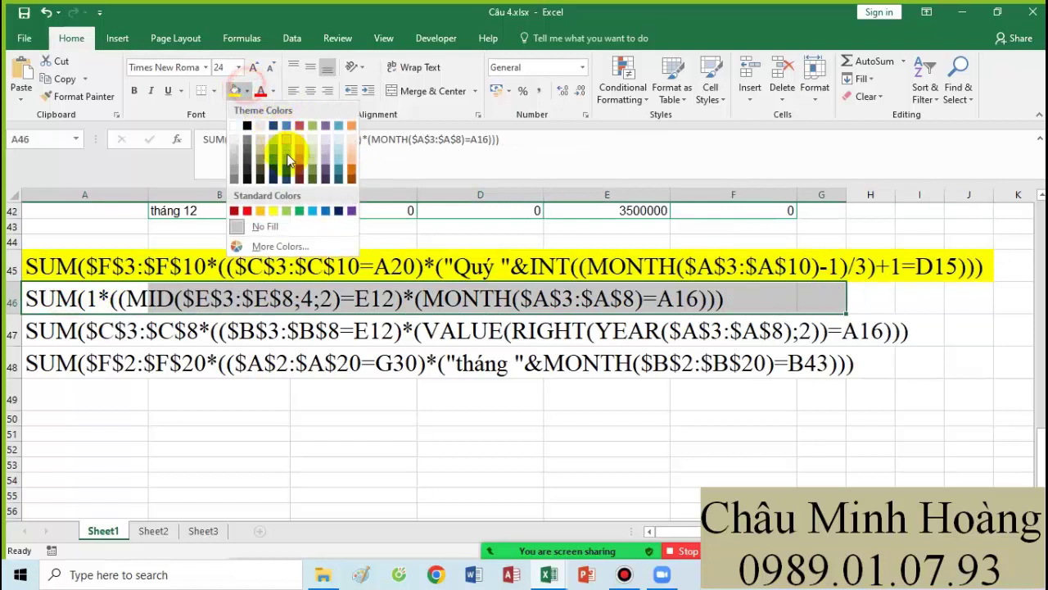
left_click(292, 215)
left_click_drag(82, 330, 934, 332)
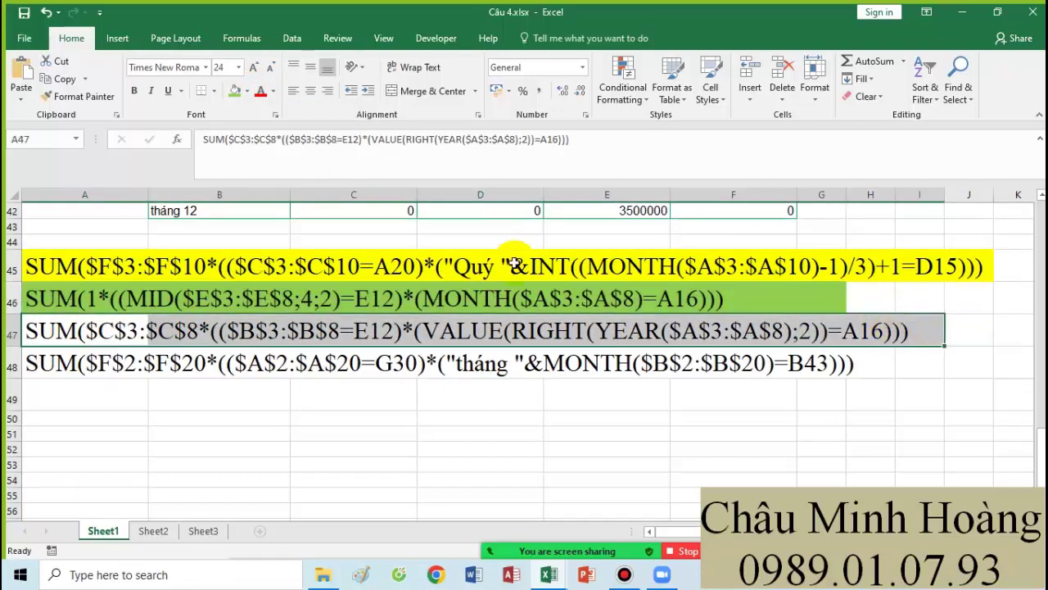
left_click(248, 91)
left_click(317, 211)
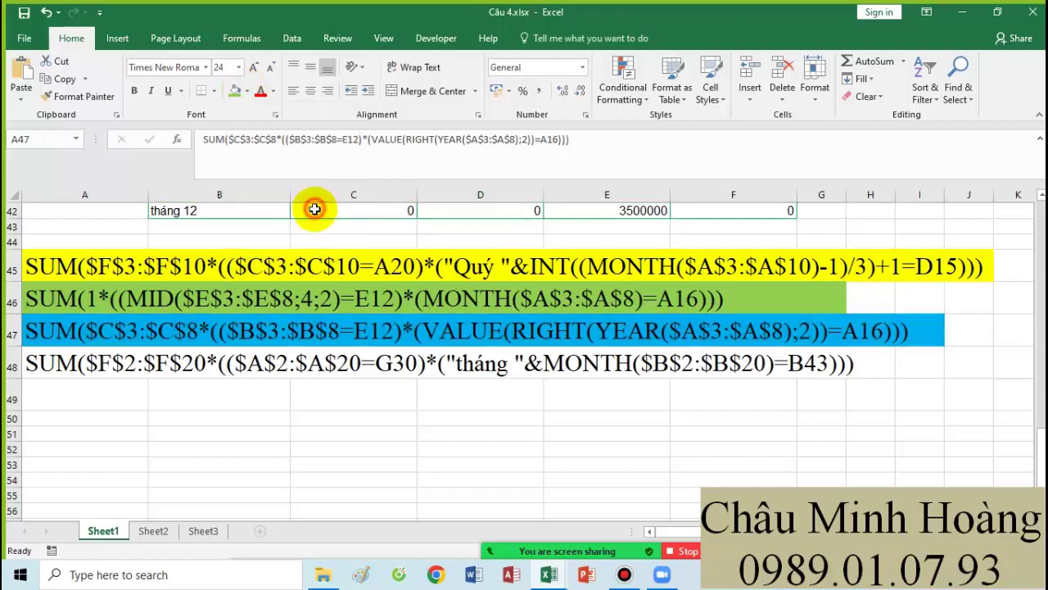
left_click(322, 373)
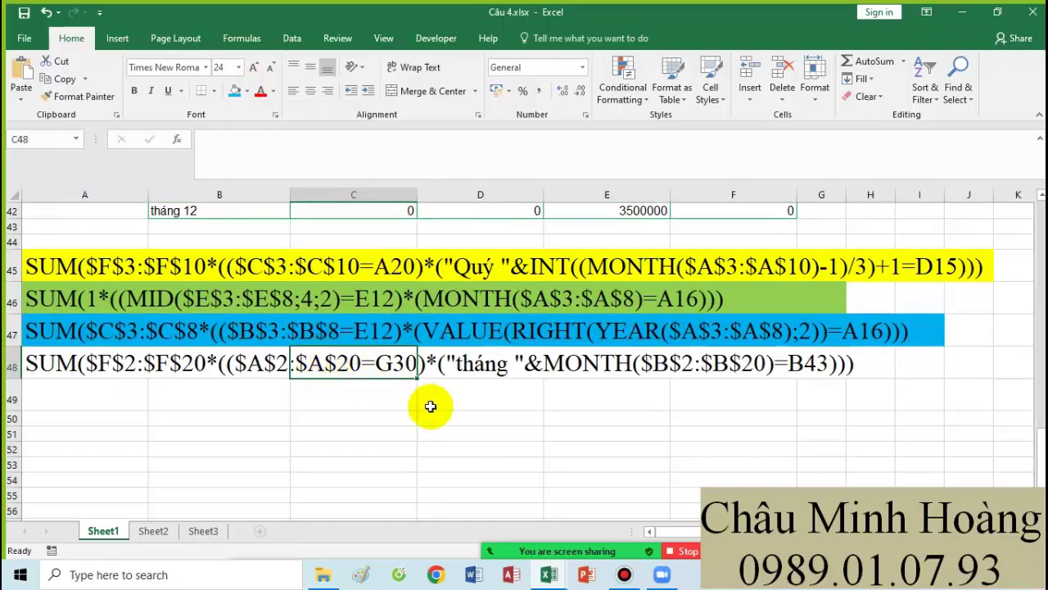
left_click(625, 574)
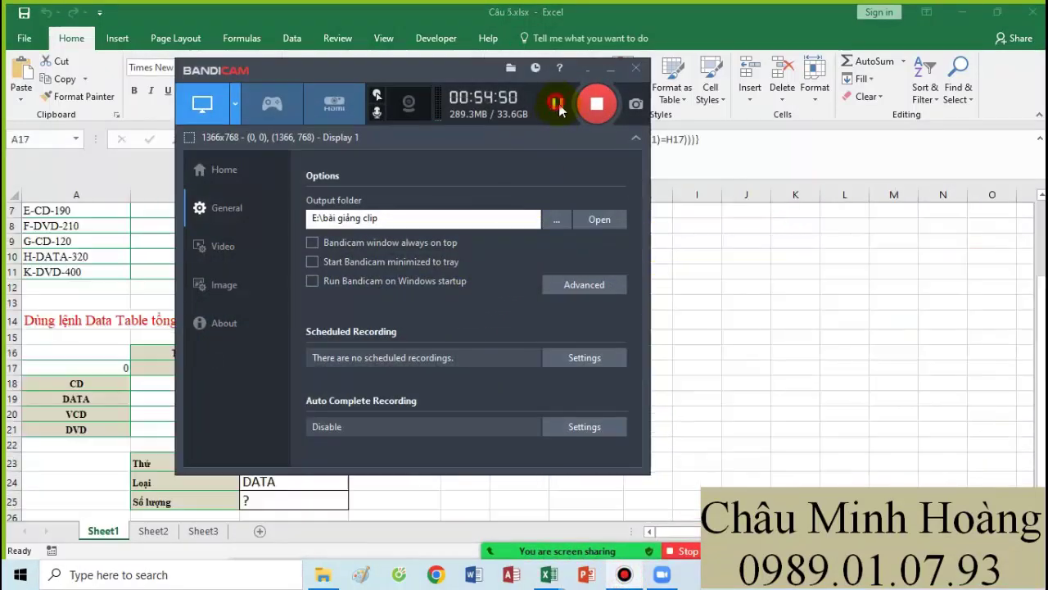
left_click(611, 72)
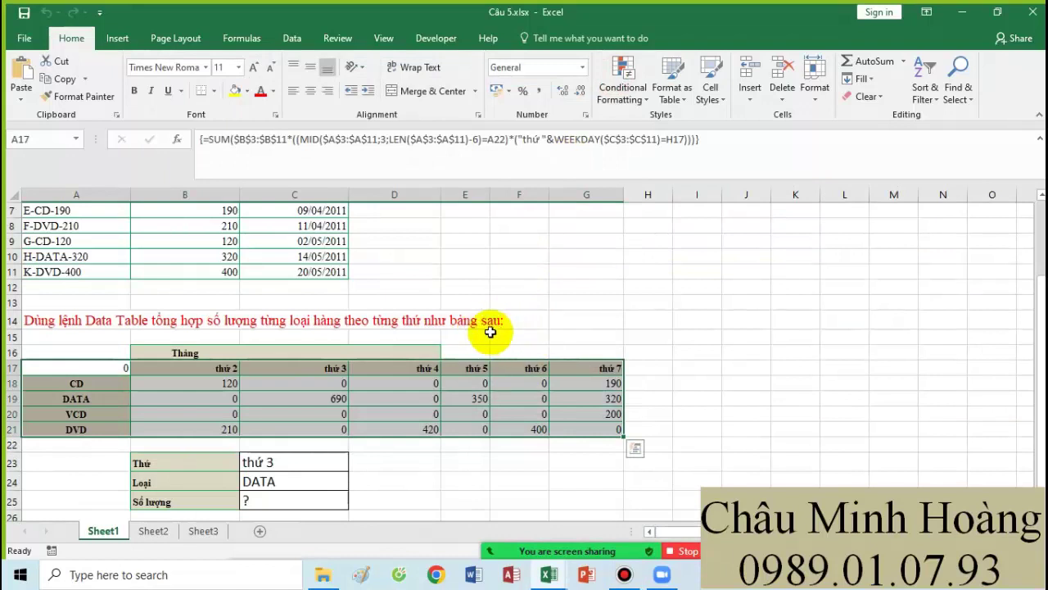
key("Escape")
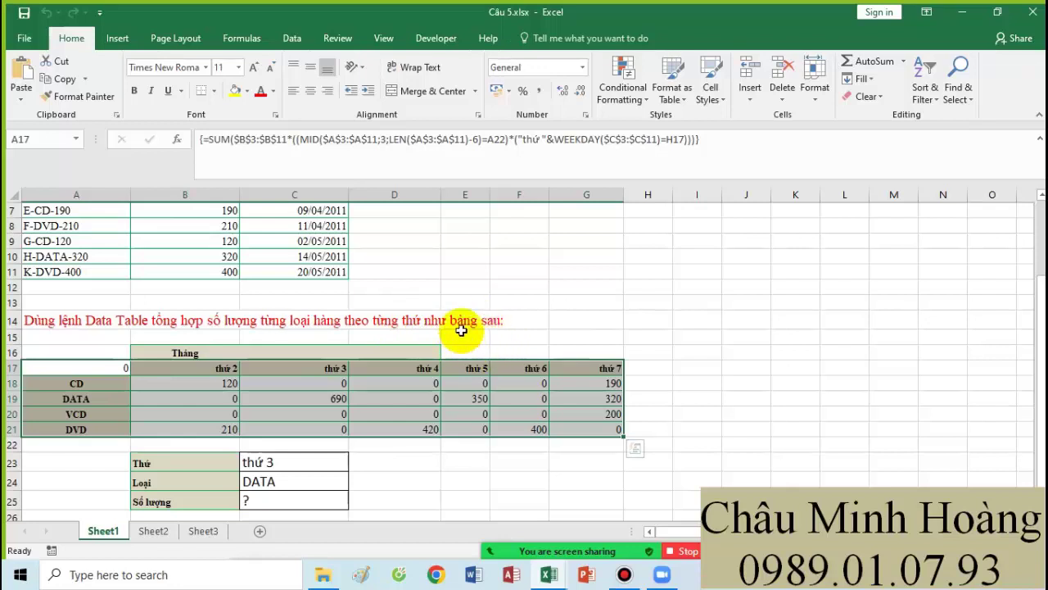
key("ctrl+v")
key("Escape")
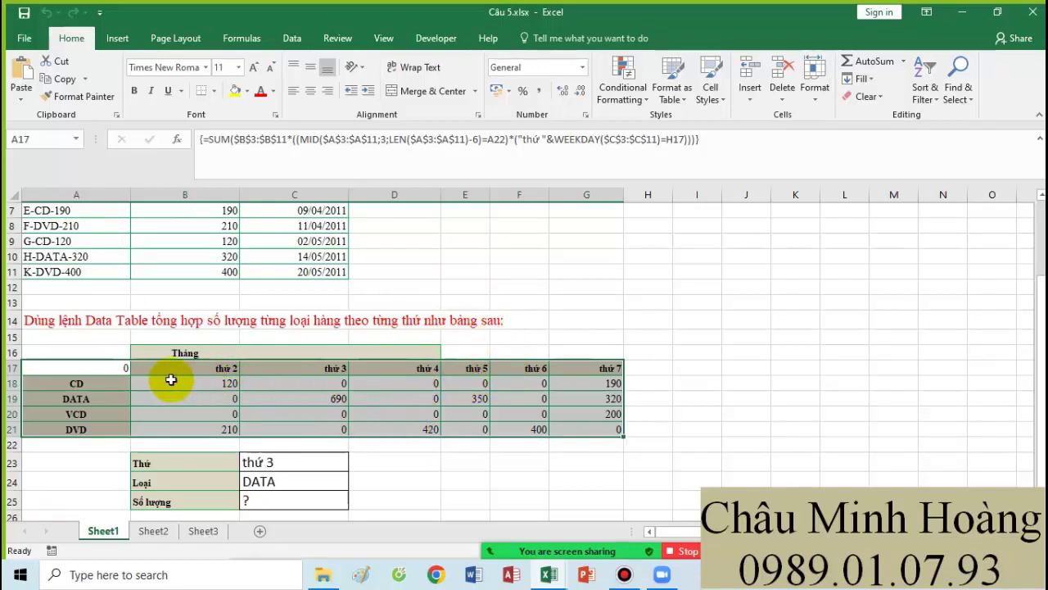
left_click_drag(216, 368, 586, 370)
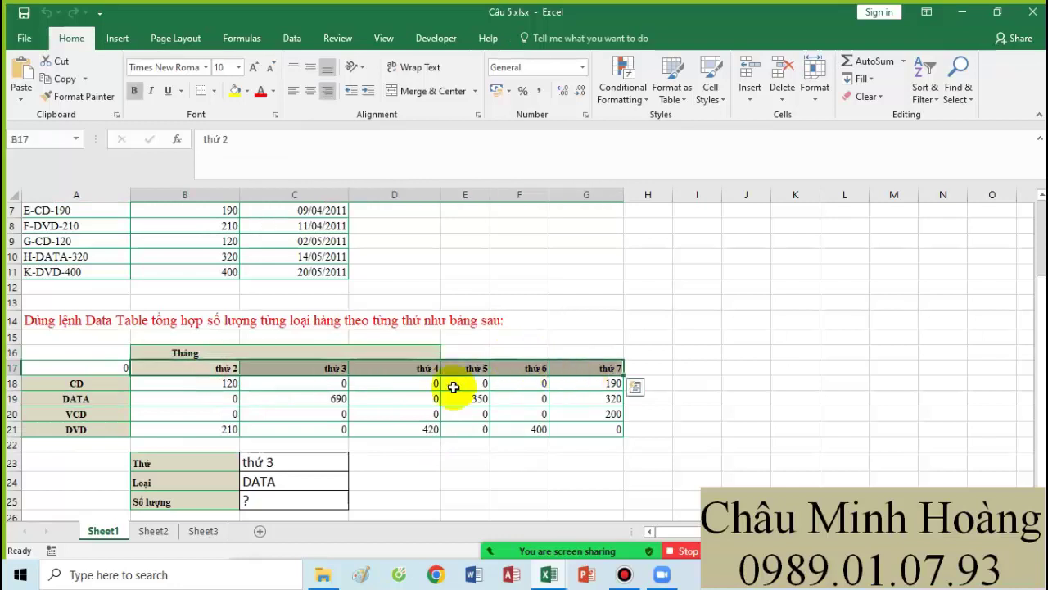
Step: Set the font size of the data table's corner formula cell A17 to 22
left_click(78, 369)
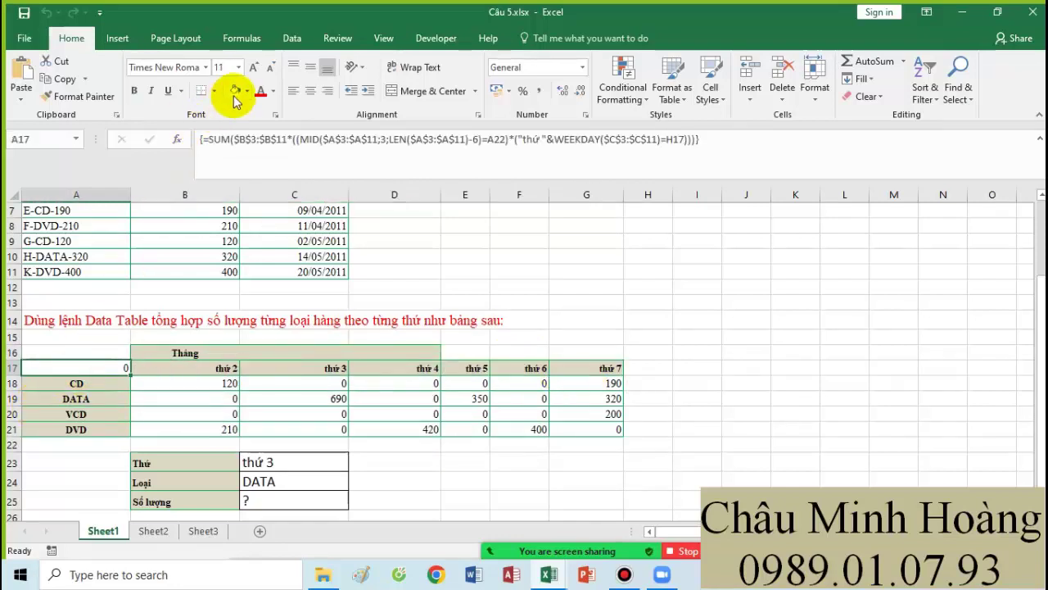
left_click(238, 68)
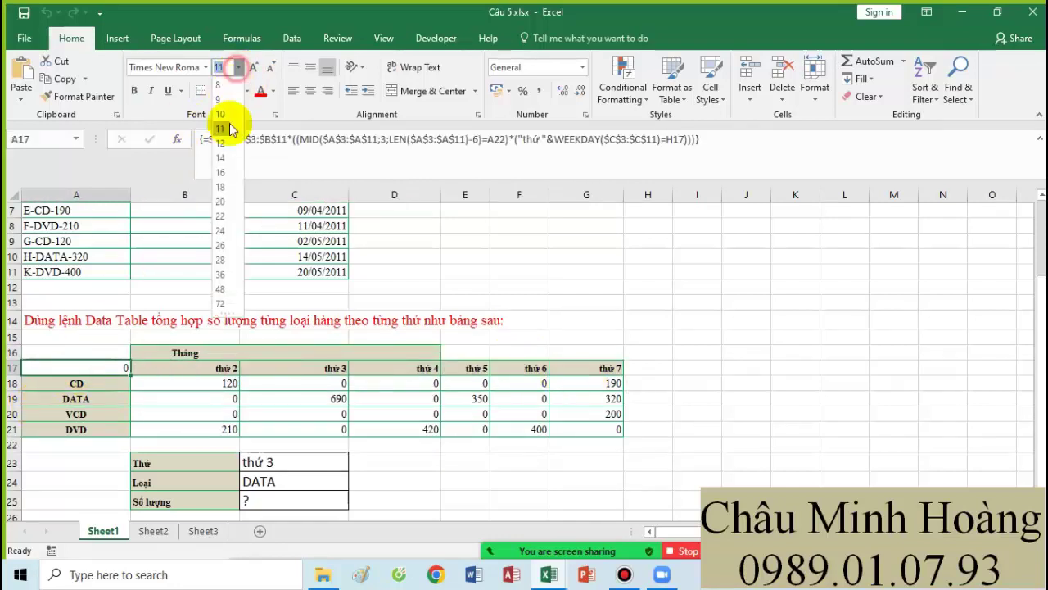
left_click(220, 216)
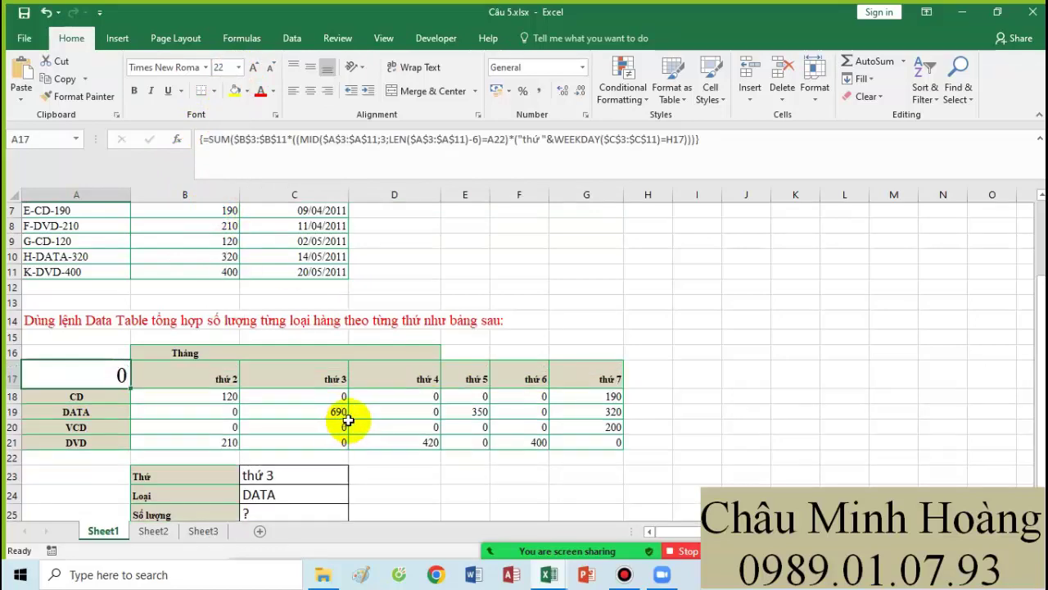
Step: Replace A17's content by starting a SUM formula that multiplies the absolute quantity range: =sum($B$3:$B$11*((
scroll(361, 405, "down", 2)
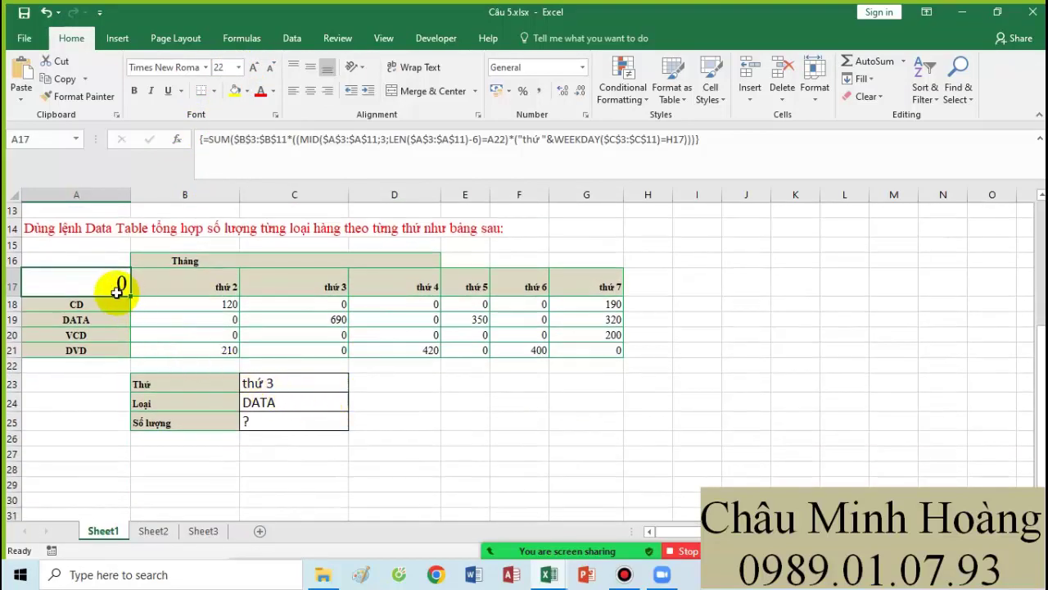
type("=sum(")
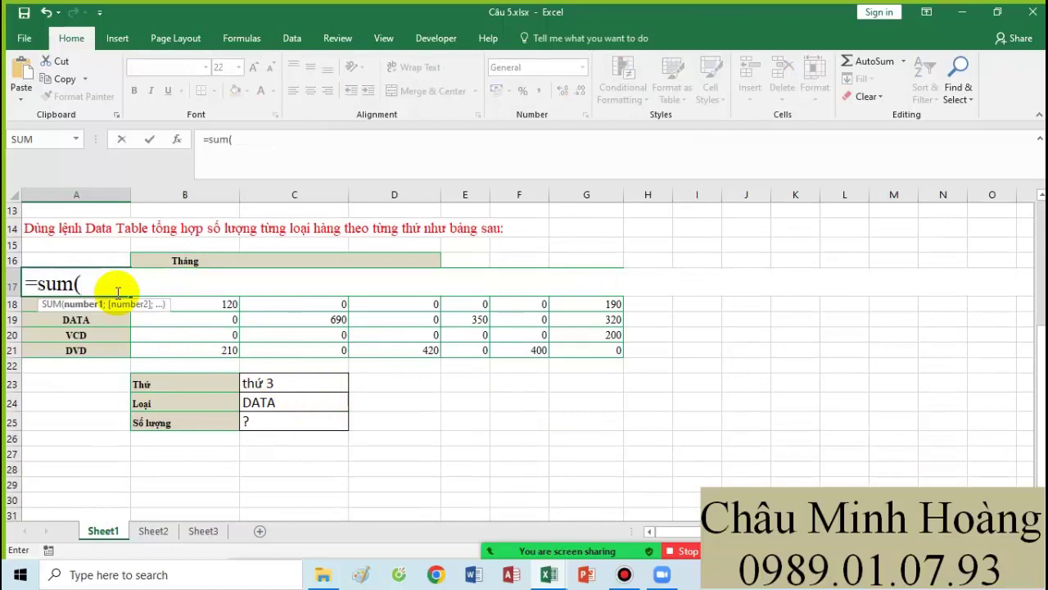
scroll(117, 293, "up", 2)
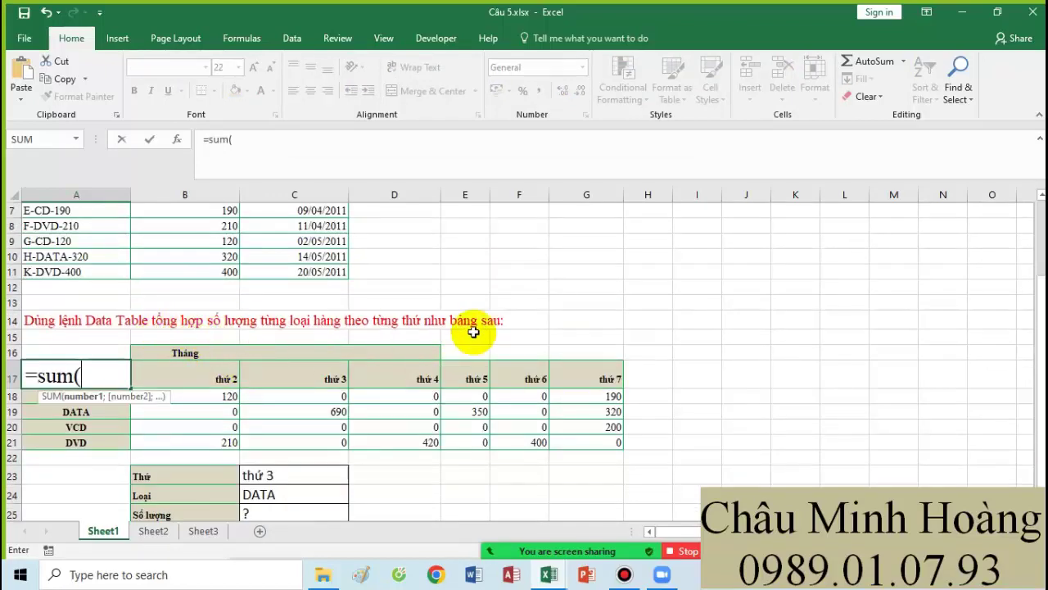
scroll(474, 331, "up", 2)
left_click_drag(226, 241, 227, 362)
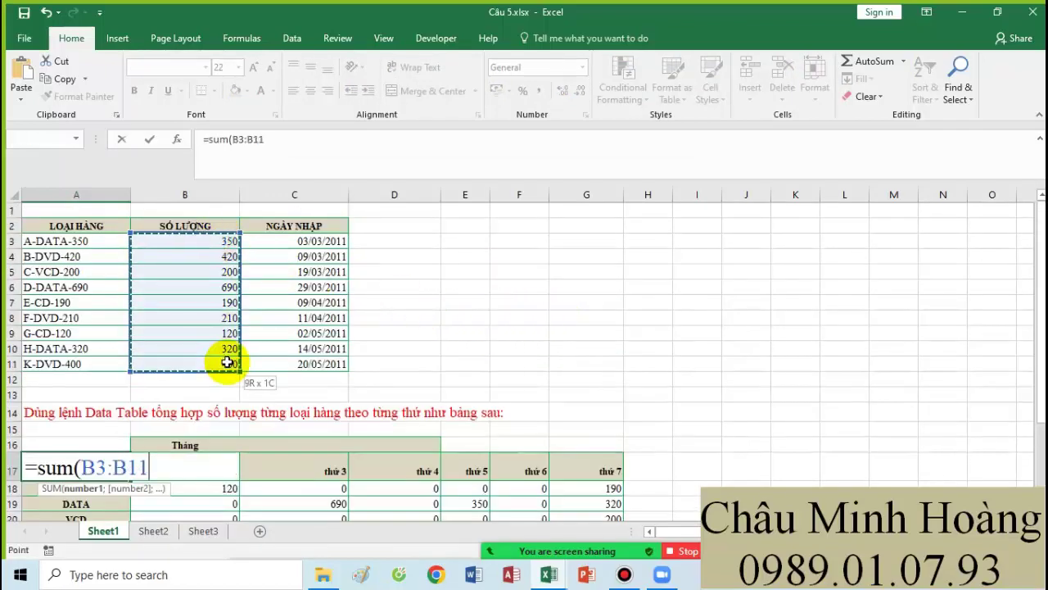
key("F4")
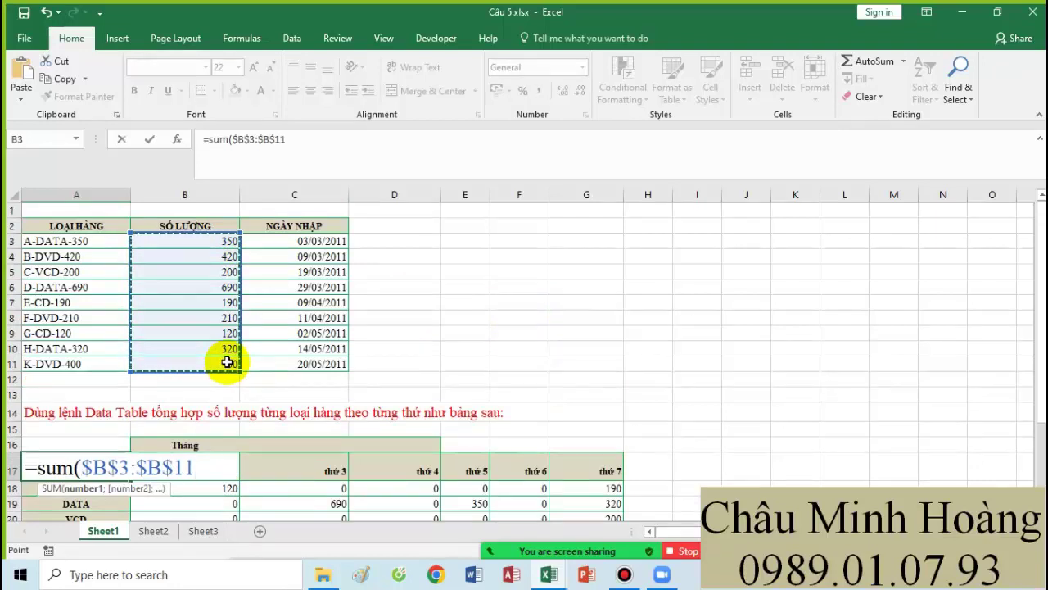
type("*(")
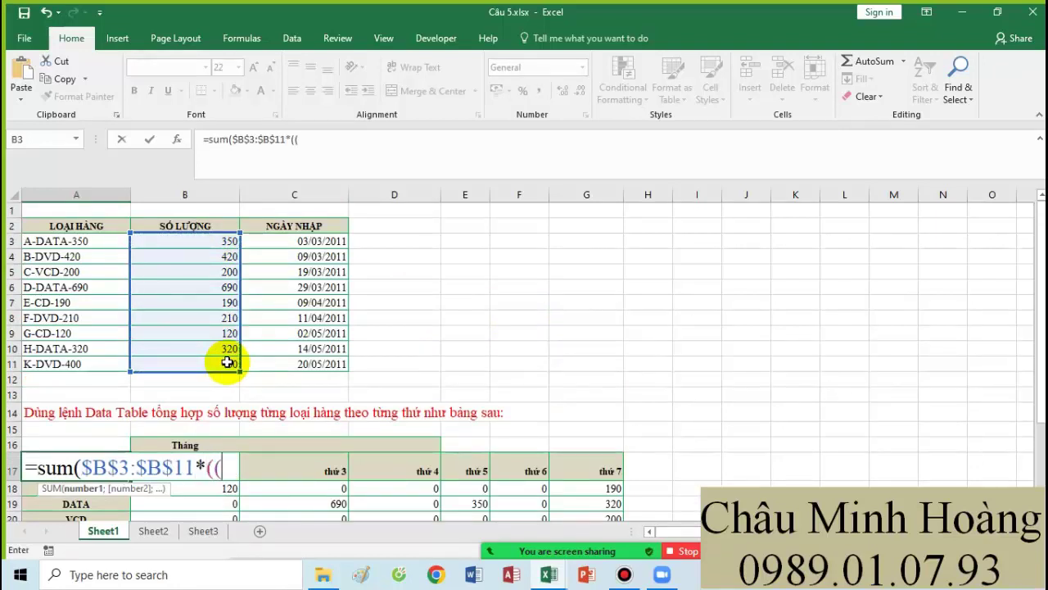
Step: Add the weekday condition "thứ "&WEEKDAY($C$3:$C$11;1)=H17 to A17's SUM formula
type("(\"thứ ")
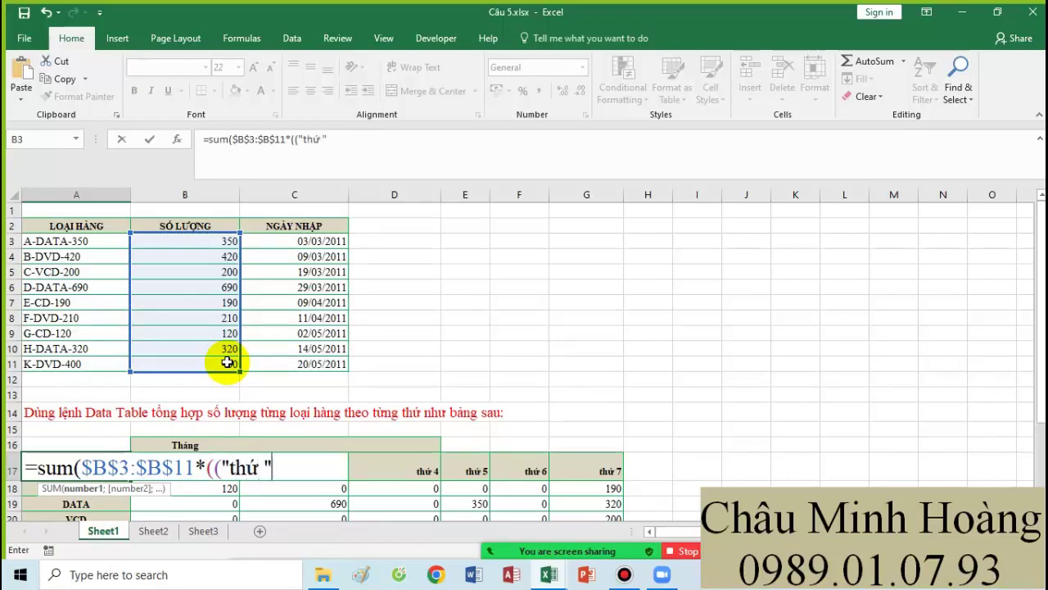
type("\"&we")
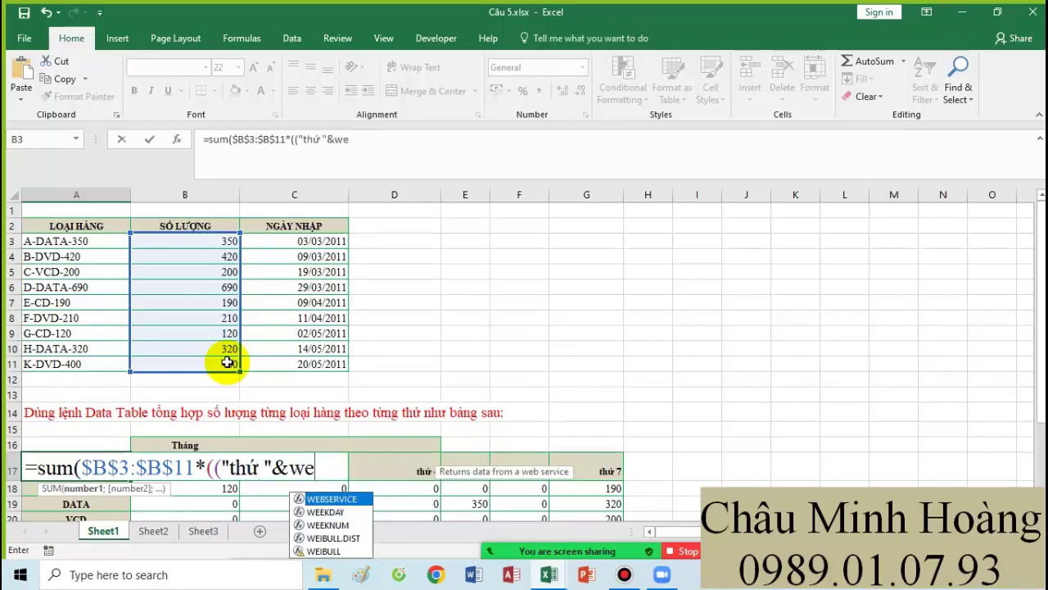
type("ek")
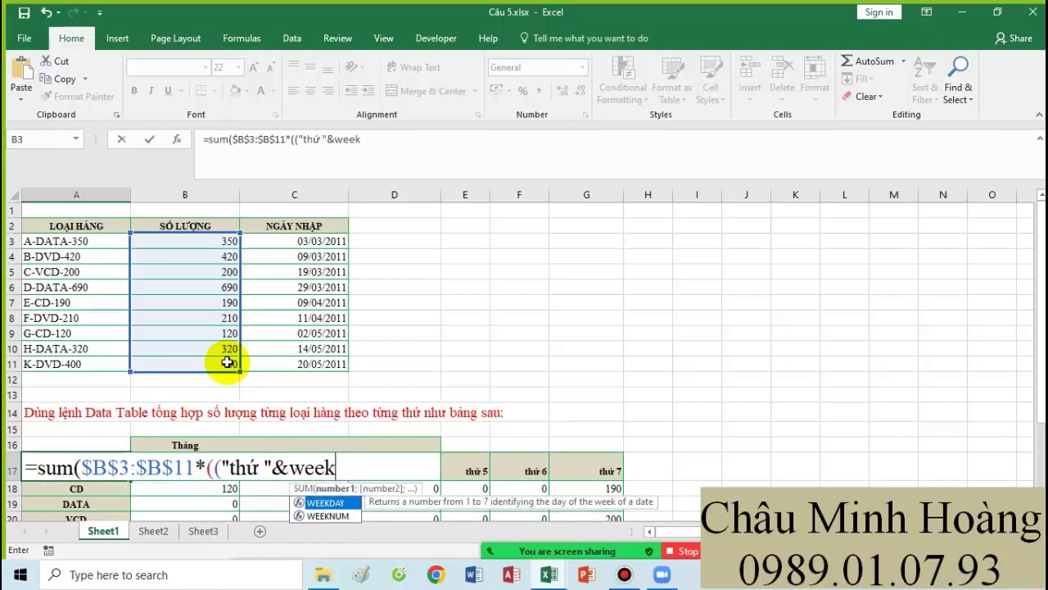
key("Tab")
left_click_drag(297, 241, 305, 365)
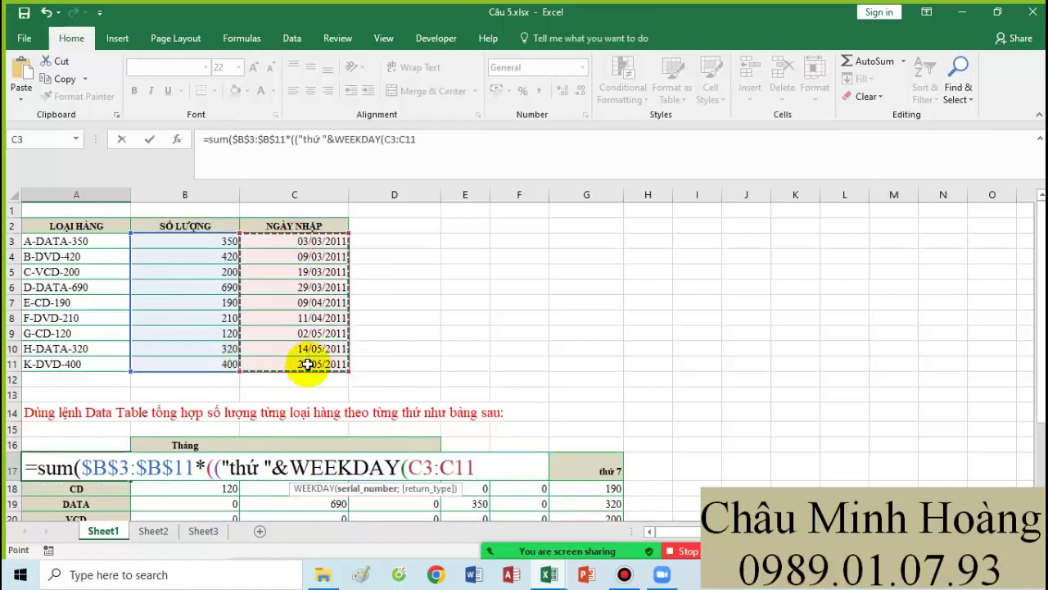
key("F4")
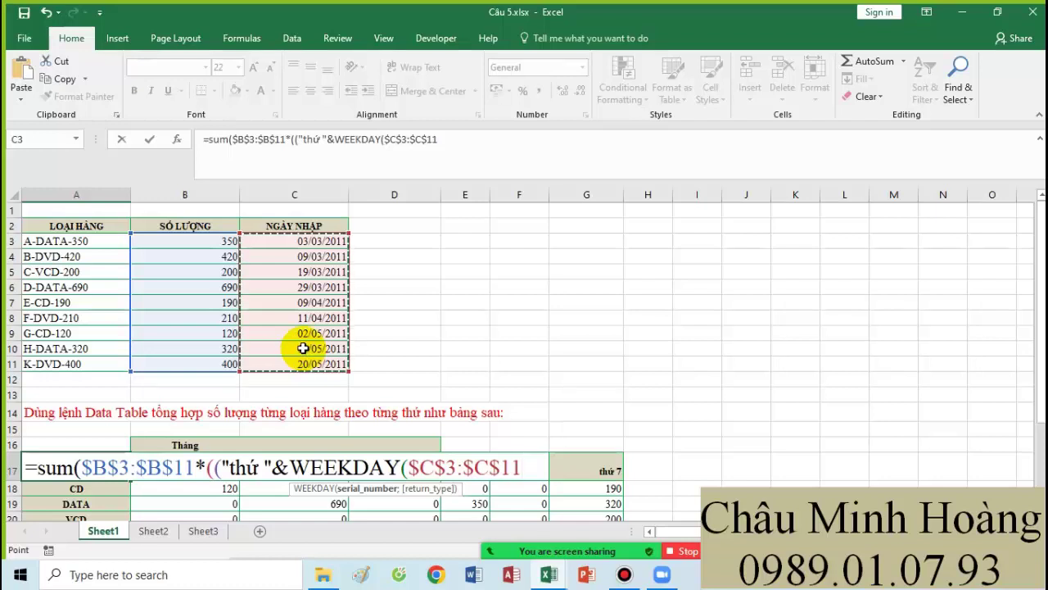
type(";1)=")
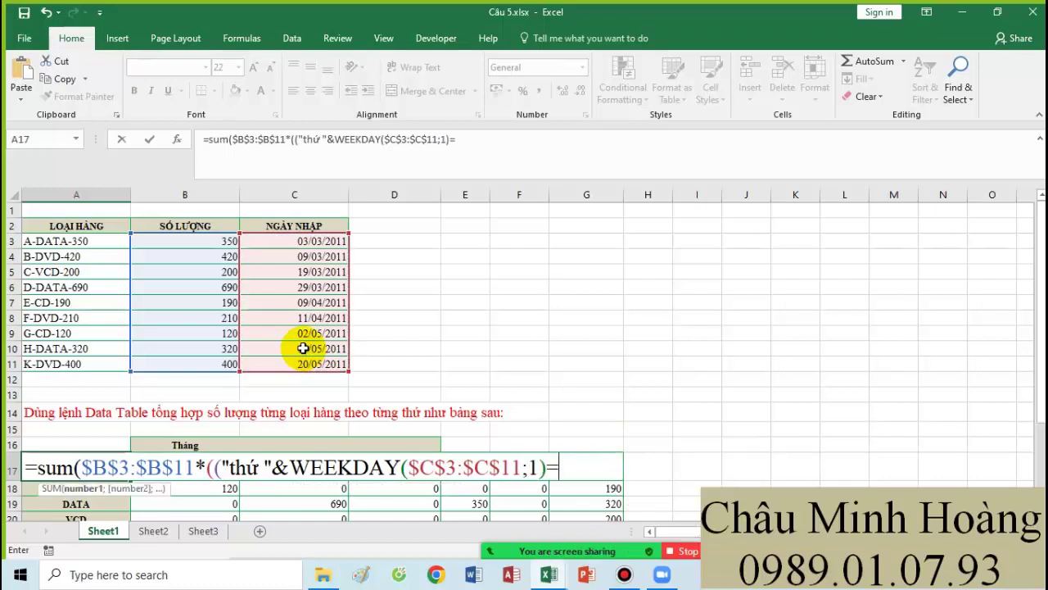
left_click(648, 467)
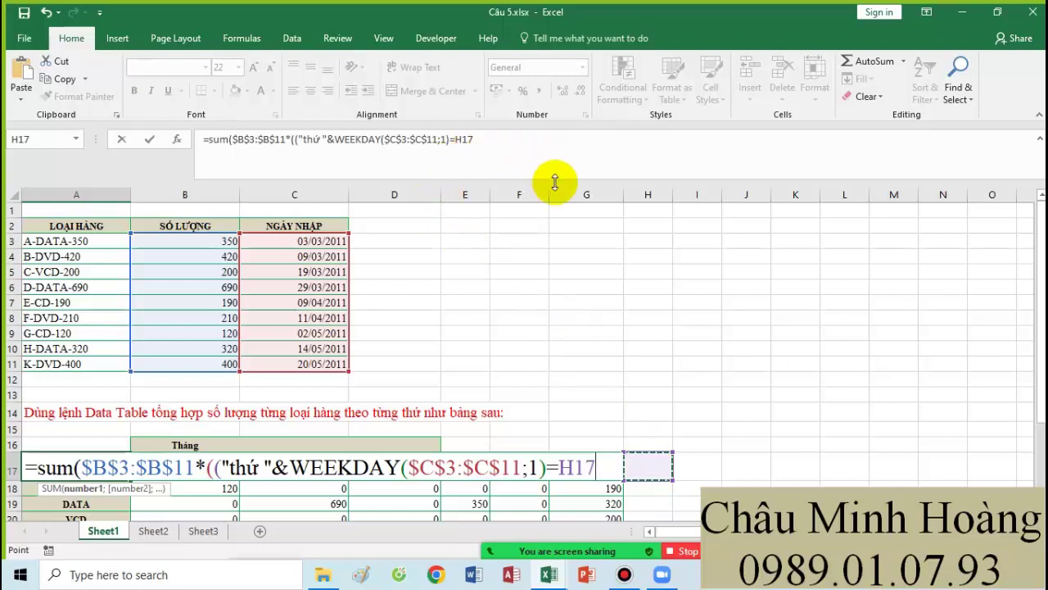
Step: Multiply A17's weekday condition by a second one, starting with MID on $A$3:$A$11 from character 3
type(")*(")
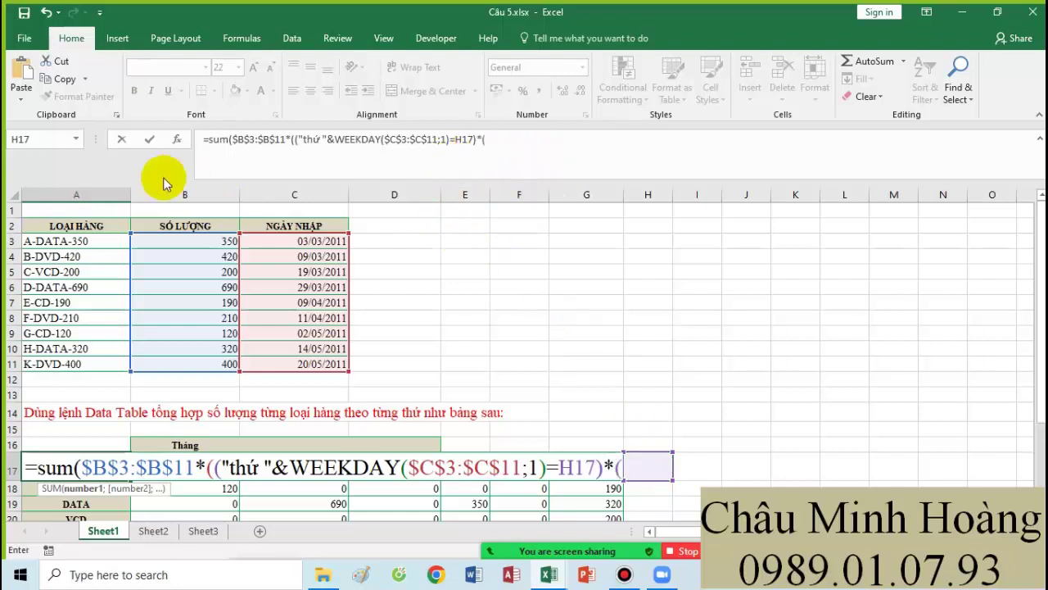
type("mid")
key("Tab")
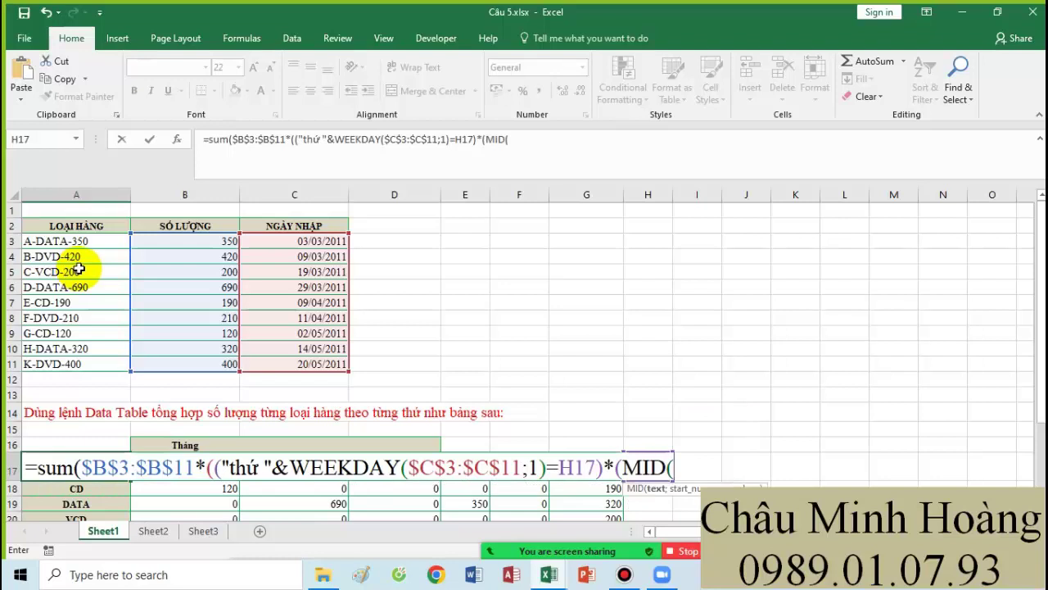
left_click_drag(54, 240, 65, 357)
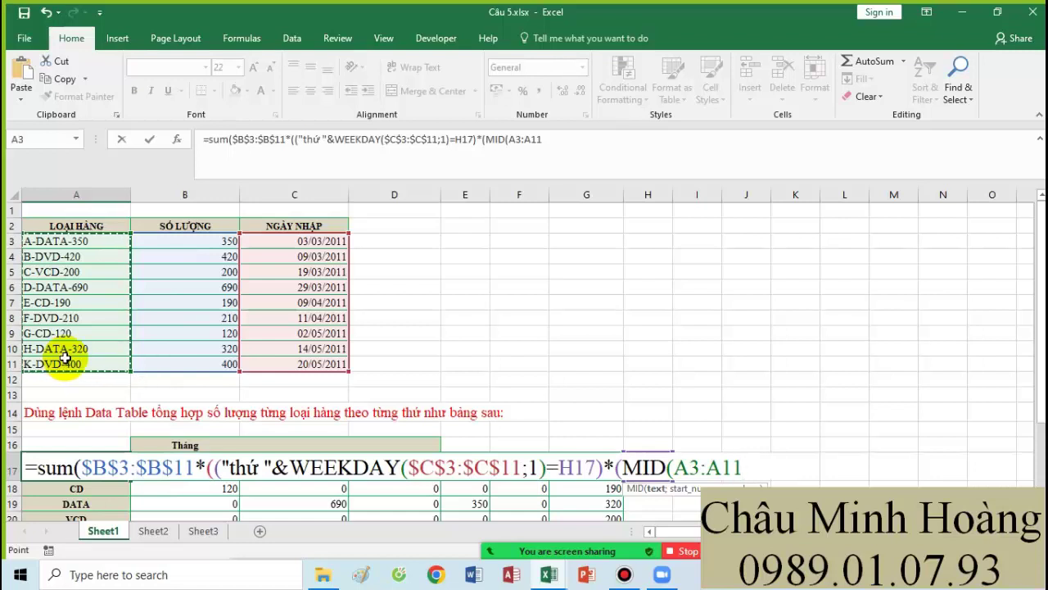
key("F4")
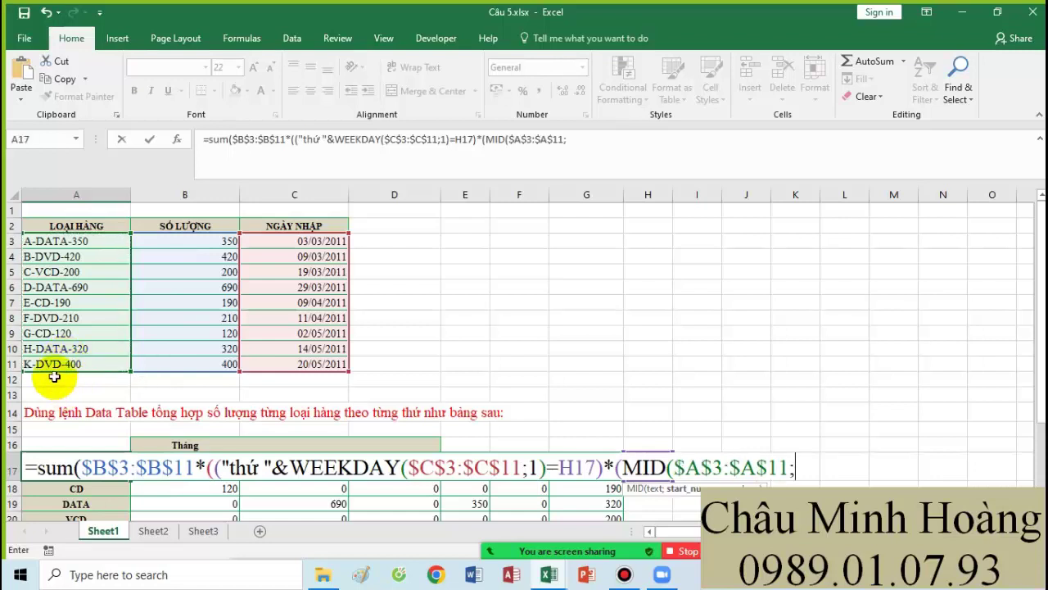
type(";3;len")
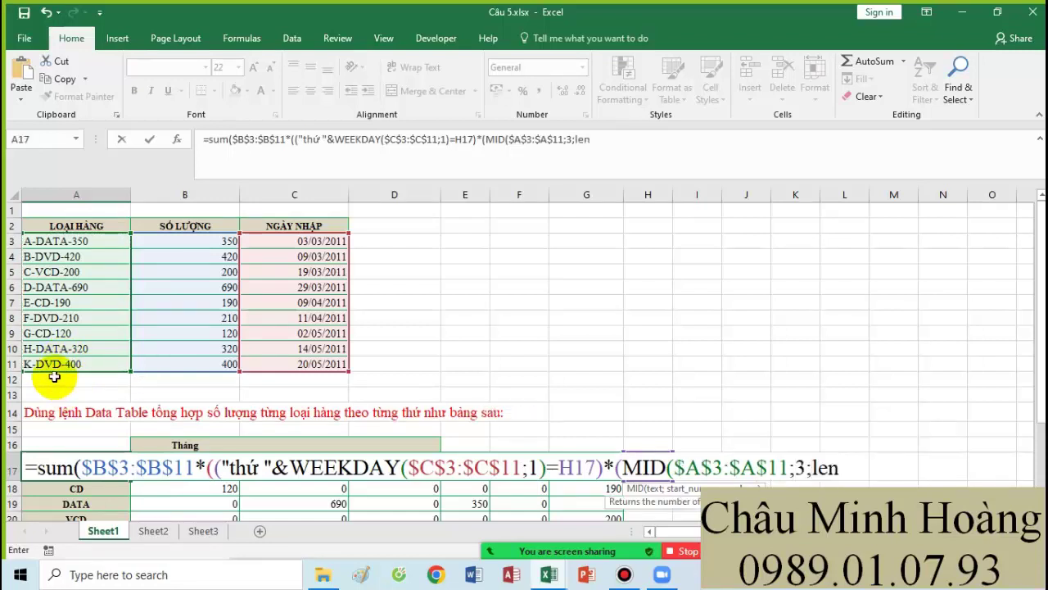
Step: Set the MID length in A17's formula to LEN($A$3:$A$11)-6 and begin the equality comparison
type("(")
left_click(97, 241)
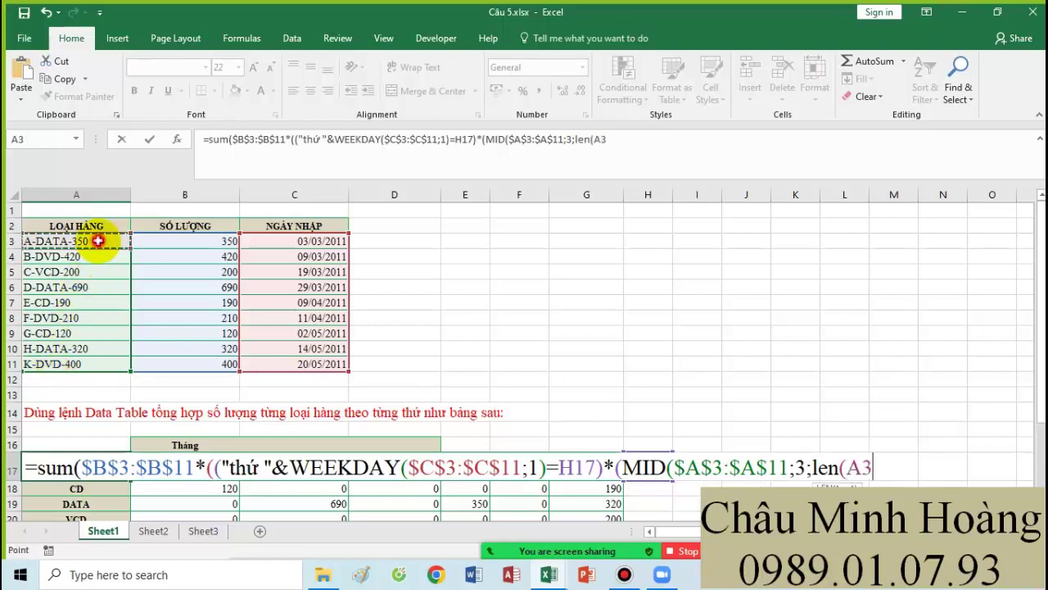
left_click_drag(97, 243, 98, 362)
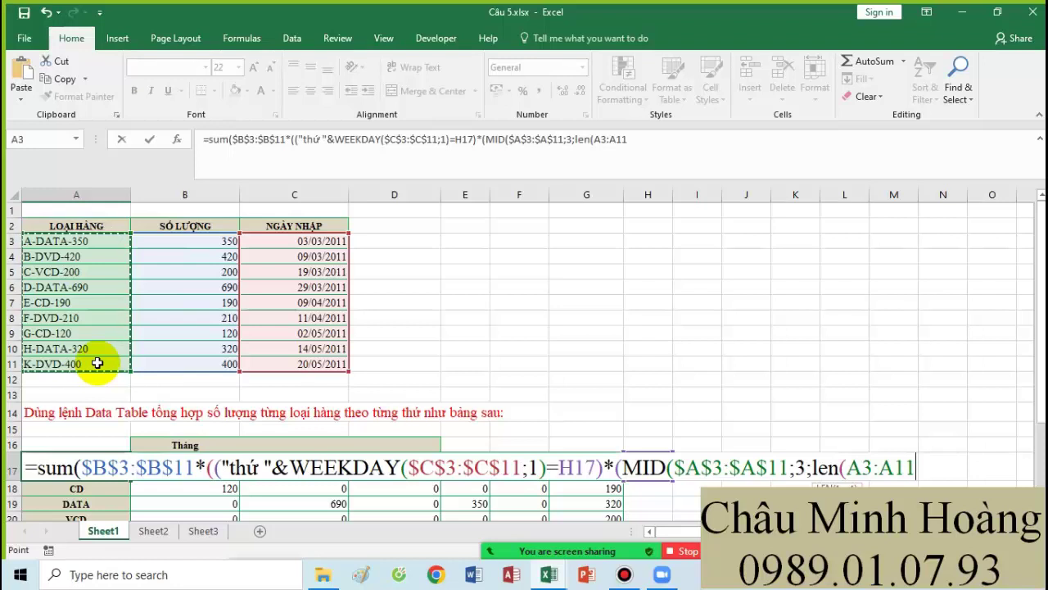
key("F4")
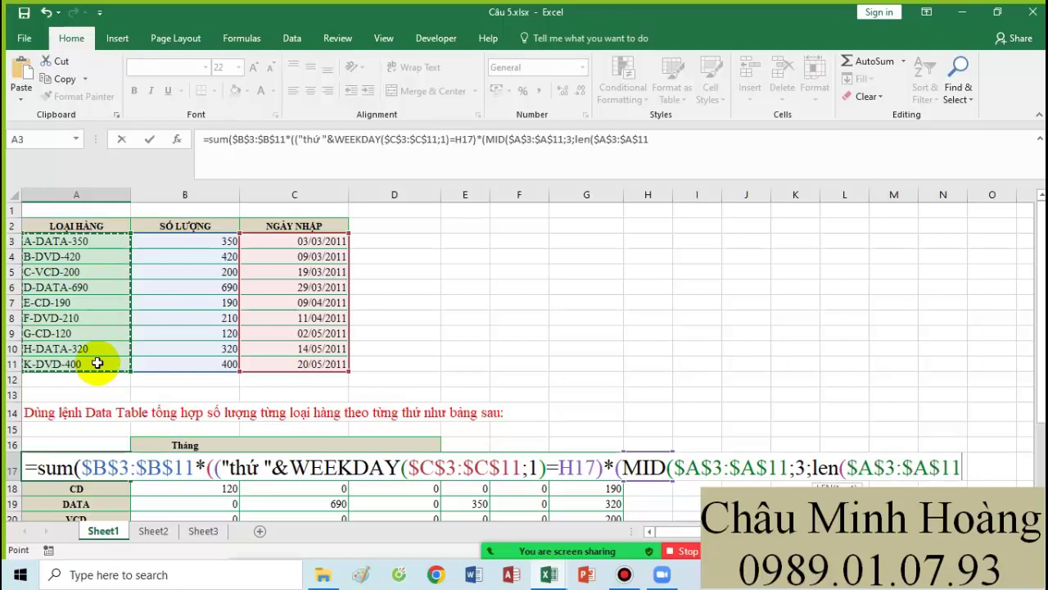
type(")-")
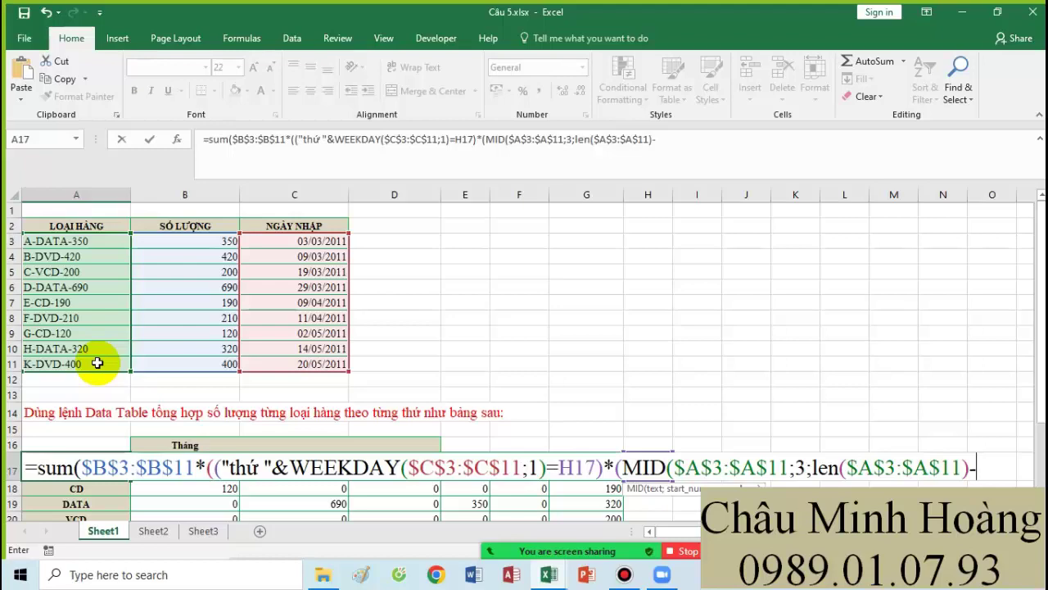
type("6)=")
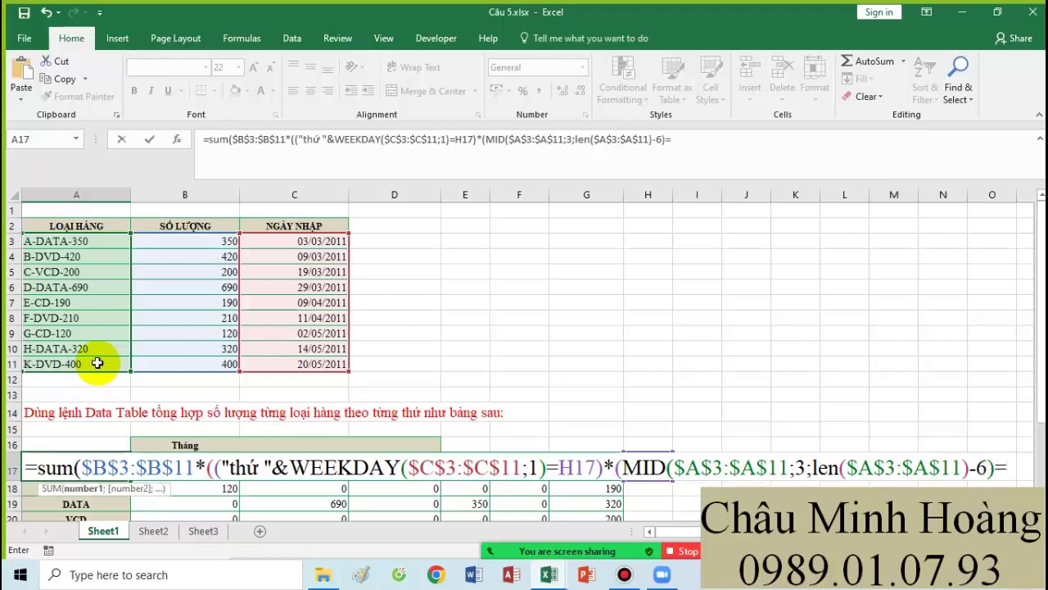
Step: Compare the MID result with A22, close the SUM formula and enter it in A17 as an array formula
scroll(97, 363, "down", 2)
left_click(92, 459)
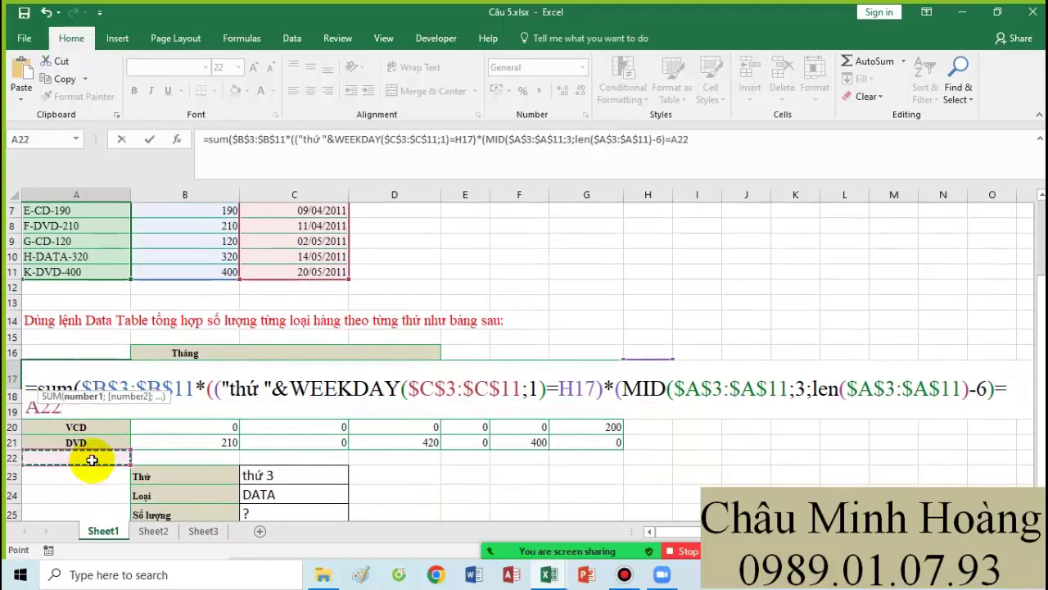
type(")))")
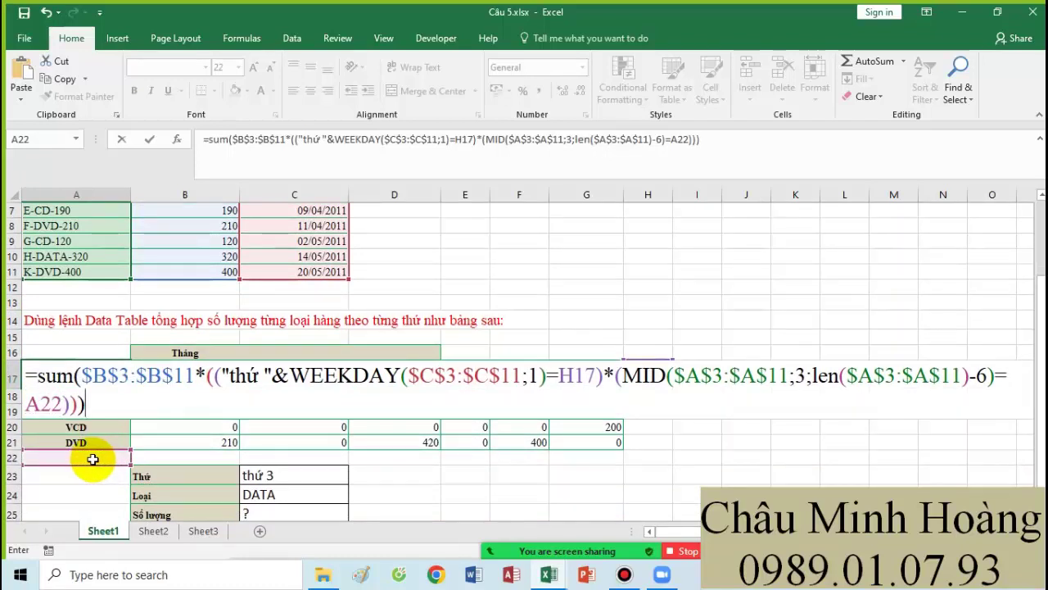
key("ctrl+shift+Return")
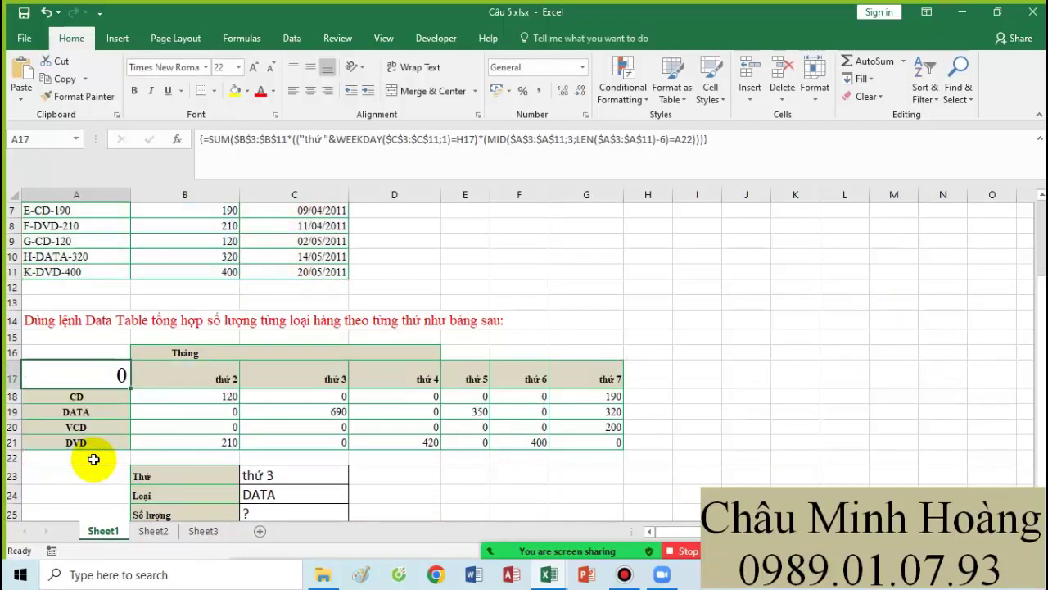
Step: Create a data table on A17:G21 with row input cell $H$17 and column input cell A22
left_click_drag(117, 374, 578, 444)
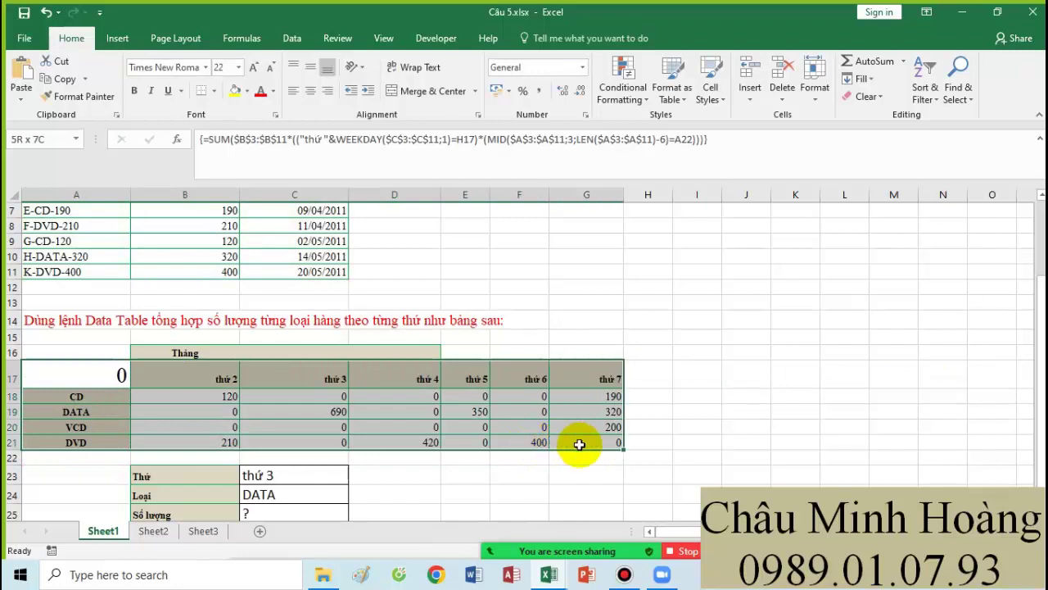
left_click(292, 38)
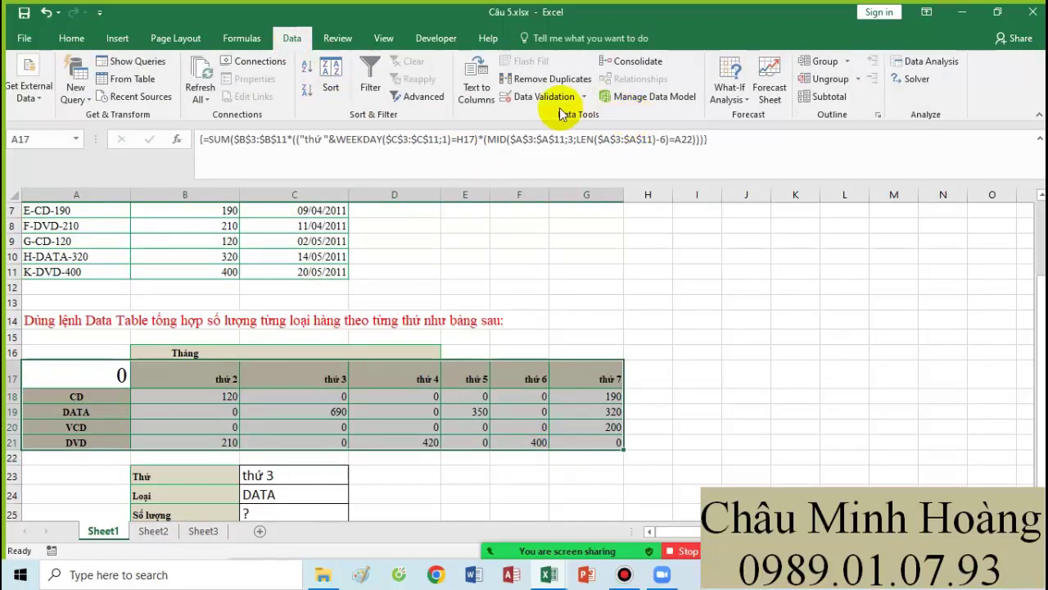
left_click(729, 91)
left_click(754, 153)
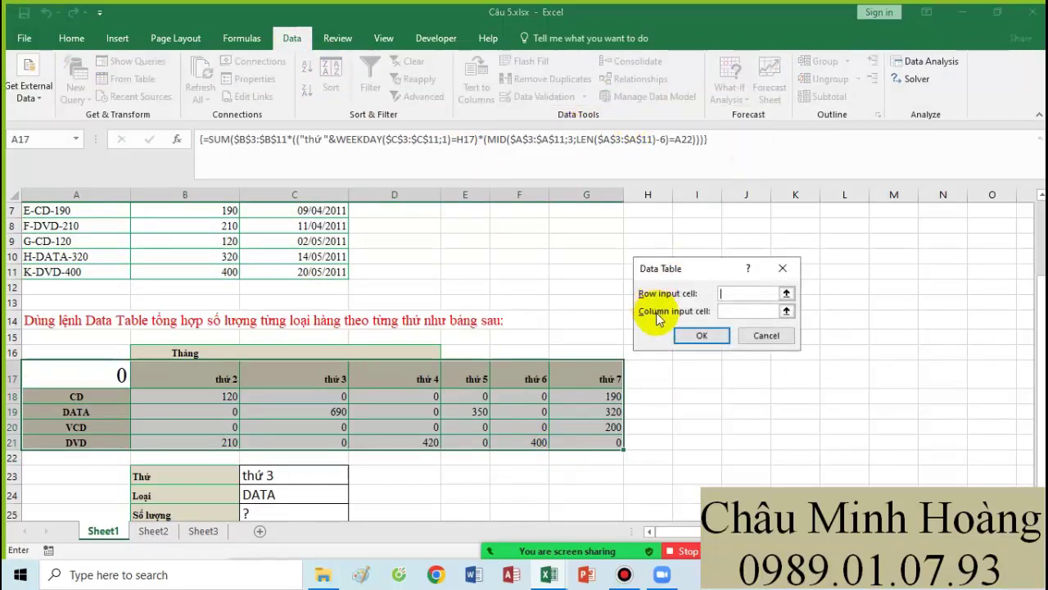
left_click(659, 373)
left_click(744, 311)
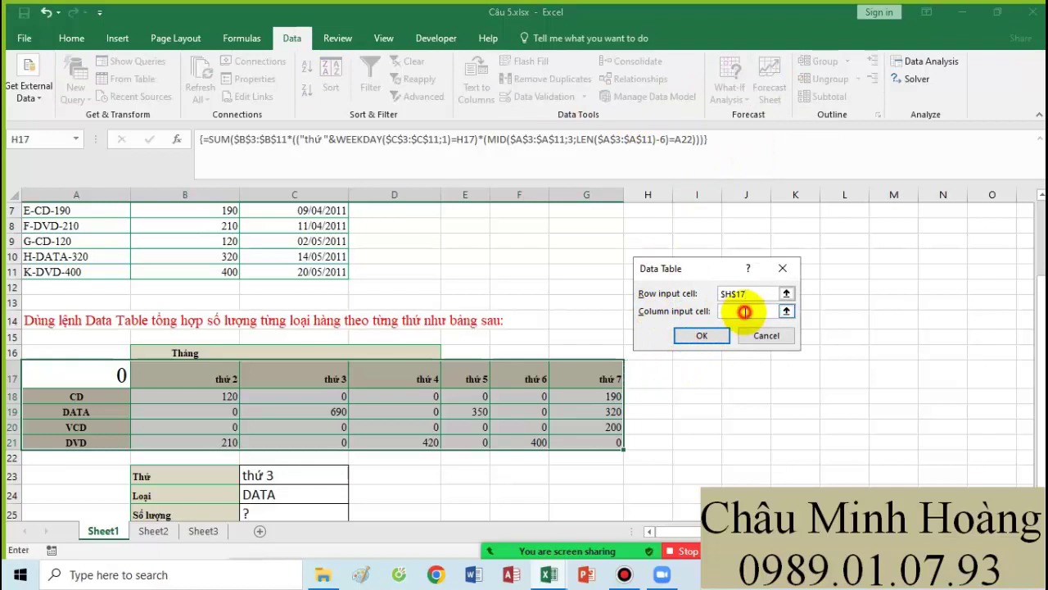
left_click(105, 458)
left_click(701, 337)
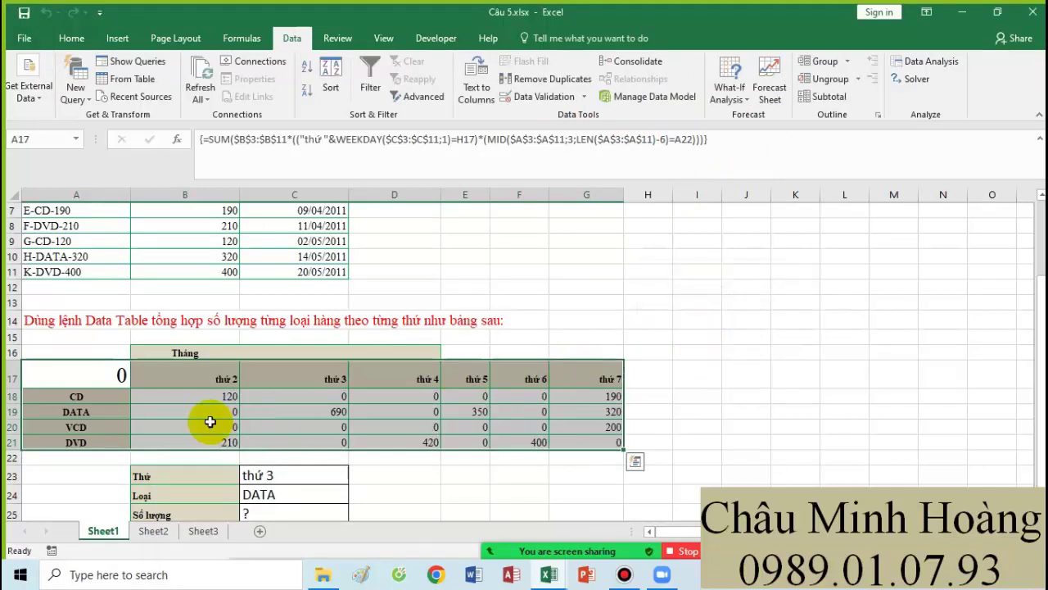
Step: Copy A17's formula text without the equals sign and paste it as a note in A30 of the Câu 6 workbook
double_click(37, 373)
left_click_drag(36, 372, 148, 414)
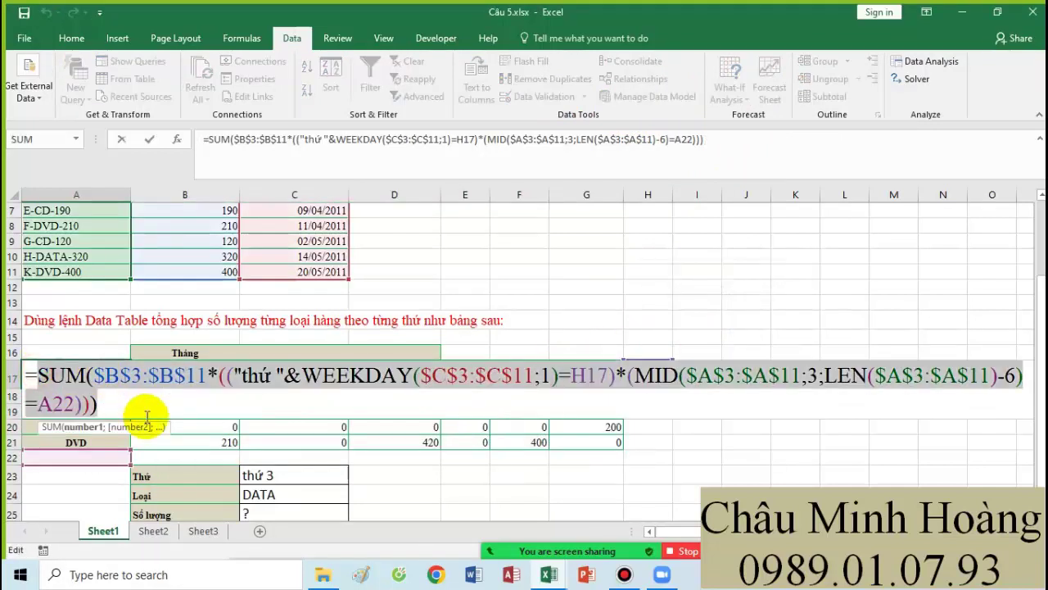
key("ctrl+shift+Return")
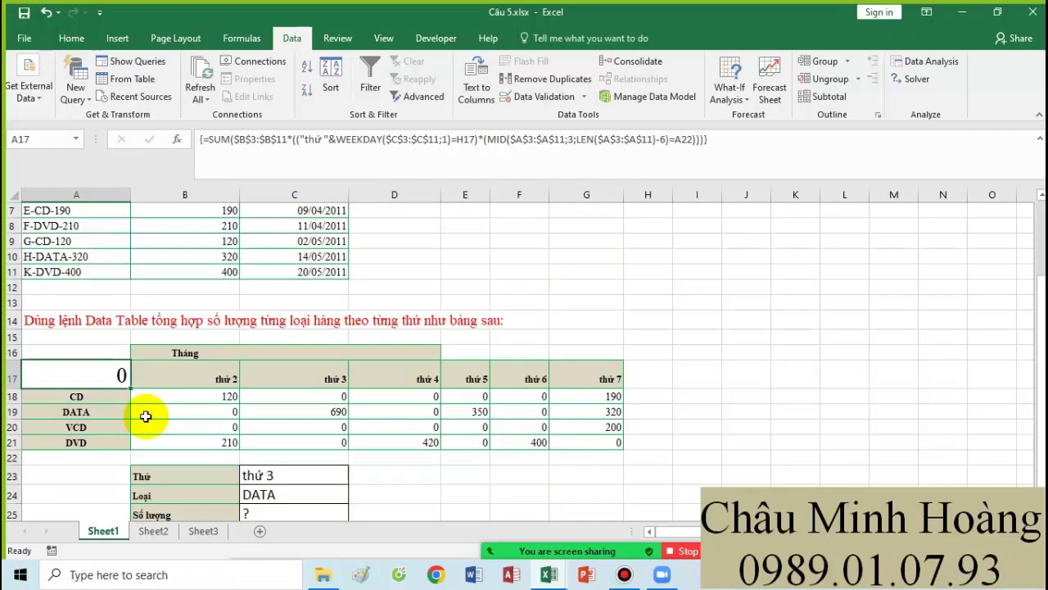
mouse_move(549, 574)
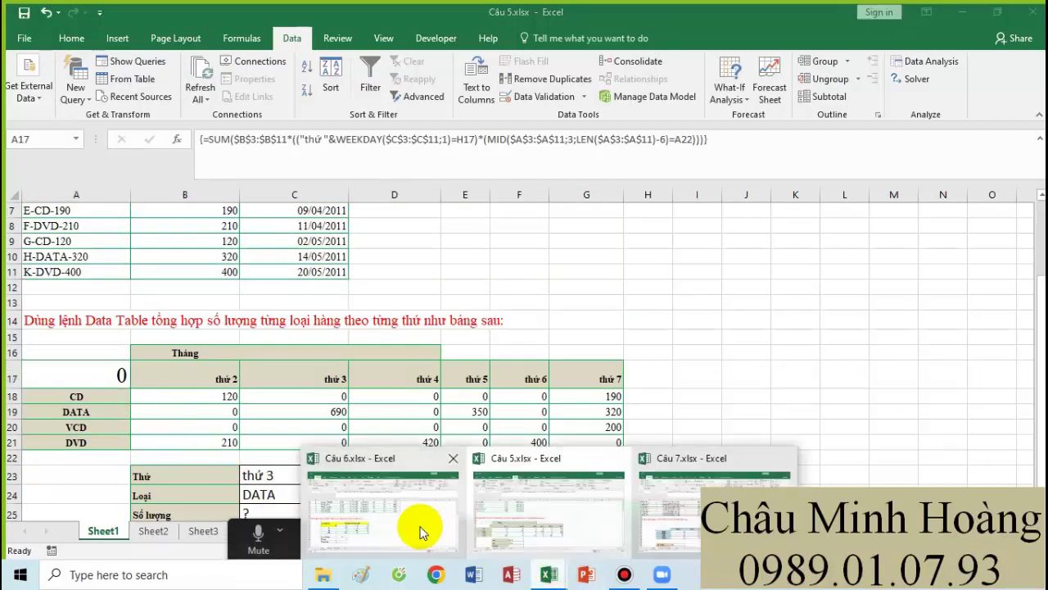
left_click(417, 521)
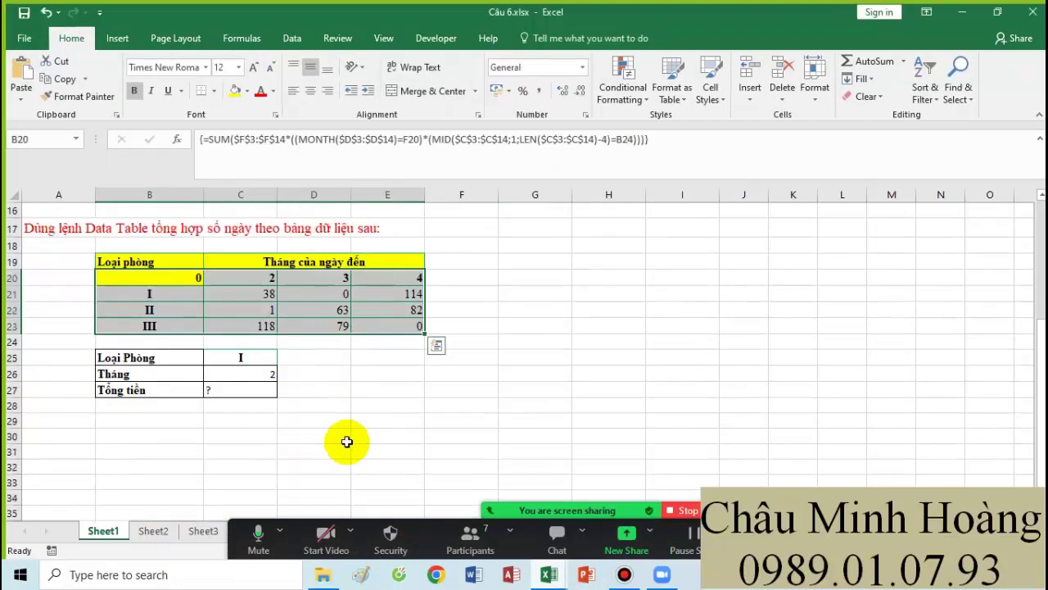
left_click(81, 385)
key("ctrl+v")
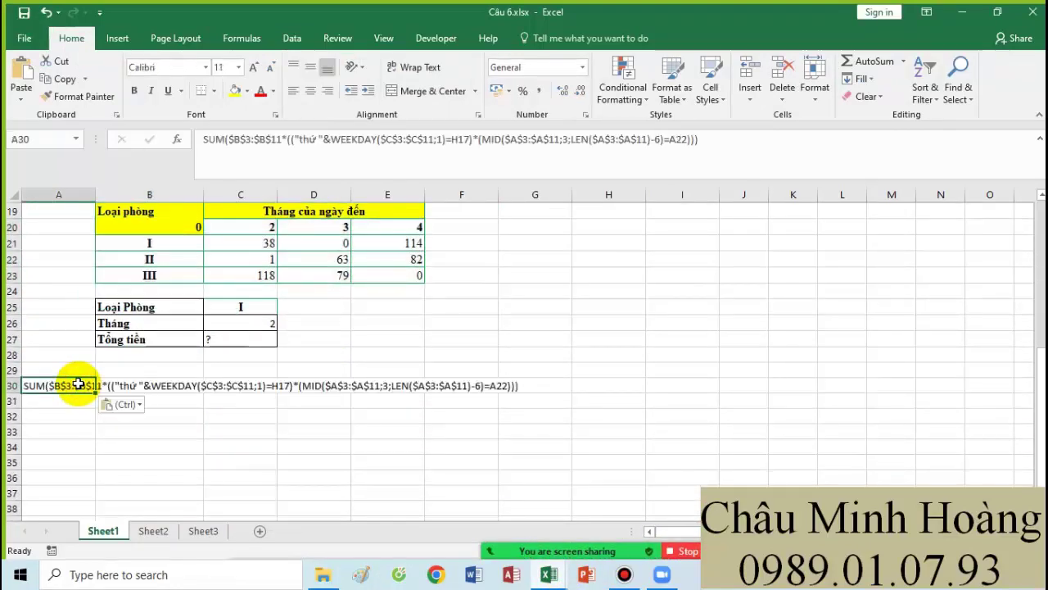
Step: Format the note in A30 and the block of cells below it as Times New Roman, size 24
left_click_drag(81, 385, 716, 516)
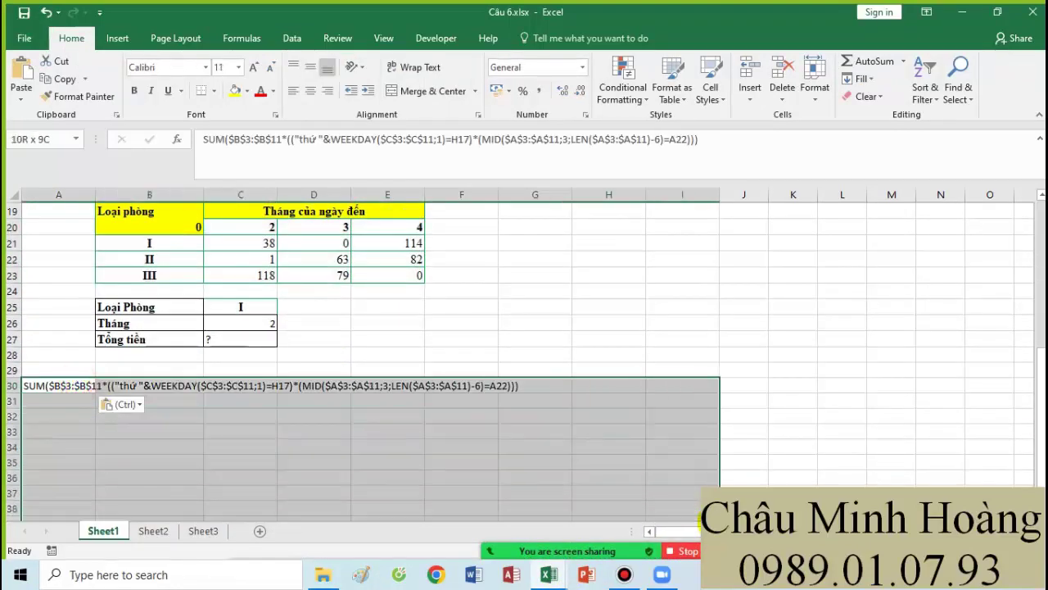
left_click(238, 68)
left_click(221, 231)
left_click(178, 67)
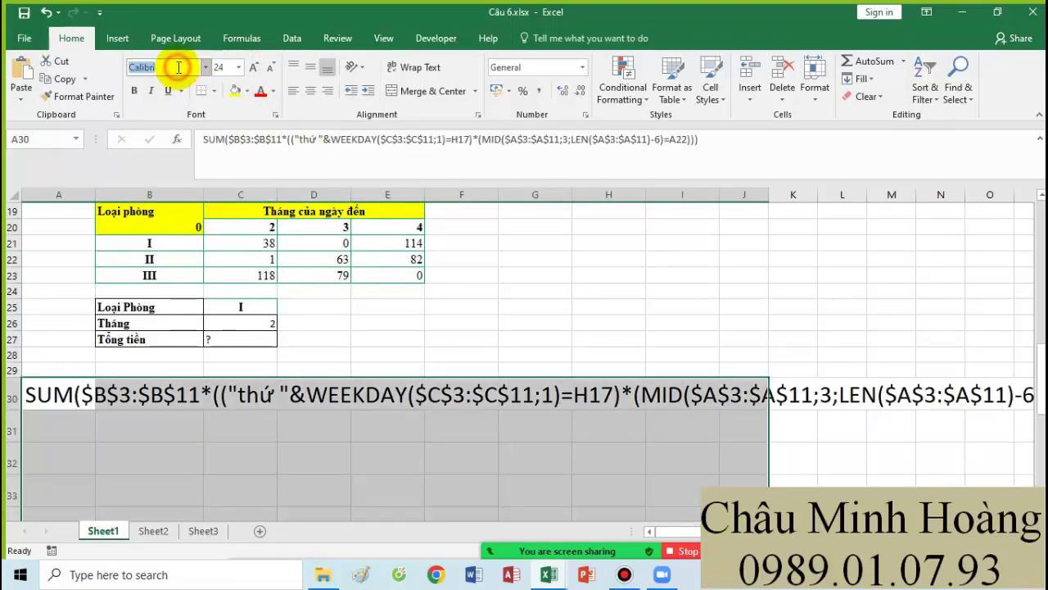
key("Escape")
key("ctrl+z")
key("ctrl+z")
left_click(387, 243)
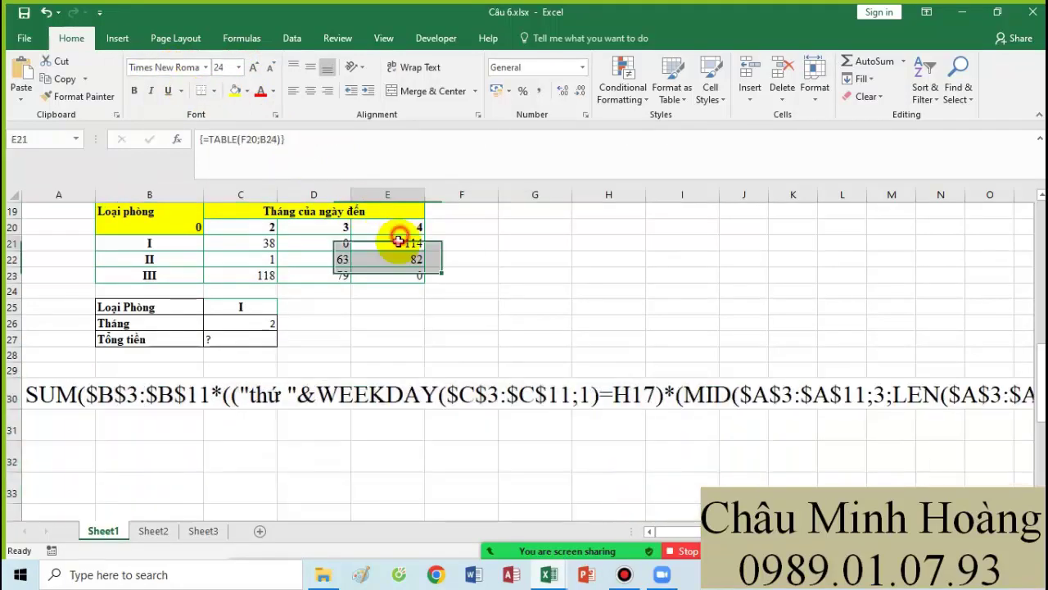
Step: Clear the corner formula in B20 by merging and centring B19:B20, accepting the loss of the lower value, and unmerging the cells
scroll(184, 360, "up", 3)
mouse_move(190, 371)
left_mouse_down()
mouse_move(178, 363)
mouse_move(340, 403)
mouse_move(410, 402)
mouse_move(406, 419)
mouse_move(180, 373)
mouse_move(180, 361)
left_mouse_up()
left_click(179, 371)
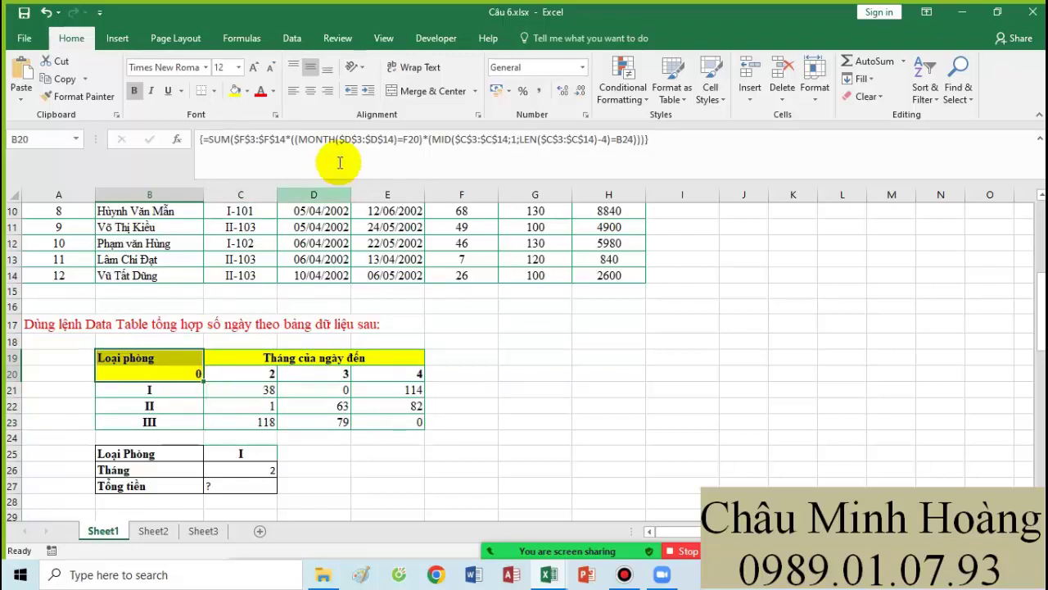
left_click(422, 91)
left_click(507, 344)
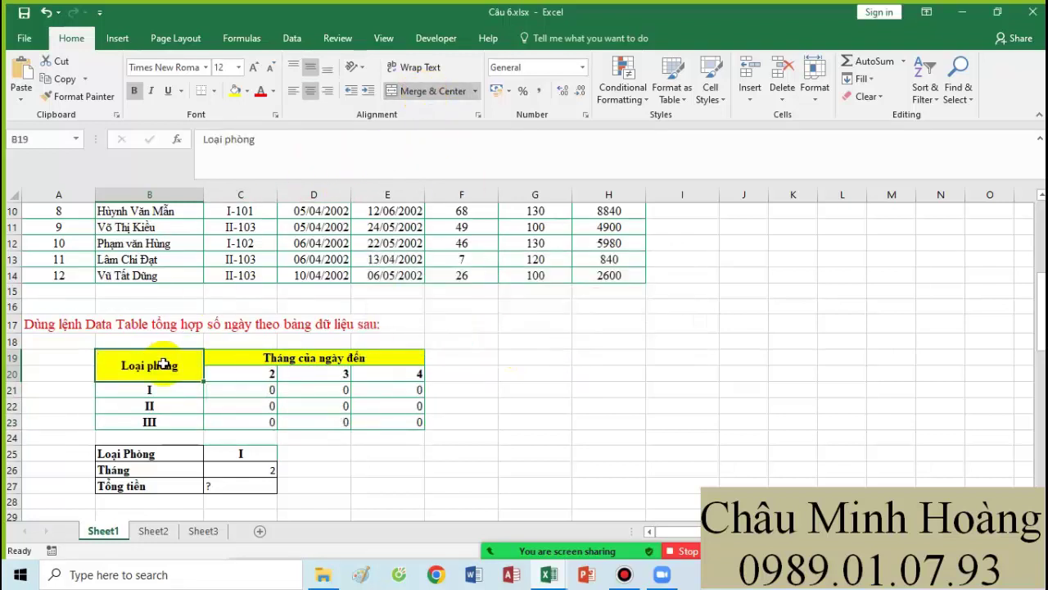
left_click(427, 91)
left_click(176, 375)
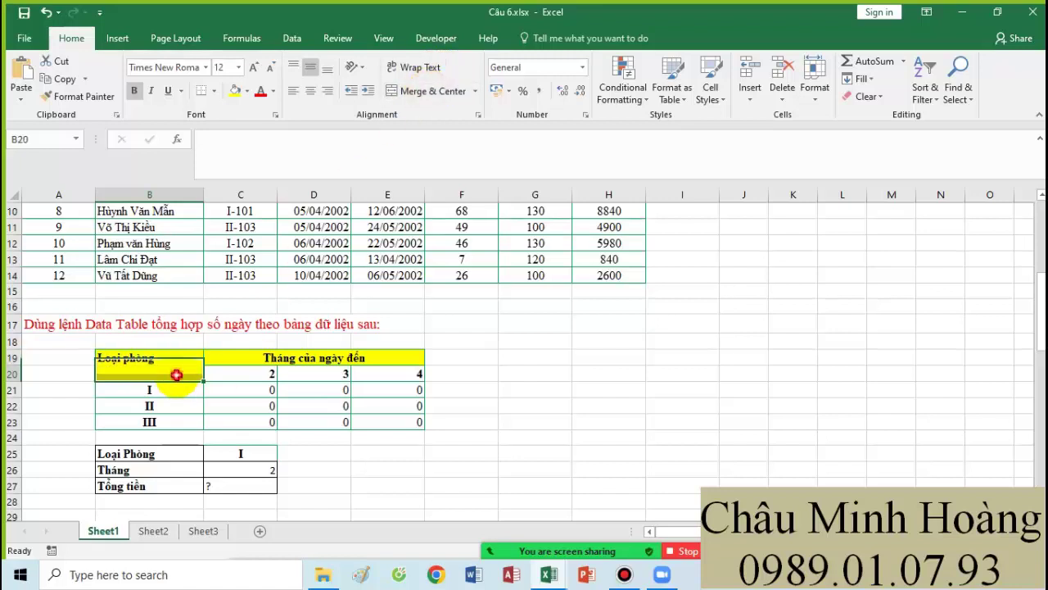
Step: Fill the corner cell B20 with red and set its font size to 26
left_click(246, 91)
left_click(247, 212)
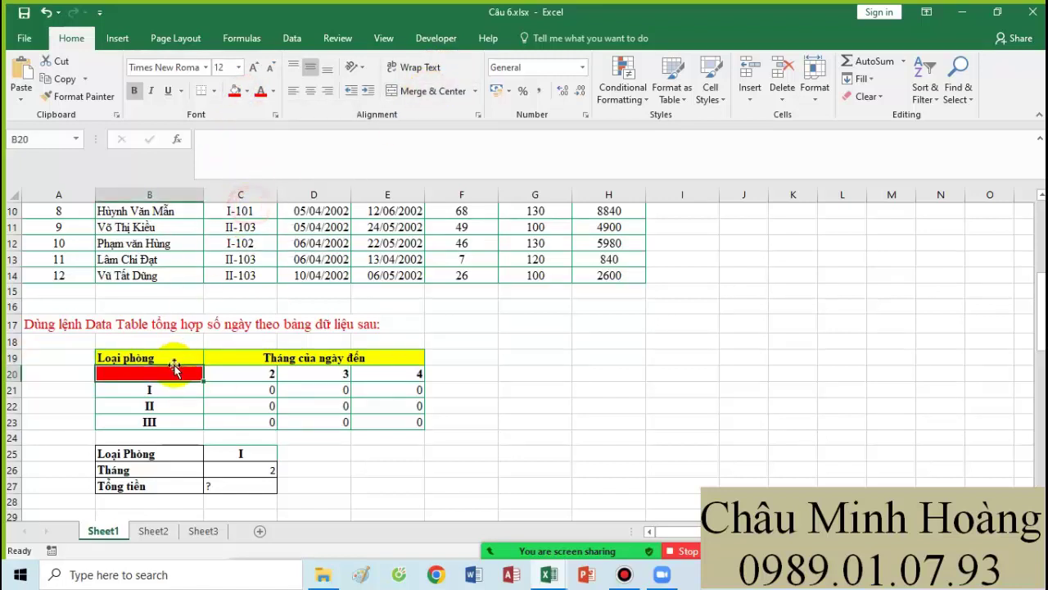
left_click(238, 67)
left_click(223, 242)
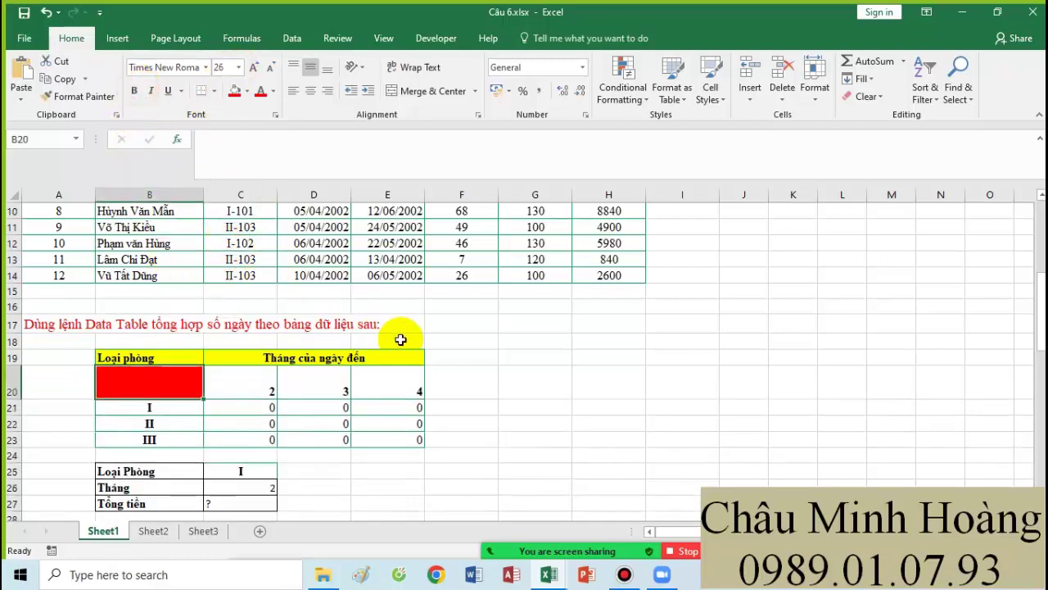
Step: Remove the fill colour from the corner cell B20
type("=sum(")
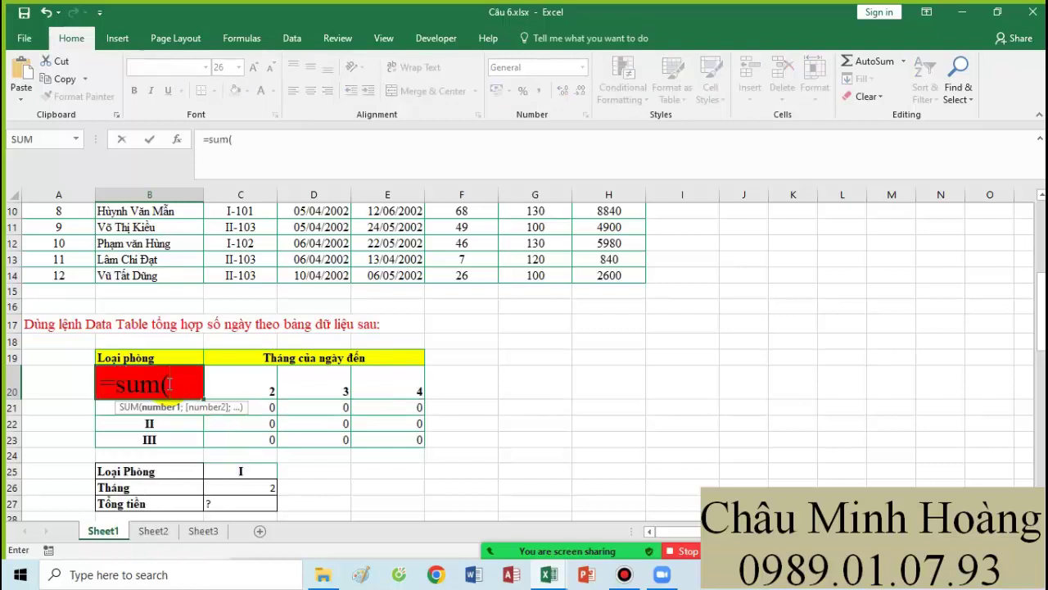
key("Escape")
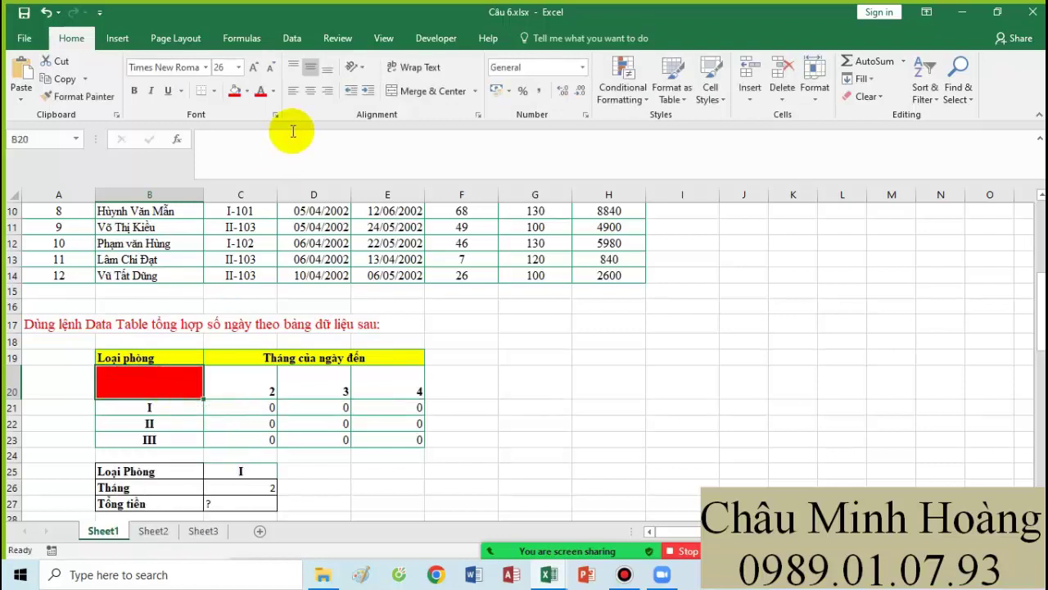
left_click(248, 91)
left_click(265, 227)
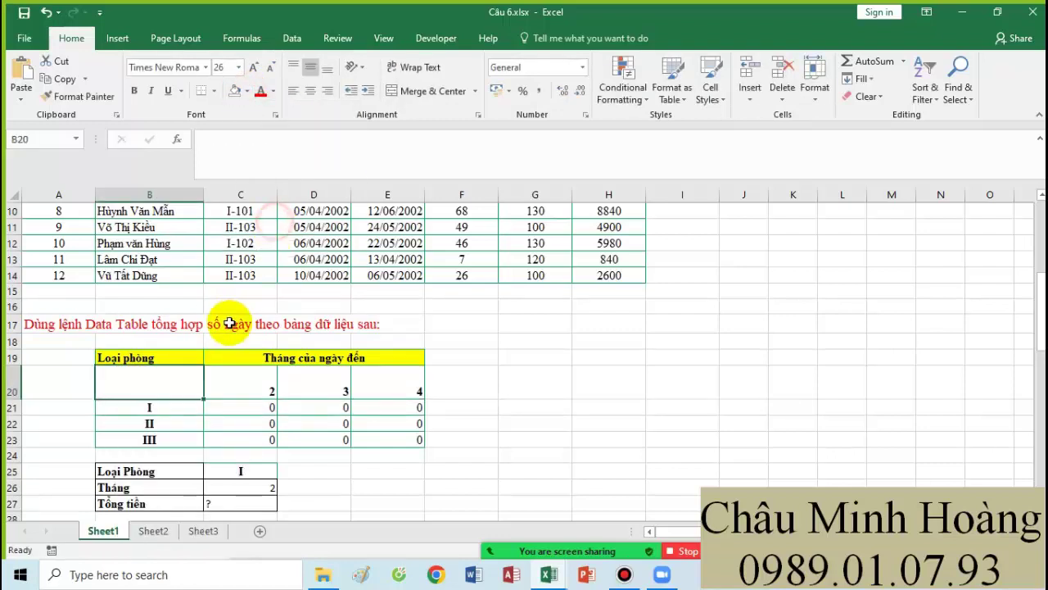
Step: Begin a SUM formula in B20 with the absolute day-count range $F$3:$F$14 multiplied by a nested group of conditions
type("=sum(")
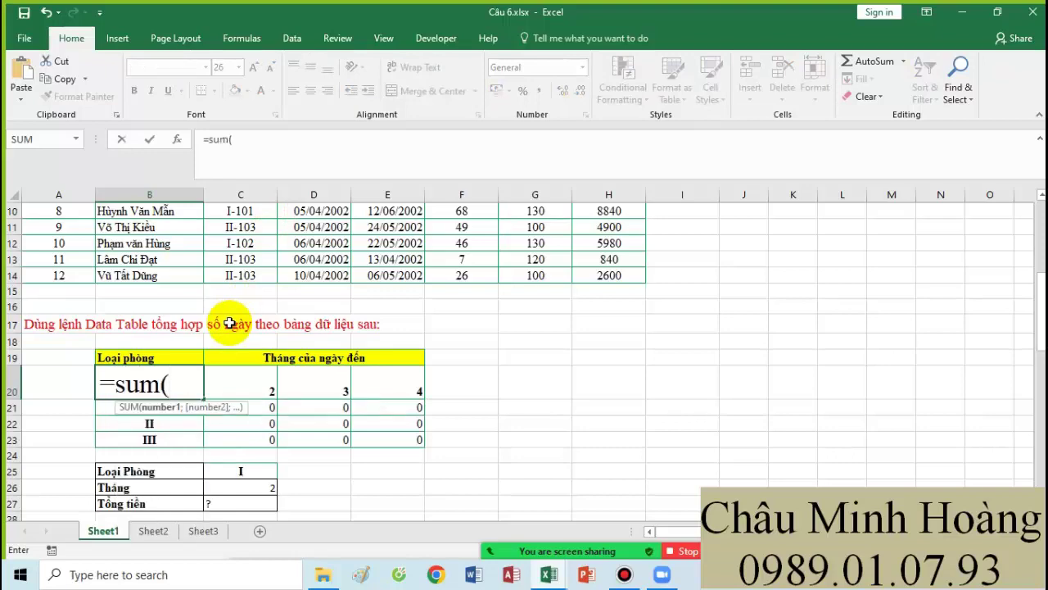
scroll(491, 369, "up", 3)
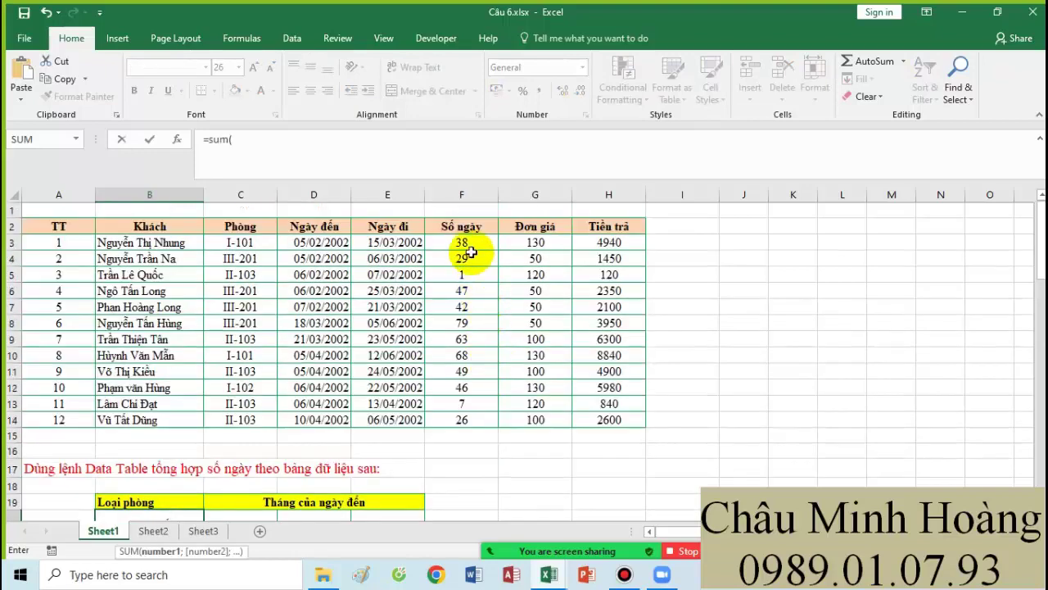
left_click_drag(467, 243, 475, 412)
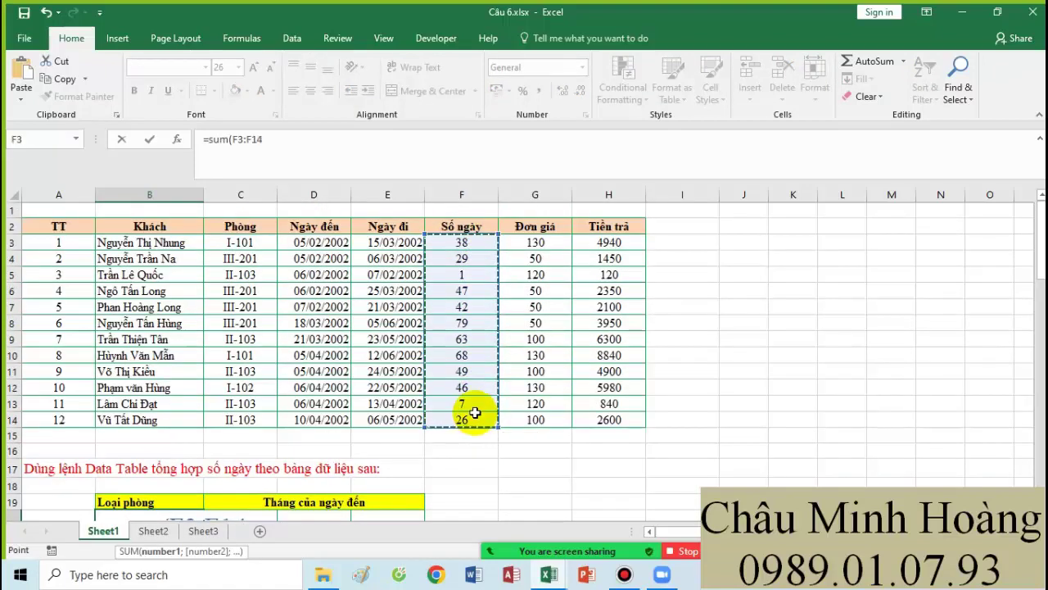
scroll(475, 412, "down", 3)
key("F4")
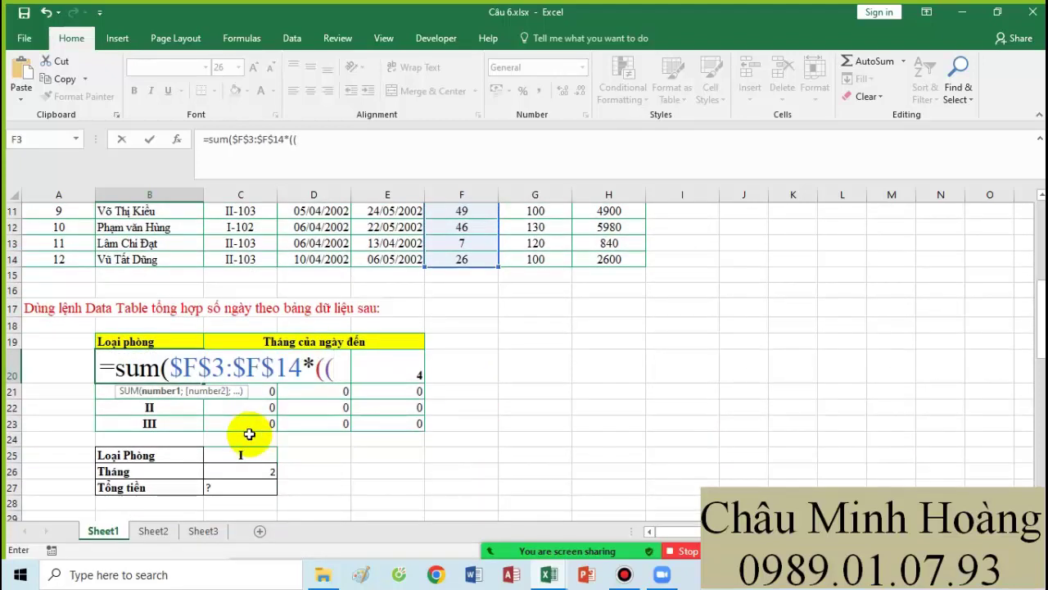
Step: Start the room-type condition with a LEFT function on the absolute room range $C$3:$C$14
scroll(269, 457, "up", 2)
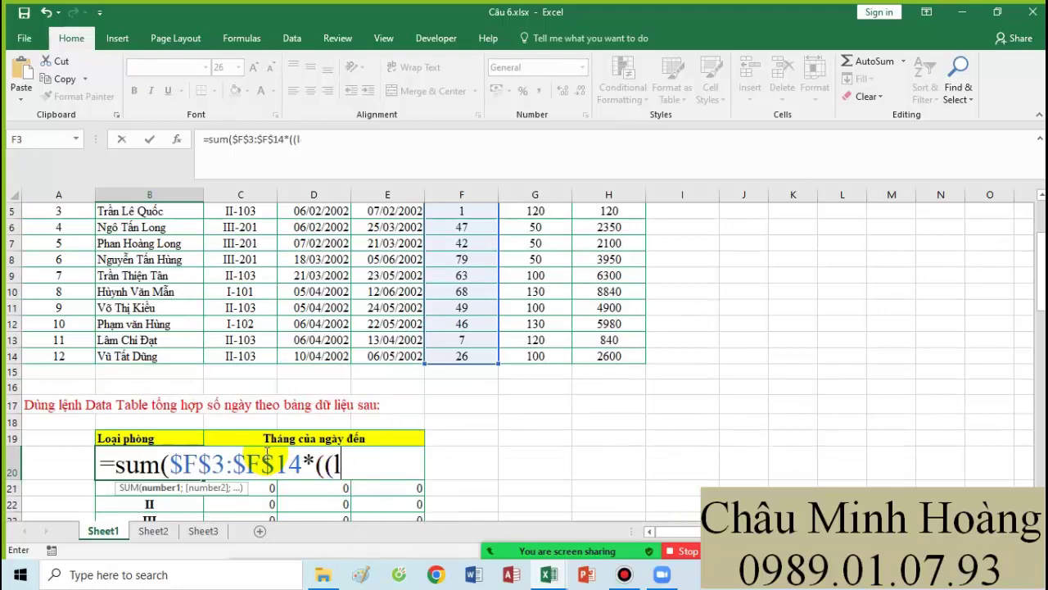
type("LEFT(")
scroll(250, 311, "up", 2)
left_click_drag(248, 243, 247, 419)
key("F4")
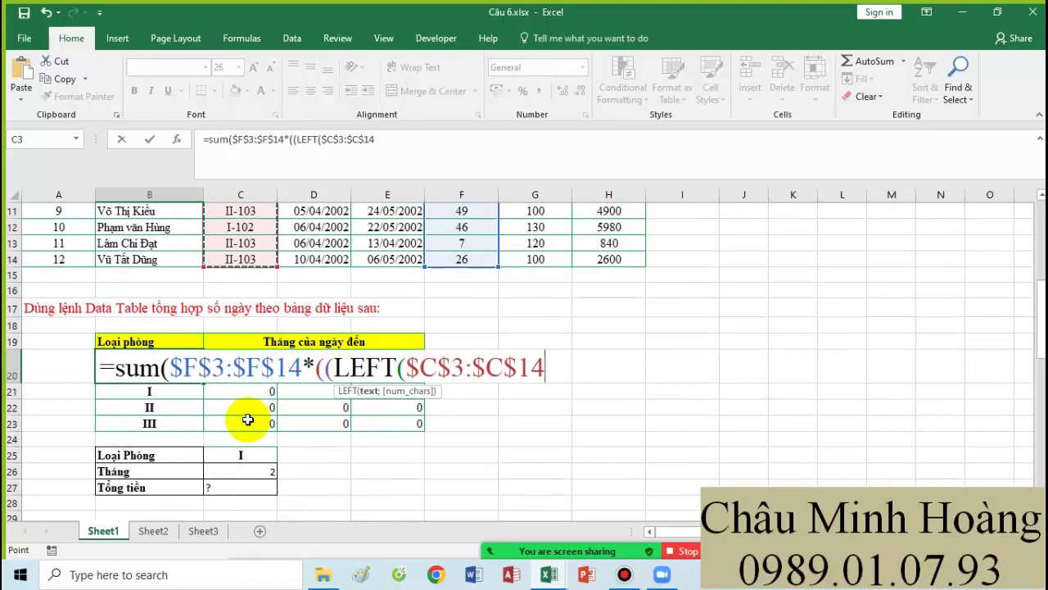
Step: Complete the room-type condition with LEN($C$3:$C$14)-4 as the character count, and compare the result with B24
type(";len")
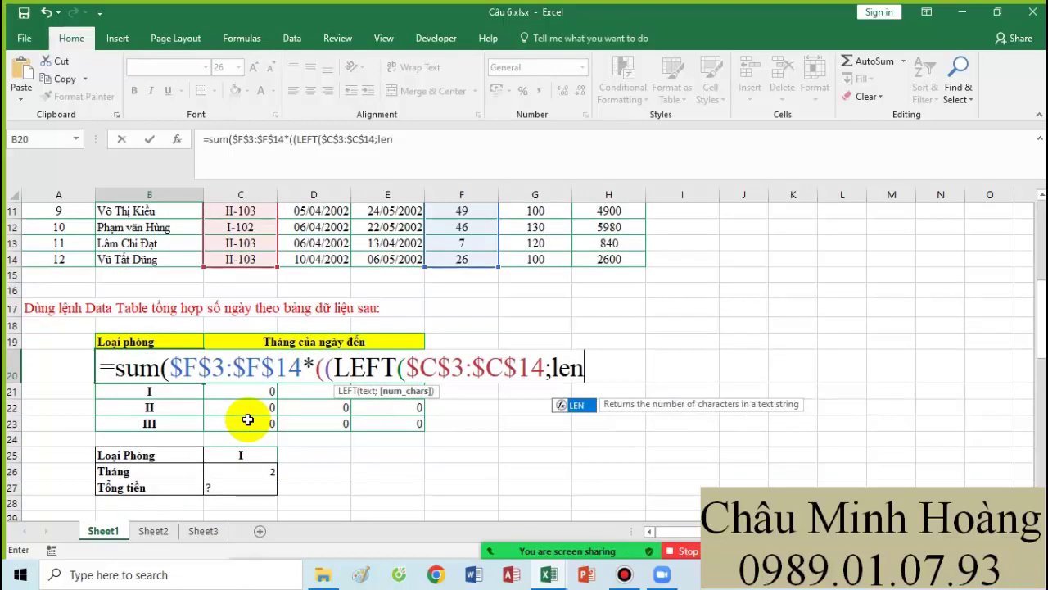
type("(")
scroll(271, 434, "up", 4)
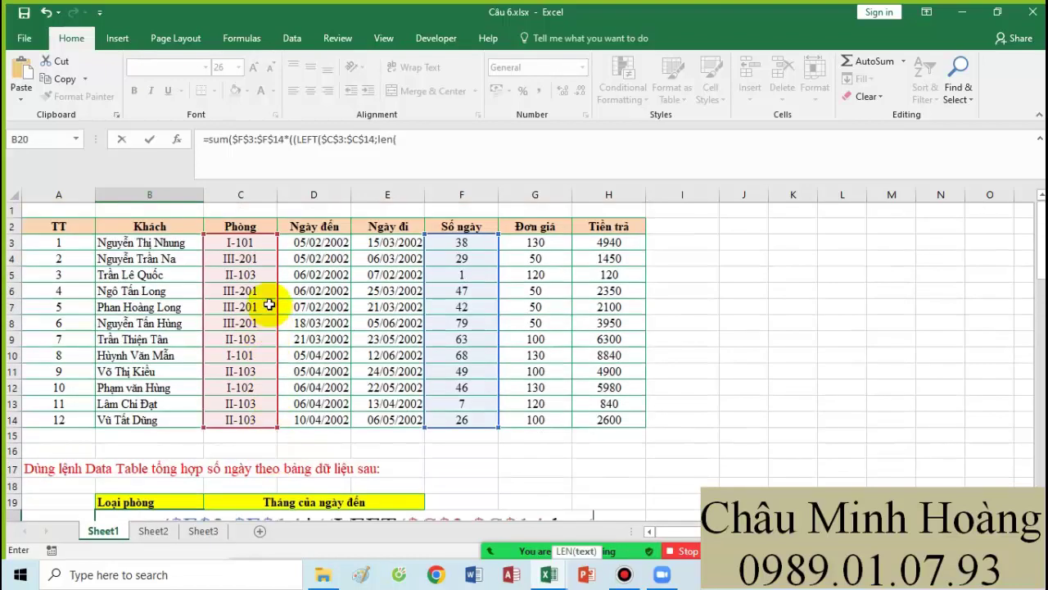
left_click_drag(255, 243, 255, 415)
key("F4")
scroll(255, 413, "down", 4)
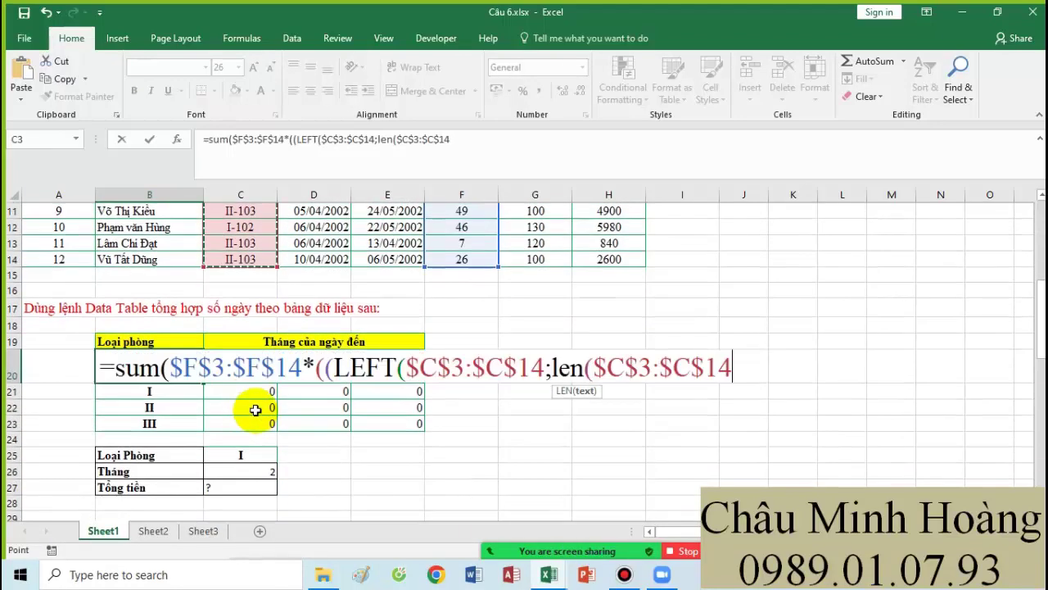
type(")-")
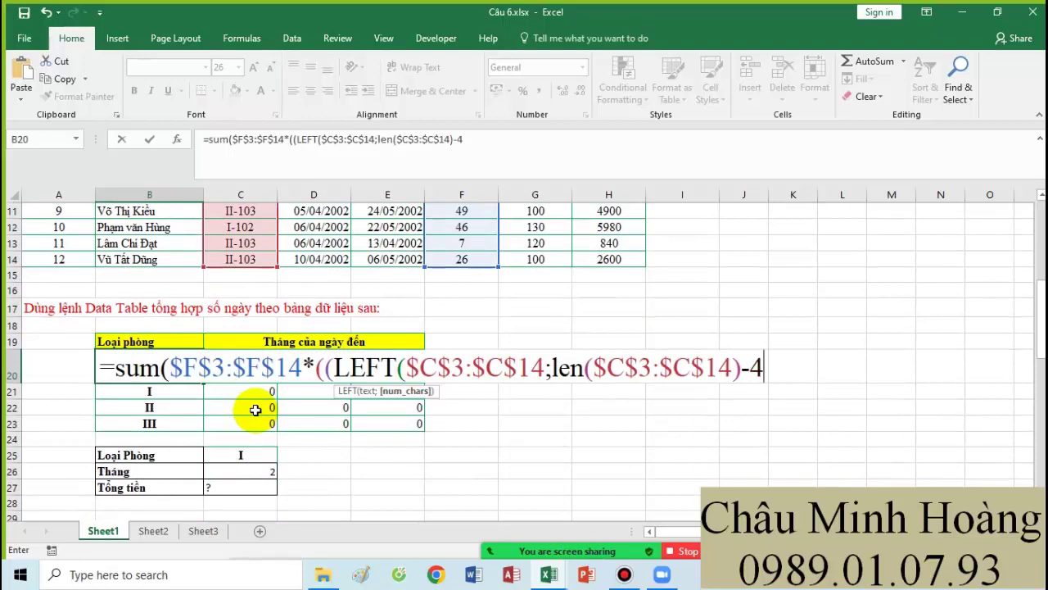
type("4)=")
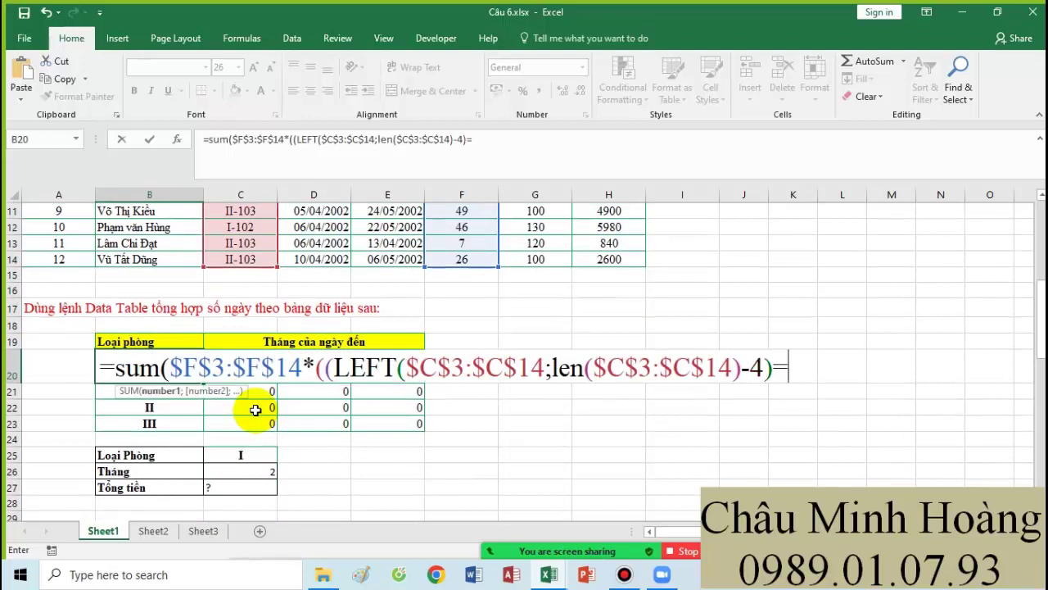
left_click(189, 439)
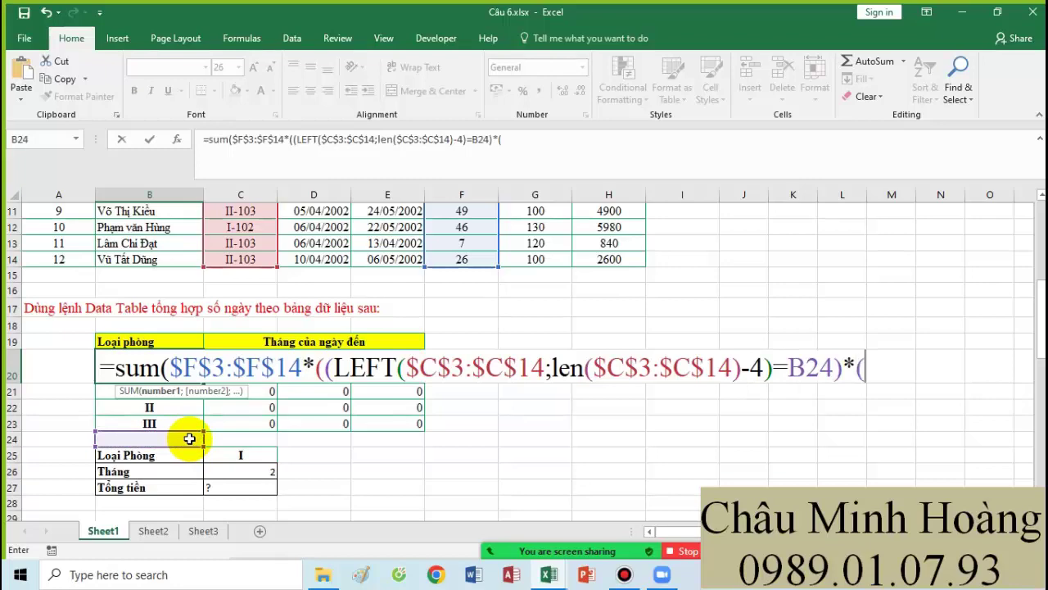
Step: Multiply by a second condition, MONTH($D$3:$D$14)=F20, for the arrival month and close the SUM formula
type(")*(")
scroll(328, 399, "up", 3)
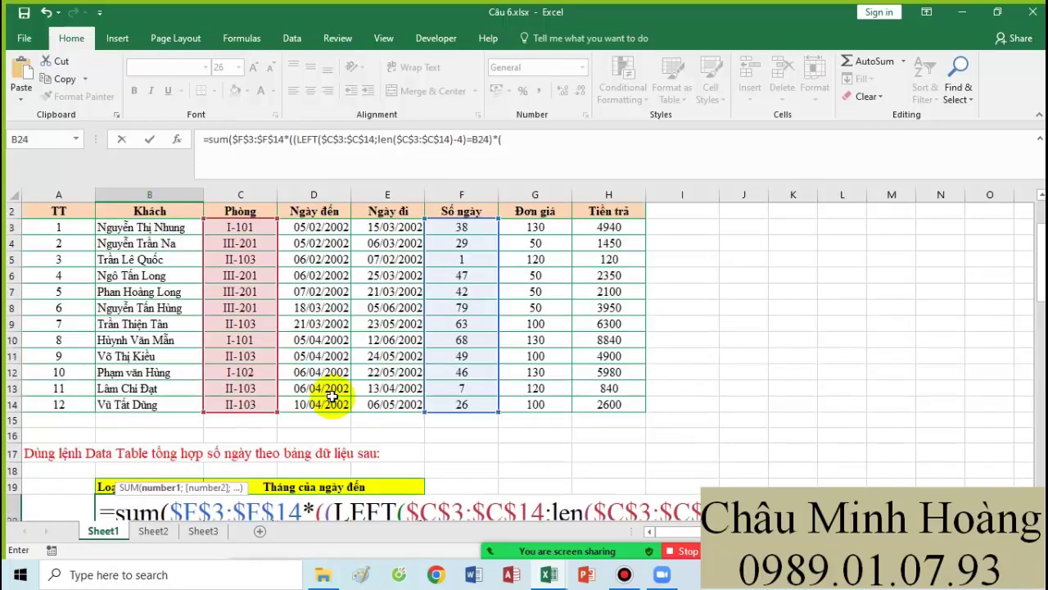
type("mon")
key("Tab")
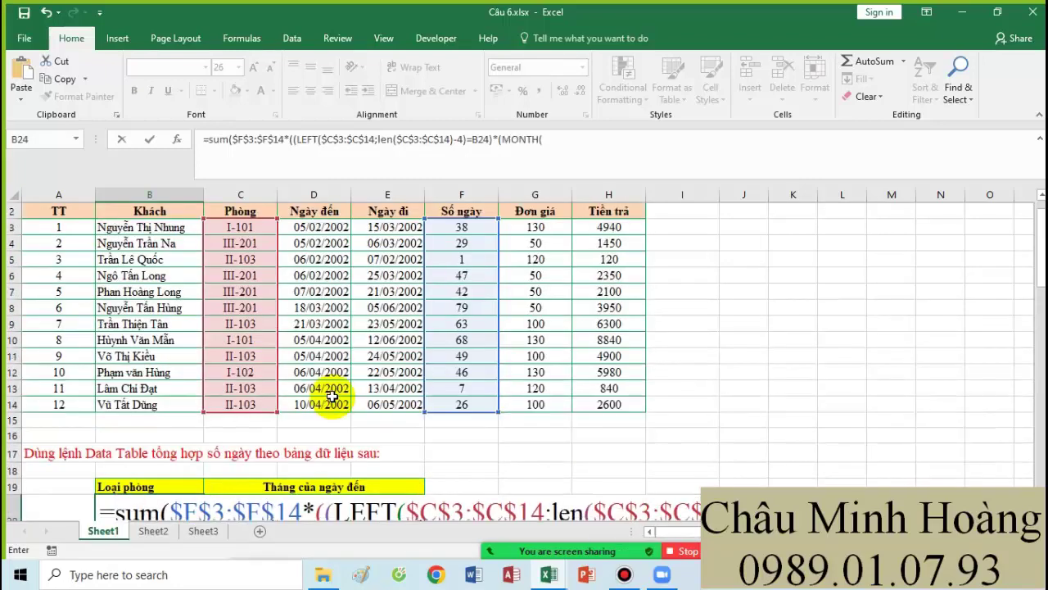
left_click_drag(325, 225, 323, 402)
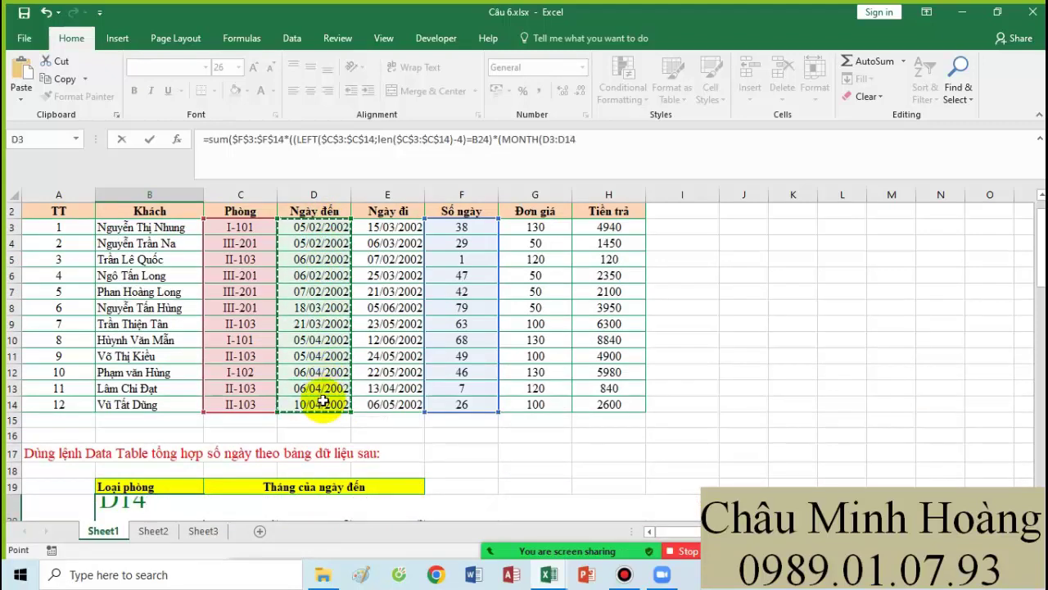
key("F4")
type(")")
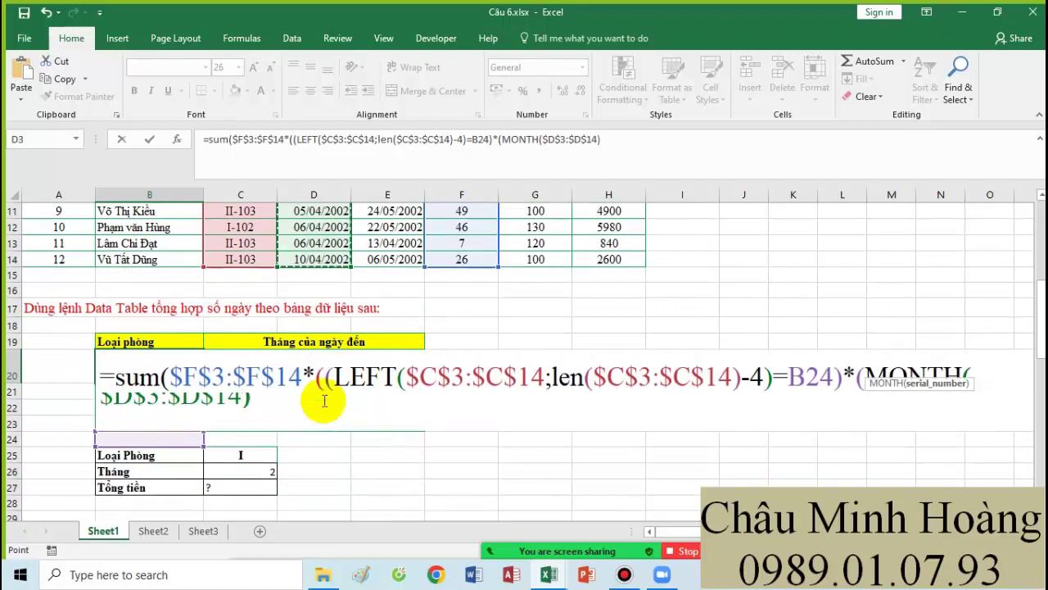
type("=")
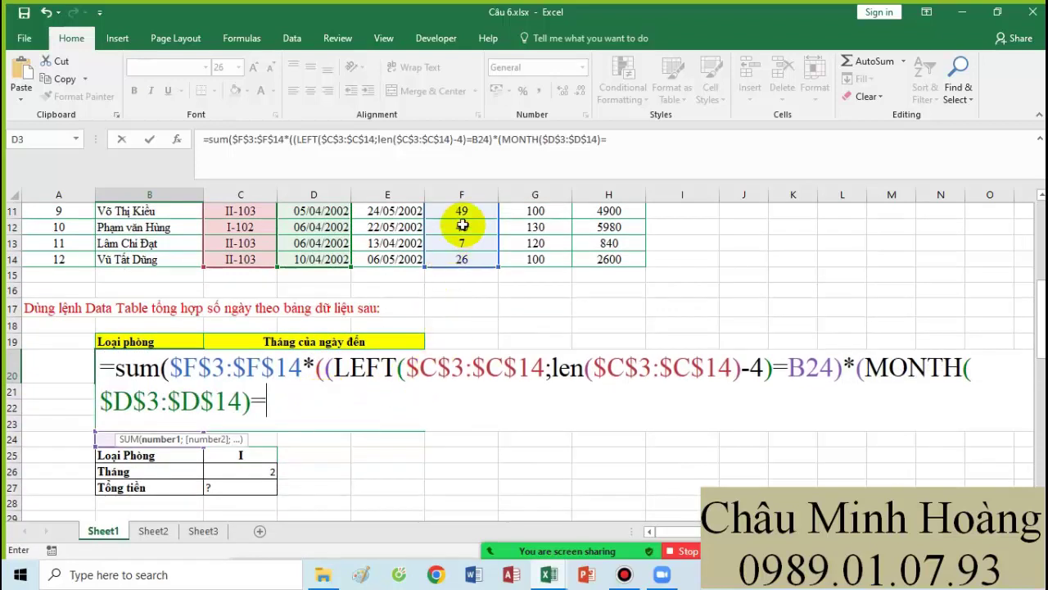
type("F2")
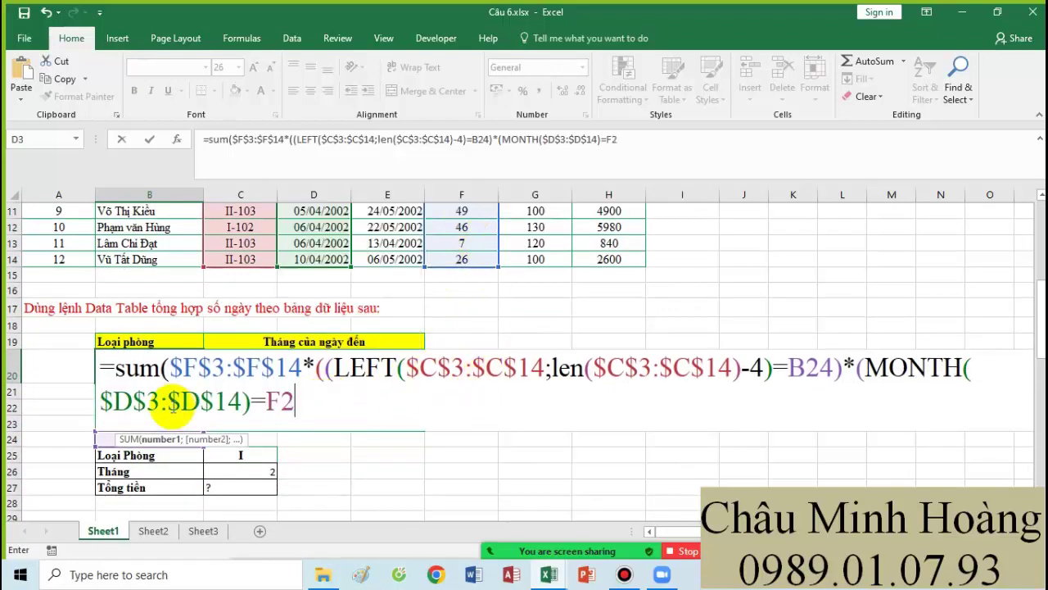
type("0))")
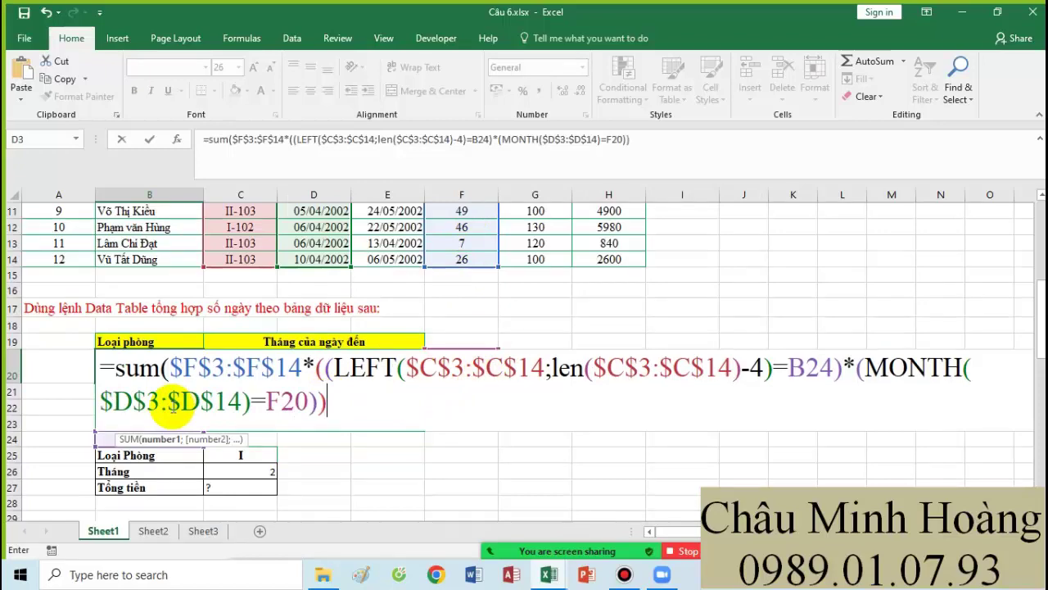
type(")(")
Step: Enter the formula, accept the proposed parenthesis correction, and re-enter it in B20 as an array formula
key("Return")
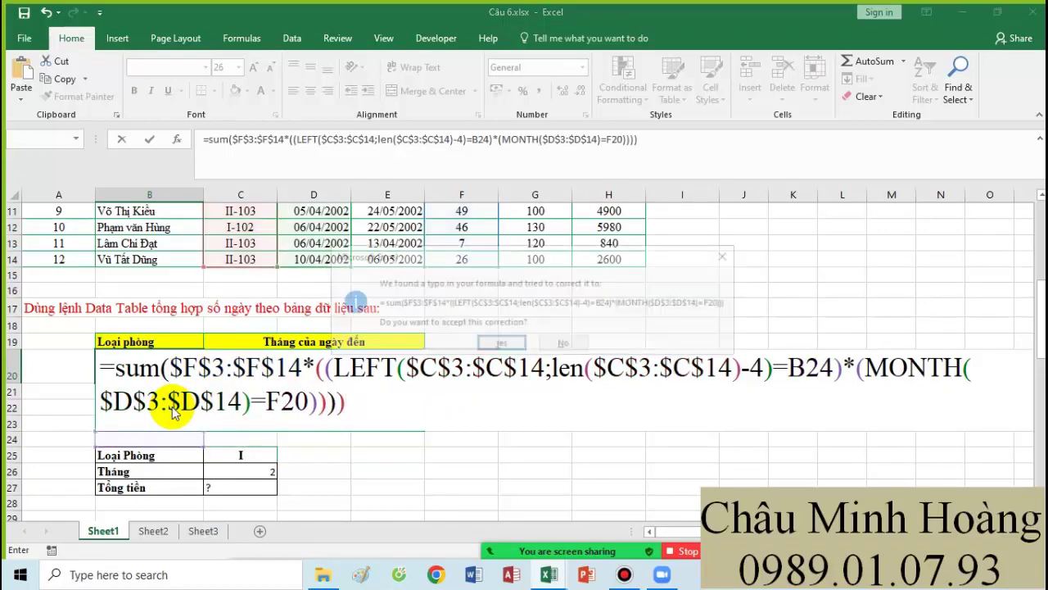
left_click(496, 345)
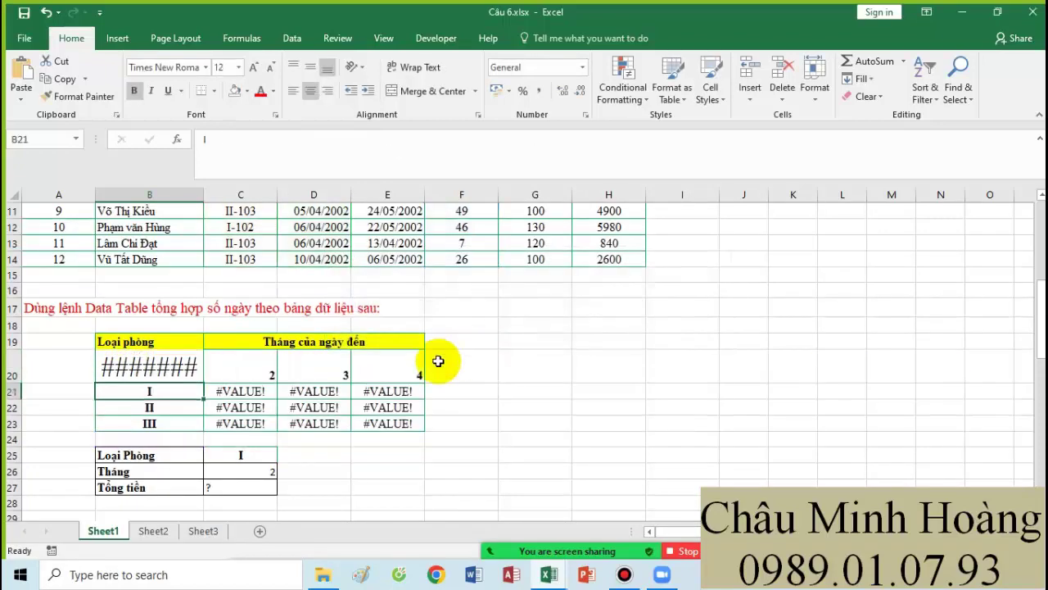
double_click(207, 367)
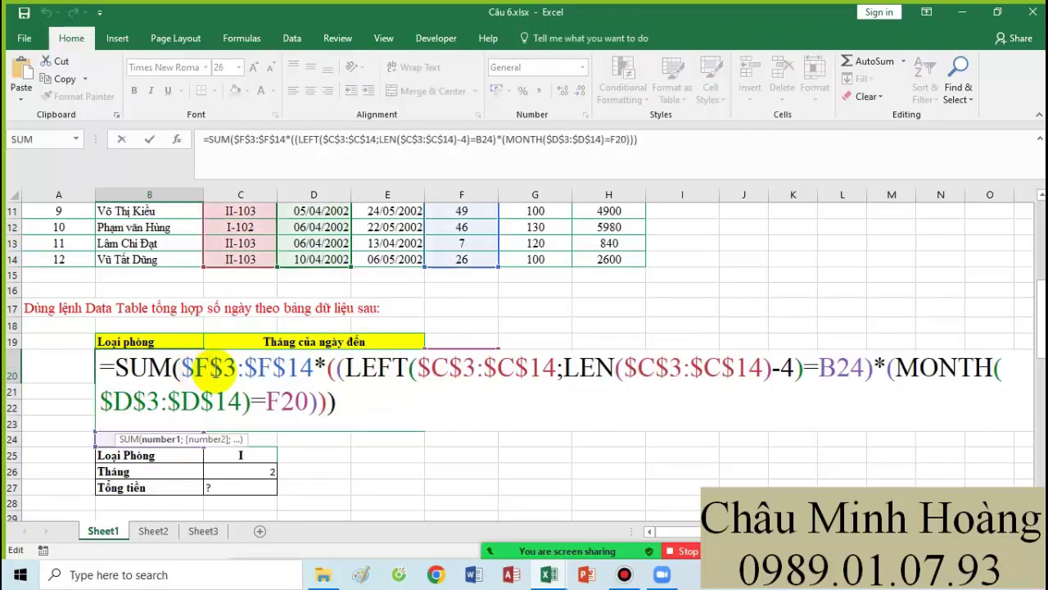
key("ctrl+shift+Return")
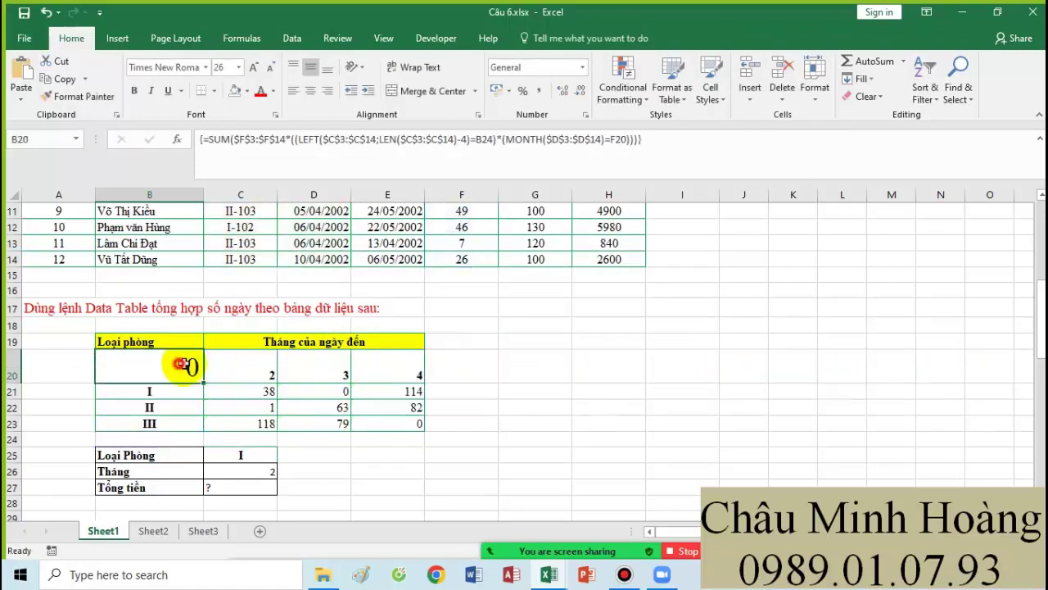
Step: Create a two-variable data table over B20:E23 with row input cell $F$20 and column input cell $B$24
left_click_drag(187, 364, 383, 426)
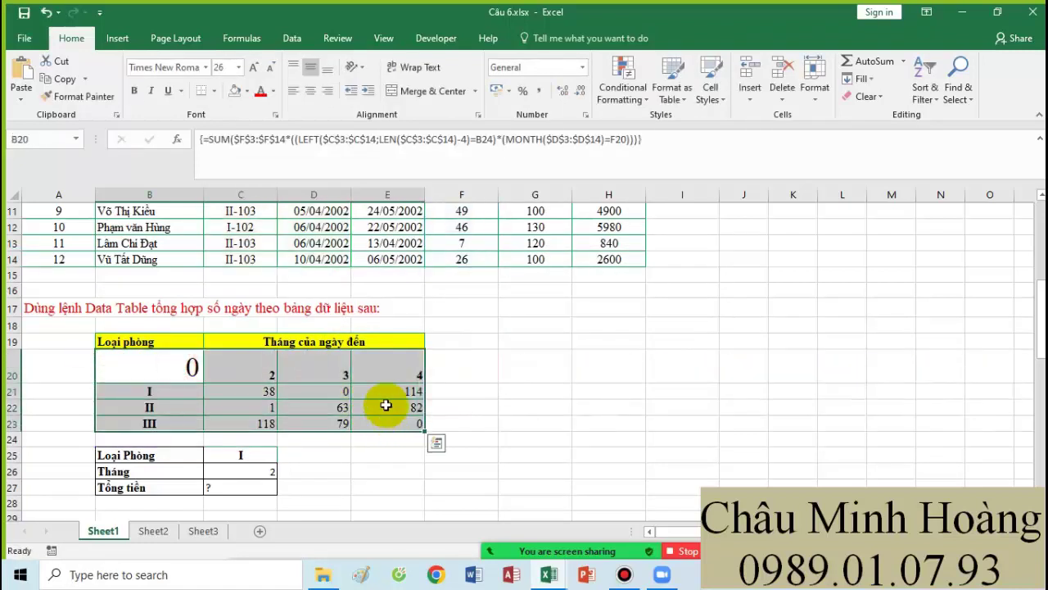
left_click(291, 38)
left_click(726, 103)
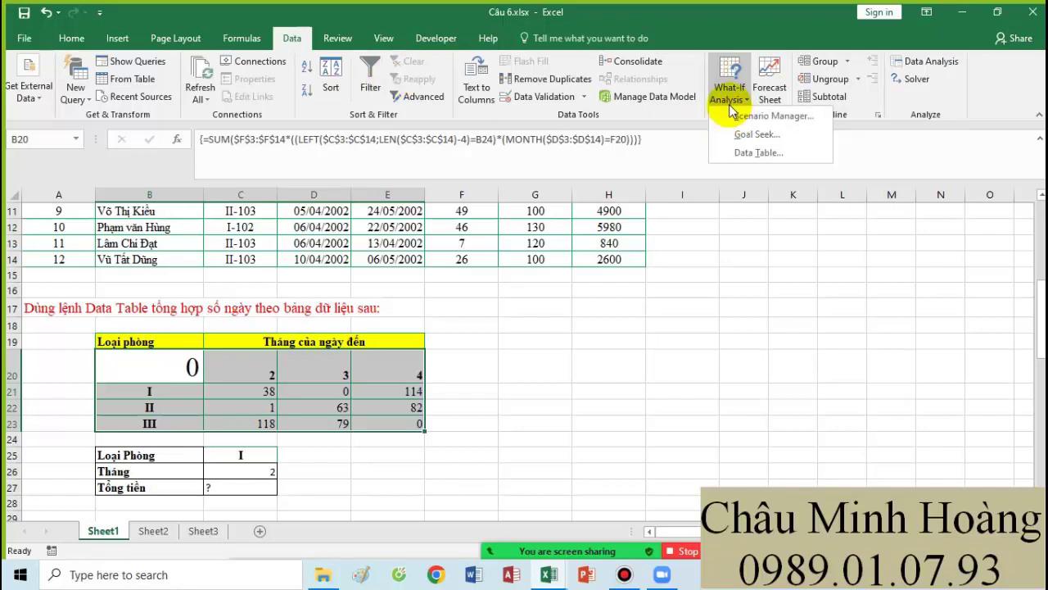
left_click(768, 152)
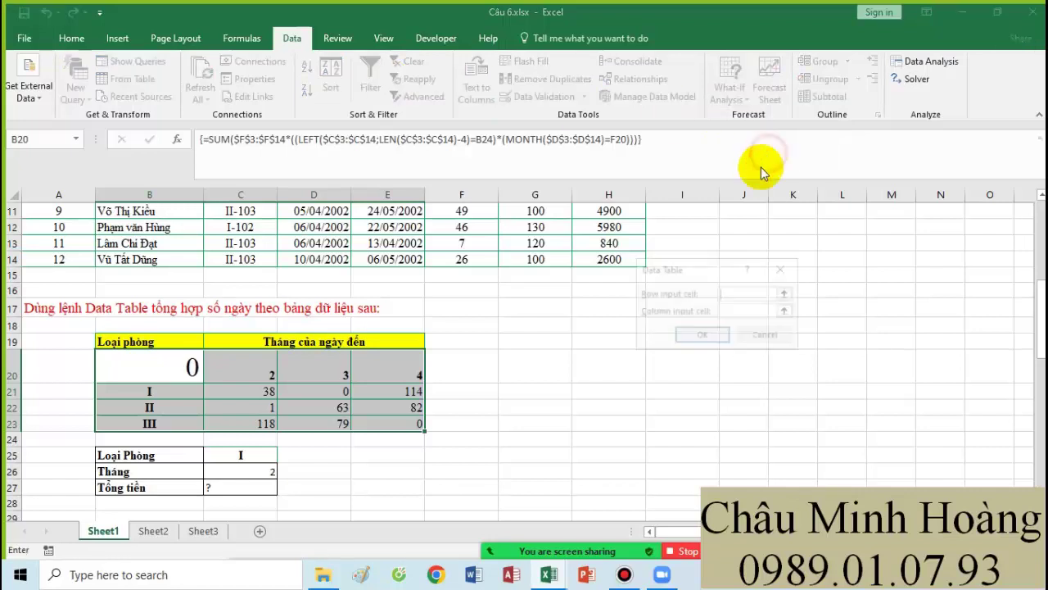
left_click(468, 366)
left_click(737, 310)
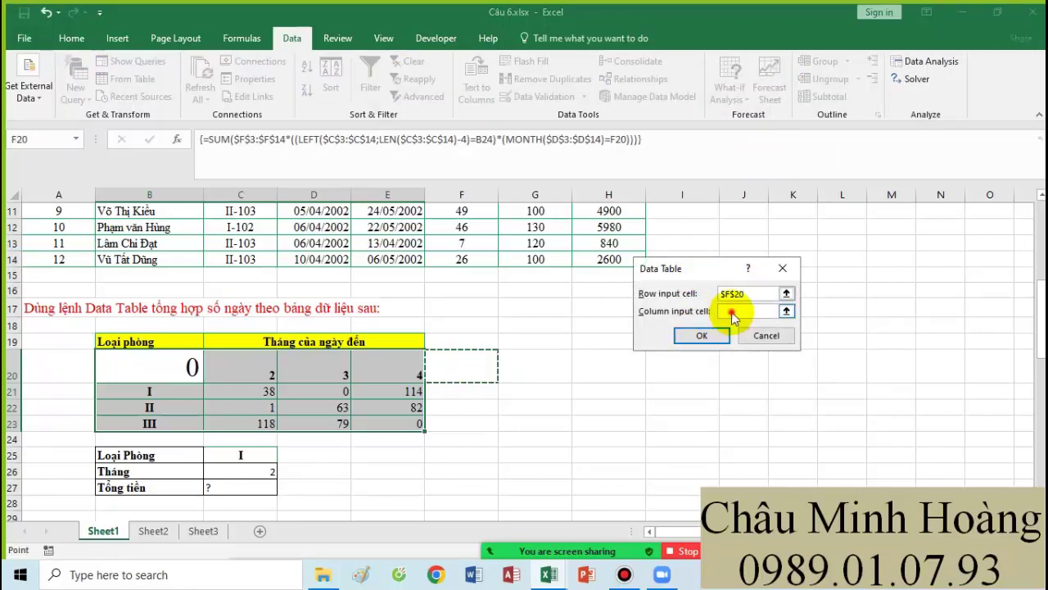
left_click(209, 449)
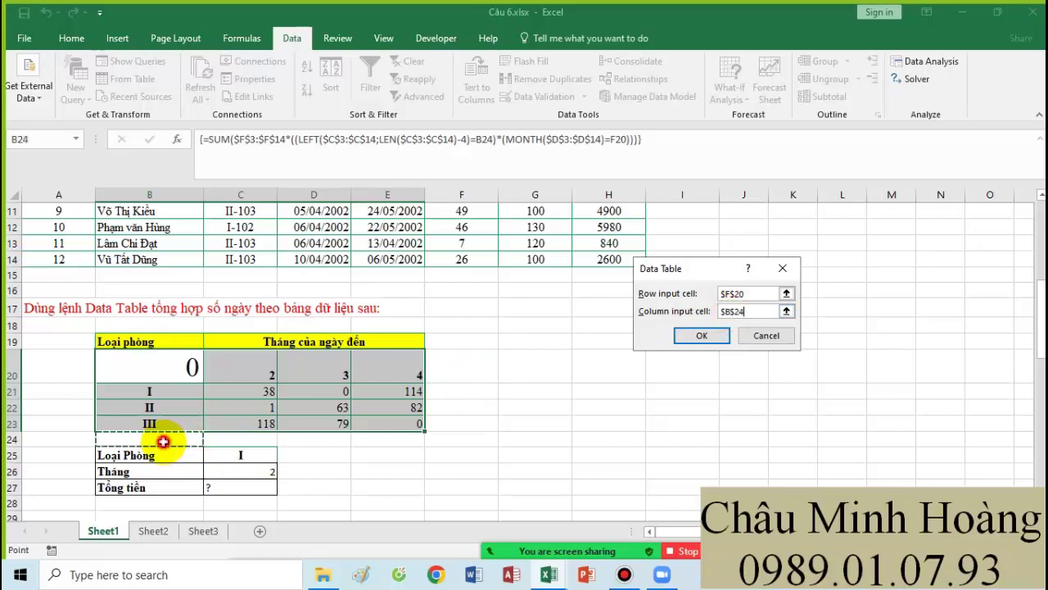
left_click(701, 335)
Step: Copy B20's formula text without the equals sign and paste it as a note in A31
double_click(159, 366)
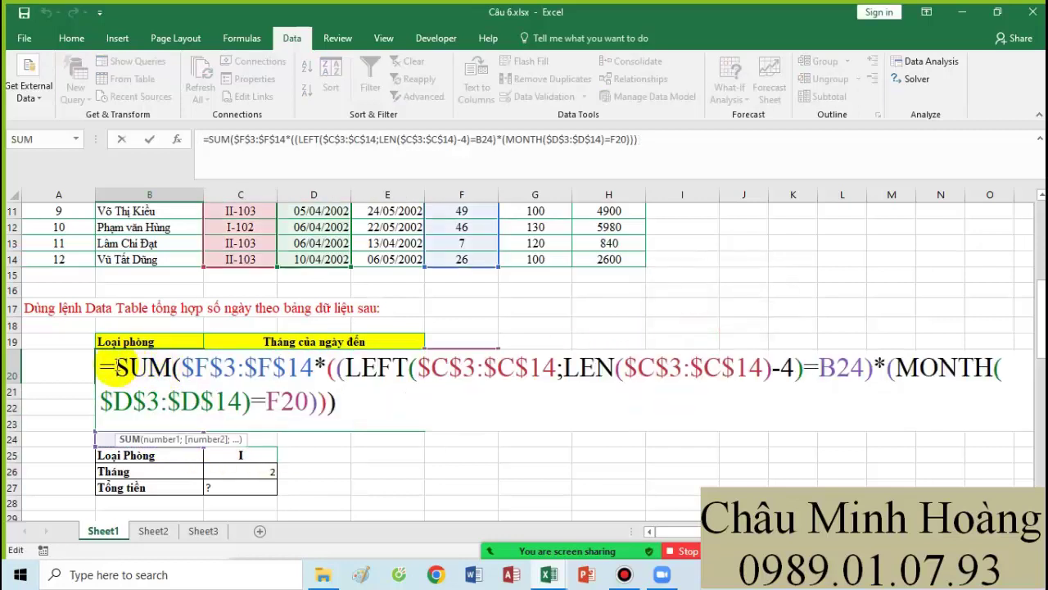
left_click_drag(102, 367, 357, 399)
key("ctrl+c")
key("Escape")
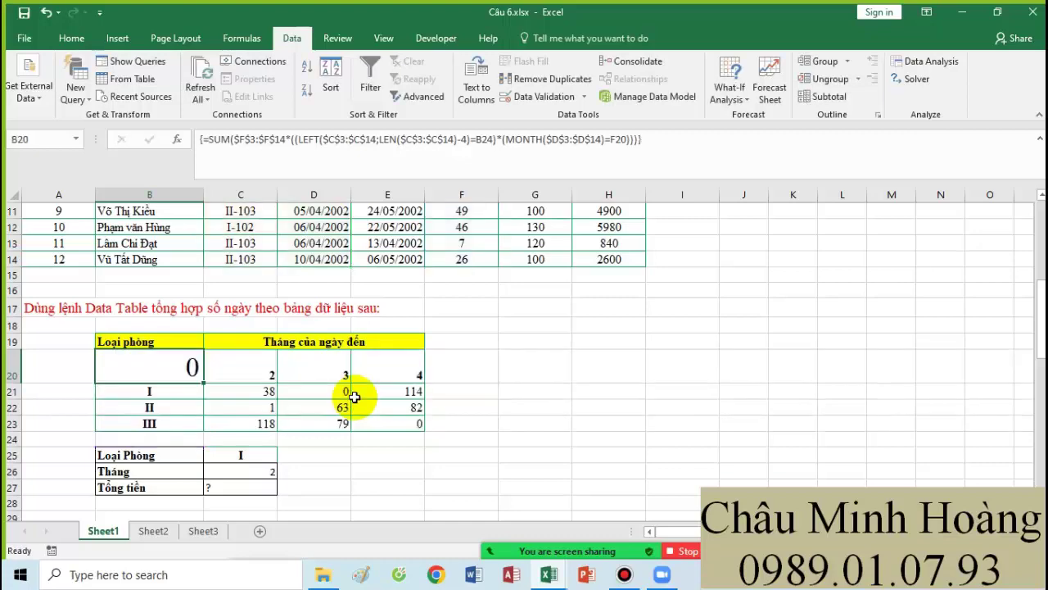
scroll(357, 399, "down", 3)
left_click(83, 436)
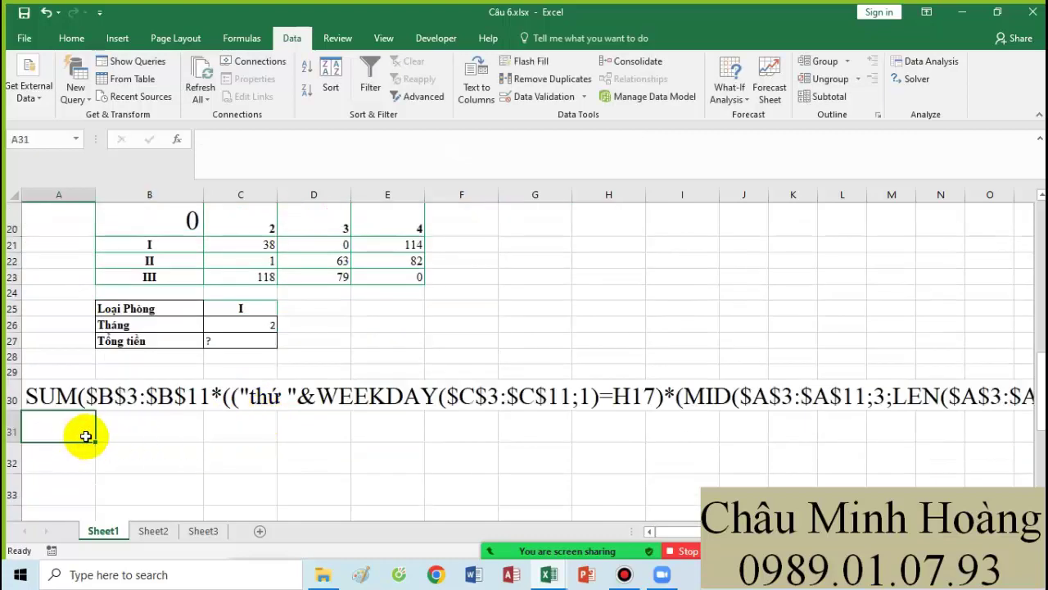
key("ctrl+v")
Step: Copy the formula notes block starting at A30 in Câu 6.xlsx to A41 in Câu 7.xlsx and reduce its font size to 20
left_click_drag(74, 392, 871, 480)
key("ctrl+c")
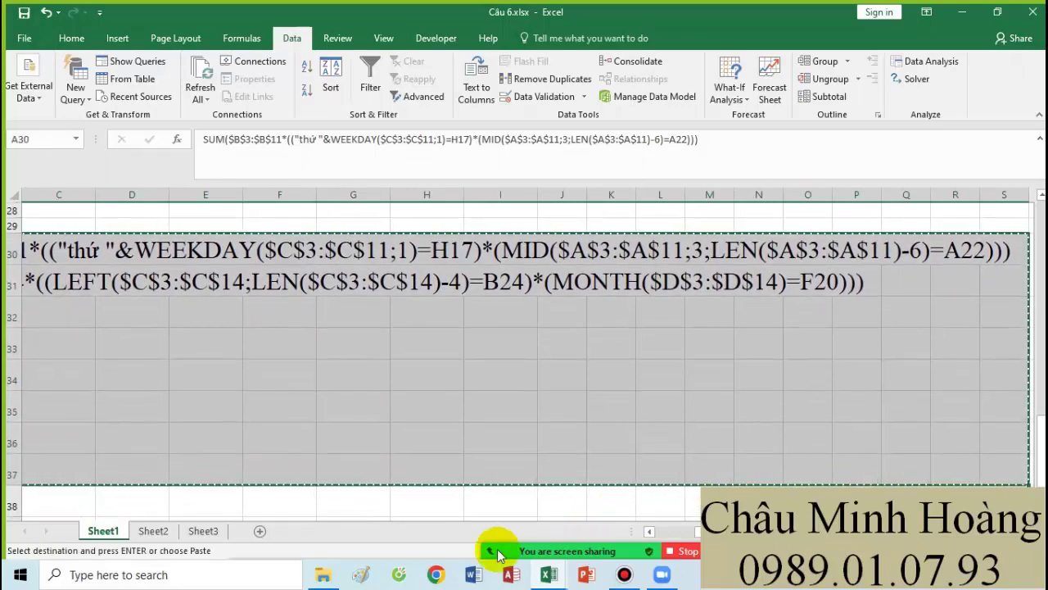
mouse_move(547, 572)
left_click(660, 510)
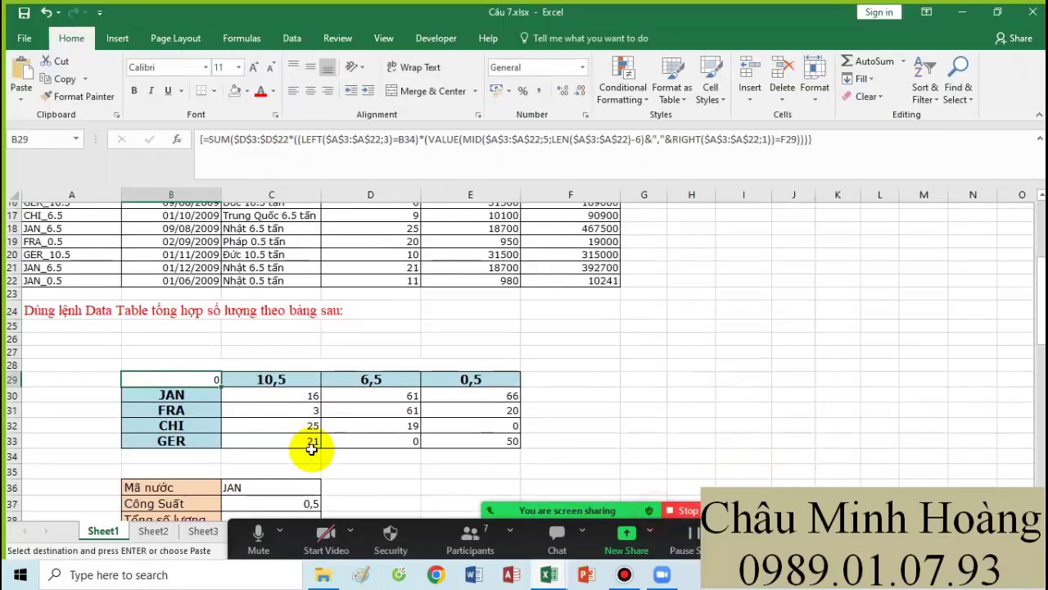
scroll(311, 449, "down", 4)
left_click(77, 412)
key("ctrl+v")
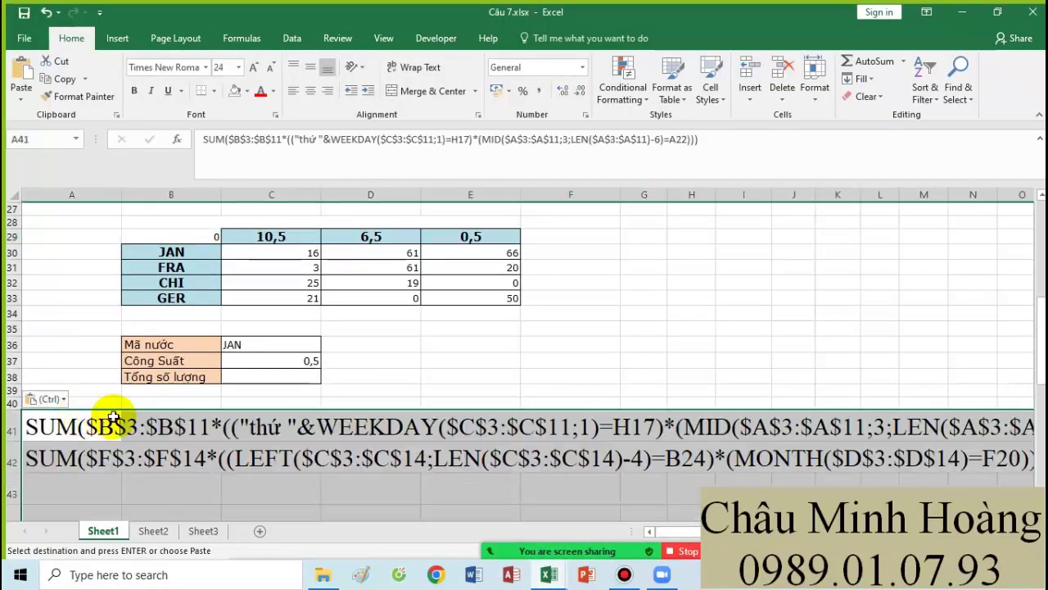
left_click(271, 69)
left_click(270, 68)
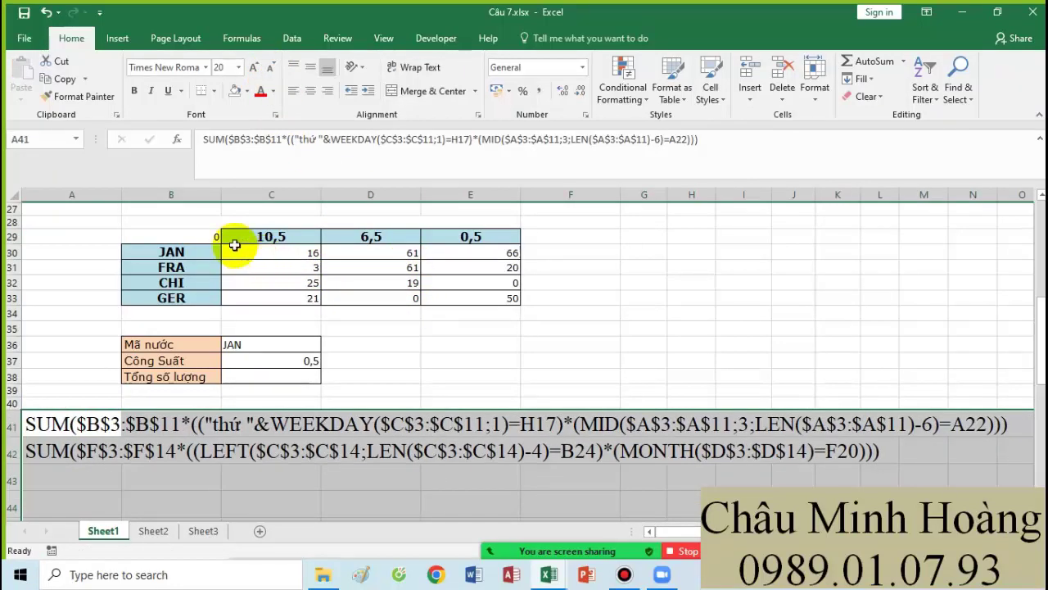
Step: Format cell B29 in Times New Roman at font size 26
left_click(204, 234)
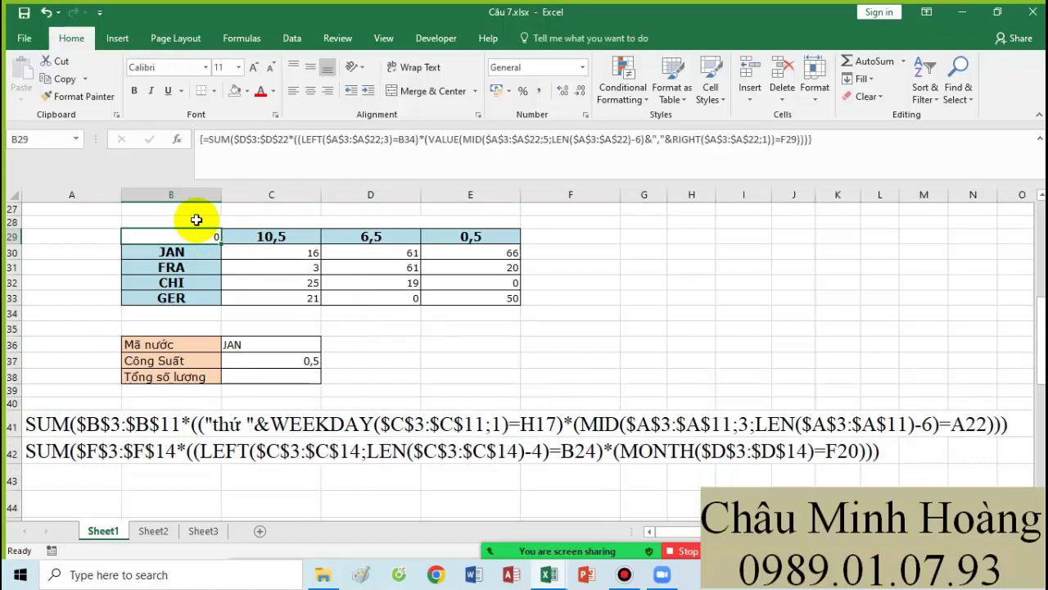
left_click(236, 68)
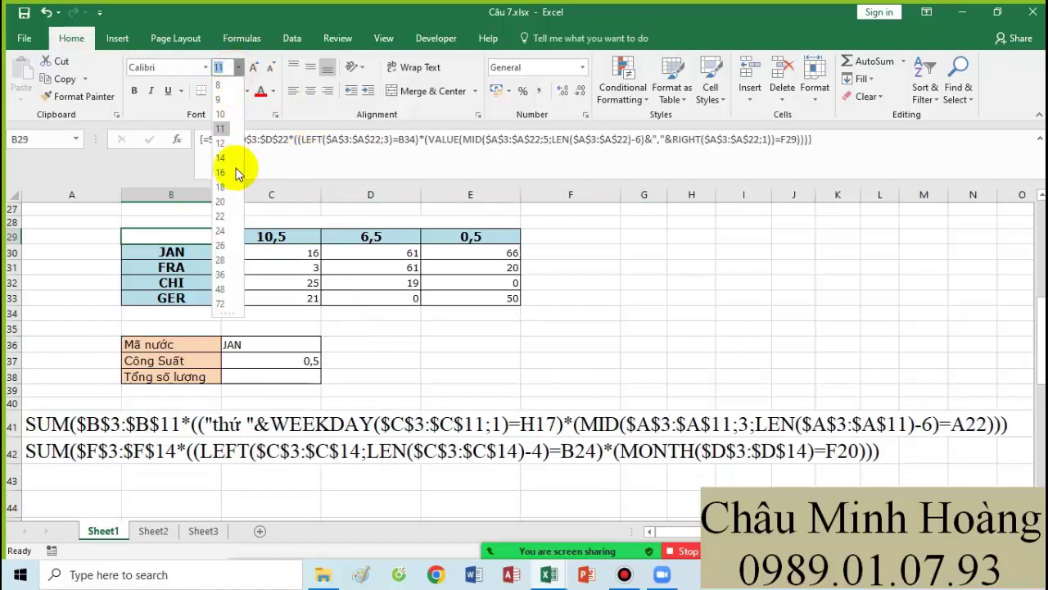
left_click(225, 242)
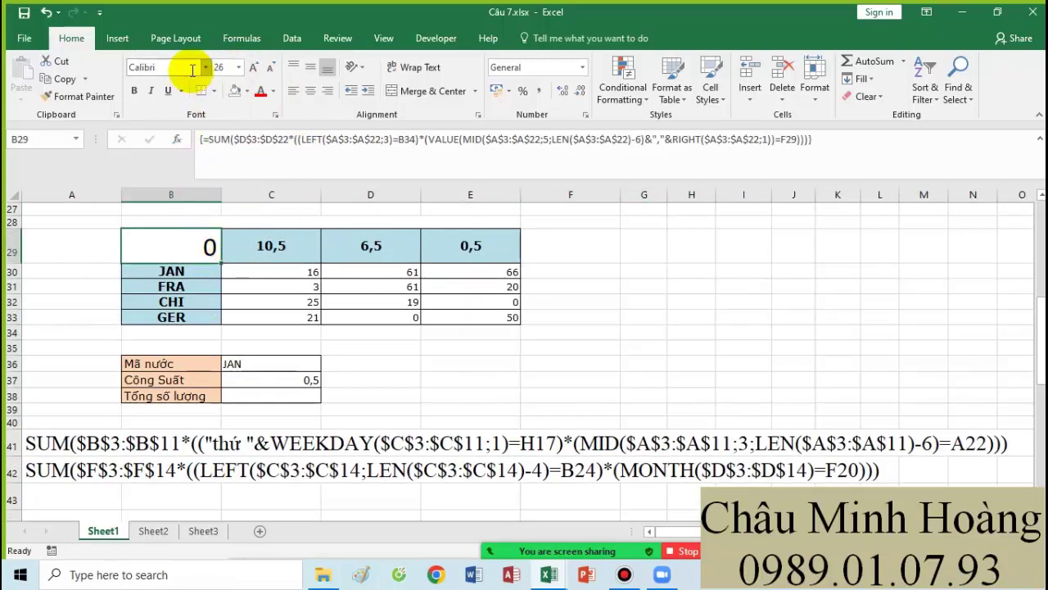
type("Times New Roman")
key("Return")
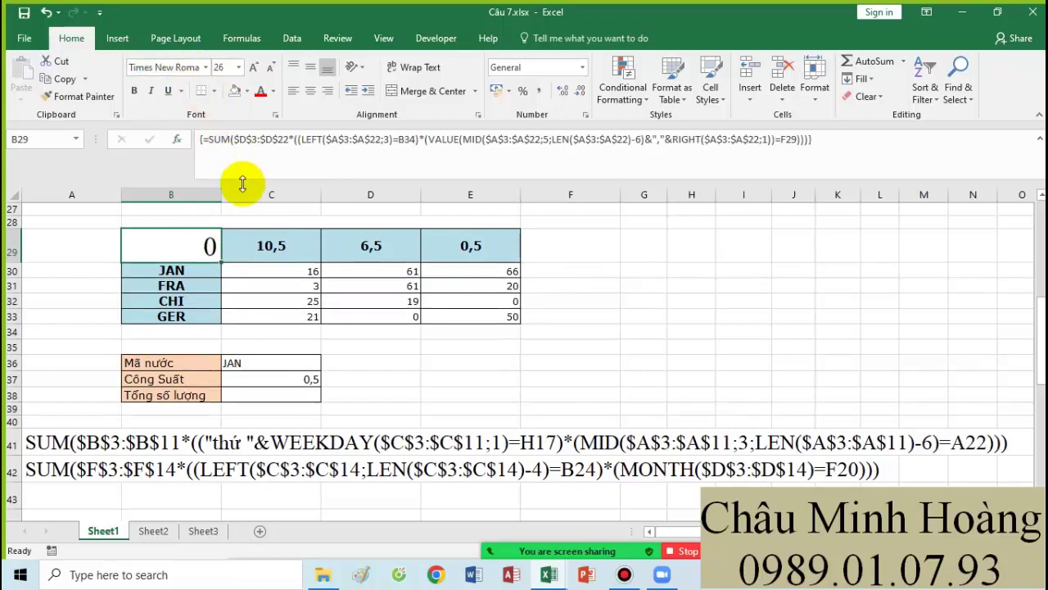
Step: Examine the existing data table results, the capacity headers in C29:E29 and the product codes in column A
left_click_drag(274, 273, 480, 320)
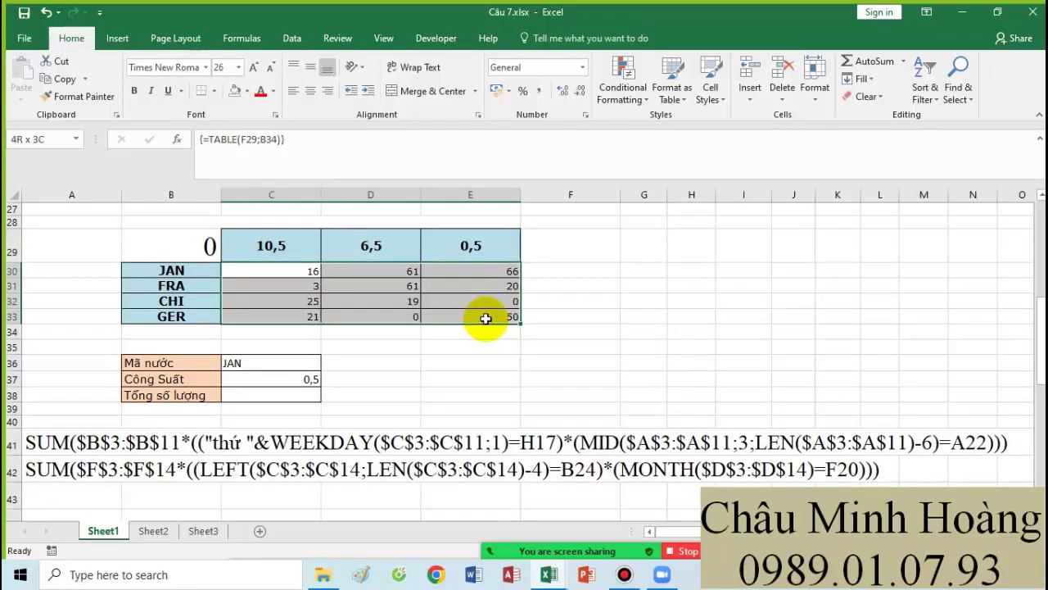
left_click(208, 252)
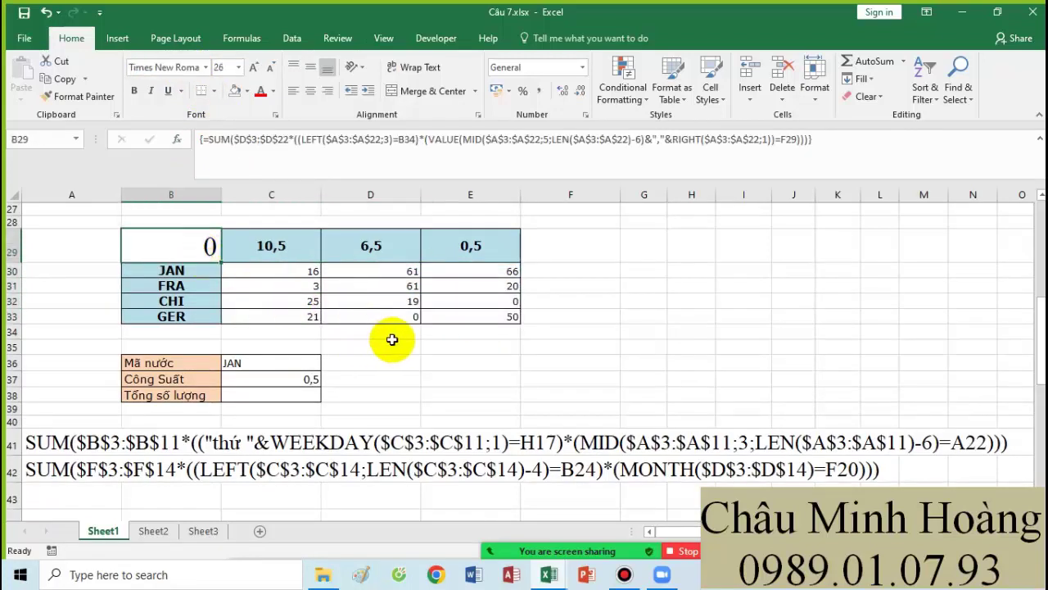
scroll(384, 356, "up", 1)
scroll(384, 356, "up", 2)
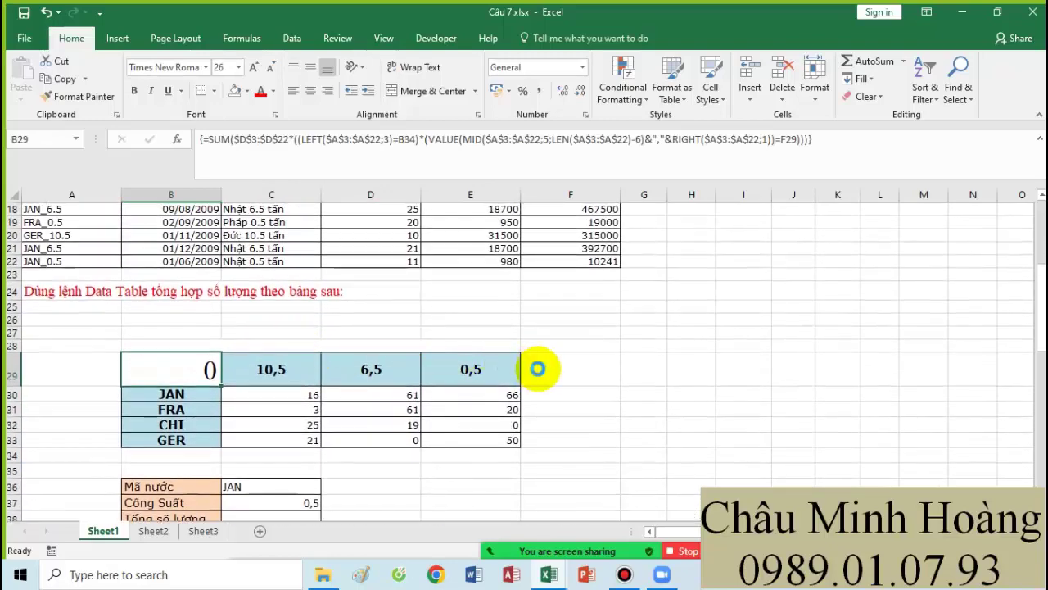
scroll(537, 369, "up", 3)
scroll(534, 368, "down", 3, "ctrl")
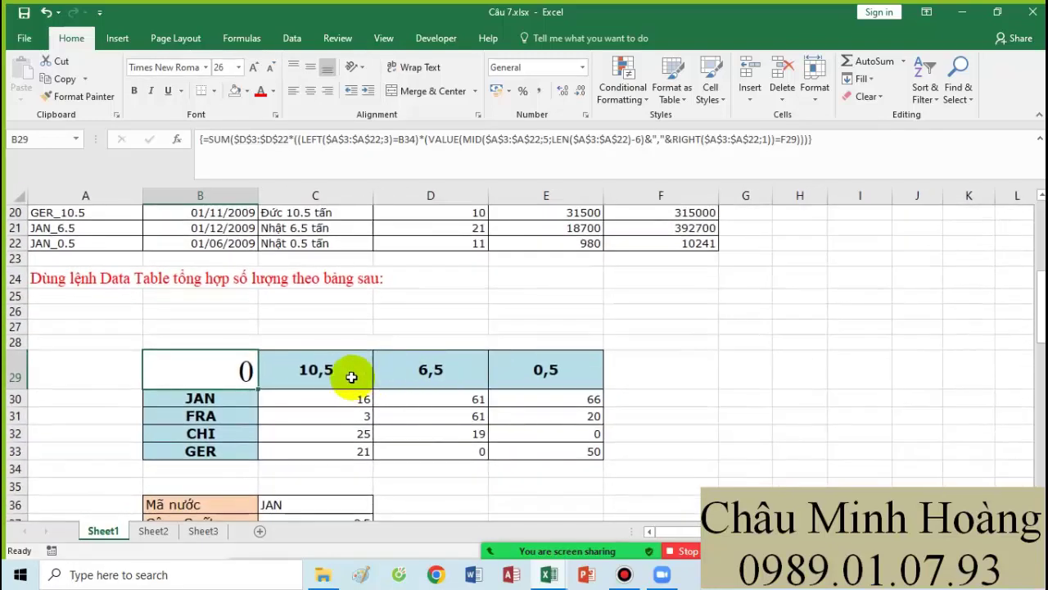
left_click_drag(334, 374, 546, 369)
scroll(161, 346, "up", 3)
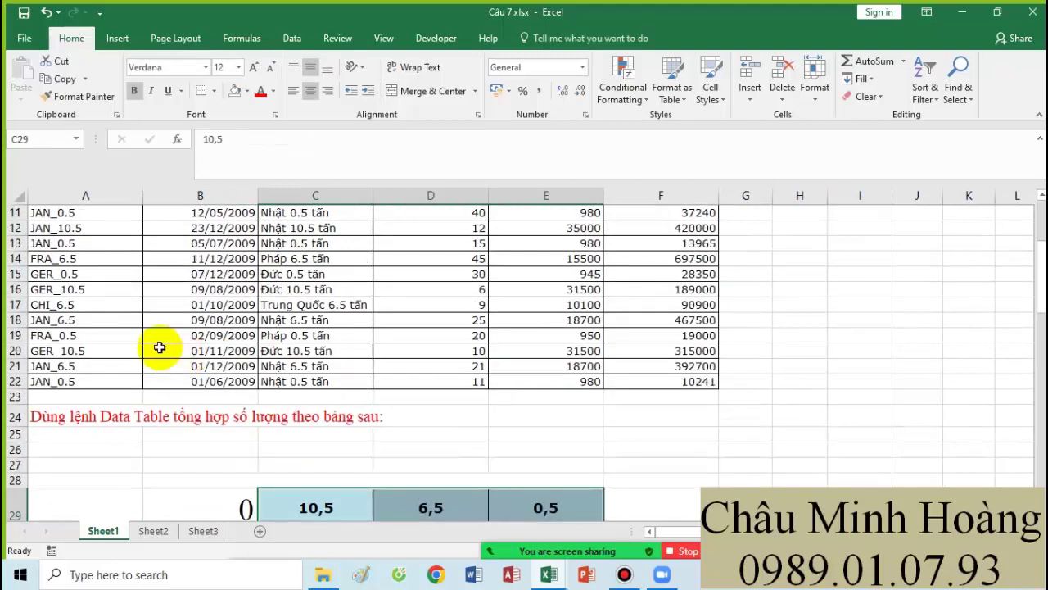
left_click_drag(94, 274, 101, 372)
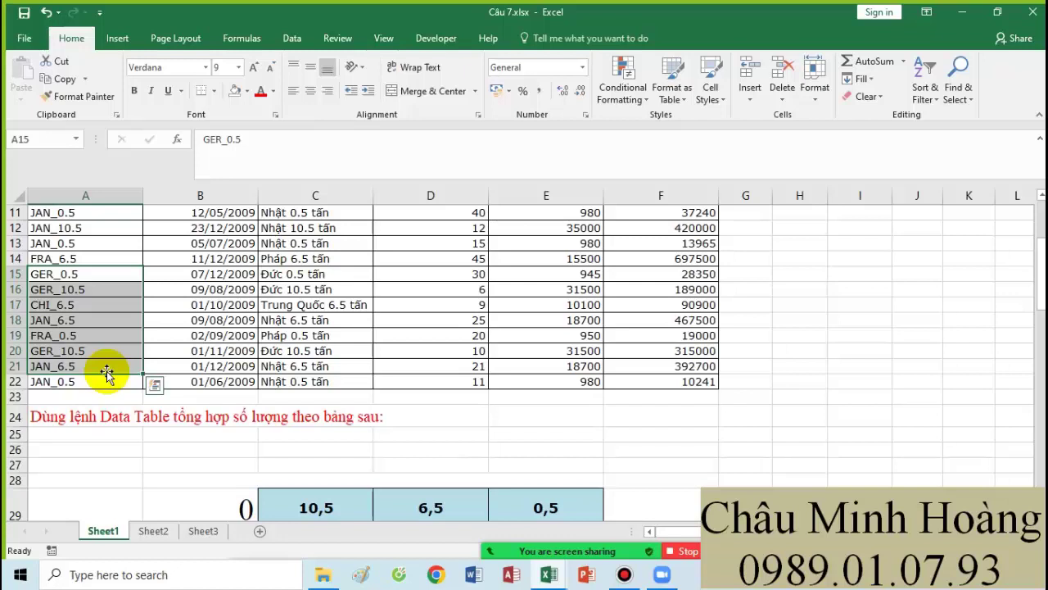
Step: Replace B29's formula with the start of a SUM that multiplies the absolute quantity range $D$3:$D$22
scroll(222, 456, "down", 1)
left_click(220, 456)
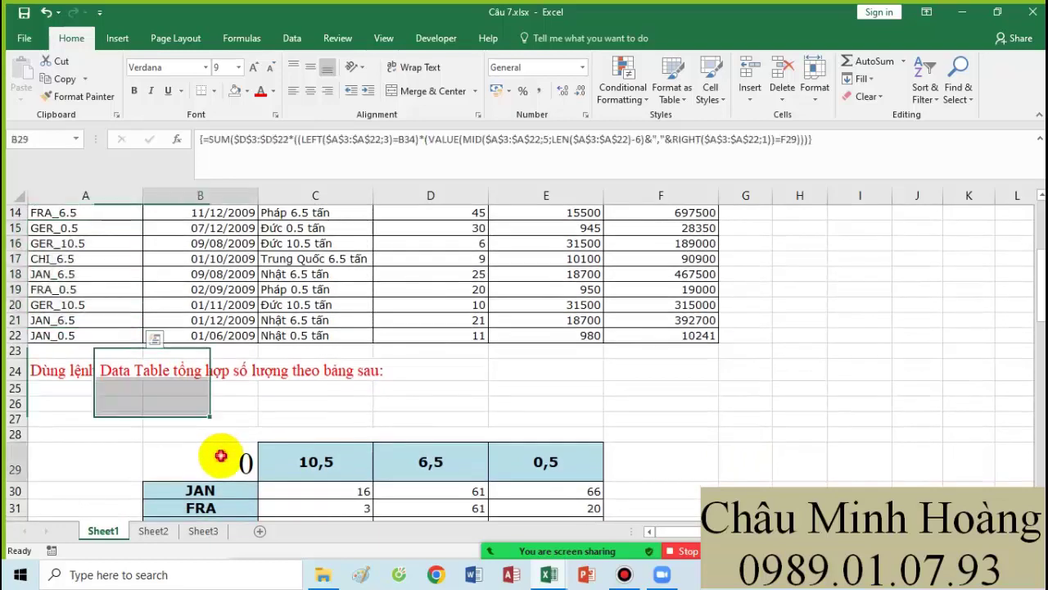
type("=sum(")
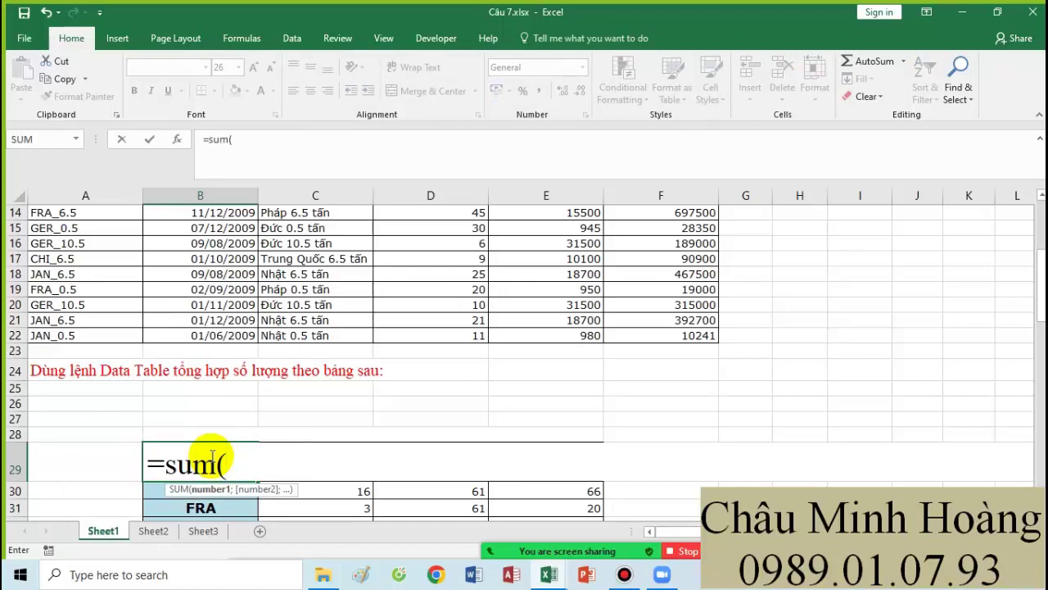
scroll(508, 393, "up", 5)
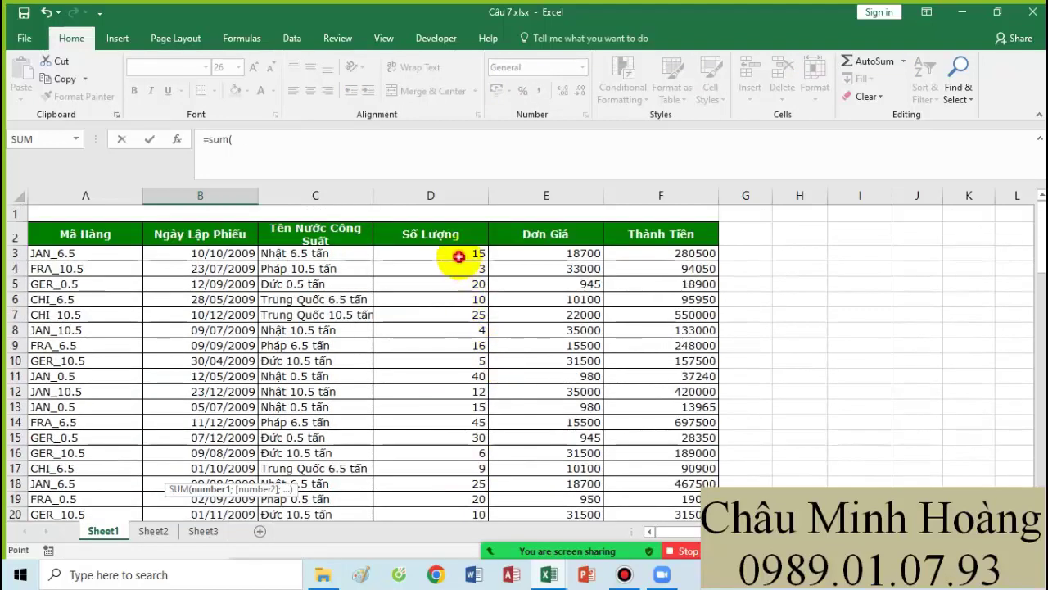
left_click_drag(458, 257, 452, 488)
key("F4")
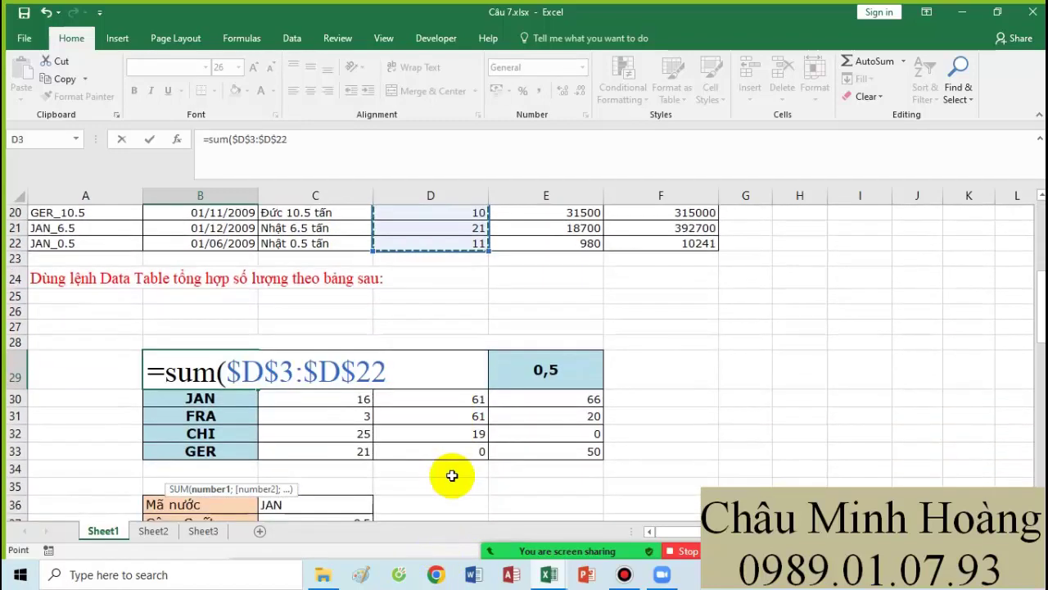
type("*")
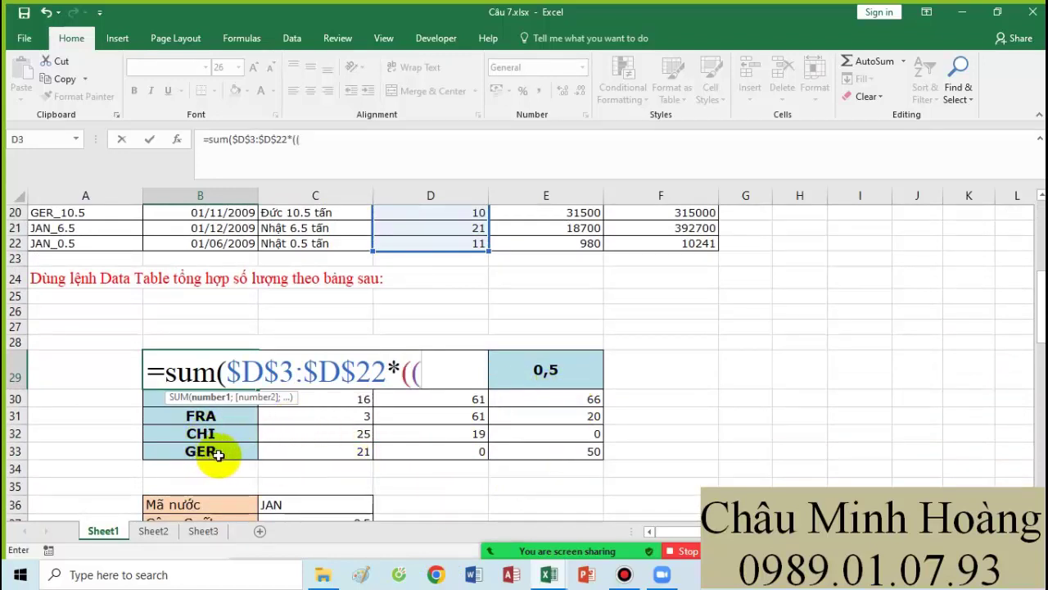
Step: Add the country code condition (LEFT($A$3:$A$22;3)=B34) as the first factor inside an outer opening parenthesis
type("((lef")
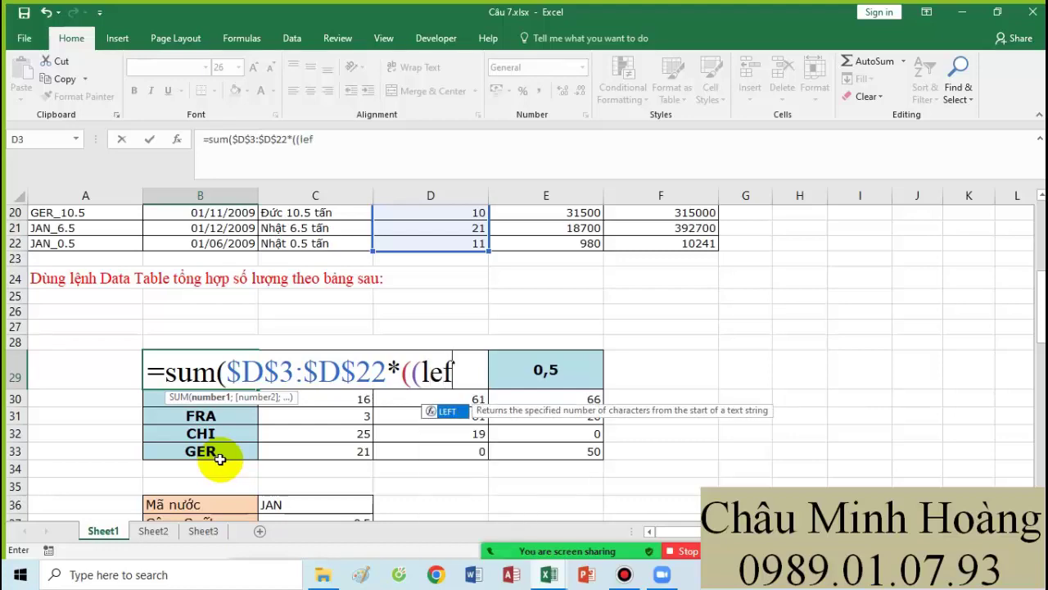
key("Tab")
scroll(219, 455, "up", 7)
left_click_drag(103, 253, 110, 489)
key("F4")
scroll(112, 488, "down", 2)
scroll(112, 489, "down", 4)
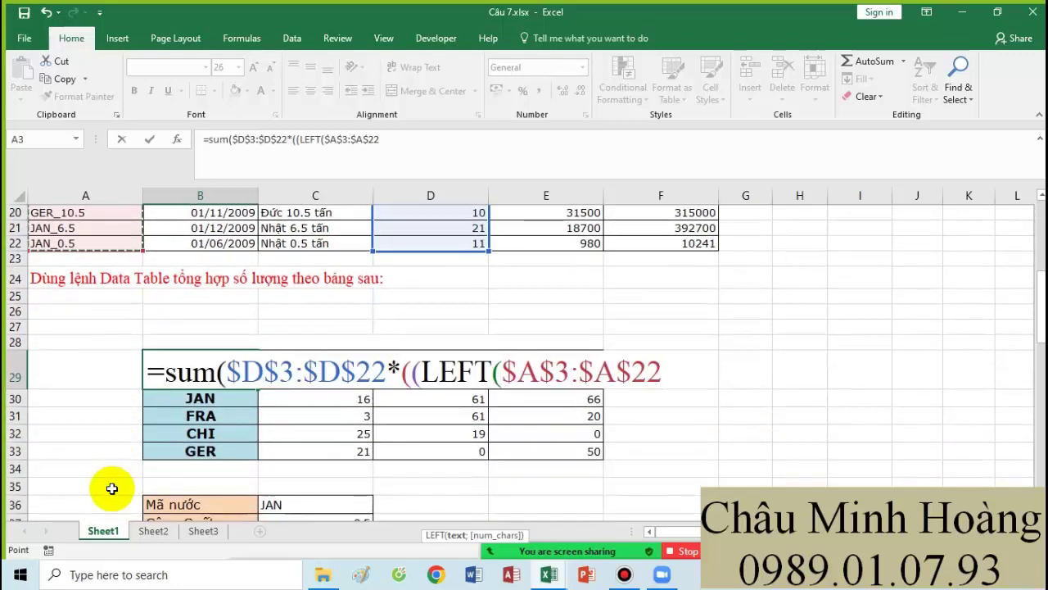
type(";3)=")
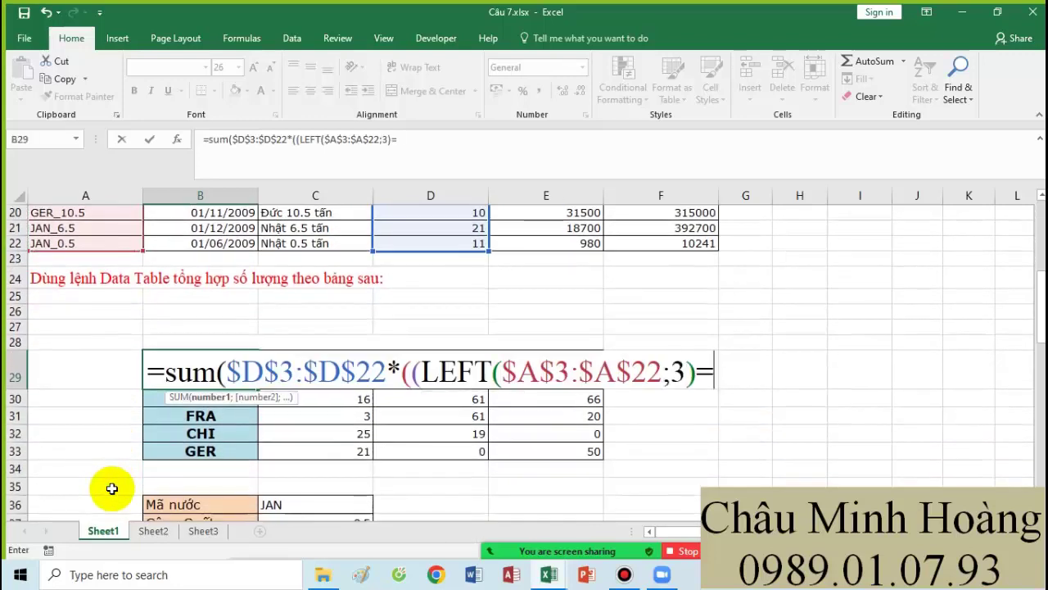
left_click(196, 471)
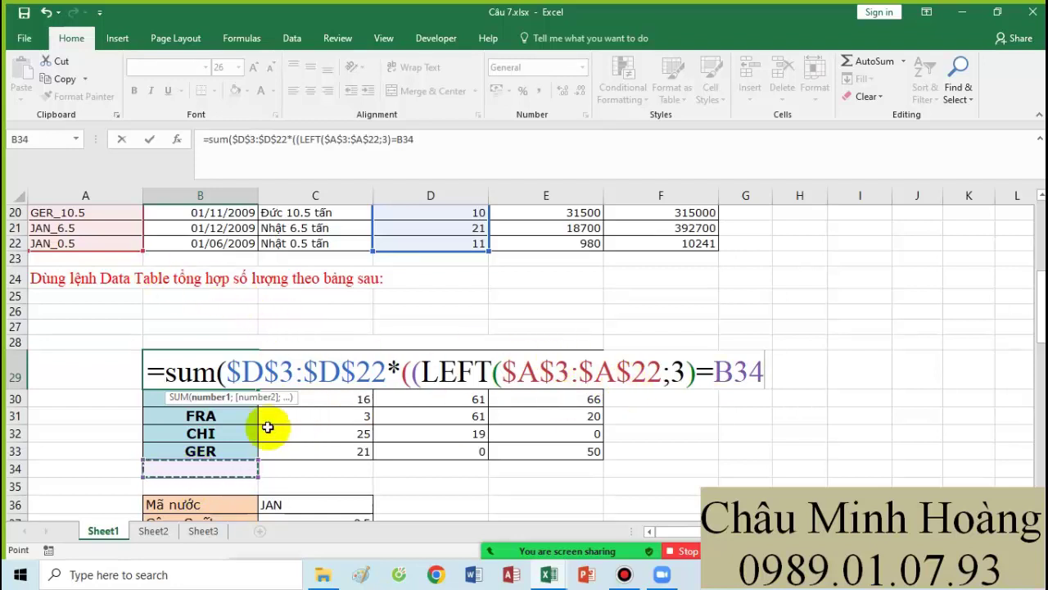
type(")")
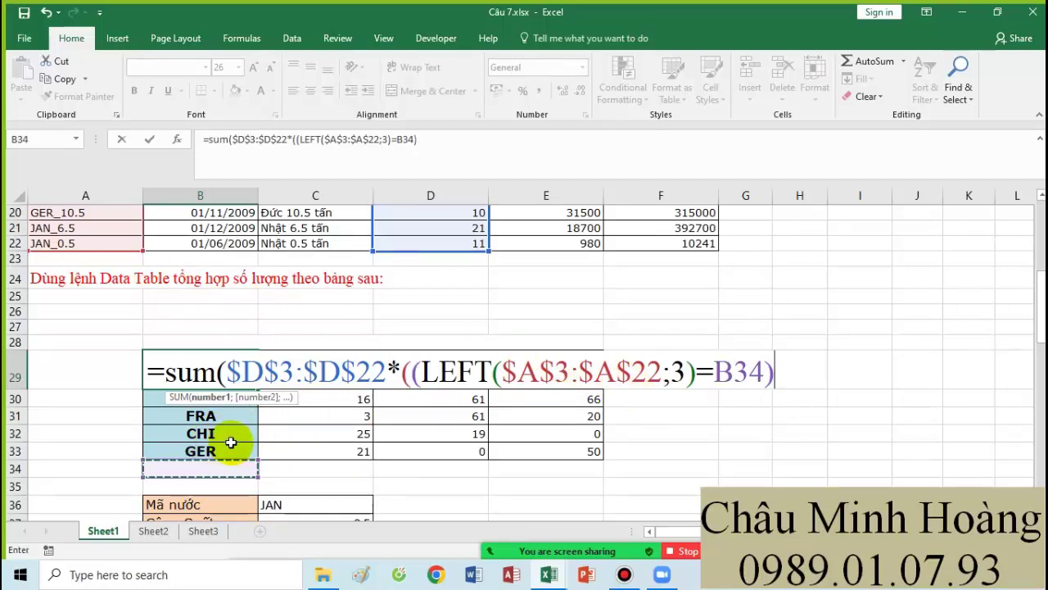
Step: Multiply by a second condition that begins with MID on $A$3:$A$22, starting at character 5
type("*(")
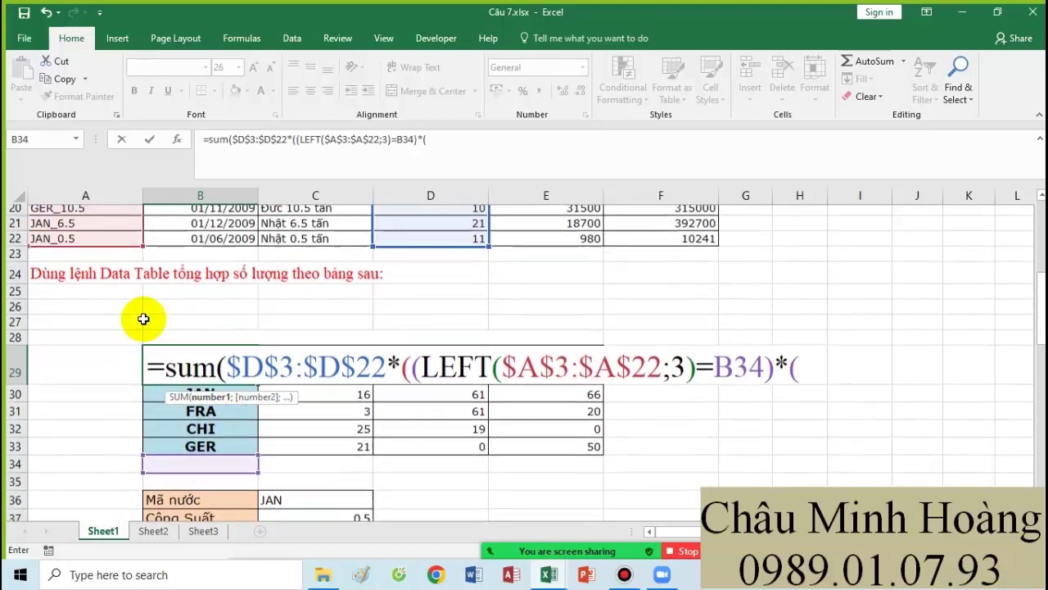
scroll(148, 314, "up", 1)
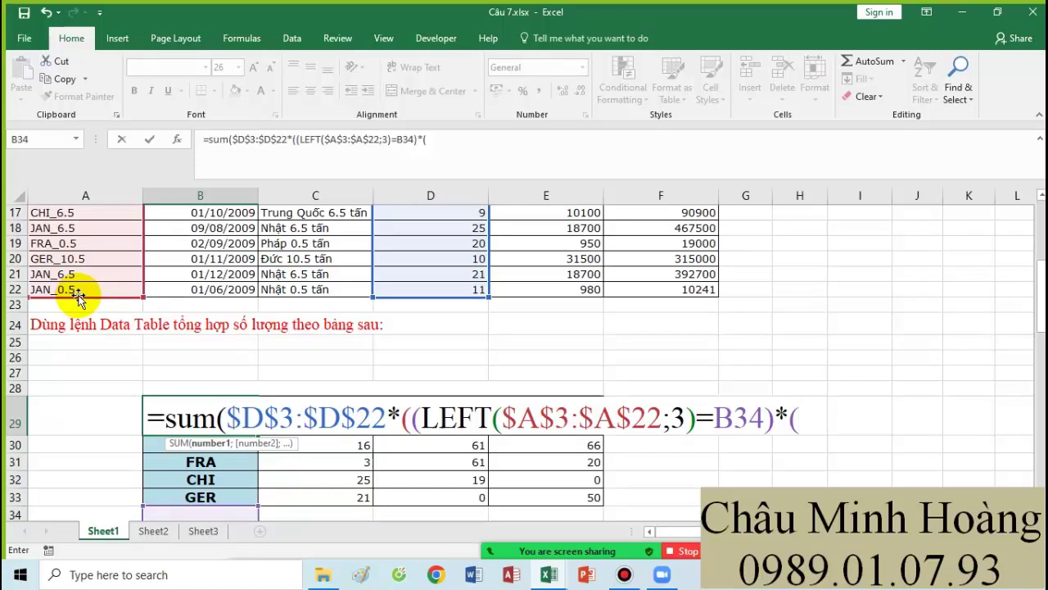
type("mid")
key("Tab")
scroll(86, 282, "up", 5)
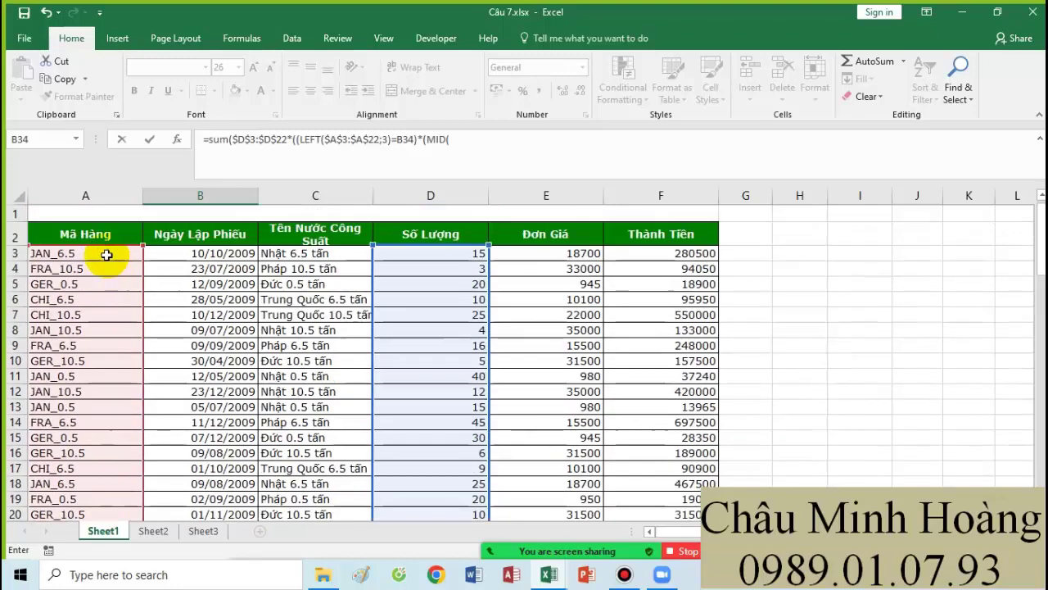
left_click_drag(107, 255, 95, 490)
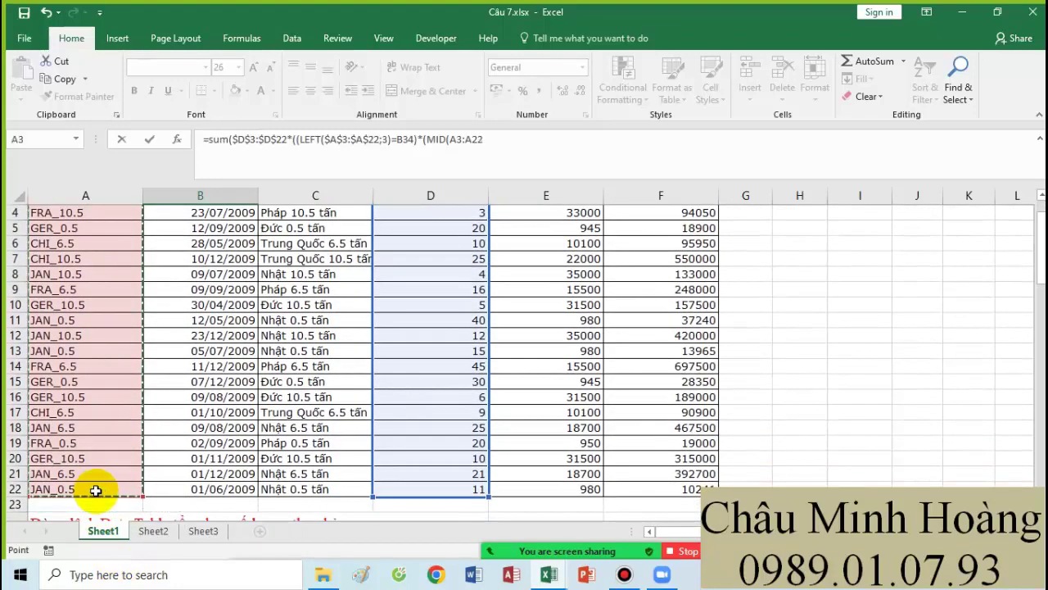
key("F4")
type(";5")
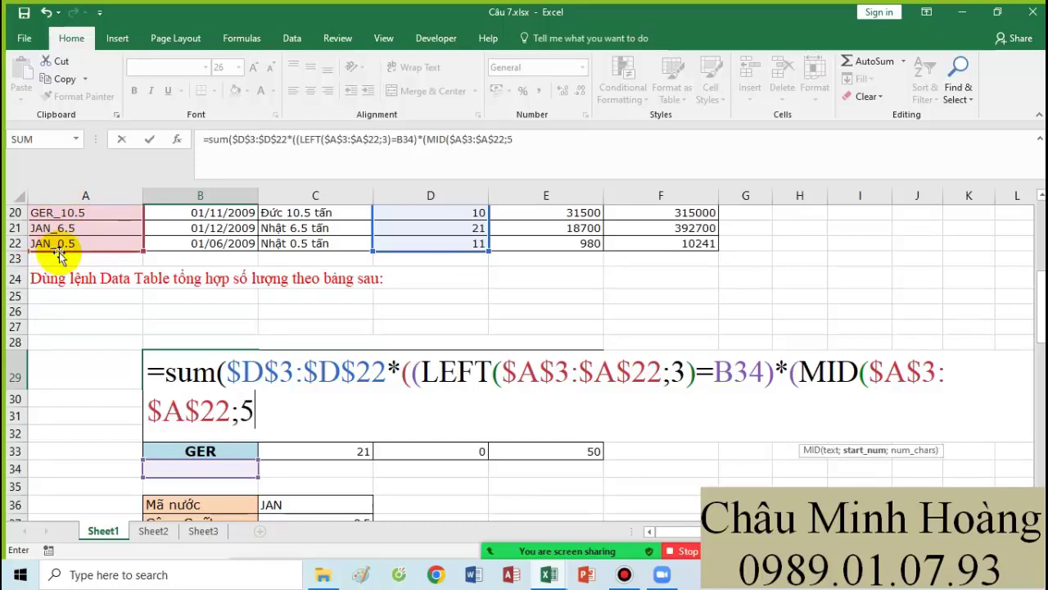
Step: Set the MID character count to LEN($A$3:$A$22)-6, then append &","& after the MID function
type("len(")
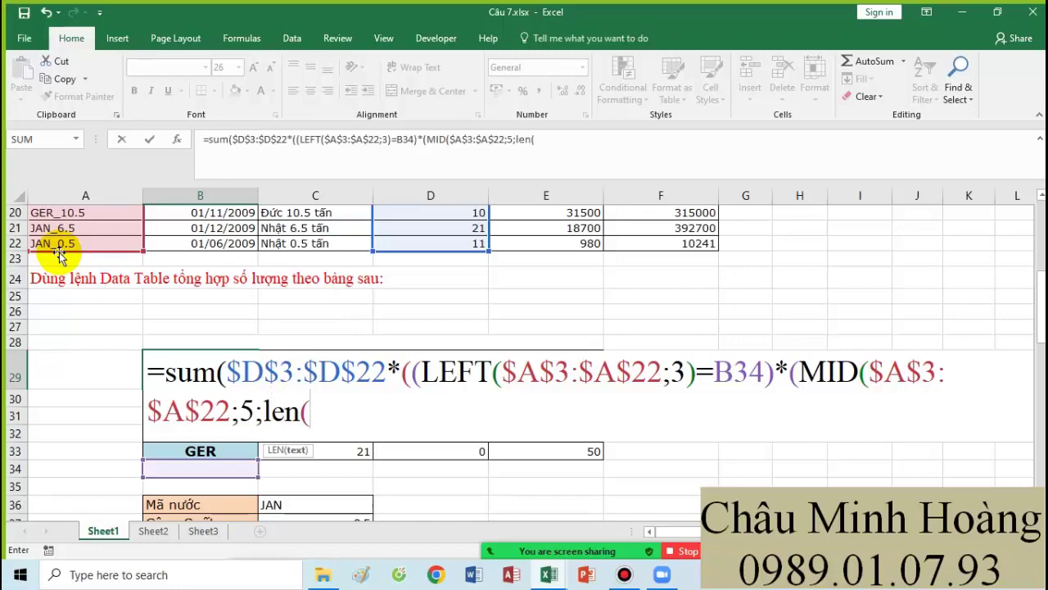
scroll(59, 257, "up", 6)
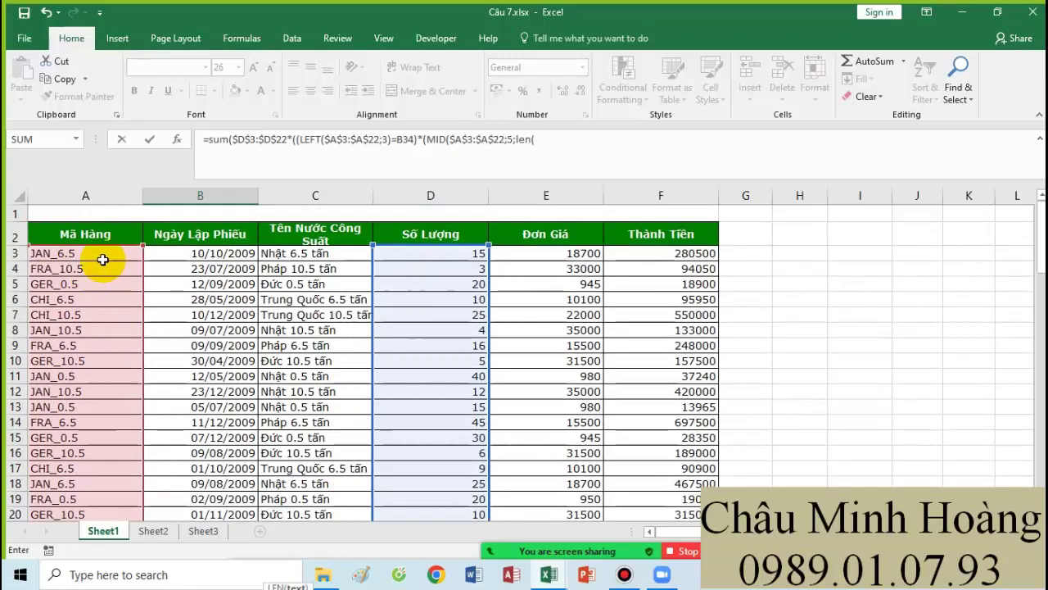
left_click_drag(103, 257, 98, 497)
scroll(95, 494, "down", 5)
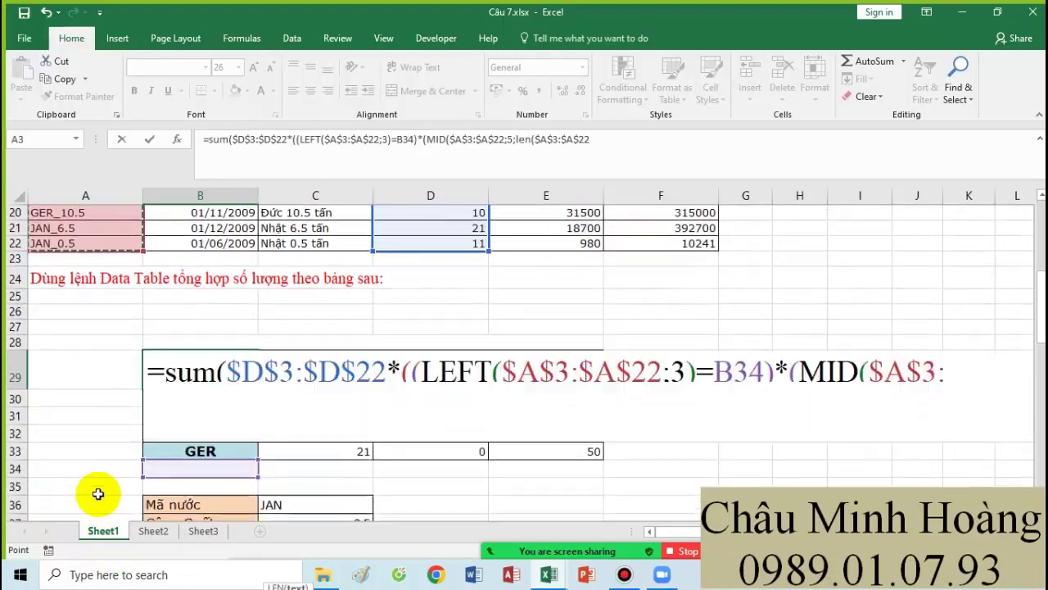
key("F4")
type(")-")
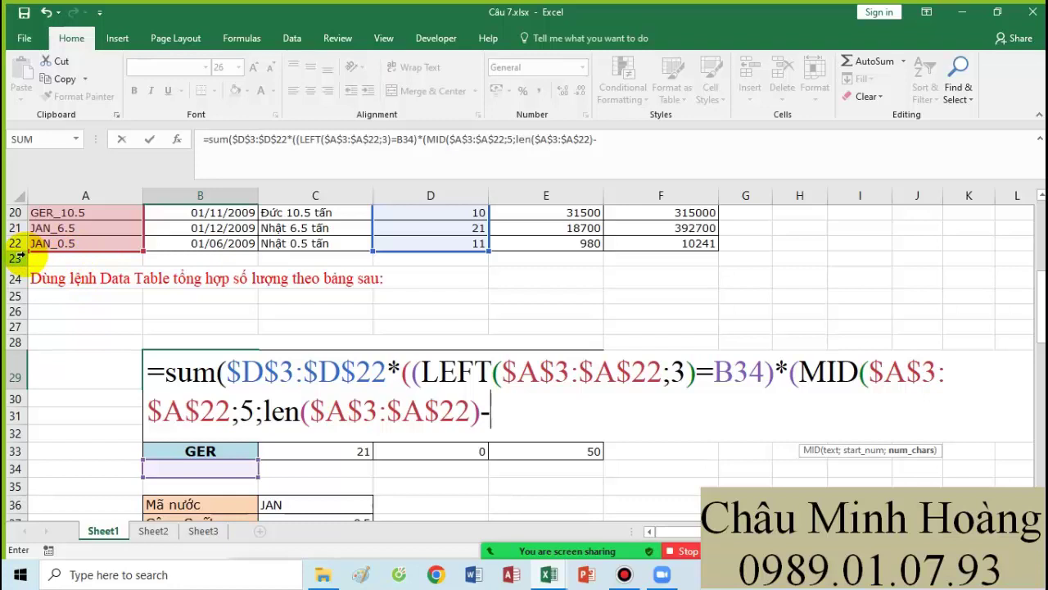
type(")&\",\"&ri")
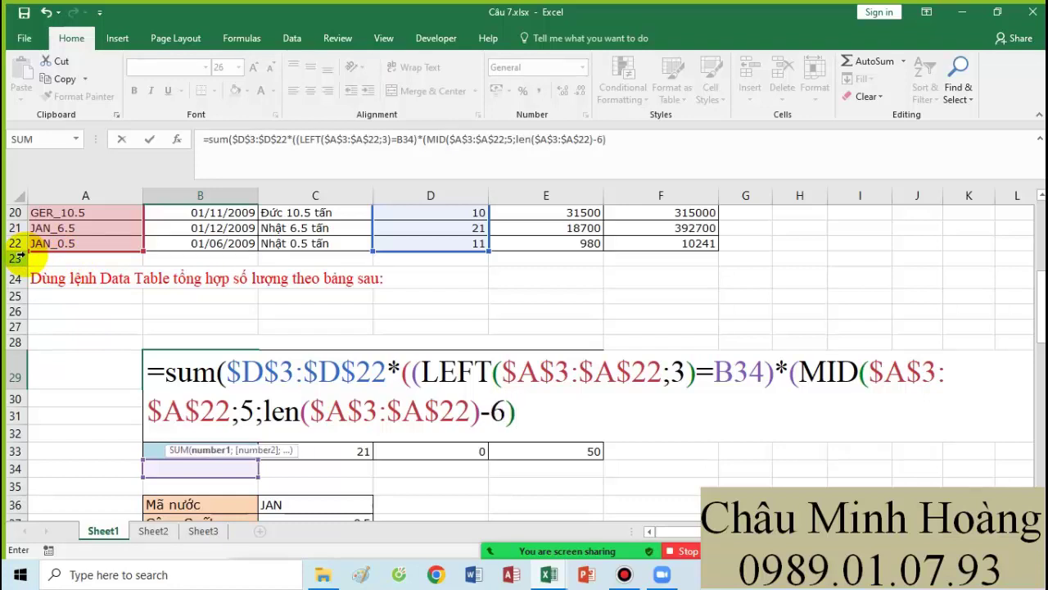
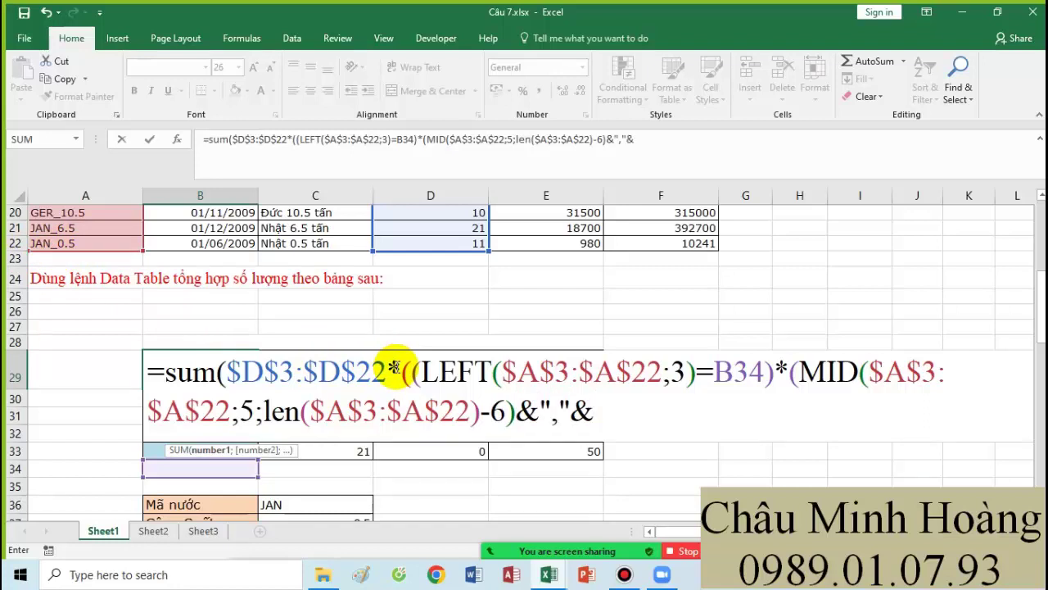
Step: Append RIGHT($A$3:$A$22;1) after the joined comma so the capacity's last digit follows it
type("ri")
key("Tab")
scroll(386, 386, "up", 6)
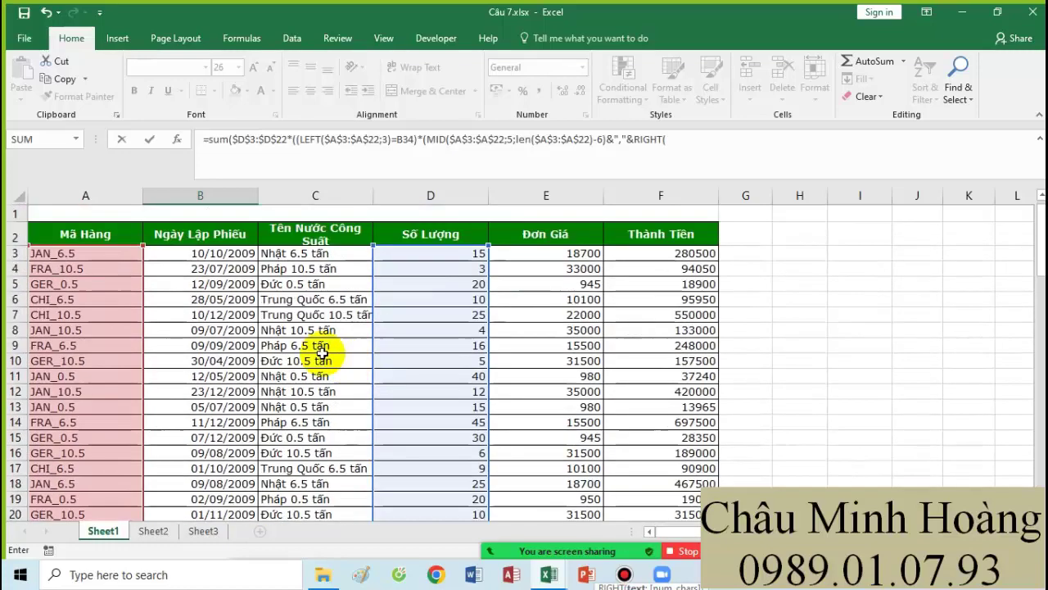
left_click(123, 256)
scroll(123, 327, "down", 4)
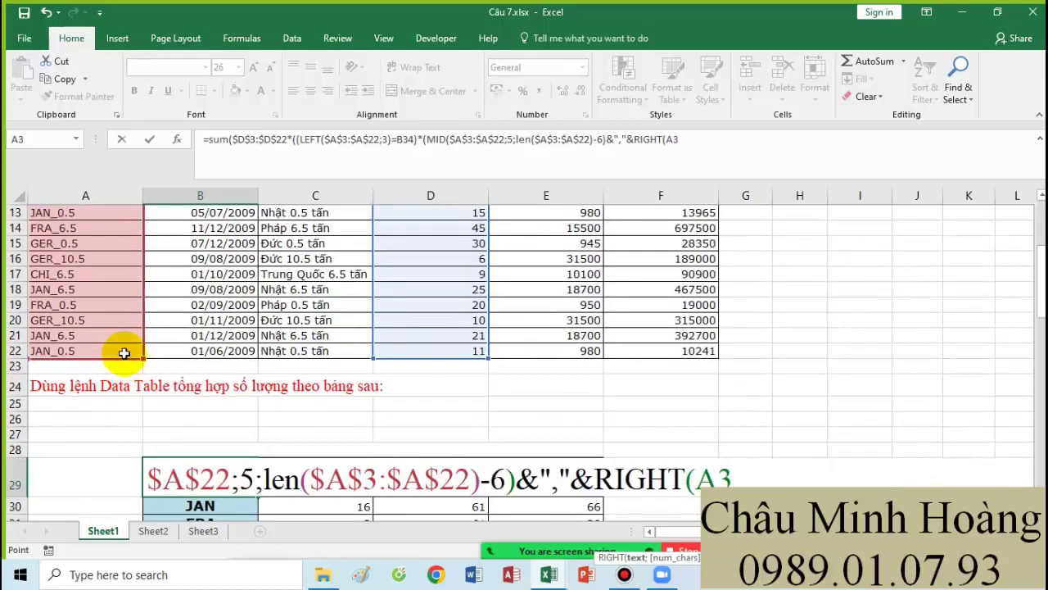
left_click_drag(123, 353, 125, 352)
key("F4")
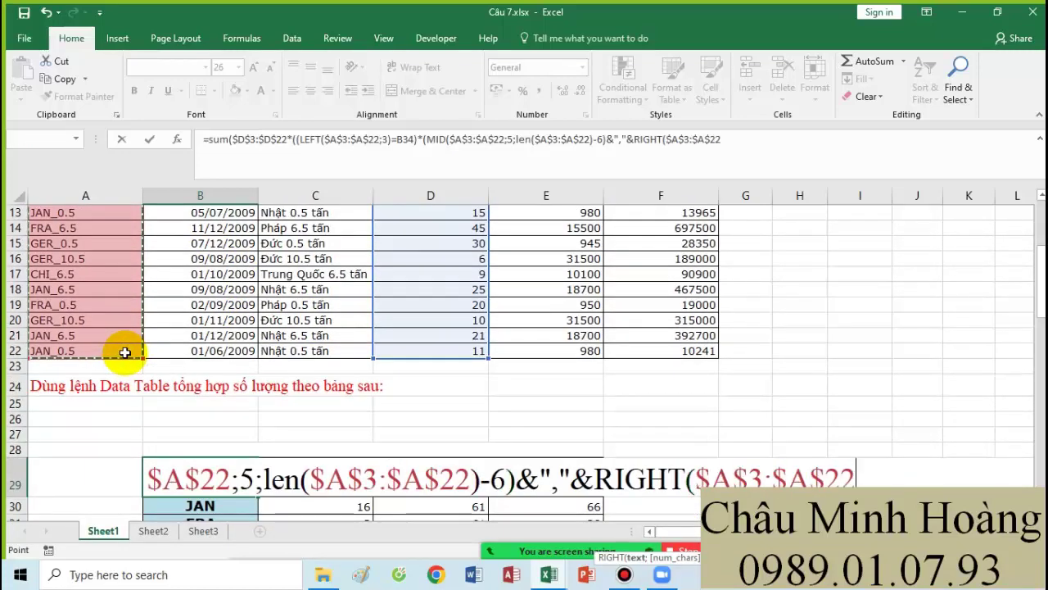
type(";1)")
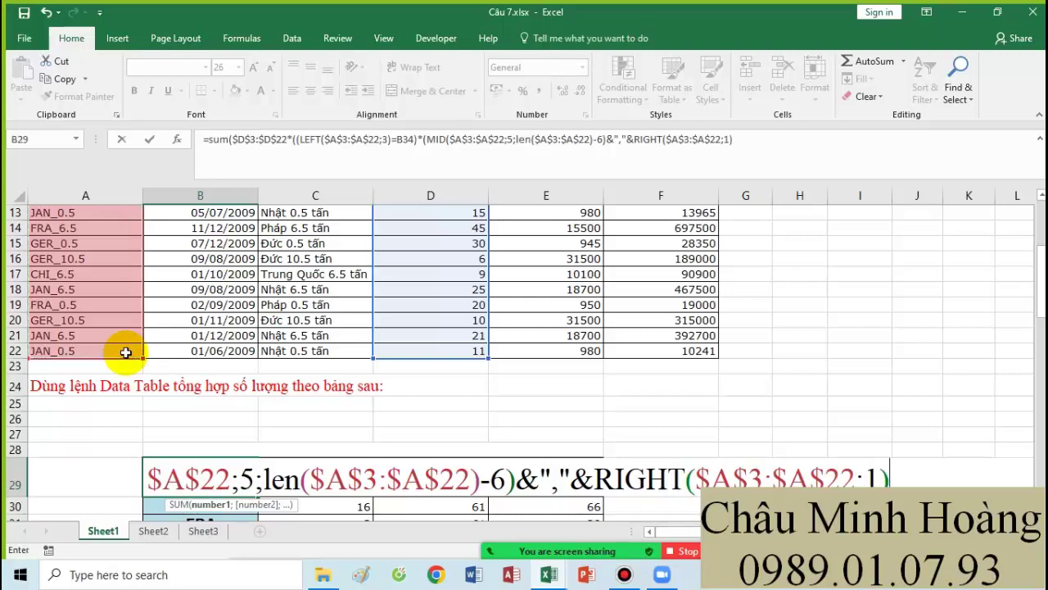
Step: Wrap the whole text expression from MID through RIGHT in a VALUE function
scroll(200, 364, "down", 2)
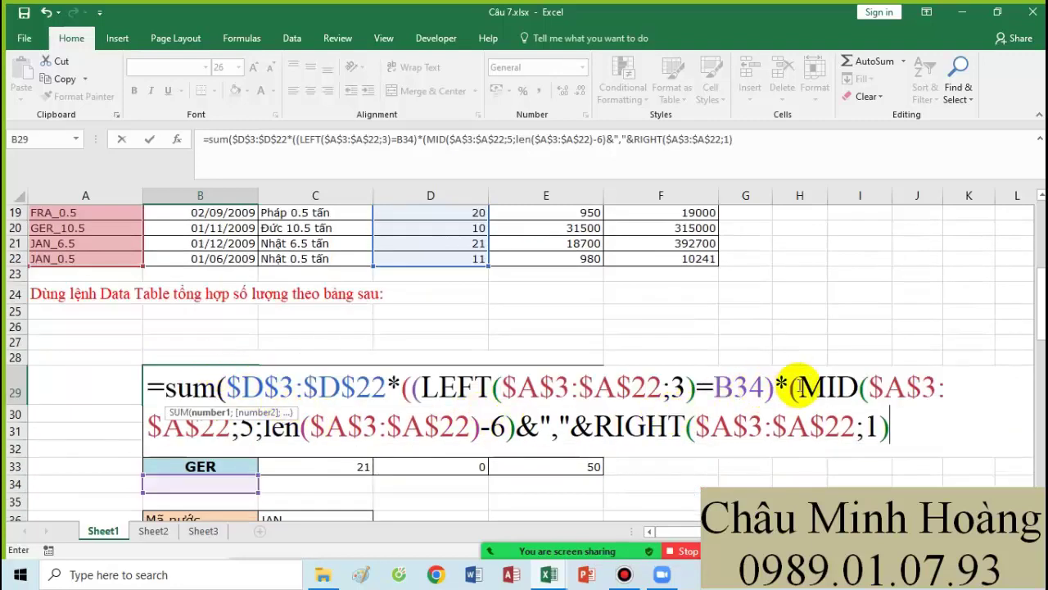
left_click_drag(799, 386, 893, 427)
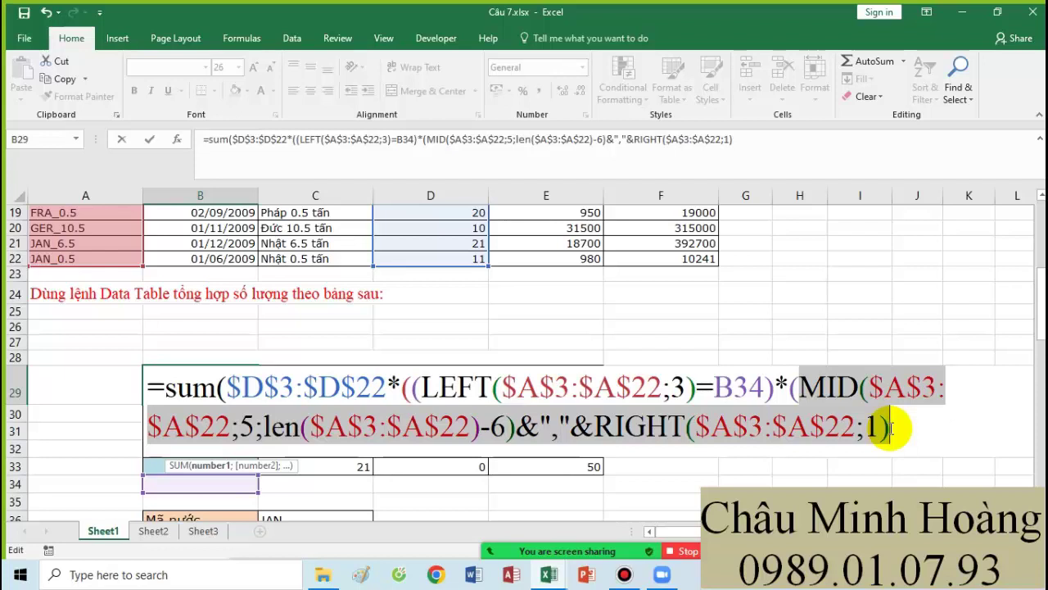
left_click(799, 386)
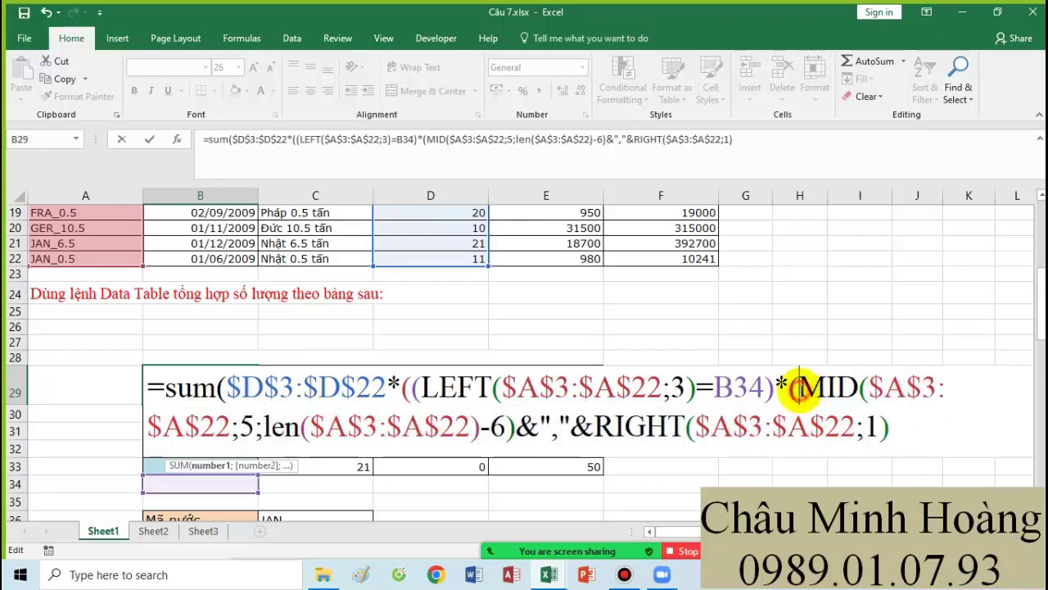
type("va")
key("Tab")
left_click(969, 432)
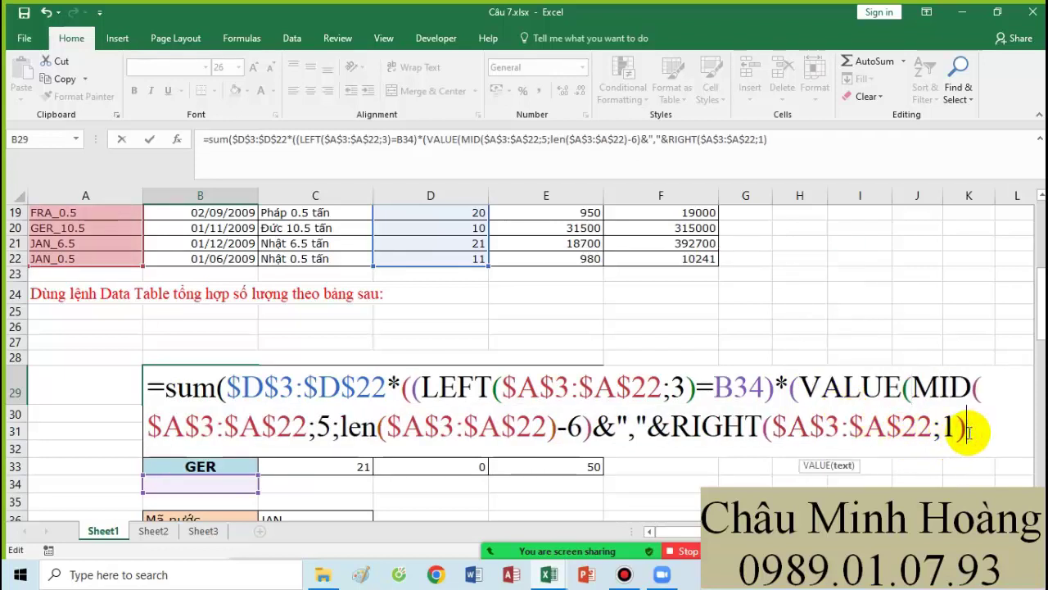
key("Right")
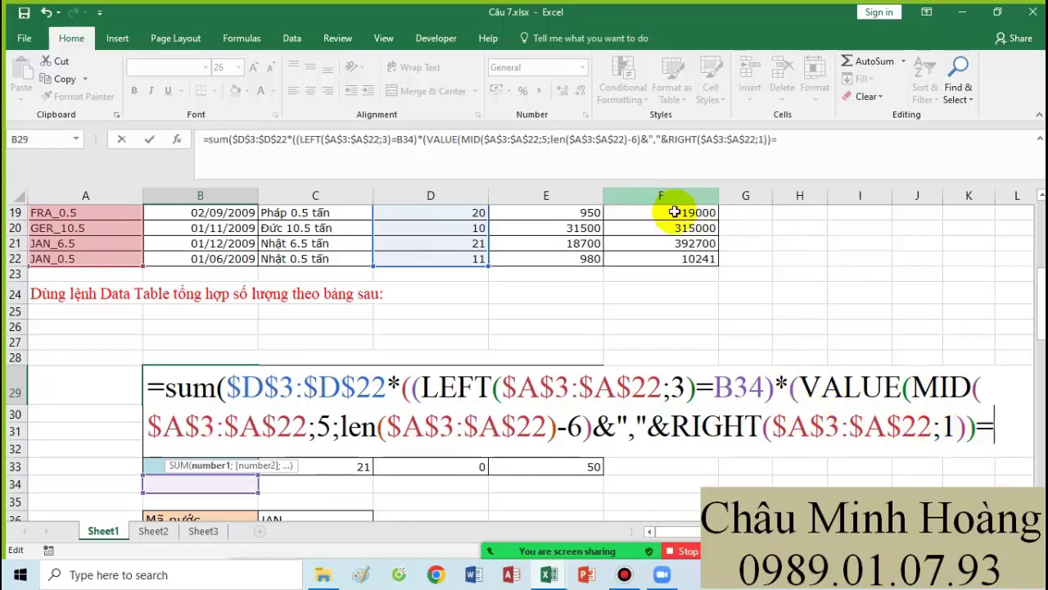
Step: Compare the VALUE result with F29, close all parentheses and enter B29 as an array formula
type("=F29")
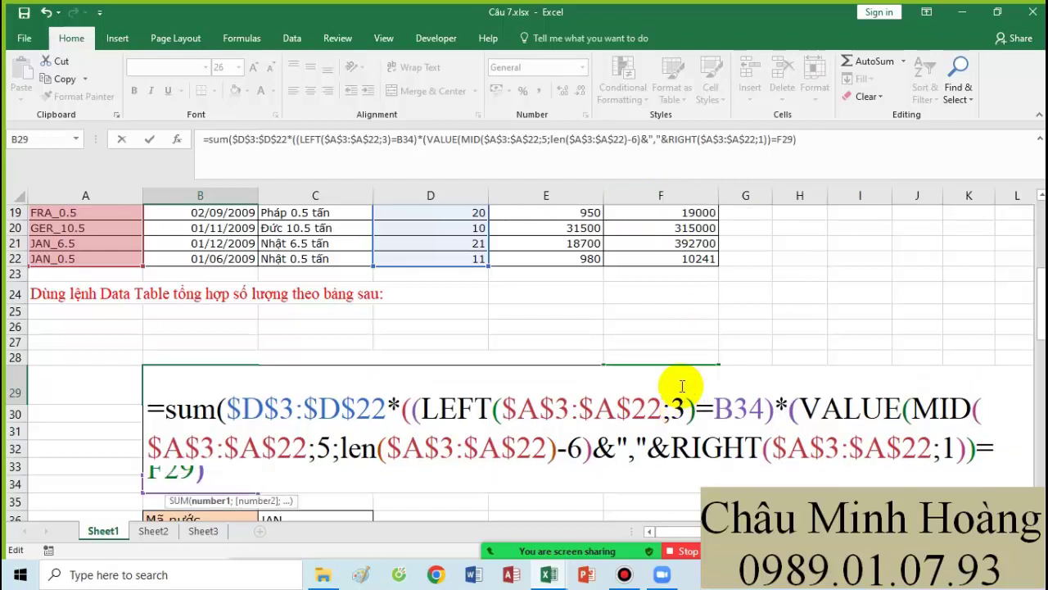
type(")")
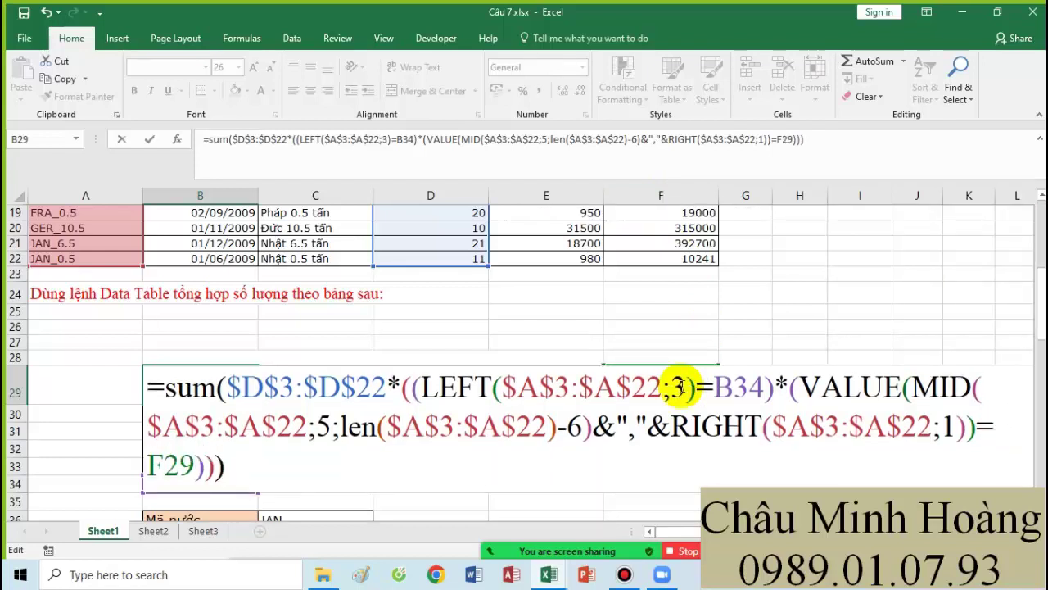
key("ctrl+shift+Return")
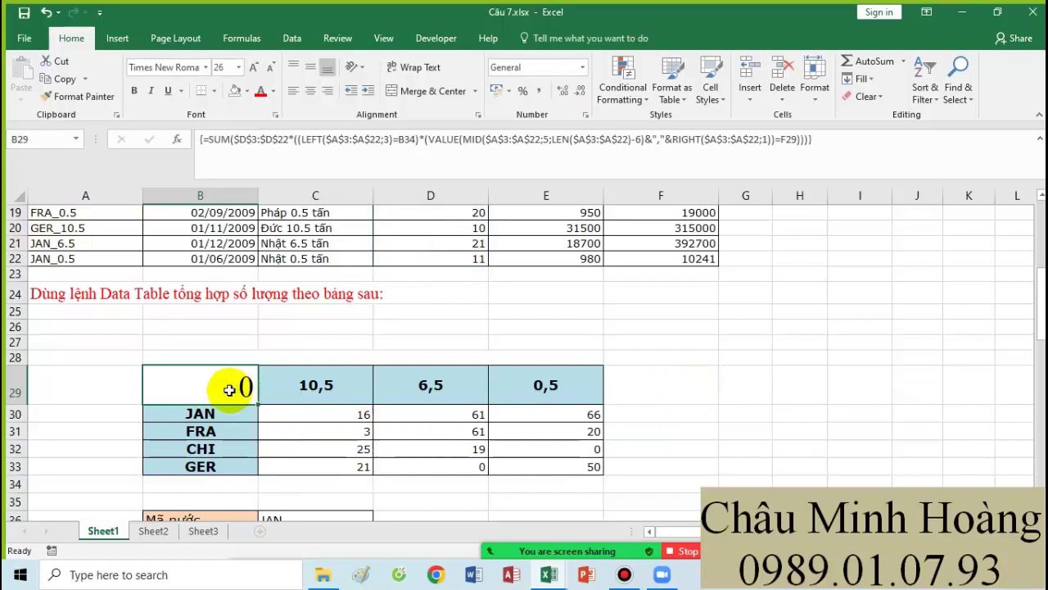
Step: Create a what-if data table on B29:E33 with F29 as row input cell and B34 as column input cell
left_click_drag(235, 382, 567, 466)
left_click(291, 37)
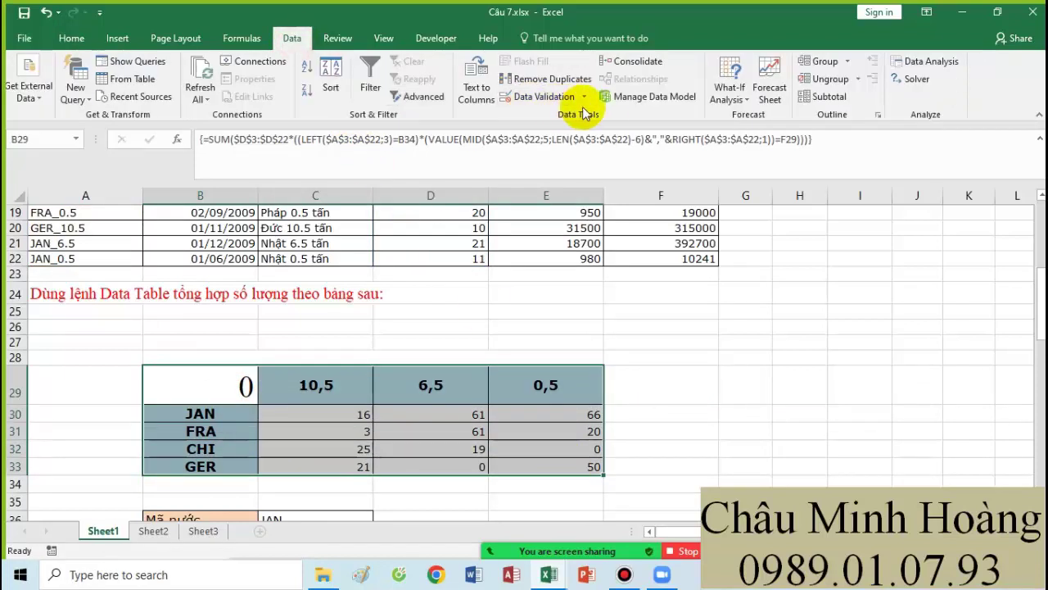
left_click(729, 87)
left_click(751, 154)
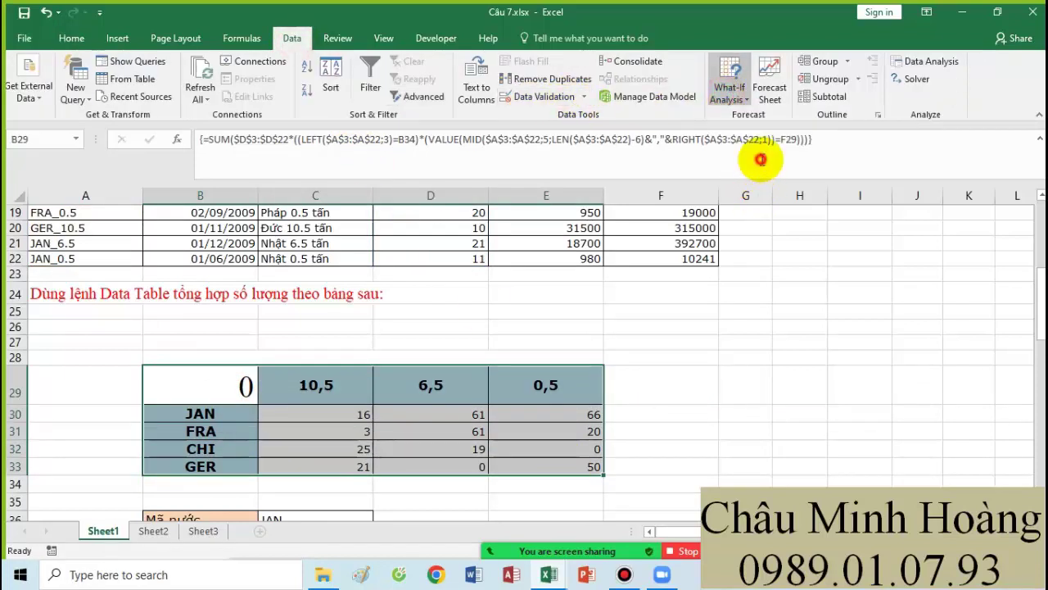
left_click(656, 386)
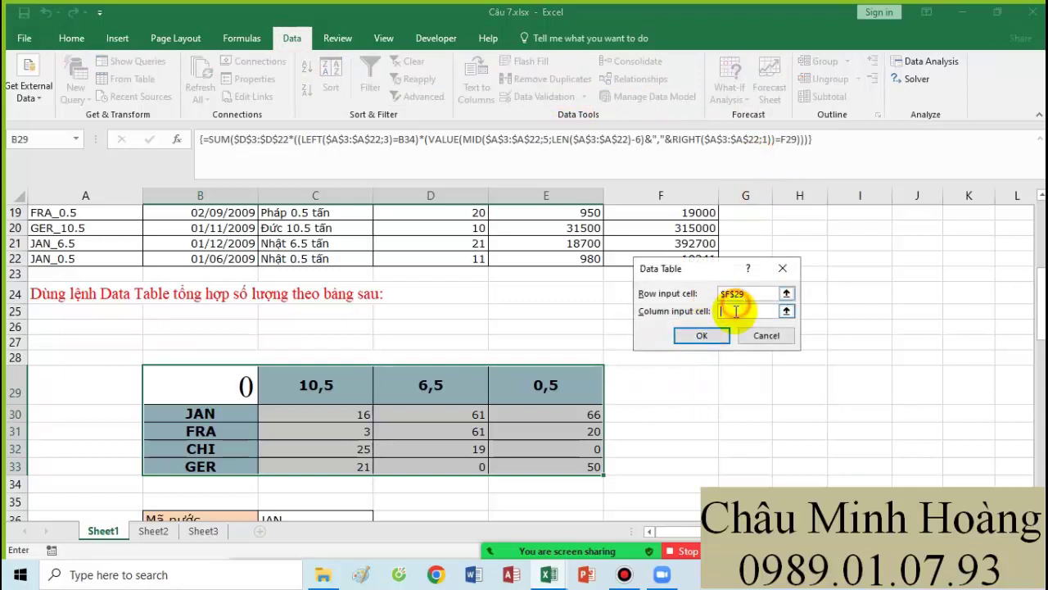
left_click(732, 310)
left_click(233, 484)
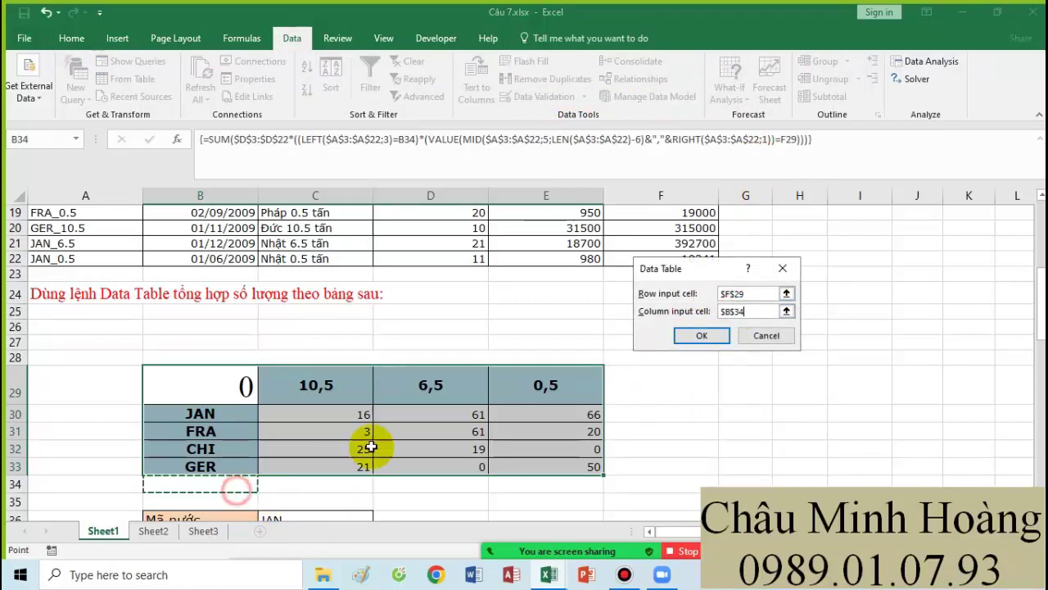
left_click(696, 335)
Step: Copy the SUM formula text from B29 without its leading equals sign, leaving the cell unchanged
double_click(236, 383)
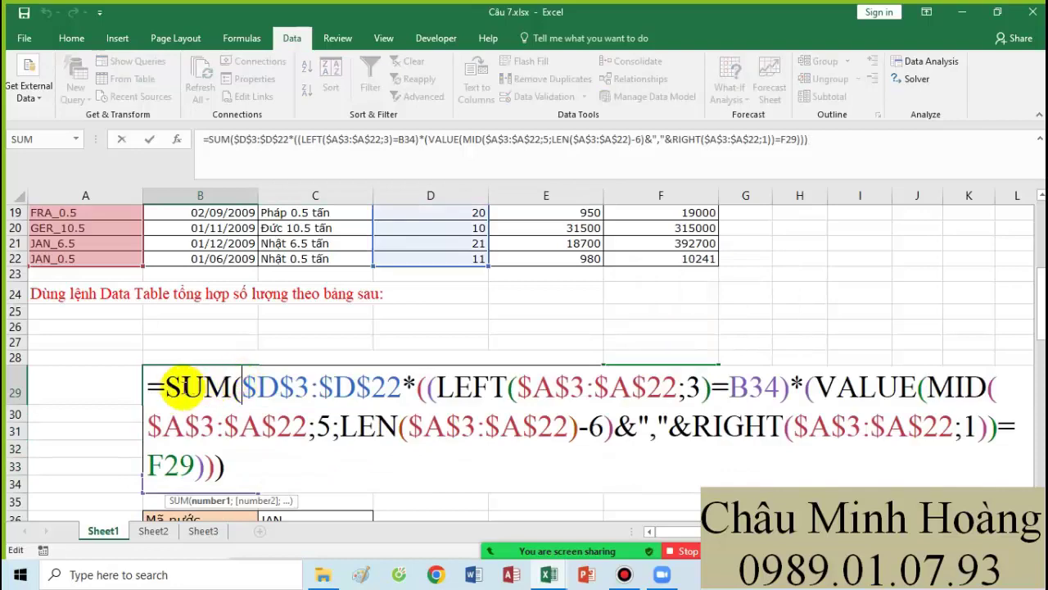
left_click_drag(167, 389, 241, 481)
key("ctrl+c")
key("Escape")
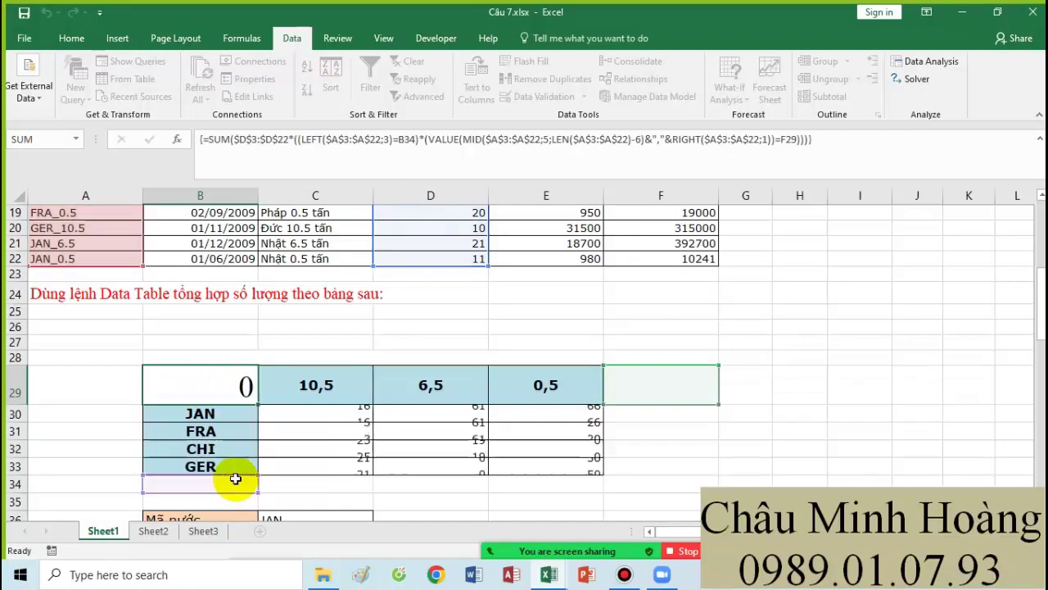
Step: Paste the copied SUM text into A43, put an equals sign before it and enter it as a formula
scroll(234, 475, "down", 6)
left_click(83, 356)
double_click(83, 356)
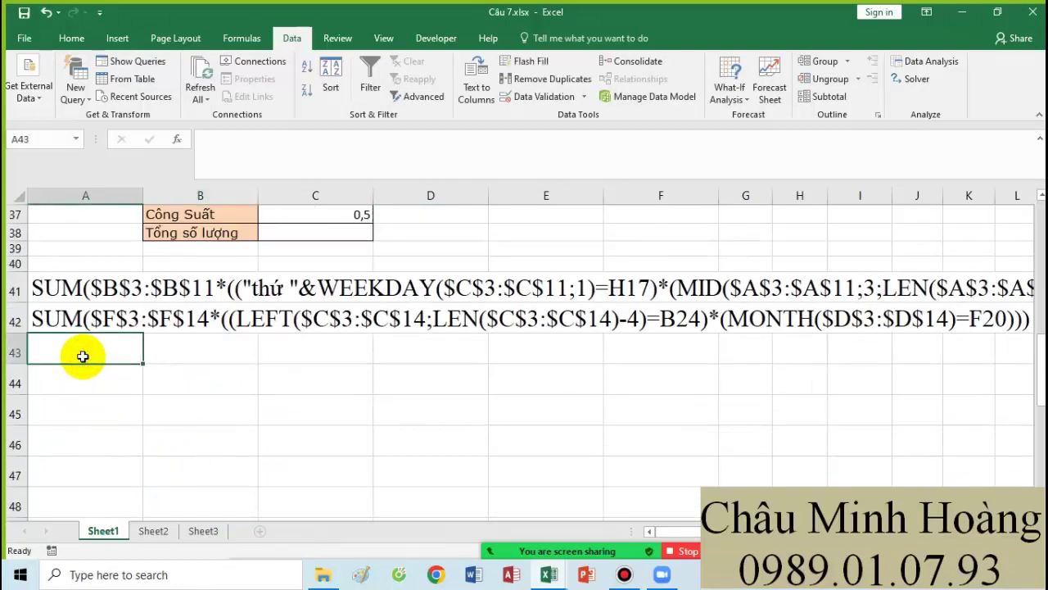
key("ctrl+v")
type("=")
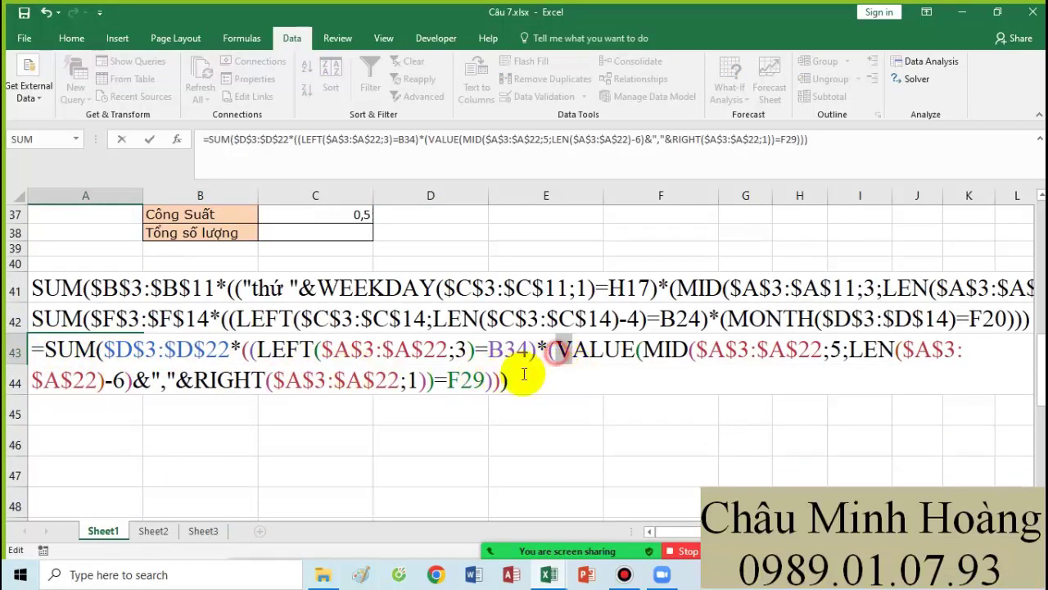
left_click_drag(551, 351, 435, 380)
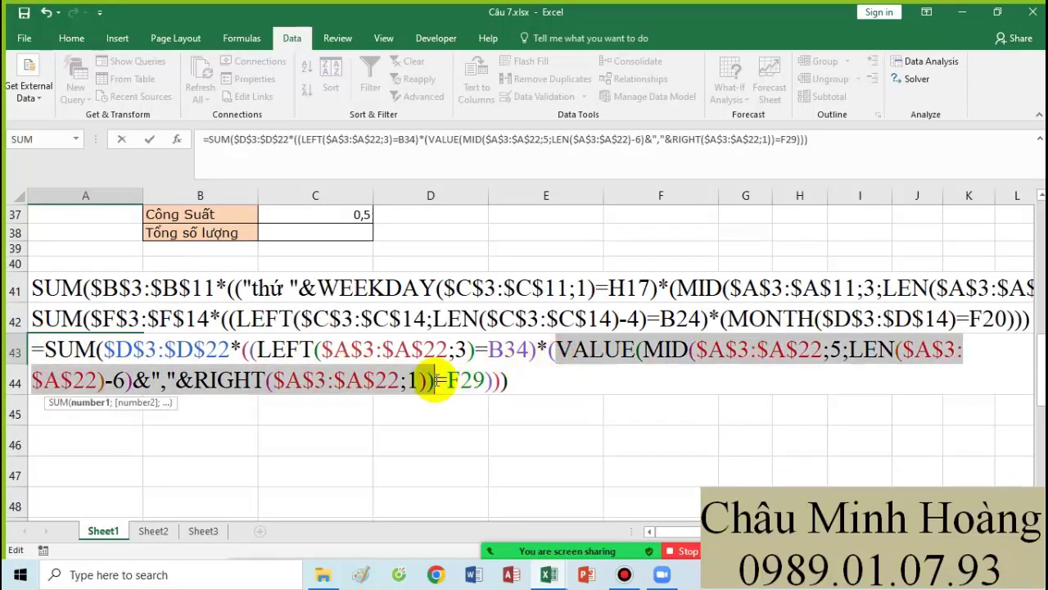
key("ctrl+Return")
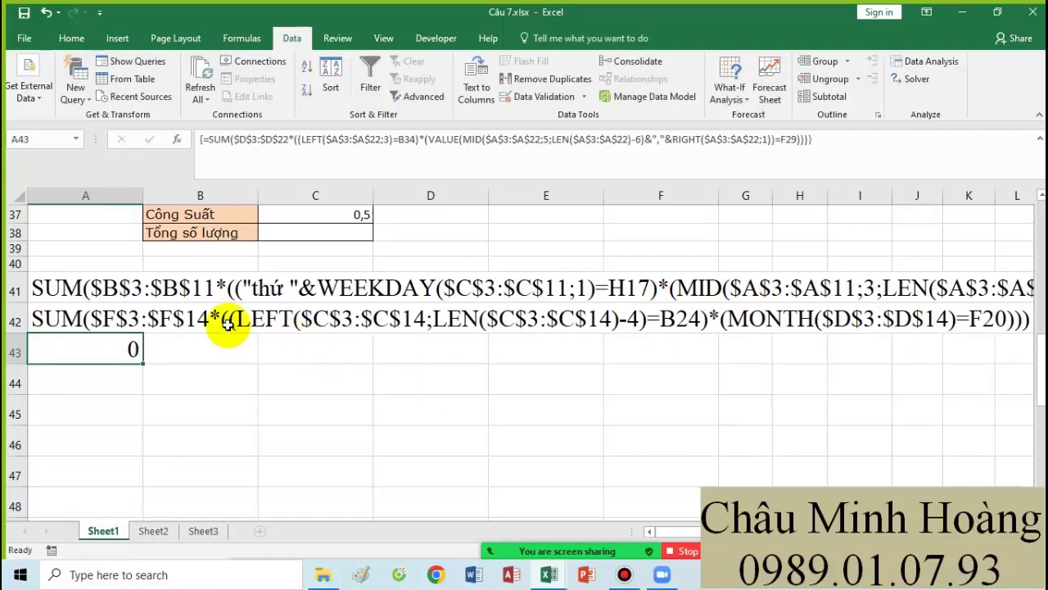
Step: Reduce the font size of the formula notes in A41:A42 to 18
left_click_drag(58, 298, 57, 321)
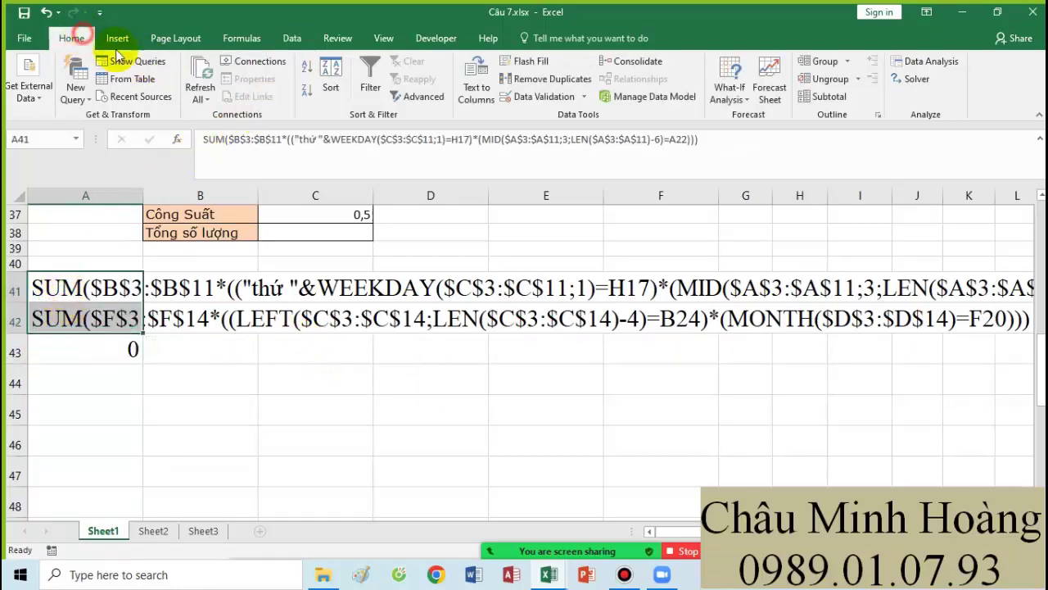
left_click(71, 38)
left_click(272, 68)
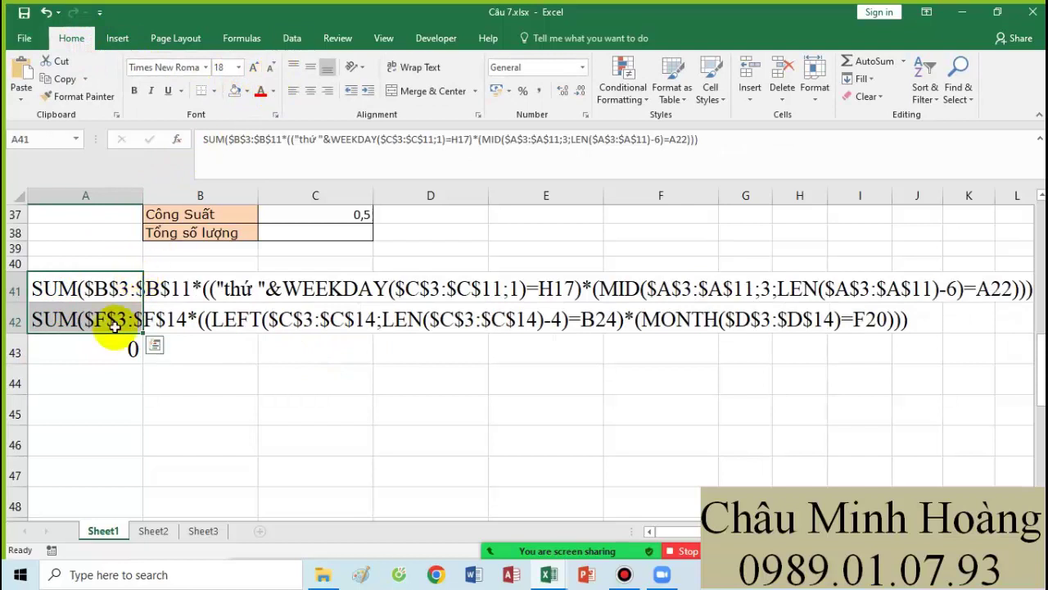
Step: Open the formula in A43 and highlight its arguments from $D$3:$D$22 through F29 for review
left_click(103, 347)
double_click(97, 350)
left_click_drag(96, 351, 478, 392)
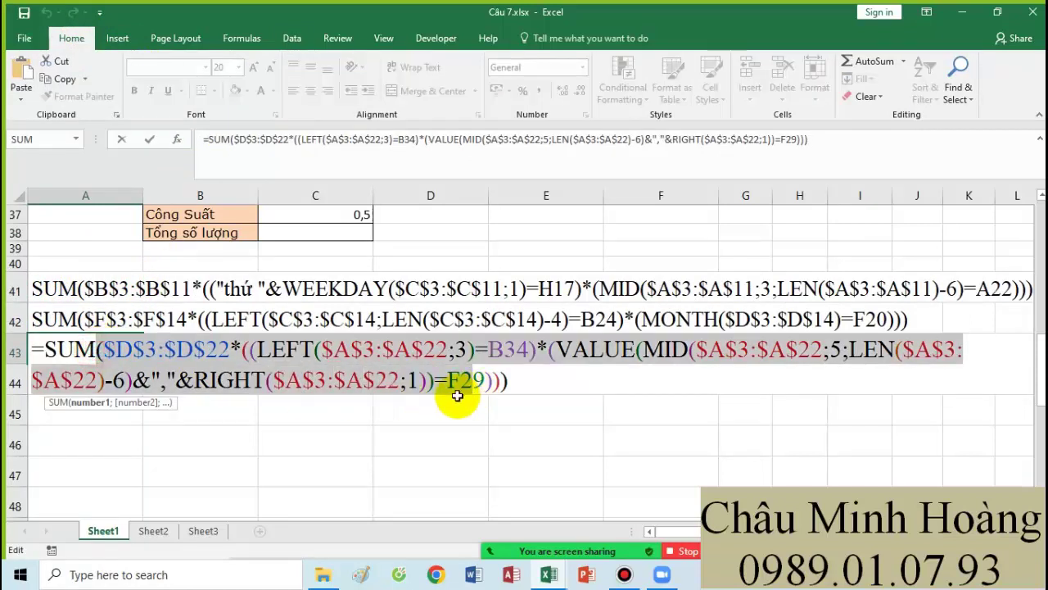
Step: Switch to the Lenh Table.xlsx workbook and set the font size of formula cell B18 on sheet Đề 1 to 26
mouse_move(624, 577)
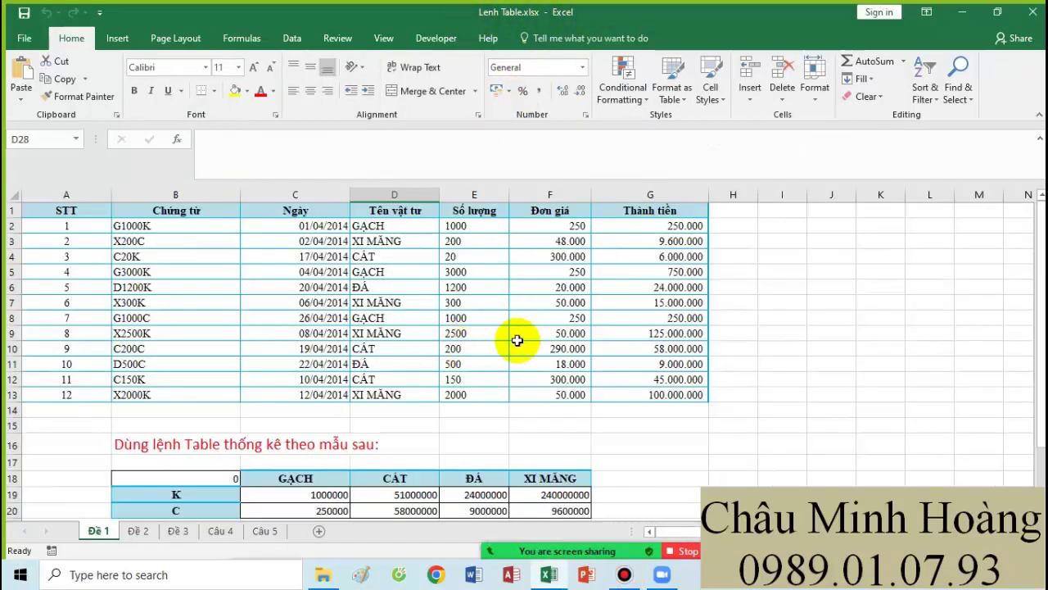
scroll(422, 367, "down", 2)
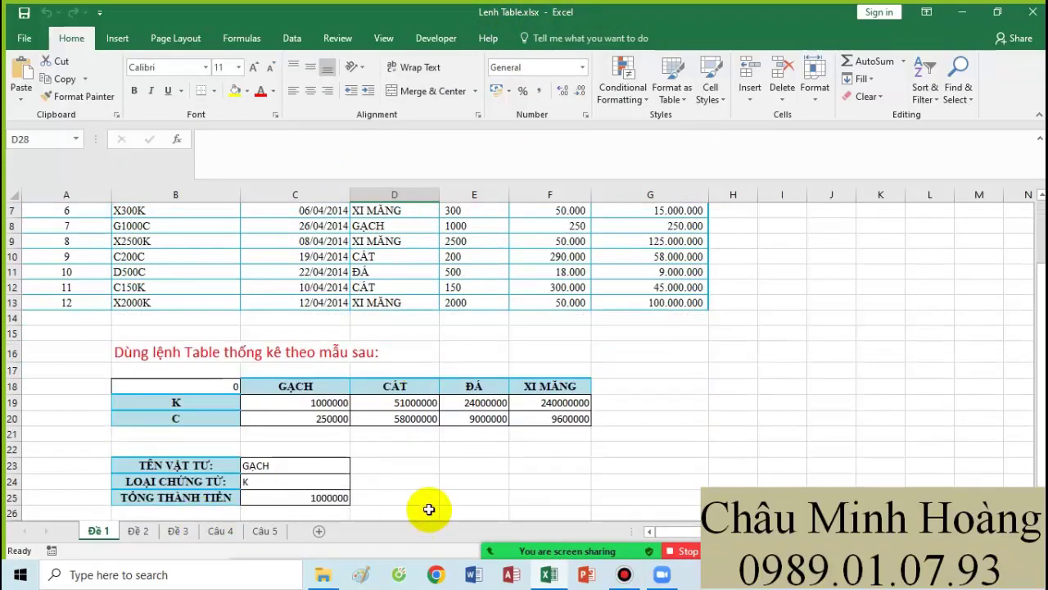
left_click(218, 387)
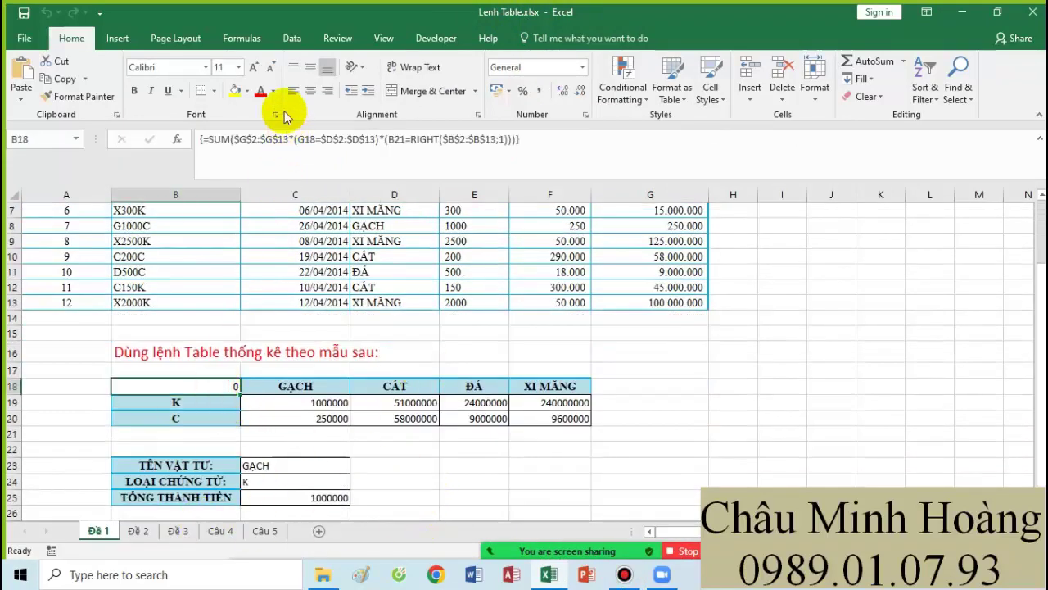
left_click(239, 67)
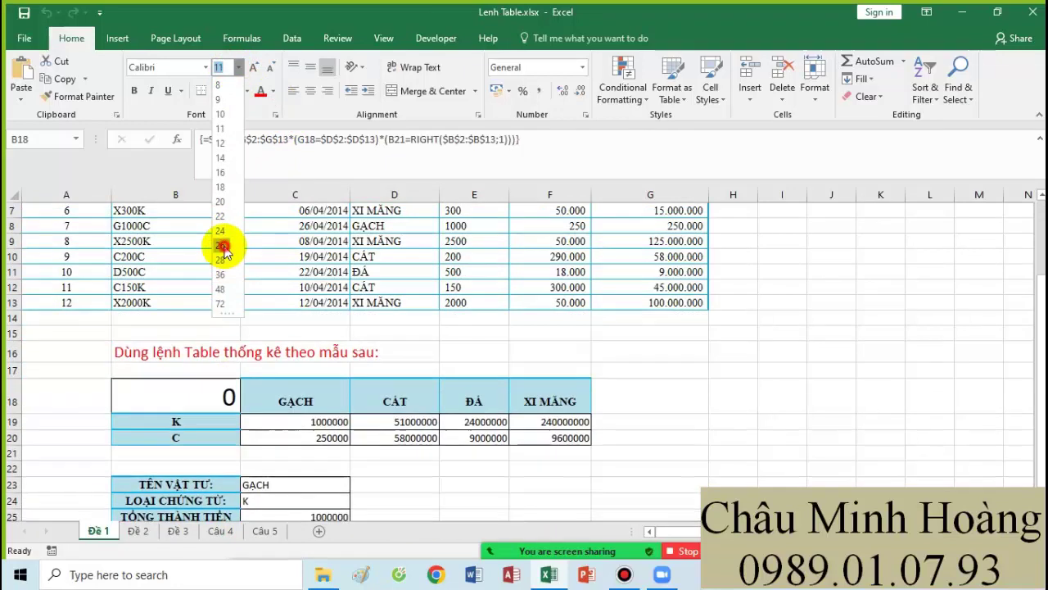
left_click(219, 245)
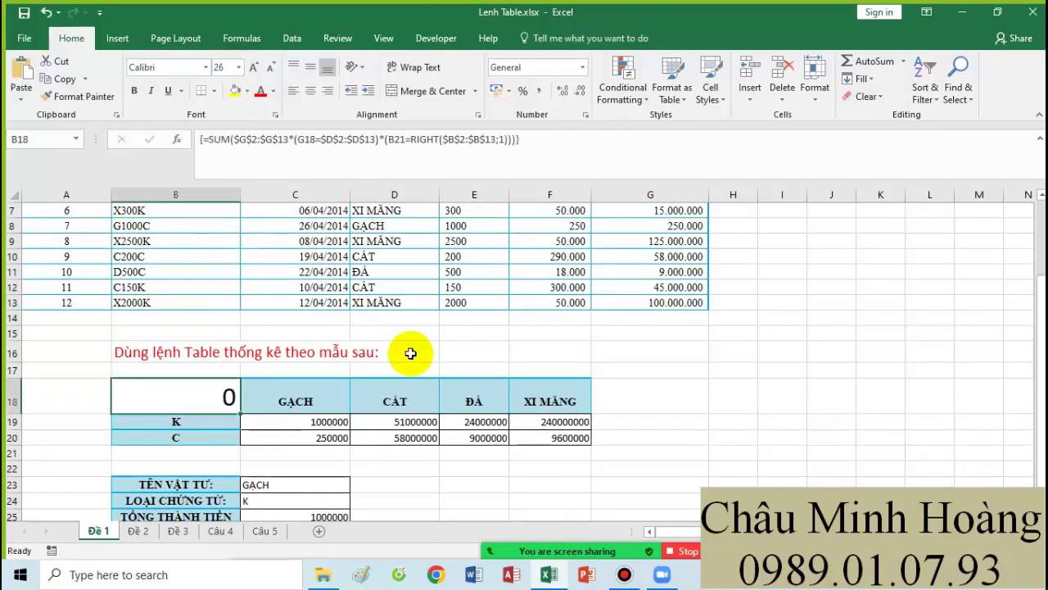
Step: Open the array formula in B18, review its $G$2:$G$13 sum range and insert an extra opening parenthesis before the G18 condition
double_click(182, 393)
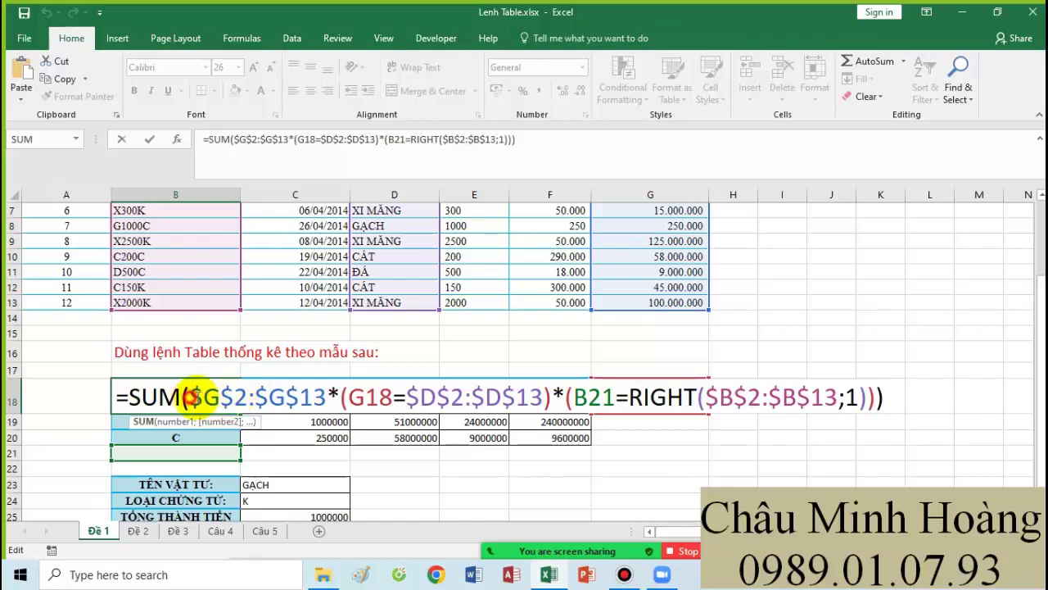
left_click_drag(191, 396, 312, 383)
scroll(624, 288, "up", 2)
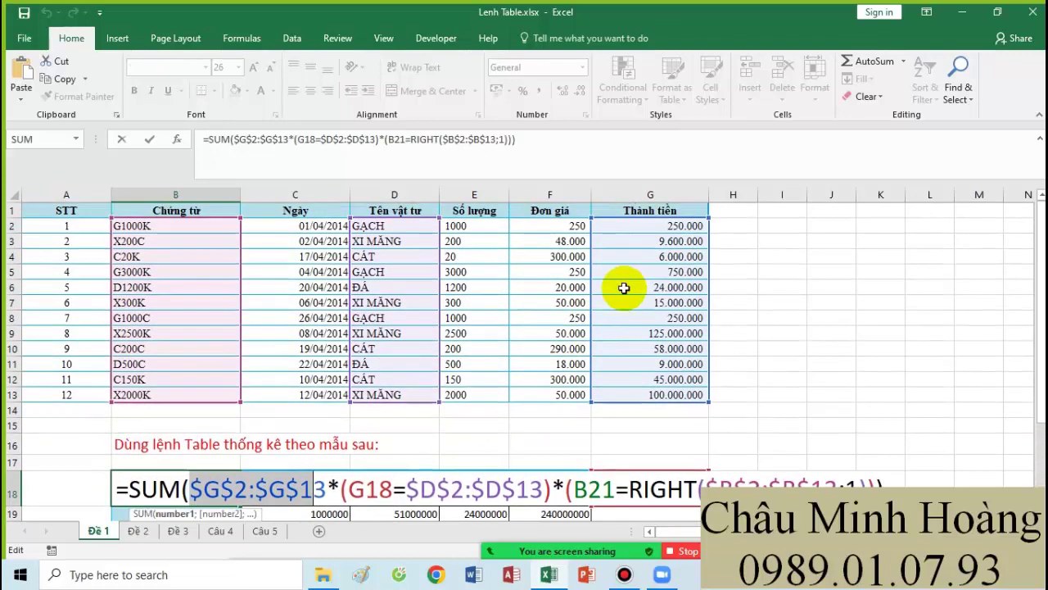
scroll(635, 323, "down", 2)
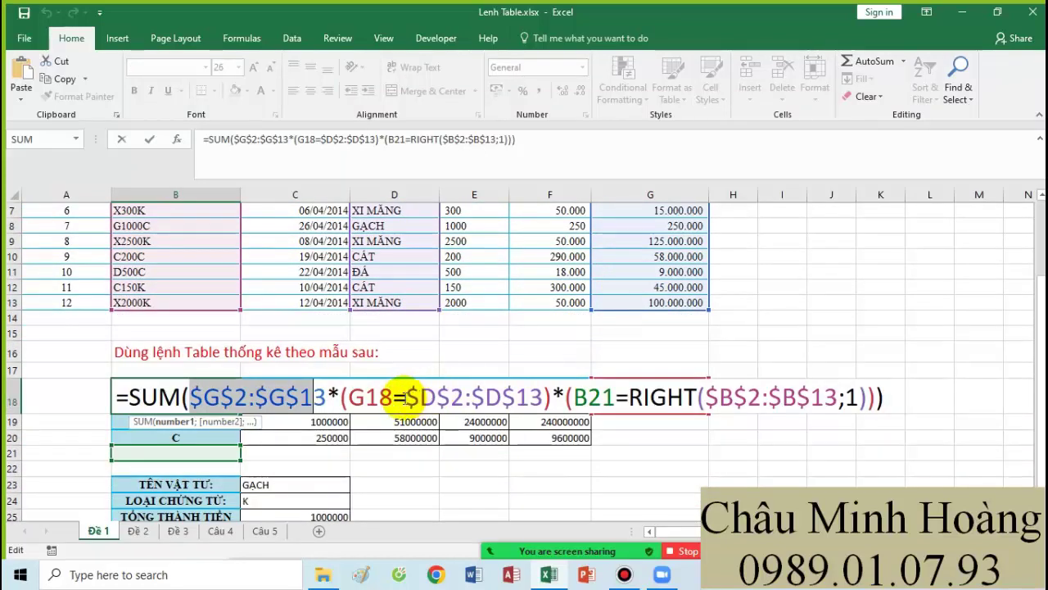
left_click(343, 395)
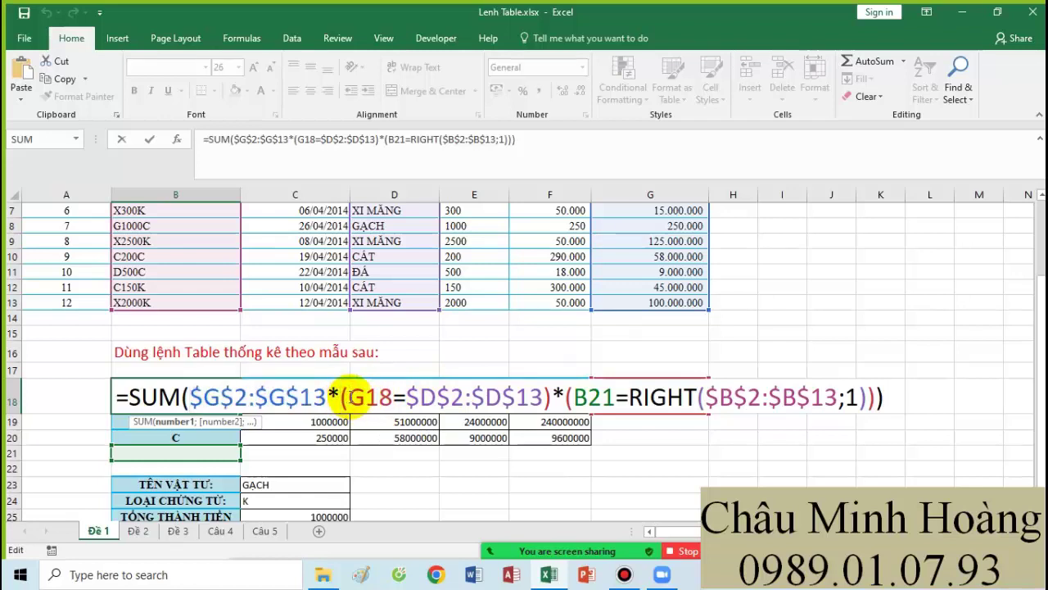
type("(")
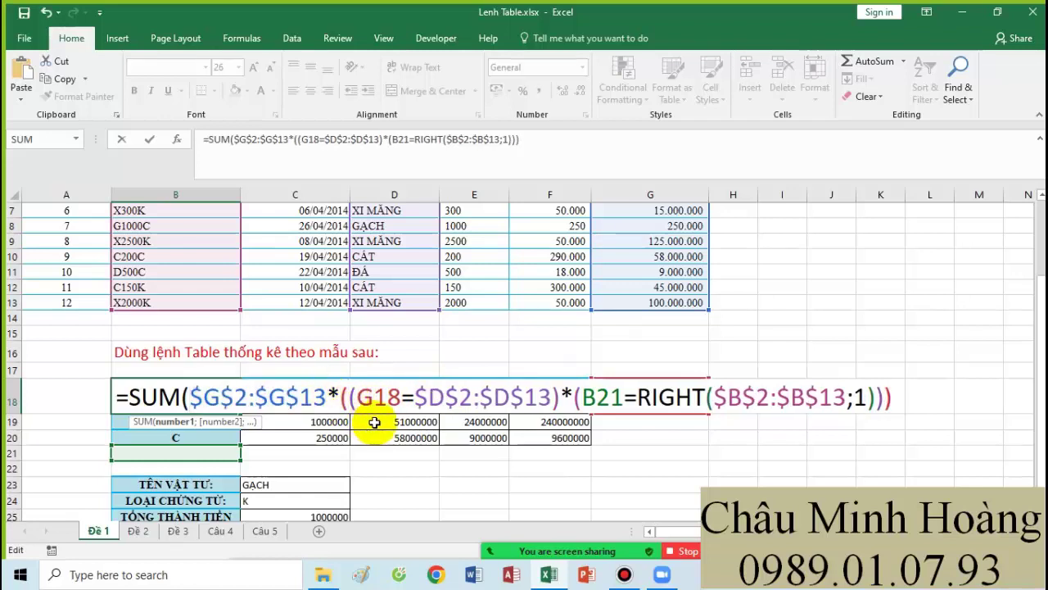
Step: Remove G18= from the first condition of the B18 formula and add an equals sign after $D$2:$D$13
left_click_drag(354, 398, 539, 397)
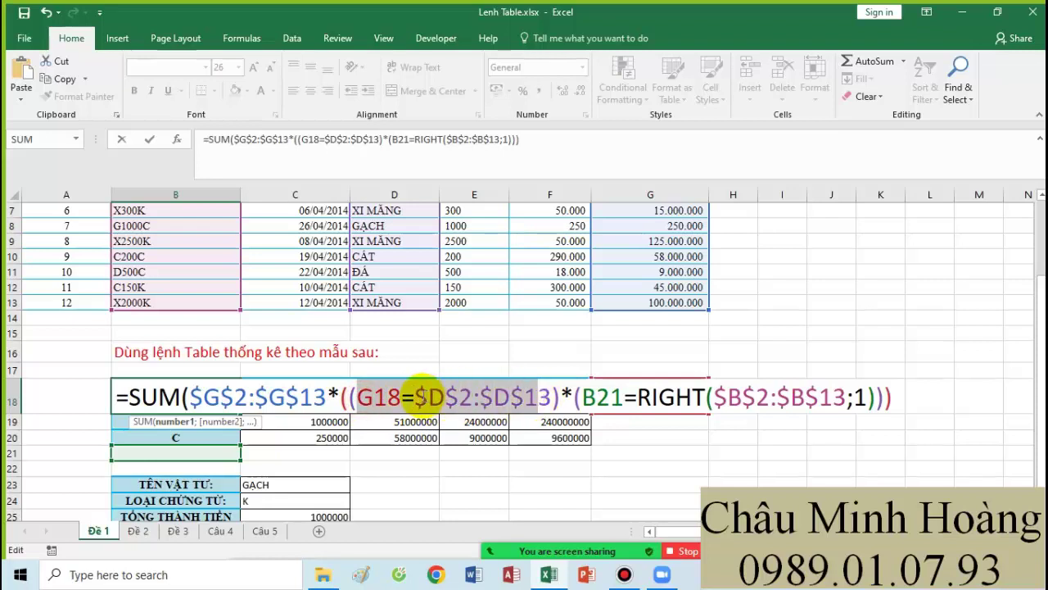
double_click(392, 397)
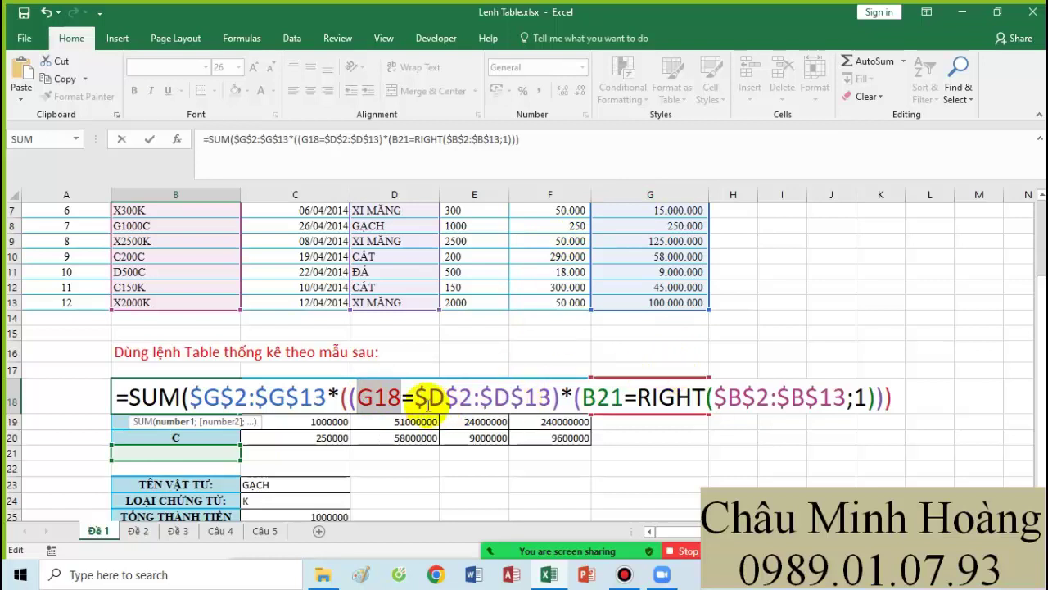
left_click_drag(416, 397, 366, 397)
key("Delete")
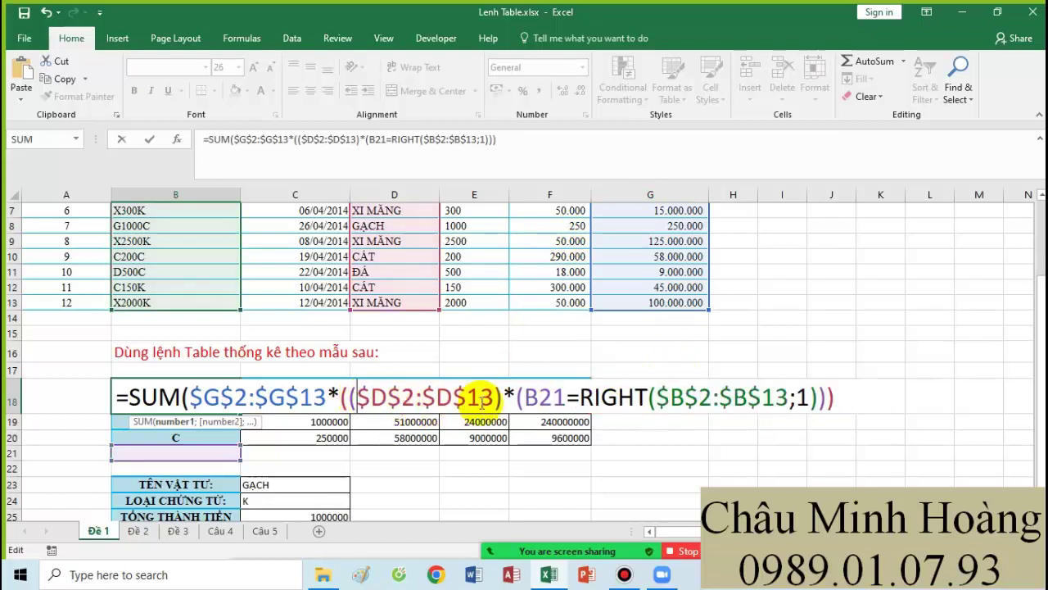
type("=")
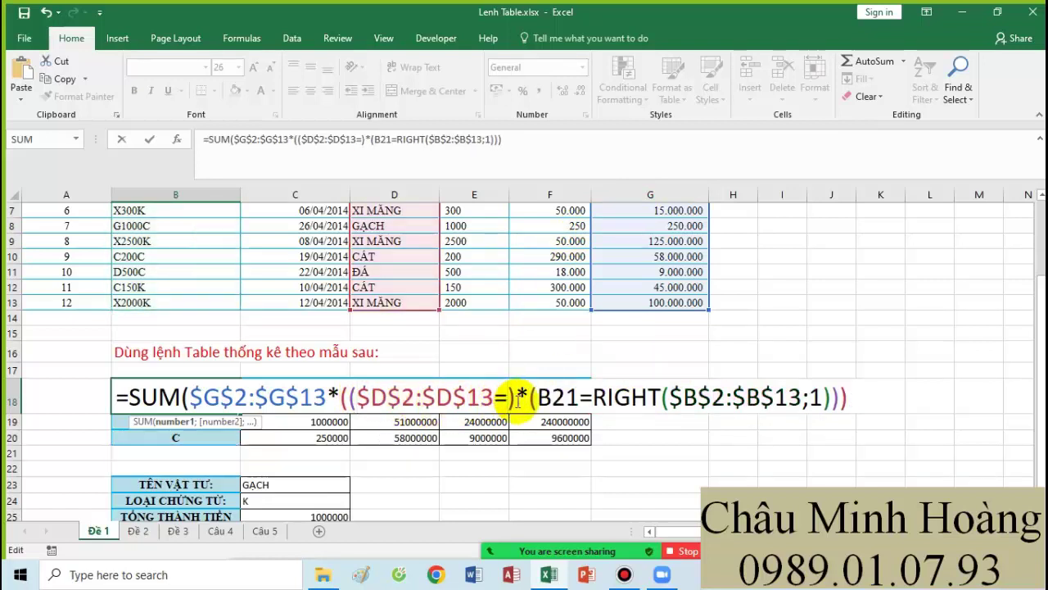
Step: Rewrite the B18 SUM conditions as $D$2:$D$13=G18 and RIGHT($B$2:$B$13;1)=B21, and enter it as an array formula
type("G18")
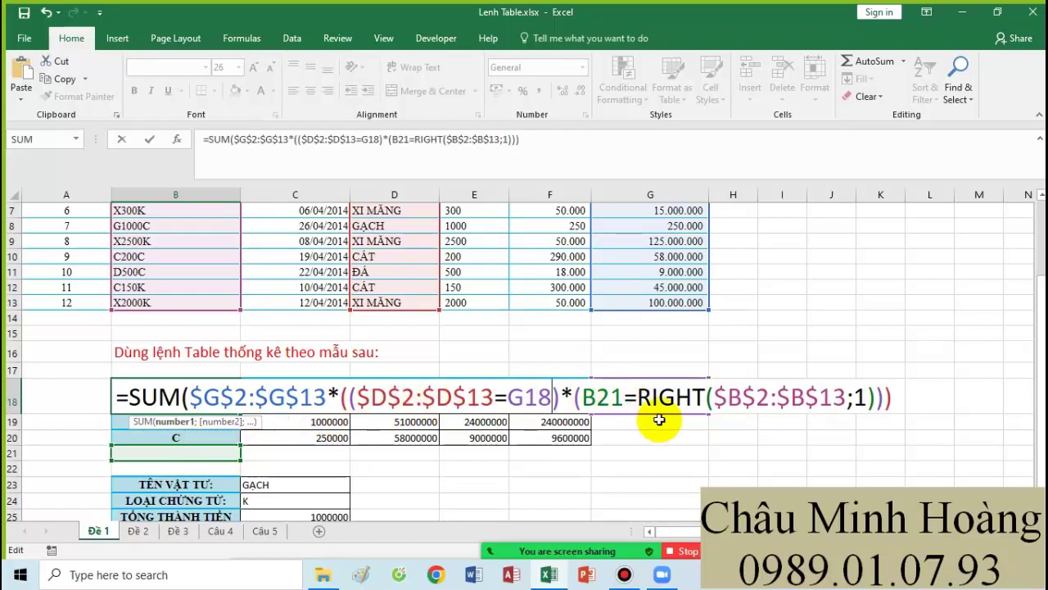
left_click_drag(637, 397, 596, 409)
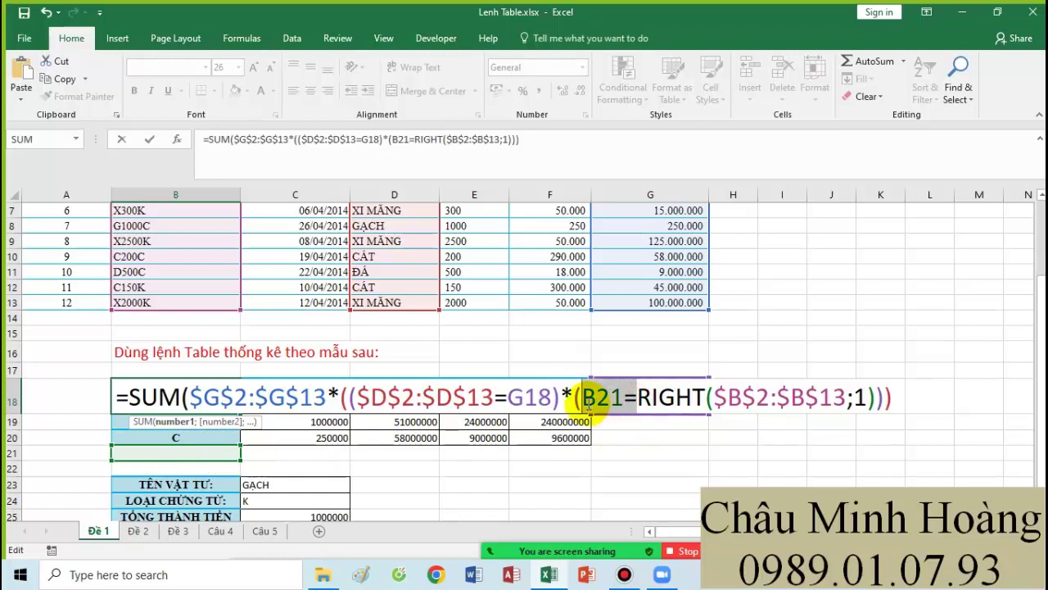
key("Delete")
left_click(810, 398)
left_click(821, 399)
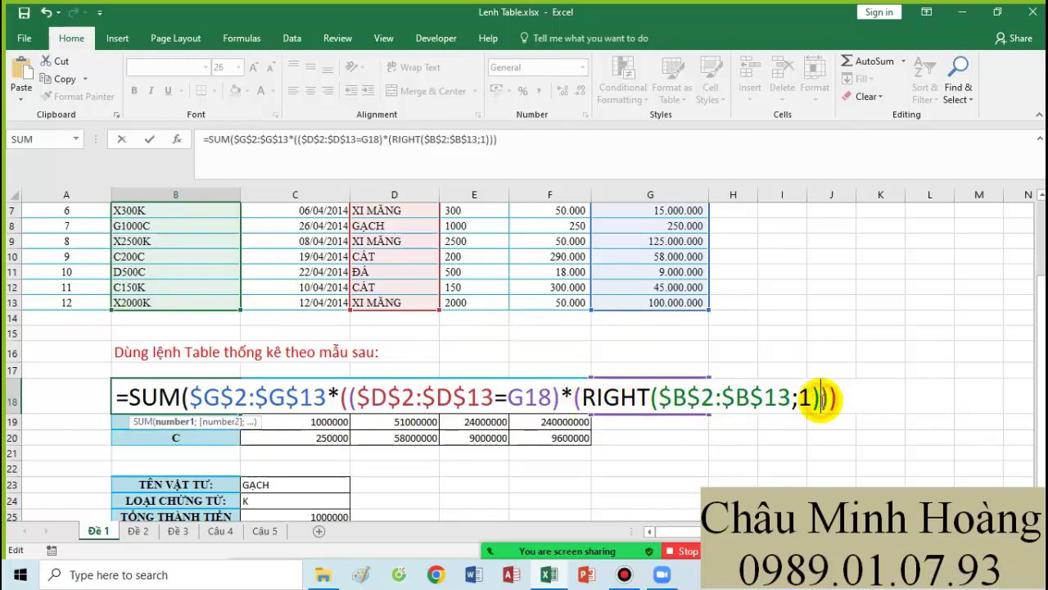
type("=")
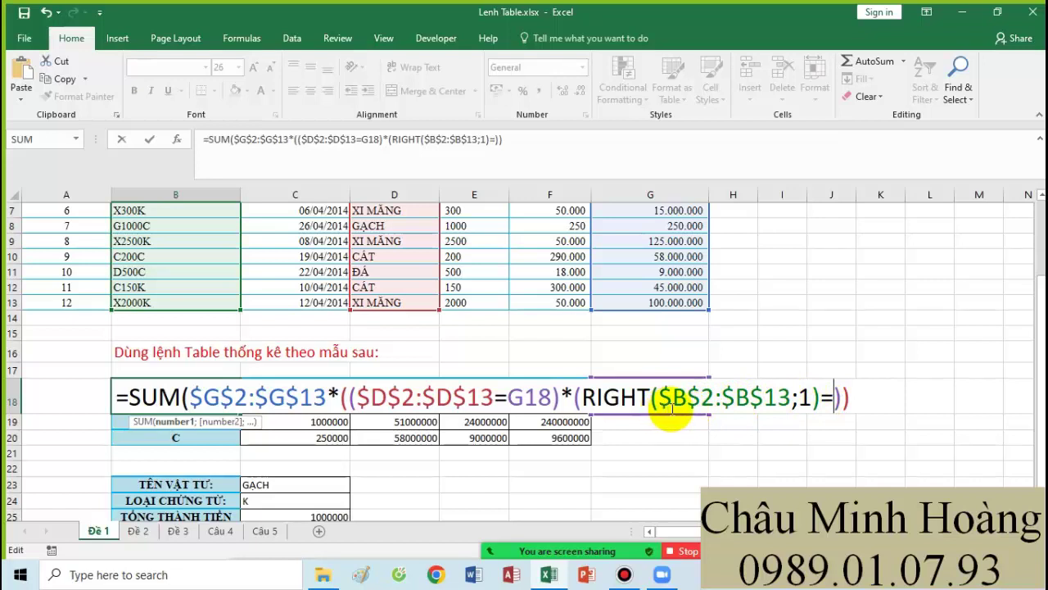
left_click(200, 454)
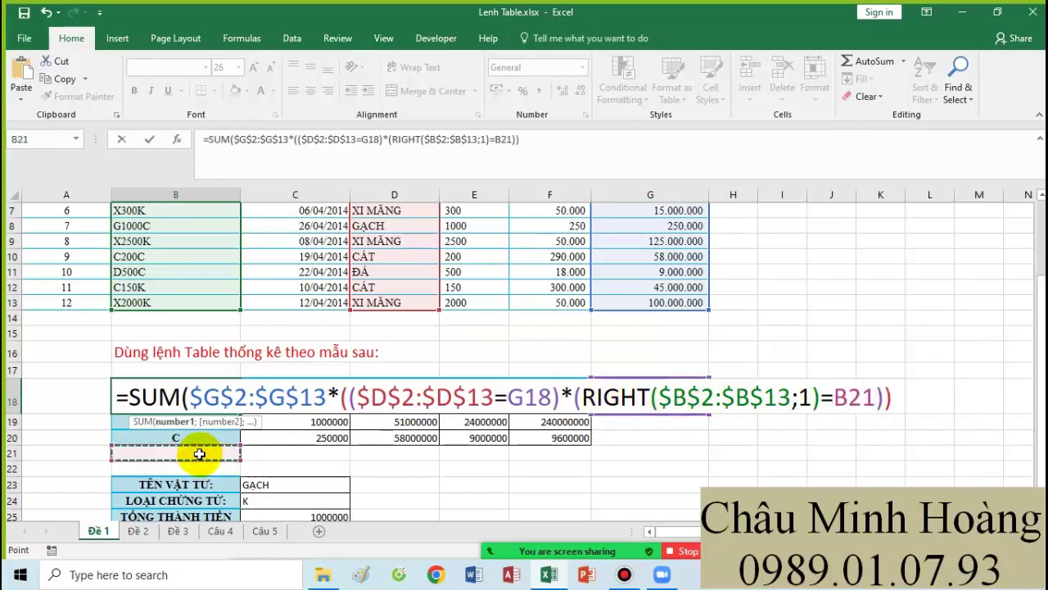
type(")")
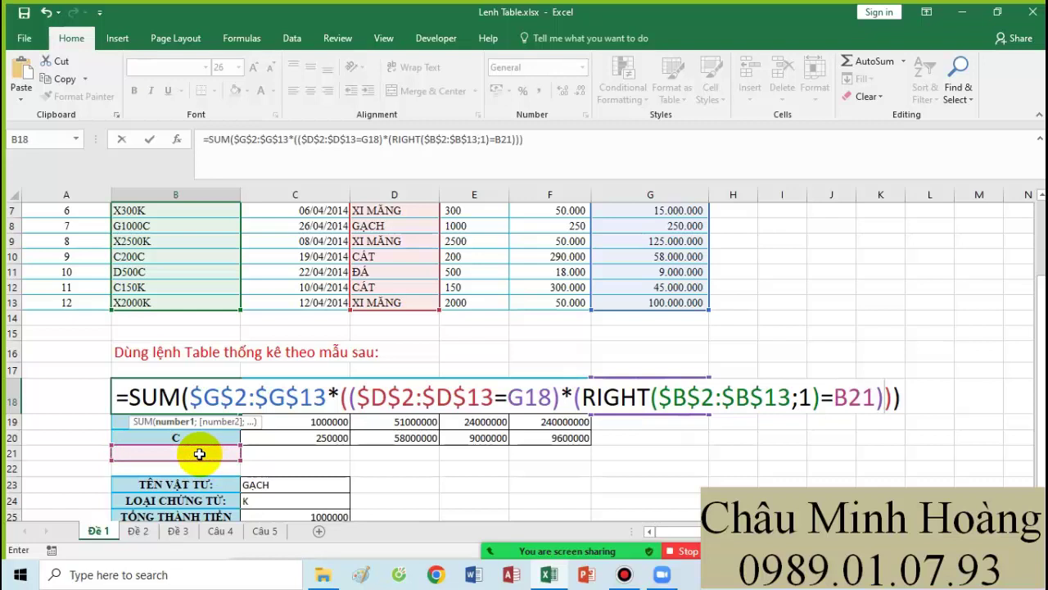
key("ctrl+shift+Return")
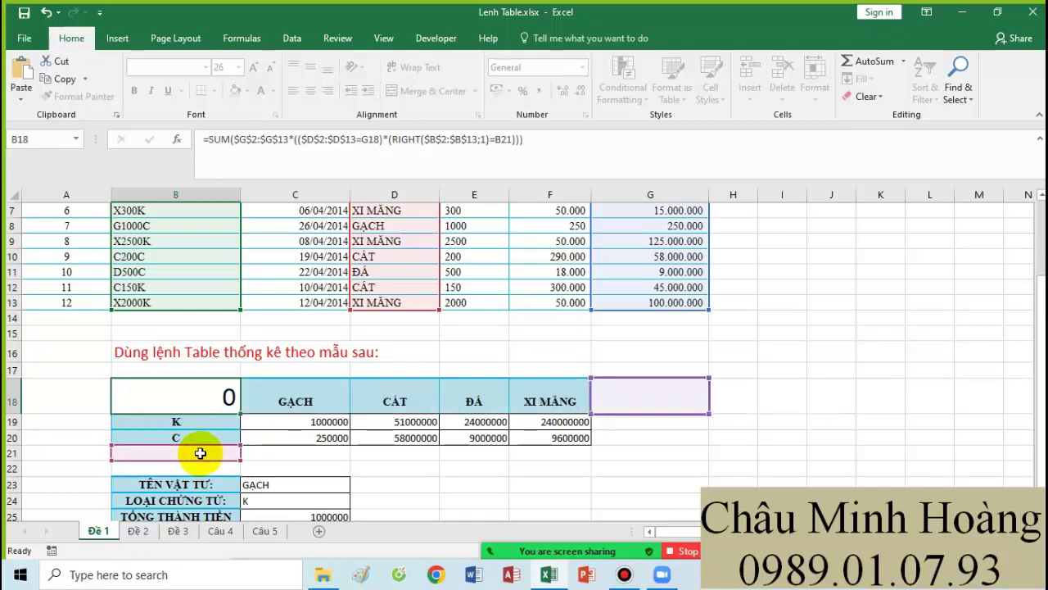
Step: Copy the B18 formula without its equals sign into cell A20 of sheet Đề 2 as text, with font size 20
double_click(199, 399)
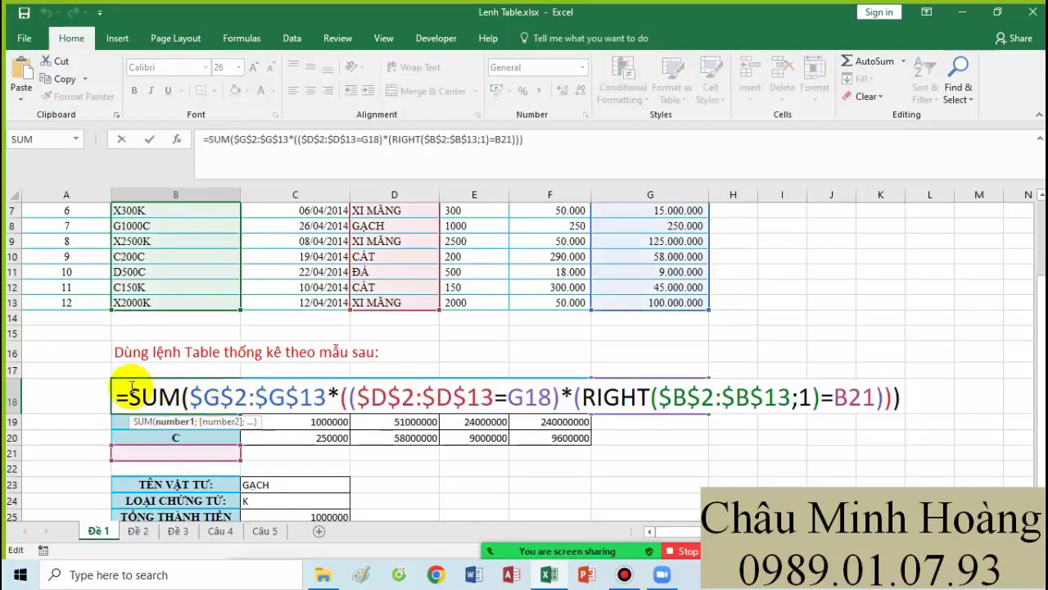
left_click_drag(125, 395, 895, 388)
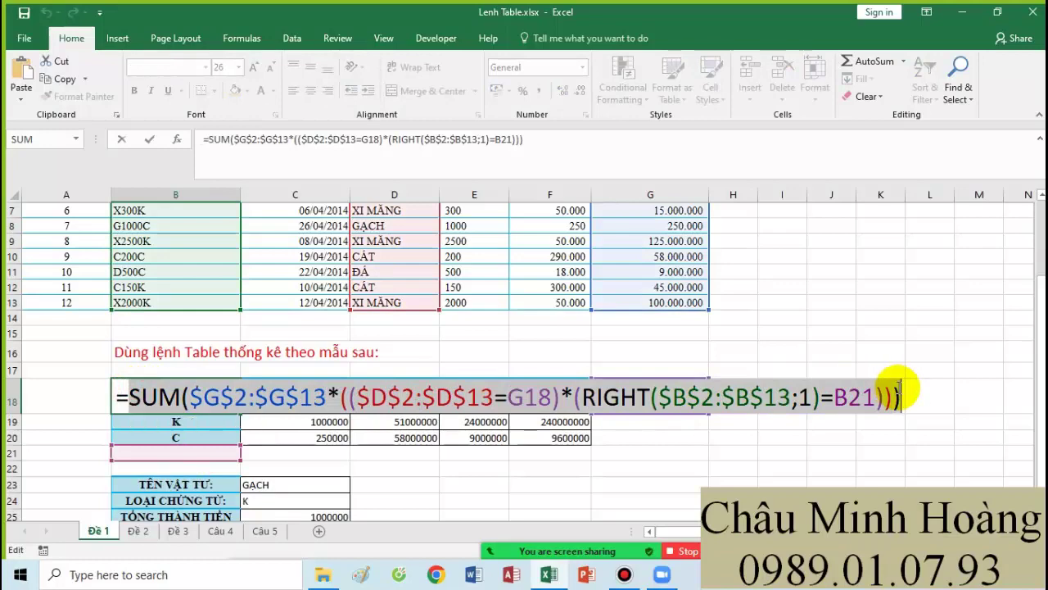
key("Escape")
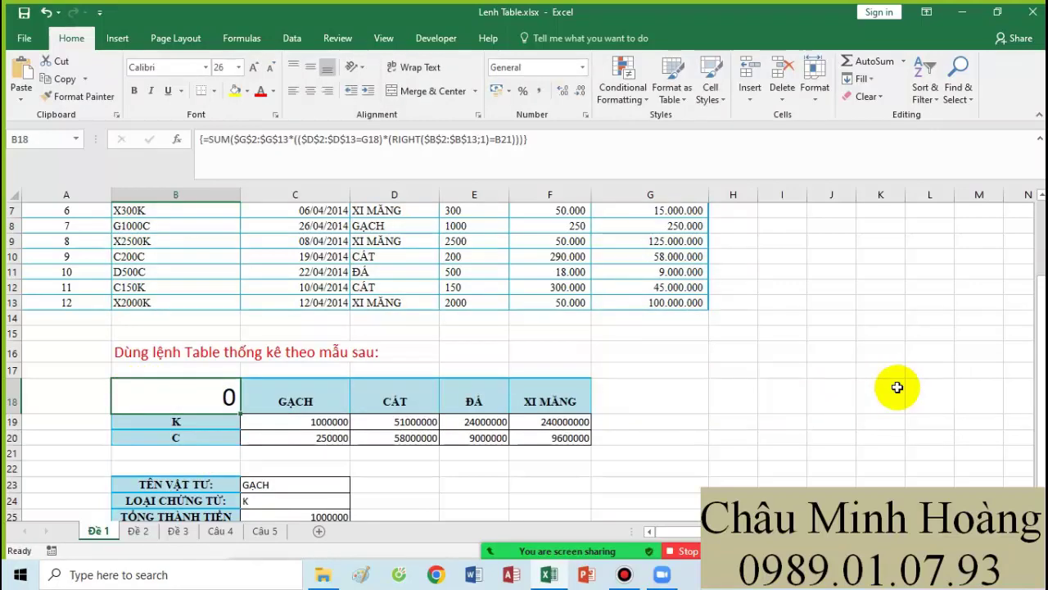
left_click(138, 531)
scroll(243, 438, "down", 2)
left_click(74, 419)
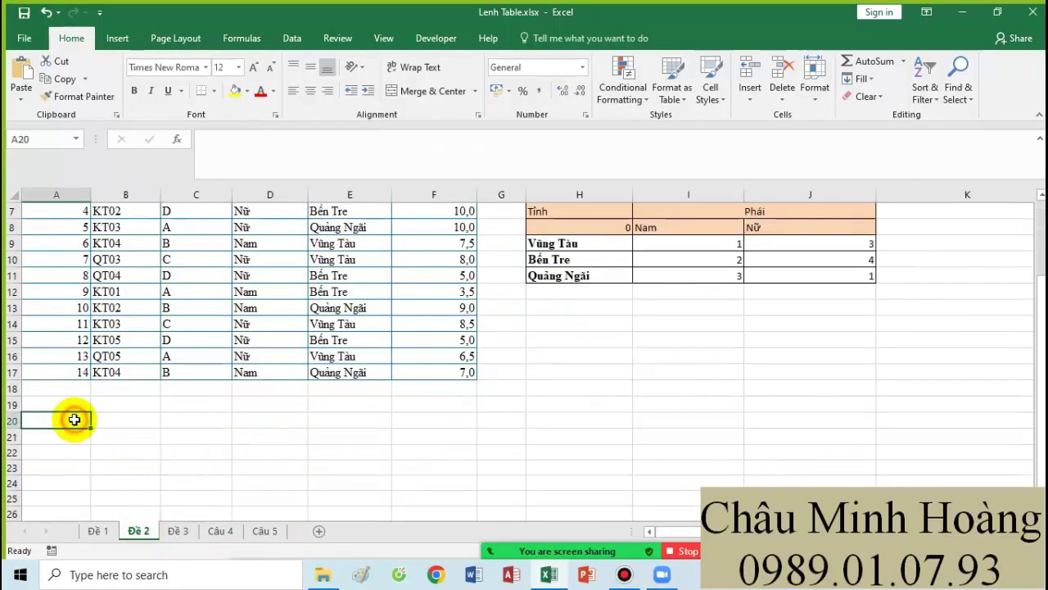
key("ctrl+v")
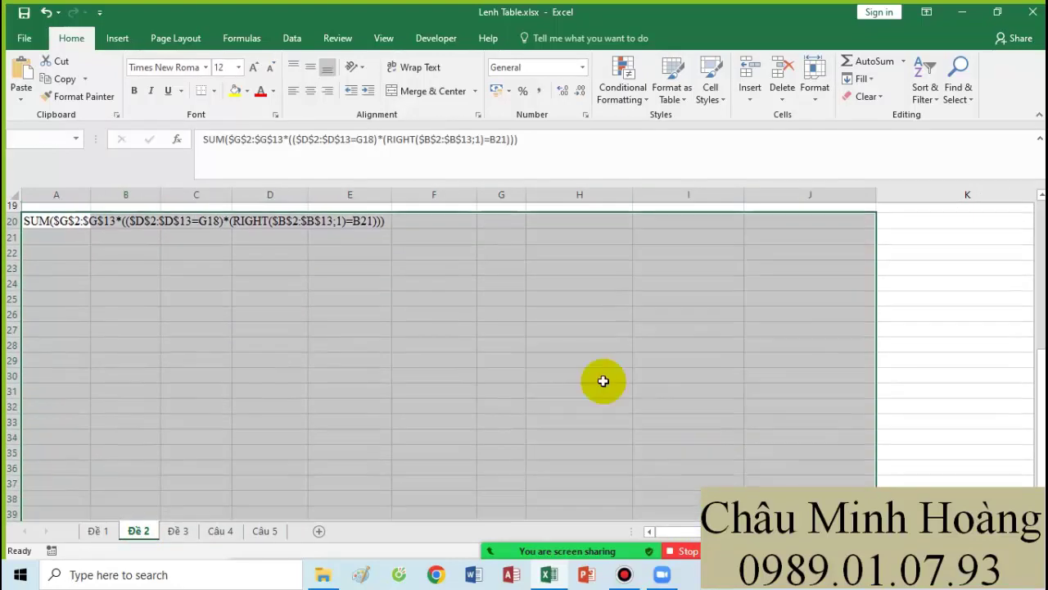
left_click(237, 67)
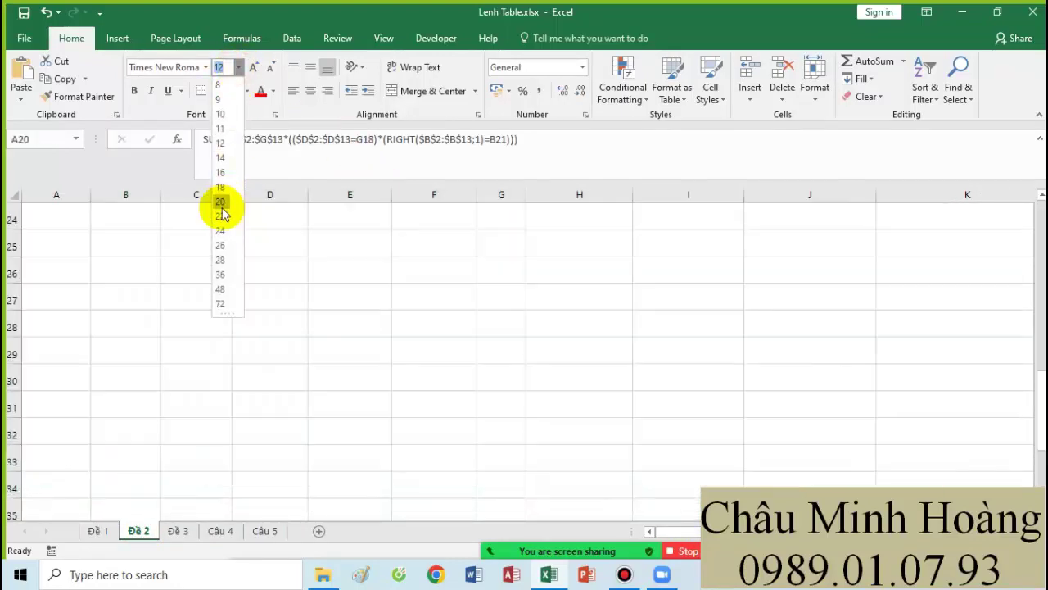
left_click(221, 208)
Step: Set the font size of formula cell H8 in the Lớp KT table to 24
scroll(318, 276, "up", 4)
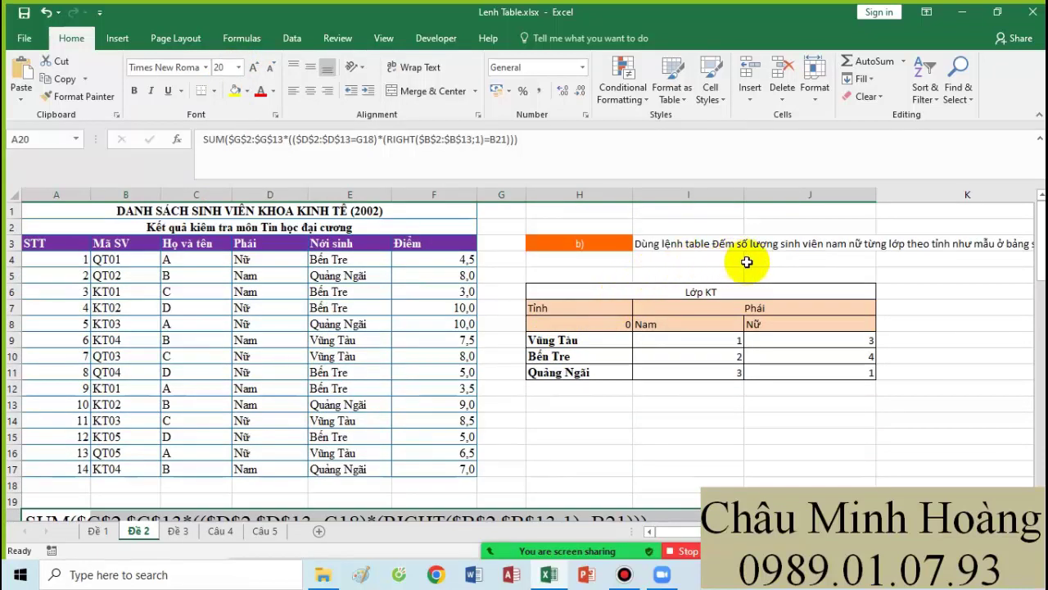
left_click(565, 320)
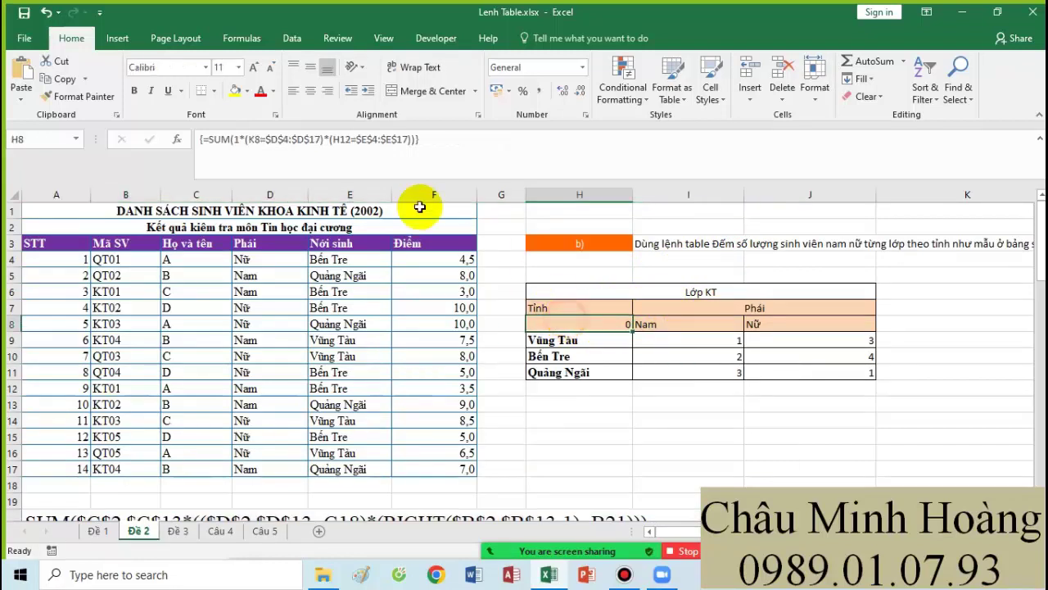
left_click(238, 67)
left_click(226, 238)
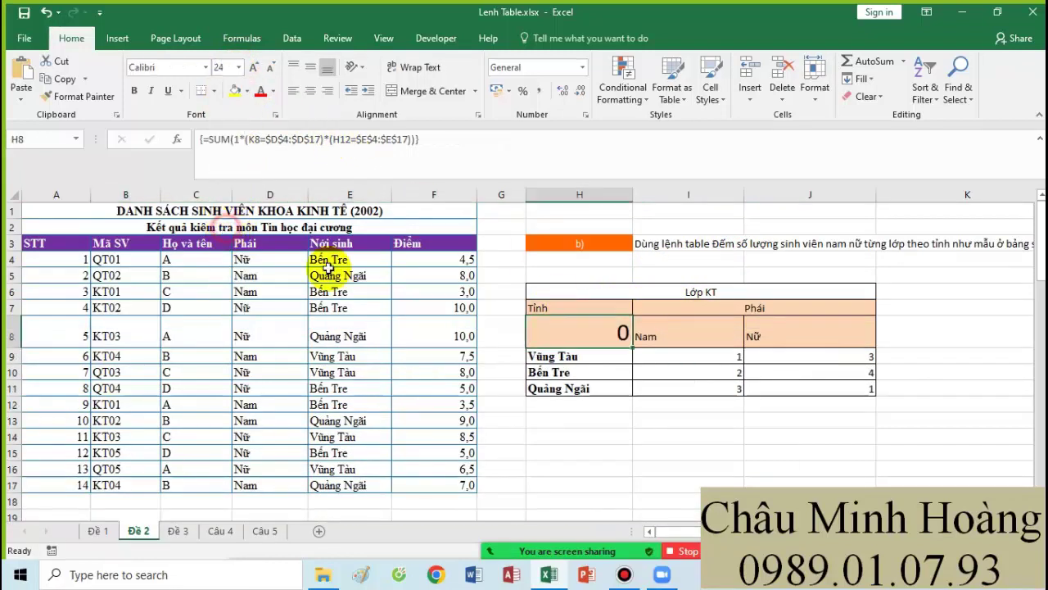
Step: Rewrite the first condition of the H8 SUM formula as $D$4:$D$17=K8, adding an extra opening bracket before it
double_click(594, 342)
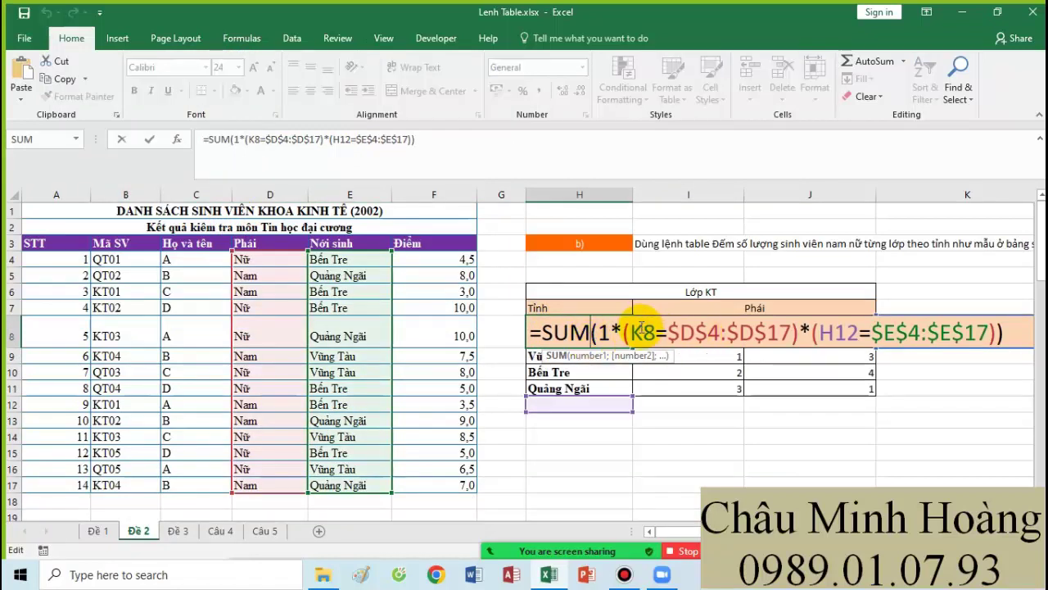
left_click(625, 333)
type("(")
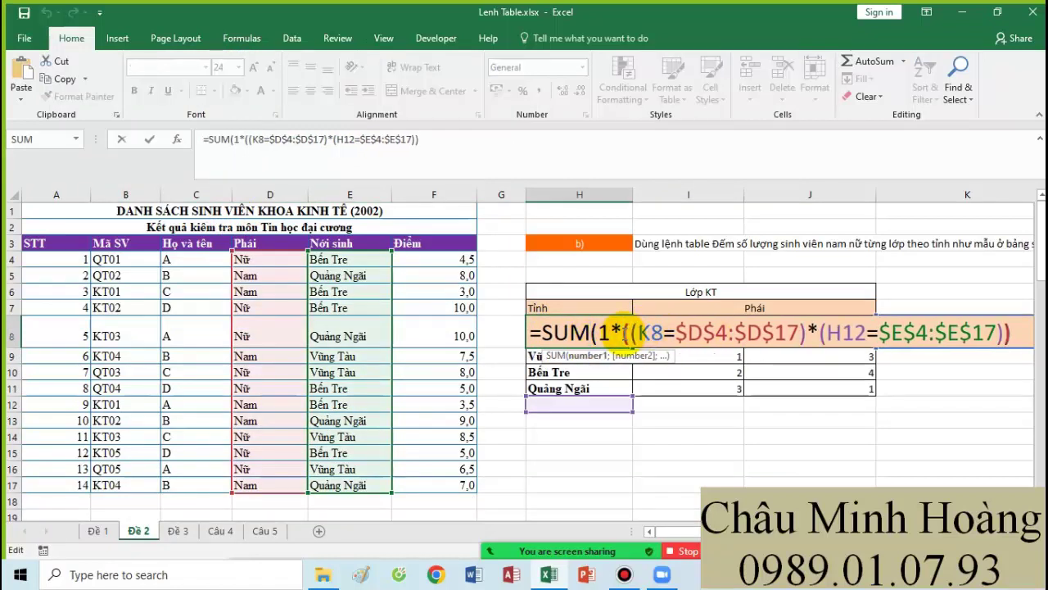
double_click(651, 333)
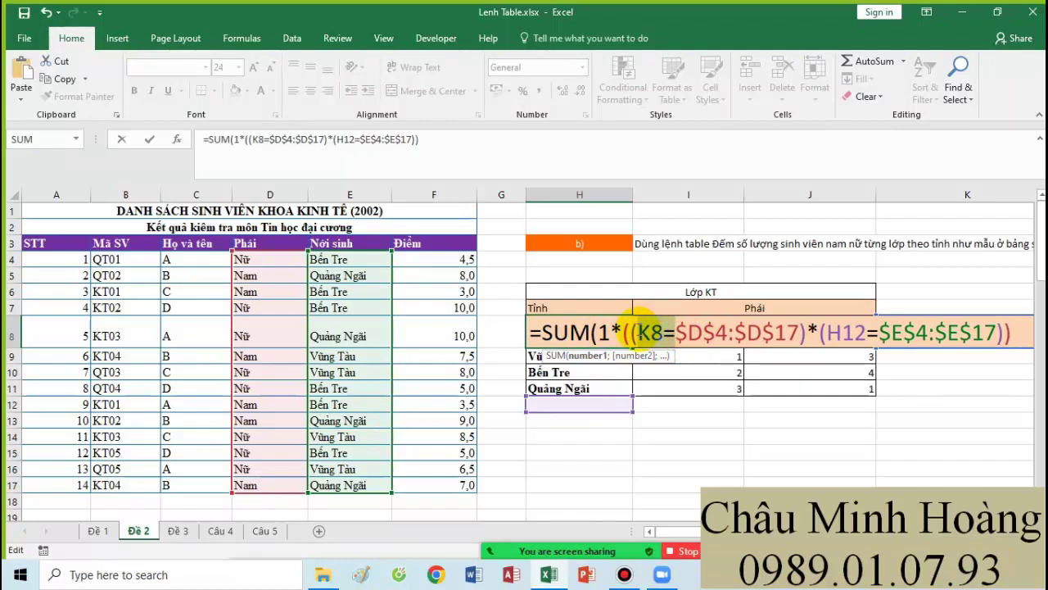
key("Delete")
key("Delete")
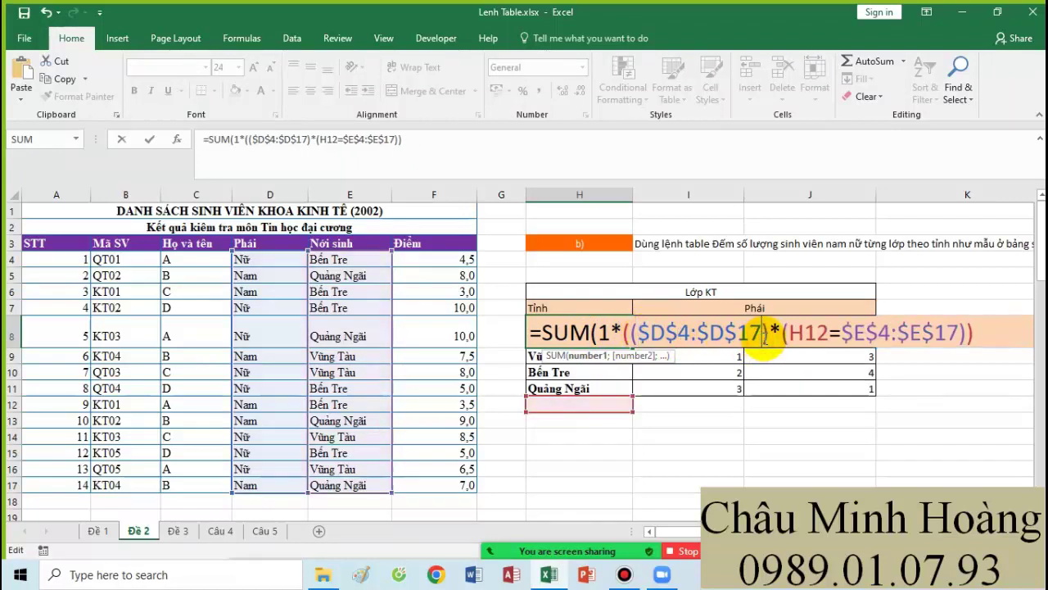
type("=K8")
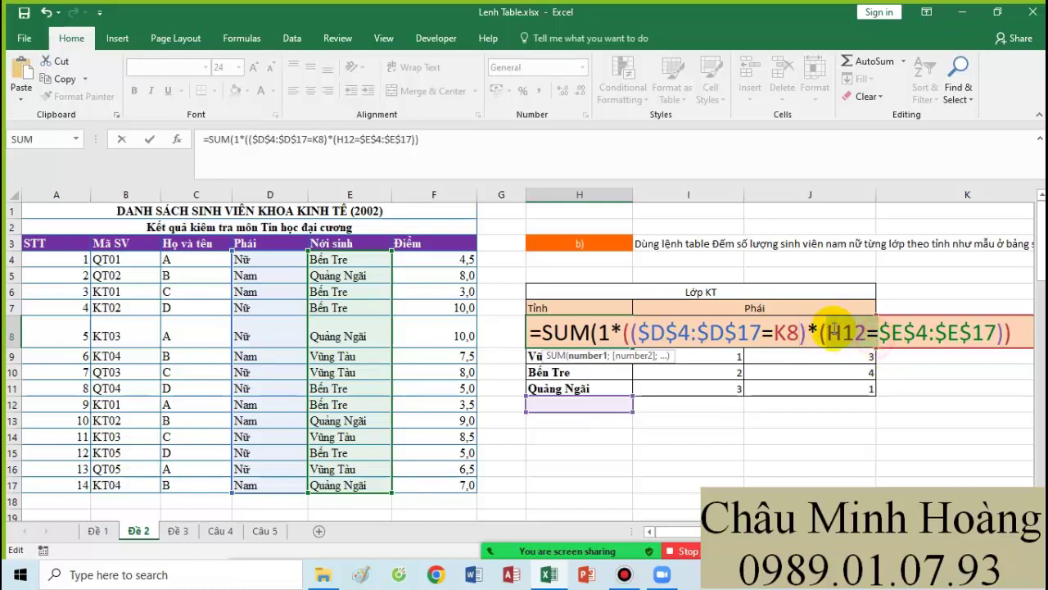
Step: Rewrite the second condition of the H8 formula as $E$4:$E$17=H12
key("Delete")
key("Delete")
key("Delete")
key("Delete")
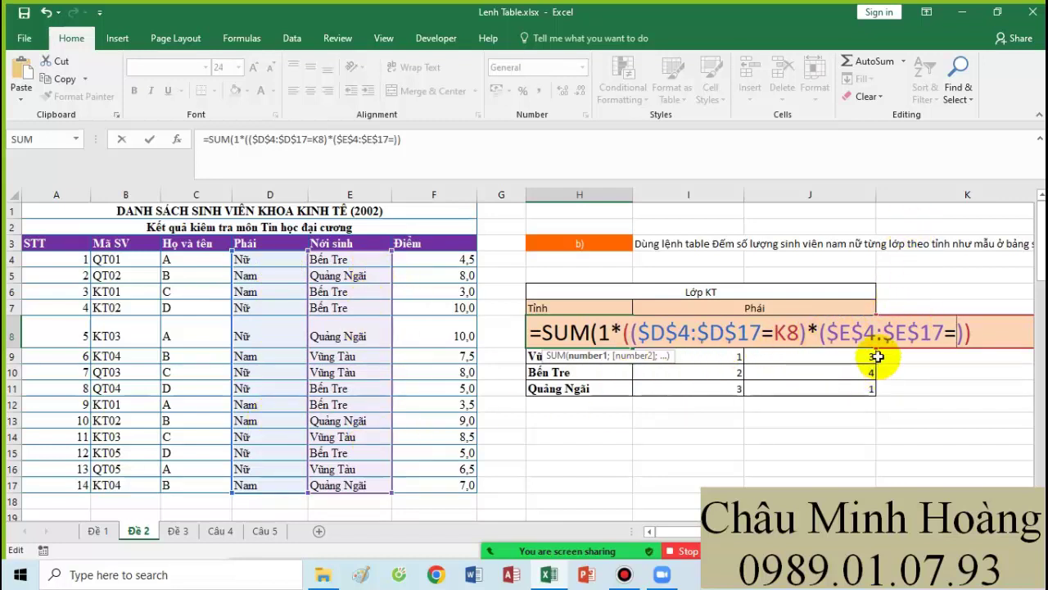
left_click(576, 403)
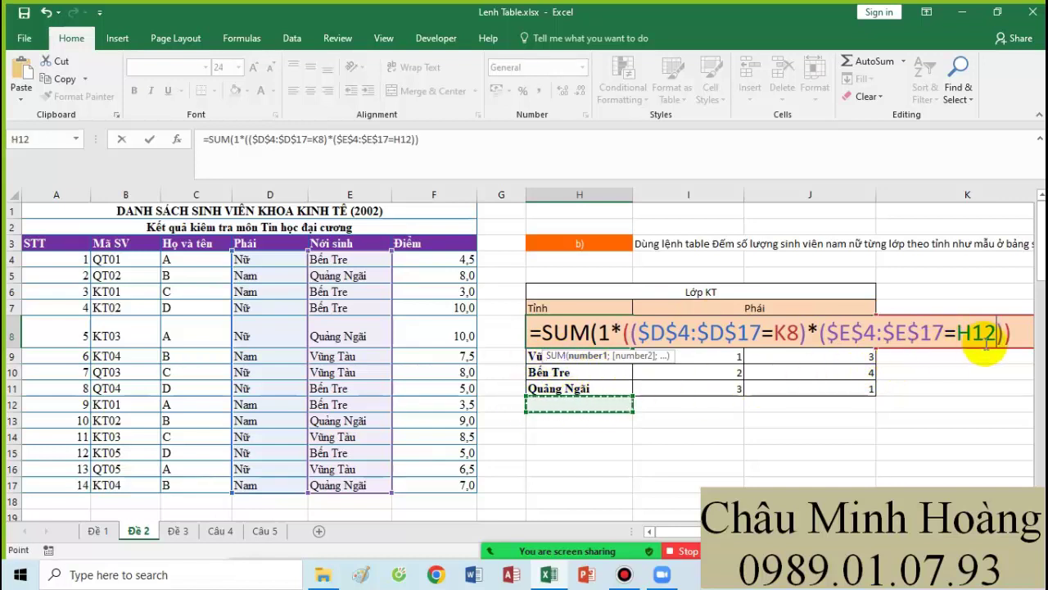
Step: Multiply the H8 formula by a third condition, "Lớp "&LEFT($B$4:$B$17;2)="Lớp KT"
left_click(1003, 334)
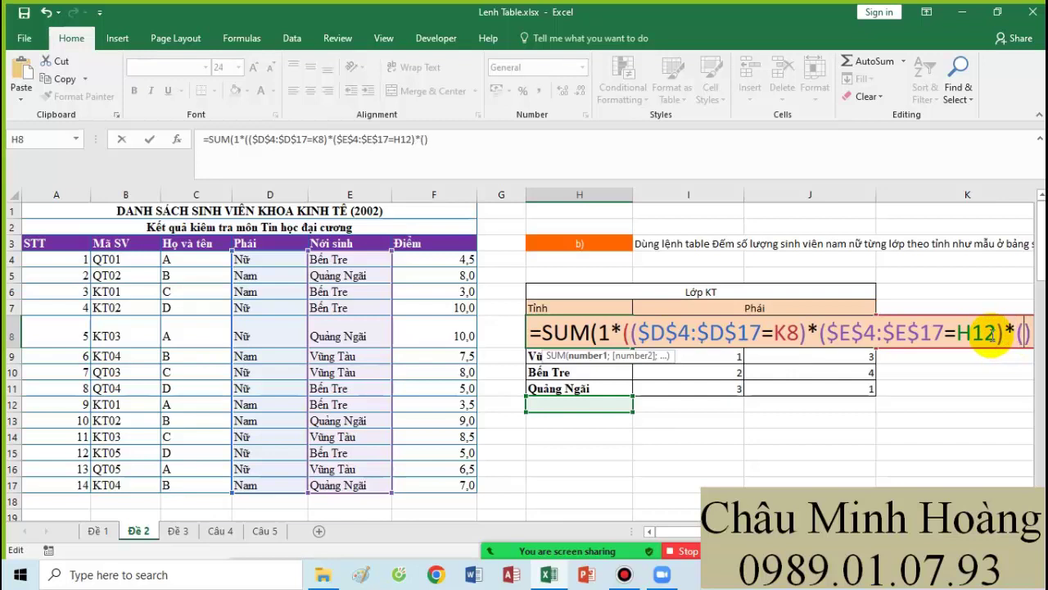
type("\"Lớp \"&")
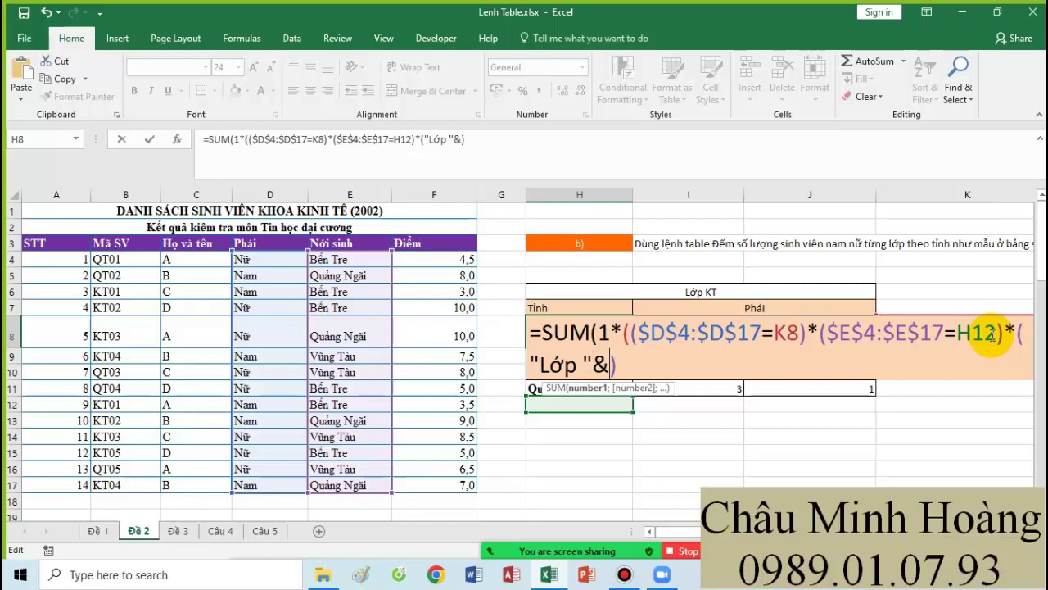
type("le")
key("Tab")
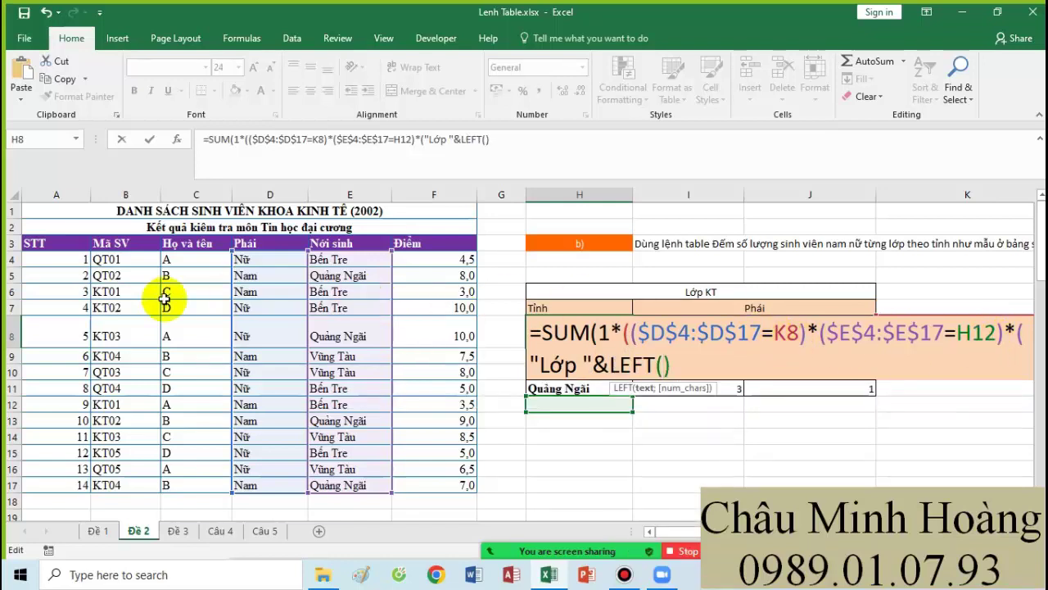
left_click_drag(122, 259, 127, 485)
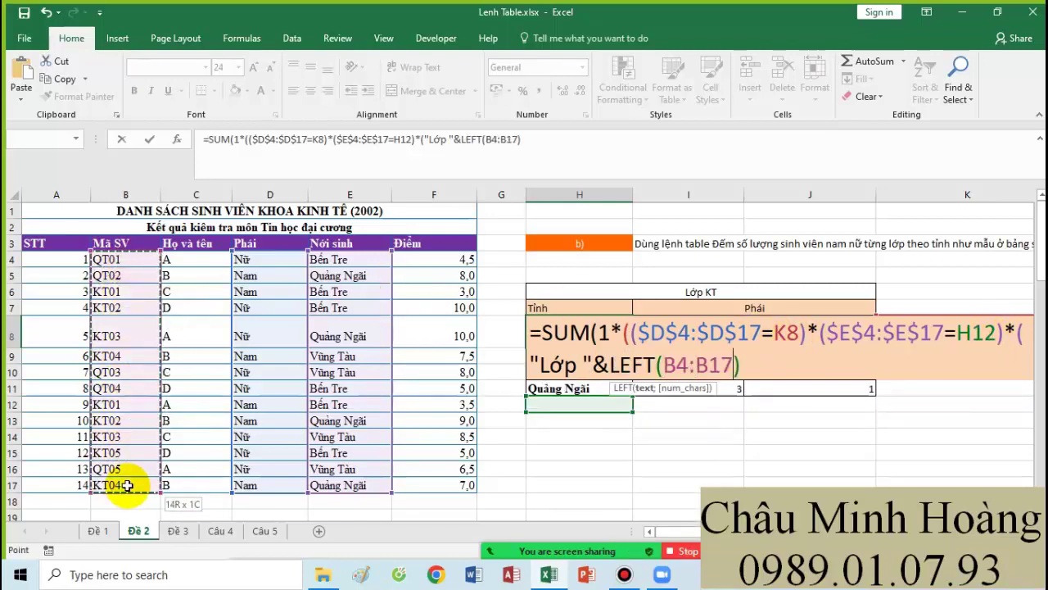
key("F4")
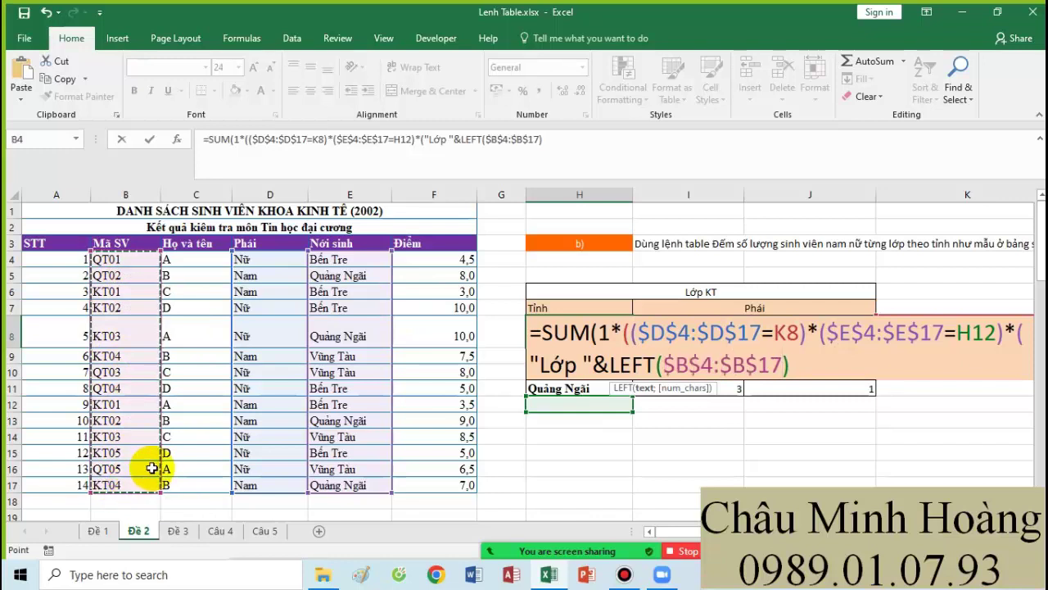
type(";2")
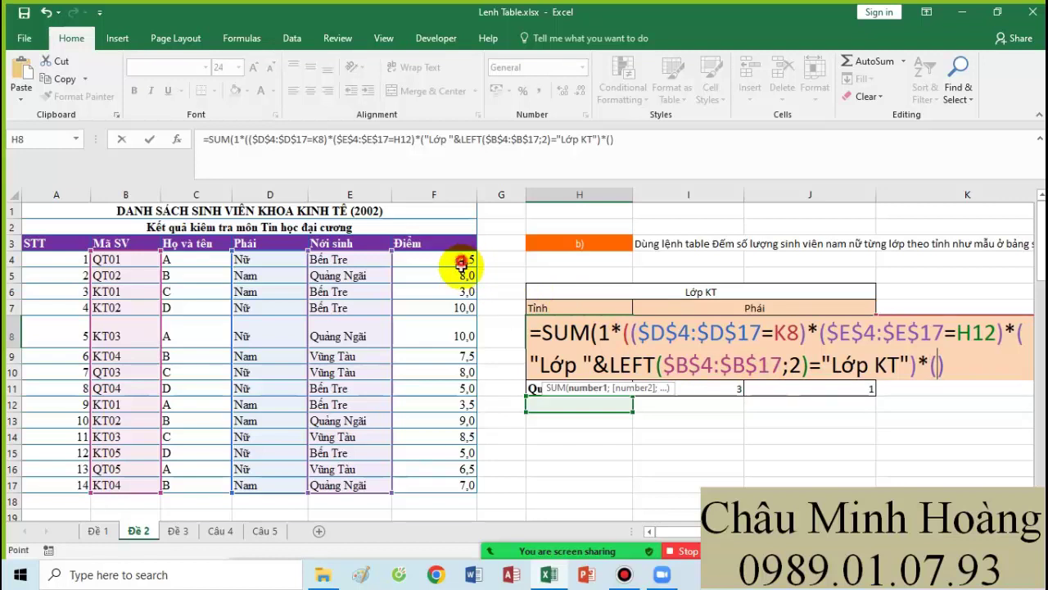
Step: Try adding the score condition $F$4:$F$17>5 to the H8 formula, and delete that condition again
left_click_drag(463, 261, 457, 481)
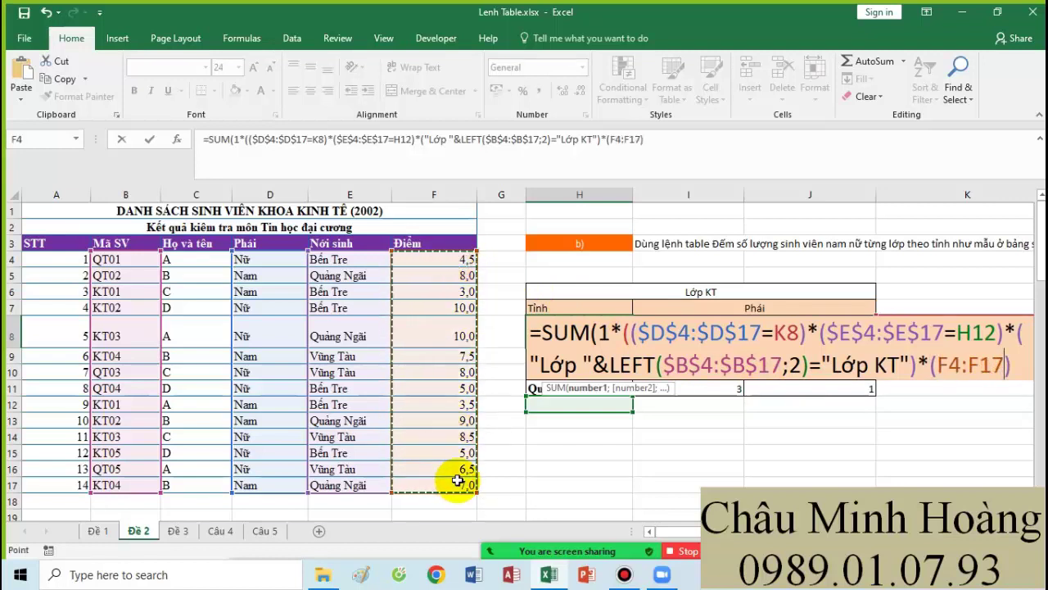
key("F4")
type(">")
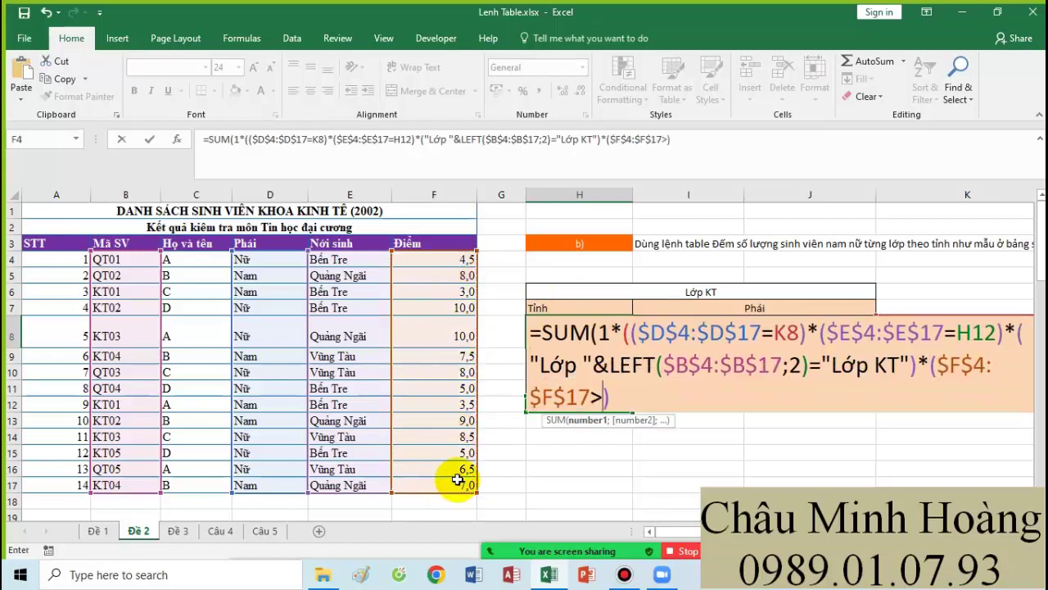
type("5))))")
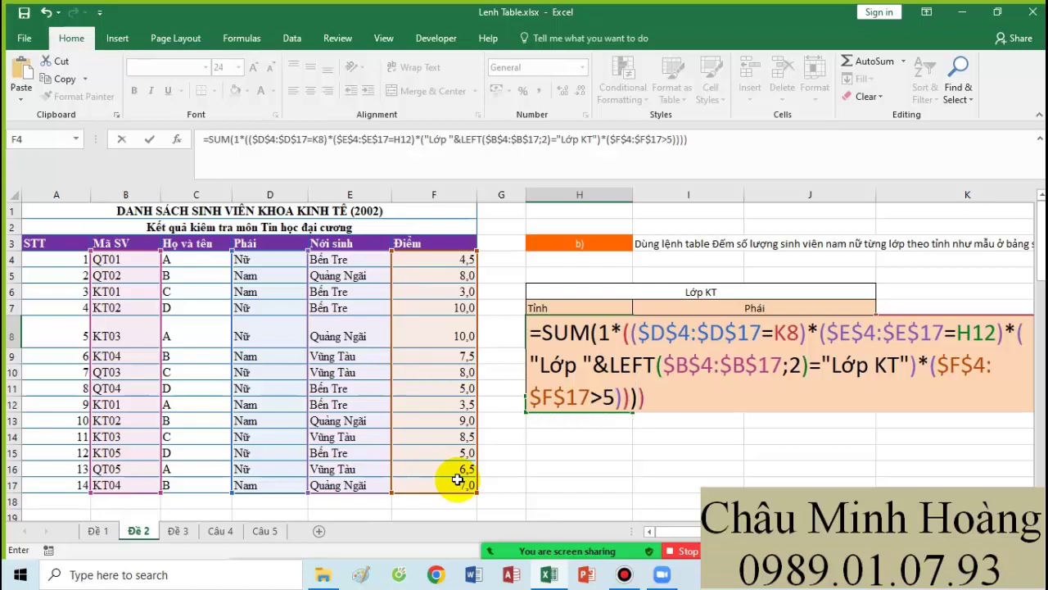
key("BackSpace")
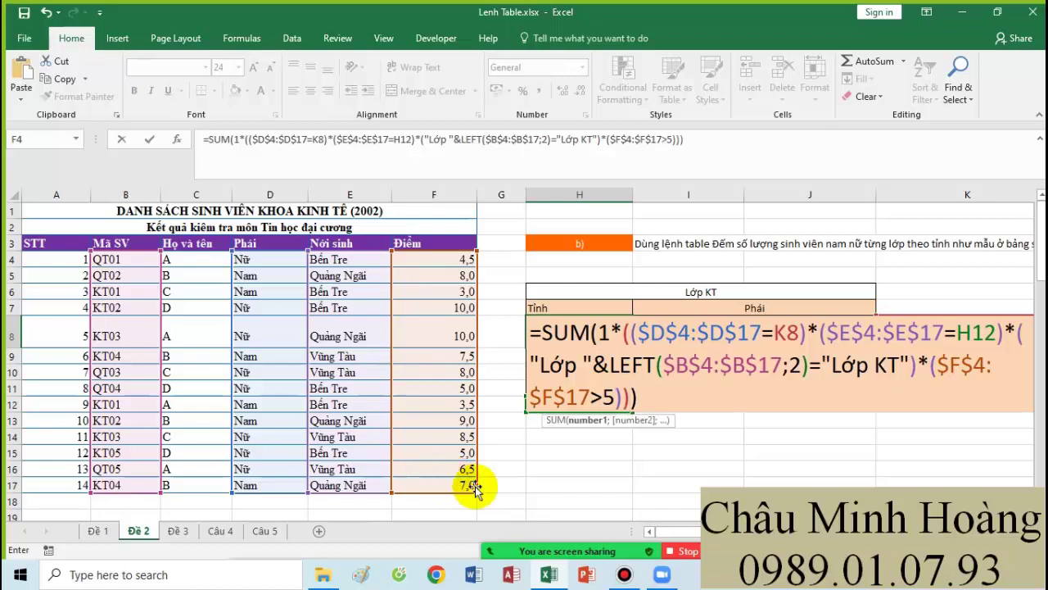
key("Left")
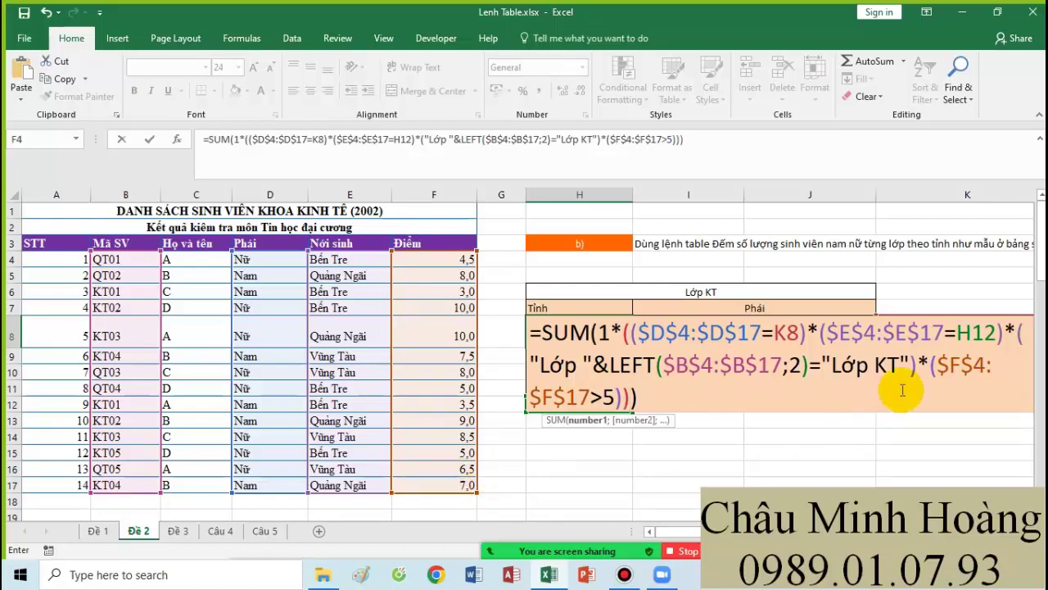
left_click_drag(922, 361, 631, 397)
key("Delete")
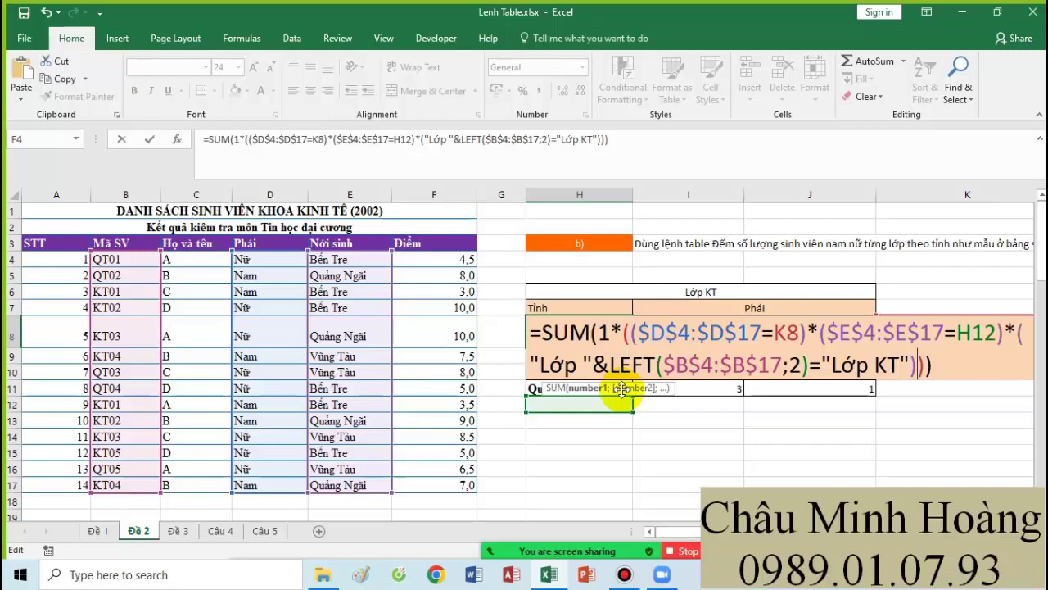
Step: Confirm H8 as an array formula and apply a data table to H8:J11 with row input cell K8 and column input cell H12
key("ctrl+shift+Return")
left_click_drag(584, 344, 800, 385)
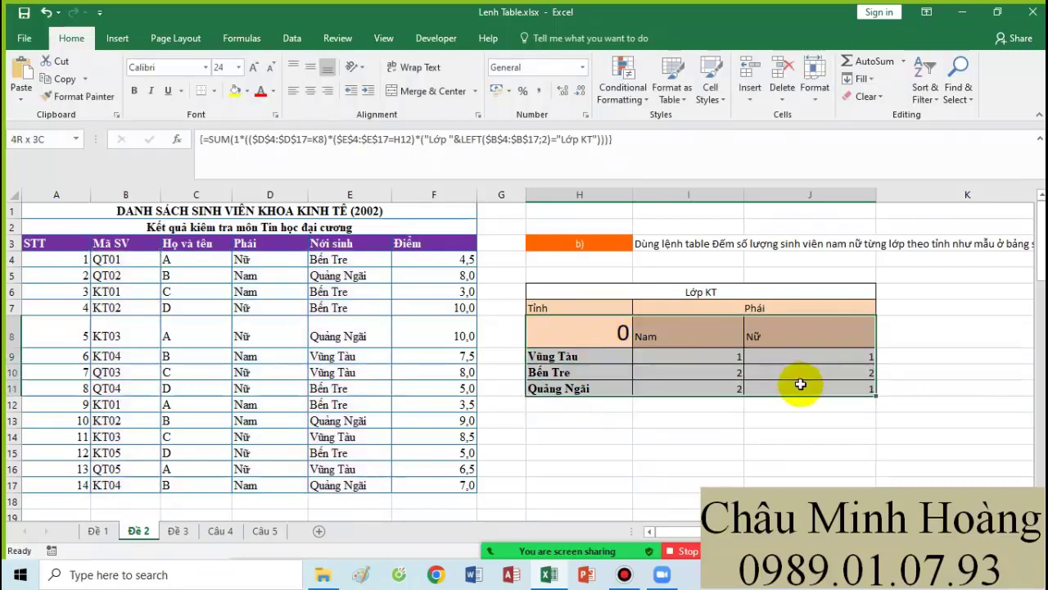
left_click(291, 38)
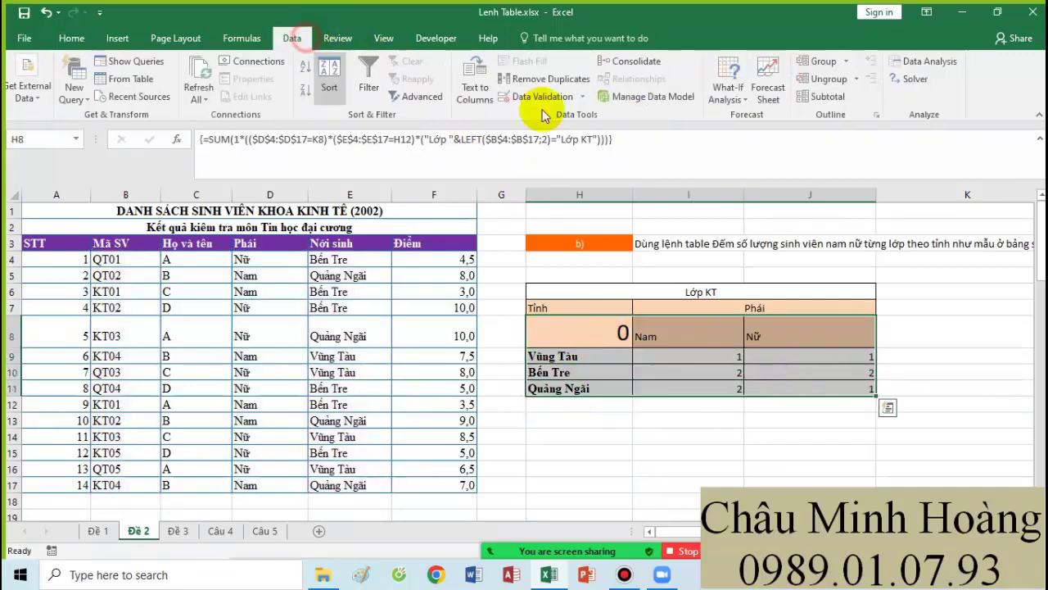
left_click(737, 96)
left_click(741, 160)
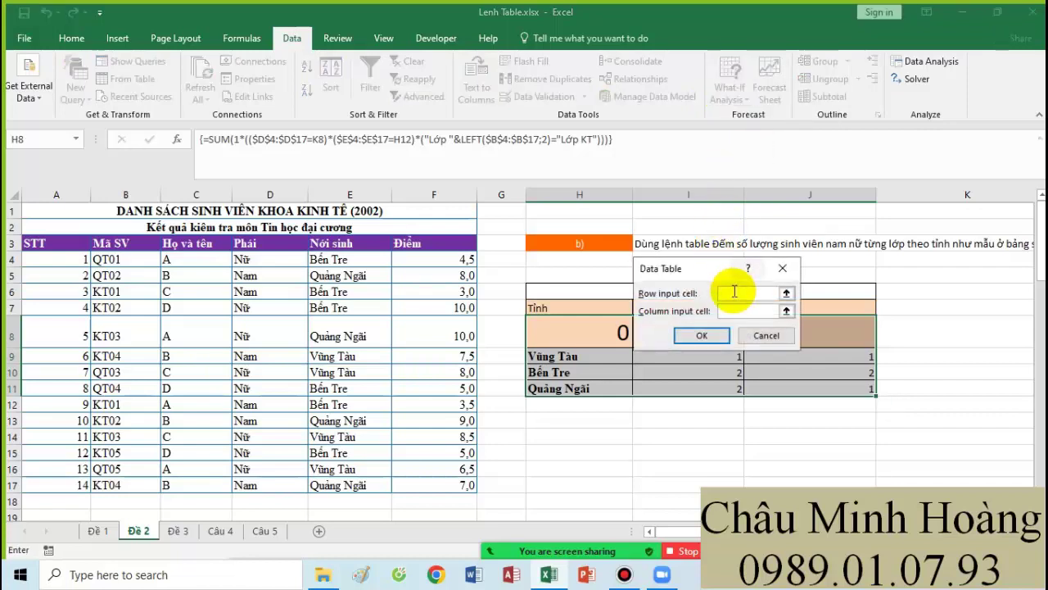
left_click_drag(723, 264, 694, 241)
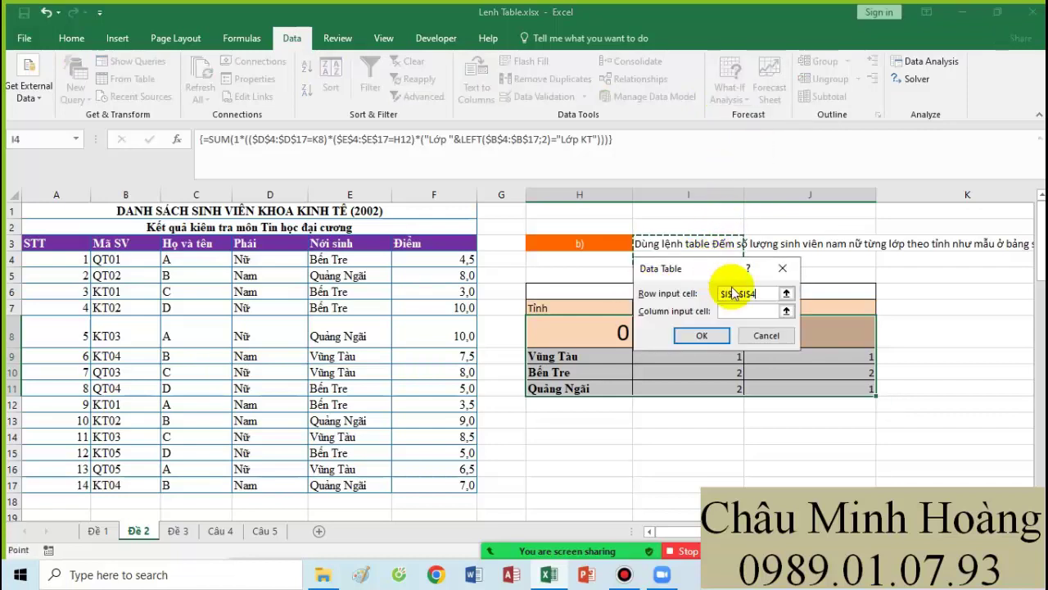
double_click(735, 294)
left_click(899, 325)
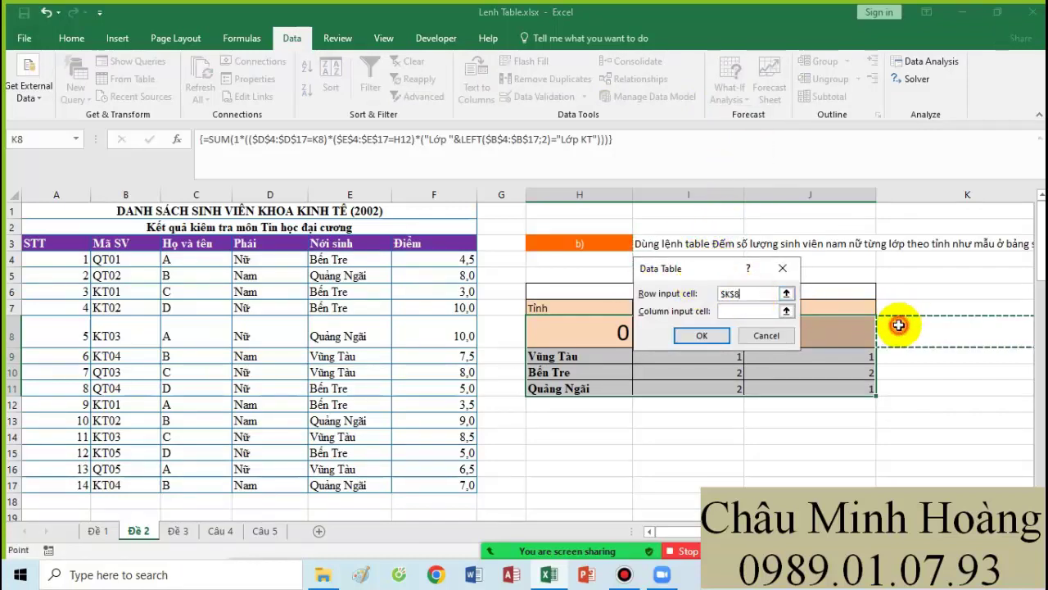
left_click(749, 311)
left_click(579, 404)
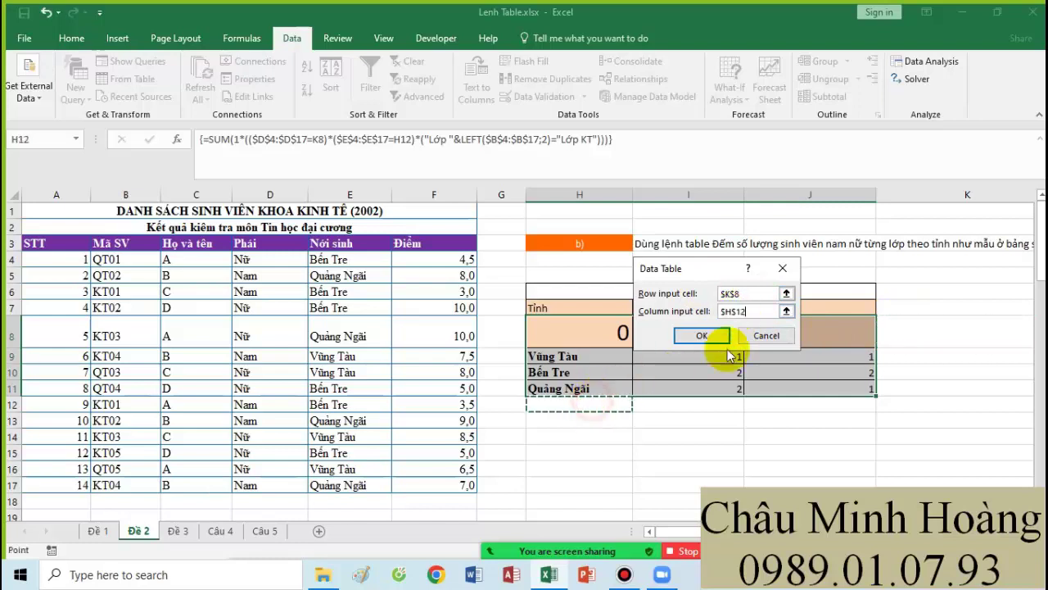
left_click(704, 335)
Step: Copy the H8 formula text without its equals sign and paste it as a note in A21
double_click(597, 333)
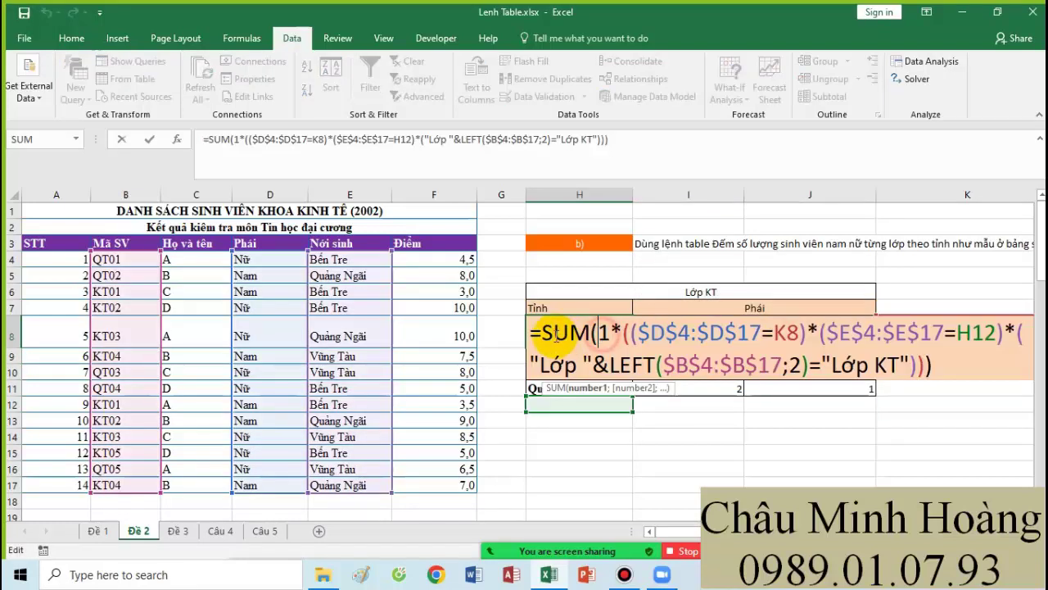
left_click_drag(530, 332, 932, 370)
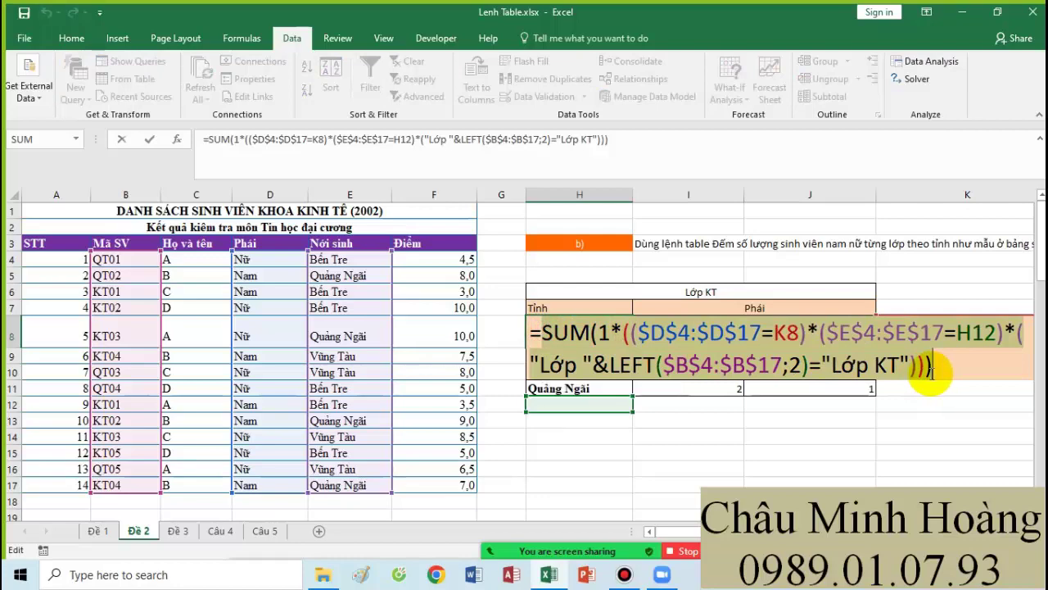
key("Escape")
scroll(417, 388, "down", 3)
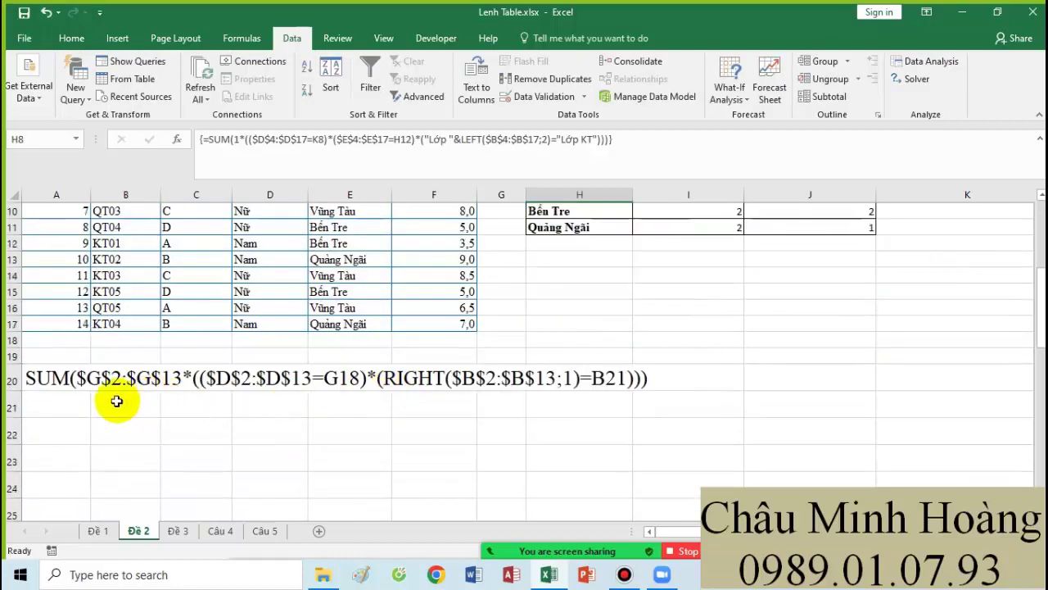
left_click(62, 403)
key("ctrl+v")
Step: Copy the block holding the two formula notes in rows 20 and 21 to sheet Đề 3, starting at A29
left_click_drag(63, 373, 942, 512)
key("ctrl+c")
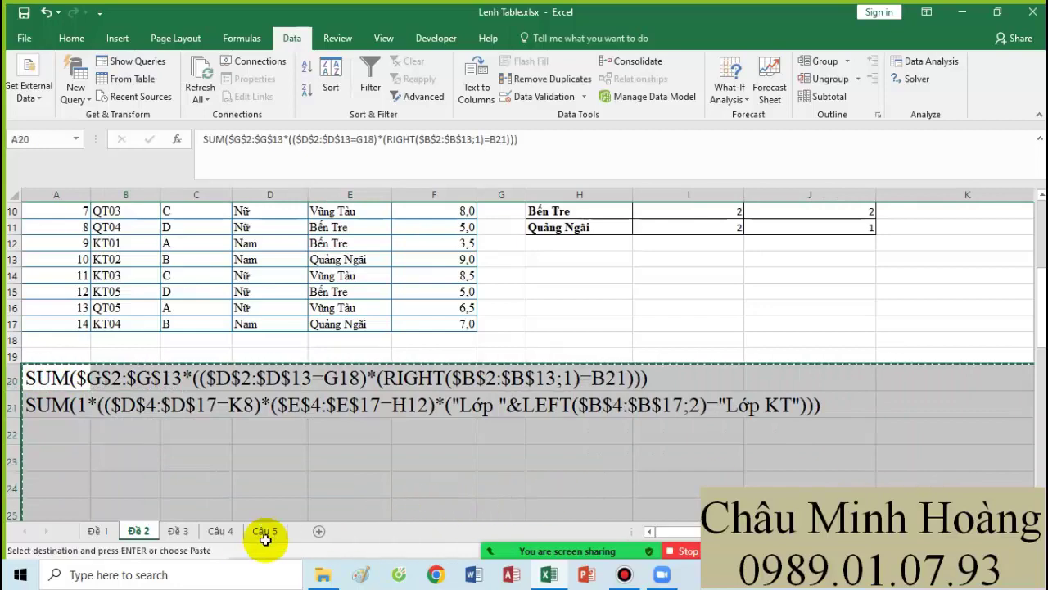
left_click(178, 531)
scroll(188, 466, "down", 1)
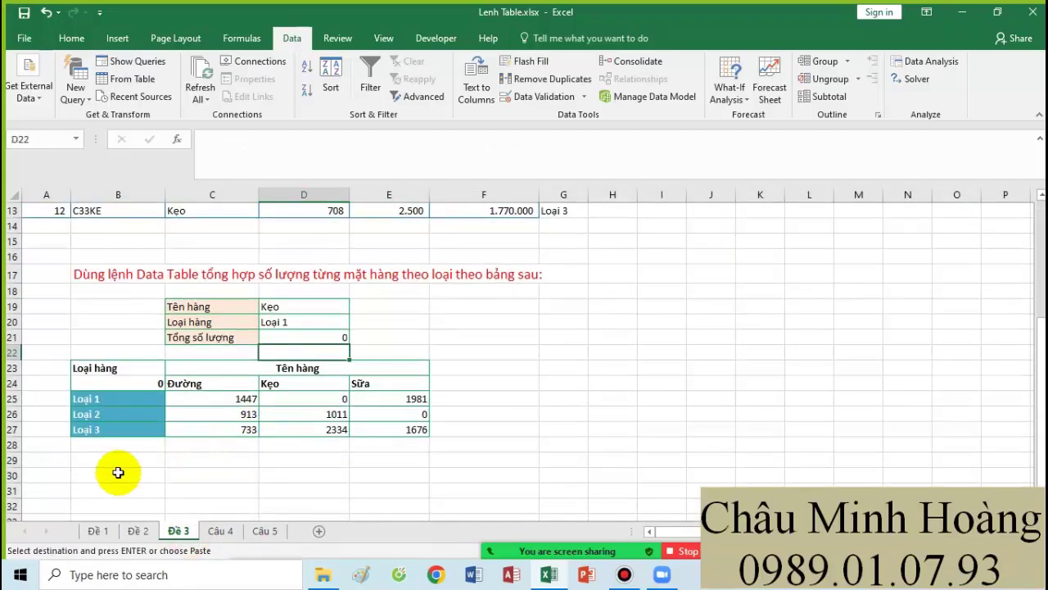
left_click(66, 462)
key("ctrl+v")
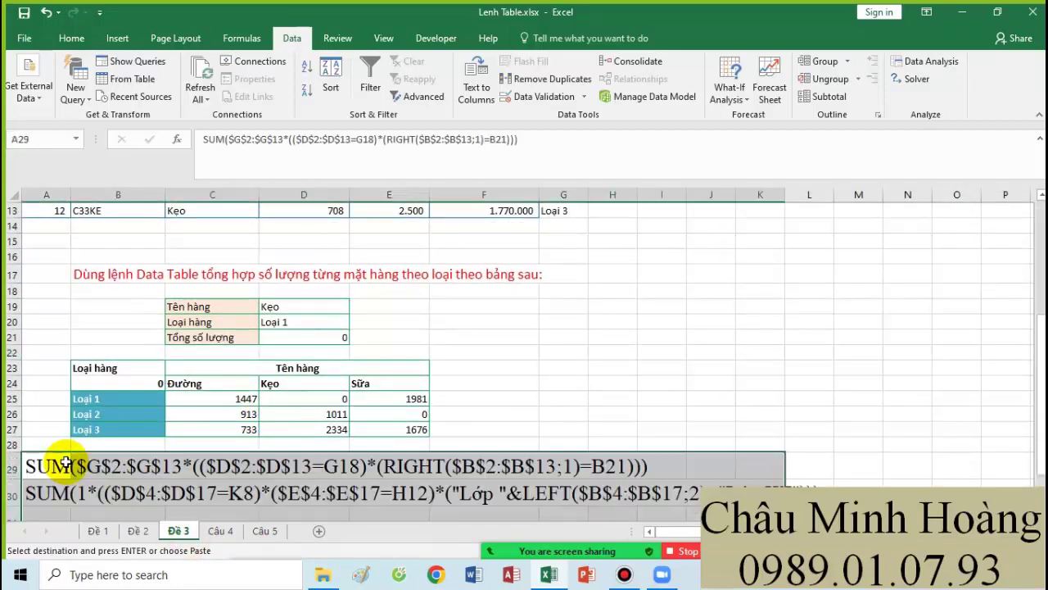
Step: Set the font size of formula cell B24 on sheet Đề 3 to 24
scroll(141, 419, "down", 2)
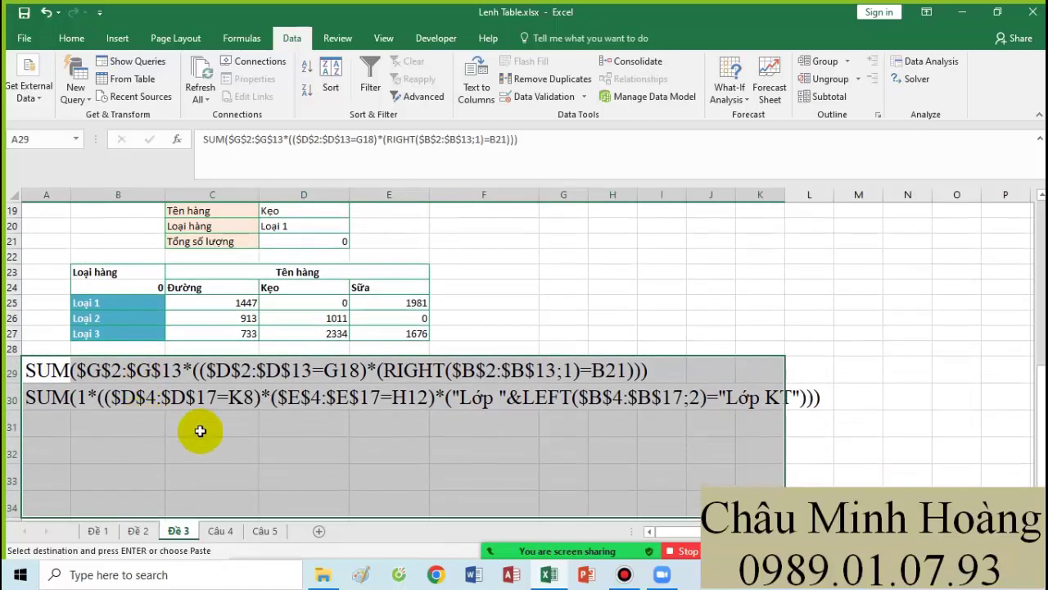
left_click(140, 286)
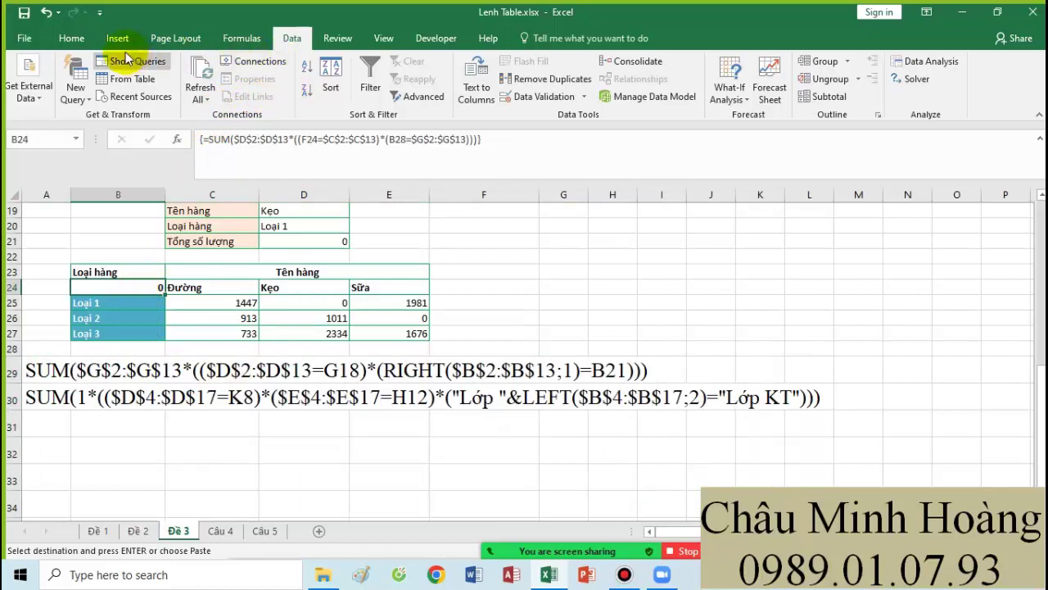
left_click(74, 37)
left_click(240, 70)
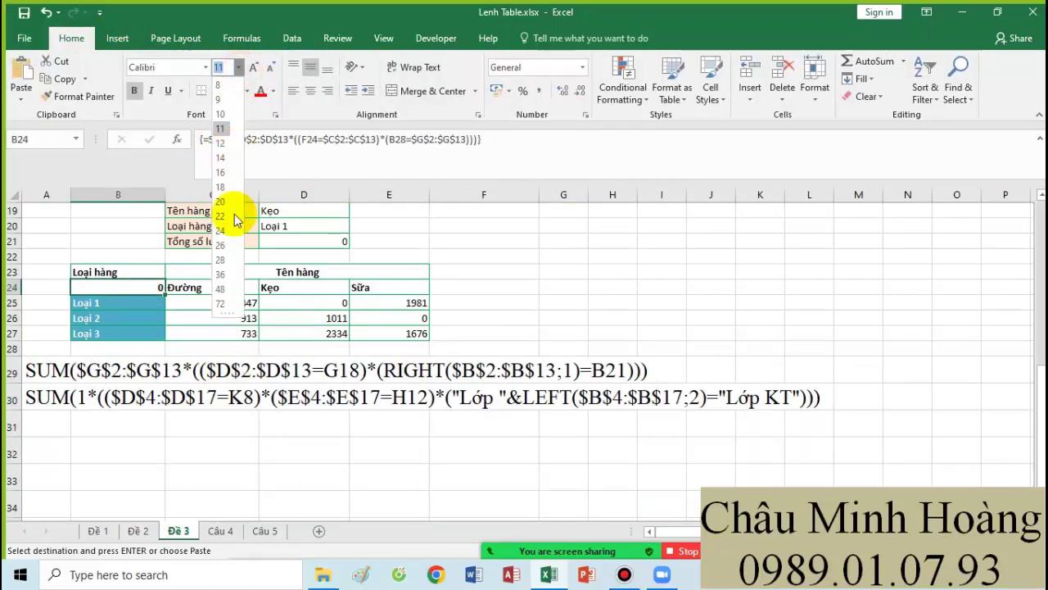
left_click(234, 234)
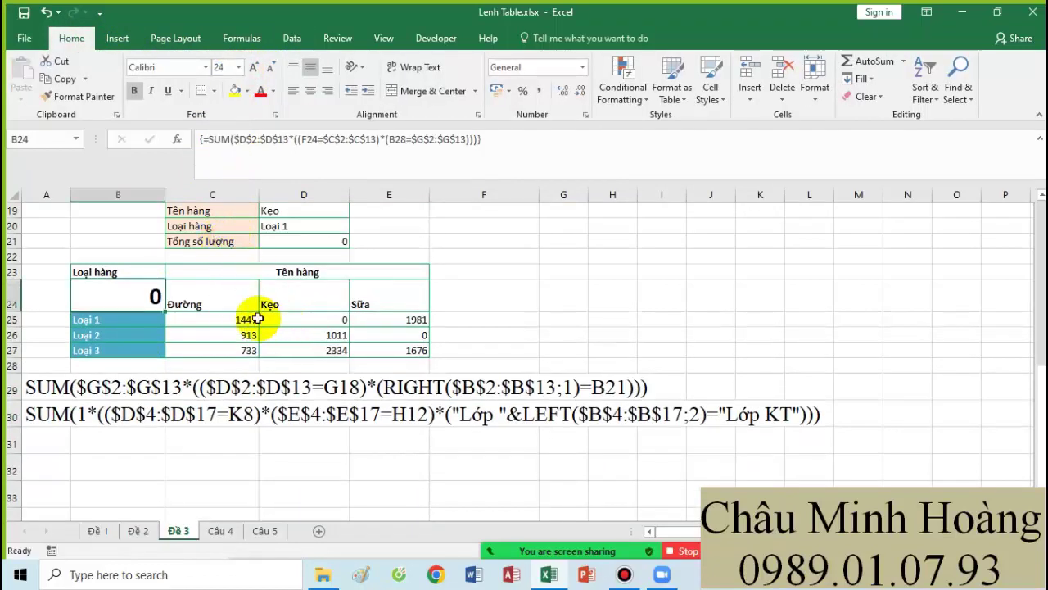
Step: Delete both conditions from the B24 formula, keeping only =SUM($D$2:$D$13*((
double_click(140, 298)
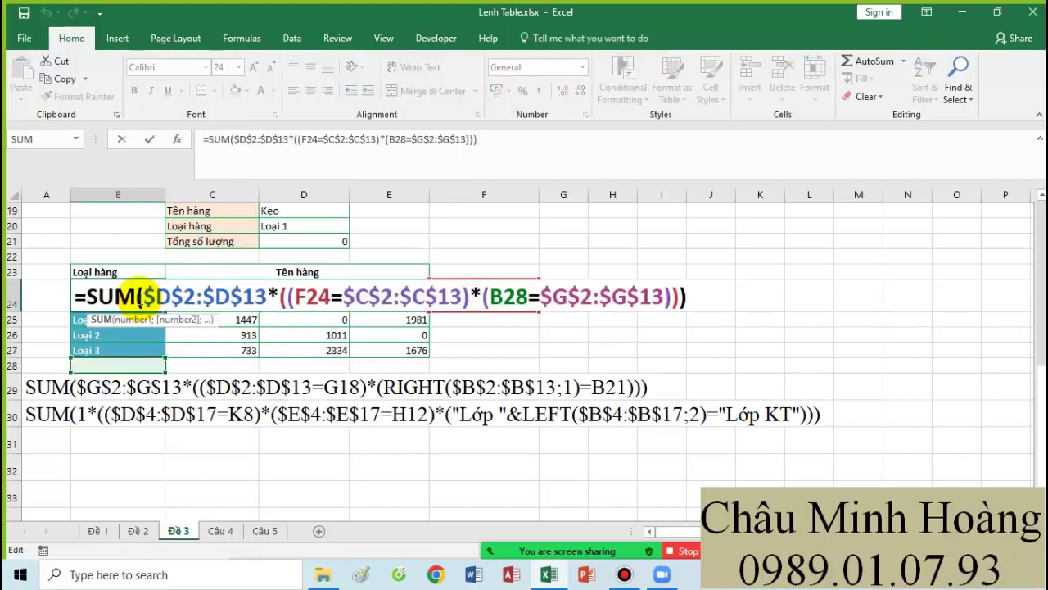
scroll(288, 331, "up", 2)
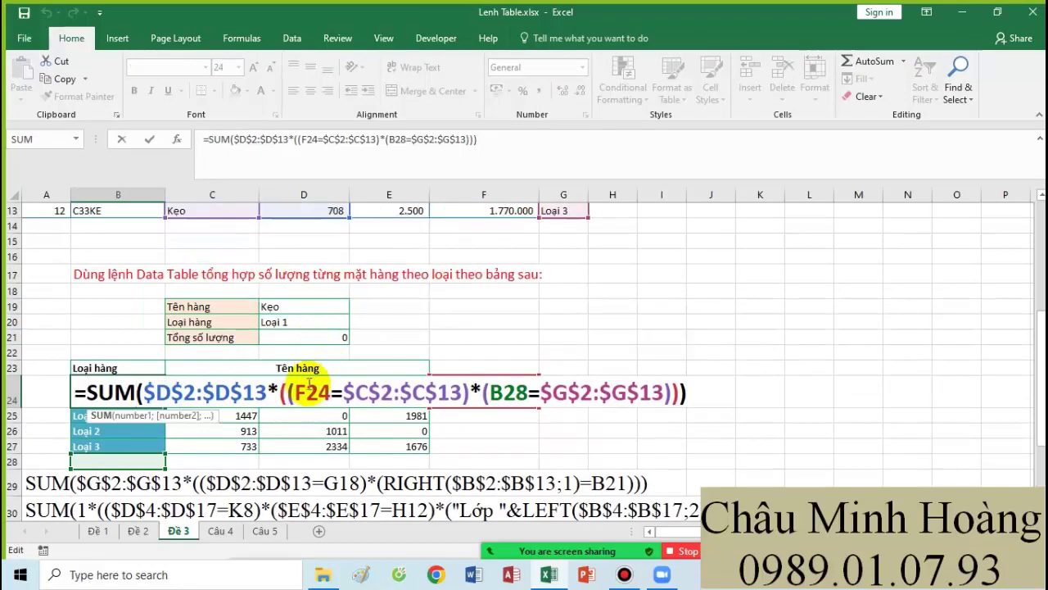
scroll(461, 374, "up", 4)
scroll(543, 300, "down", 4)
left_click_drag(295, 393, 791, 391)
key("Delete")
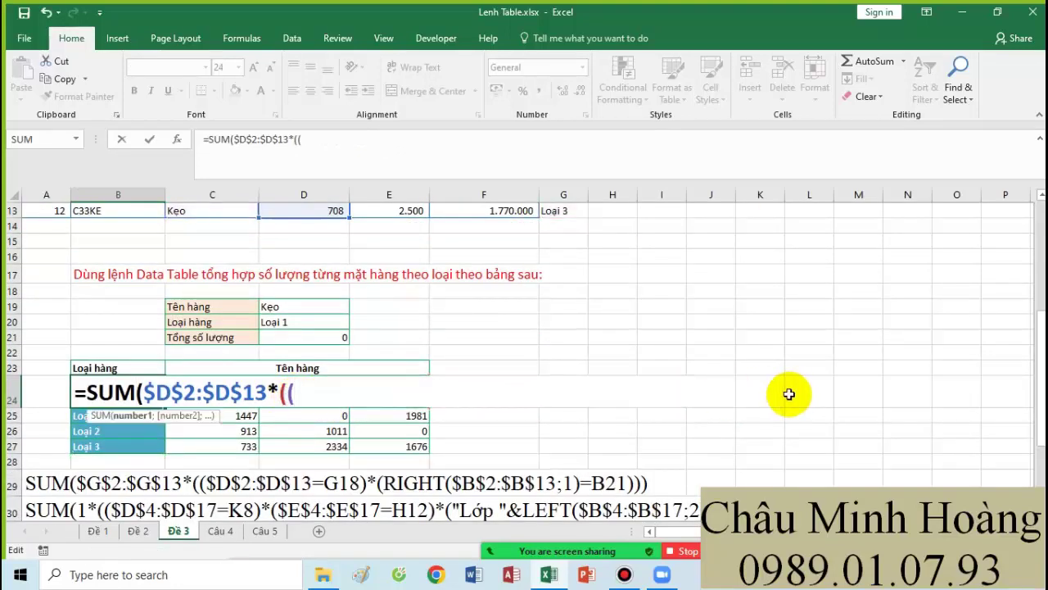
Step: Enter the product name condition $C$2:$C$13=F24 as the first condition of the B24 formula
scroll(268, 418, "up", 4)
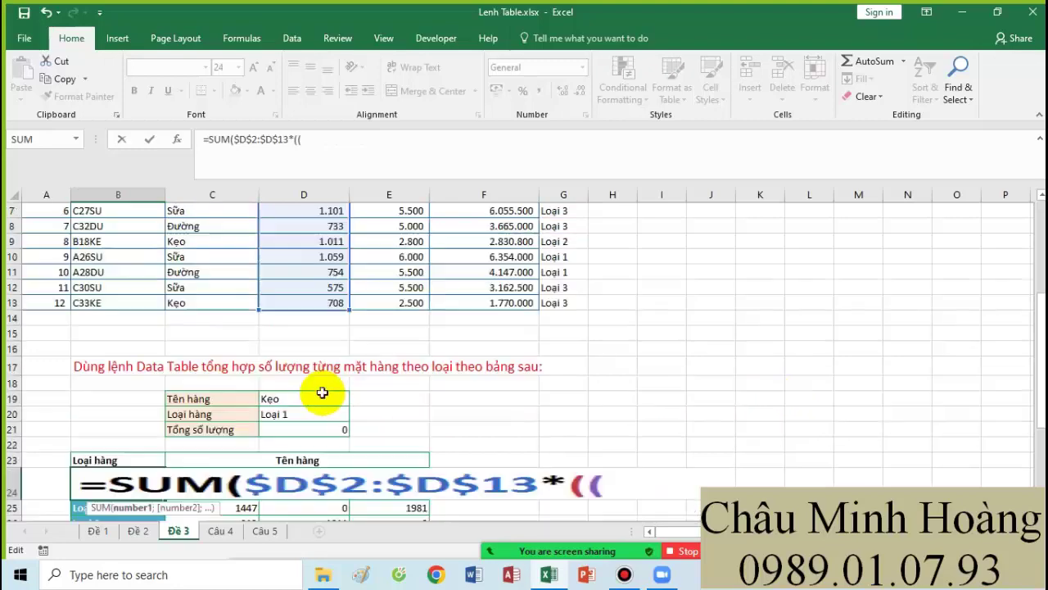
left_click(212, 229)
left_click_drag(212, 238, 216, 396)
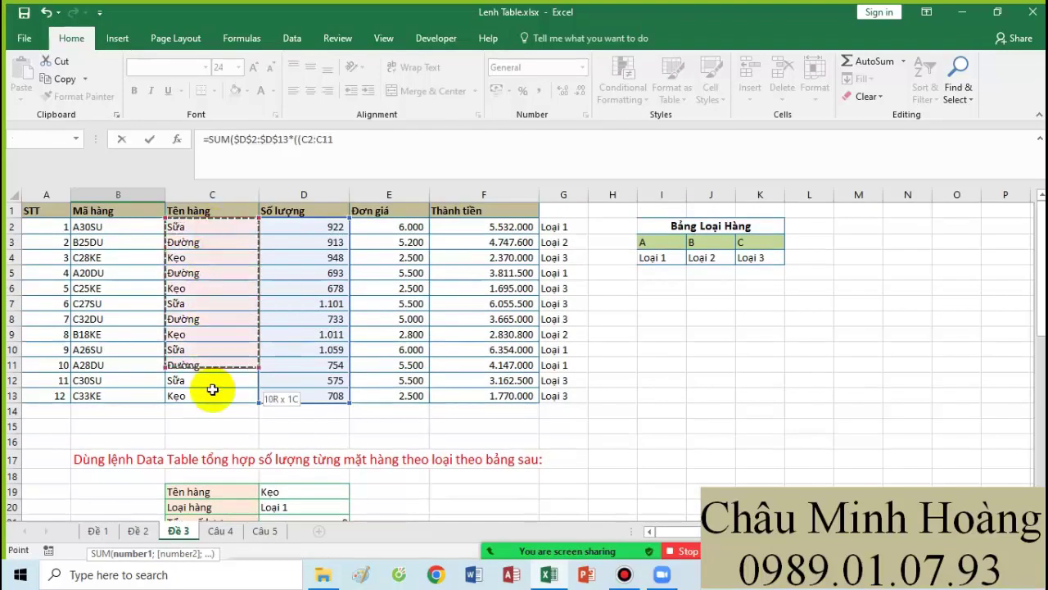
key("F4")
scroll(218, 399, "down", 4)
scroll(229, 394, "down", 1)
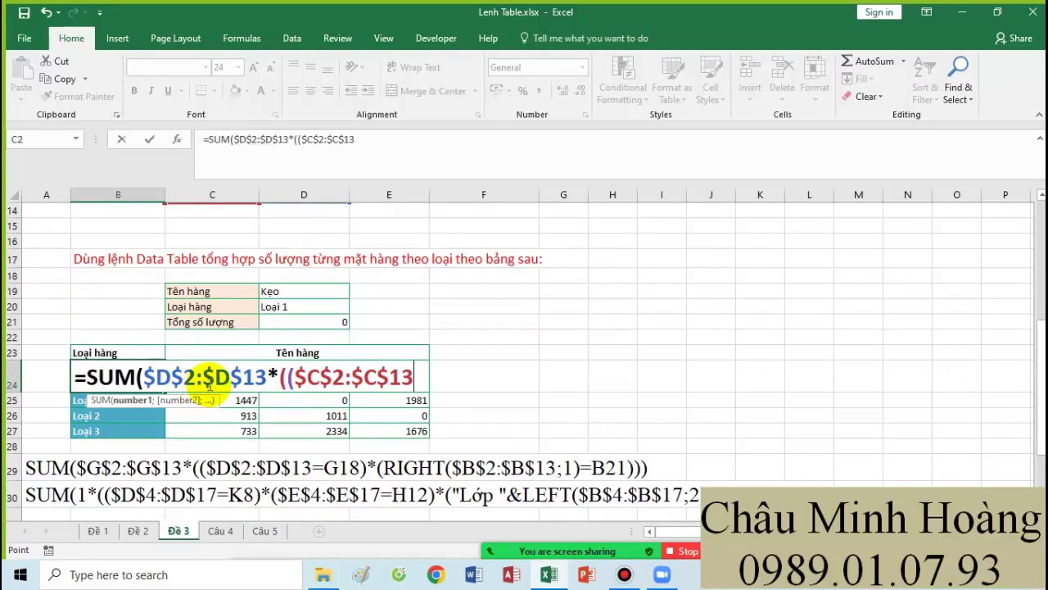
scroll(418, 340, "up", 4)
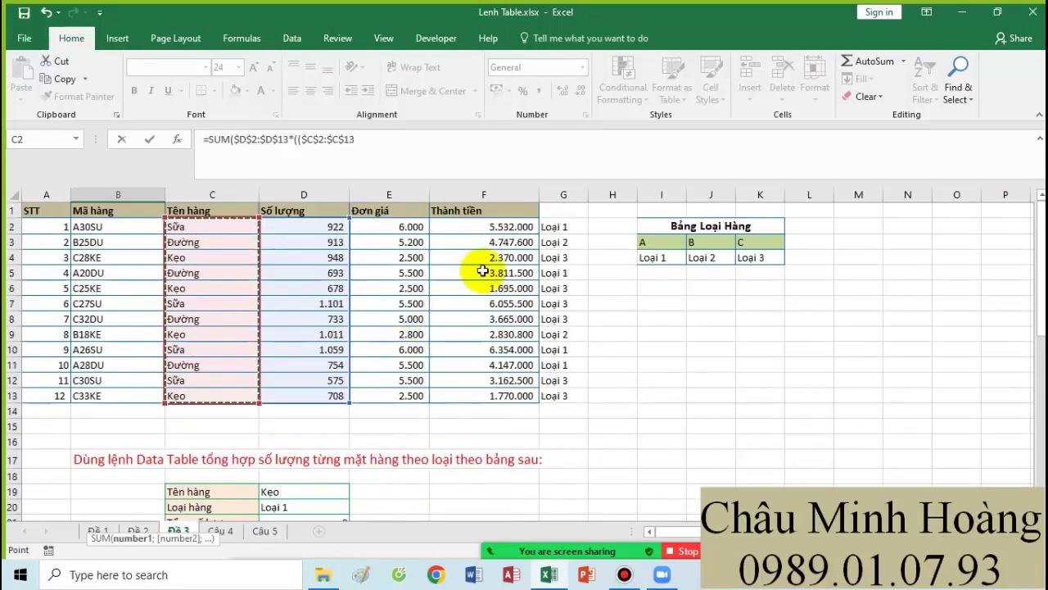
scroll(295, 379, "down", 4)
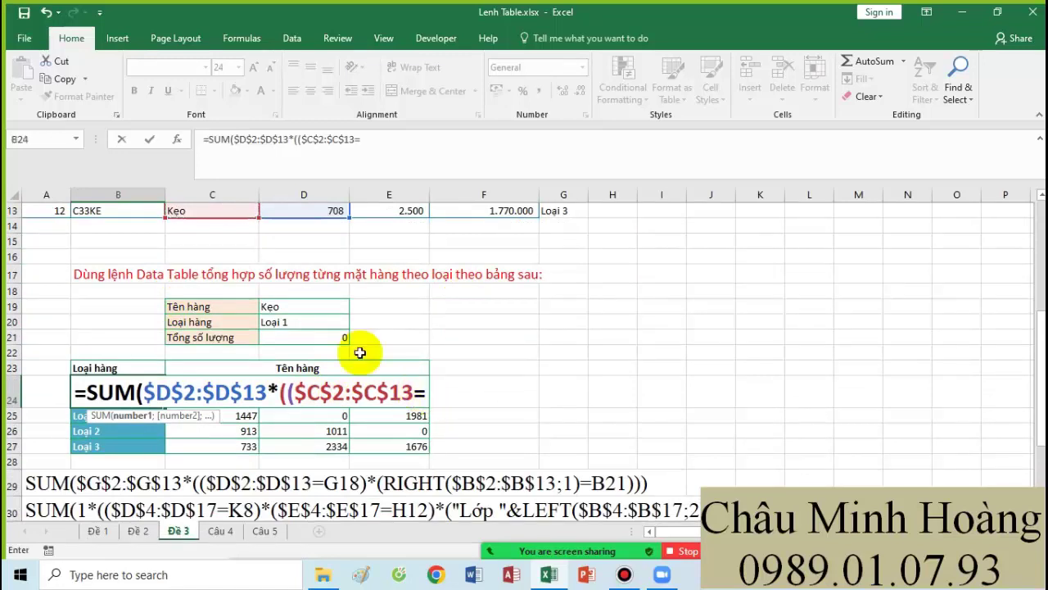
left_click(459, 392)
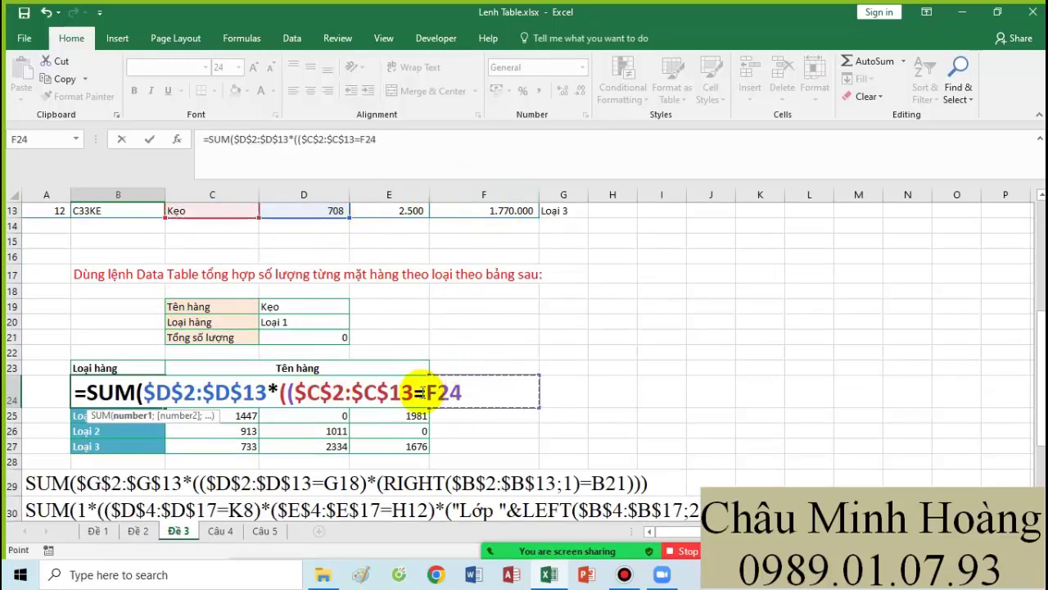
Step: Close the first condition and begin the second with LOOKUP, using LEFT($B$2:$B$13;1) as the lookup value
type(")*(")
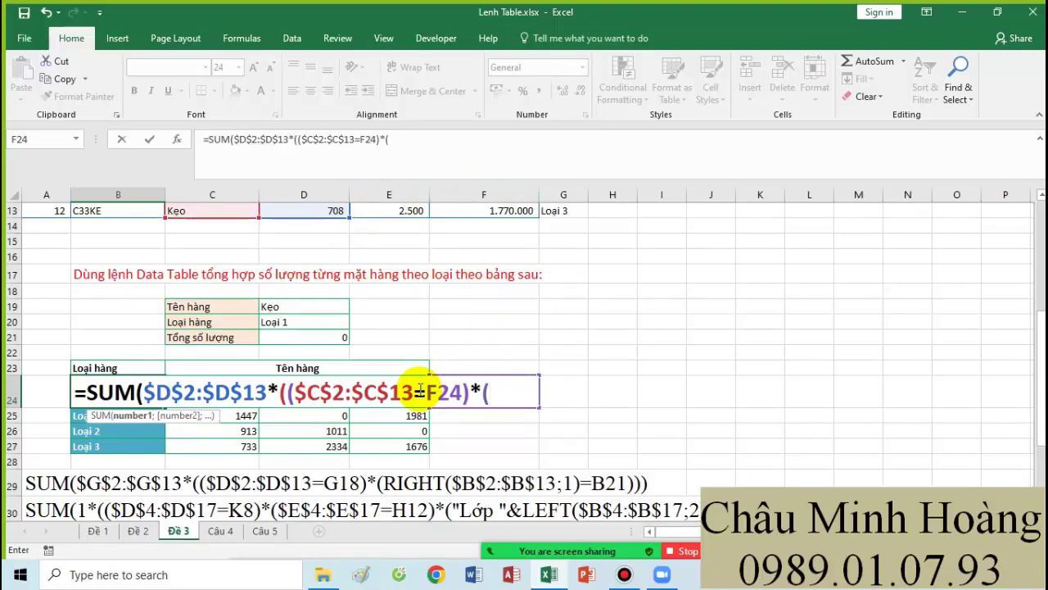
type("loo")
key("Tab")
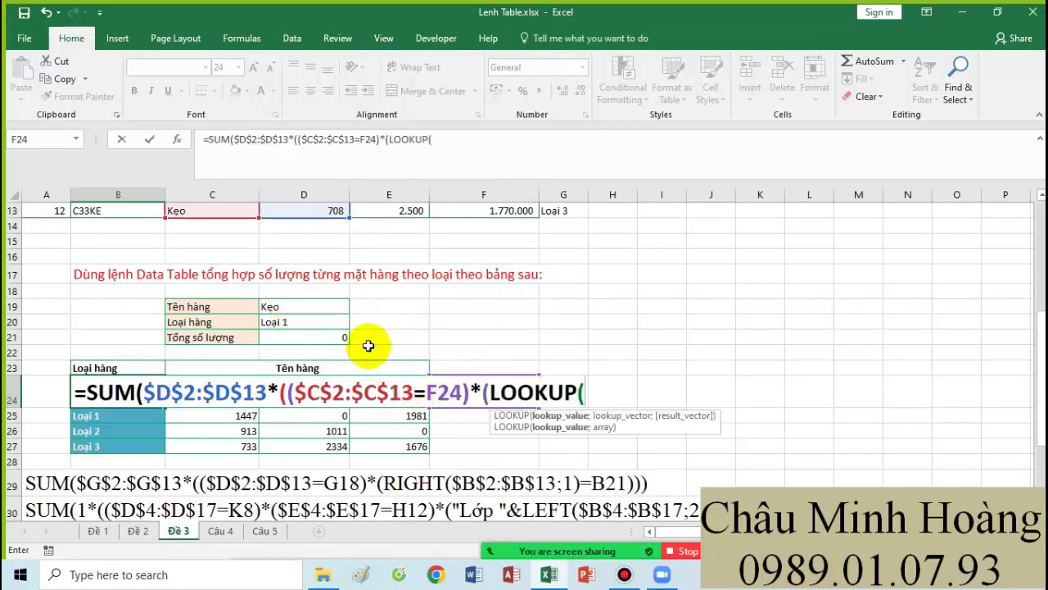
scroll(547, 312, "up", 4)
type("LEFT(")
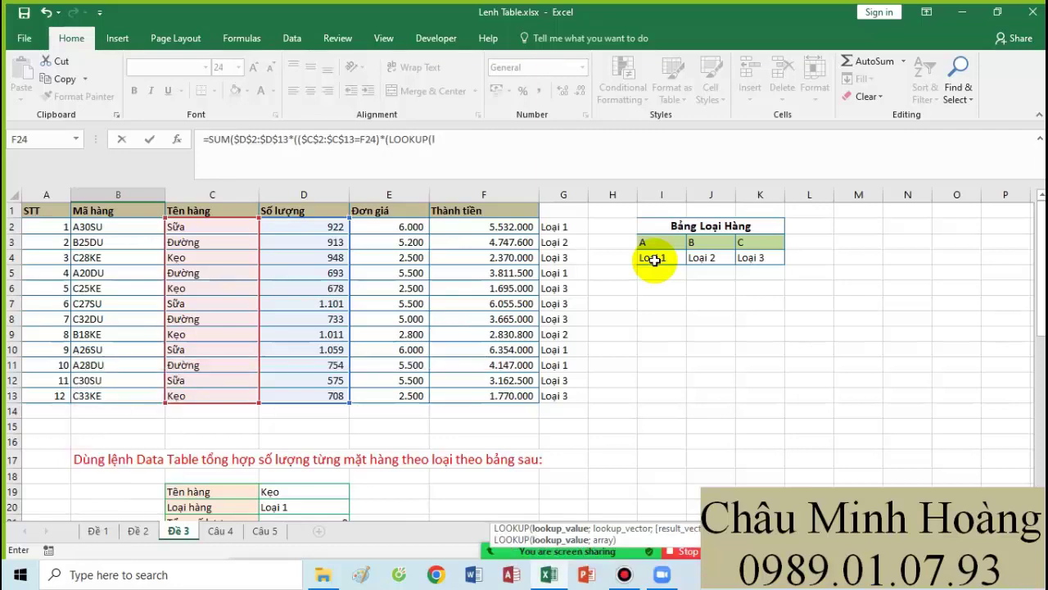
left_click(142, 228)
left_click_drag(136, 247, 123, 395)
key("F4")
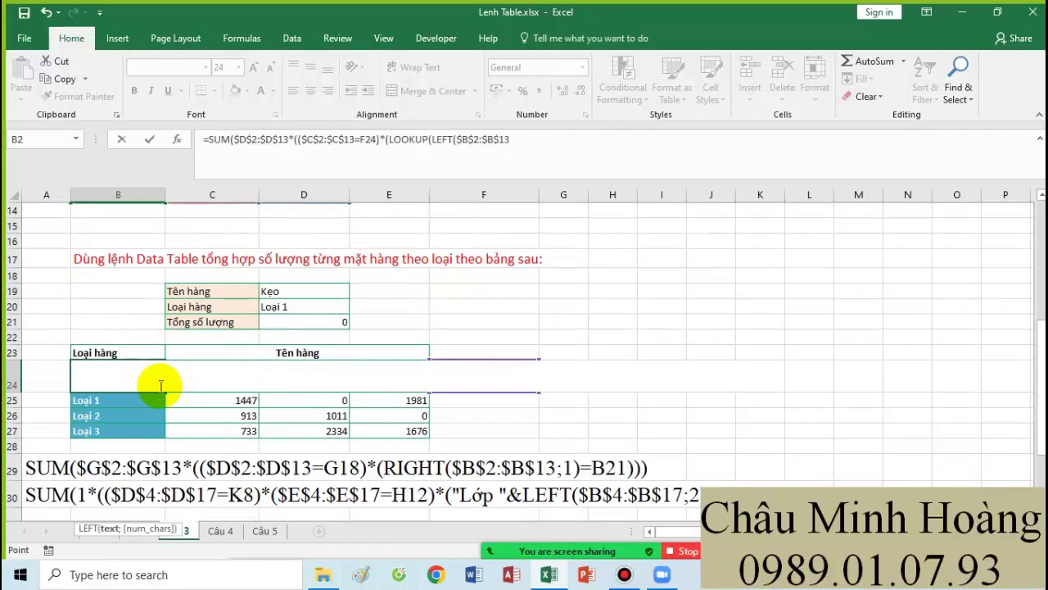
type(";")
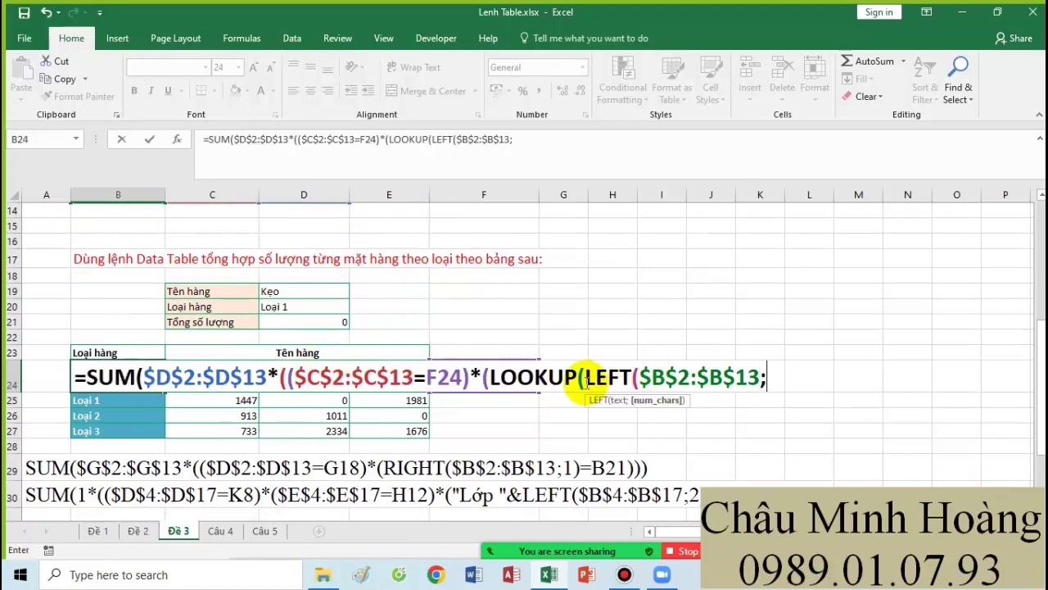
type("1);")
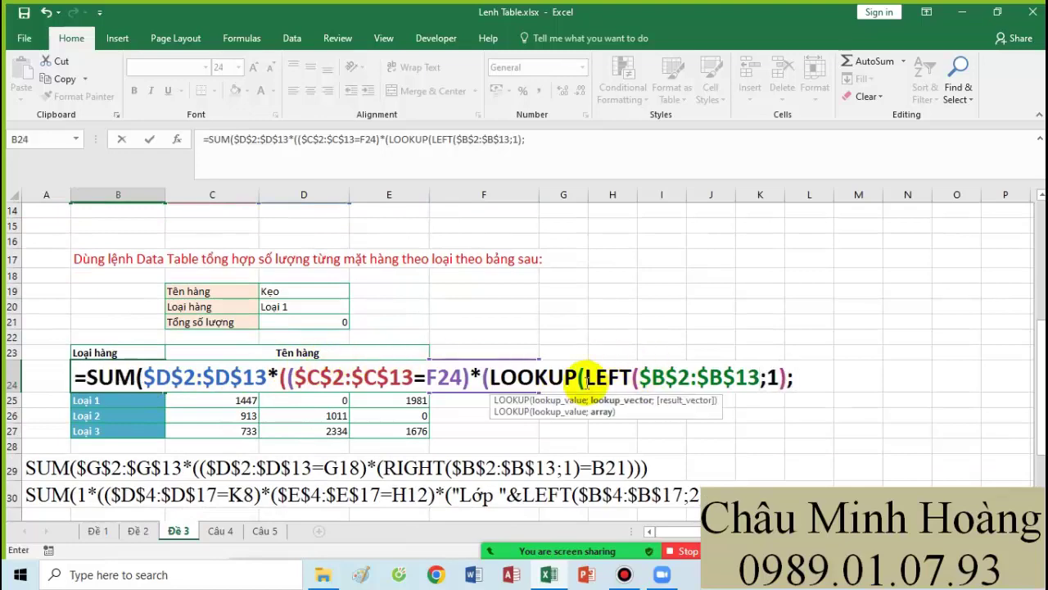
Step: Use $I$3:$K$4 as the LOOKUP array and set the LOOKUP result equal to B28
scroll(588, 378, "up", 5)
left_click_drag(655, 244, 764, 255)
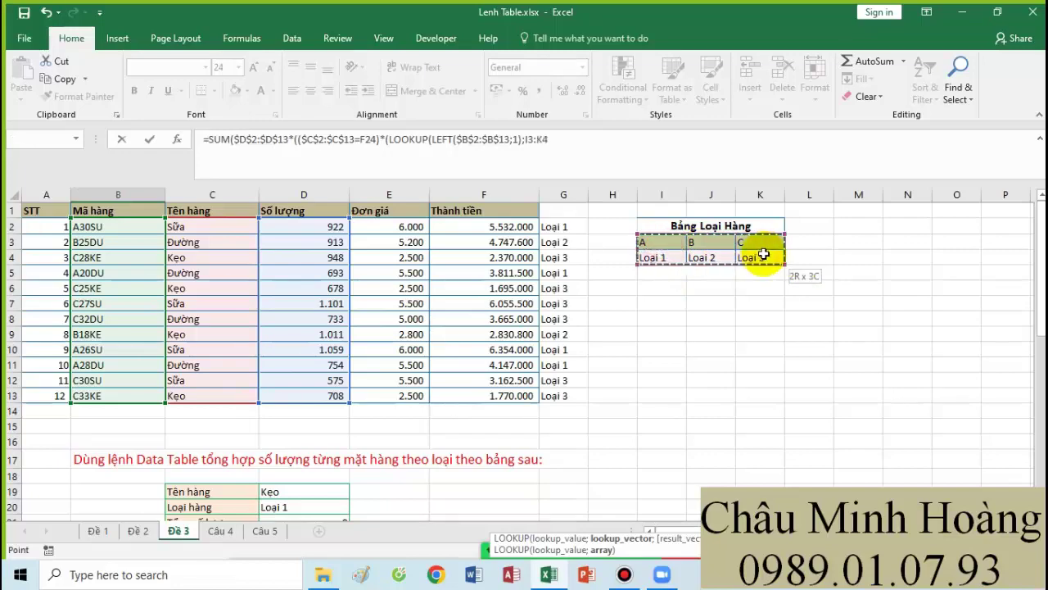
key("F4")
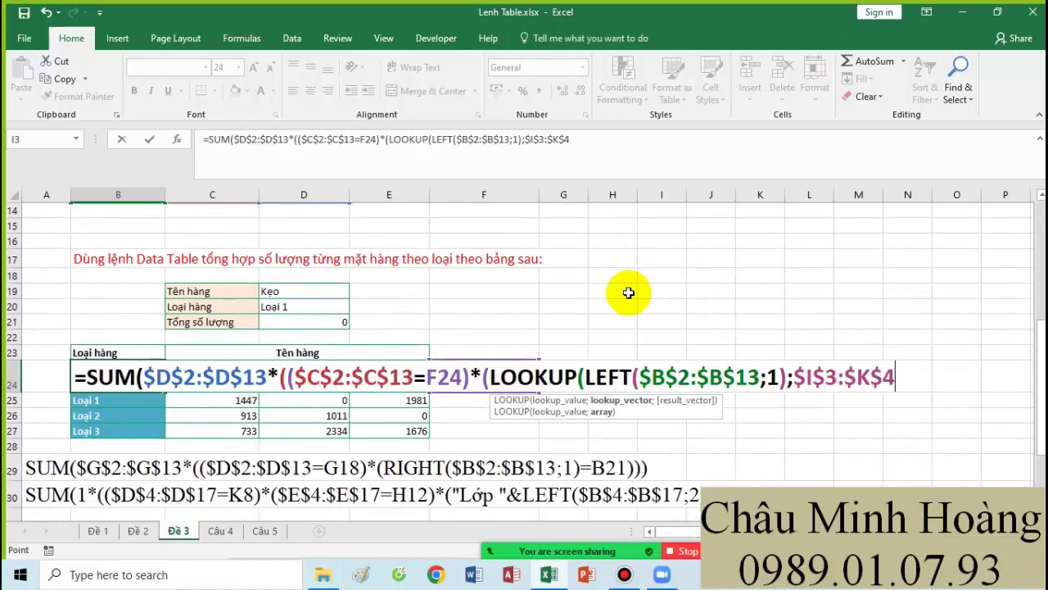
type(")=")
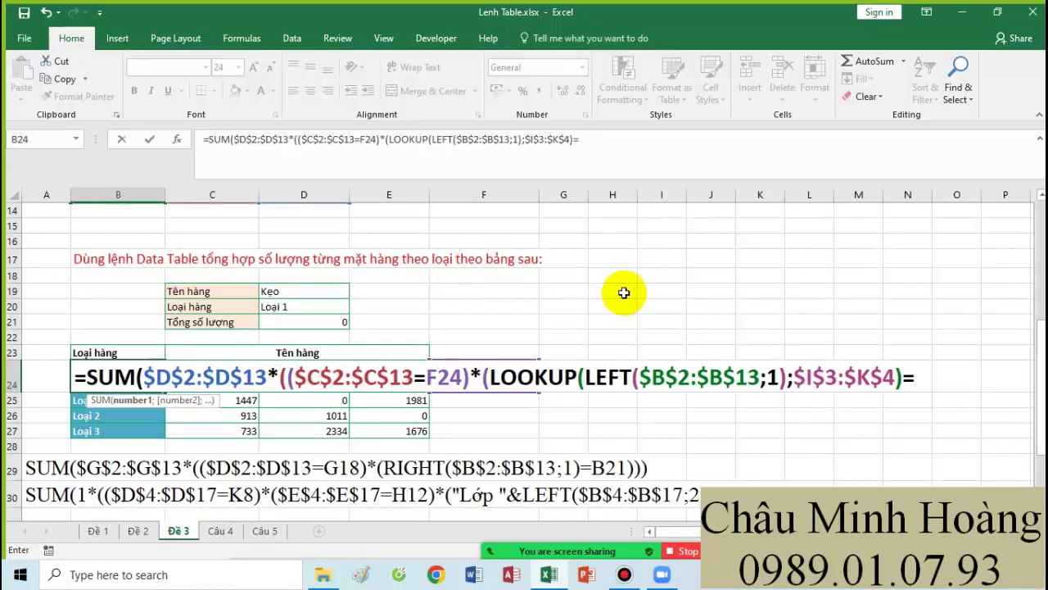
left_click(123, 446)
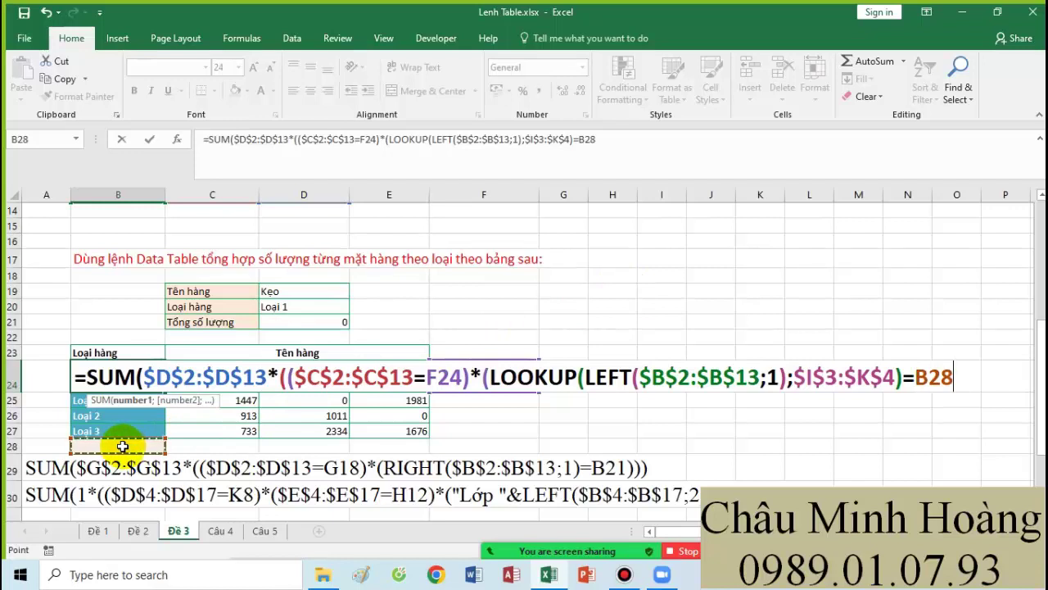
Step: Complete the B24 array formula and build a data table over B24:E27 with row input cell F24 and column input cell B28
type(")")
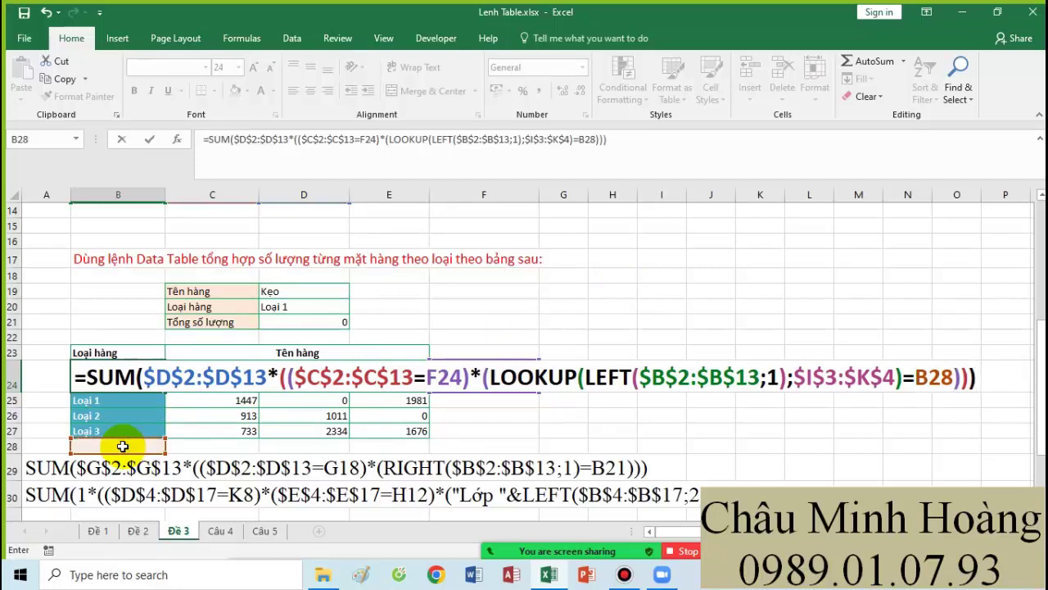
key("ctrl+shift+Return")
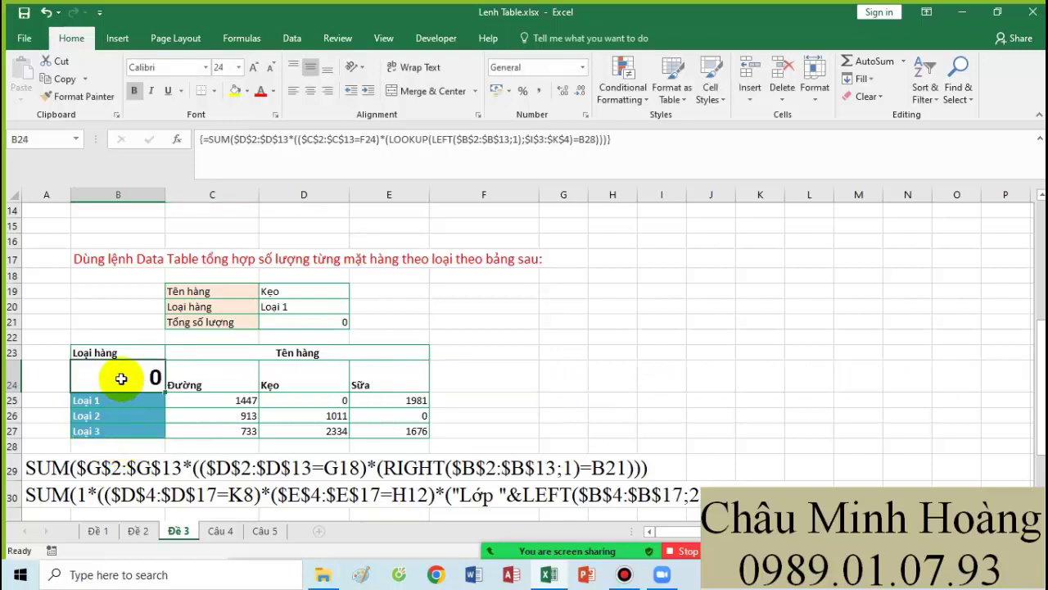
left_click_drag(122, 374, 384, 431)
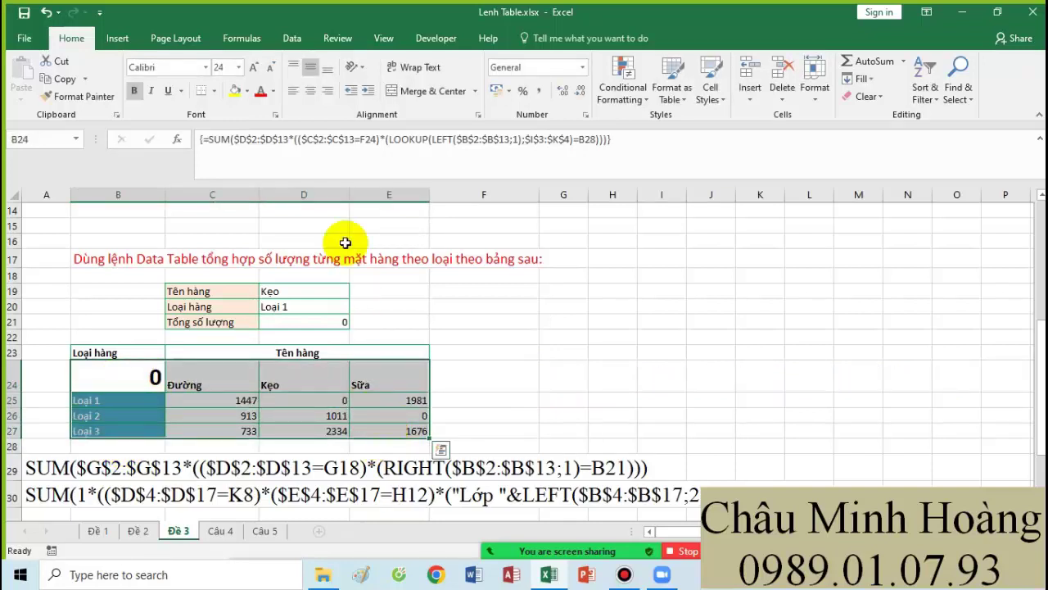
left_click(289, 38)
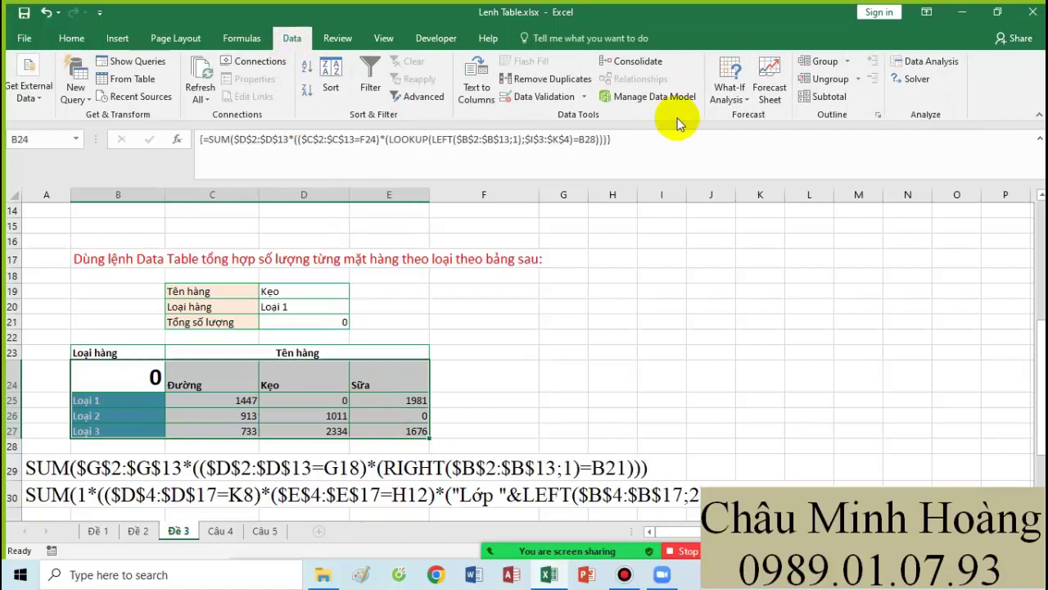
left_click(730, 90)
left_click(763, 149)
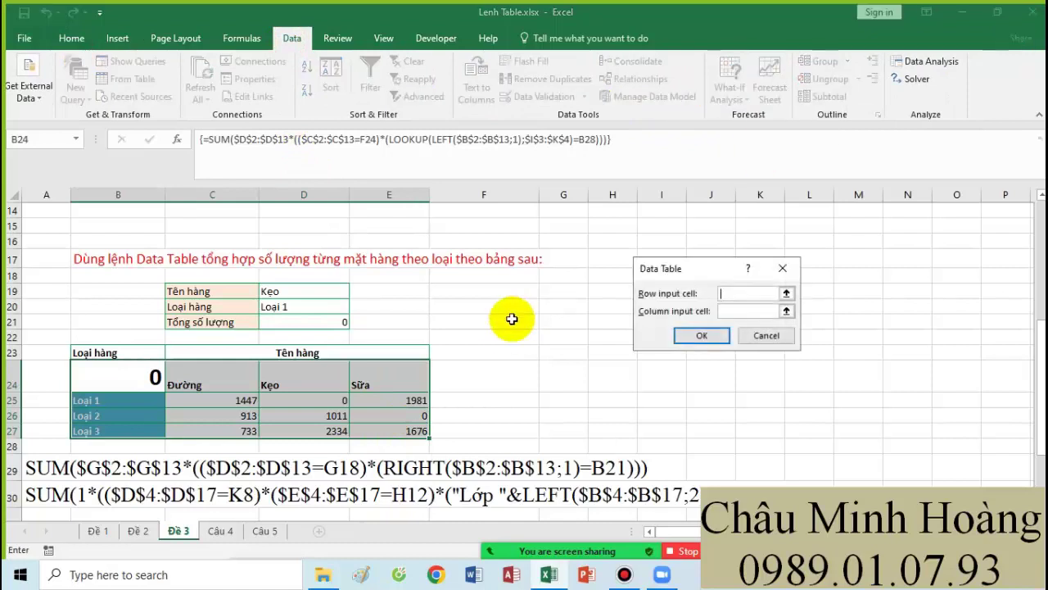
left_click(475, 378)
left_click(728, 311)
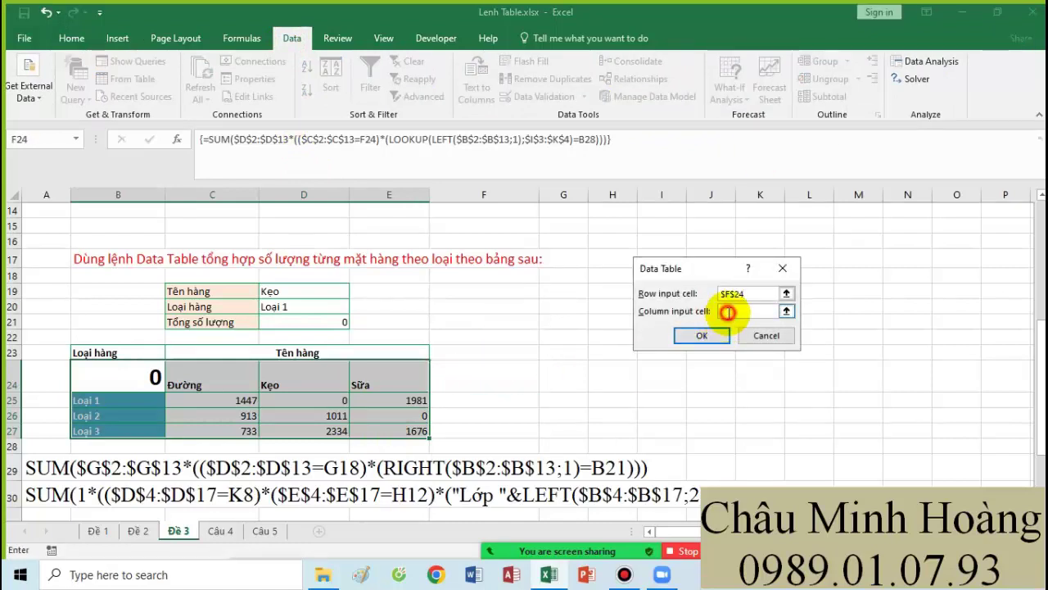
left_click(129, 443)
left_click(704, 336)
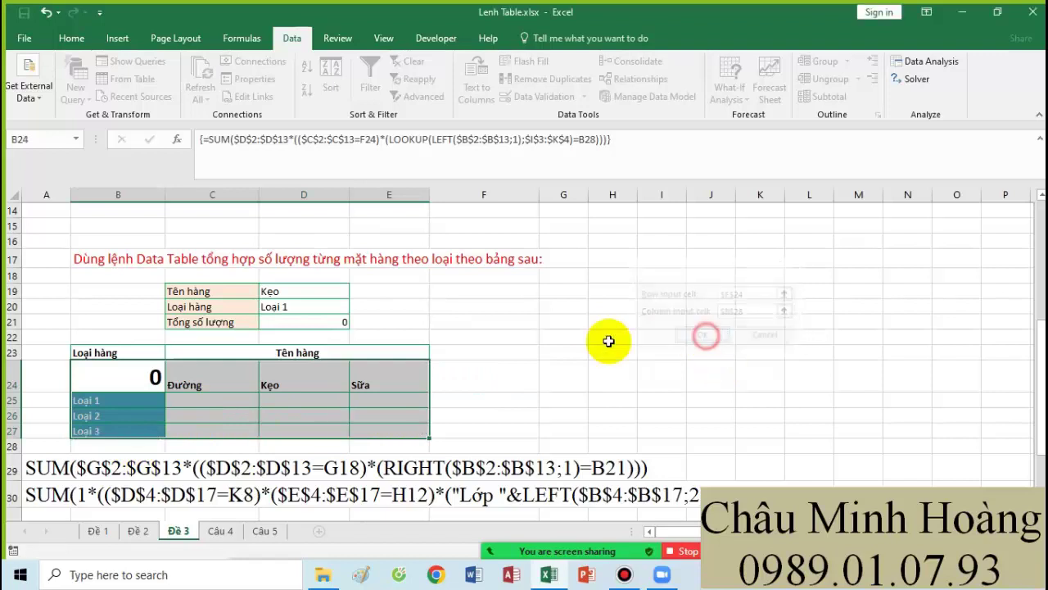
Step: Copy the B24 formula text without its equals sign into A31, keeping B24 as an array formula
double_click(127, 376)
left_click_drag(85, 377, 994, 374)
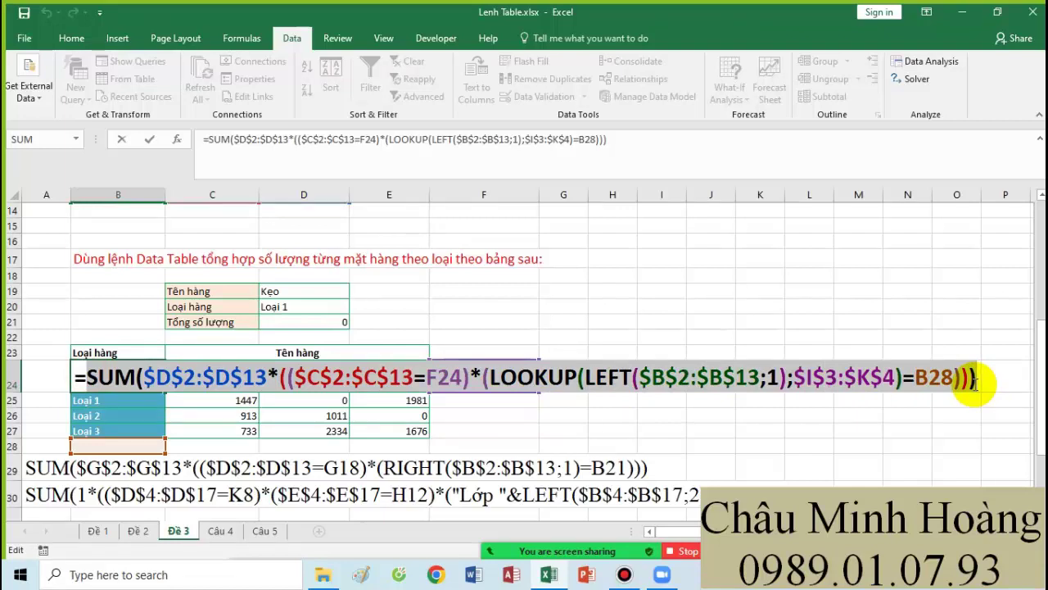
key("Return")
double_click(145, 377)
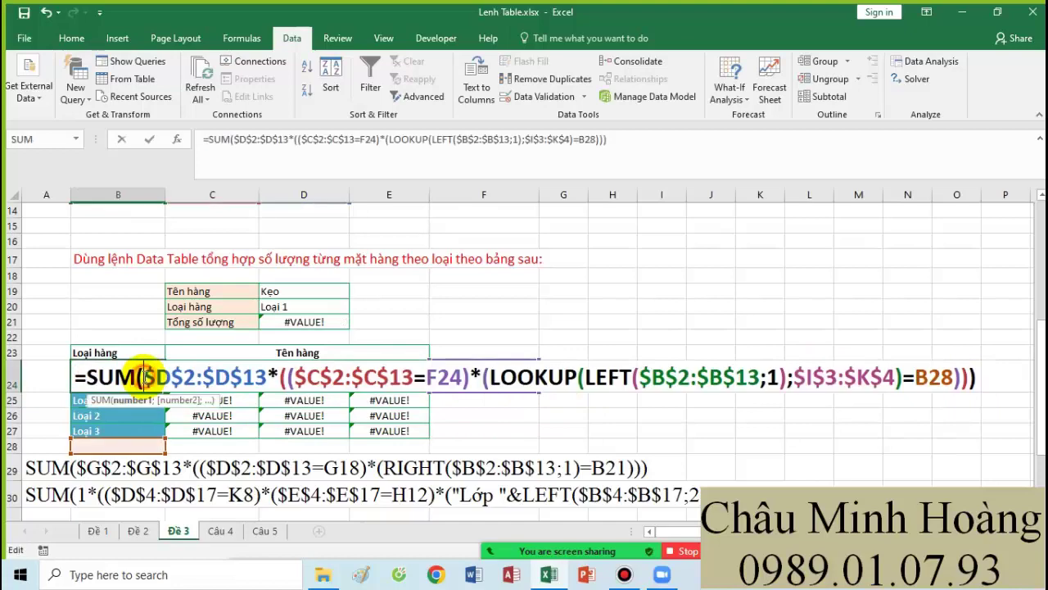
key("ctrl+shift+Return")
scroll(145, 376, "down", 2)
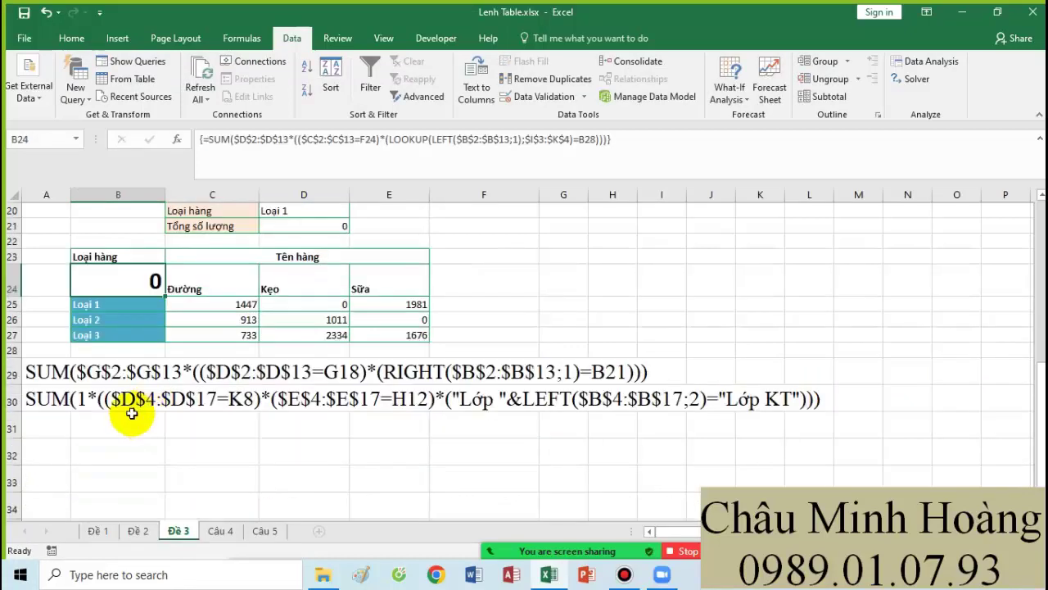
left_click(63, 426)
key("ctrl+v")
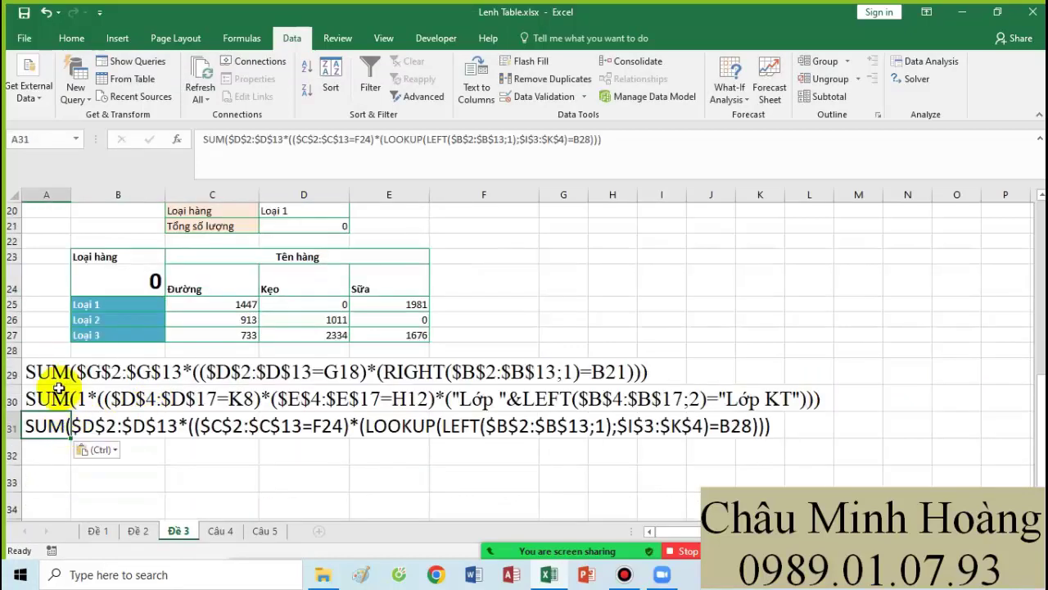
Step: Format the formula notes in A29:M34 with the Times New Roman font
left_click_drag(35, 374, 876, 511)
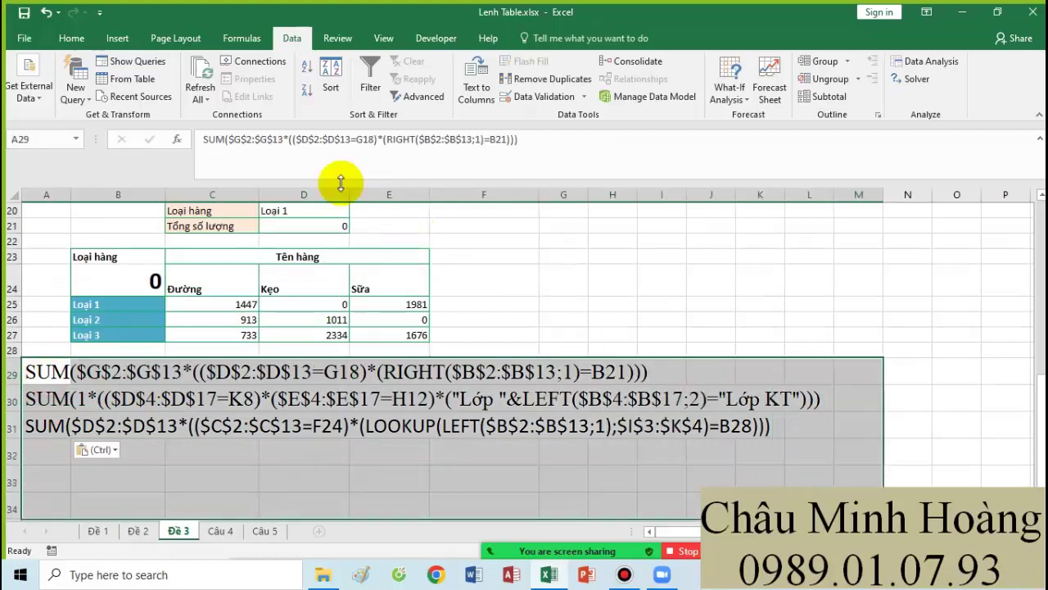
left_click(71, 38)
left_click(153, 68)
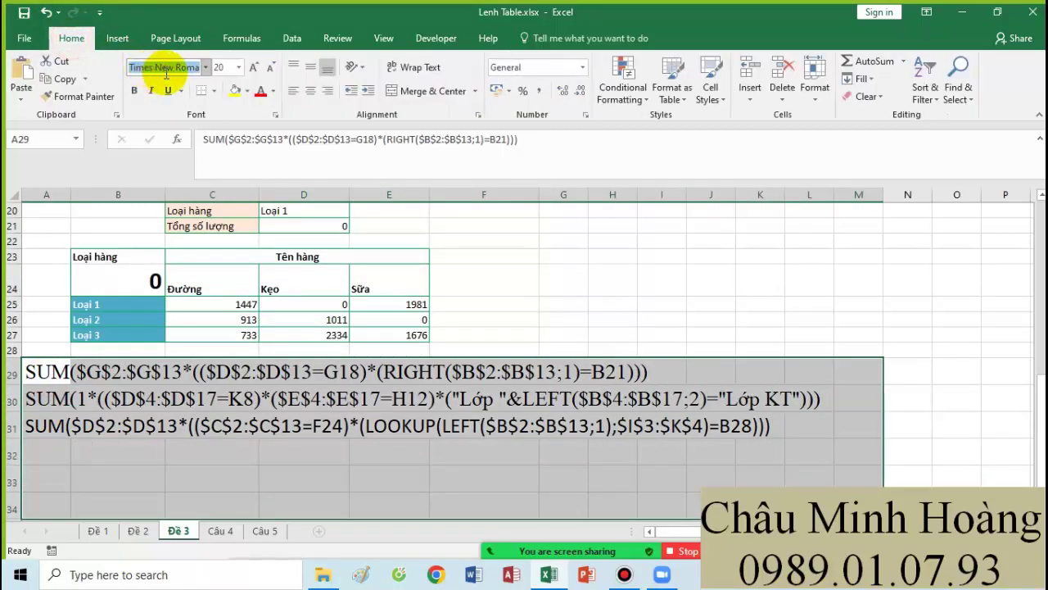
left_click(220, 67)
key("Return")
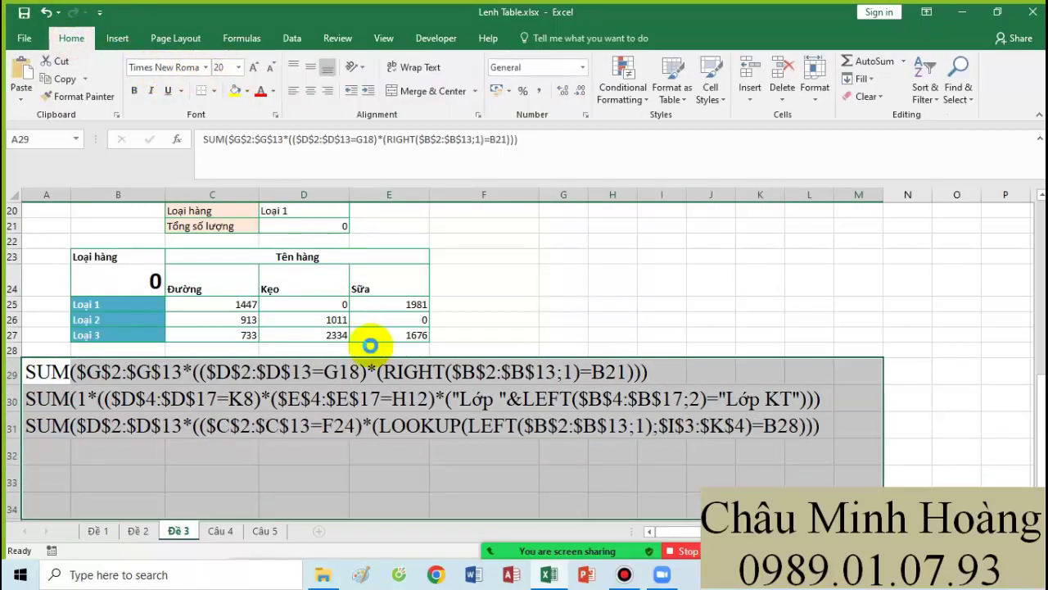
Step: Copy the formula notes in A29:M34, examine the summary tables on sheets Câu 4 and Câu 5, and return to the notes on Đề 3
key("ctrl+c")
left_click(214, 528)
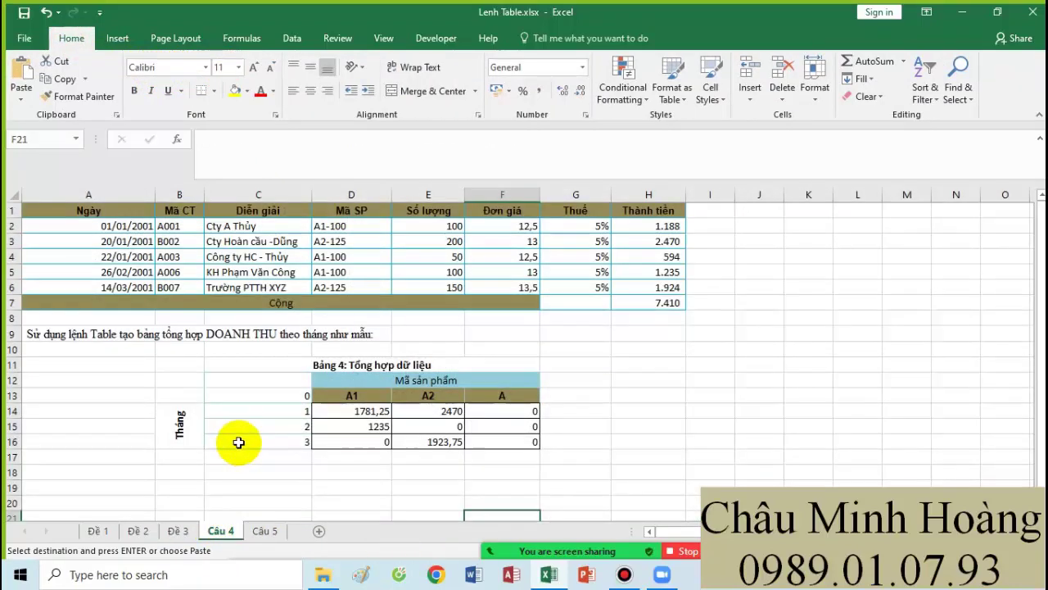
scroll(234, 437, "down", 1)
left_click(264, 531)
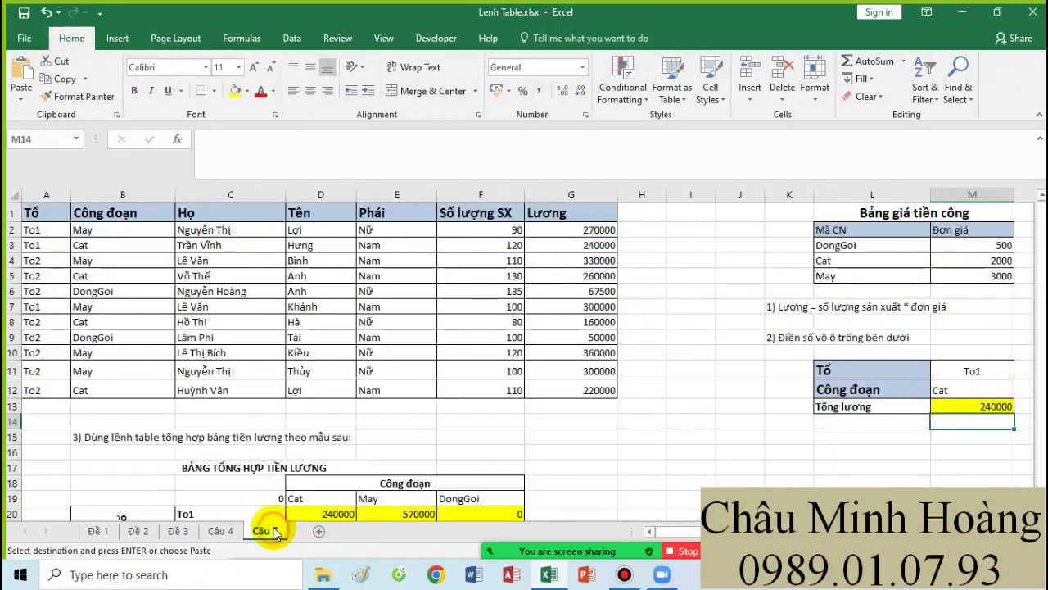
scroll(413, 452, "down", 2)
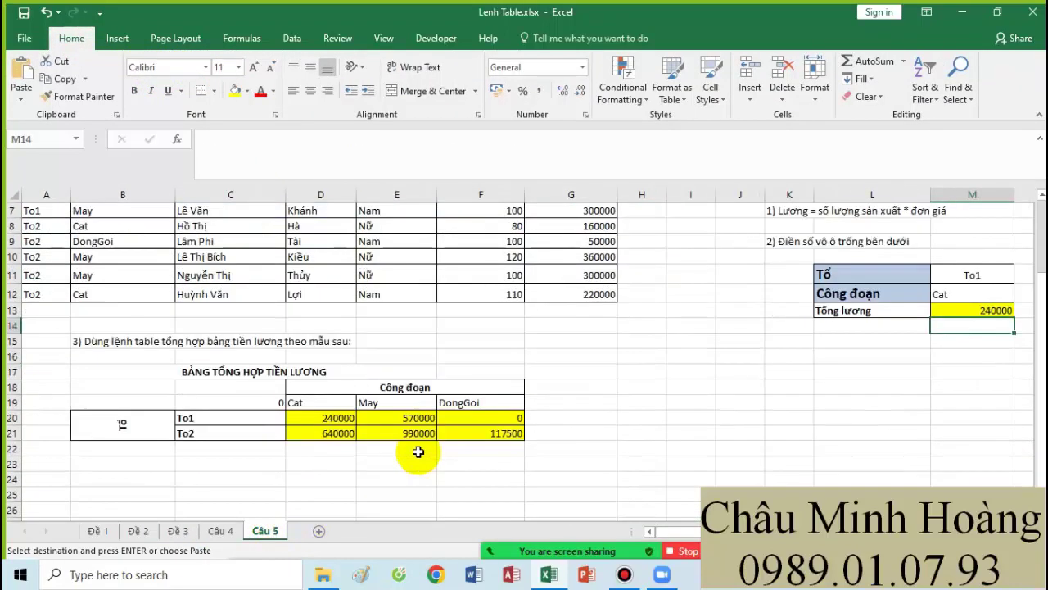
left_click(179, 531)
left_click(211, 473)
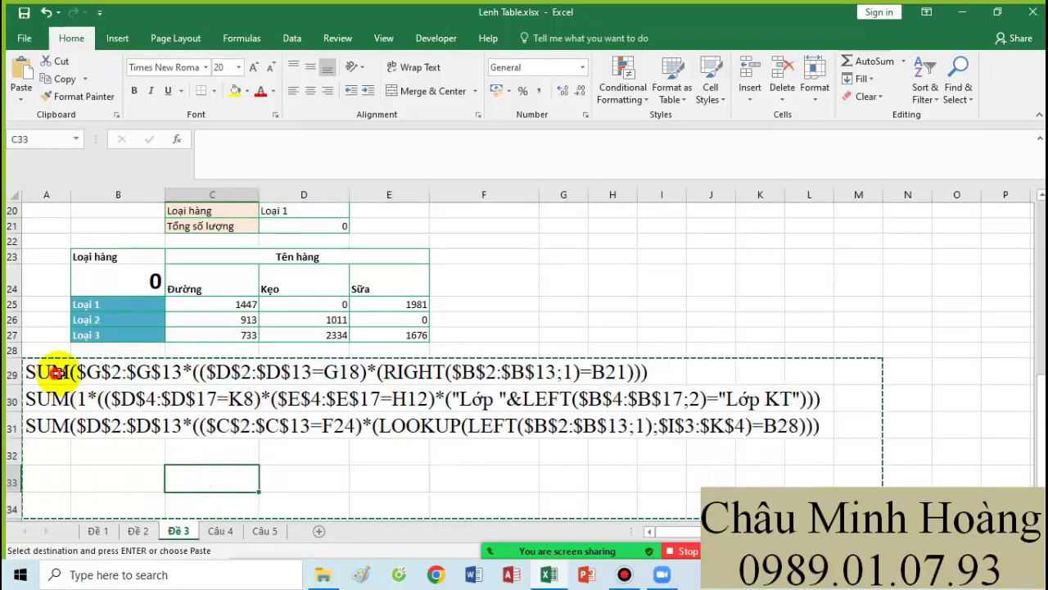
left_click_drag(57, 372, 330, 451)
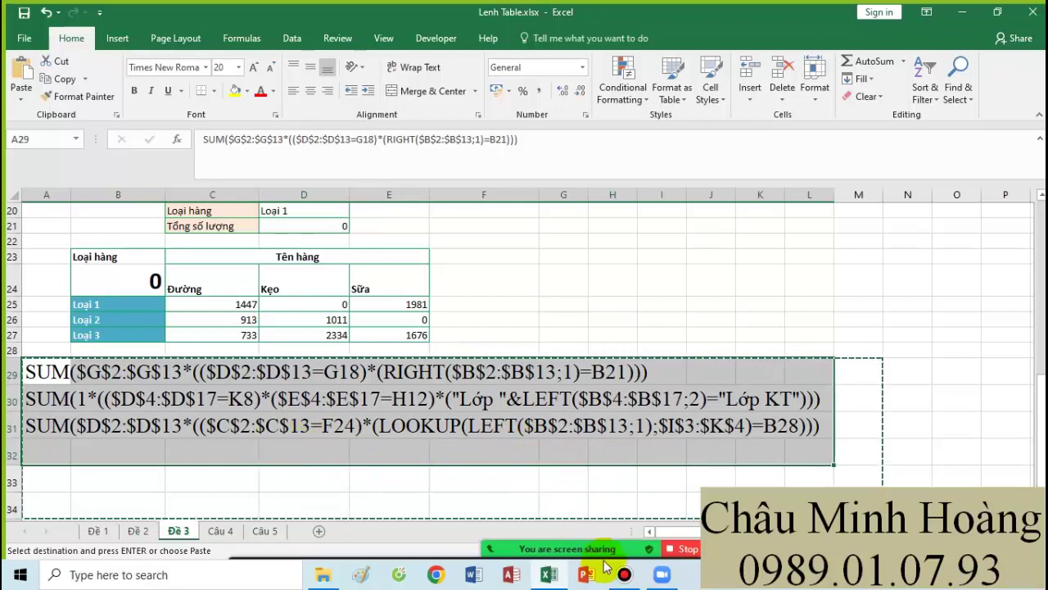
left_click(624, 576)
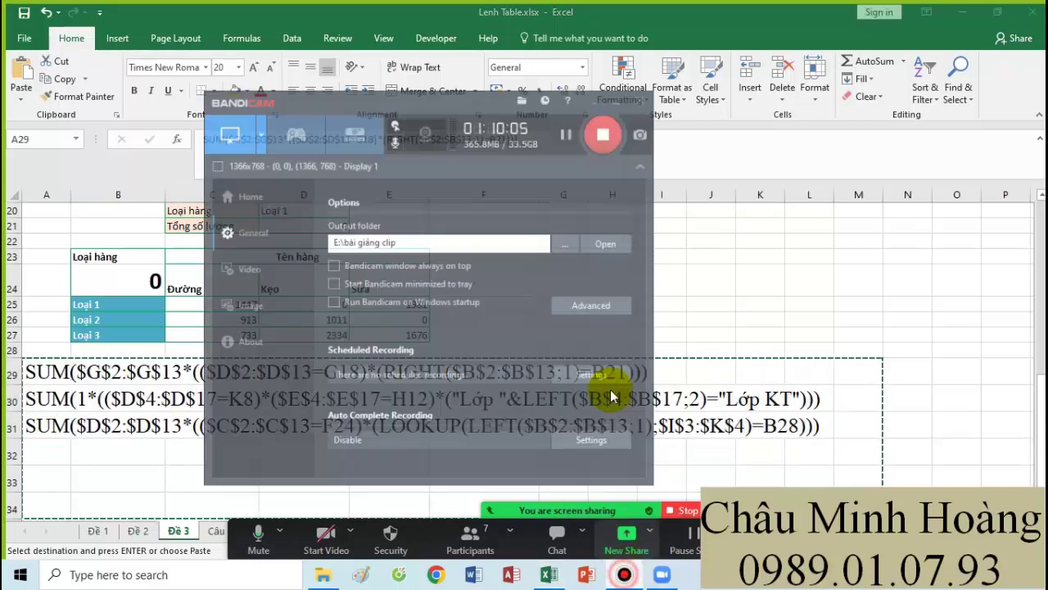
left_click(557, 104)
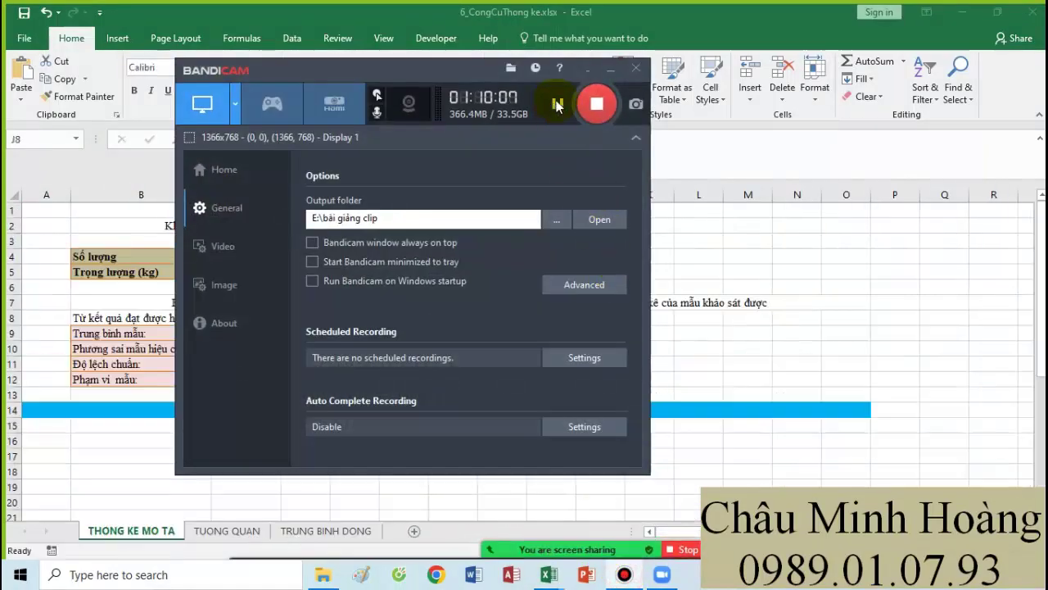
left_click(610, 68)
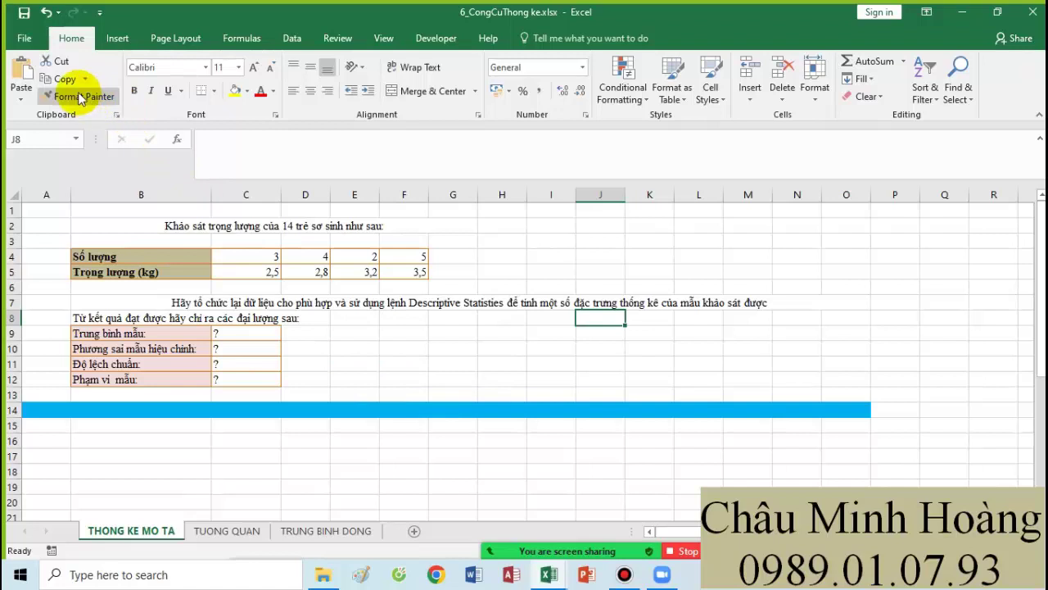
Step: Check in the Excel add-in settings that Analysis ToolPak and Solver Add-in are enabled, and show the data analysis commands
left_click(28, 40)
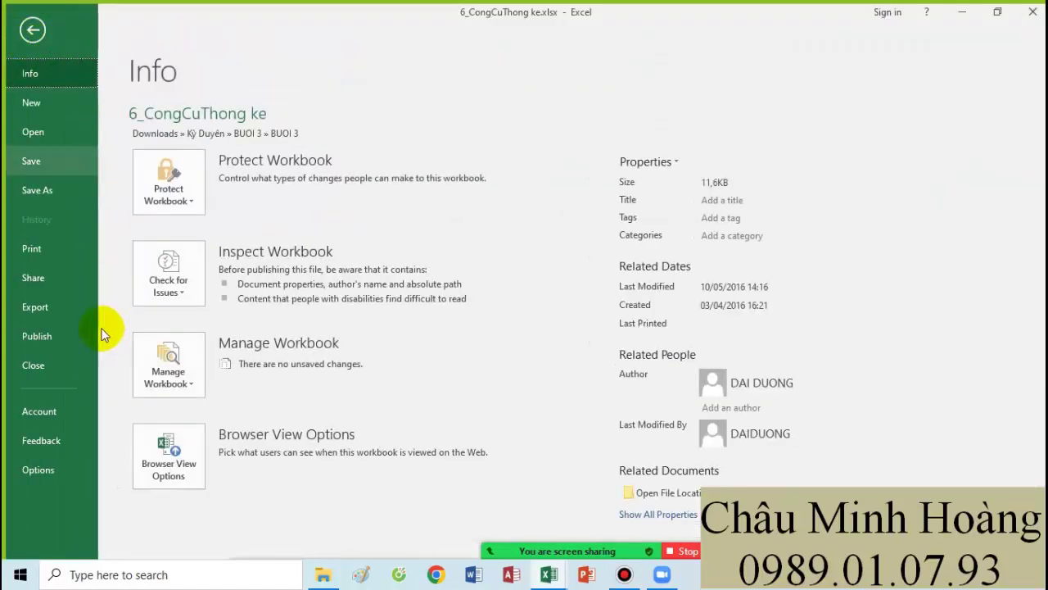
left_click(49, 470)
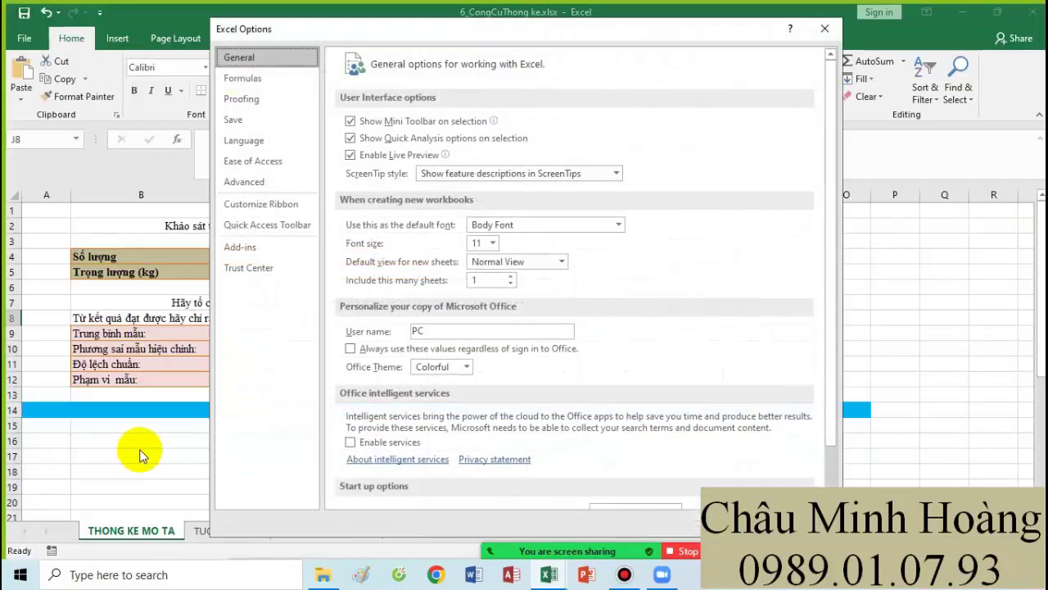
left_click(263, 205)
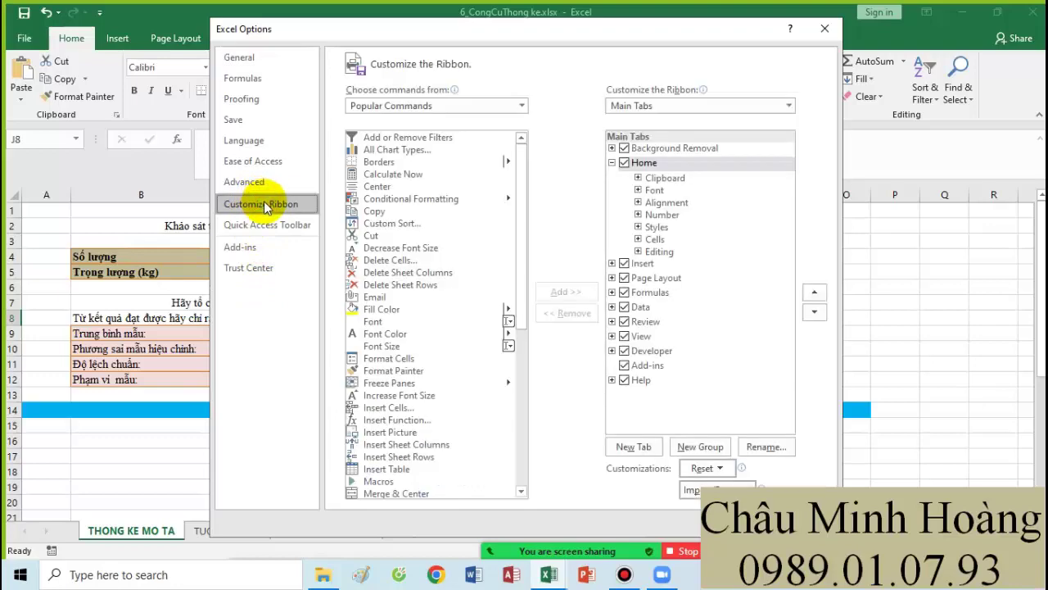
left_click(625, 574)
left_click(625, 574)
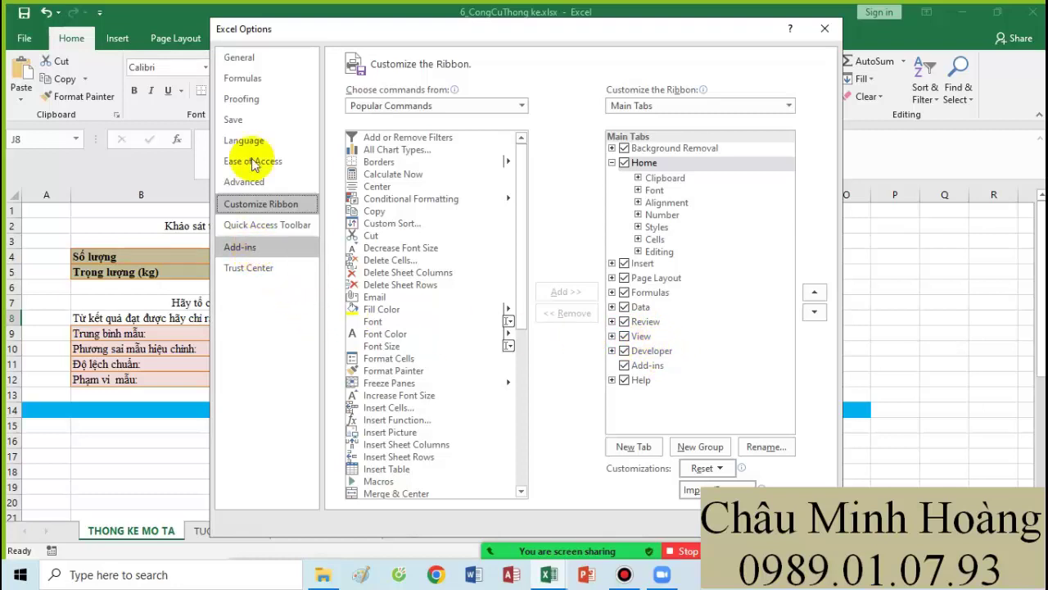
left_click(259, 252)
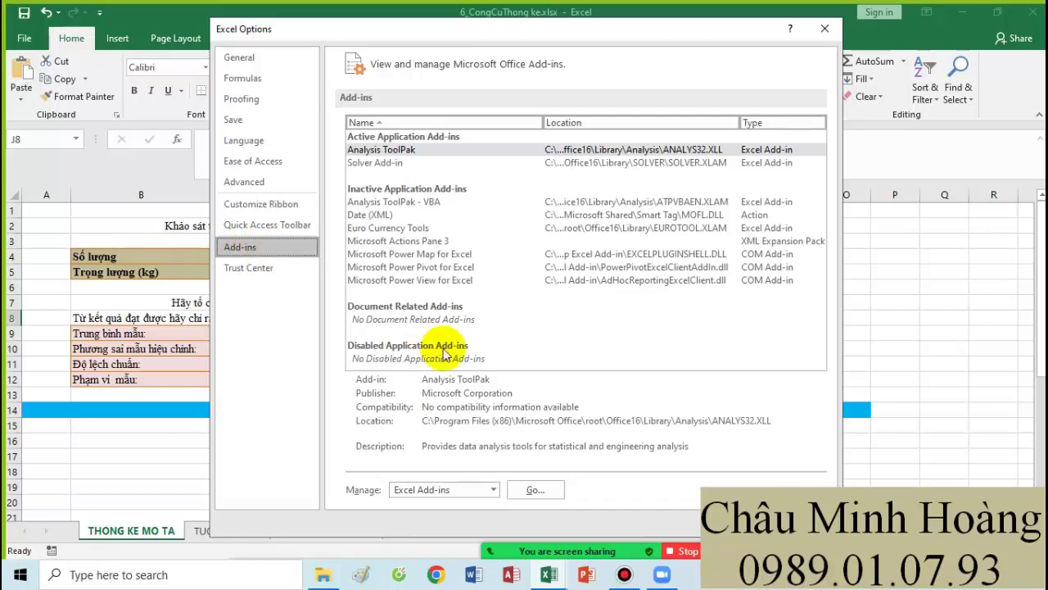
left_click(529, 491)
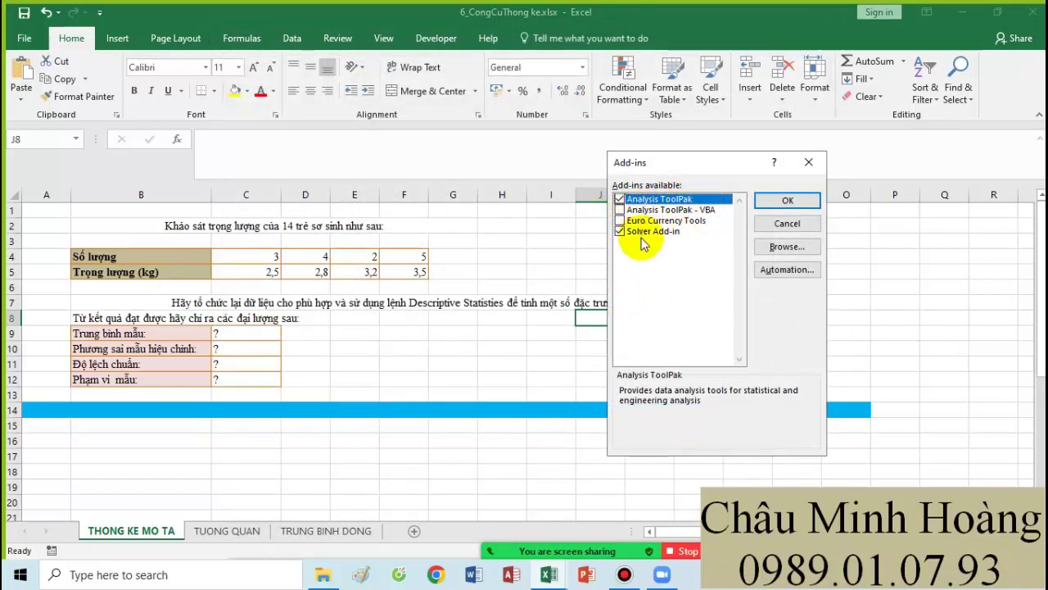
left_click(790, 199)
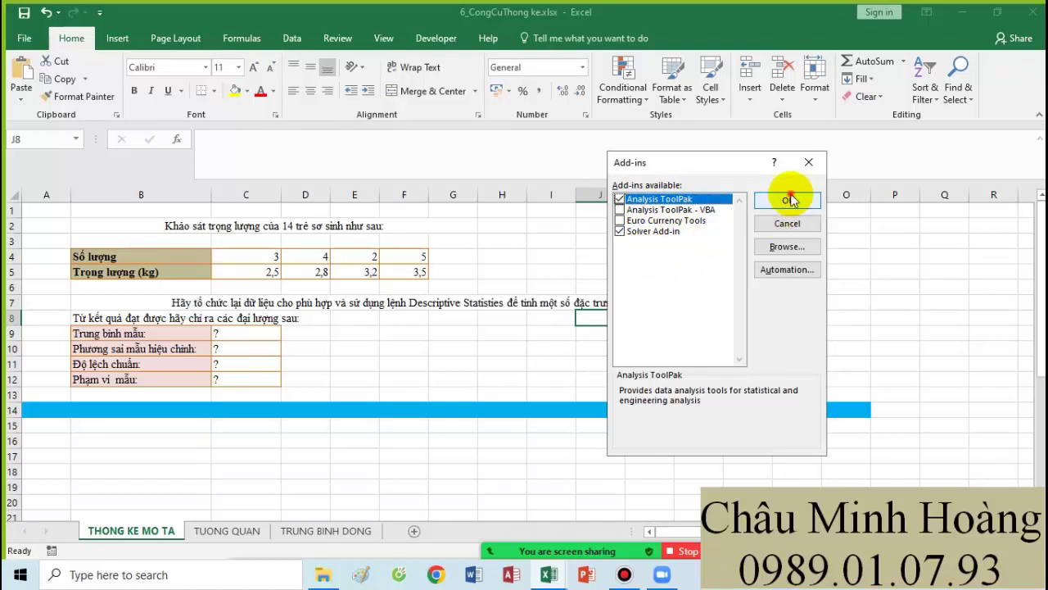
left_click(299, 38)
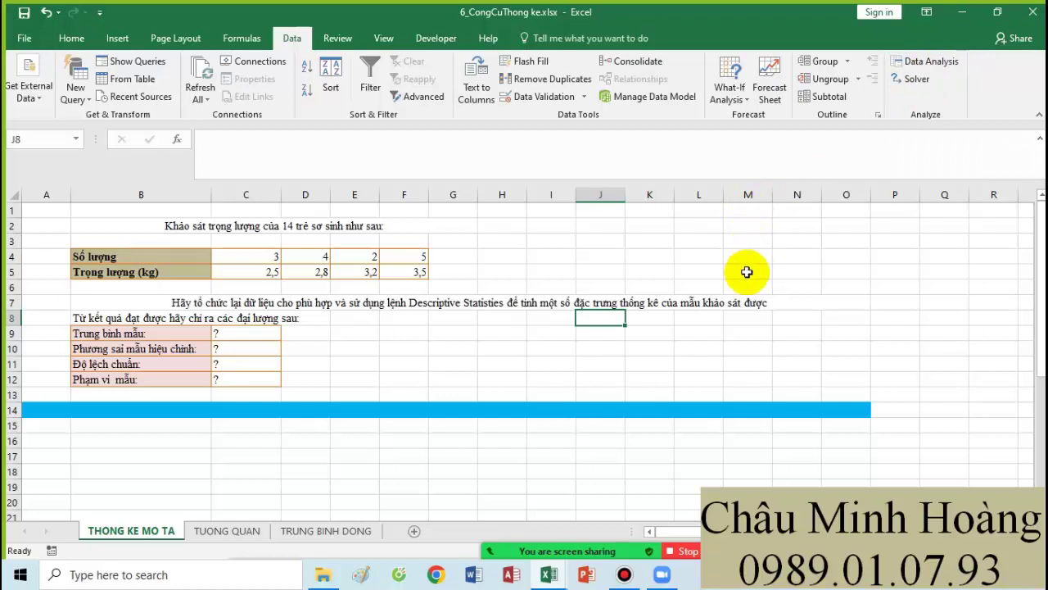
mouse_move(624, 570)
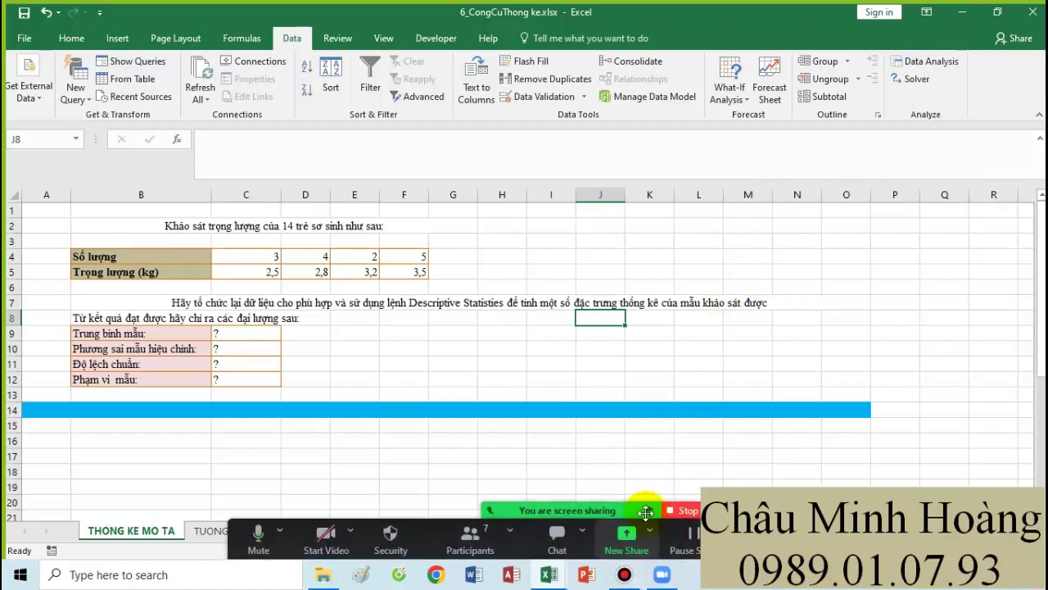
left_click(624, 574)
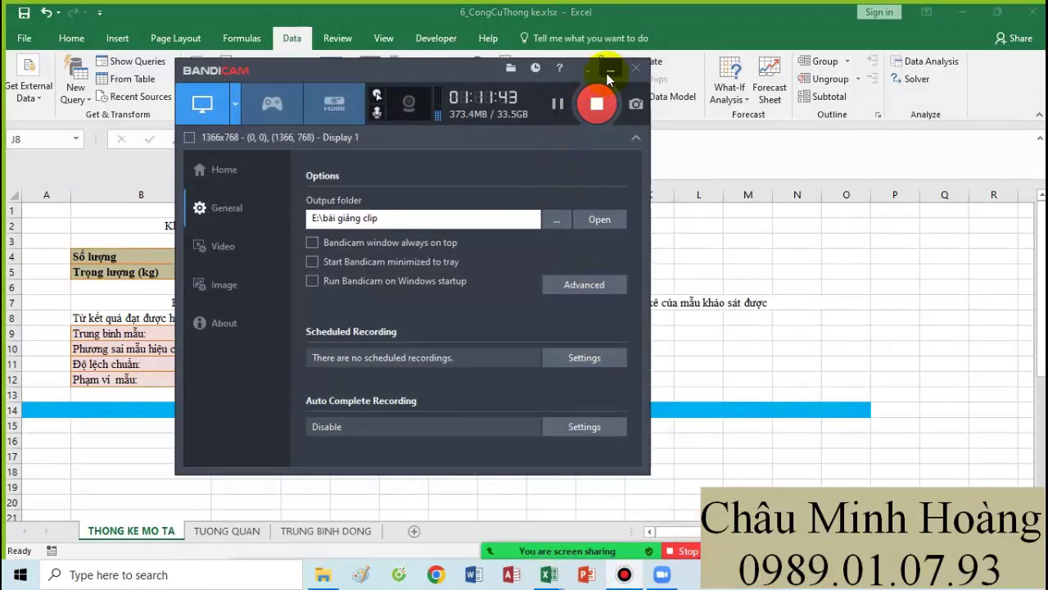
left_click(611, 69)
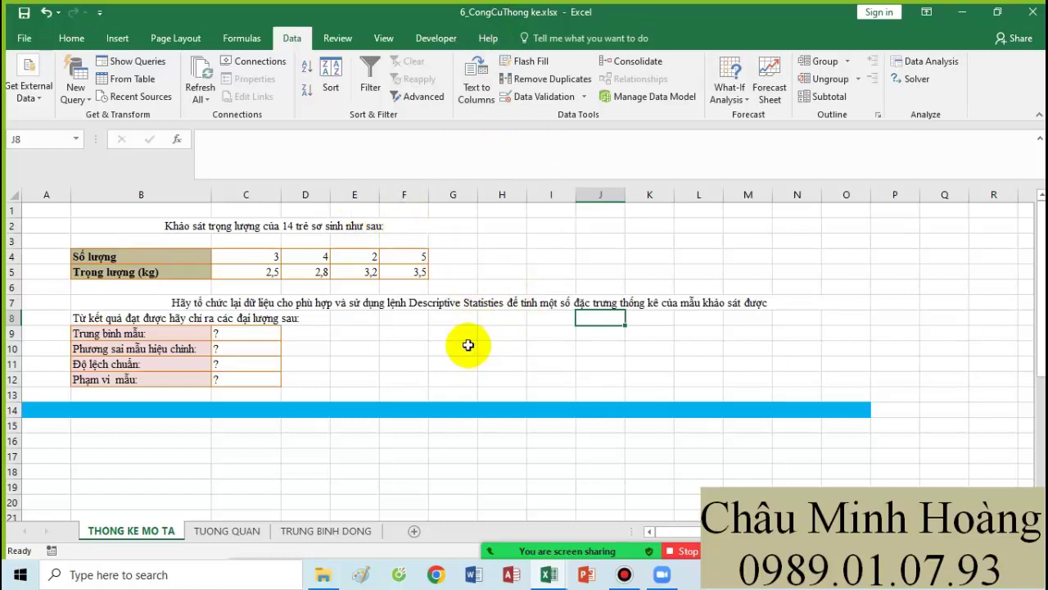
Step: Open the exercise instruction in B7 and highlight the command name Descriptive Statisties
left_click(225, 302)
double_click(224, 303)
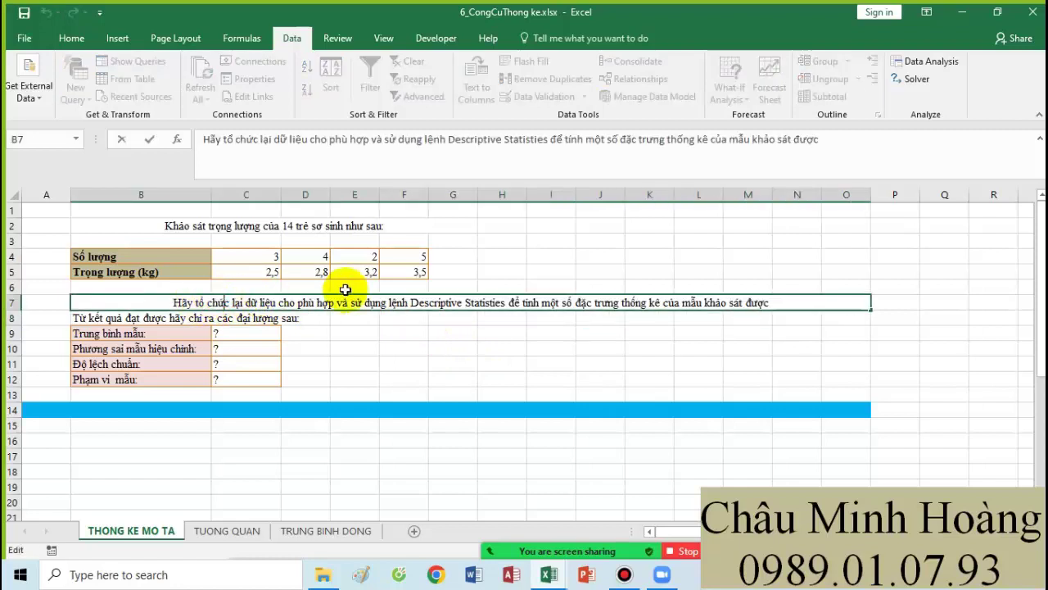
left_click_drag(410, 303, 509, 303)
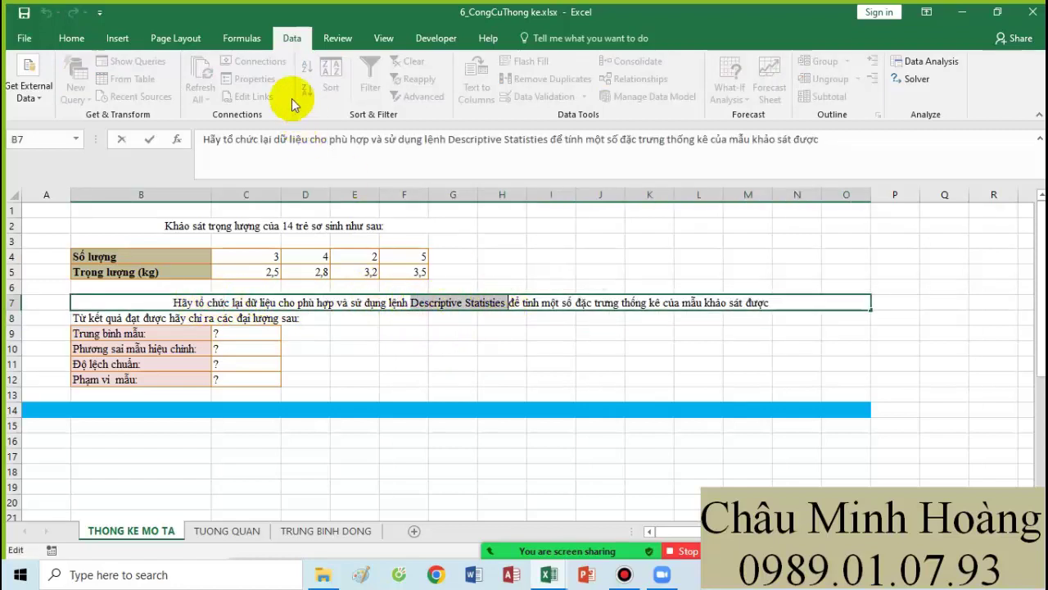
Step: Colour the command name Descriptive Statisties red within the instruction in B7
left_click(71, 37)
left_click(259, 93)
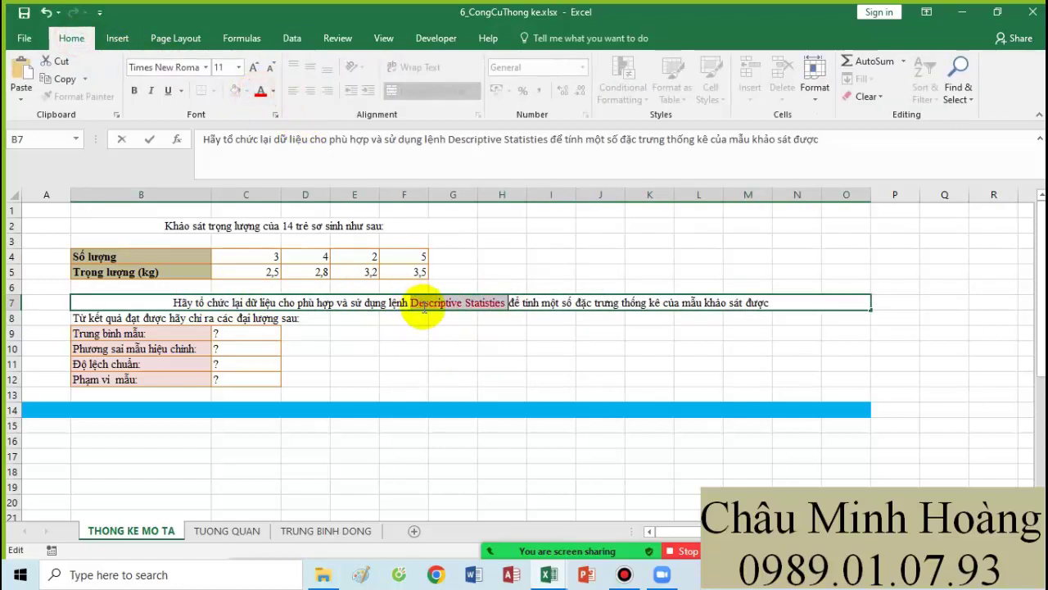
left_click(553, 350)
mouse_move(194, 303)
left_mouse_down()
mouse_move(388, 308)
mouse_move(195, 303)
left_mouse_up()
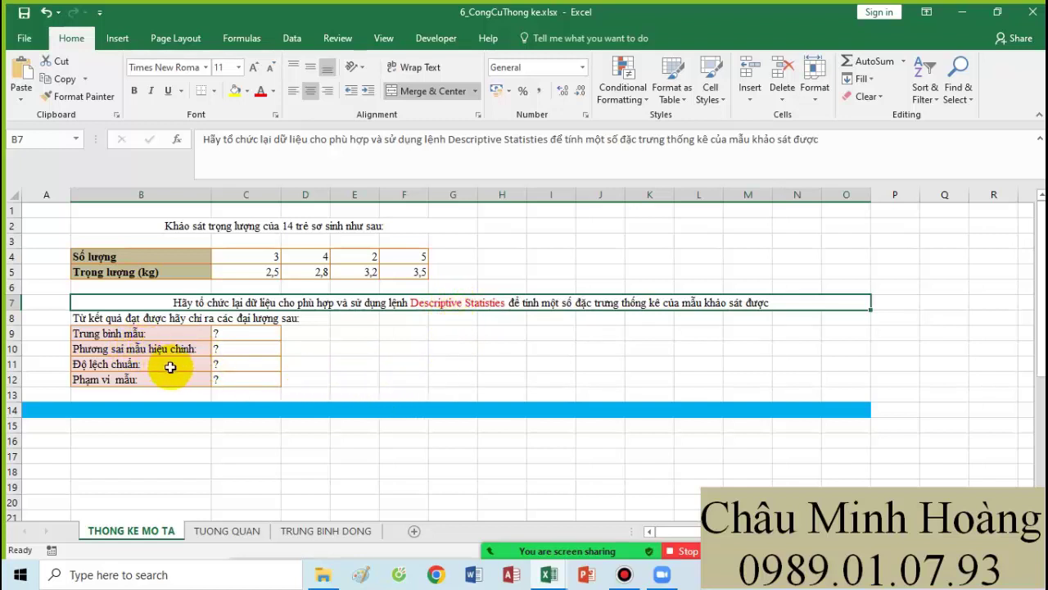
left_click_drag(252, 383, 246, 334)
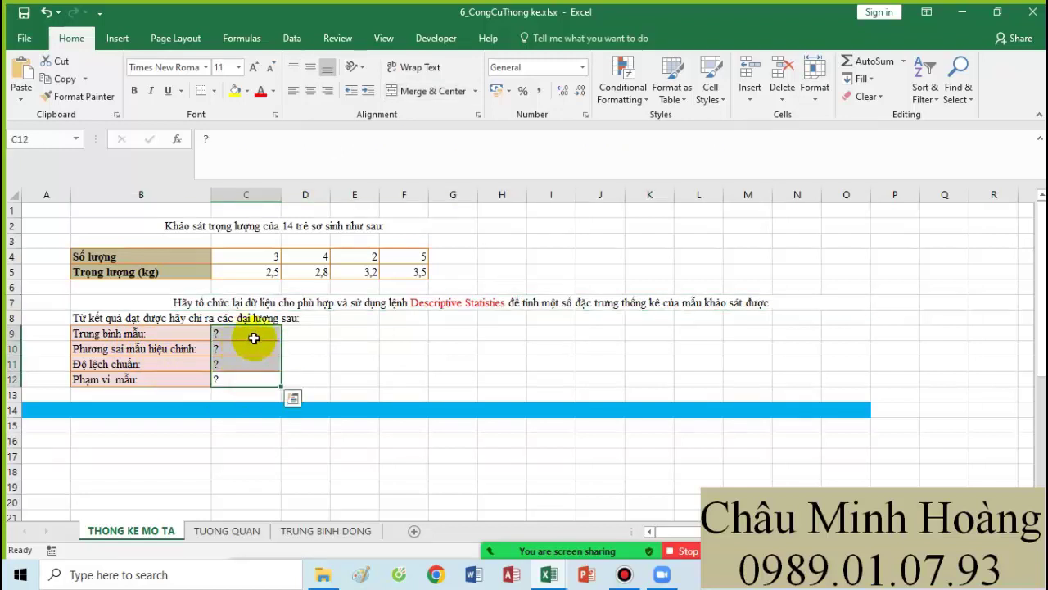
left_click(520, 381)
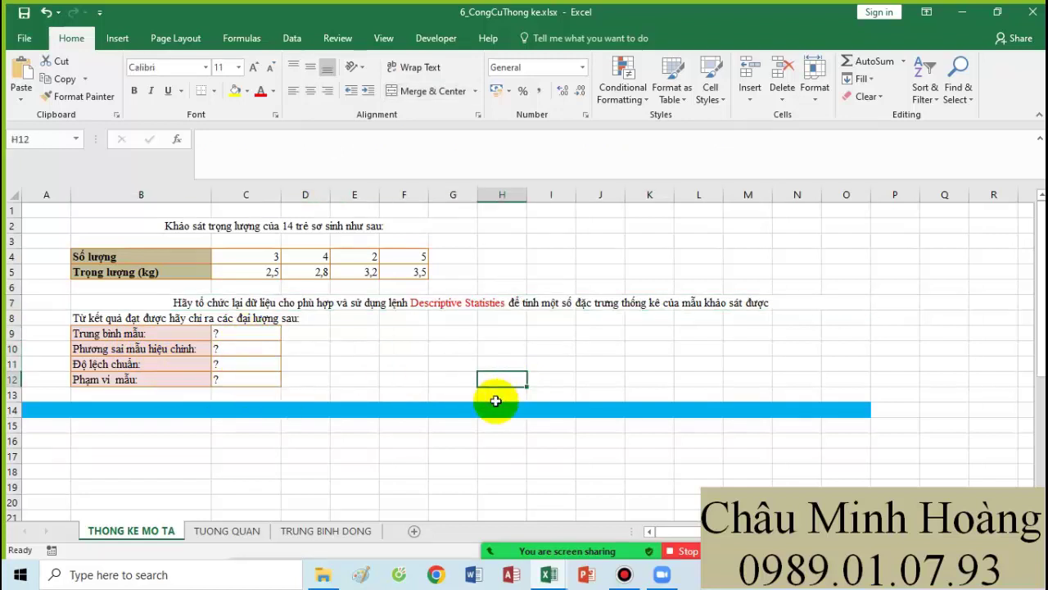
left_click(294, 39)
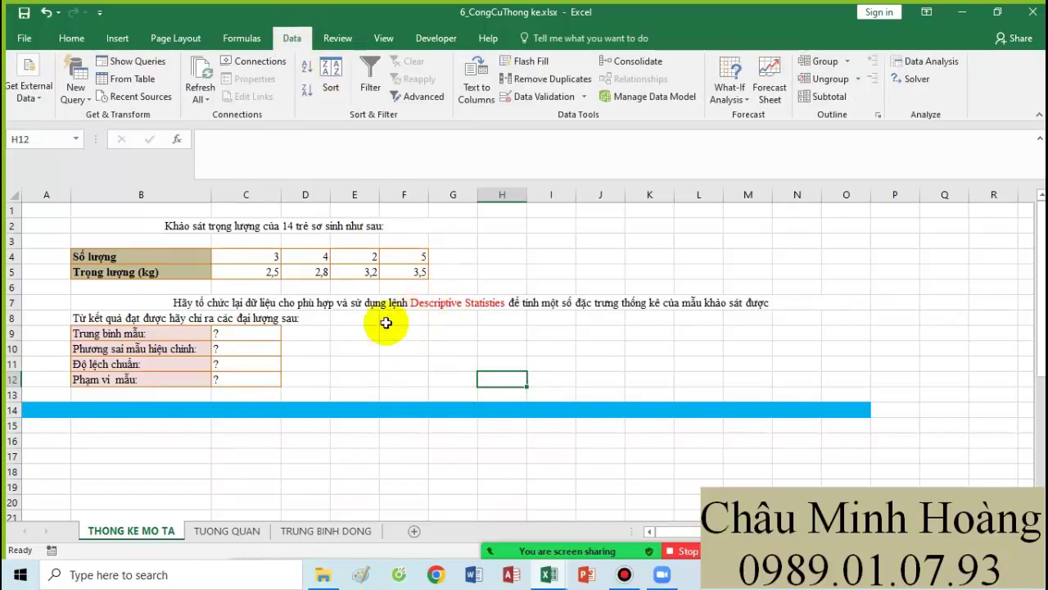
Step: Enter the note "dữ liệu phải sắp thành một cột hoặc một hàng" in B16 at font size 26
left_click(111, 440)
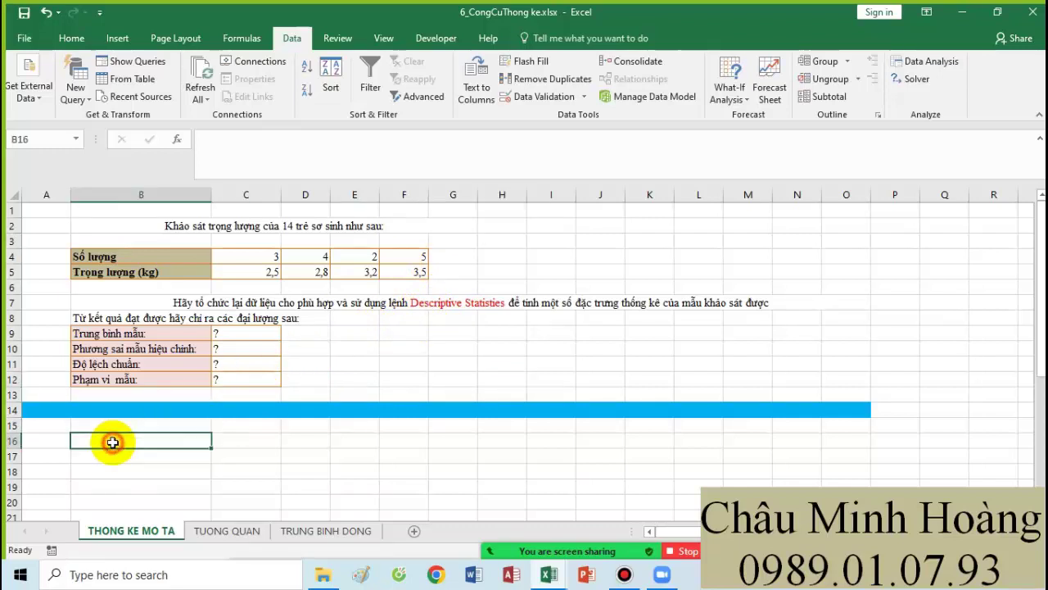
left_click(62, 37)
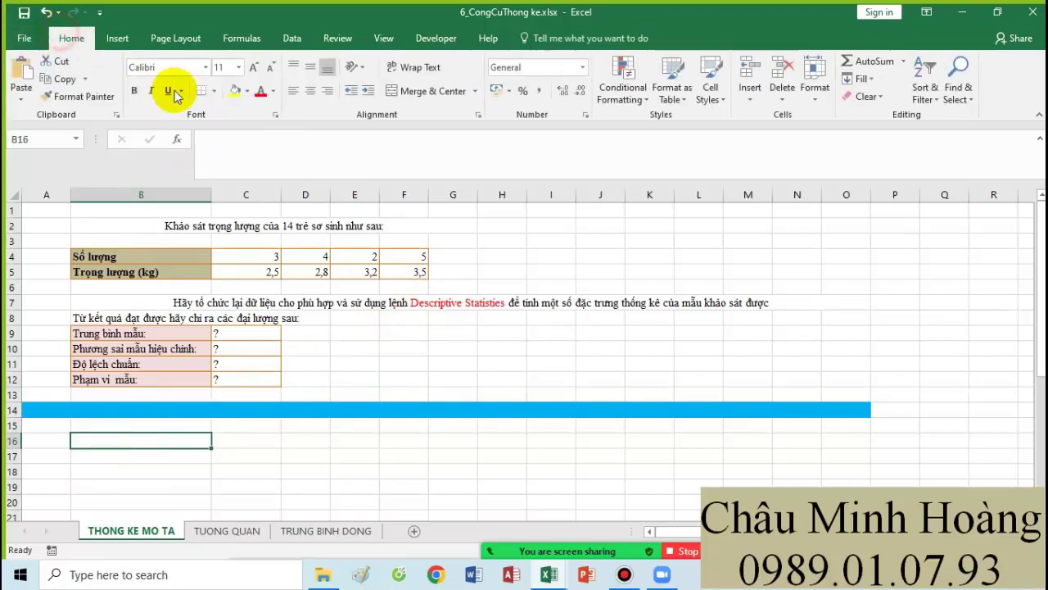
left_click(238, 67)
left_click(223, 248)
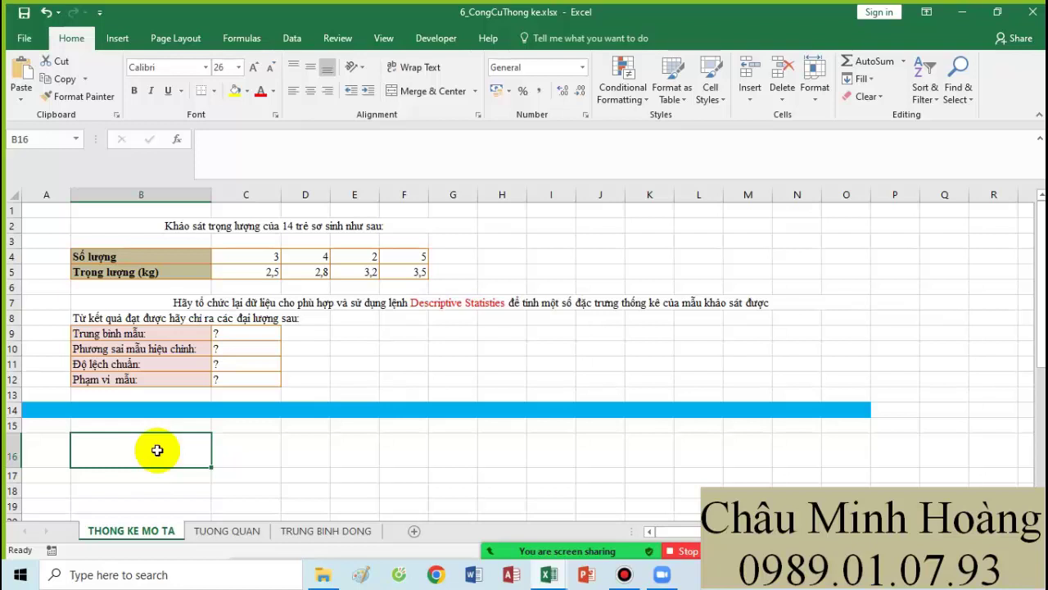
type("dữ")
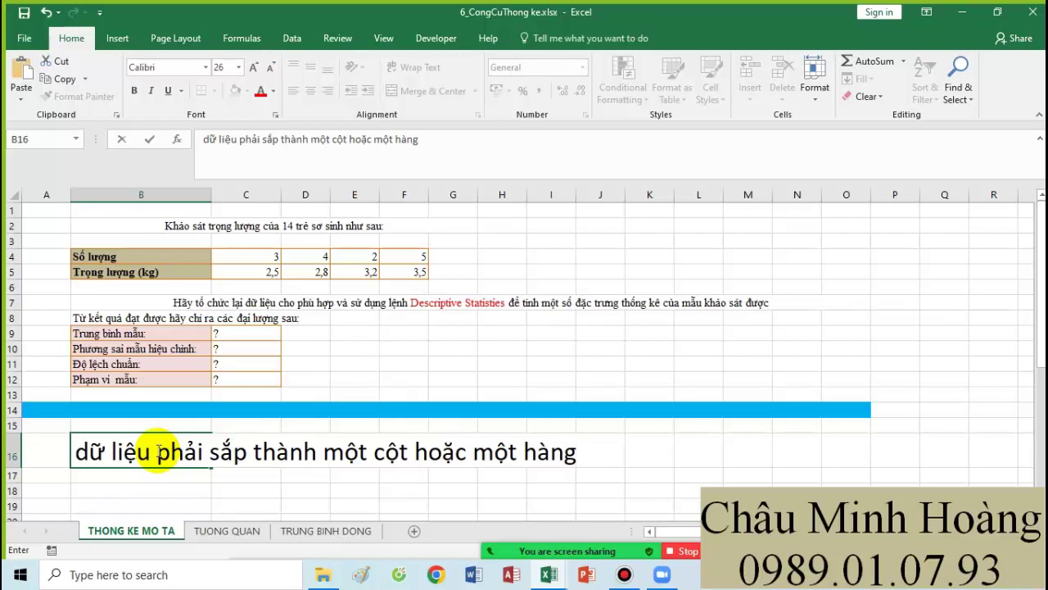
left_click(308, 363)
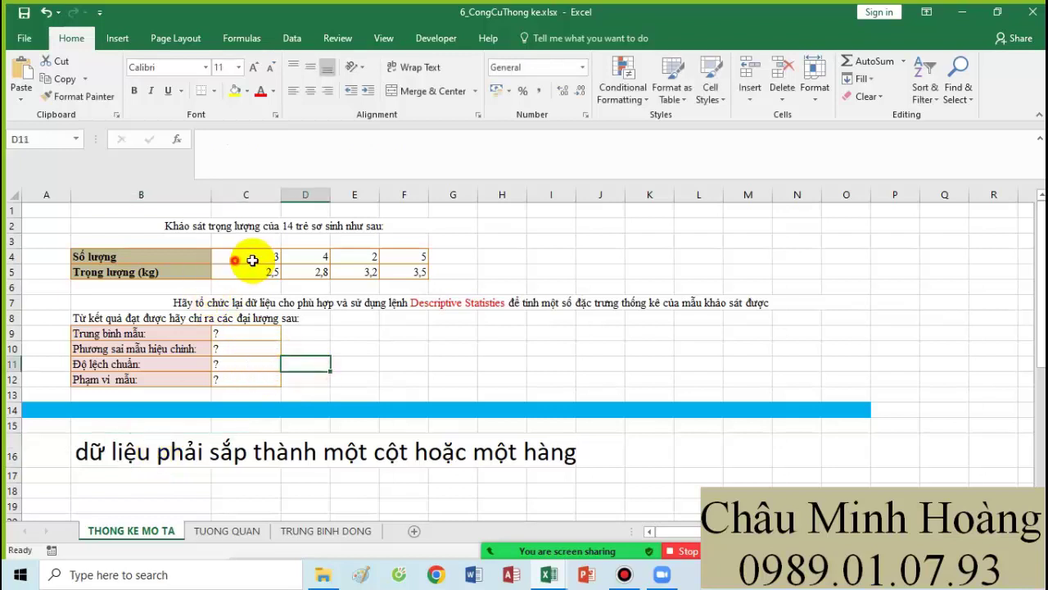
Step: Set the font size of the empty range C18:I26 to 18 for the rearranged data
left_click_drag(252, 260, 391, 267)
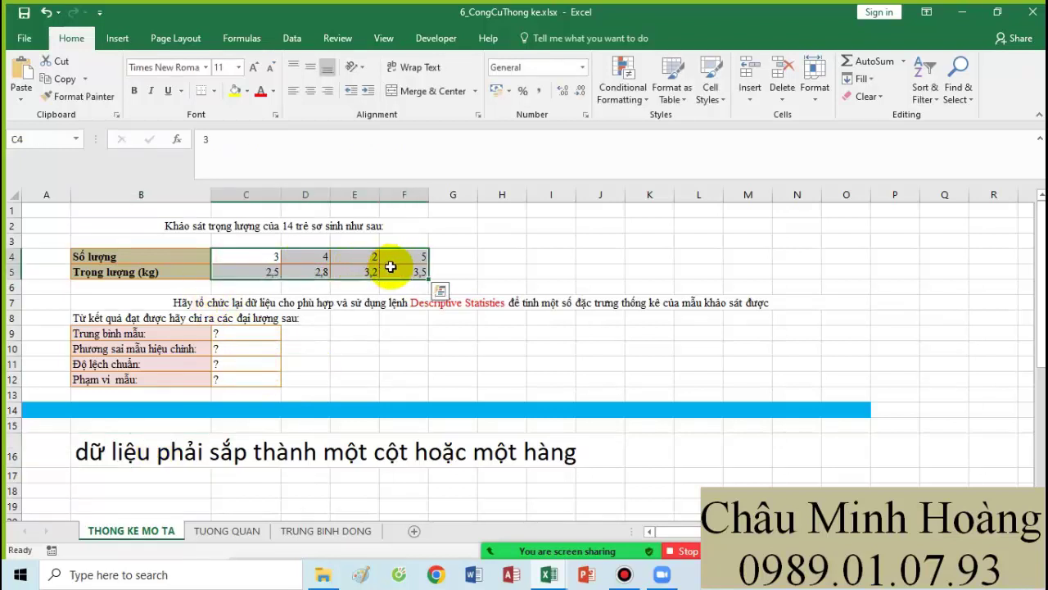
scroll(344, 274, "down", 1)
left_click_drag(234, 442, 569, 490)
left_click(238, 67)
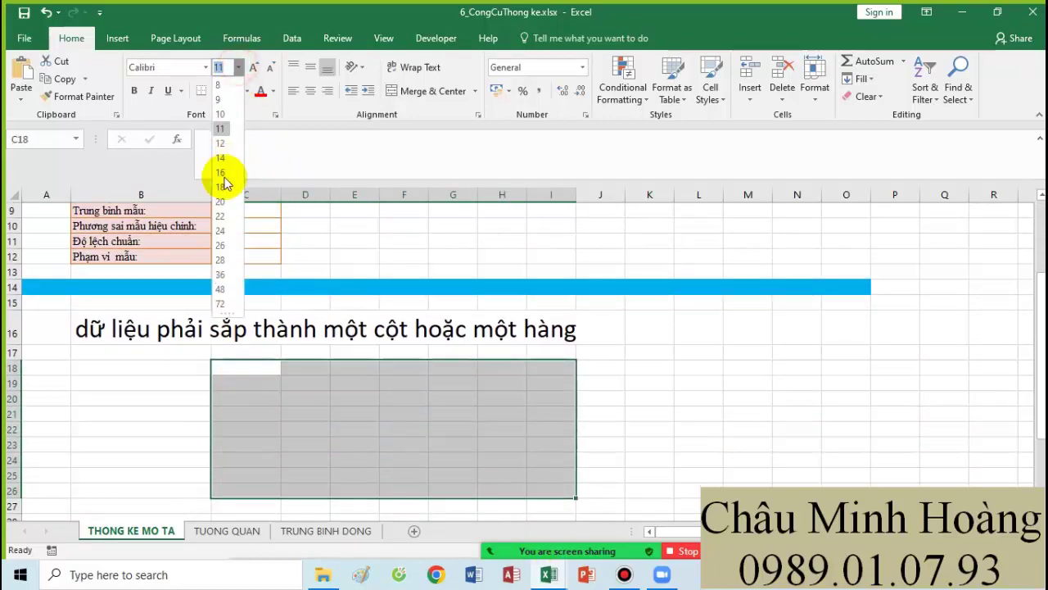
left_click(222, 187)
Step: Enter the weight 2,5 three times in C18:C20
left_click(256, 367)
scroll(265, 296, "up", 3)
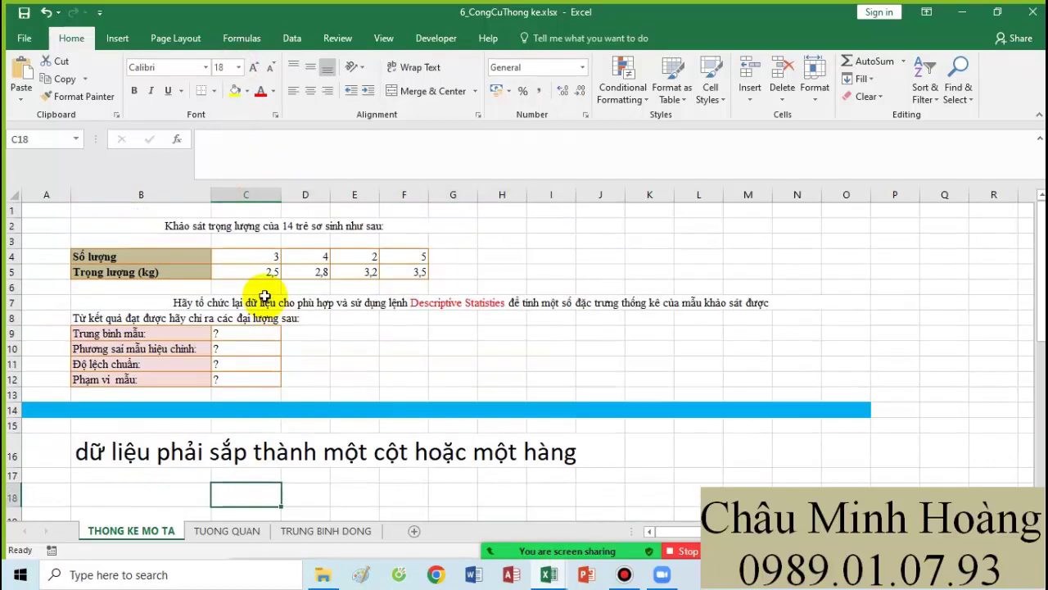
type("2")
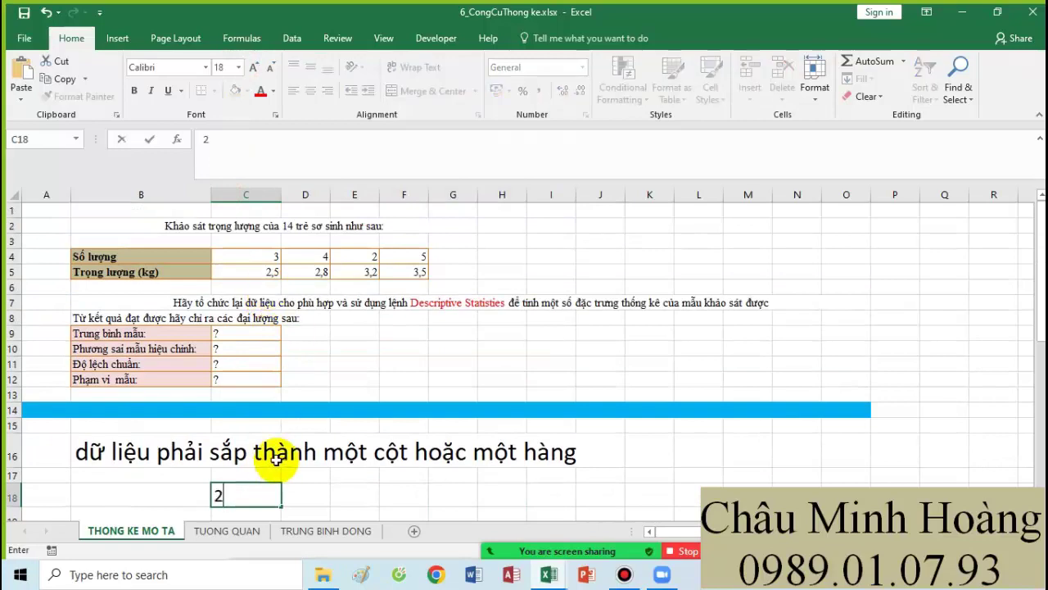
type(",5")
key("Return")
type("2")
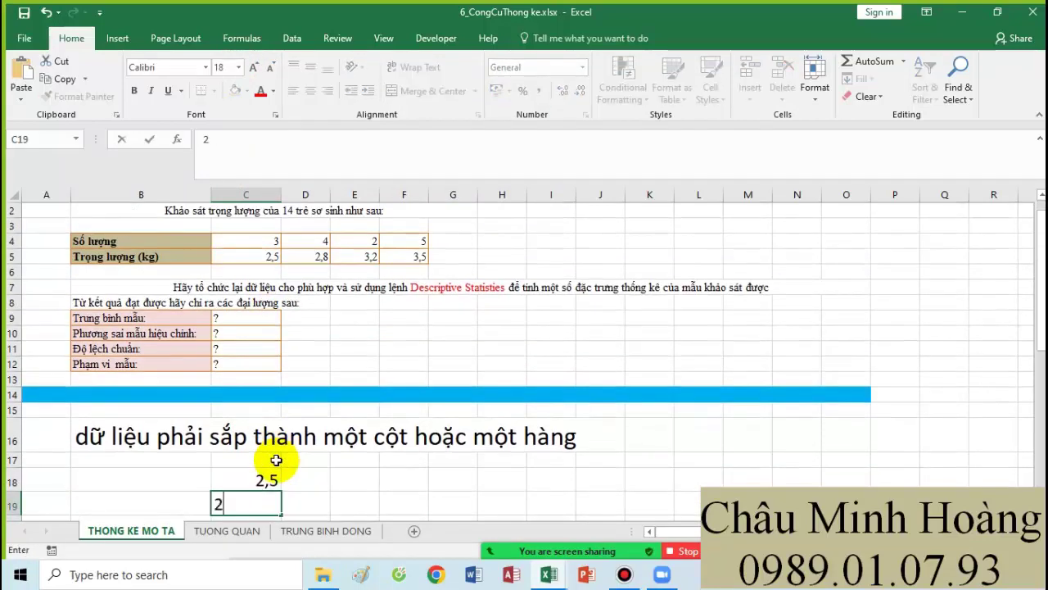
type(",5")
key("Return")
type("2,")
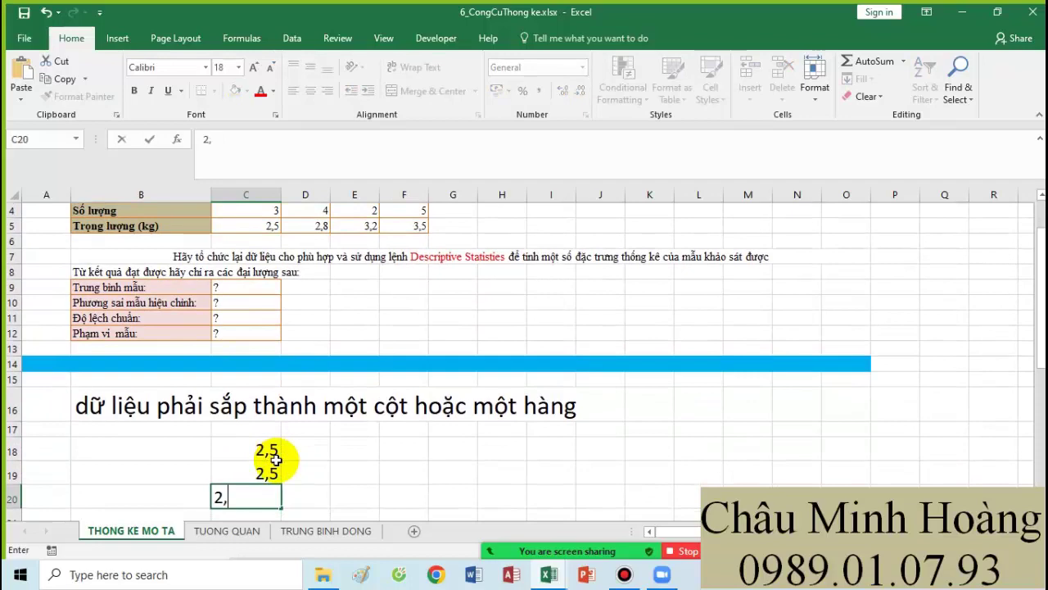
type("5")
key("Return")
Step: Enter the weight 2,8 in C21 and fill it down to C24
scroll(276, 457, "up", 2)
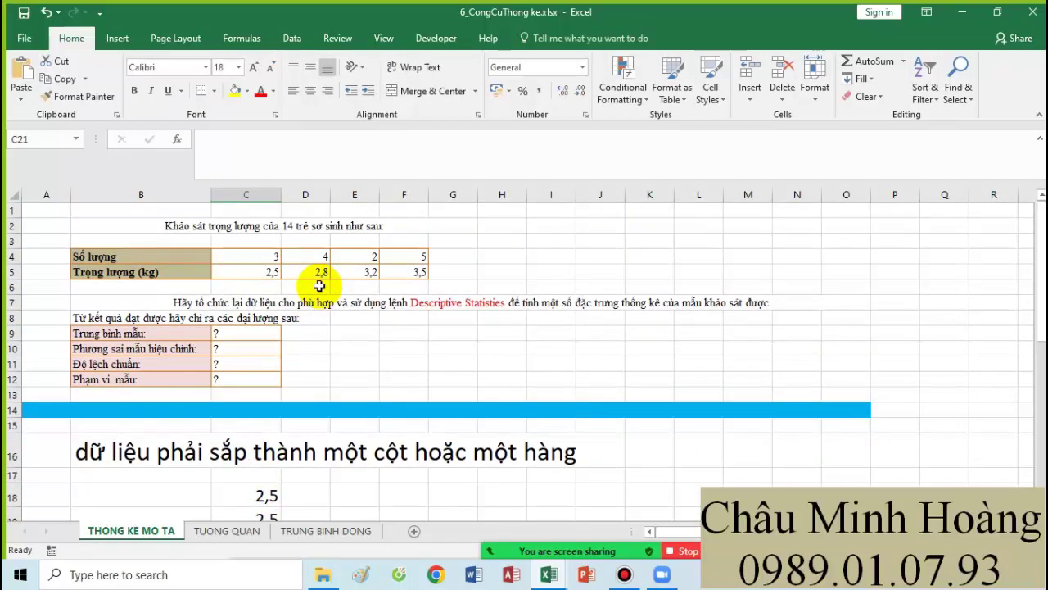
scroll(328, 360, "down", 4)
type("2,8")
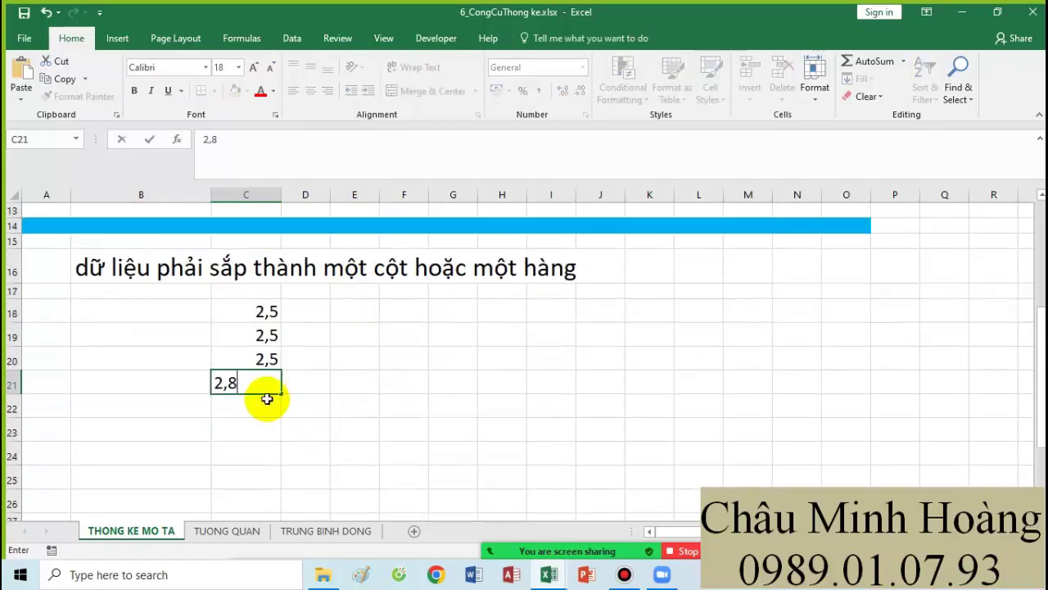
key("Return")
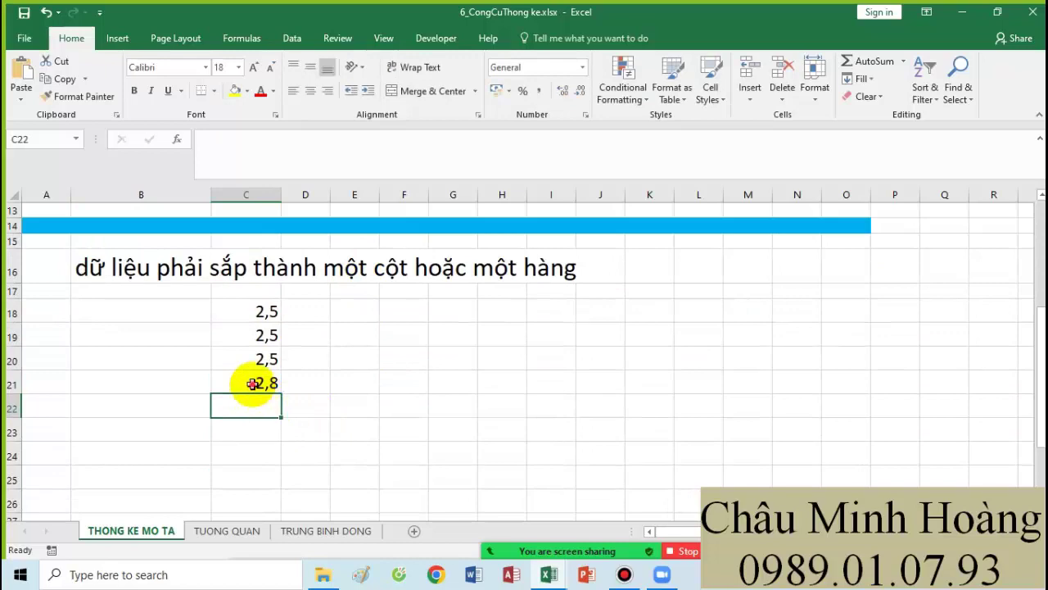
left_click(262, 378)
left_click_drag(280, 394, 279, 456)
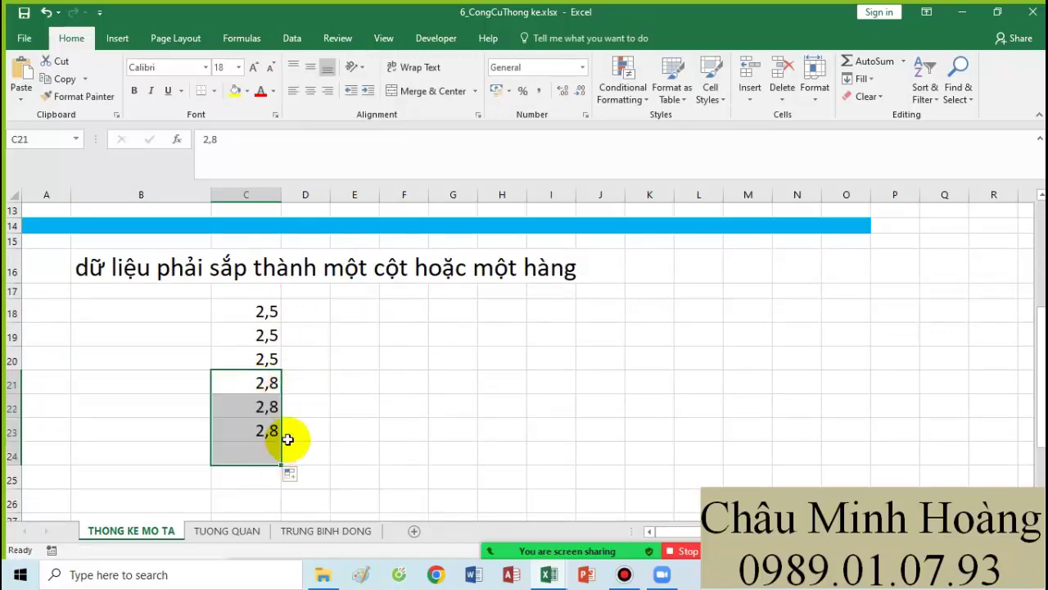
Step: Enter the weight 3,2 in C25 and fill it down to C26
left_click(266, 475)
scroll(351, 410, "up", 4)
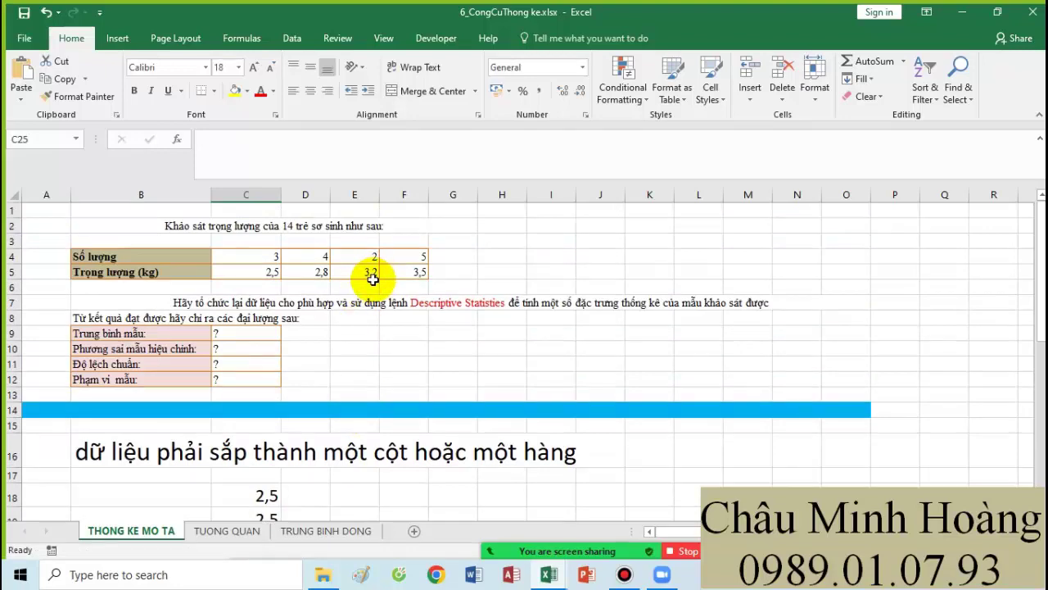
scroll(273, 479, "down", 4)
type("3,2")
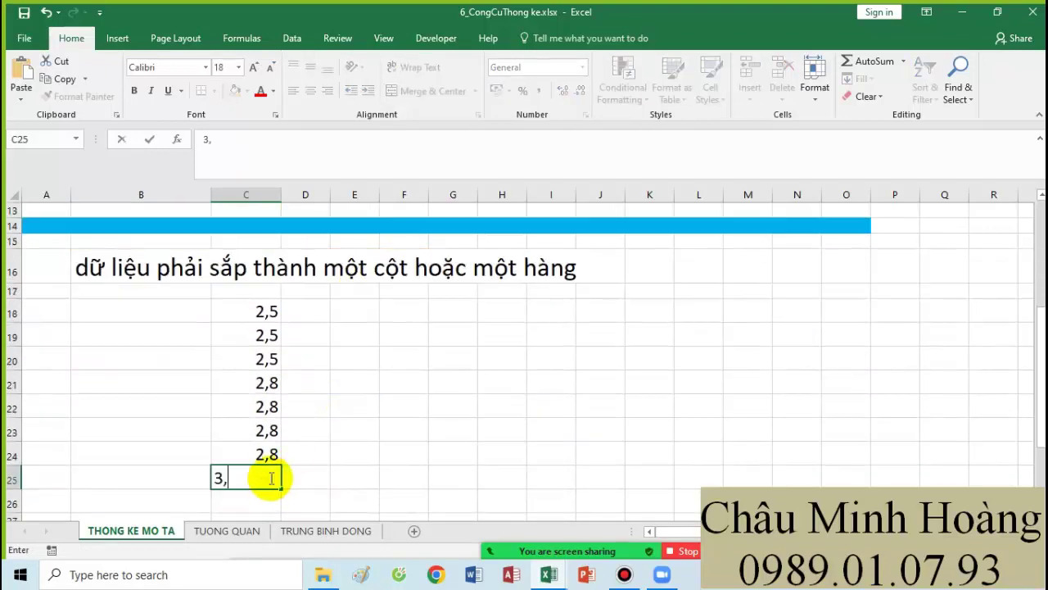
key("Return")
left_click(272, 476)
left_click_drag(282, 490, 279, 503)
Step: Extend the column with the weight 3,5 in C27 and fill it down to C31
scroll(432, 339, "up", 3)
scroll(407, 393, "down", 3)
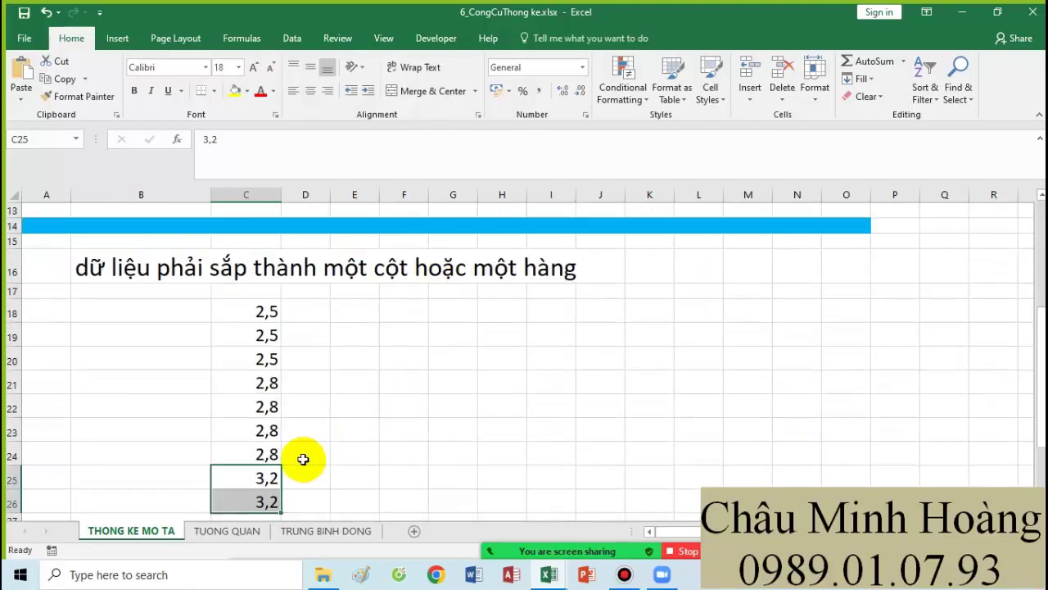
scroll(260, 412, "down", 2)
left_click(262, 402)
left_click(266, 383)
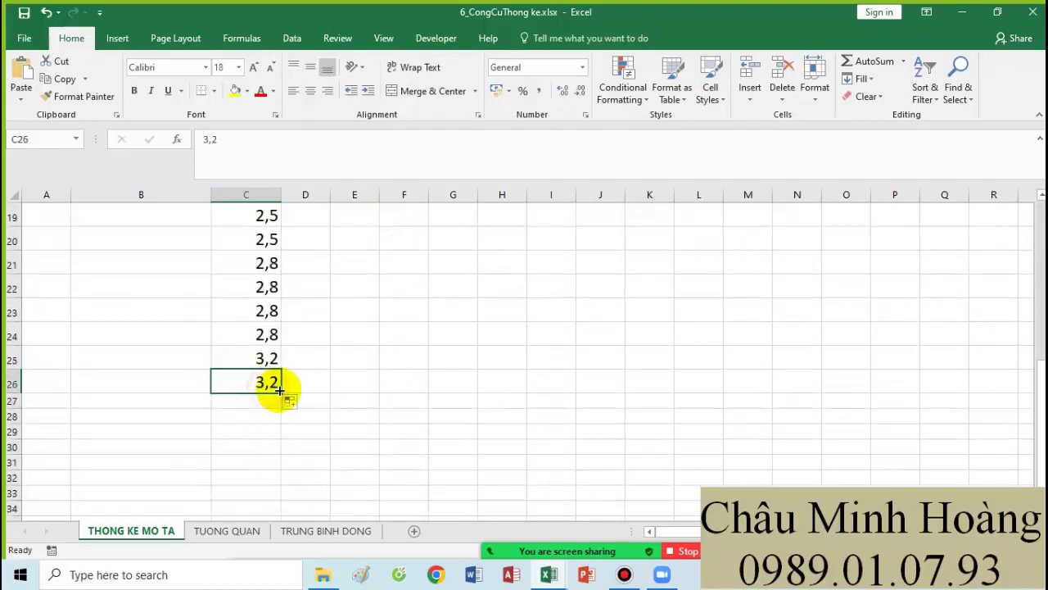
left_click_drag(281, 394, 276, 483)
left_click(268, 407)
double_click(270, 406)
type("5")
key("Return")
left_click(277, 412)
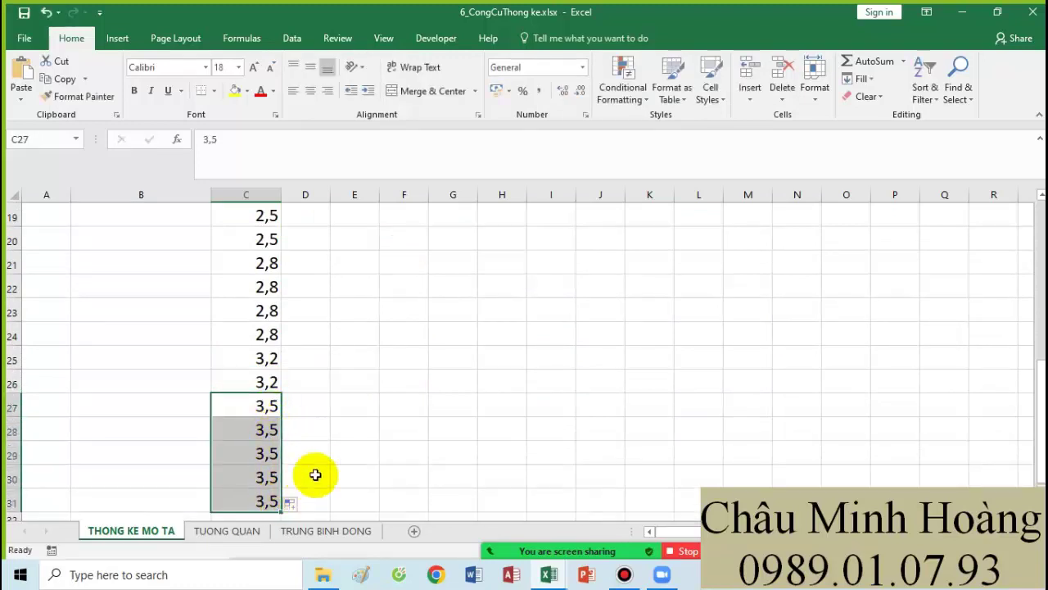
Step: Start the Descriptive Statistics analysis tool and set its input range to the weights in C18:C31
scroll(286, 425, "up", 2)
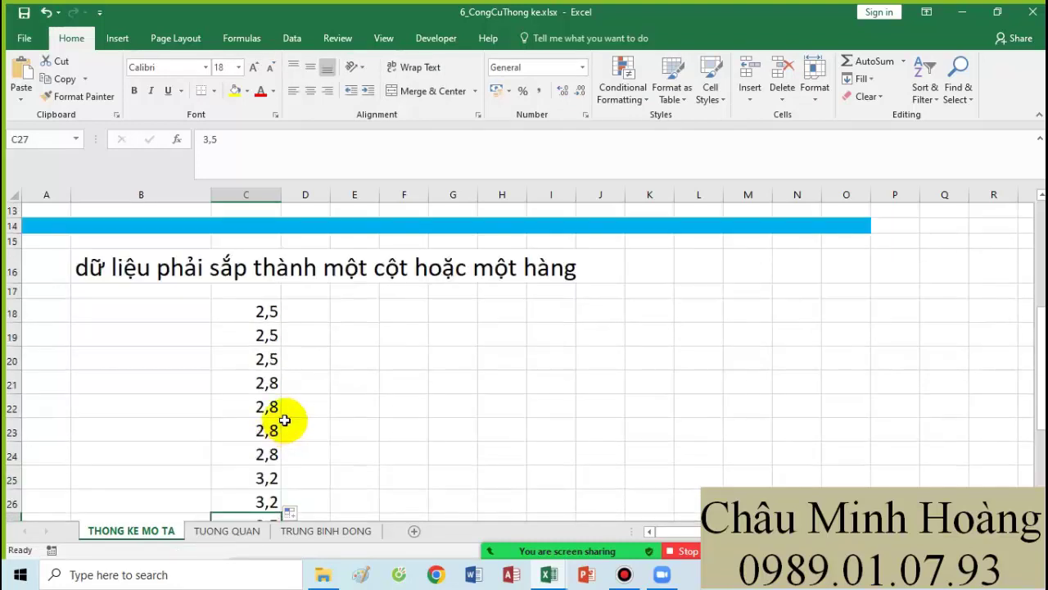
left_click_drag(269, 314, 269, 475)
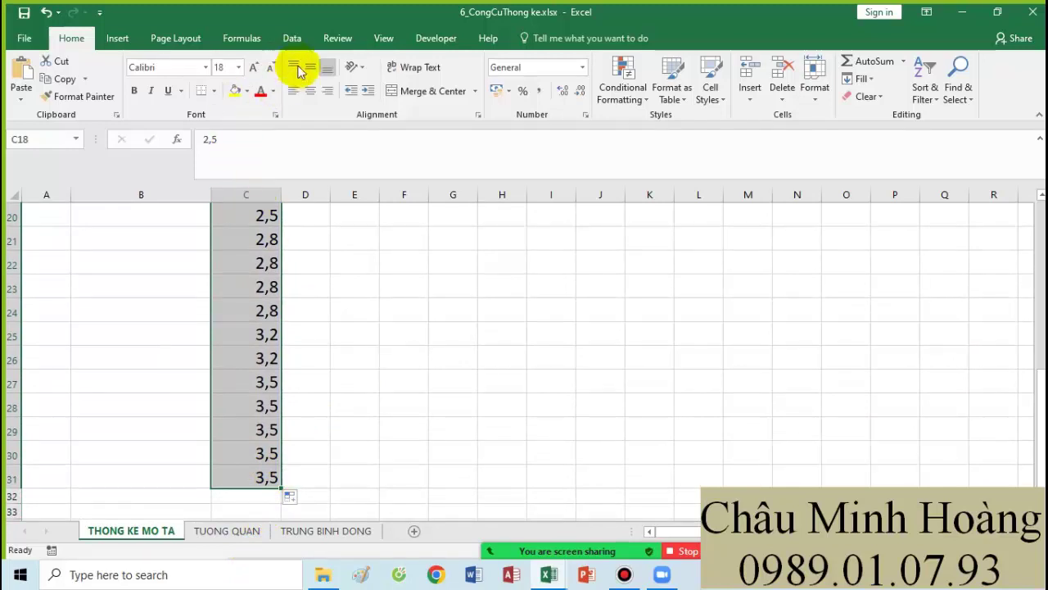
left_click(292, 39)
left_click(901, 62)
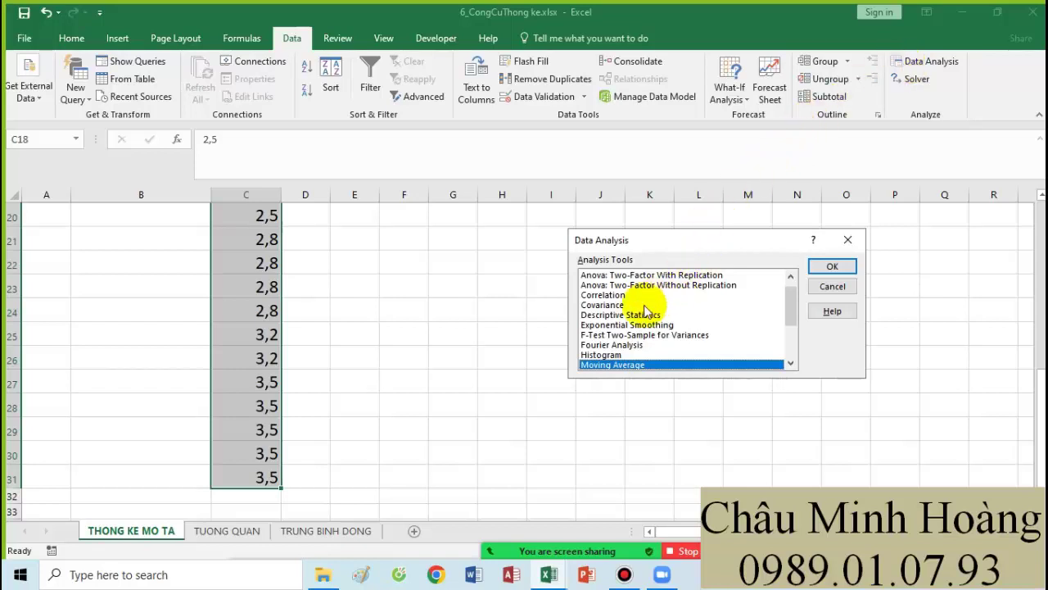
left_click(613, 316)
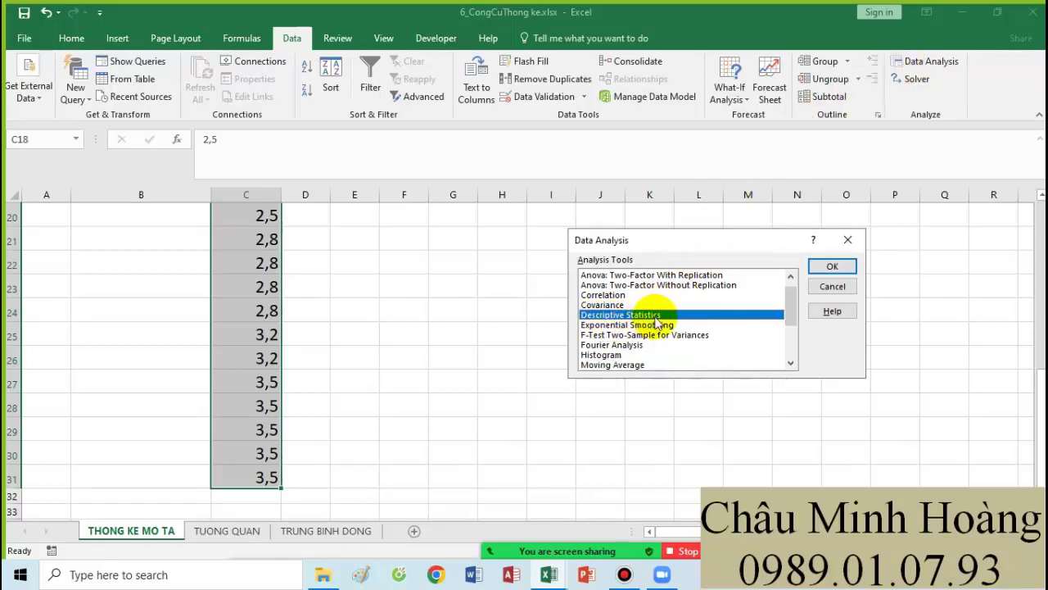
left_click(828, 266)
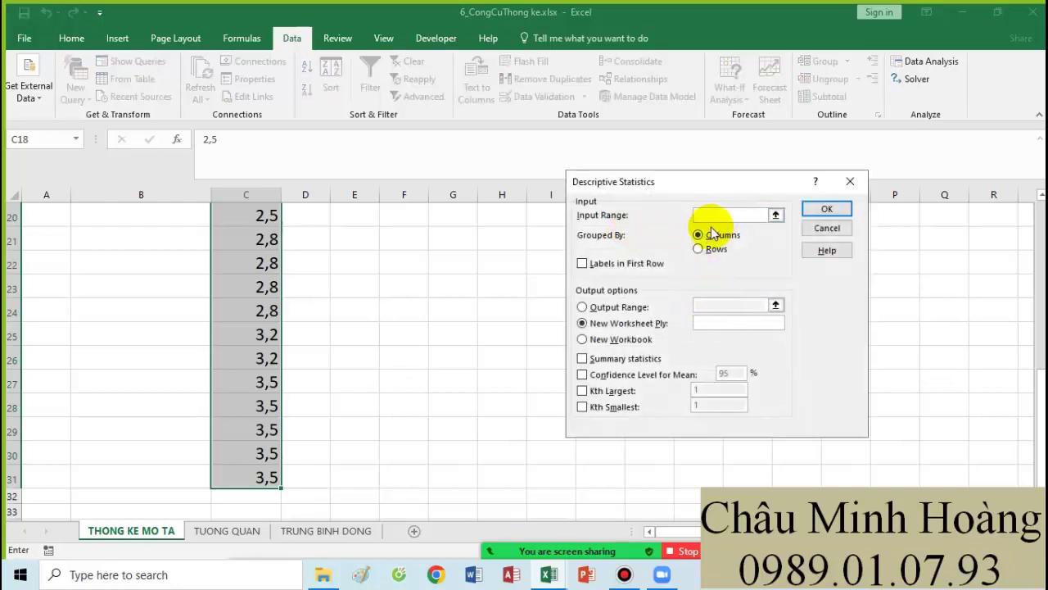
scroll(363, 332, "up", 3)
left_click_drag(254, 339, 259, 478)
scroll(262, 459, "up", 2)
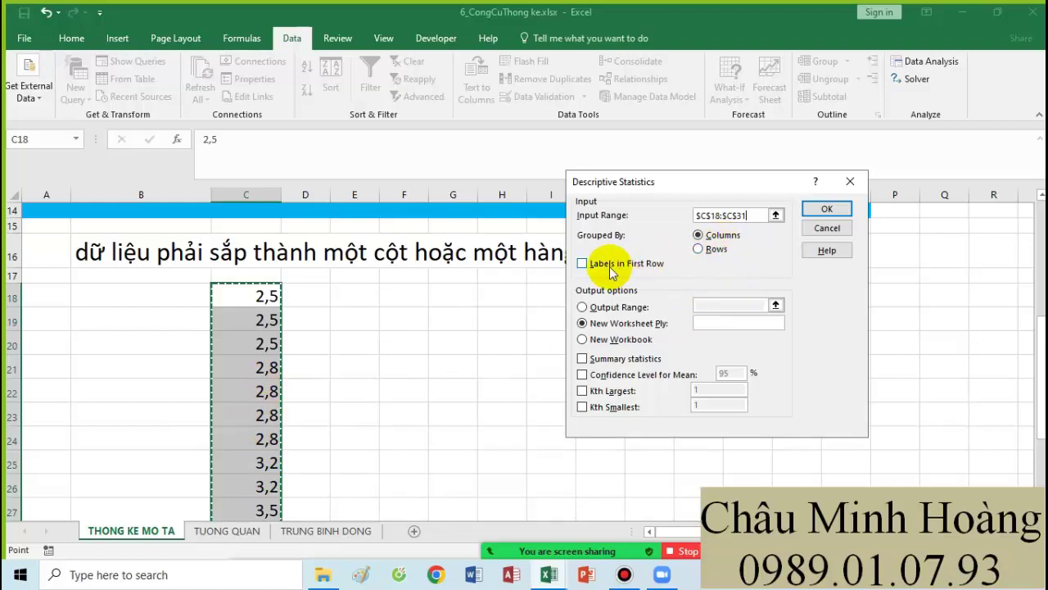
Step: Generate the statistics at output range F20 with summary statistics and the 95% confidence level for mean enabled
left_click(622, 307)
left_click(698, 297)
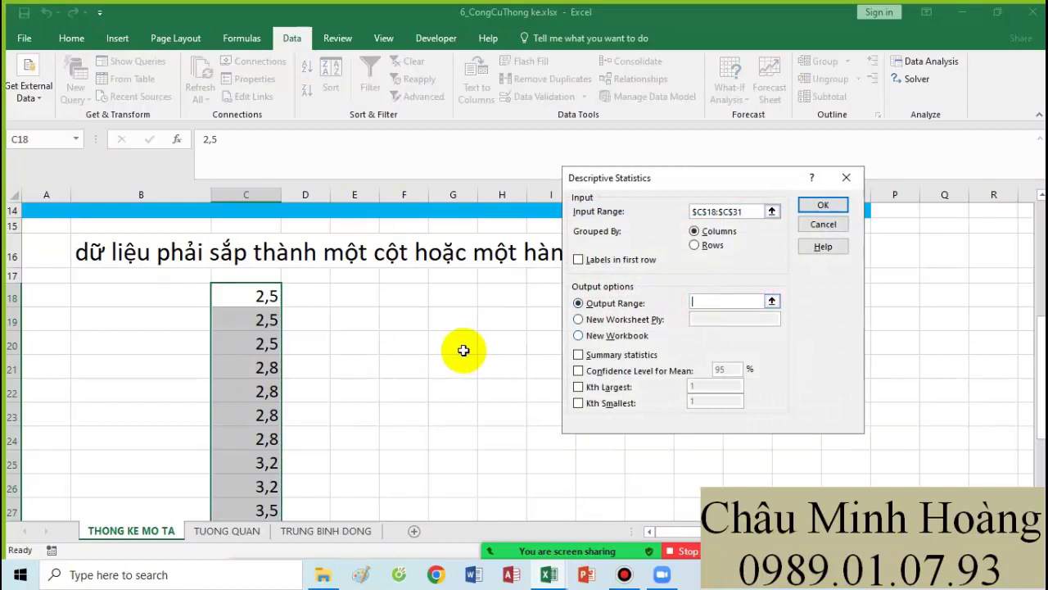
left_click(402, 342)
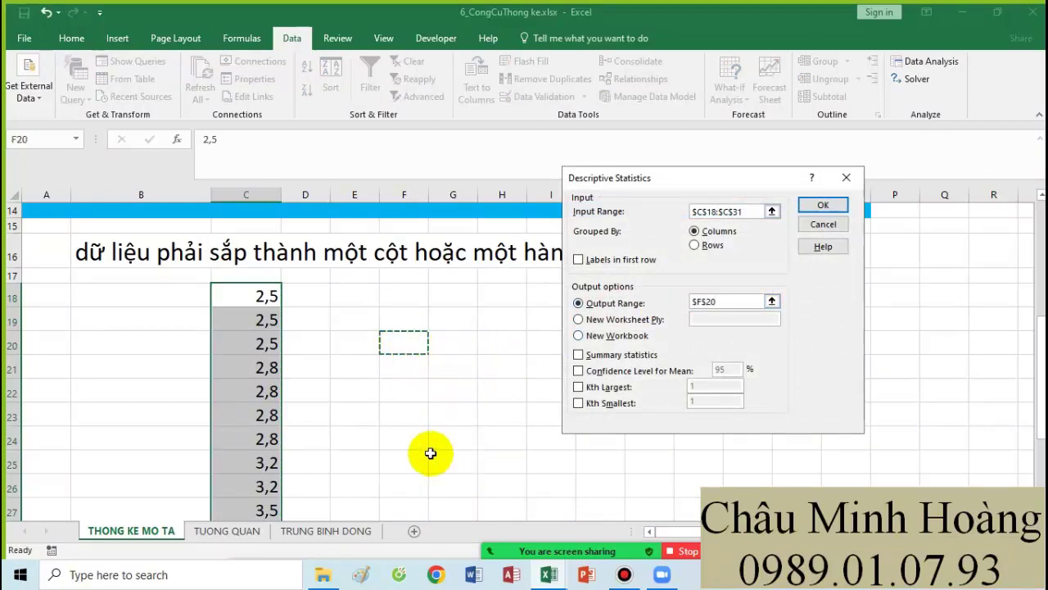
left_click(612, 356)
left_click(613, 370)
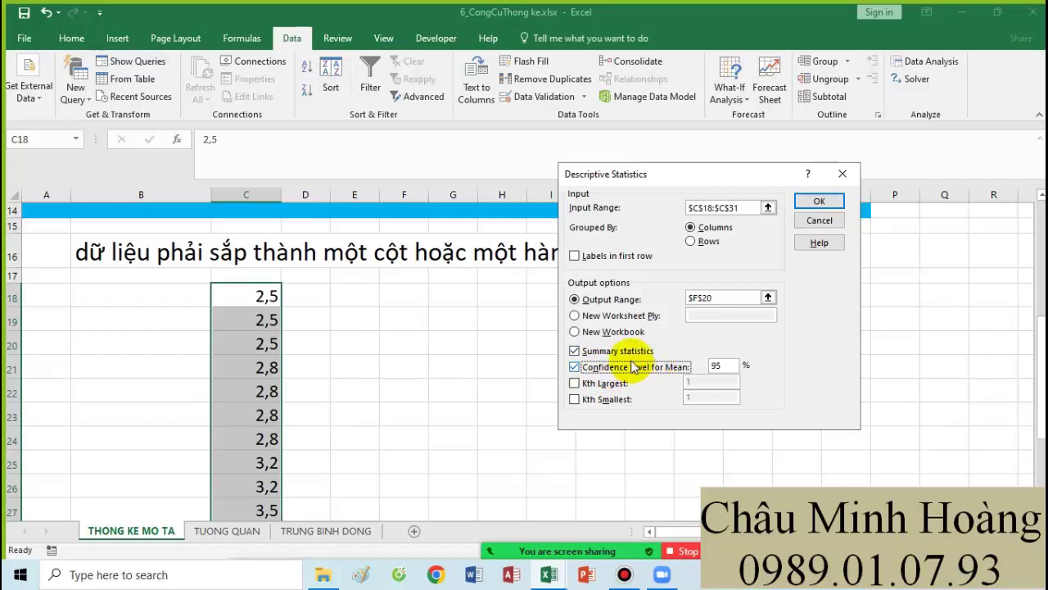
left_click(818, 200)
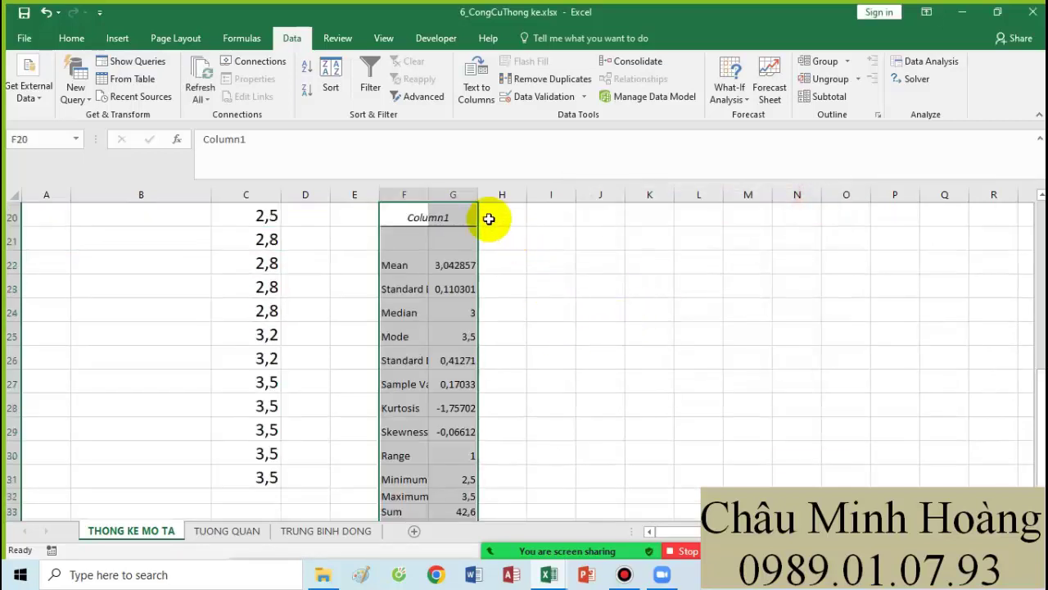
Step: Widen columns F and G to show the full labels and values of the statistics table
left_click_drag(429, 195, 717, 202)
scroll(664, 307, "up", 1)
scroll(654, 325, "down", 1)
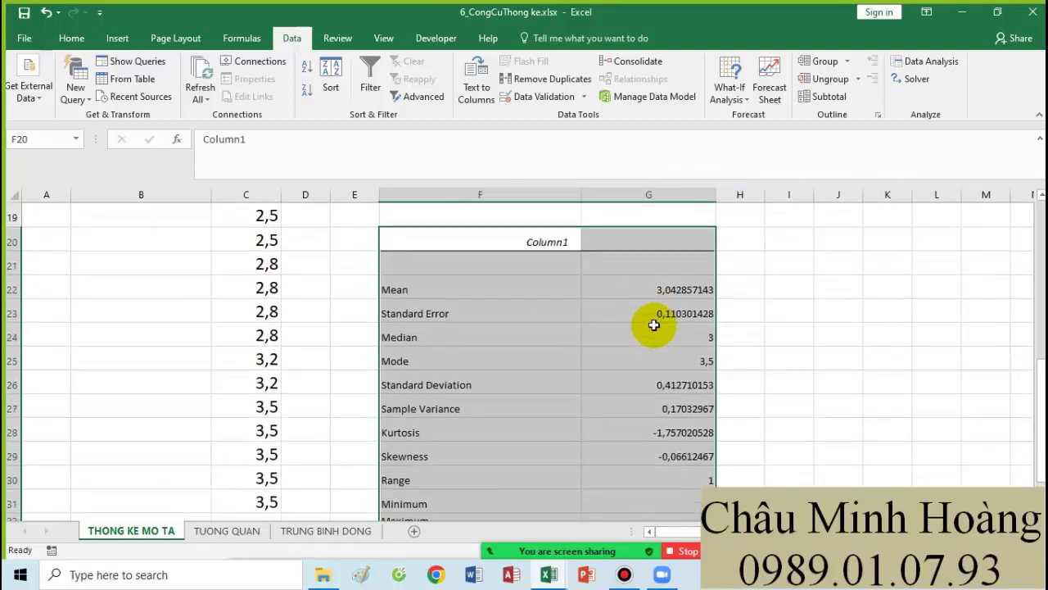
scroll(444, 262, "down", 1)
left_click_drag(445, 264, 647, 453)
Step: Fill the sample mean answer in C9 with a reference to the Mean value in G22
scroll(352, 418, "up", 4)
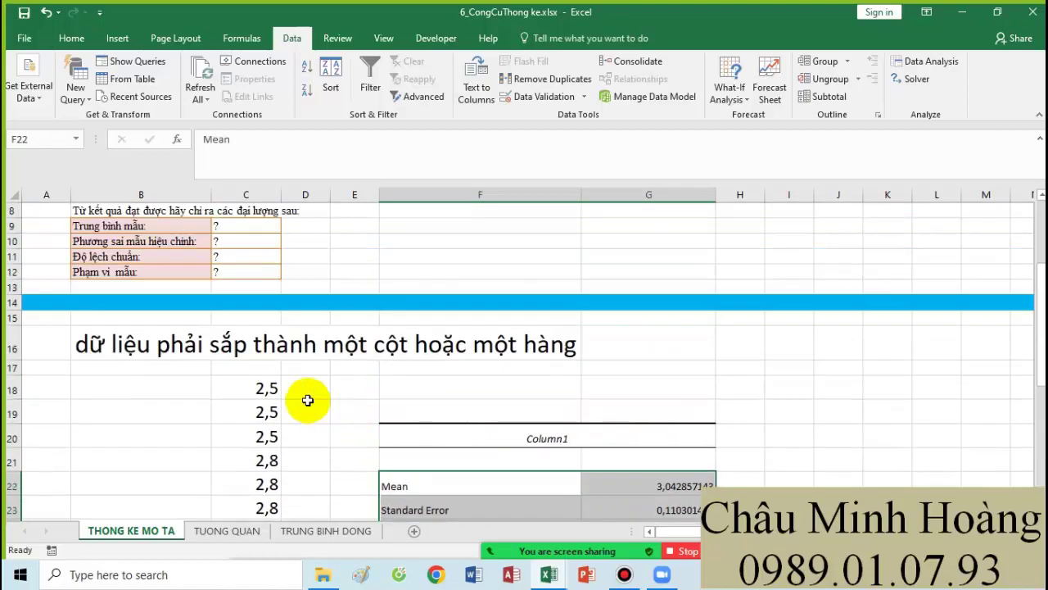
scroll(491, 381, "down", 2)
scroll(327, 316, "up", 4)
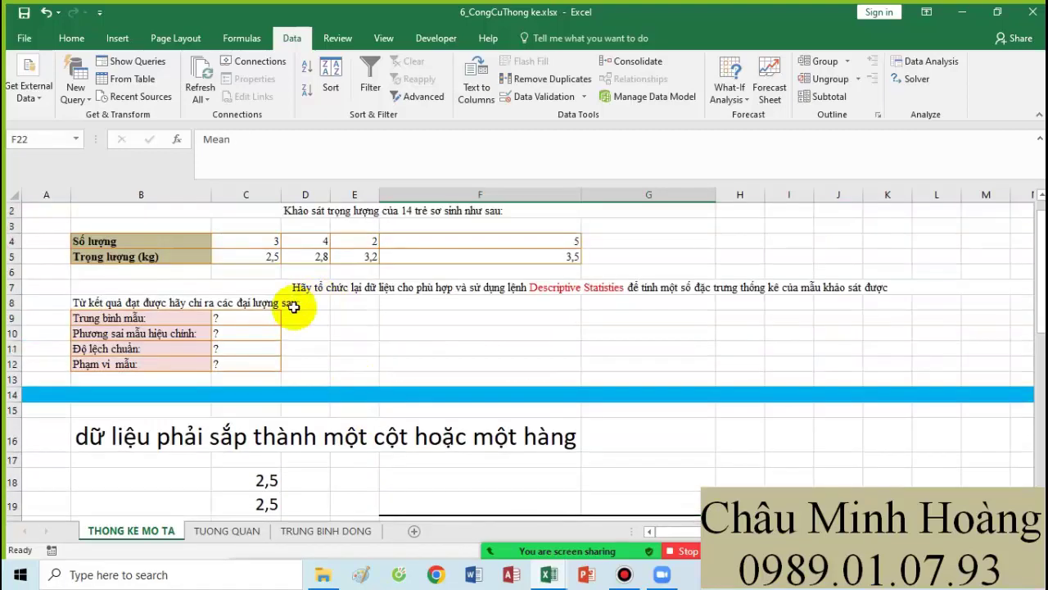
left_click(271, 314)
type("=")
scroll(402, 331, "down", 3)
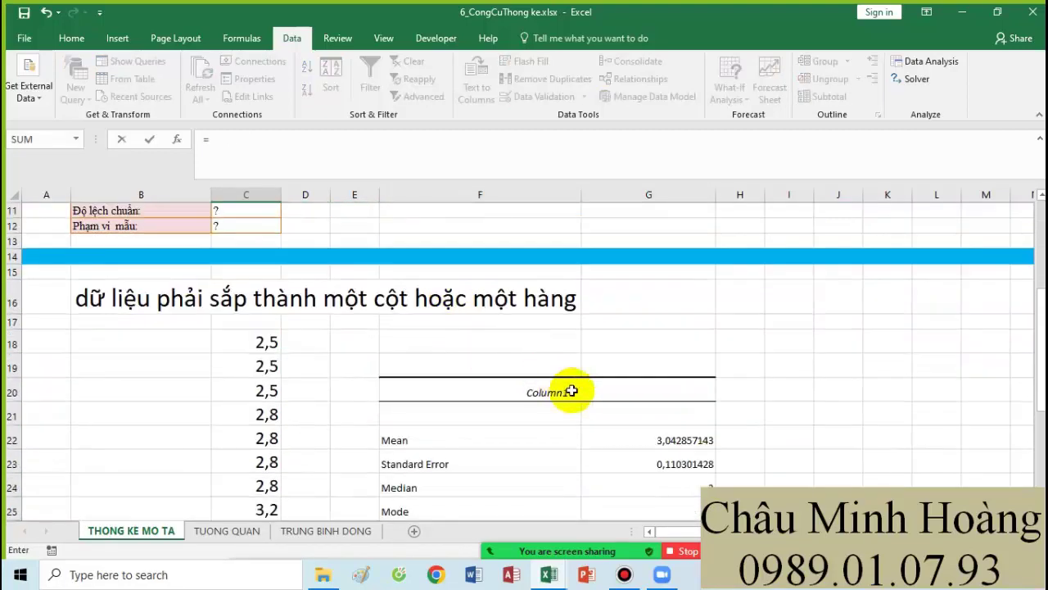
left_click(659, 433)
key("Return")
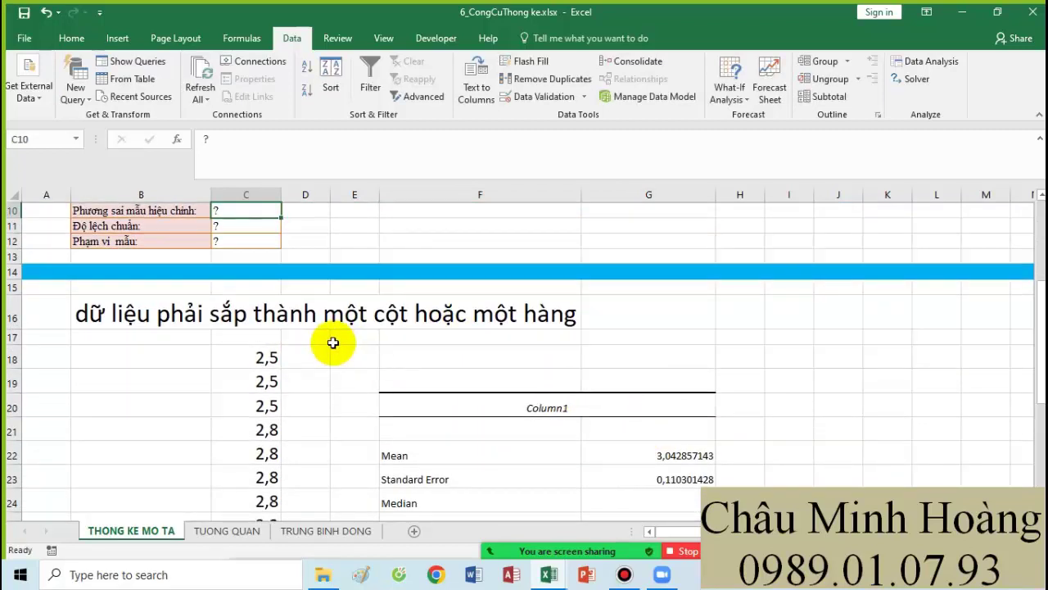
Step: Link the adjusted variance in C10 to Sample Variance in G27 and the standard deviation in C11 to G26
type("=")
scroll(389, 366, "down", 2)
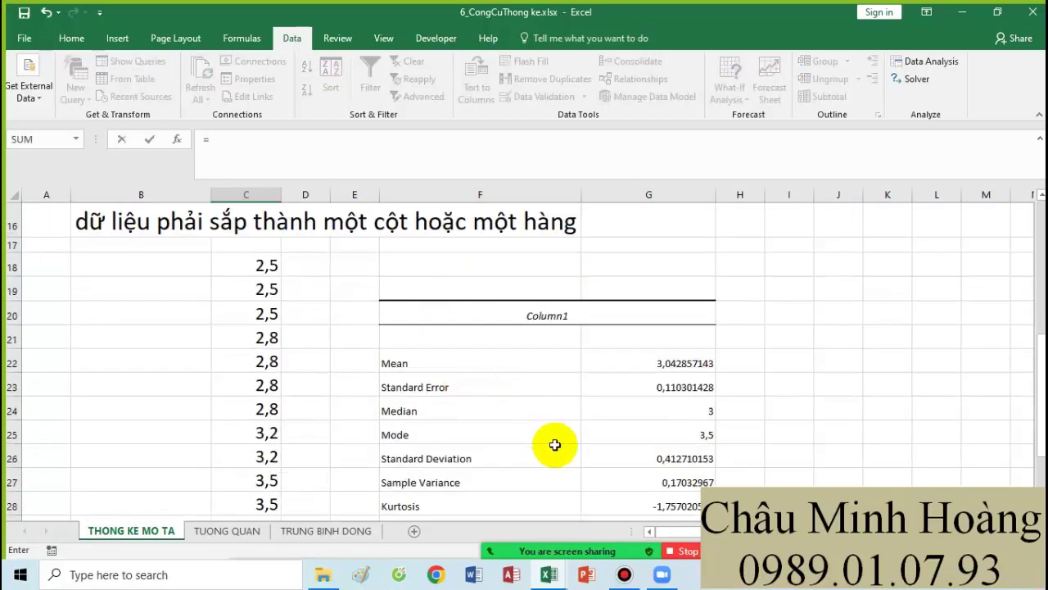
left_click(656, 487)
key("Return")
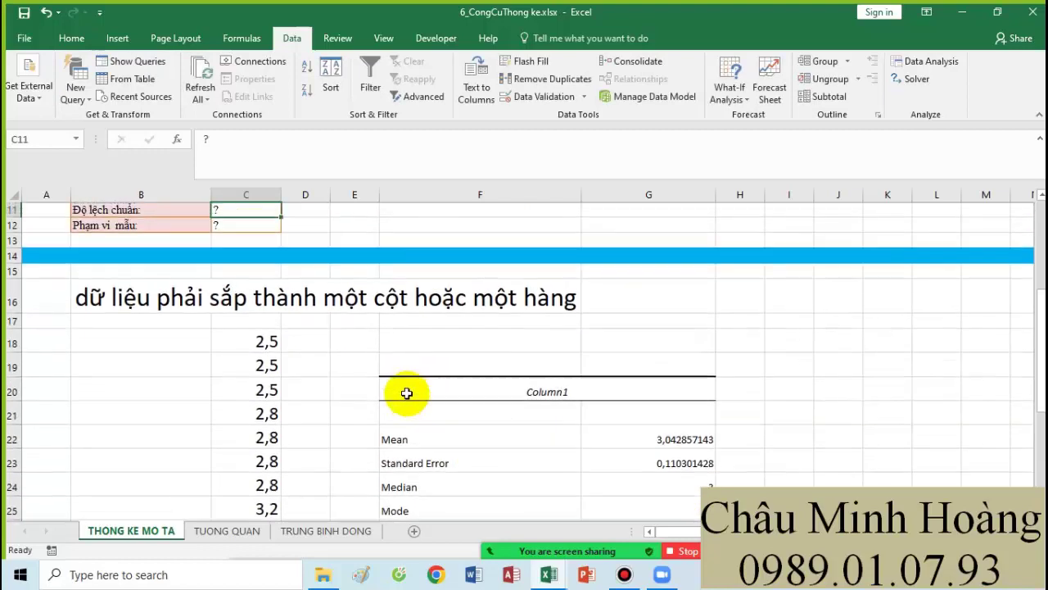
type("=")
scroll(586, 433, "down", 3)
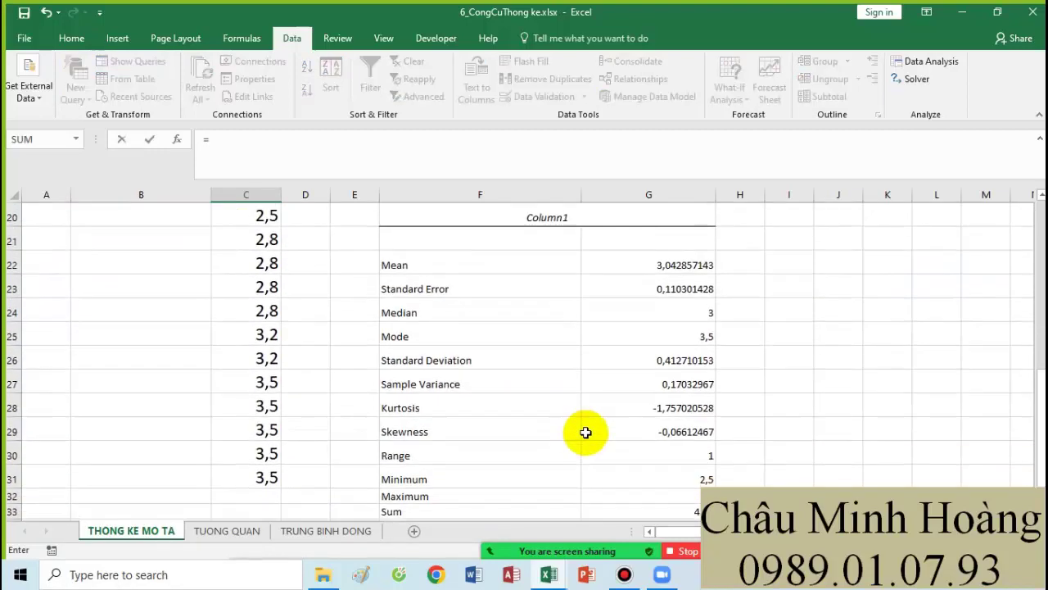
left_click(674, 361)
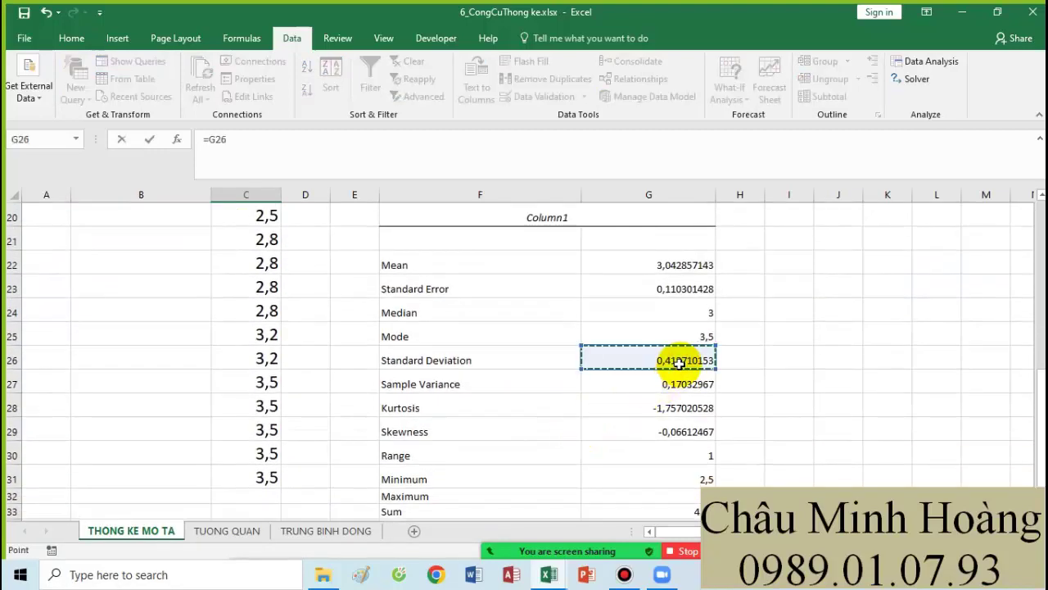
key("Return")
Step: Link the sample range answer in C12 to the Range value in G30
type("=")
scroll(540, 393, "down", 3)
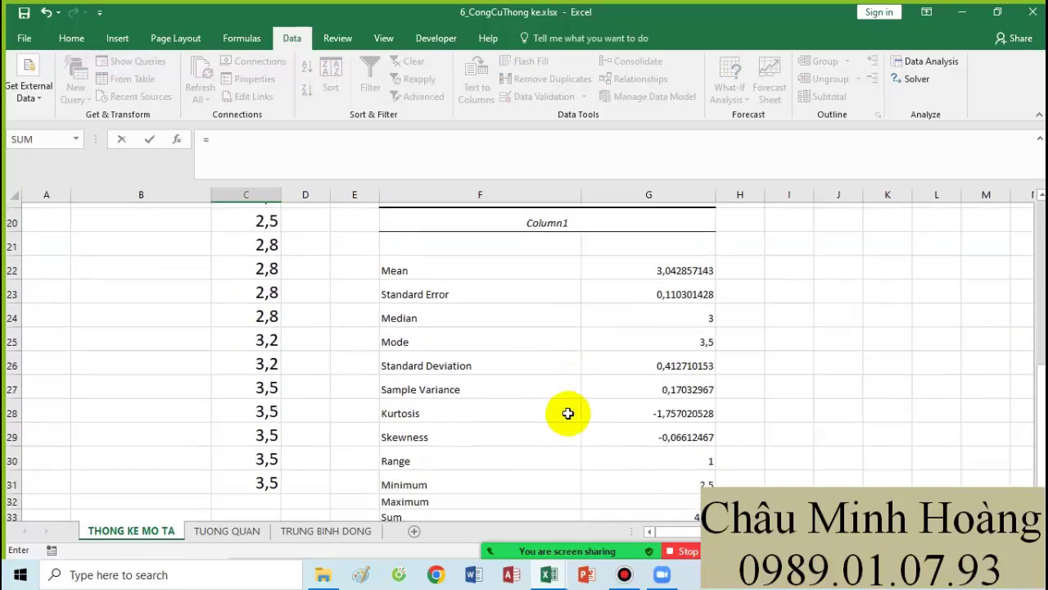
left_click(685, 432)
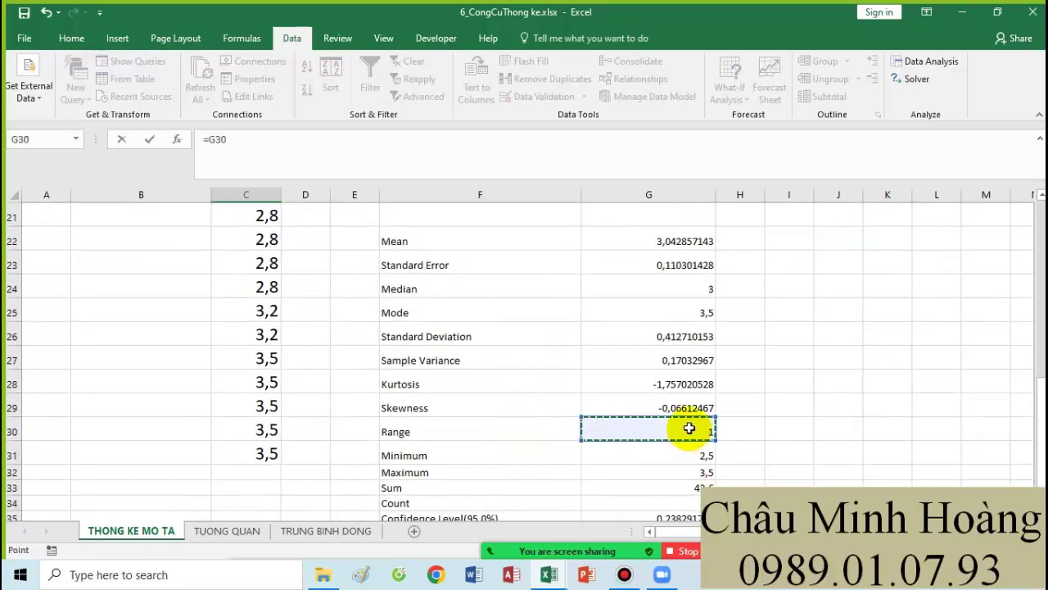
key("Return")
scroll(410, 397, "up", 4)
Step: Select the statistics table F20:G35 and widen column F a little more
scroll(480, 401, "down", 4)
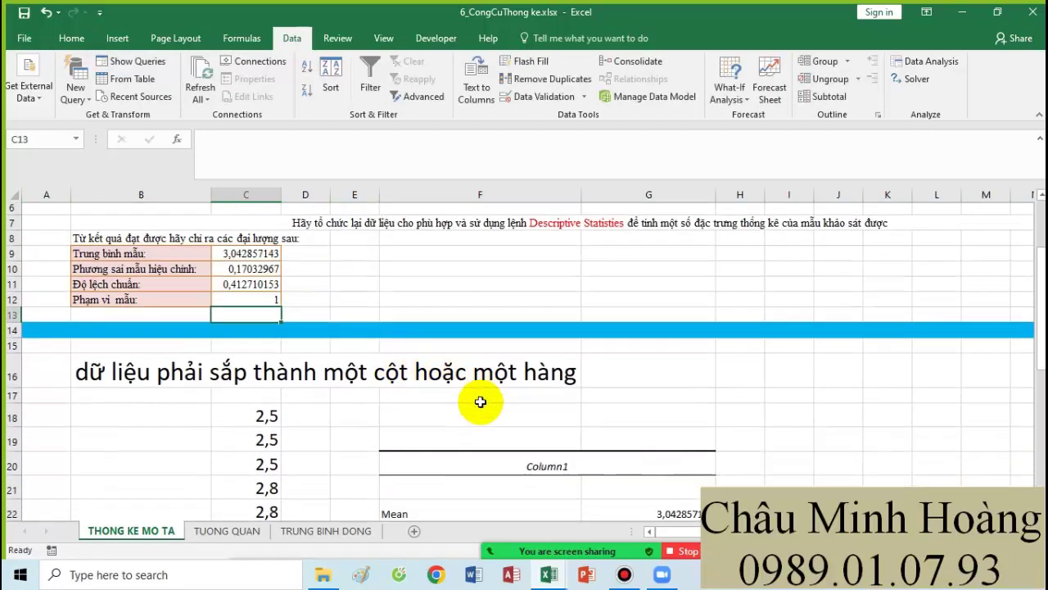
left_click_drag(444, 365, 639, 502)
scroll(656, 352, "up", 1)
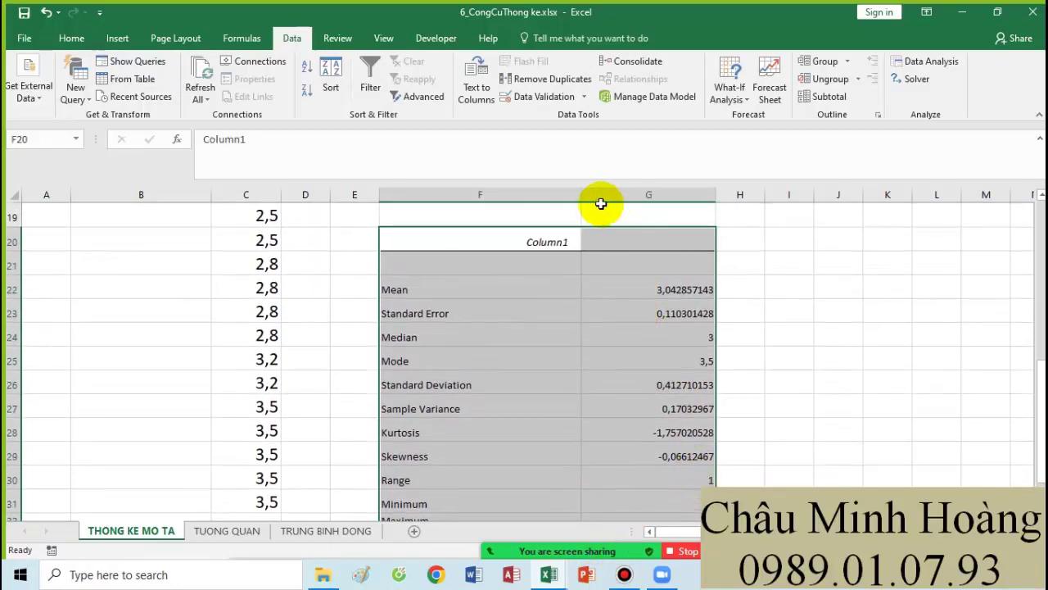
left_click_drag(581, 194, 623, 194)
scroll(644, 323, "down", 1)
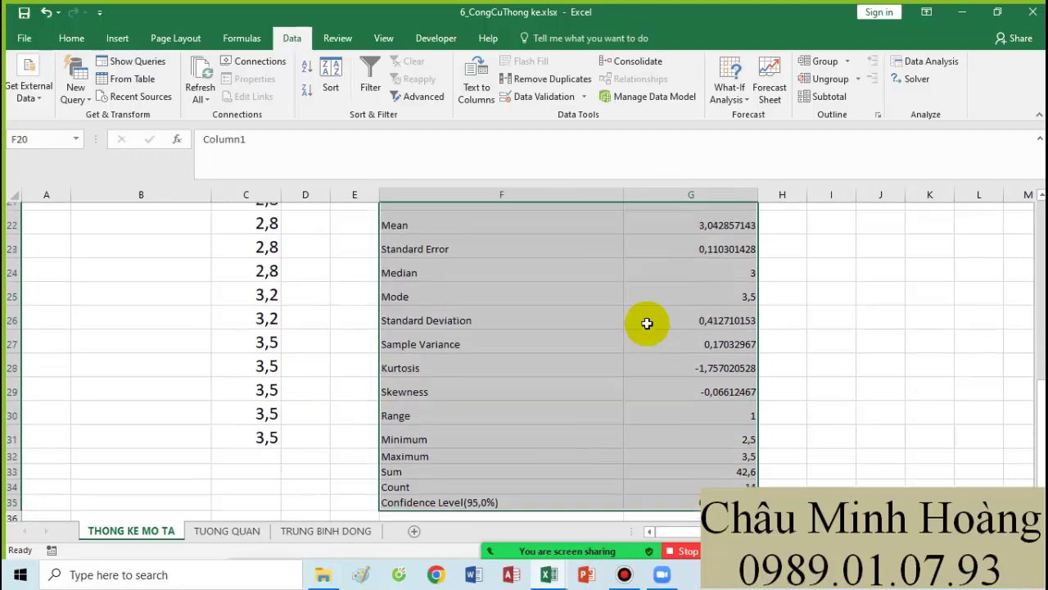
scroll(647, 323, "up", 1)
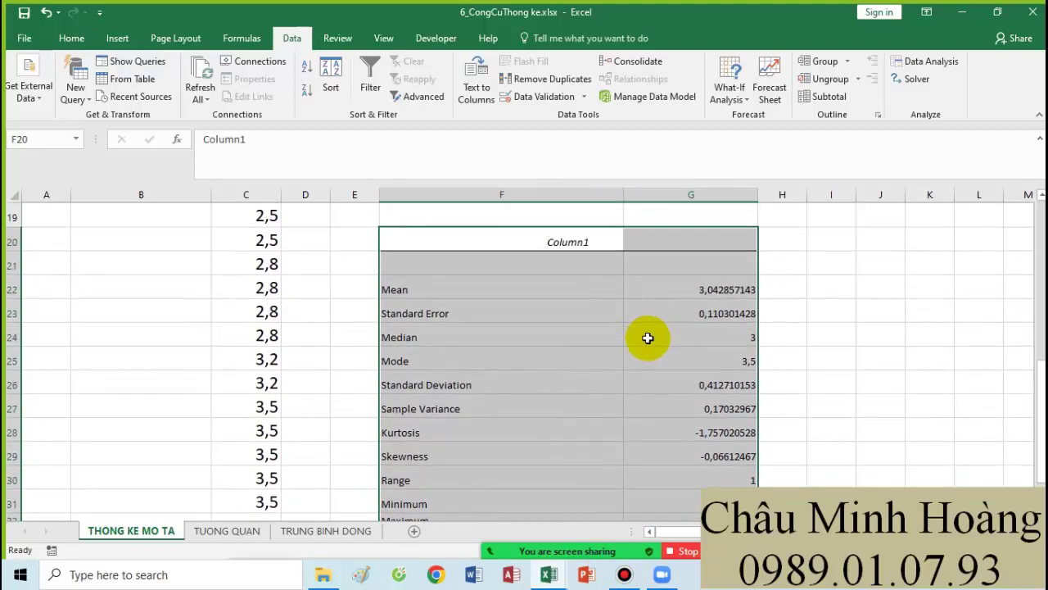
scroll(647, 338, "down", 1)
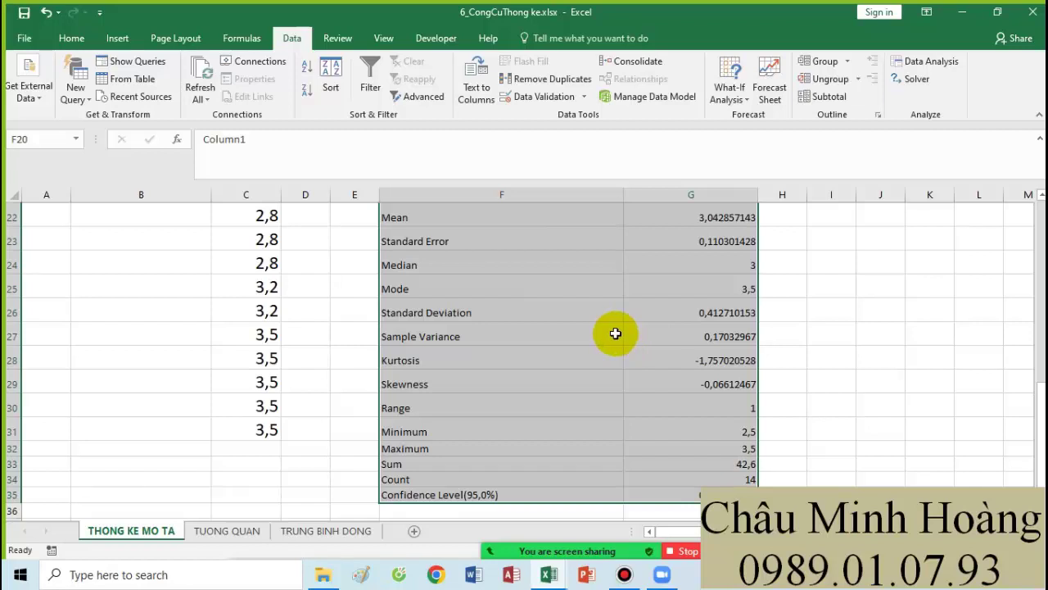
scroll(612, 329, "up", 2)
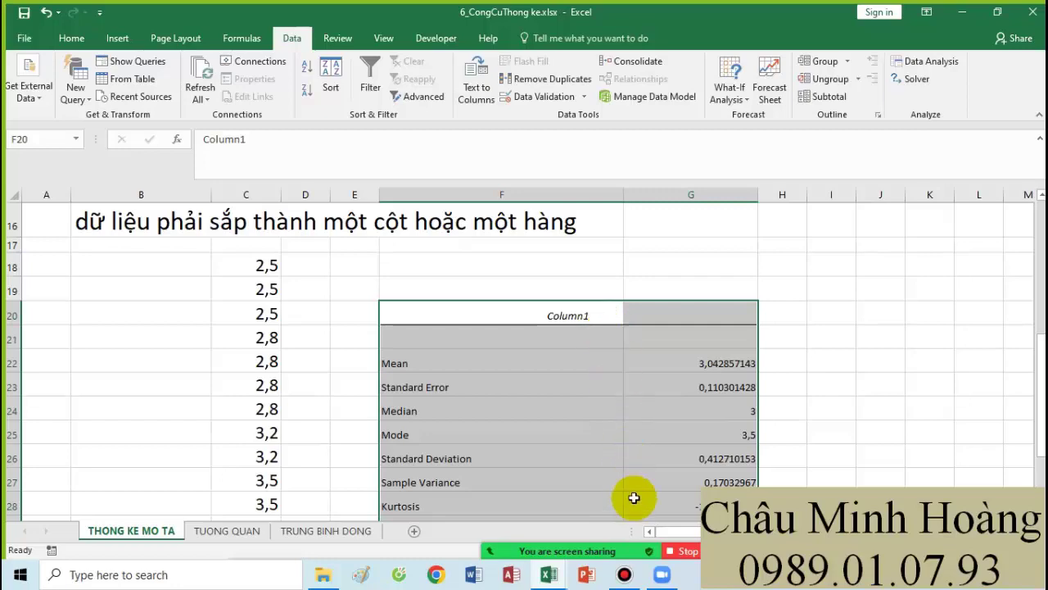
left_click(624, 574)
left_click(556, 104)
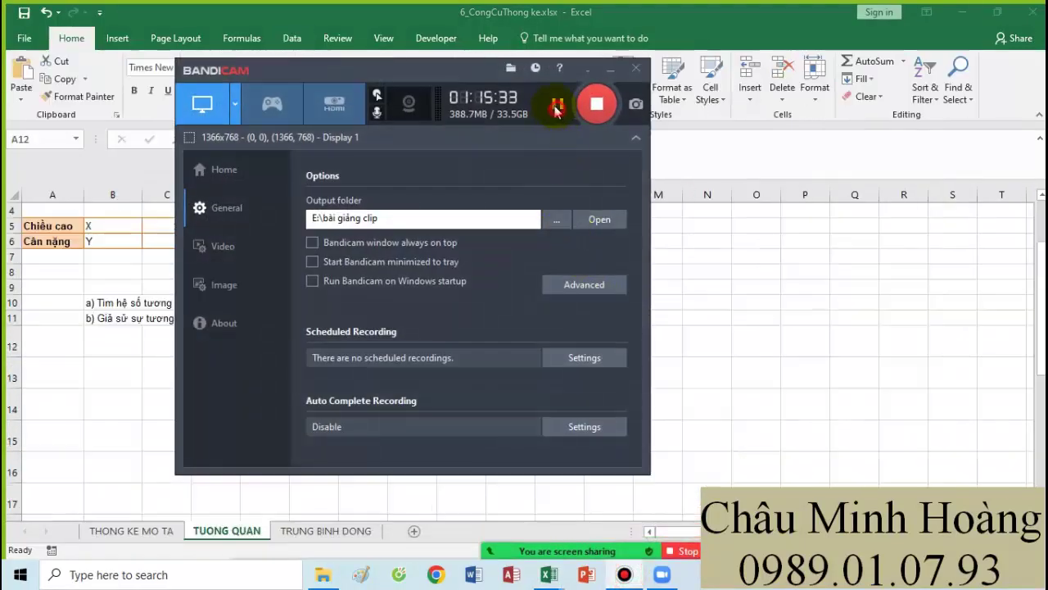
left_click(611, 71)
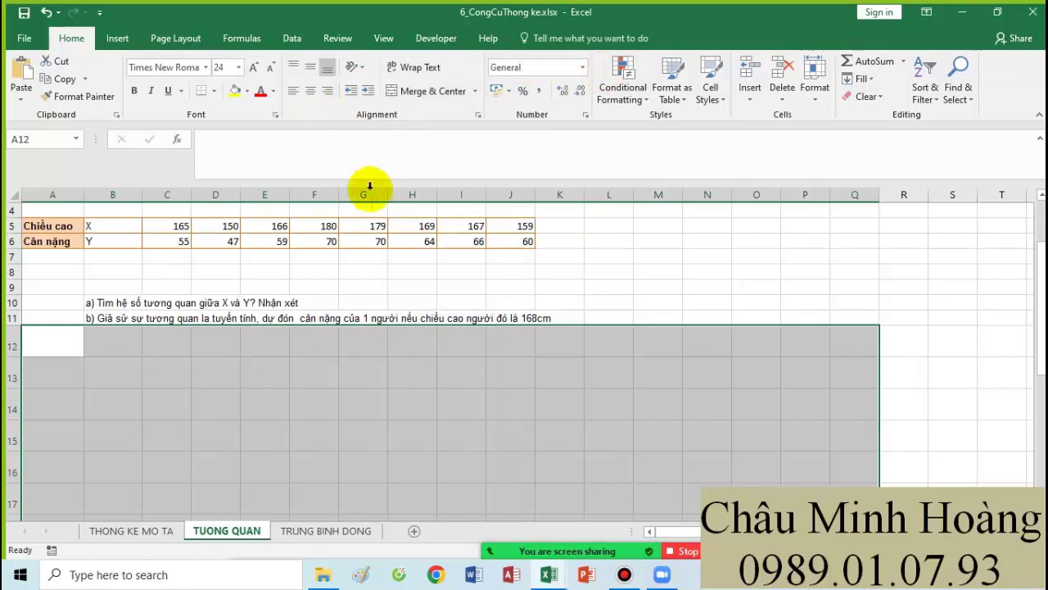
left_click(67, 341)
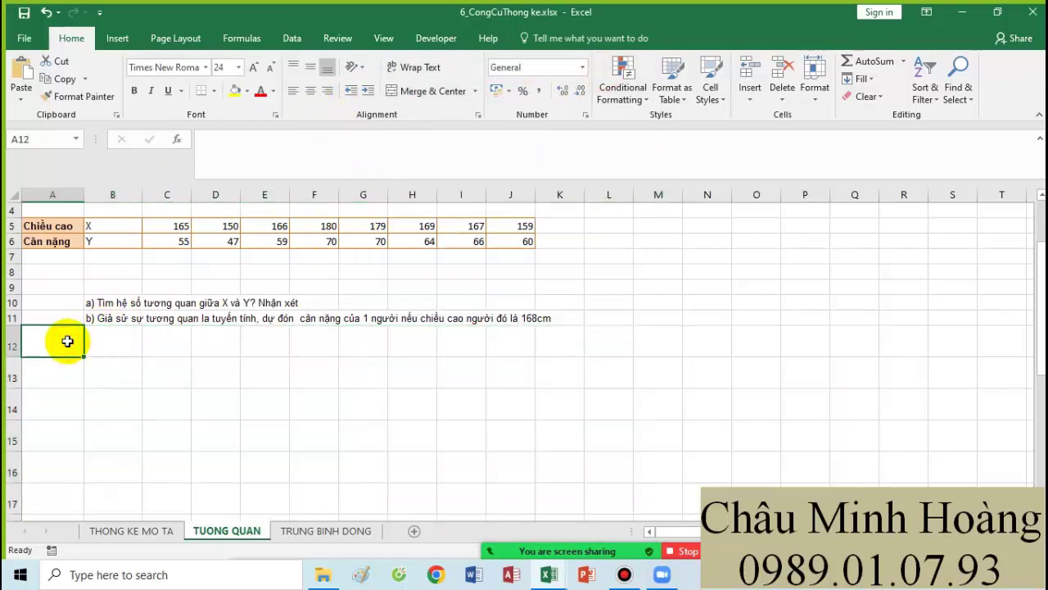
type("bu")
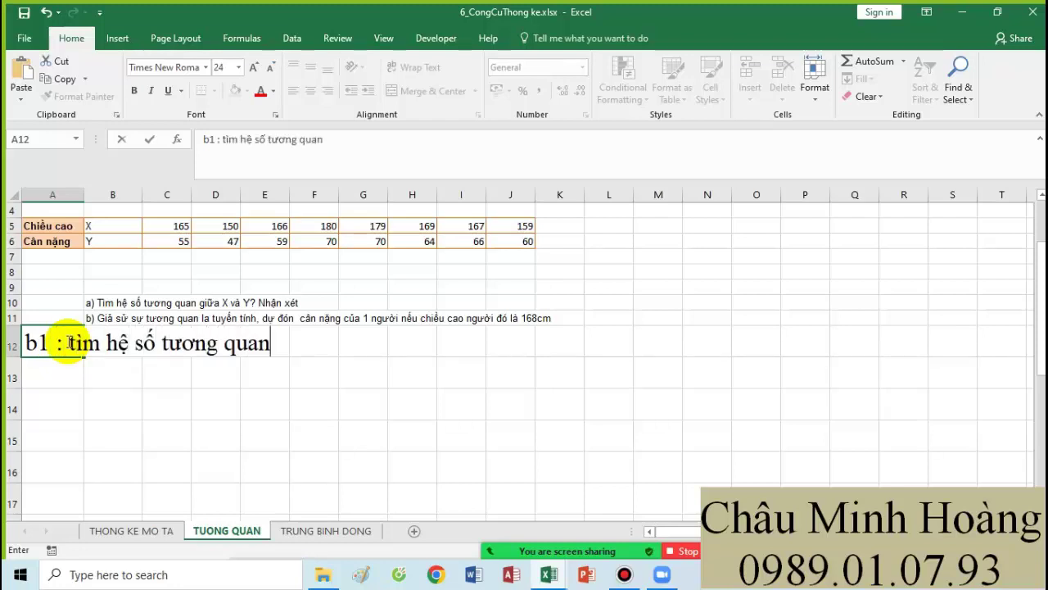
key("Escape")
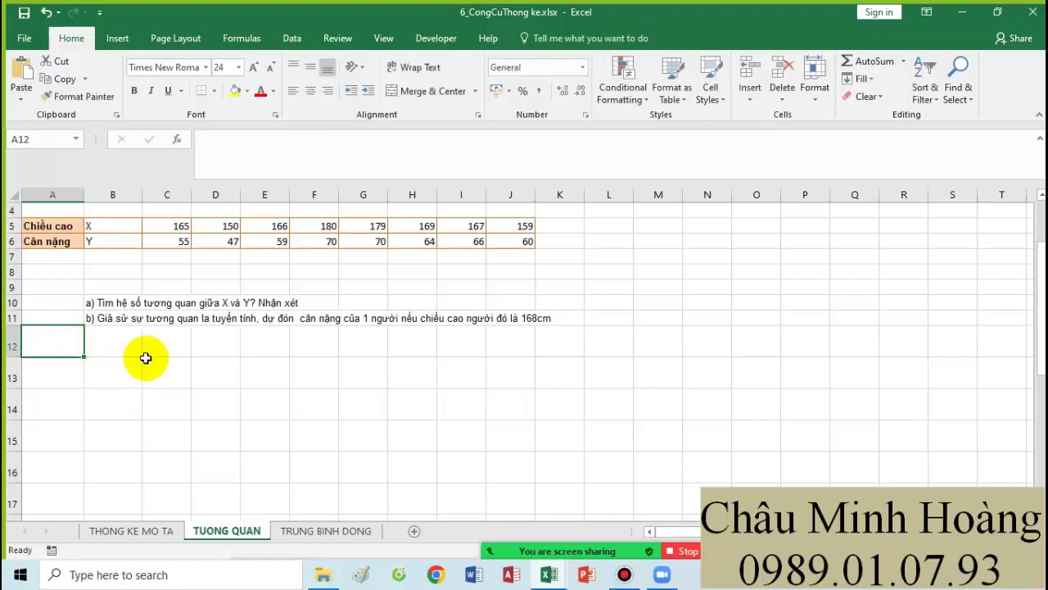
Step: Enter the note "correl ; correlation, trend, forecast" in A13 of sheet TUONG QUAN, below the two questions
scroll(221, 353, "up", 1)
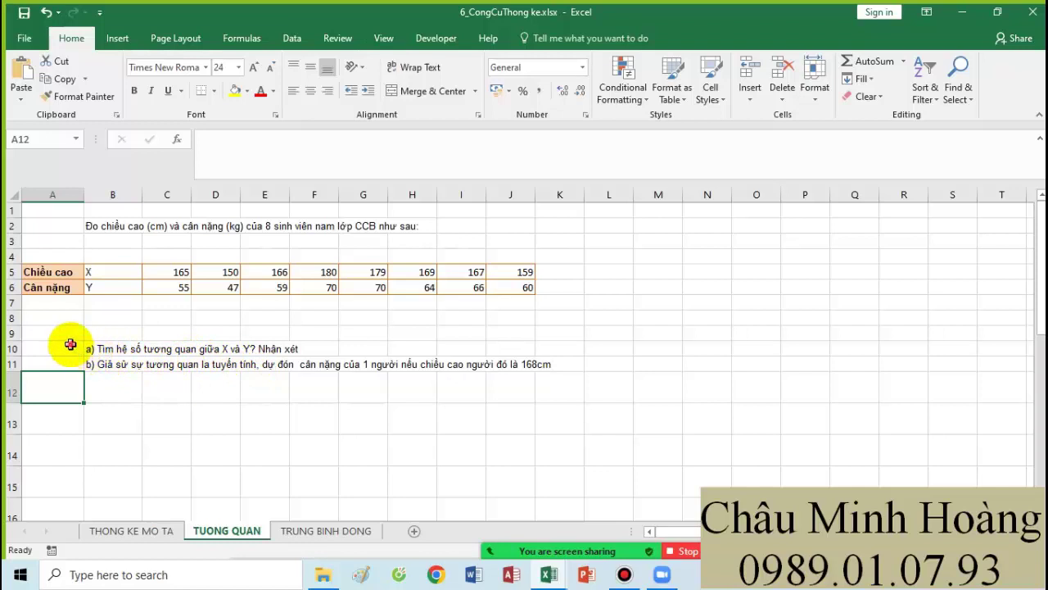
left_click_drag(71, 345, 541, 365)
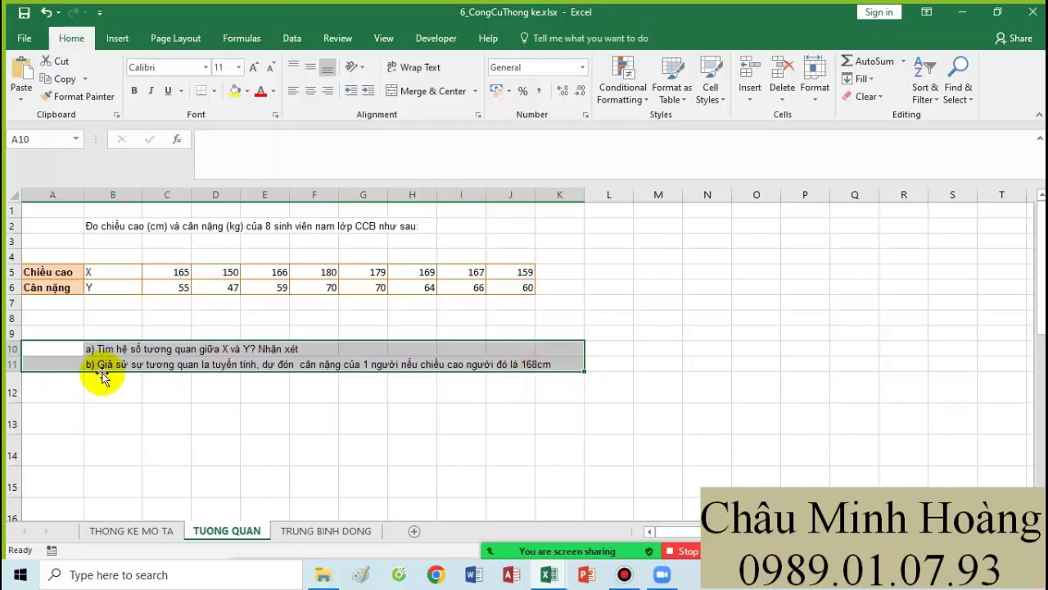
left_click(69, 395)
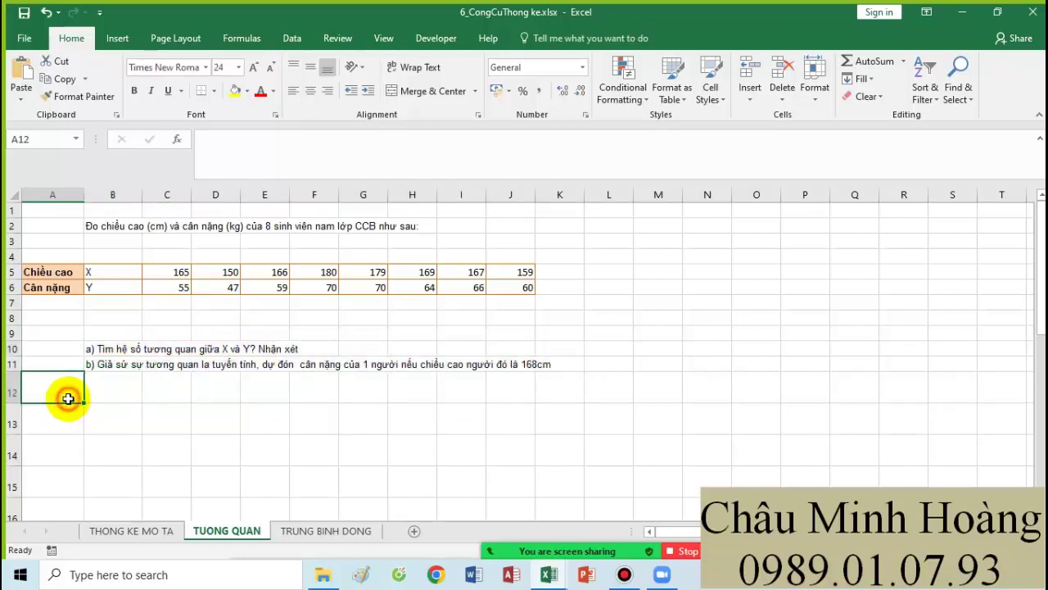
left_click(50, 421)
type("correl ; correl")
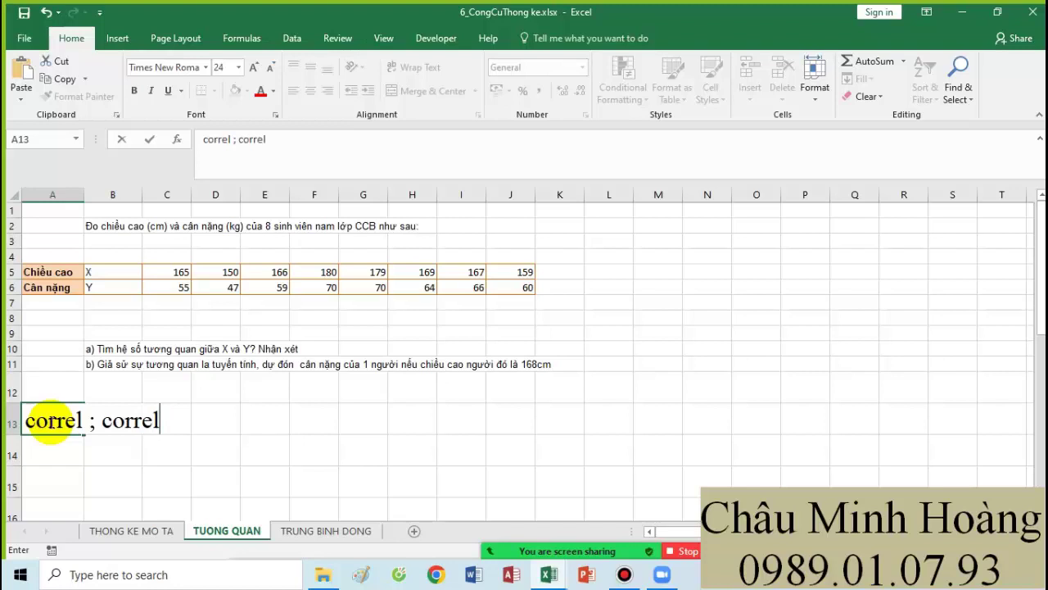
type("ation")
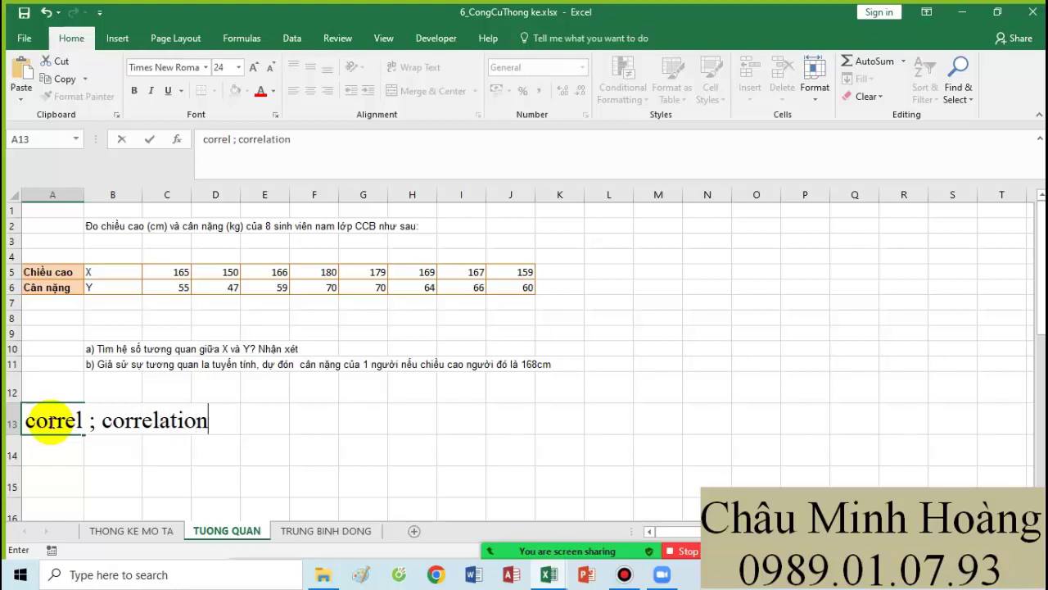
type(", trend,")
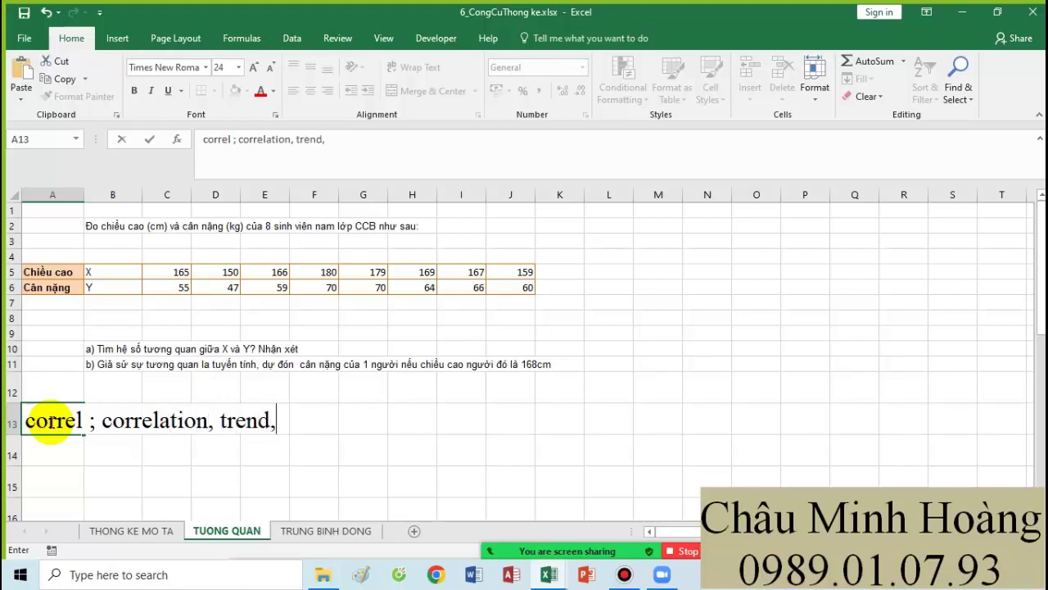
type(" forecast")
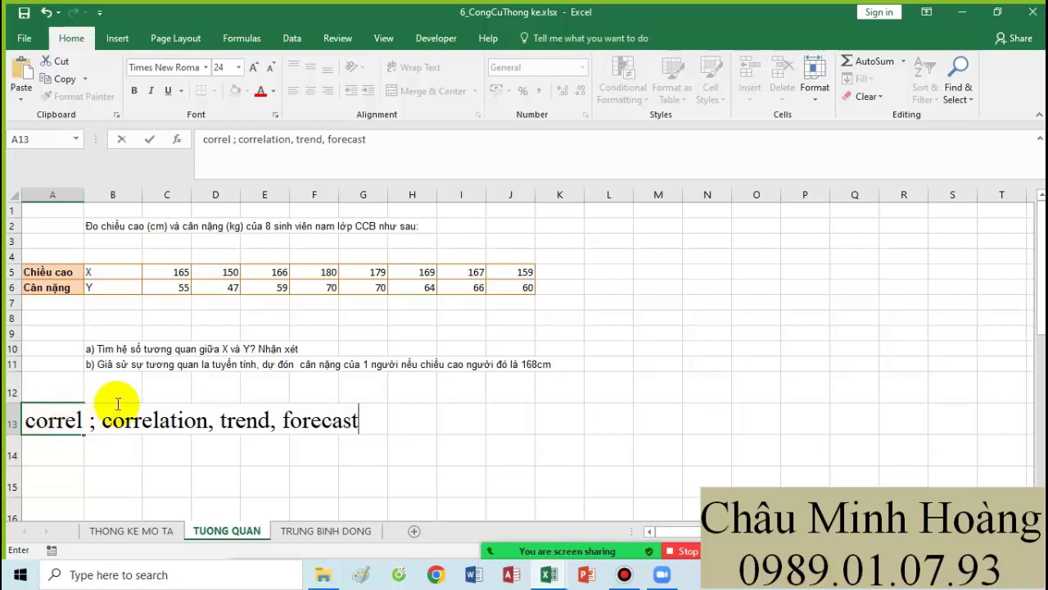
left_click(159, 379)
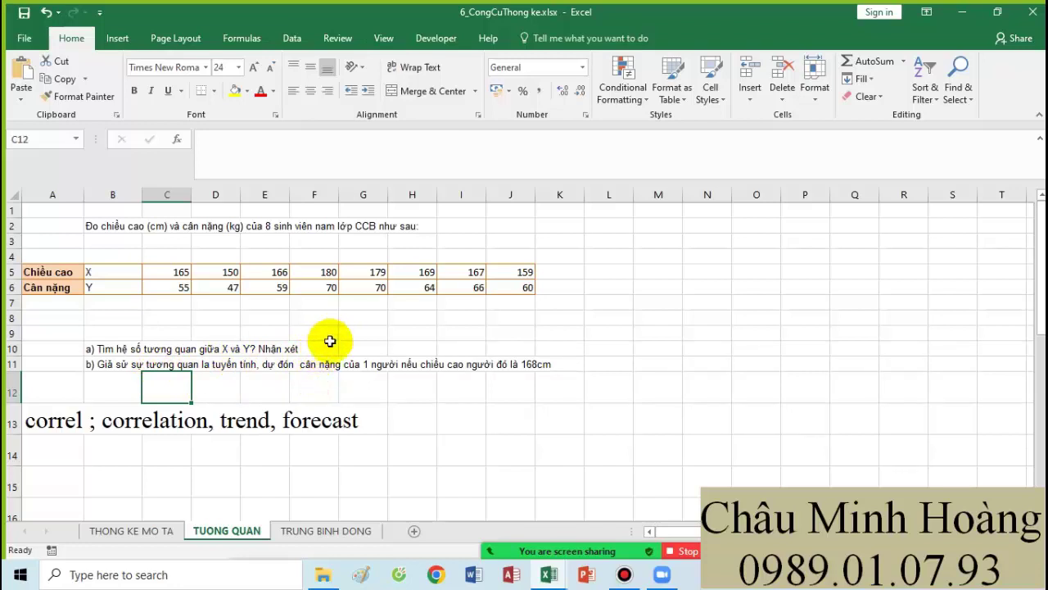
Step: Enter the note "b1: tìm hệ số tương bằng hàm correl hoặc lệnh correlation" in A14
left_click(56, 452)
type("b1")
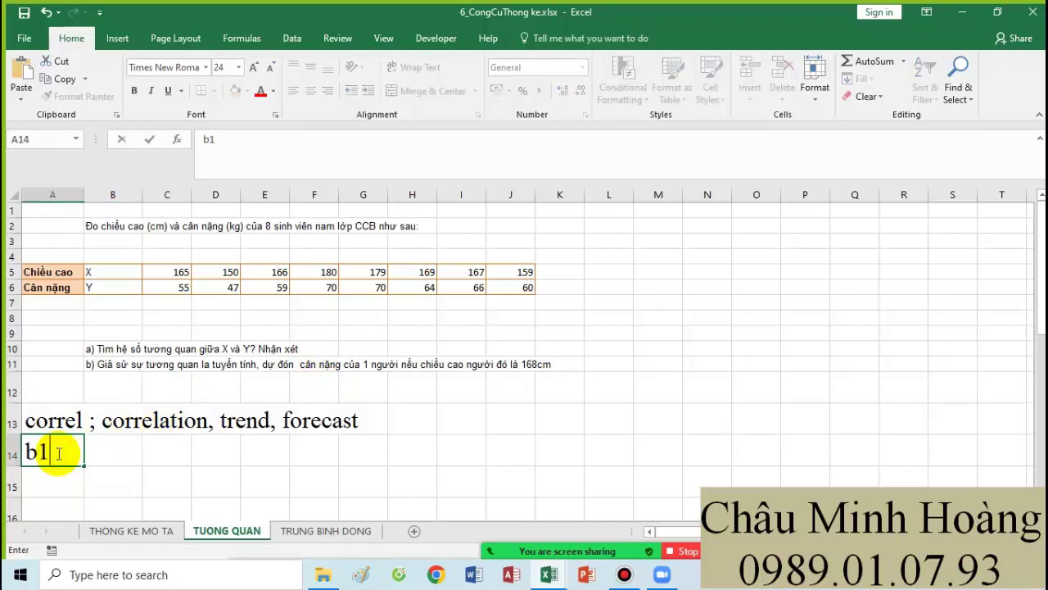
type(": tìm hệ sso")
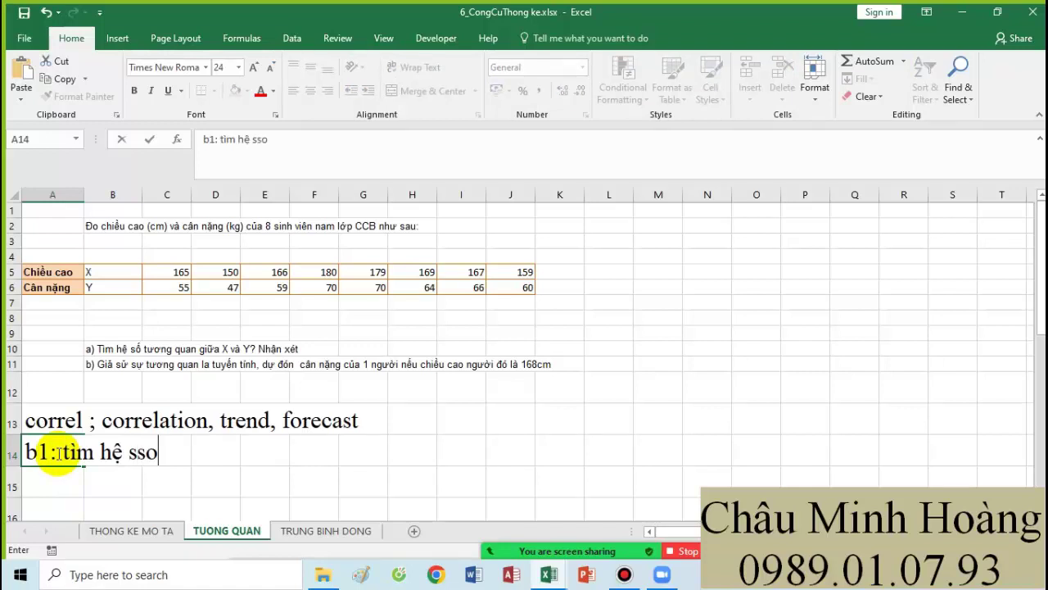
key("BackSpace")
key("BackSpace")
type("ố tương bằng ha")
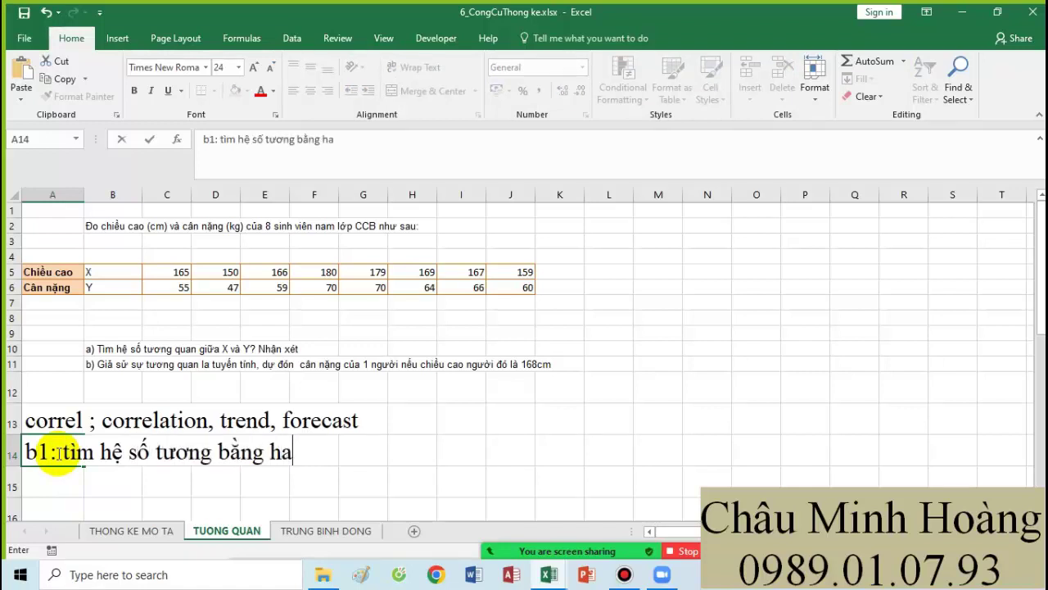
type("fm t")
type("co")
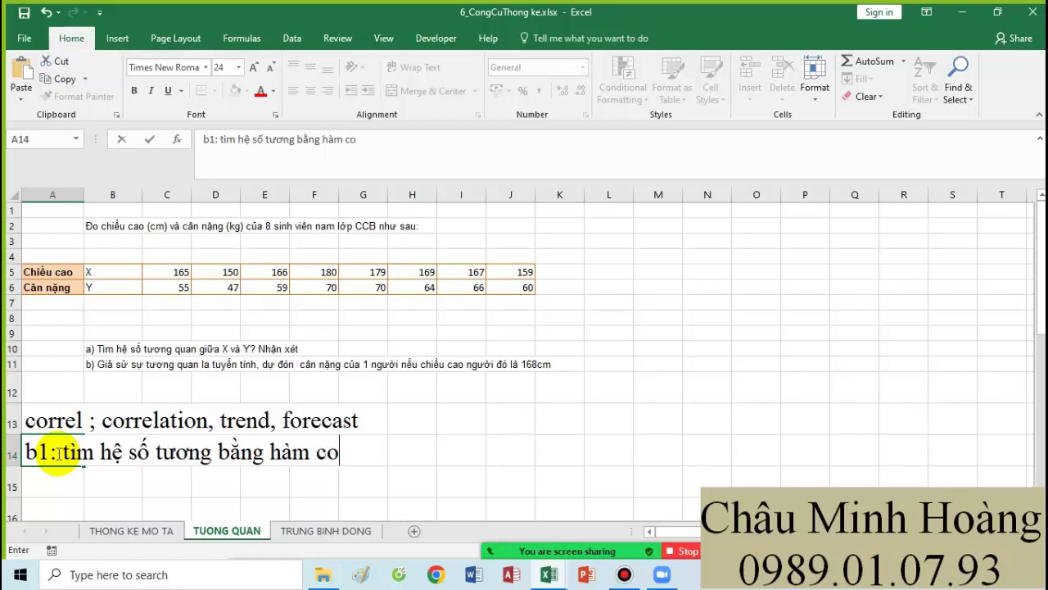
type("rrel hoặc lệnh c")
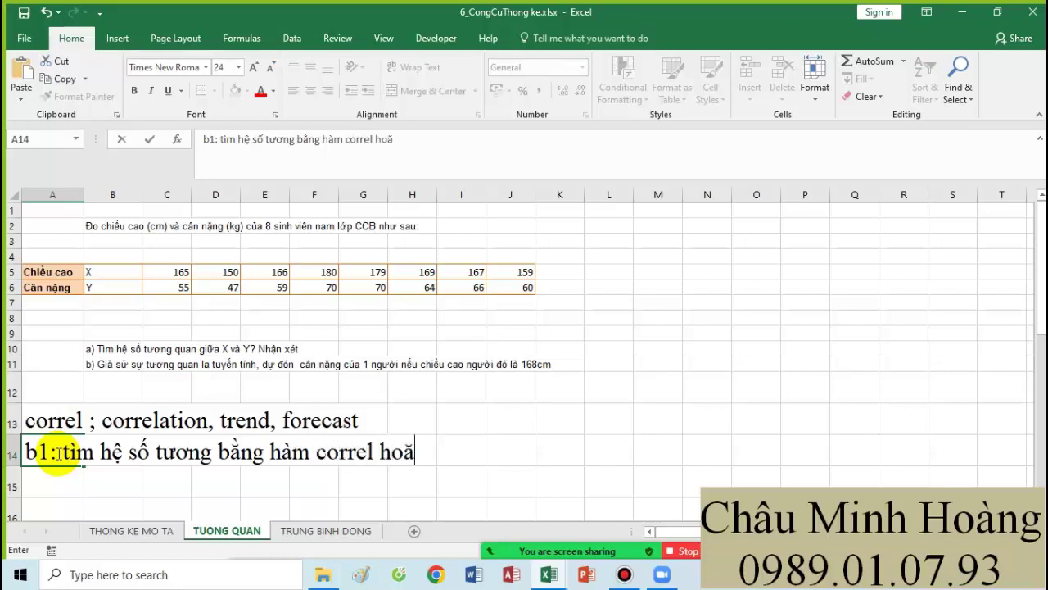
type("o")
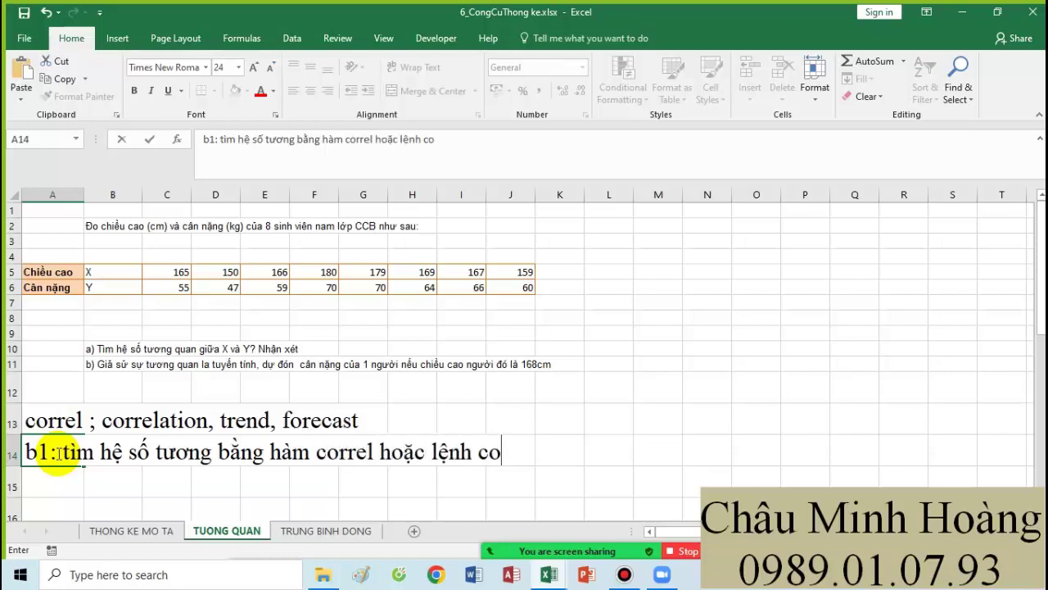
type("rrel")
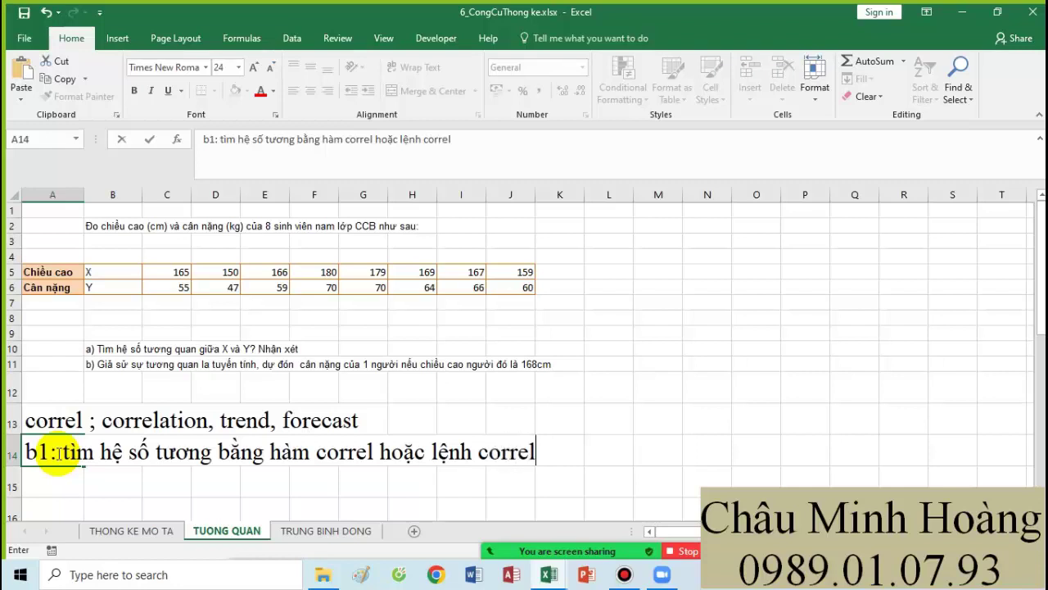
type("ation")
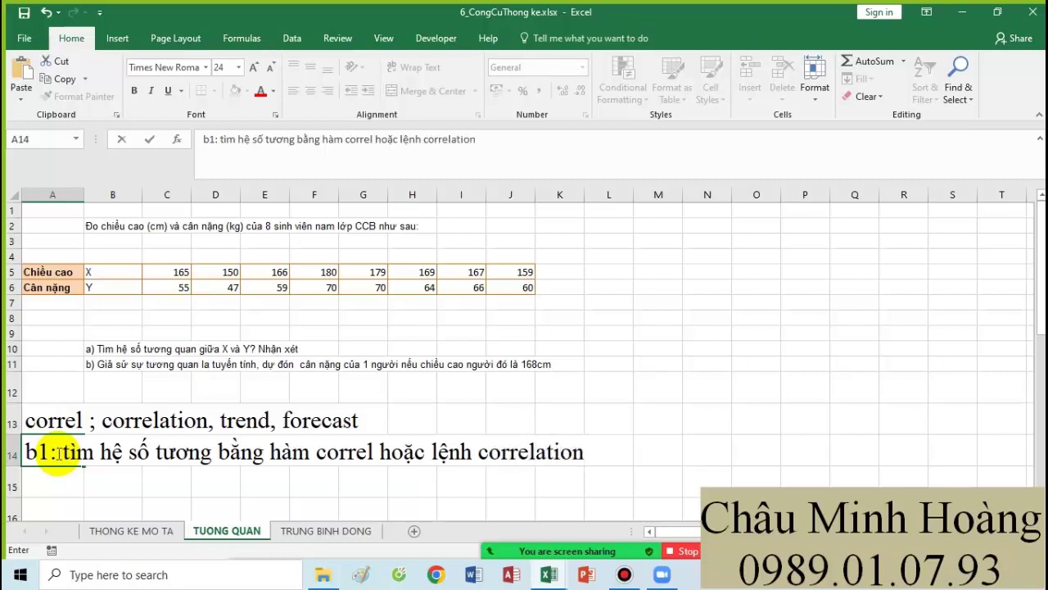
key("Return")
Step: Enter the note "b2 : nhận xét hệ số >0 : có tương quan" in A15
type("b2")
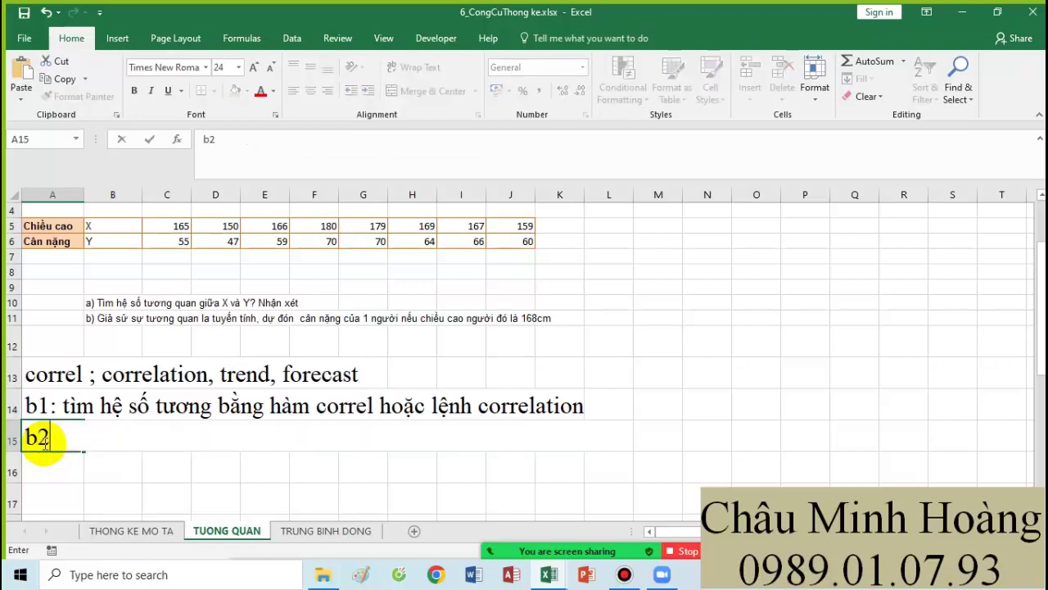
type(" L")
type(" nhan xét")
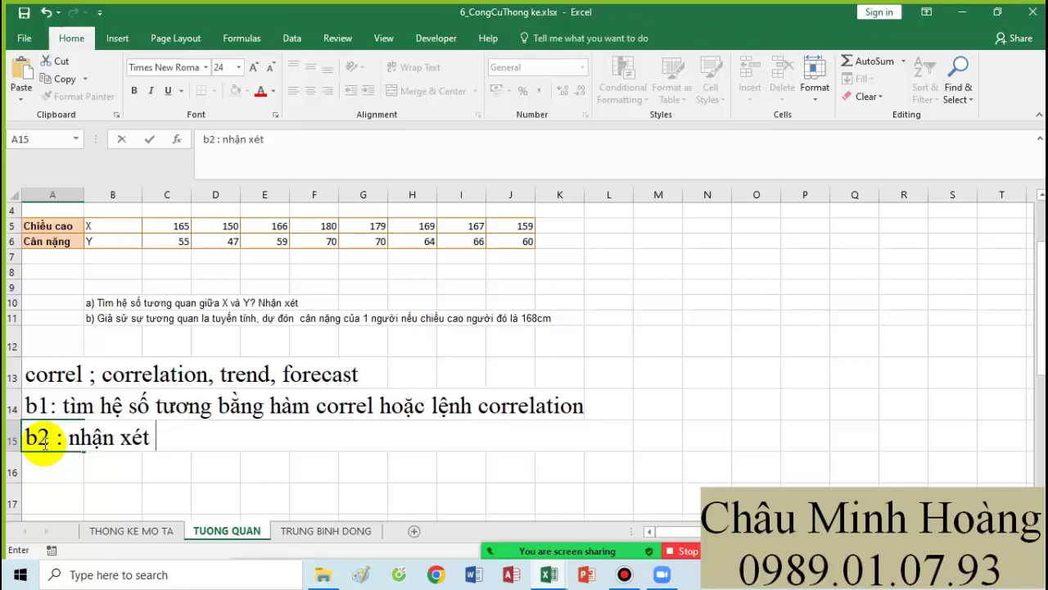
type(" hệ so")
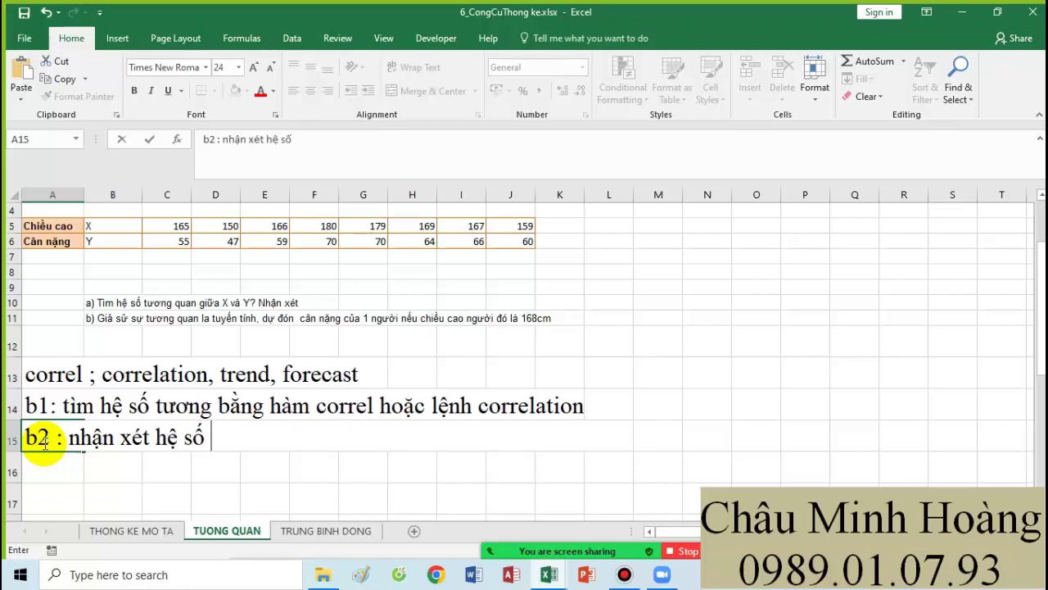
type(" >0 : có tương ")
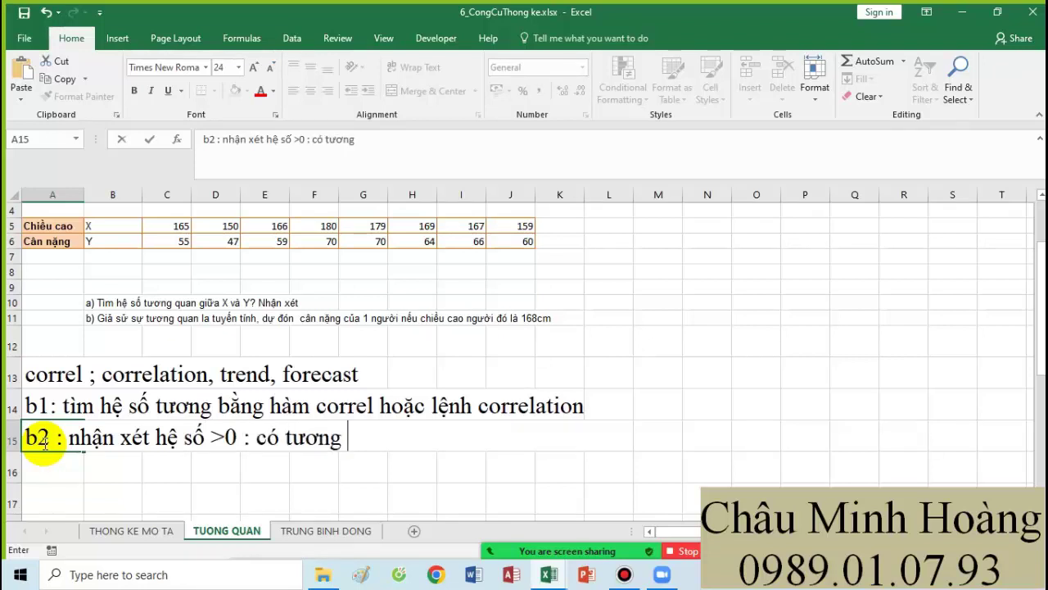
type("quan")
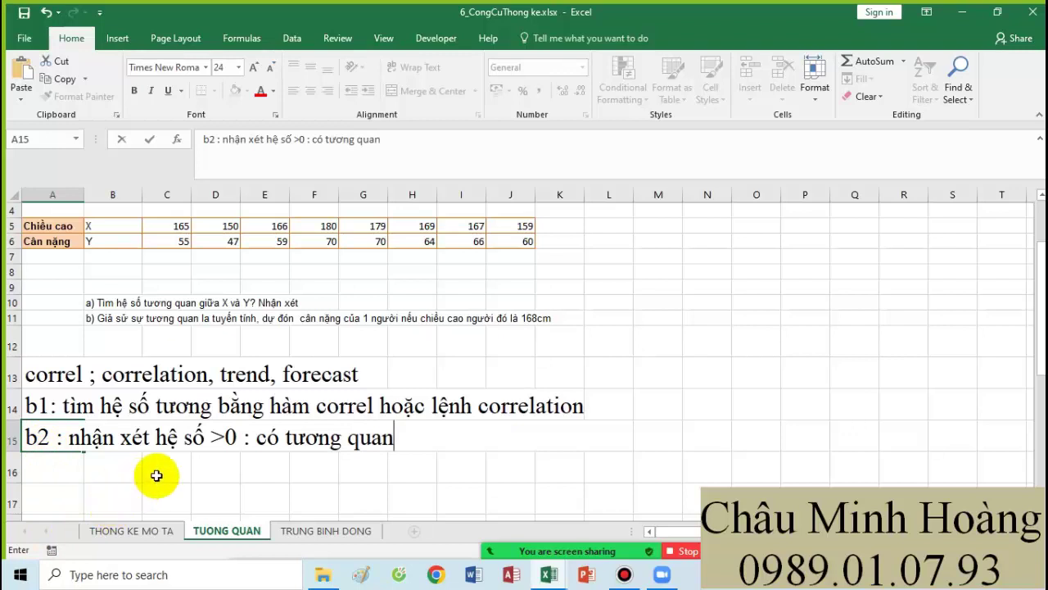
left_click(176, 467)
left_click(212, 467)
type("<")
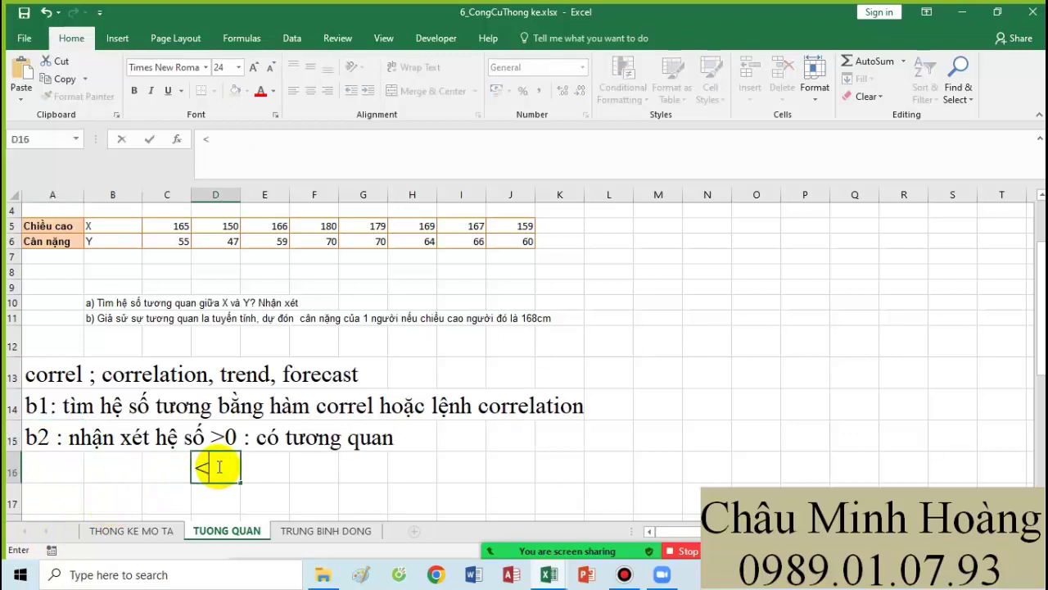
right_click(196, 475)
key("Escape")
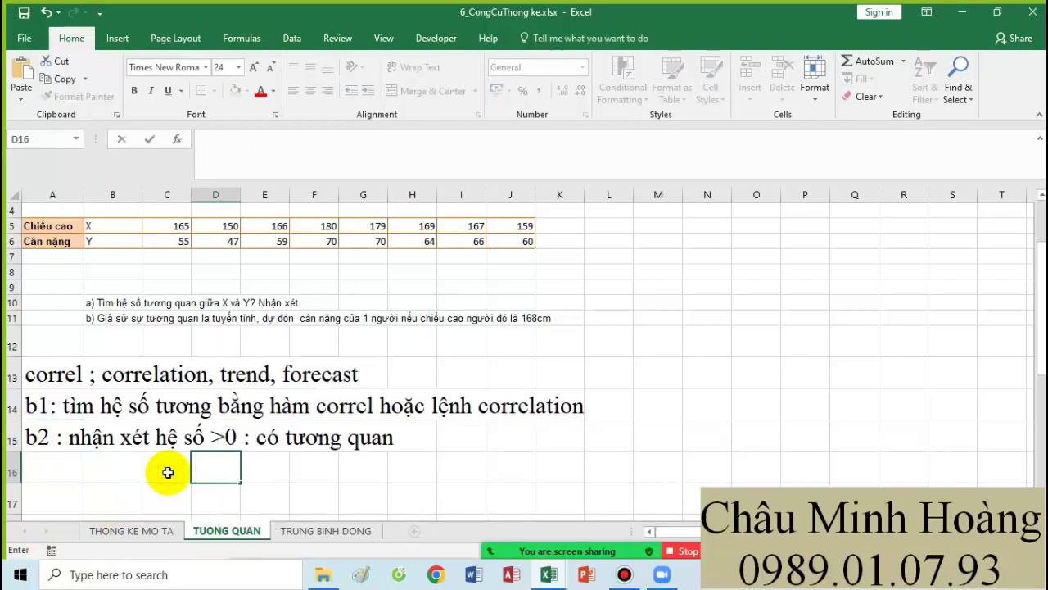
Step: Enter "hệ số <0 không tương quan" in C16, beneath the b2 note
left_click(168, 472)
type("he")
type(" số ")
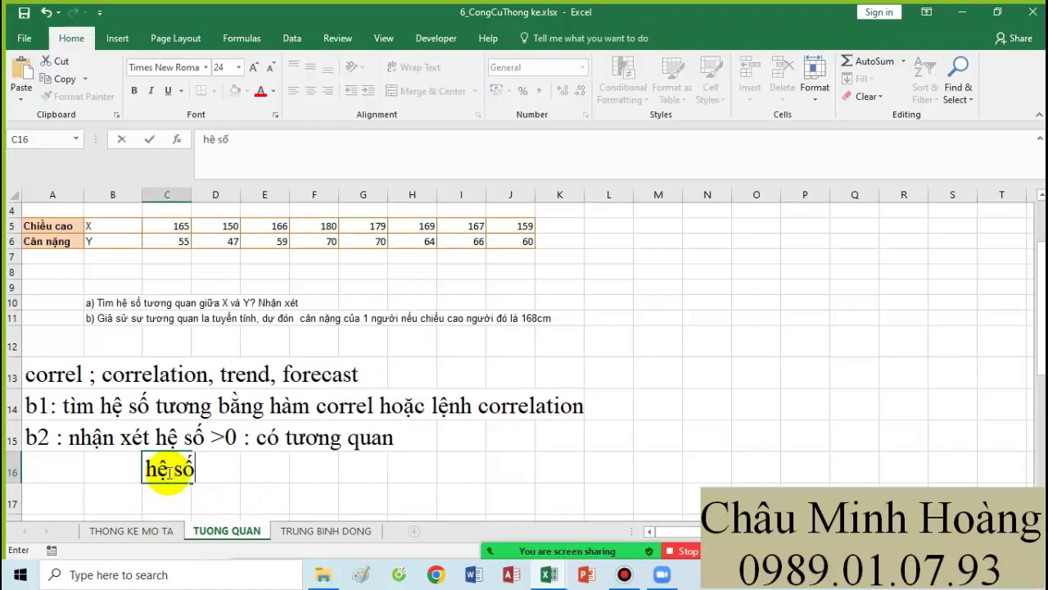
type("<=")
type("0")
type(" không")
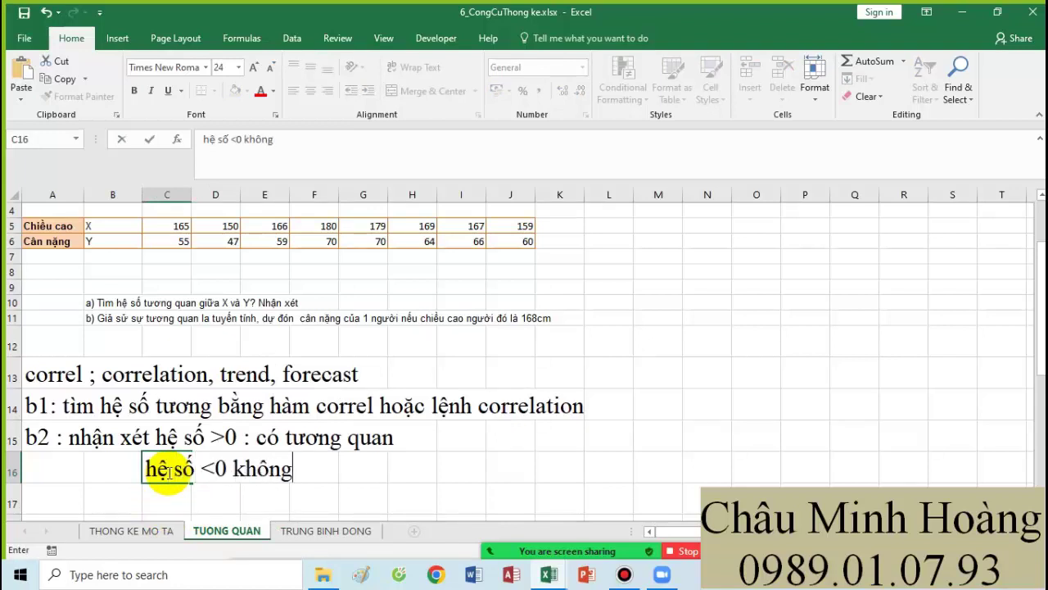
type(" tương quan")
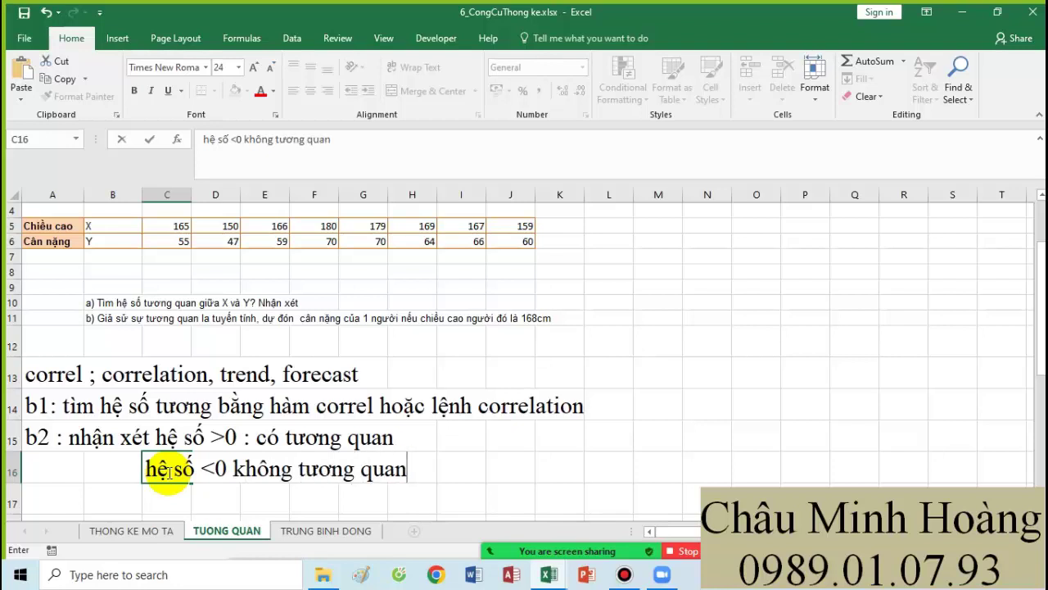
scroll(149, 466, "down", 1)
scroll(150, 466, "down", 1)
left_click(53, 457)
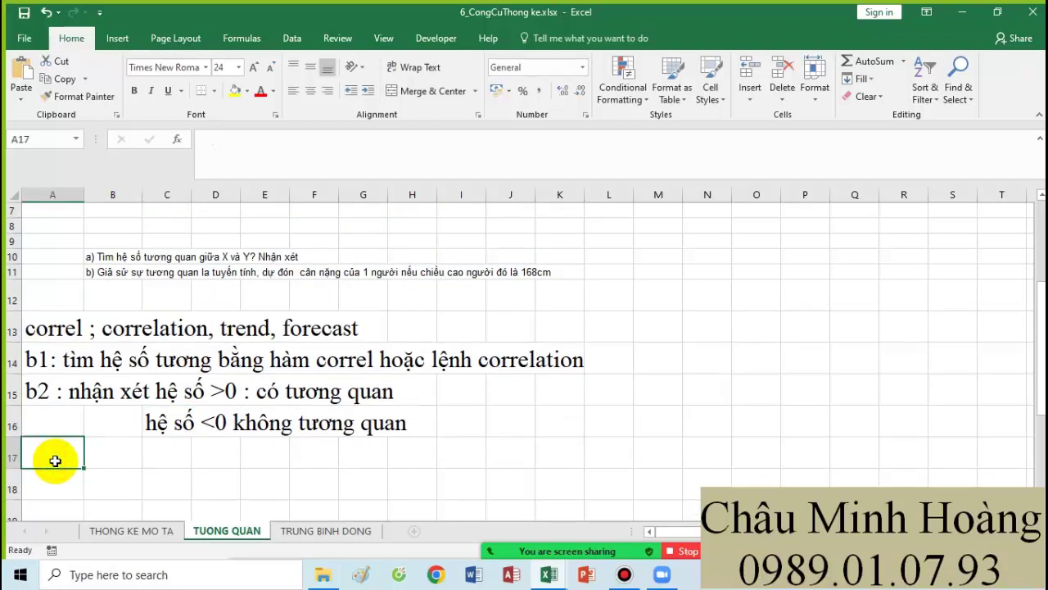
type("b3:")
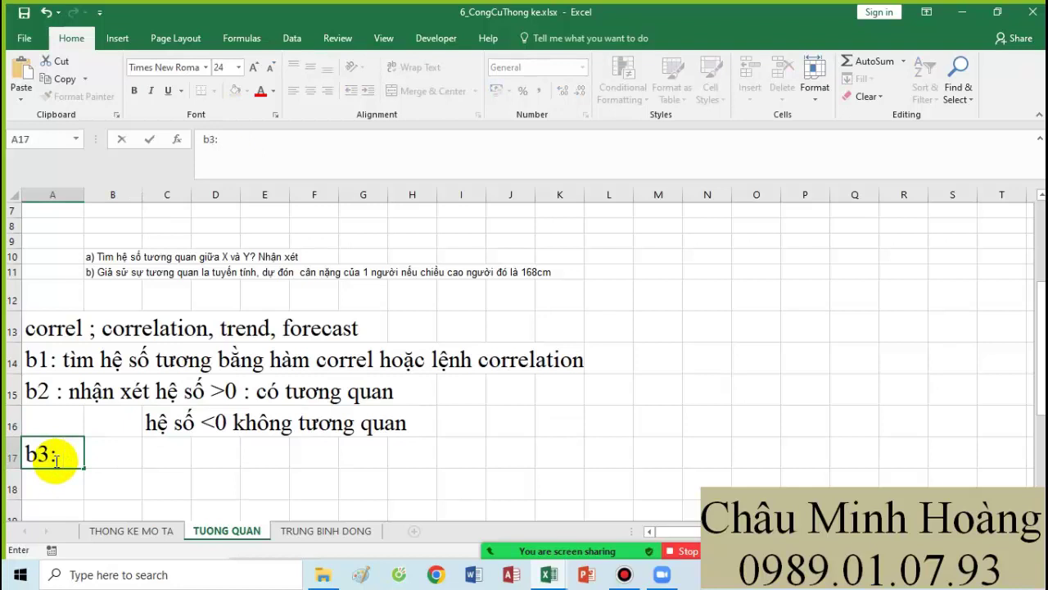
left_click_drag(54, 459, 26, 456)
key("BackSpace")
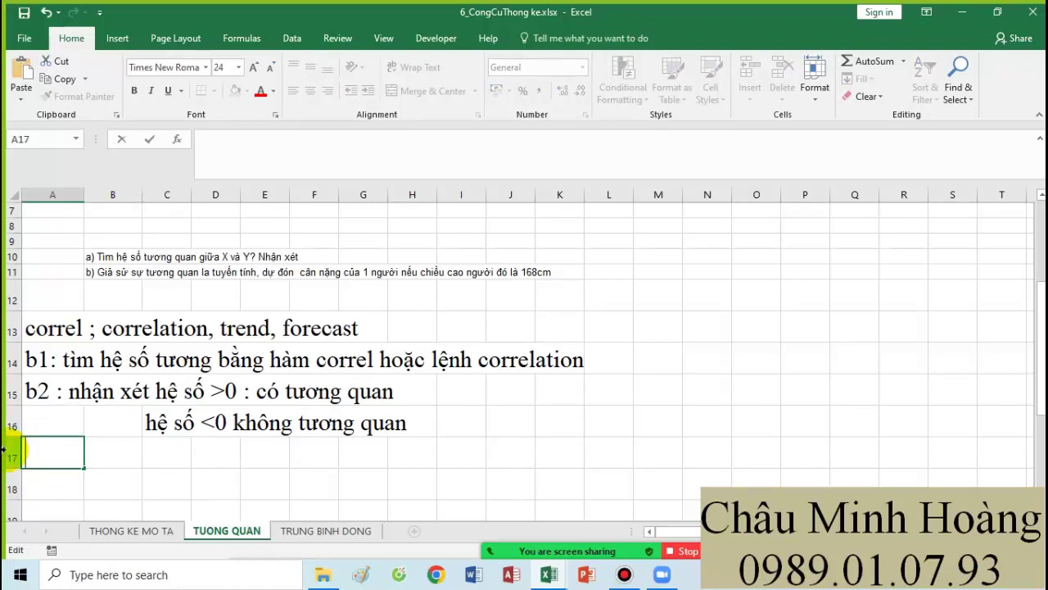
left_click(109, 457)
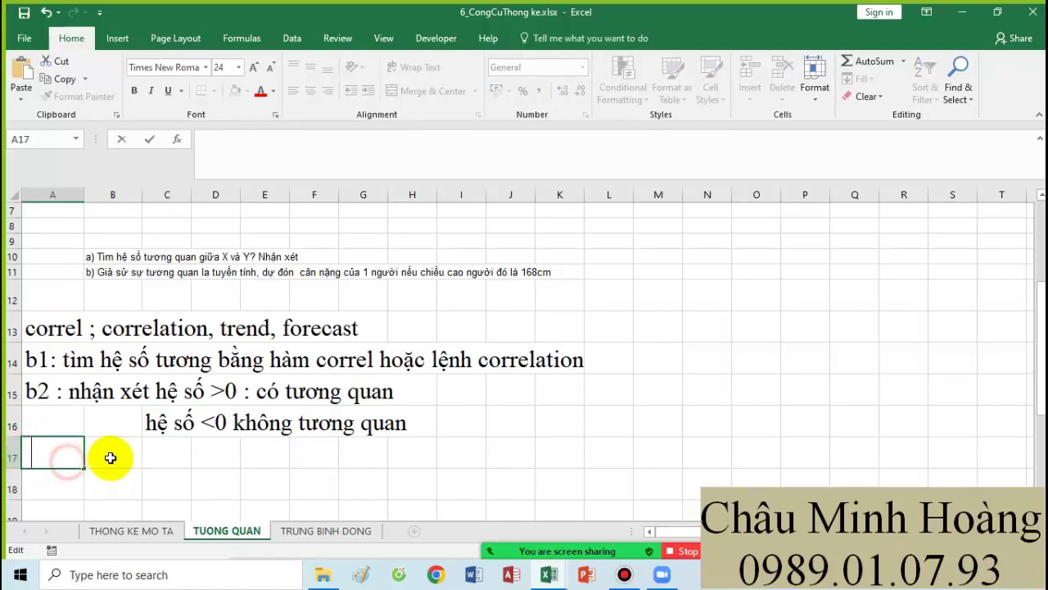
left_click(54, 456)
type("nhận")
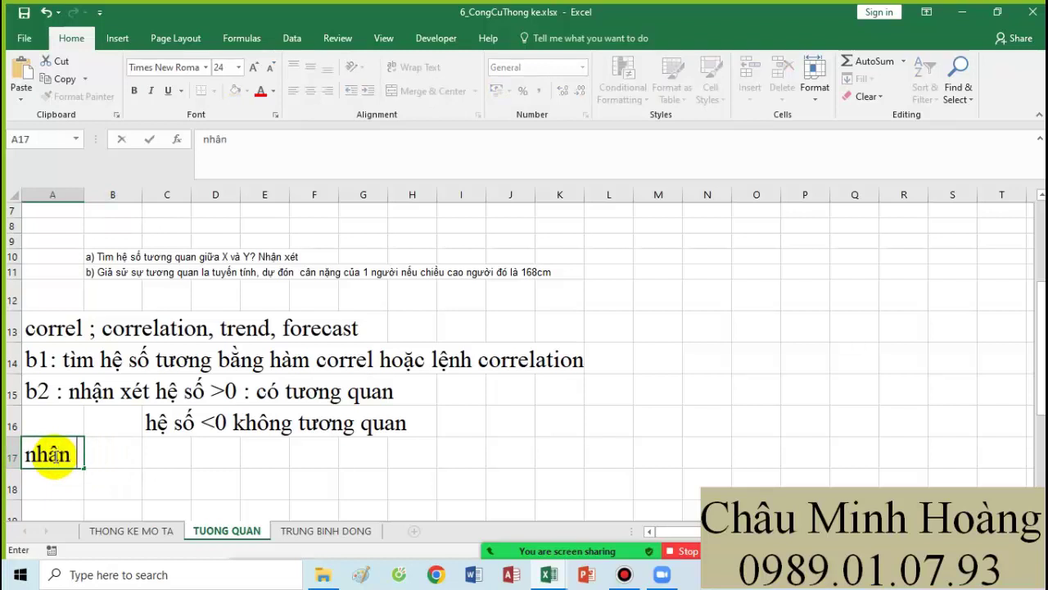
type(" xét")
key("BackSpace")
key("BackSpace")
key("BackSpace")
key("BackSpace")
key("BackSpace")
key("BackSpace")
key("BackSpace")
key("BackSpace")
key("BackSpace")
Step: Begin the note in A17 with "khi nhận xét chú ý : nhân xét cái gì ?"
type("khi nhân xét")
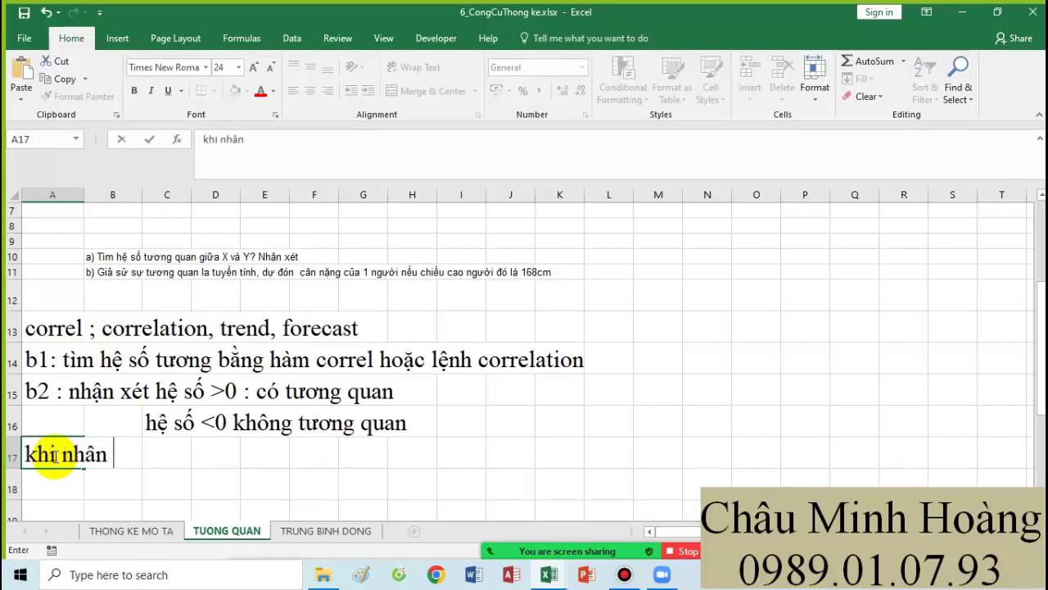
key("BackSpace")
key("BackSpace")
key("BackSpace")
key("BackSpace")
key("BackSpace")
type("xet")
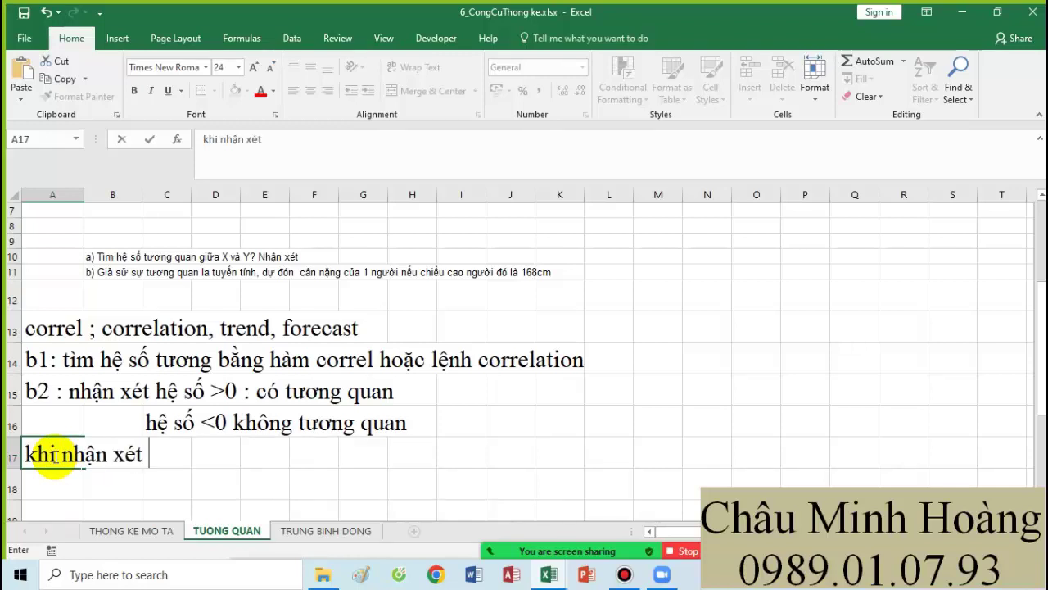
type("hư")
key("BackSpace")
key("BackSpace")
type("chú ")
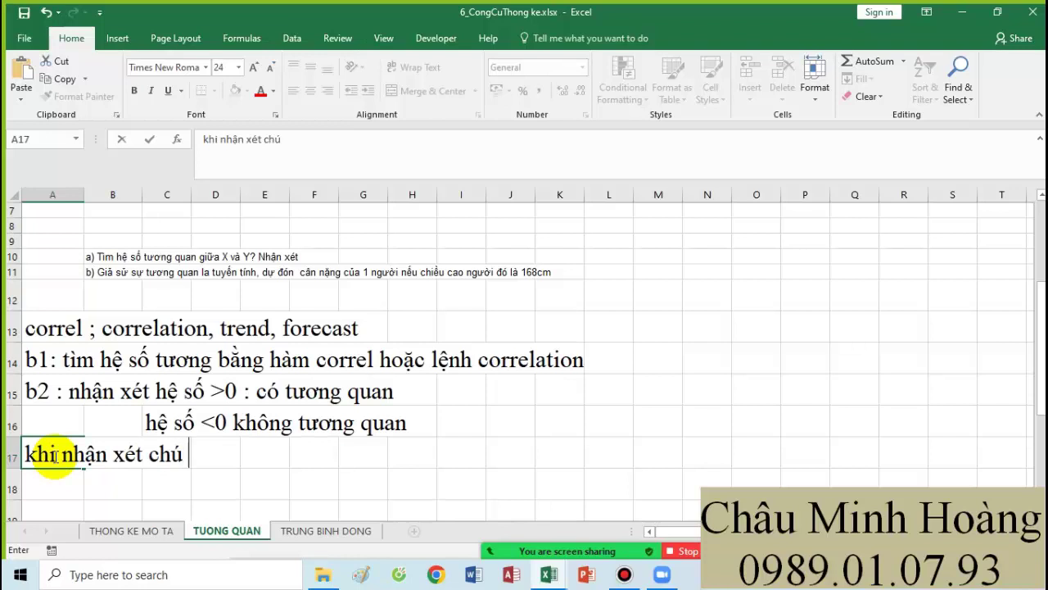
type("ý : nhân")
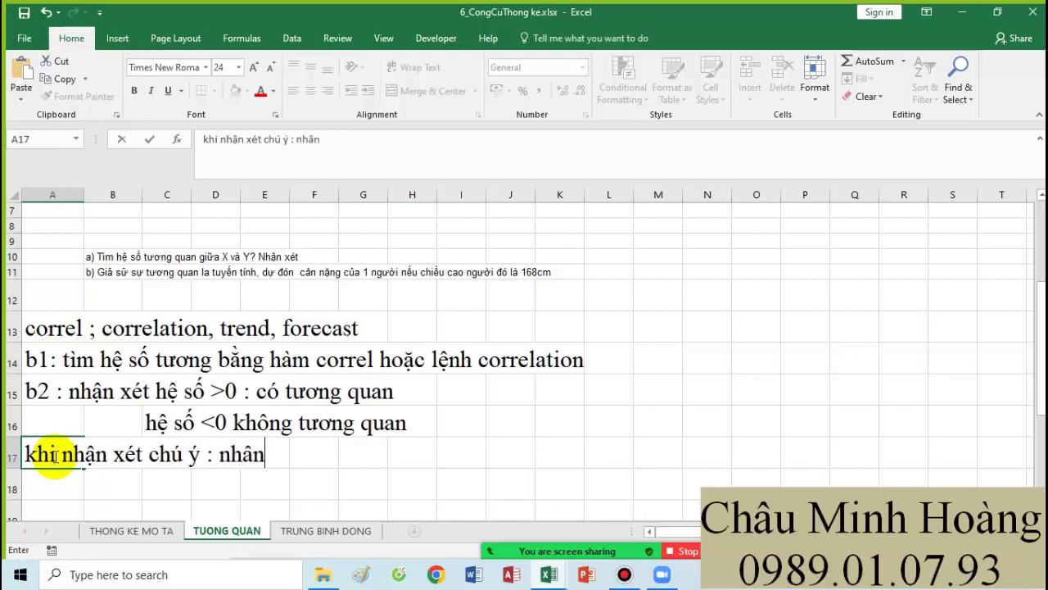
type(" xet cái gì ? ")
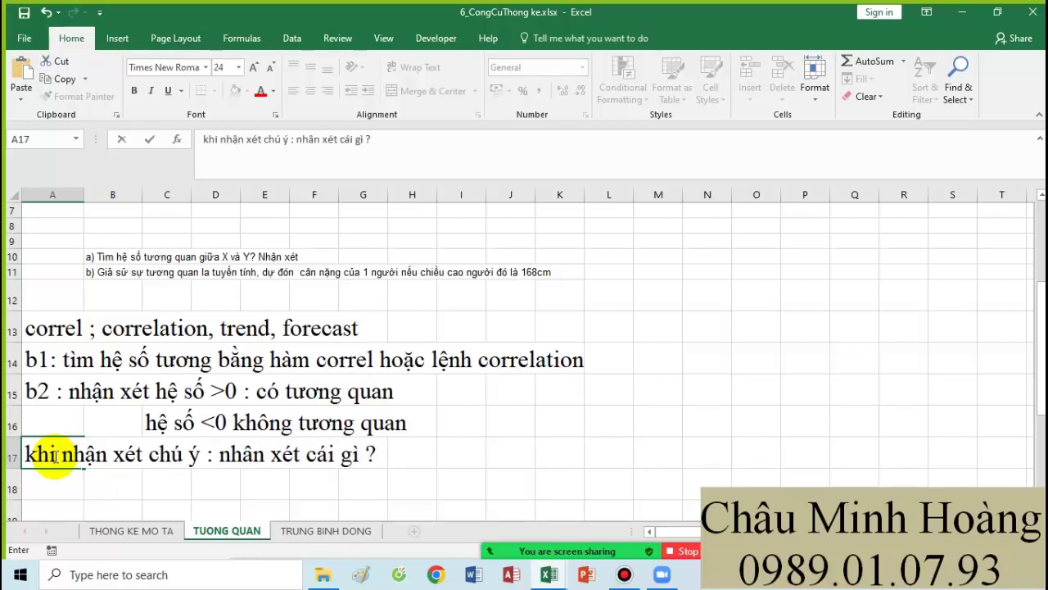
type("Tại sao ")
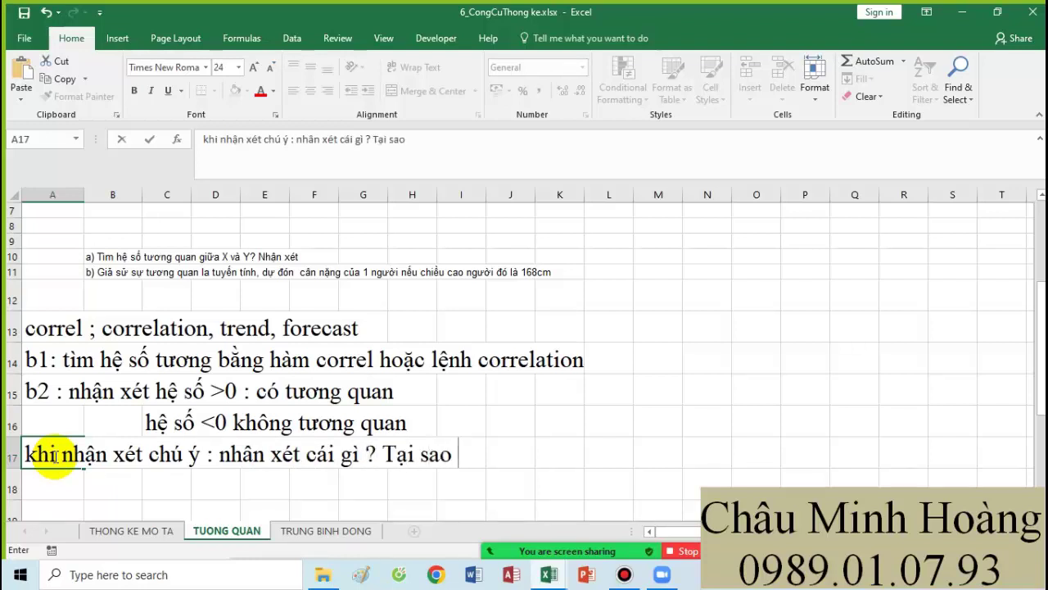
type("nhận xét")
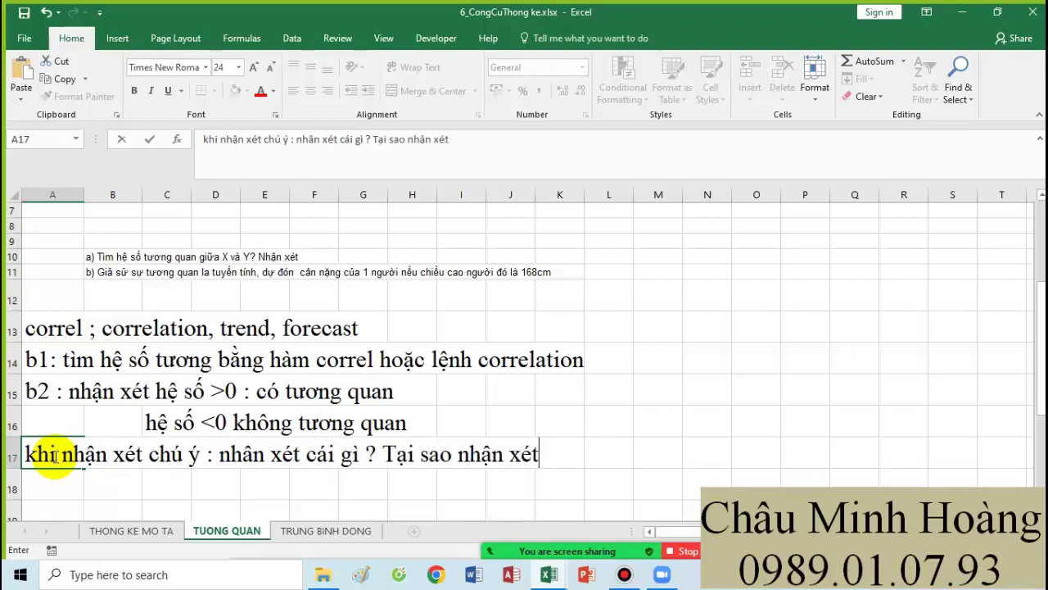
type(" vậy?")
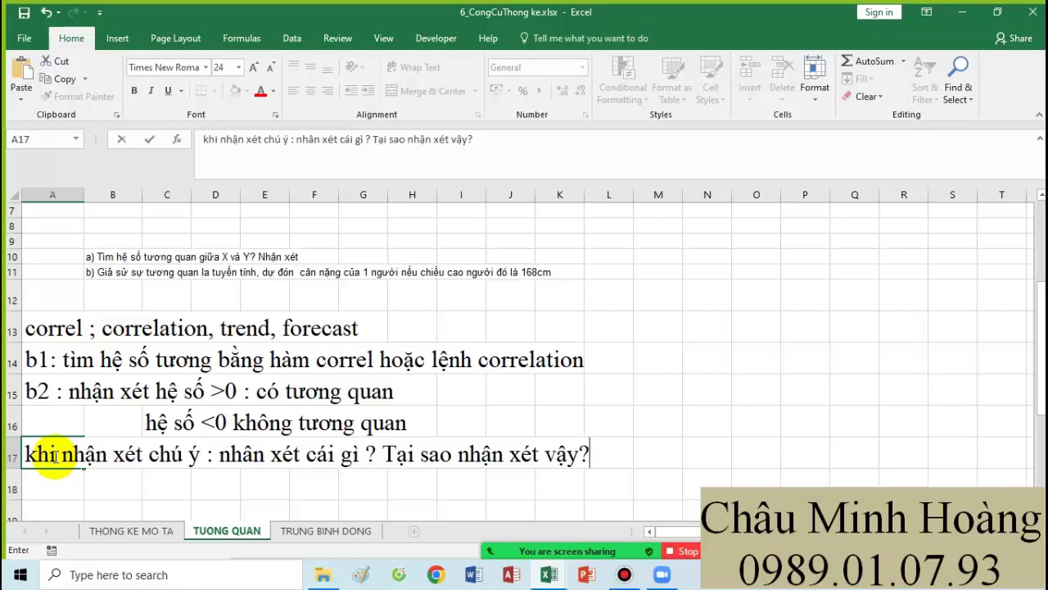
key("BackSpace")
key("BackSpace")
key("BackSpace")
key("BackSpace")
key("BackSpace")
key("BackSpace")
key("BackSpace")
key("BackSpace")
key("BackSpace")
key("BackSpace")
key("BackSpace")
key("BackSpace")
key("BackSpace")
key("BackSpace")
key("BackSpace")
key("BackSpace")
key("BackSpace")
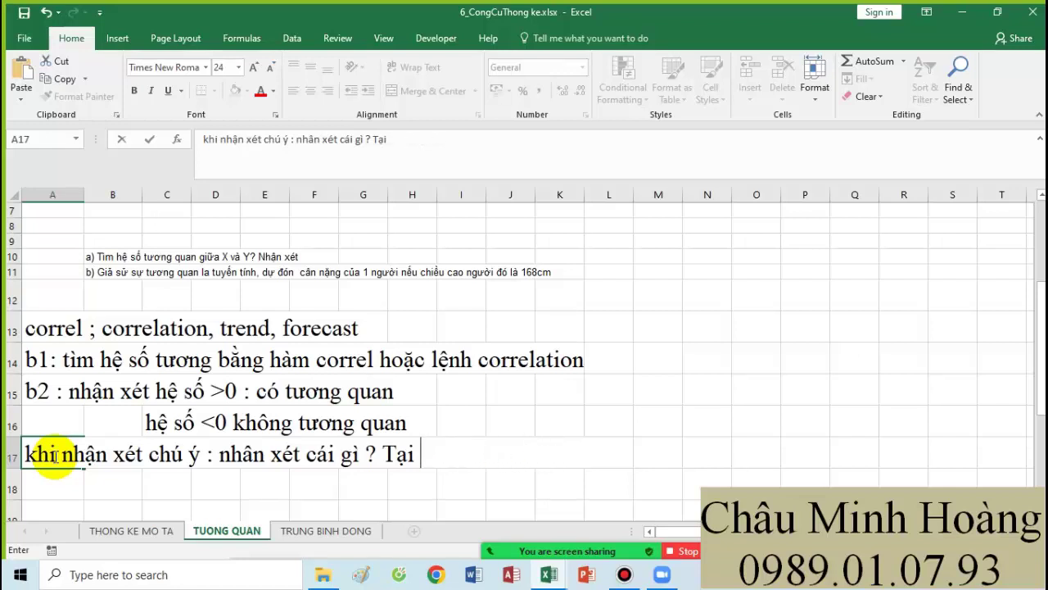
key("BackSpace")
key("BackSpace")
key("BackSpace")
Step: Complete the A17 note by adding "Có tương quan hay không? Tại sao biết?"
type("Có tương quan")
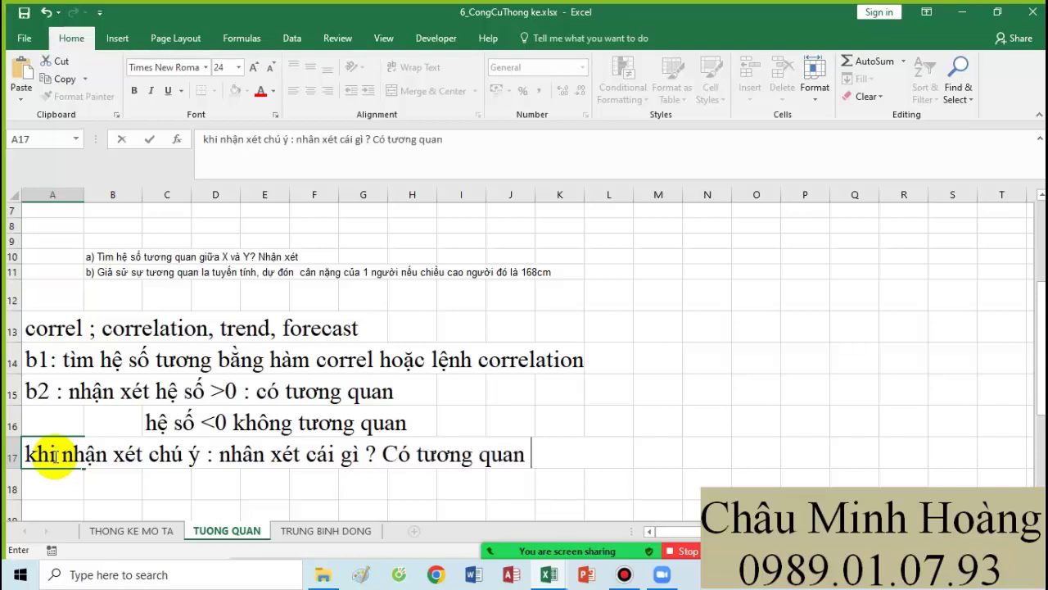
type(" hay khôn")
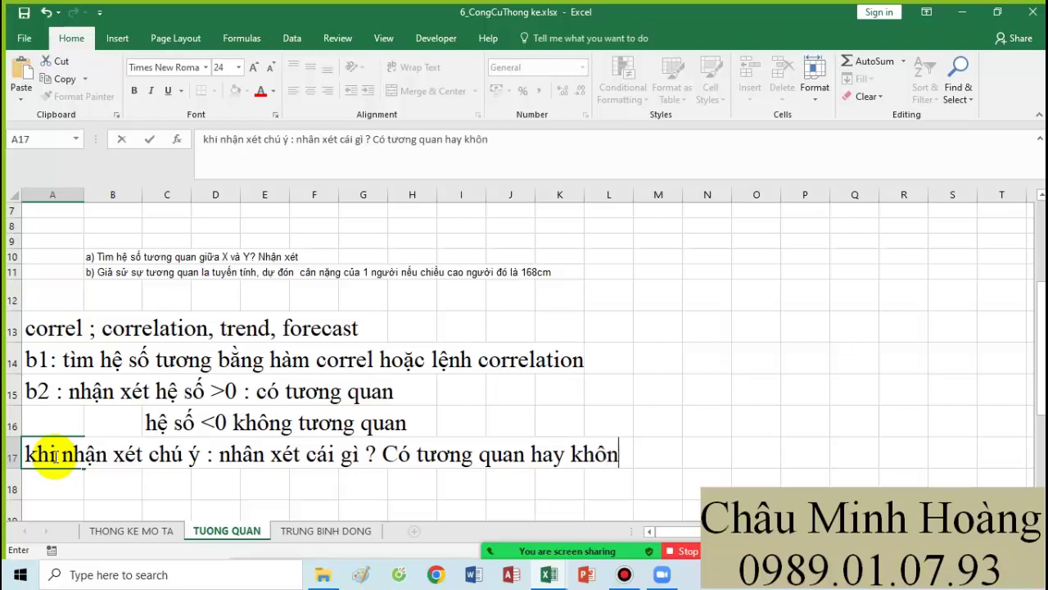
type("g? ")
type("Tại sao biêt")
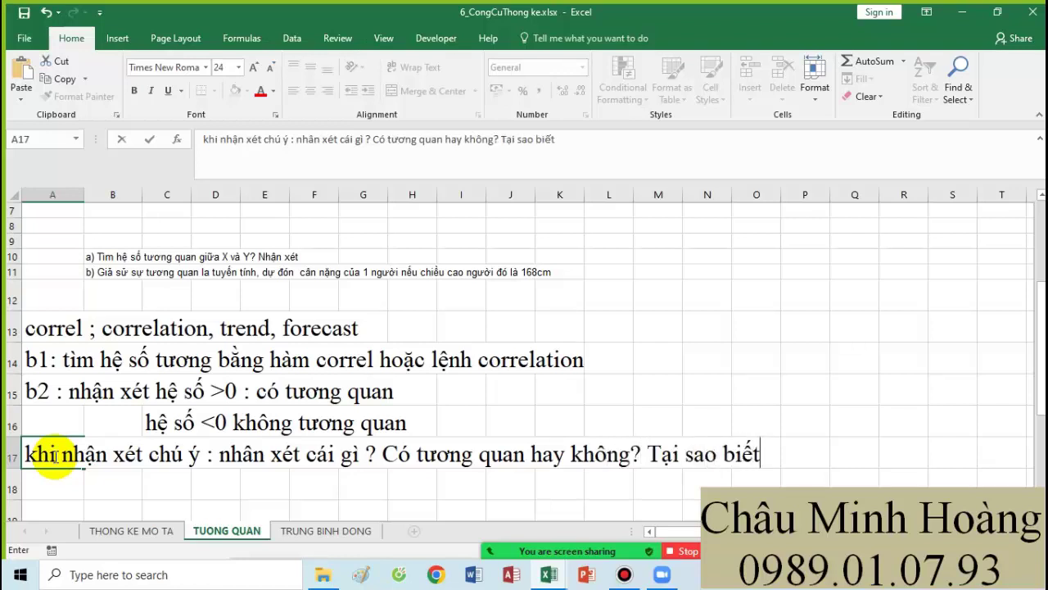
type("?")
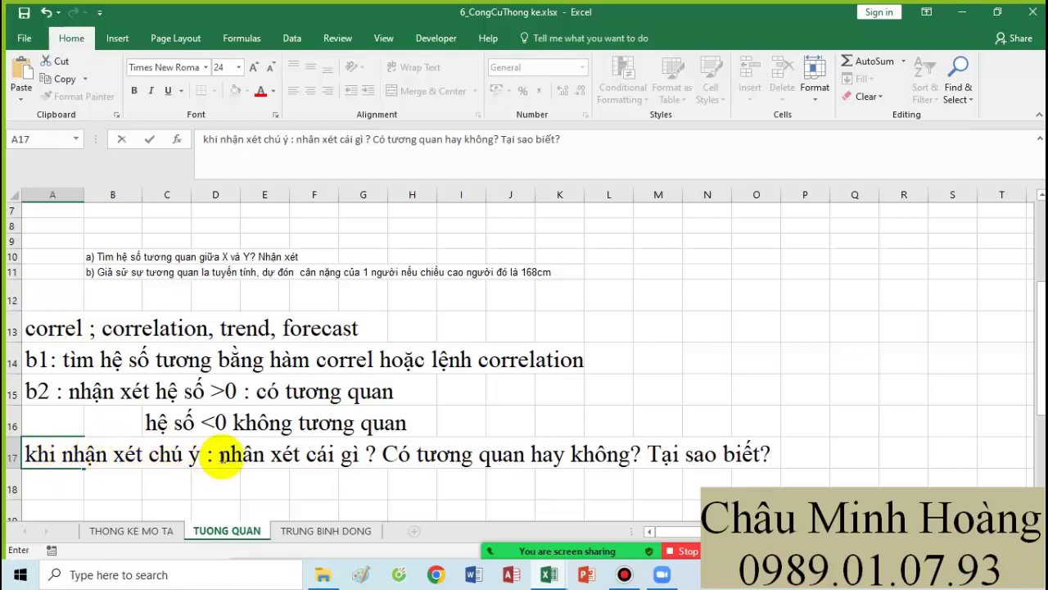
Step: Enter "b3 : dự báo hồi quy tuyến tính bằng hàm trend hoặc forecast" in A18 and "b4 : kết luận" in A19
left_click(60, 483)
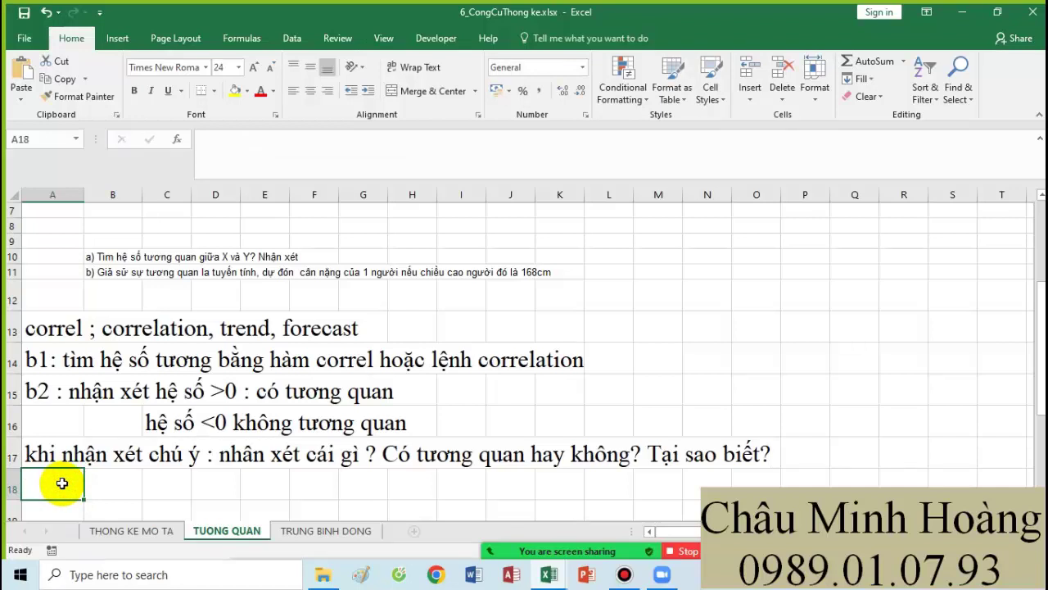
type("b3 : dự")
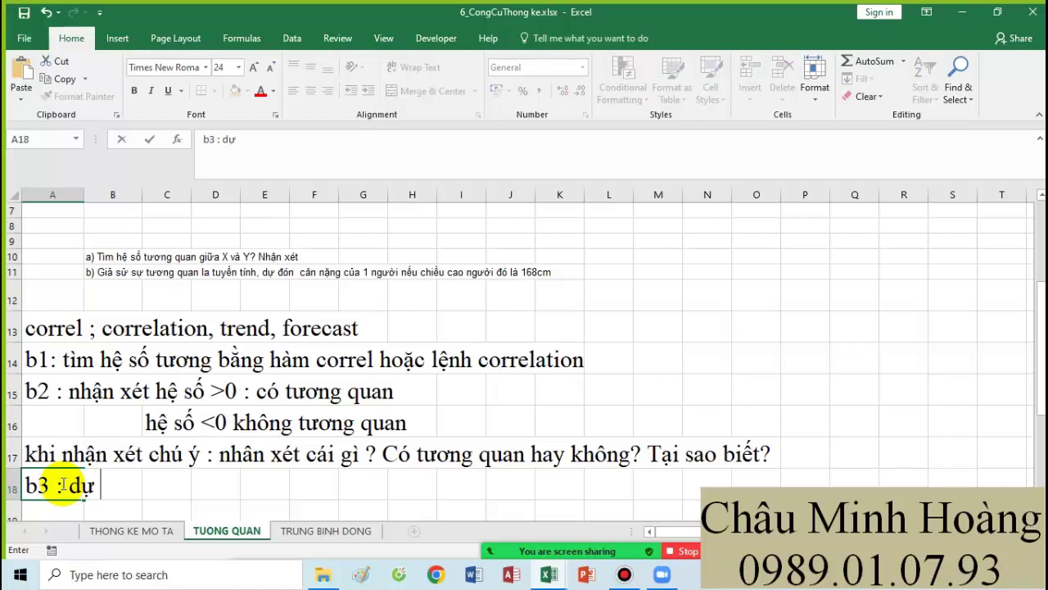
type(" báo hồi quy")
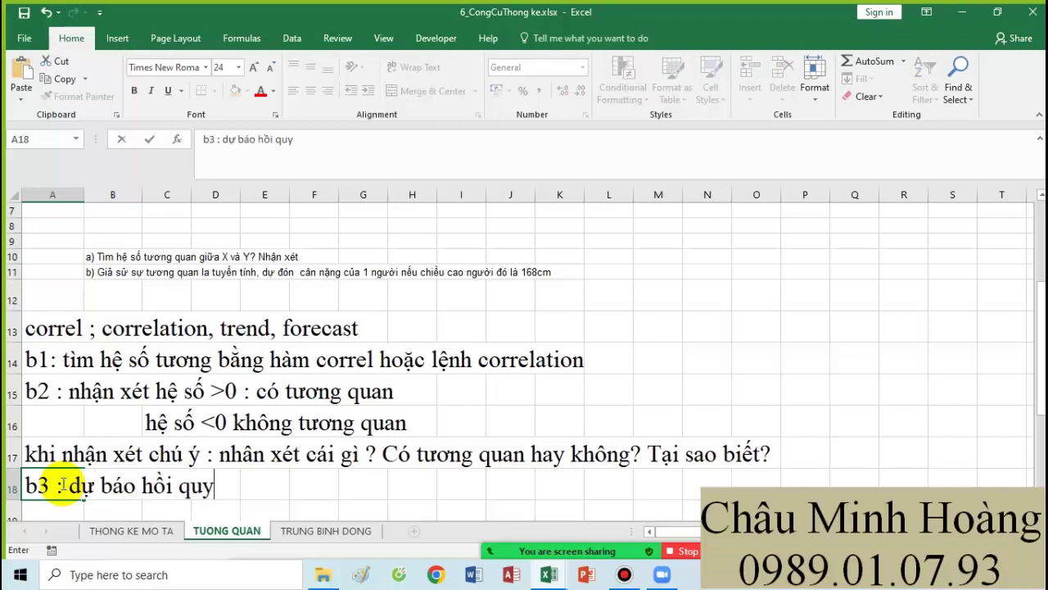
type(" tuyen tính")
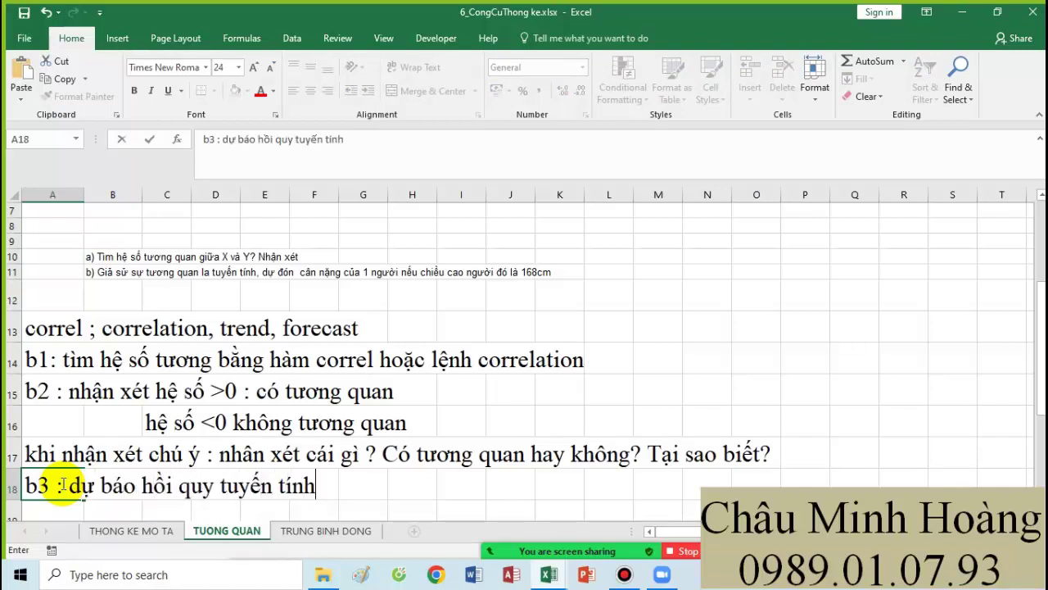
type(" bằng ham tre")
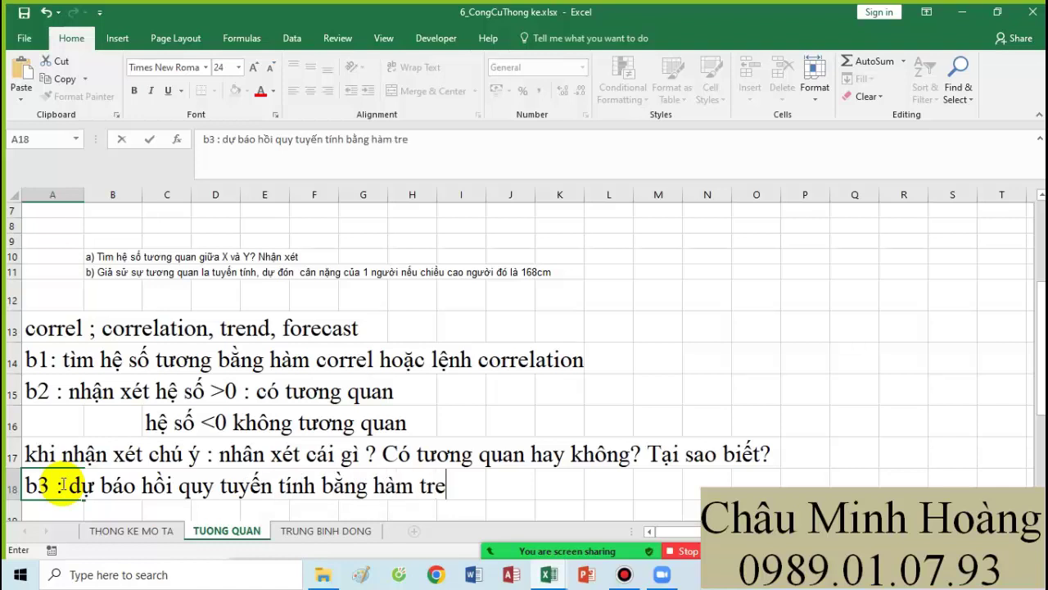
type("nd haowc")
key("BackSpace")
key("BackSpace")
key("BackSpace")
key("BackSpace")
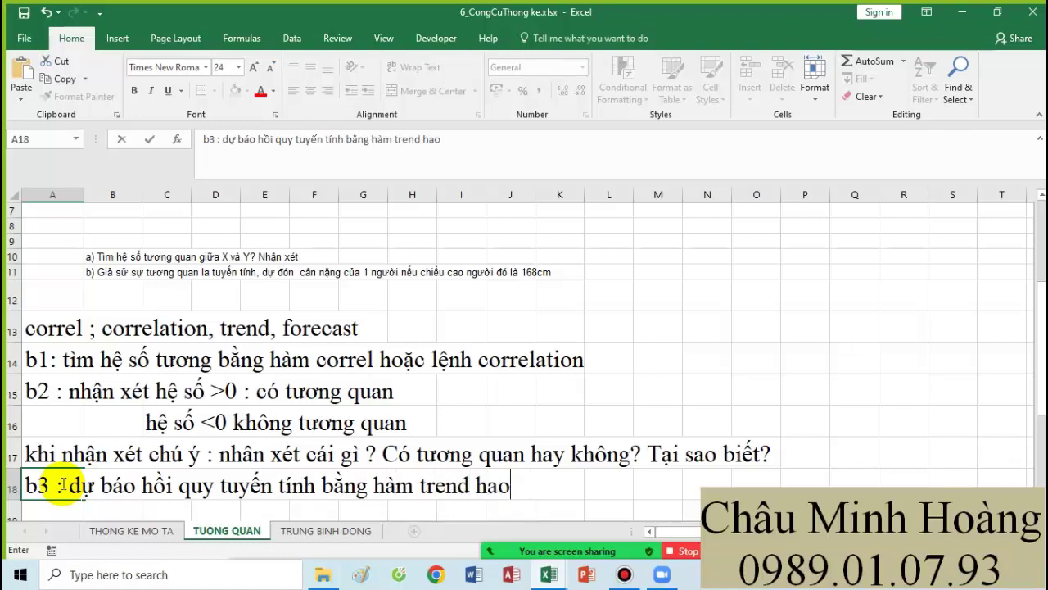
type("oăjc fo")
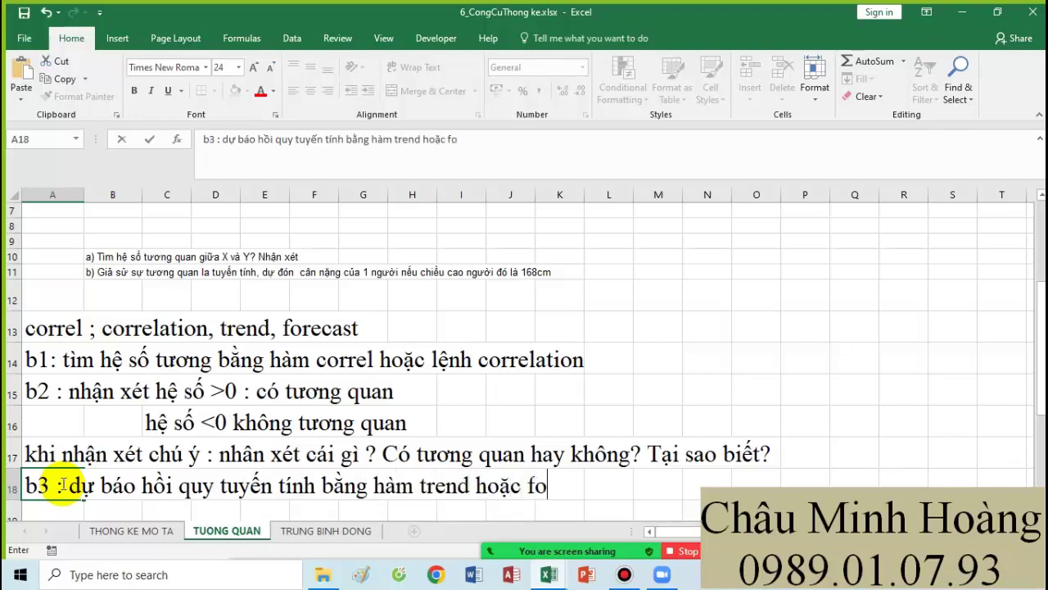
type("recas")
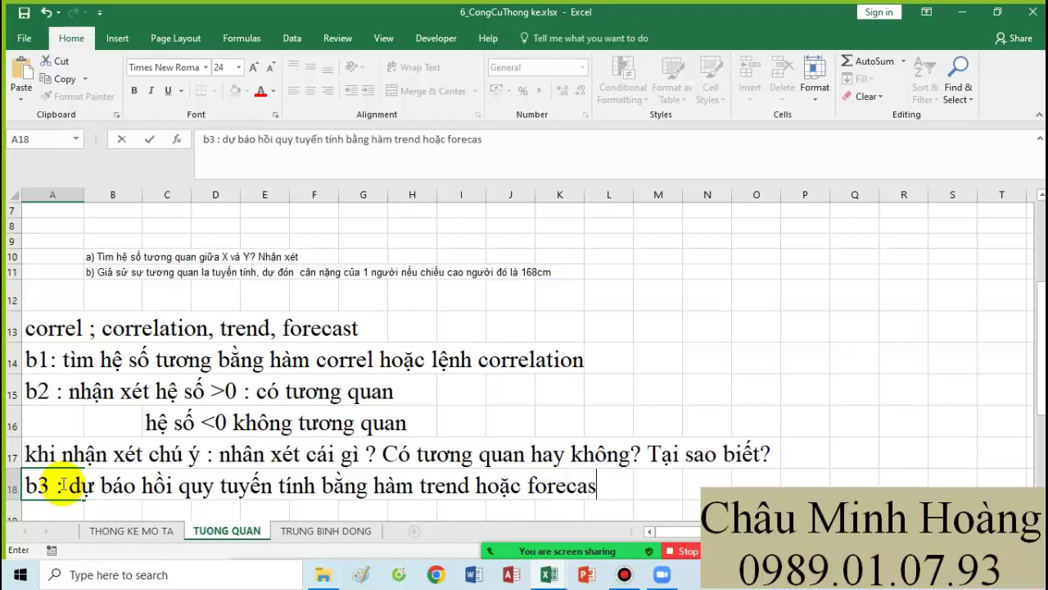
type("t")
key("Return")
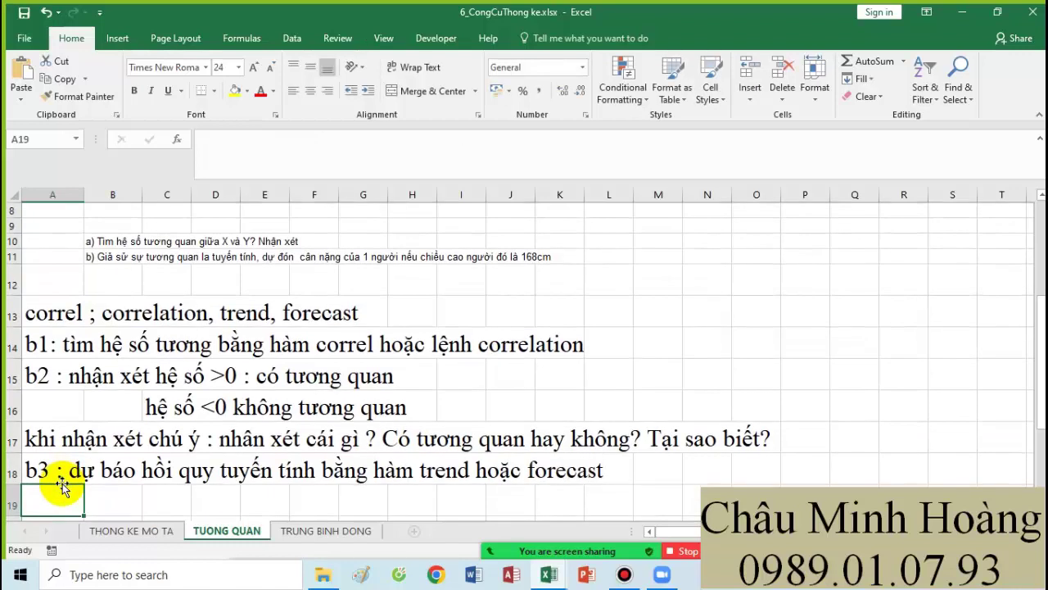
type("b4 : kết luân")
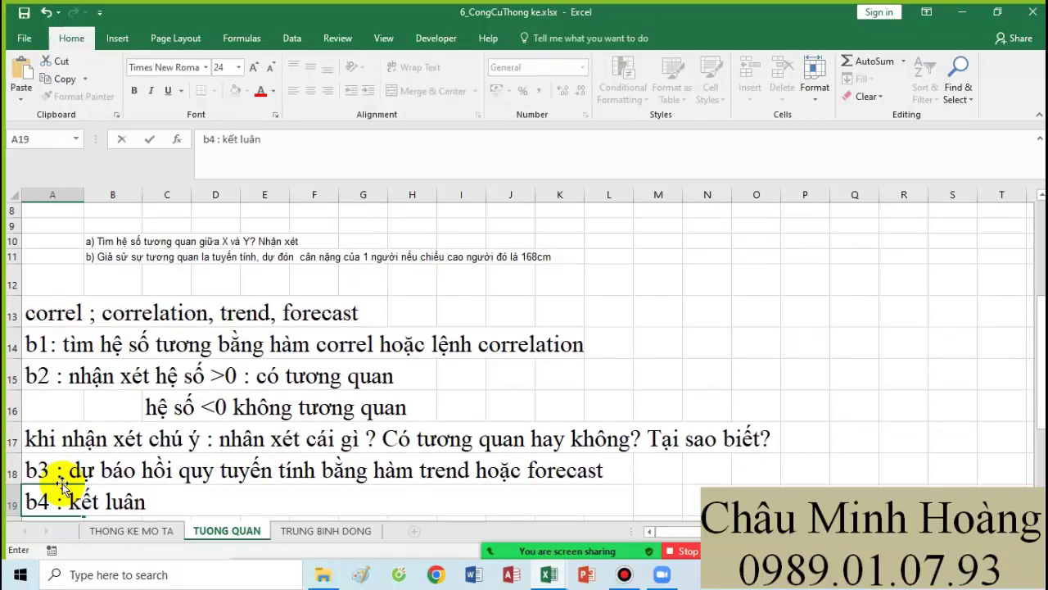
left_click(199, 440)
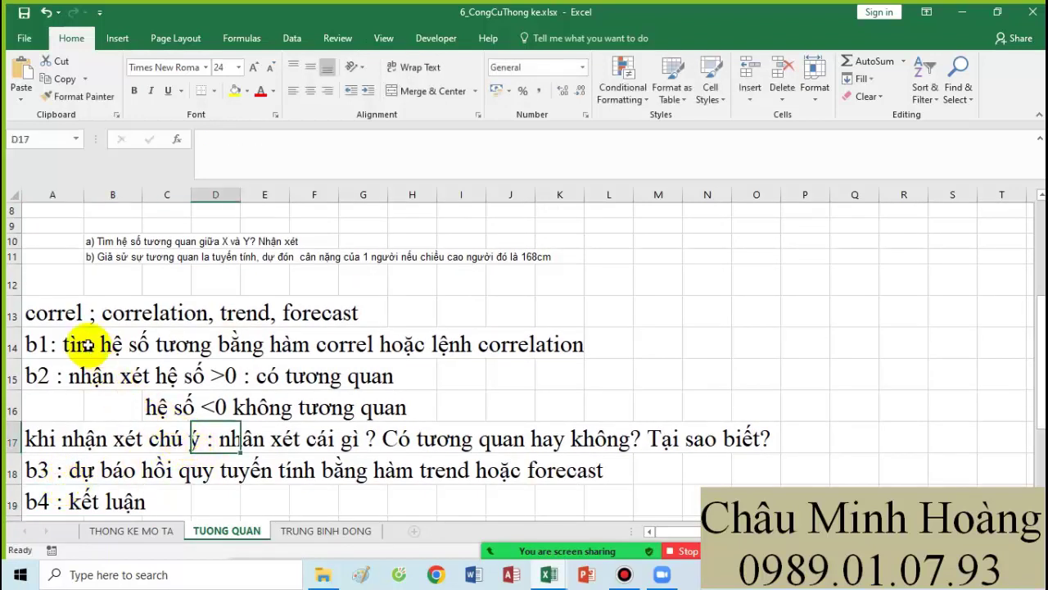
left_click_drag(41, 313, 784, 480)
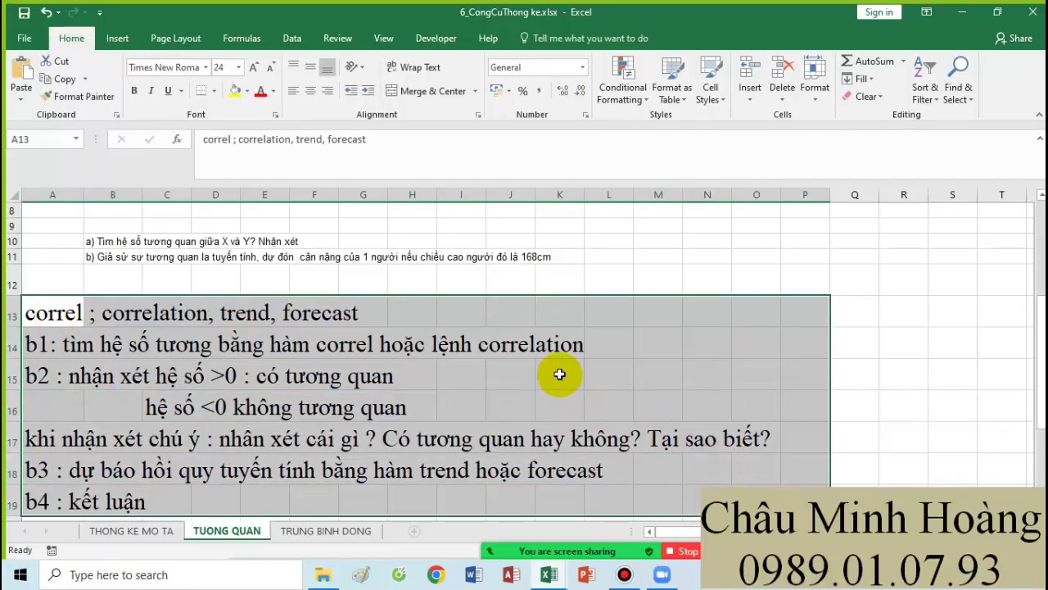
left_click(625, 574)
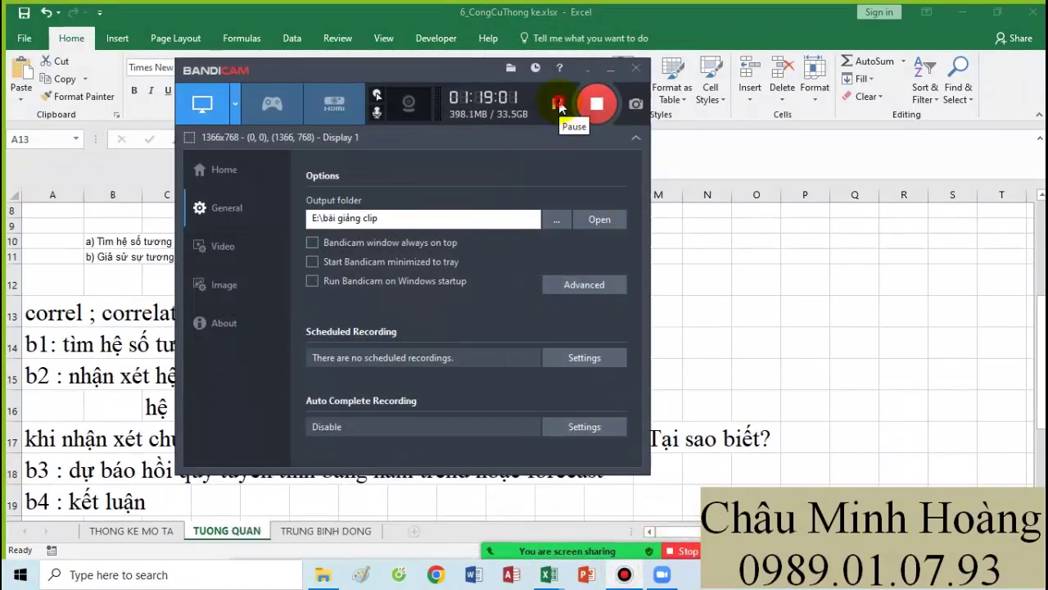
left_click(610, 70)
left_click(609, 403)
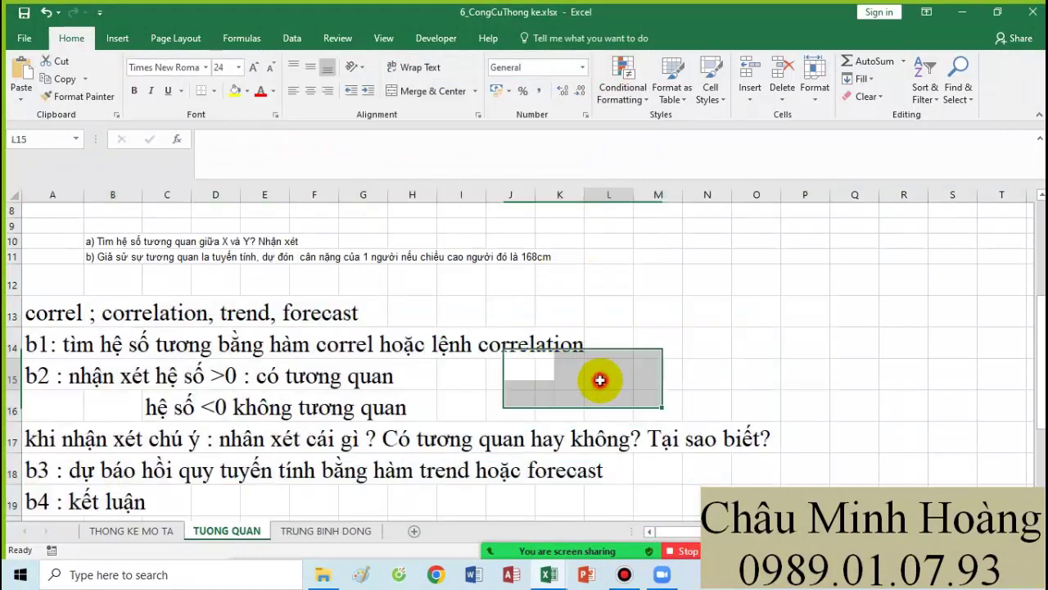
scroll(543, 398, "up", 2)
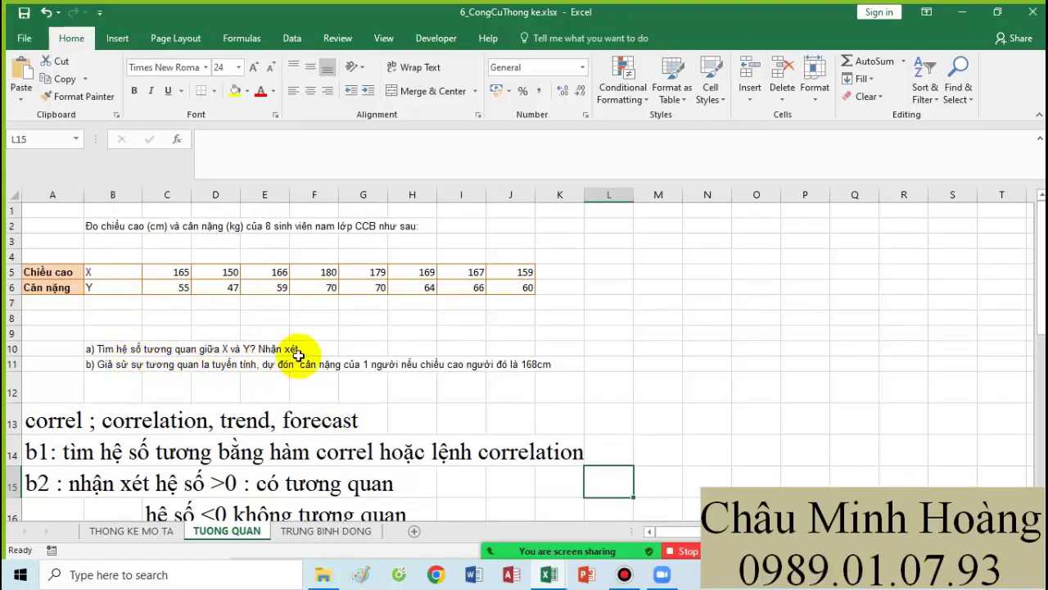
Step: Set the font size of the empty range A20:S43 below the notes to 24
scroll(297, 353, "down", 6)
left_click_drag(56, 253, 835, 467)
left_click(228, 68)
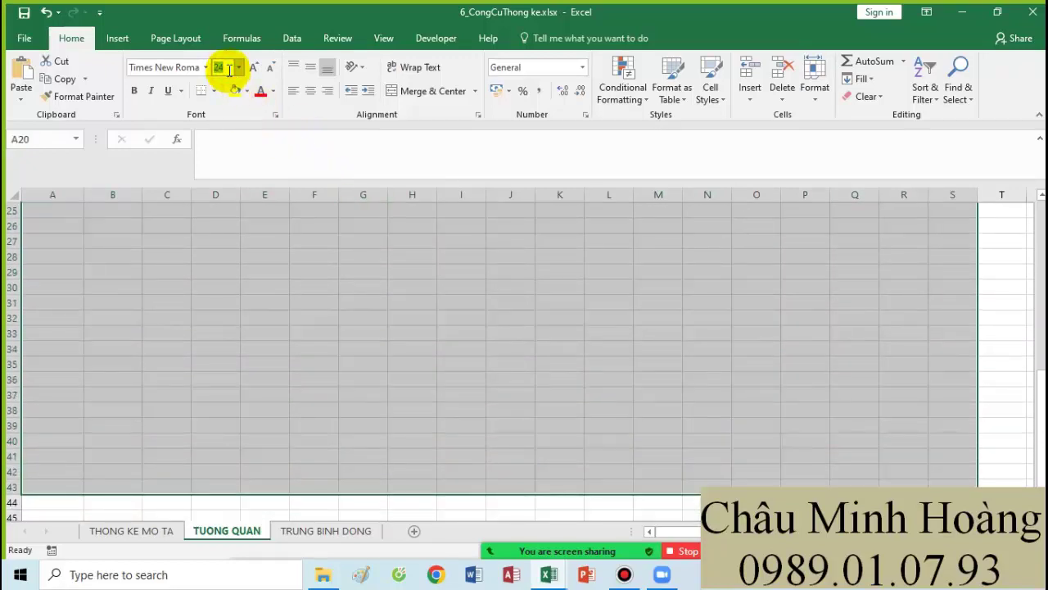
key("Return")
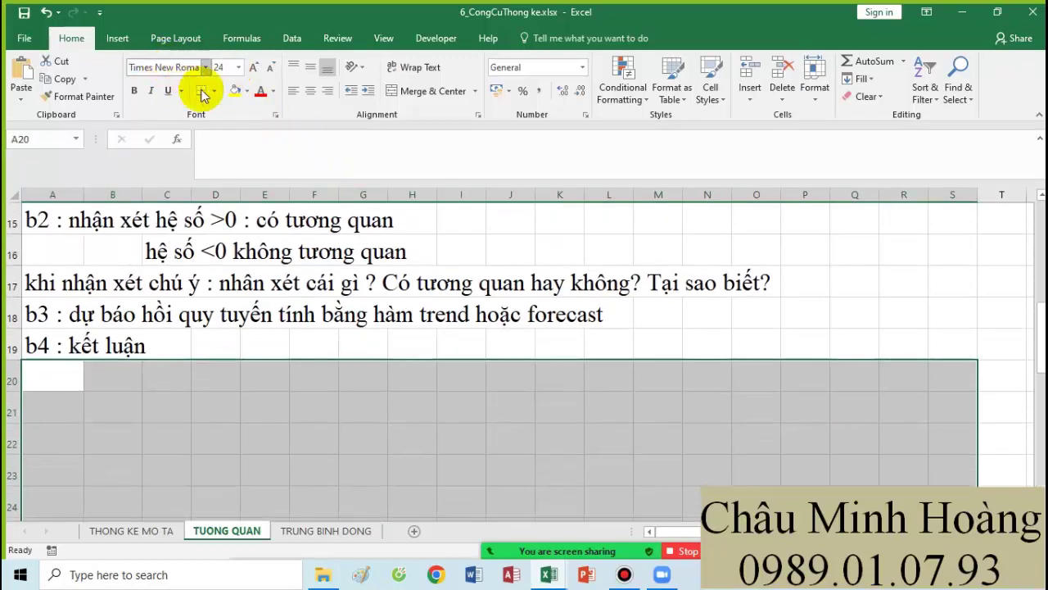
left_click(160, 416)
Step: Enter =CORREL($C$5:$J$5;$C$6:$J$6) in B21 to correlate the heights with the weights
left_click(123, 409)
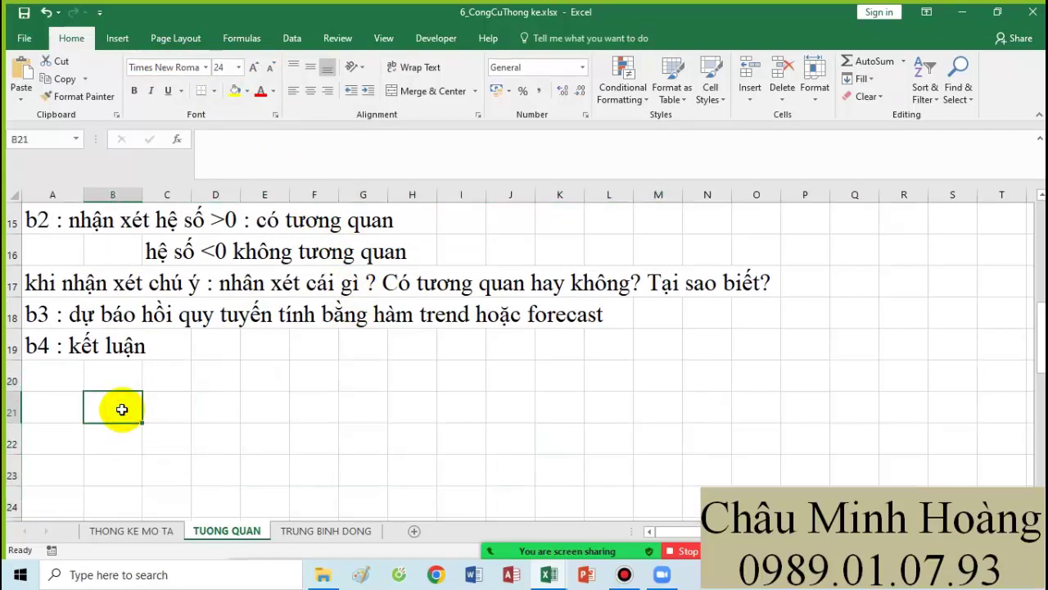
type("=cor")
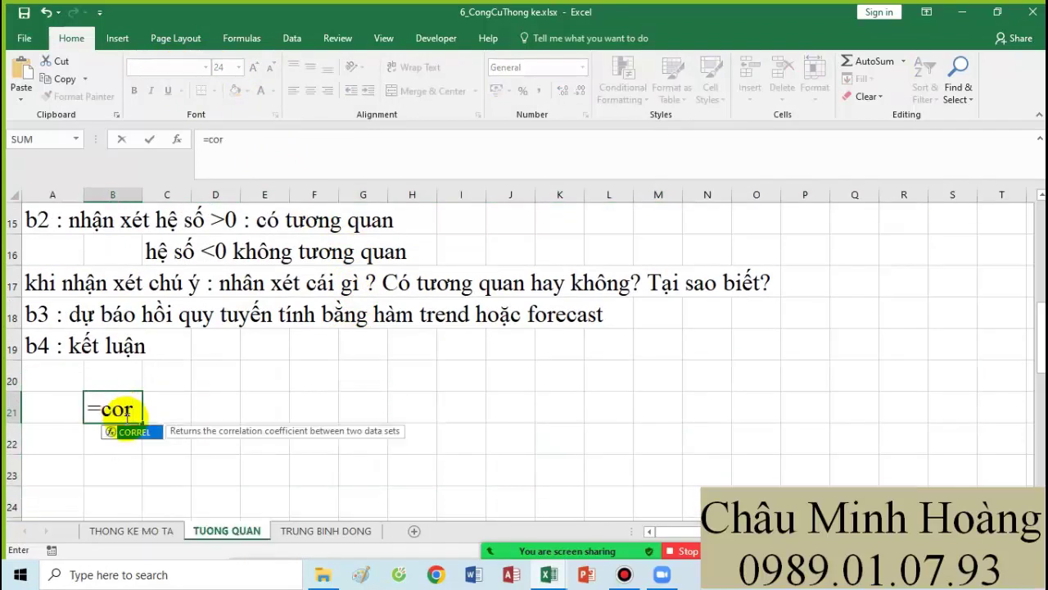
key("Tab")
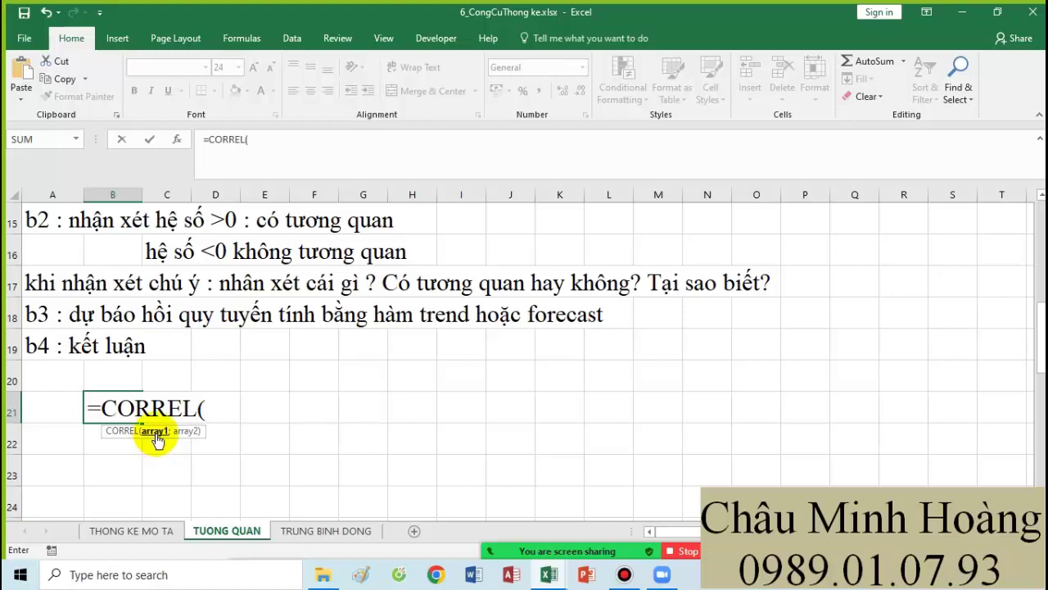
scroll(264, 466, "up", 5)
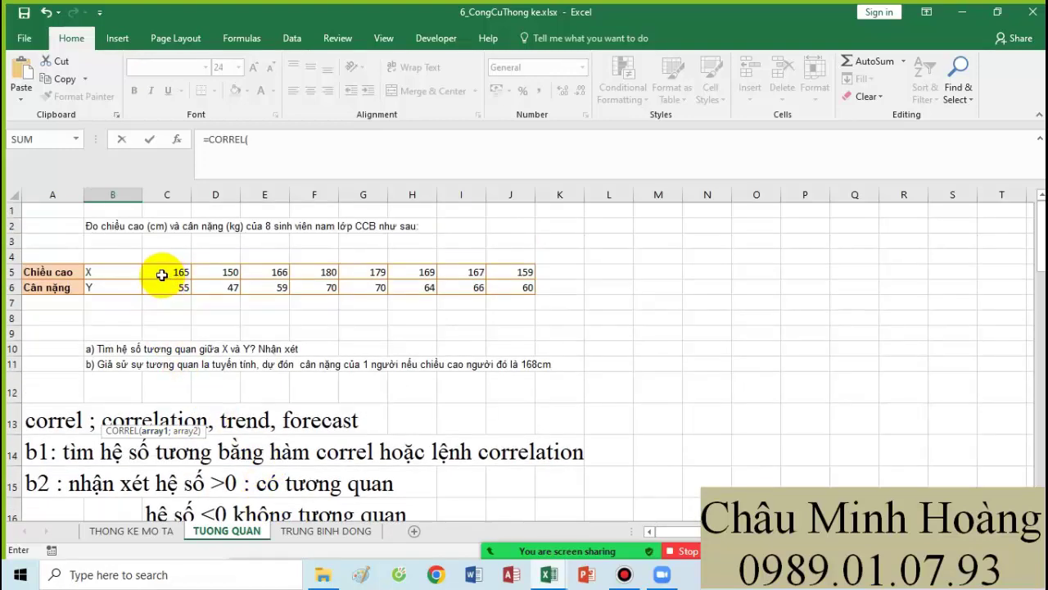
left_click_drag(163, 275, 506, 270)
key("F4")
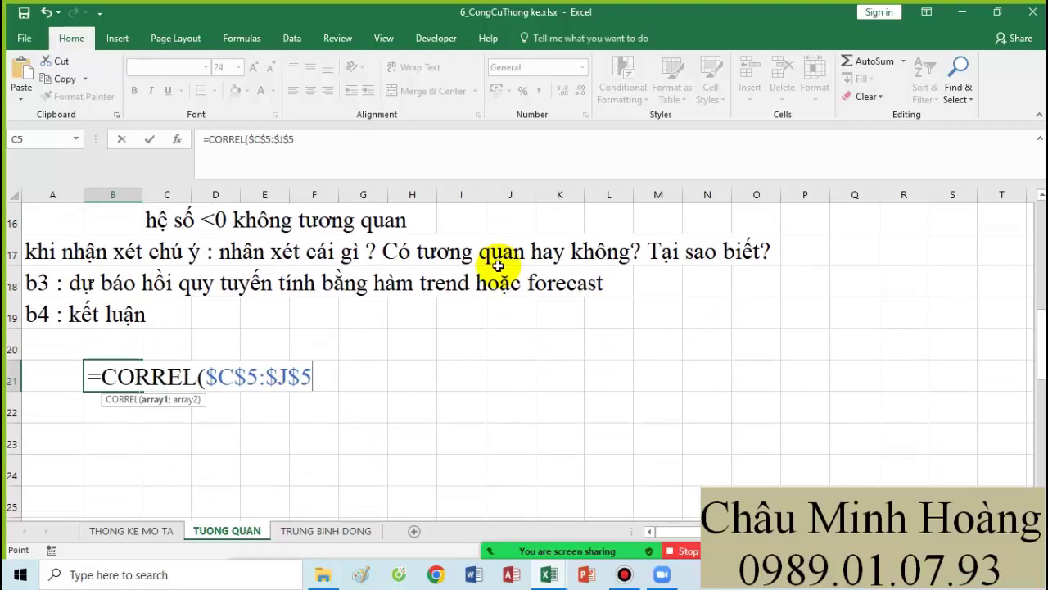
type(";")
scroll(475, 368, "up", 5)
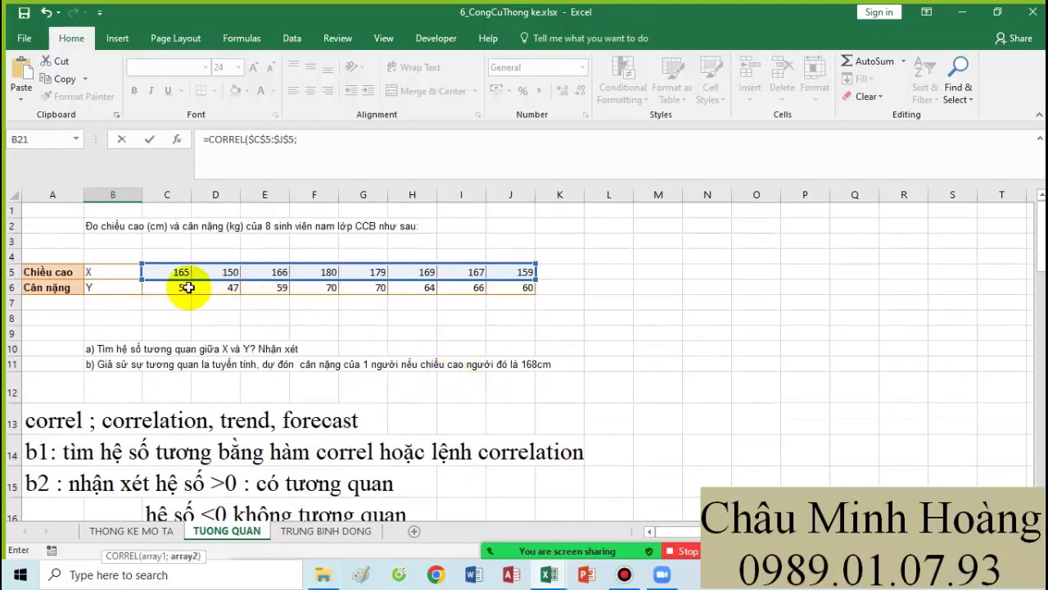
left_click_drag(185, 289, 496, 288)
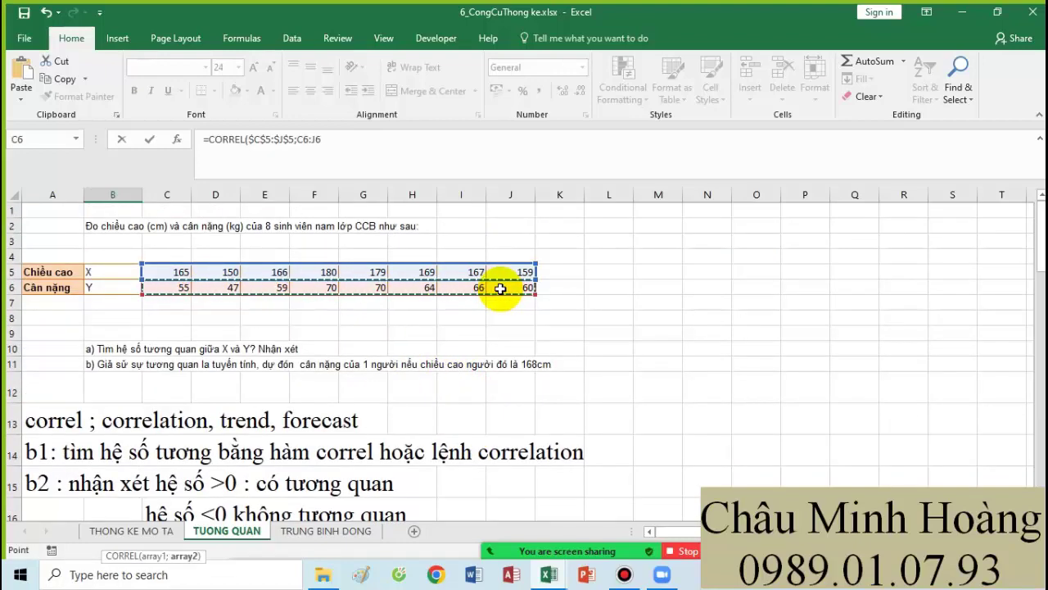
key("F4")
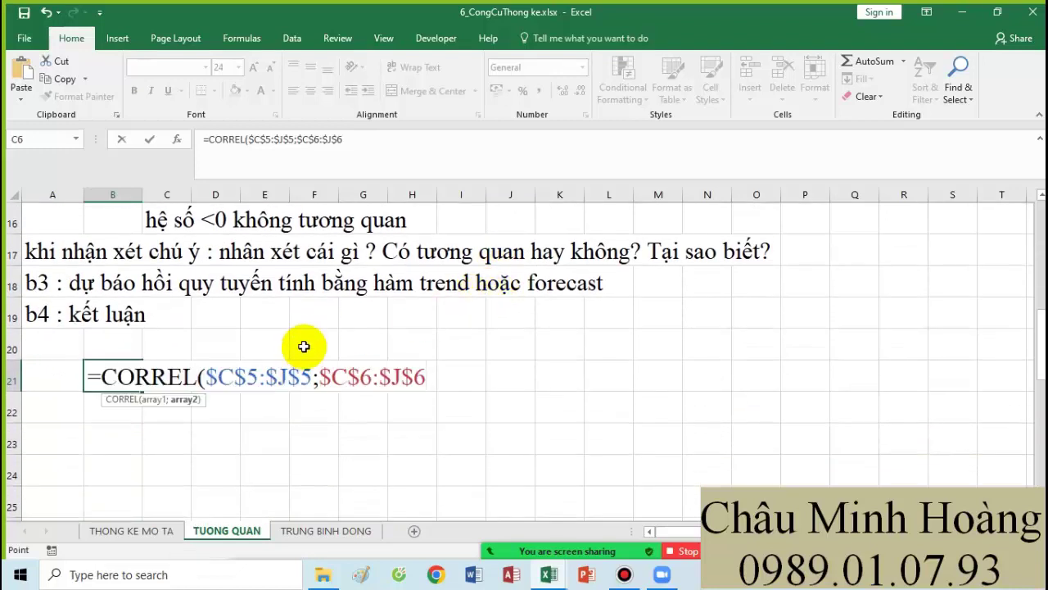
type(")")
Step: Widen column B and paste a text copy of B21's CORREL formula, without its equals sign, into B22
left_click(95, 377)
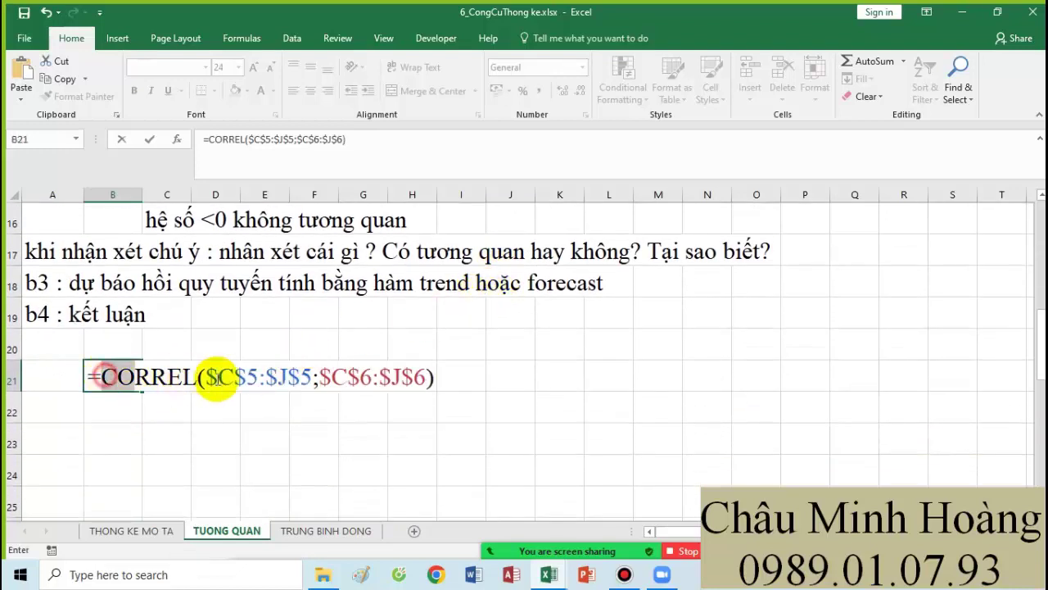
left_click_drag(217, 377, 468, 382)
key("ctrl+c")
key("Return")
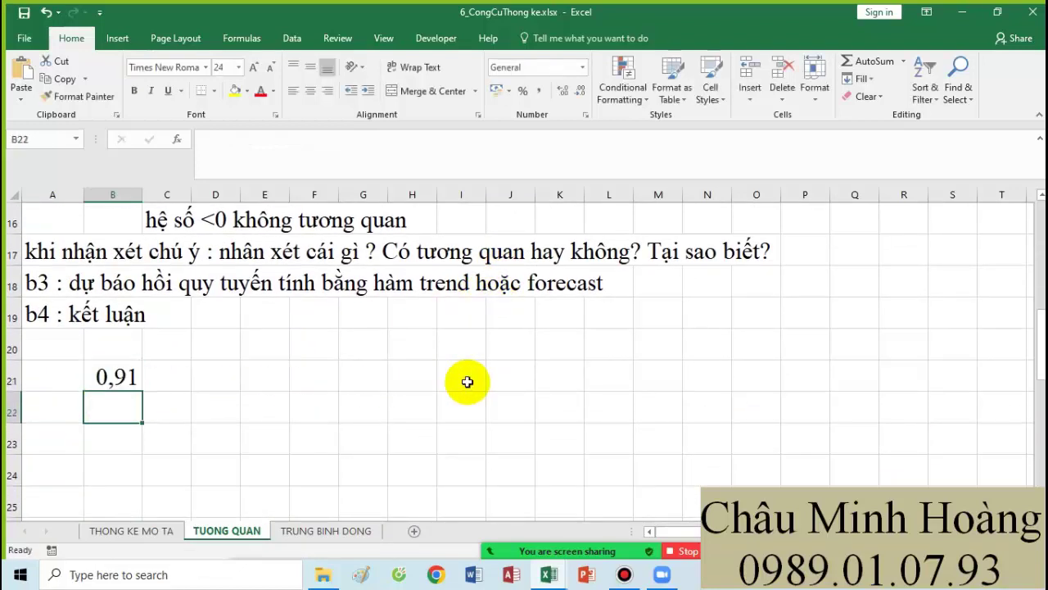
left_click_drag(142, 195, 260, 197)
key("ctrl+v")
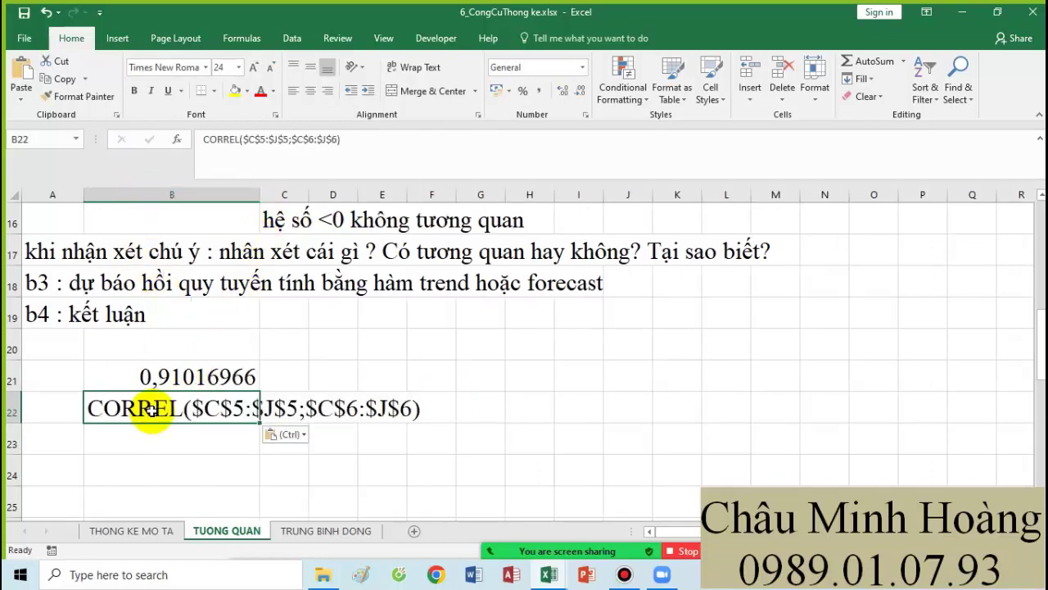
Step: Write the formula =CORREL($C$6:$J$6;$C$5:$J$5) in B23 to correlate the weights with the heights
left_click(170, 445)
type("=cor")
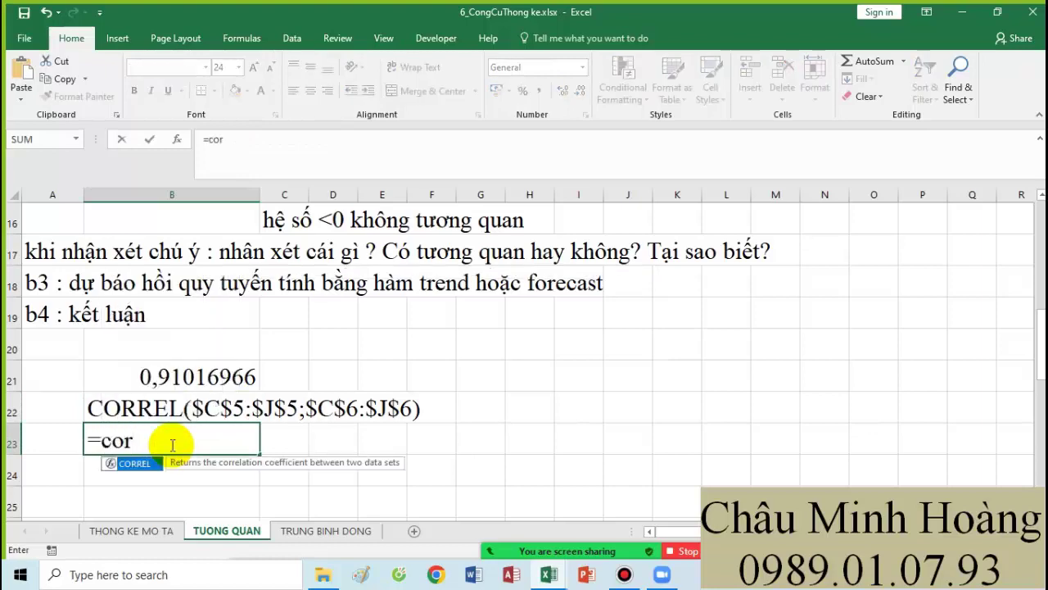
key("Tab")
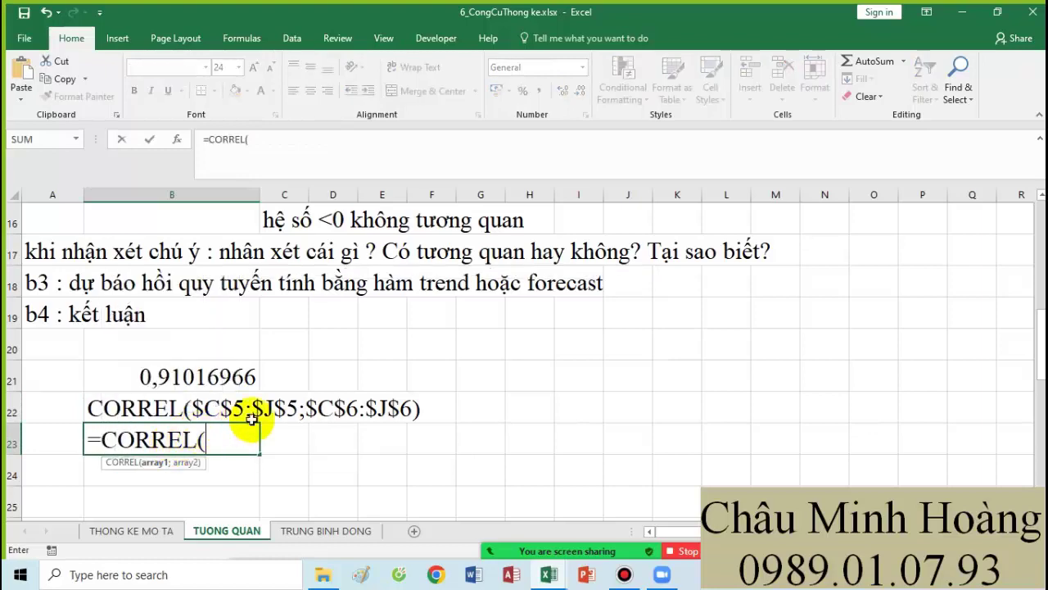
scroll(262, 409, "up", 5)
left_click(287, 287)
left_click_drag(286, 288, 620, 288)
key("F4")
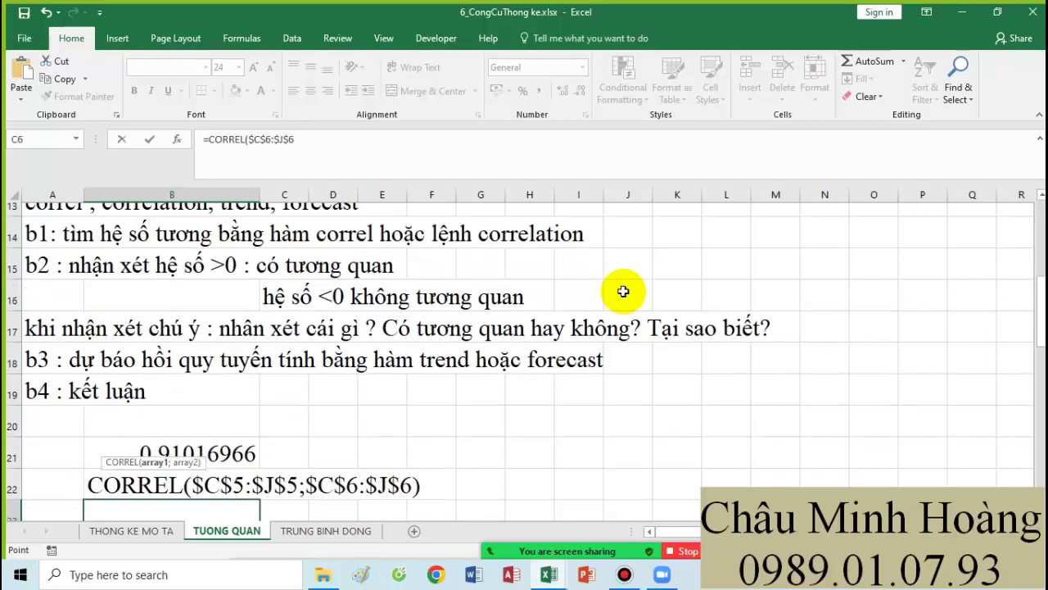
type(";")
scroll(401, 328, "up", 5)
left_click_drag(295, 241, 628, 241)
key("F4")
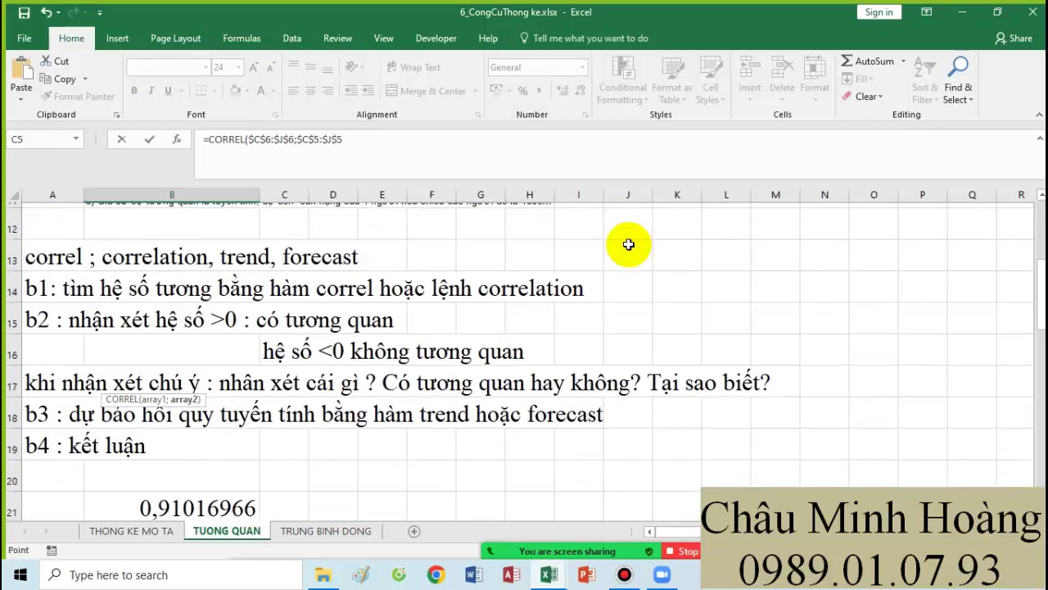
type(")")
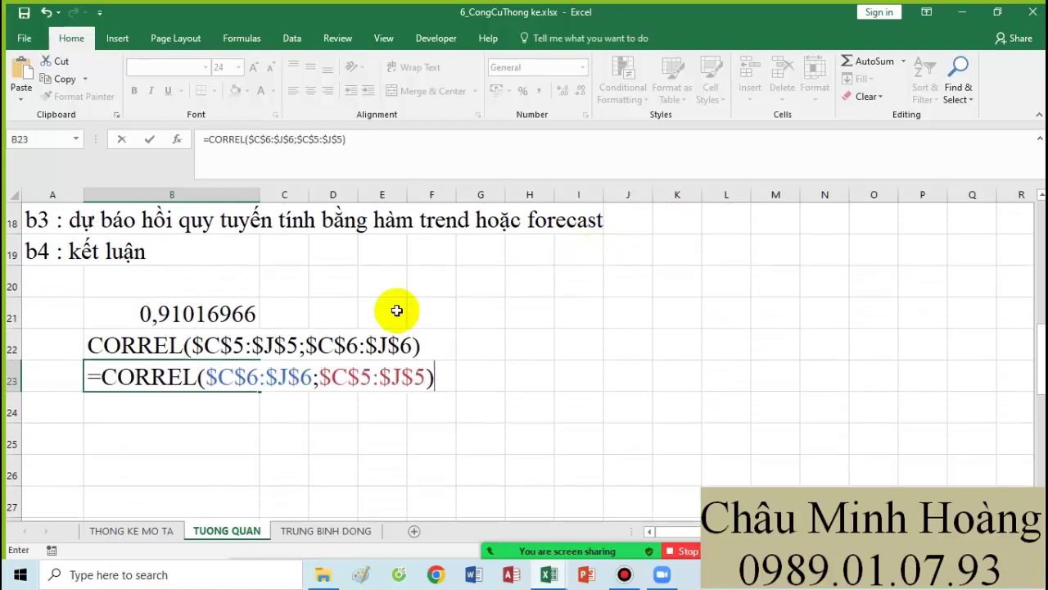
Step: Commit B23's CORREL formula and paste its text, without the equals sign, into B24
left_click_drag(98, 373, 455, 386)
key("ctrl+c")
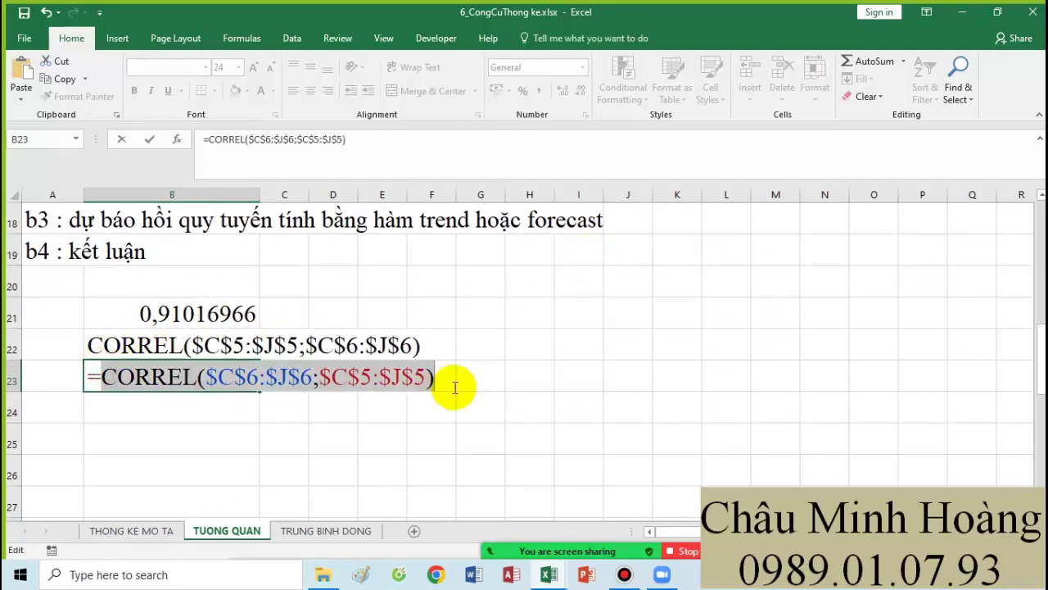
key("Return")
key("ctrl+v")
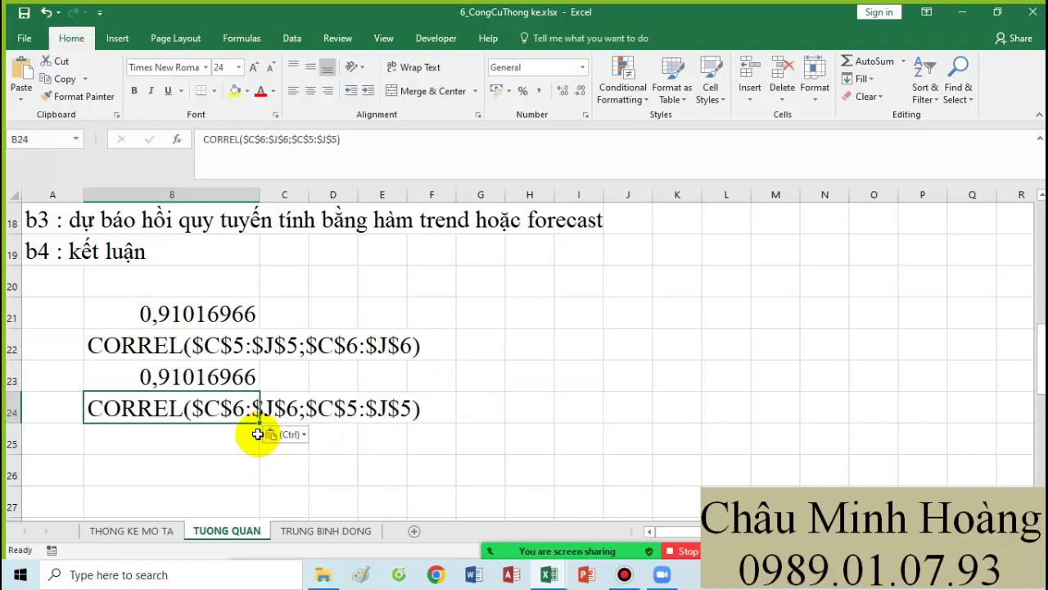
Step: Start the Correlation analysis tool with input range $B$5:$J$6, grouped by rows, with labels in the first column
left_click(568, 325)
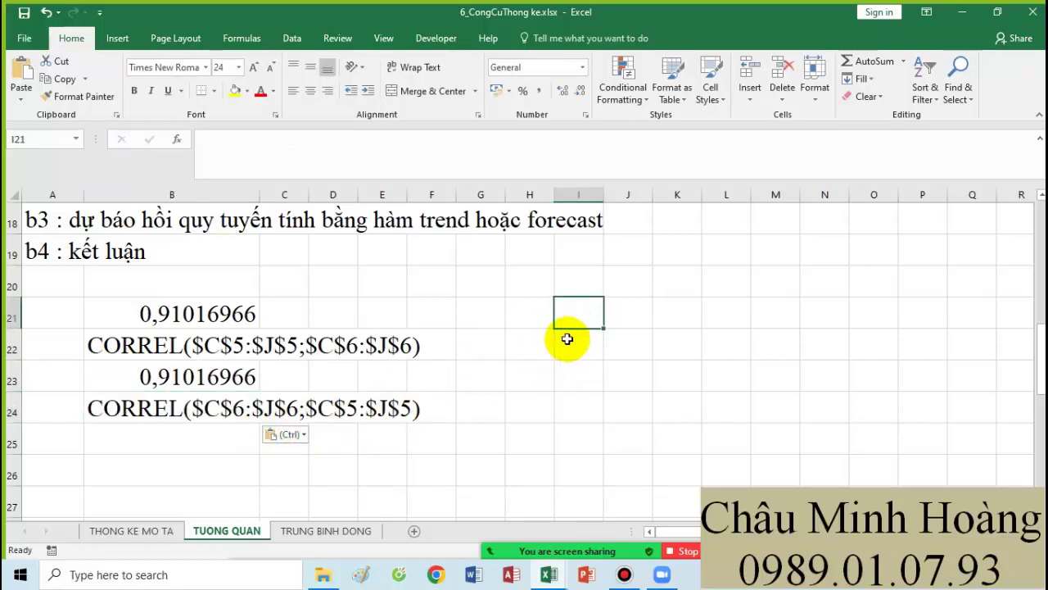
left_click(293, 39)
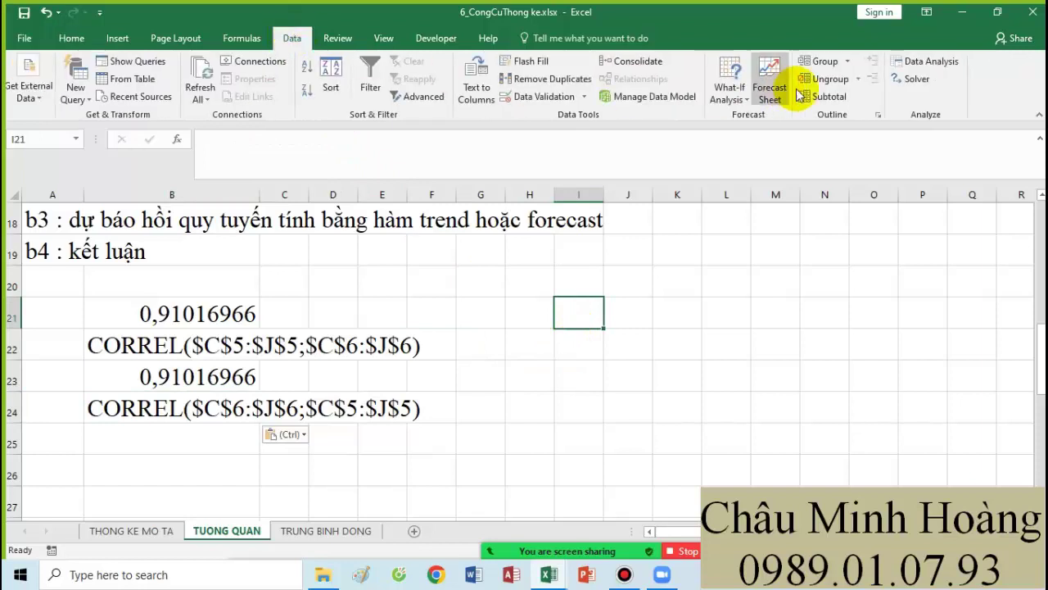
left_click(928, 62)
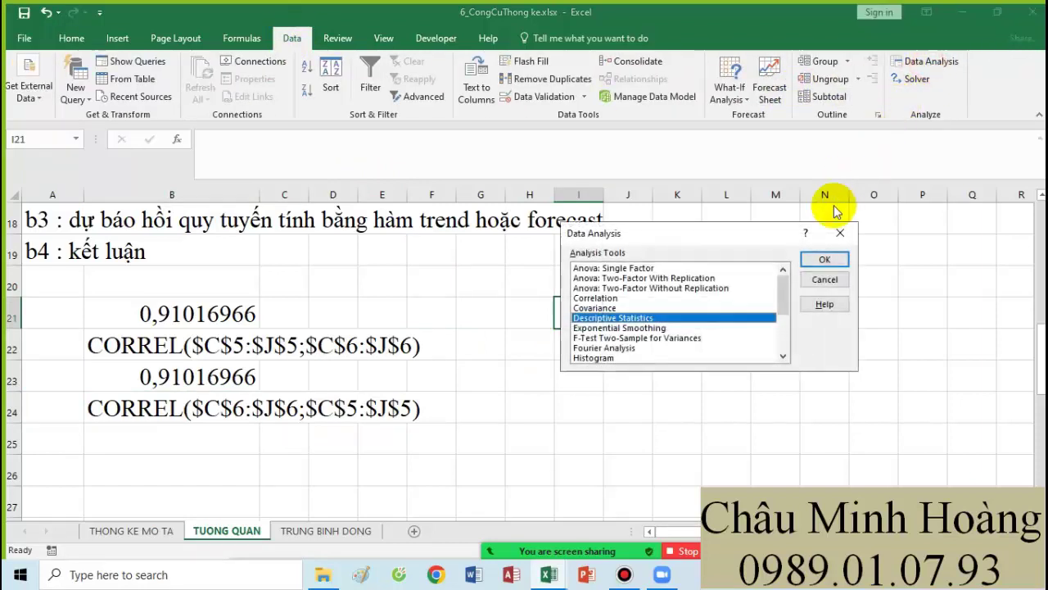
left_click(631, 299)
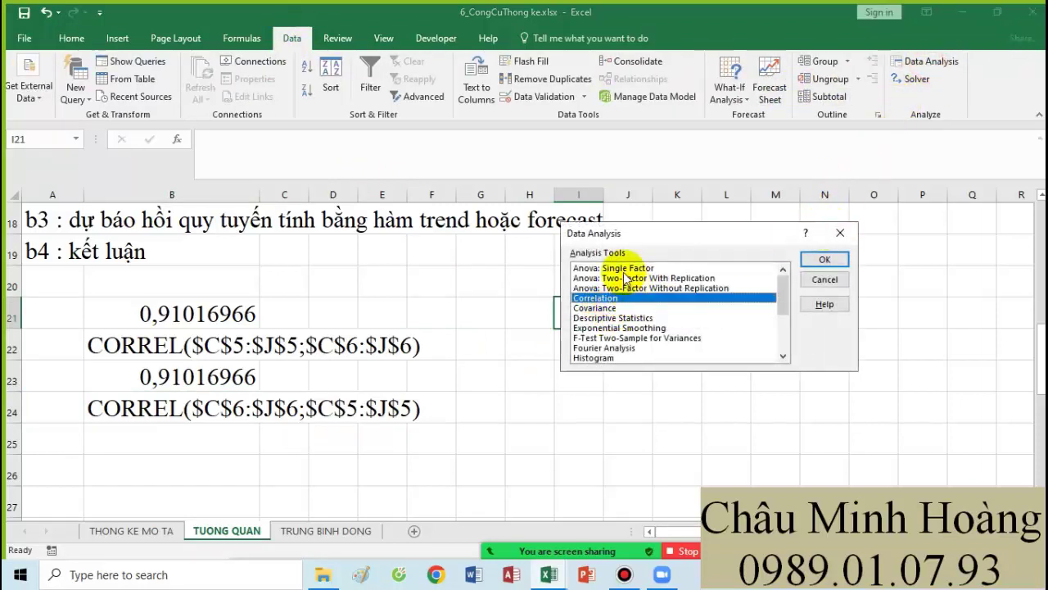
left_click(786, 291)
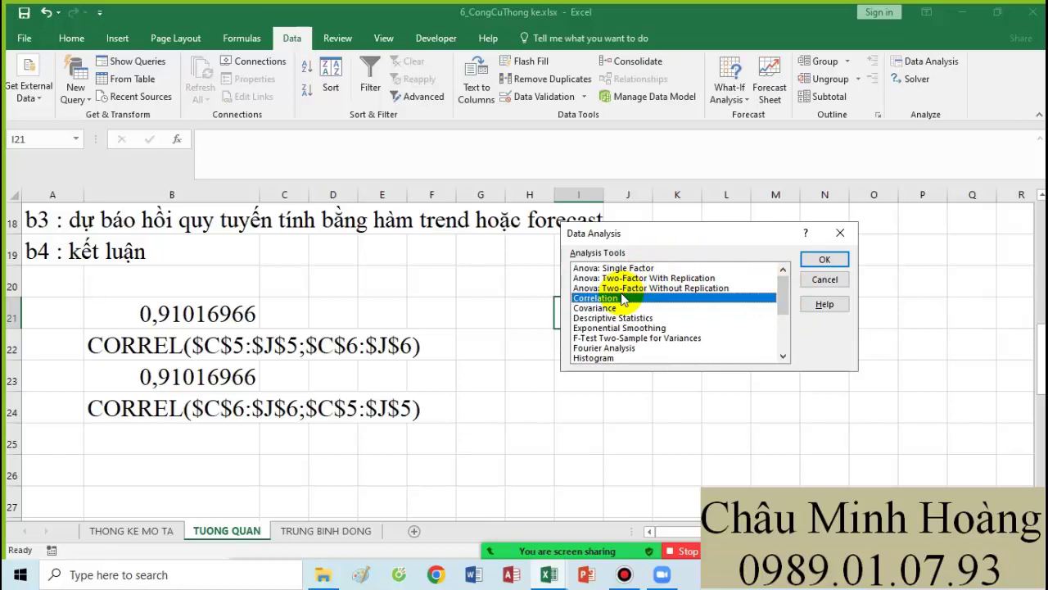
left_click(819, 259)
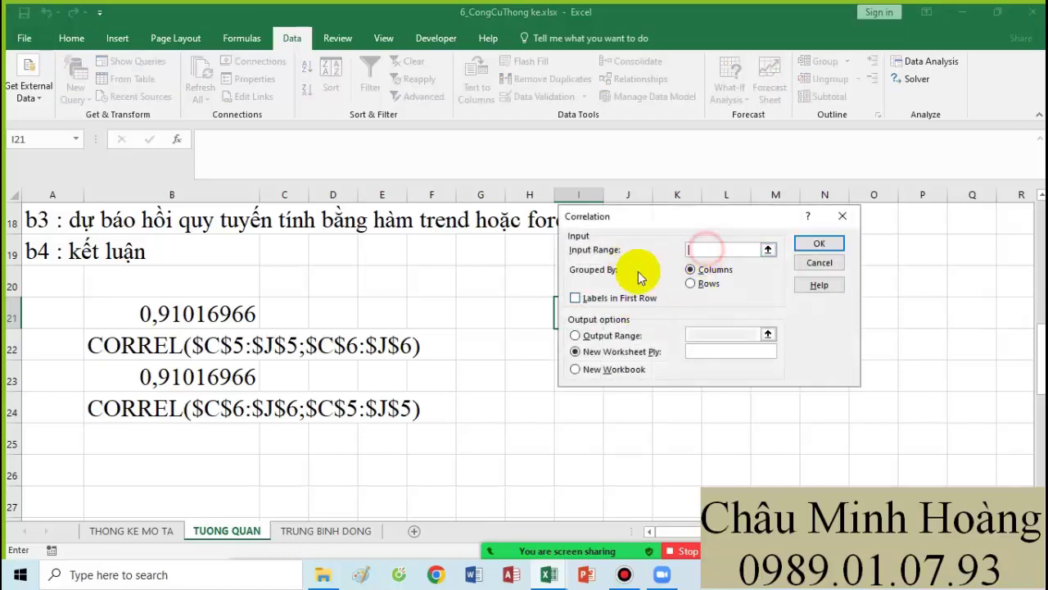
scroll(485, 335, "up", 5)
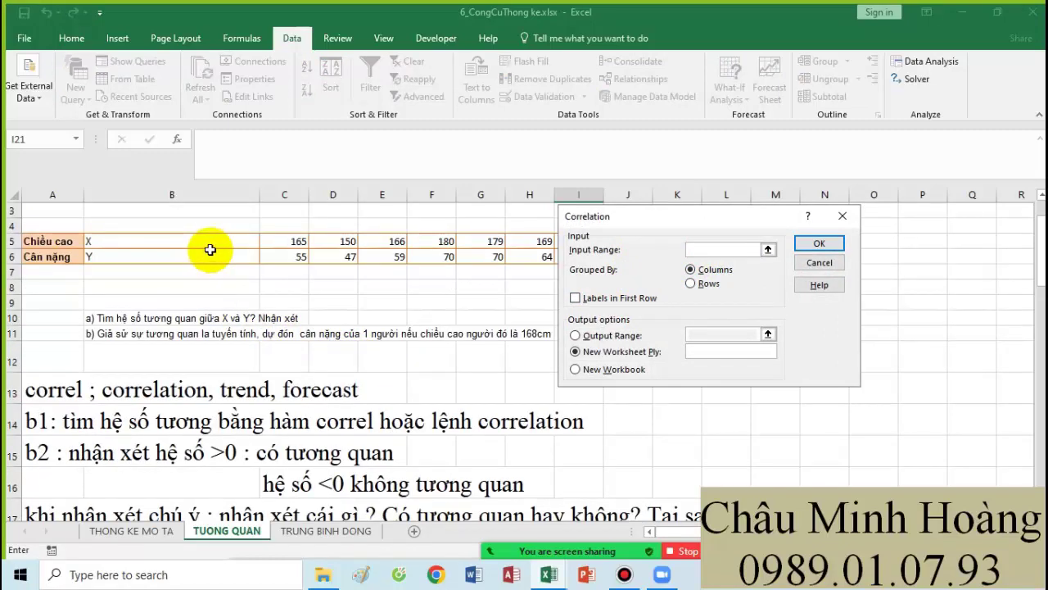
left_click_drag(220, 243, 622, 258)
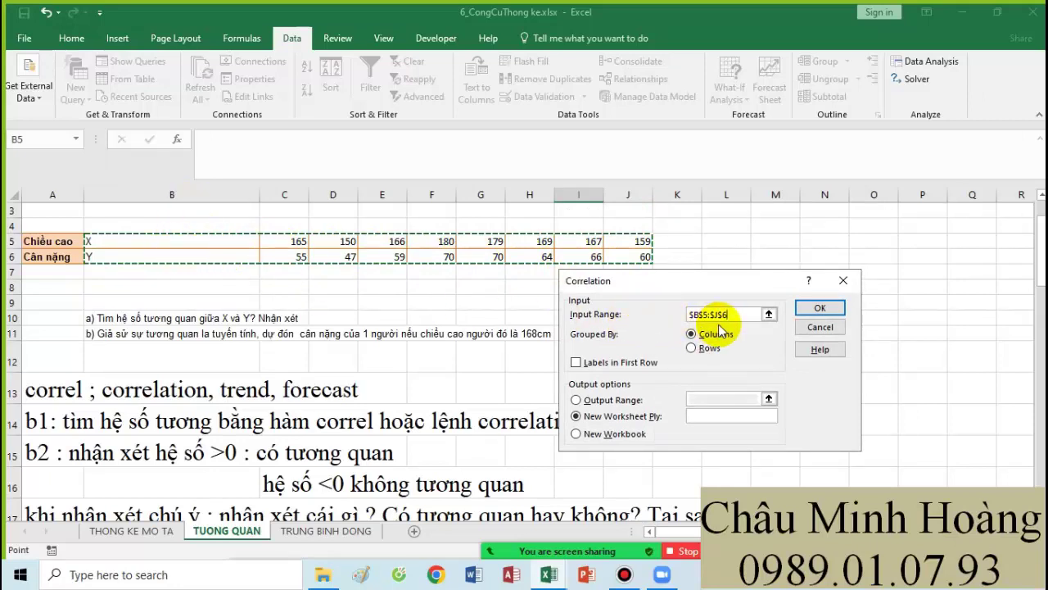
left_click(704, 348)
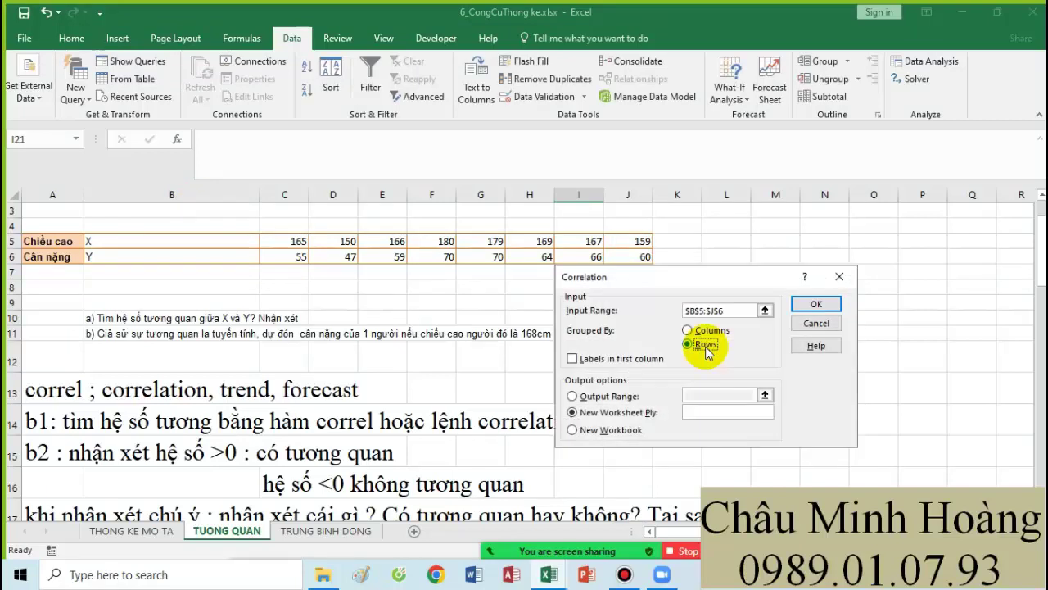
left_click(598, 359)
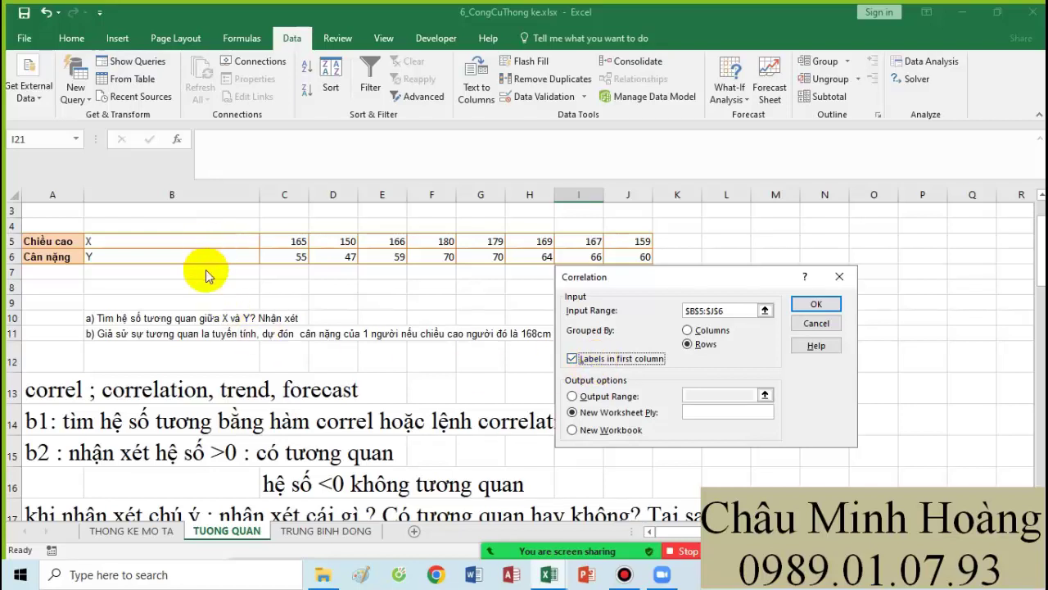
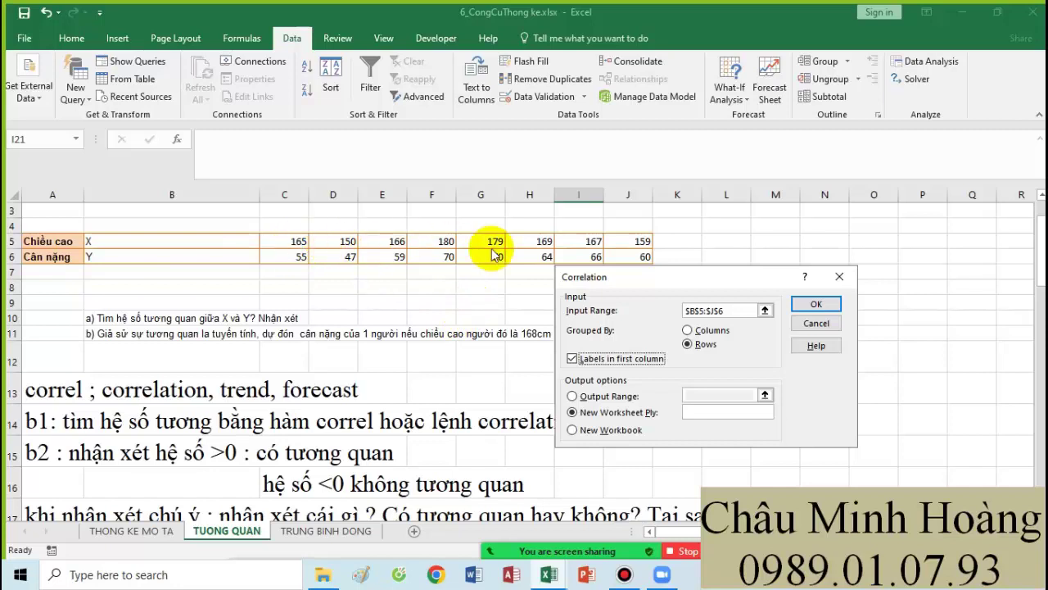
Step: Set the correlation output range to $H$21 on the current sheet and run the analysis
left_click(595, 396)
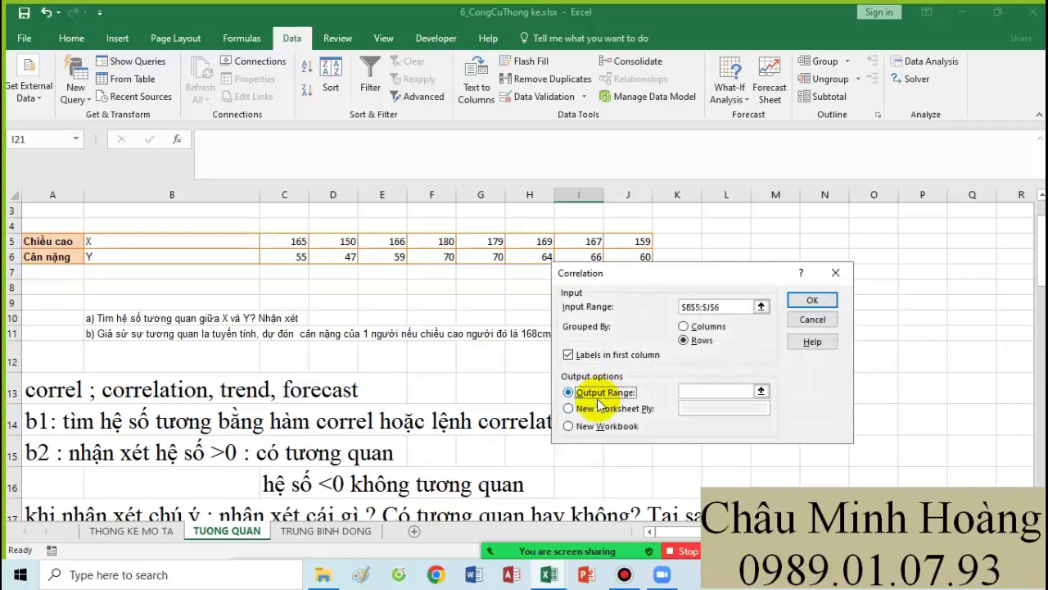
left_click(689, 392)
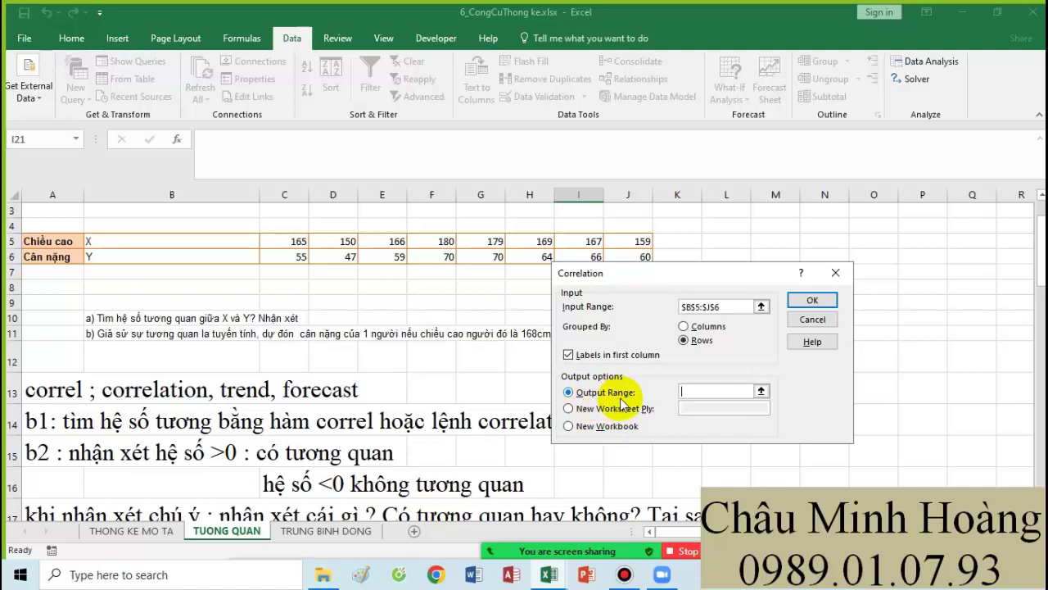
left_click(695, 391)
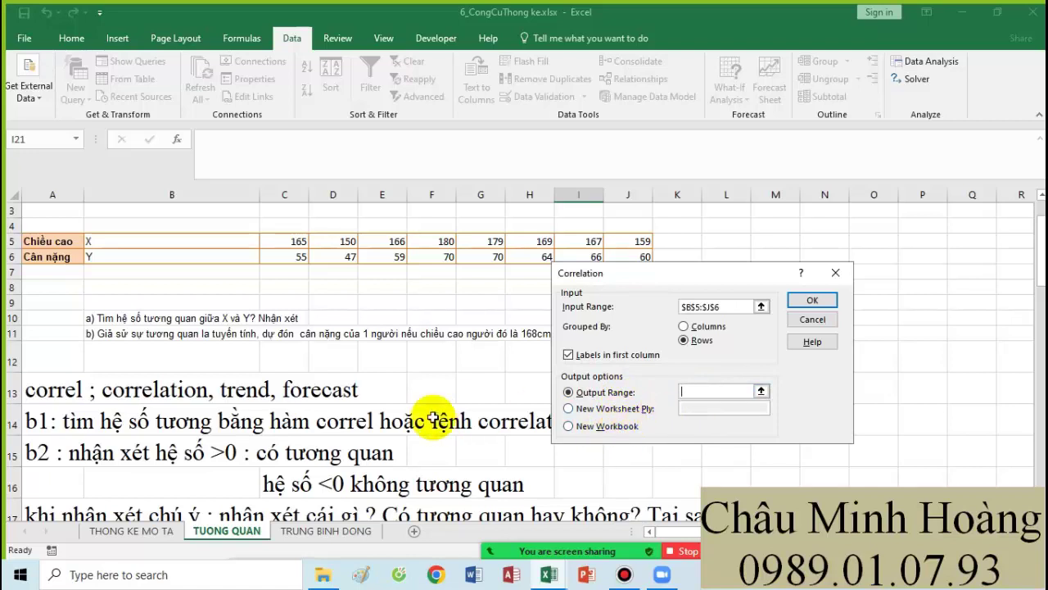
scroll(421, 413, "down", 4)
left_click(519, 381)
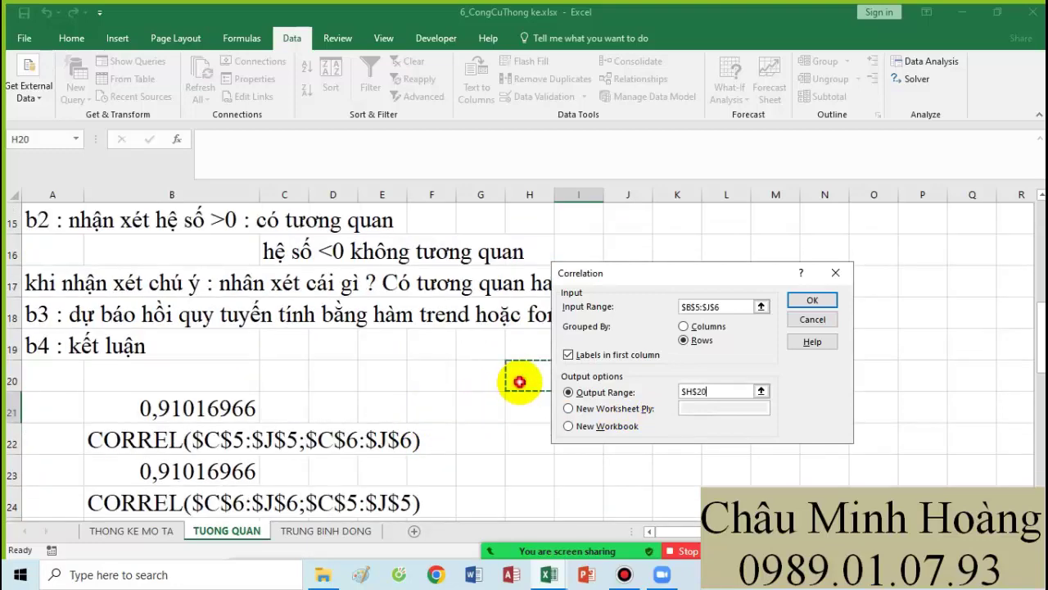
left_click_drag(633, 273, 739, 228)
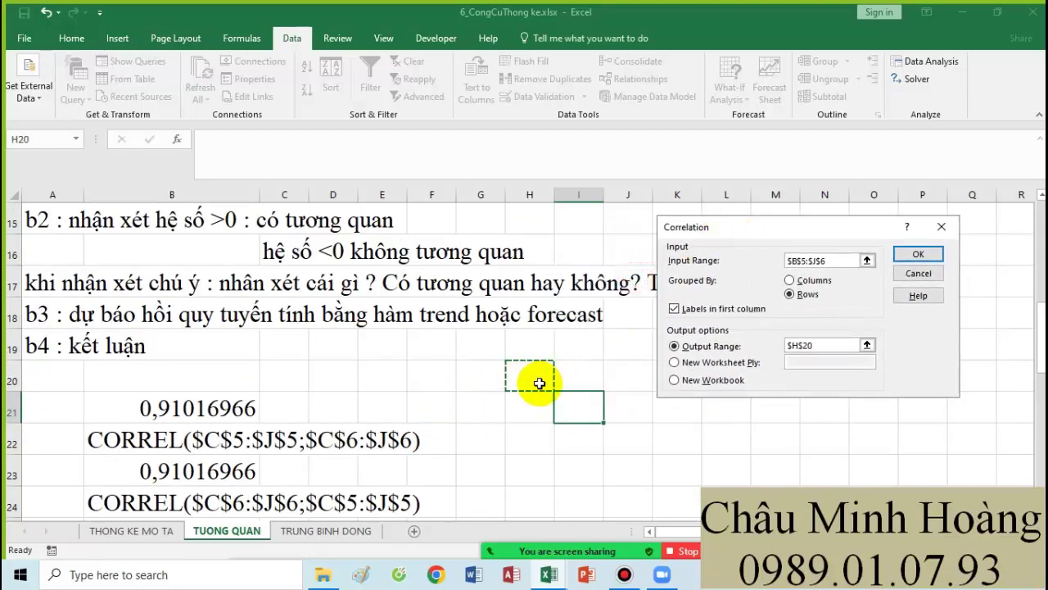
left_click(534, 405)
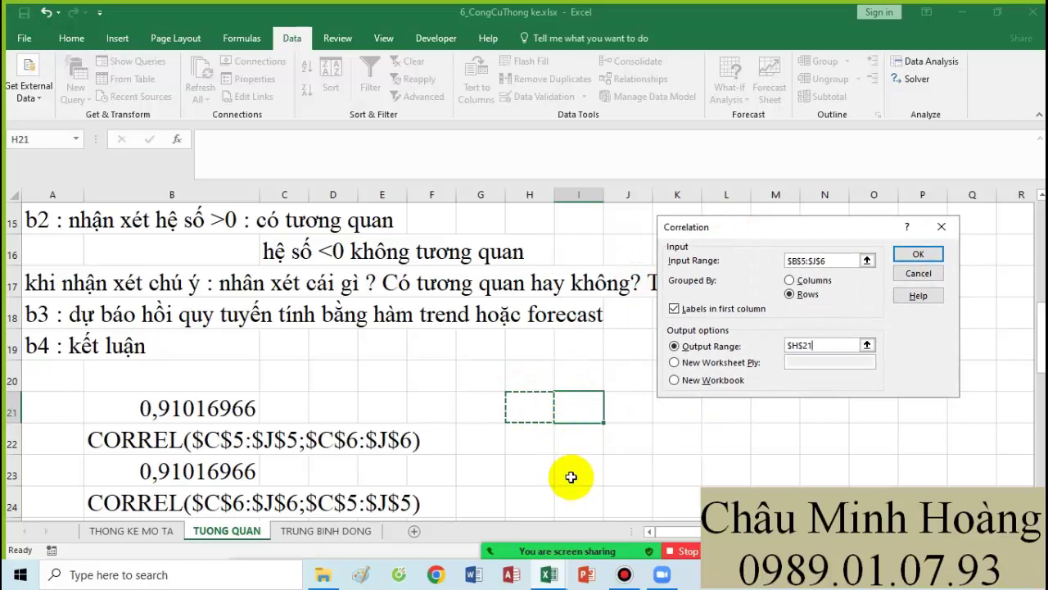
left_click(918, 254)
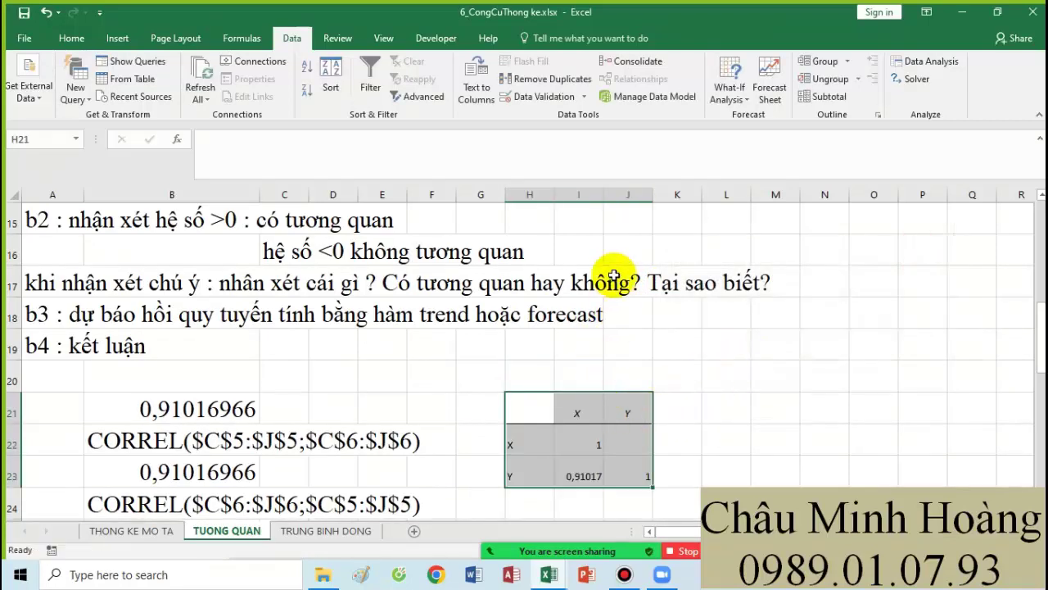
Step: Widen column I and enlarge the font of the X-Y correlation coefficient in I23 to 18
left_click_drag(604, 197, 678, 196)
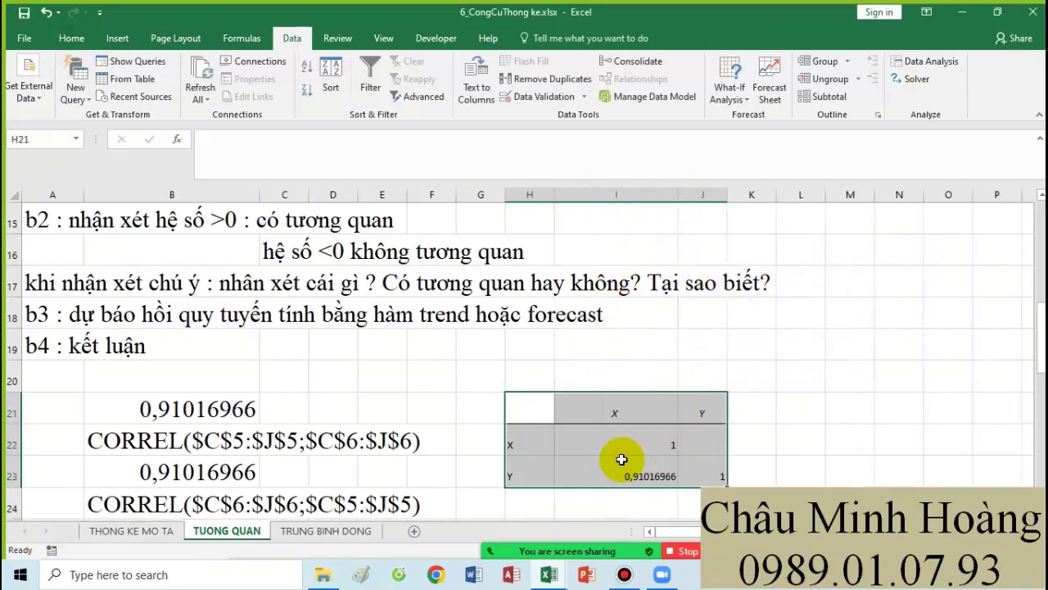
left_click(565, 465)
left_click(71, 38)
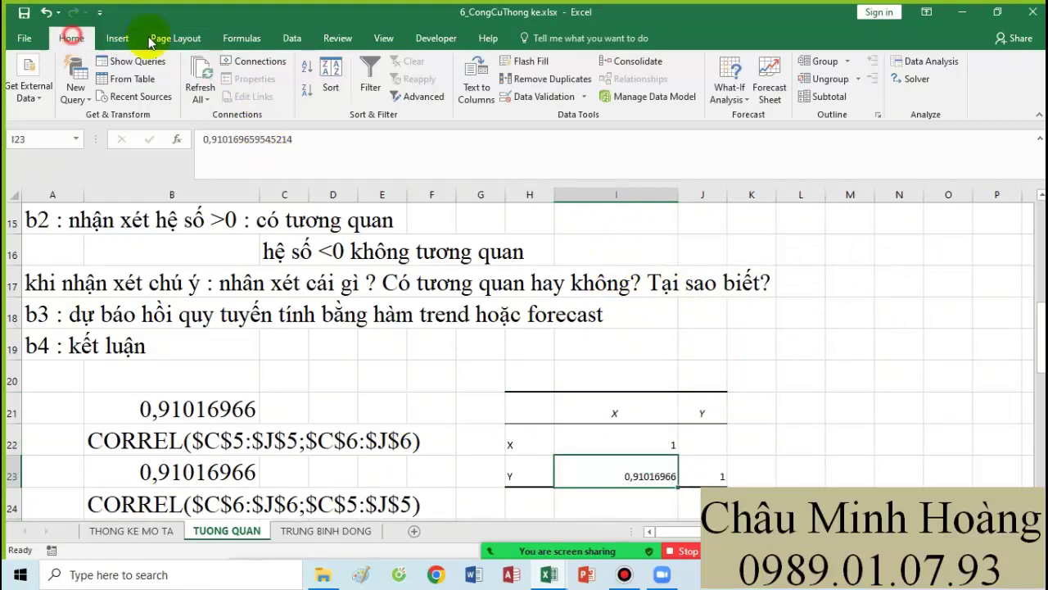
left_click(254, 67)
left_click(254, 67)
left_click(254, 67)
left_click(253, 67)
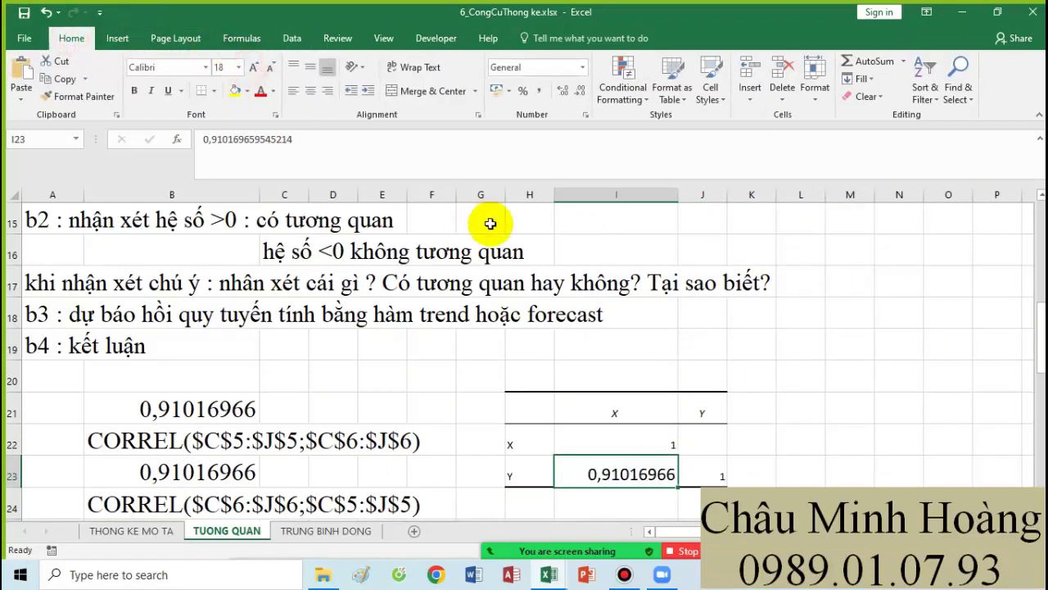
Step: Enter the comment "nhận xét : chiều cao và cân nặng có tương quan với nhau vì hệ số là 0,91016966" in A25
scroll(516, 254, "down", 1)
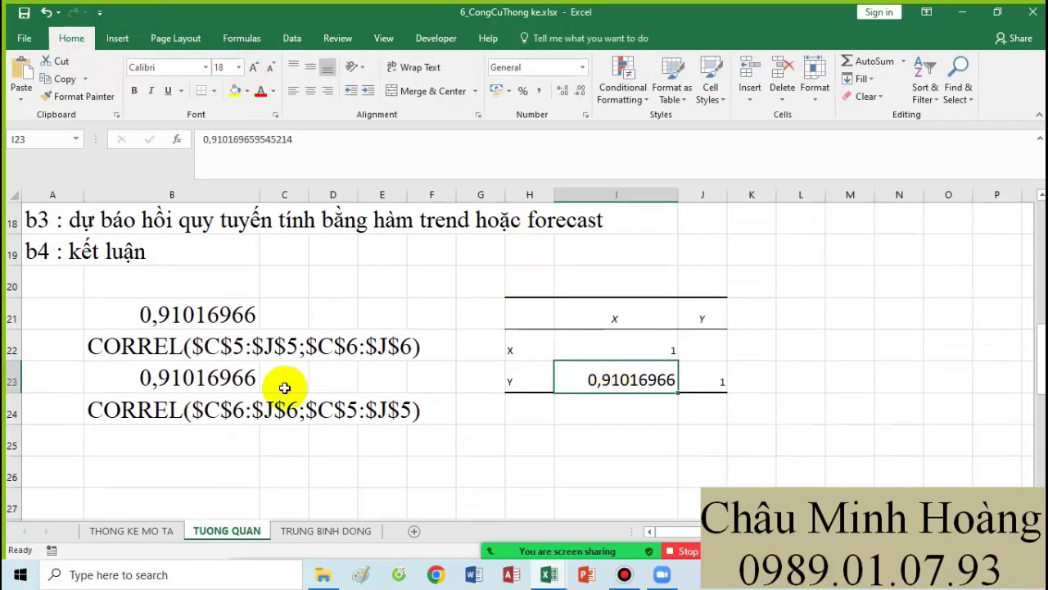
left_click(67, 443)
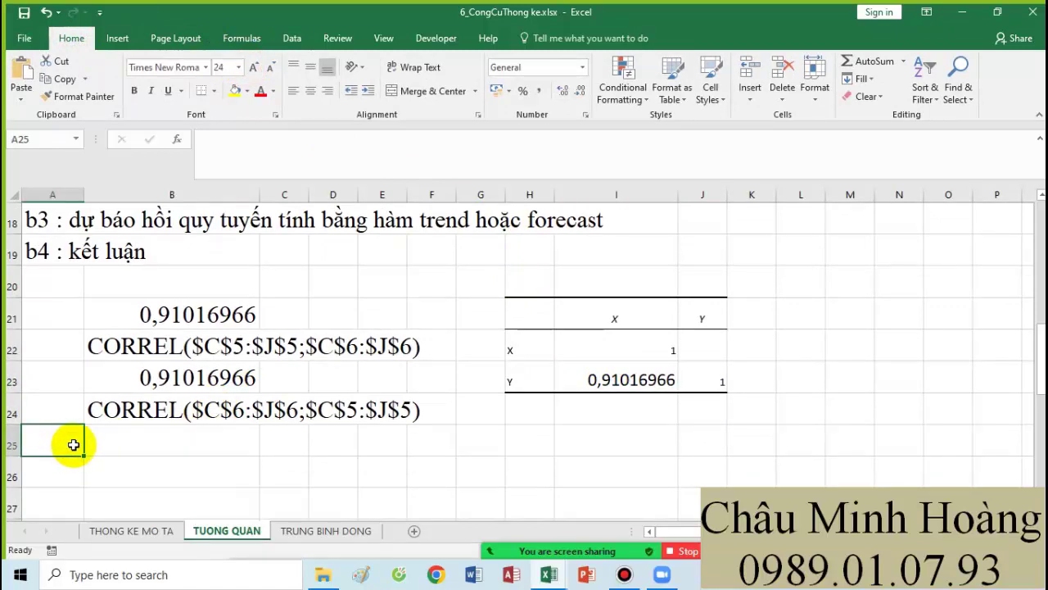
type("nha")
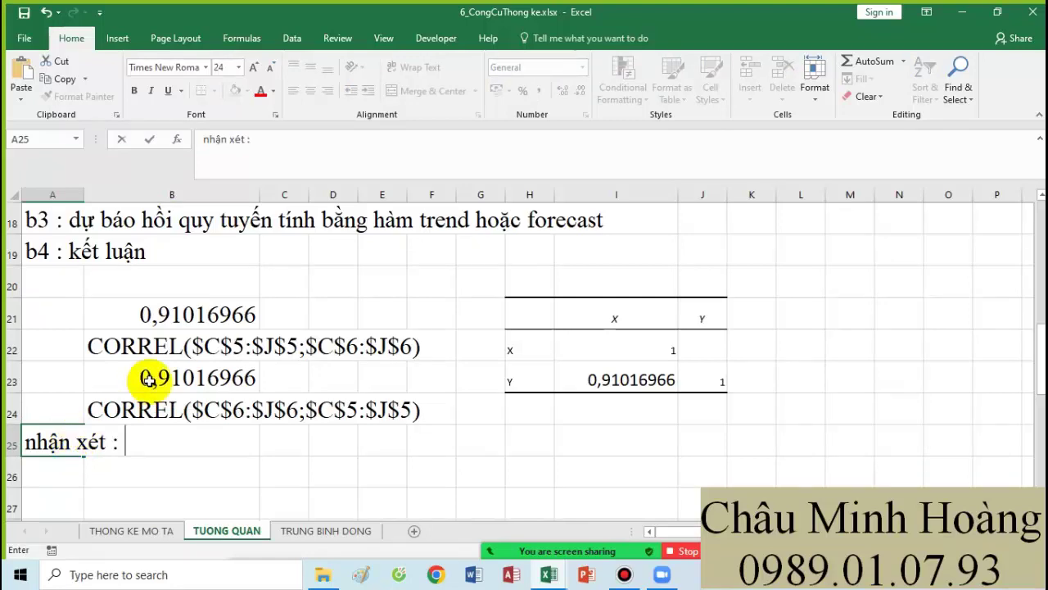
scroll(149, 380, "up", 3)
scroll(149, 381, "up", 3)
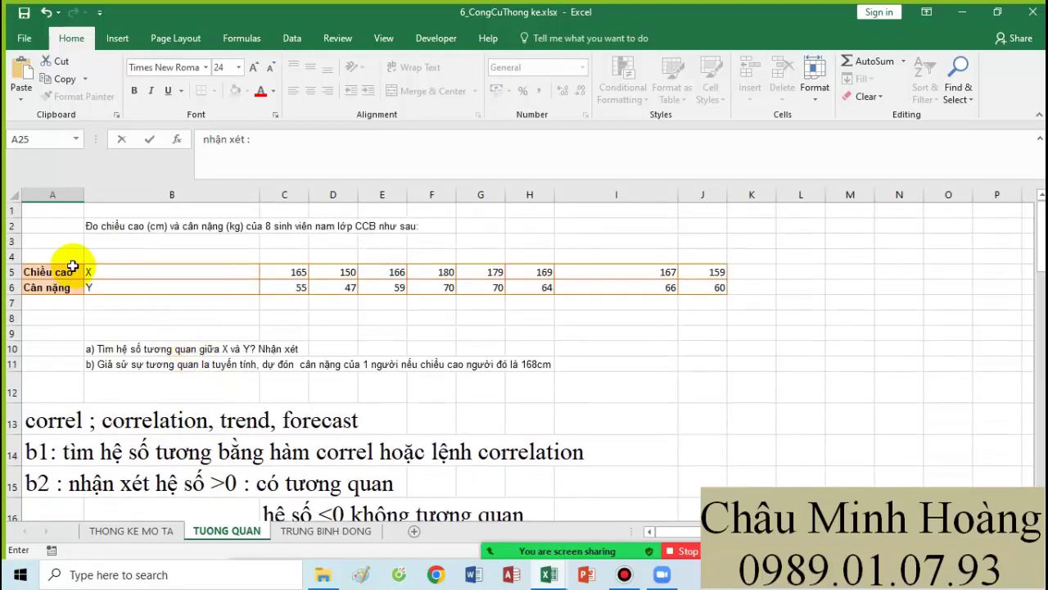
scroll(135, 362, "down", 2)
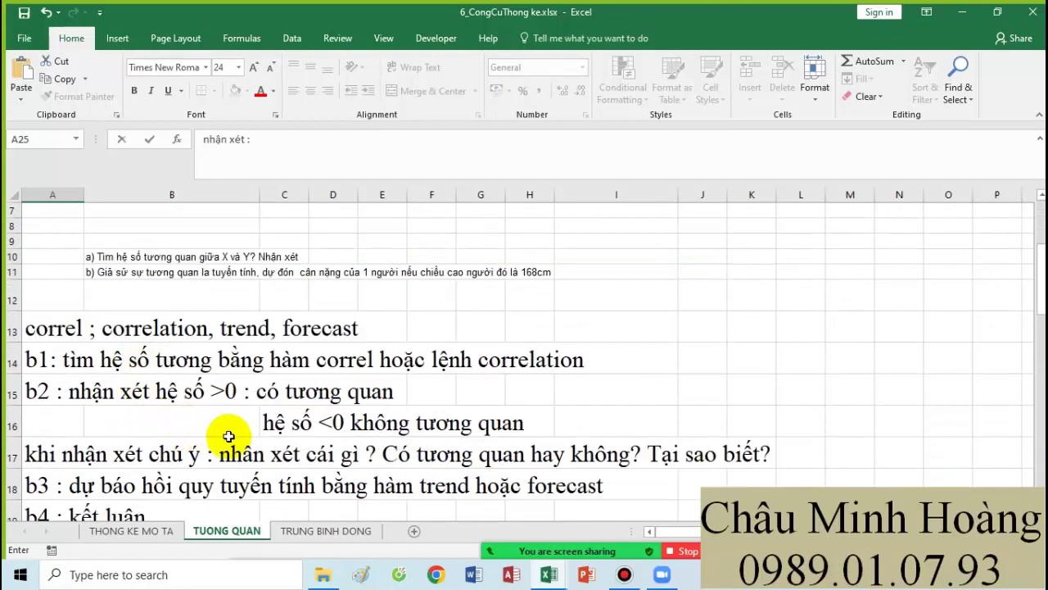
scroll(246, 426, "down", 6)
scroll(170, 369, "up", 2)
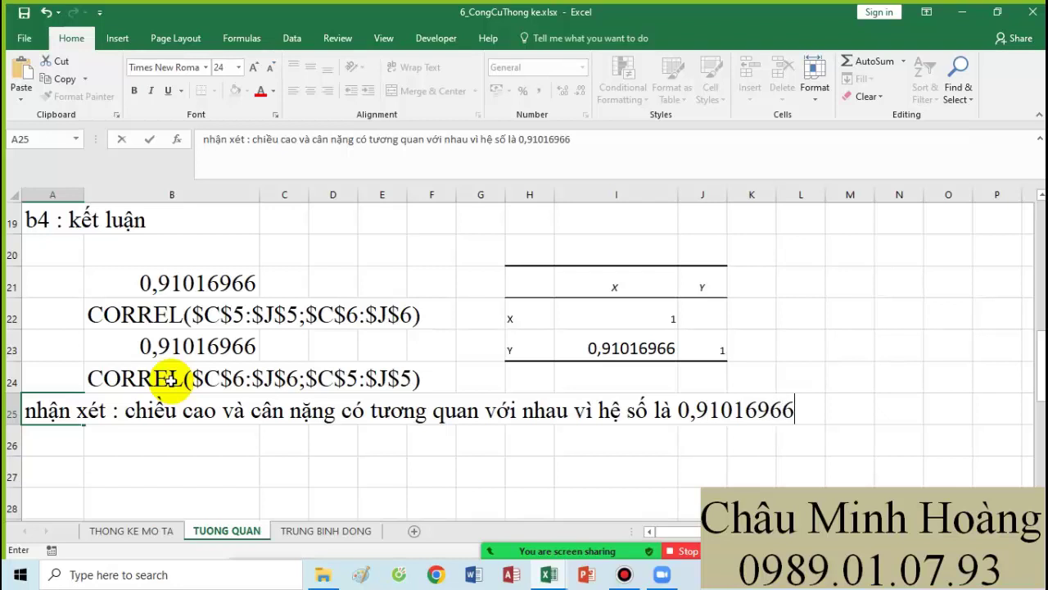
key("Return")
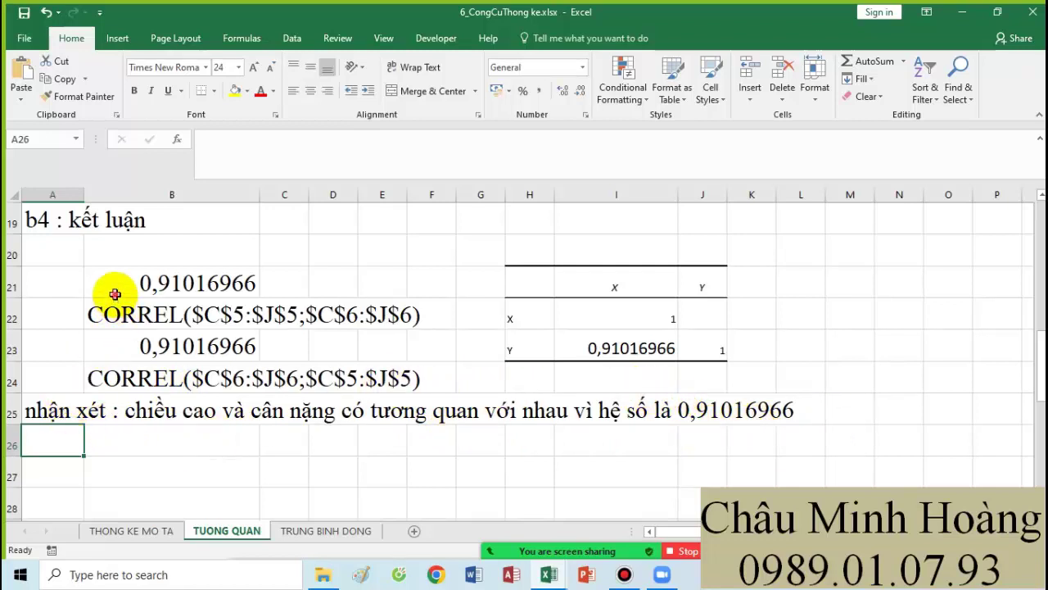
left_click_drag(115, 292, 711, 373)
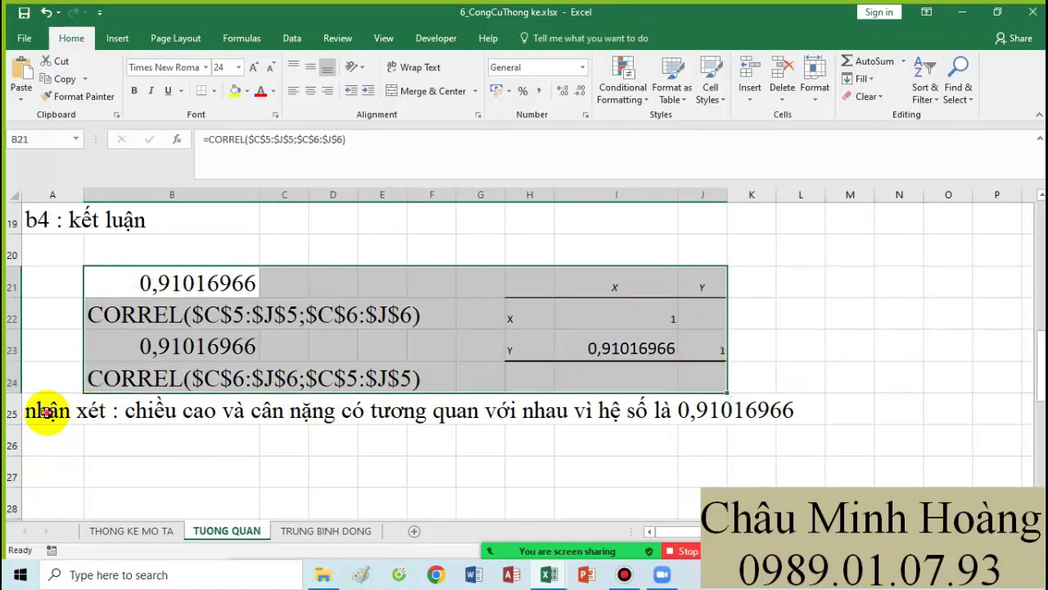
left_click_drag(49, 409, 847, 421)
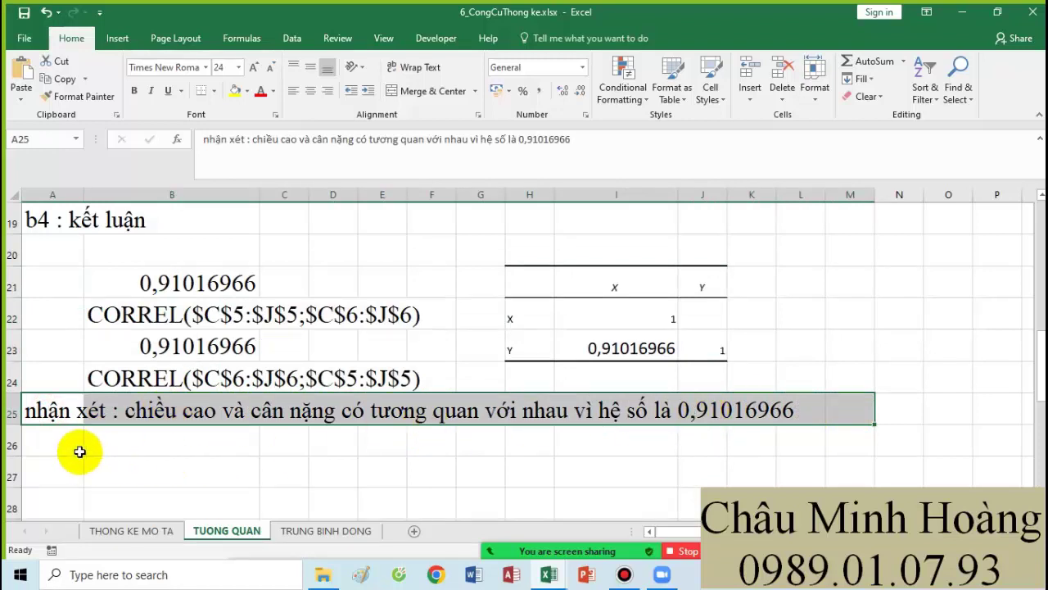
Step: Start a TREND formula in B26, below the correlation comment, to forecast weight from height
left_click(128, 450)
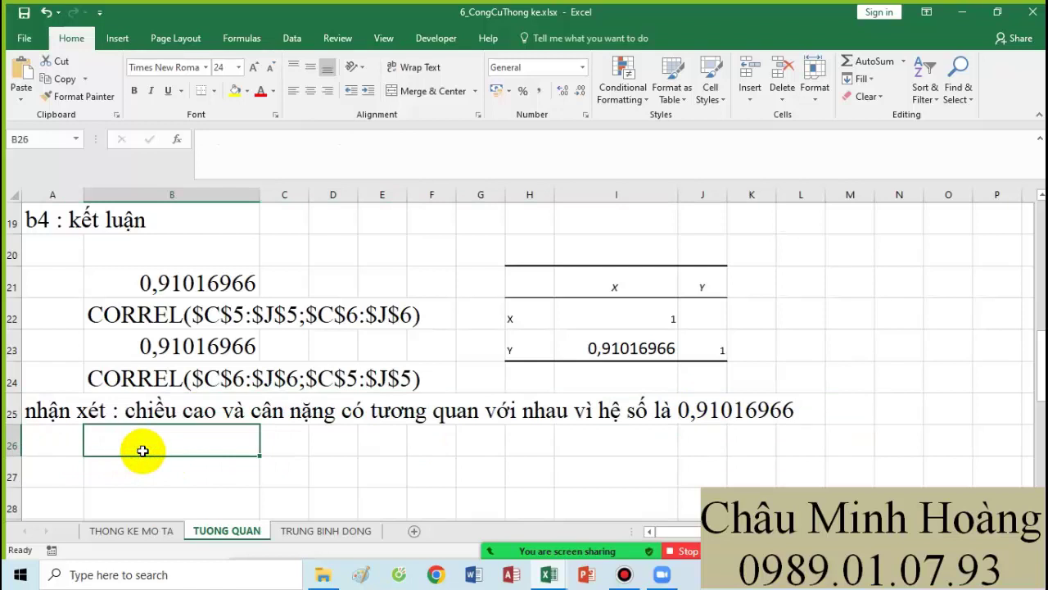
scroll(269, 473, "down", 1)
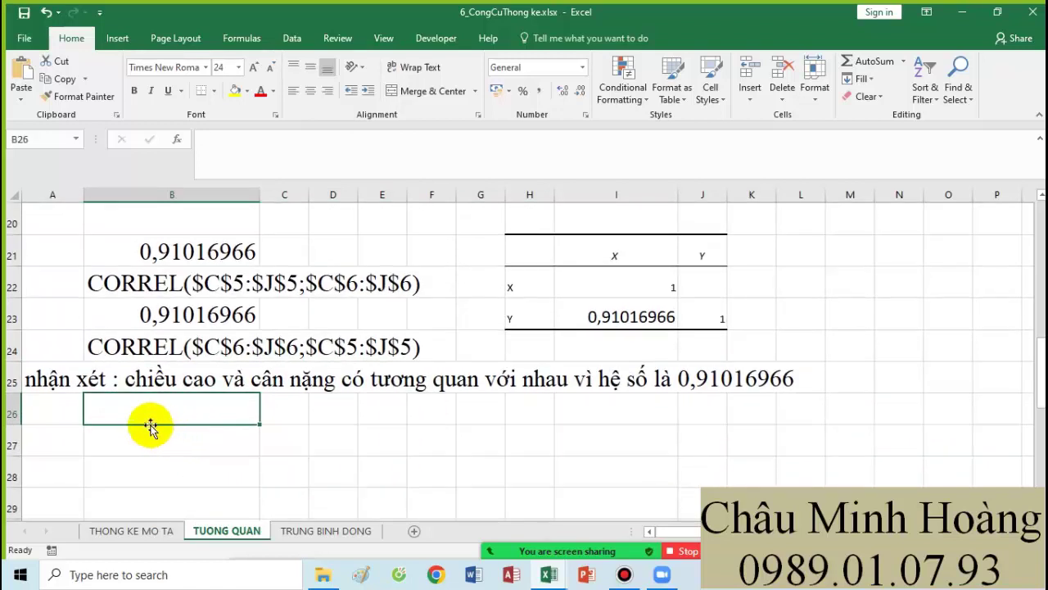
type("=trend")
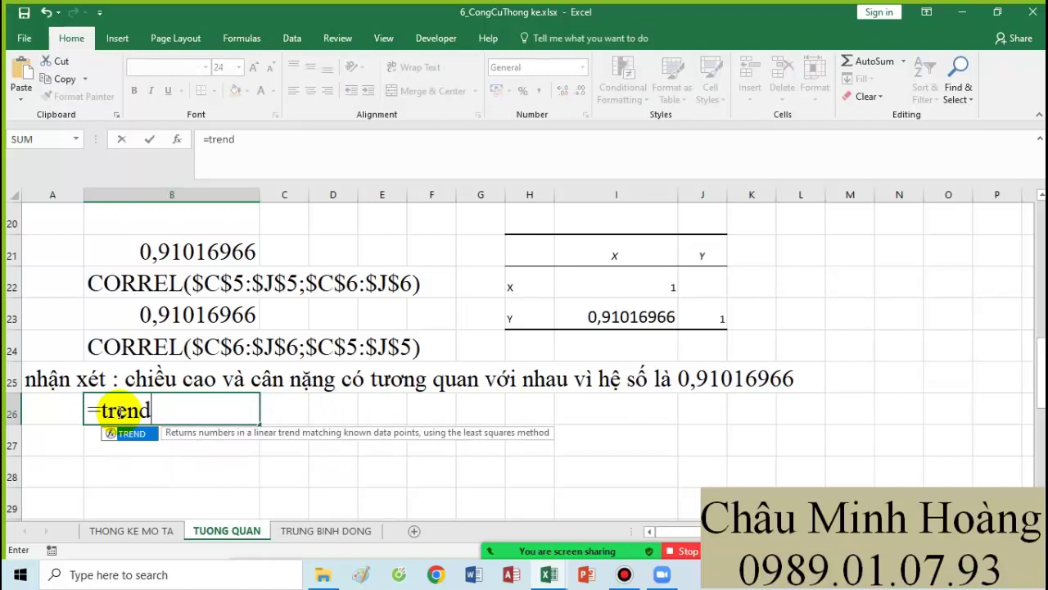
key("Tab")
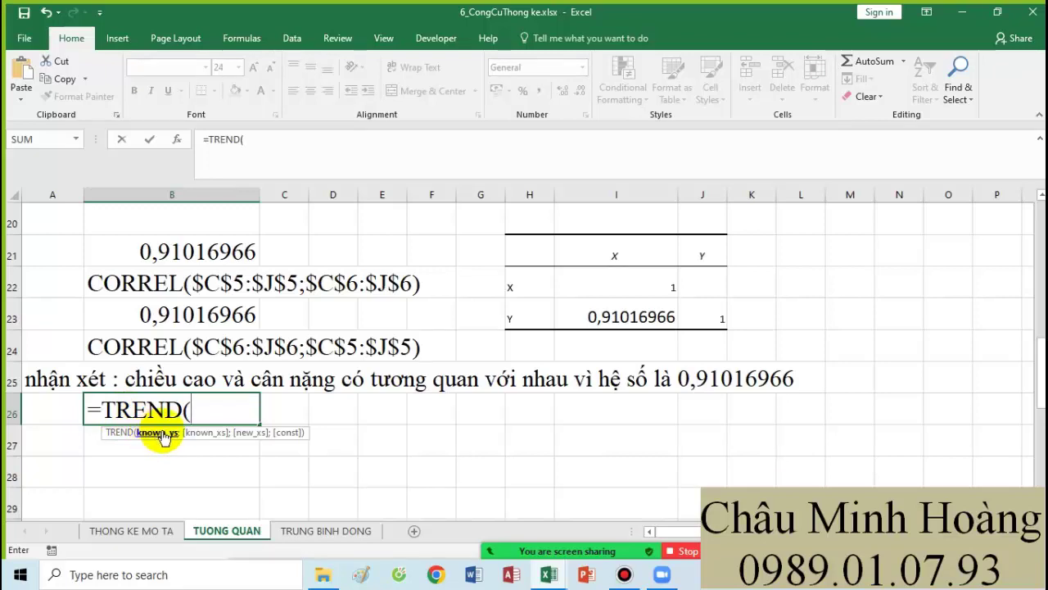
scroll(377, 398, "up", 3)
scroll(319, 353, "up", 1)
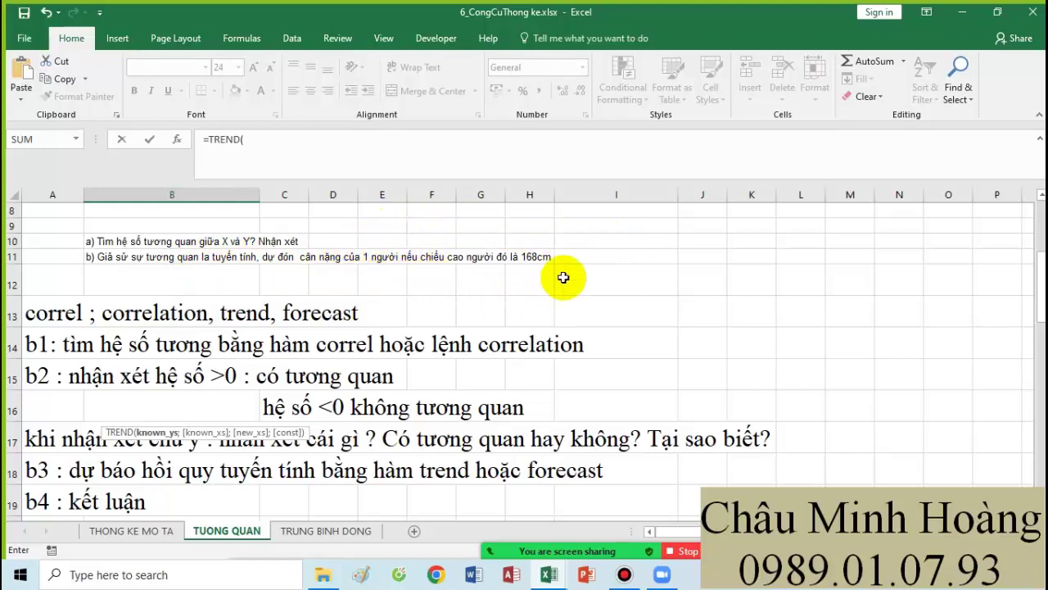
scroll(344, 410, "down", 4)
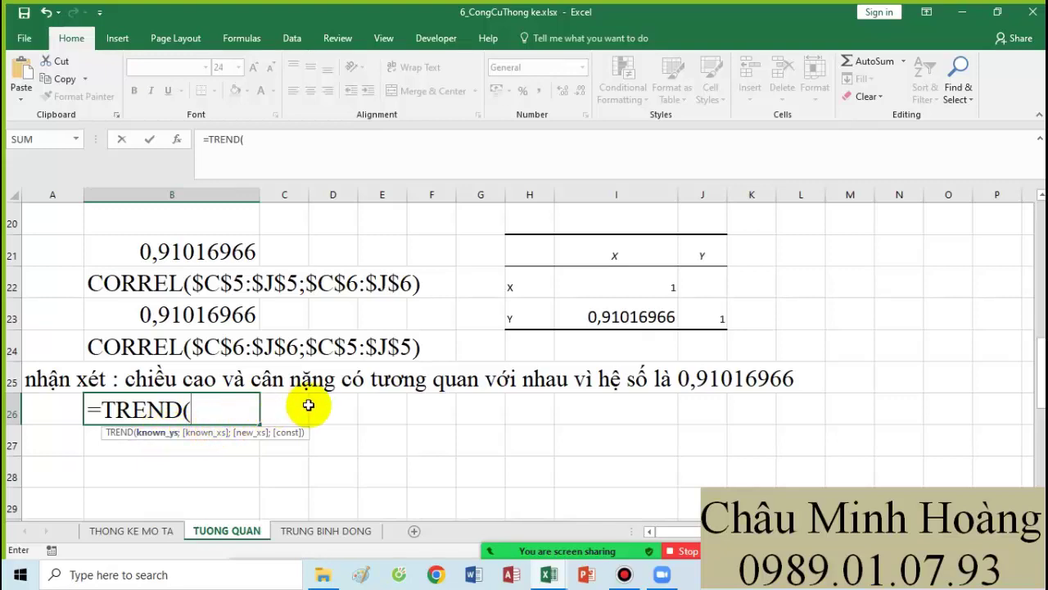
scroll(307, 403, "up", 5)
scroll(307, 403, "up", 2)
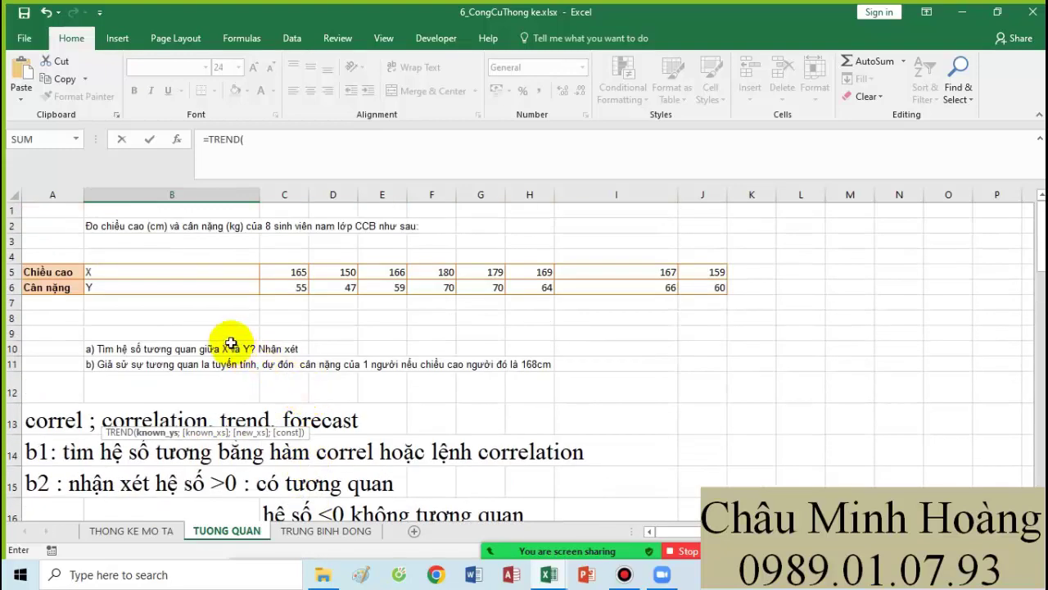
left_click_drag(134, 283, 133, 272)
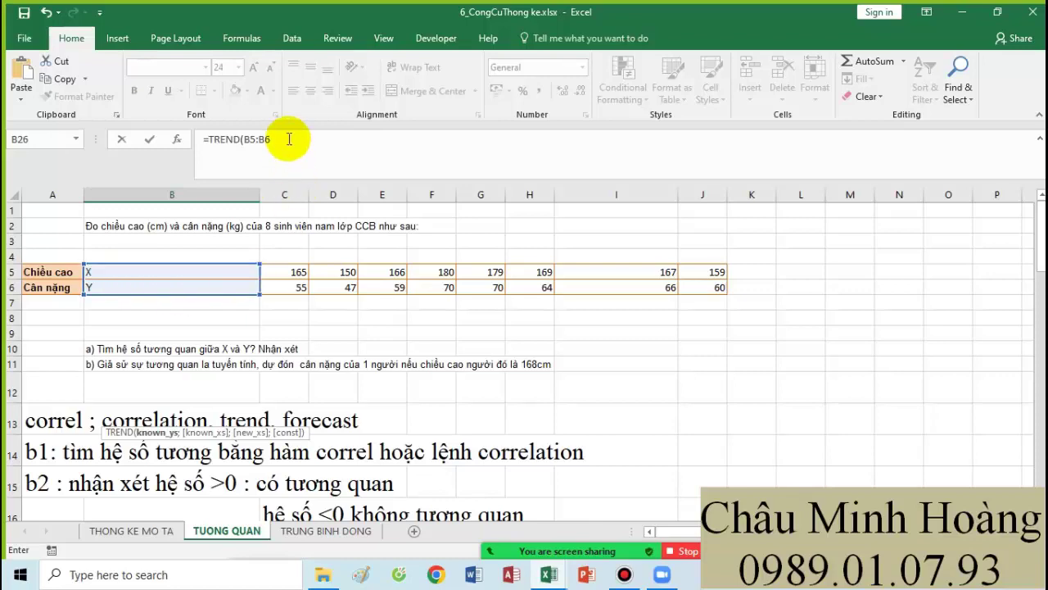
left_click_drag(275, 139, 245, 139)
key("BackSpace")
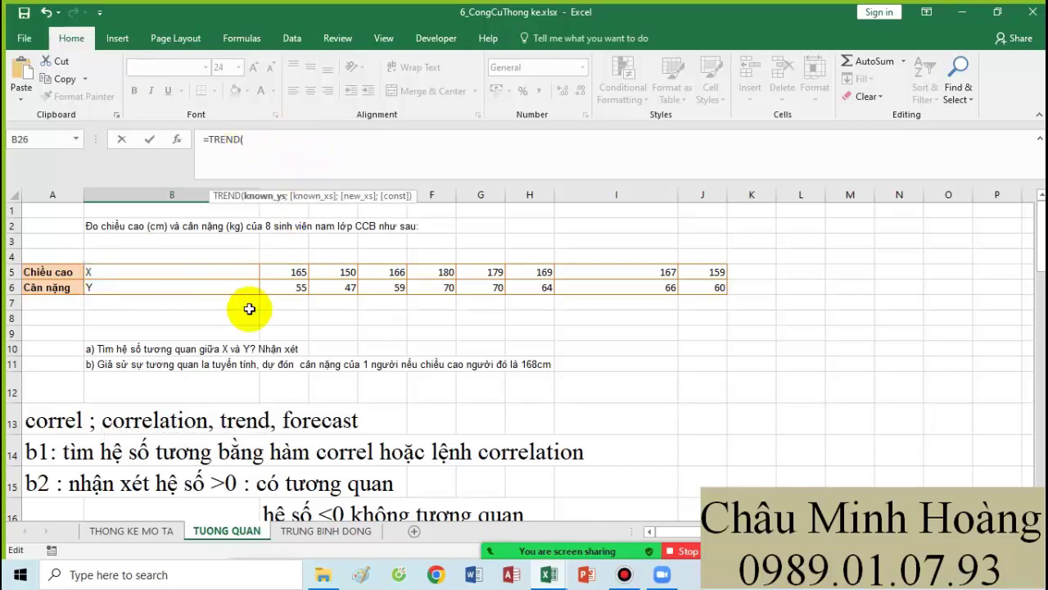
scroll(281, 374, "down", 6)
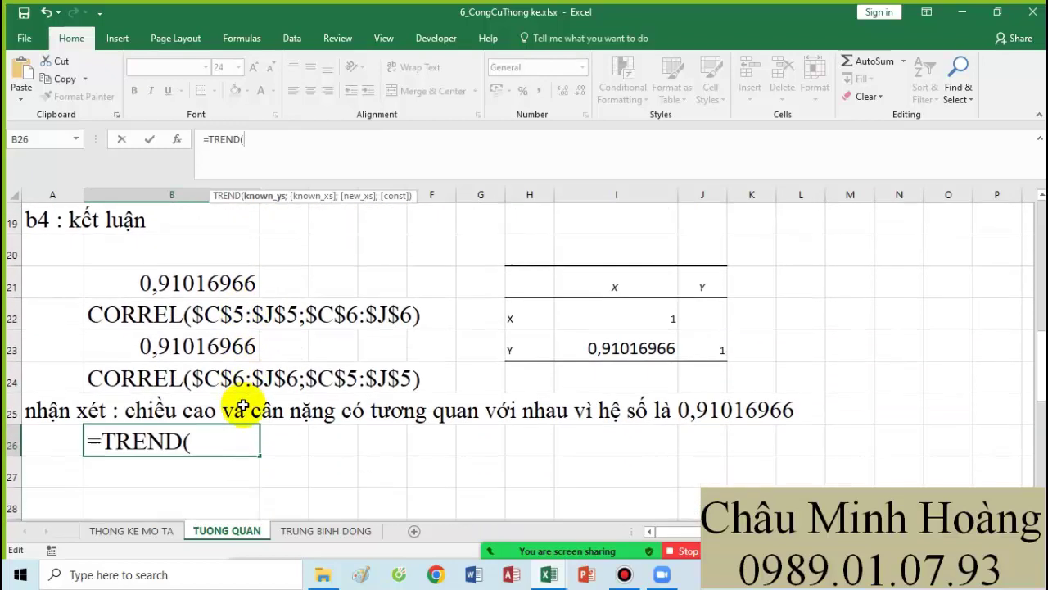
left_click(187, 447)
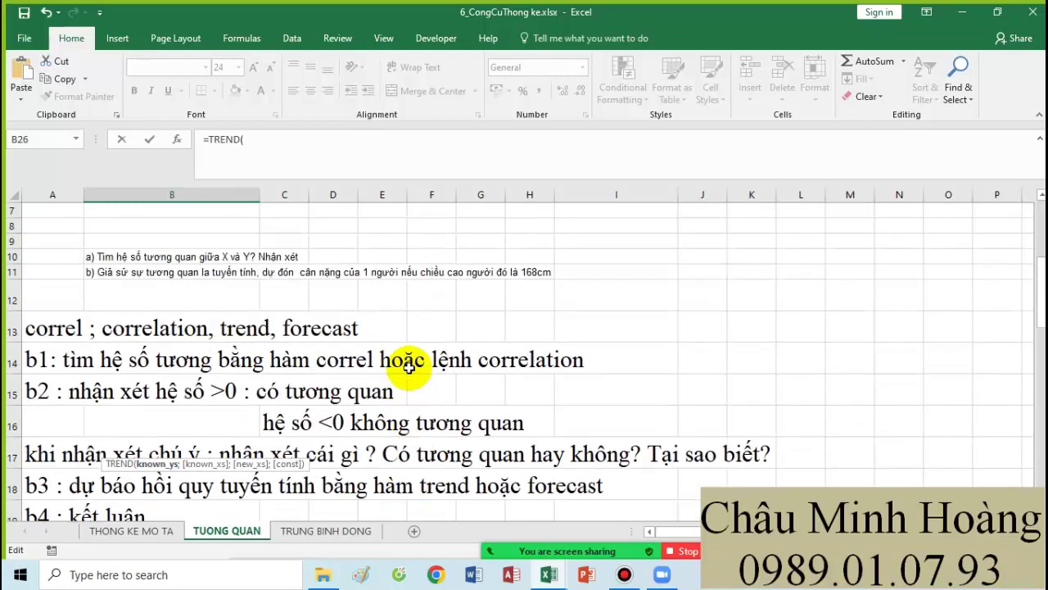
Step: Set TREND's known y values to the weights $C$6:$J$6 and its known x values to the heights $C$5:$J$5, as absolute references
scroll(418, 364, "up", 6)
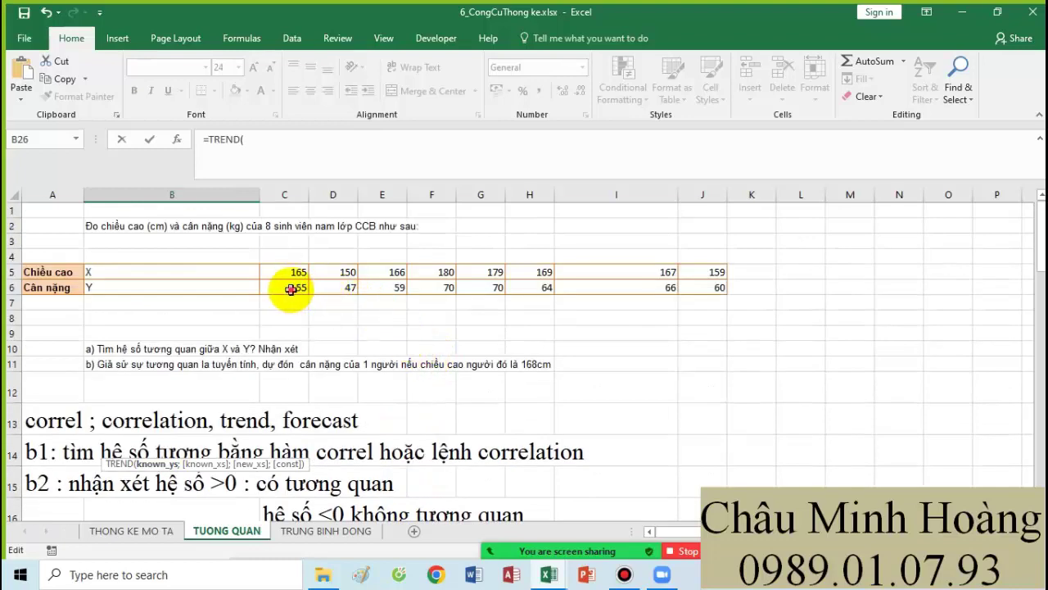
left_click_drag(290, 288, 695, 284)
key("F4")
type(";")
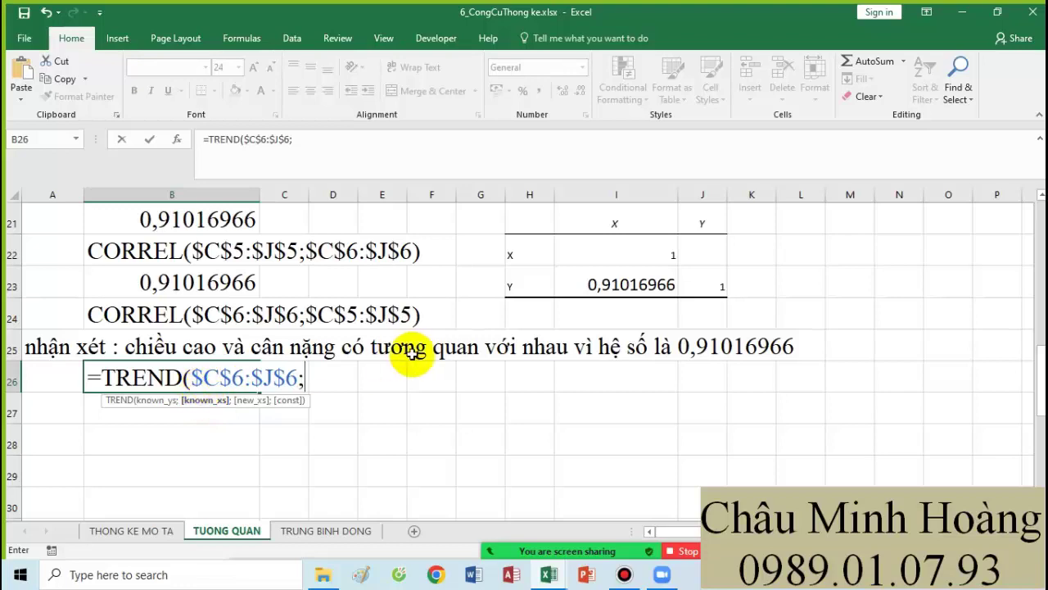
scroll(412, 385, "up", 7)
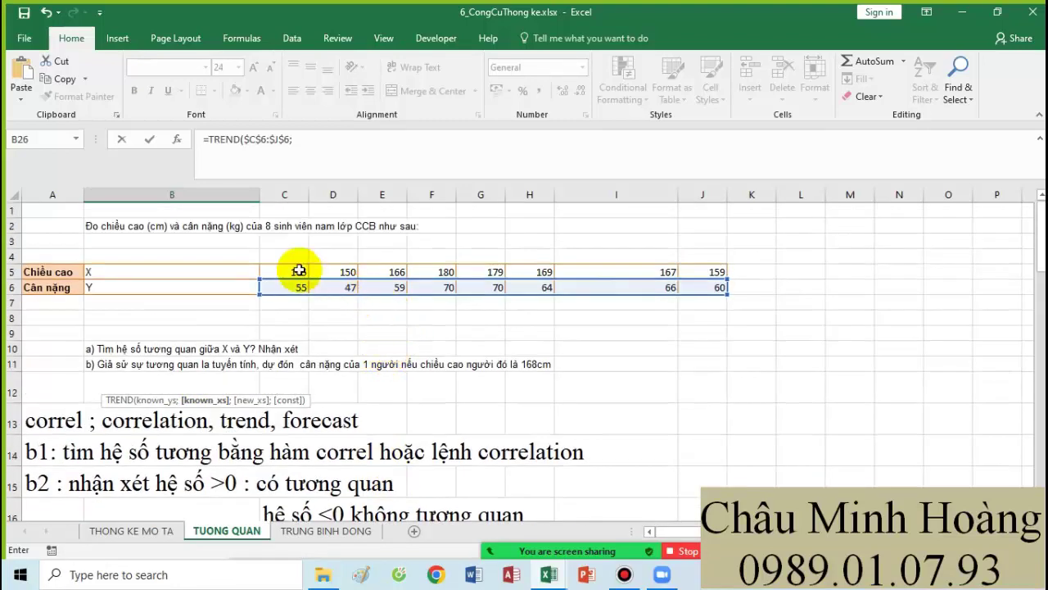
left_click_drag(287, 271, 711, 269)
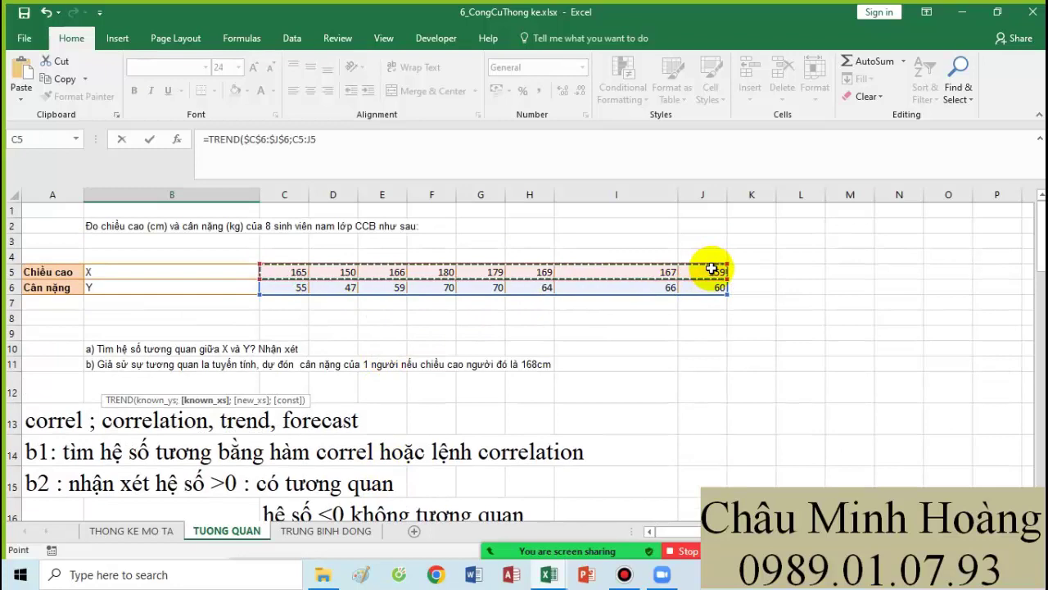
key("F4")
scroll(700, 270, "down", 7)
type(";")
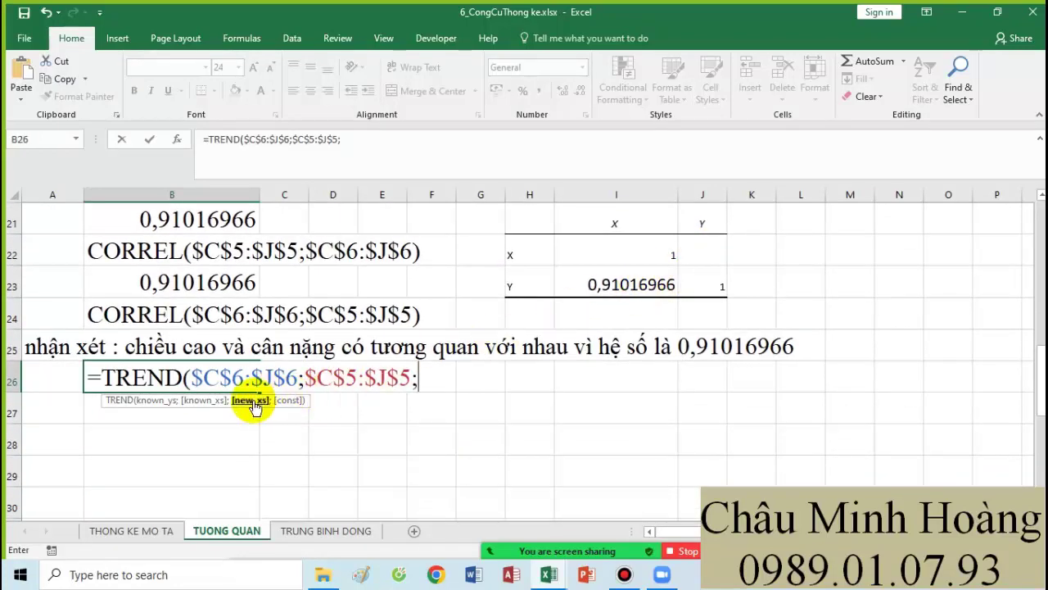
Step: Set TREND's new x value to 168 and enter the completed formula in B26
scroll(409, 372, "up", 6)
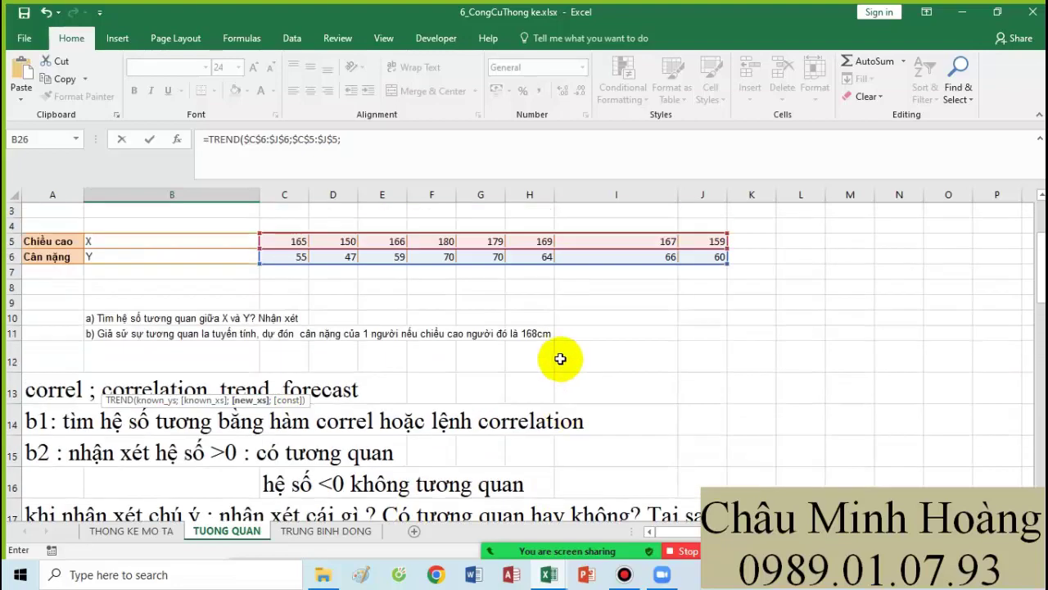
scroll(492, 393, "down", 5)
scroll(445, 421, "down", 1)
type("1")
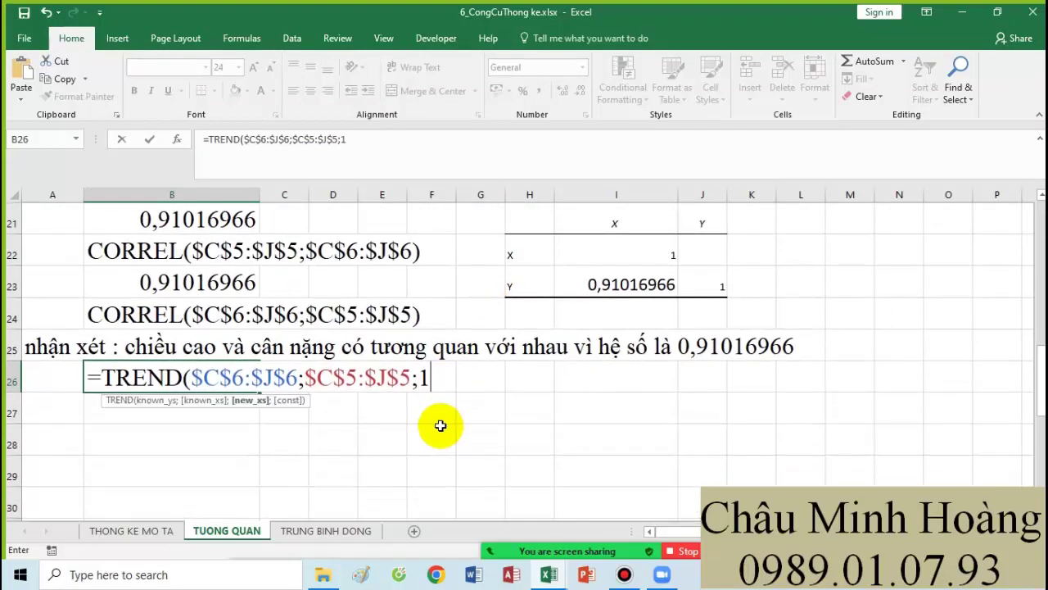
type("68)")
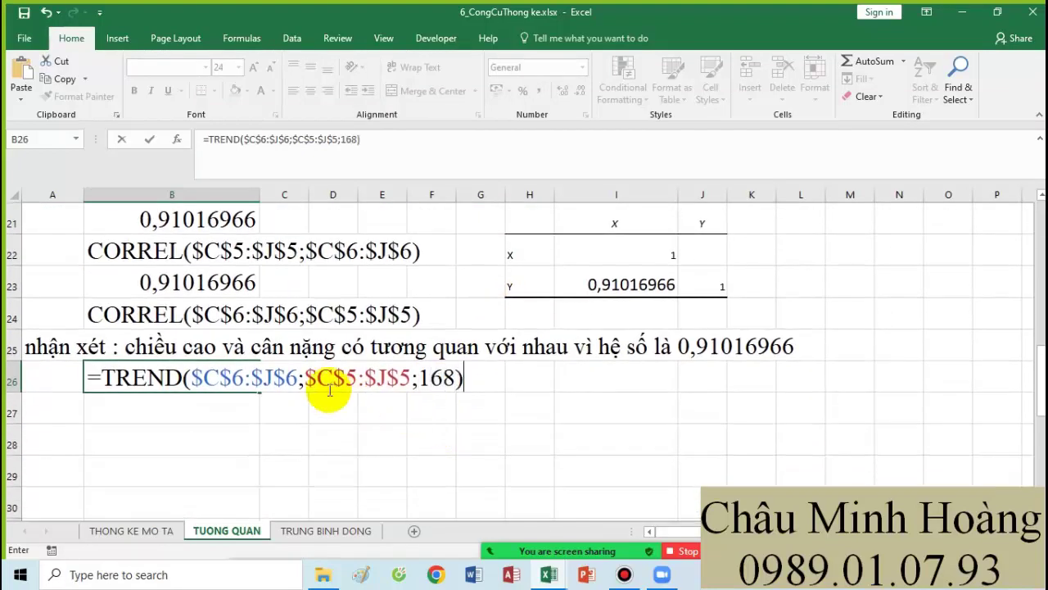
key("Return")
Step: Copy the TREND formula from B26 without its equals sign and paste it as text into B27
double_click(178, 377)
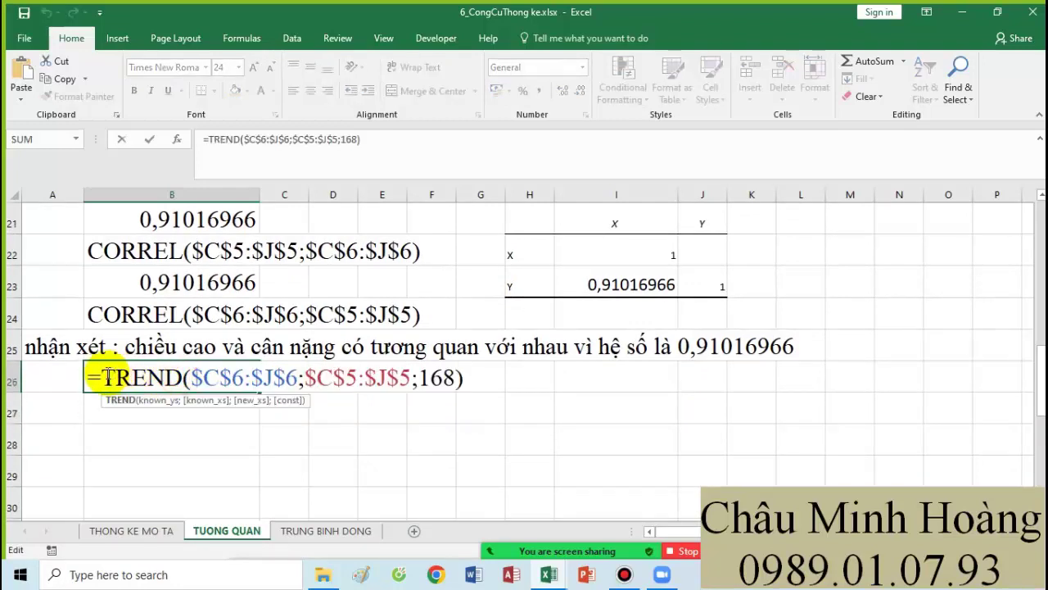
left_click_drag(102, 378, 467, 384)
key("ctrl+c")
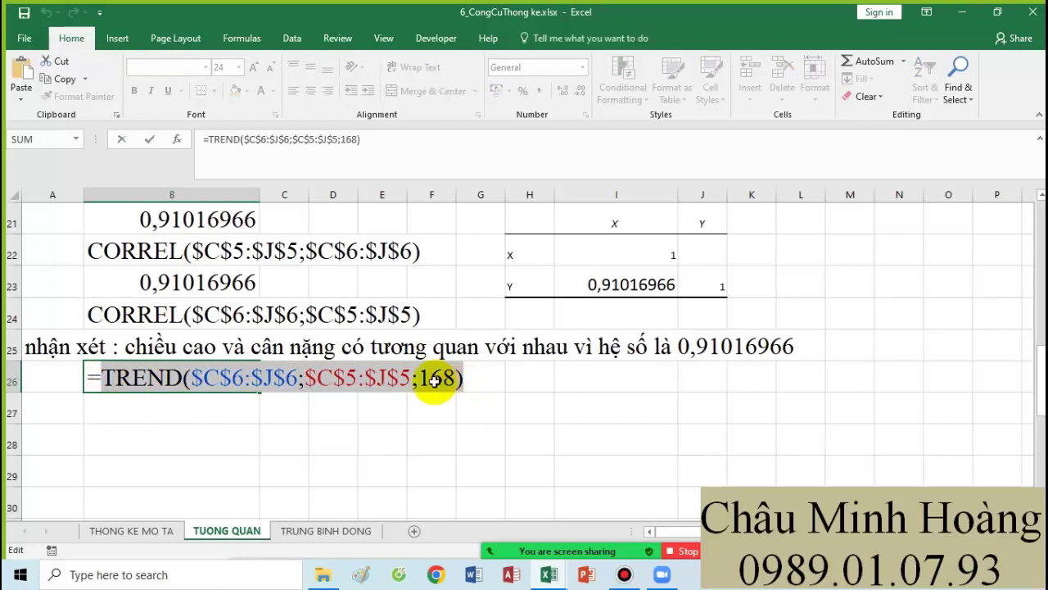
key("Return")
key("ctrl+v")
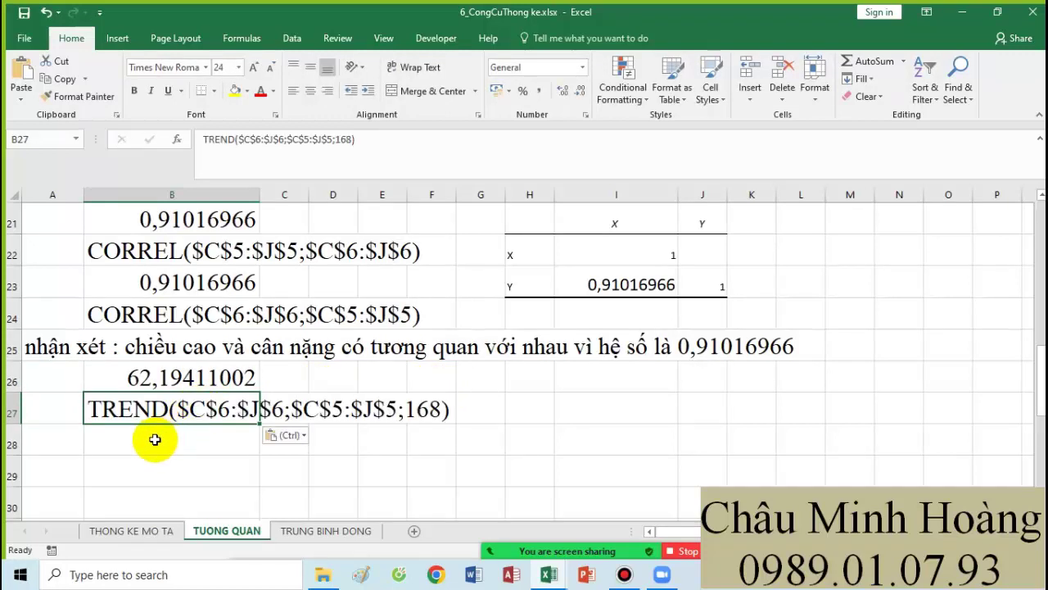
Step: Start a FORECAST formula in B28 with 168 as the x value
left_click(150, 435)
type("=fo")
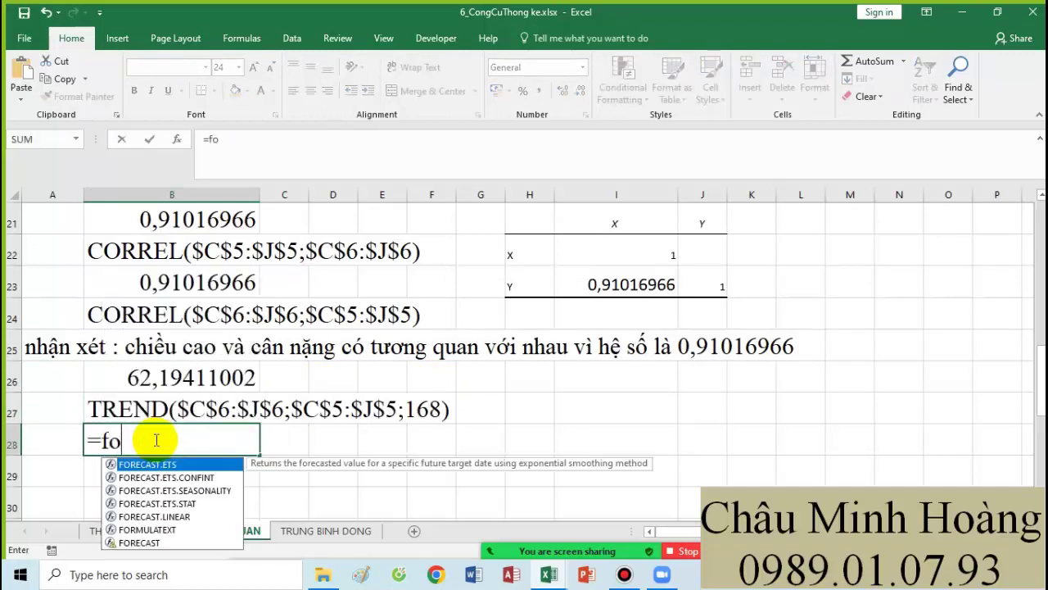
type("re")
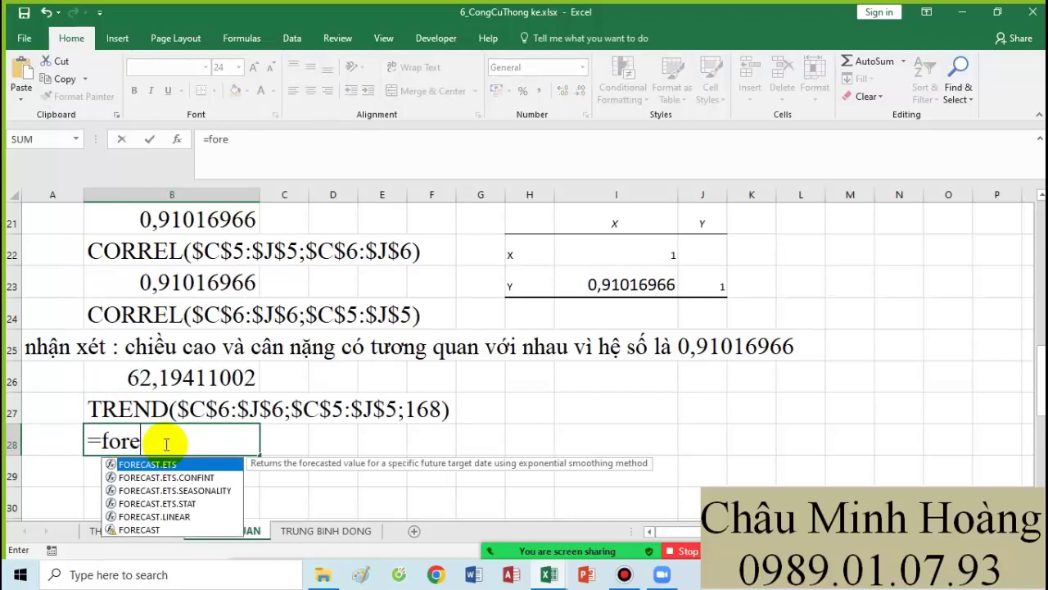
left_click(161, 530)
double_click(161, 531)
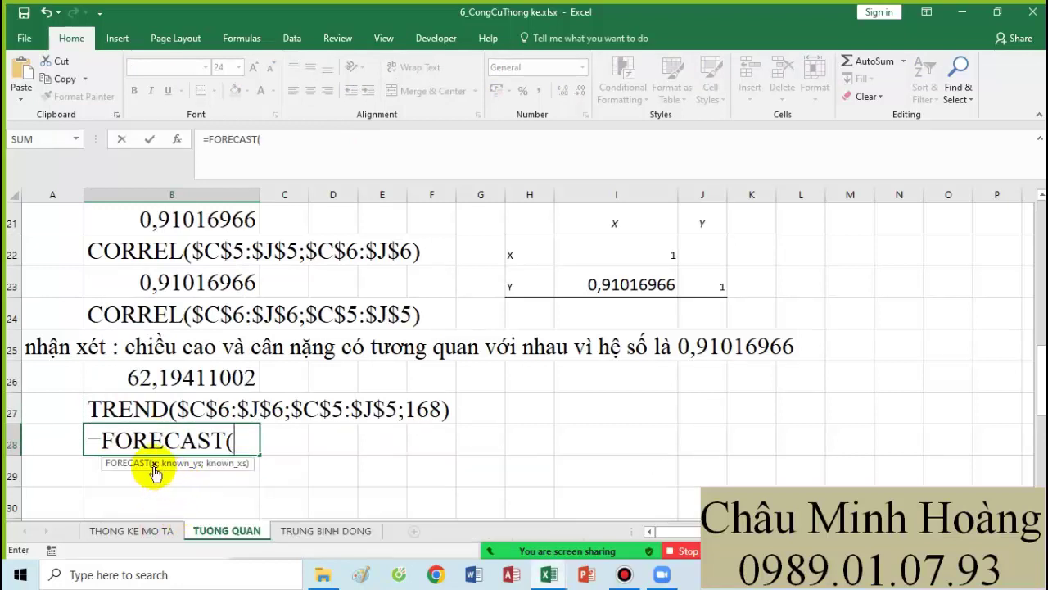
type("168;")
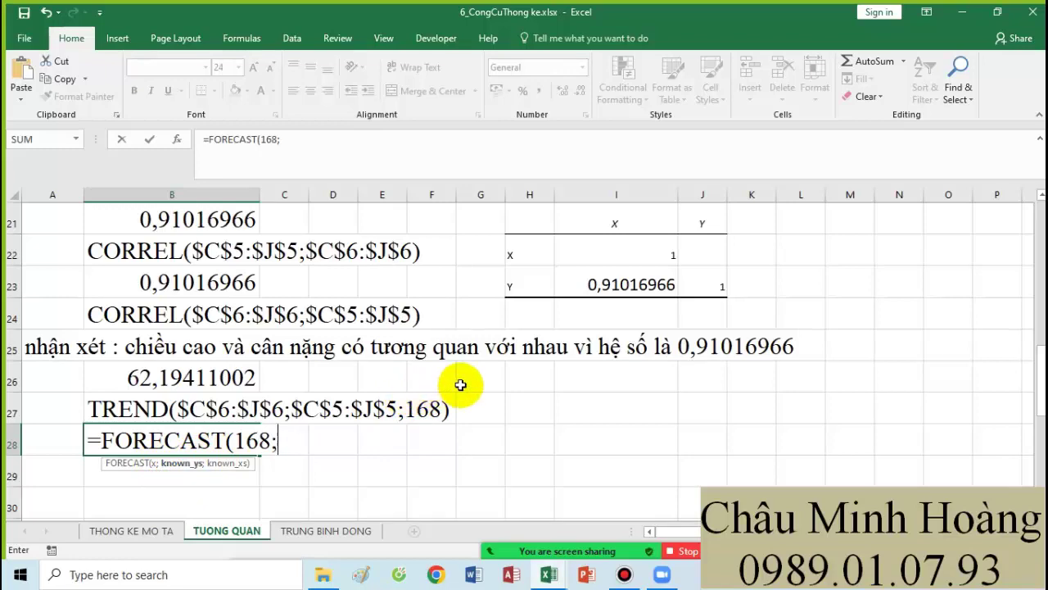
Step: Set FORECAST's known y values to the weights in row 6, $C$6:$J$6, as an absolute reference
scroll(464, 385, "up", 4)
scroll(463, 385, "up", 3)
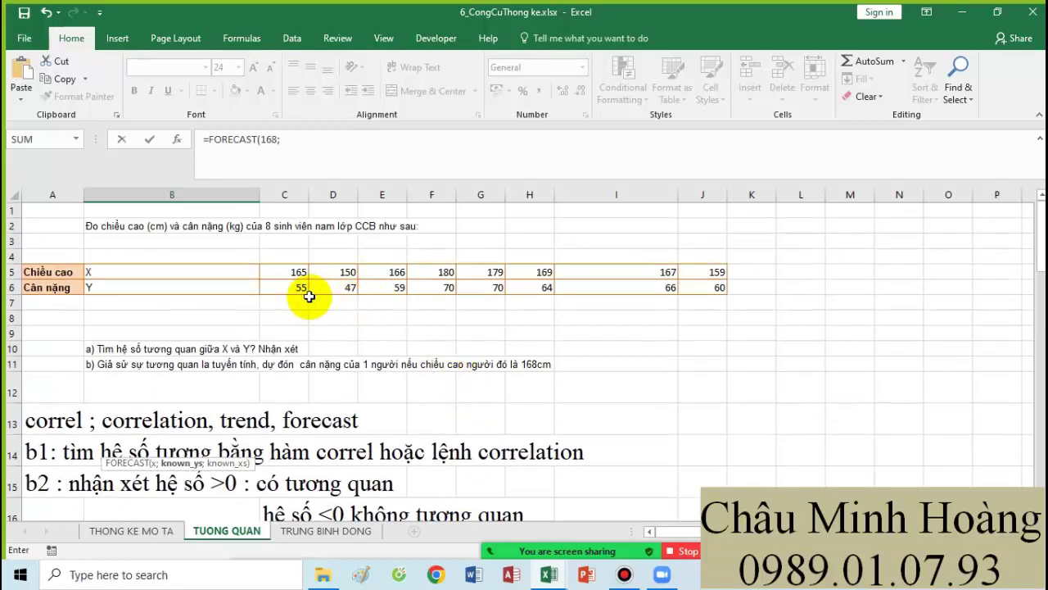
left_click(284, 289)
left_click_drag(311, 290, 696, 288)
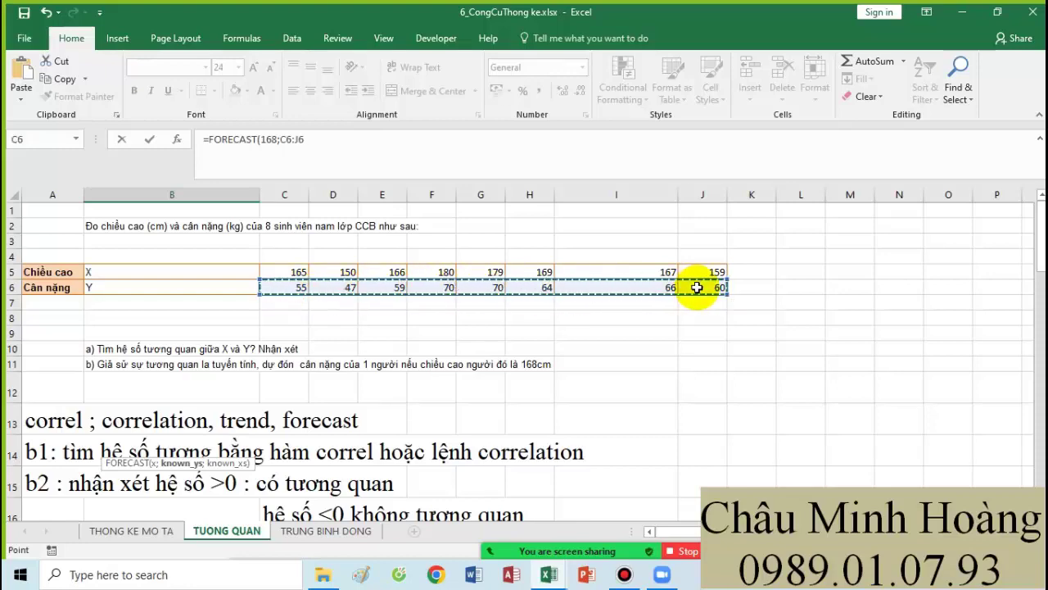
key("F4")
type(";")
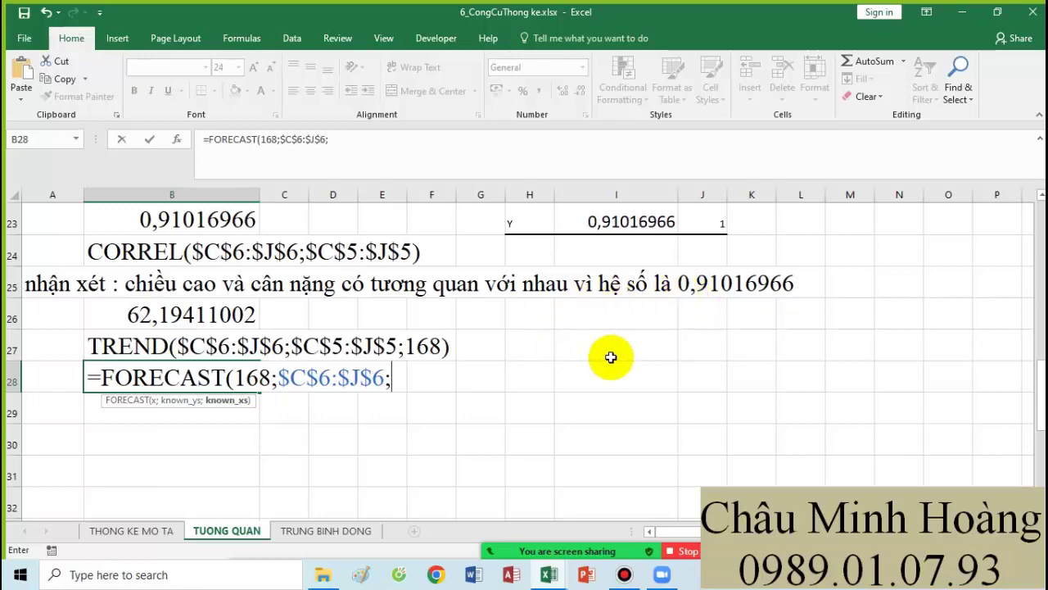
Step: Set FORECAST's known x values to the heights $C$5:$J$5 as an absolute reference and close the formula's parenthesis
scroll(573, 348, "up", 7)
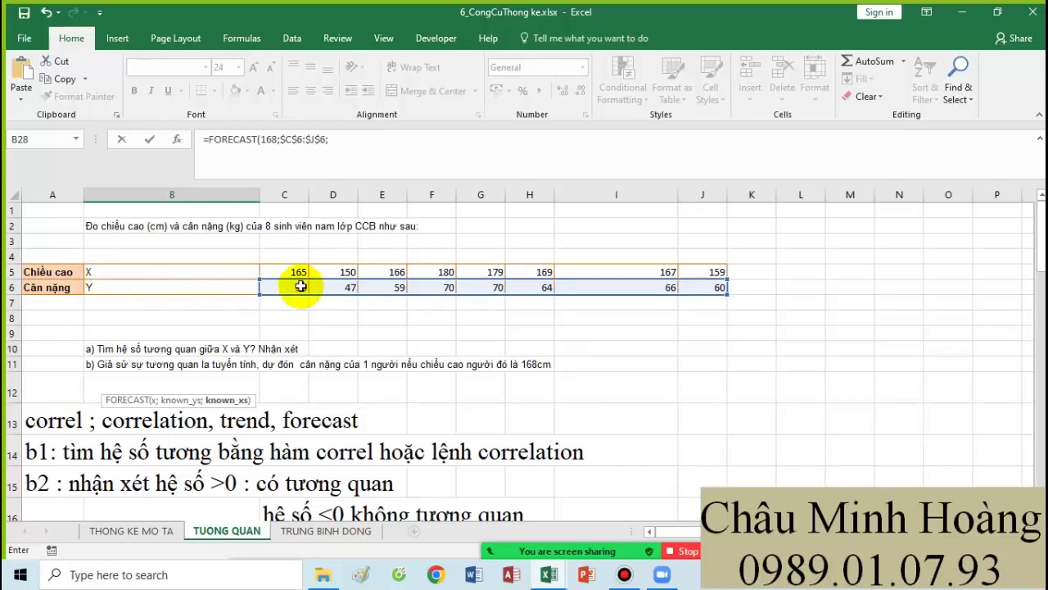
left_click_drag(289, 272, 697, 265)
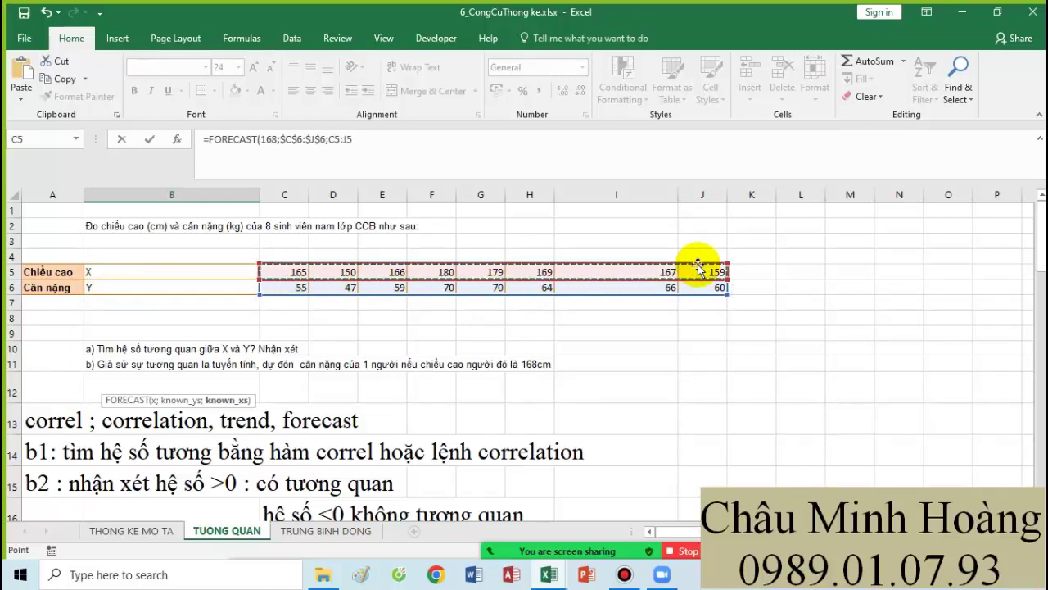
key("F4")
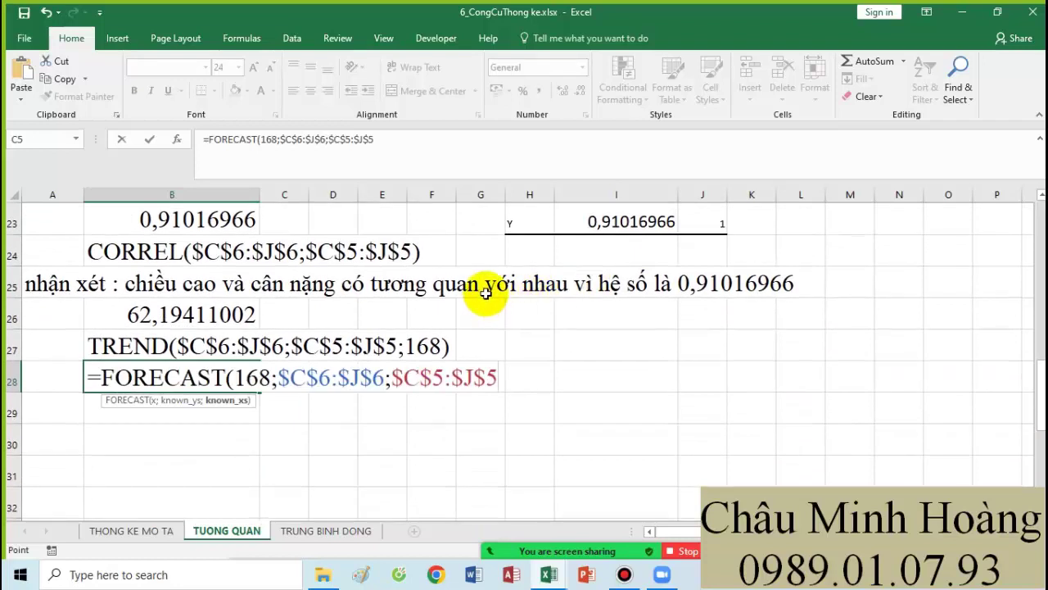
type(")")
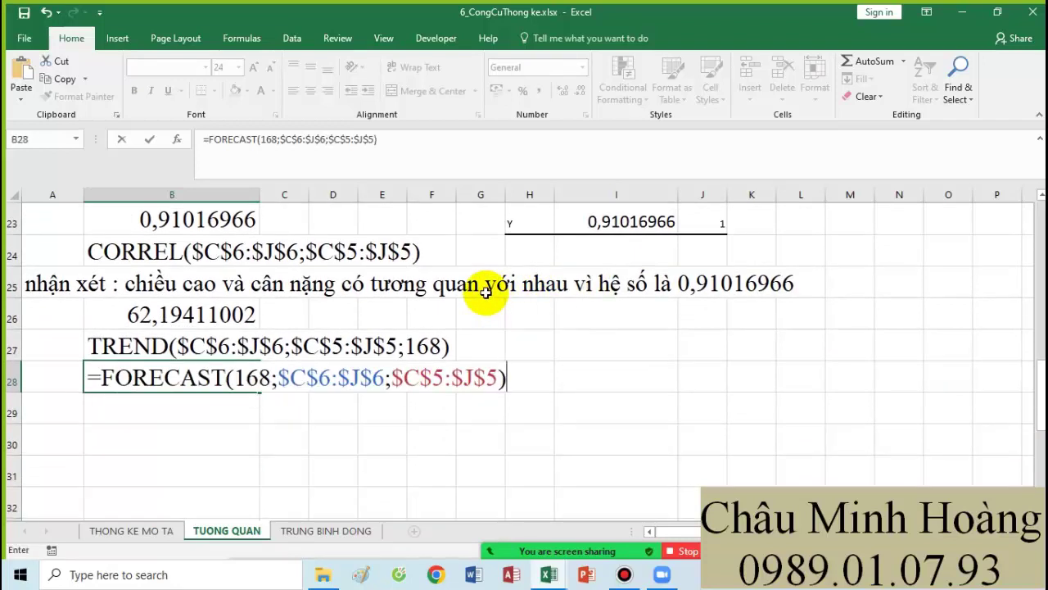
Step: Copy the FORECAST formula without its equals sign, enter the formula in B28, and paste the copy as text into B29
left_click(252, 376)
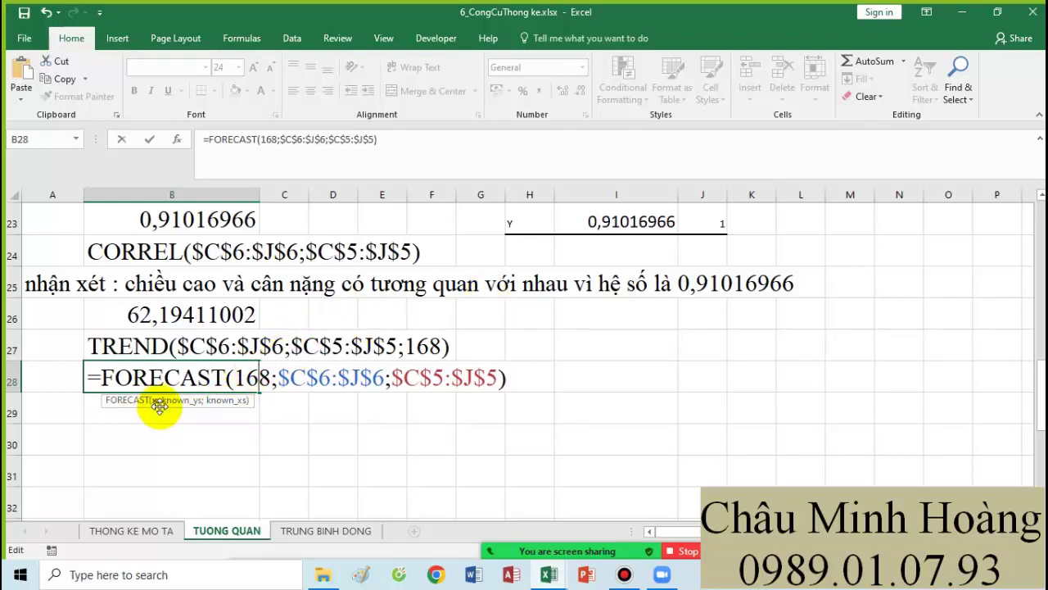
left_click(227, 402)
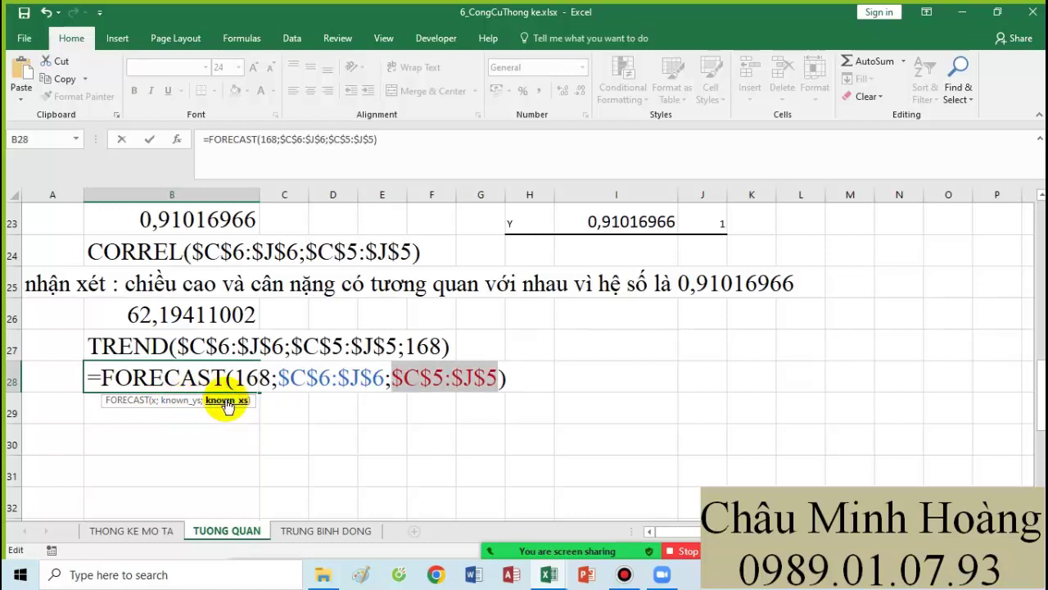
left_click_drag(99, 376, 522, 374)
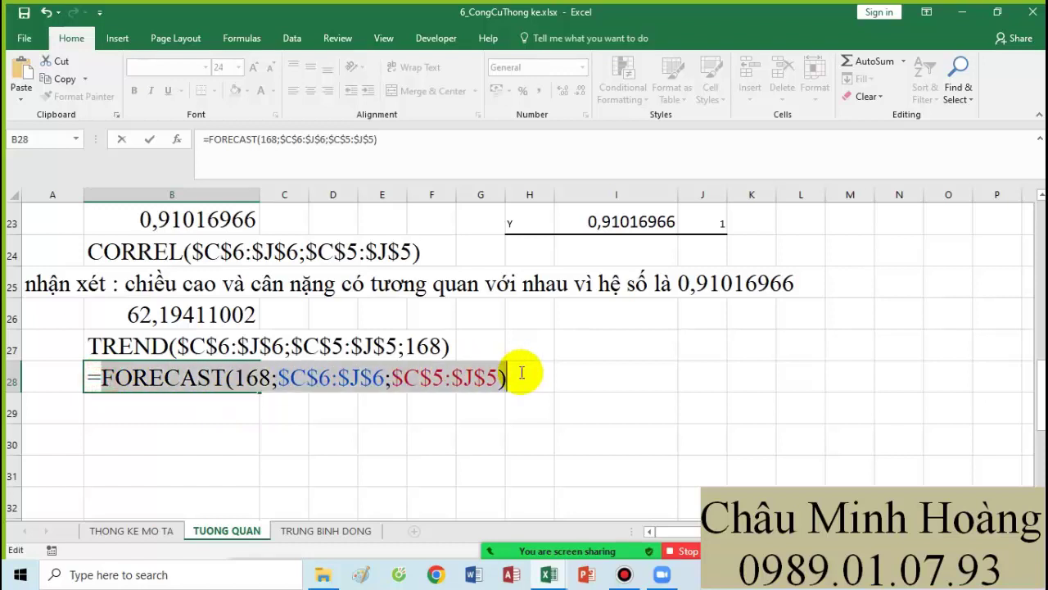
key("ctrl+c")
key("Return")
key("ctrl+v")
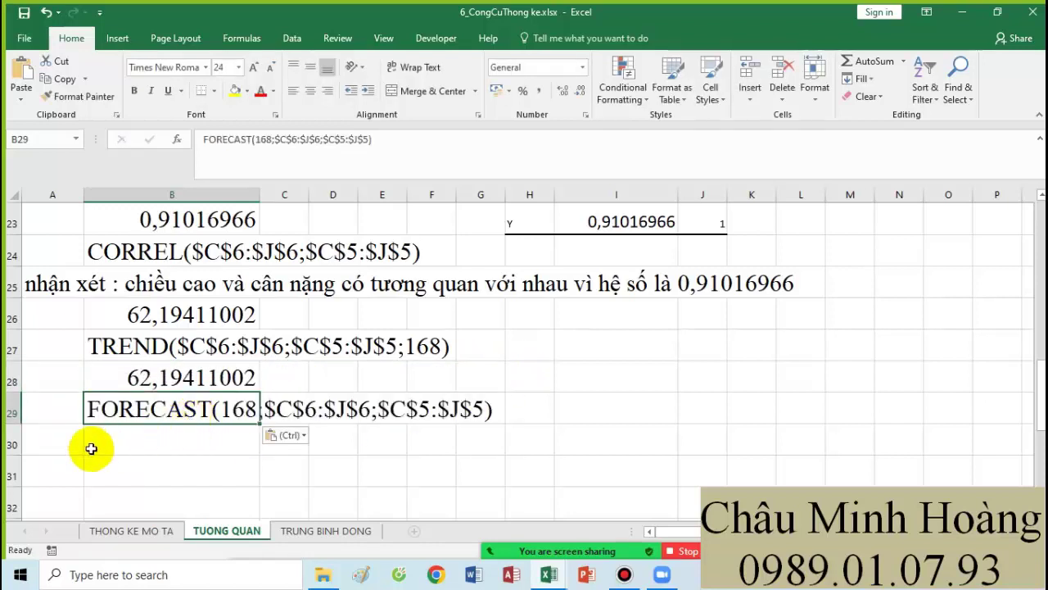
Step: Start the conclusion in A30 with the text "kết luận giả sử chiều cao và cân nặng"
left_click(49, 446)
type("kêt ")
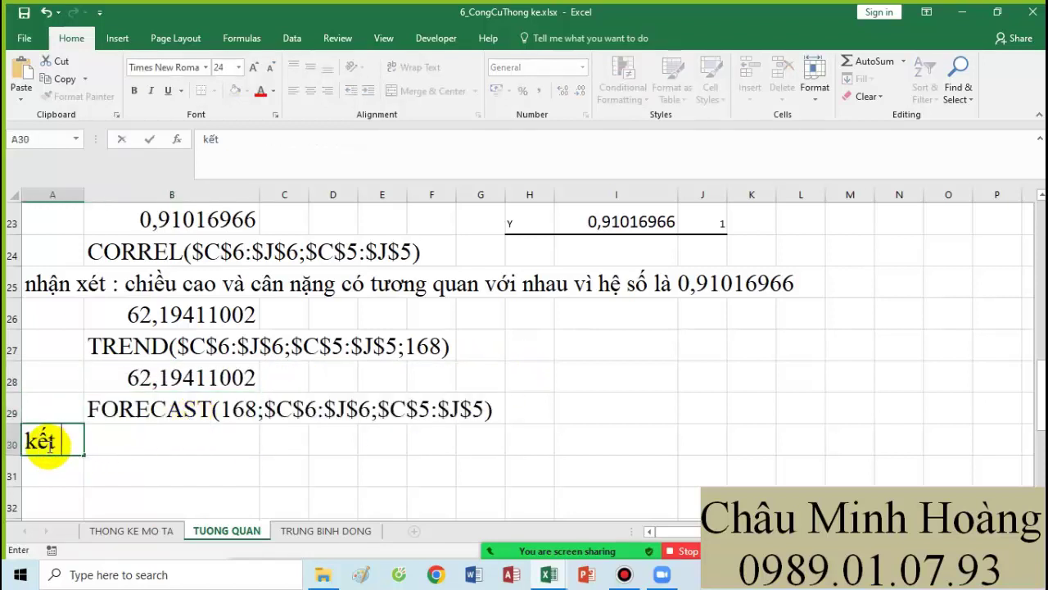
type("luân ")
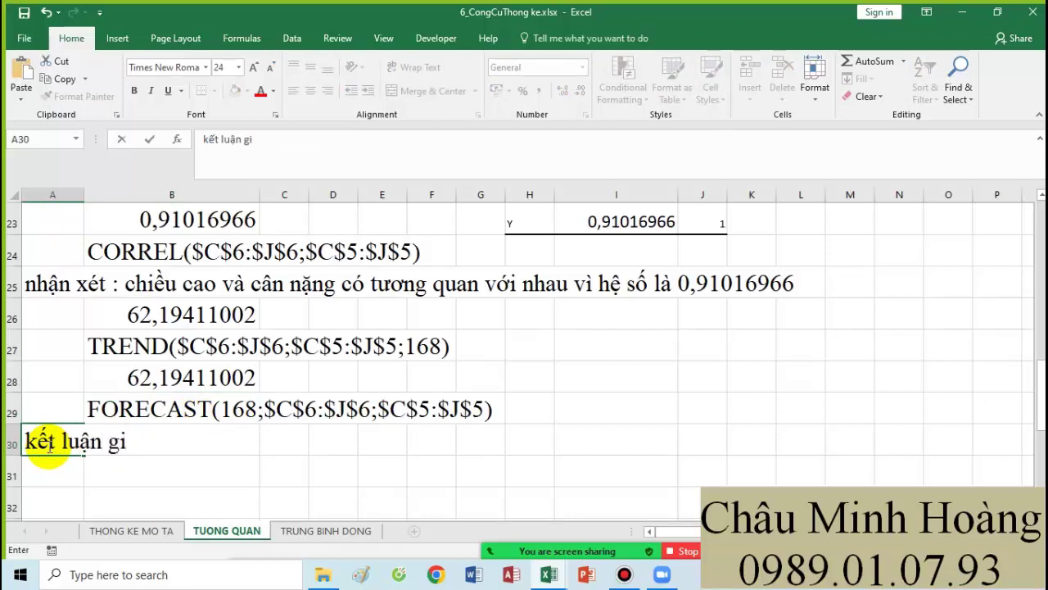
type("giả sử chiều ")
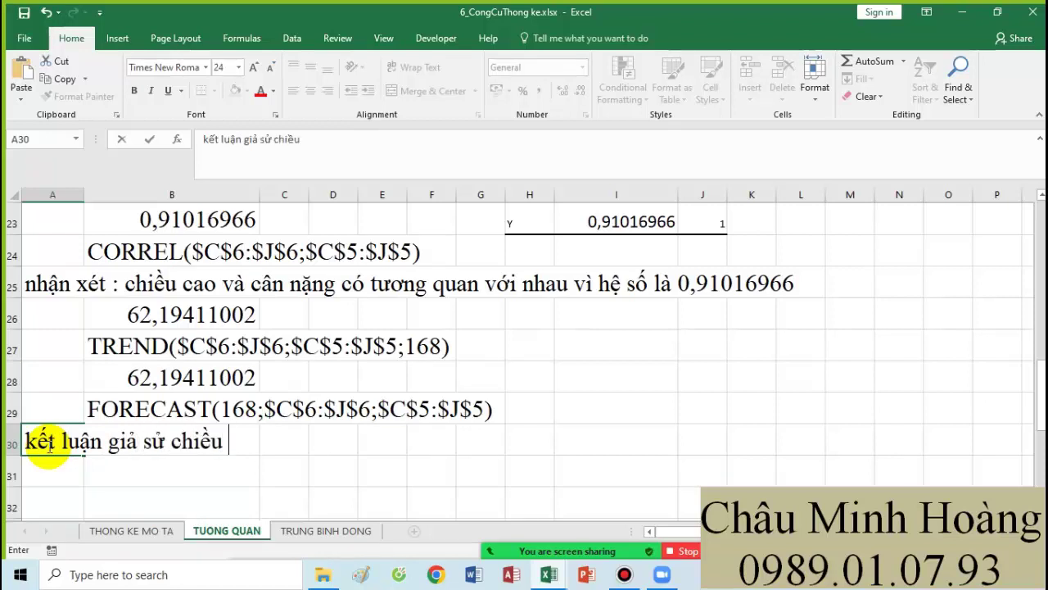
type("cao và cân năng")
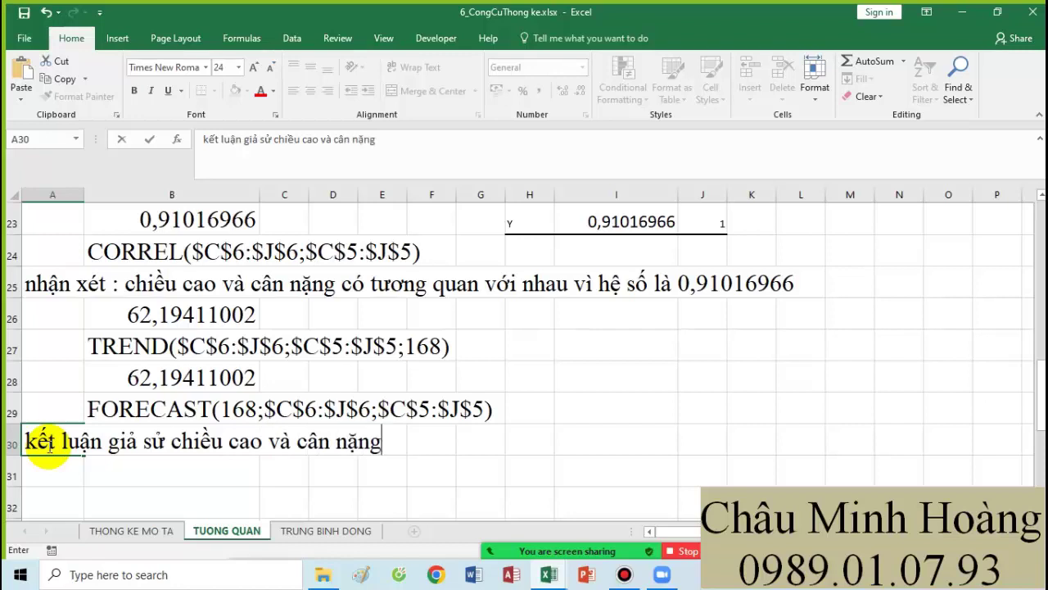
type(" tương")
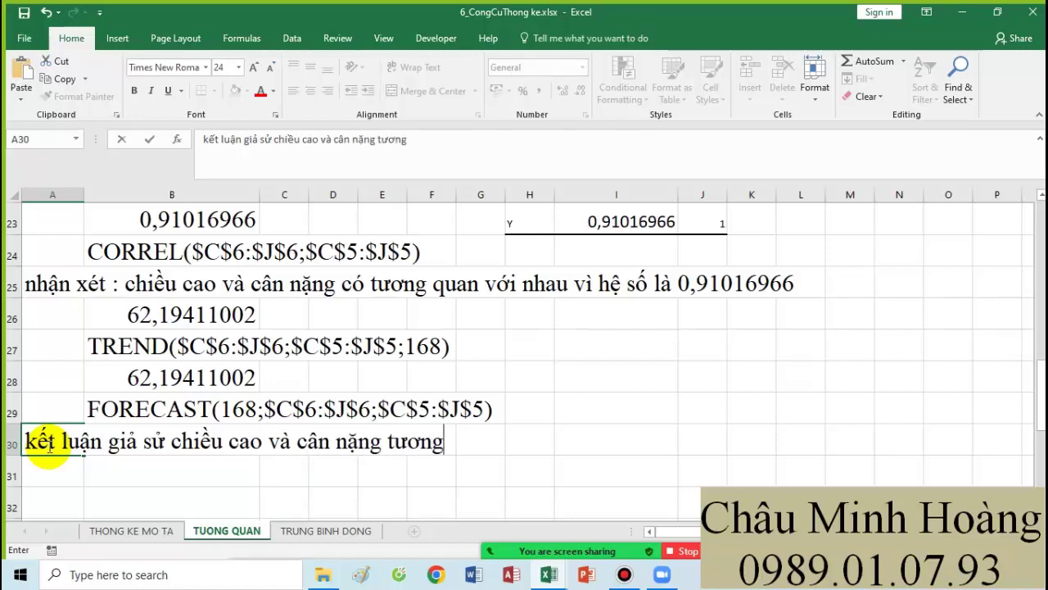
key("BackSpace")
key("BackSpace")
key("BackSpace")
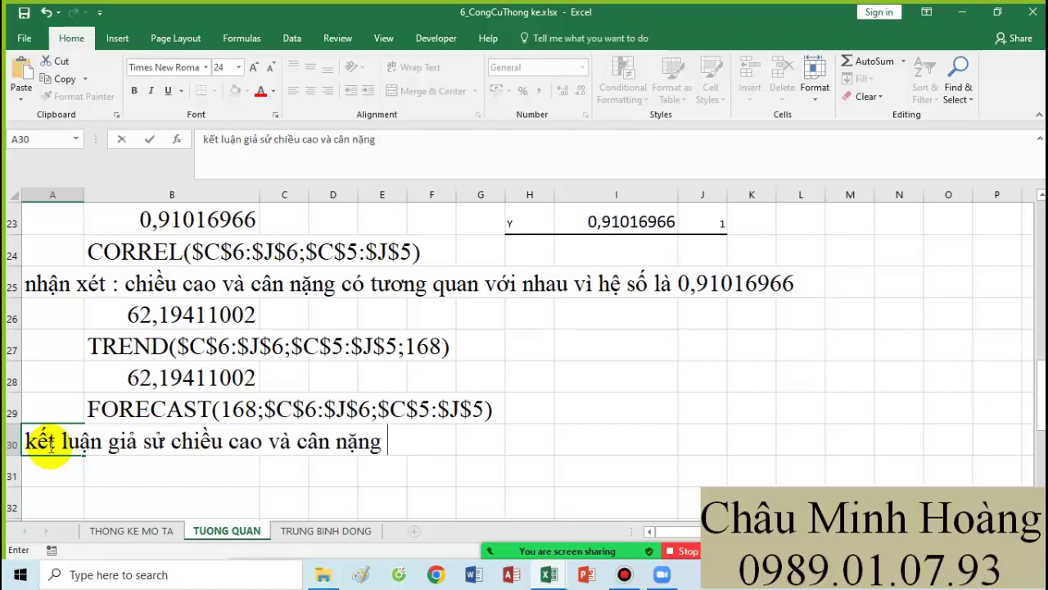
Step: Complete the conclusion in A30 with "tương quan tuyến tính thì với chiều cao 168cm thì cân năng"
scroll(49, 446, "up", 4)
scroll(281, 375, "down", 5)
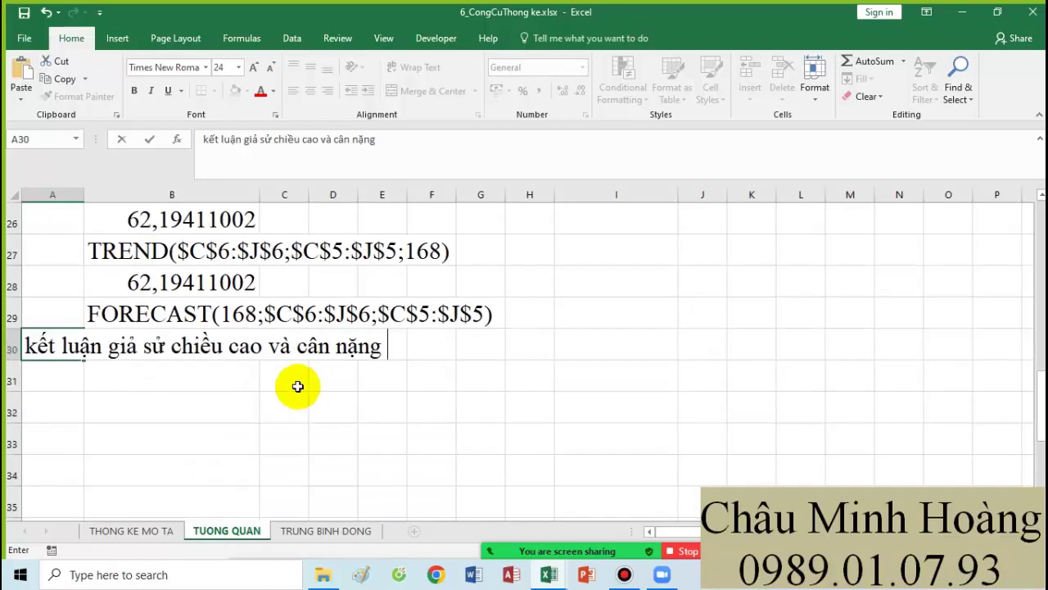
type("tui")
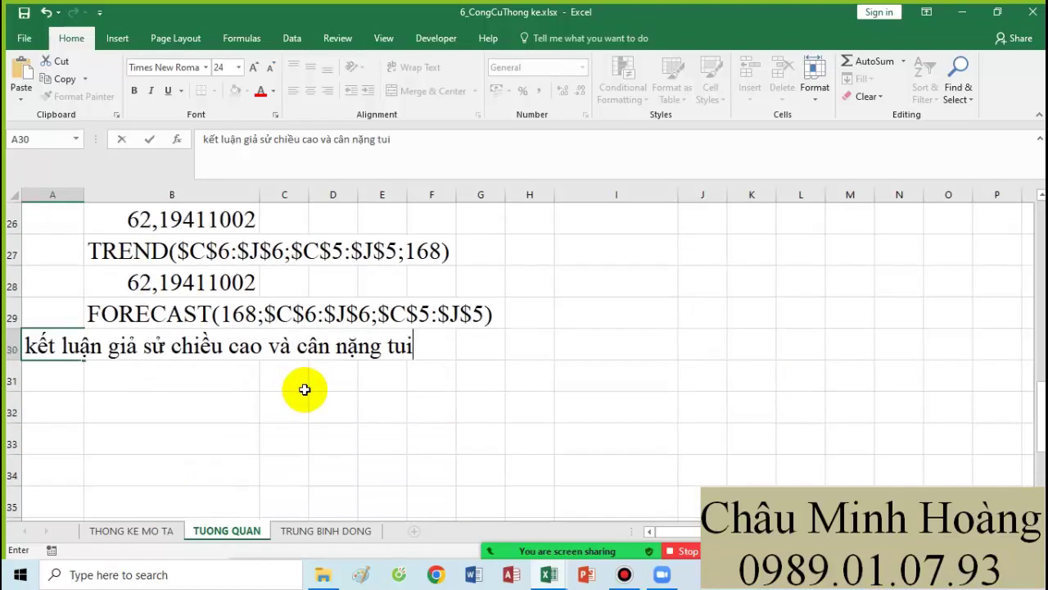
key("BackSpace")
key("BackSpace")
type("ương qua")
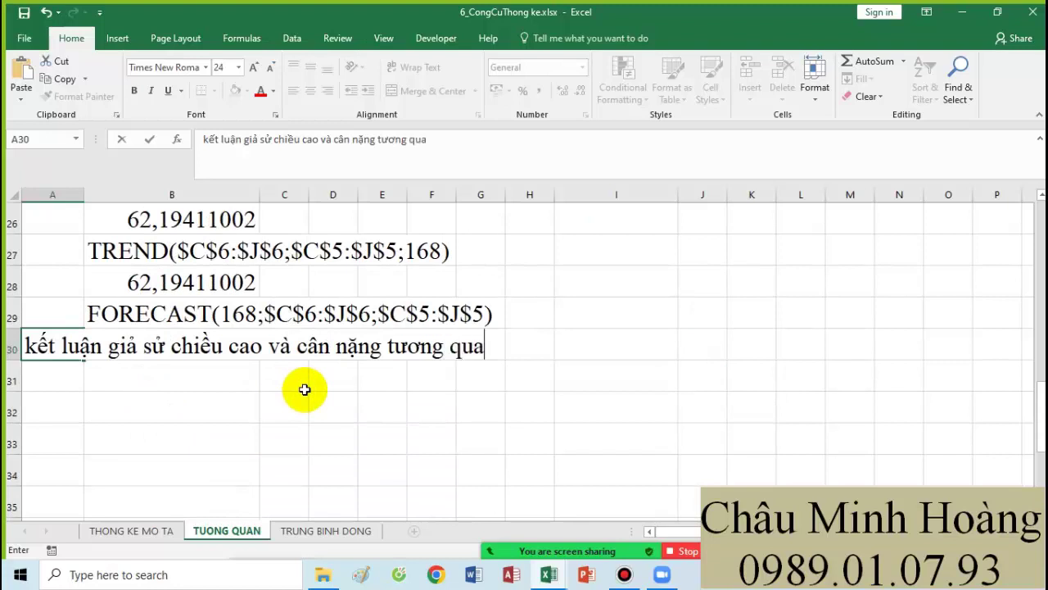
type("n tuye")
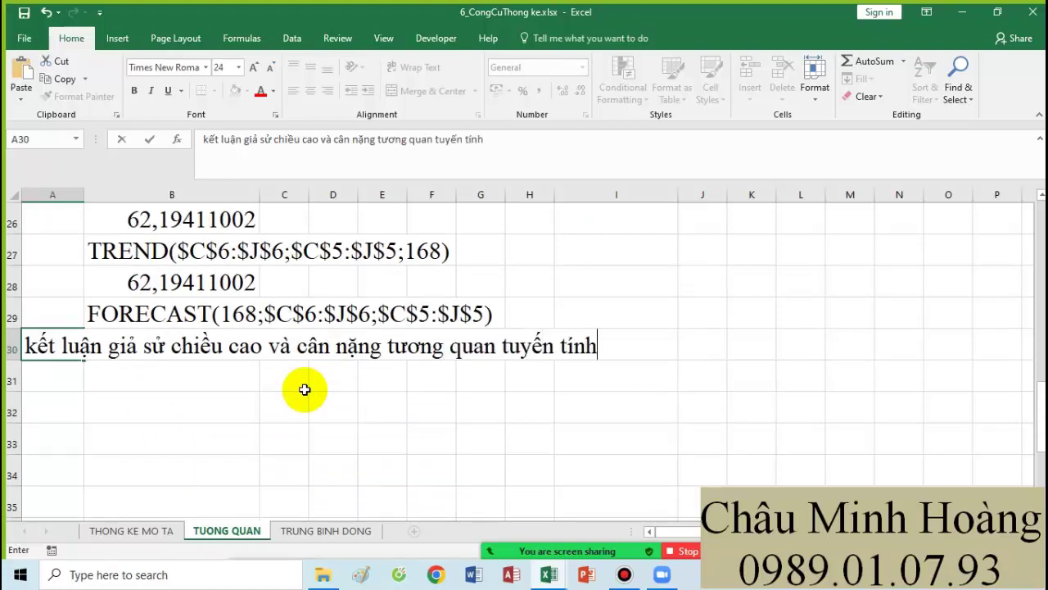
type("n tính thì vơi chiều cao")
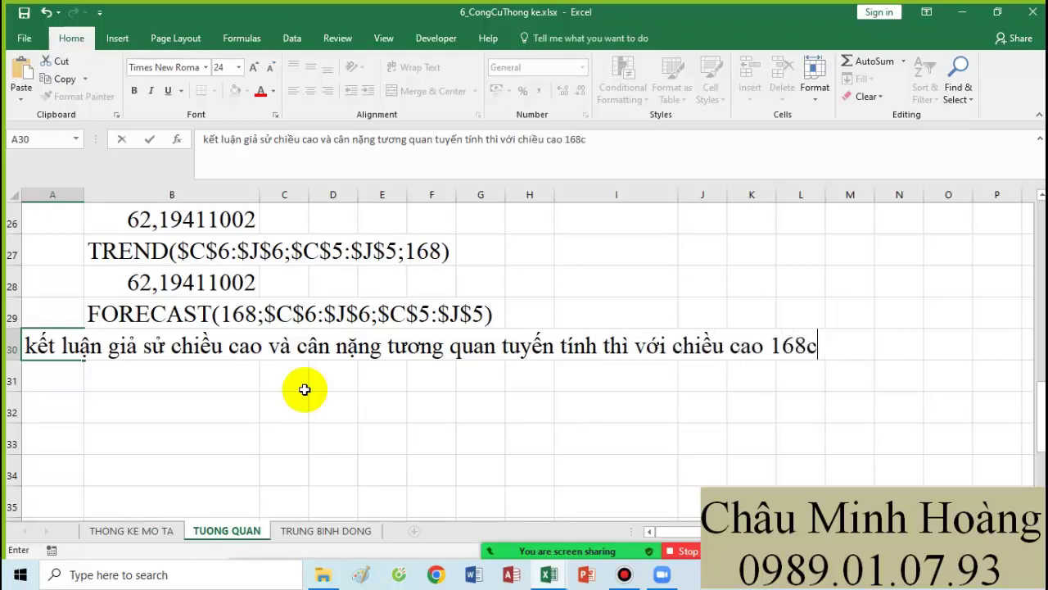
type(" 168cm thì ")
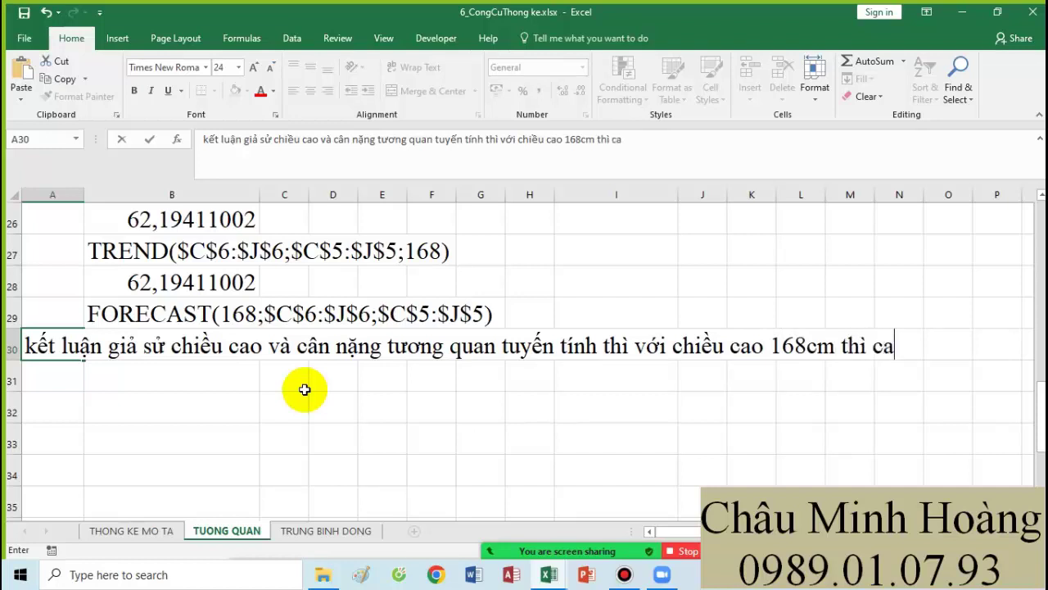
type("cân nang")
key("Return")
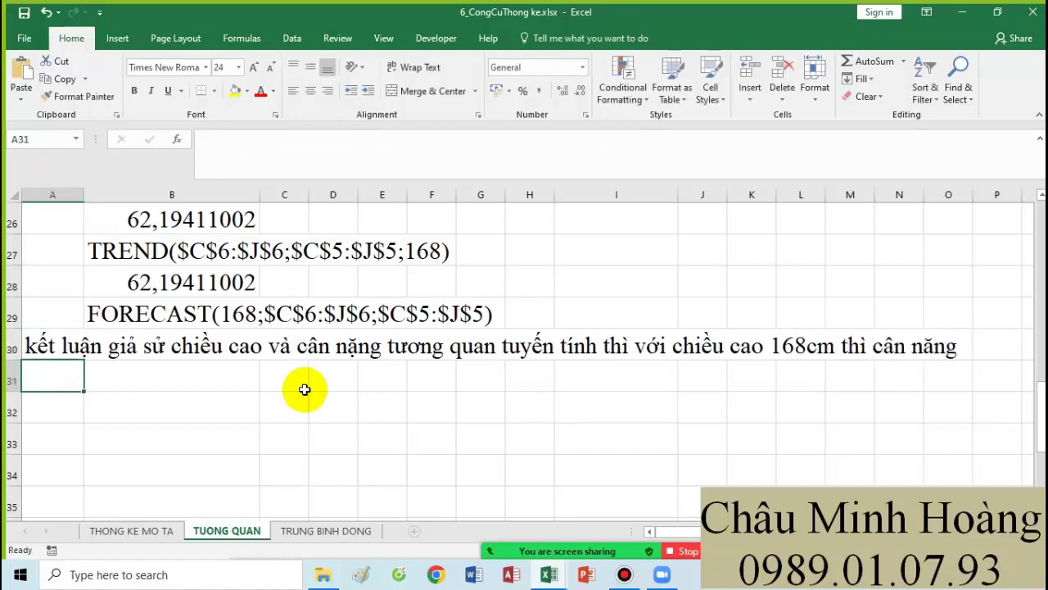
Step: Enter the rounded forecast weight "62,2kg" in A31, below the conclusion sentence
type("62,2")
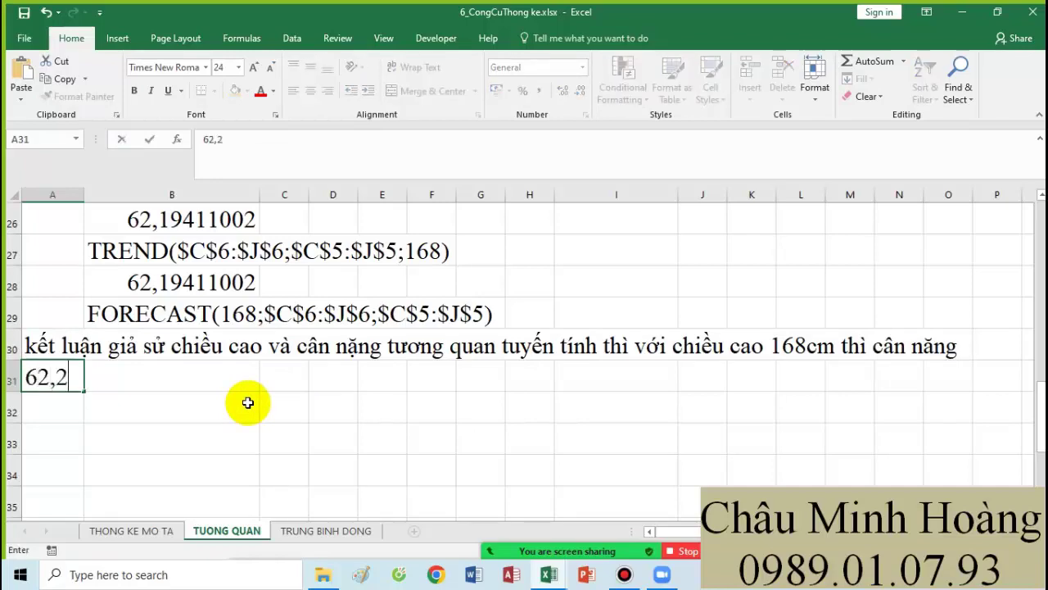
type("kg")
left_click(264, 432)
scroll(262, 433, "up", 1)
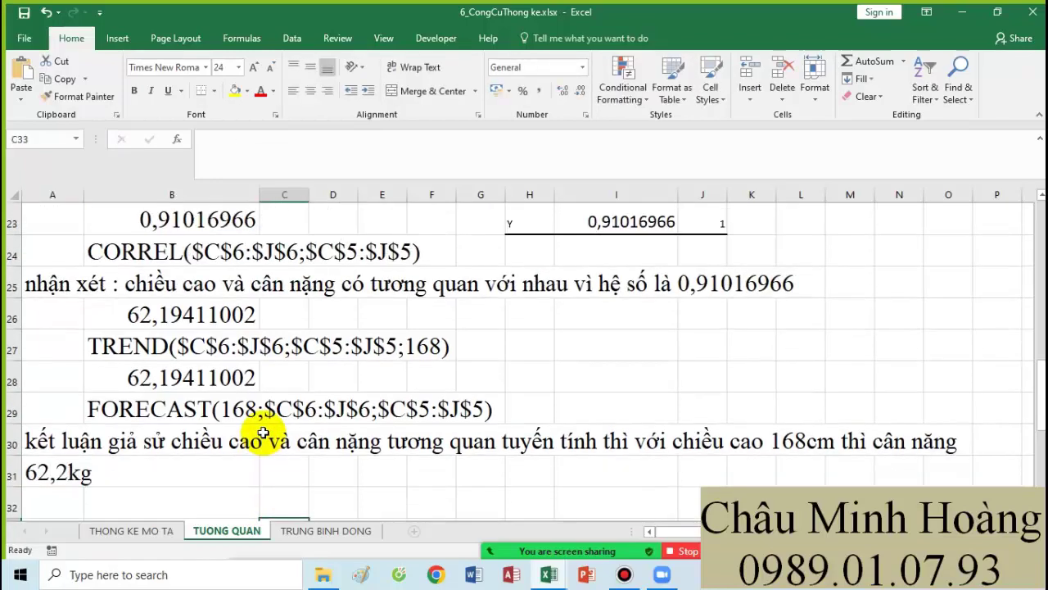
scroll(262, 433, "up", 1)
scroll(316, 429, "down", 1)
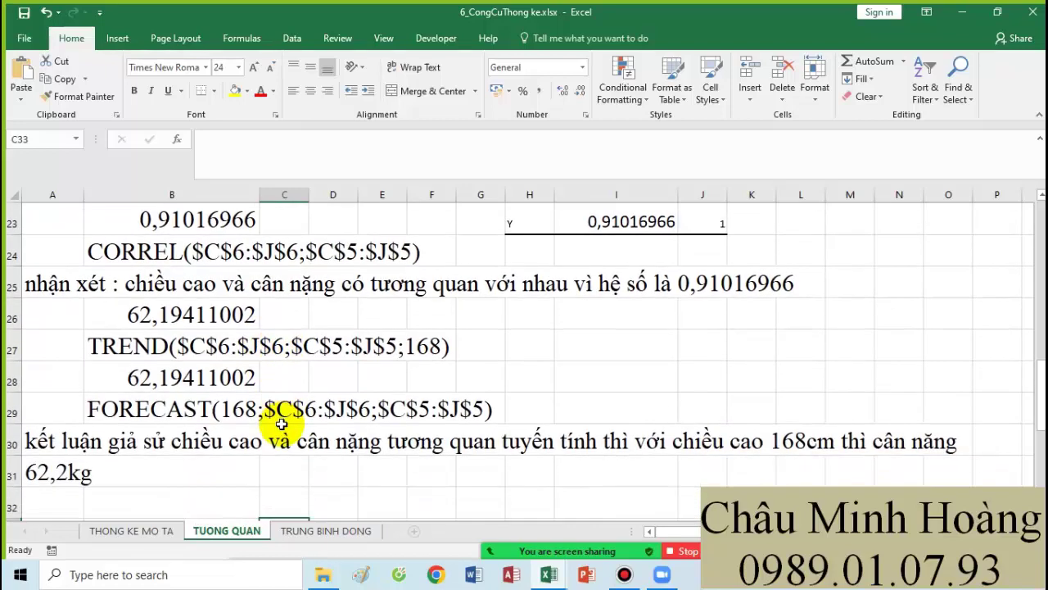
scroll(265, 344, "down", 2, "ctrl")
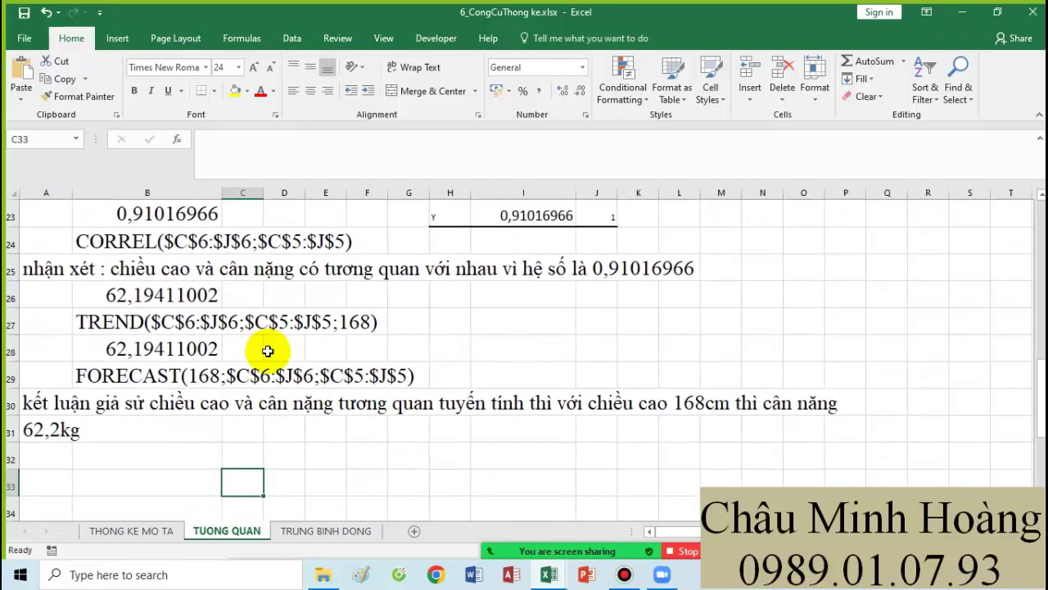
scroll(307, 356, "up", 1)
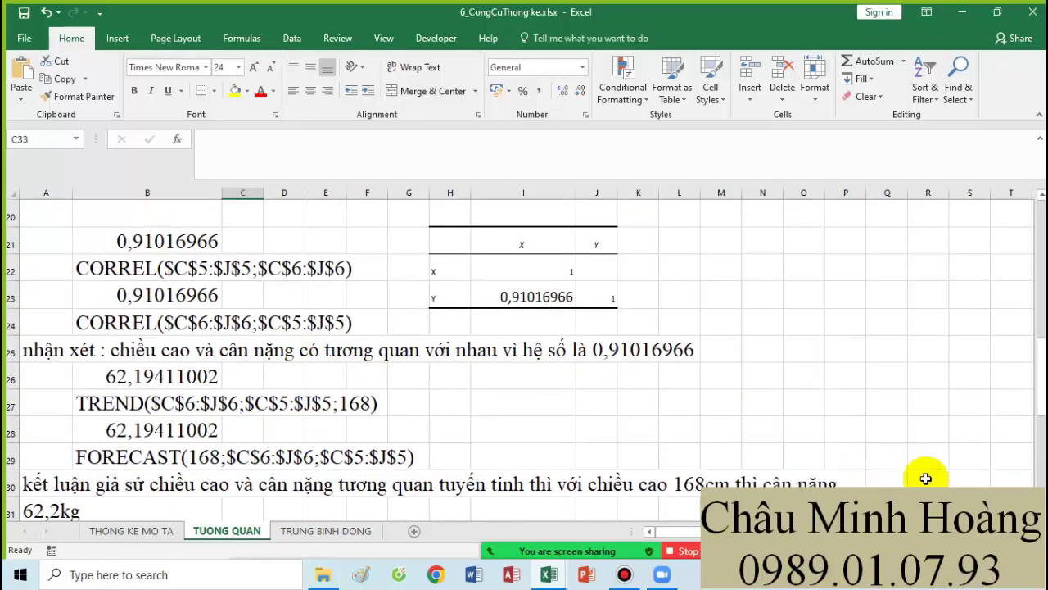
scroll(997, 490, "down", 1)
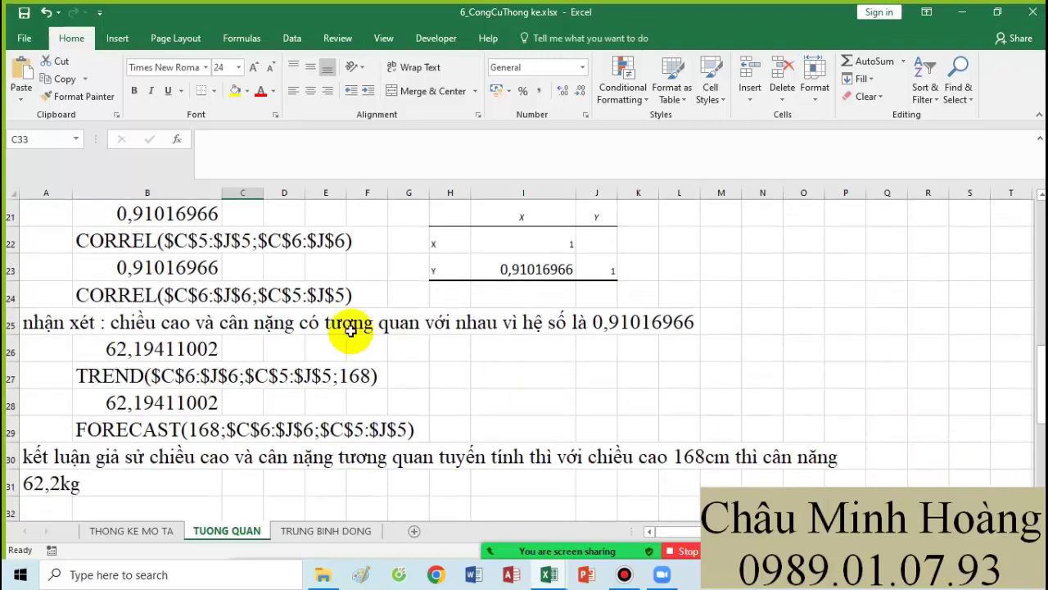
left_click_drag(63, 213, 844, 491)
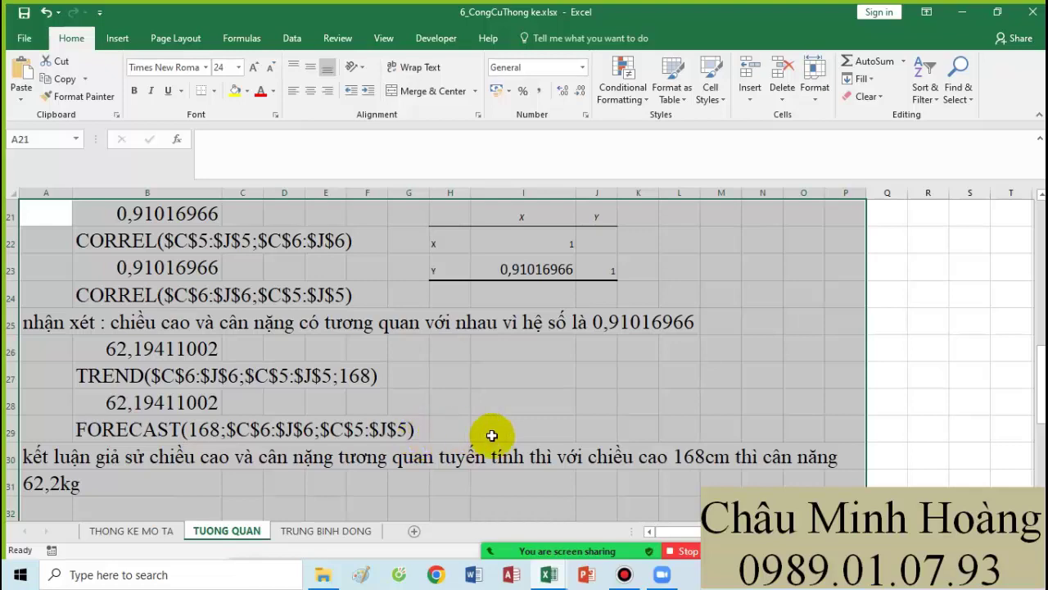
left_click(624, 576)
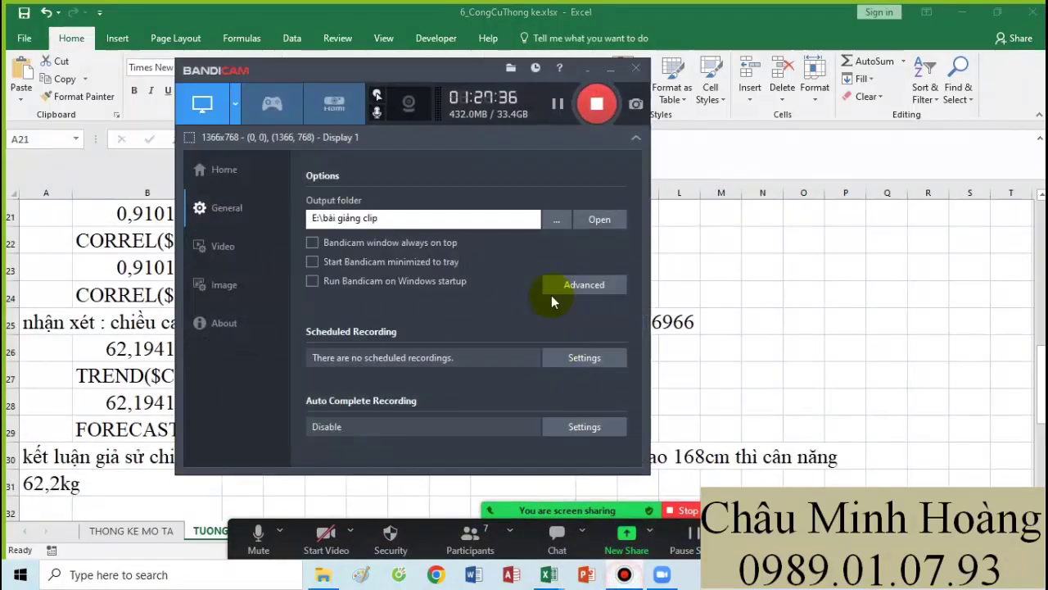